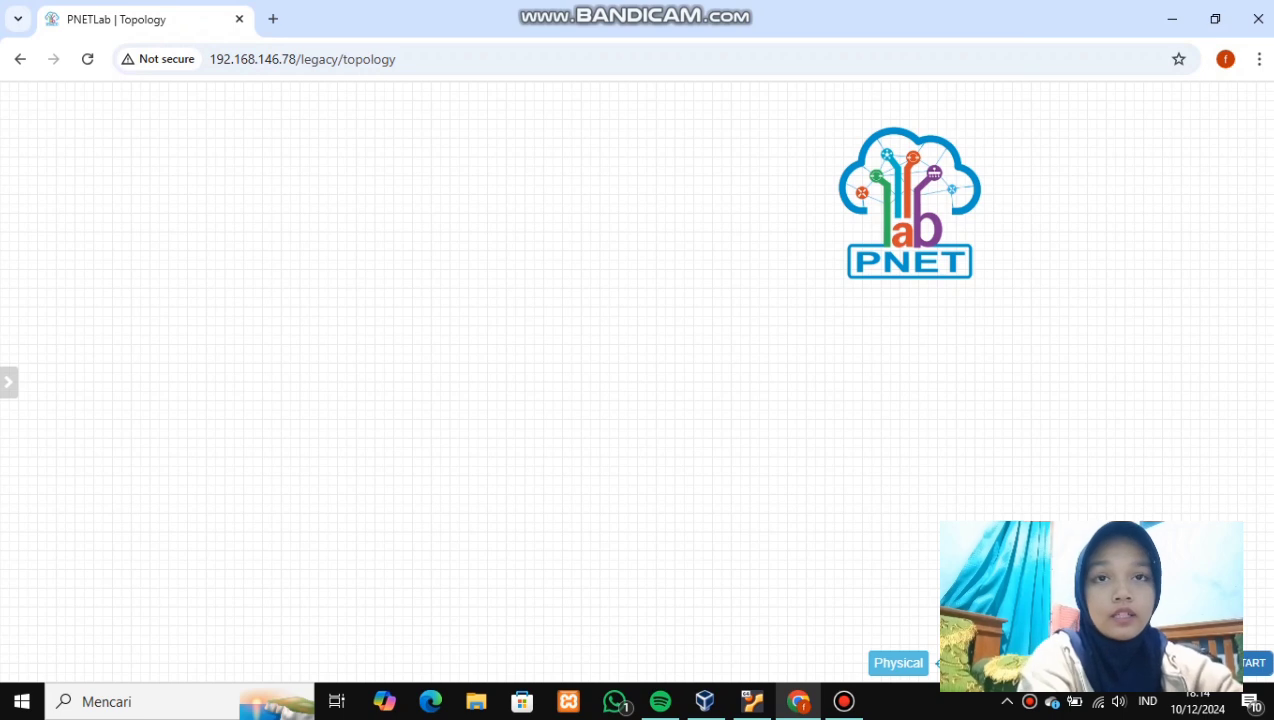
- Add a Virtual PC (VPCS) node to the topology named PC-1
{"action": "right_click", "coordinate": [435, 287]}
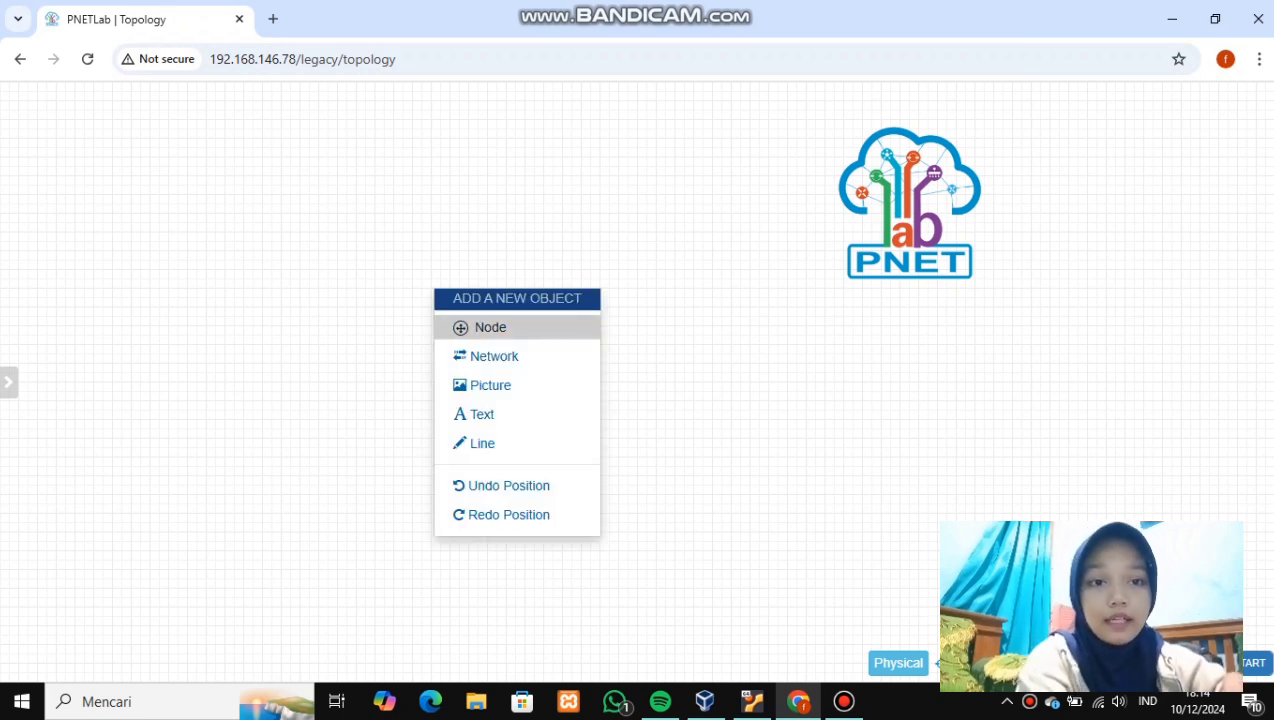
{"action": "left_click", "coordinate": [475, 327]}
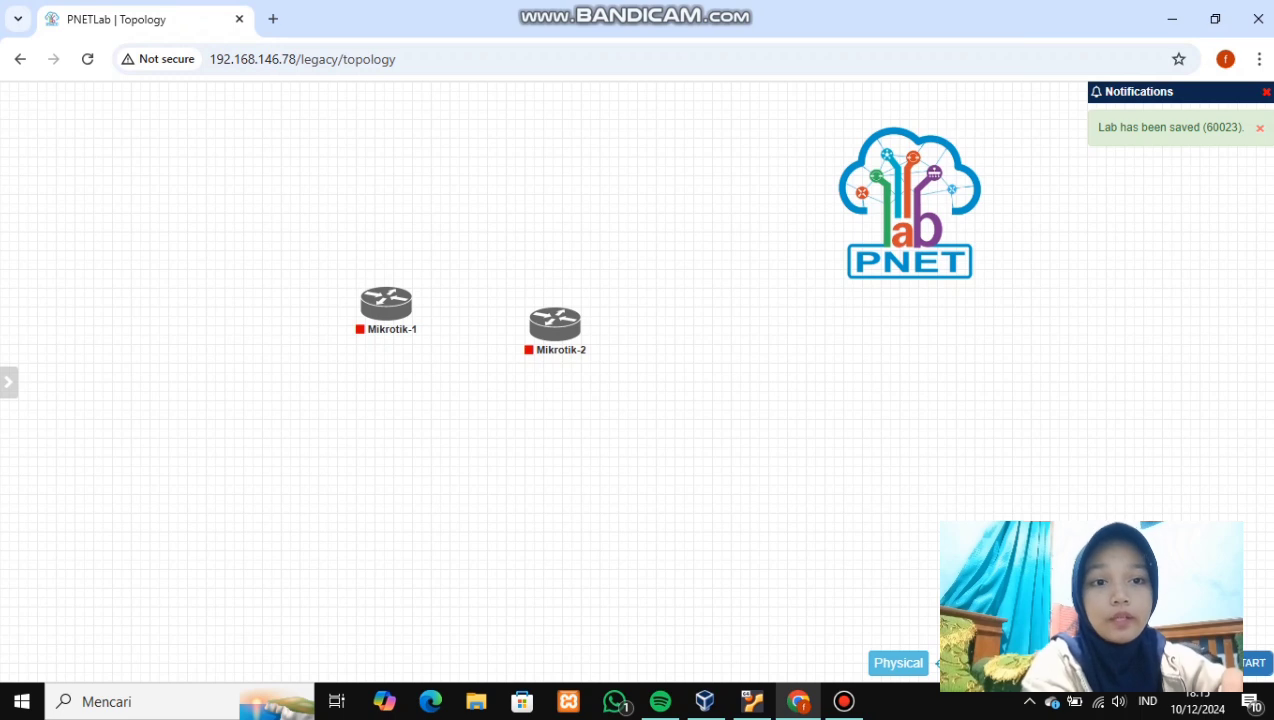
{"action": "right_click", "coordinate": [381, 430]}
{"action": "left_click", "coordinate": [427, 466]}
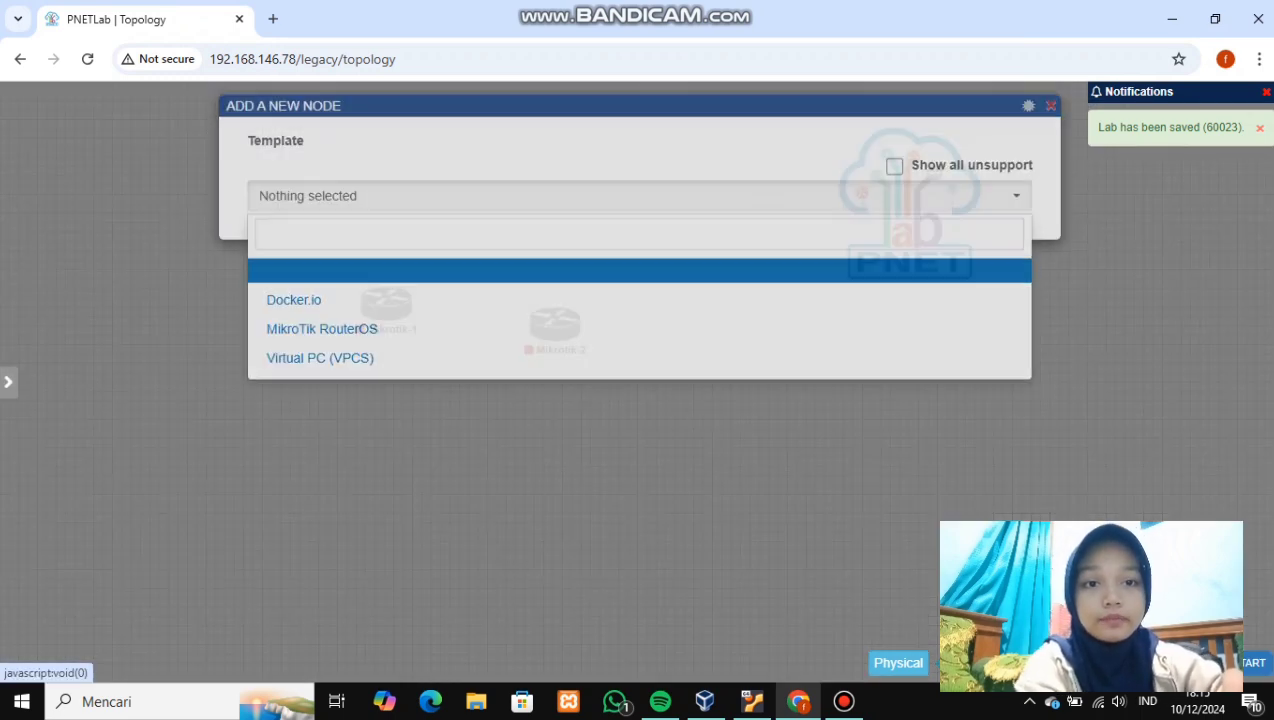
{"action": "left_click", "coordinate": [320, 373]}
{"action": "left_click", "coordinate": [257, 350]}
{"action": "key", "text": "BackSpace"}
{"action": "key", "text": "End"}
{"action": "type", "text": "-1"}
{"action": "scroll", "coordinate": [634, 400], "scroll_direction": "down", "scroll_amount": 4}
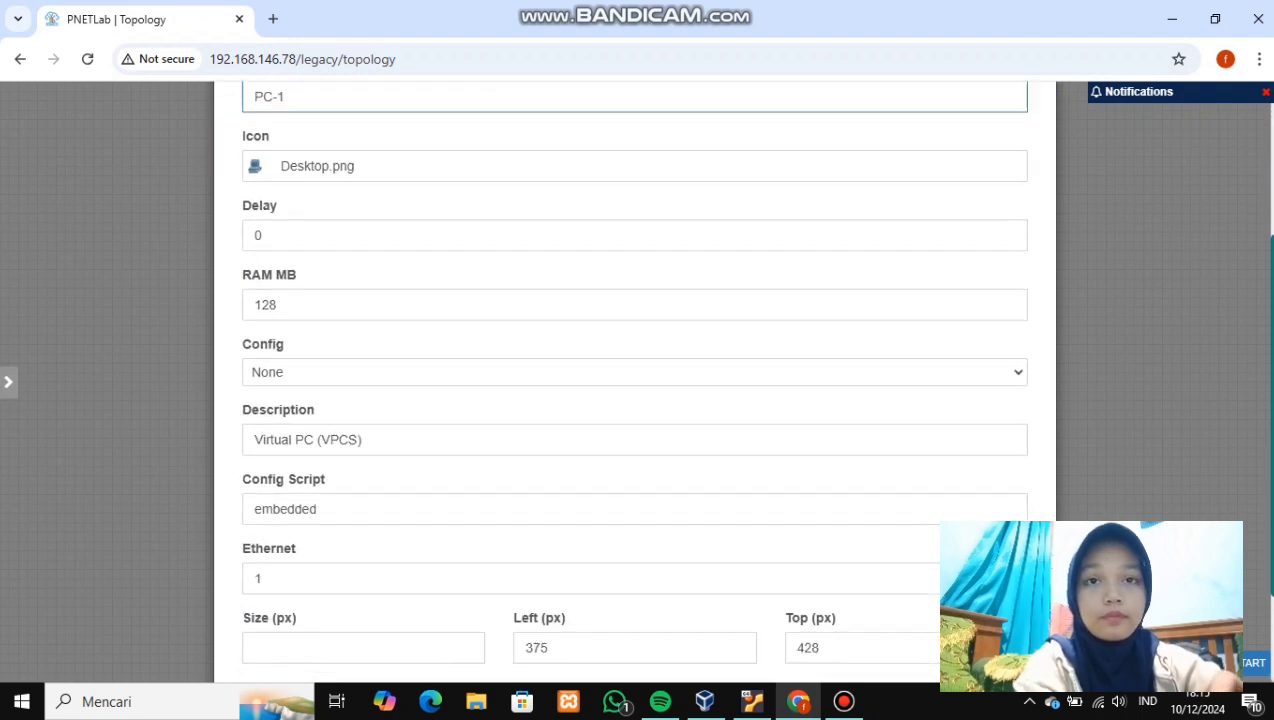
{"action": "left_click", "coordinate": [595, 623]}
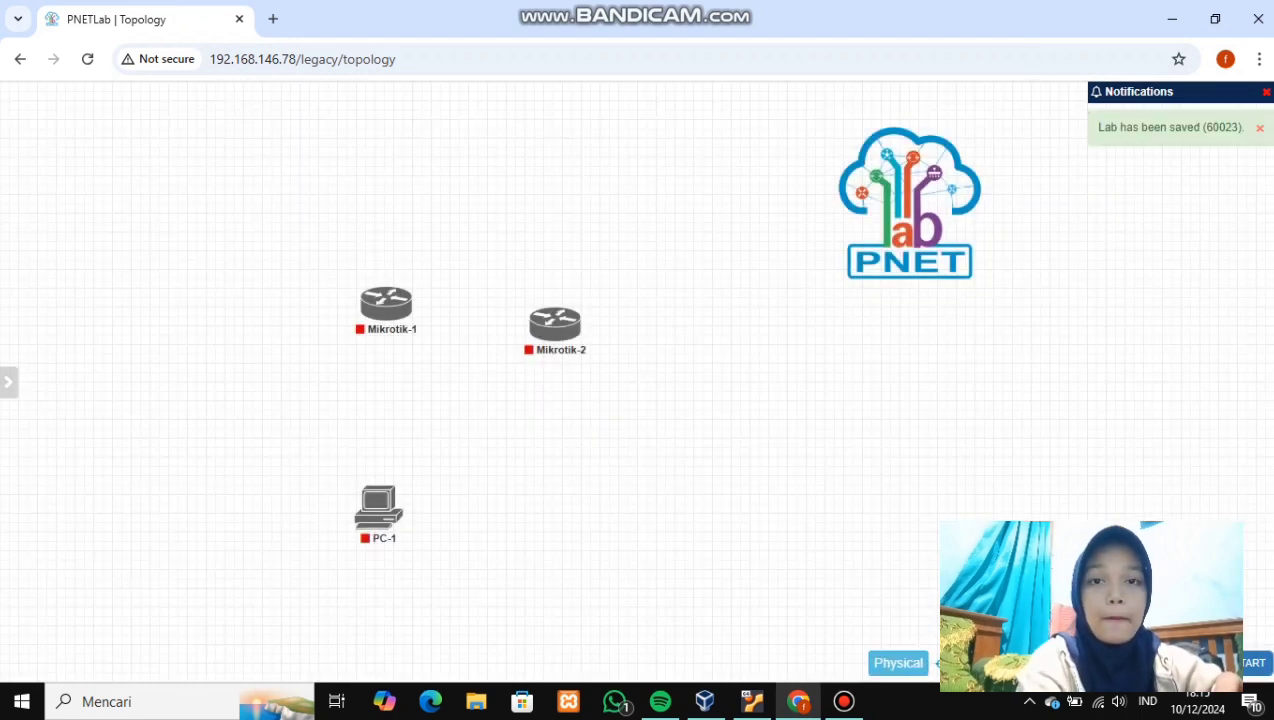
- Add a second VPCS node named PC-2
{"action": "right_click", "coordinate": [557, 429]}
{"action": "left_click", "coordinate": [612, 466]}
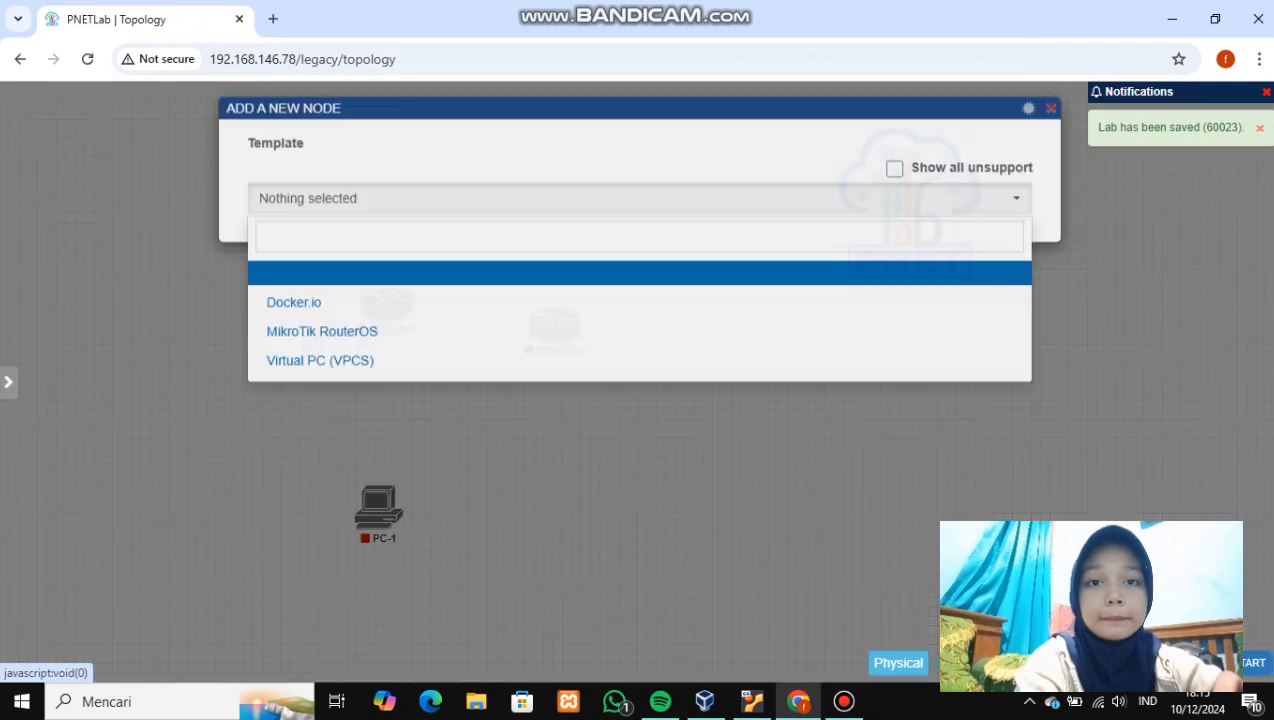
{"action": "left_click", "coordinate": [320, 374]}
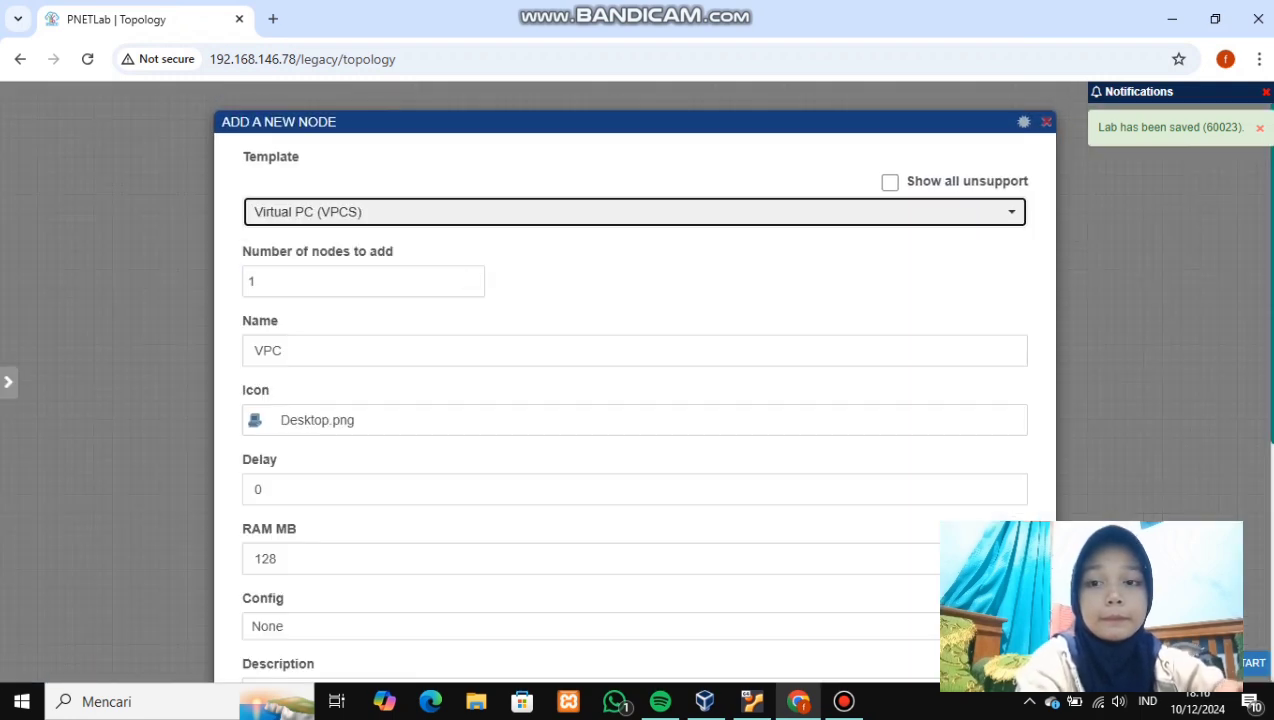
{"action": "left_click", "coordinate": [263, 351]}
{"action": "key", "text": "BackSpace"}
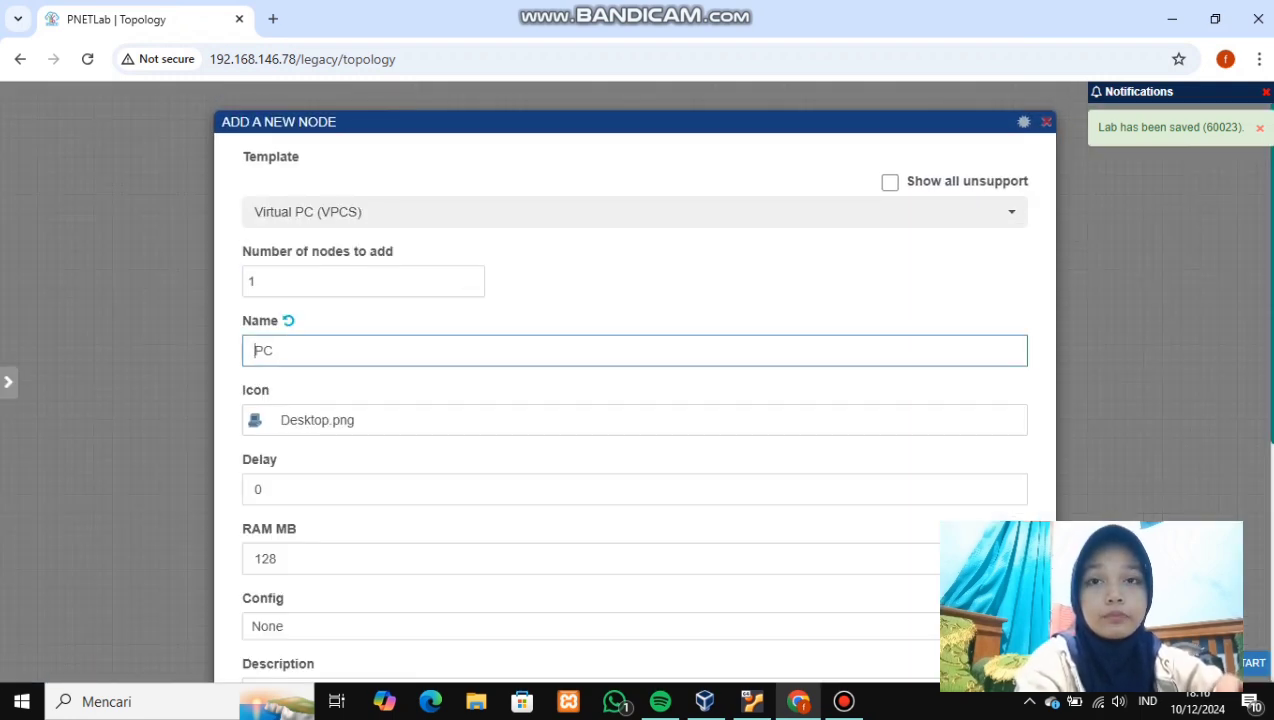
{"action": "left_click", "coordinate": [274, 351]}
{"action": "type", "text": "-1"}
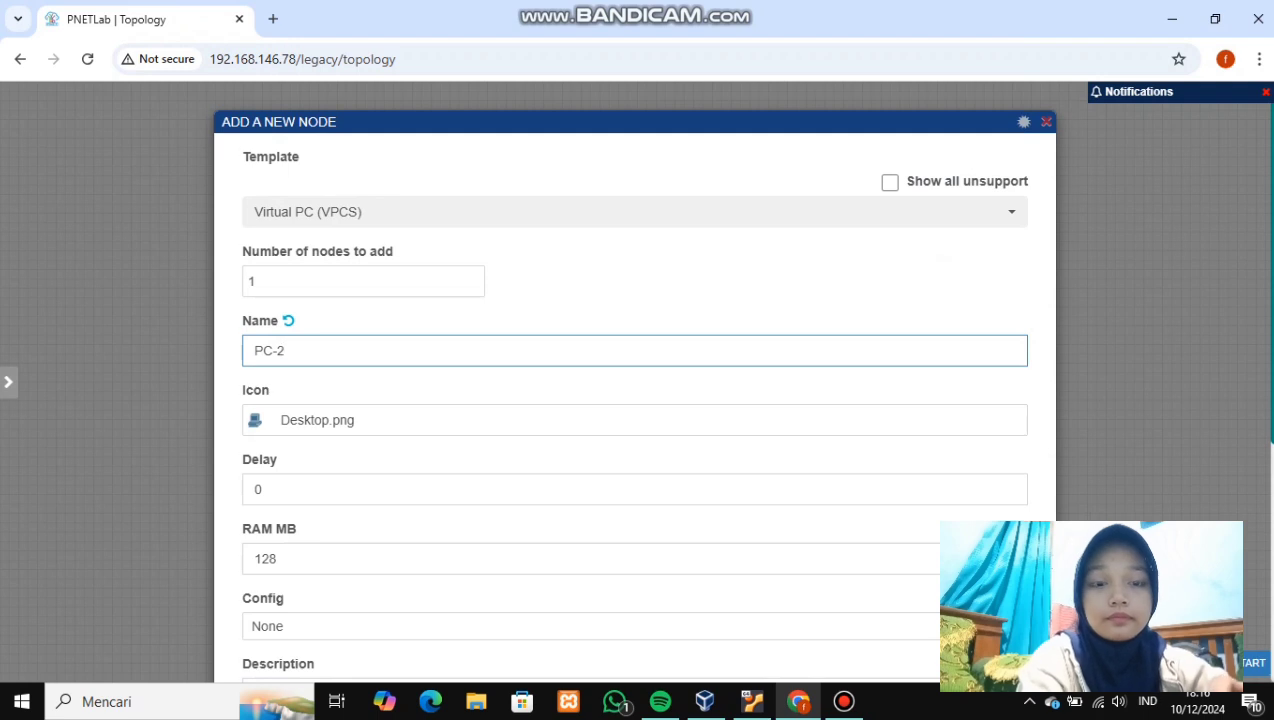
{"action": "scroll", "coordinate": [634, 400], "scroll_direction": "down", "scroll_amount": 4}
{"action": "left_click", "coordinate": [595, 623]}
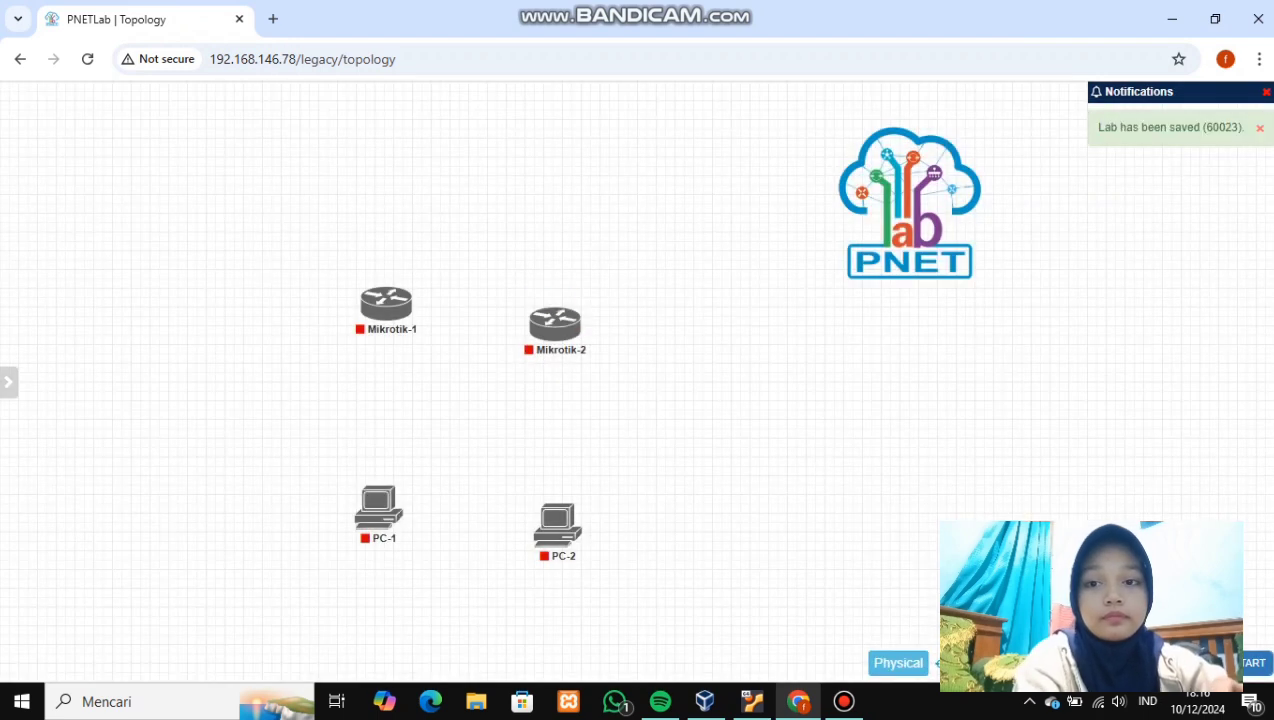
- Arrange the routers side by side with PC-1 and PC-2 beneath them
{"action": "left_click_drag", "start_coordinate": [555, 324], "coordinate": [555, 303]}
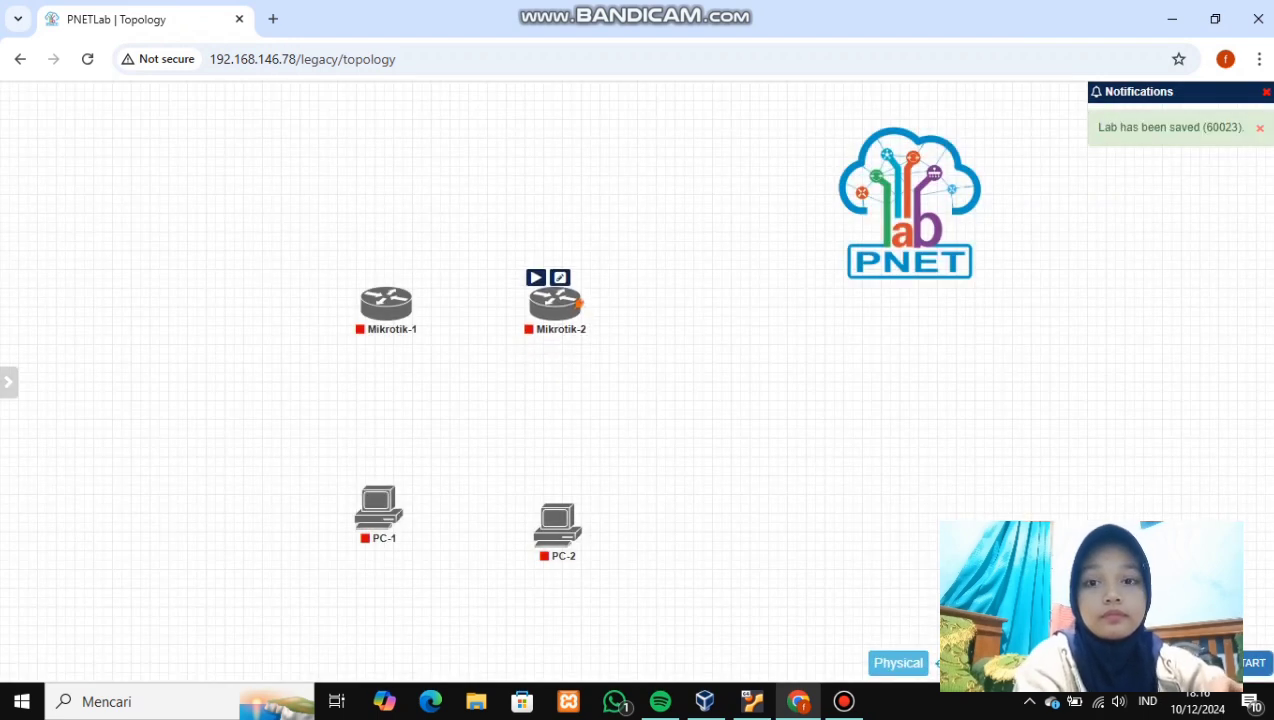
{"action": "left_click_drag", "start_coordinate": [399, 506], "coordinate": [410, 487]}
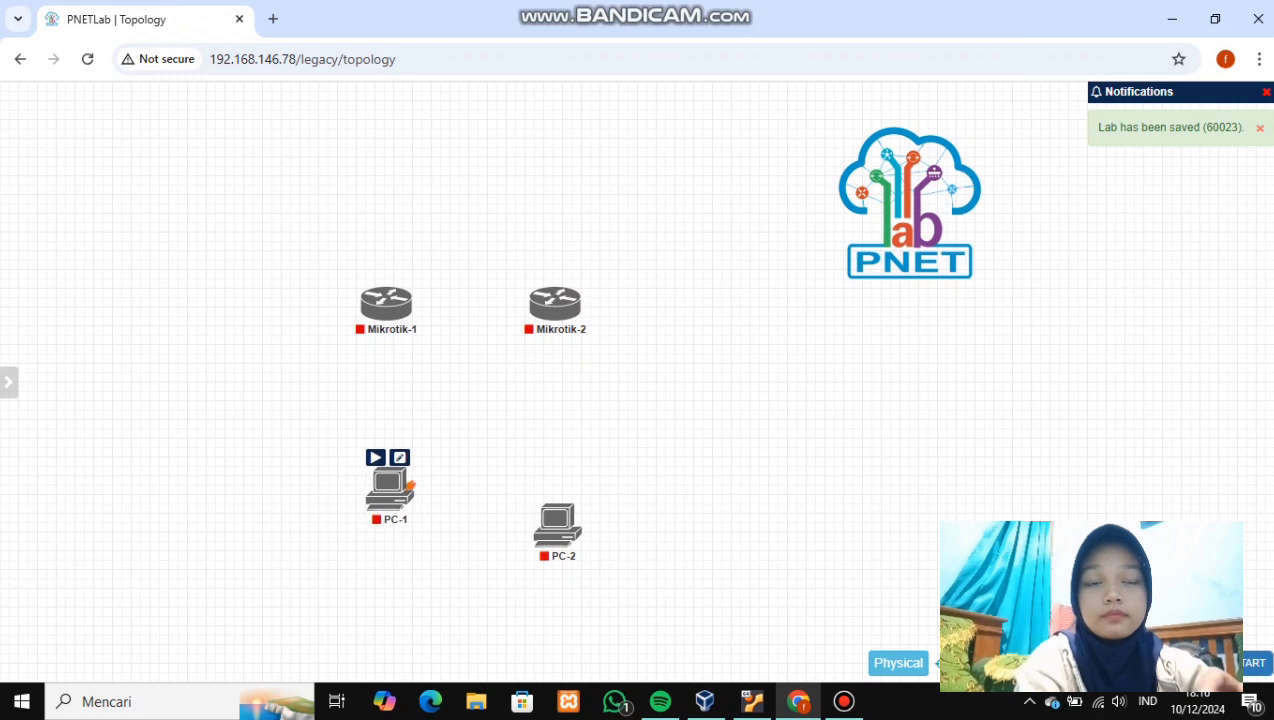
{"action": "left_click_drag", "start_coordinate": [578, 521], "coordinate": [593, 486]}
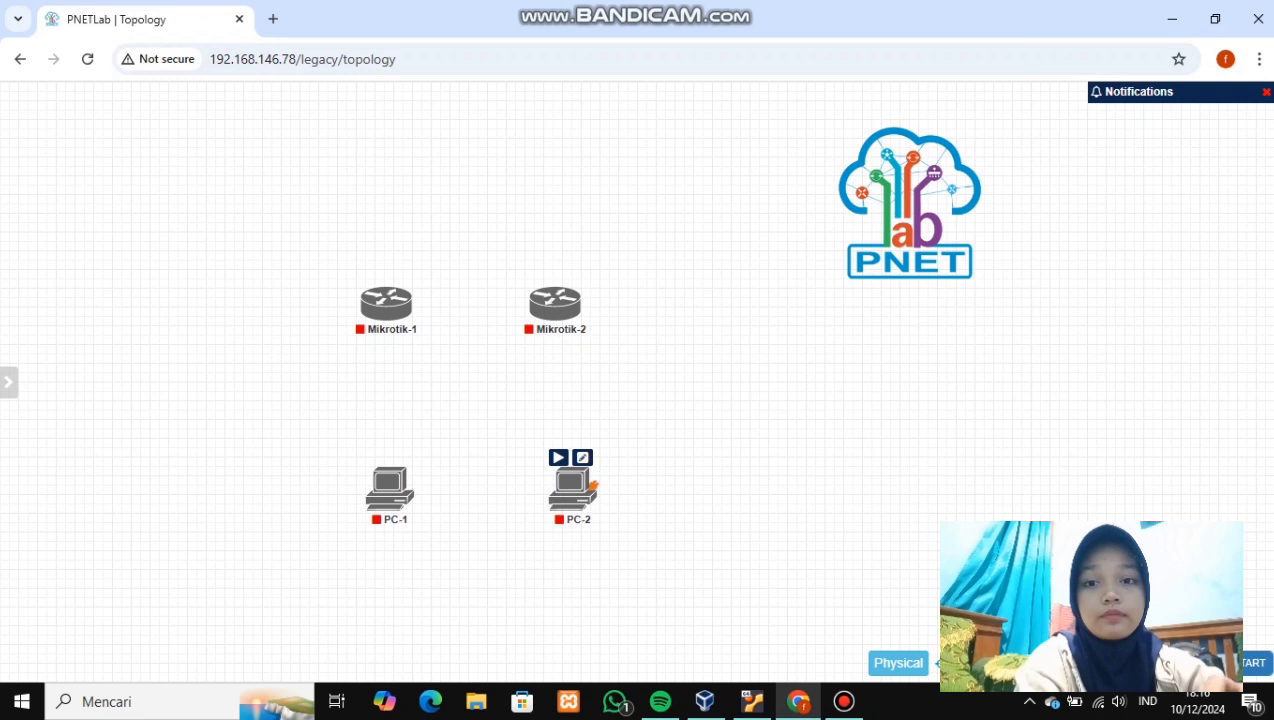
- Link Mikrotik-1 eth1 to Mikrotik-2 eth1, and Mikrotik-1 eth2 to PC-1 eth0
{"action": "left_click_drag", "start_coordinate": [412, 299], "coordinate": [542, 300]}
{"action": "left_click", "coordinate": [681, 581]}
{"action": "mouse_move", "coordinate": [409, 302]}
{"action": "left_click_drag", "start_coordinate": [411, 299], "coordinate": [392, 482]}
{"action": "left_click", "coordinate": [681, 581]}
- Link Mikrotik-2 eth2 to PC-2 eth0 and align each PC under its router
{"action": "mouse_move", "coordinate": [577, 300]}
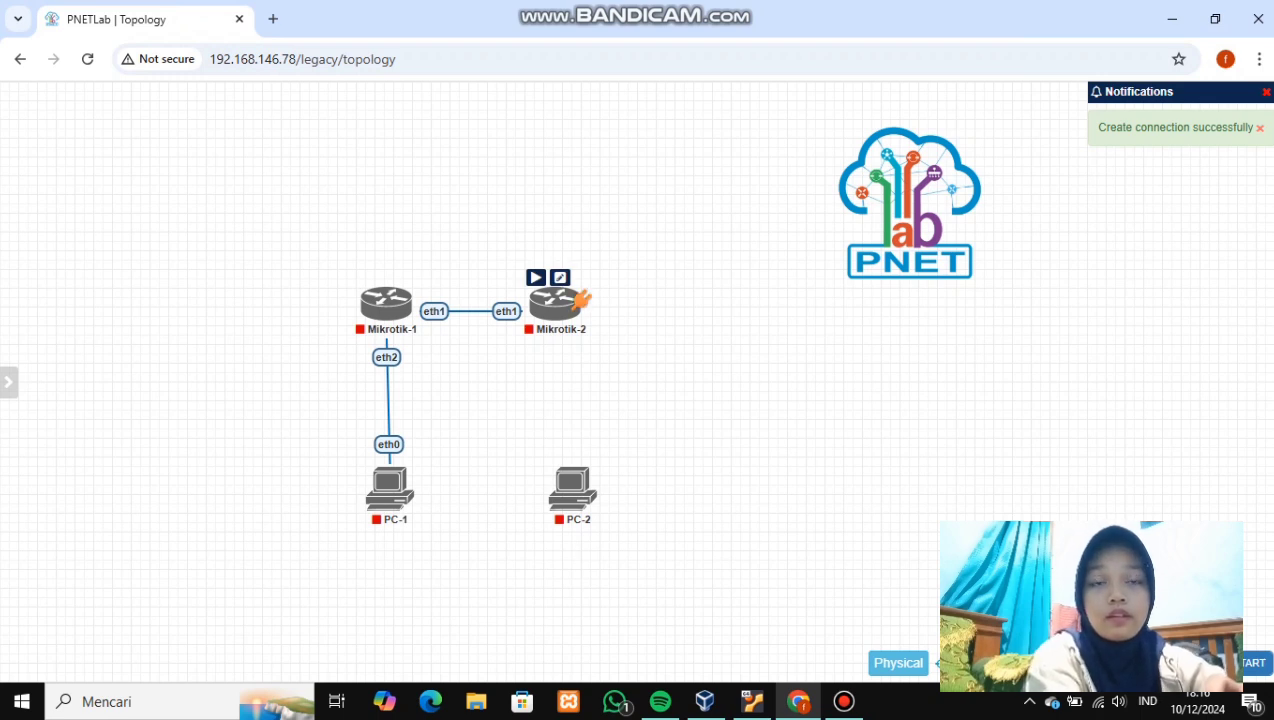
{"action": "left_click_drag", "start_coordinate": [577, 302], "coordinate": [570, 472]}
{"action": "key", "text": "Return"}
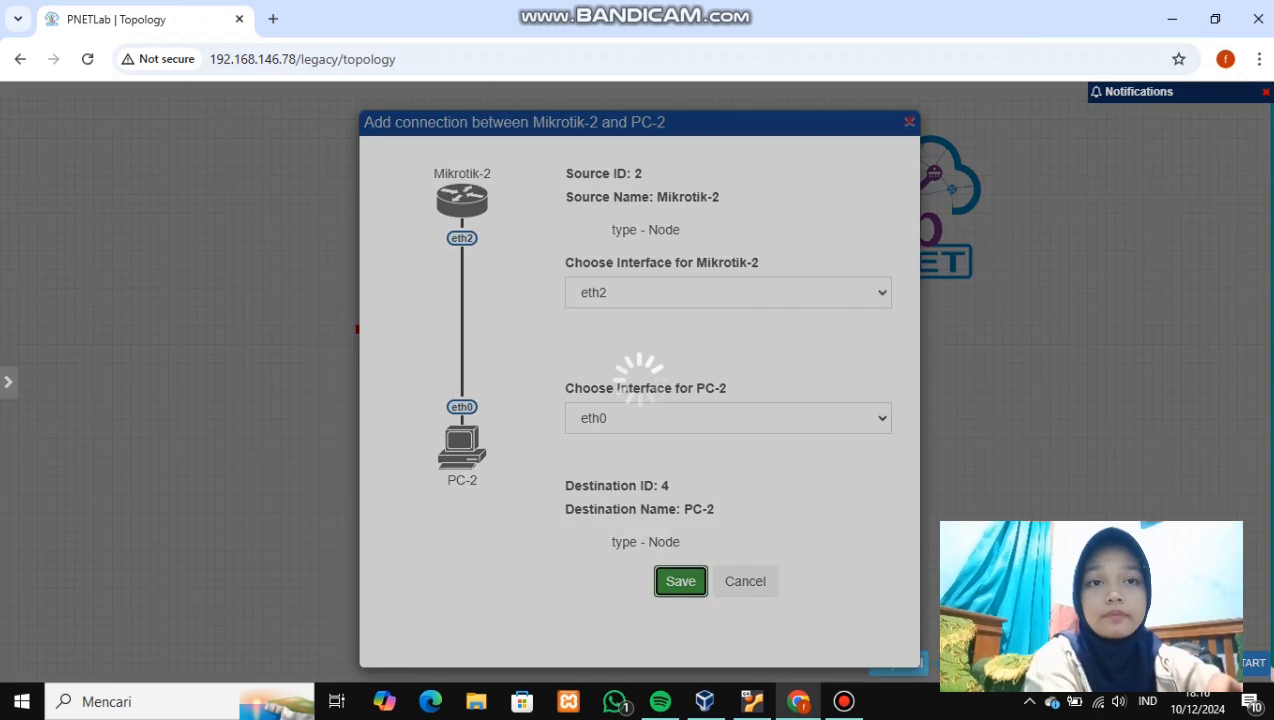
{"action": "left_click_drag", "start_coordinate": [582, 486], "coordinate": [580, 495]}
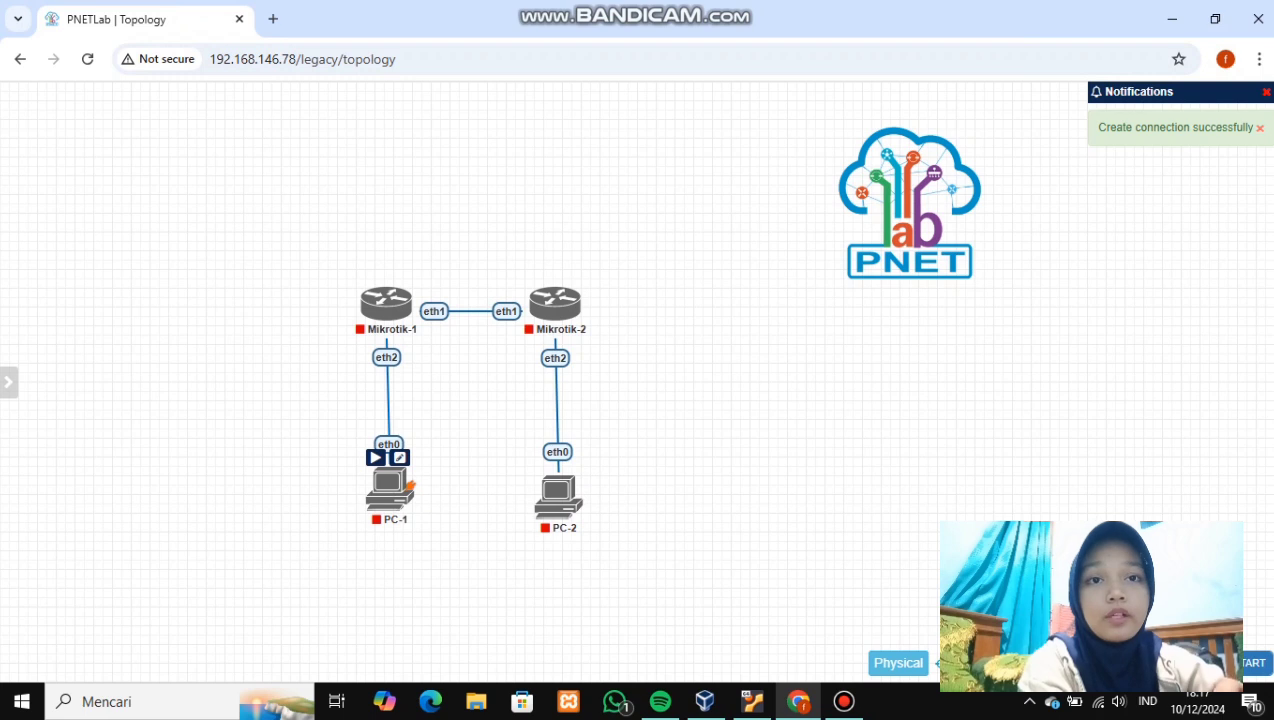
{"action": "left_click_drag", "start_coordinate": [390, 490], "coordinate": [387, 498]}
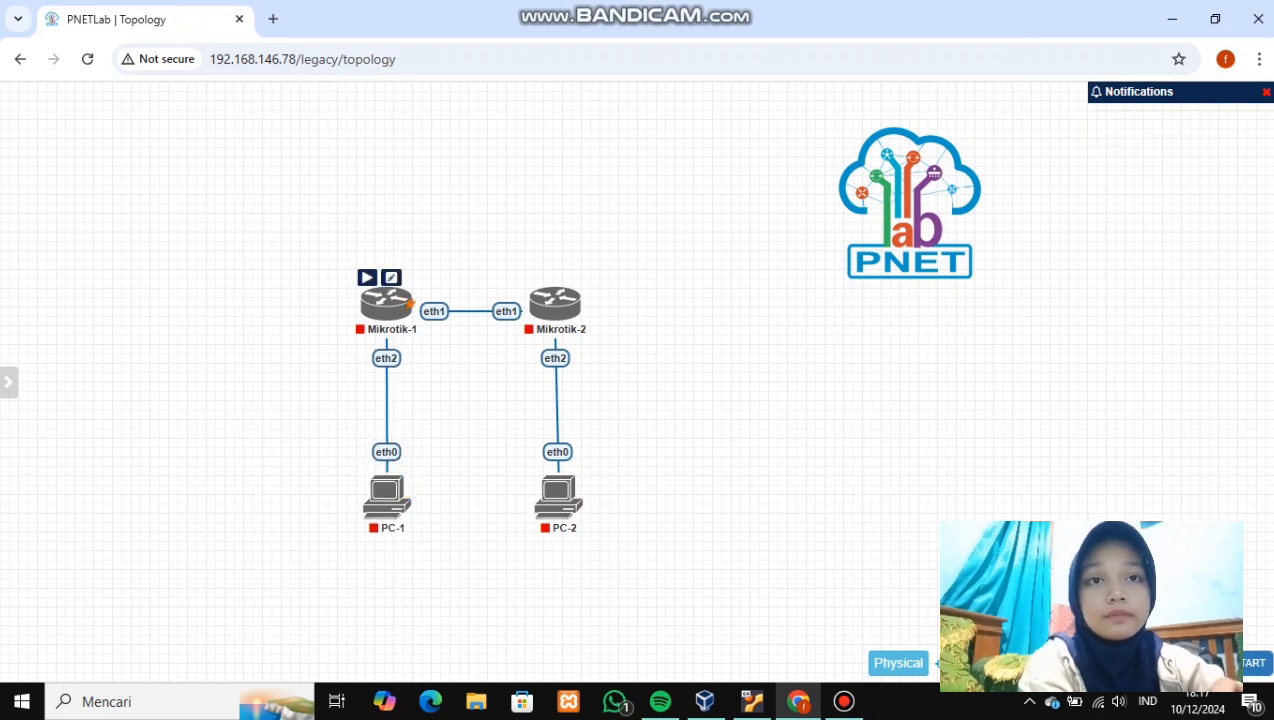
- Start Mikrotik-1 and Mikrotik-2 and open their consoles
{"action": "left_click", "coordinate": [366, 277]}
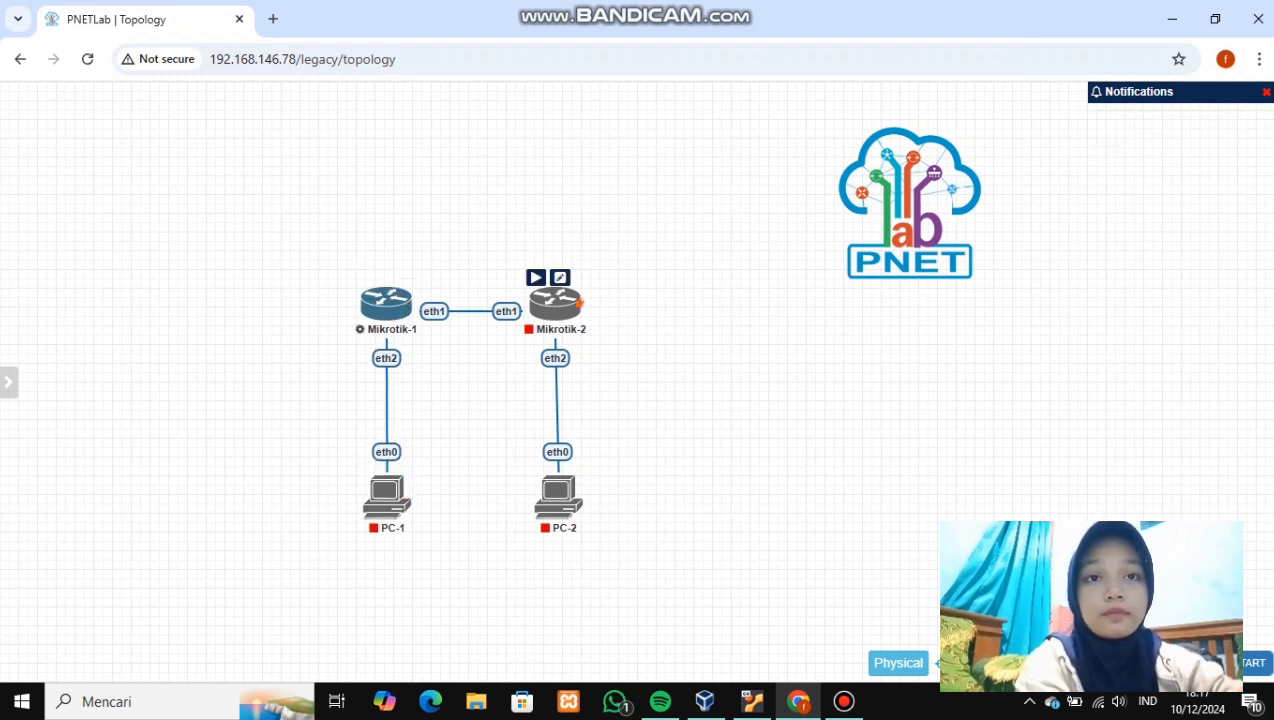
{"action": "left_click", "coordinate": [535, 277]}
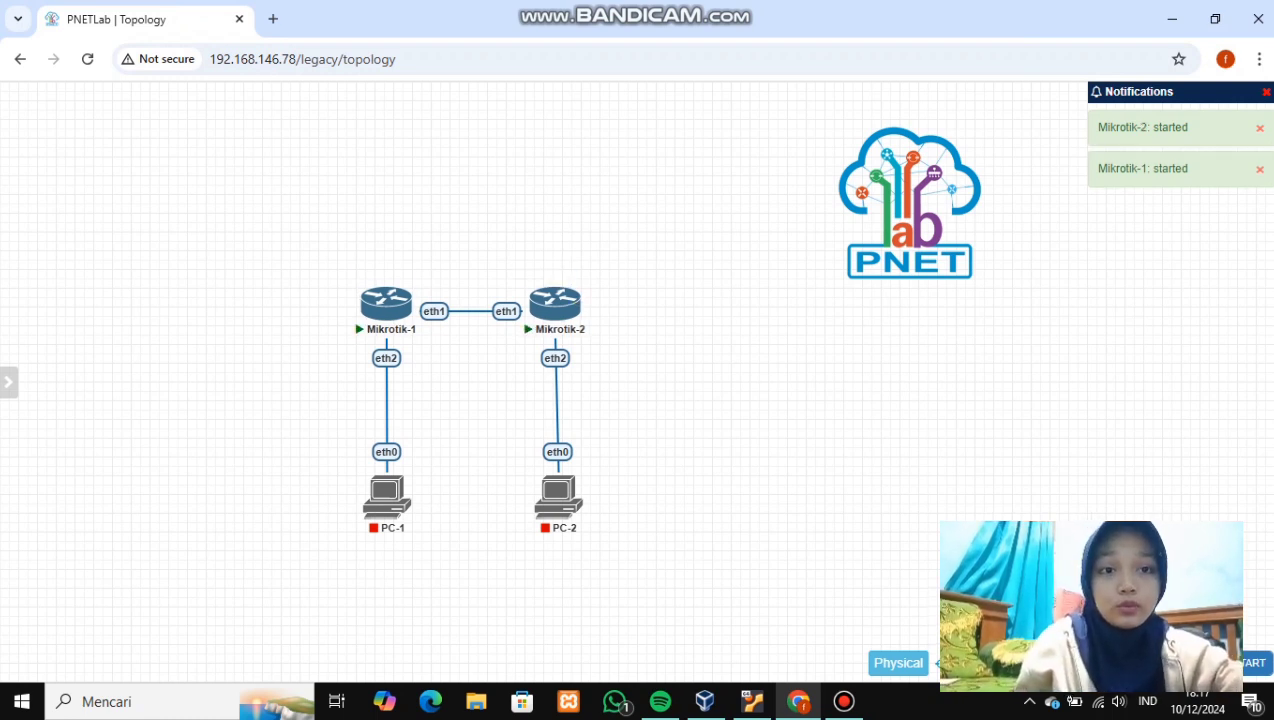
{"action": "left_click", "coordinate": [386, 303]}
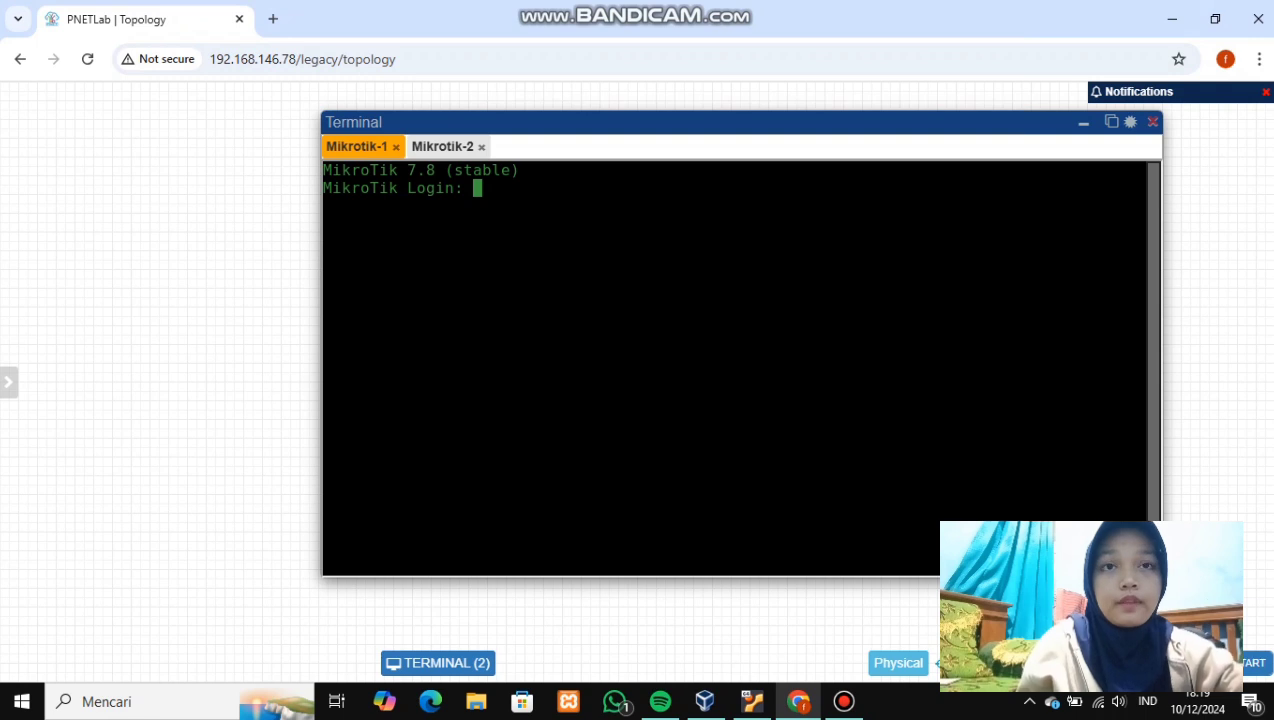
- Log in to both routers as admin with an empty password
{"action": "type", "text": "admin"}
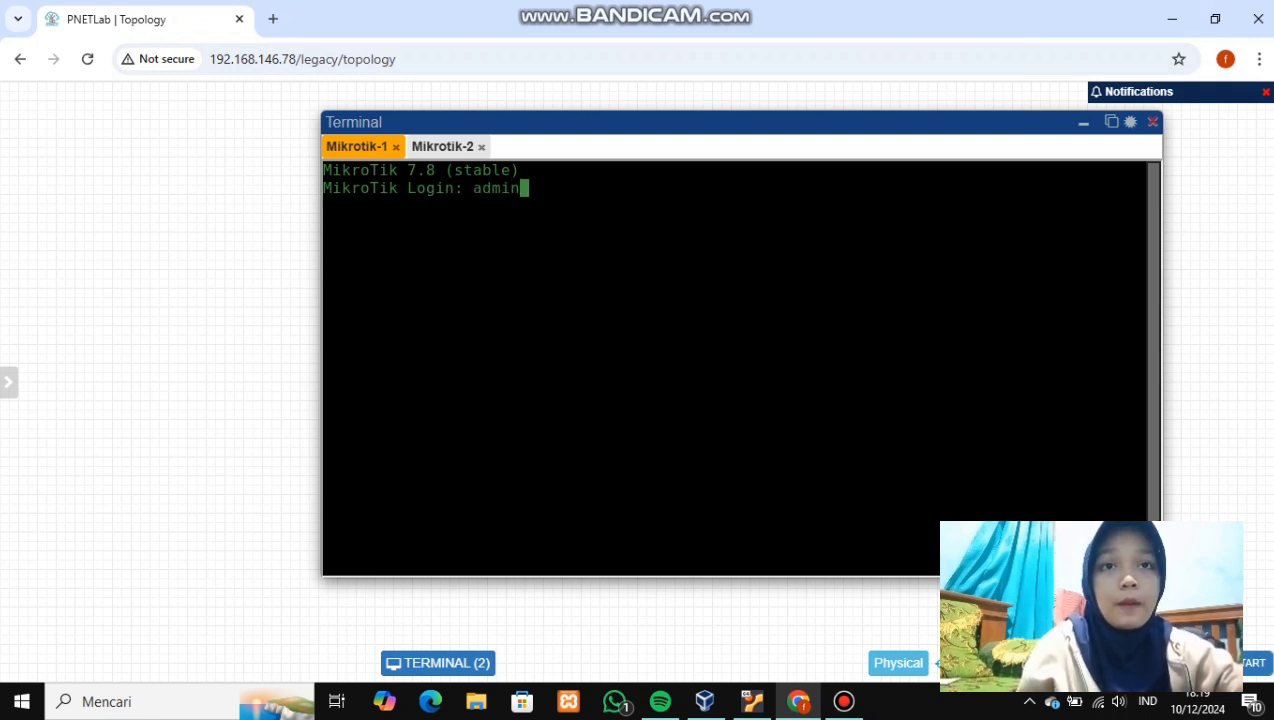
{"action": "key", "text": "Return"}
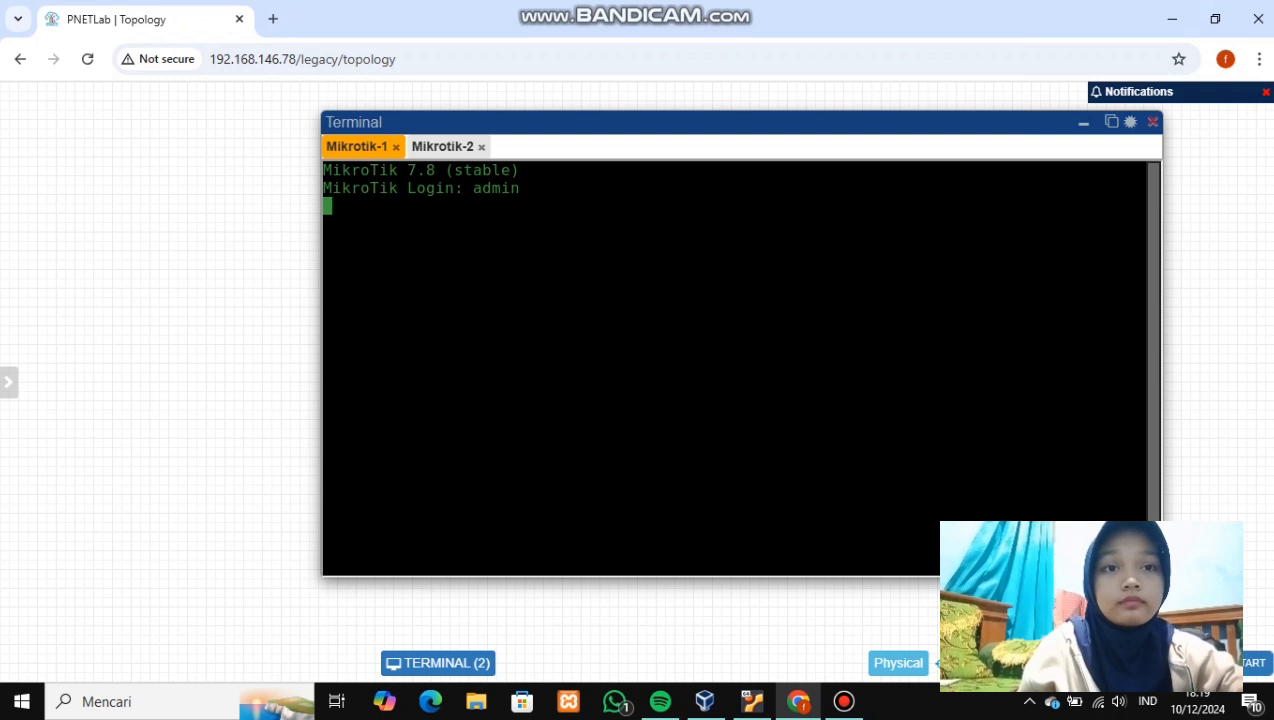
{"action": "key", "text": "Return"}
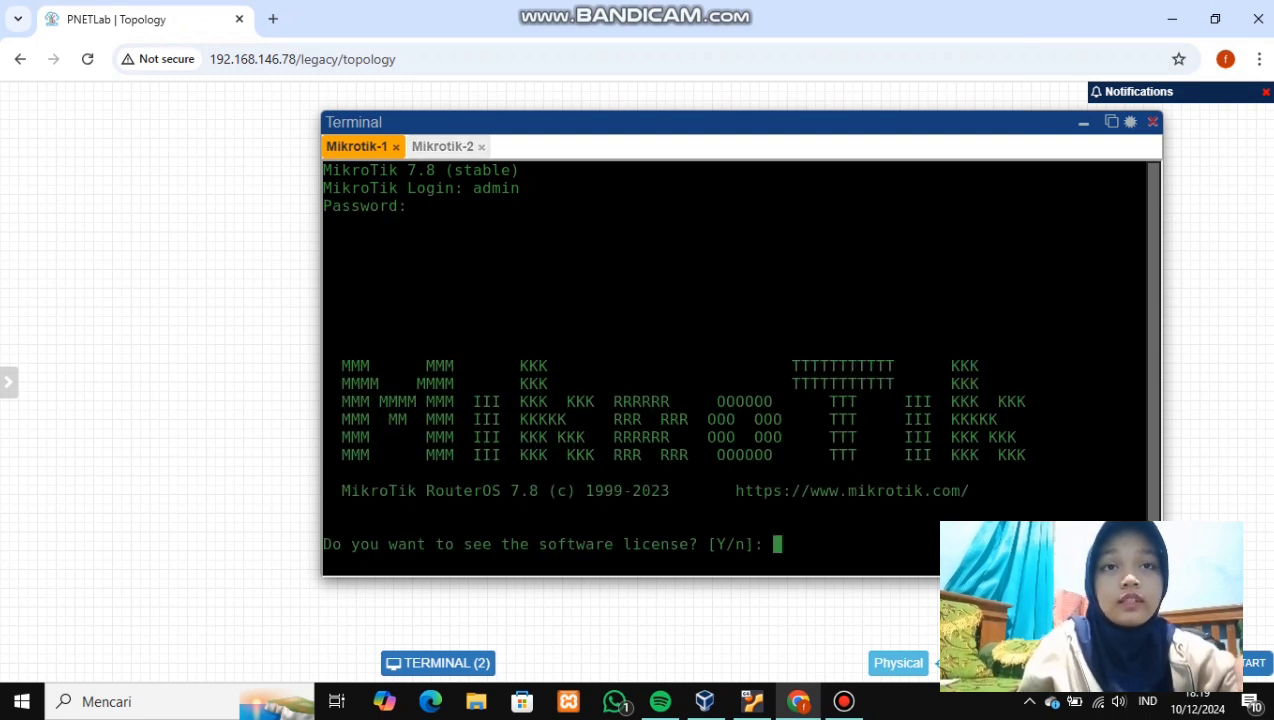
{"action": "left_click", "coordinate": [443, 147]}
{"action": "type", "text": "admin"}
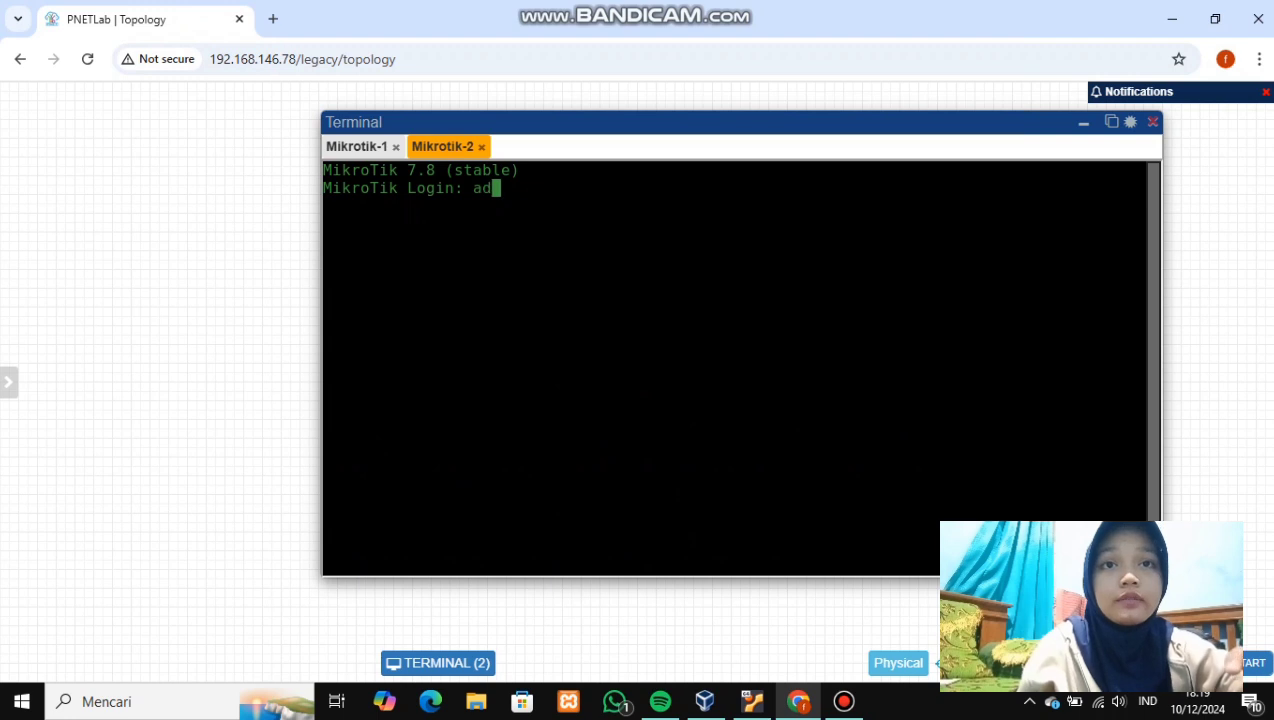
{"action": "key", "text": "Return"}
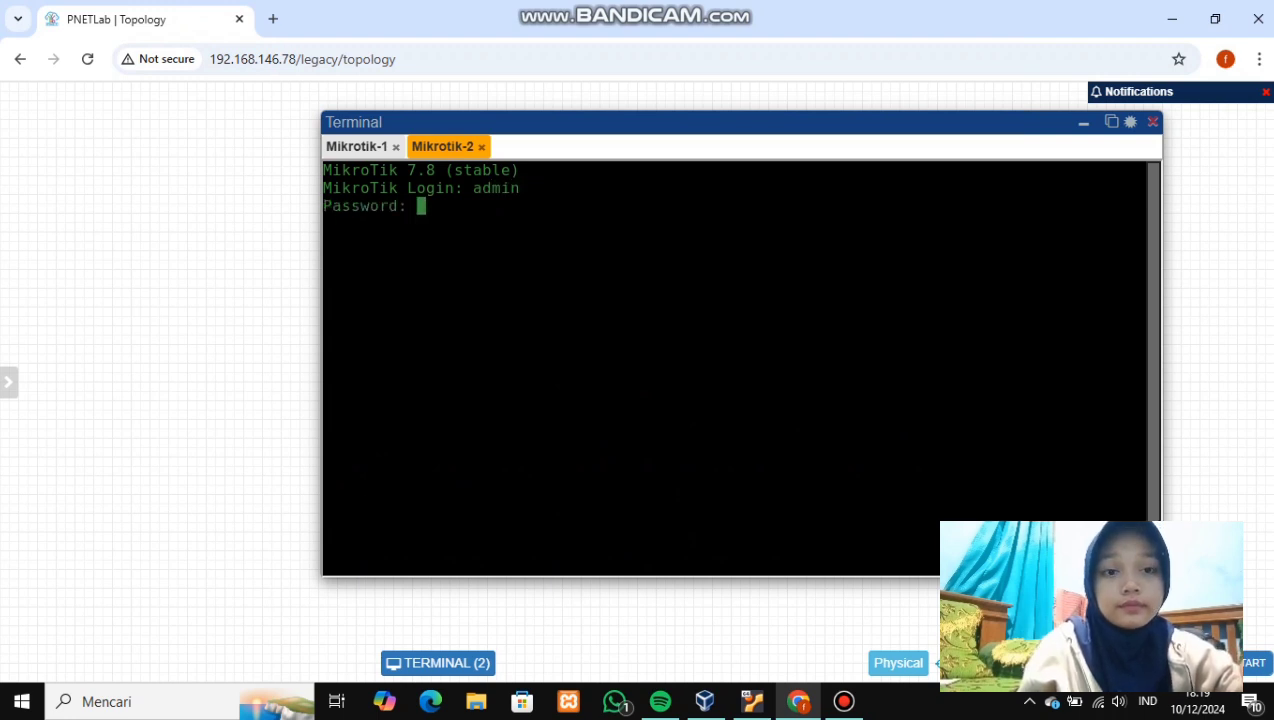
{"action": "key", "text": "Return"}
- Skip Mikrotik-1's license and password change, close its console, and answer Mikrotik-2's license prompt
{"action": "left_click", "coordinate": [357, 147]}
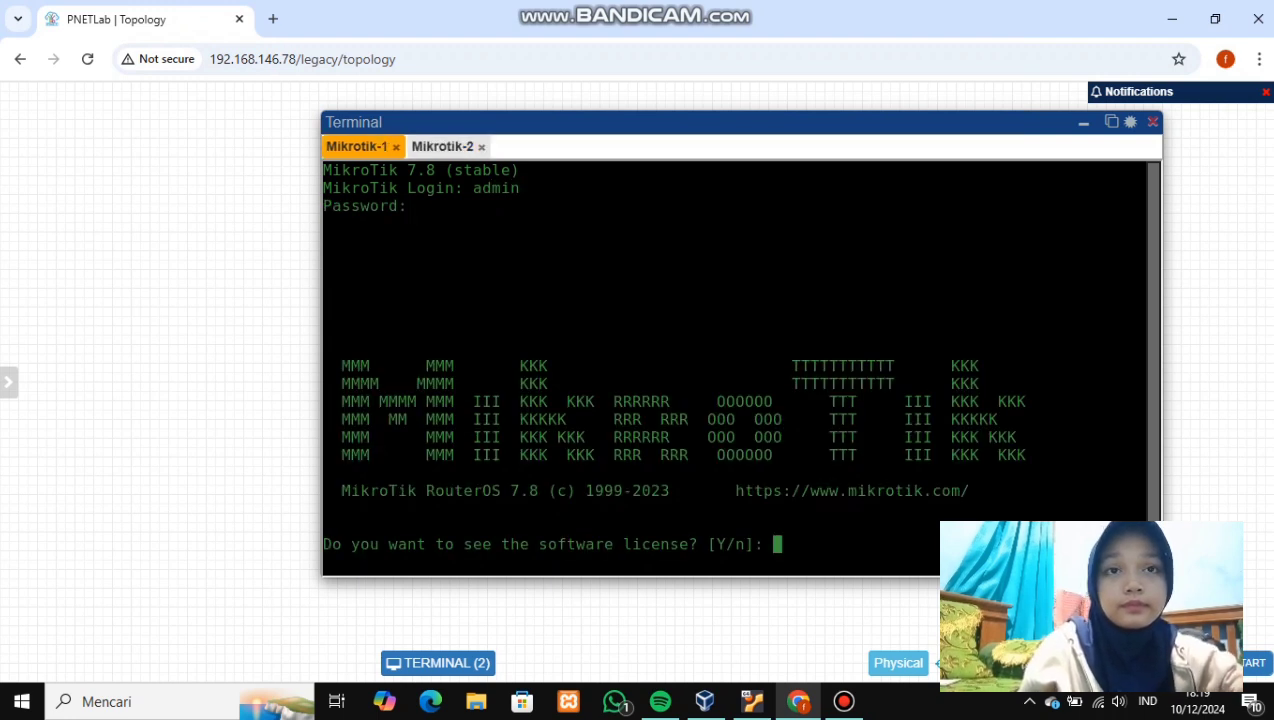
{"action": "key", "text": "Return"}
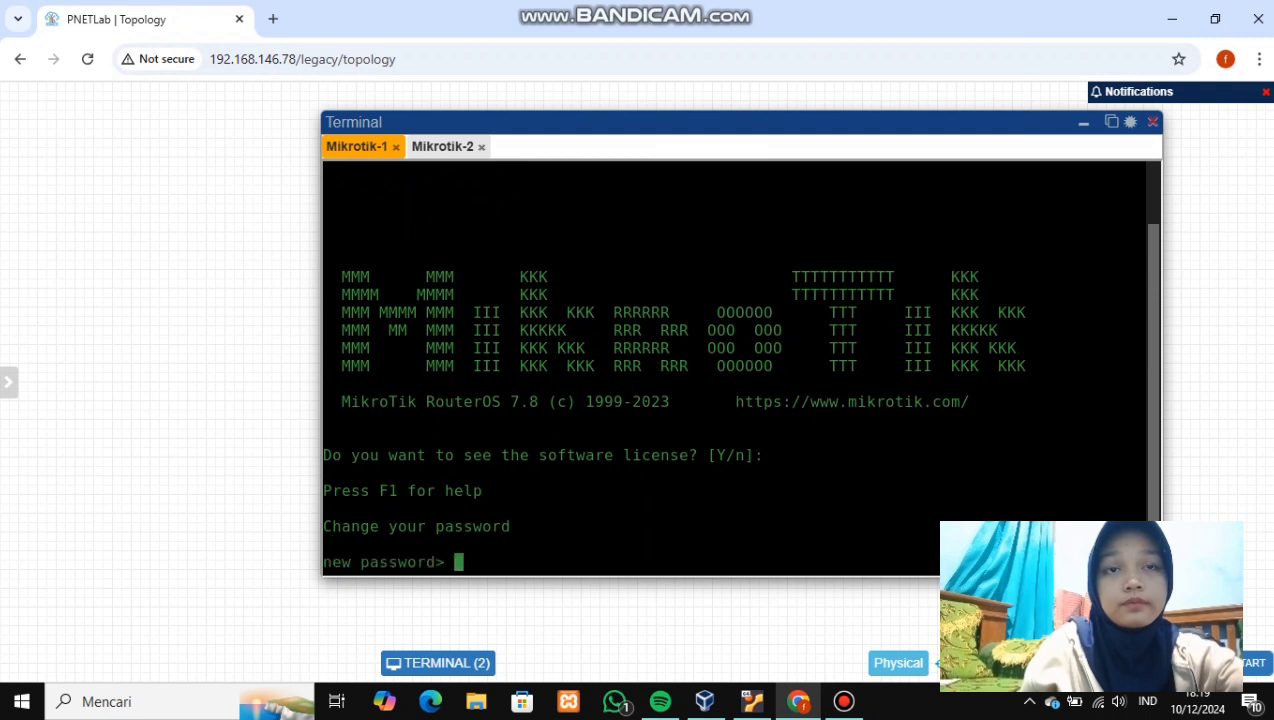
{"action": "key", "text": "ctrl+c"}
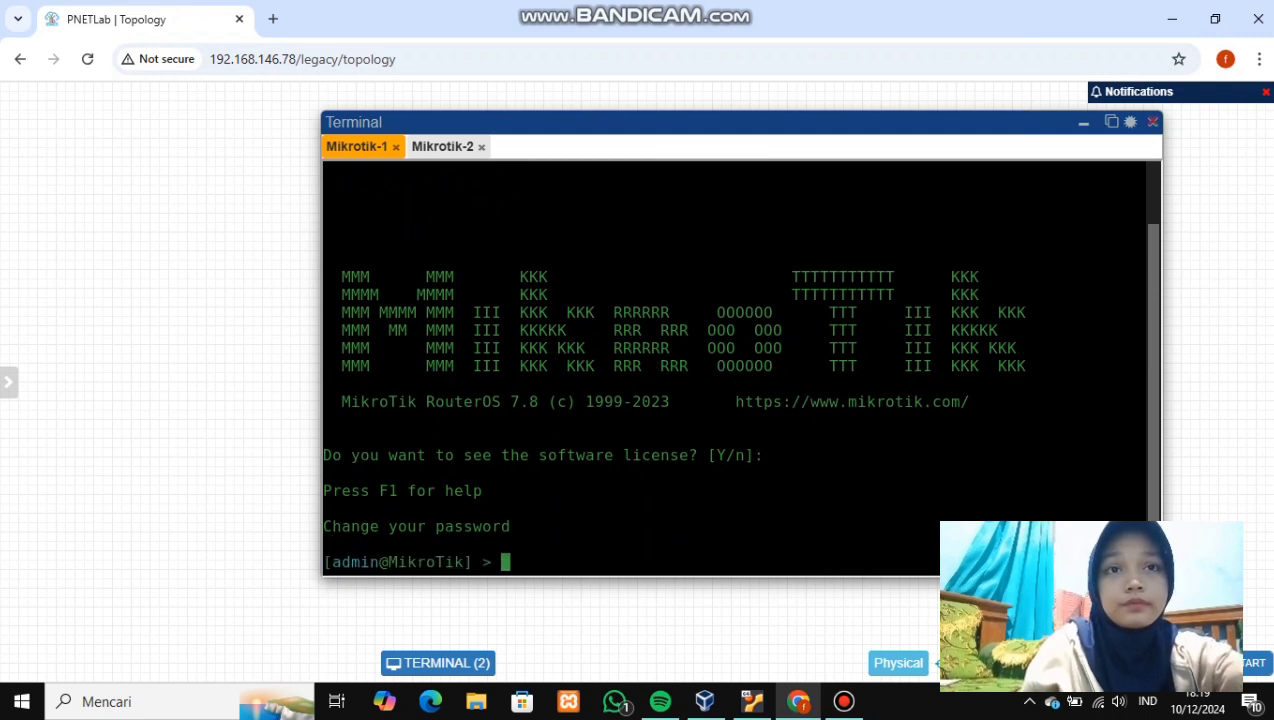
{"action": "left_click", "coordinate": [395, 147]}
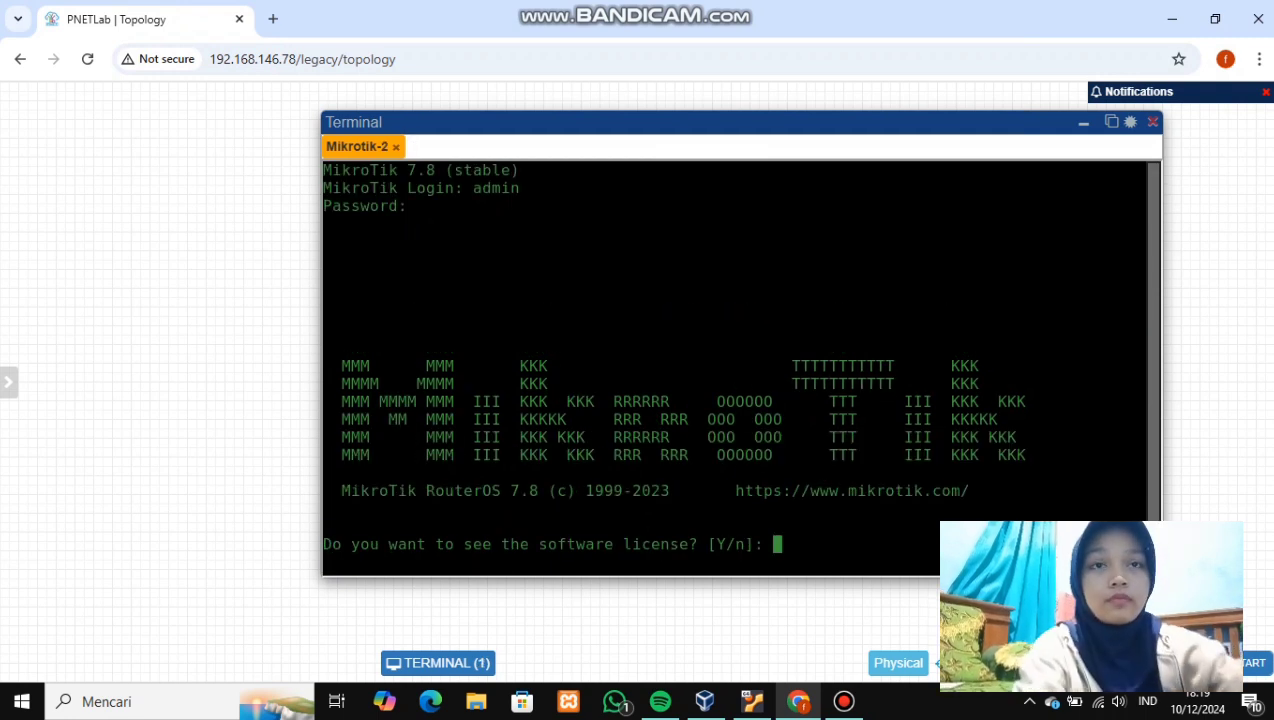
{"action": "key", "text": "Return"}
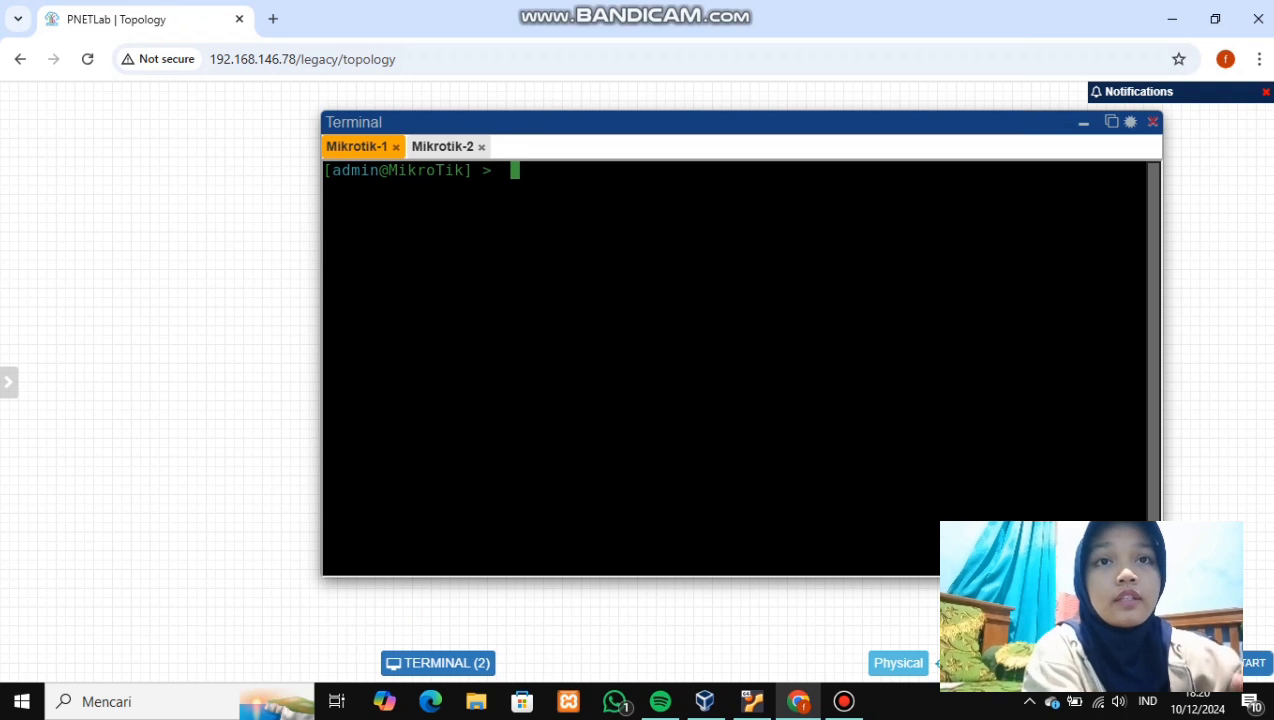
- Set Mikrotik-1's system identity to Mikrotik-1
{"action": "type", "text": "system/"}
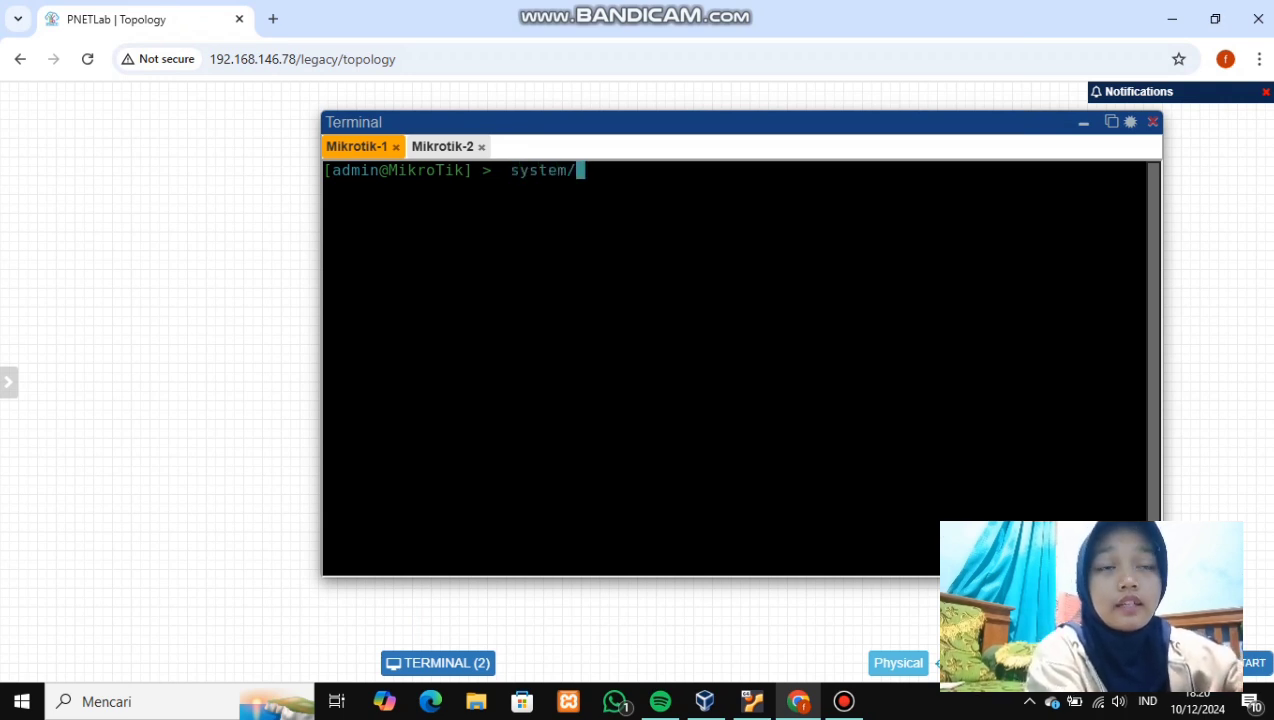
{"action": "type", "text": "identity/set n"}
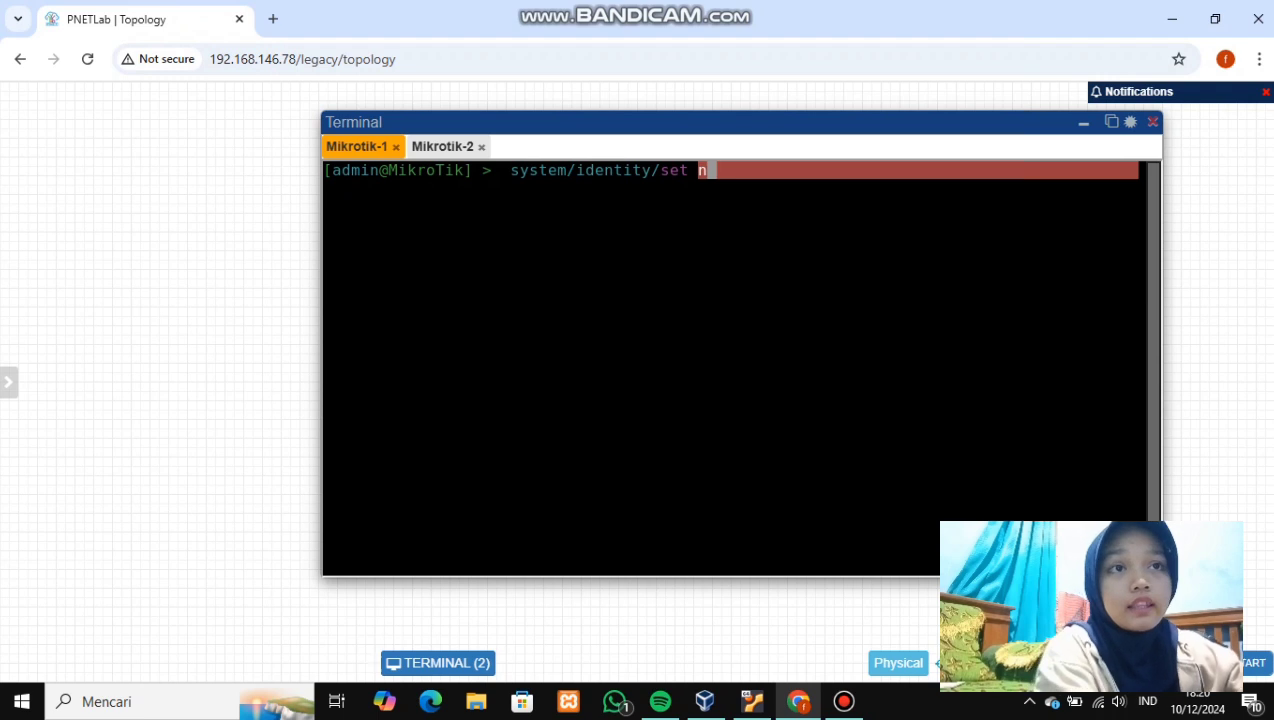
{"action": "key", "text": "Tab"}
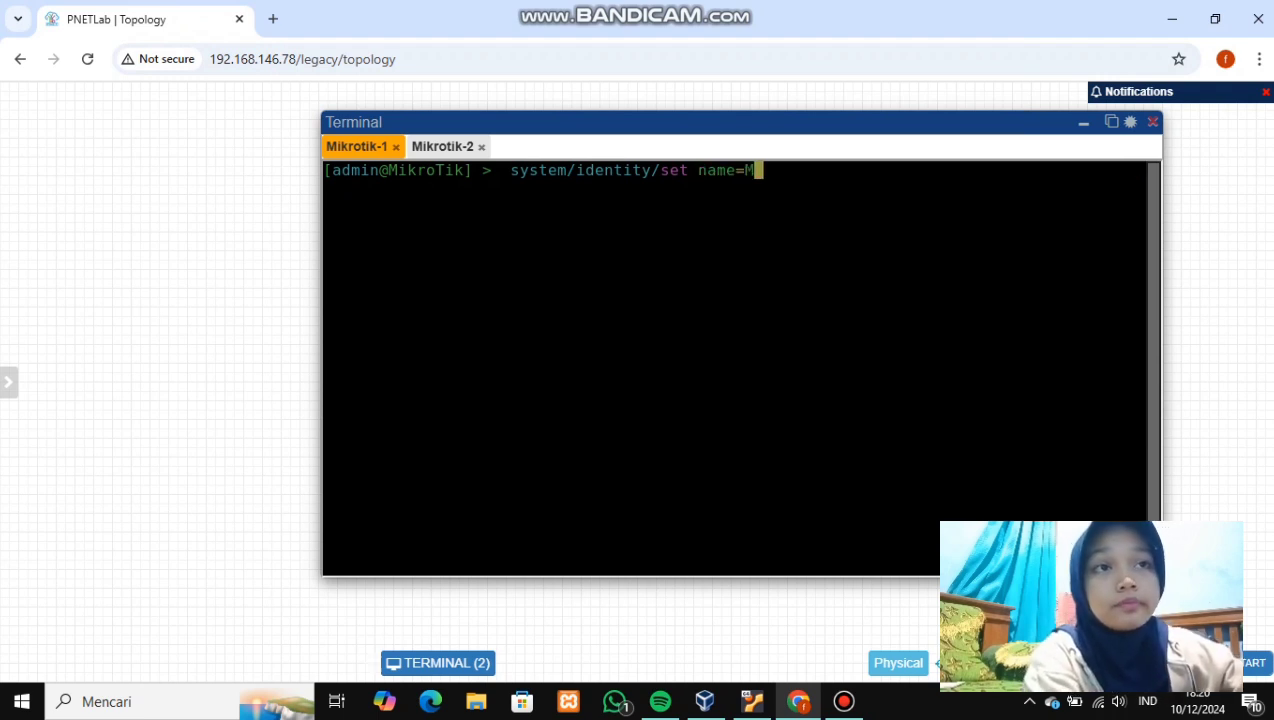
{"action": "type", "text": "Mikrotik-1"}
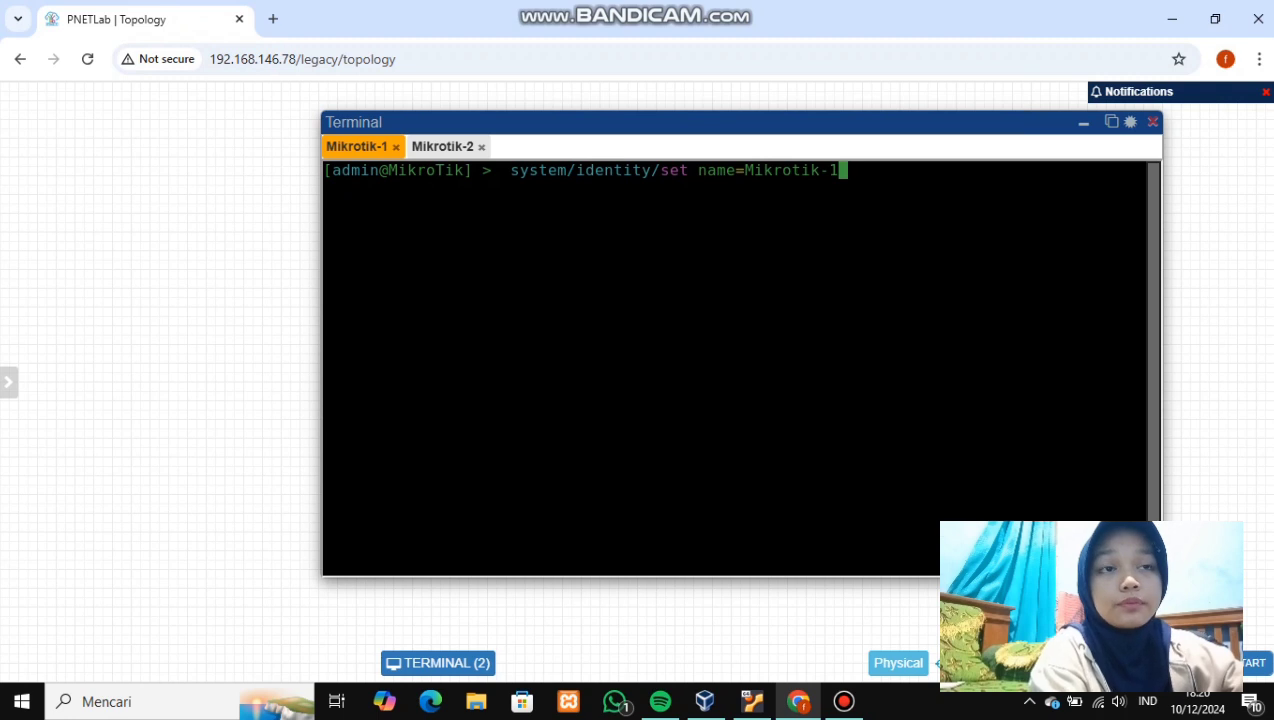
{"action": "key", "text": "Return"}
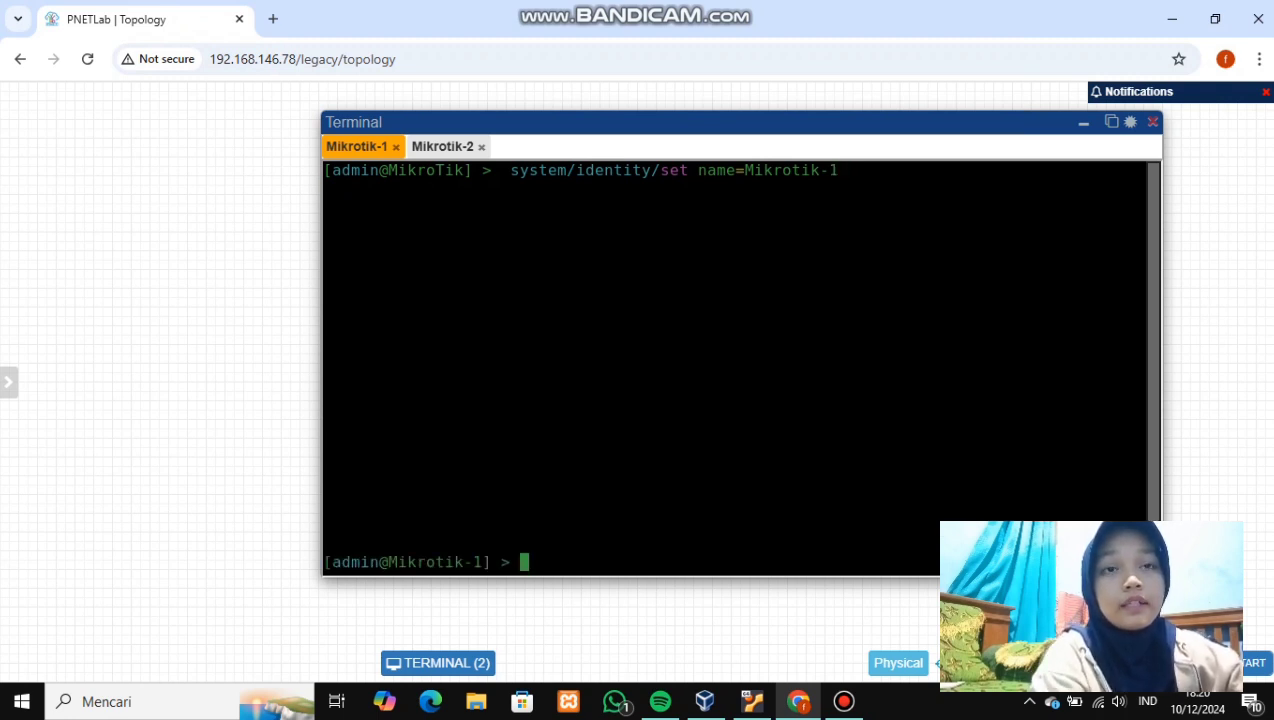
- Set Mikrotik-2's system identity to Mikrotik-2
{"action": "left_click", "coordinate": [442, 146]}
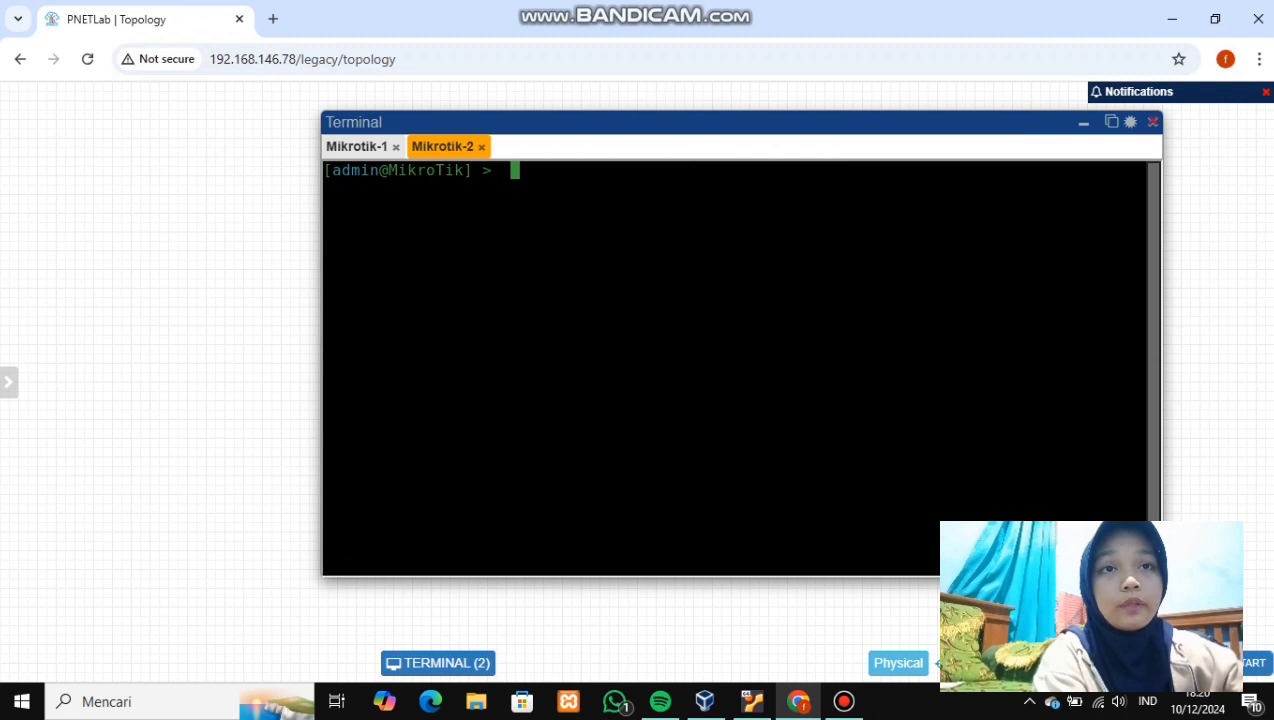
{"action": "type", "text": "sy"}
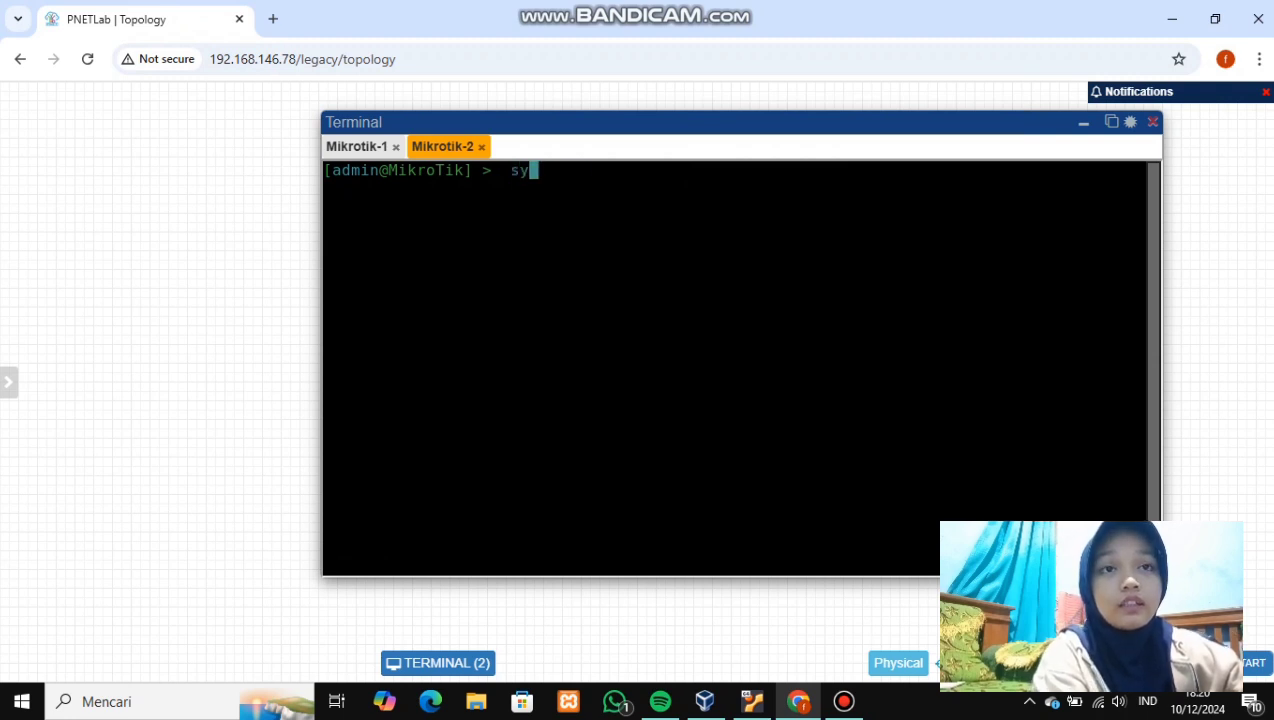
{"action": "type", "text": "stem/identity/set name="}
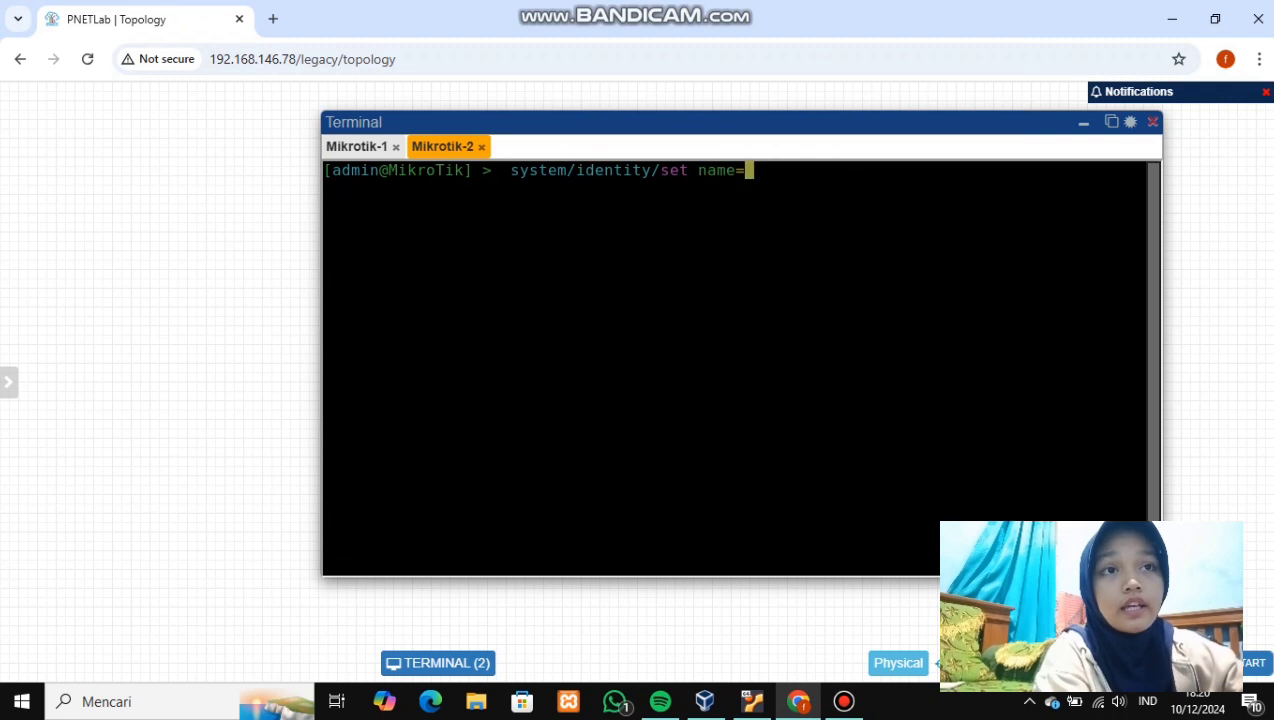
{"action": "type", "text": "Mik"}
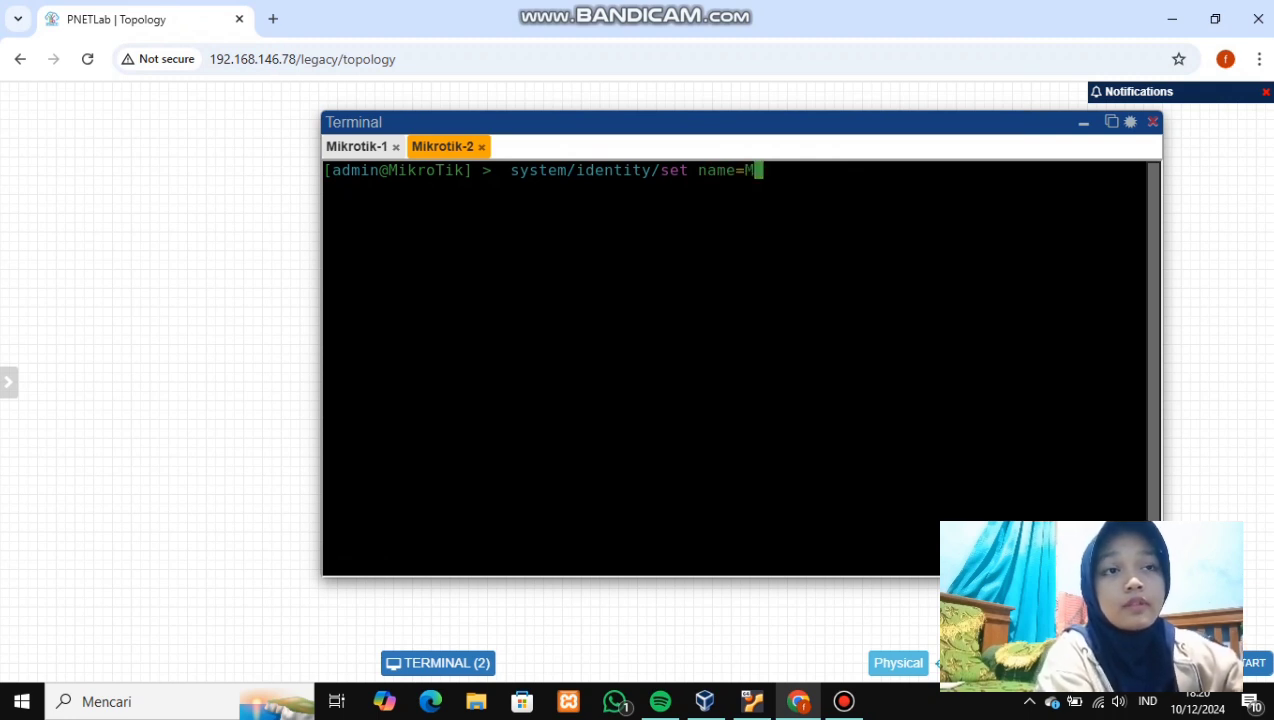
{"action": "type", "text": "rotik-2"}
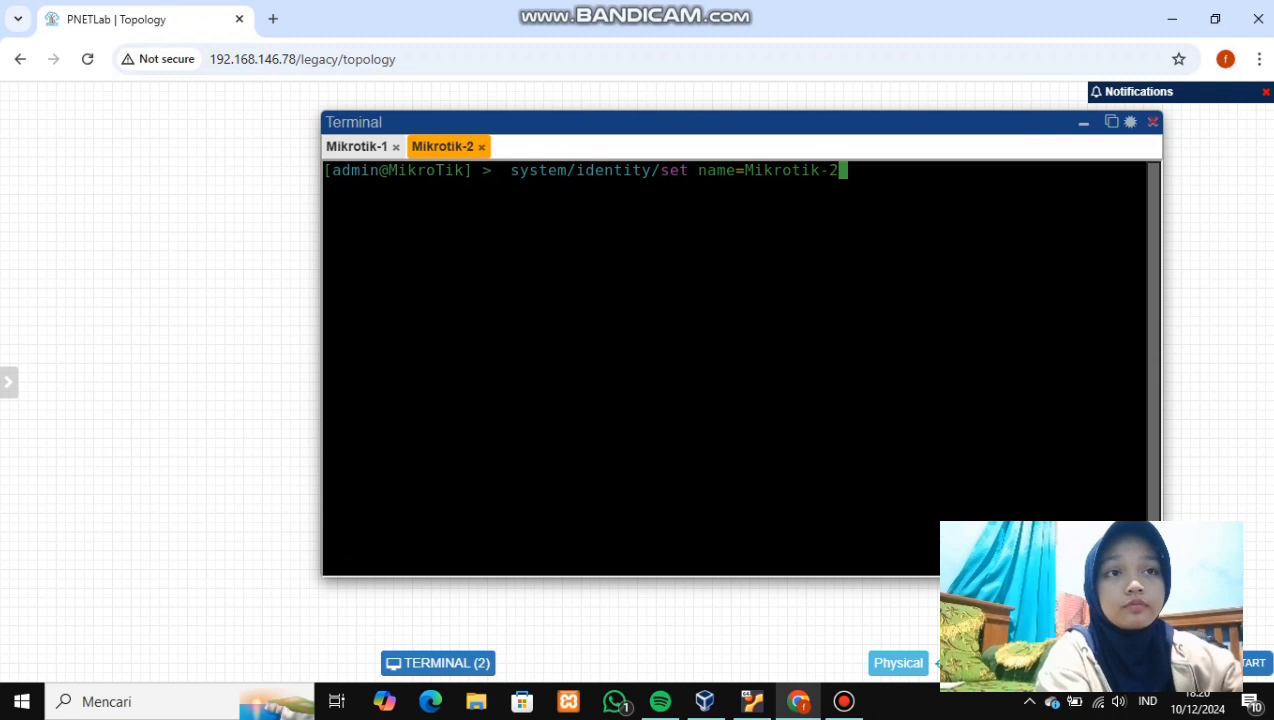
{"action": "key", "text": "Return"}
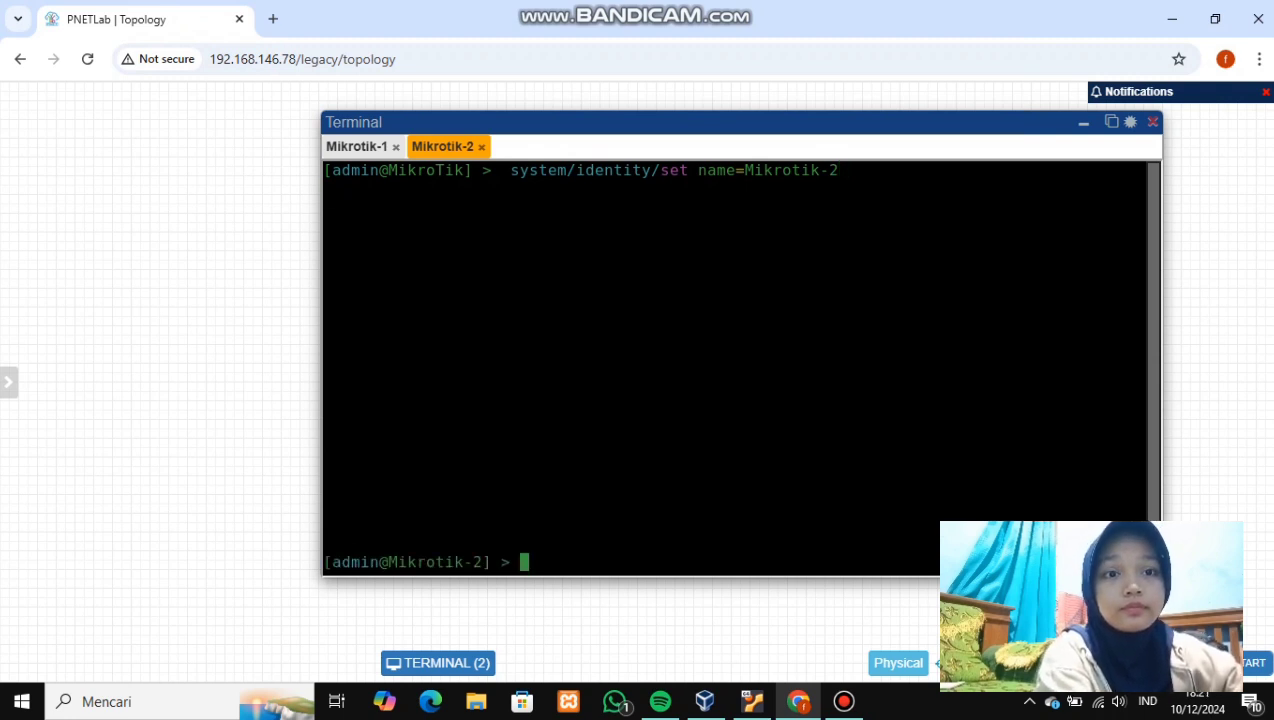
{"action": "type", "text": "ip/n"}
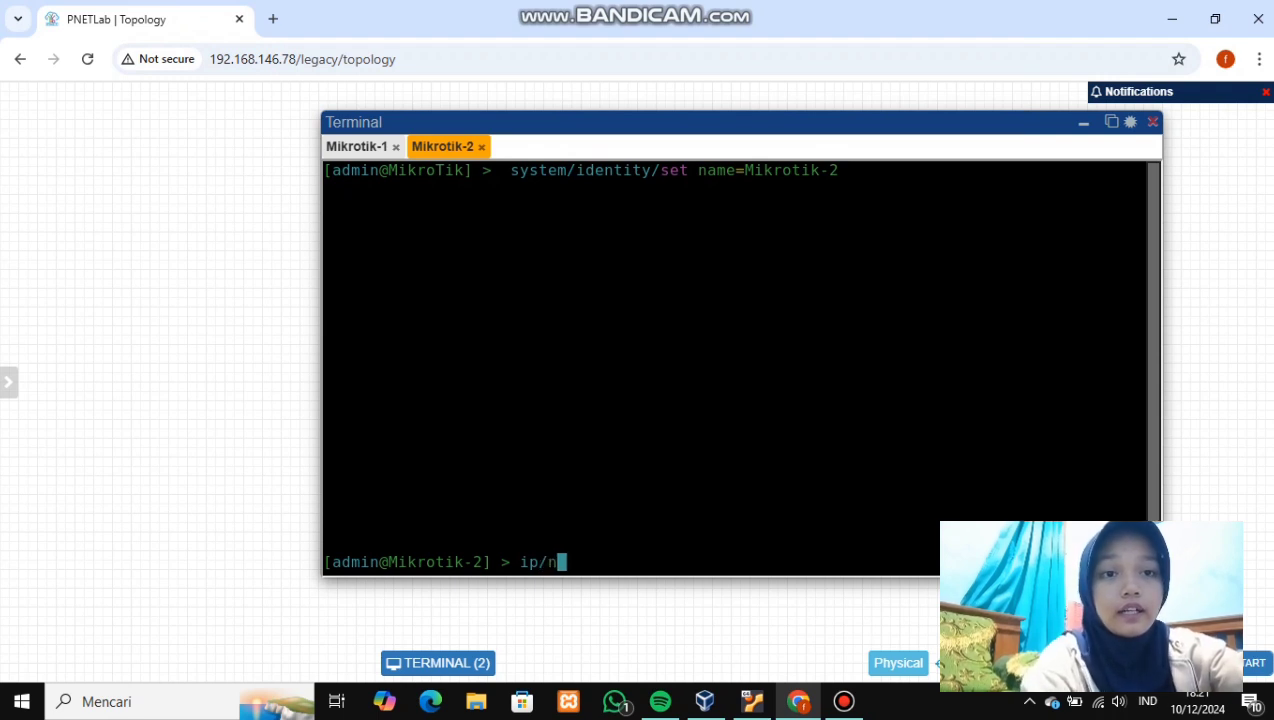
{"action": "type", "text": "eighbor/pr"}
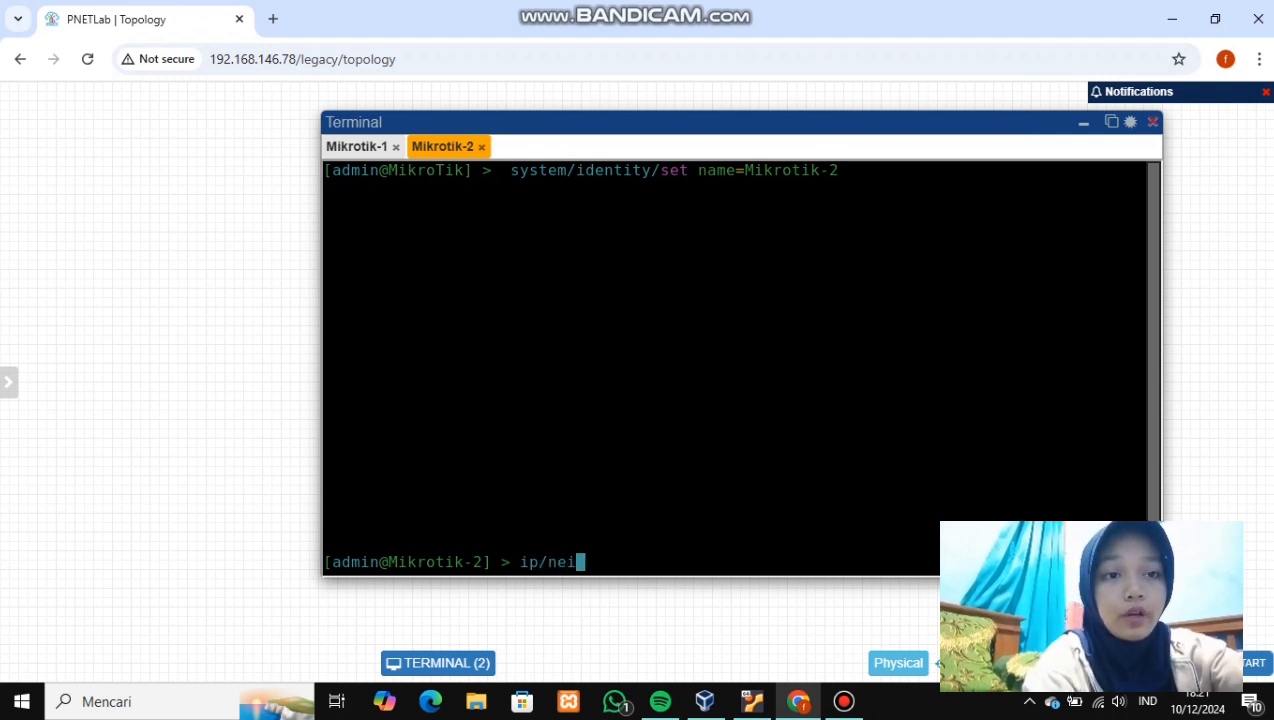
- On Mikrotik-2, print the IP neighbor list, then the detailed neighbor view
{"action": "key", "text": "Tab"}
{"action": "type", "text": "pr"}
{"action": "key", "text": "Tab"}
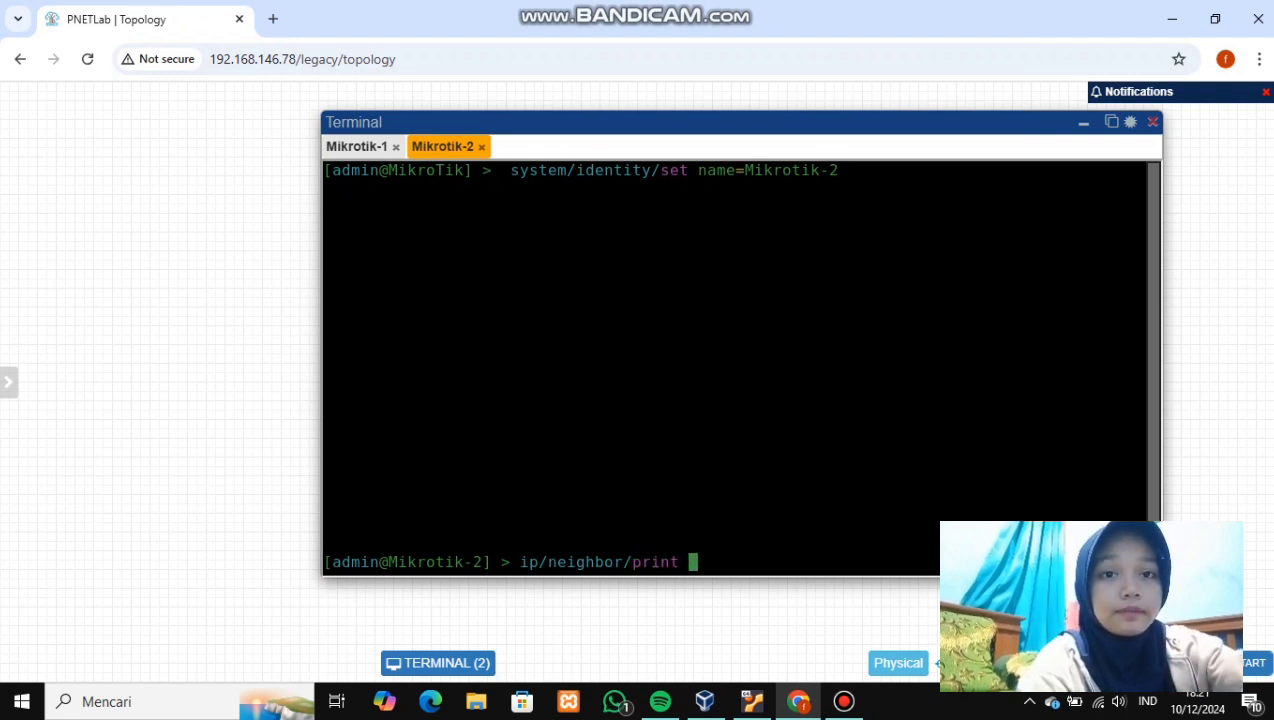
{"action": "key", "text": "Return"}
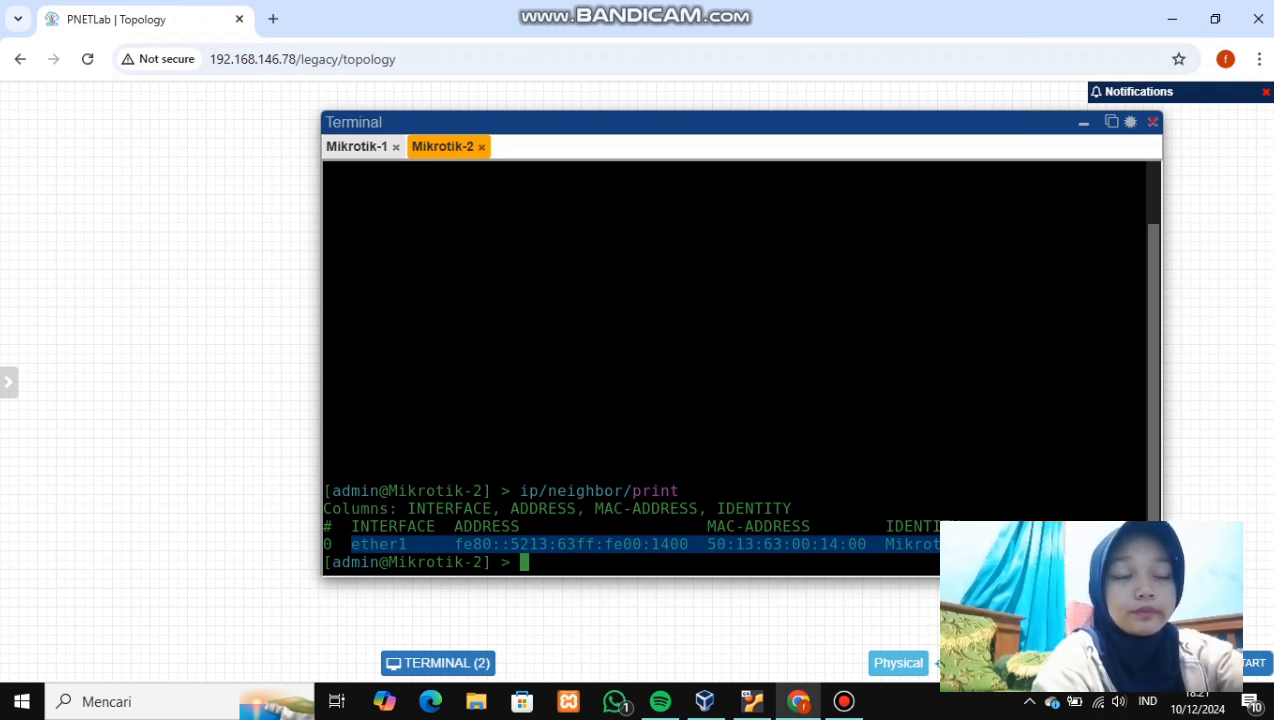
{"action": "type", "text": "ip/"}
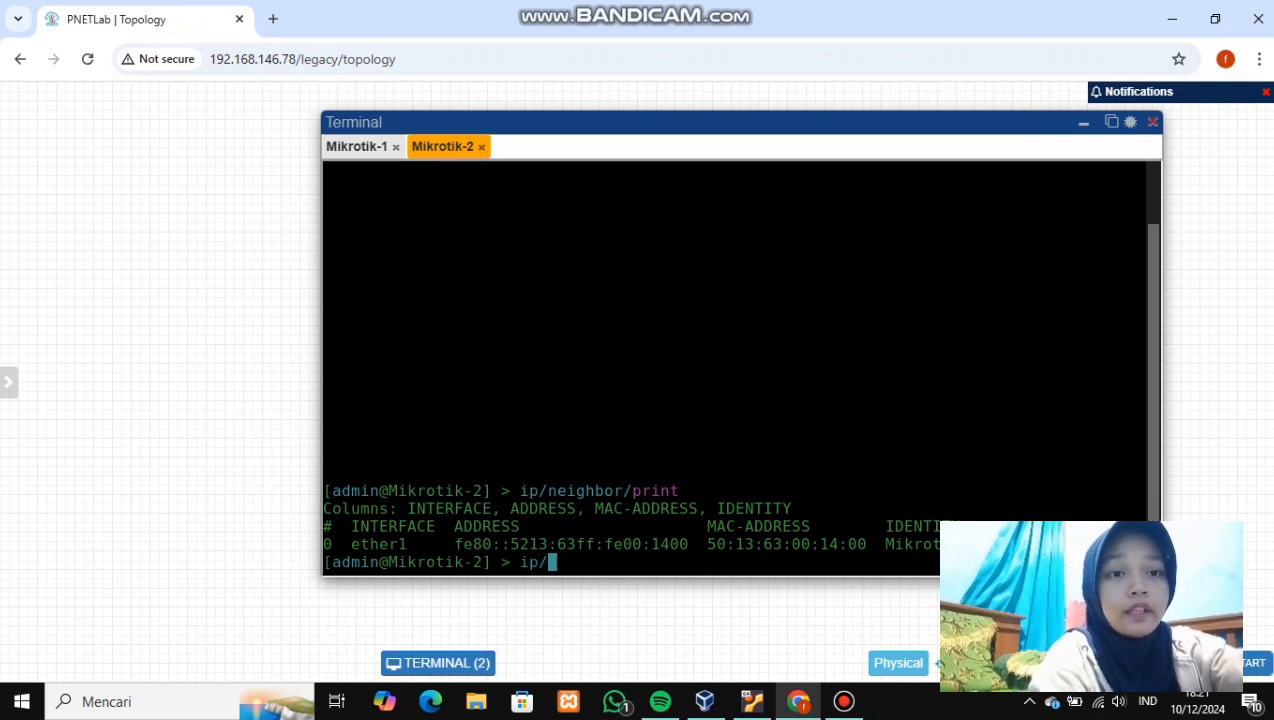
{"action": "type", "text": "ne"}
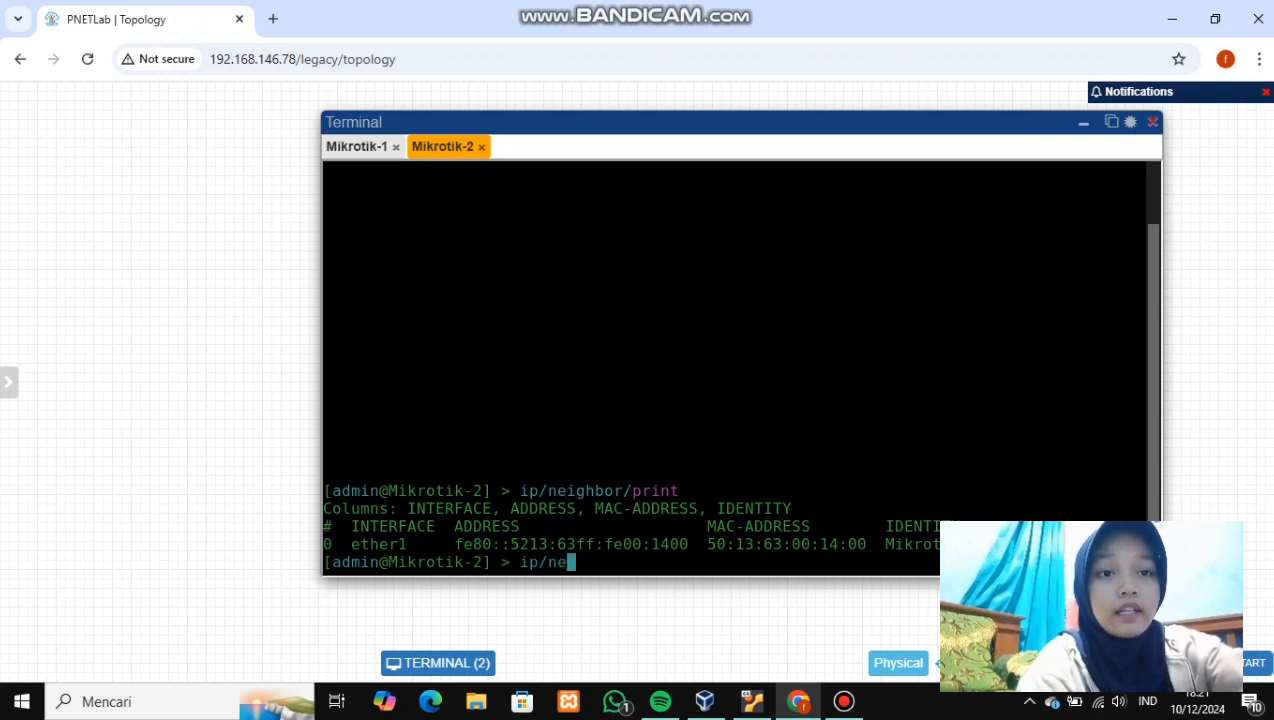
{"action": "type", "text": "ighbor/print "}
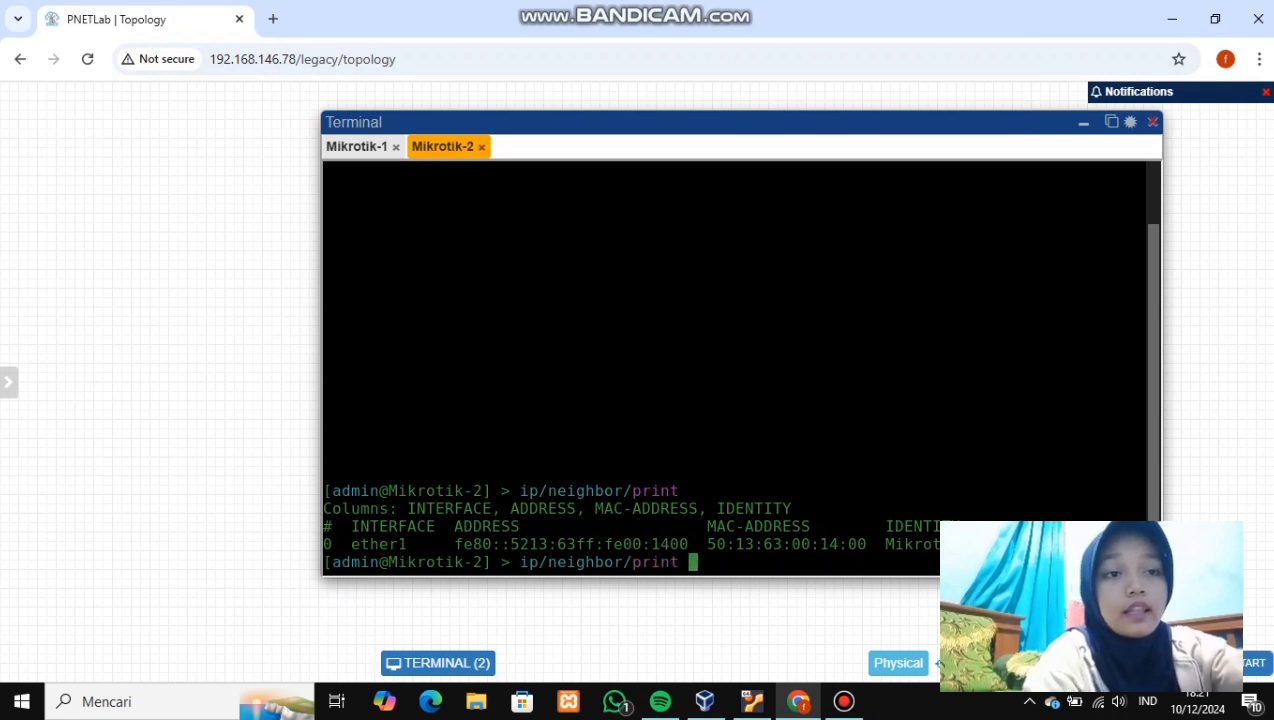
{"action": "type", "text": "detail"}
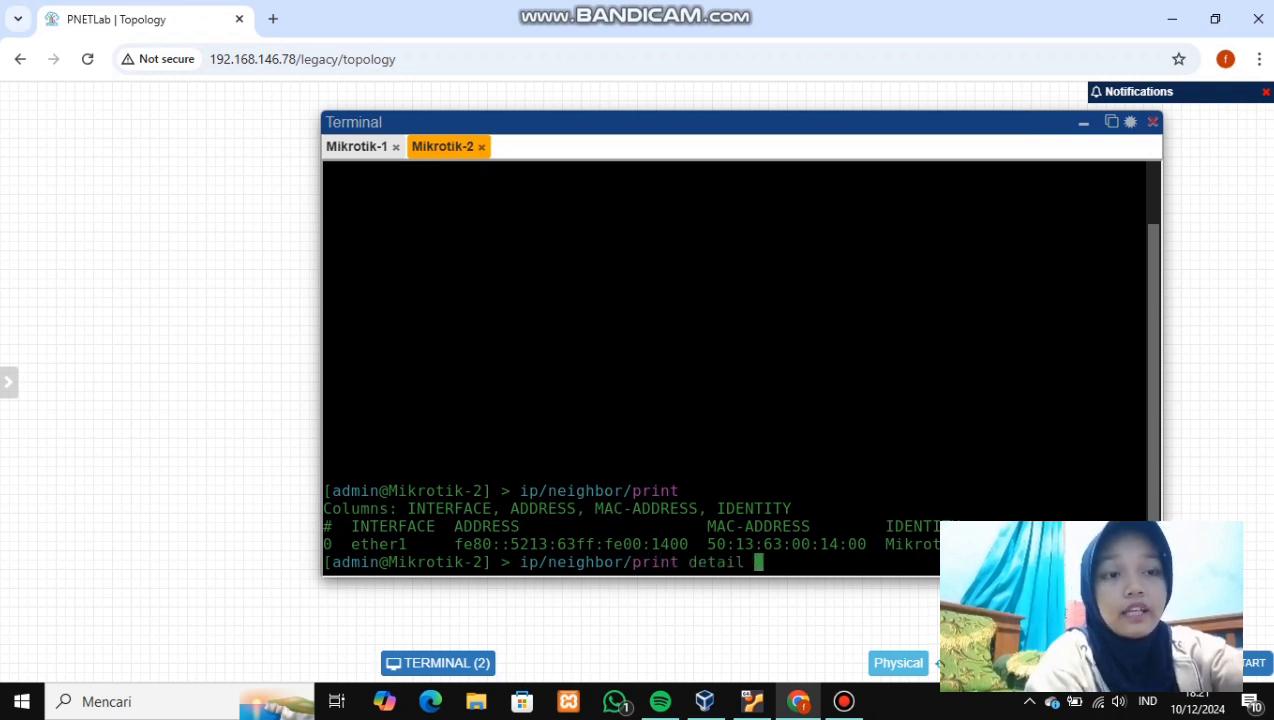
{"action": "key", "text": "Return"}
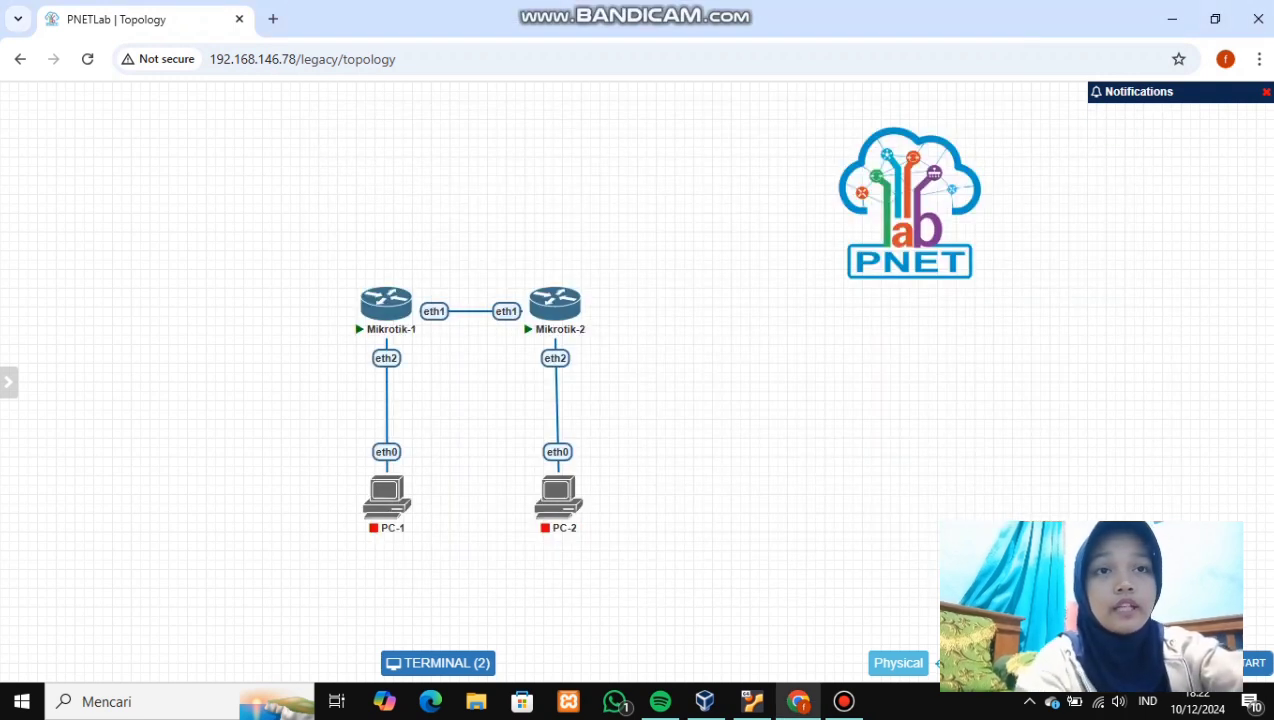
- Create a new network named Internet with type NAT
{"action": "right_click", "coordinate": [372, 128]}
{"action": "left_click", "coordinate": [427, 196]}
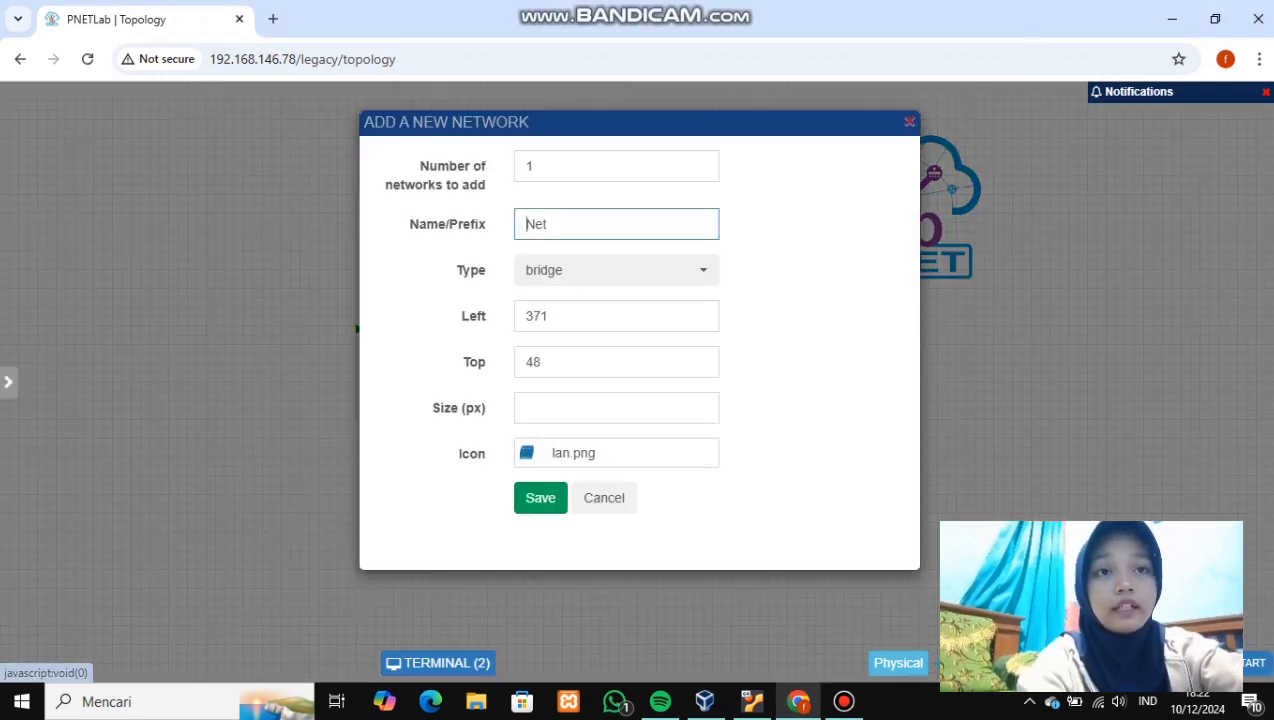
{"action": "key", "text": "BackSpace"}
{"action": "key", "text": "BackSpace"}
{"action": "key", "text": "BackSpace"}
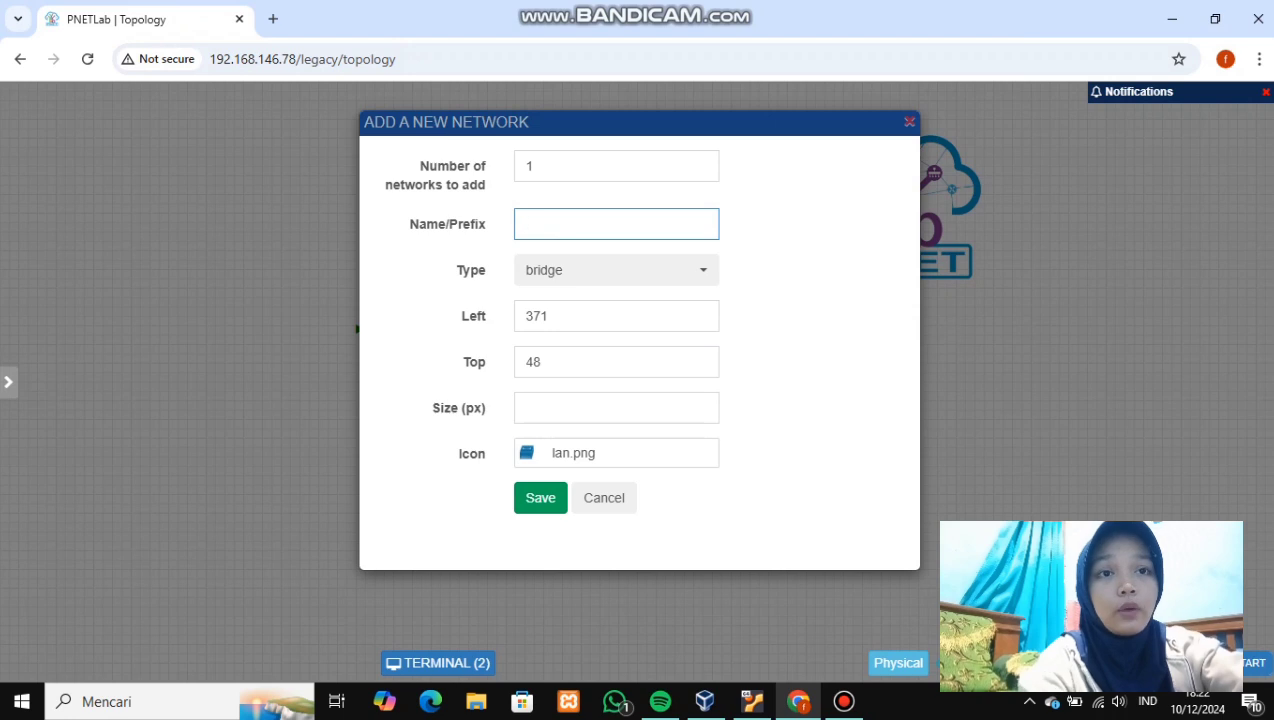
{"action": "type", "text": "Int"}
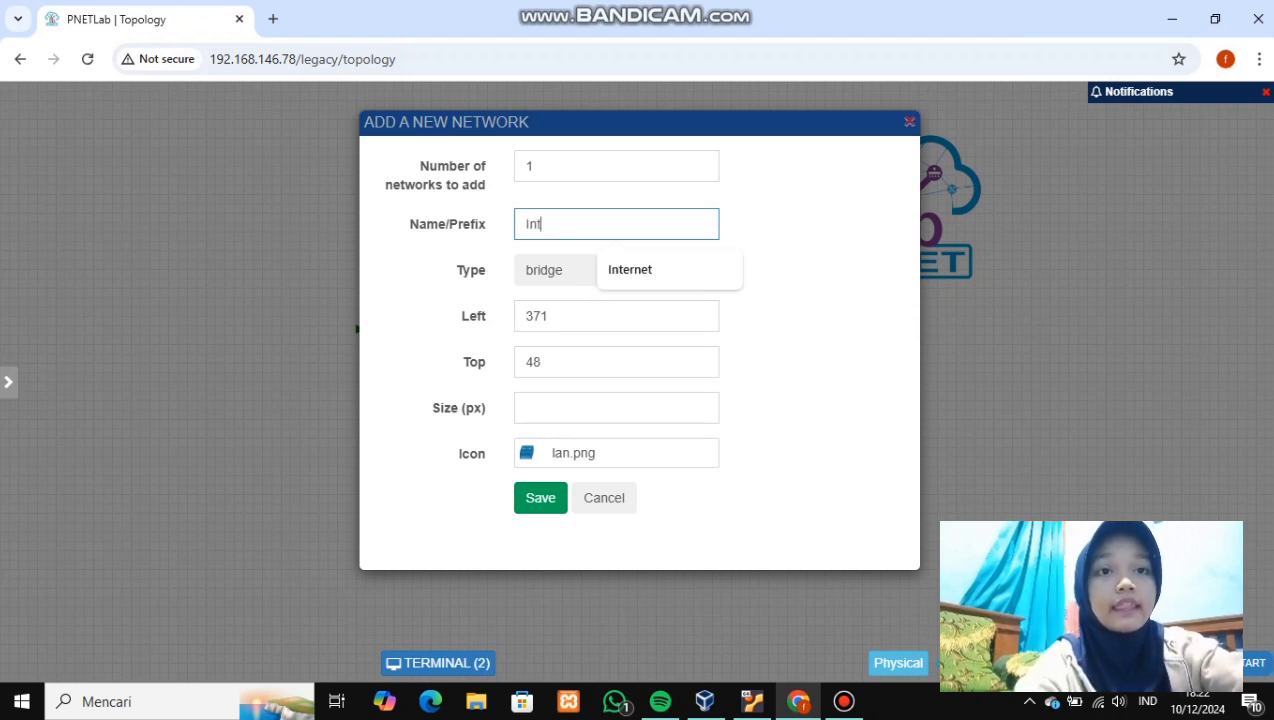
{"action": "type", "text": "ernet"}
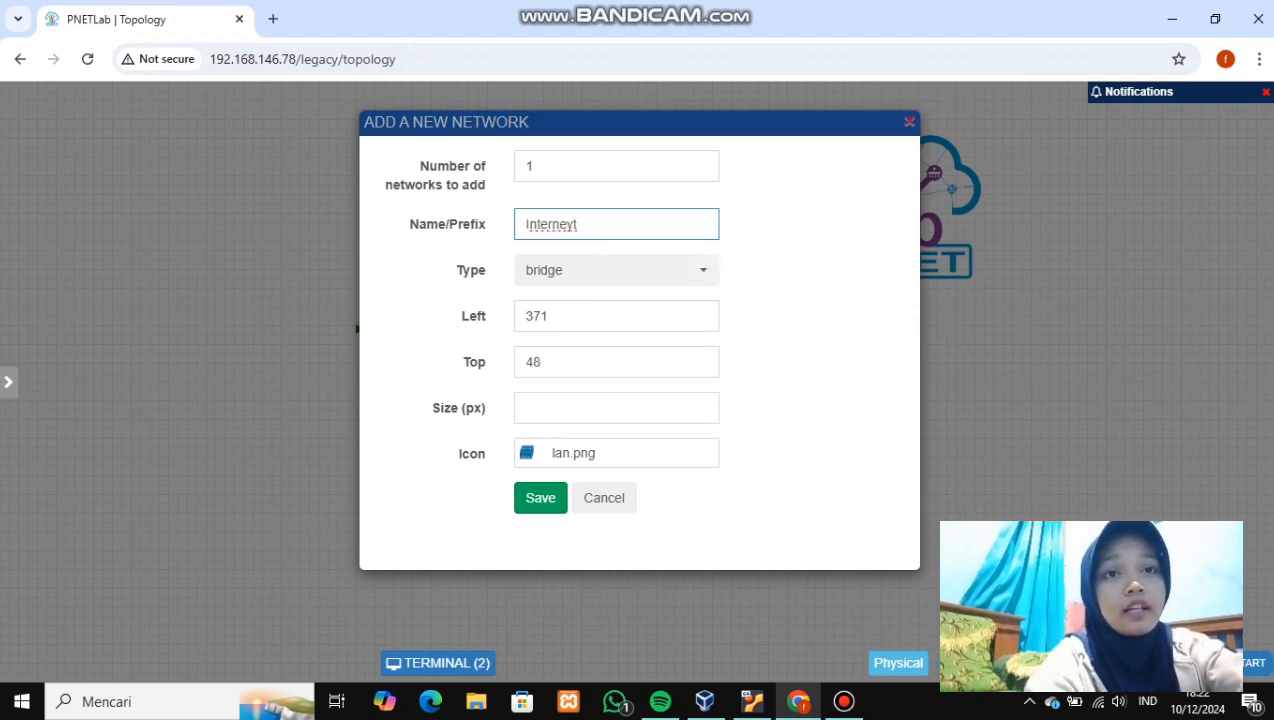
{"action": "key", "text": "BackSpace"}
{"action": "key", "text": "Down"}
{"action": "key", "text": "Return"}
{"action": "left_click", "coordinate": [616, 270]}
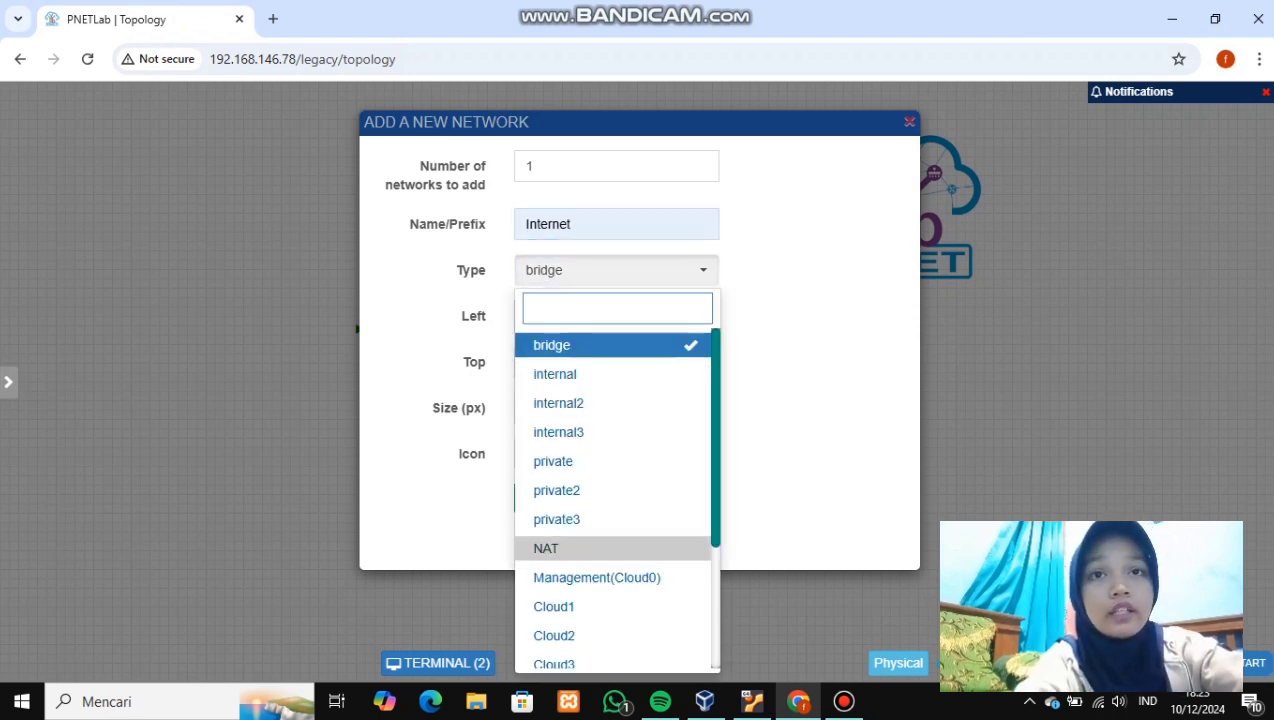
{"action": "left_click", "coordinate": [546, 548]}
- Give the Internet network the Cloud-1.png icon and add it to the lab
{"action": "left_click", "coordinate": [616, 453]}
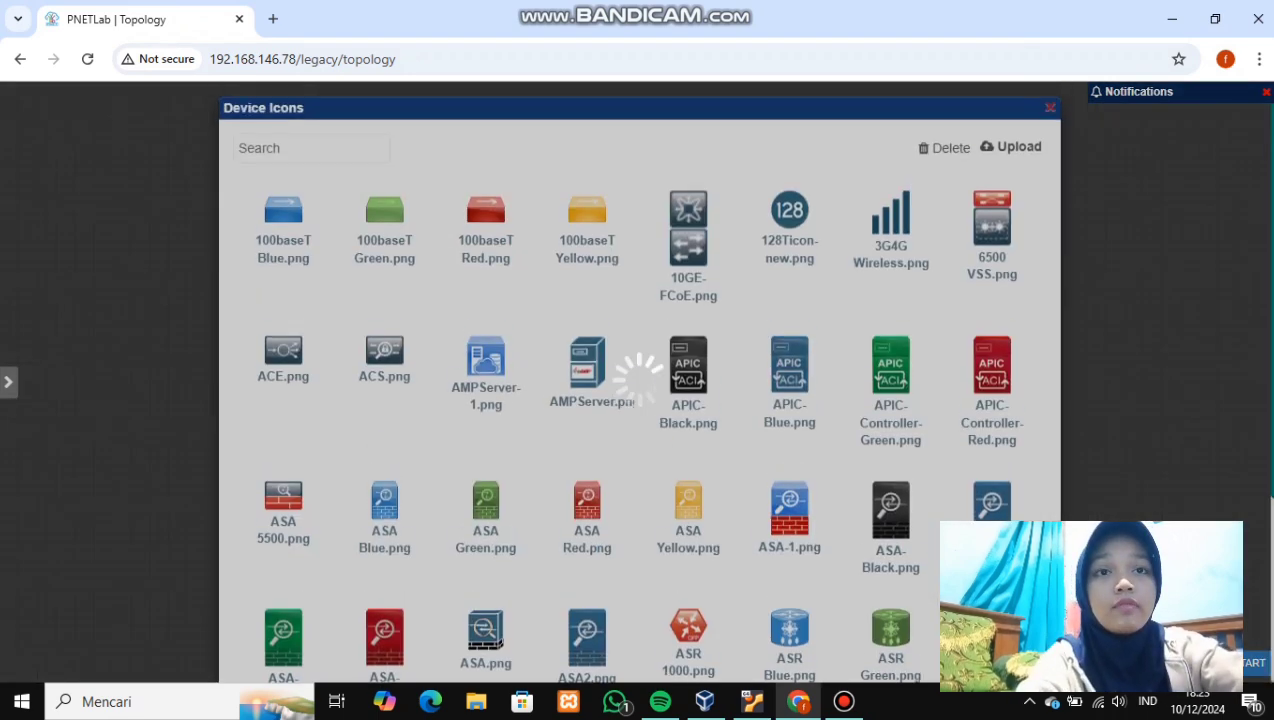
{"action": "left_click", "coordinate": [310, 162]}
{"action": "type", "text": "clo"}
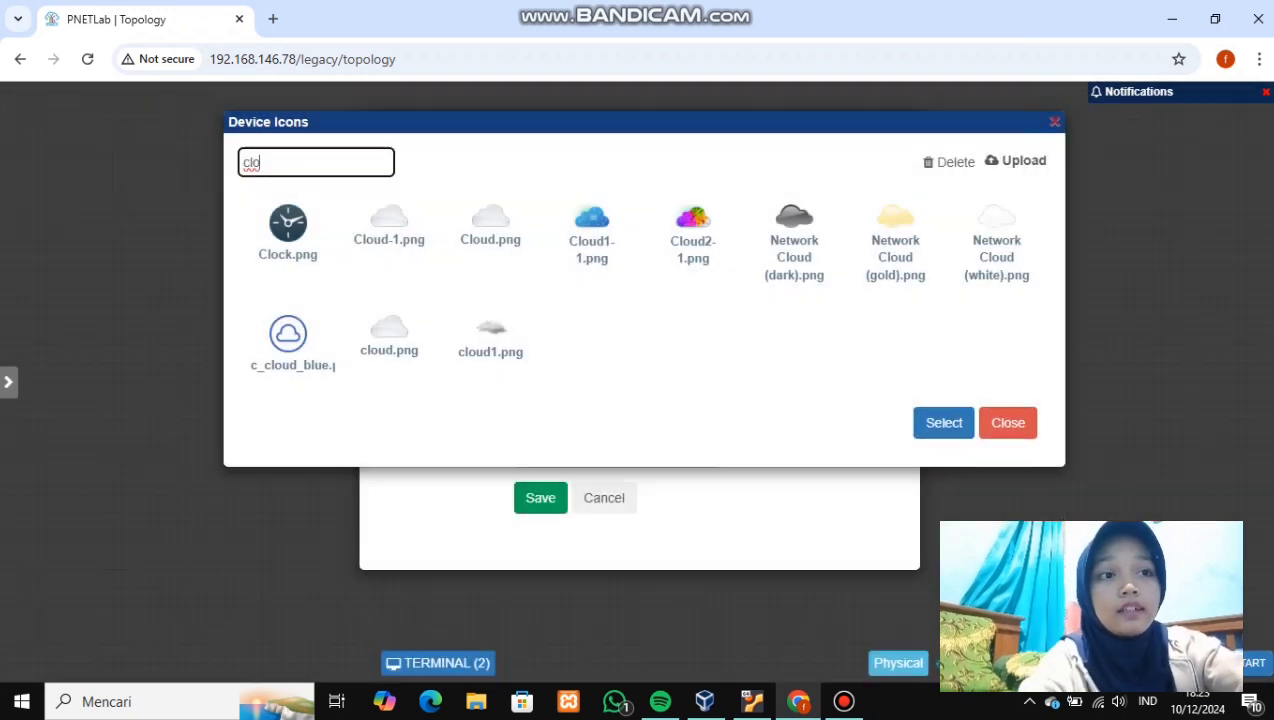
{"action": "left_click", "coordinate": [389, 225]}
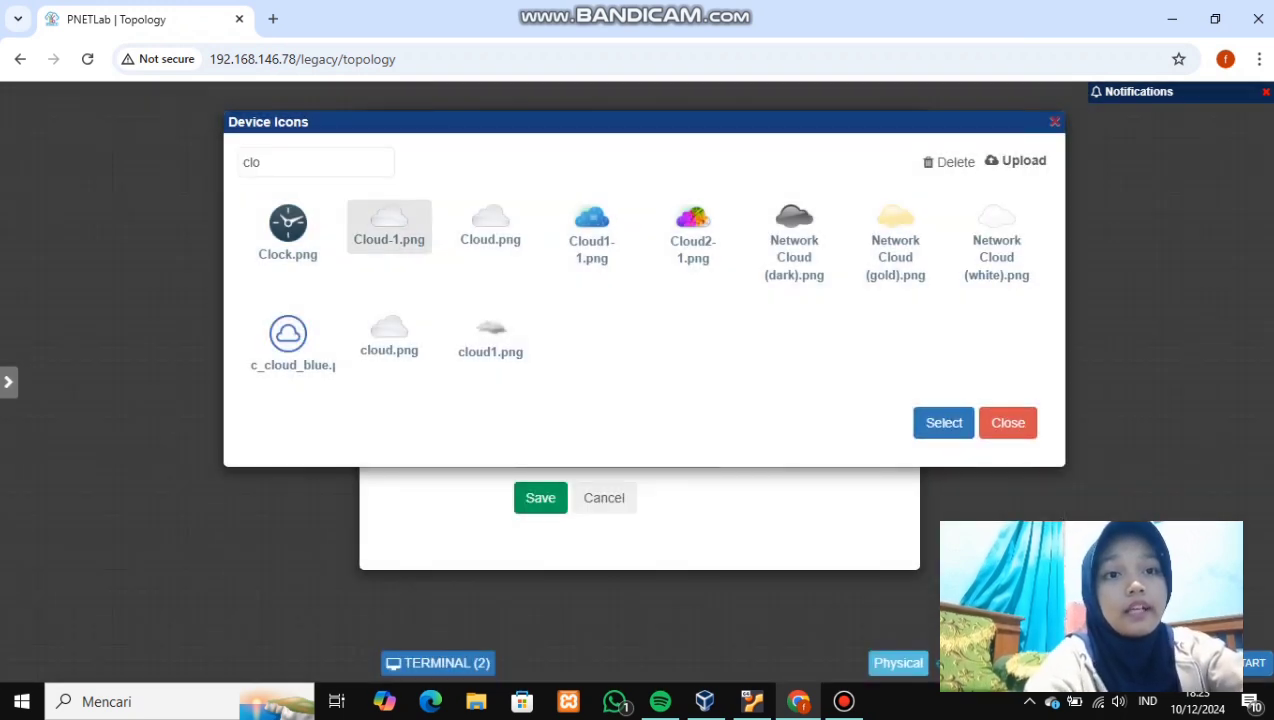
{"action": "left_click", "coordinate": [943, 422]}
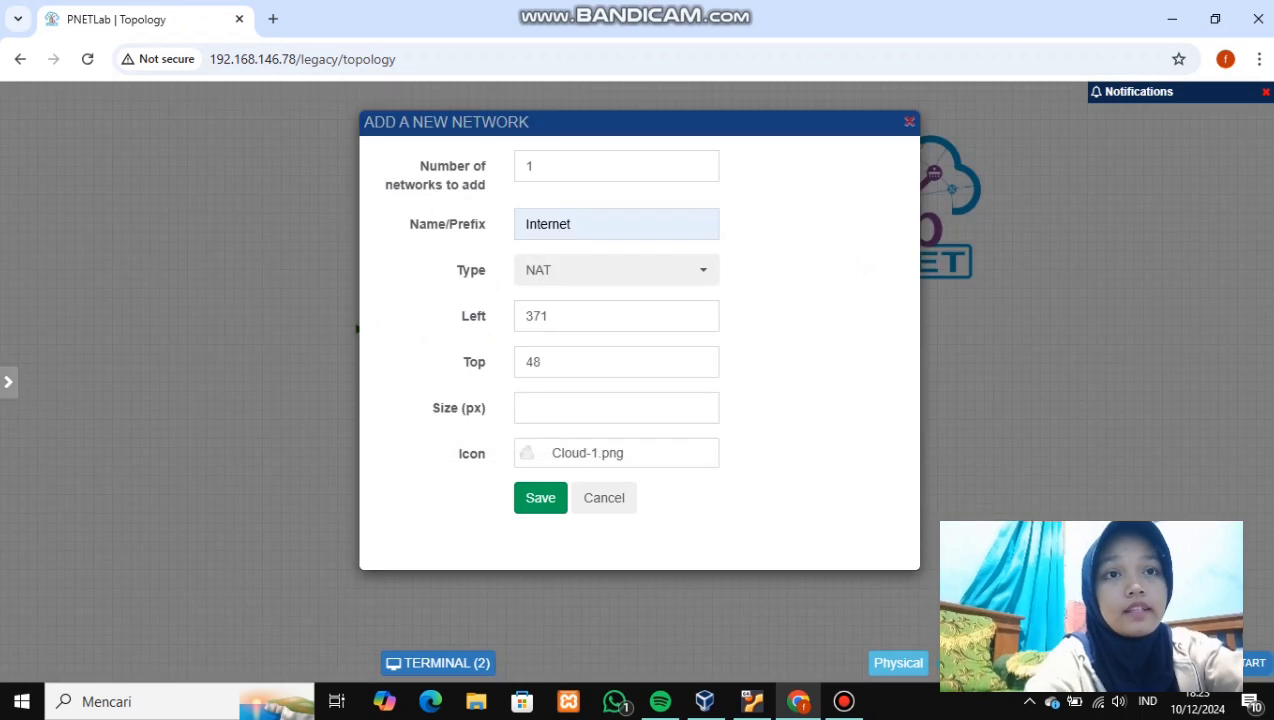
{"action": "left_click", "coordinate": [540, 497]}
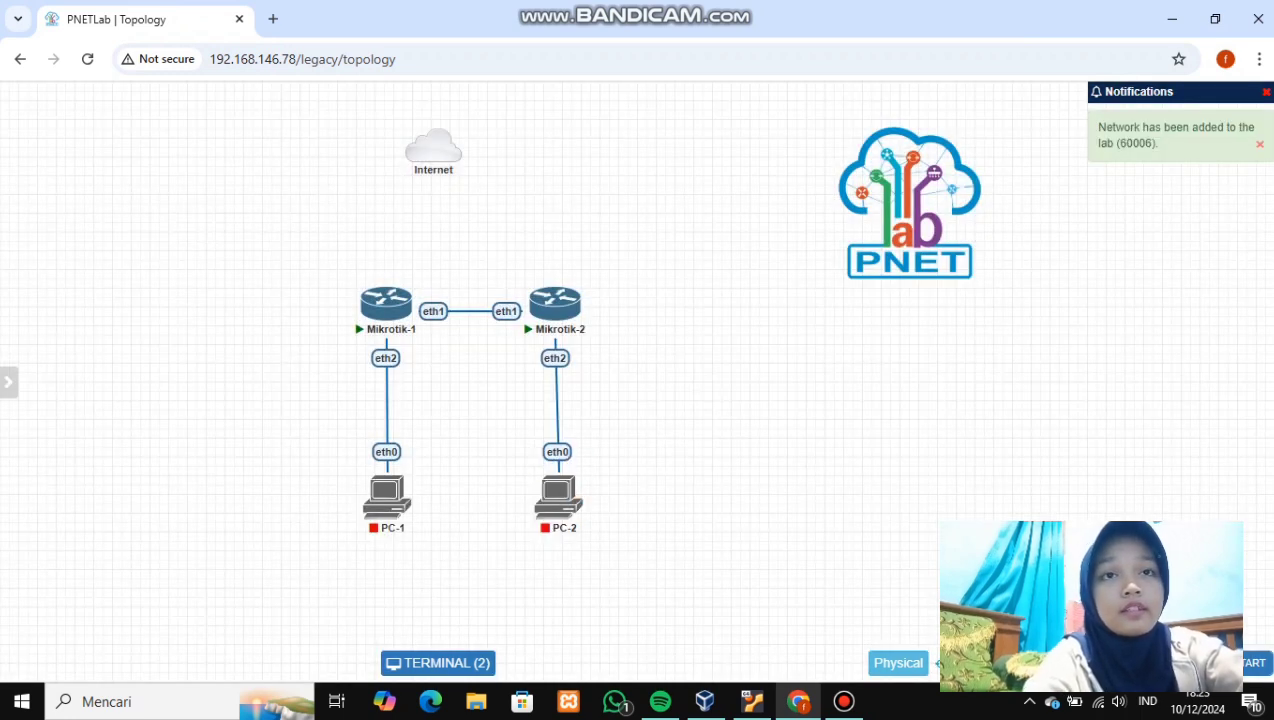
- Place the cloud above Mikrotik-1, link its eth3 to Internet, and open its console
{"action": "left_click_drag", "start_coordinate": [433, 148], "coordinate": [387, 128]}
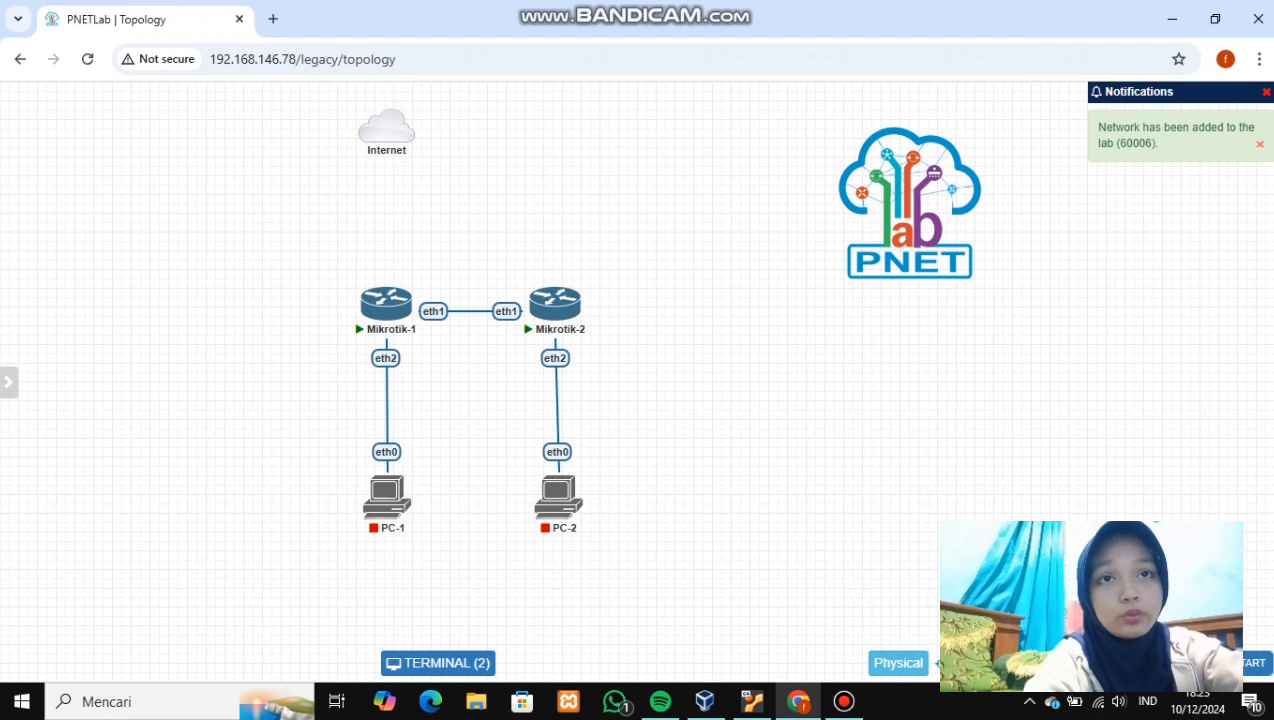
{"action": "mouse_move", "coordinate": [387, 302]}
{"action": "left_click_drag", "start_coordinate": [387, 302], "coordinate": [408, 128]}
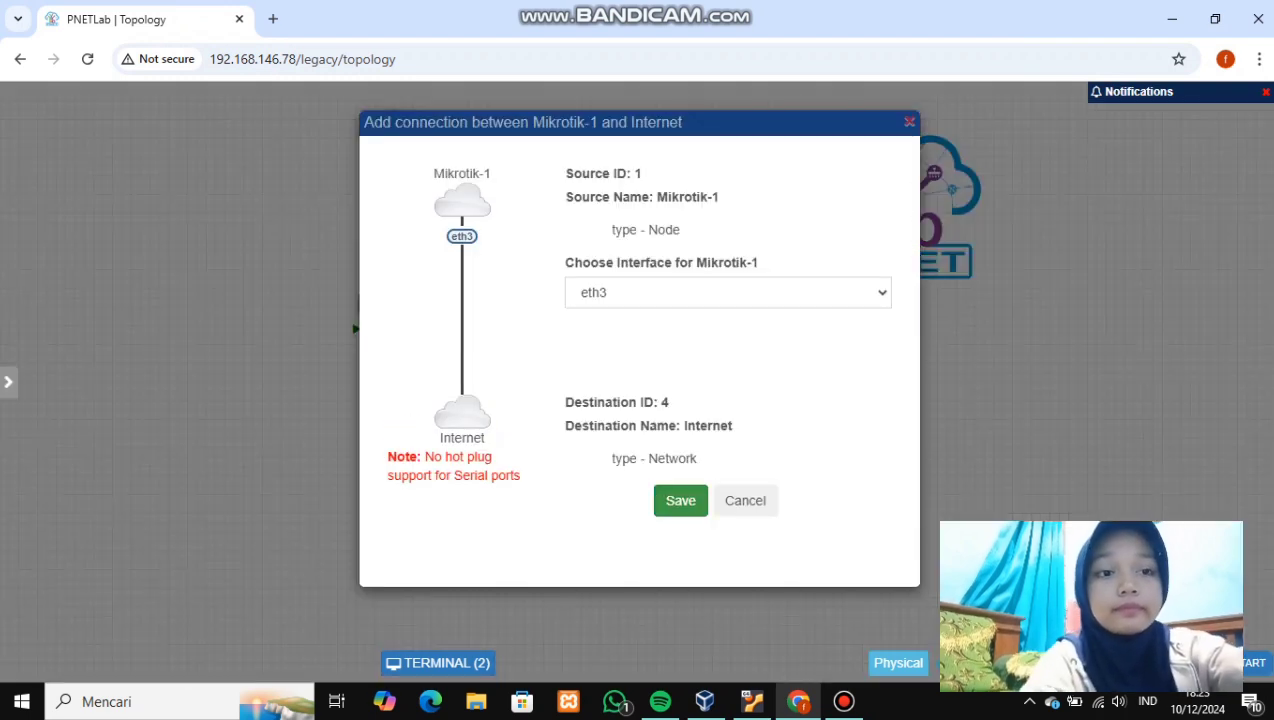
{"action": "left_click", "coordinate": [680, 500]}
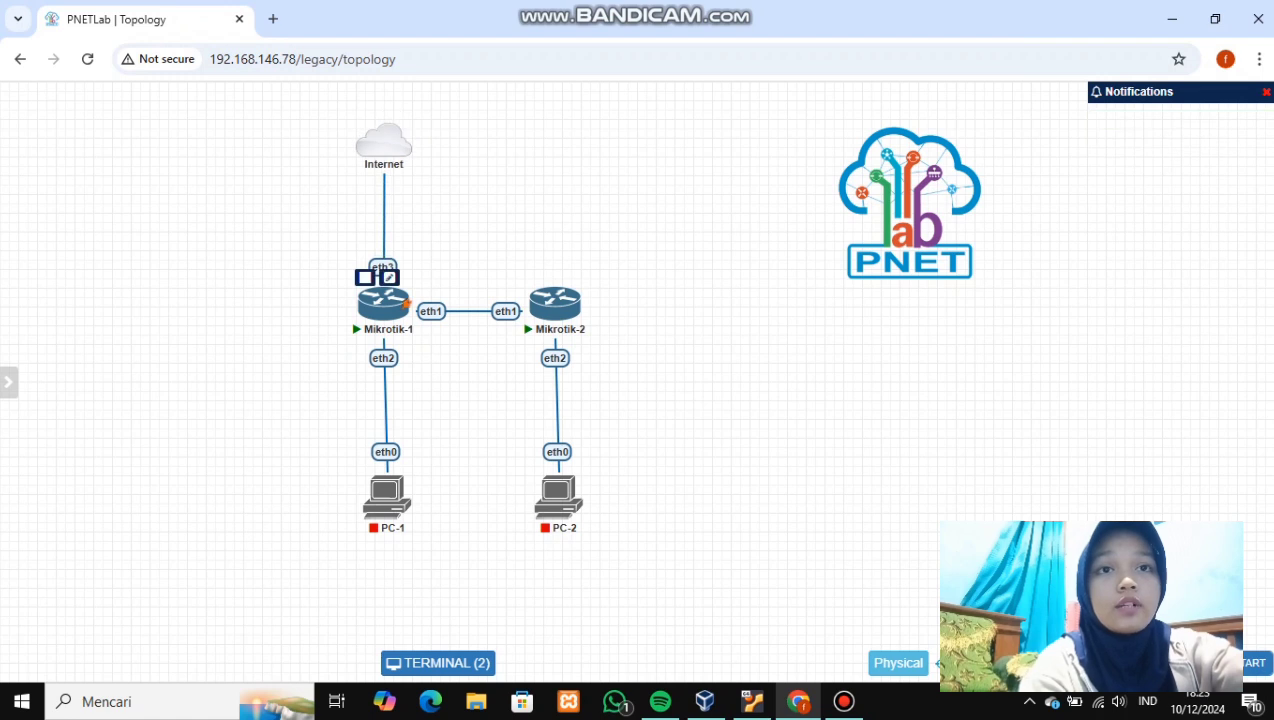
{"action": "left_click", "coordinate": [385, 302]}
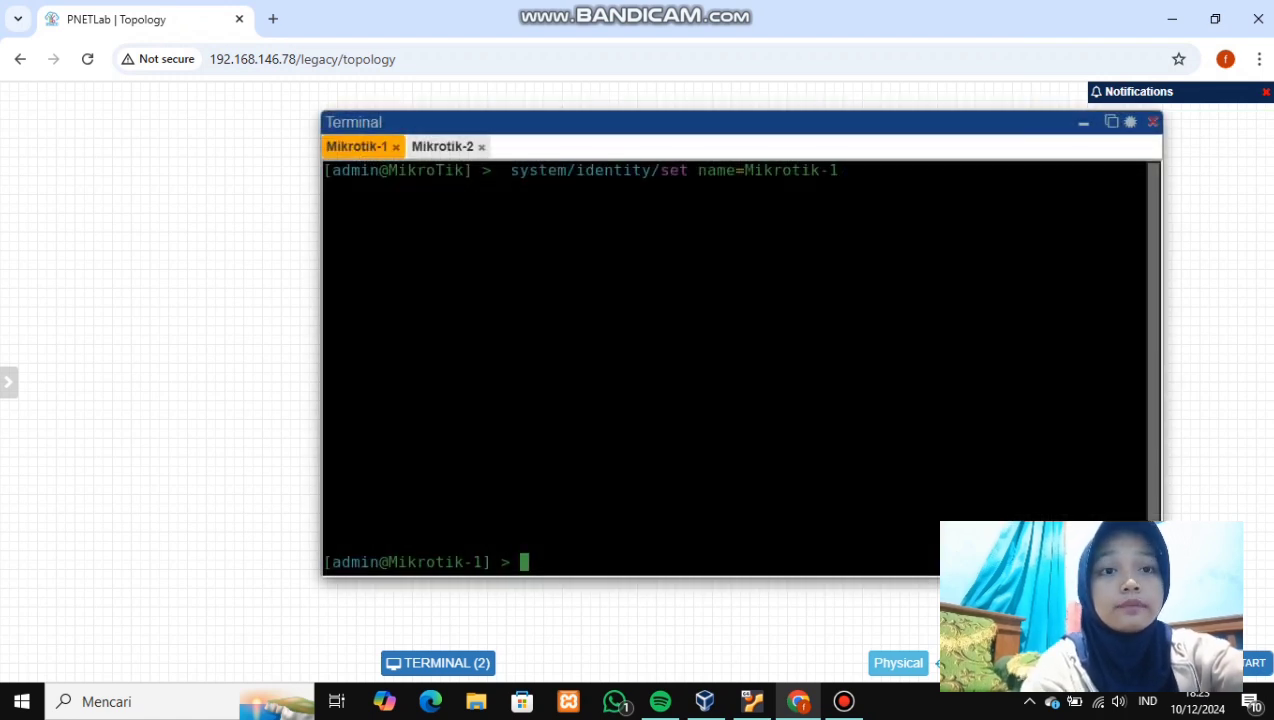
- On Mikrotik-1, list DHCP clients with ip/dhcp-client/print
{"action": "type", "text": "ip/dhcp-cl"}
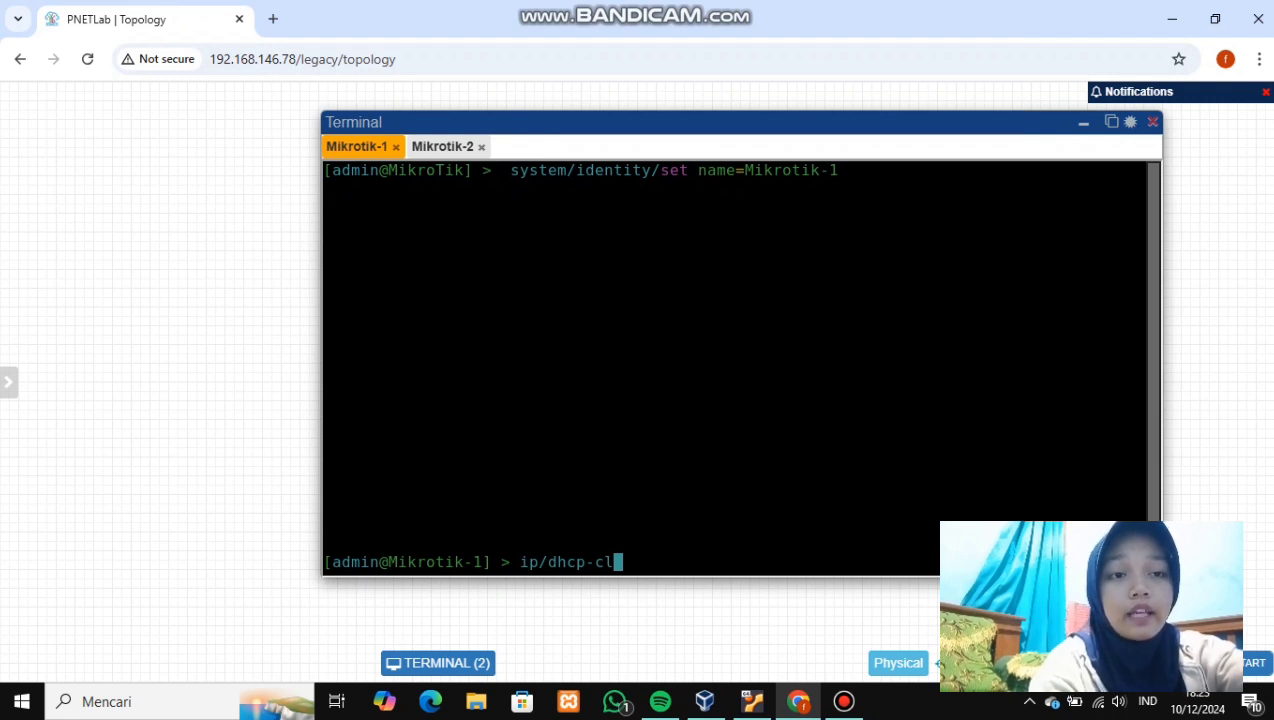
{"action": "key", "text": "Tab"}
{"action": "type", "text": "OP"}
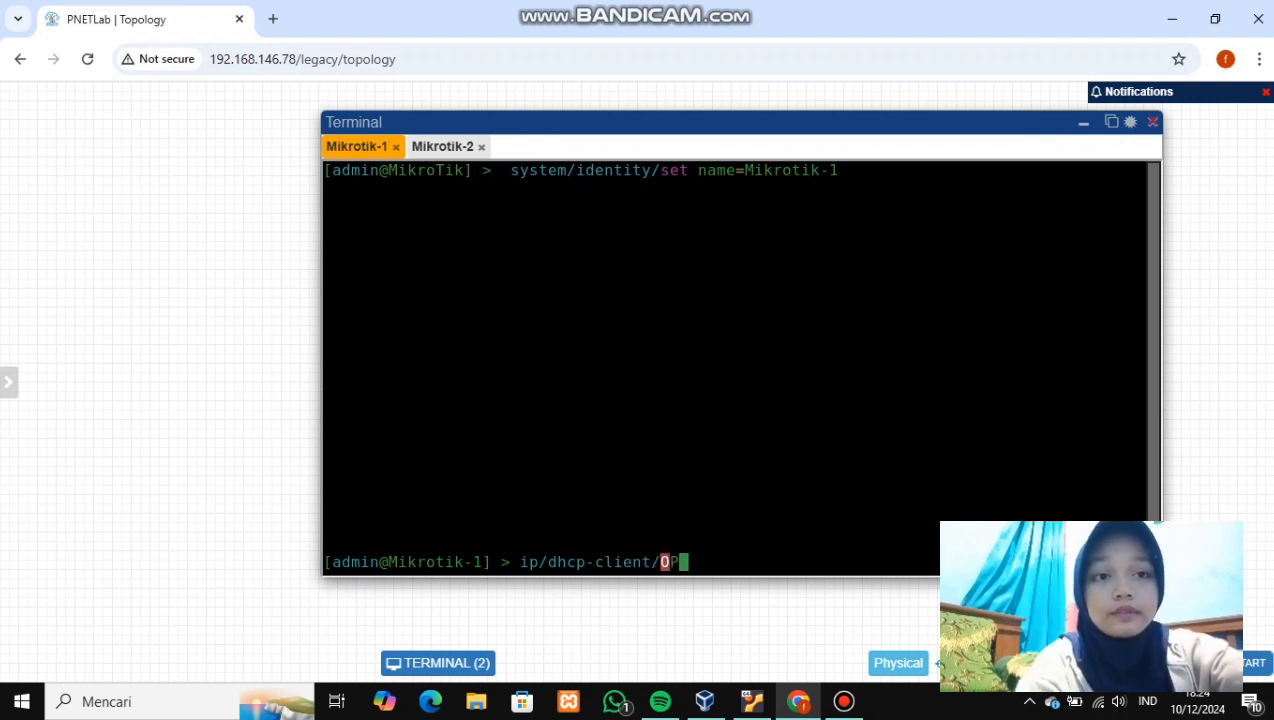
{"action": "key", "text": "BackSpace"}
{"action": "key", "text": "BackSpace"}
{"action": "type", "text": "PR"}
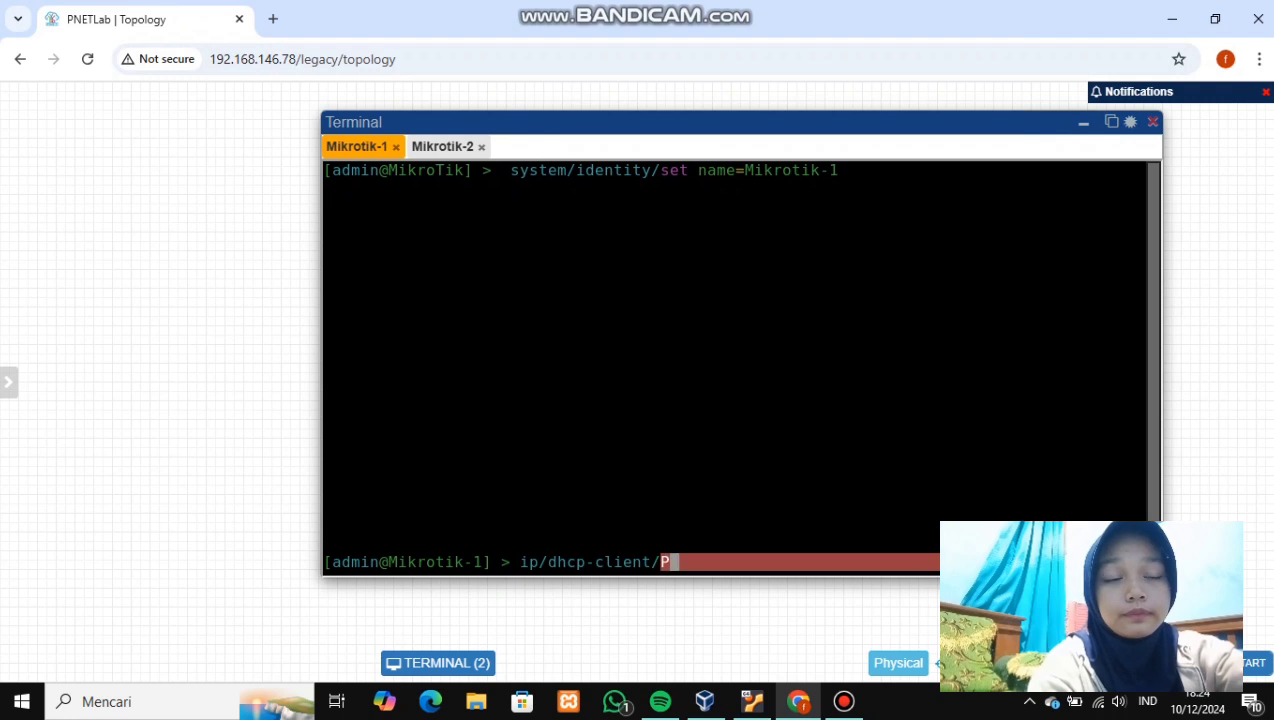
{"action": "key", "text": "BackSpace"}
{"action": "key", "text": "BackSpace"}
{"action": "key", "text": "BackSpace"}
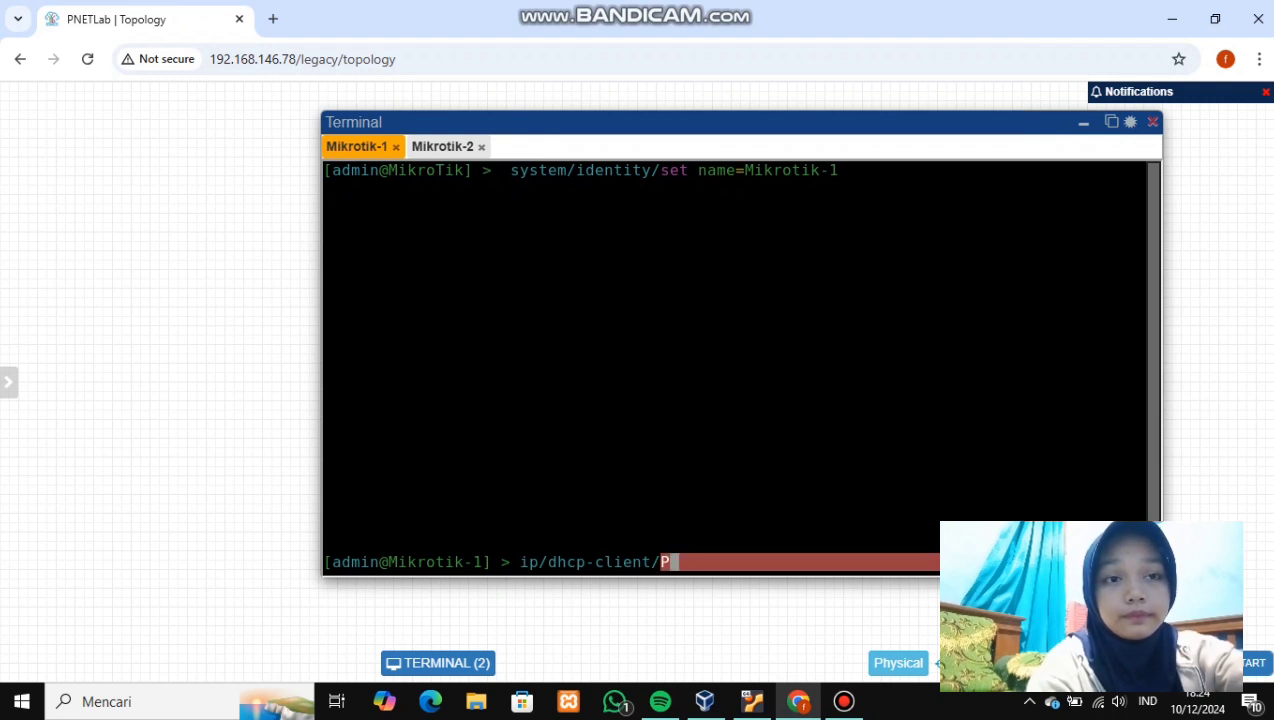
{"action": "type", "text": "/"}
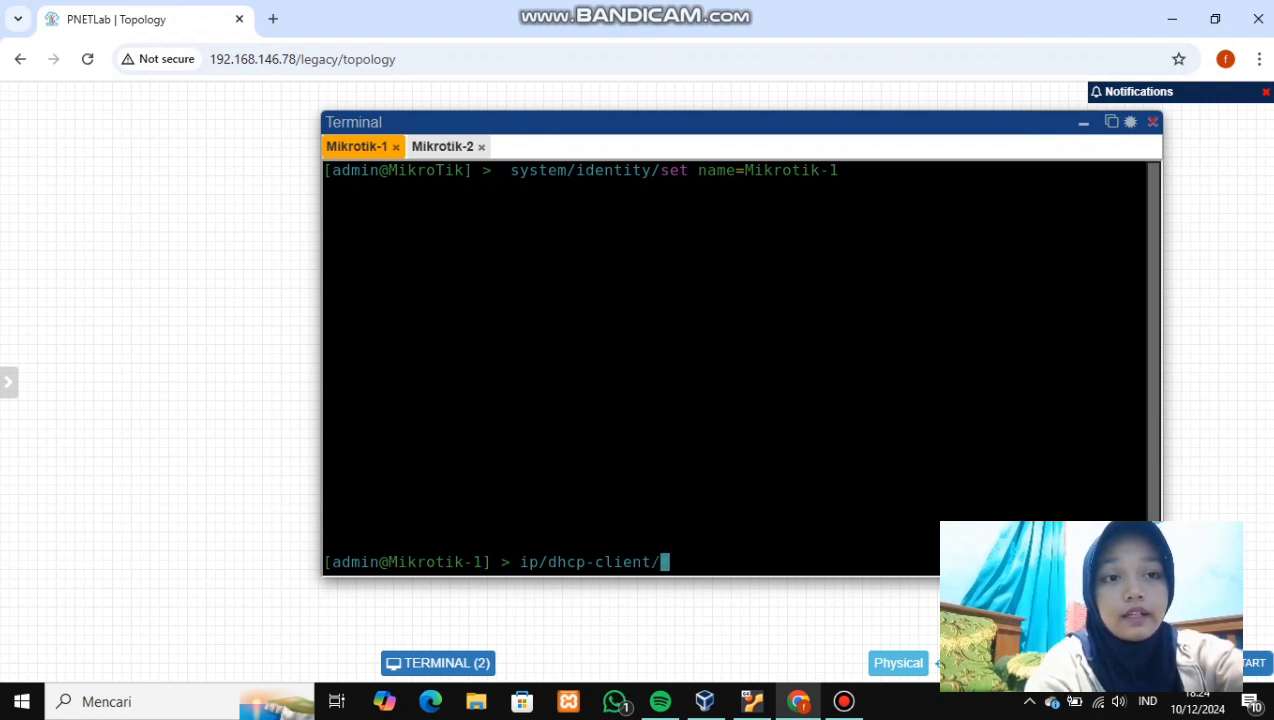
{"action": "type", "text": "print"}
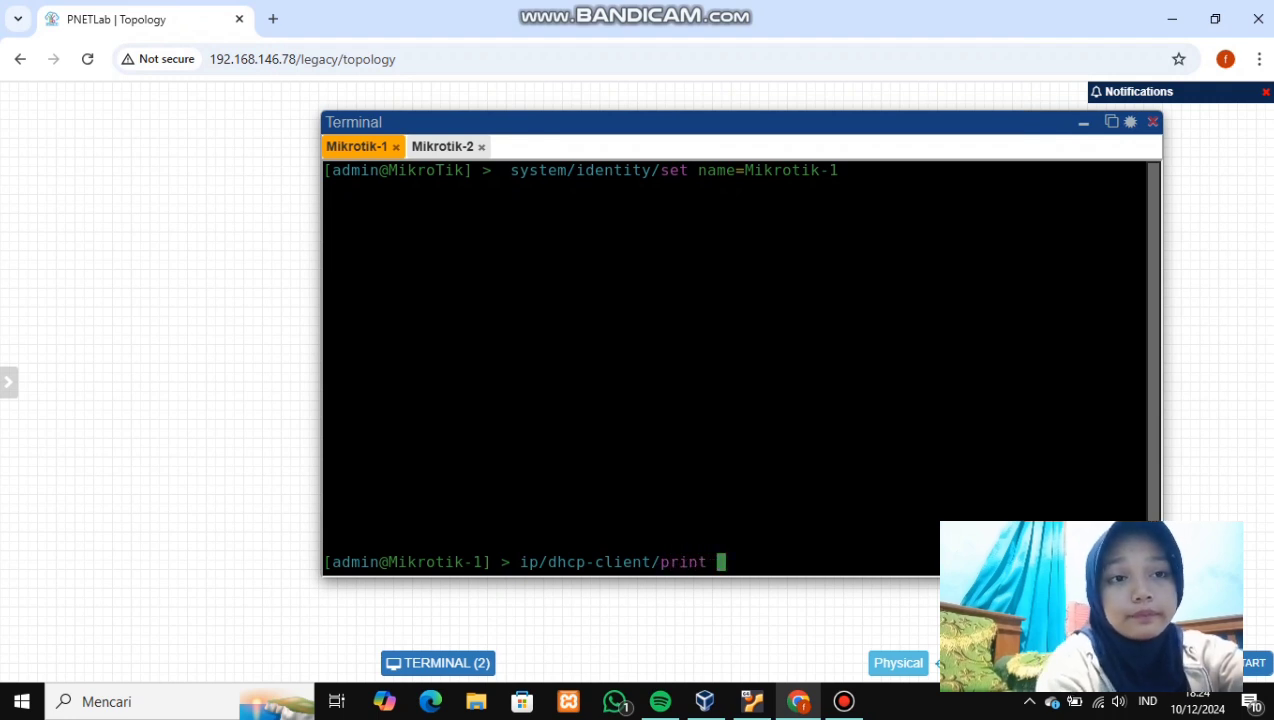
{"action": "key", "text": "Return"}
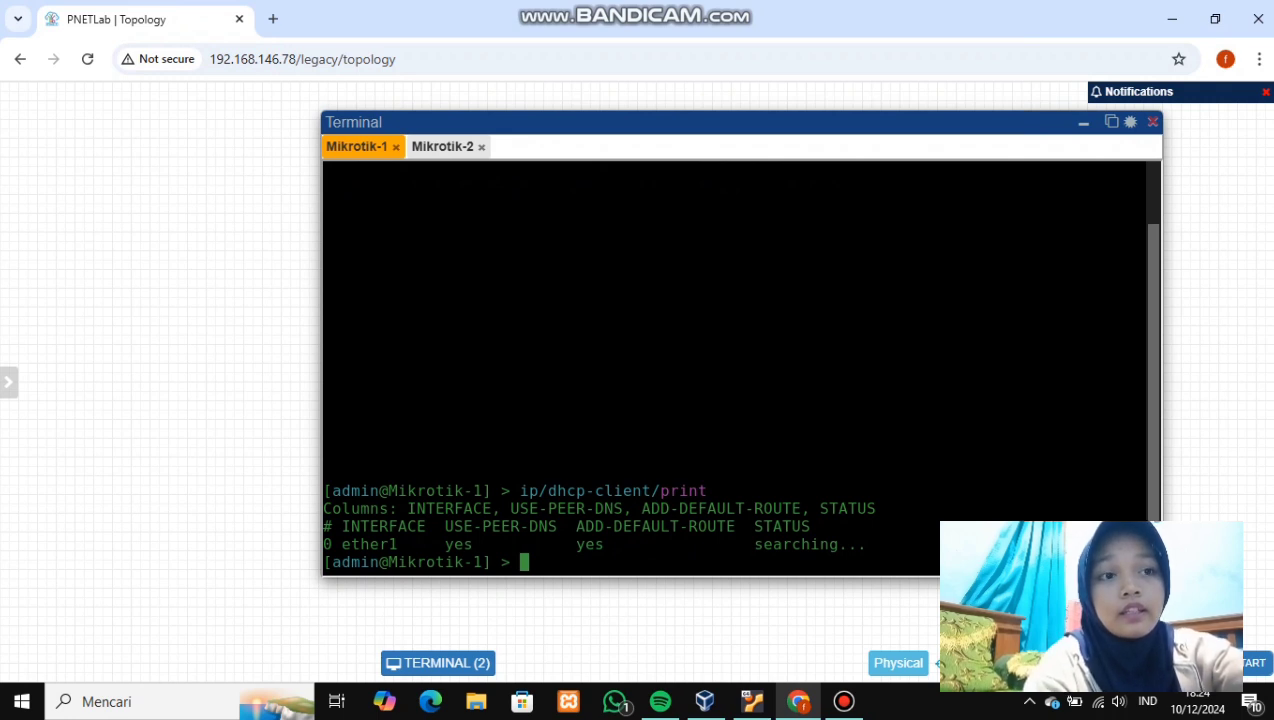
- Remove the DHCP client on ether1 with ip/dhcp-client/remove ether1
{"action": "type", "text": "ip/dhcp-cl"}
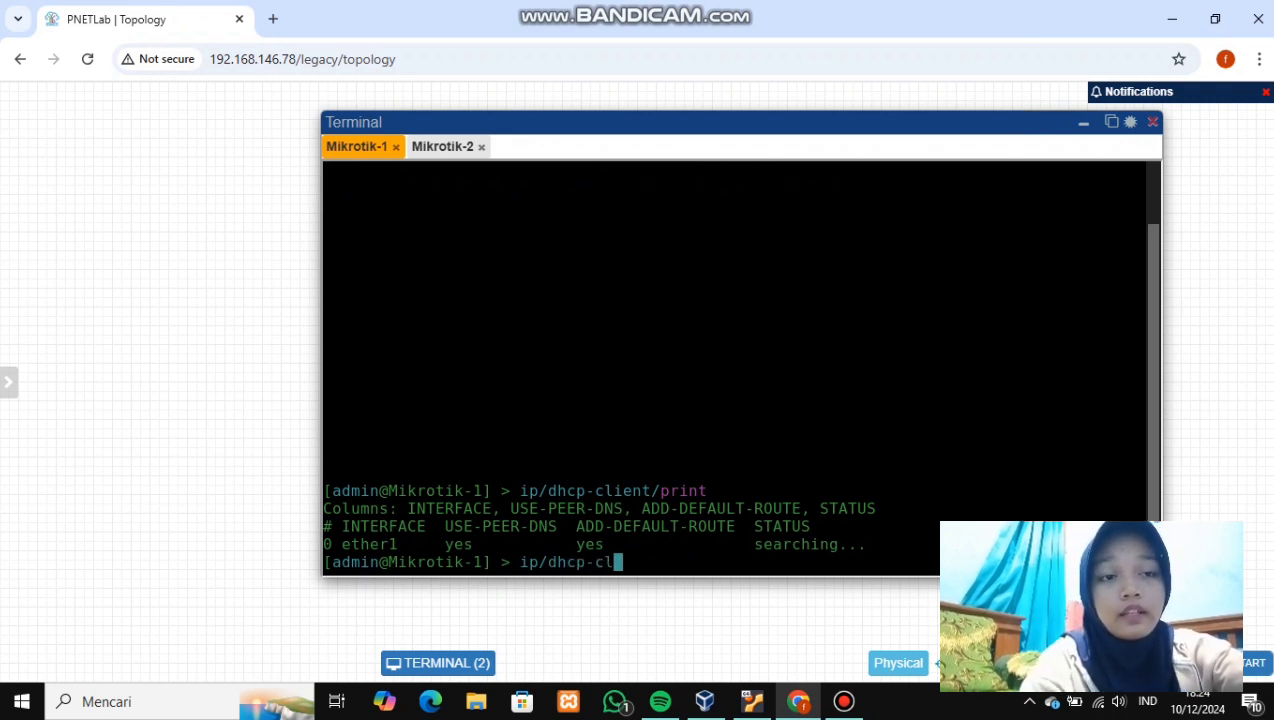
{"action": "key", "text": "Tab"}
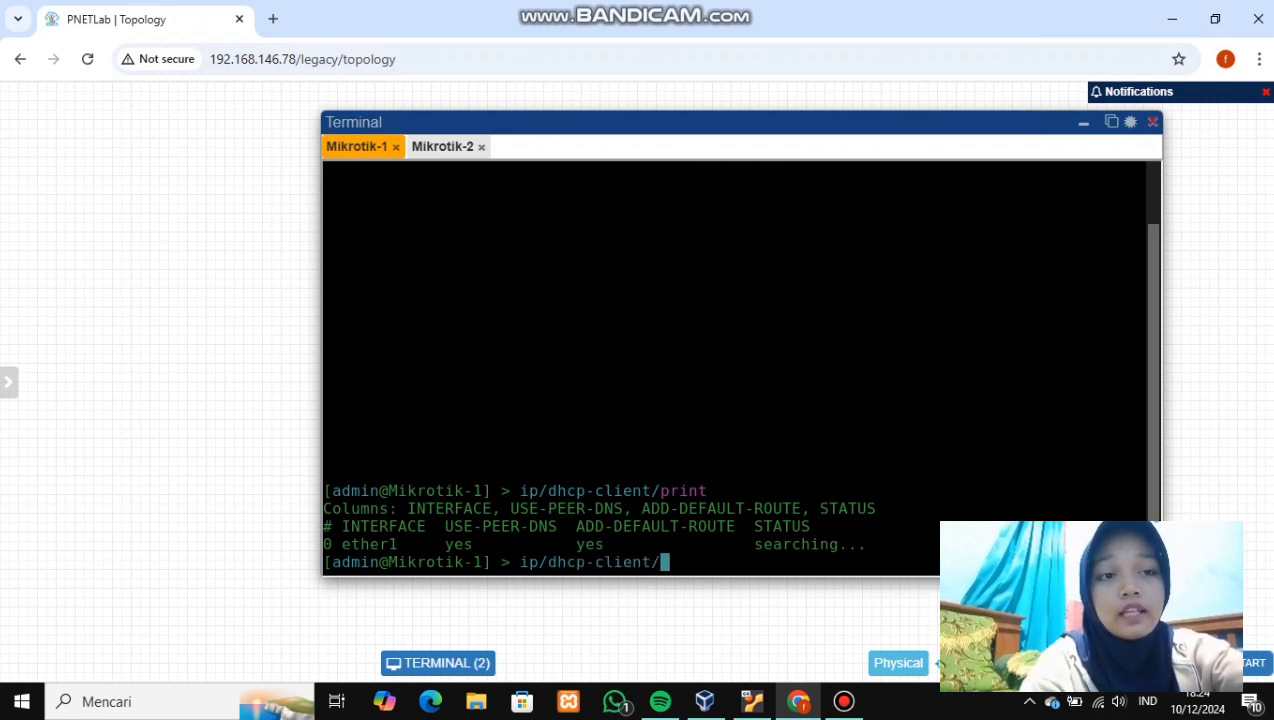
{"action": "type", "text": "rem"}
{"action": "key", "text": "Tab"}
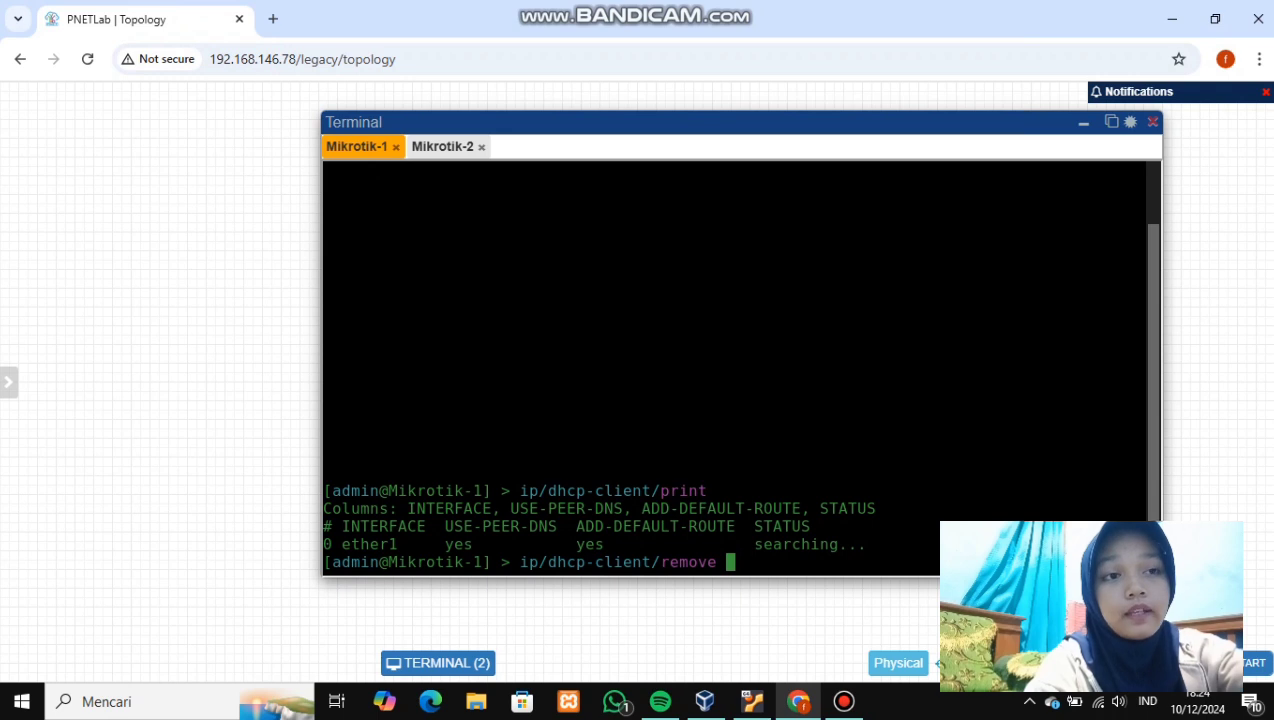
{"action": "type", "text": "w"}
{"action": "key", "text": "BackSpace"}
{"action": "type", "text": "et"}
{"action": "key", "text": "Tab"}
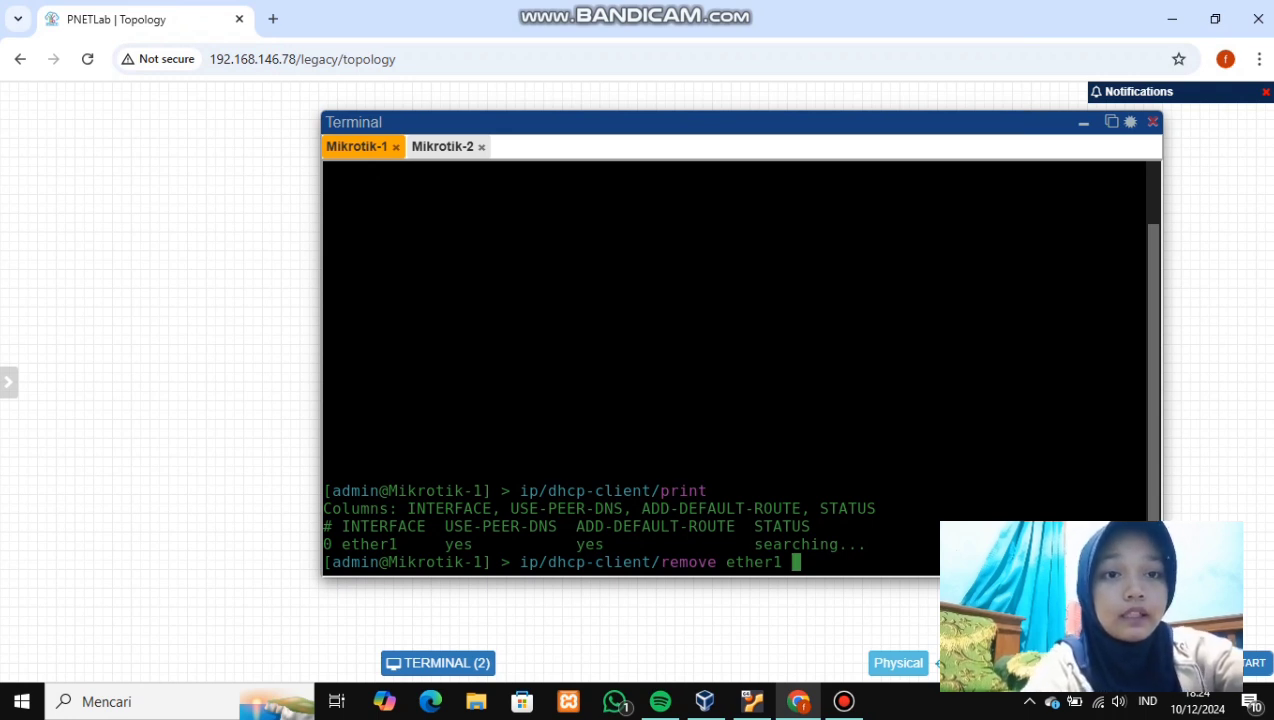
{"action": "key", "text": "Return"}
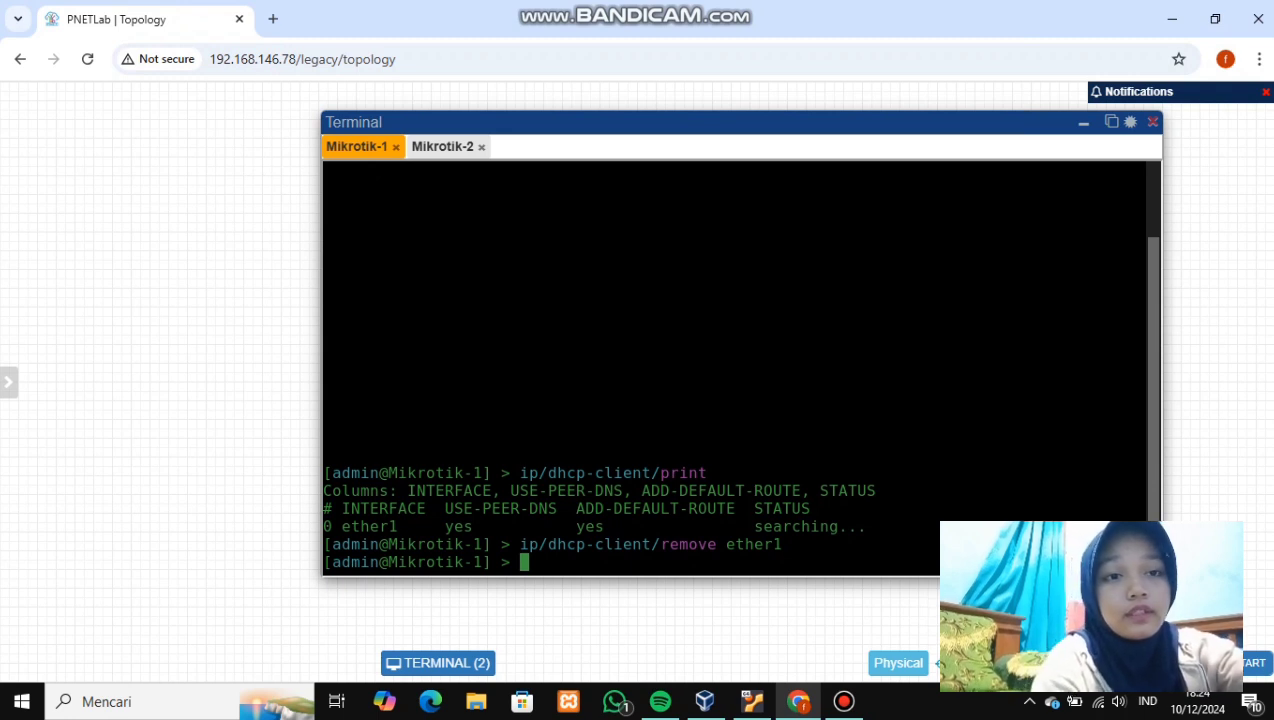
- Add a DHCP client on ether3 and confirm it is bound to 10.0.137.101
{"action": "type", "text": "ip/"}
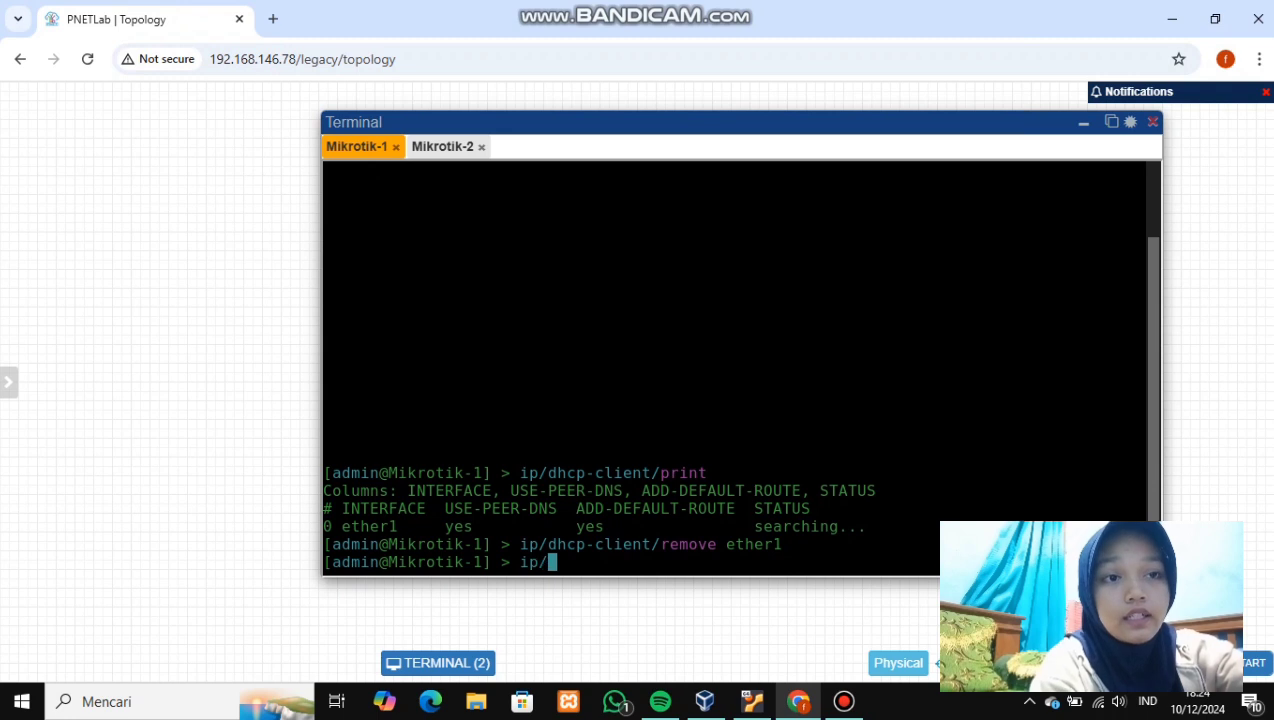
{"action": "type", "text": "dhcp-cl"}
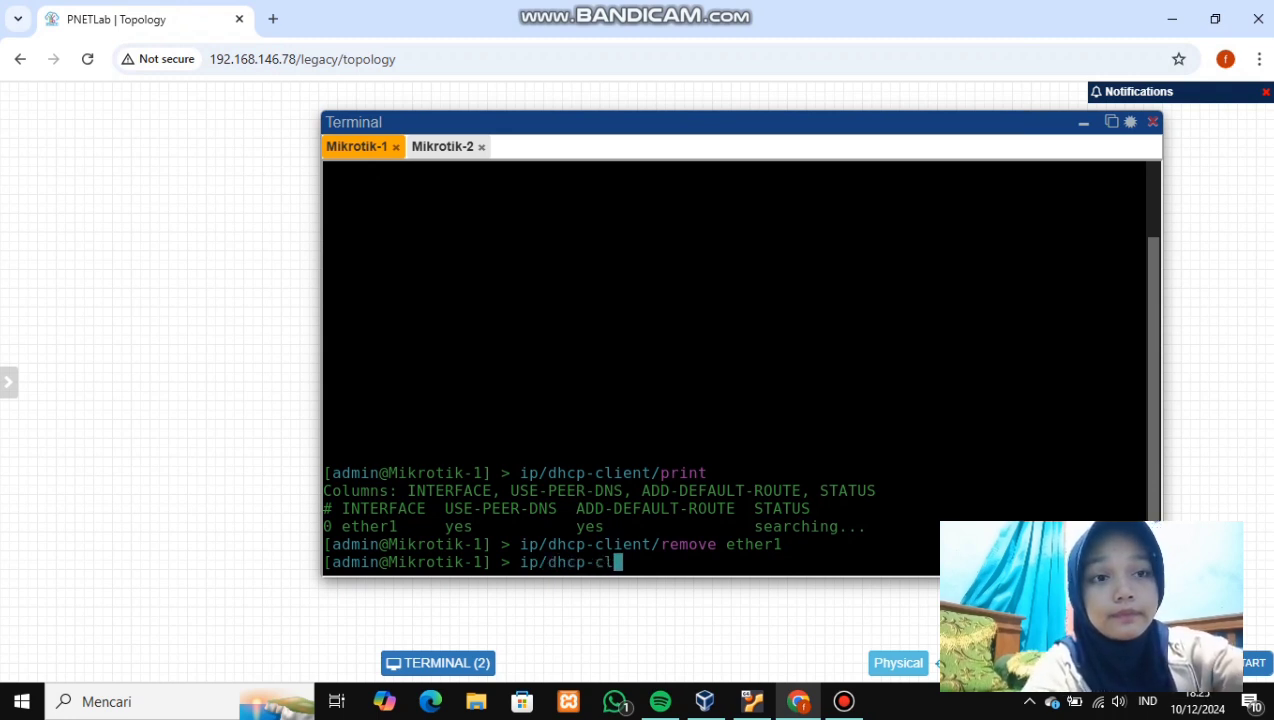
{"action": "type", "text": "ient/add interface="}
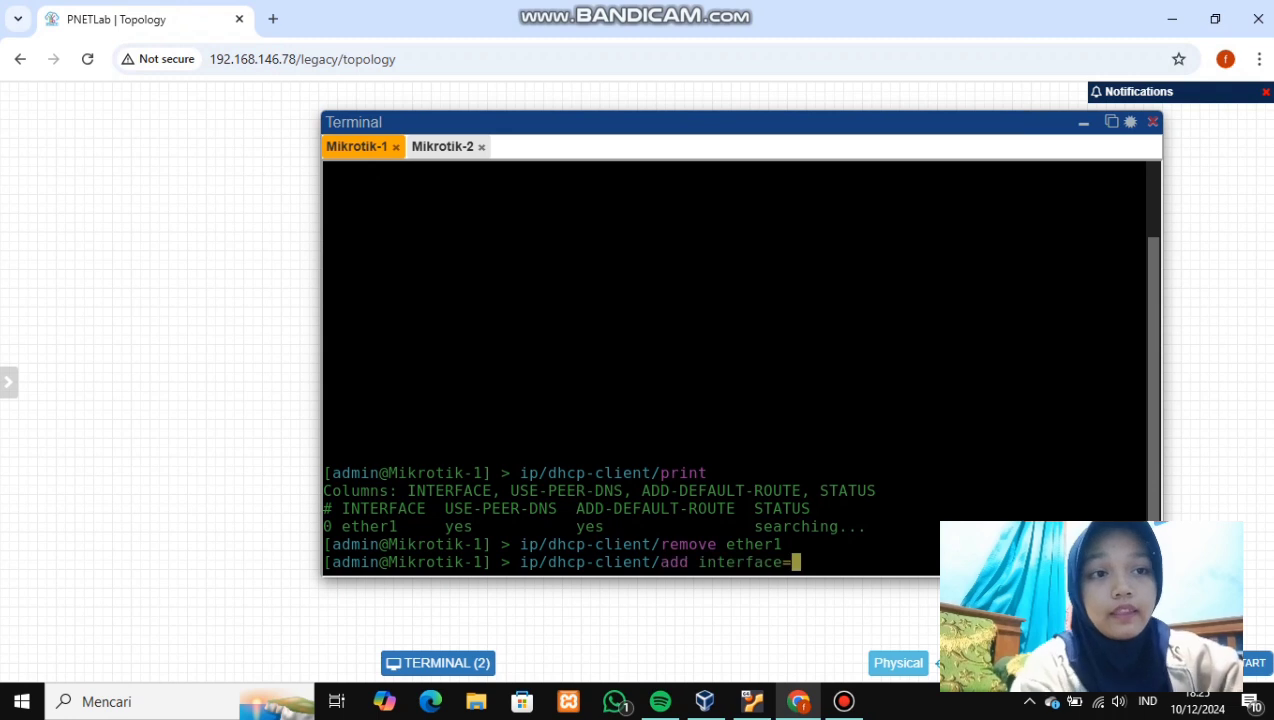
{"action": "type", "text": "ether"}
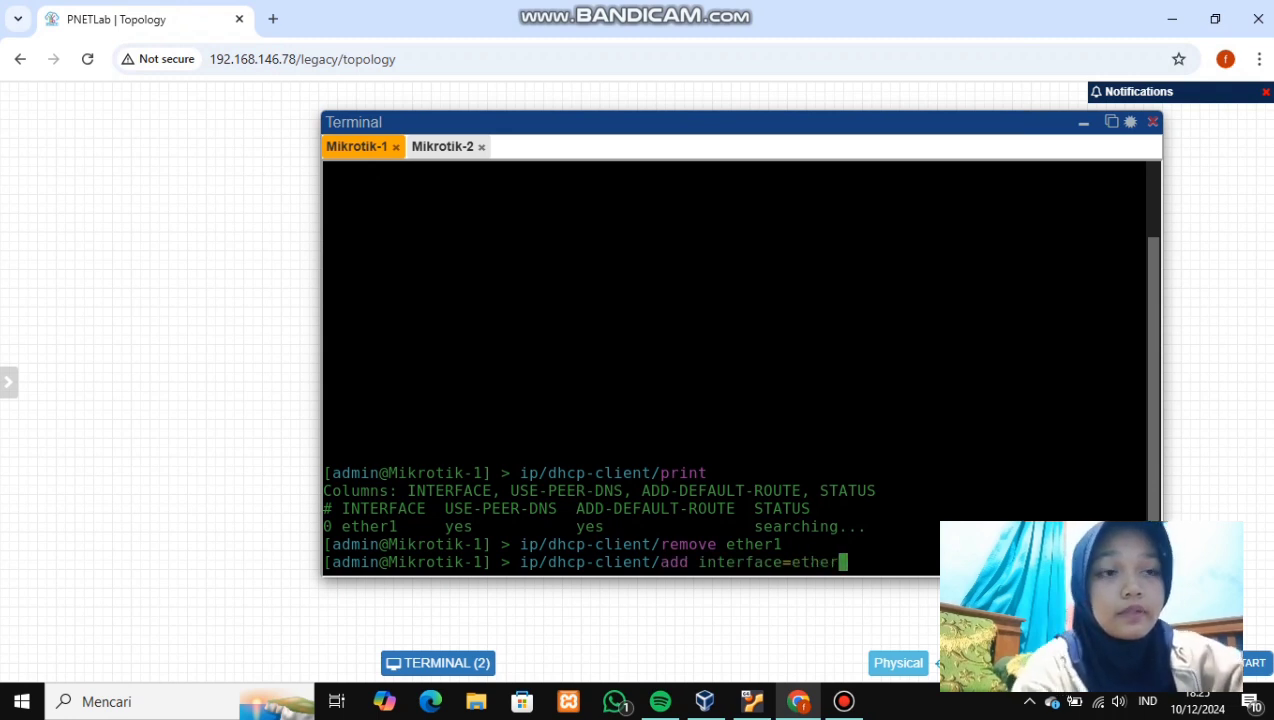
{"action": "type", "text": "3"}
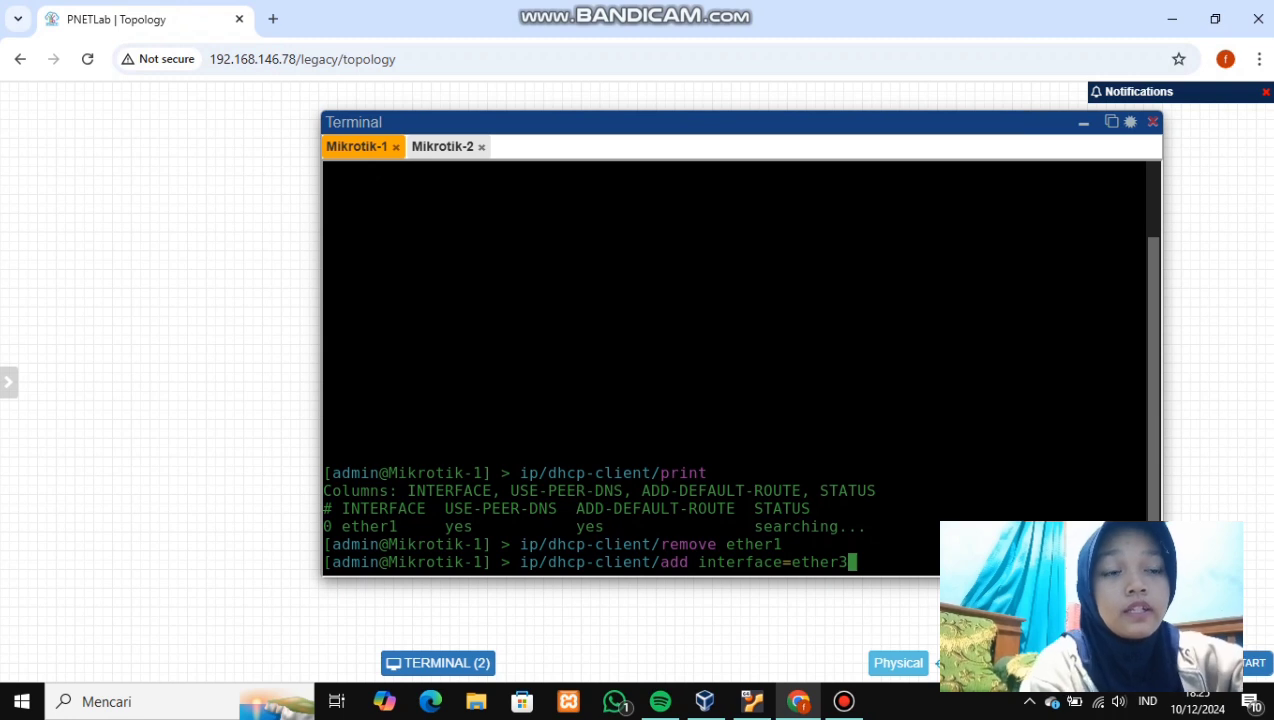
{"action": "key", "text": "Return"}
{"action": "type", "text": "ip"}
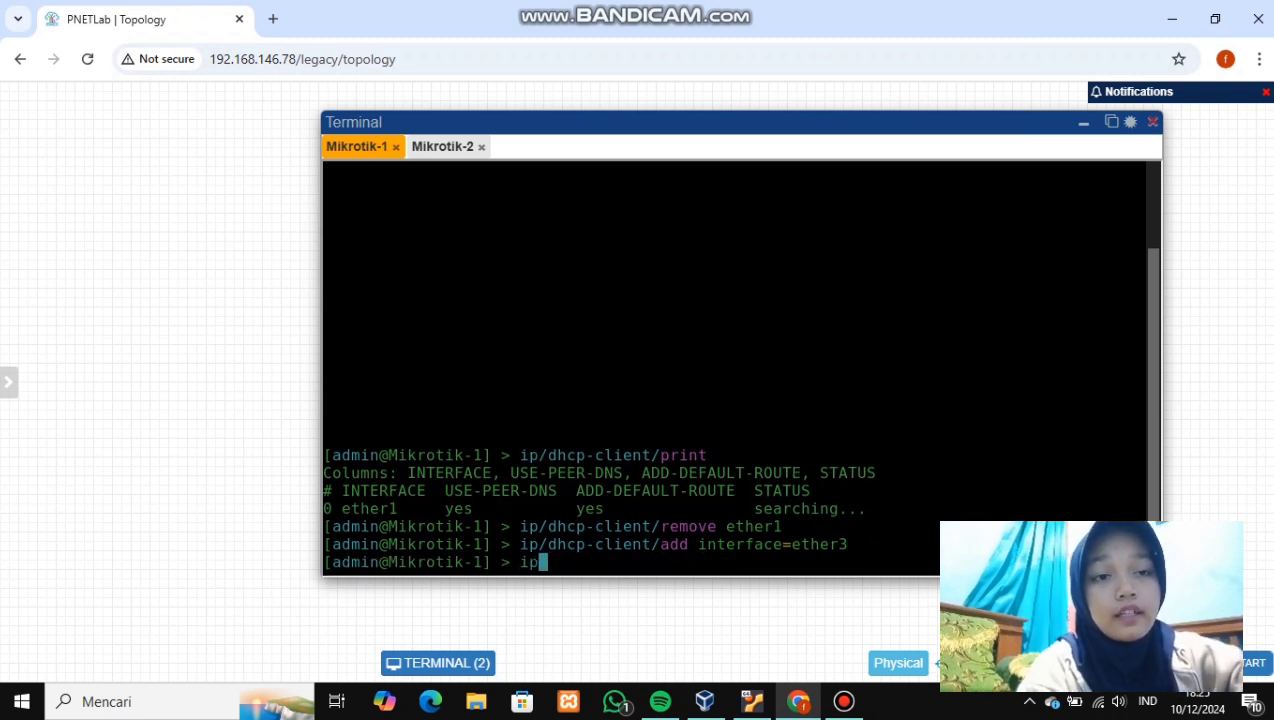
{"action": "type", "text": "/dh"}
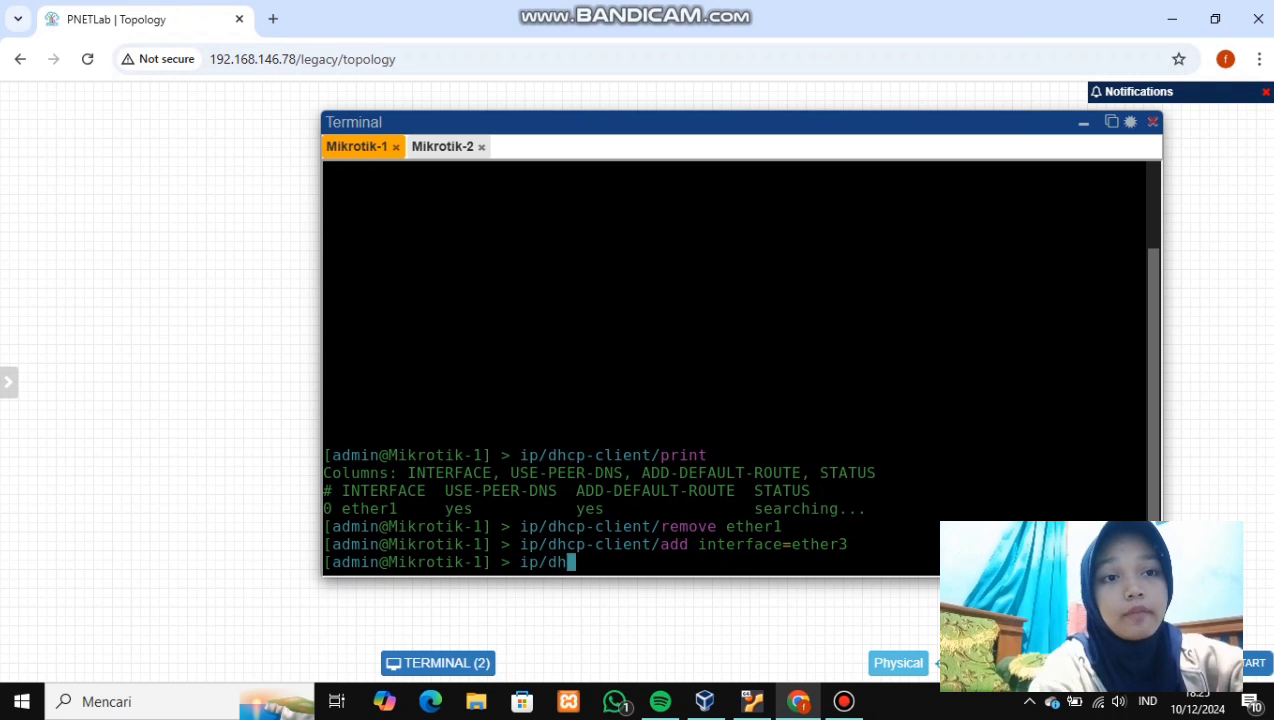
{"action": "type", "text": "cp-cl"}
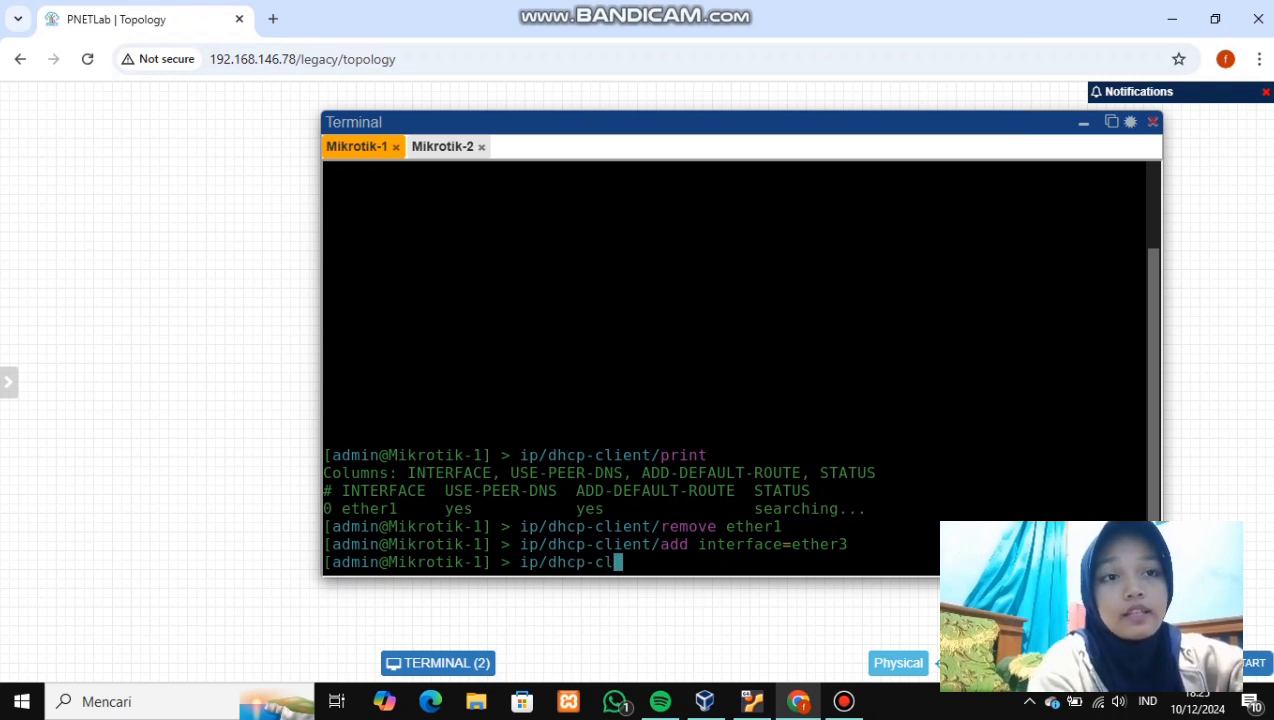
{"action": "key", "text": "Tab"}
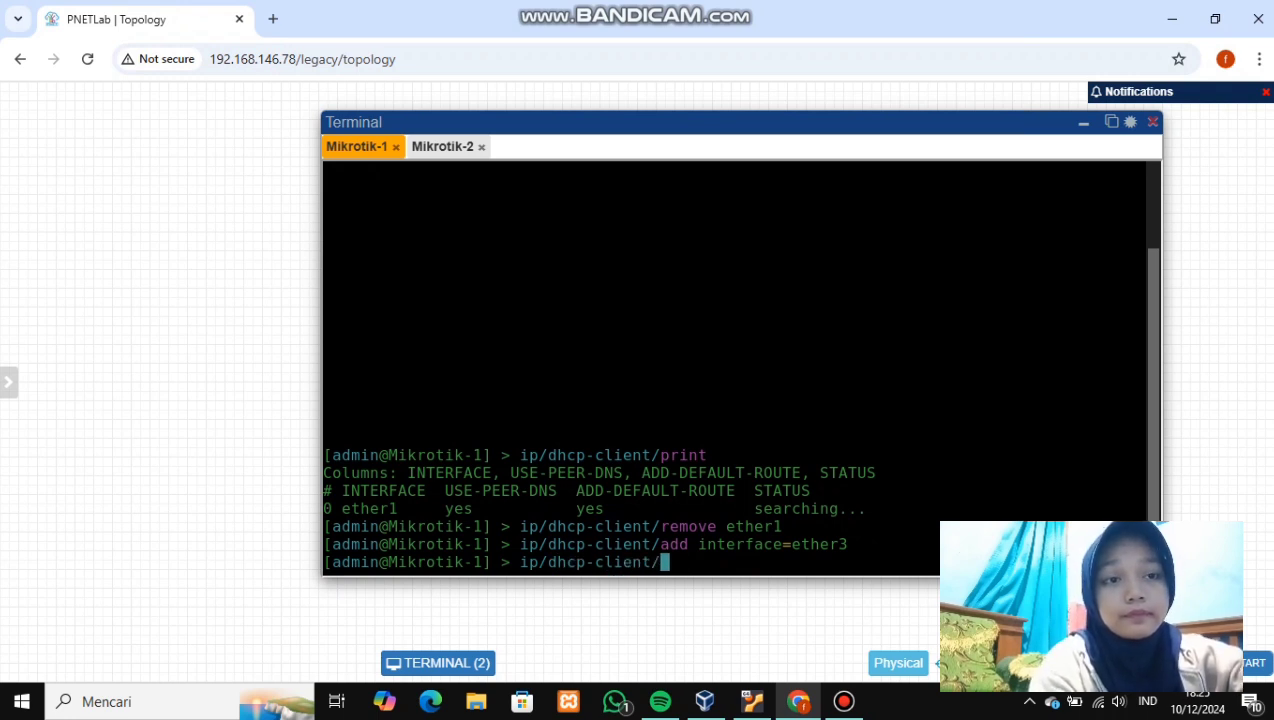
{"action": "type", "text": "p"}
{"action": "key", "text": "Tab"}
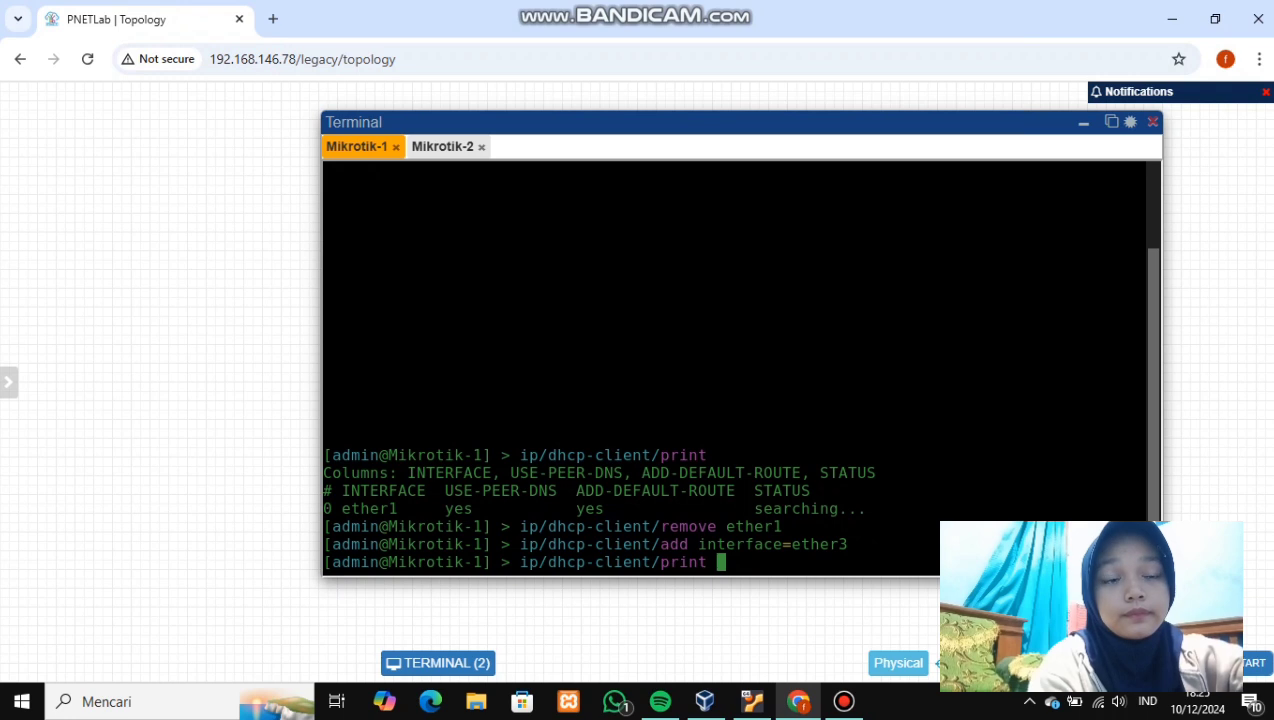
{"action": "key", "text": "Return"}
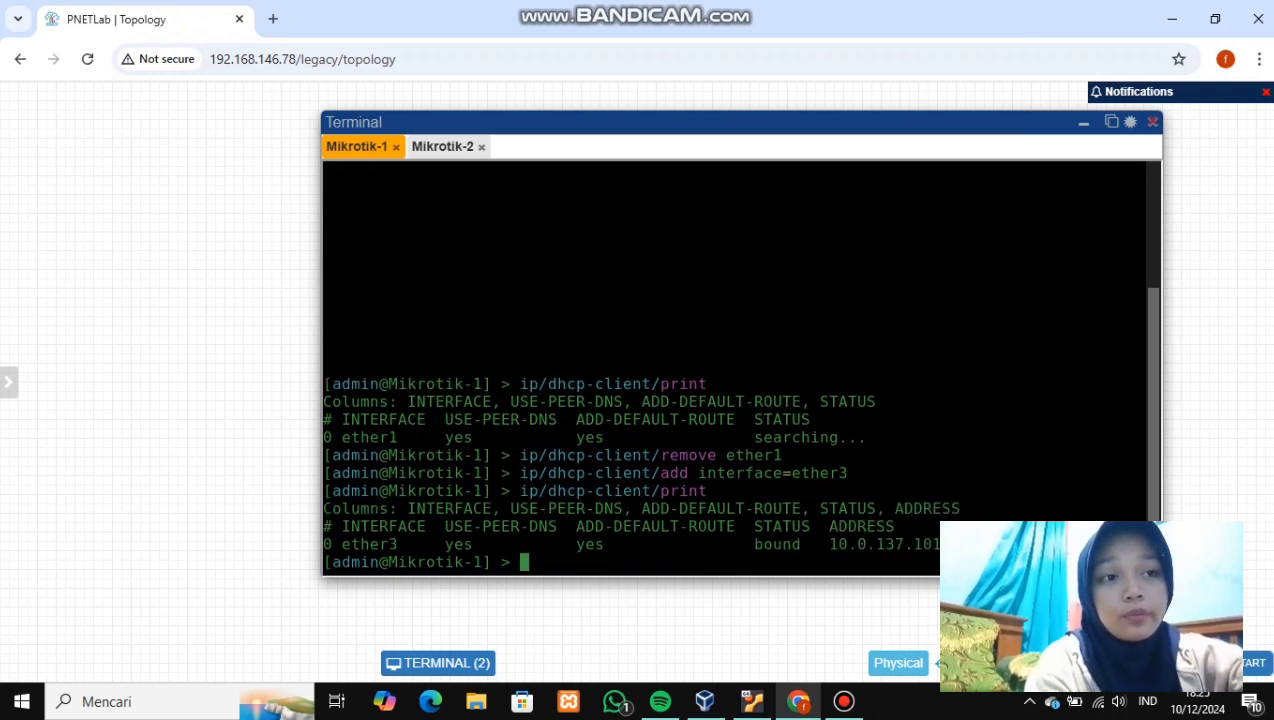
{"action": "left_click_drag", "start_coordinate": [829, 544], "coordinate": [940, 544]}
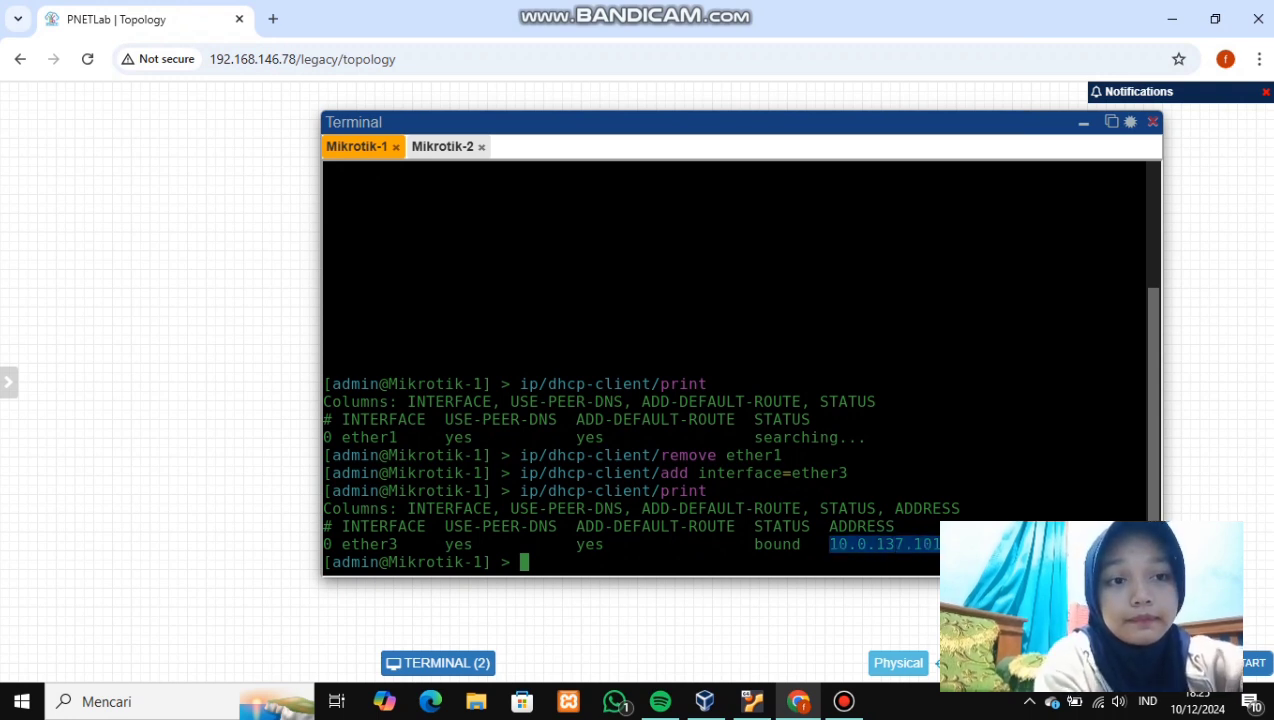
- In an administrator Command Prompt, add a route to 10.0.137.101/24 mask 255.255.255.0 via 192.168.146.78
{"action": "key", "text": "super"}
{"action": "type", "text": "cm"}
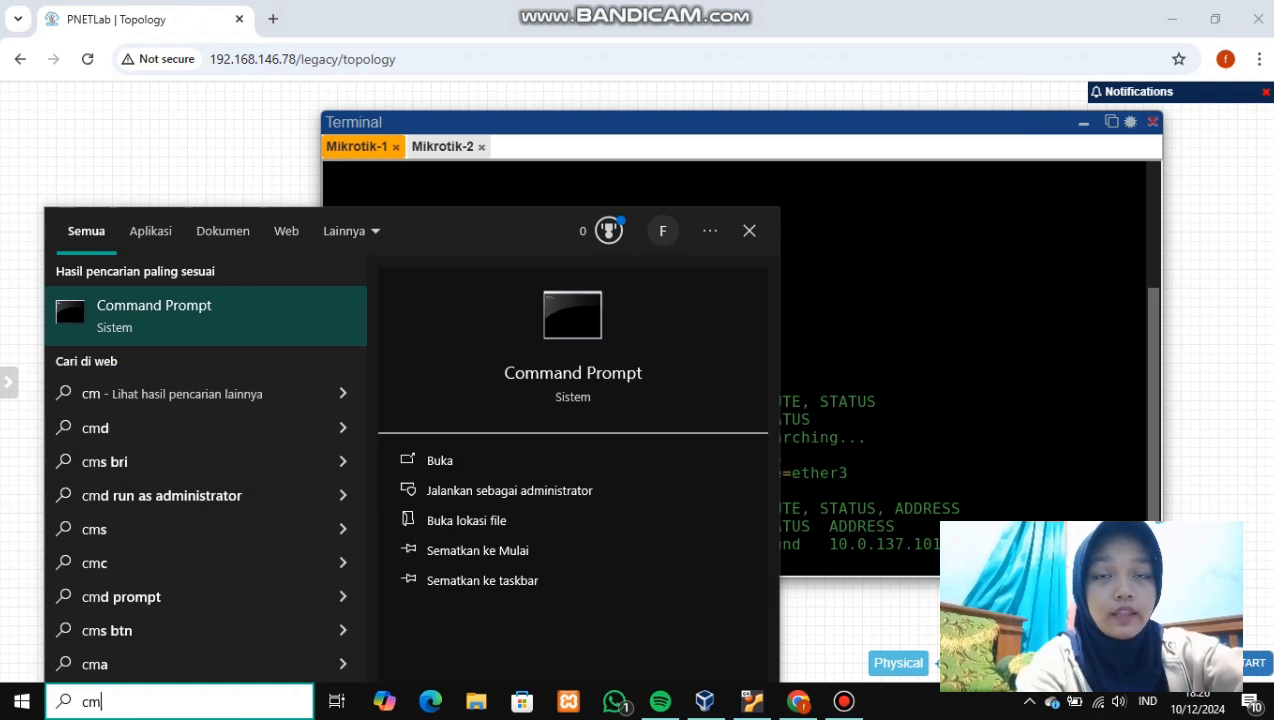
{"action": "left_click", "coordinate": [510, 490]}
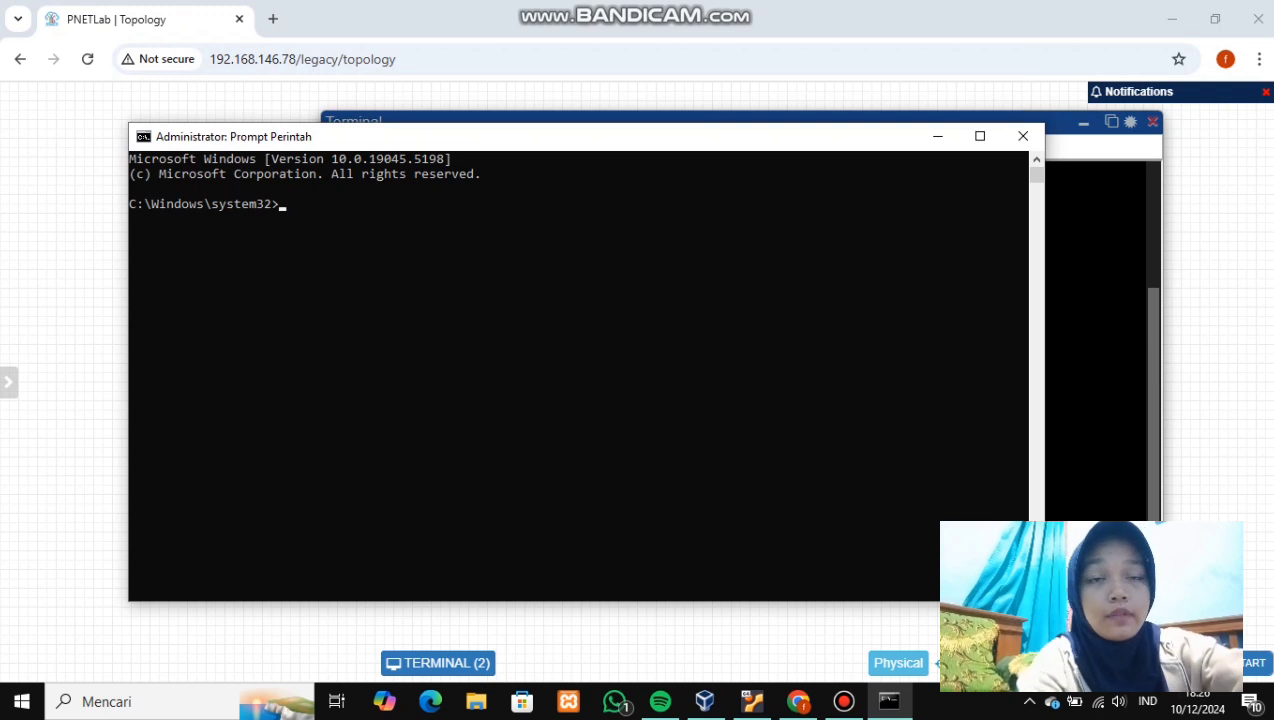
{"action": "type", "text": "route add"}
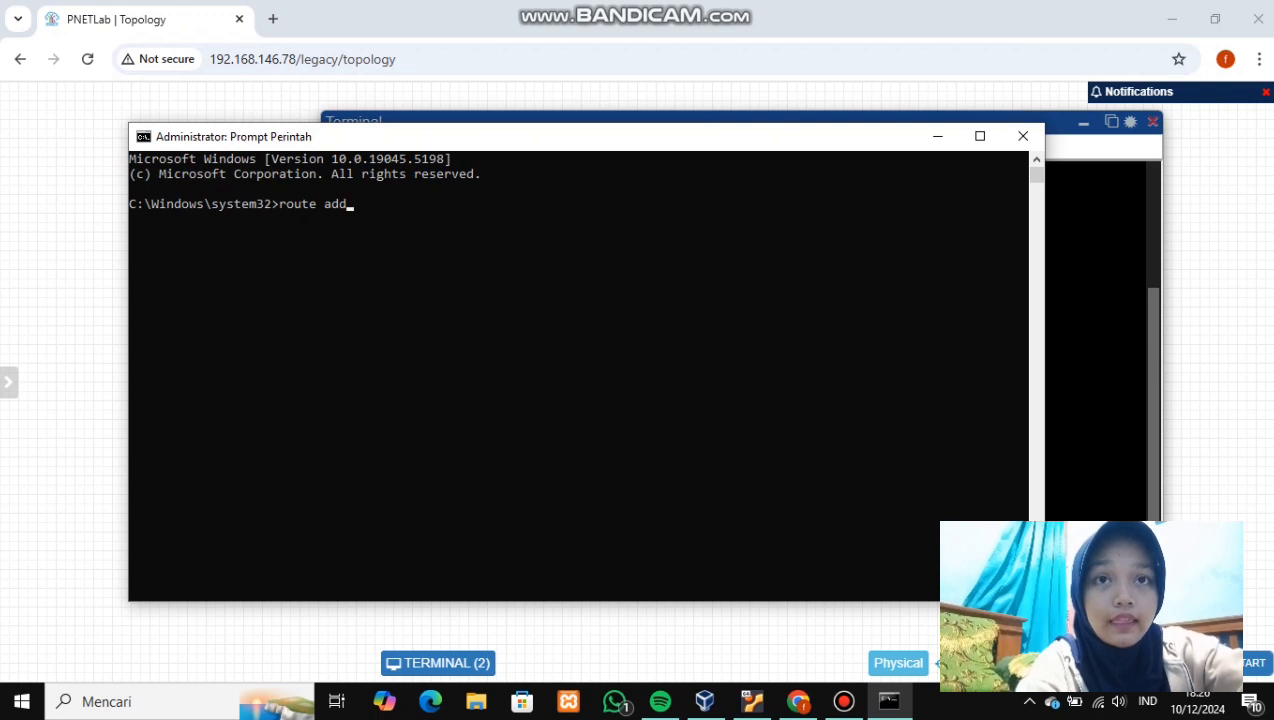
{"action": "type", "text": " 10.0.137."}
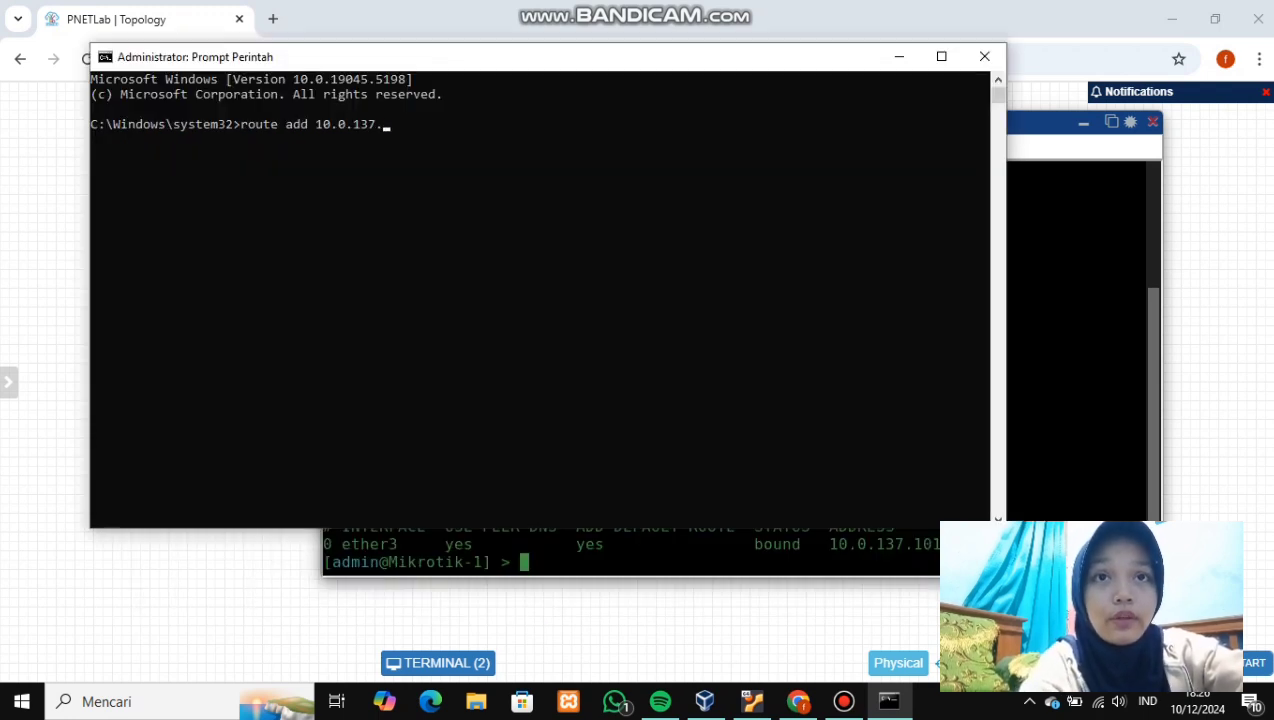
{"action": "type", "text": "101/"}
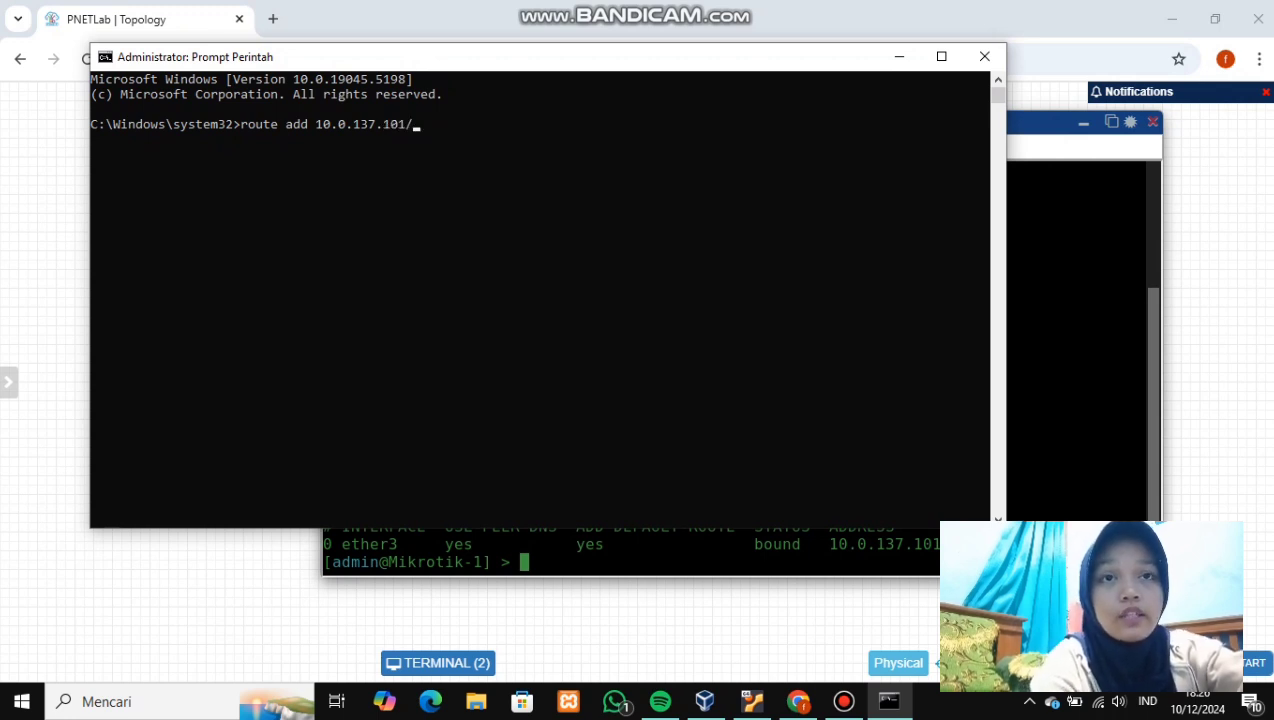
{"action": "type", "text": "24"}
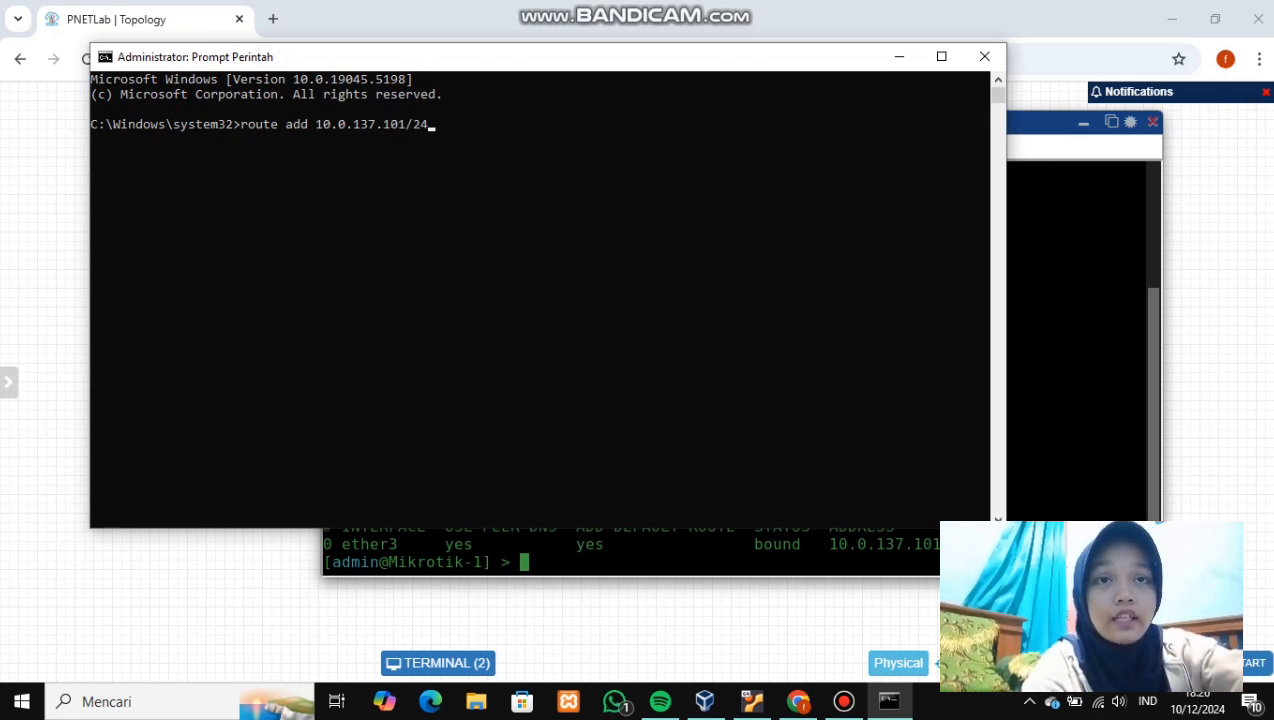
{"action": "type", "text": " mask 255.255.255.0"}
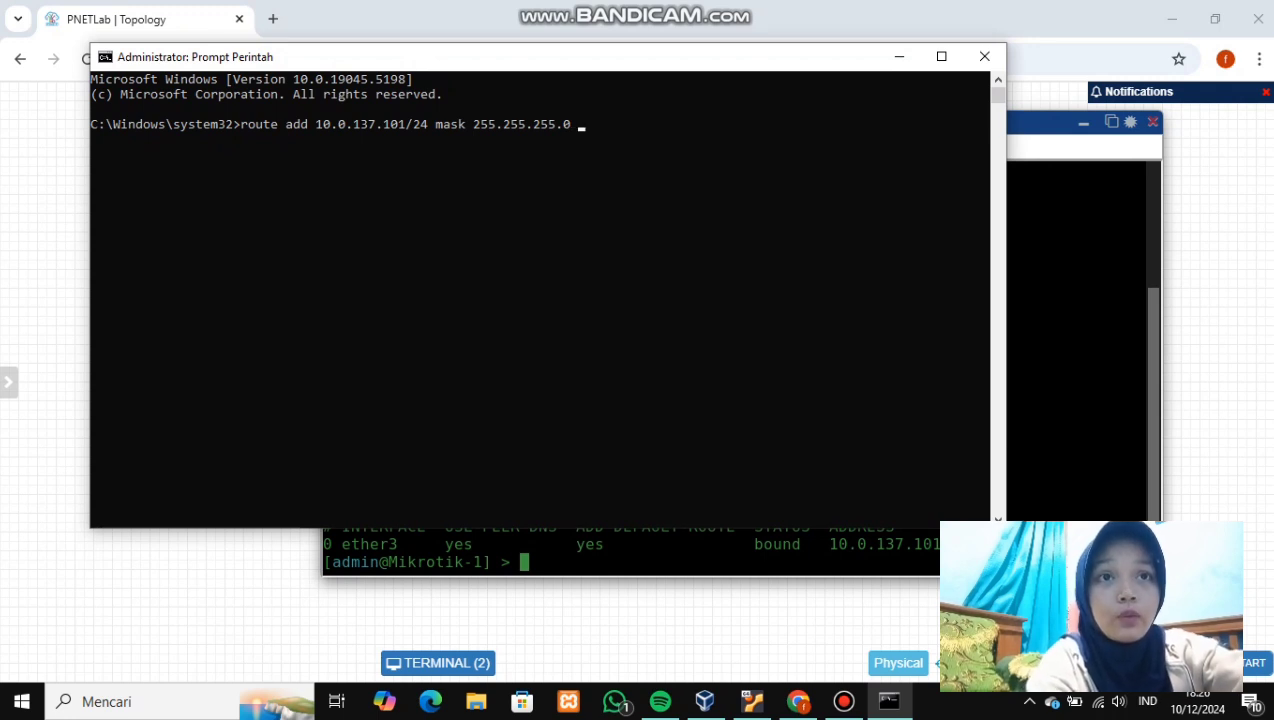
{"action": "left_click_drag", "start_coordinate": [431, 57], "coordinate": [424, 99]}
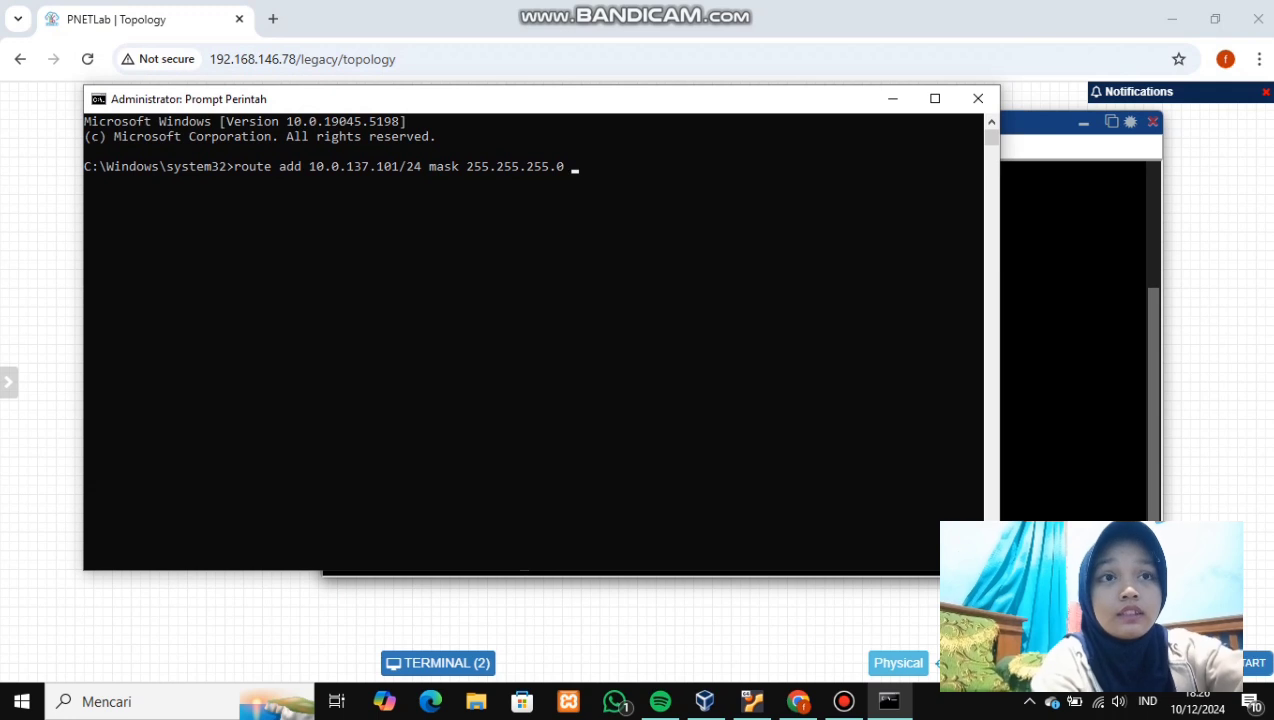
{"action": "type", "text": "192.1"}
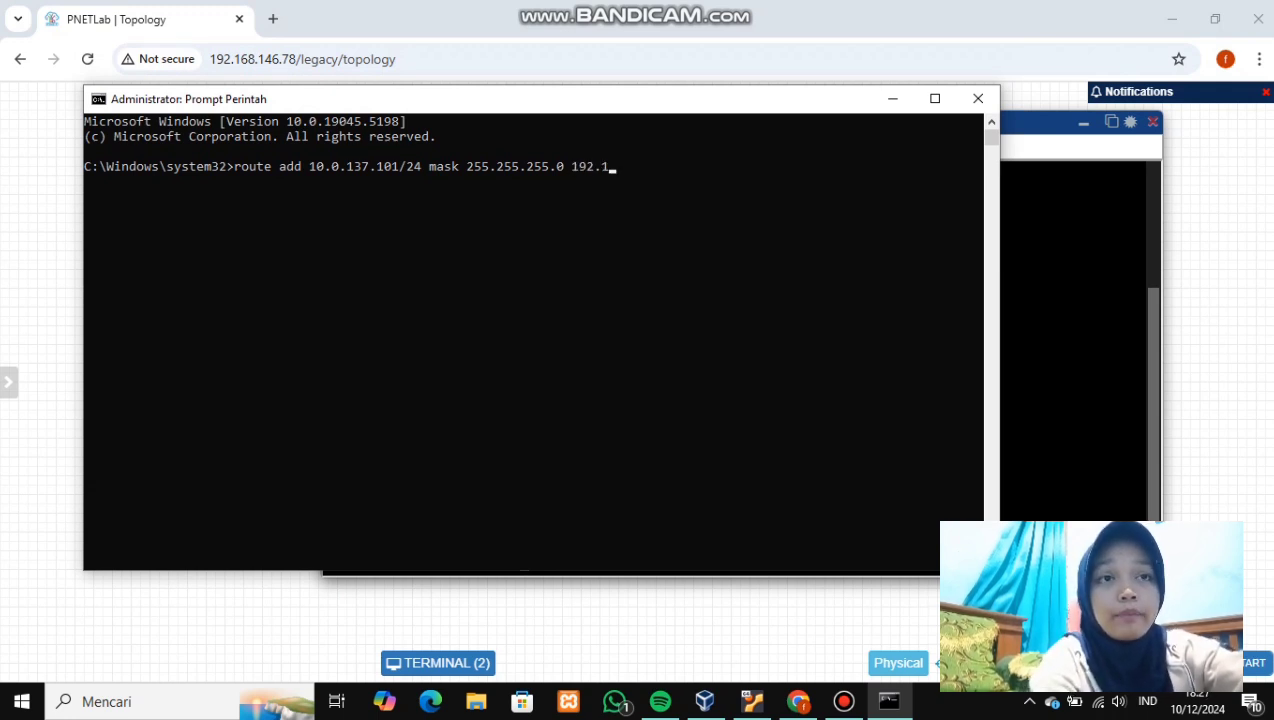
{"action": "type", "text": "68"}
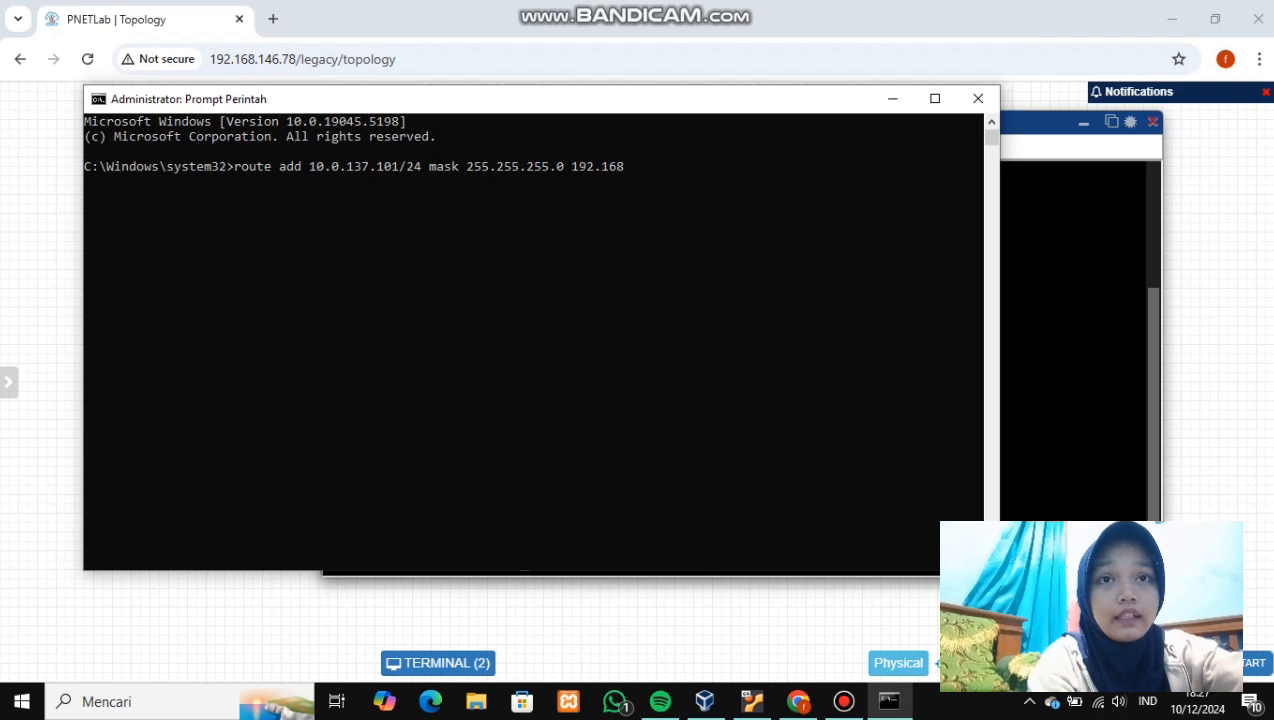
{"action": "type", "text": ".146"}
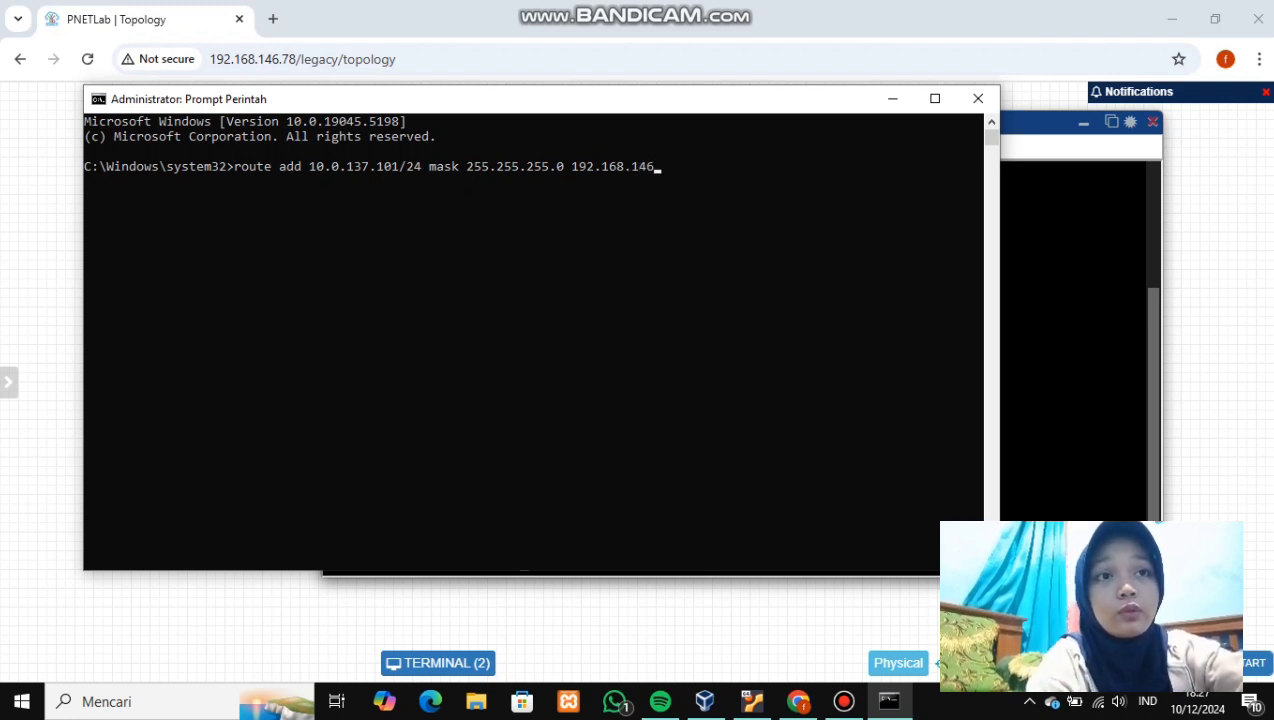
{"action": "type", "text": ".78"}
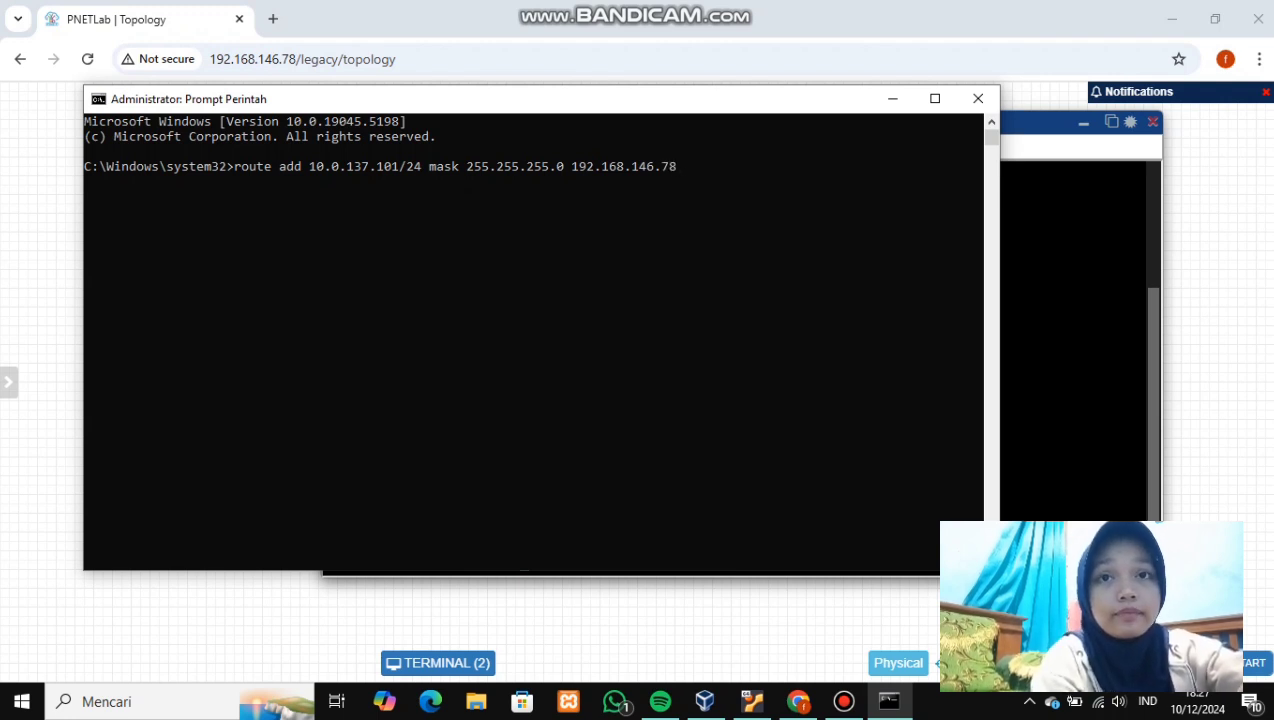
{"action": "key", "text": "Return"}
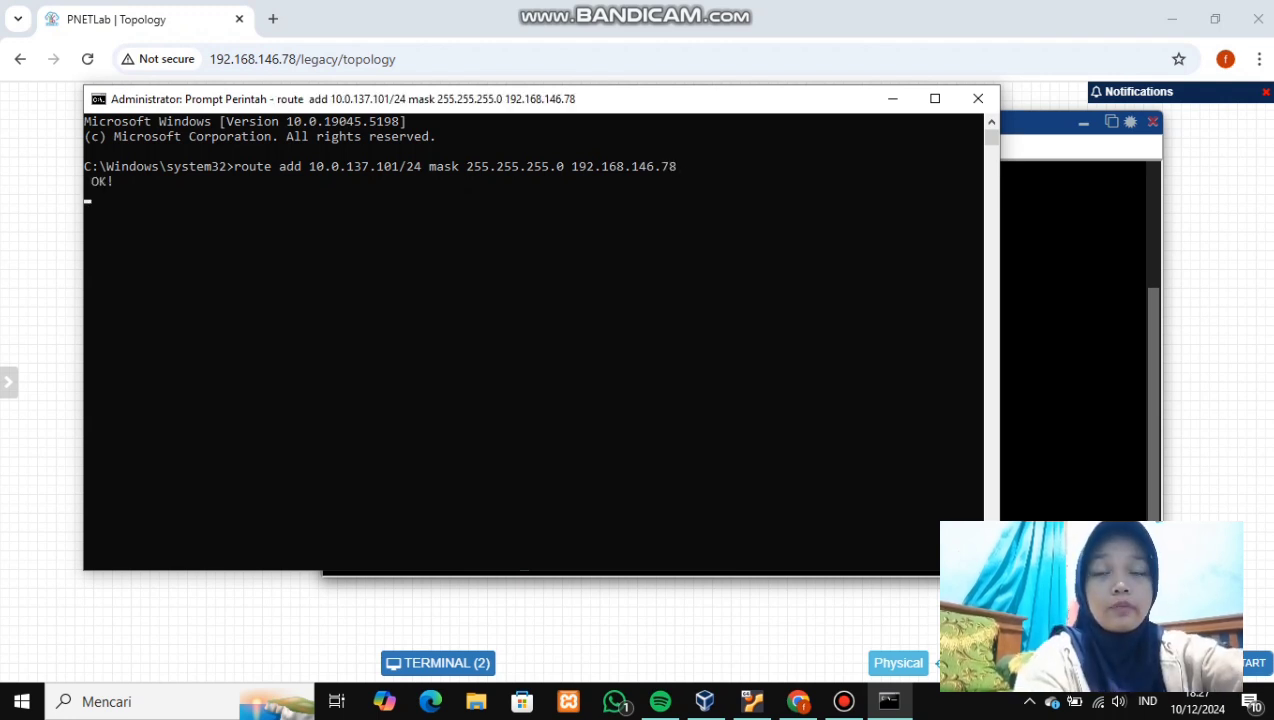
- Ping 10.0.137.101 to confirm replies, then launch WinBox
{"action": "type", "text": "ping 10.0.137.101"}
{"action": "key", "text": "Return"}
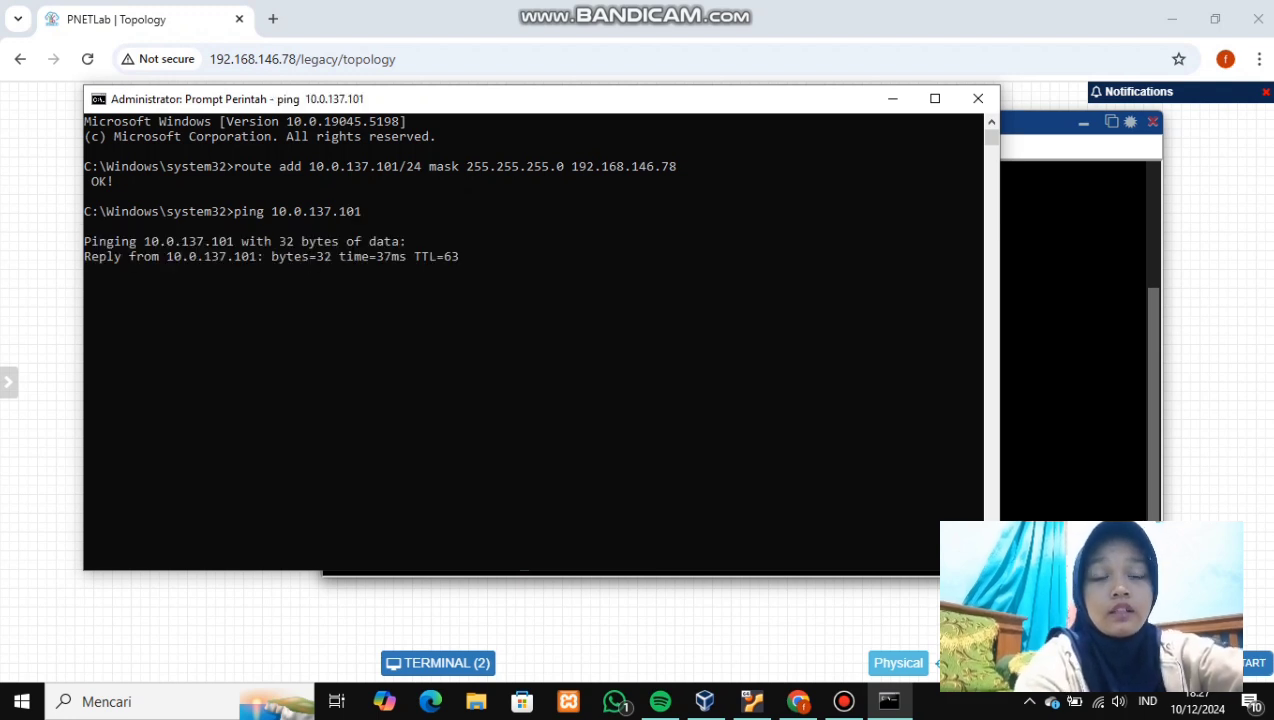
{"action": "key", "text": "super"}
{"action": "type", "text": "winb"}
{"action": "key", "text": "Return"}
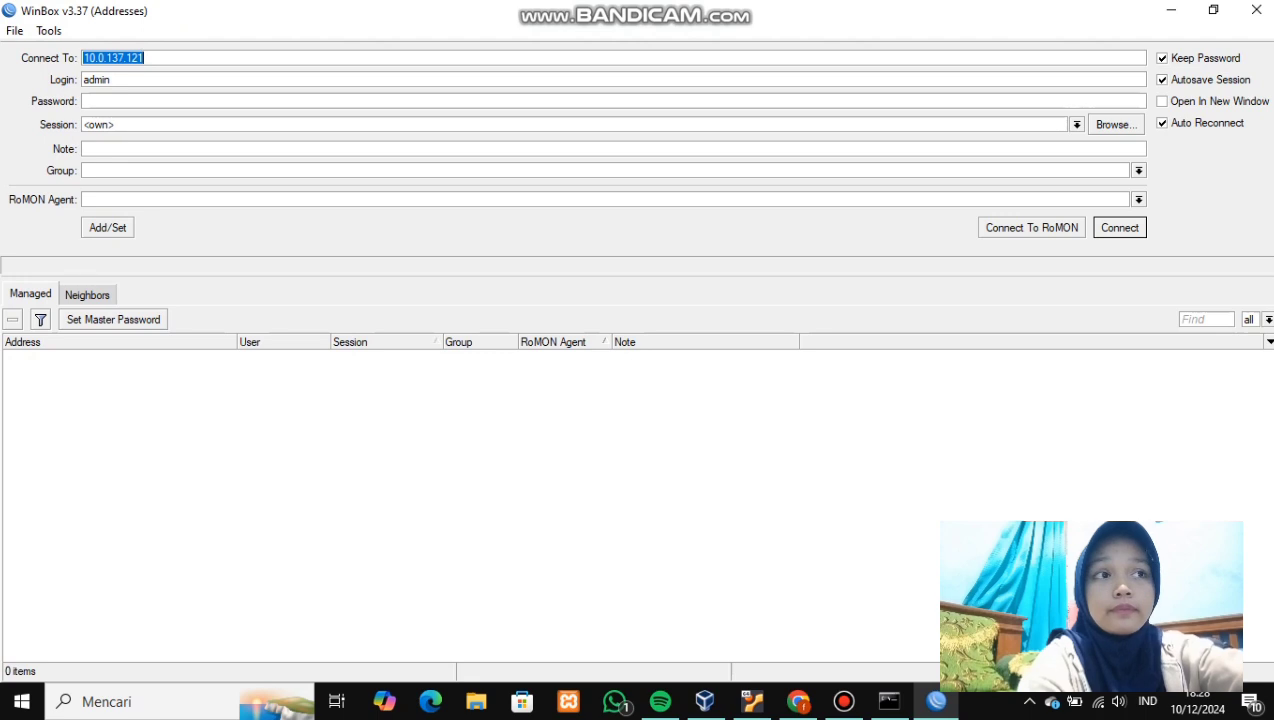
- After confirming 0% ping loss, connect WinBox to 10.0.137.101 and dismiss the expired-password prompt
{"action": "mouse_move", "coordinate": [889, 701]}
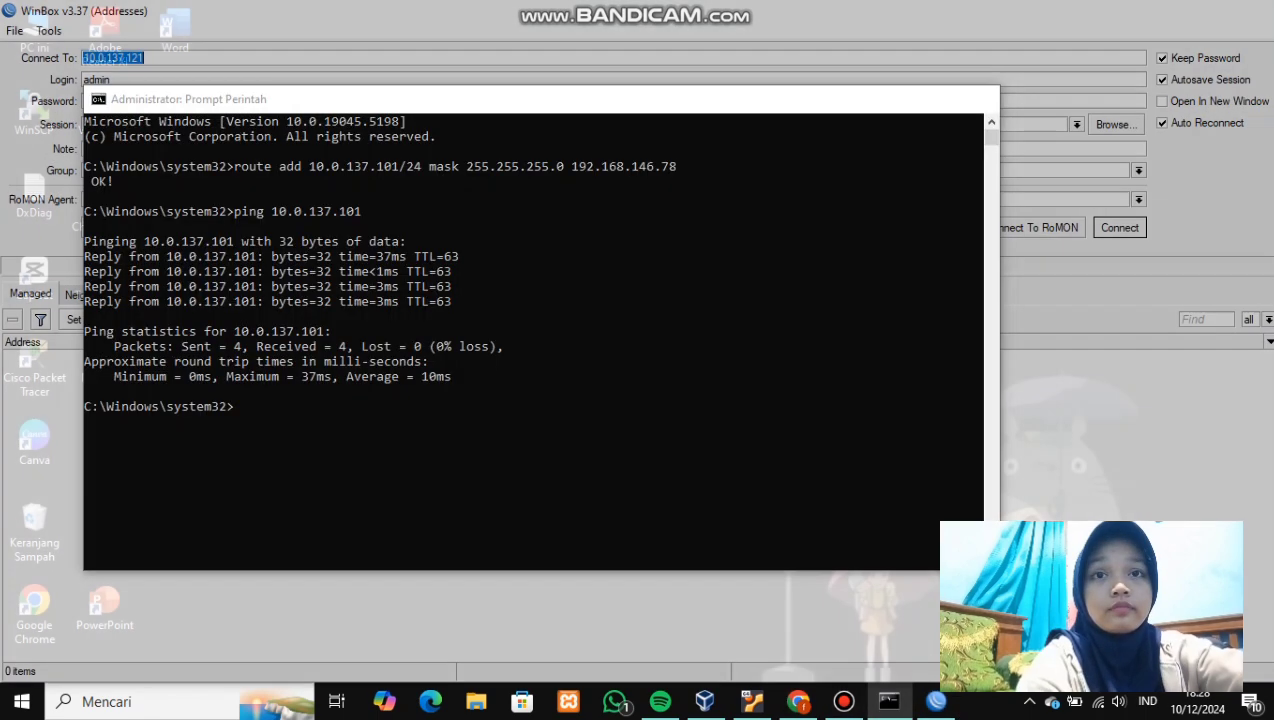
{"action": "left_click", "coordinate": [864, 610]}
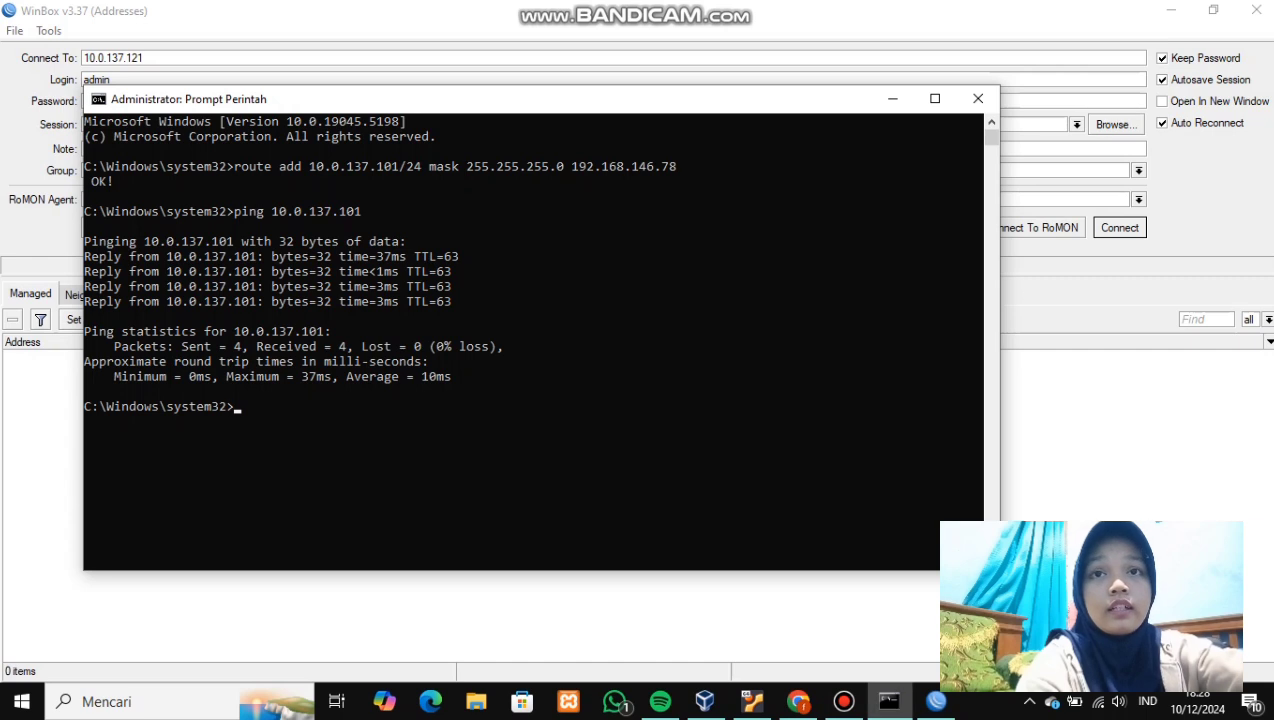
{"action": "key", "text": "alt+Tab"}
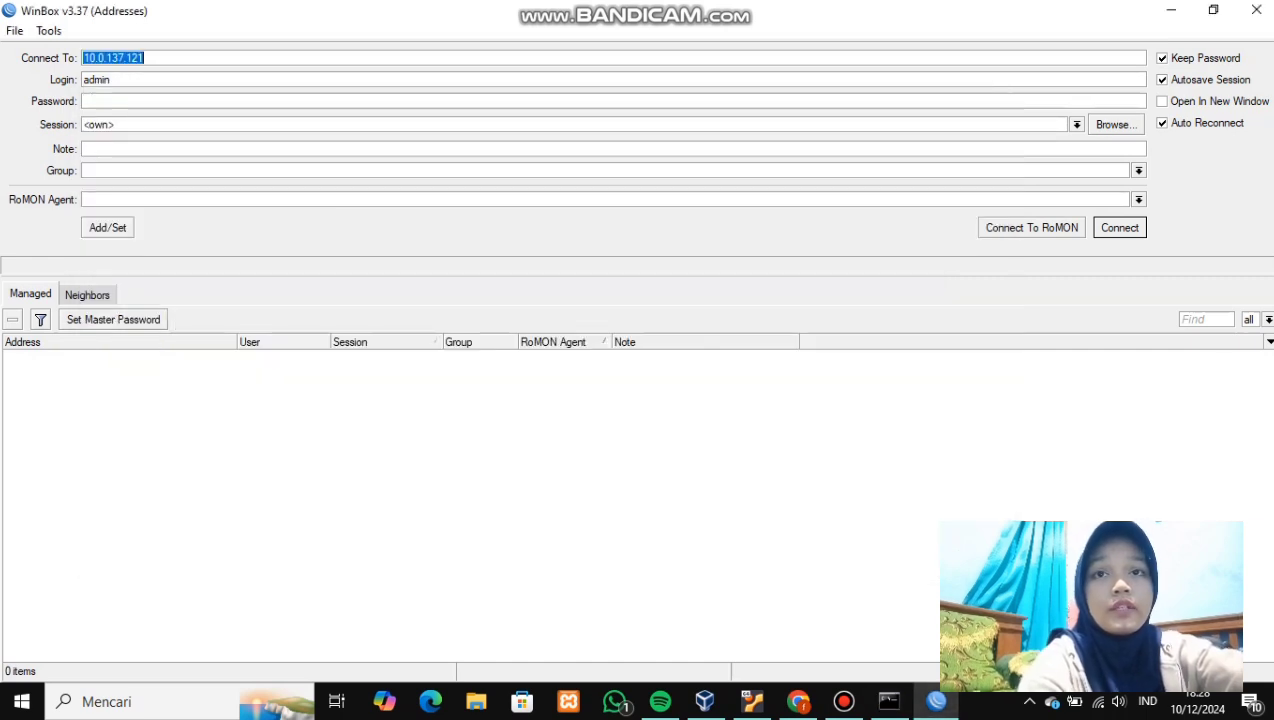
{"action": "type", "text": "10.0.137.121"}
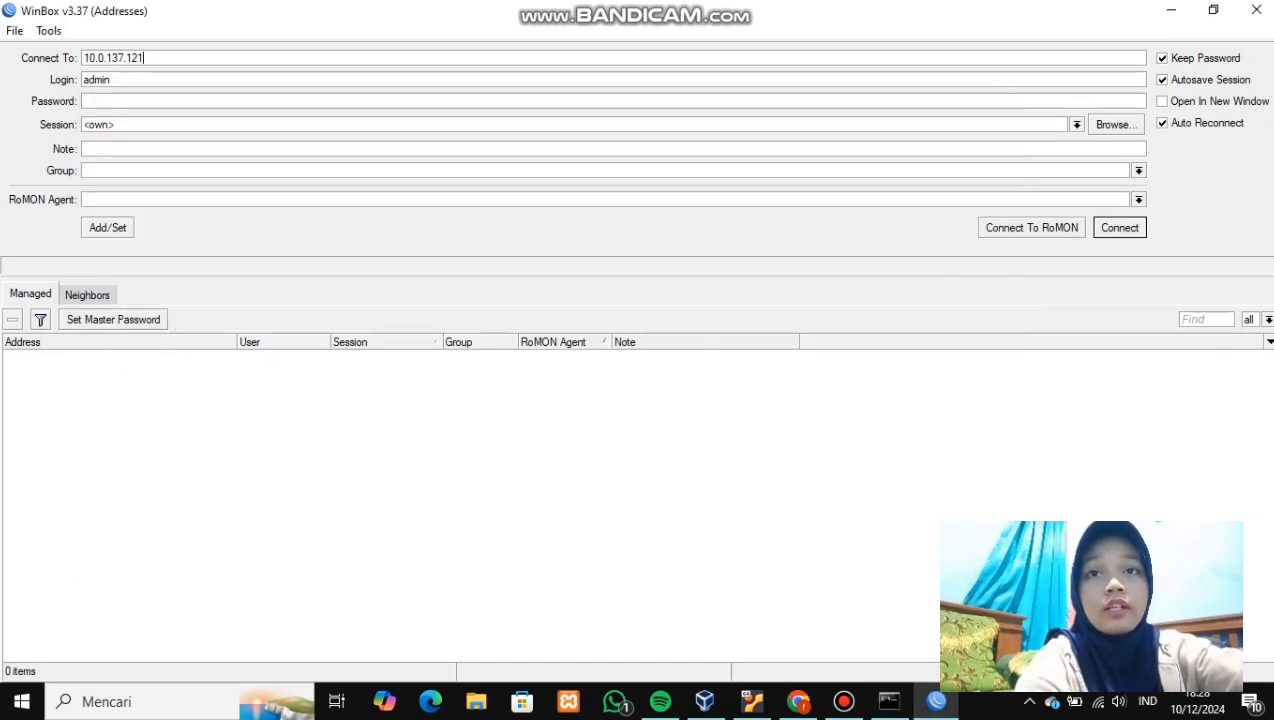
{"action": "key", "text": "BackSpace"}
{"action": "key", "text": "BackSpace"}
{"action": "type", "text": "0"}
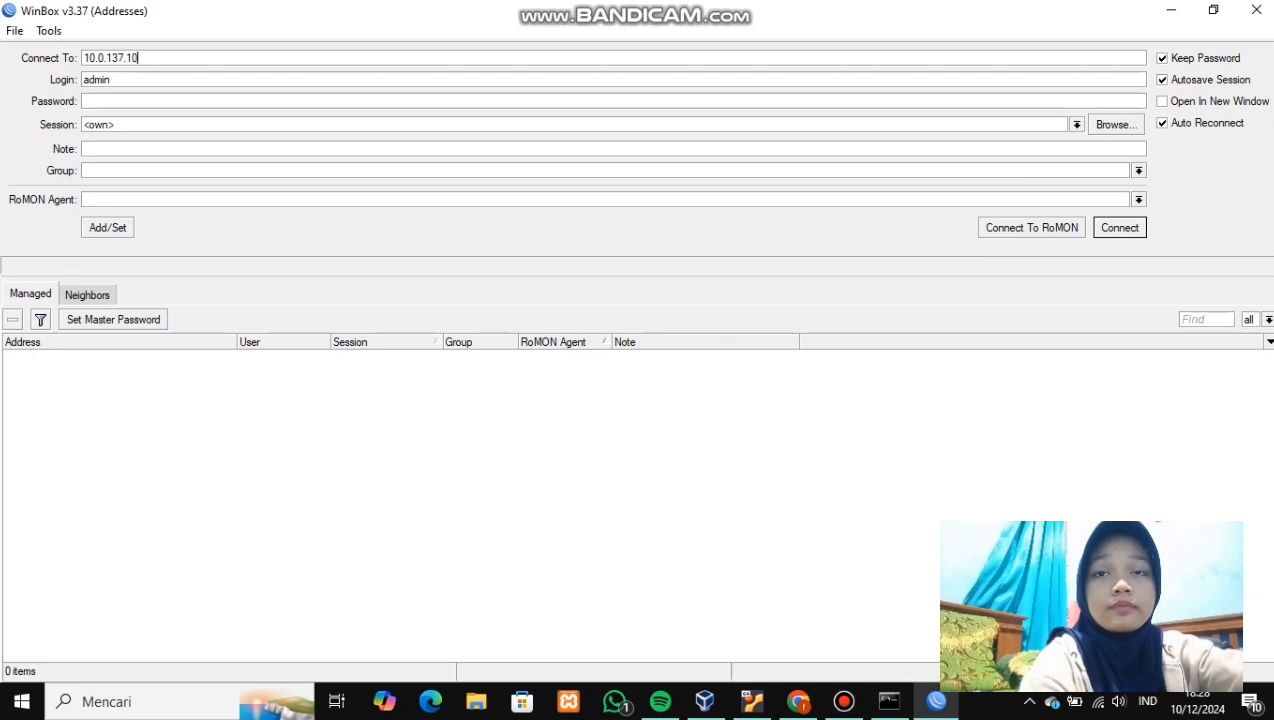
{"action": "type", "text": "1"}
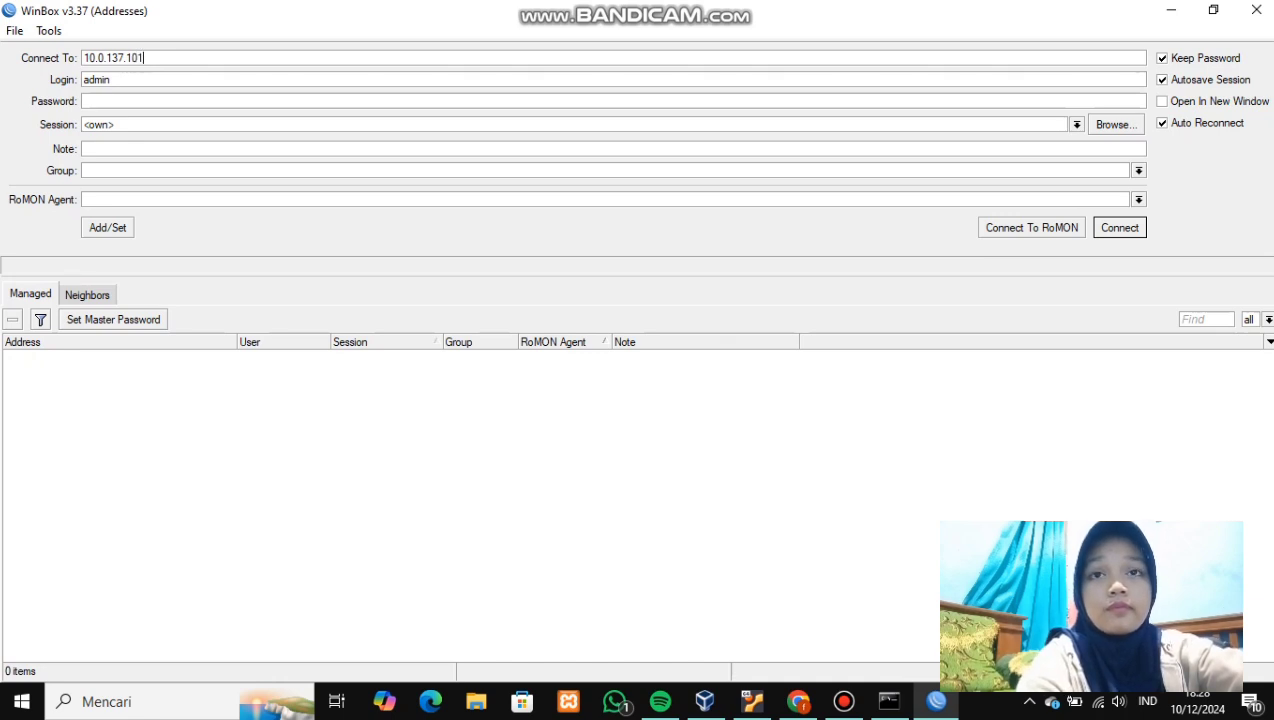
{"action": "key", "text": "Return"}
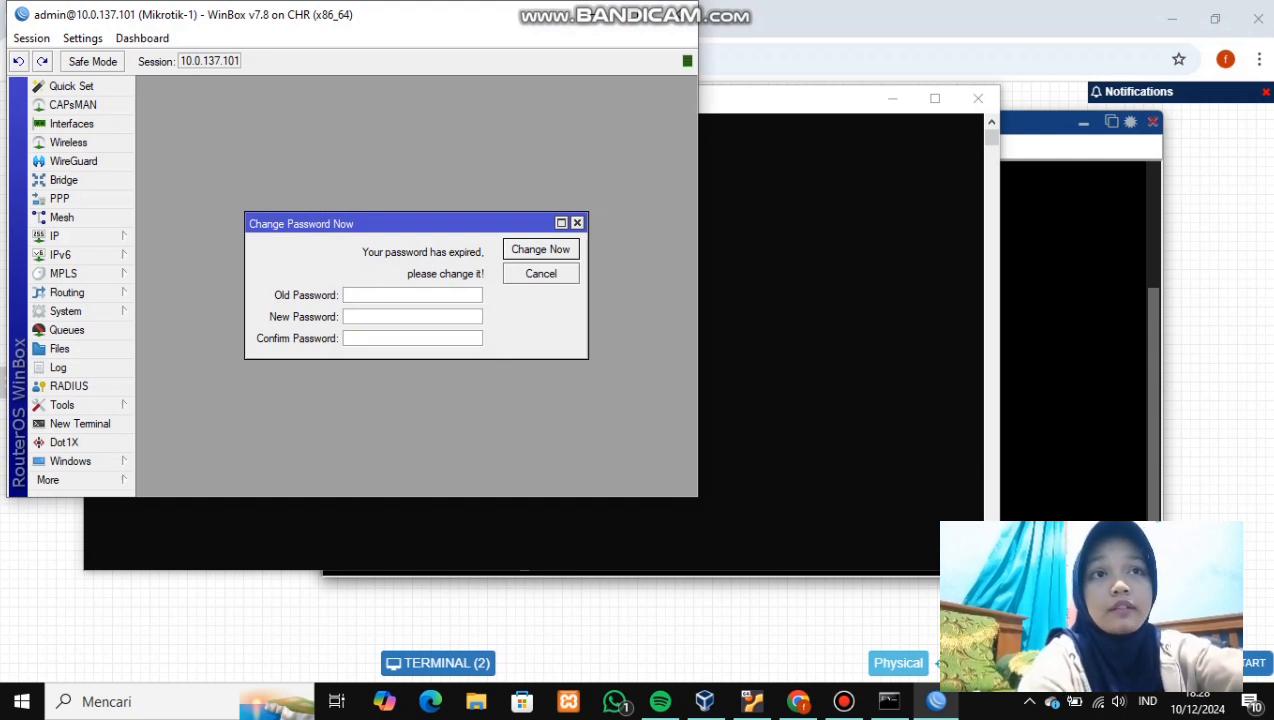
{"action": "key", "text": "super+Up"}
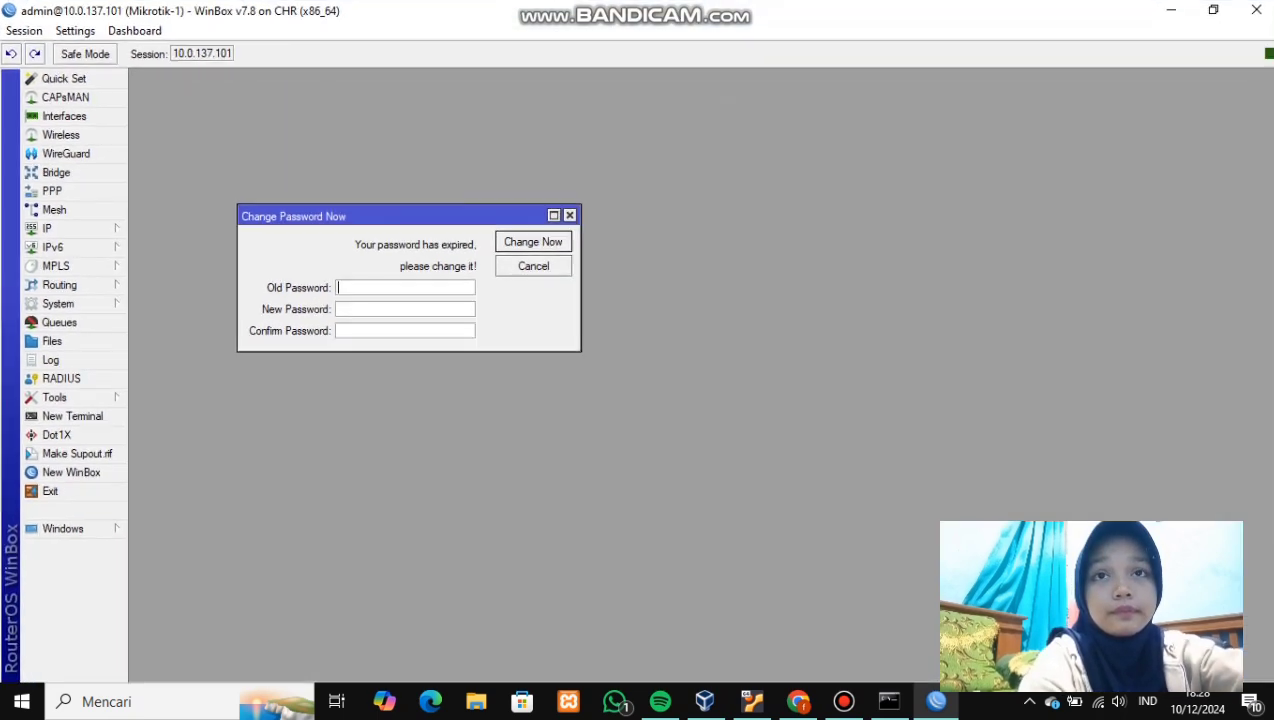
{"action": "key", "text": "Escape"}
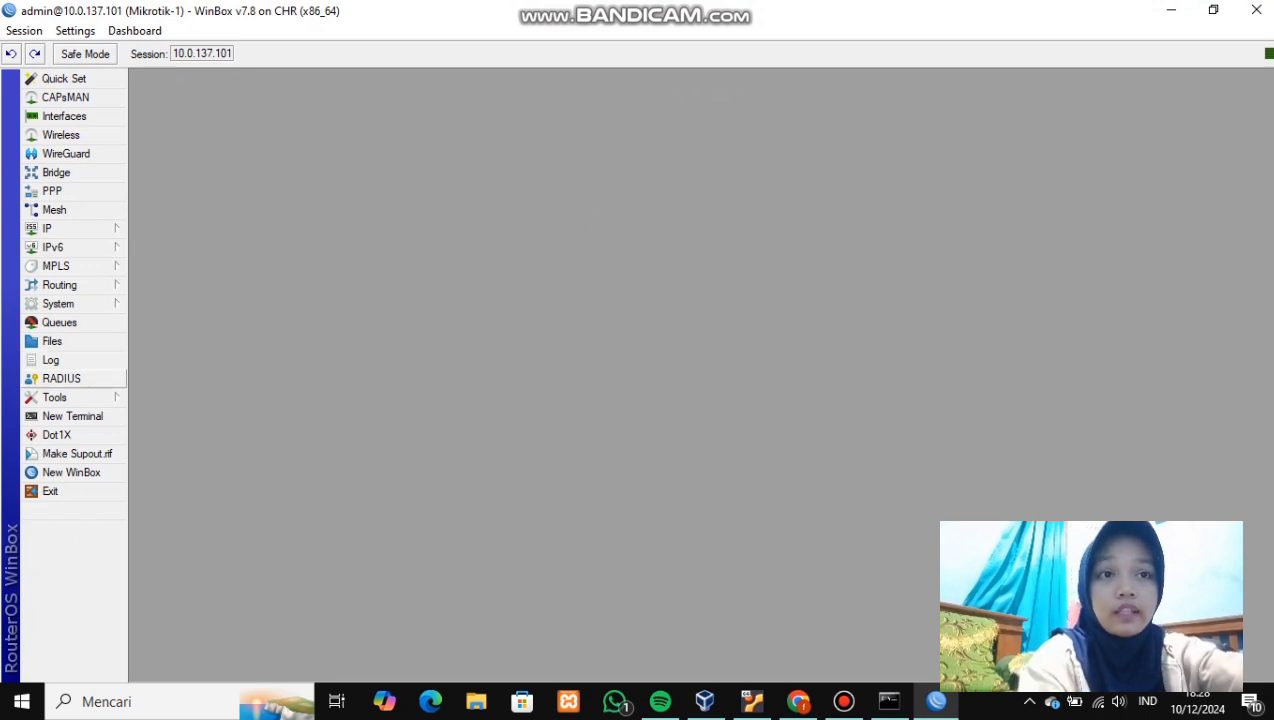
- Enable RoMON on Mikrotik-1 from WinBox's Tools menu and apply the setting
{"action": "left_click", "coordinate": [54, 397]}
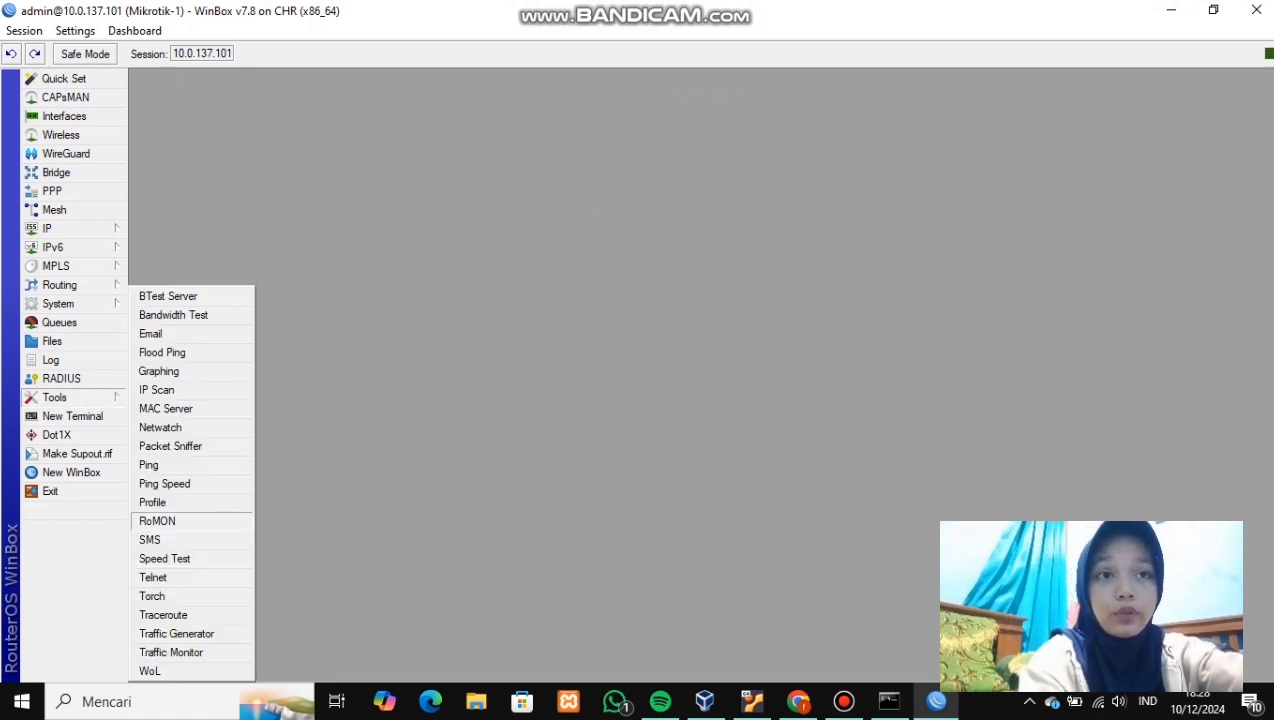
{"action": "left_click", "coordinate": [157, 521]}
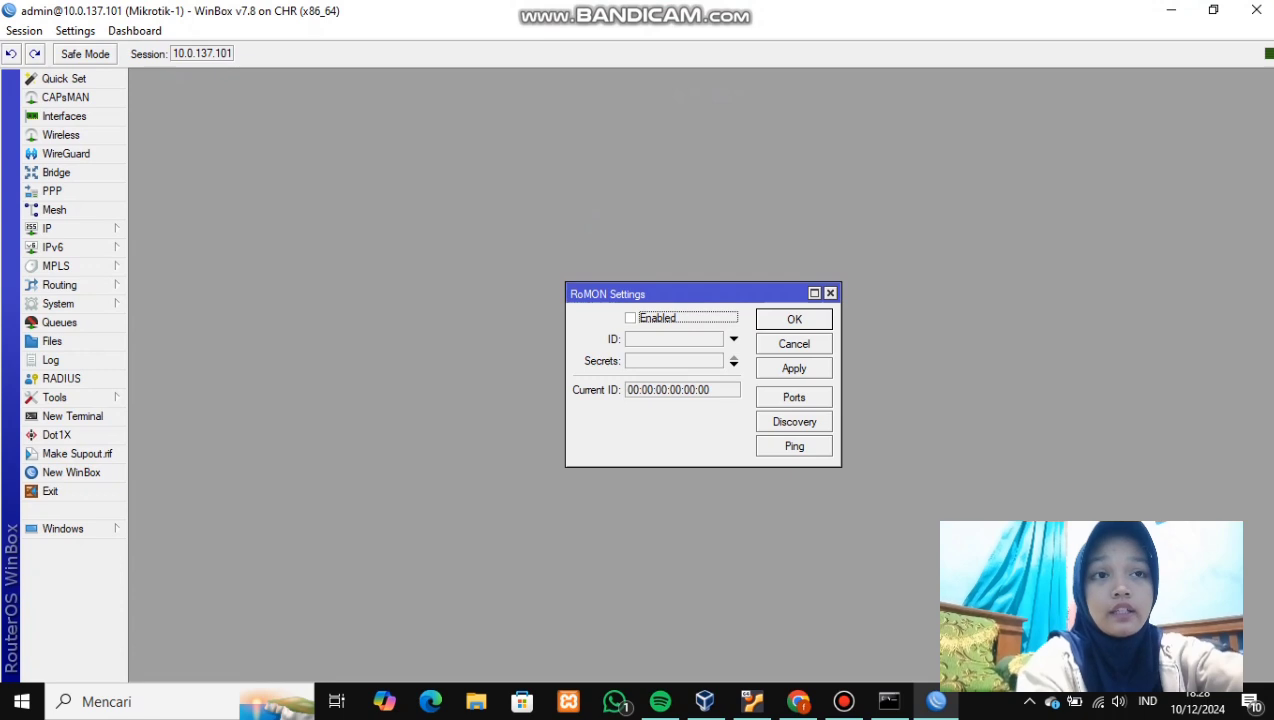
{"action": "left_click", "coordinate": [631, 318]}
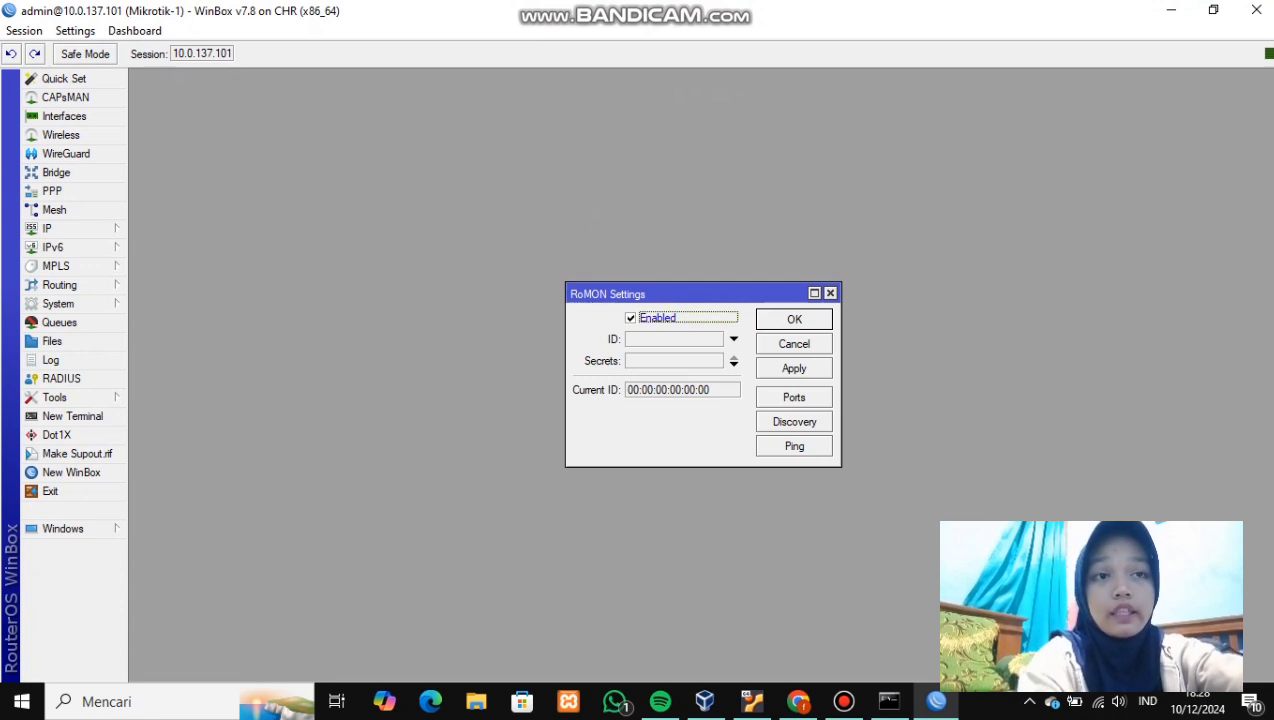
{"action": "left_click", "coordinate": [794, 369]}
{"action": "left_click", "coordinate": [794, 319]}
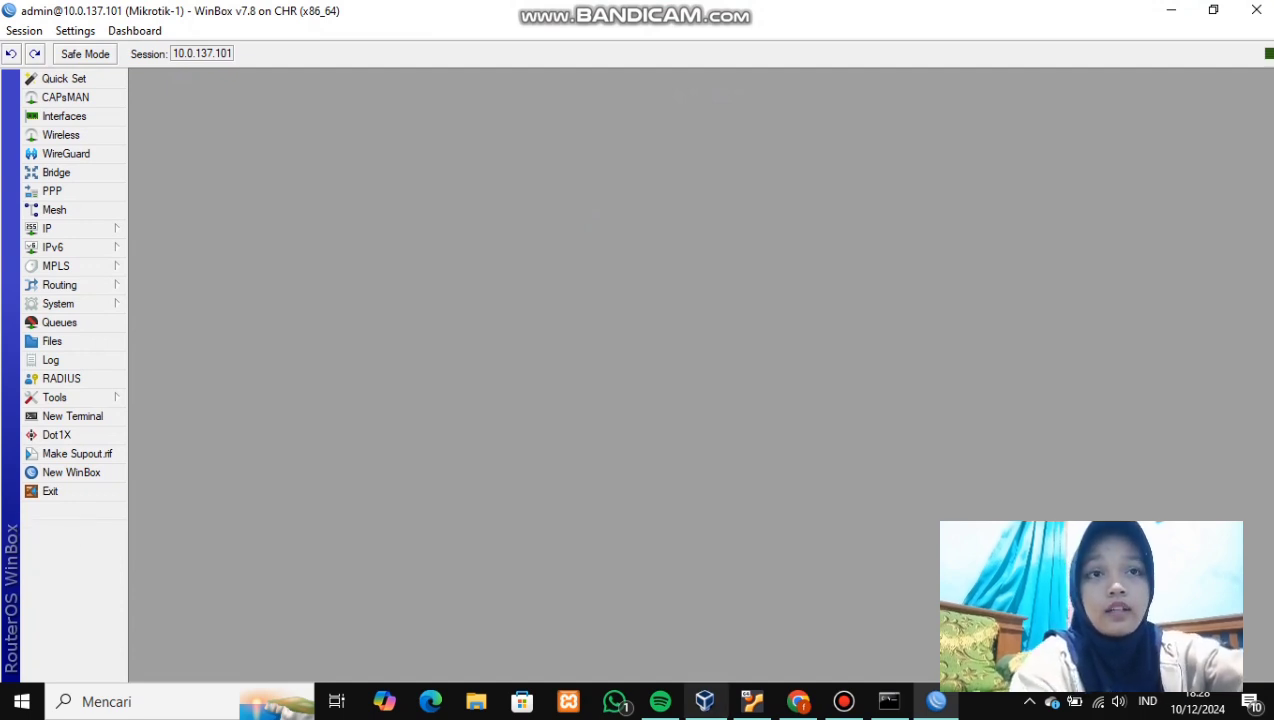
{"action": "left_click", "coordinate": [797, 701]}
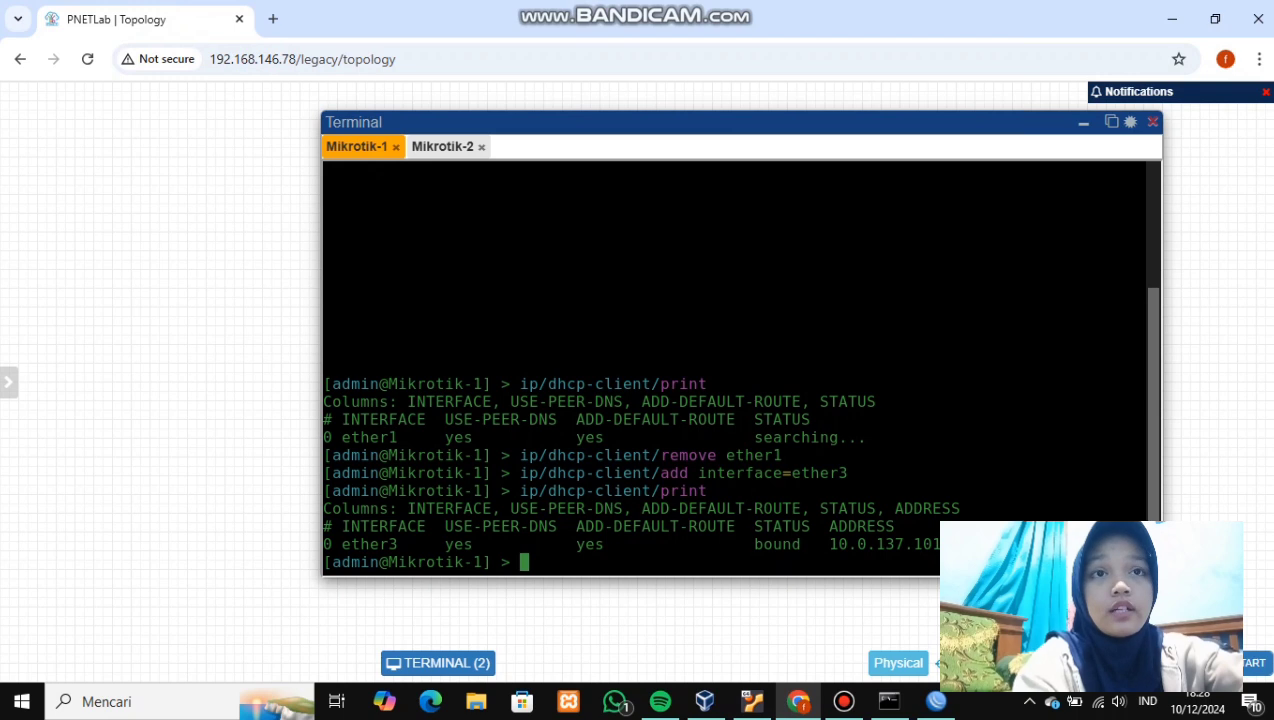
- Run tool/romon/set enabled=yes in Mikrotik-2's terminal to turn RoMON on
{"action": "type", "text": "tool/"}
{"action": "type", "text": "romon/"}
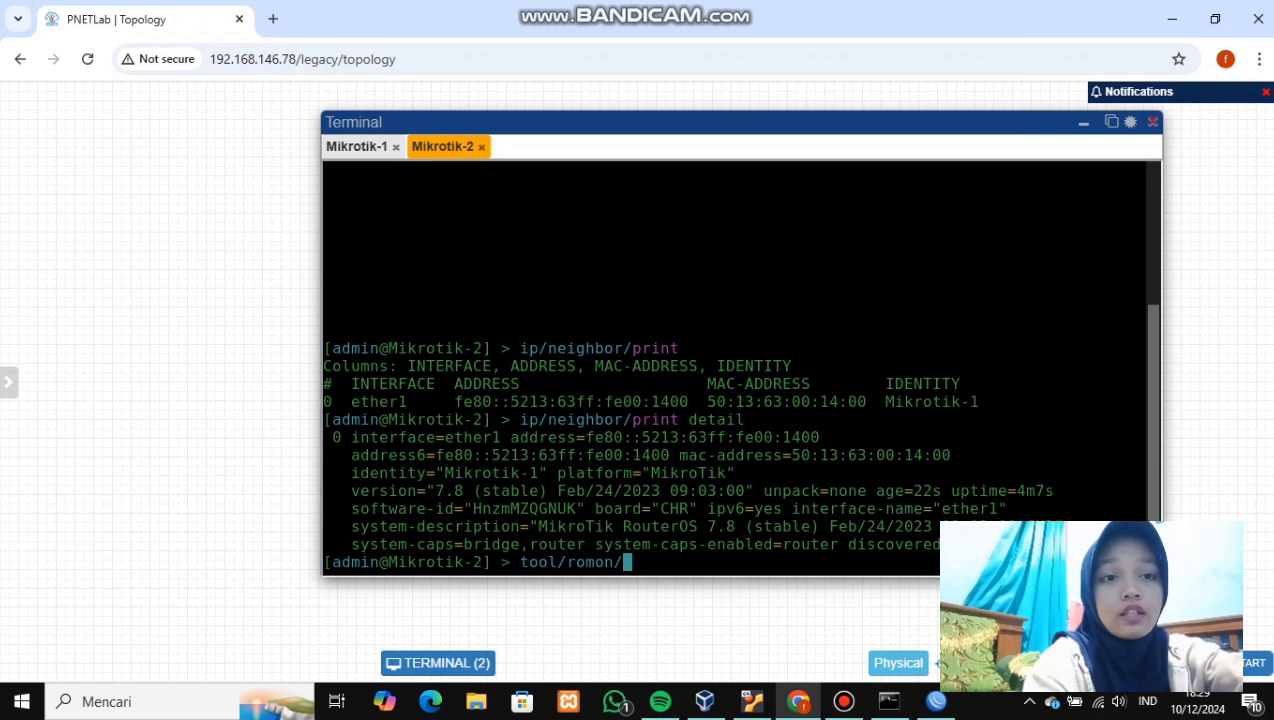
{"action": "type", "text": "set "}
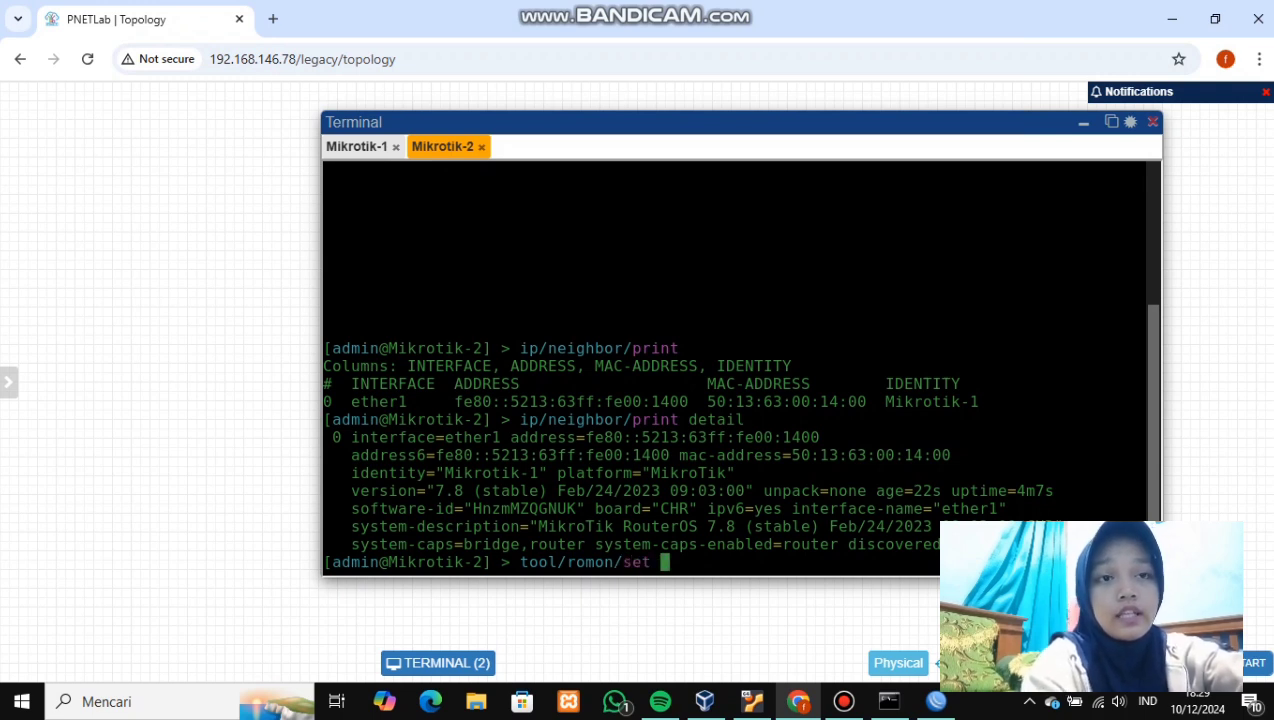
{"action": "type", "text": "en"}
{"action": "key", "text": "Tab"}
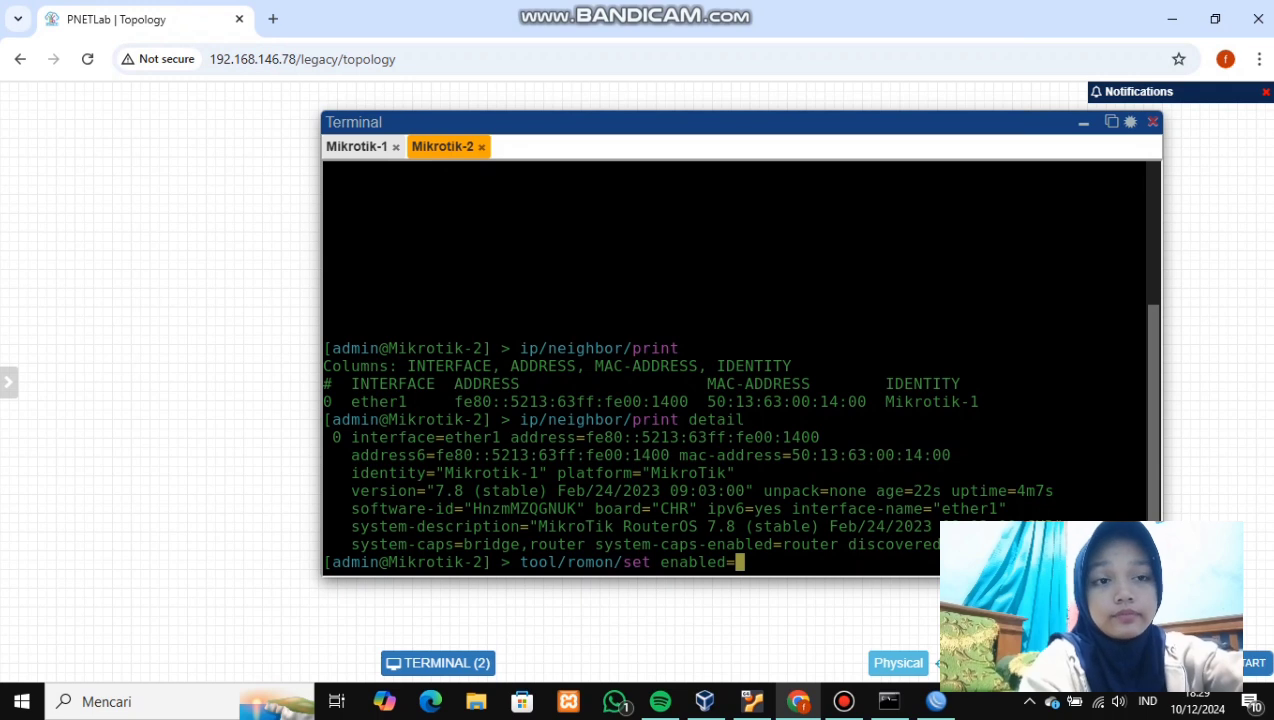
{"action": "type", "text": "yes"}
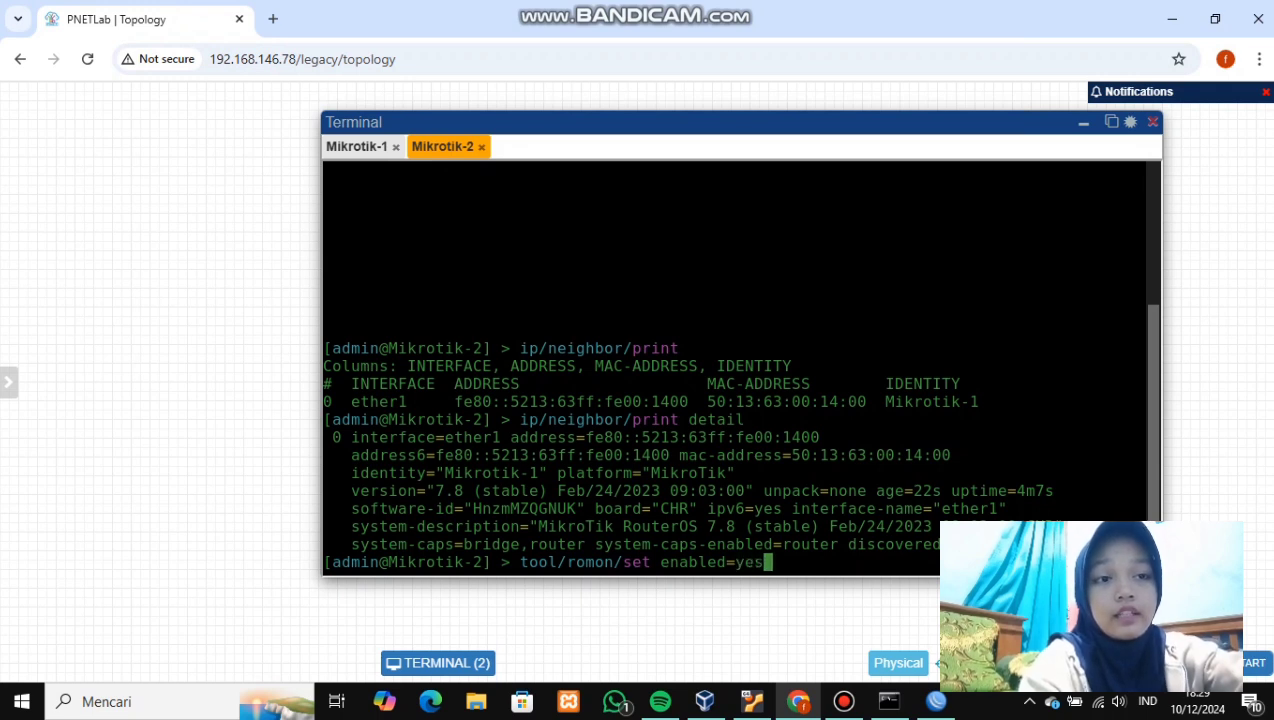
{"action": "key", "text": "Return"}
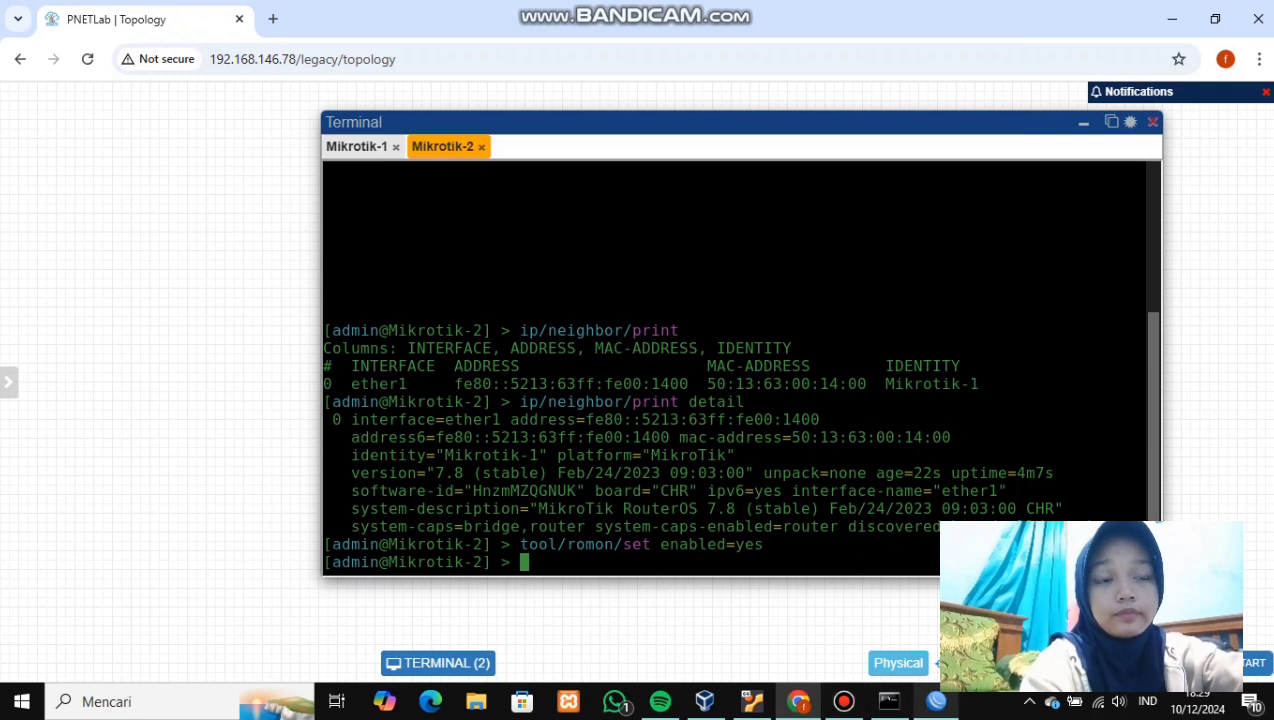
{"action": "left_click", "coordinate": [936, 701]}
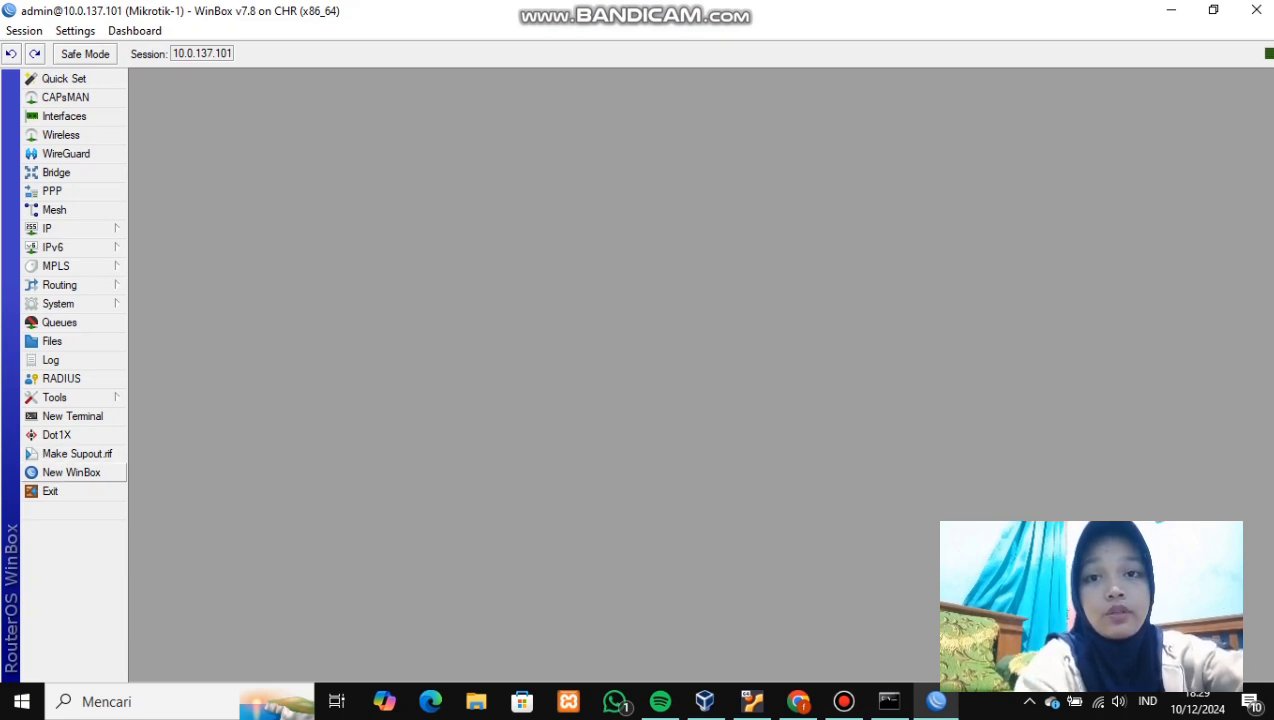
- Open a new WinBox session to the Mikrotik-2 neighbor via RoMON through Mikrotik-1
{"action": "left_click", "coordinate": [71, 472]}
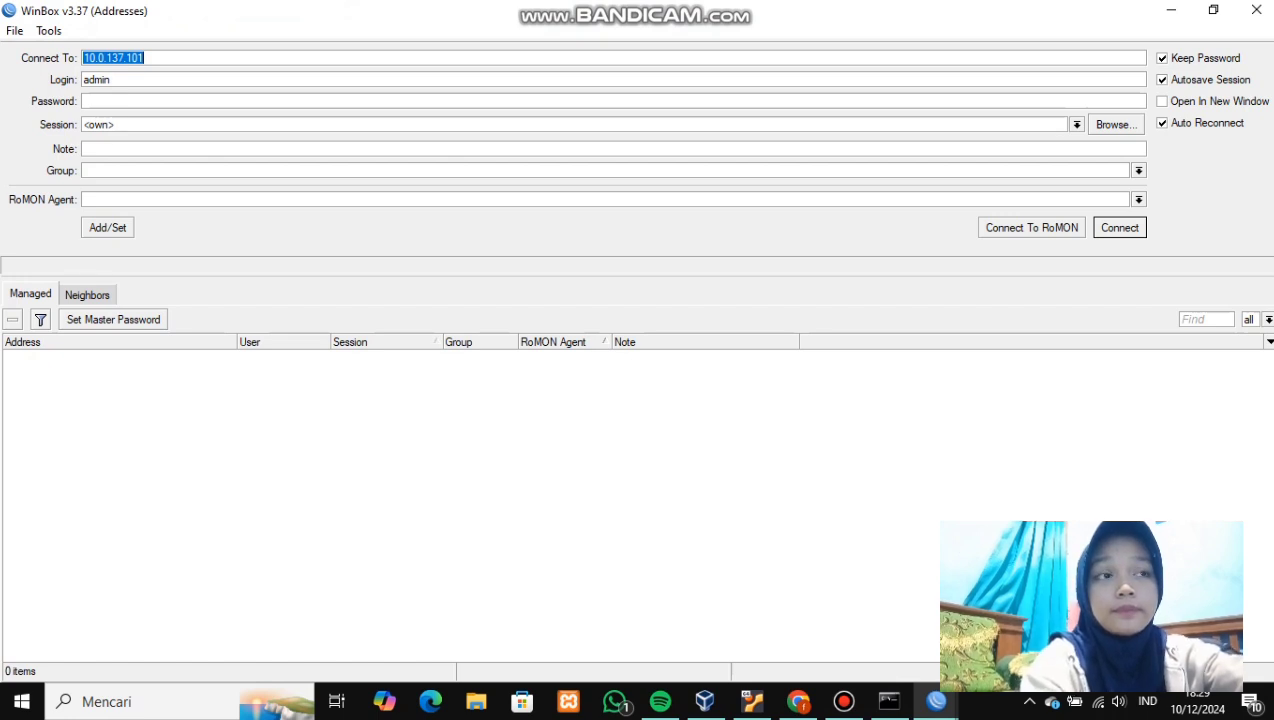
{"action": "left_click", "coordinate": [1031, 228]}
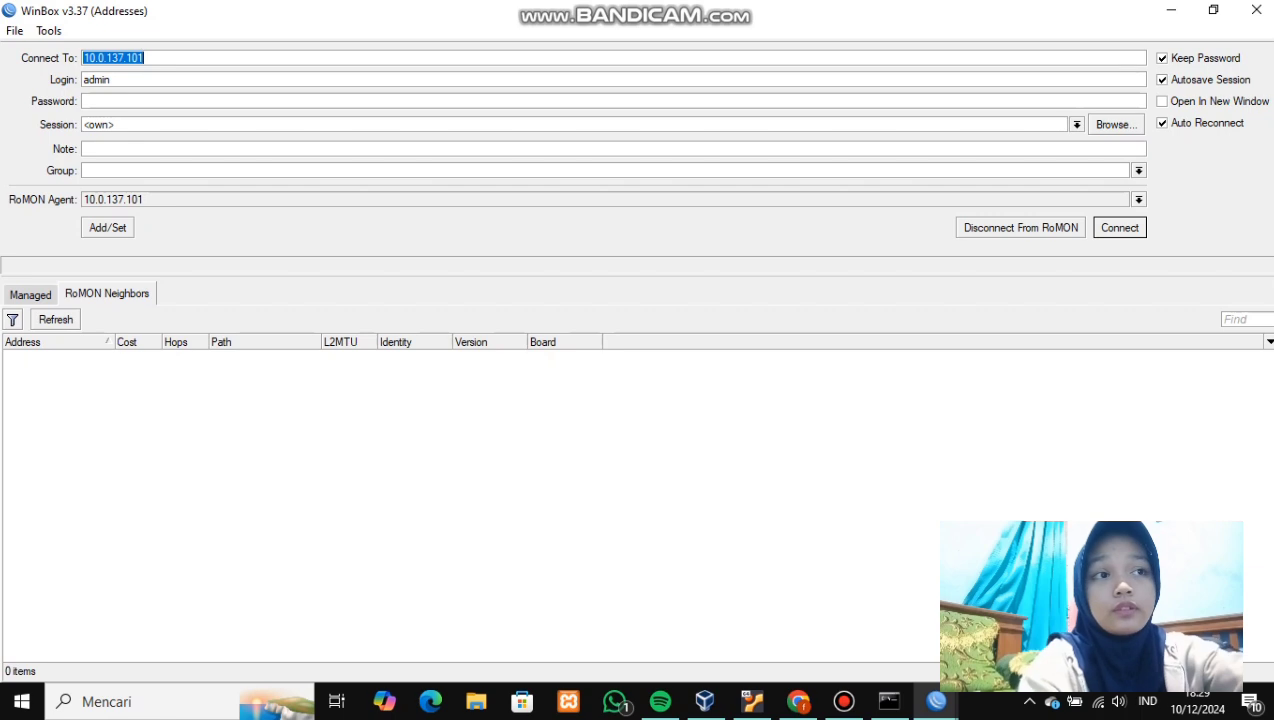
{"action": "left_click", "coordinate": [48, 356]}
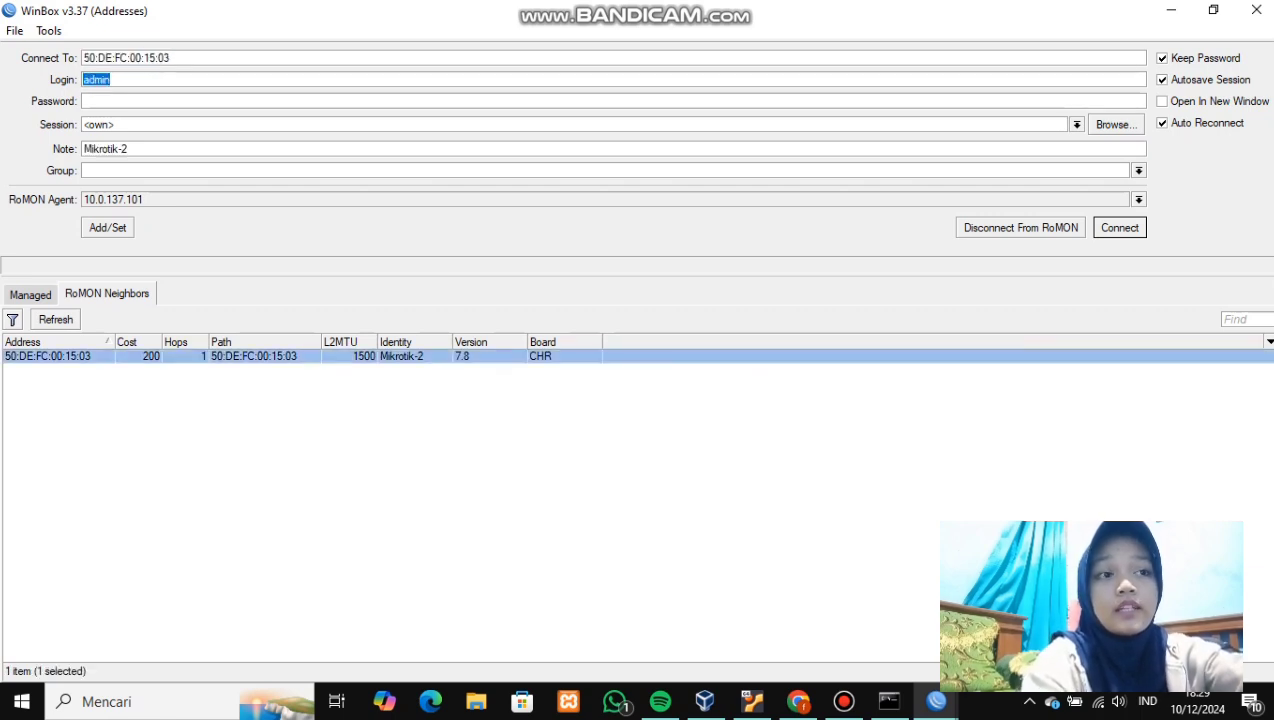
{"action": "left_click", "coordinate": [1119, 228]}
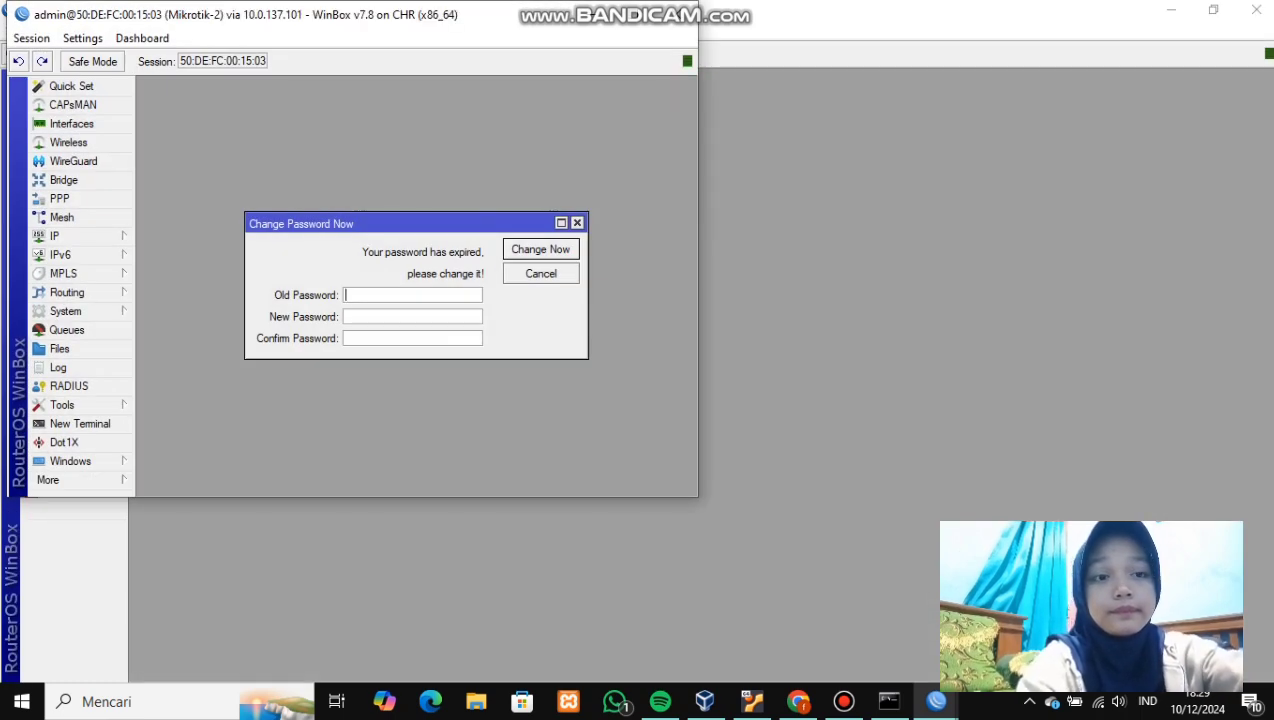
{"action": "left_click_drag", "start_coordinate": [461, 28], "coordinate": [665, 93]}
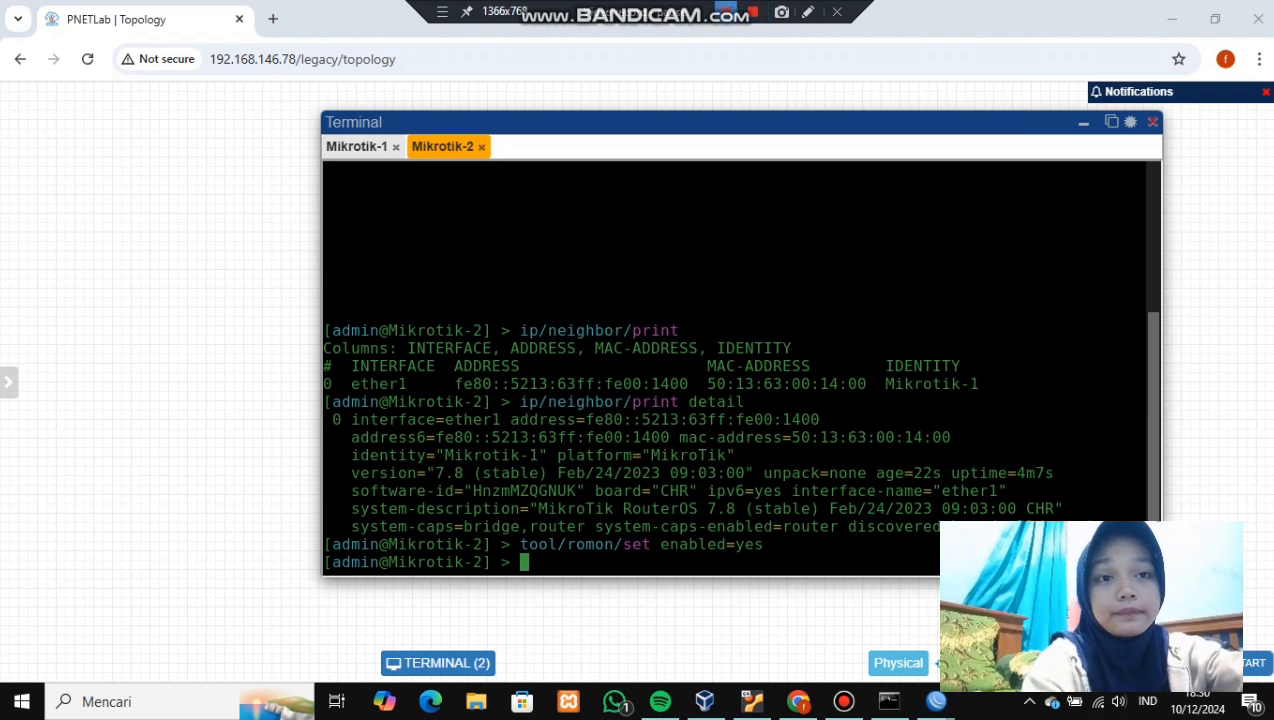
- Minimize the terminal to reveal the topology with both routers, PC-1 and PC-2
{"action": "left_click", "coordinate": [1083, 122]}
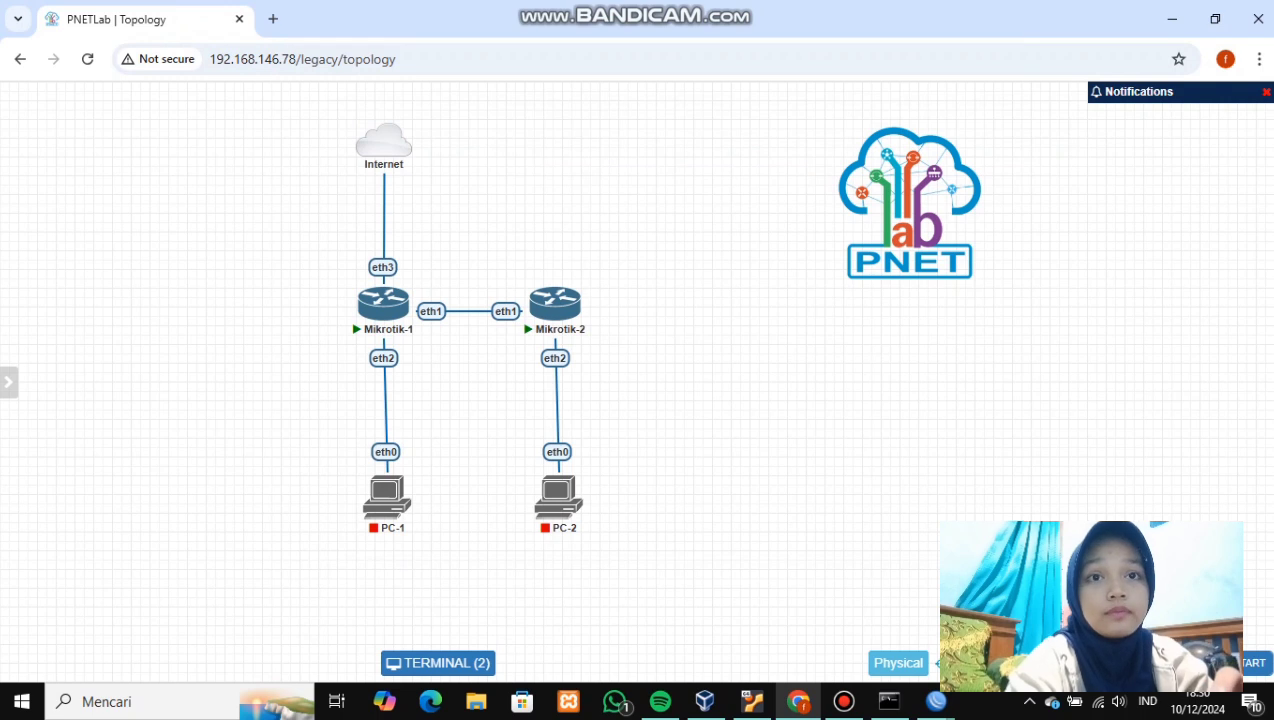
- Label the topology with 10.10.10.1/24, 10.10.10.2/24 and the 192.168.1.x and 192.168.2.x LANs
{"action": "mouse_move", "coordinate": [700, 6]}
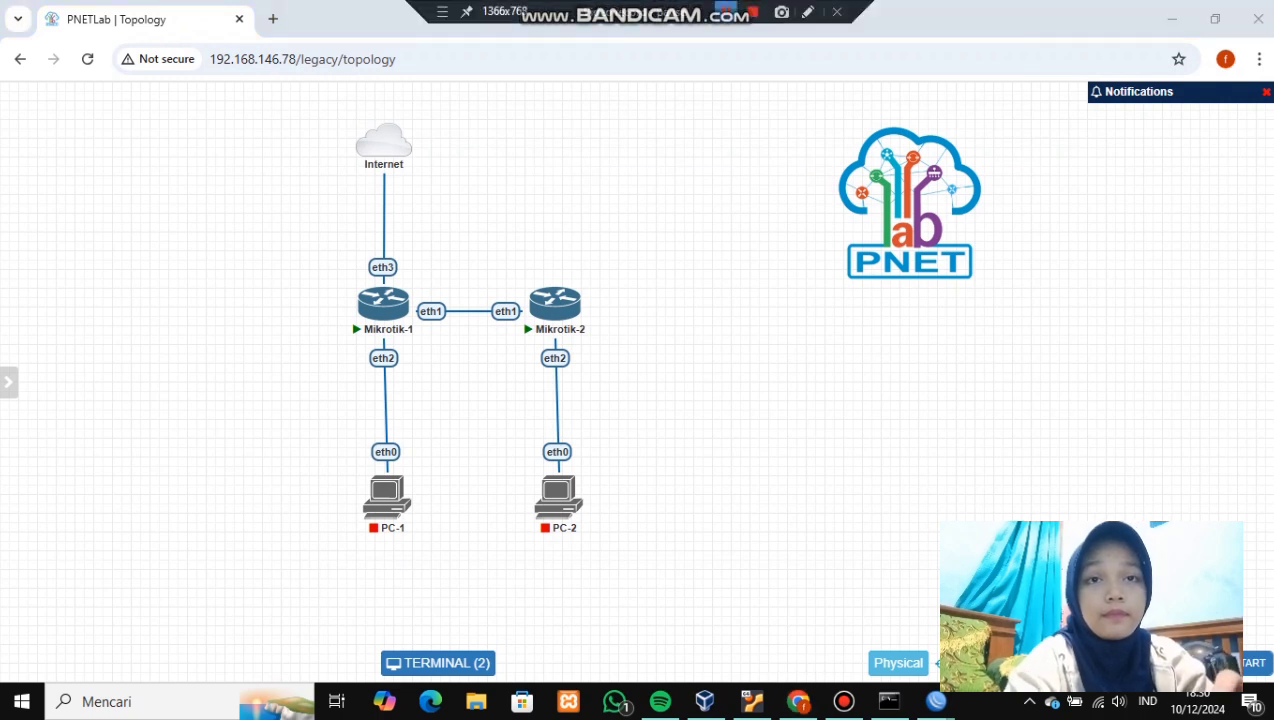
{"action": "left_click", "coordinate": [752, 12]}
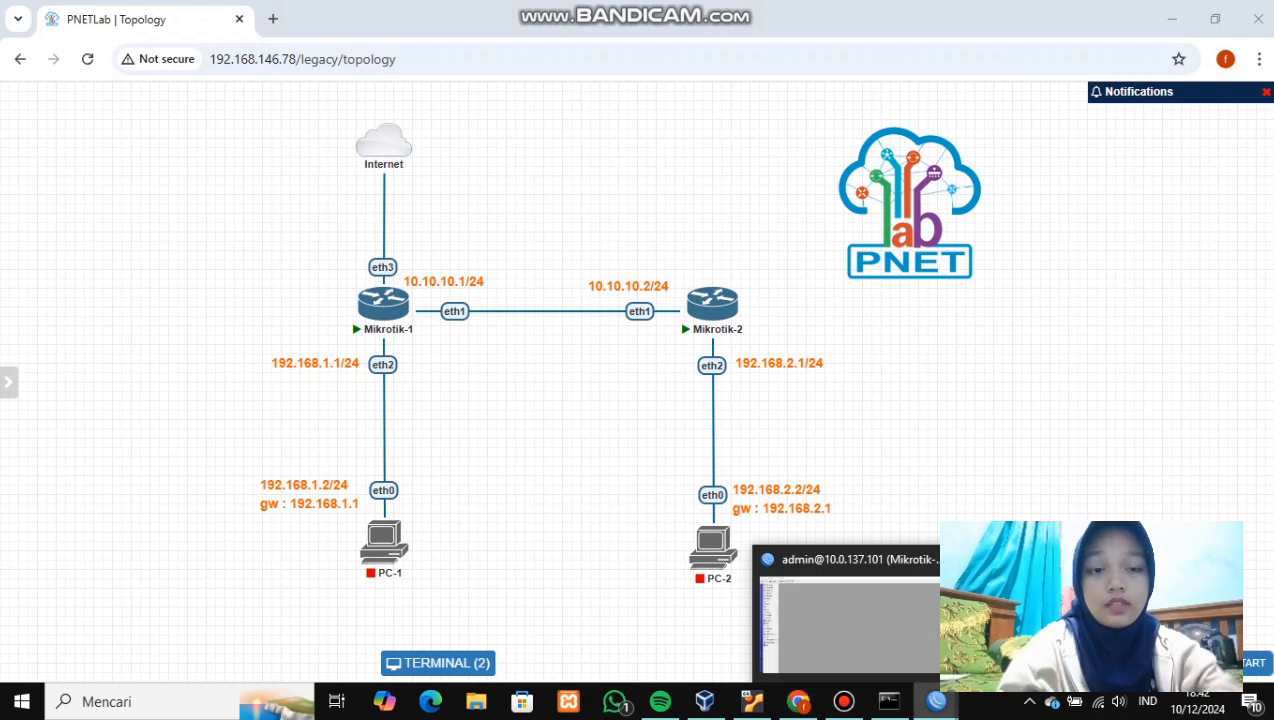
- Restore the Mikrotik-1 WinBox window beside the topology and open its IP address list
{"action": "left_click", "coordinate": [936, 701]}
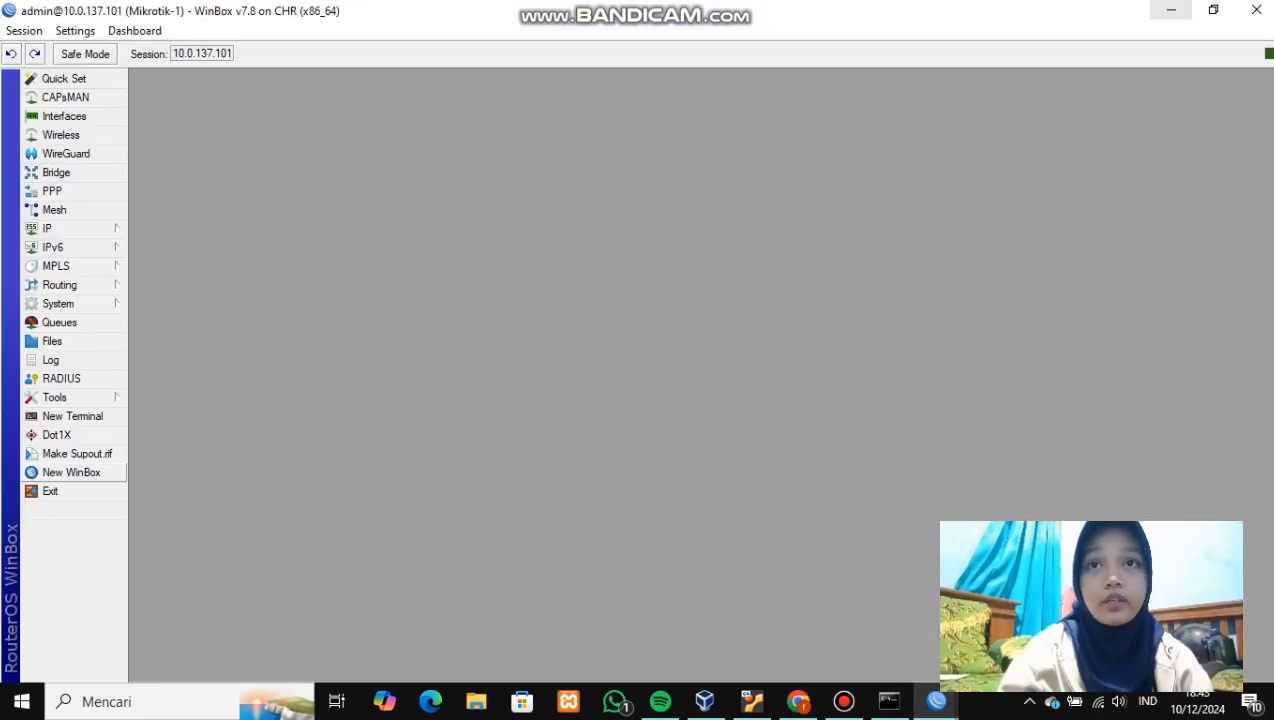
{"action": "left_click", "coordinate": [1207, 10]}
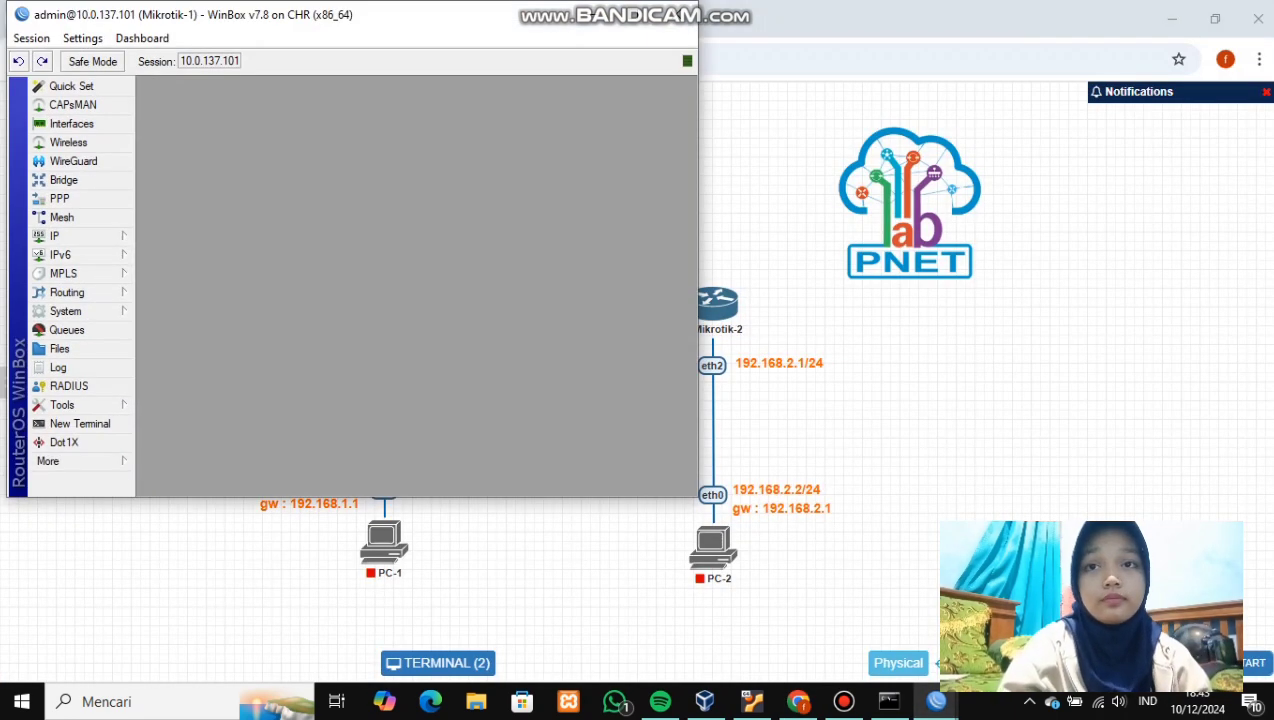
{"action": "left_click_drag", "start_coordinate": [417, 21], "coordinate": [821, 125]}
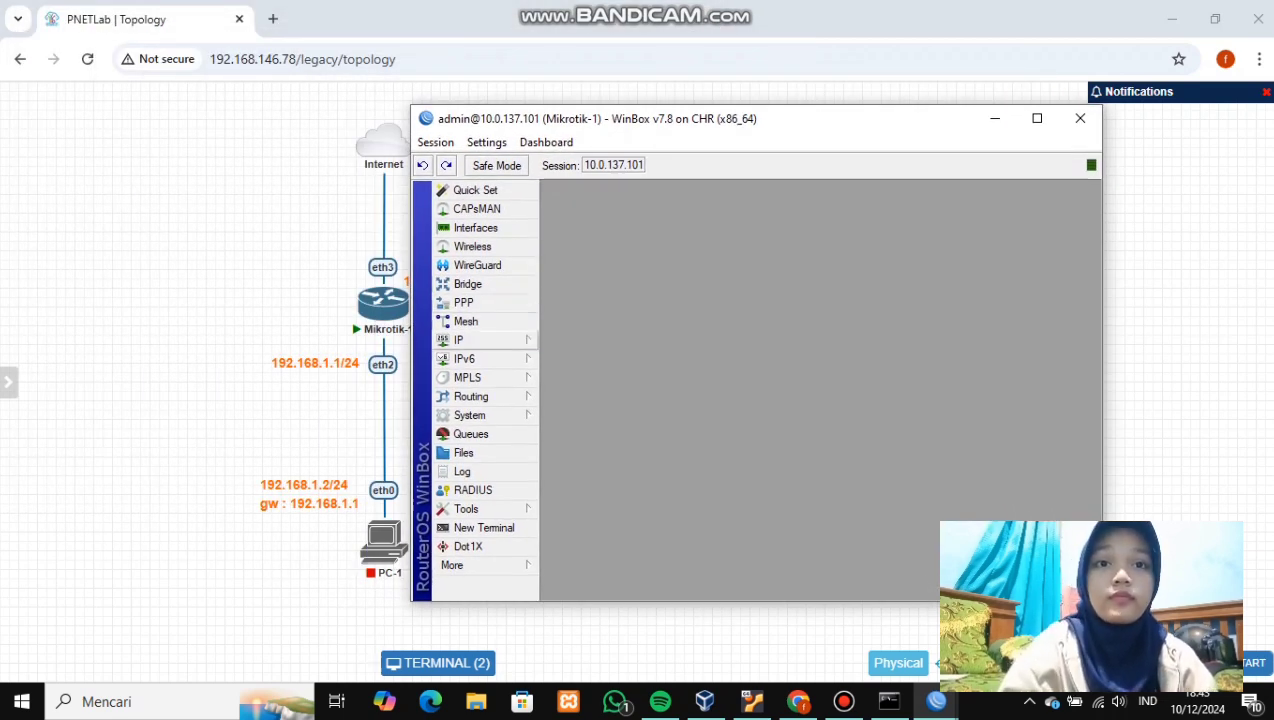
{"action": "left_click", "coordinate": [470, 340]}
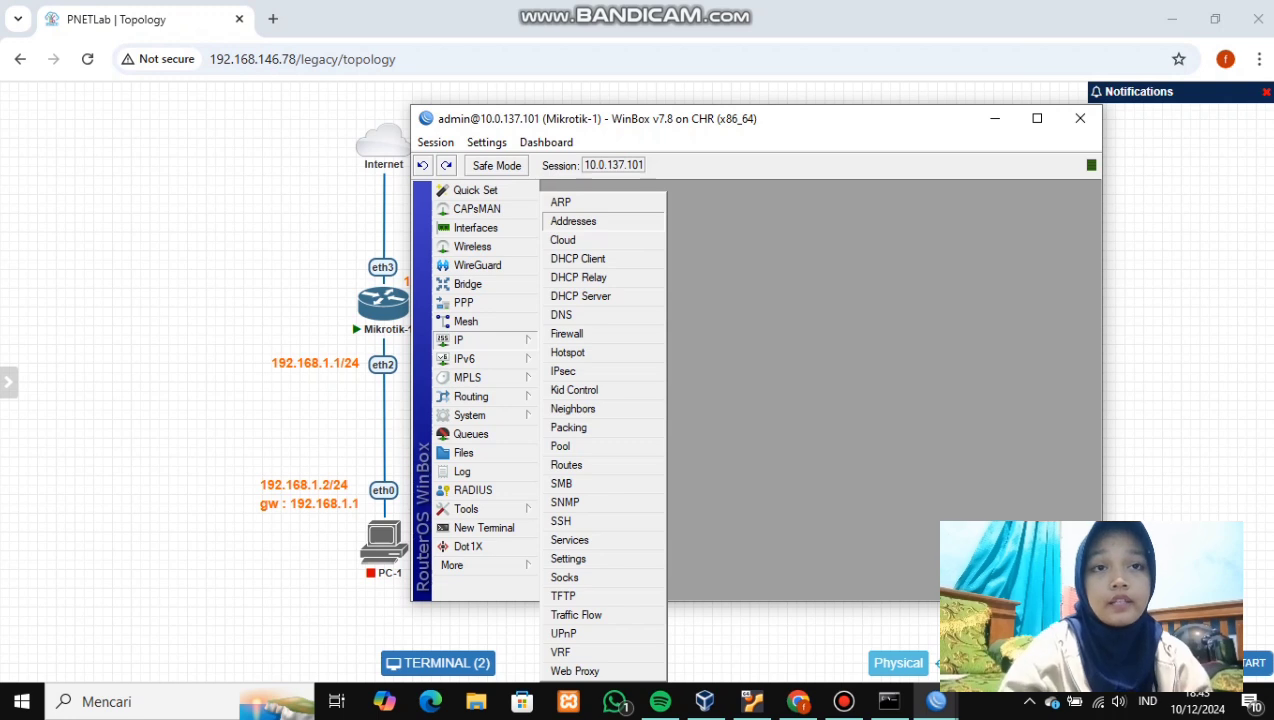
{"action": "left_click", "coordinate": [573, 221]}
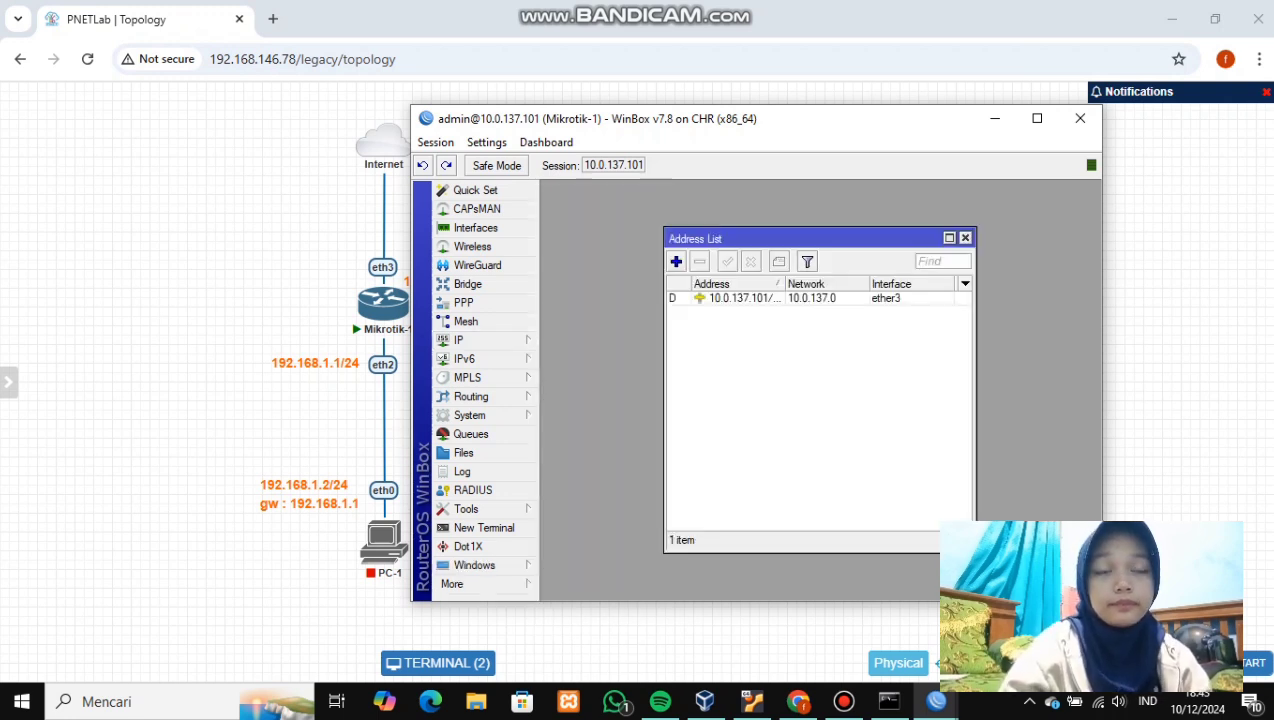
- Add address 10.10.10.1/24 on ether1 to Mikrotik-1
{"action": "left_click", "coordinate": [676, 261]}
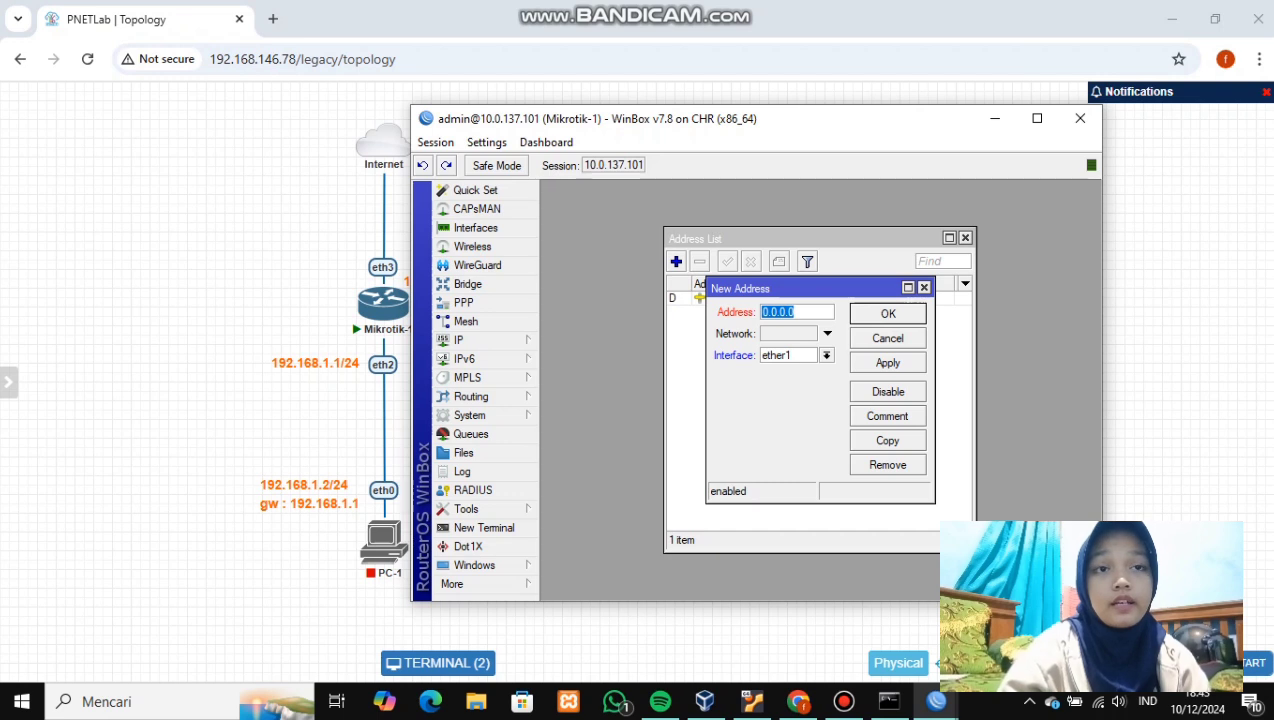
{"action": "left_click", "coordinate": [826, 355]}
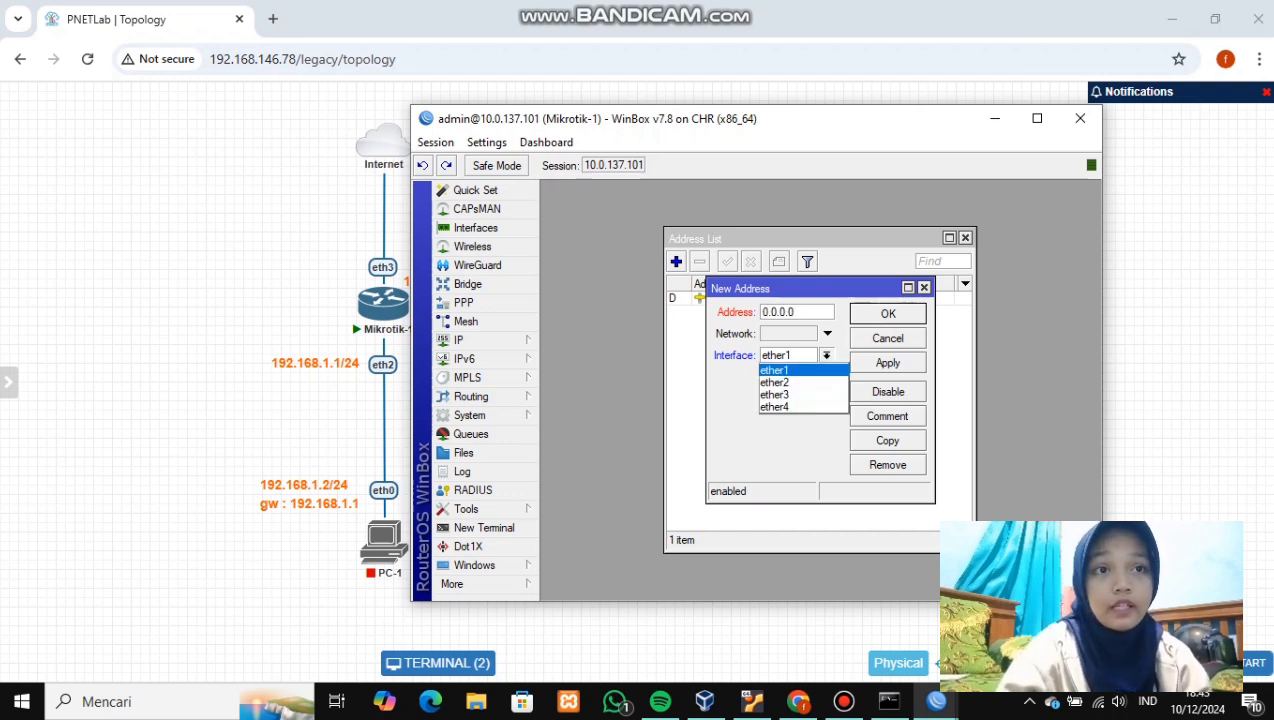
{"action": "key", "text": "Return"}
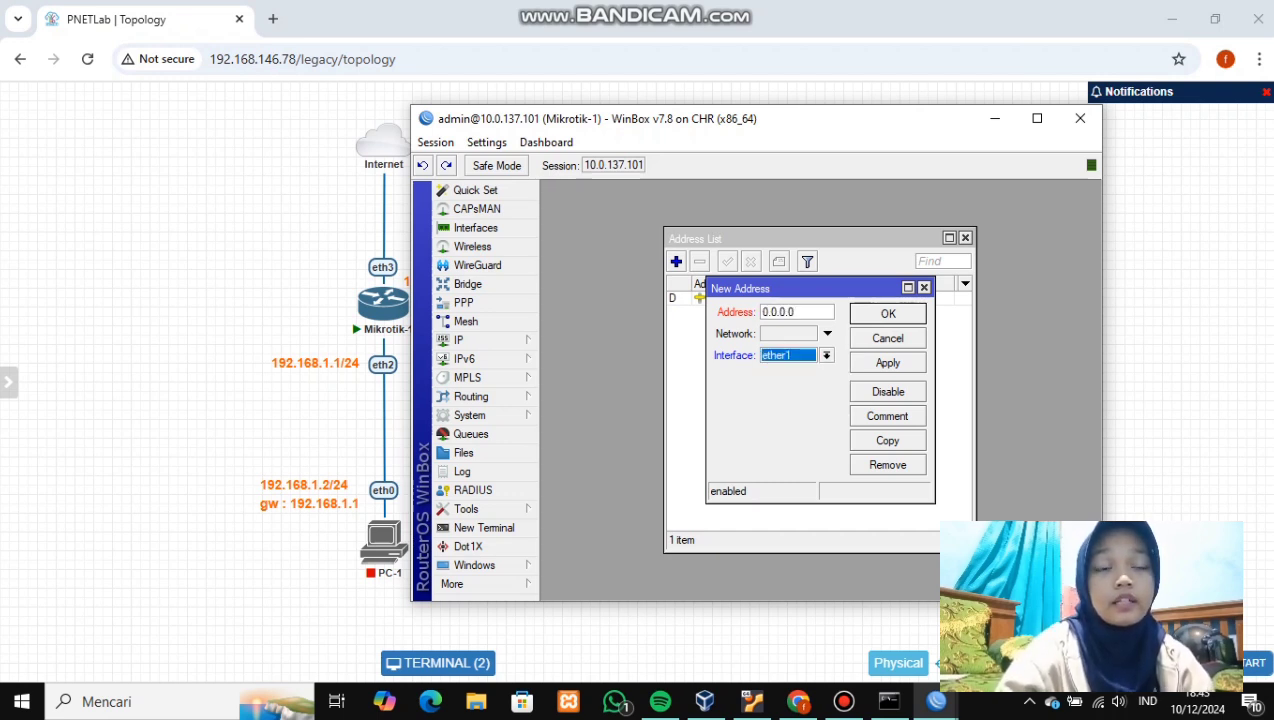
{"action": "left_click", "coordinate": [793, 312]}
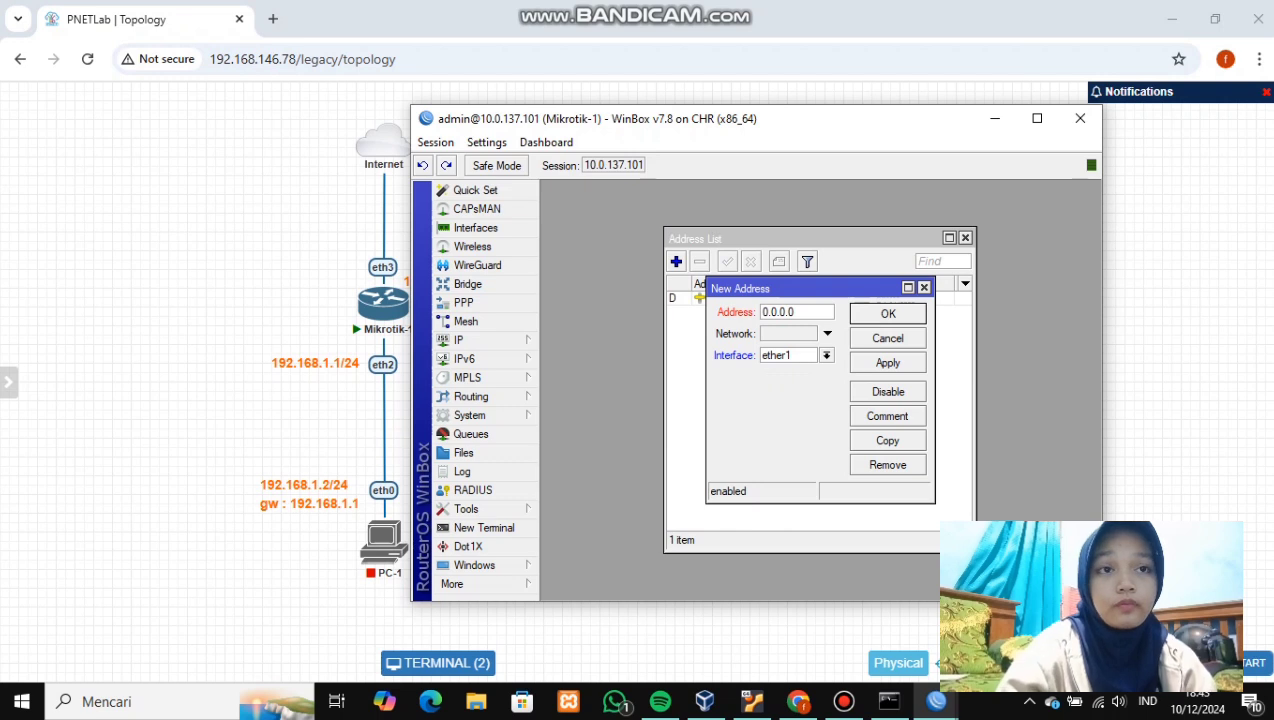
{"action": "key", "text": "BackSpace"}
{"action": "key", "text": "BackSpace"}
{"action": "key", "text": "BackSpace"}
{"action": "key", "text": "BackSpace"}
{"action": "key", "text": "BackSpace"}
{"action": "key", "text": "BackSpace"}
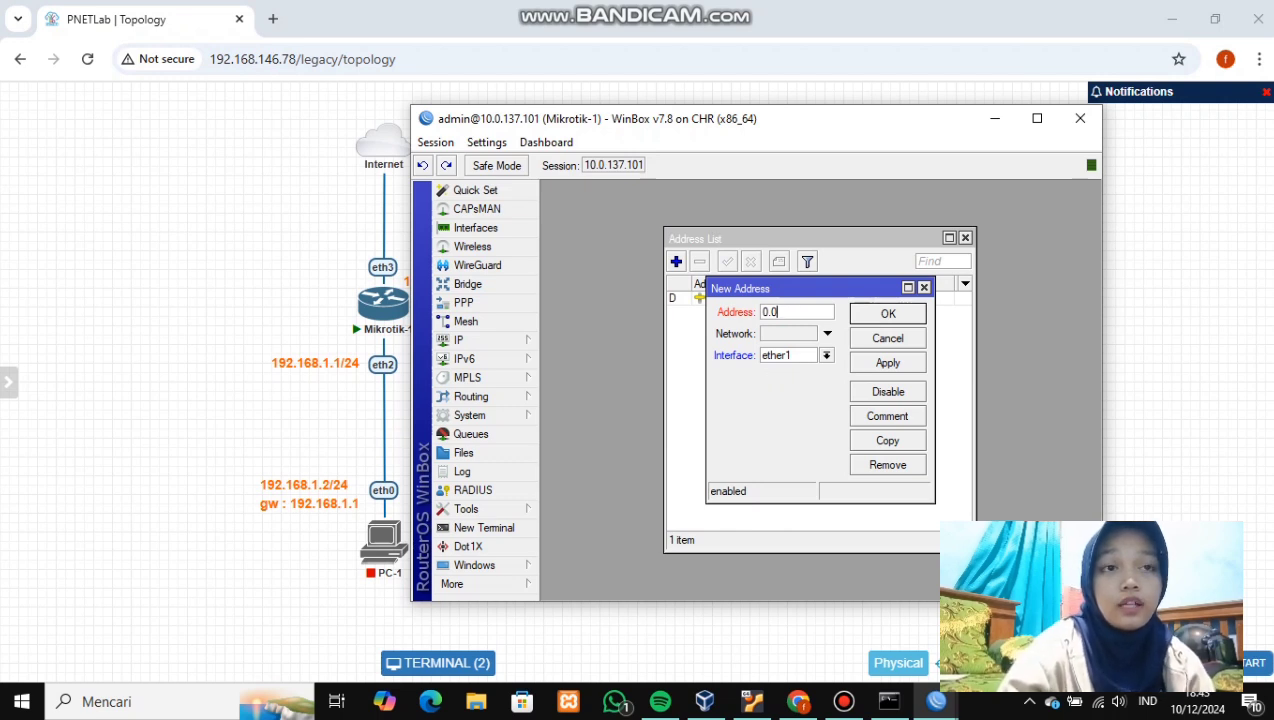
{"action": "key", "text": "BackSpace"}
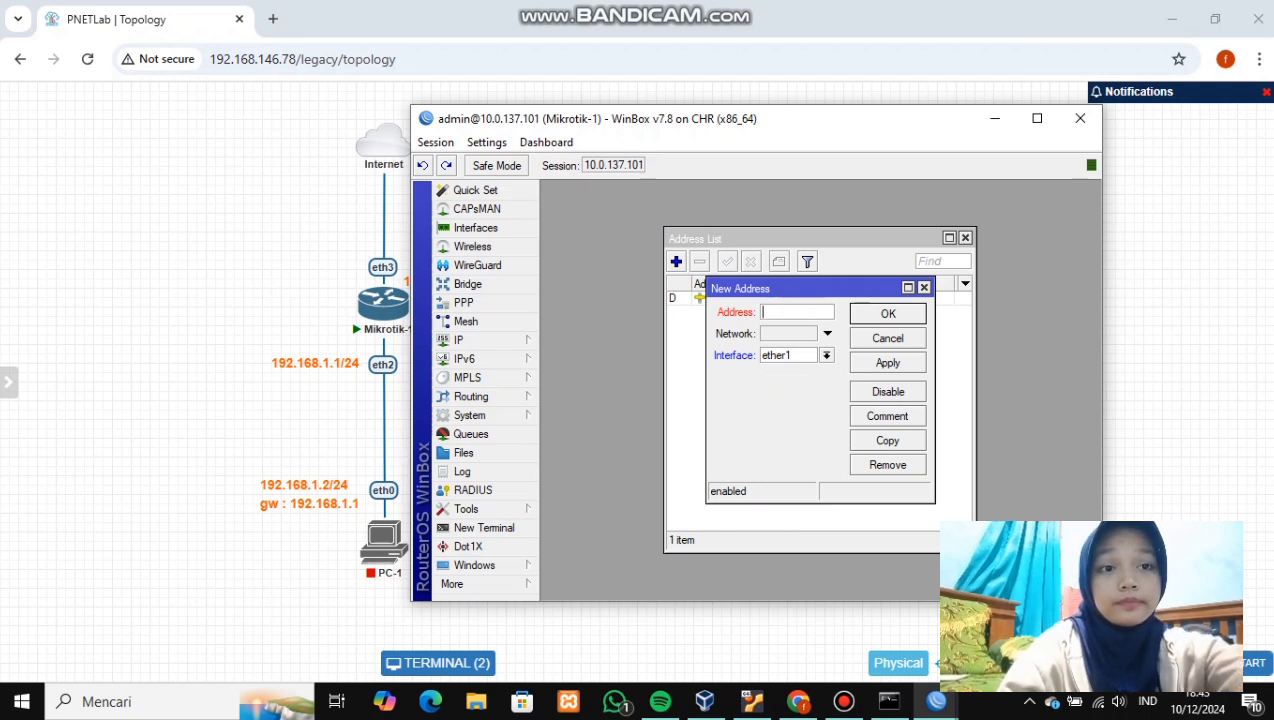
{"action": "left_click_drag", "start_coordinate": [831, 126], "coordinate": [914, 132]}
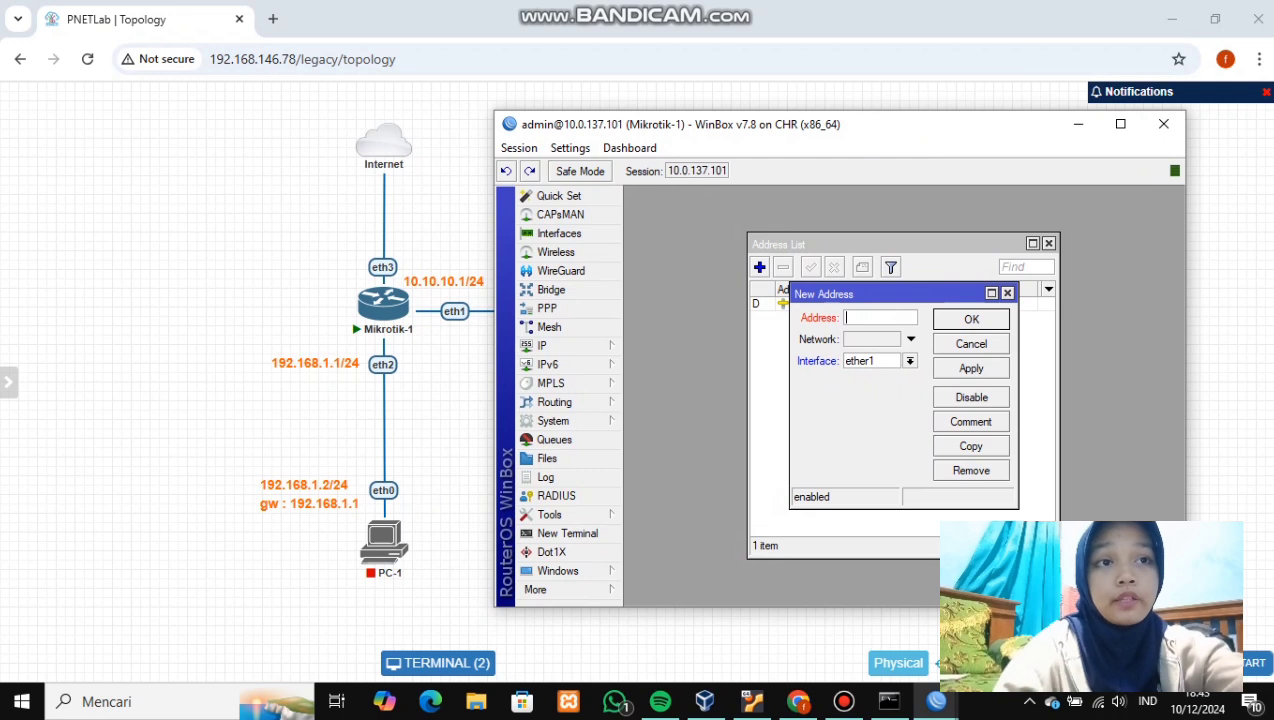
{"action": "type", "text": "10.10.10."}
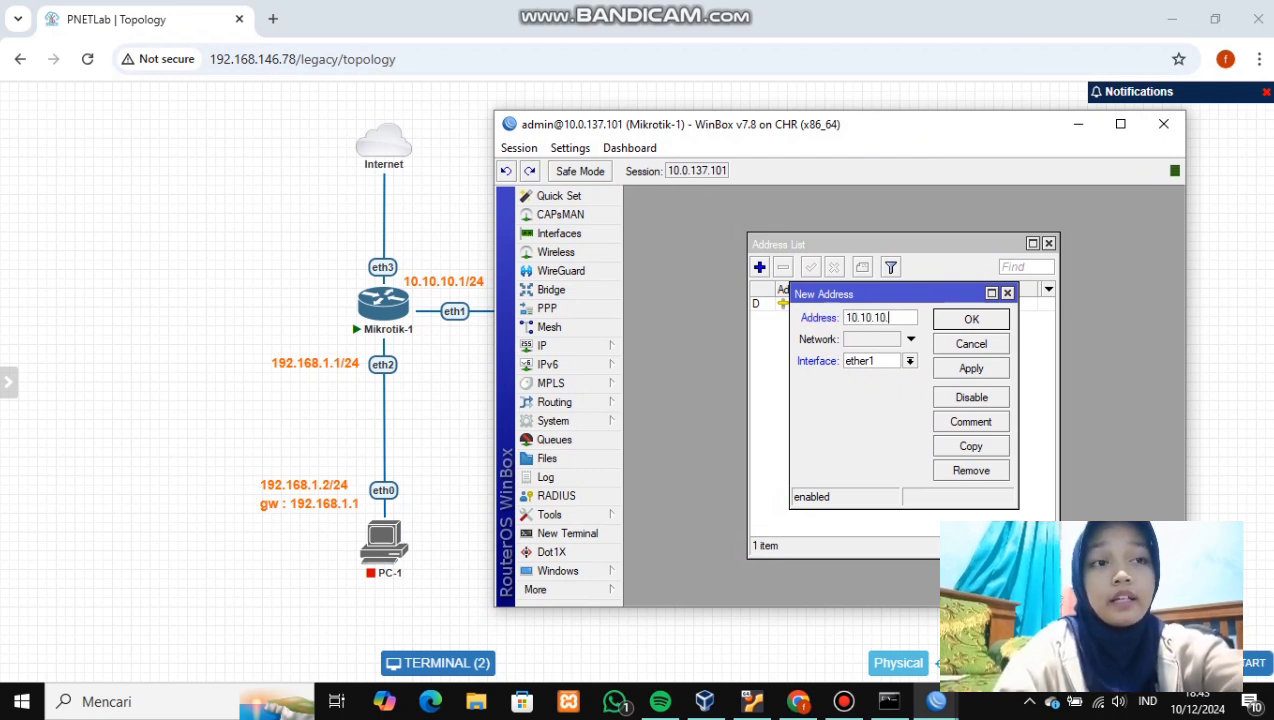
{"action": "type", "text": "1"}
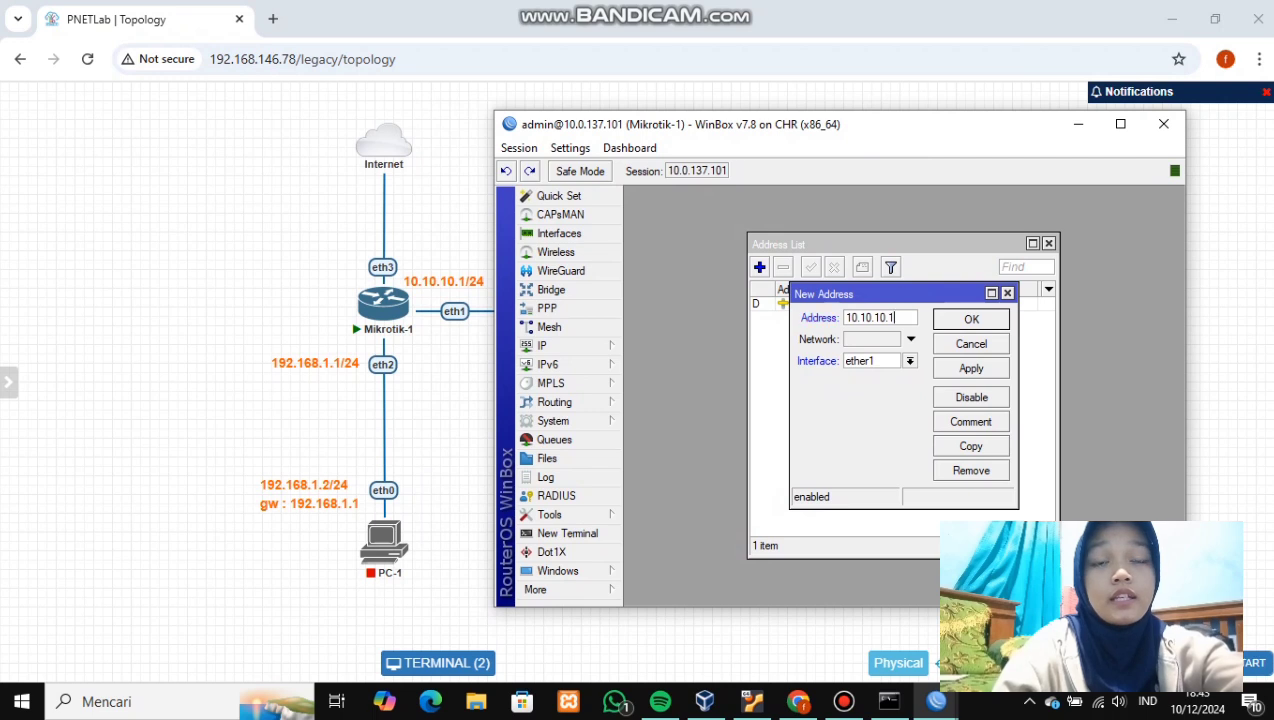
{"action": "type", "text": "/24"}
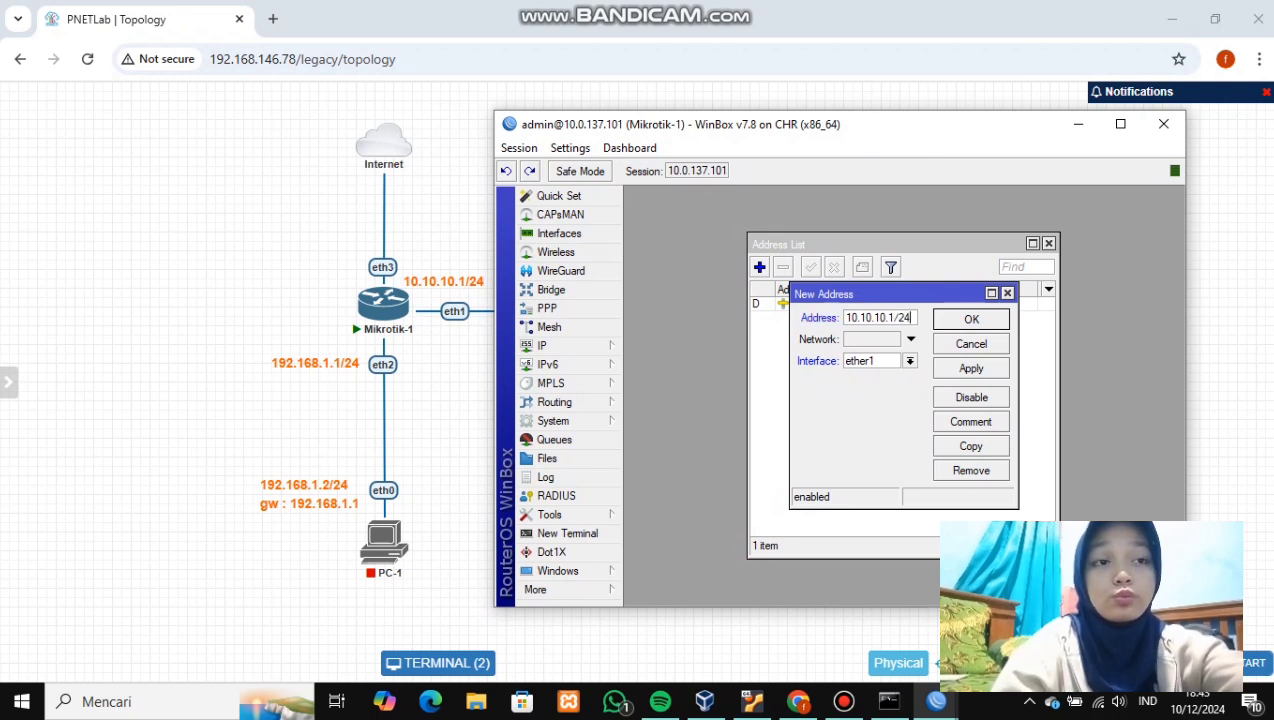
{"action": "left_click", "coordinate": [971, 368]}
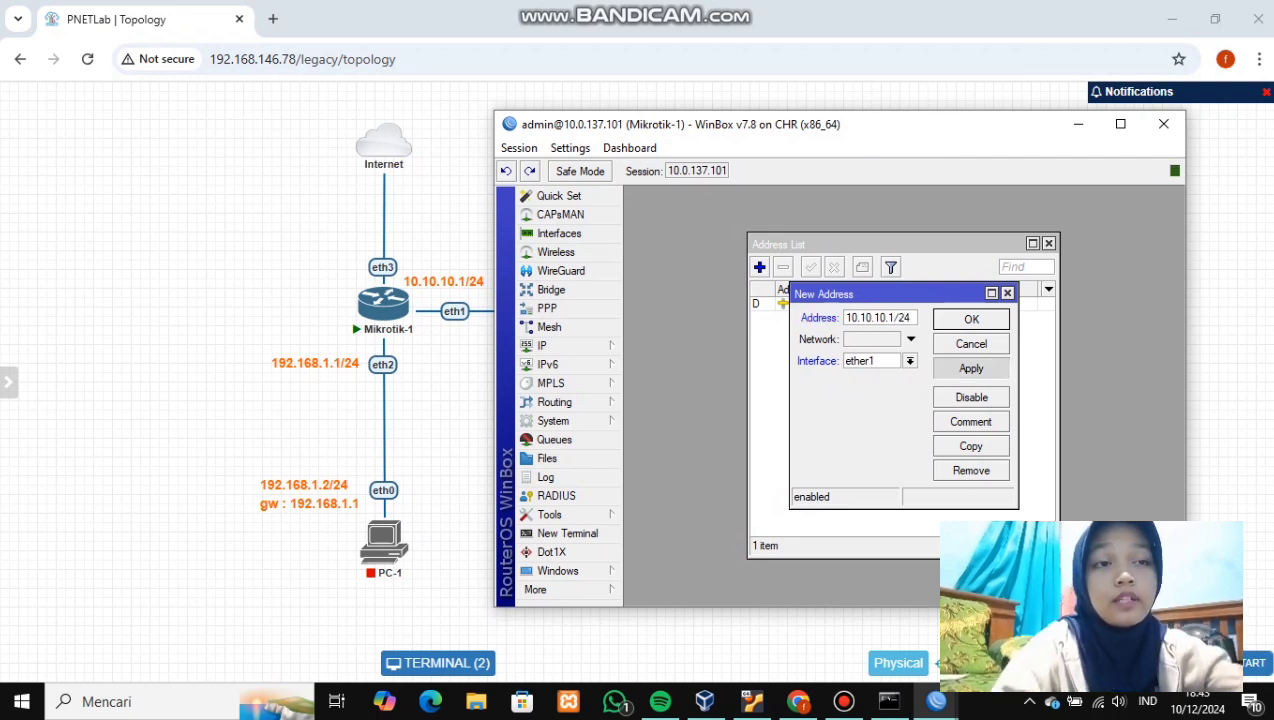
{"action": "left_click", "coordinate": [1019, 319]}
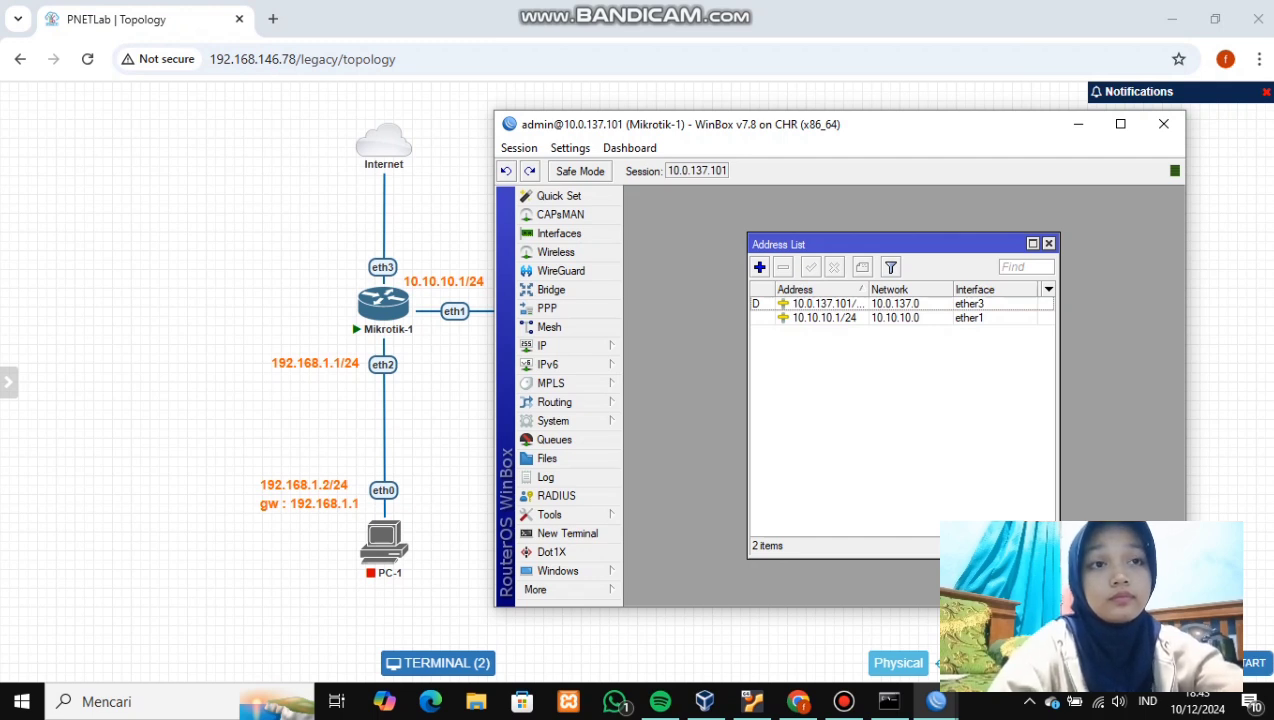
- Add address 192.168.1.1/24 on ether2 to Mikrotik-1
{"action": "left_click", "coordinate": [760, 267]}
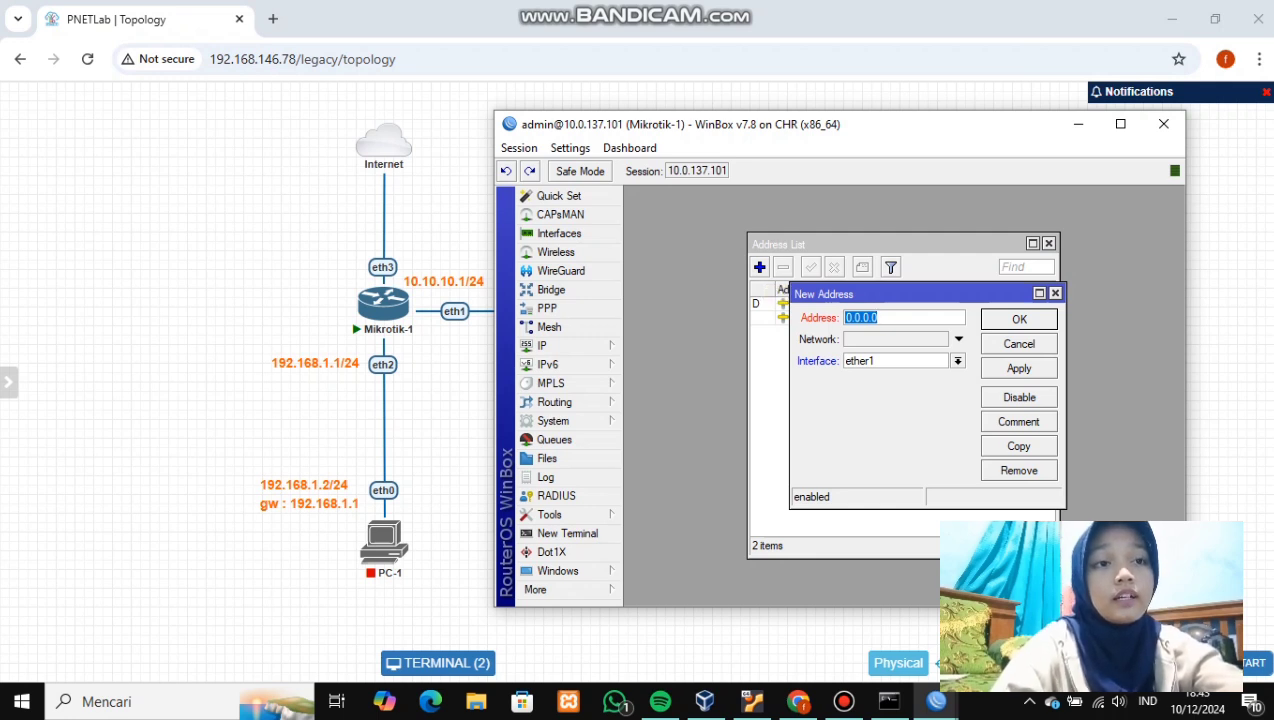
{"action": "left_click", "coordinate": [957, 361]}
{"action": "left_click", "coordinate": [858, 388]}
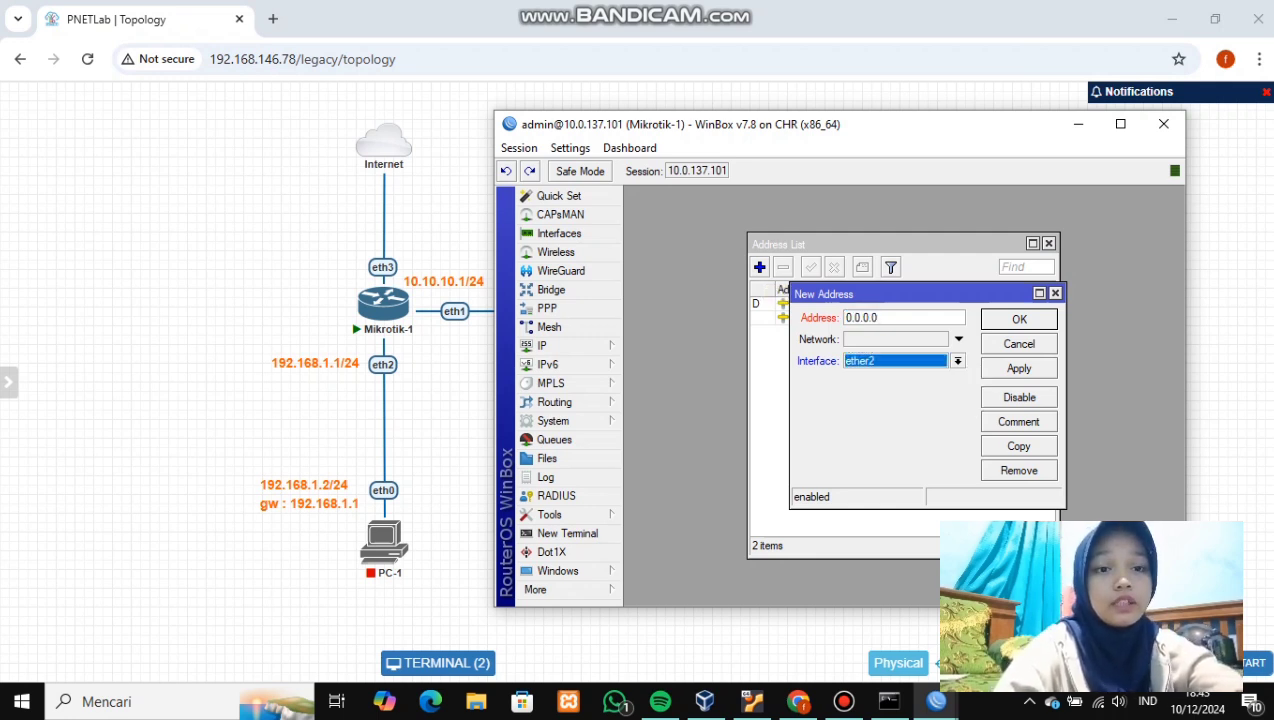
{"action": "left_click", "coordinate": [876, 317]}
{"action": "key", "text": "BackSpace"}
{"action": "key", "text": "BackSpace"}
{"action": "key", "text": "BackSpace"}
{"action": "key", "text": "BackSpace"}
{"action": "key", "text": "BackSpace"}
{"action": "key", "text": "BackSpace"}
{"action": "key", "text": "BackSpace"}
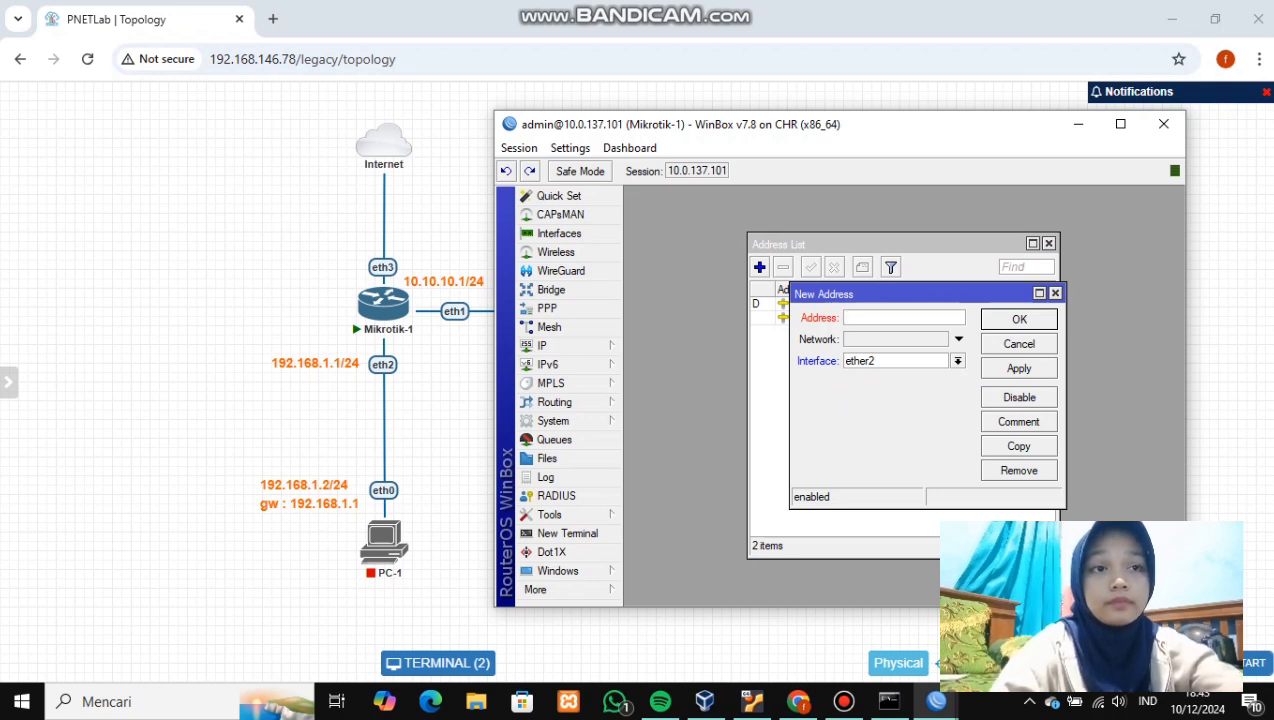
{"action": "type", "text": "192"}
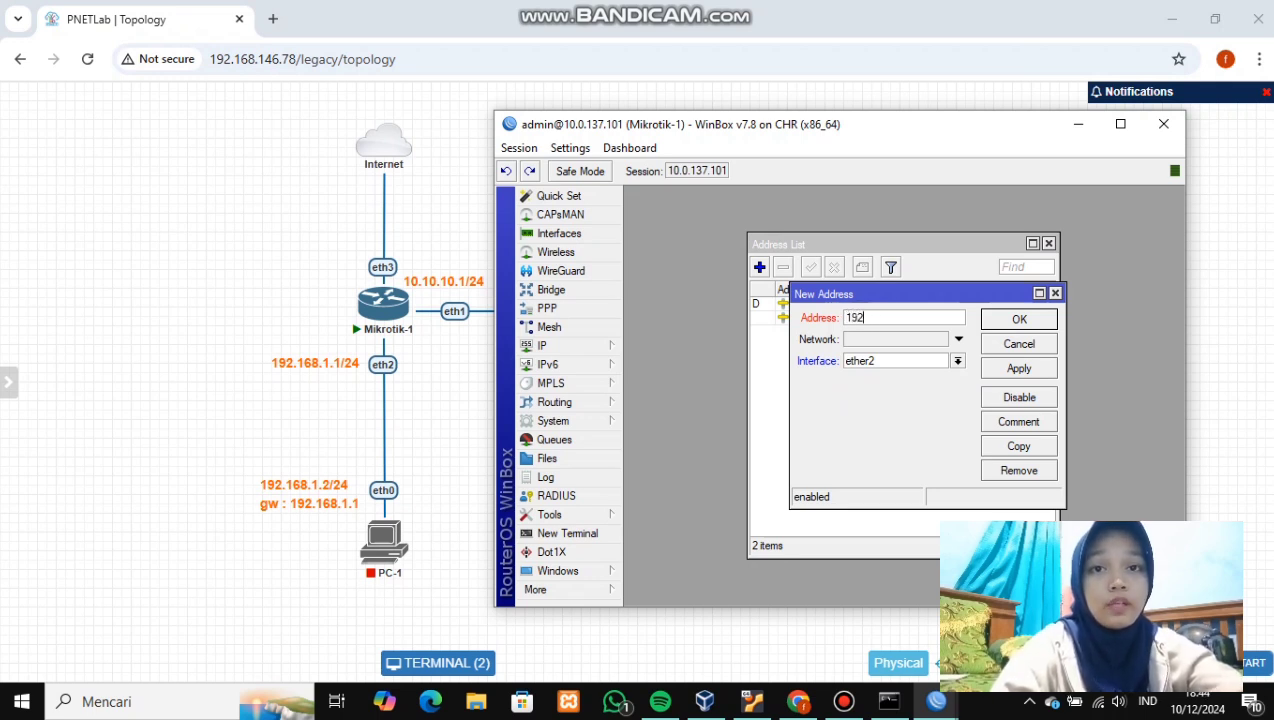
{"action": "type", "text": ".168"}
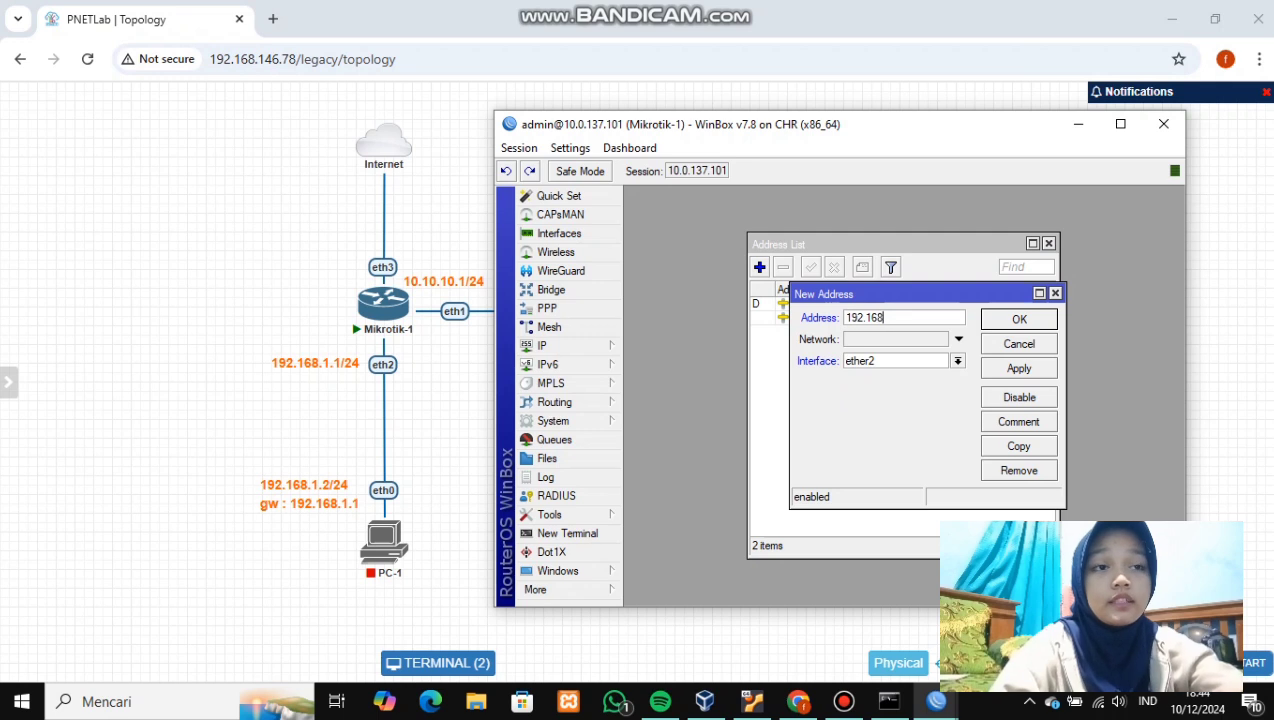
{"action": "type", "text": ".1.1/24"}
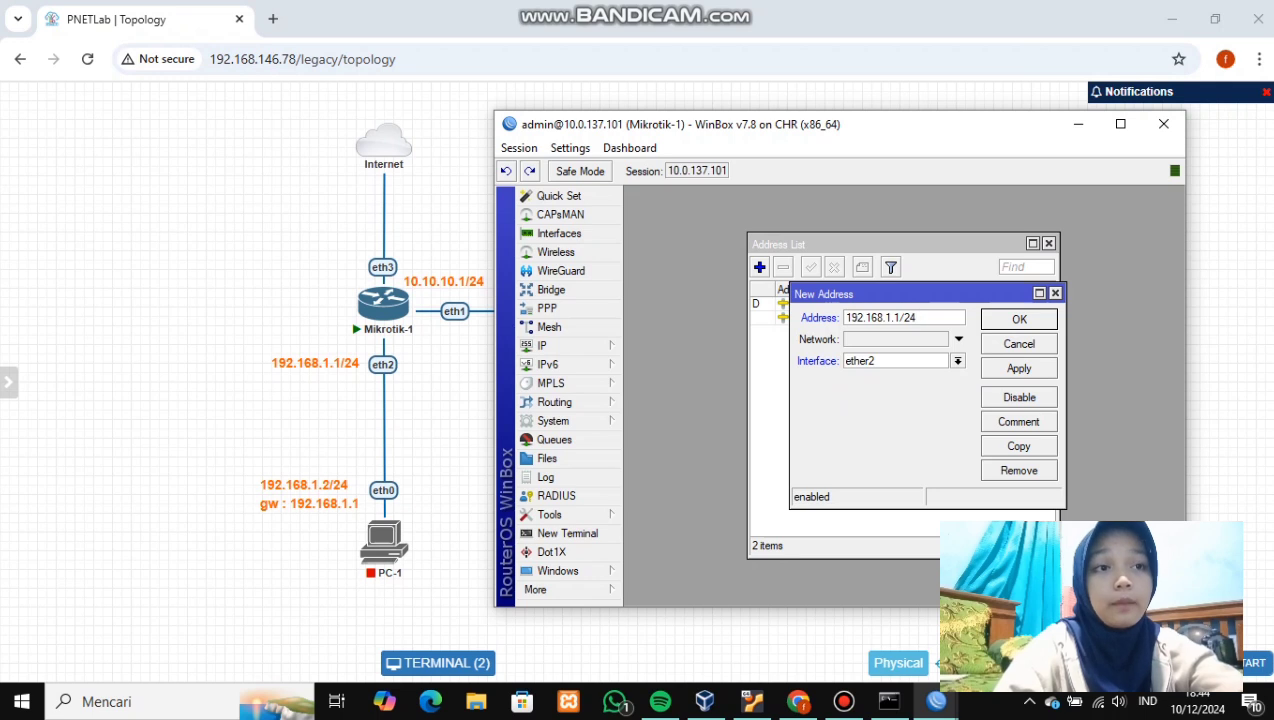
{"action": "left_click", "coordinate": [1019, 368]}
{"action": "left_click", "coordinate": [1019, 319]}
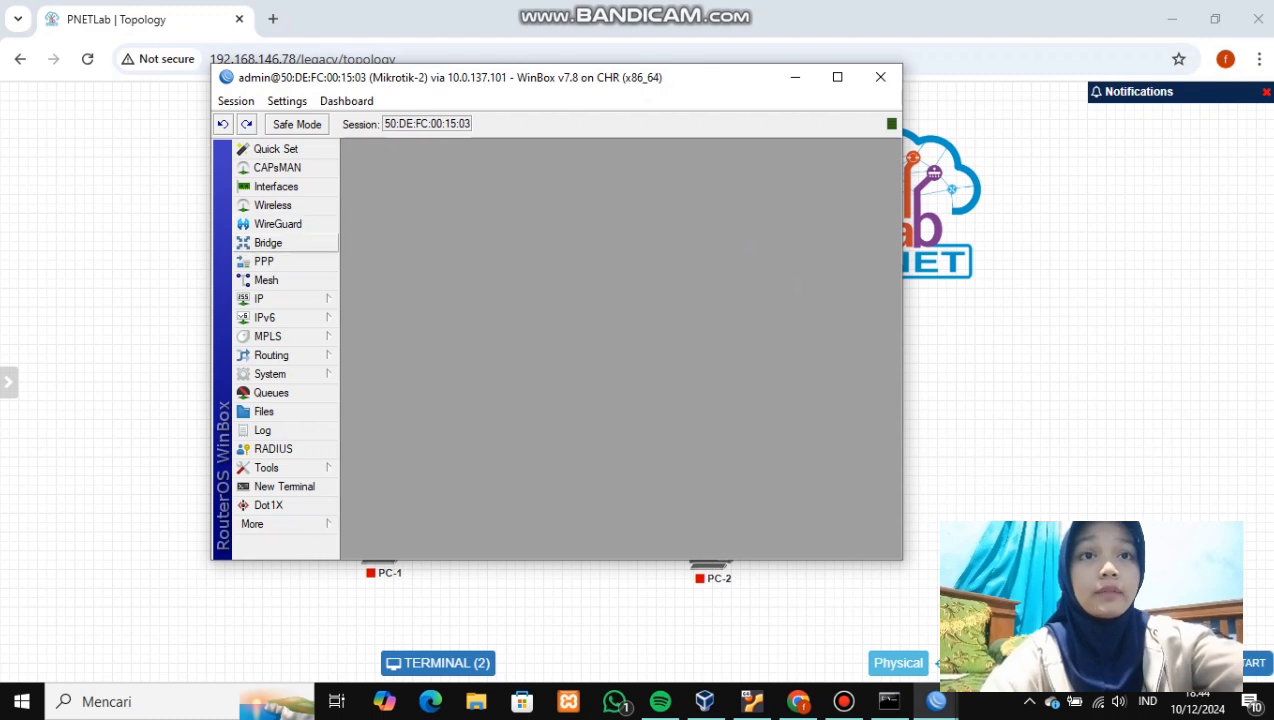
- On Mikrotik-2, add address 10.10.10.2/24 on ether1 through IP > Addresses
{"action": "left_click", "coordinate": [280, 298]}
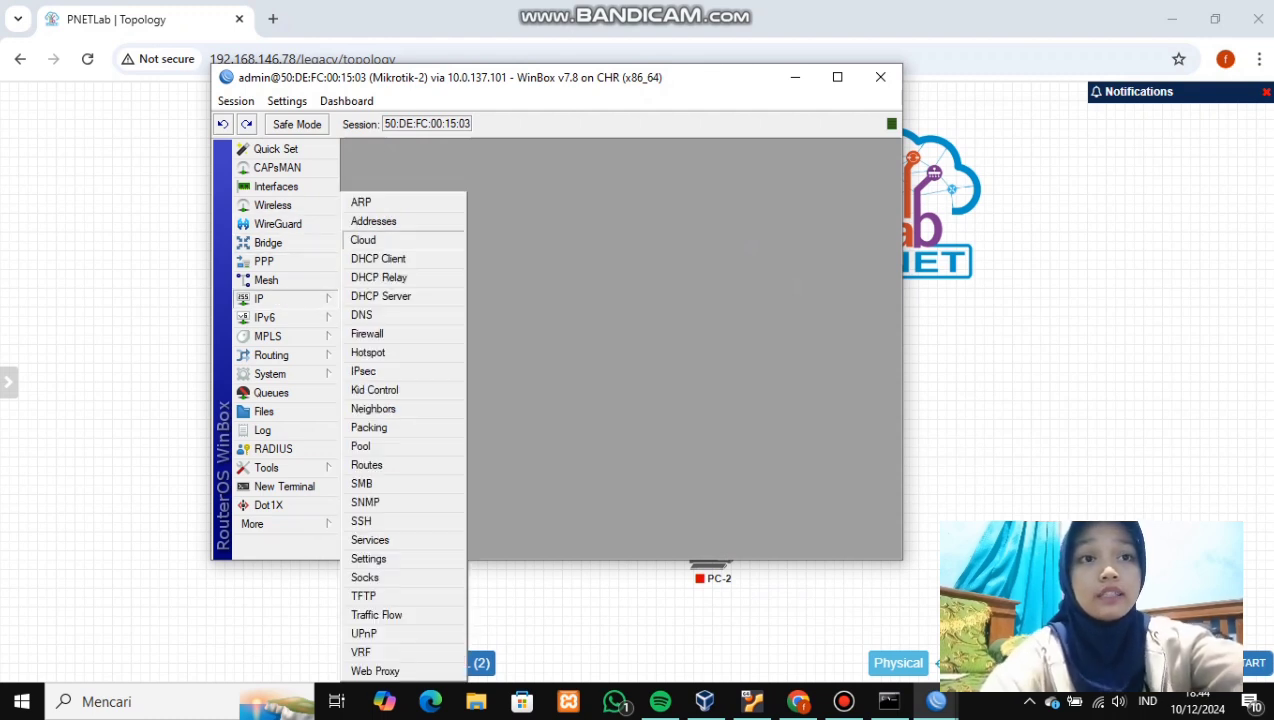
{"action": "left_click", "coordinate": [372, 219]}
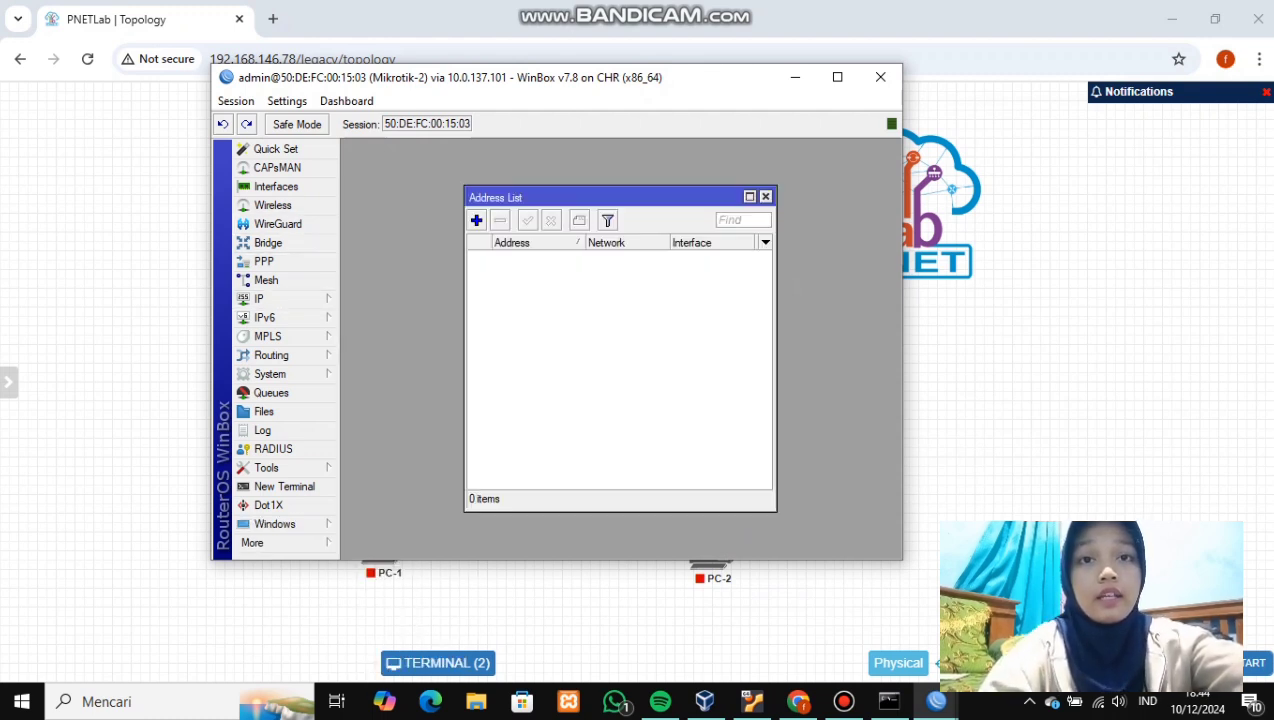
{"action": "left_click", "coordinate": [476, 220]}
{"action": "key", "text": "BackSpace"}
{"action": "type", "text": "10"}
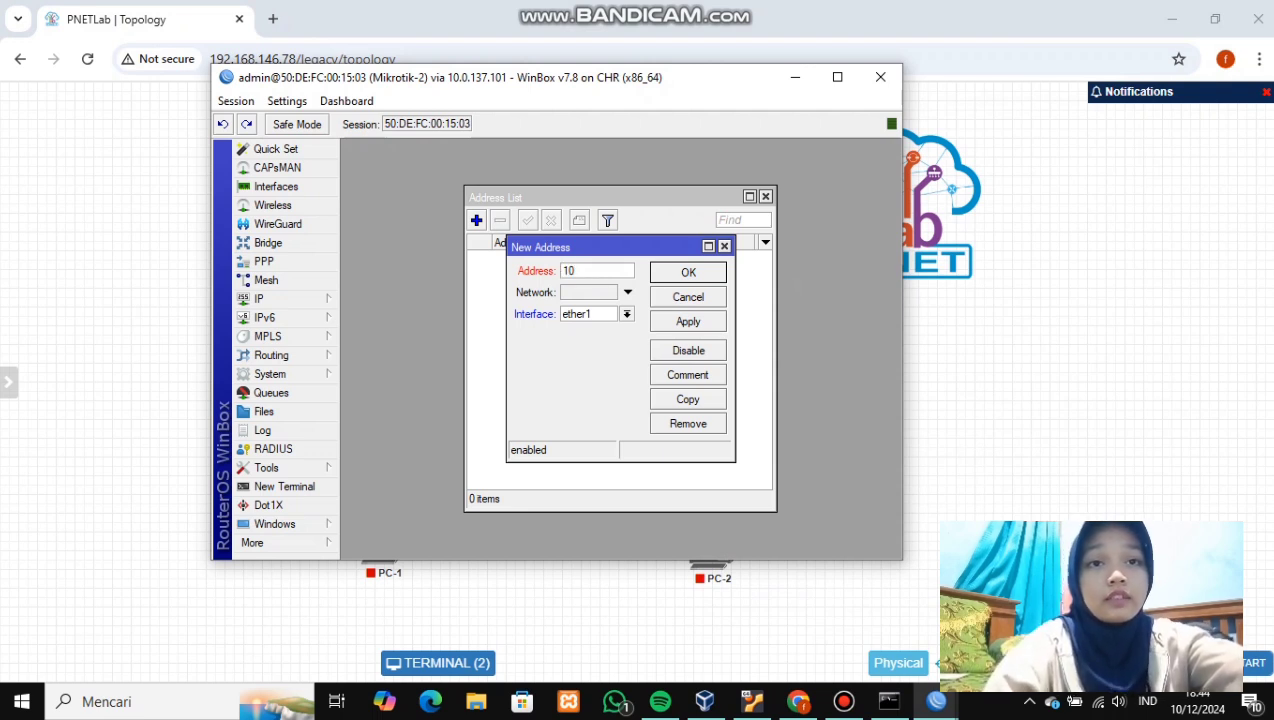
{"action": "type", "text": "0.10.1"}
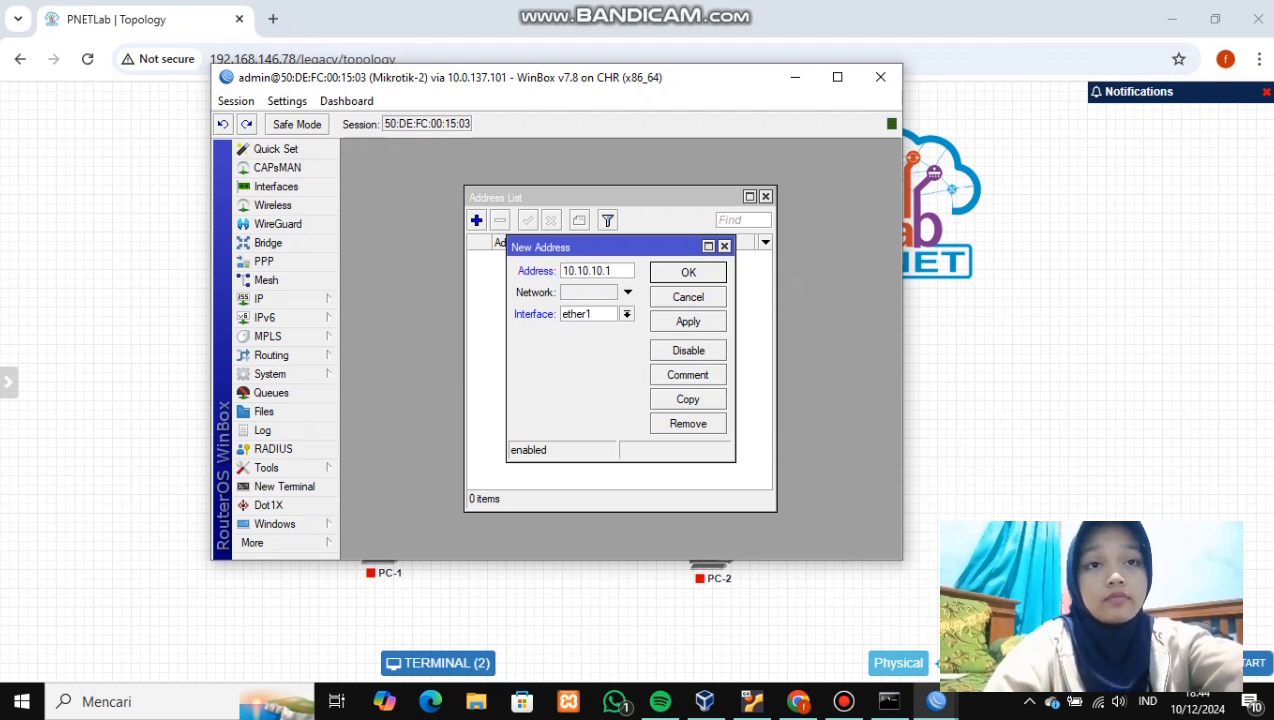
{"action": "key", "text": "BackSpace"}
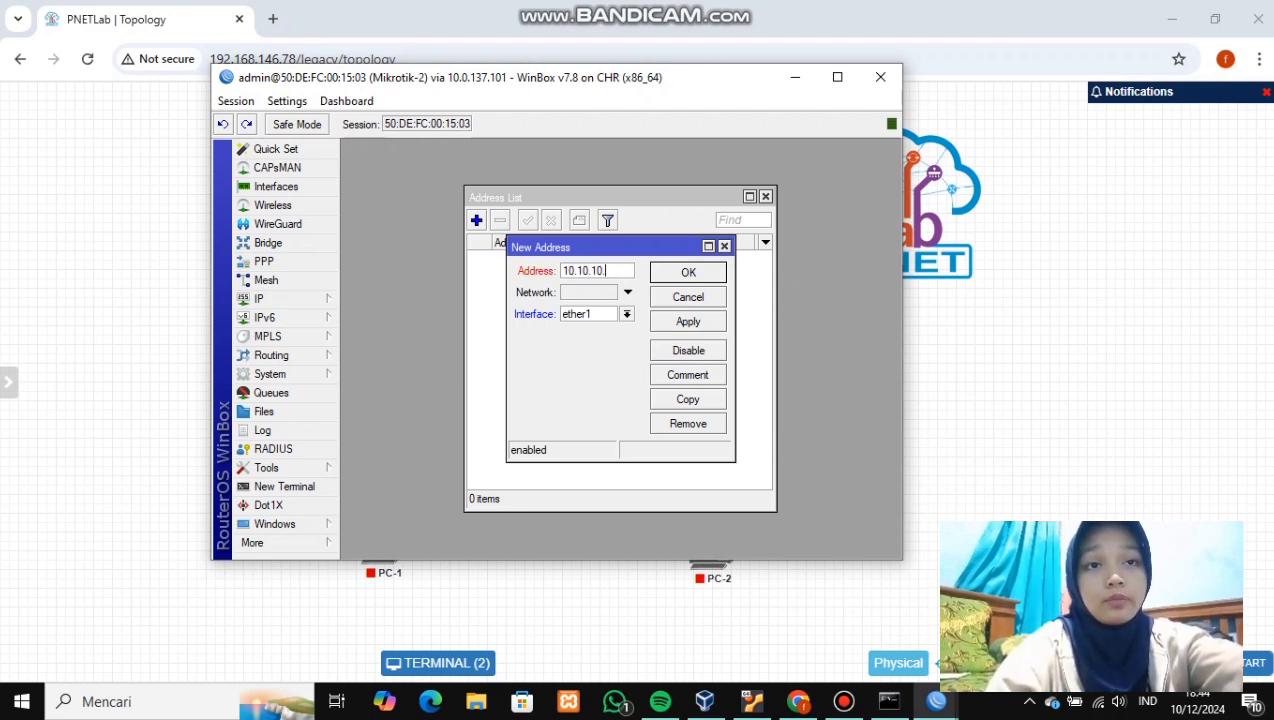
{"action": "left_click_drag", "start_coordinate": [690, 78], "coordinate": [1245, 78]}
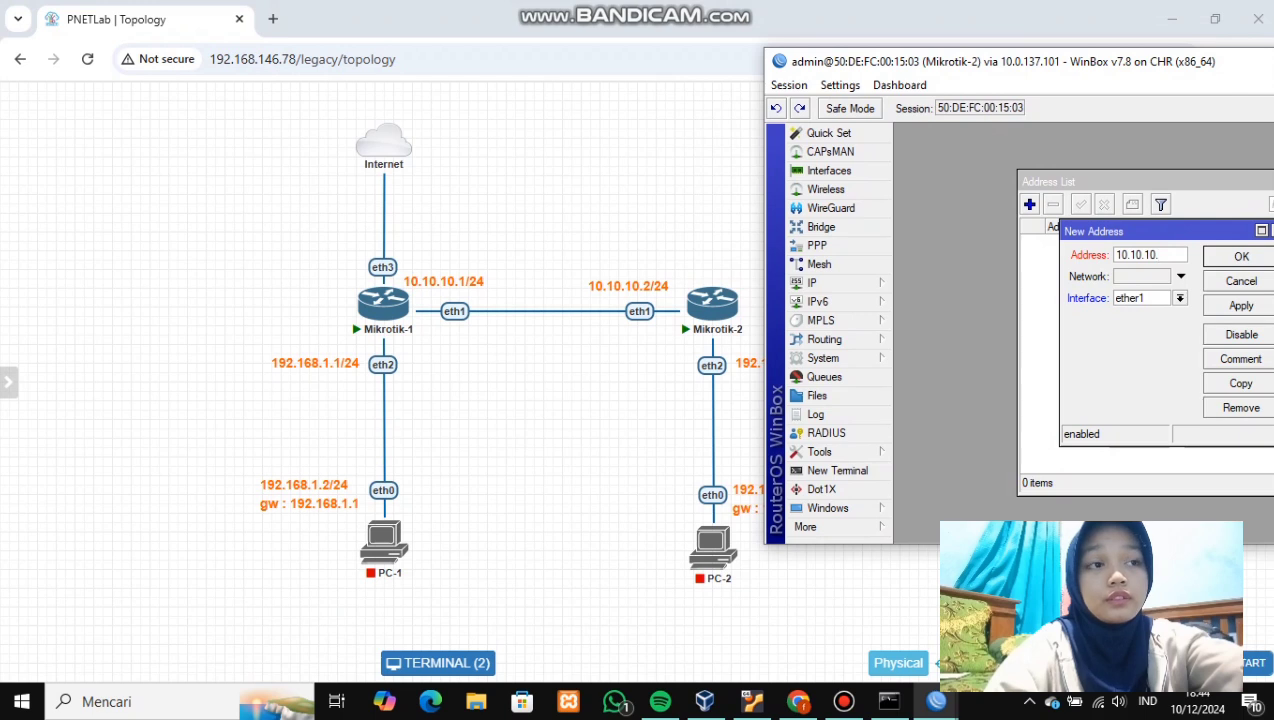
{"action": "type", "text": "2"}
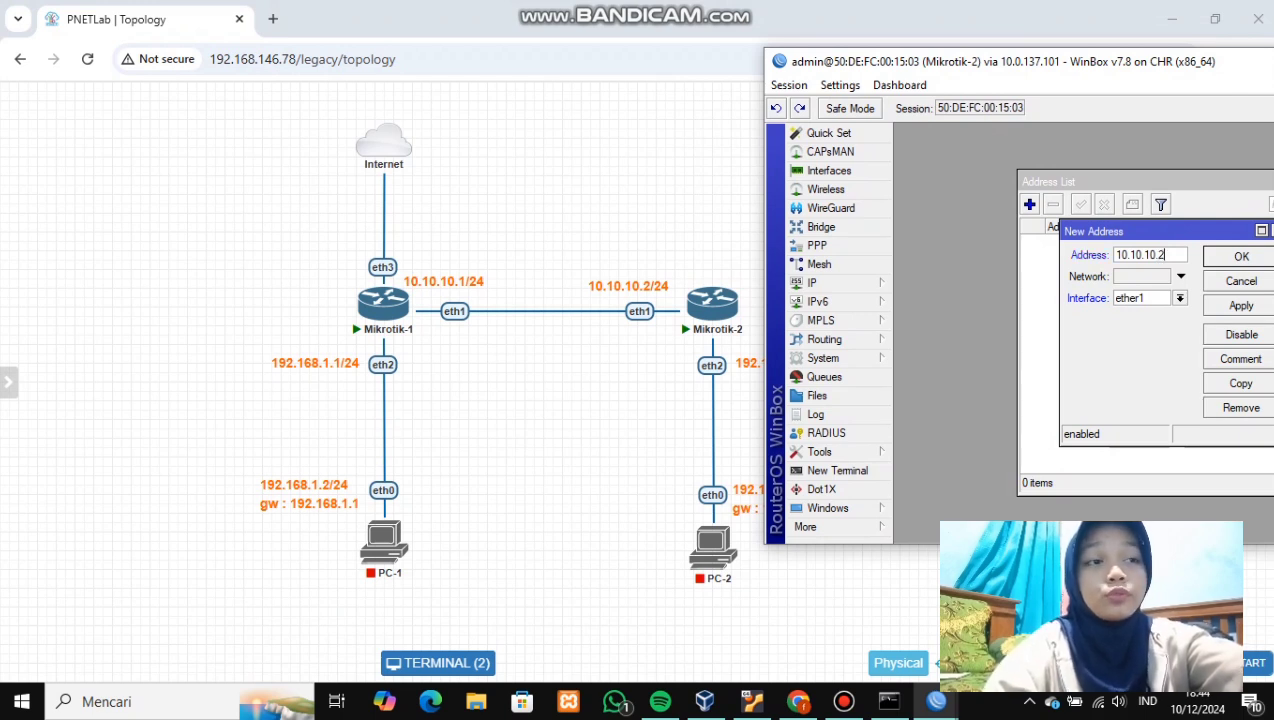
{"action": "type", "text": "/"}
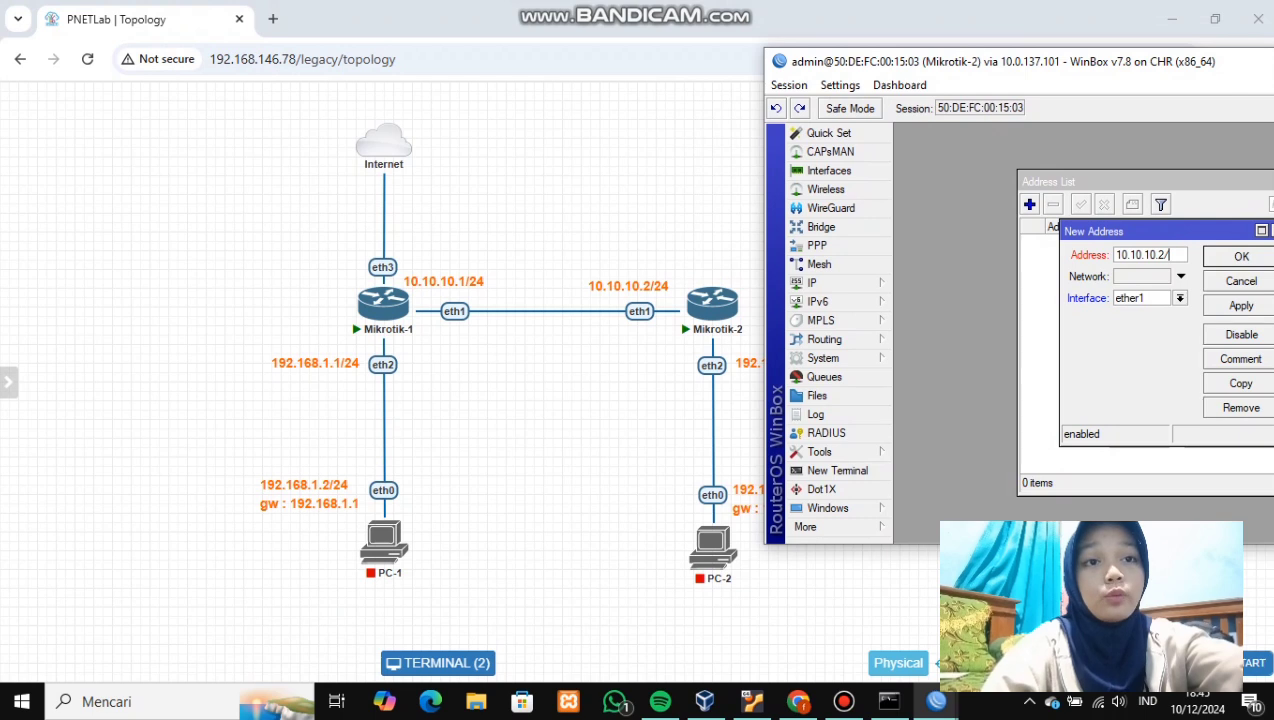
{"action": "left_click_drag", "start_coordinate": [1045, 64], "coordinate": [751, 96]}
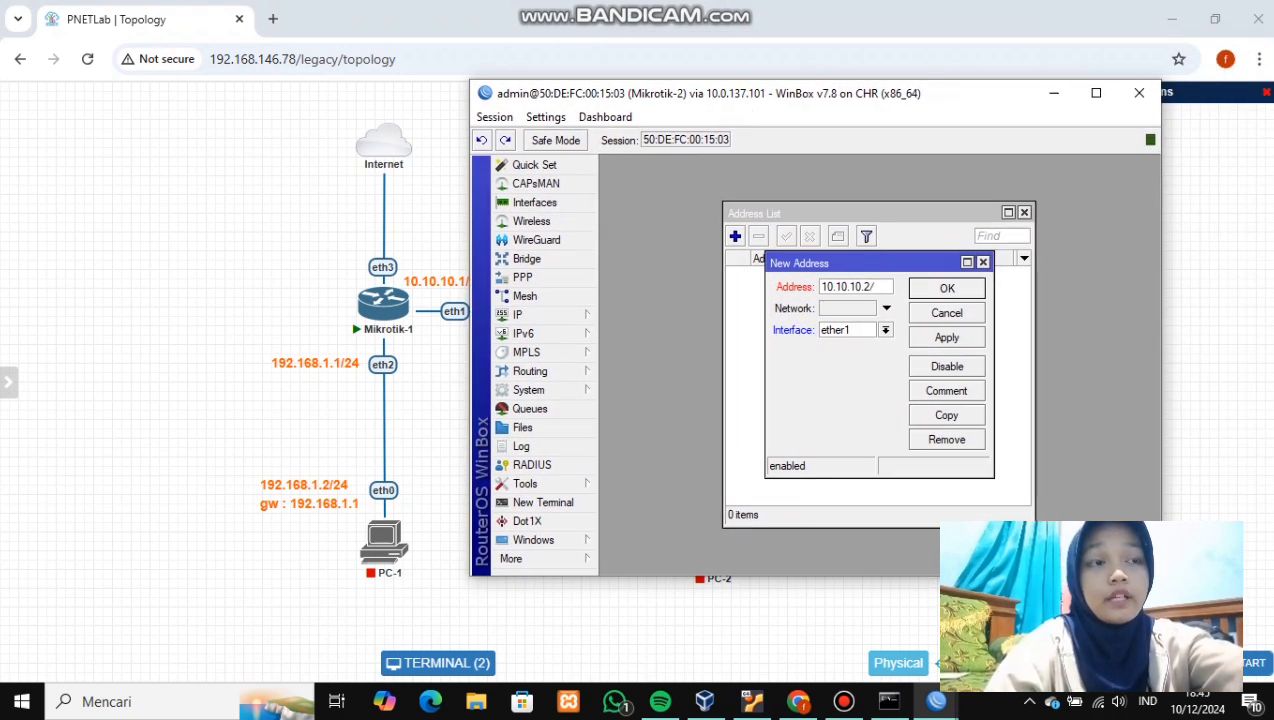
{"action": "type", "text": "24"}
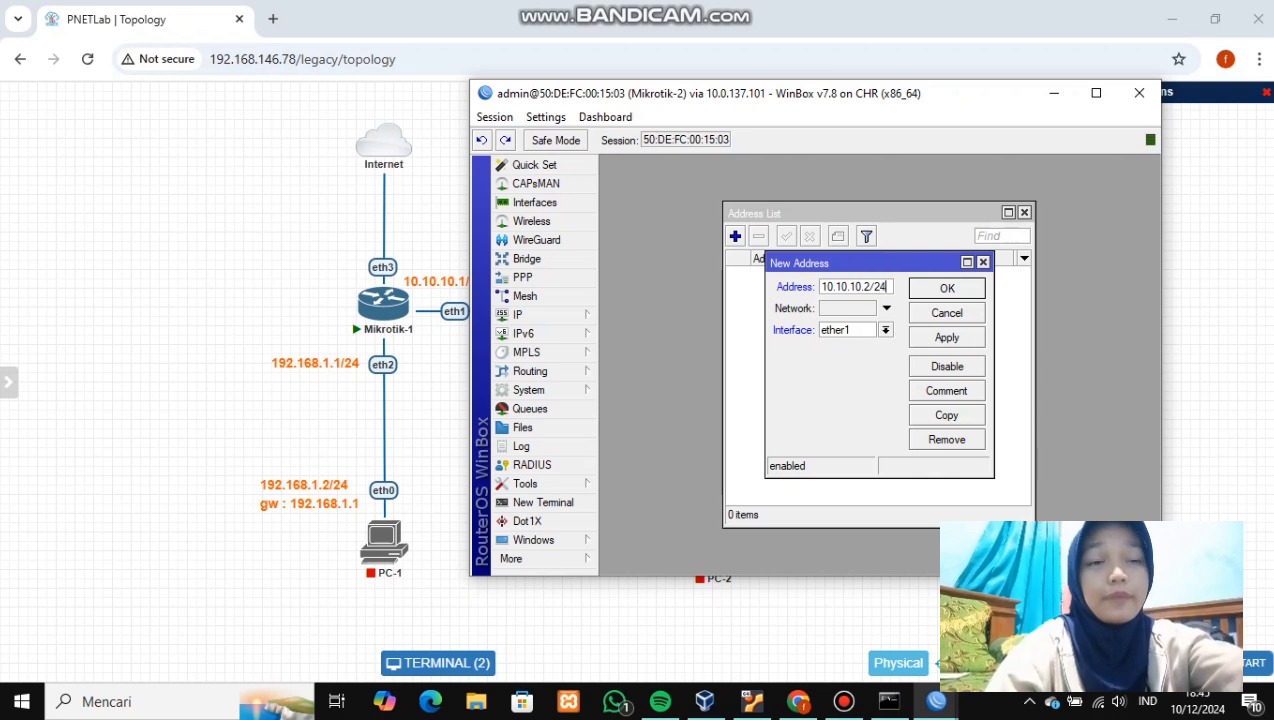
{"action": "left_click", "coordinate": [946, 337]}
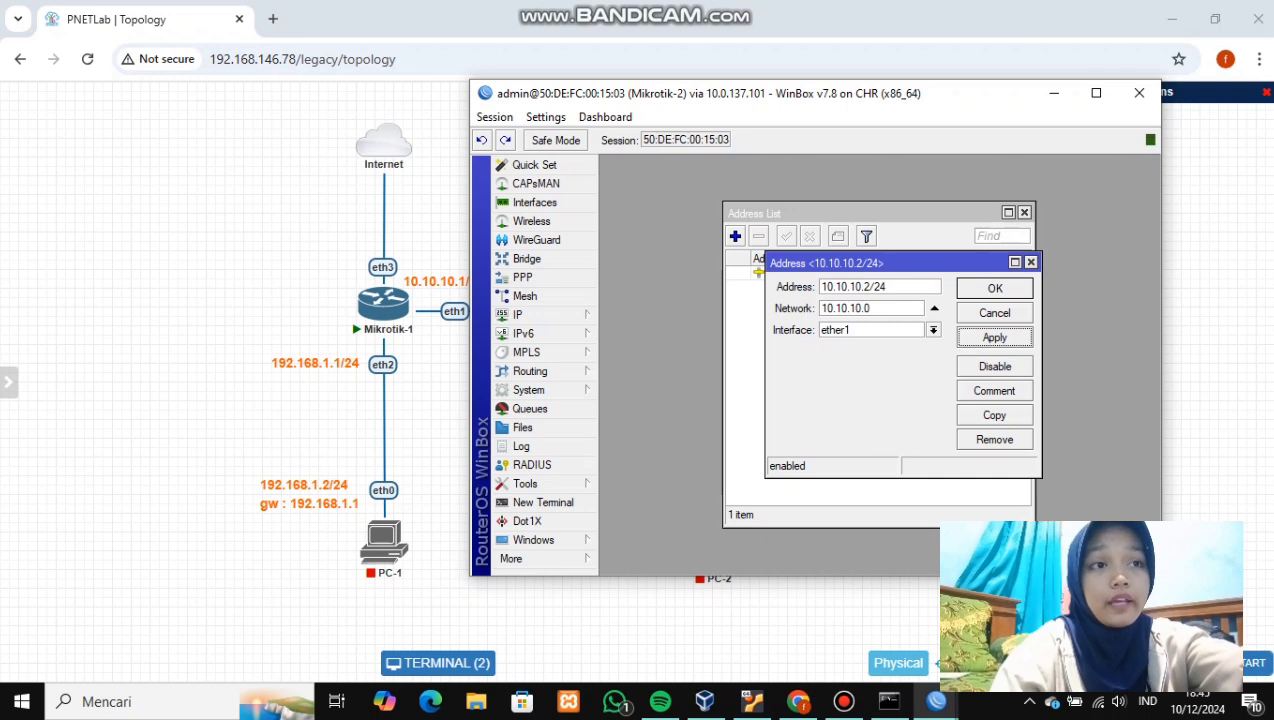
{"action": "left_click", "coordinate": [995, 288]}
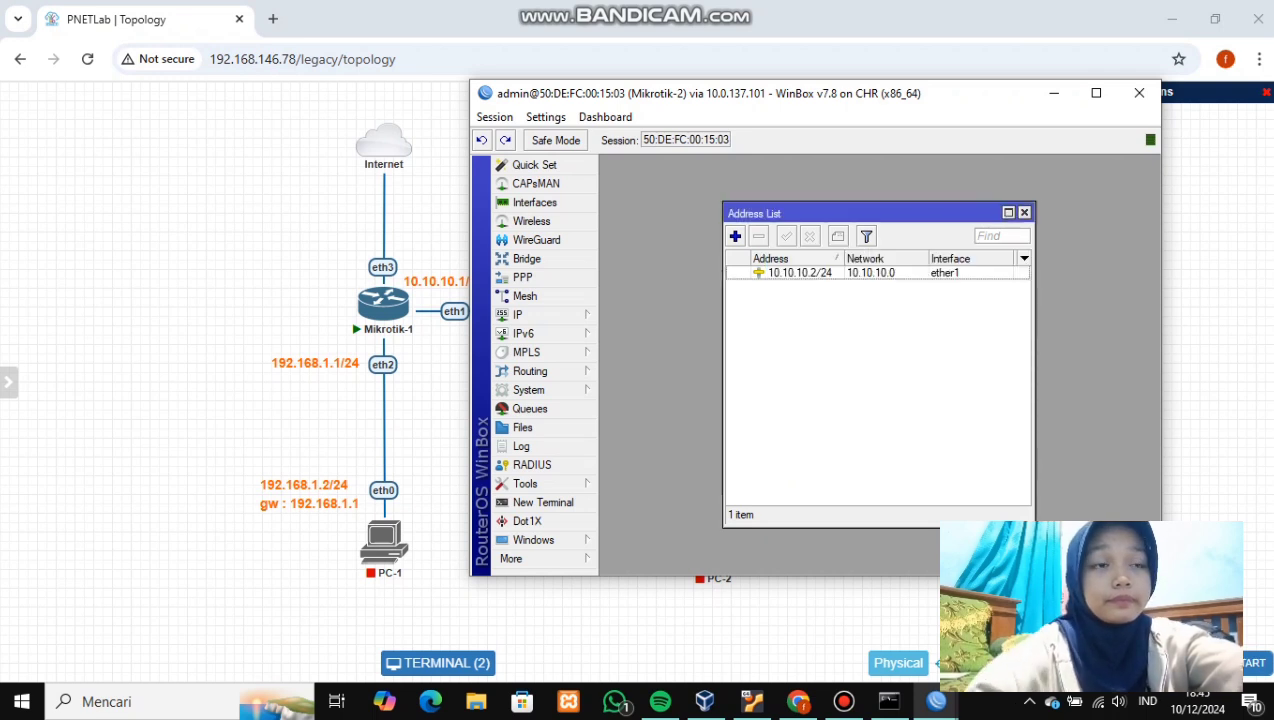
- Add address 192.168.2.1/24 on ether2 to Mikrotik-2's address list
{"action": "left_click", "coordinate": [735, 236]}
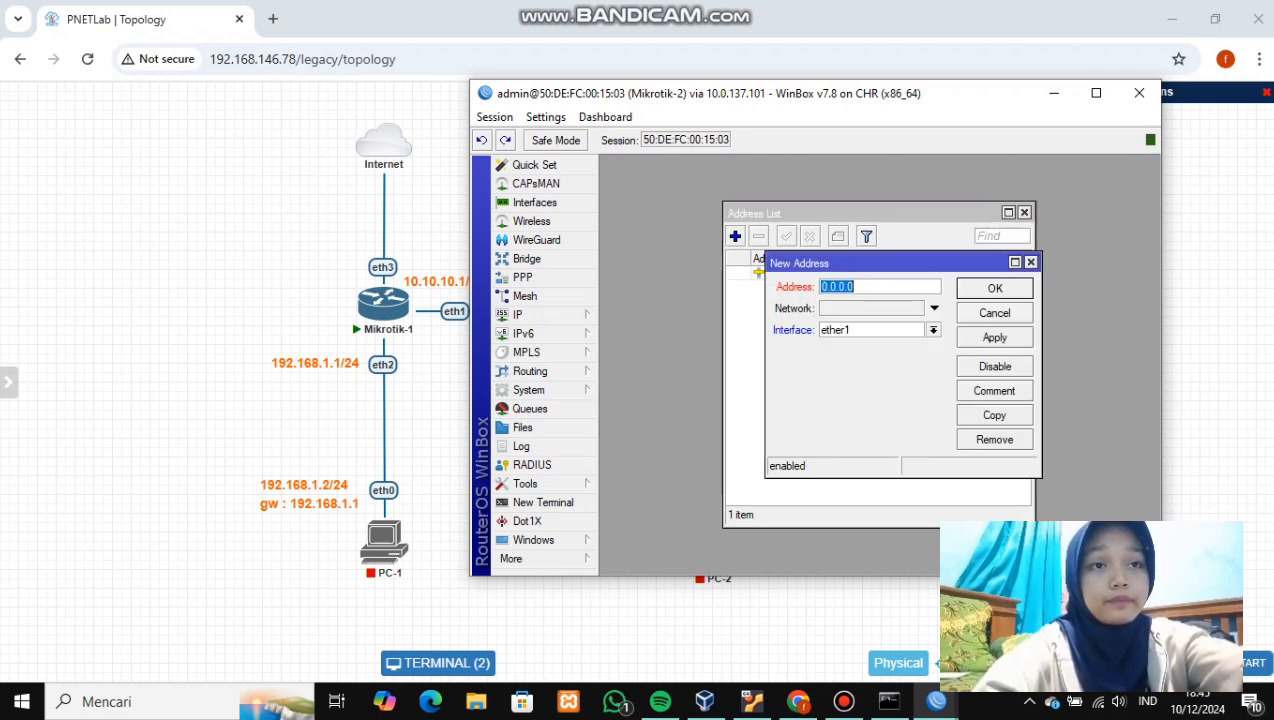
{"action": "left_click", "coordinate": [933, 330]}
{"action": "left_click", "coordinate": [870, 355]}
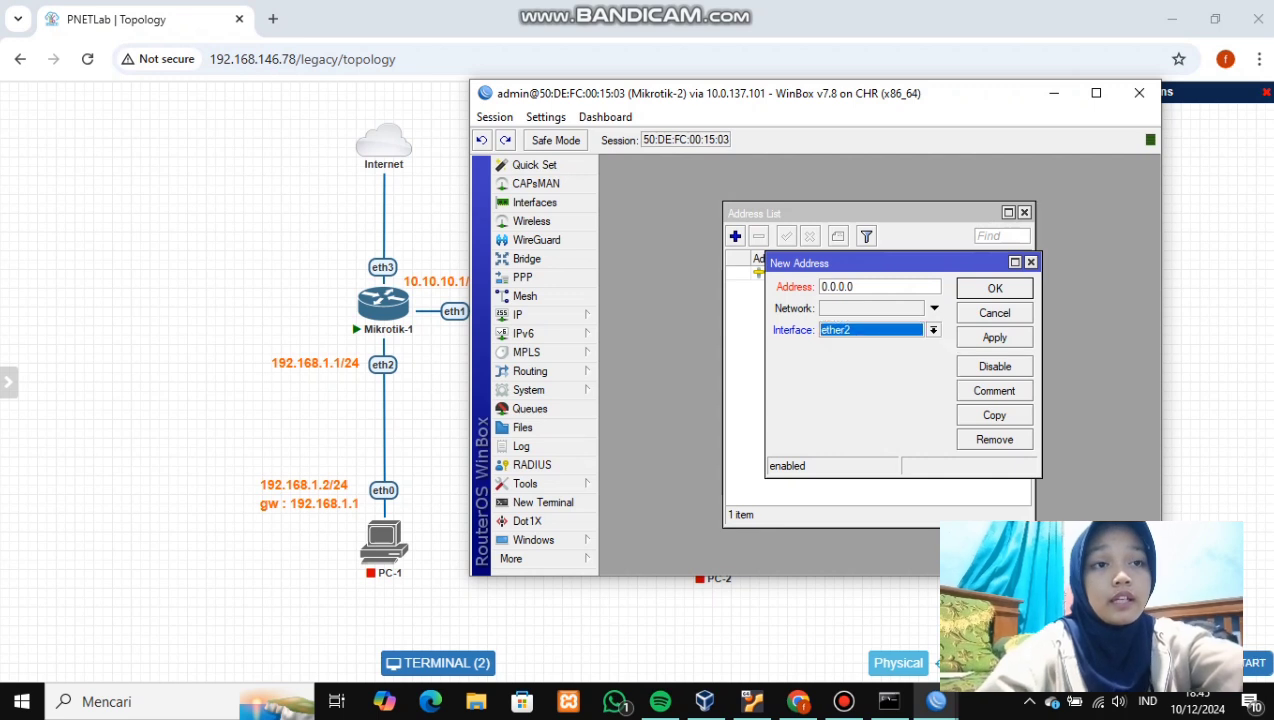
{"action": "left_click", "coordinate": [858, 287]}
{"action": "key", "text": "BackSpace"}
{"action": "key", "text": "BackSpace"}
{"action": "key", "text": "BackSpace"}
{"action": "key", "text": "BackSpace"}
{"action": "key", "text": "BackSpace"}
{"action": "key", "text": "BackSpace"}
{"action": "key", "text": "BackSpace"}
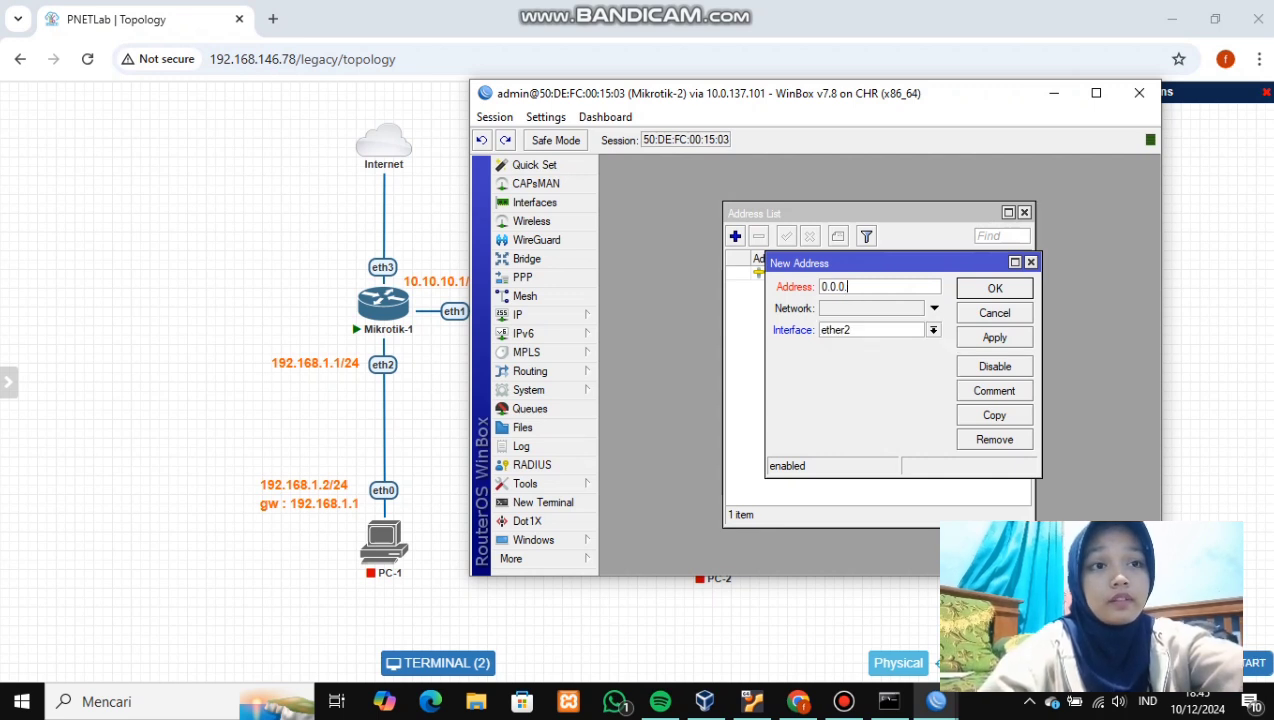
{"action": "type", "text": "1"}
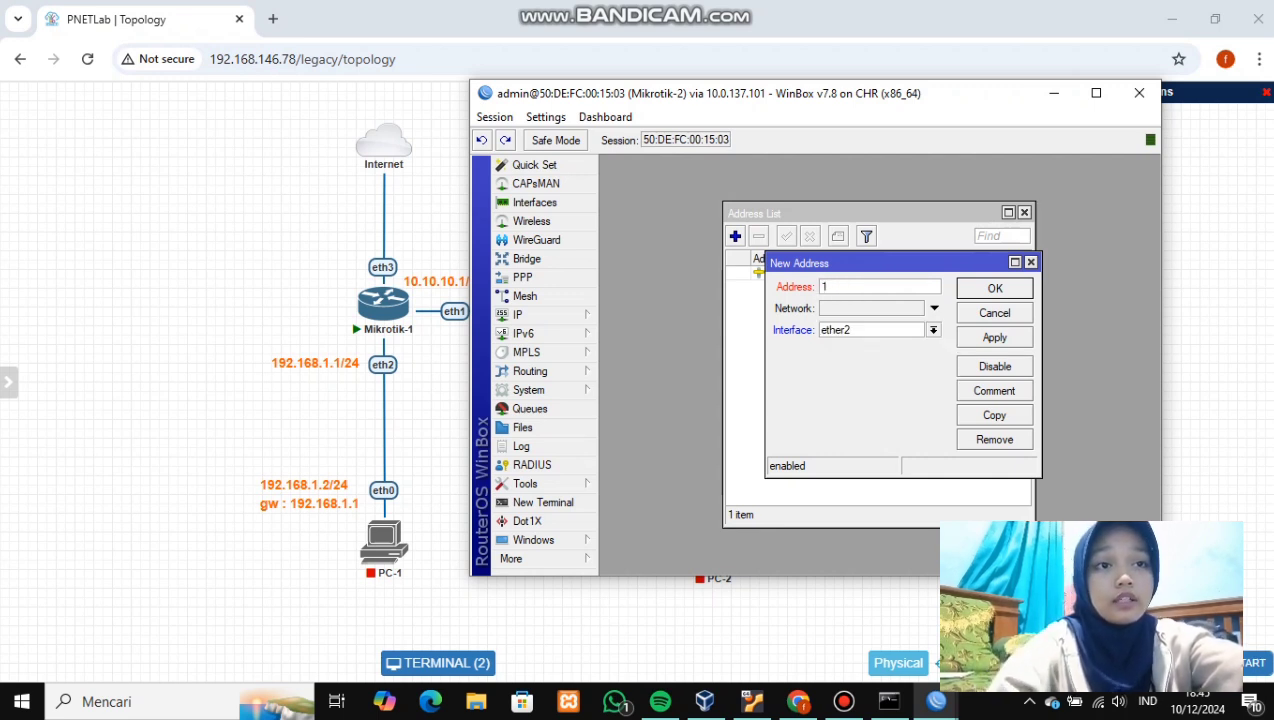
{"action": "type", "text": "92.16"}
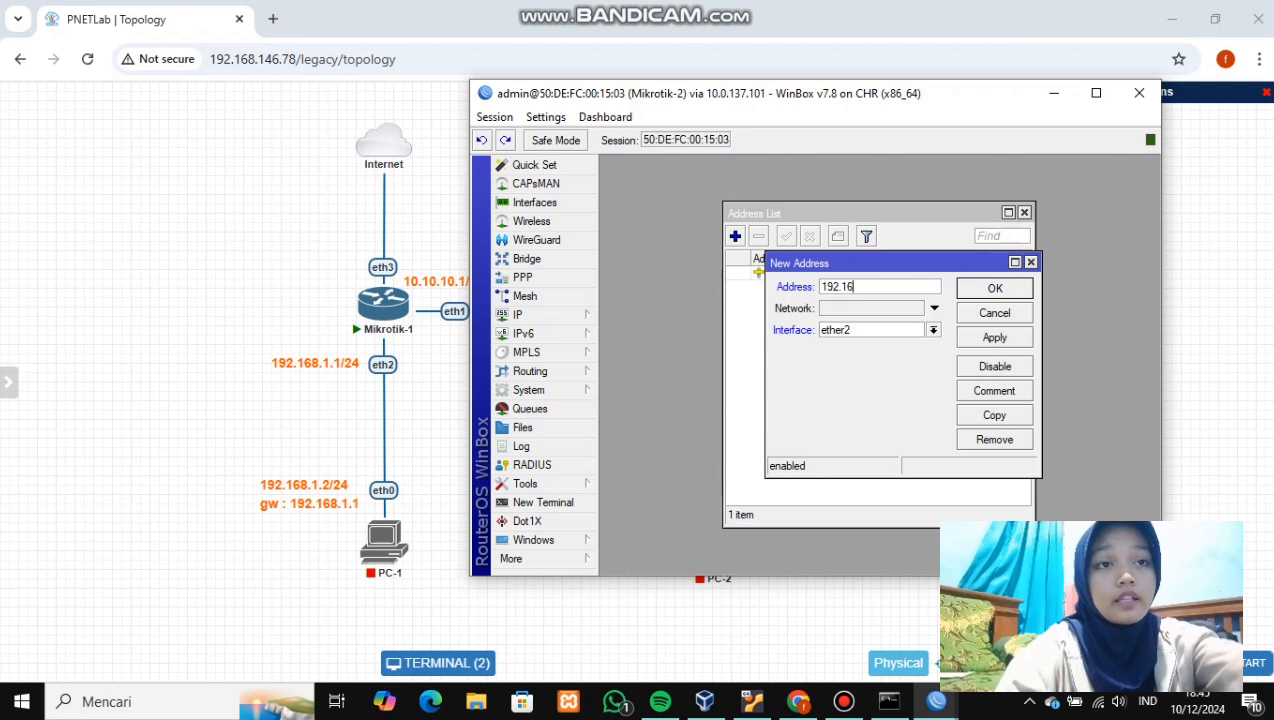
{"action": "type", "text": "8."}
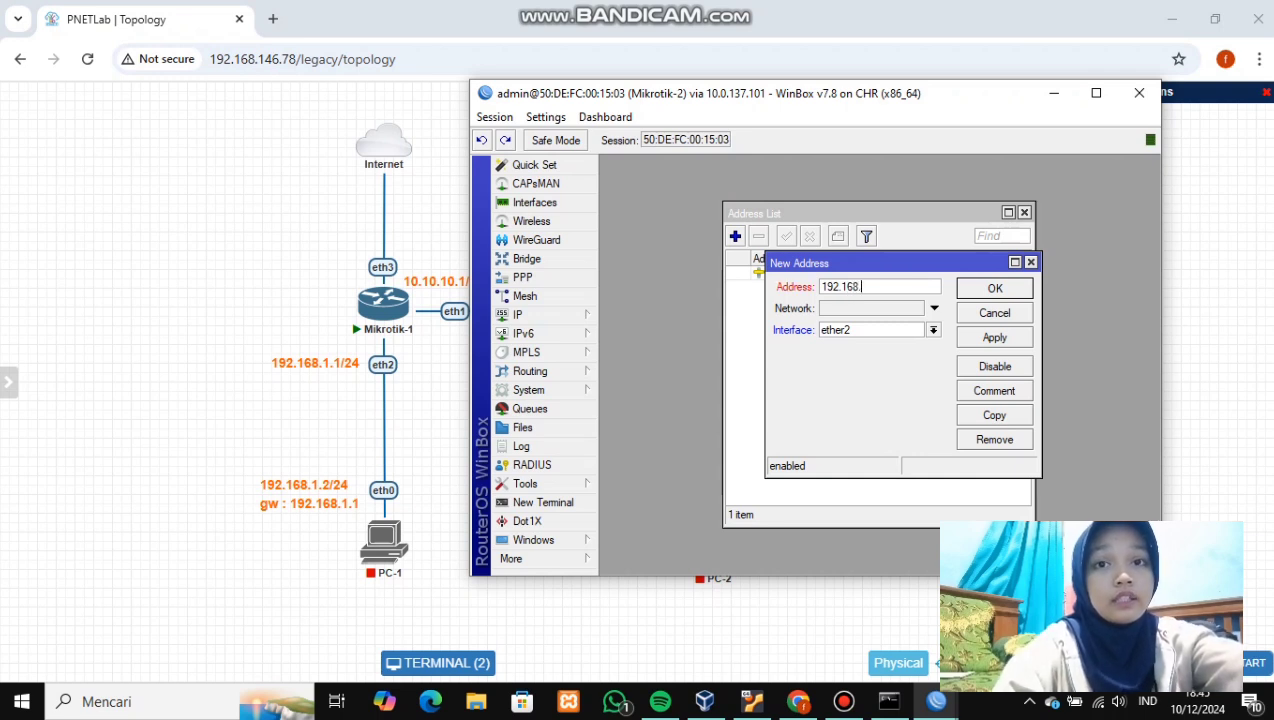
{"action": "type", "text": "2.1"}
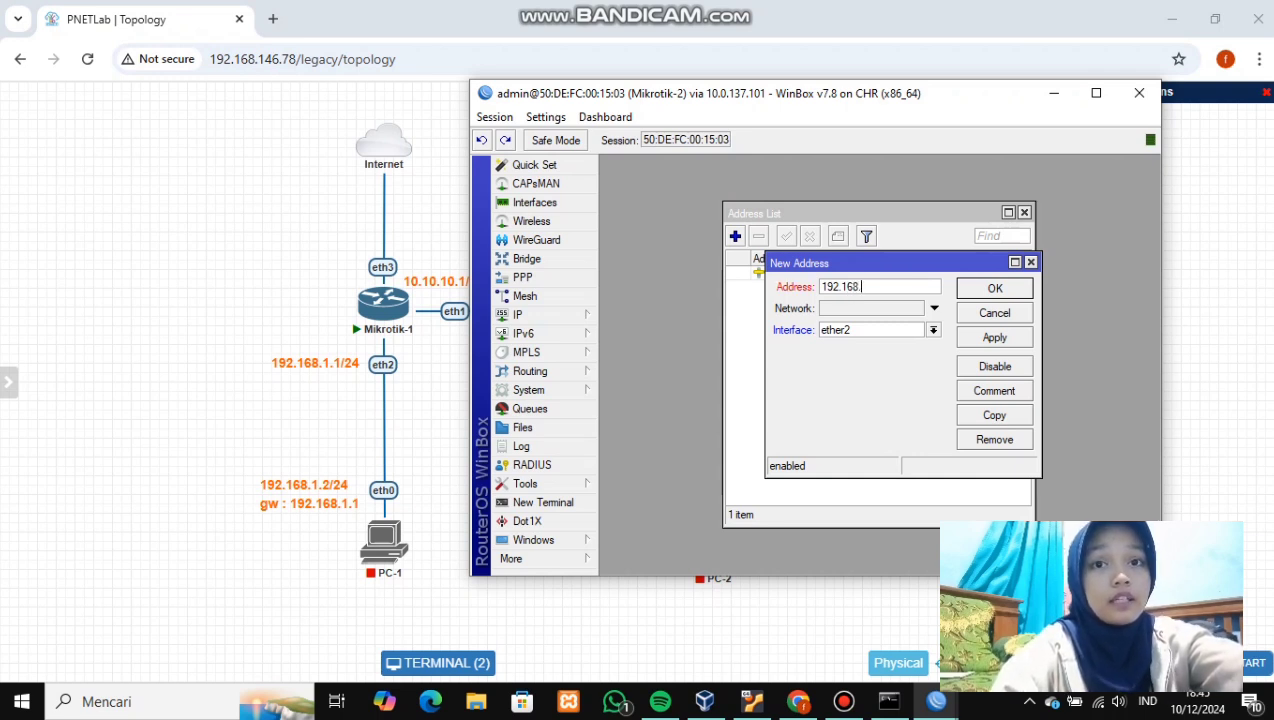
{"action": "type", "text": "/24"}
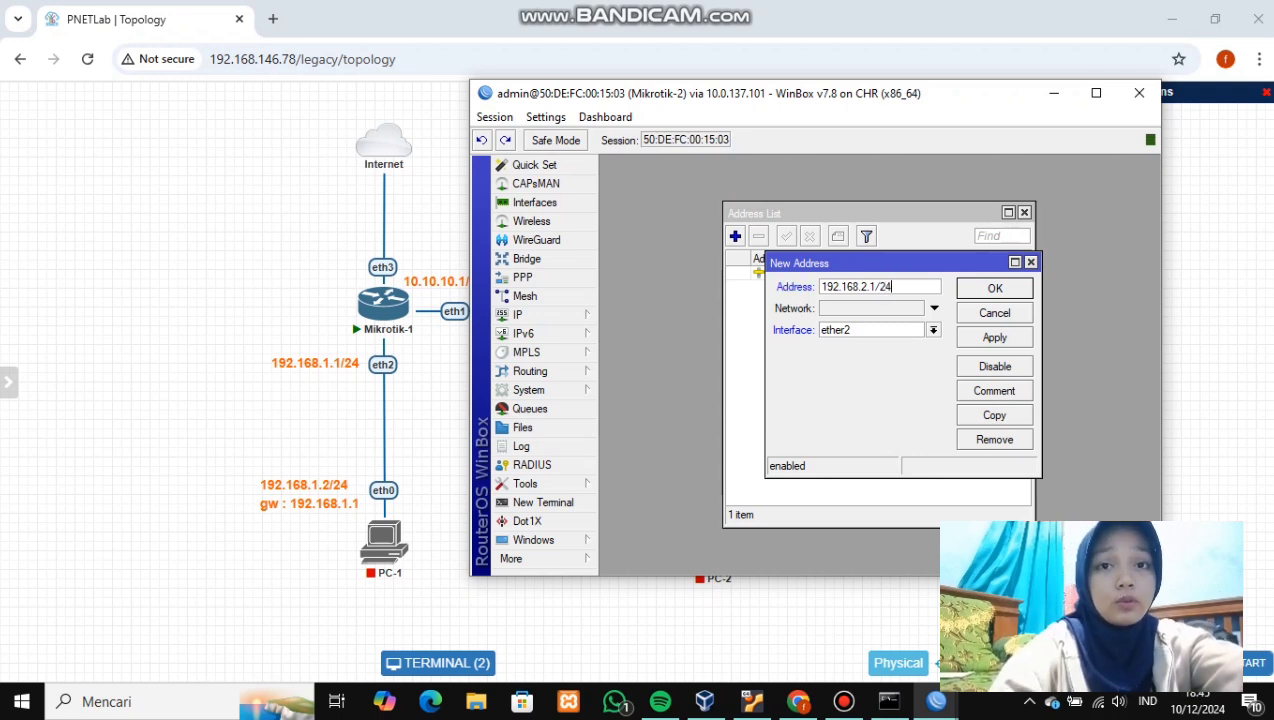
{"action": "left_click_drag", "start_coordinate": [948, 102], "coordinate": [518, 144]}
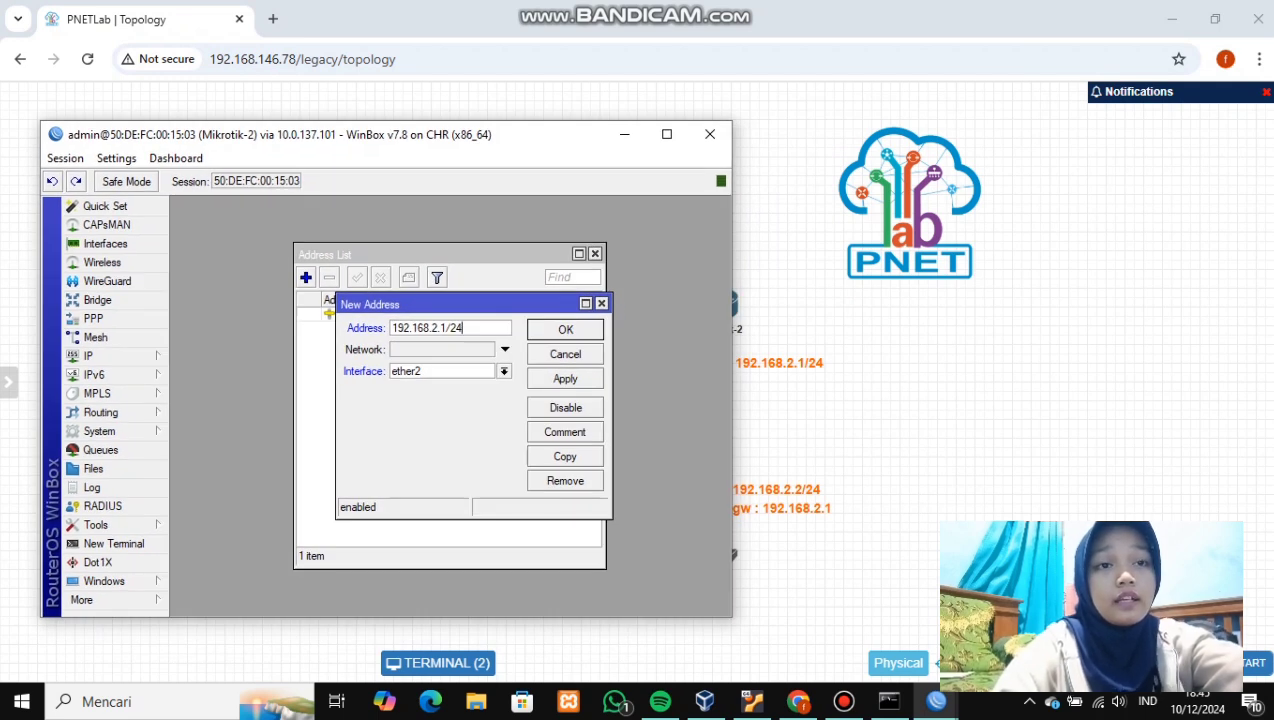
{"action": "left_click", "coordinate": [565, 378]}
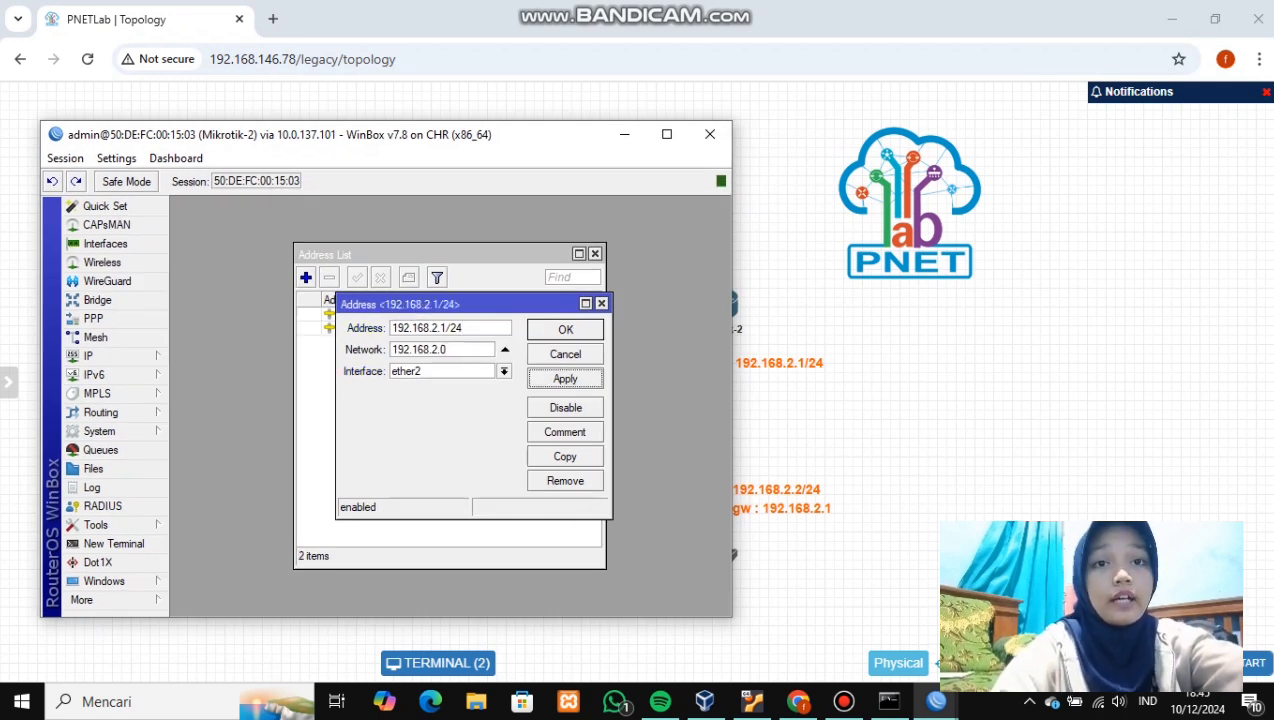
{"action": "left_click", "coordinate": [565, 329]}
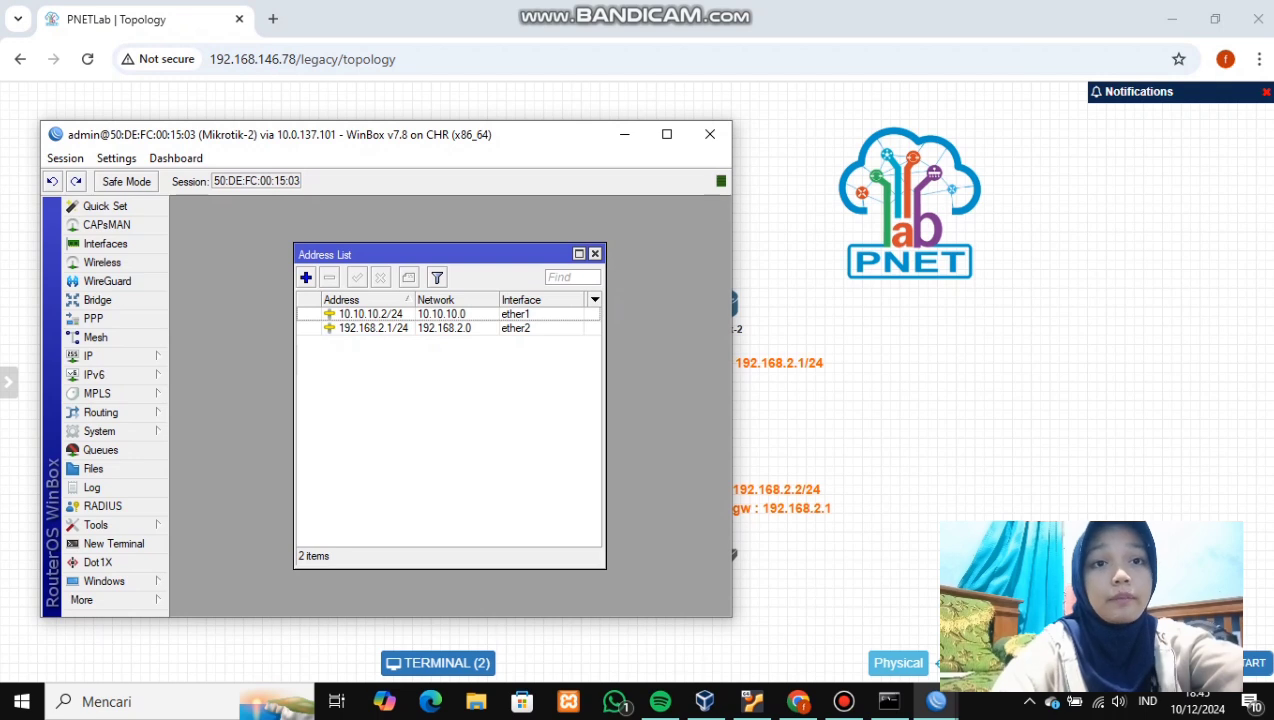
- In Mikrotik-1's WinBox terminal, decline the license, skip the password, and ping 10.10.10.2
{"action": "left_click", "coordinate": [625, 134]}
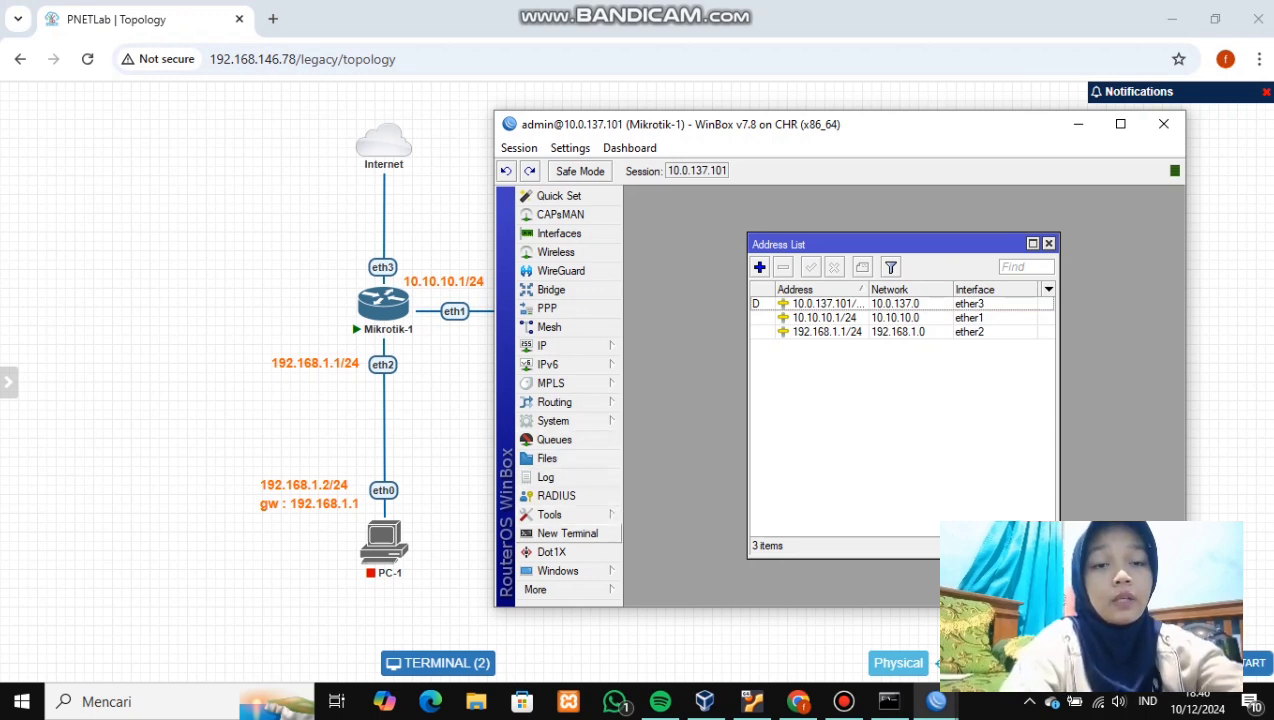
{"action": "left_click", "coordinate": [567, 533]}
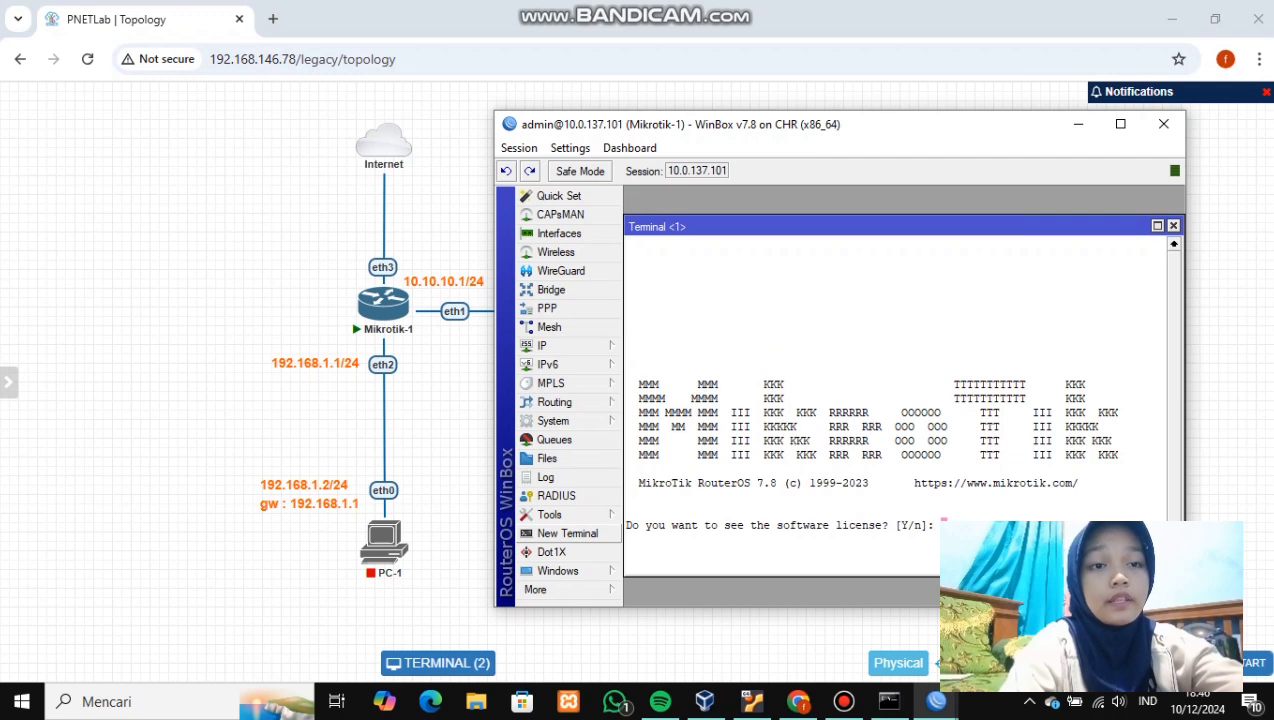
{"action": "key", "text": "n"}
{"action": "key", "text": "ctrl+c"}
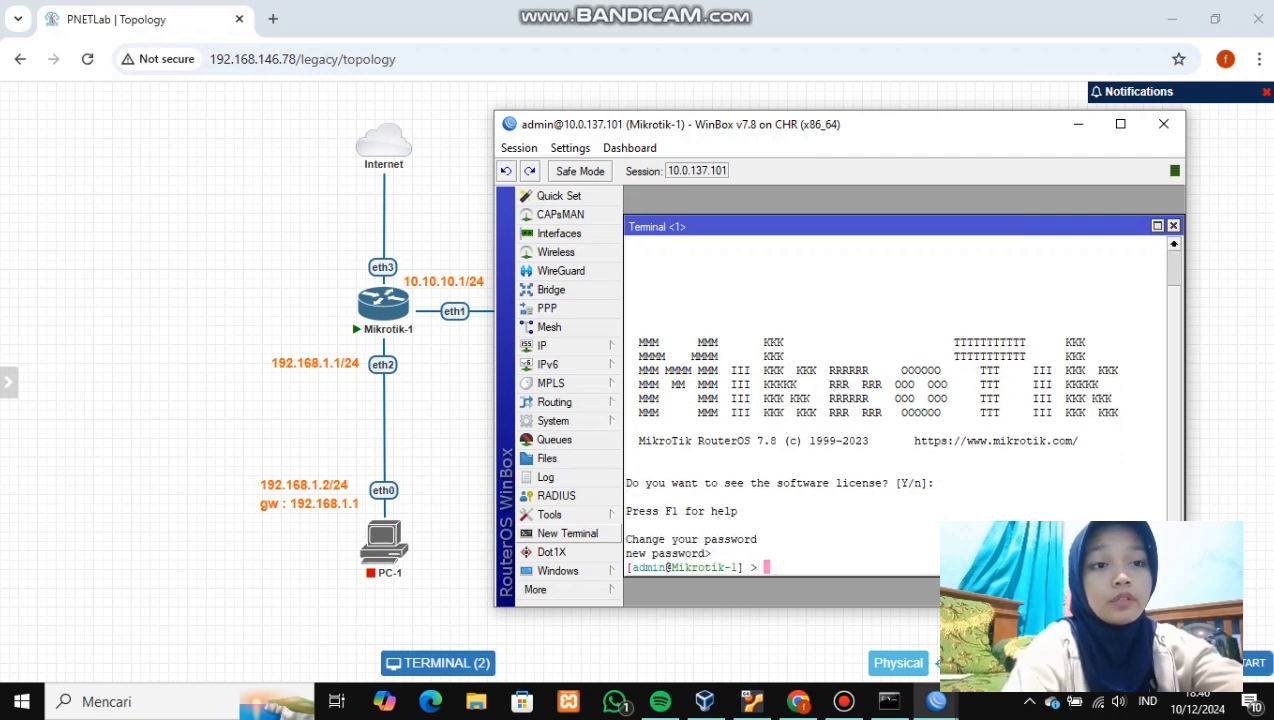
{"action": "type", "text": "pin"}
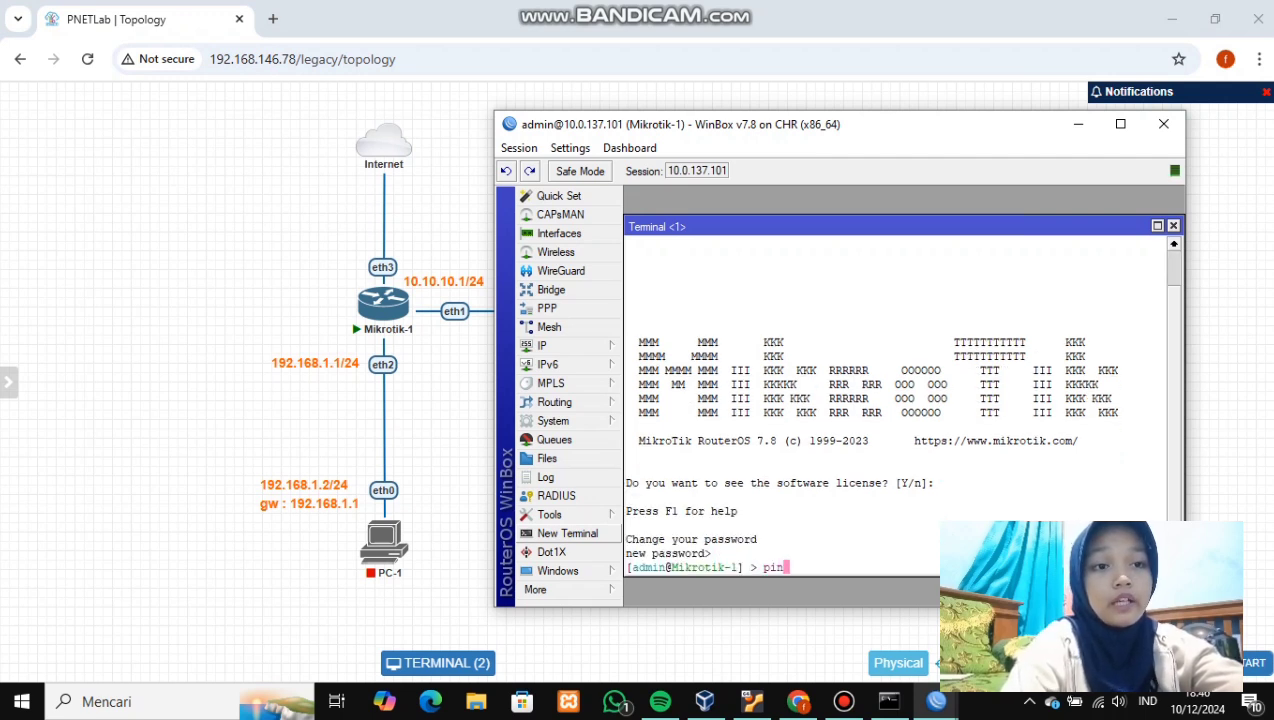
{"action": "type", "text": "g 10"}
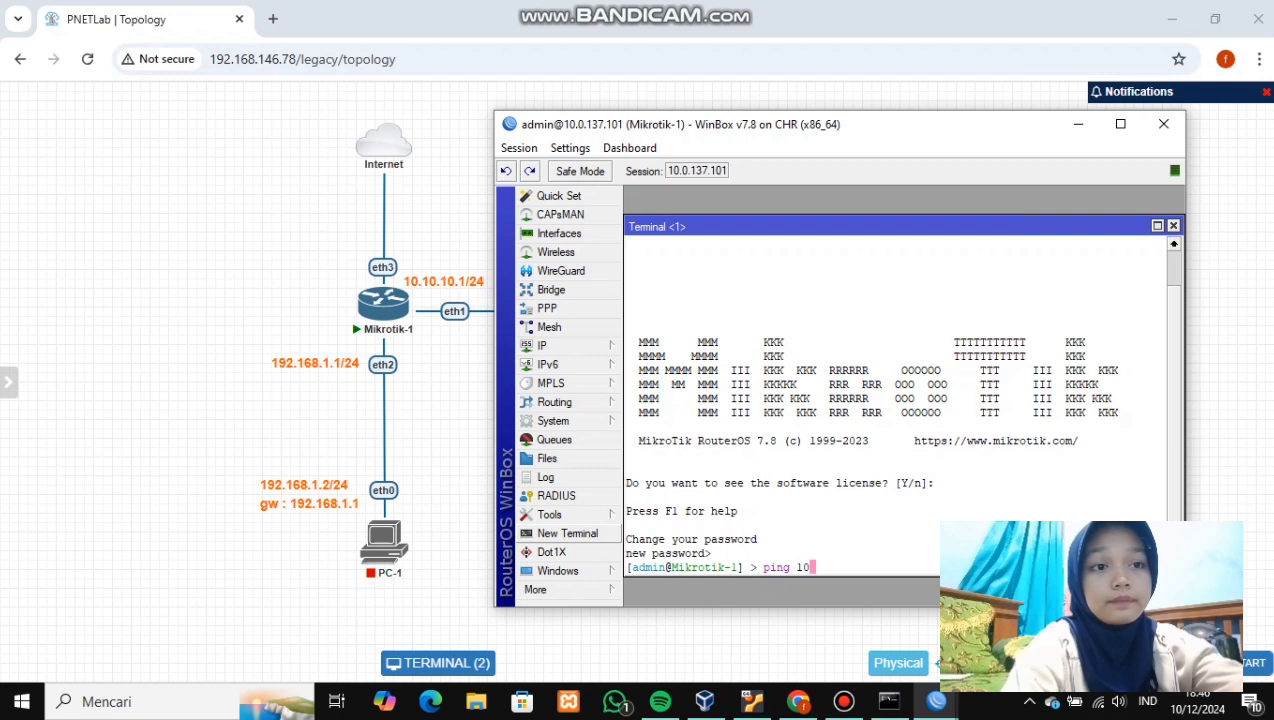
{"action": "type", "text": ".10.10."}
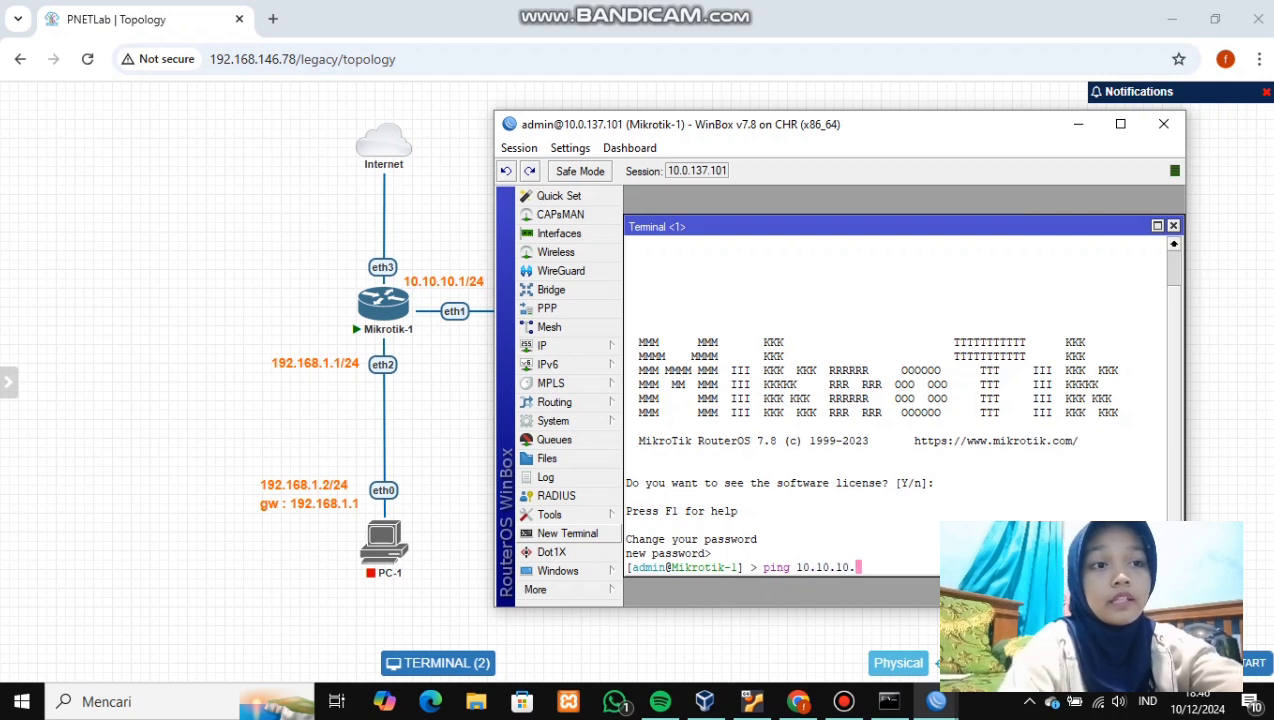
{"action": "type", "text": "2"}
{"action": "key", "text": "Return"}
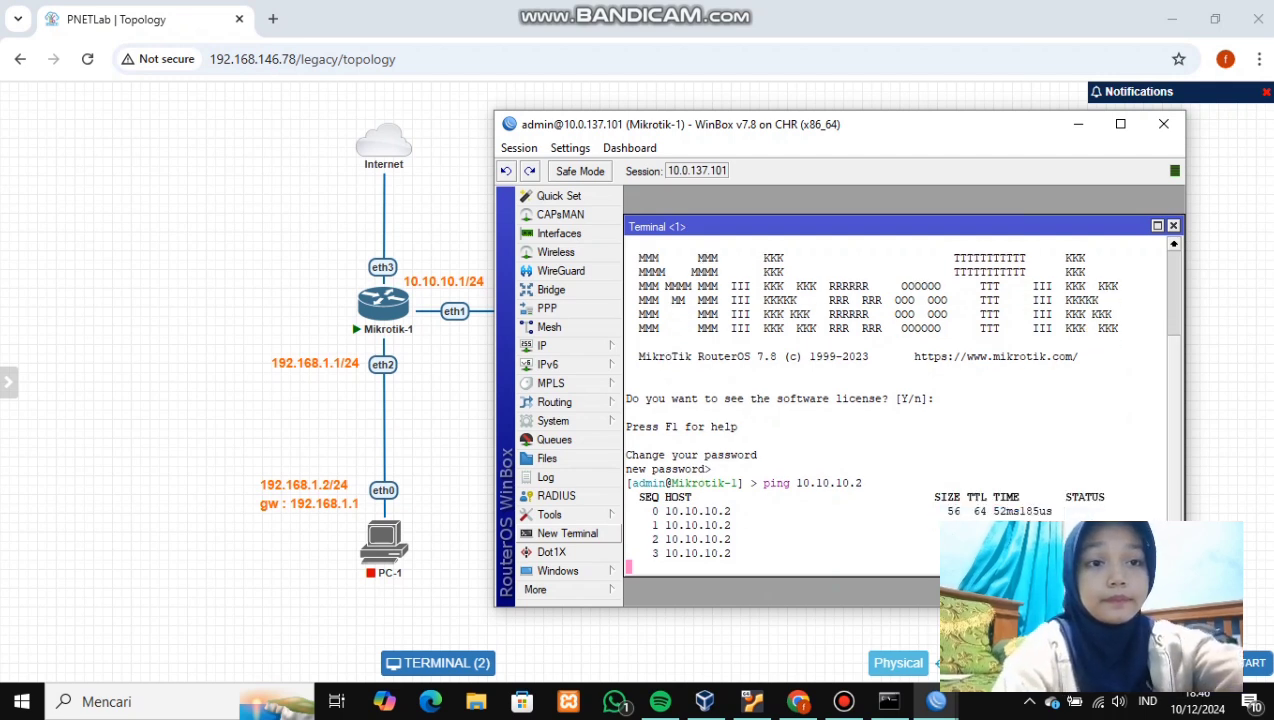
{"action": "key", "text": "ctrl+c"}
- Start the PC-1 and PC-2 nodes in the PNETLab topology
{"action": "left_click", "coordinate": [1078, 124]}
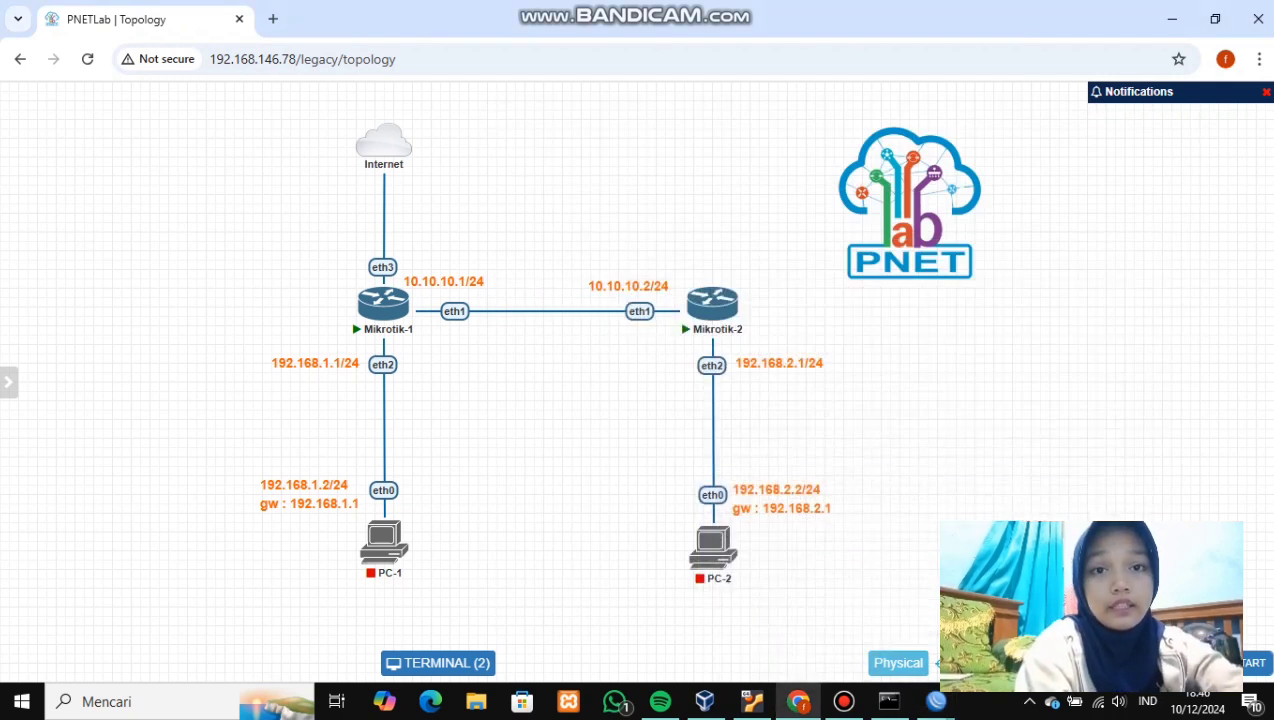
{"action": "left_click", "coordinate": [390, 511]}
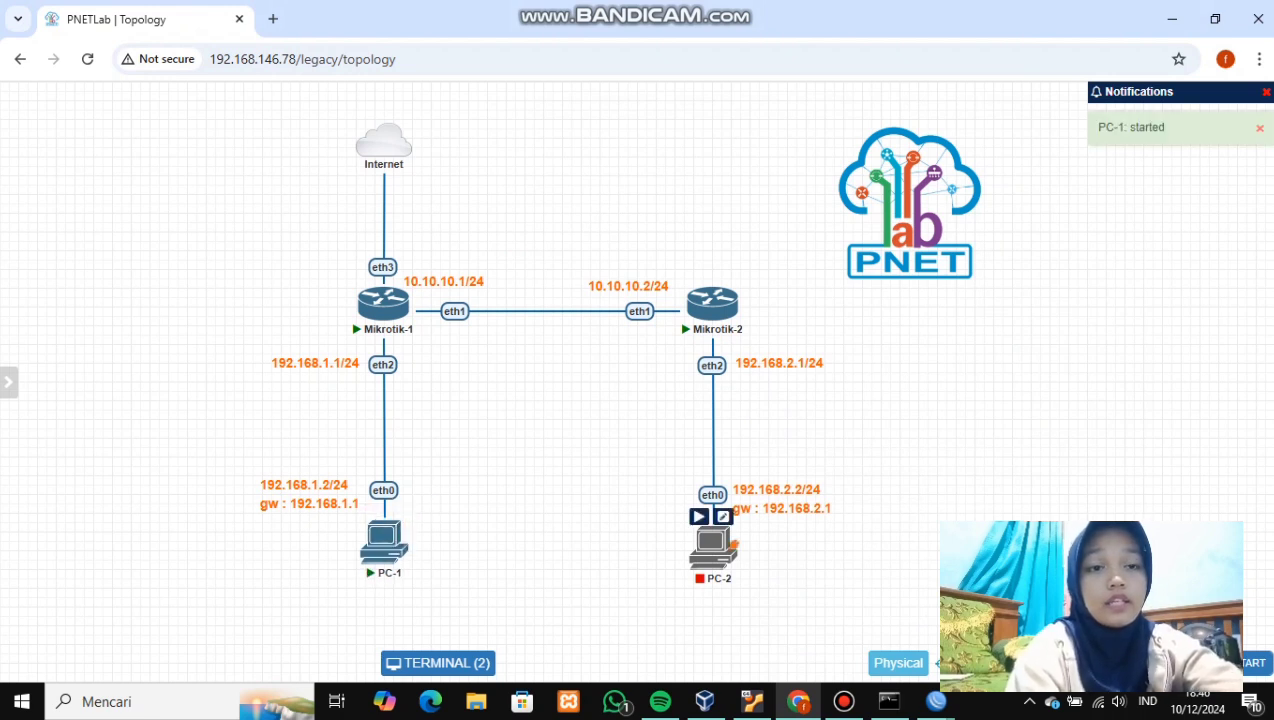
{"action": "left_click_drag", "start_coordinate": [713, 547], "coordinate": [716, 539]}
{"action": "left_click", "coordinate": [702, 508]}
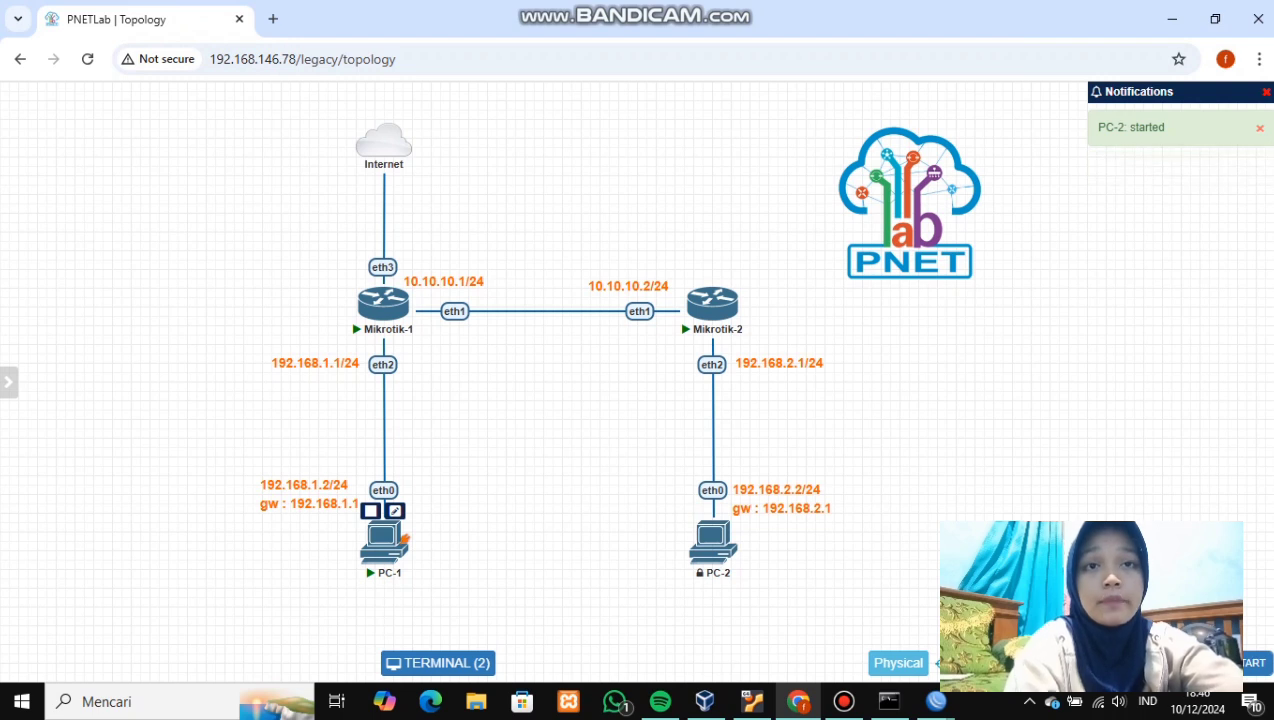
- Set PC-1 to 192.168.1.2/24 with gateway 192.168.1.1, checking with show ip
{"action": "left_click", "coordinate": [384, 542]}
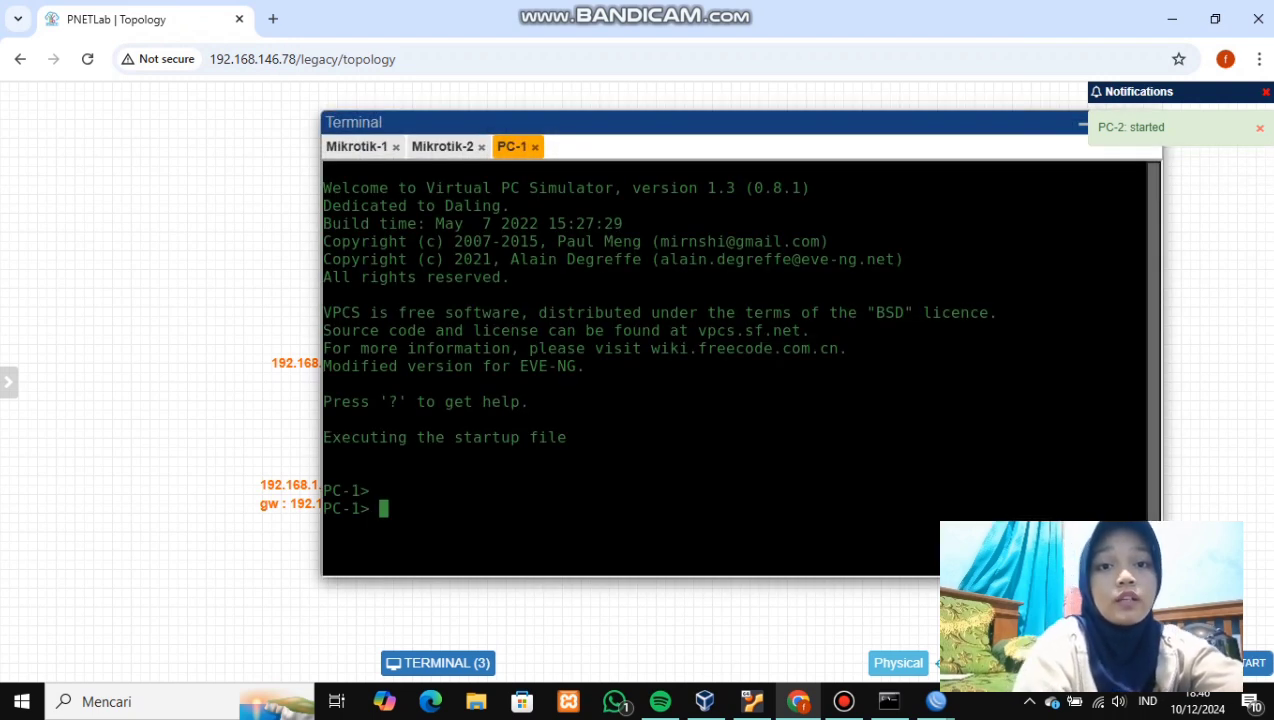
{"action": "type", "text": "sho"}
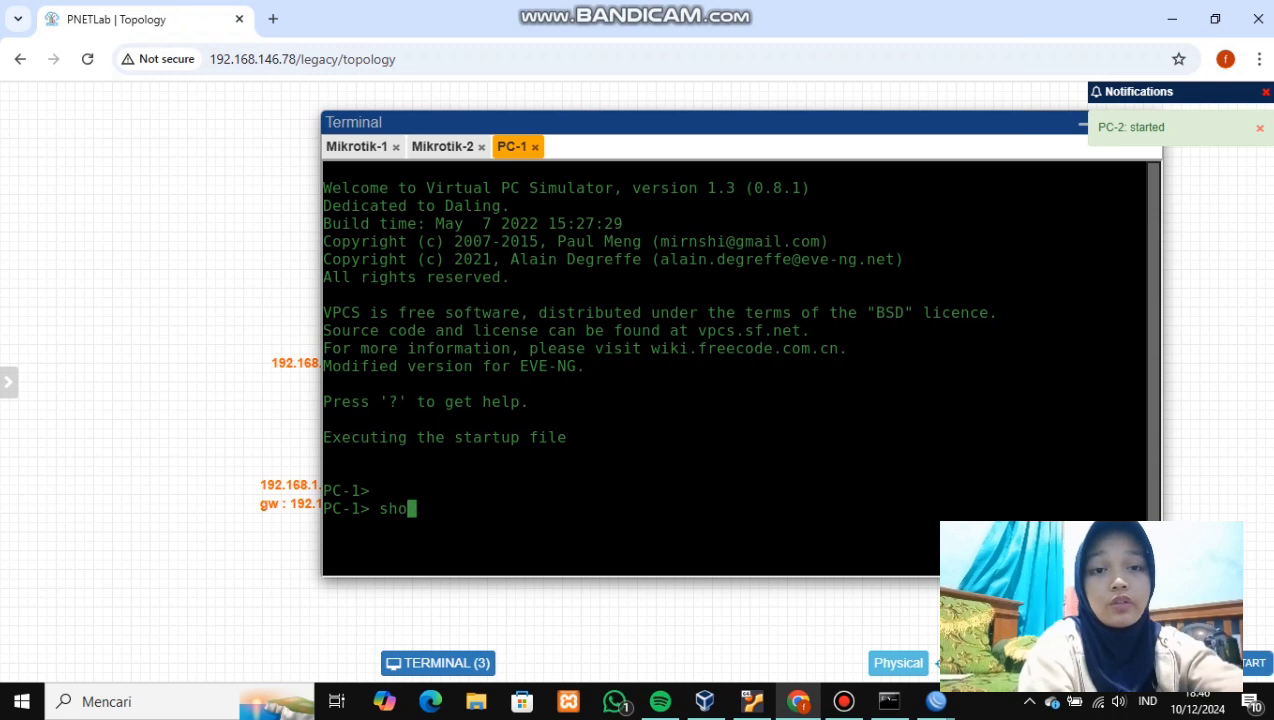
{"action": "type", "text": "w ip"}
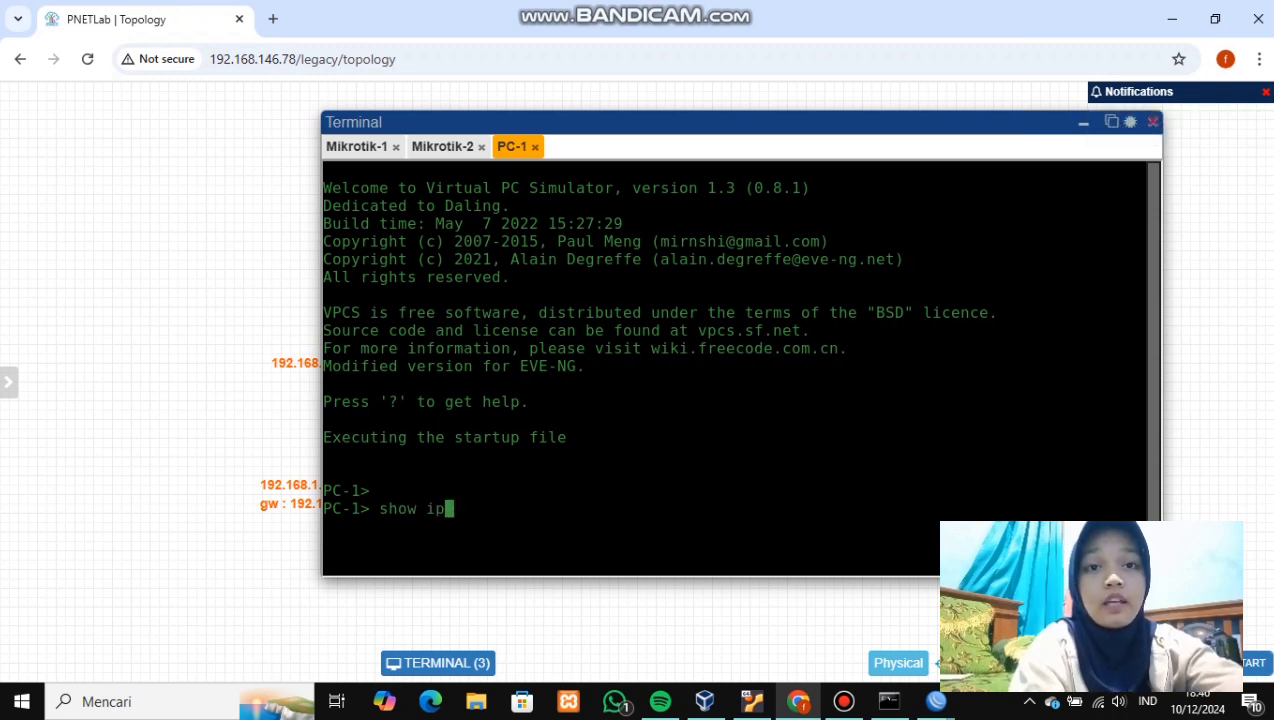
{"action": "key", "text": "Return"}
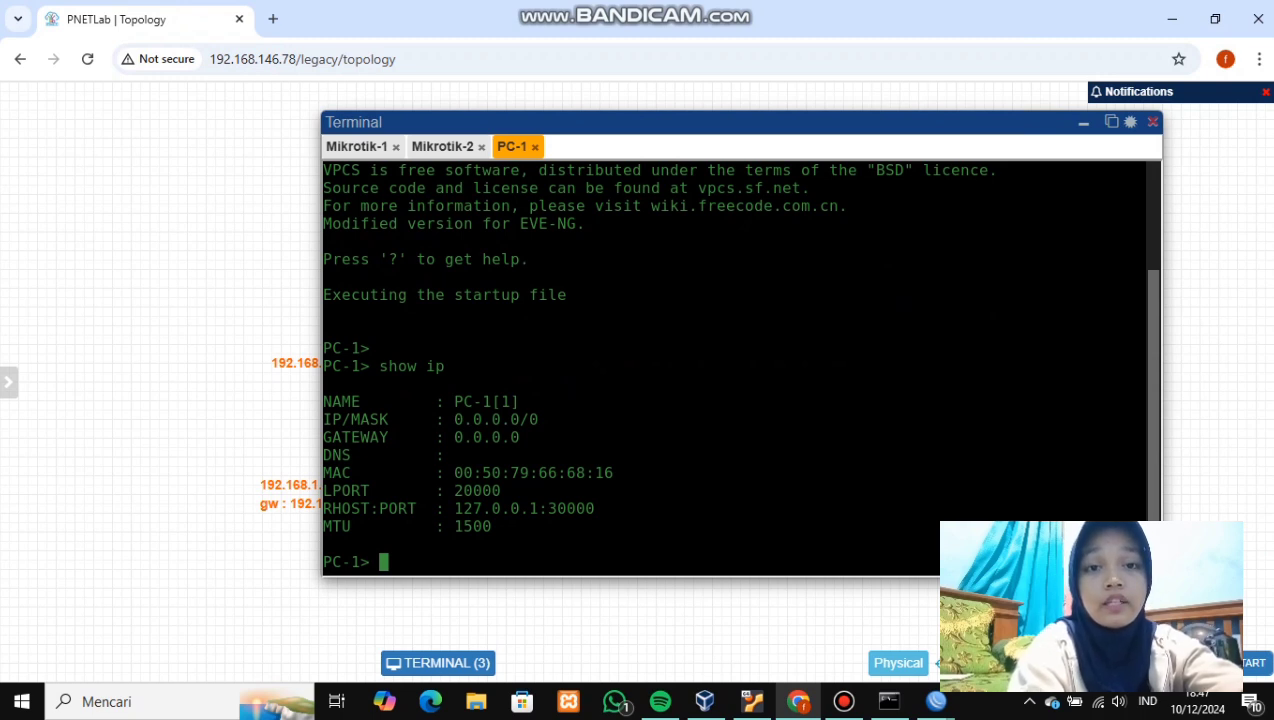
{"action": "type", "text": "ip 192.168."}
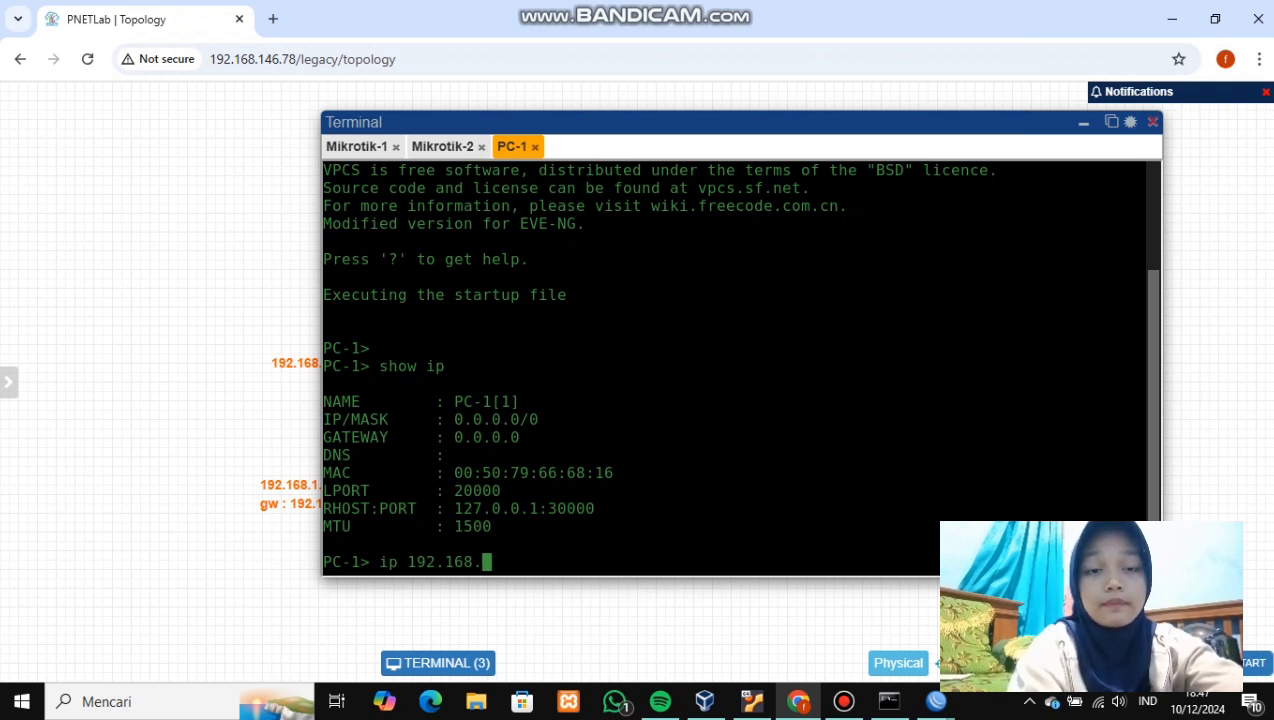
{"action": "type", "text": "1."}
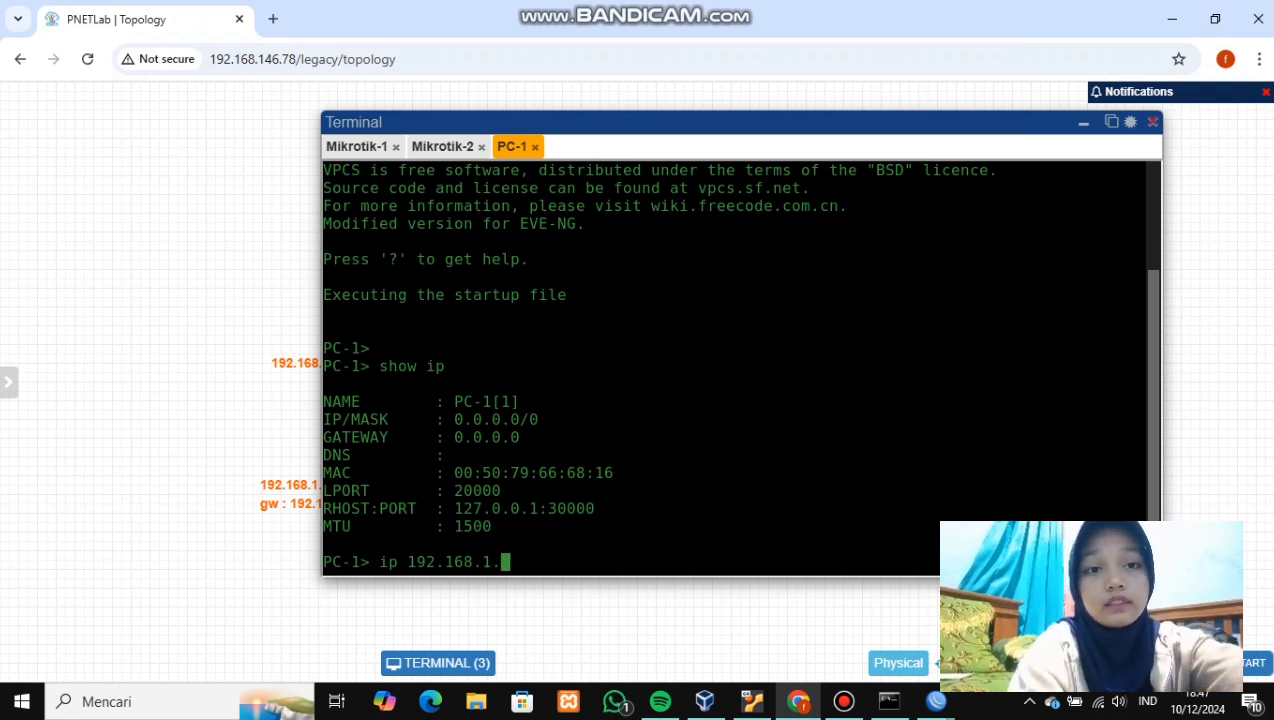
{"action": "type", "text": "2/24"}
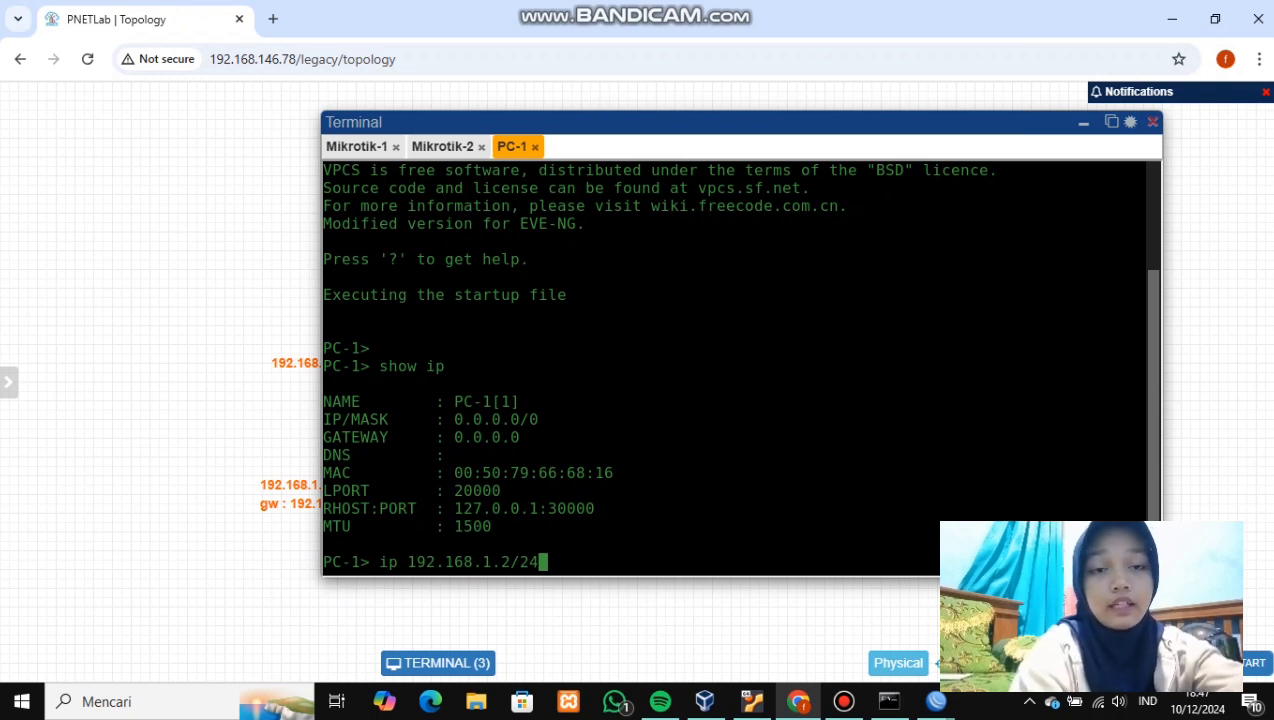
{"action": "type", "text": " 192"}
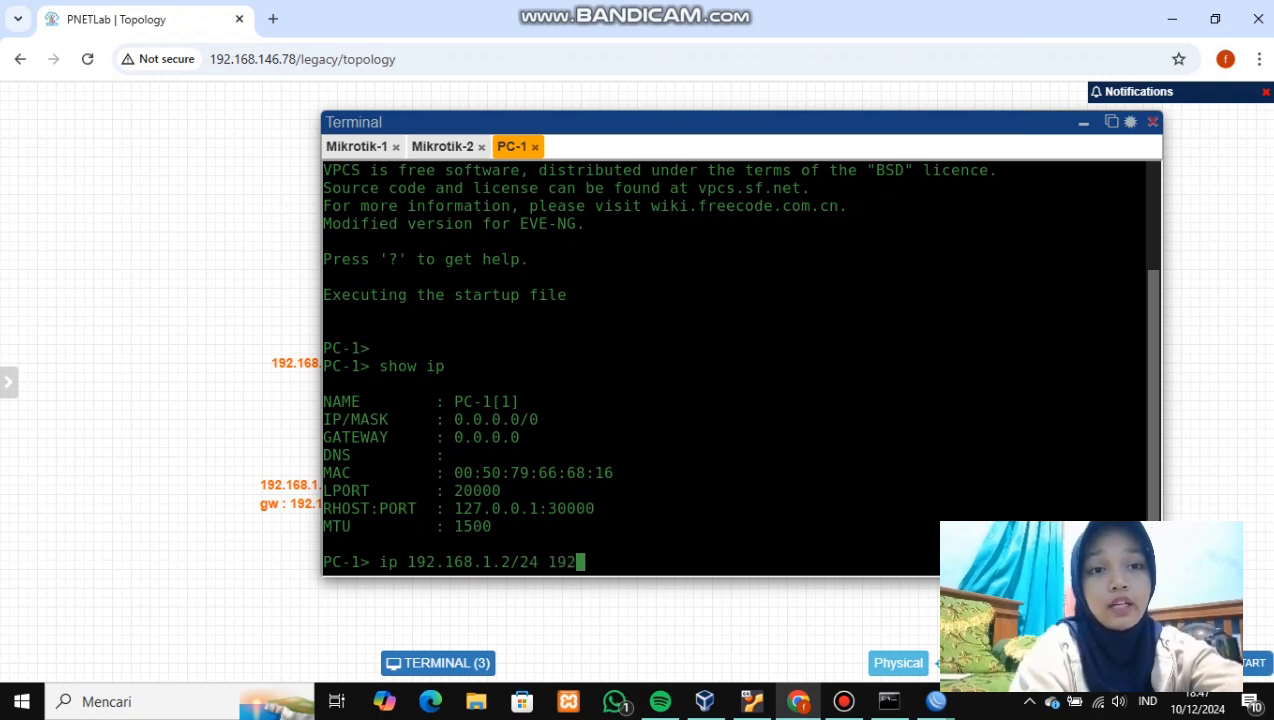
{"action": "type", "text": ".168"}
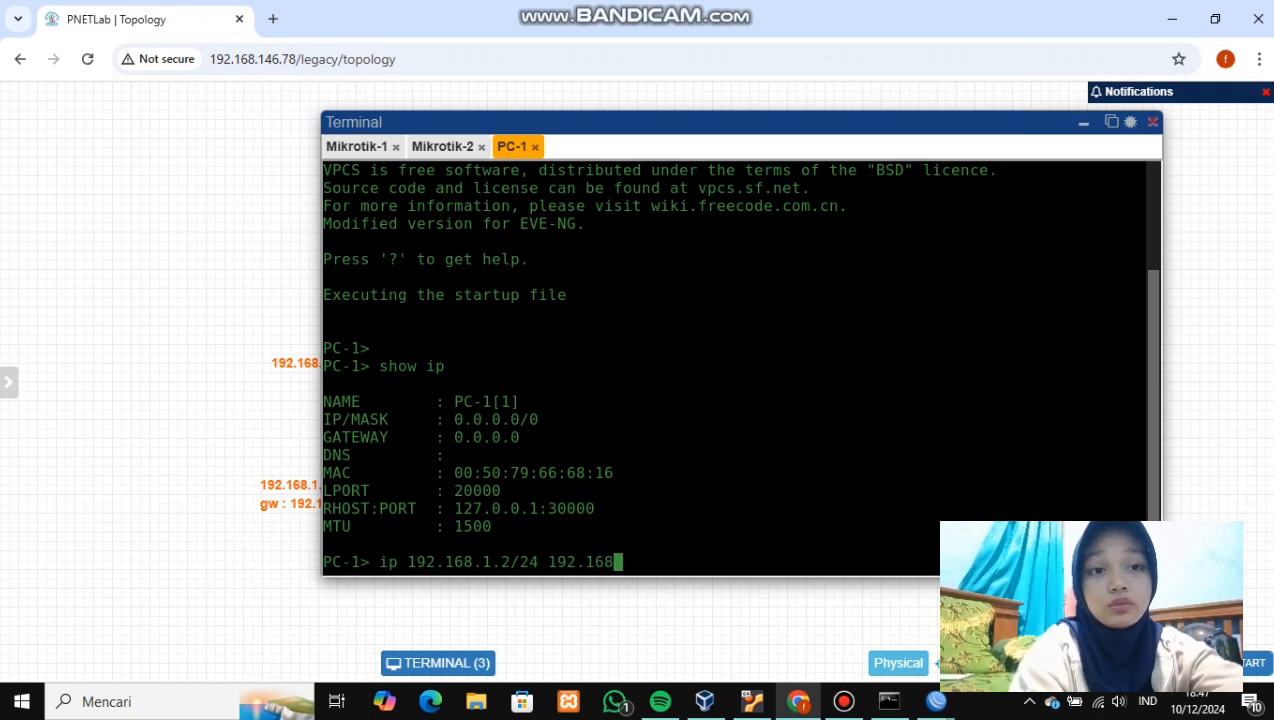
{"action": "type", "text": "."}
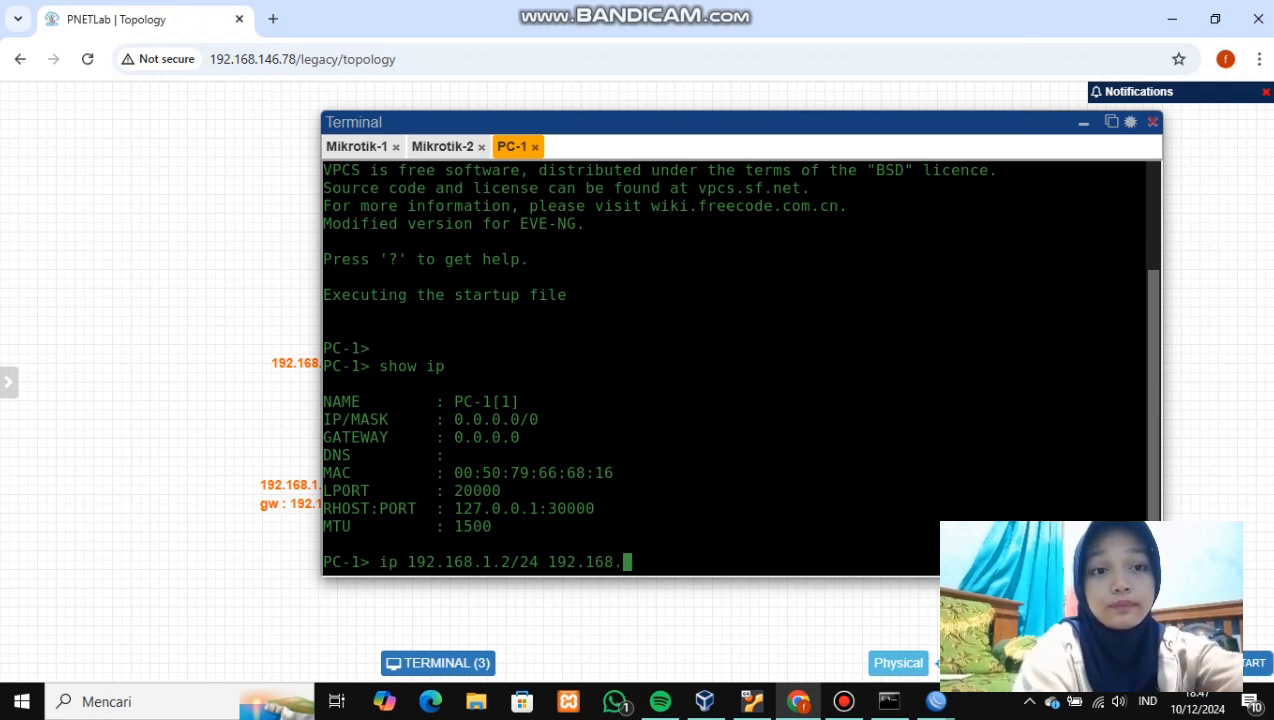
{"action": "type", "text": "1.1"}
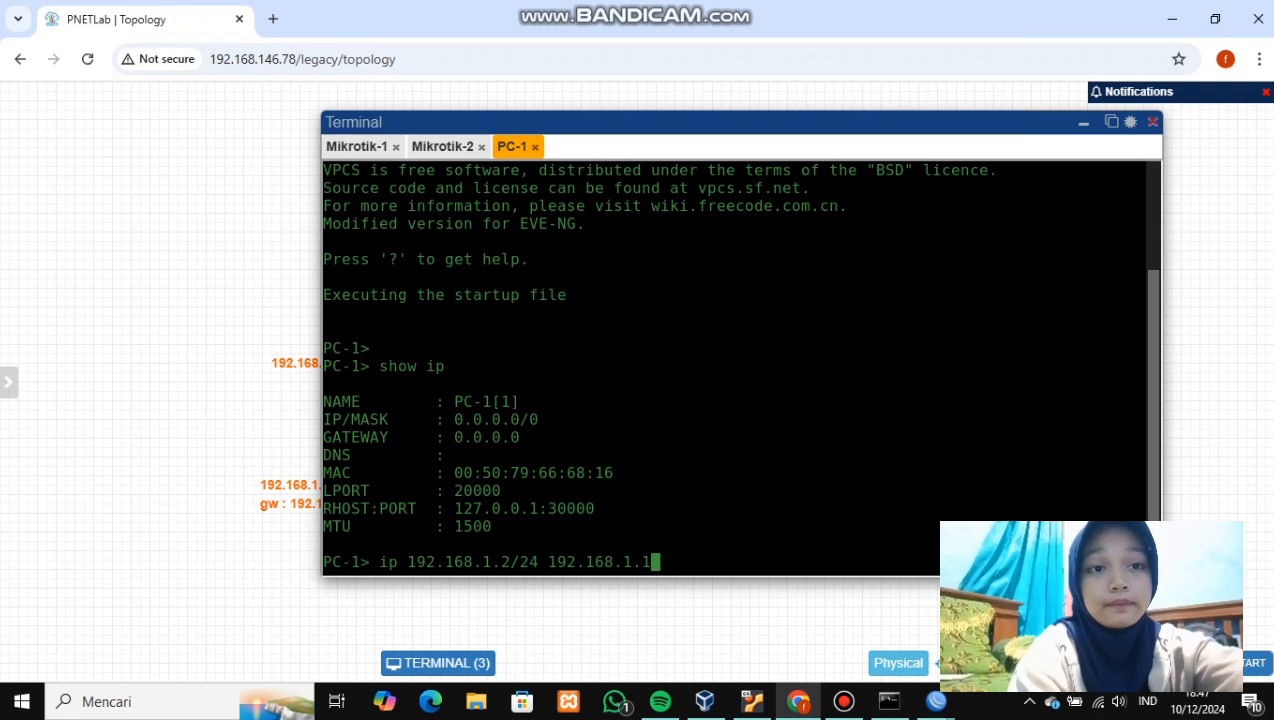
{"action": "key", "text": "Return"}
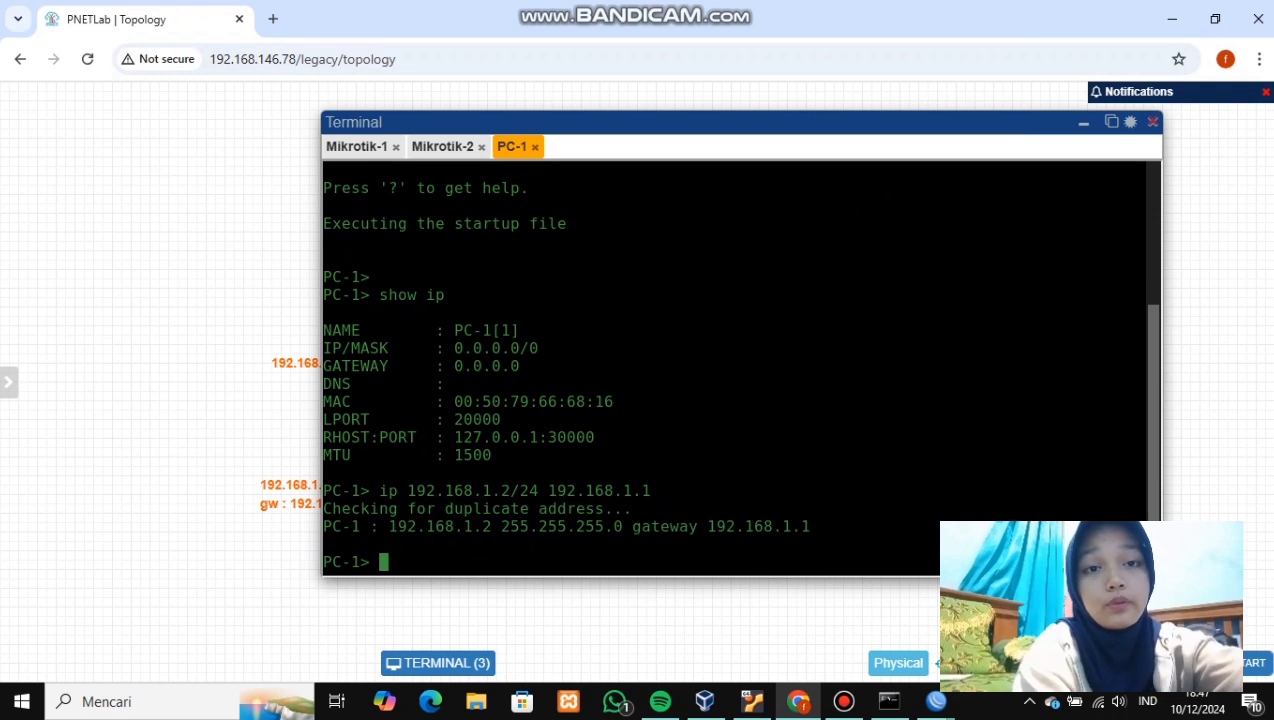
{"action": "type", "text": "s"}
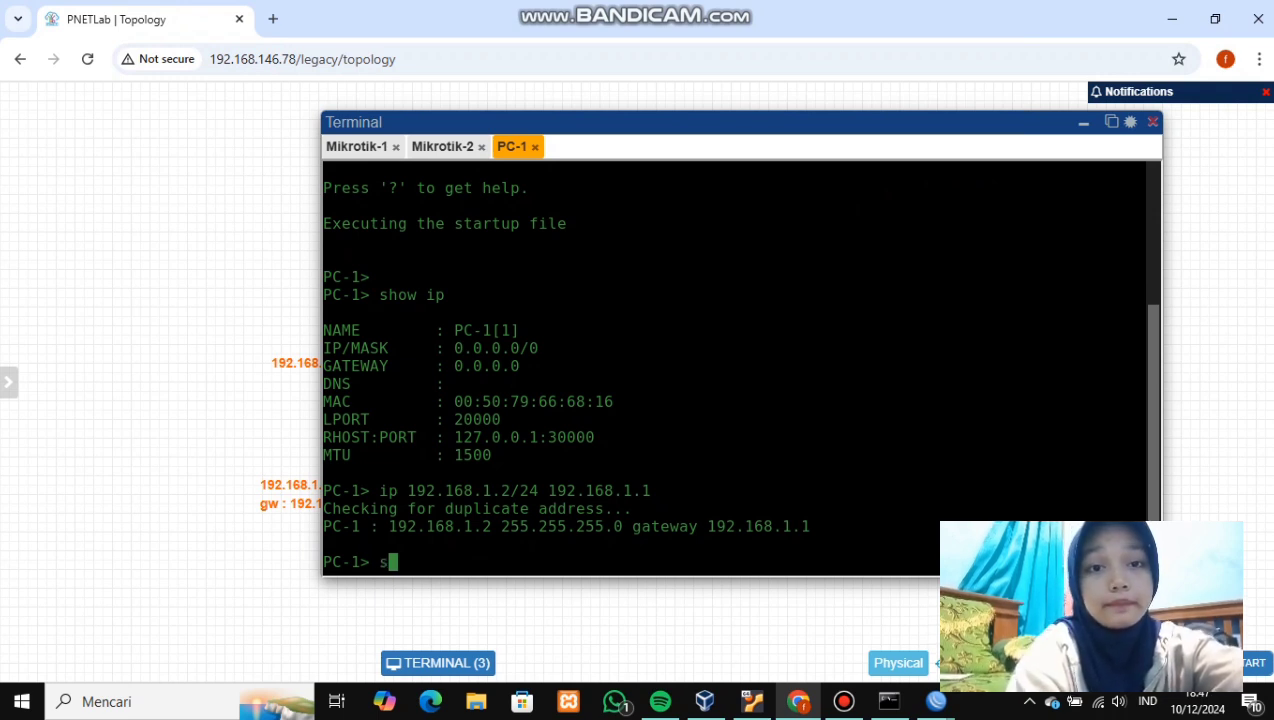
{"action": "type", "text": "h"}
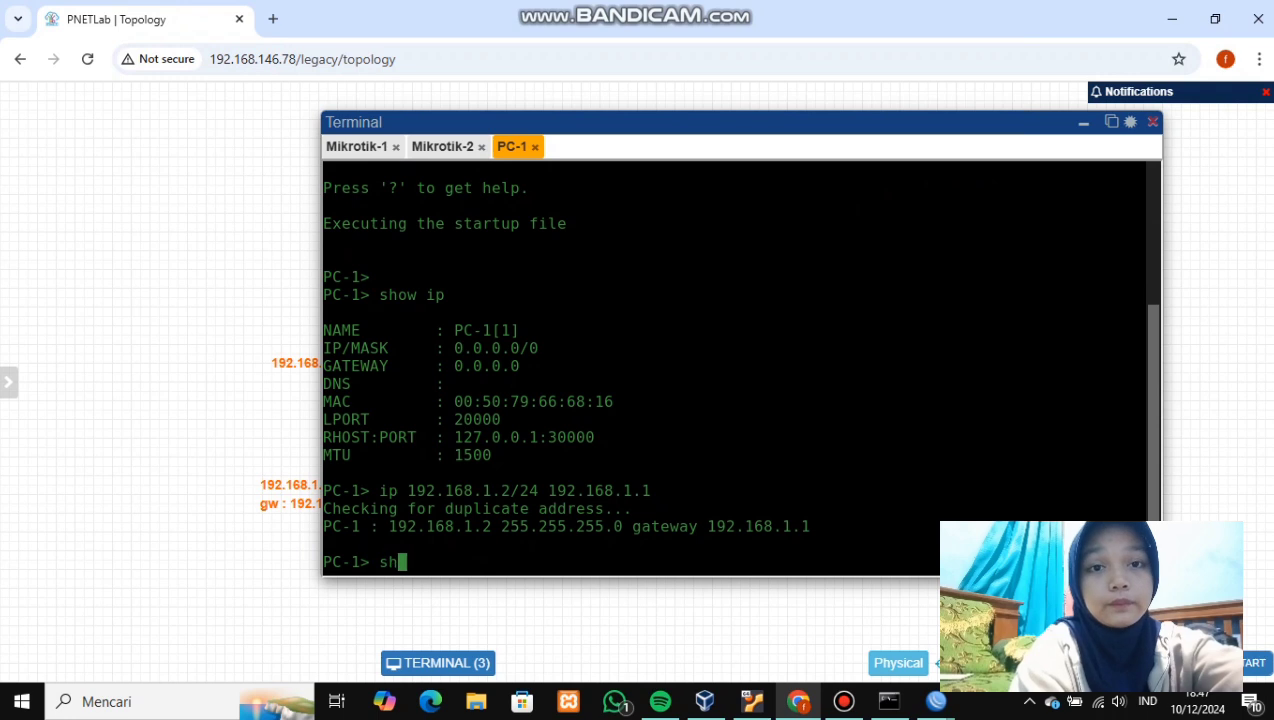
{"action": "type", "text": "ow ip"}
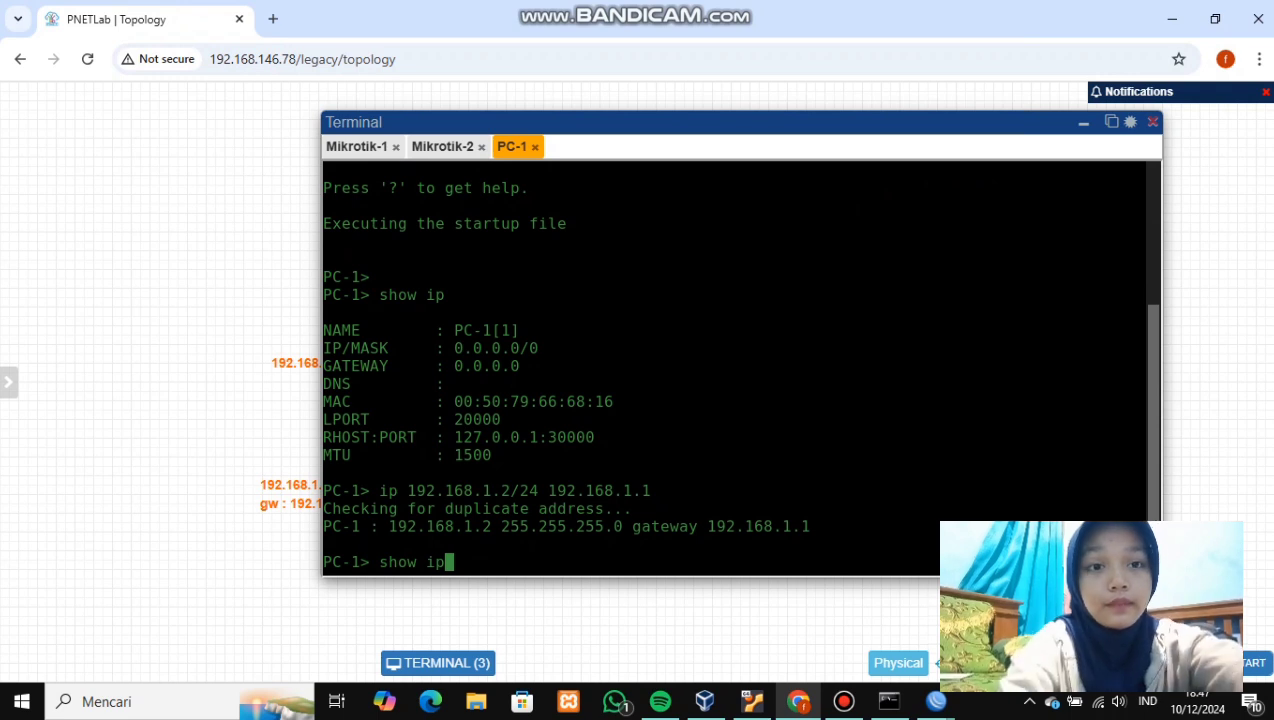
{"action": "key", "text": "Return"}
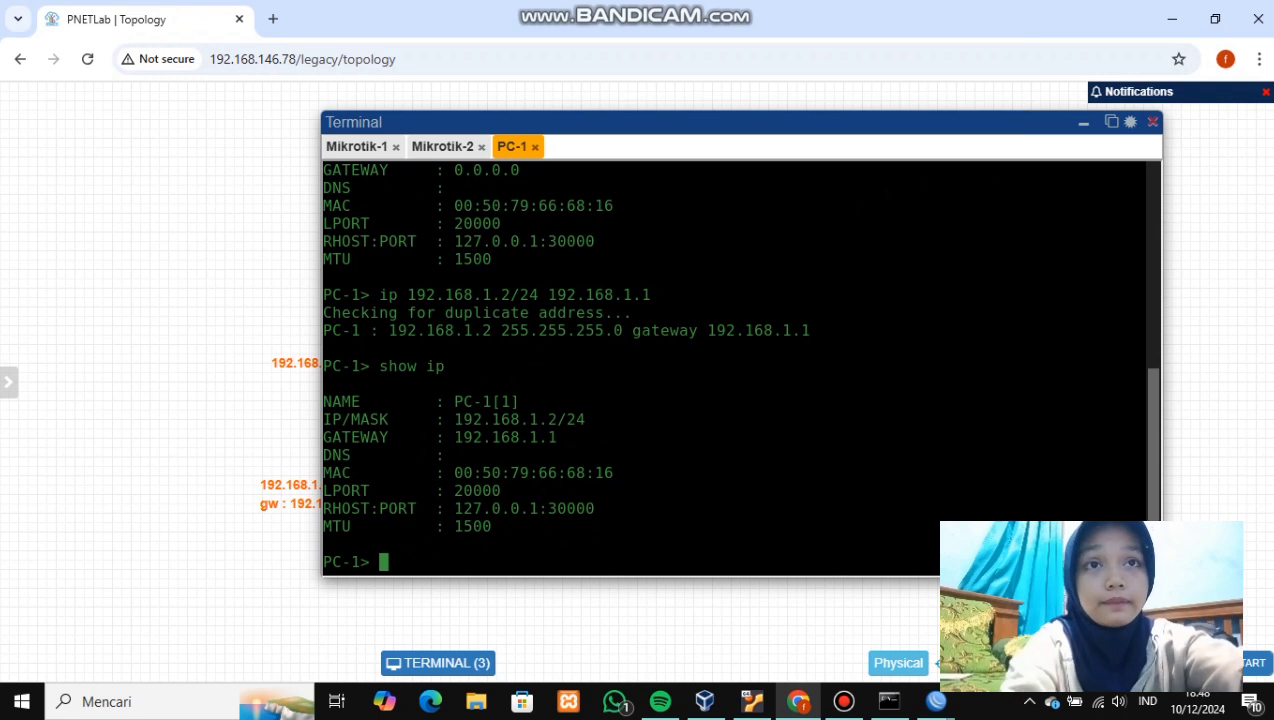
- In PC-2's console, assign 192.168.2.2/24 with gateway 192.168.2.1 and verify via show ip
{"action": "left_click", "coordinate": [1083, 122]}
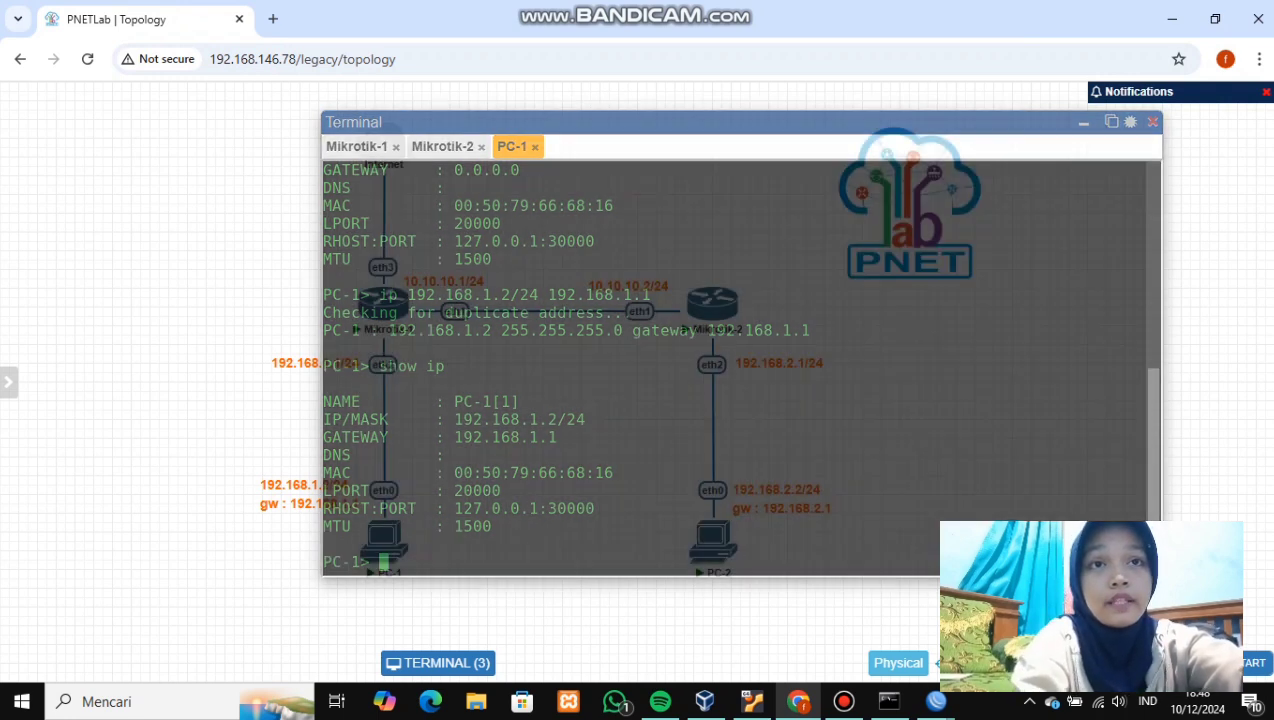
{"action": "left_click", "coordinate": [712, 540]}
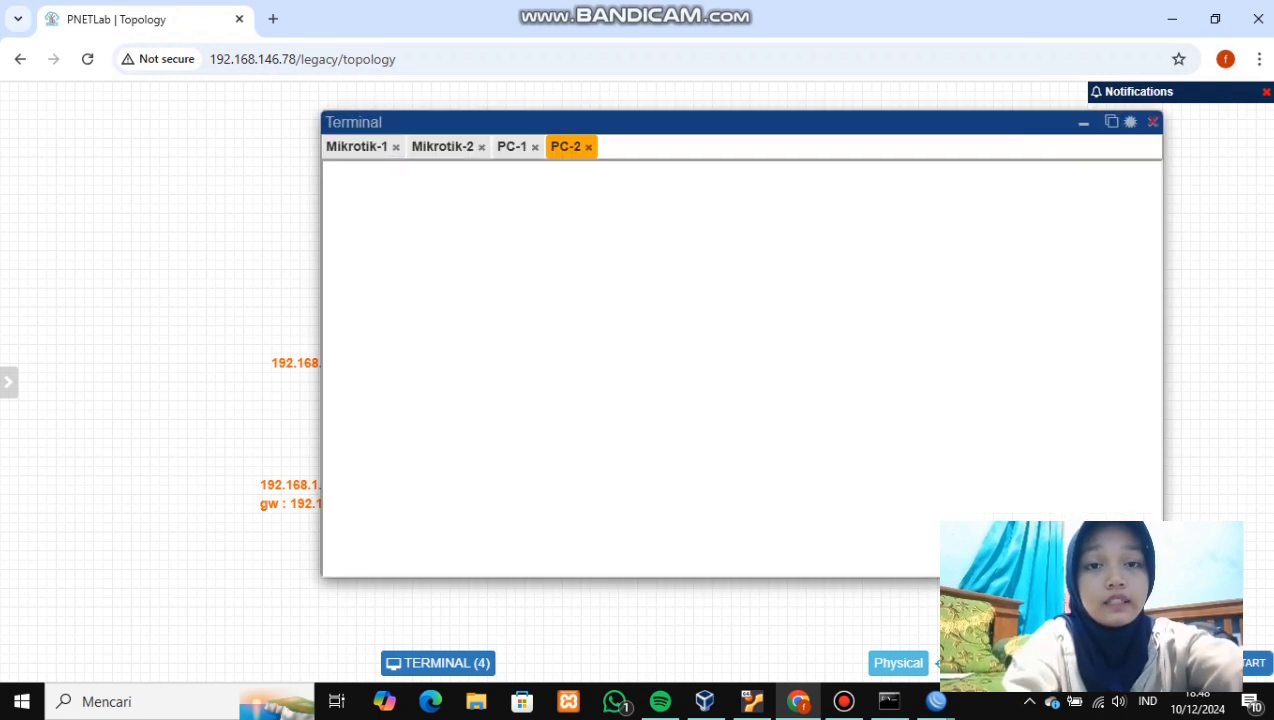
{"action": "type", "text": "ip 192.168.1.1"}
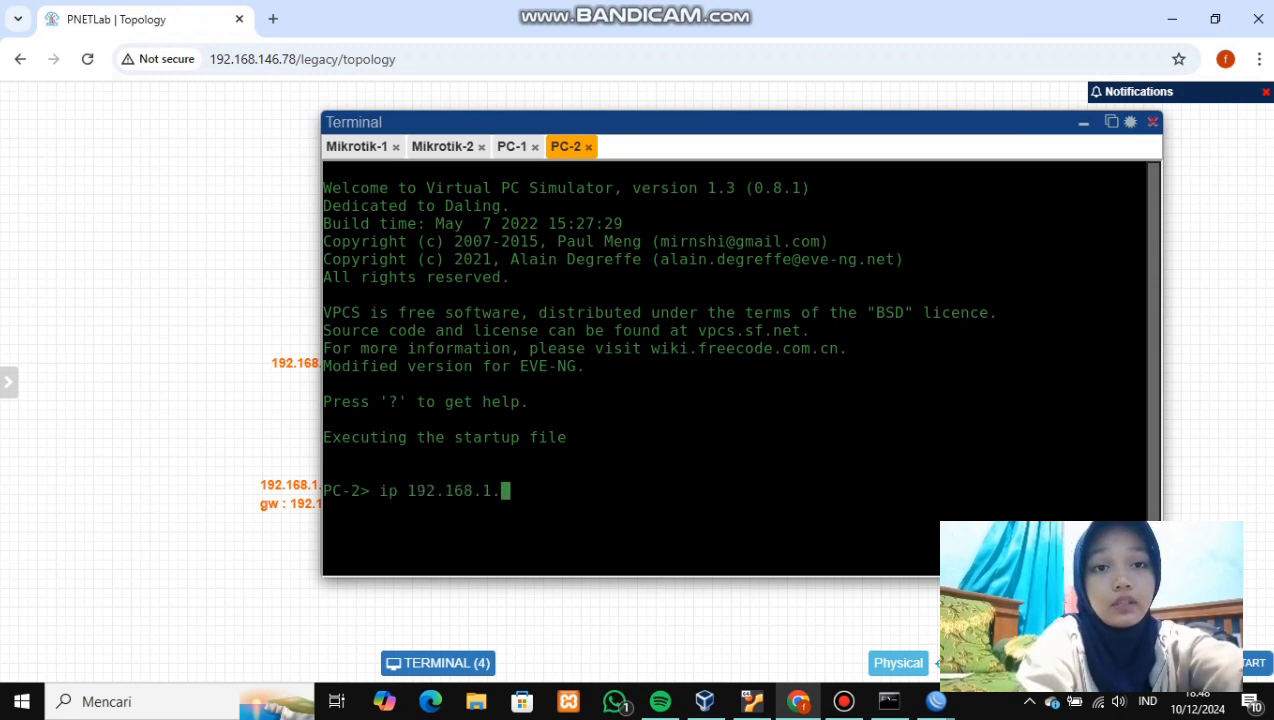
{"action": "key", "text": "BackSpace"}
{"action": "key", "text": "BackSpace"}
{"action": "key", "text": "BackSpace"}
{"action": "key", "text": "BackSpace"}
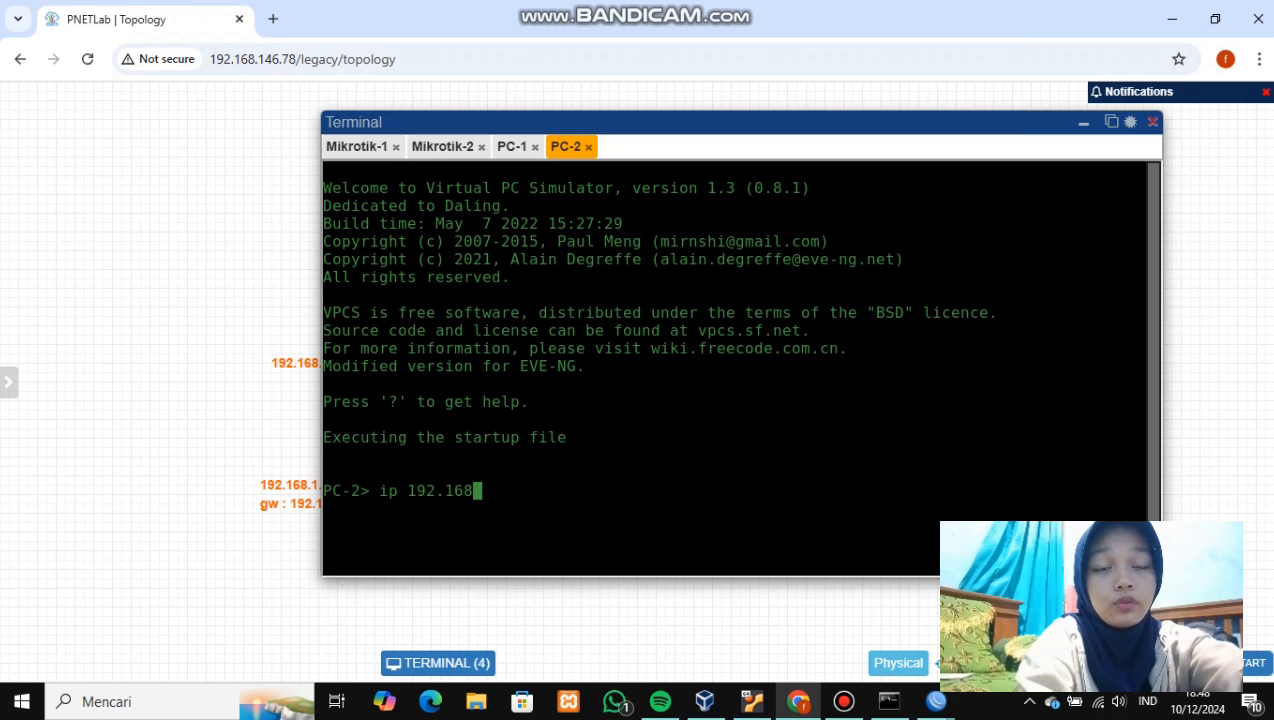
{"action": "type", "text": ".2.2"}
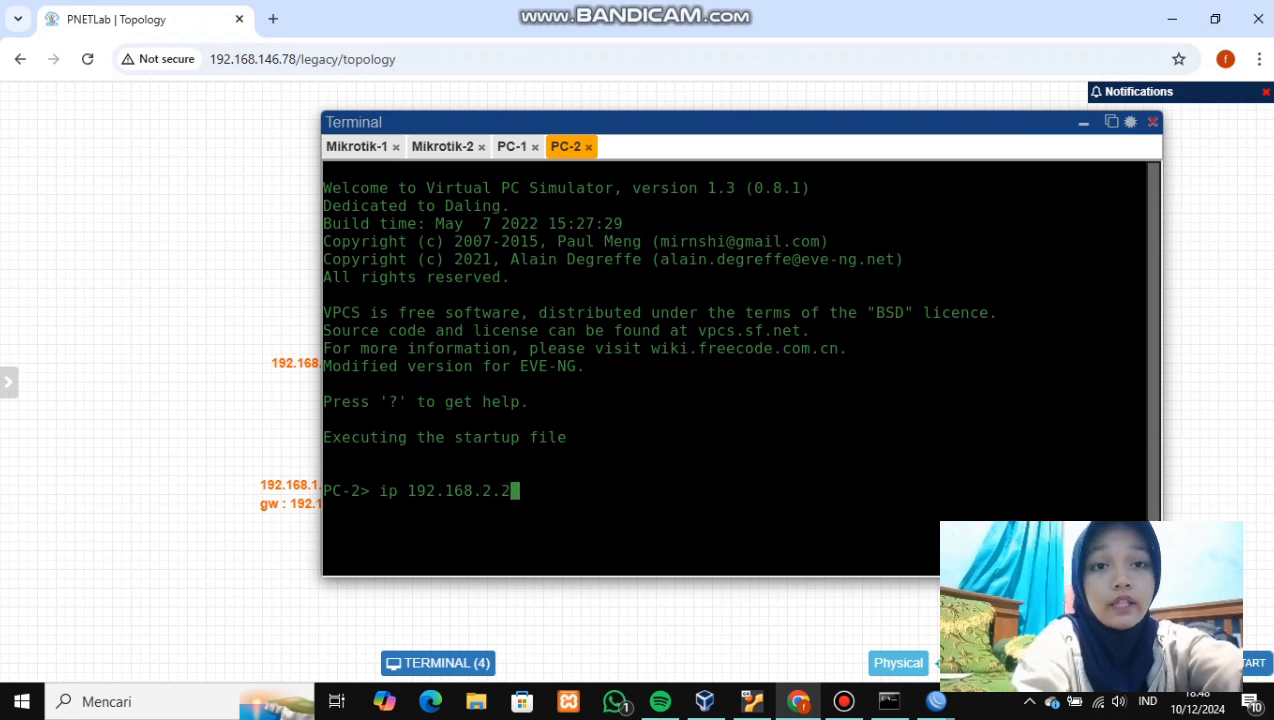
{"action": "type", "text": "/24"}
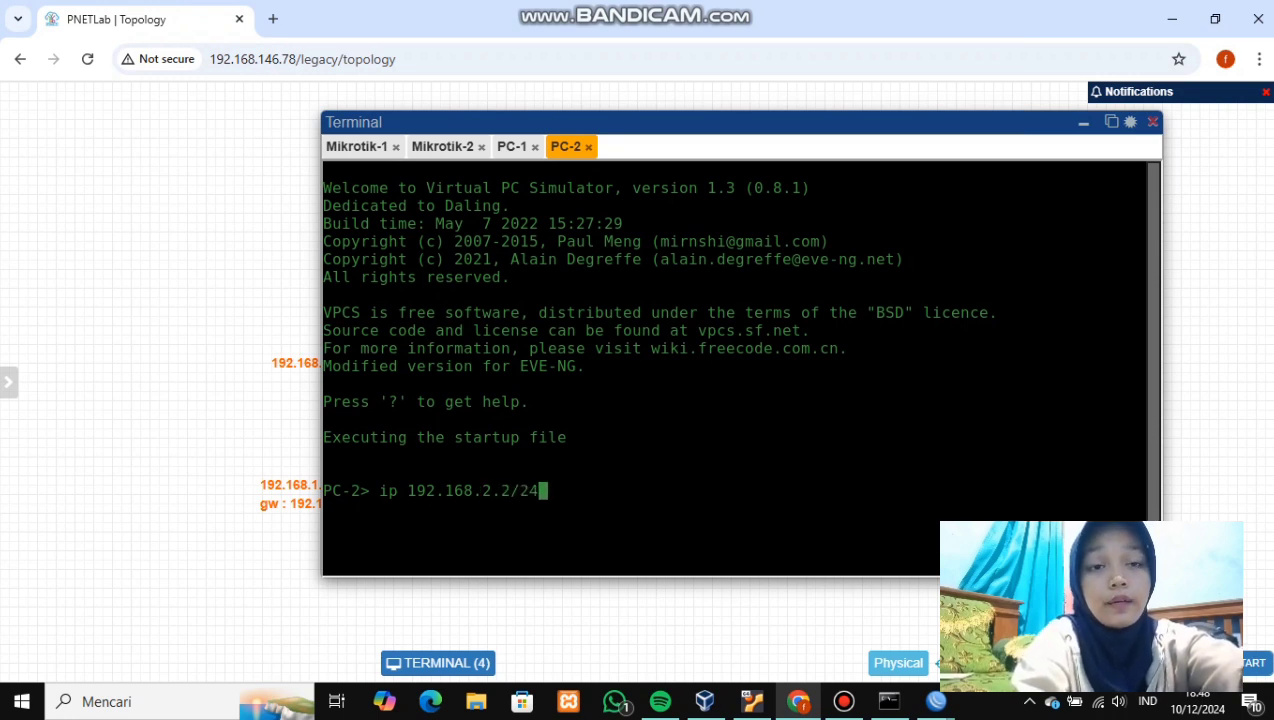
{"action": "type", "text": " 192.1"}
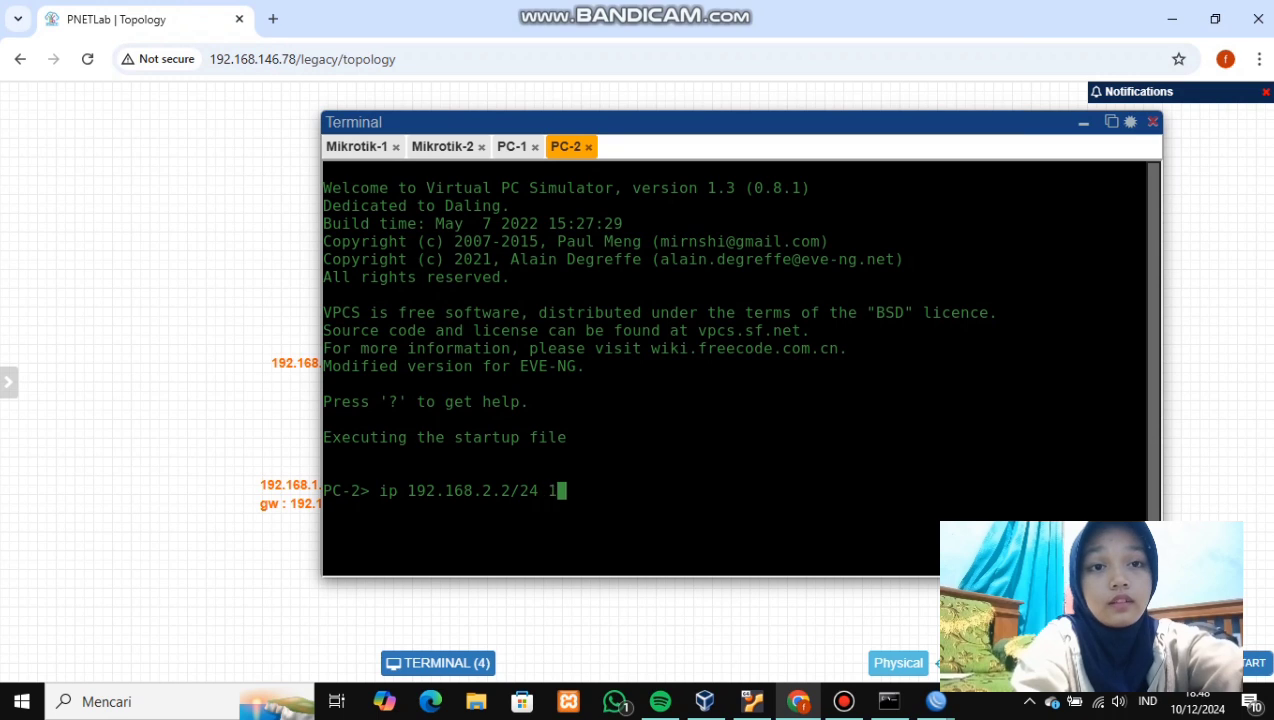
{"action": "type", "text": "68"}
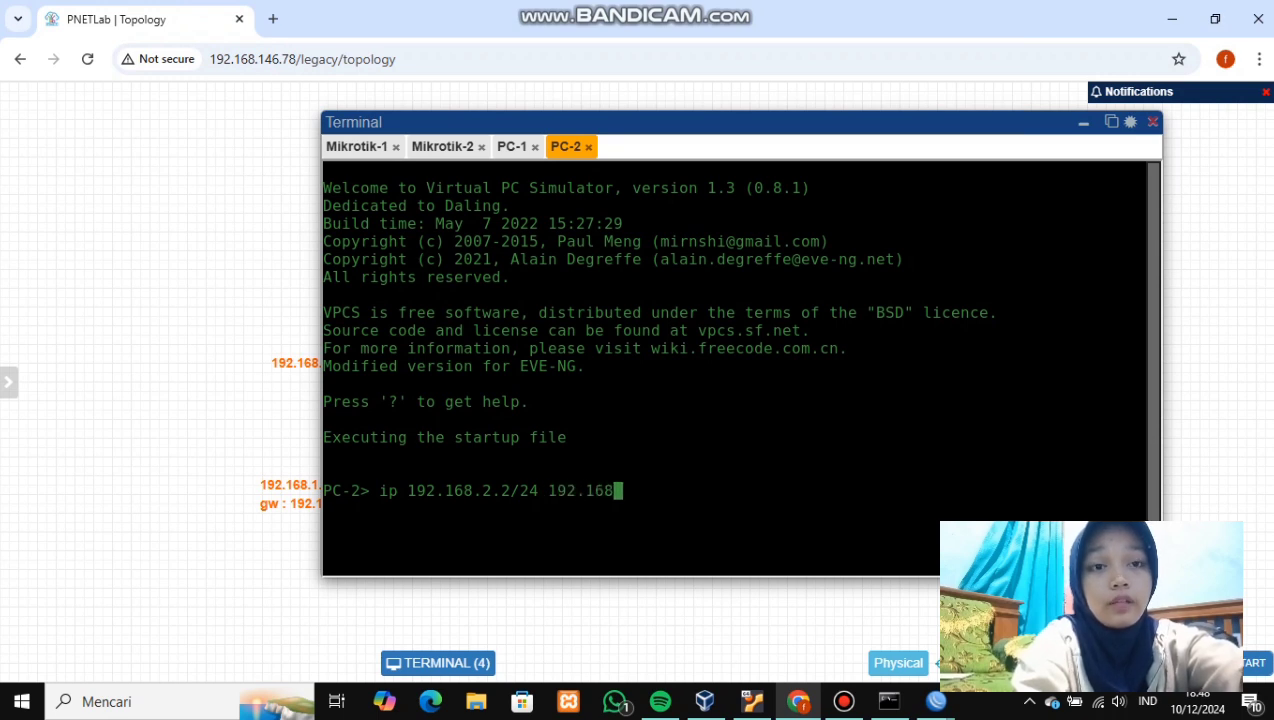
{"action": "type", "text": ".2.1"}
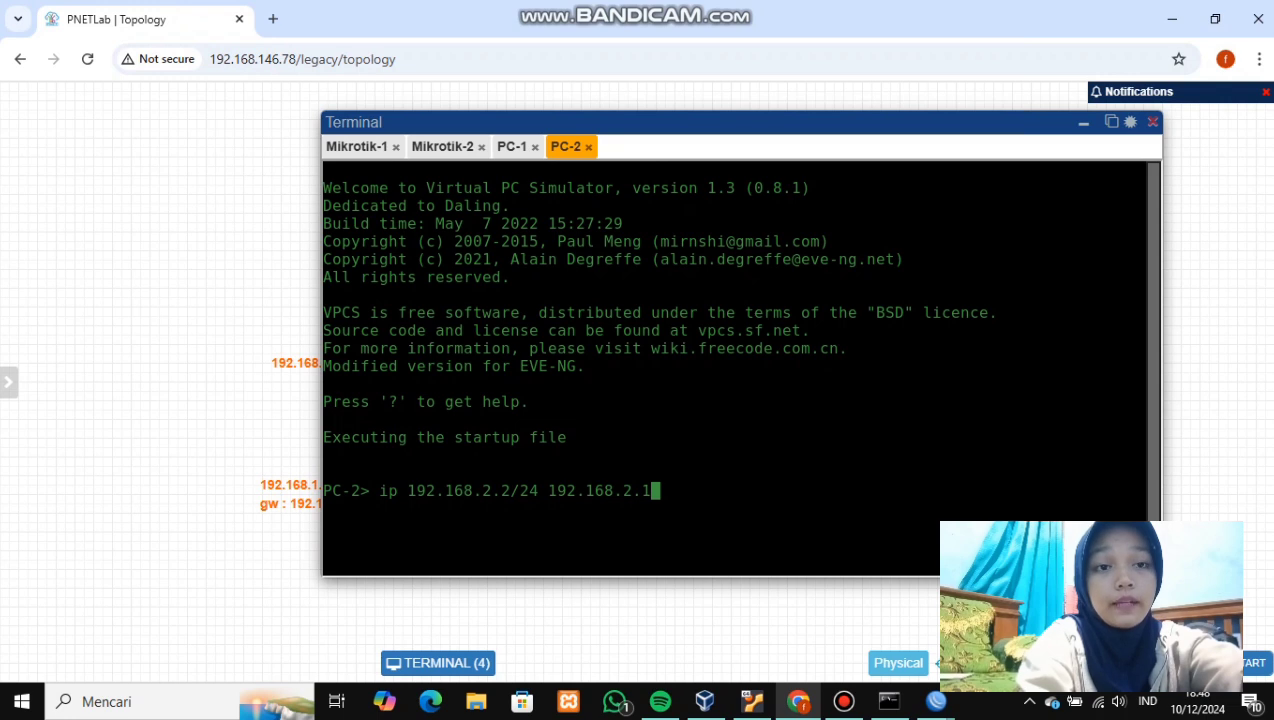
{"action": "key", "text": "Return"}
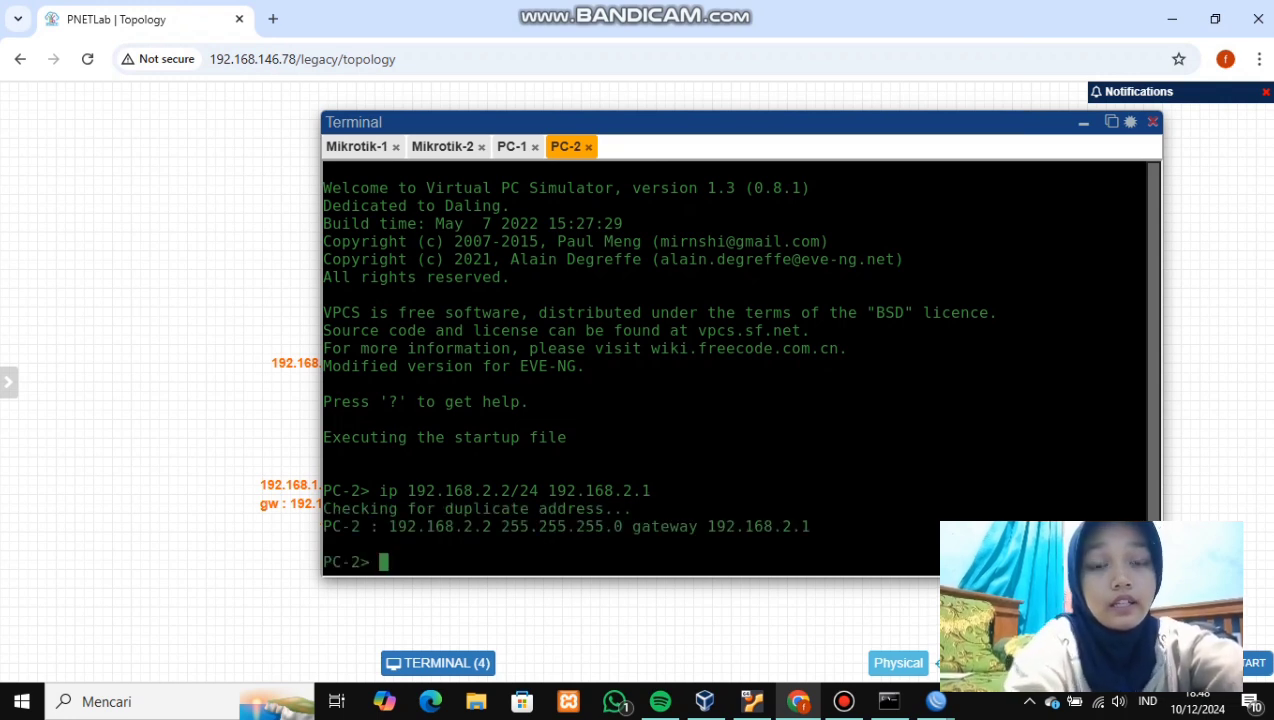
{"action": "type", "text": "s"}
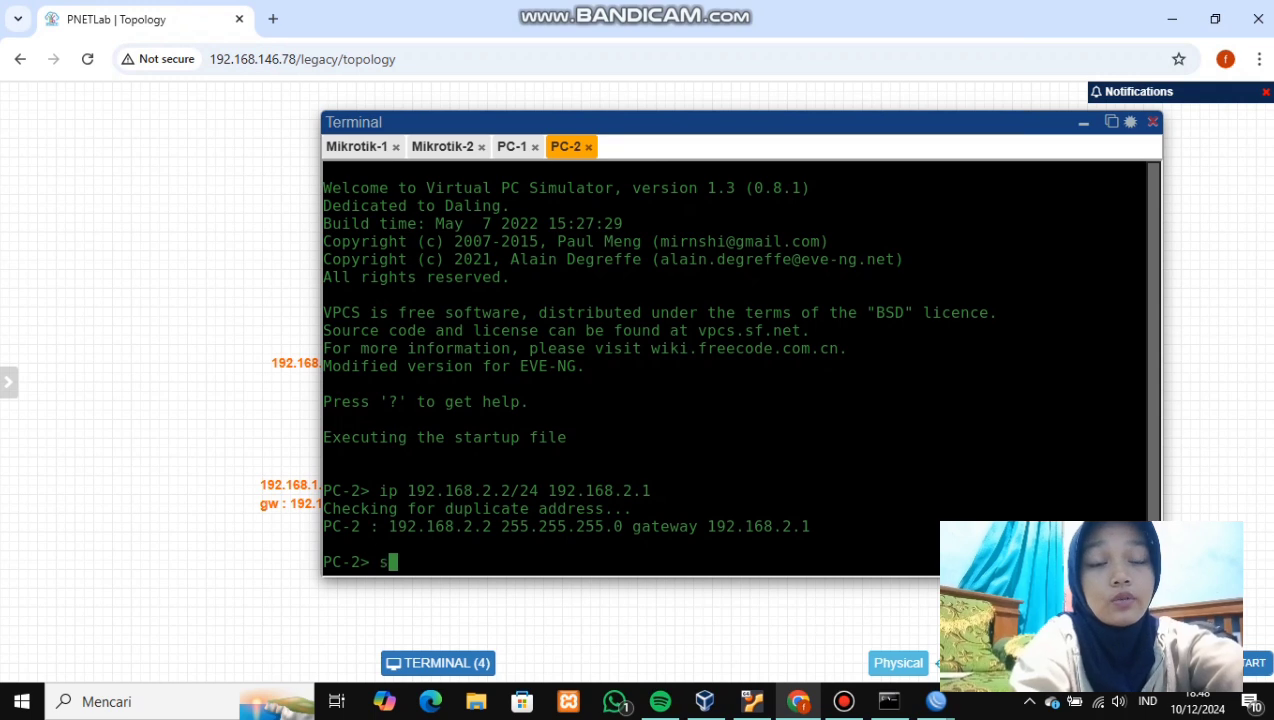
{"action": "type", "text": "how ip"}
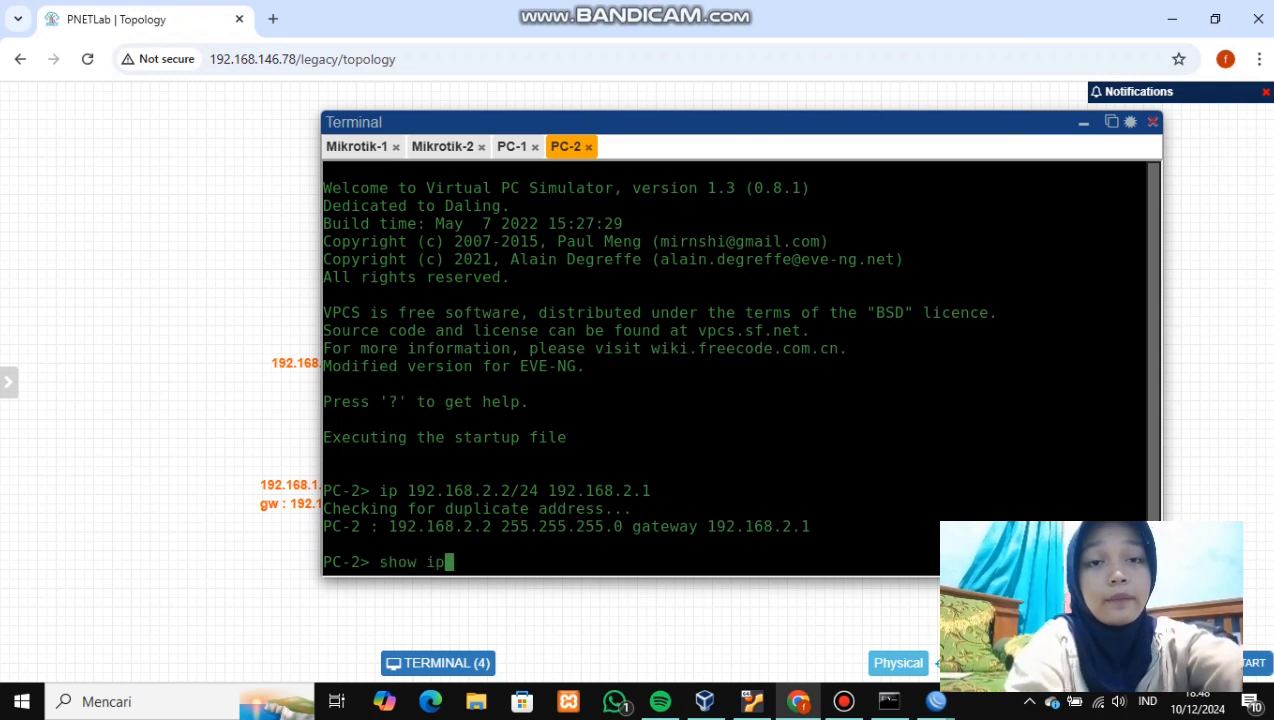
{"action": "key", "text": "Return"}
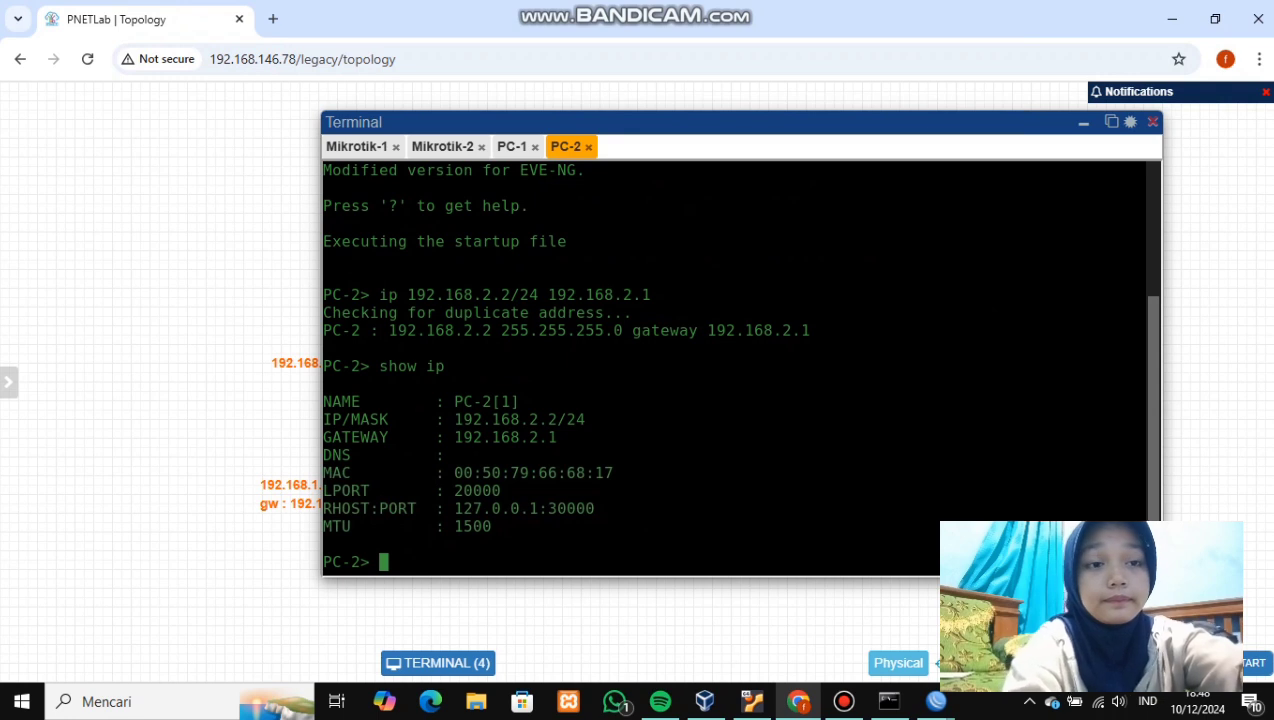
- Ping gateway 192.168.1.1 from PC-1 and gateway 192.168.2.1 from PC-2
{"action": "left_click", "coordinate": [512, 146]}
{"action": "type", "text": "g"}
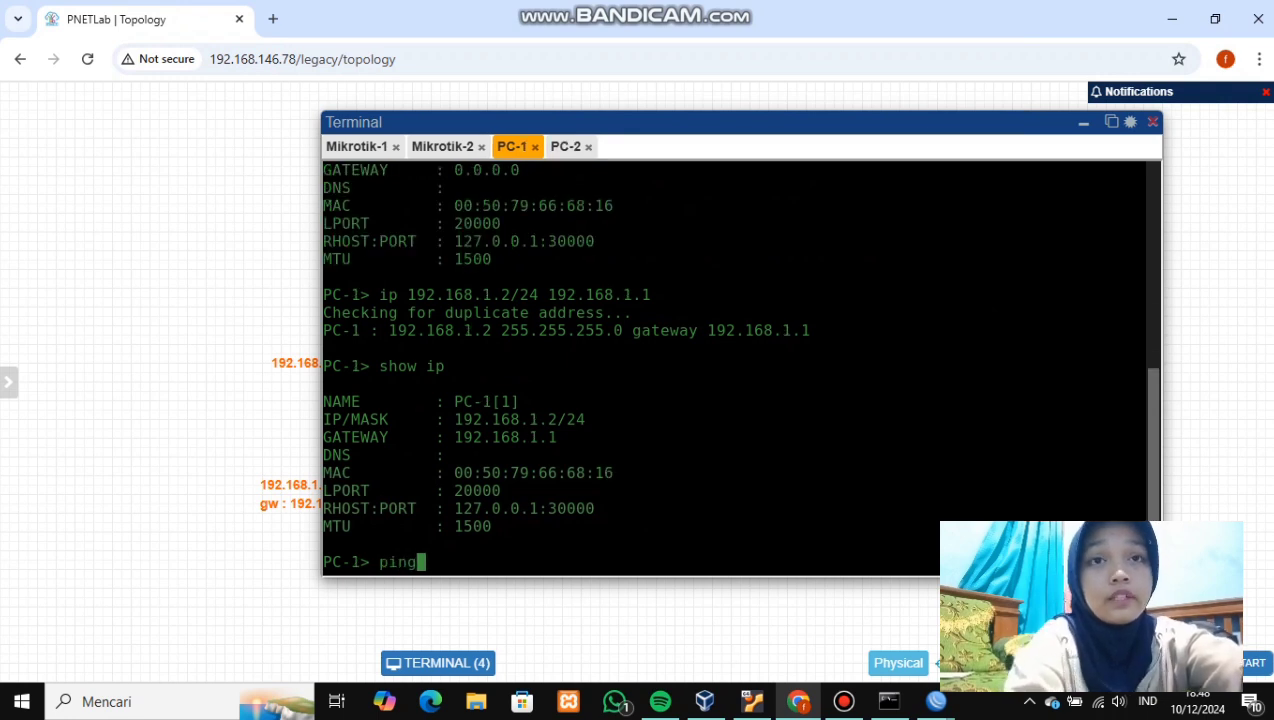
{"action": "type", "text": " 192"}
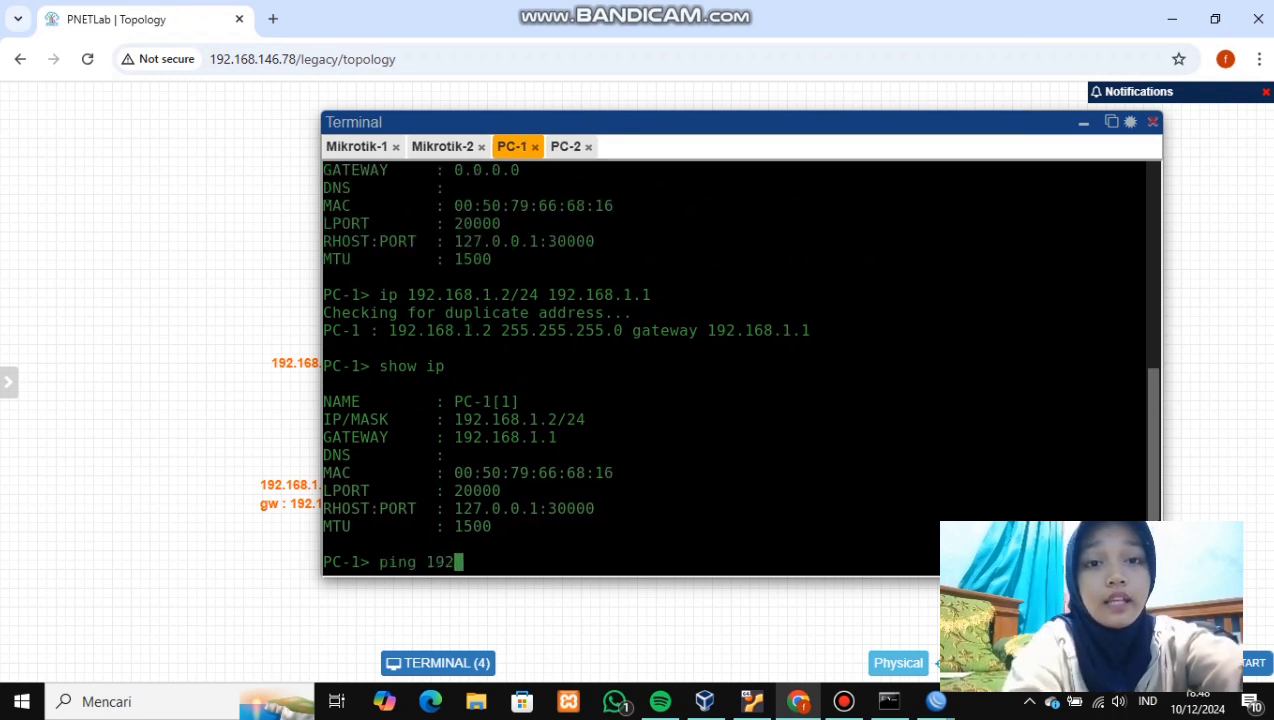
{"action": "type", "text": ".168"}
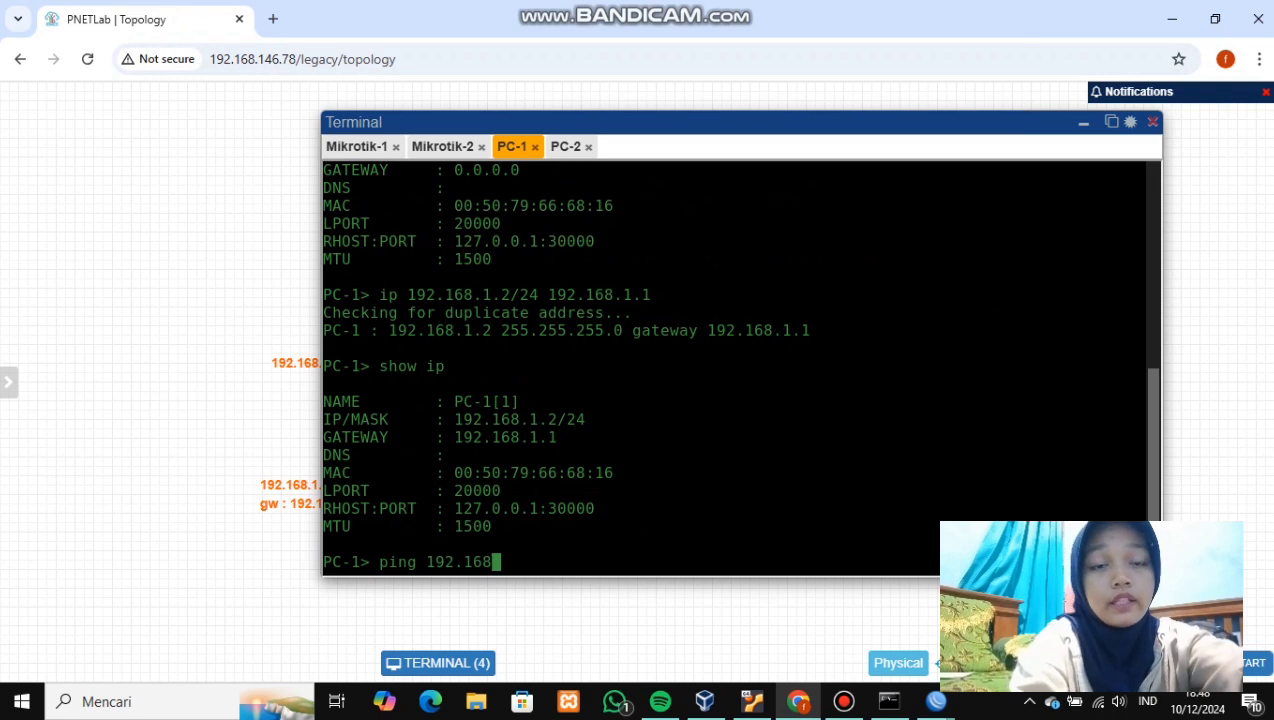
{"action": "type", "text": ".1.1"}
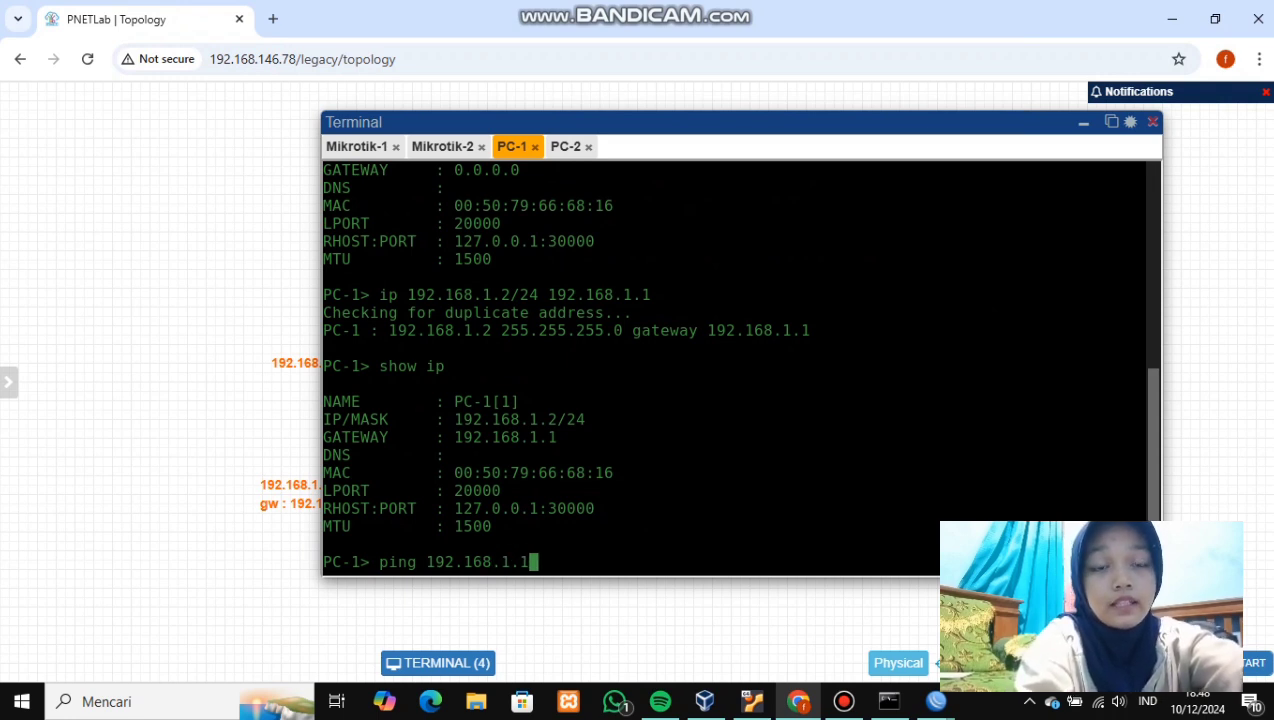
{"action": "key", "text": "Return"}
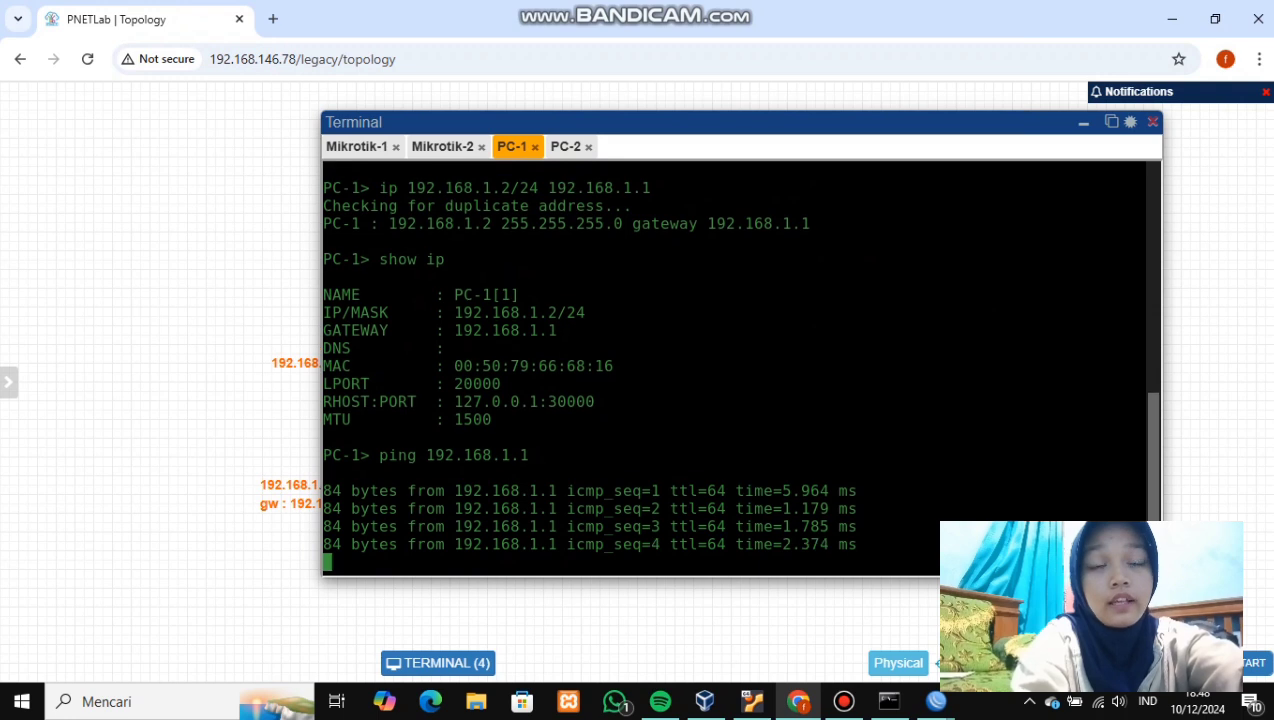
{"action": "left_click", "coordinate": [566, 147]}
{"action": "type", "text": "ping 192.168.2.1"}
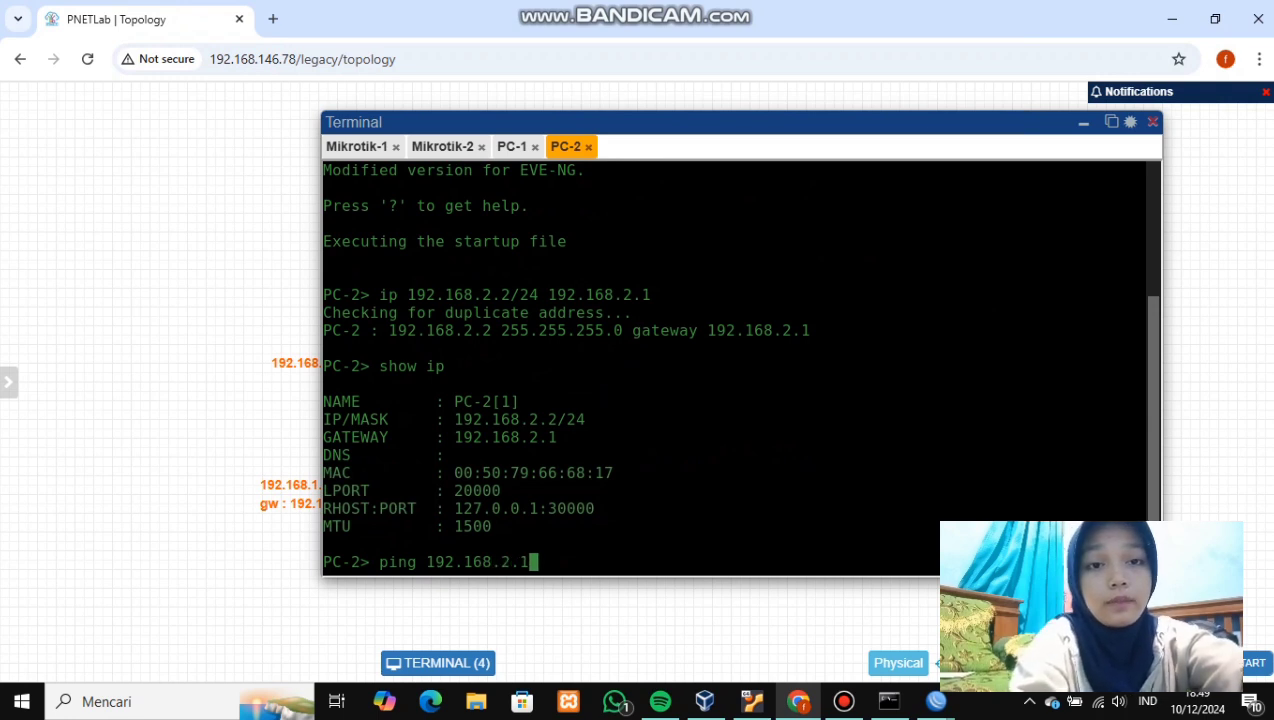
{"action": "key", "text": "Return"}
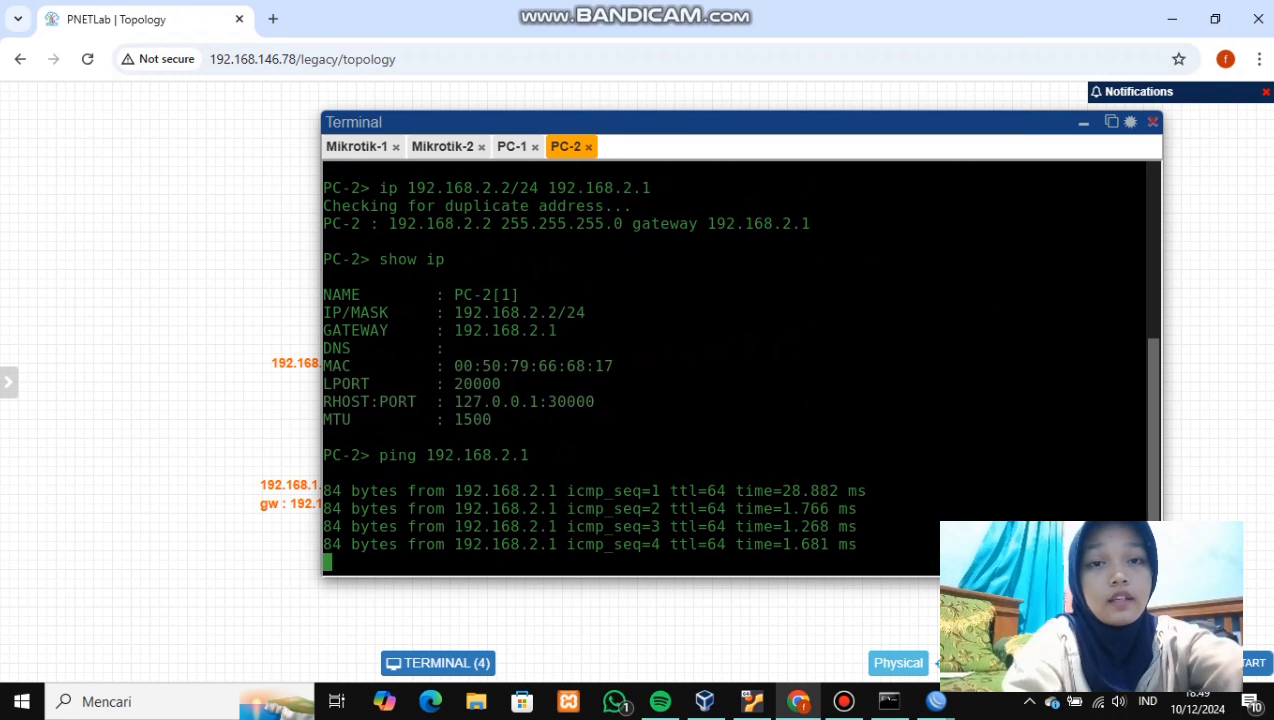
{"action": "key", "text": "ctrl+c"}
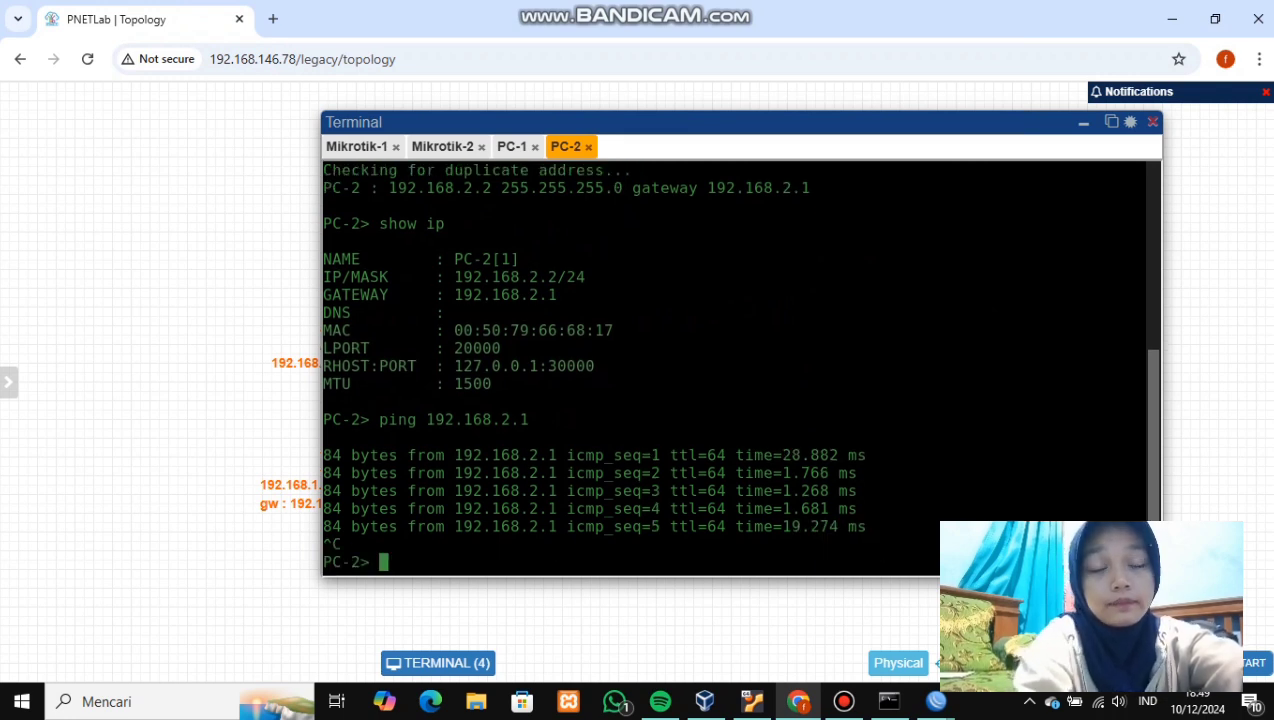
- Bring the Mikrotik-1 WinBox window forward, moving it left and enlarging it
{"action": "left_click", "coordinate": [1084, 122]}
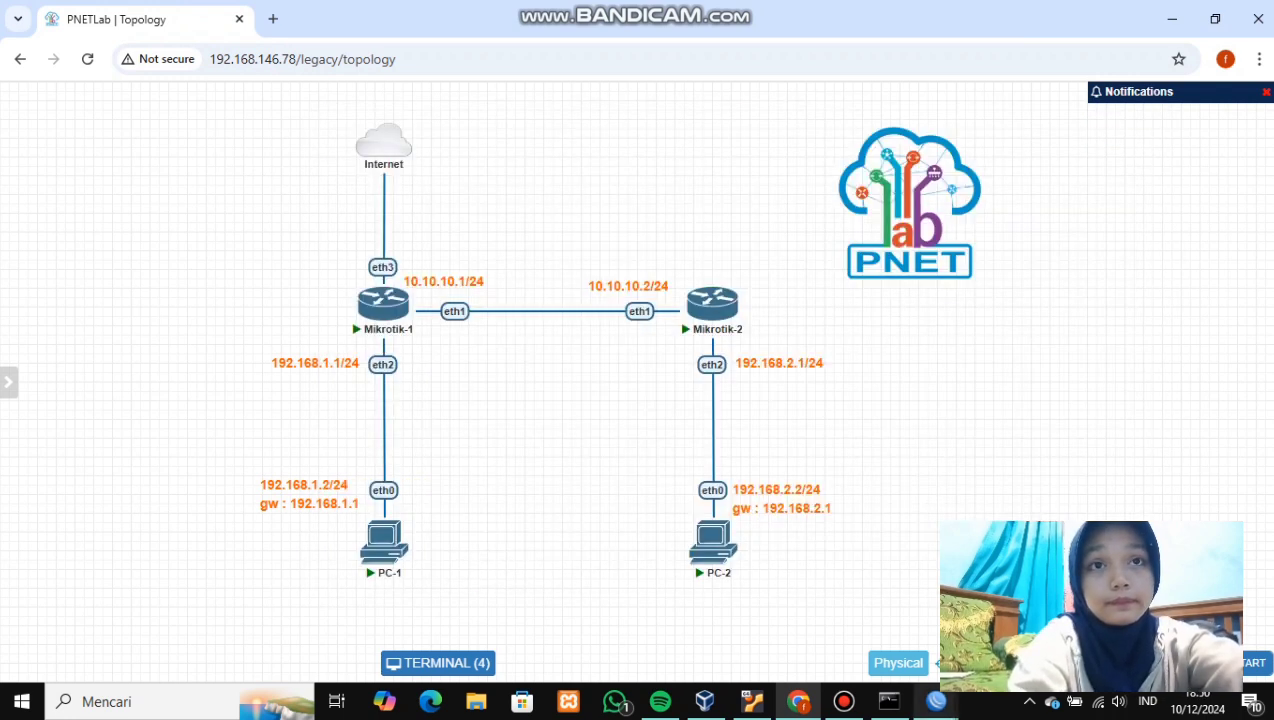
{"action": "left_click", "coordinate": [936, 702]}
{"action": "left_click", "coordinate": [852, 612]}
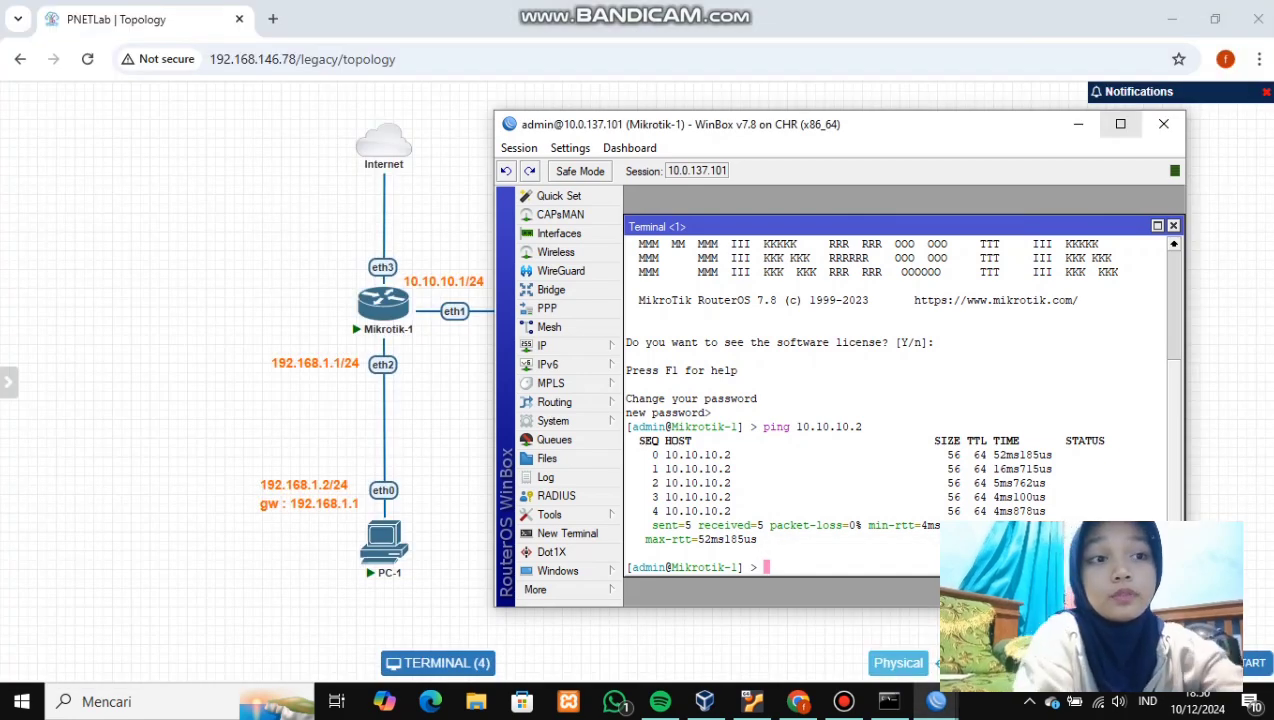
{"action": "left_click_drag", "start_coordinate": [913, 133], "coordinate": [720, 110]}
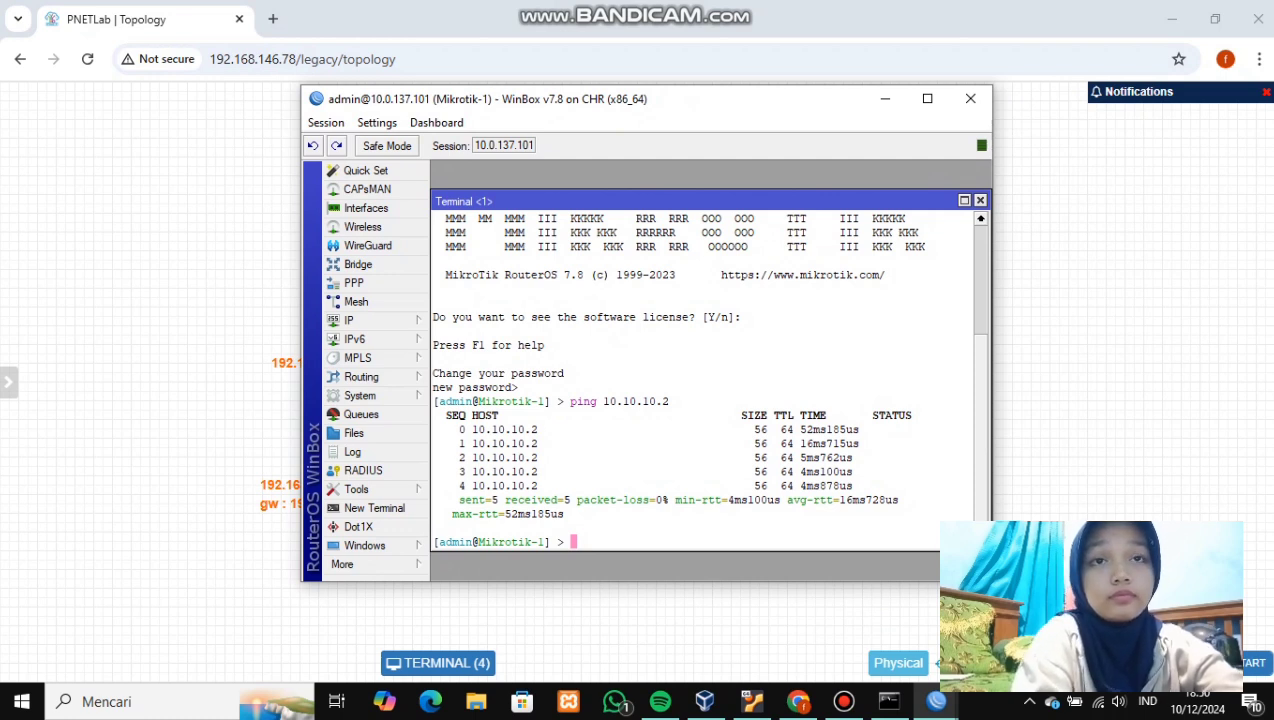
{"action": "left_click_drag", "start_coordinate": [991, 581], "coordinate": [1113, 652]}
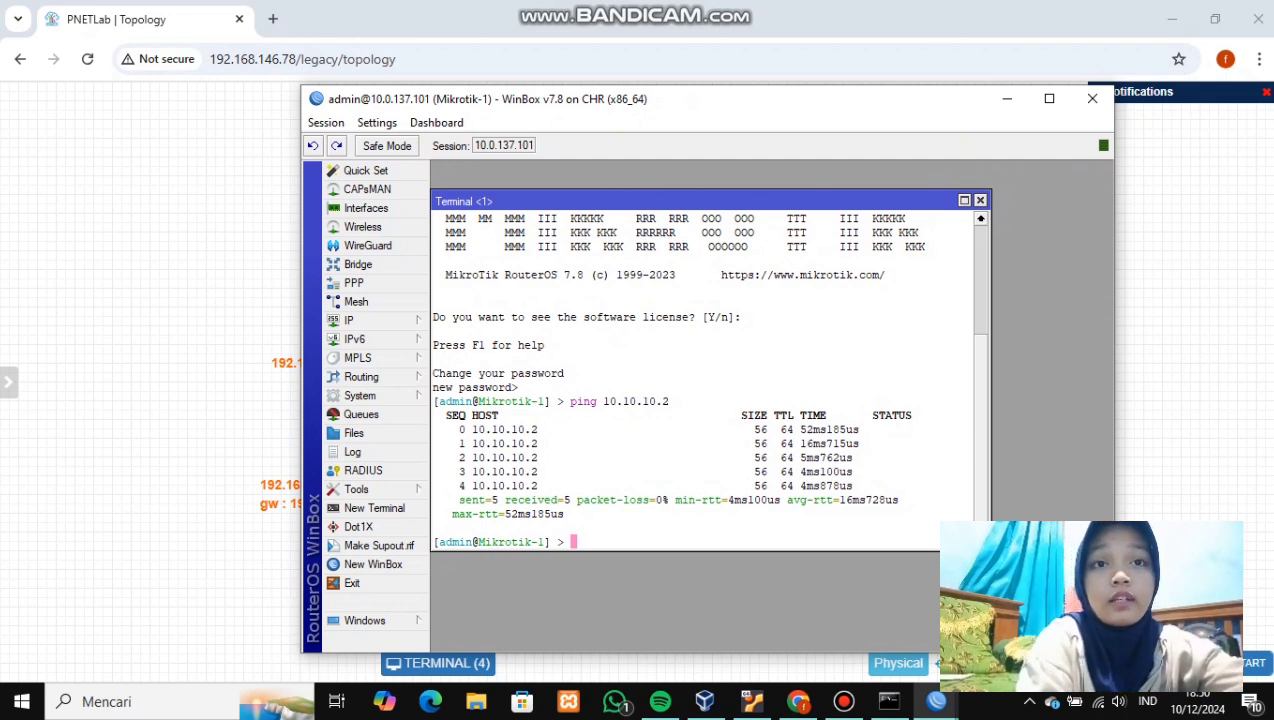
- Under IP > Routes, add a static route to 192.168.2.0/24 via gateway 10.10.10.2
{"action": "left_click", "coordinate": [349, 320]}
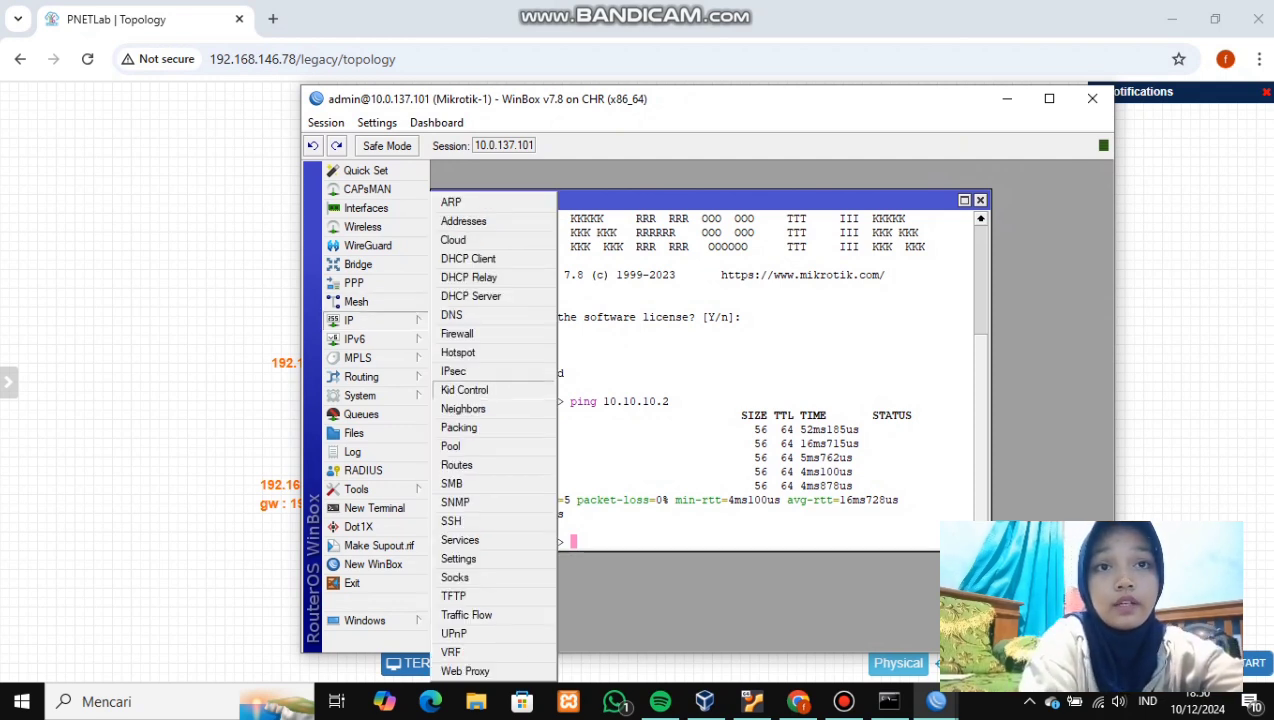
{"action": "left_click", "coordinate": [456, 465]}
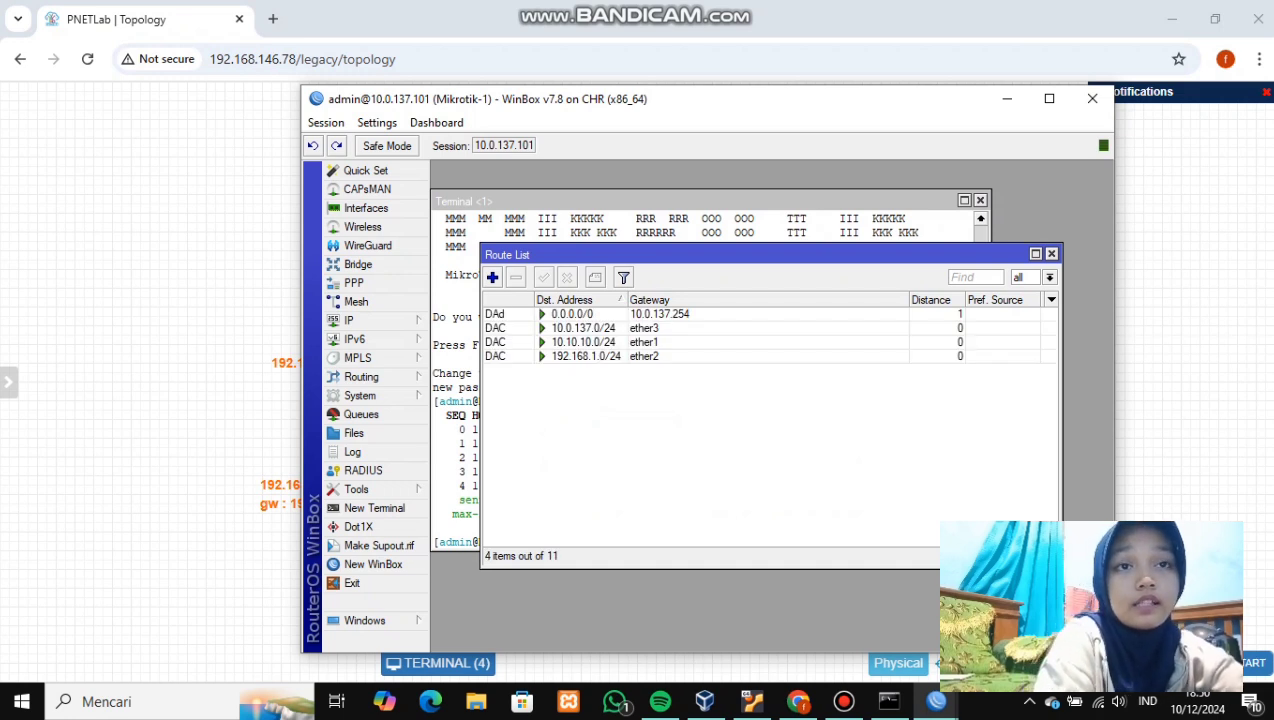
{"action": "left_click", "coordinate": [492, 277]}
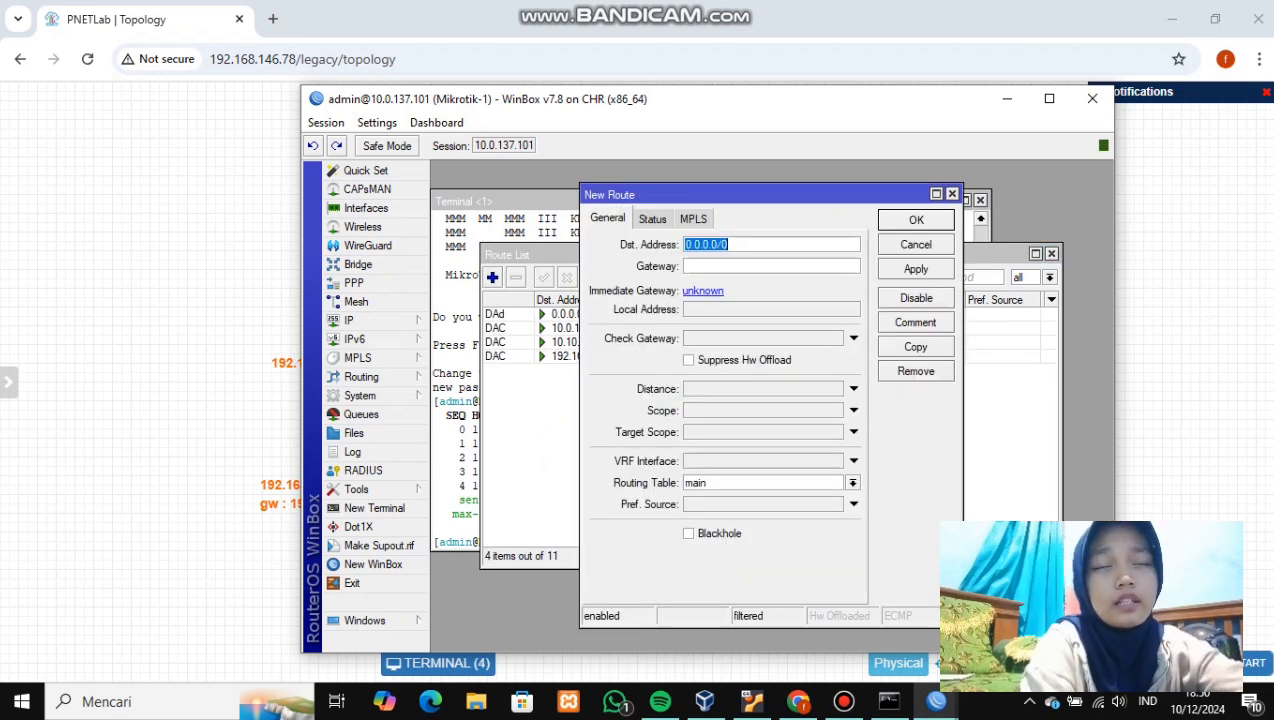
{"action": "key", "text": "BackSpace"}
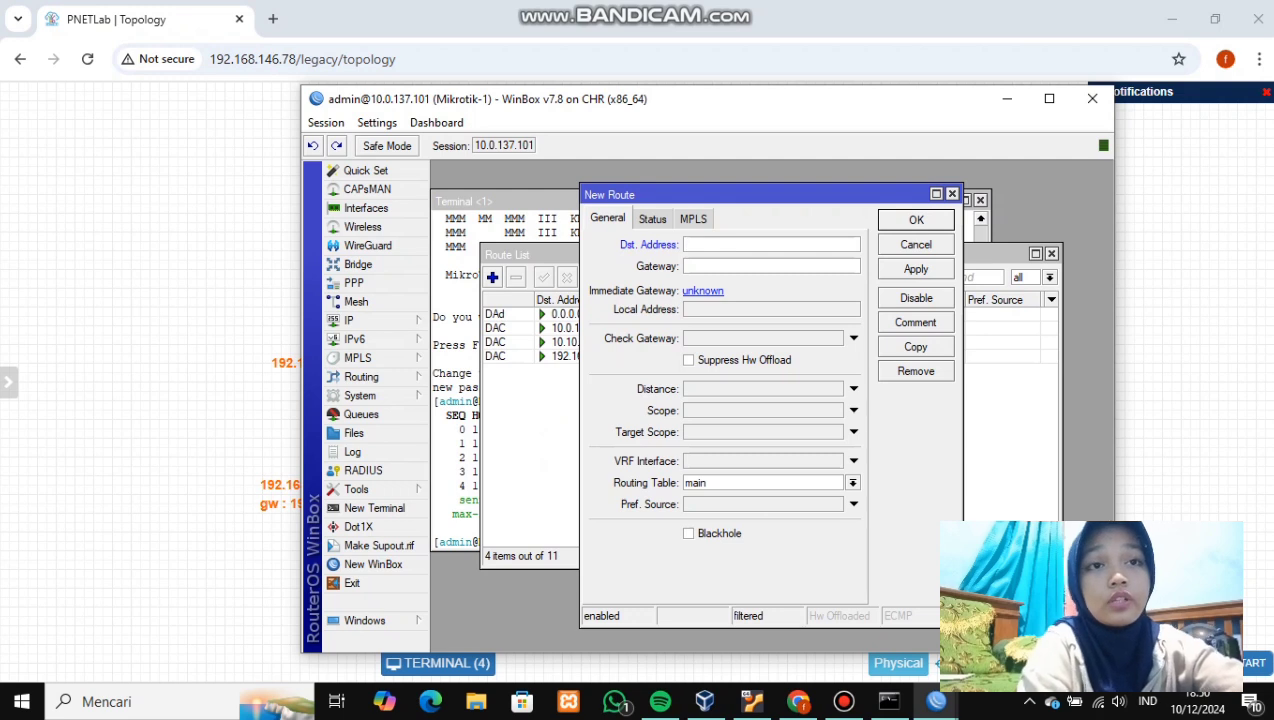
{"action": "type", "text": "192.168."}
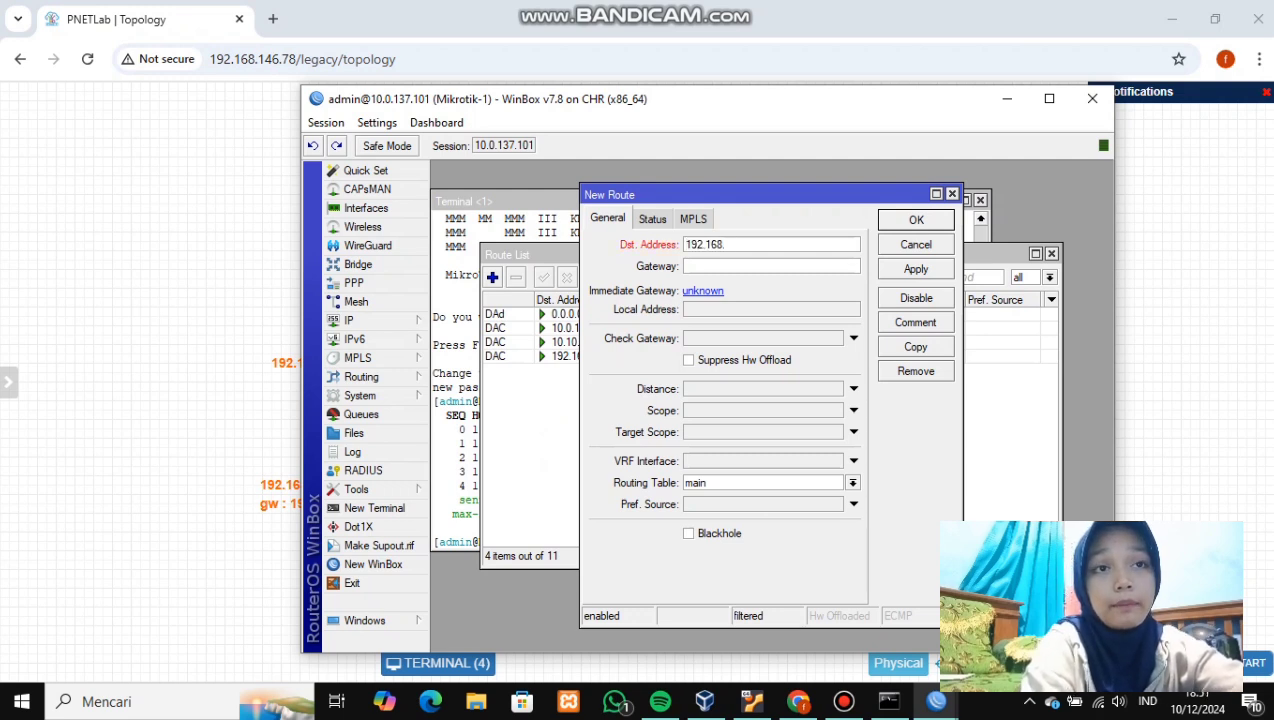
{"action": "type", "text": "2."}
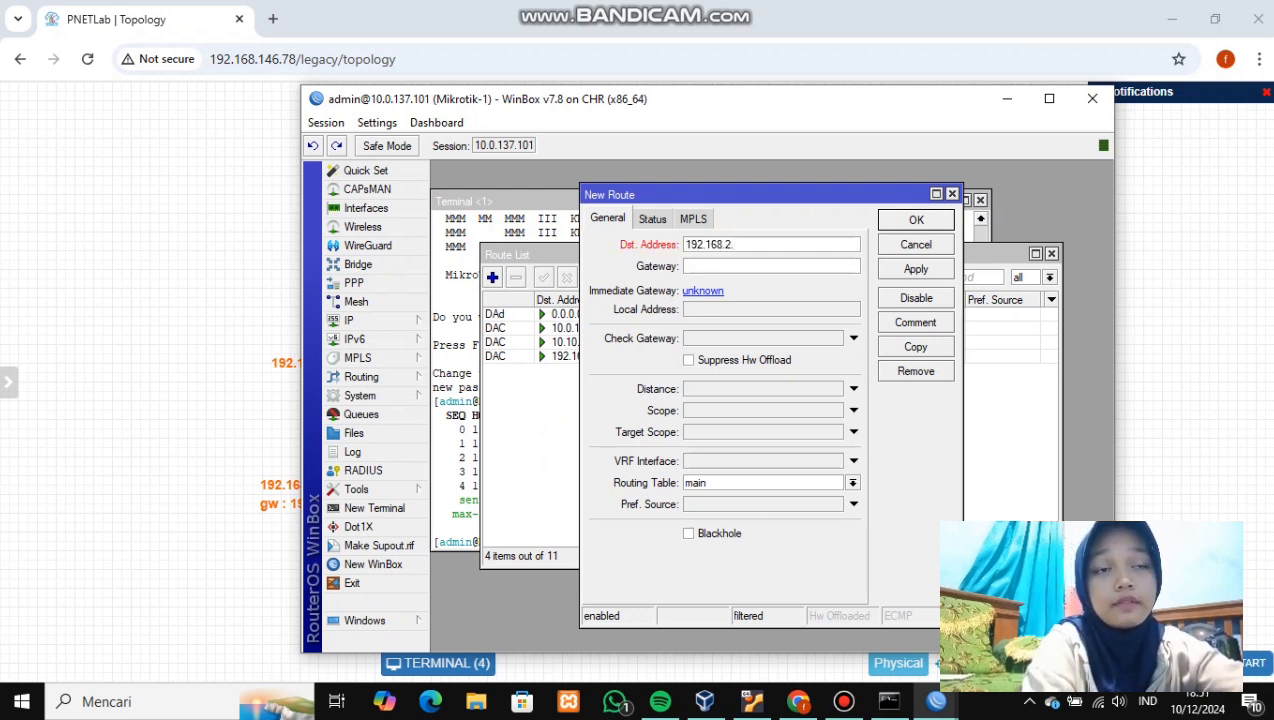
{"action": "type", "text": "0/24"}
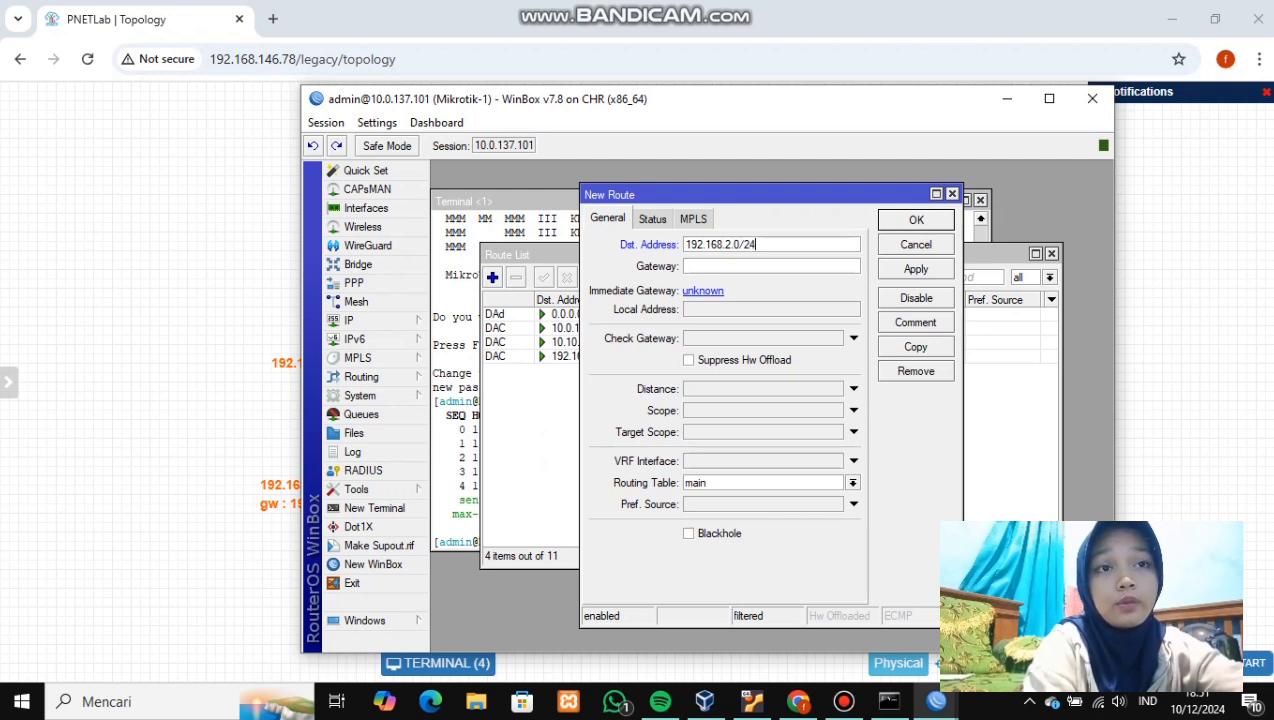
{"action": "left_click", "coordinate": [700, 266]}
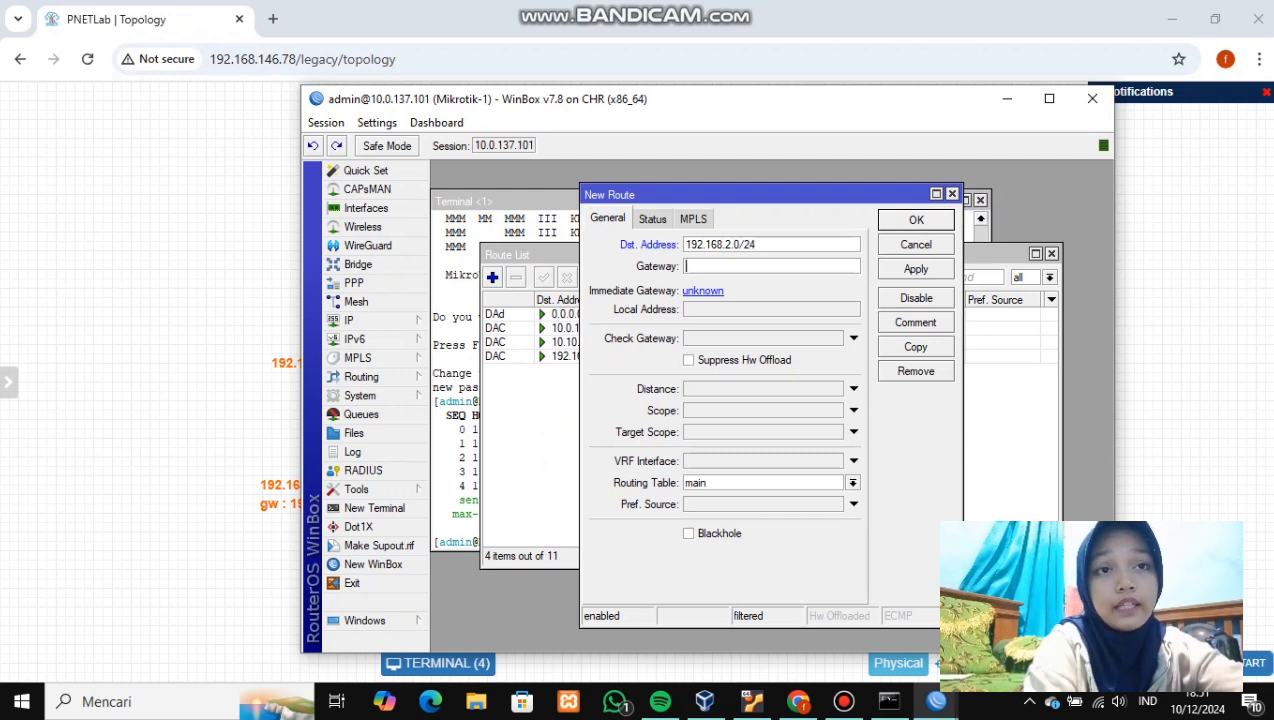
{"action": "type", "text": "10"}
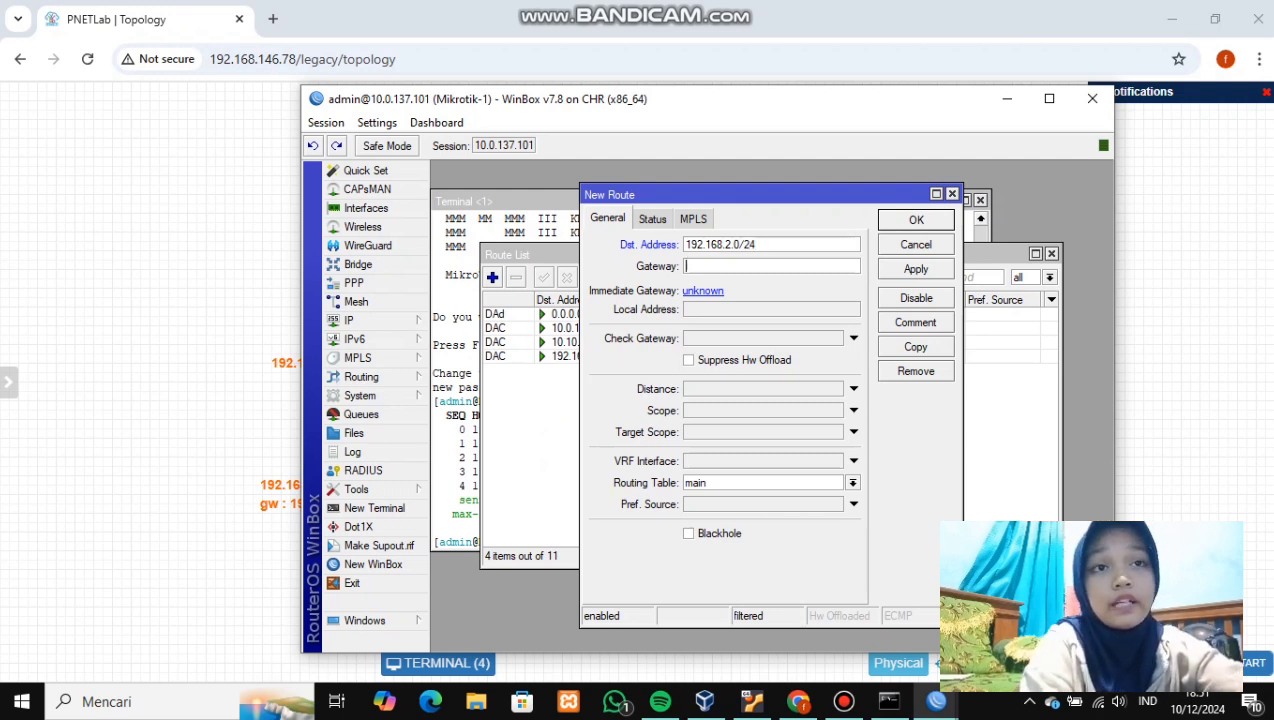
{"action": "type", "text": ".1"}
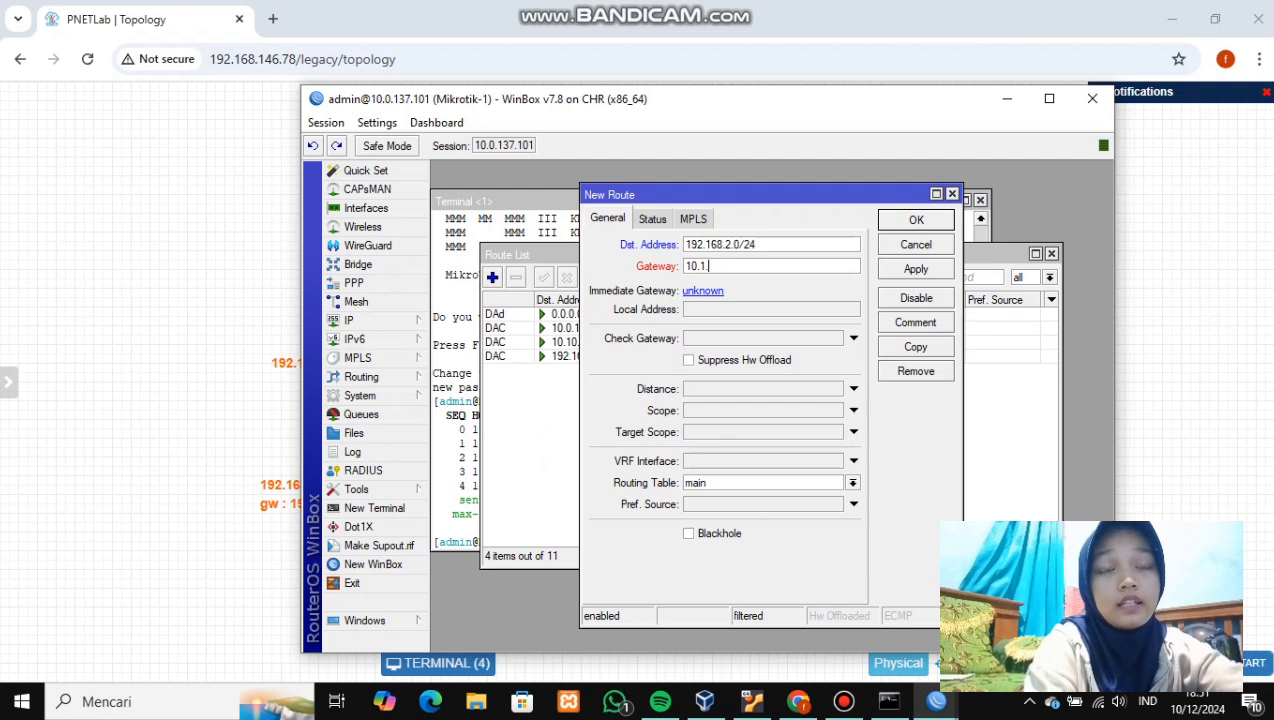
{"action": "type", "text": "0.10.2"}
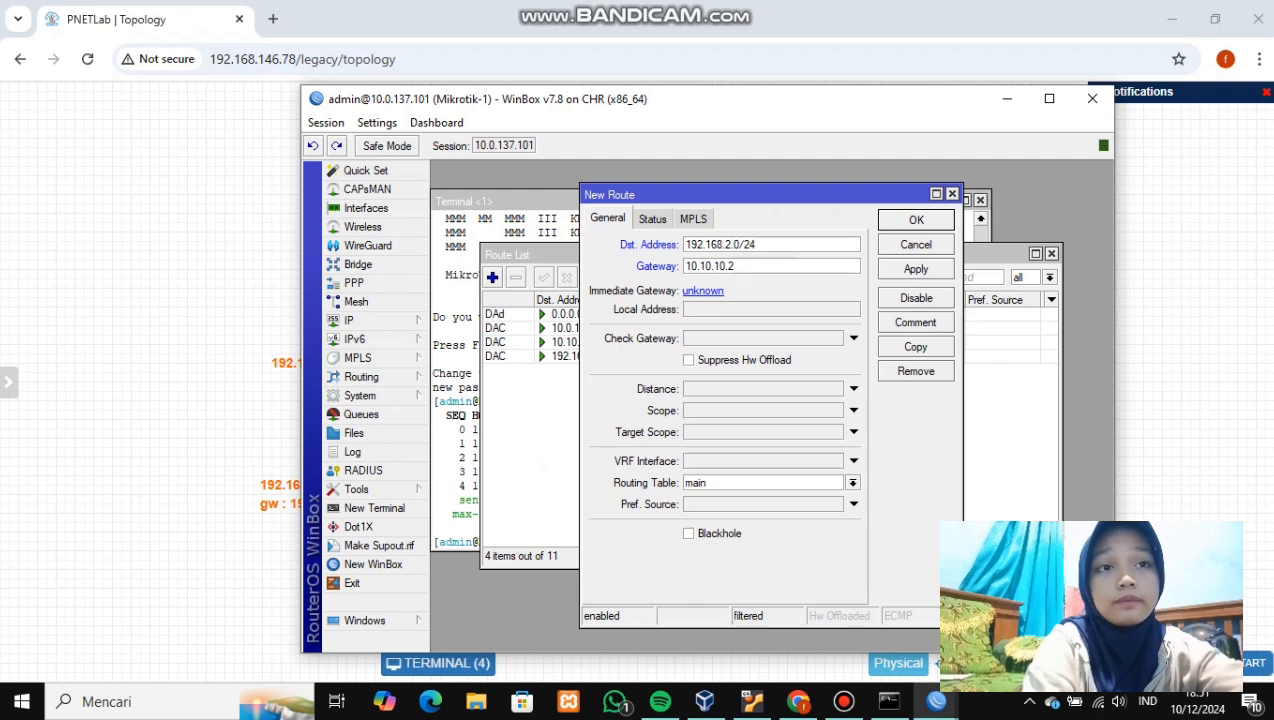
{"action": "left_click", "coordinate": [916, 269]}
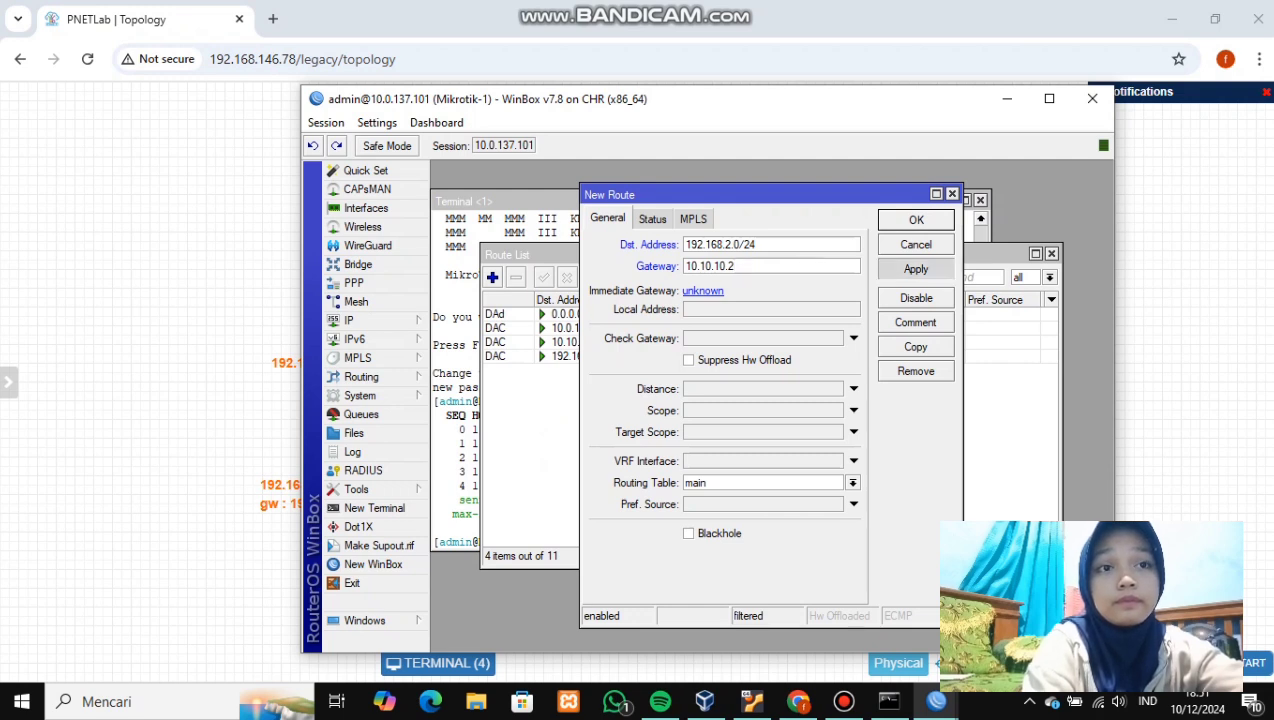
{"action": "left_click", "coordinate": [932, 219]}
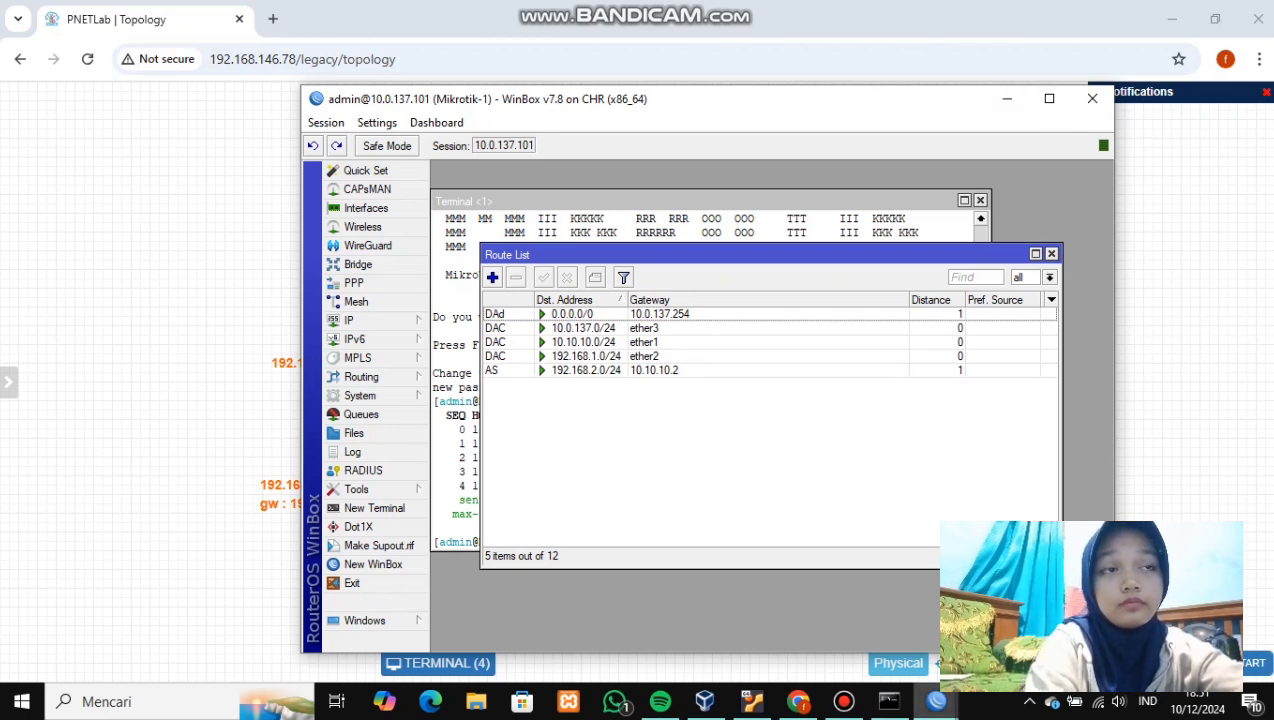
- On Mikrotik-2, add a static route to 192.168.1.0/24 via 10.10.10.1, then minimize its window
{"action": "mouse_move", "coordinate": [936, 701]}
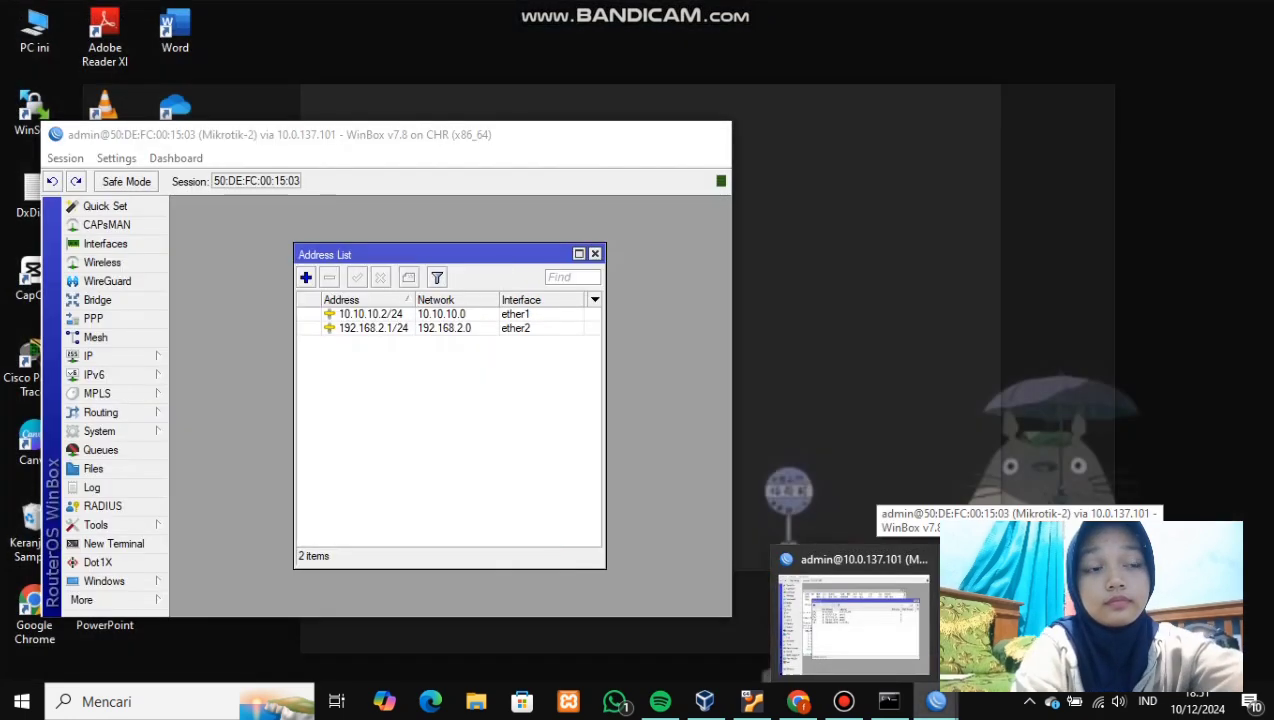
{"action": "left_click", "coordinate": [850, 620]}
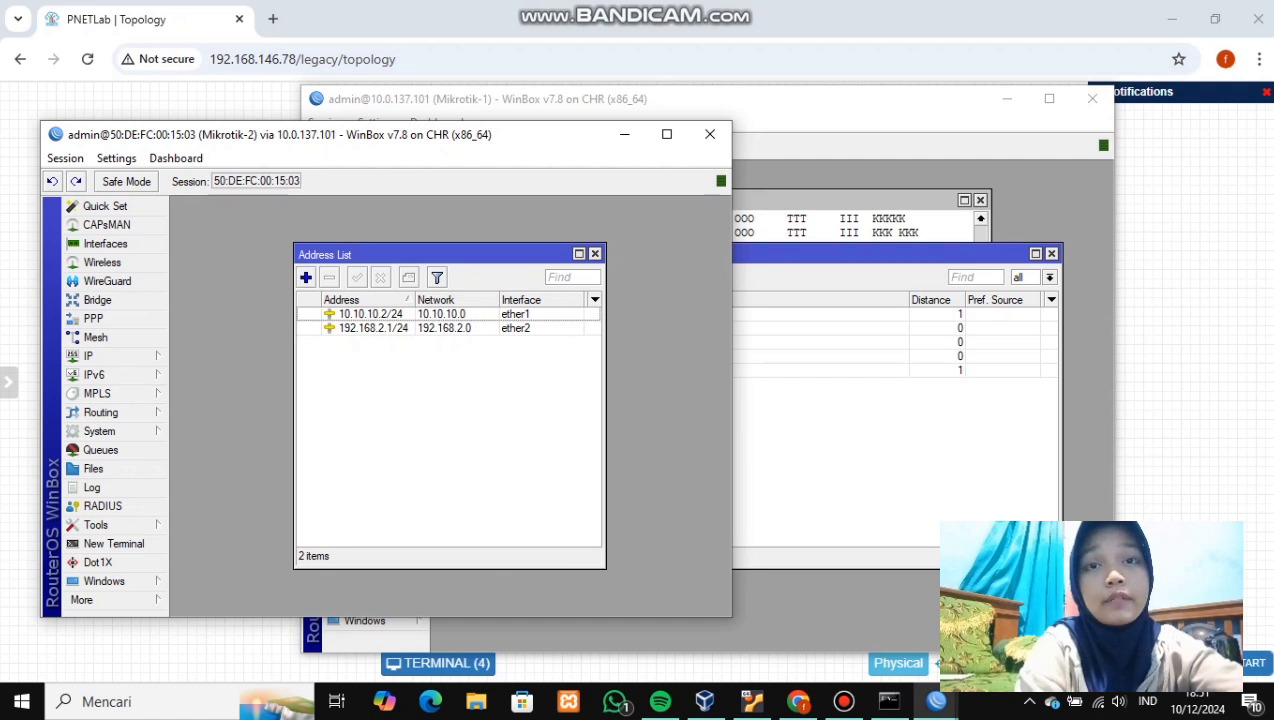
{"action": "left_click", "coordinate": [100, 356]}
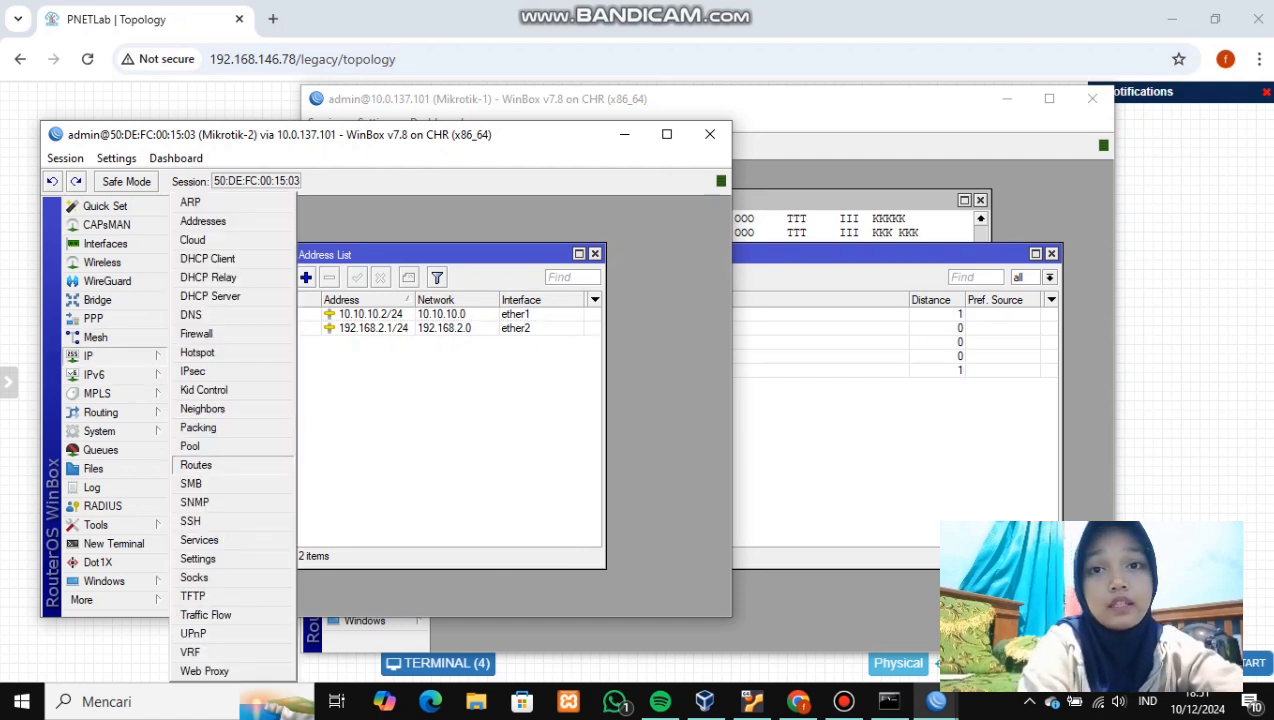
{"action": "left_click", "coordinate": [196, 465]}
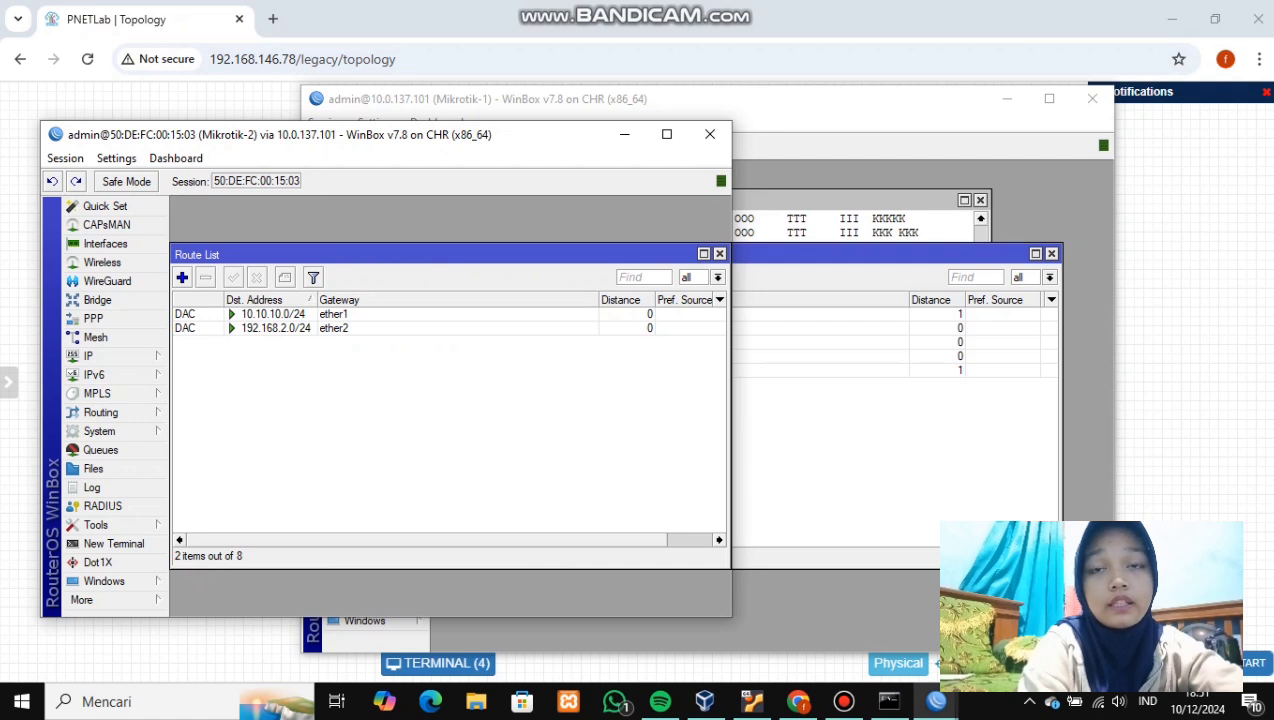
{"action": "left_click", "coordinate": [182, 277]}
{"action": "key", "text": "BackSpace"}
{"action": "type", "text": "19"}
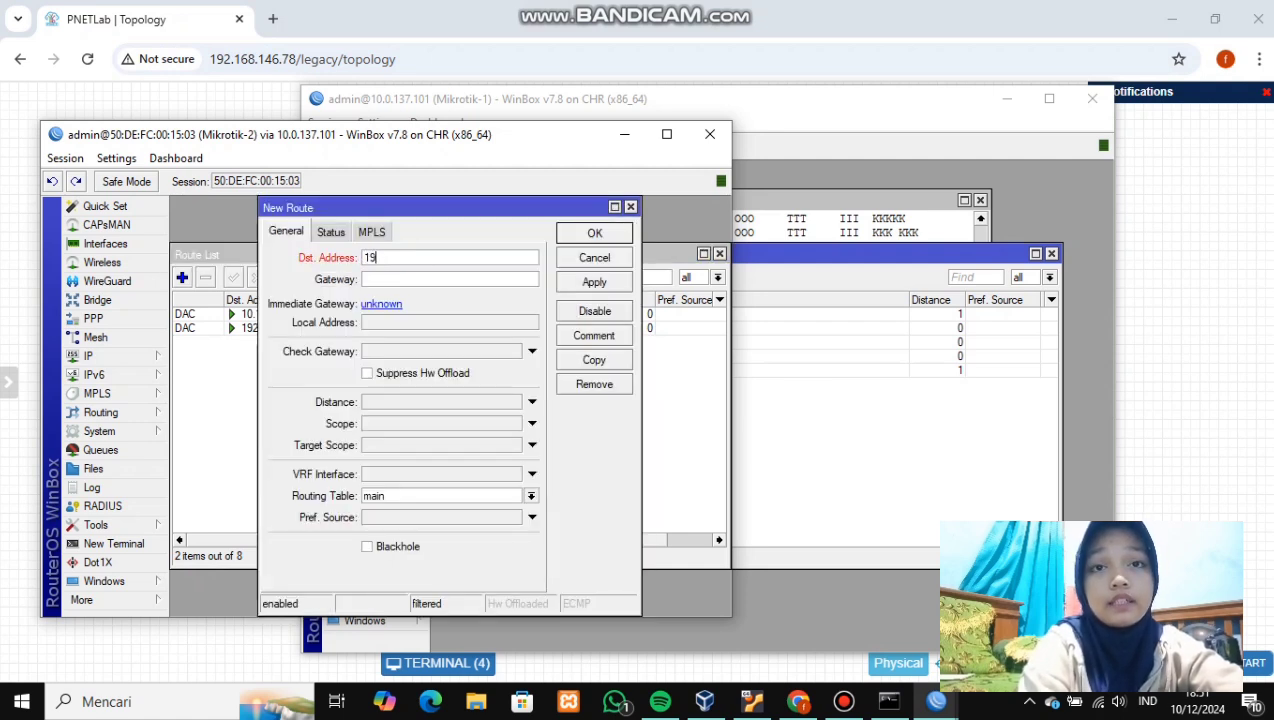
{"action": "type", "text": "2.168."}
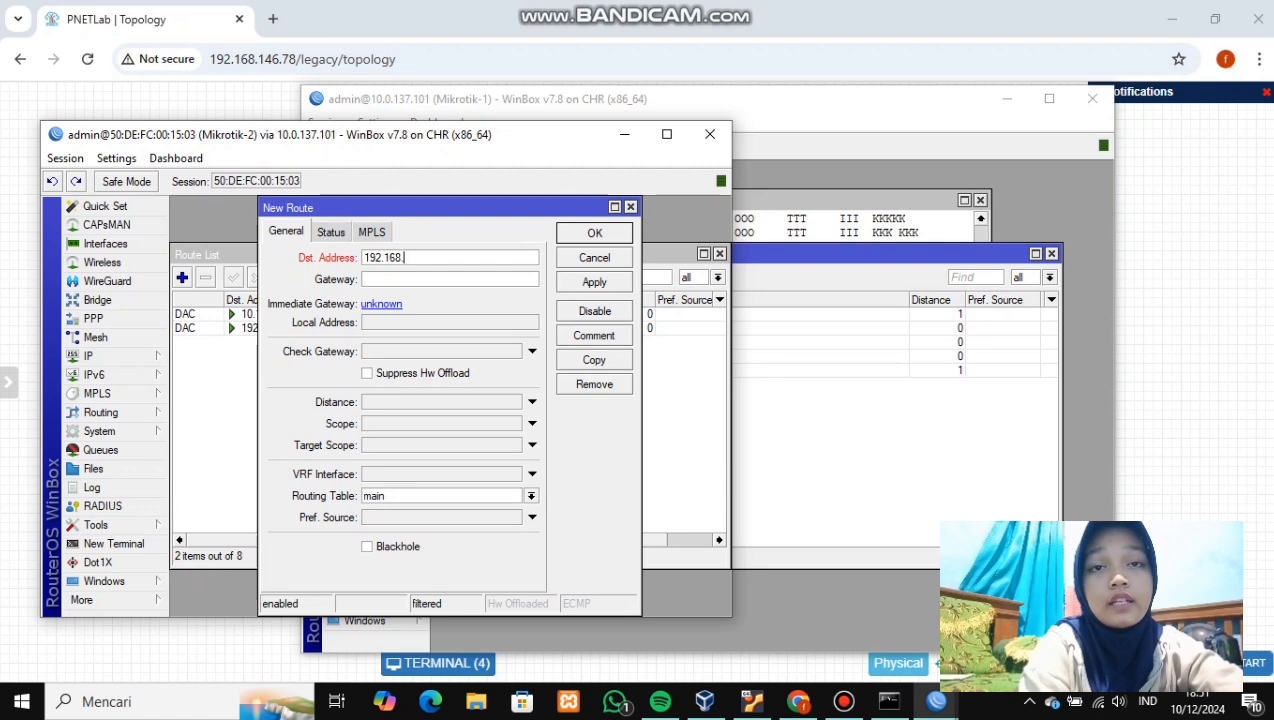
{"action": "type", "text": "1"}
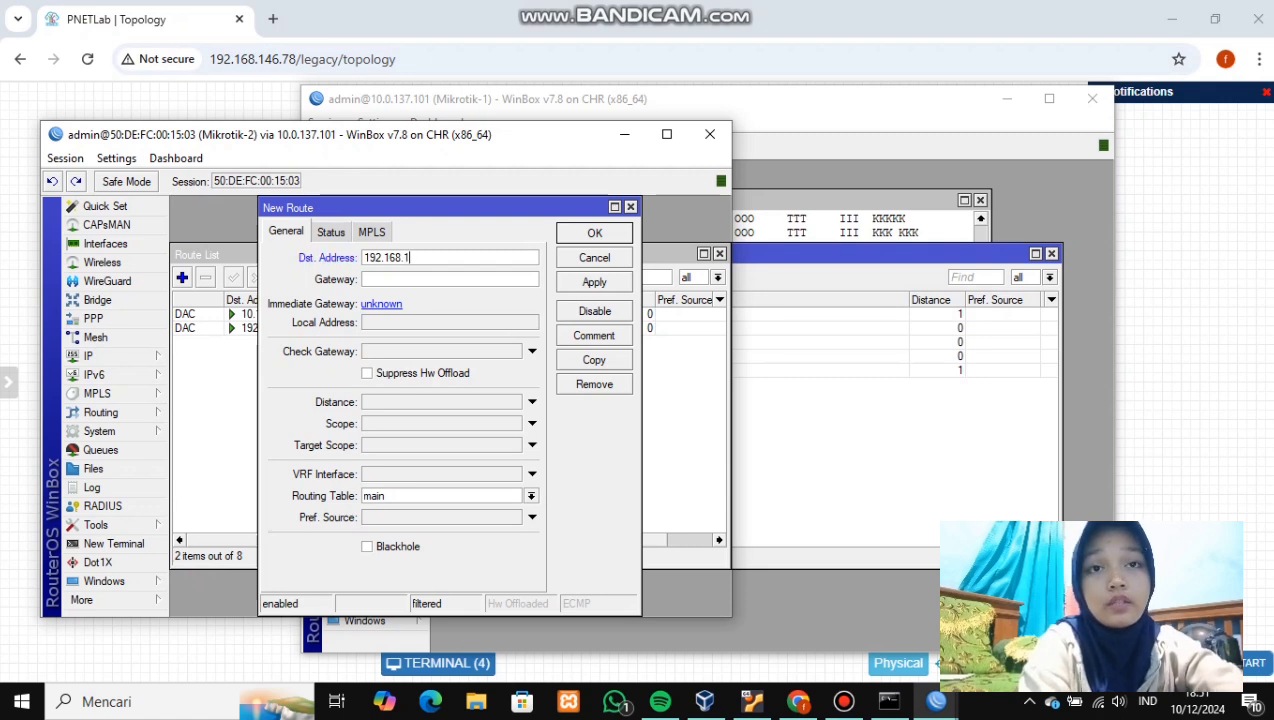
{"action": "type", "text": ".0/24"}
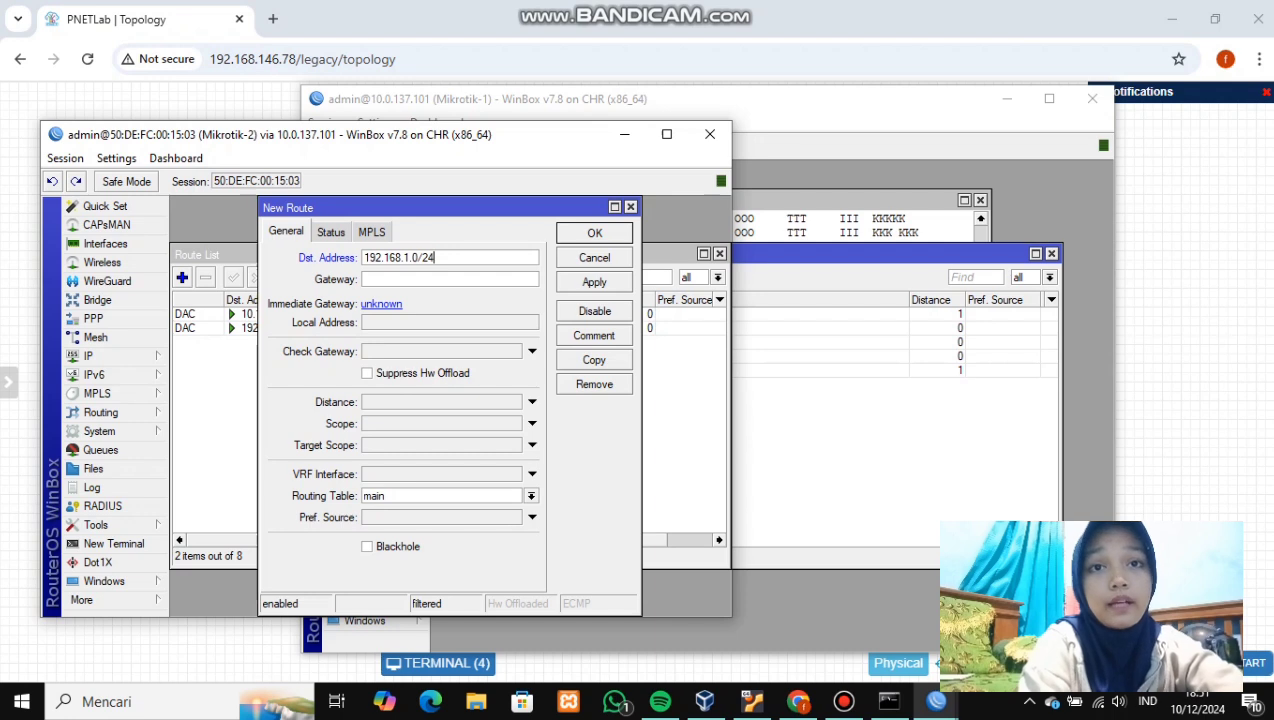
{"action": "left_click", "coordinate": [364, 280]}
{"action": "type", "text": "10"}
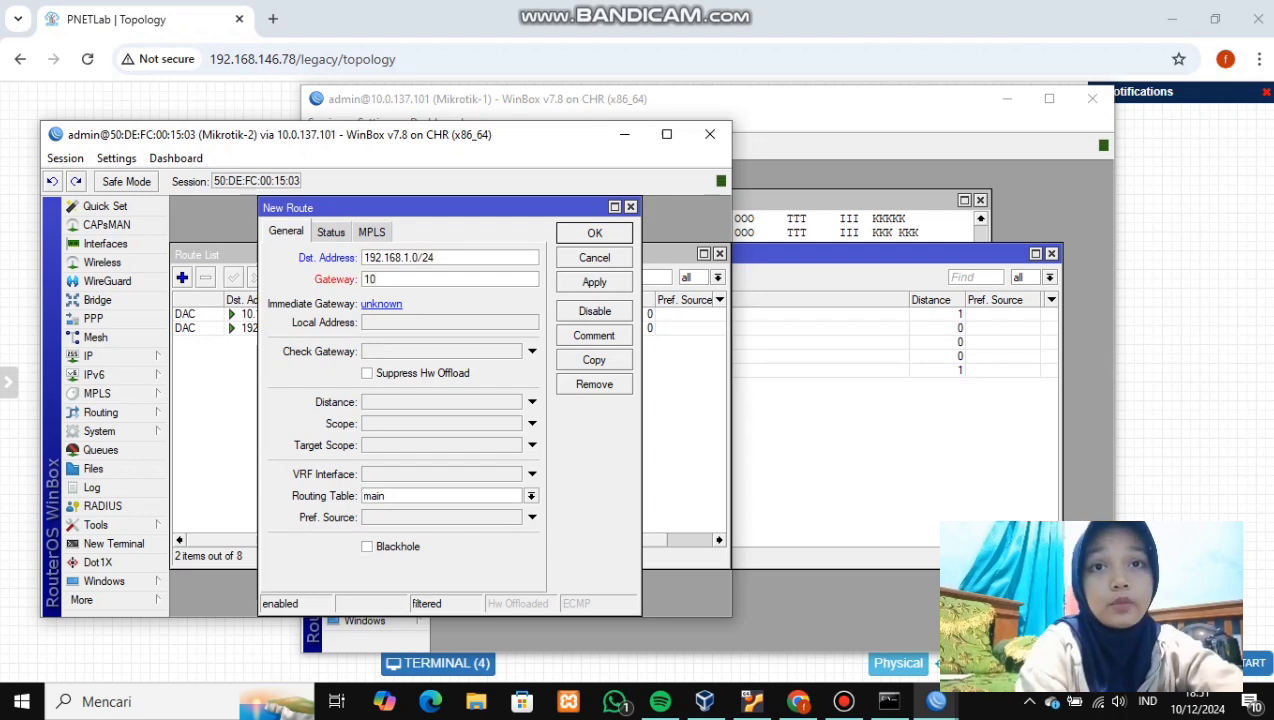
{"action": "type", "text": ".10.10.1"}
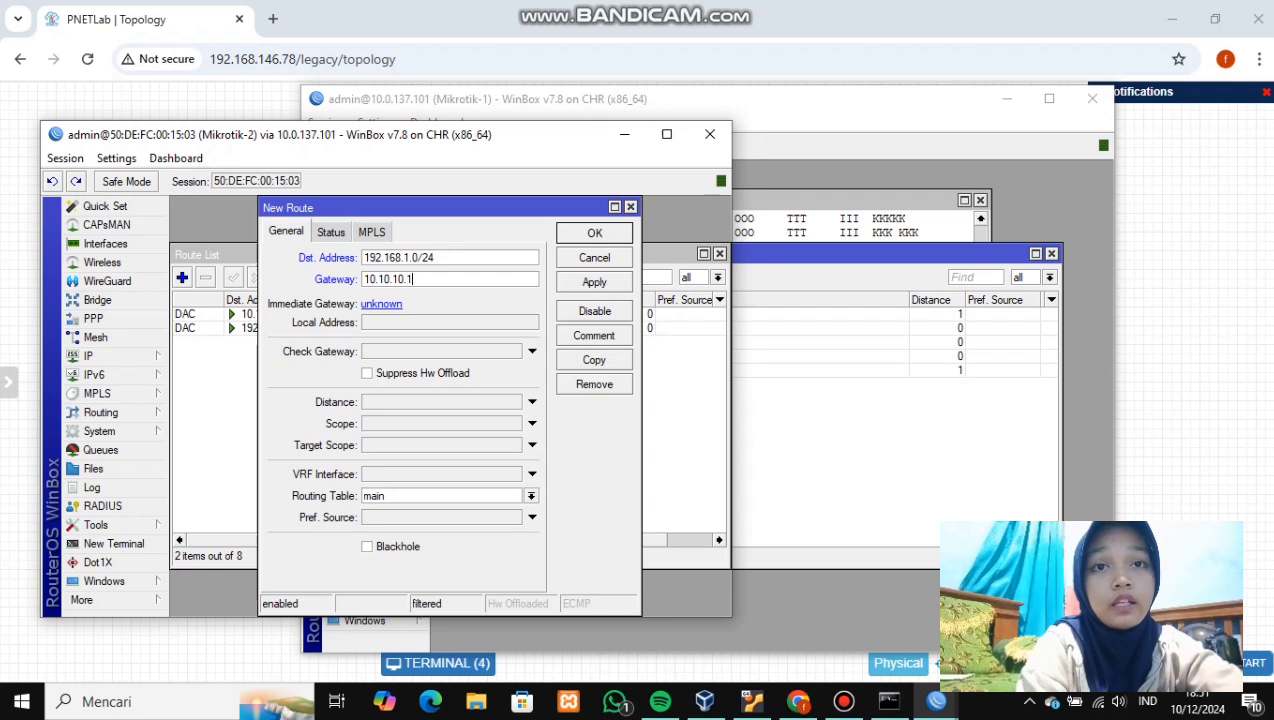
{"action": "left_click", "coordinate": [594, 282]}
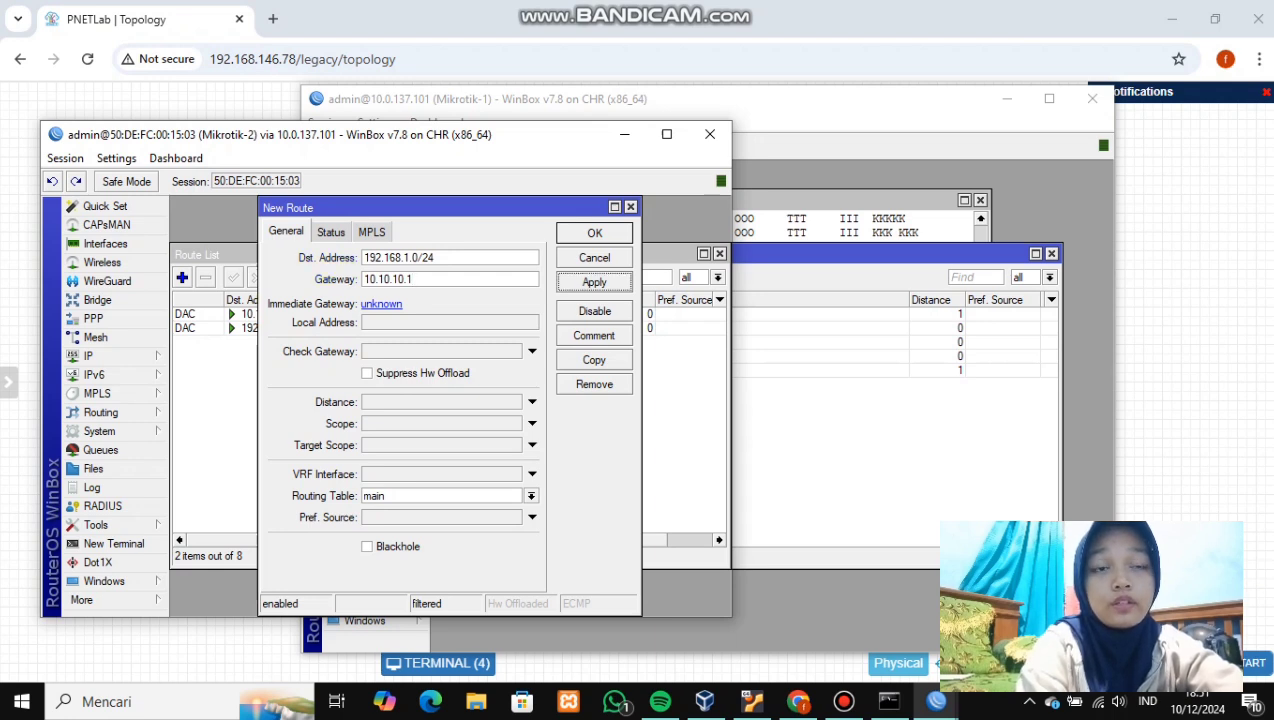
{"action": "left_click", "coordinate": [611, 232]}
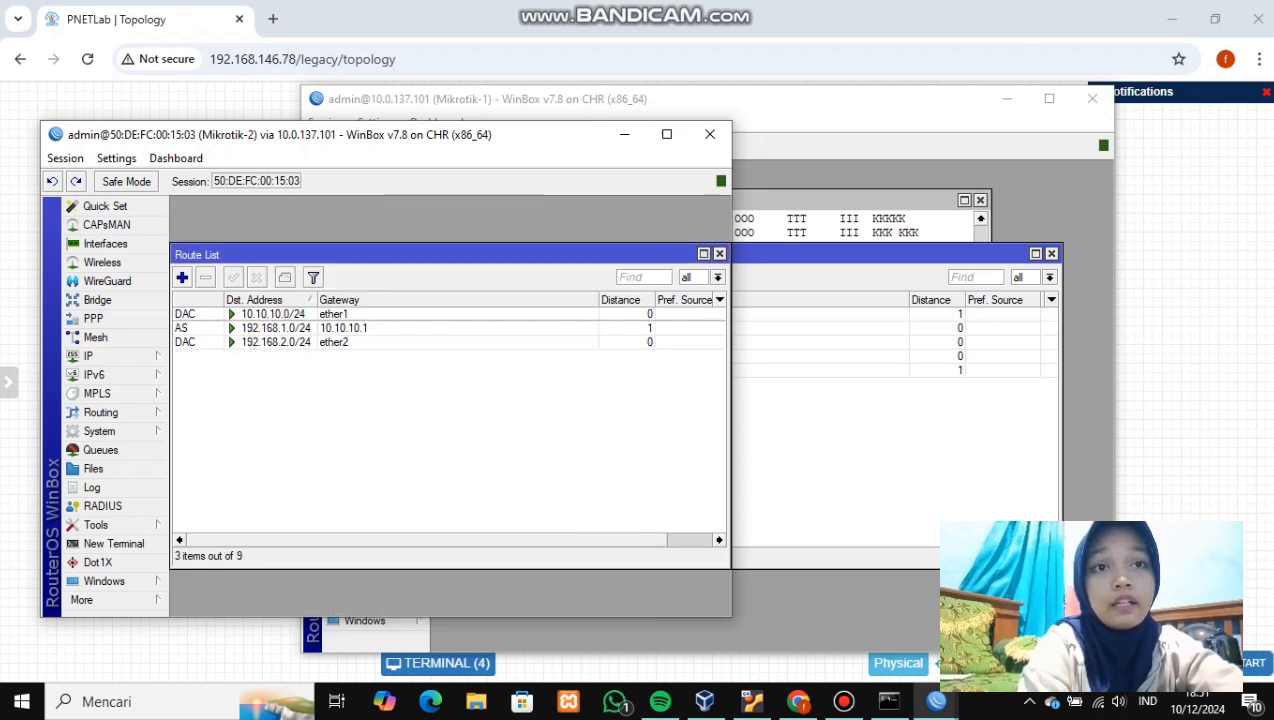
{"action": "left_click", "coordinate": [624, 134]}
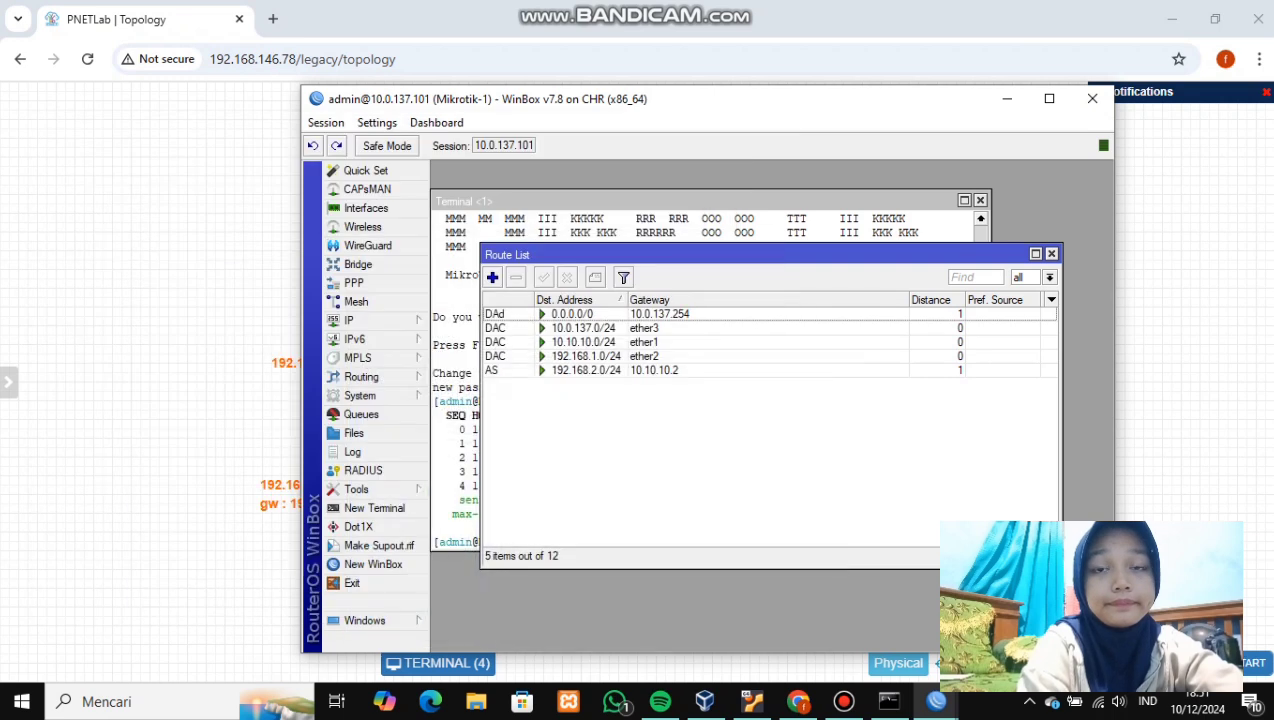
- From PC-1's console, ping PC-2 at 192.168.2.2 and stop it
{"action": "left_click", "coordinate": [1007, 98]}
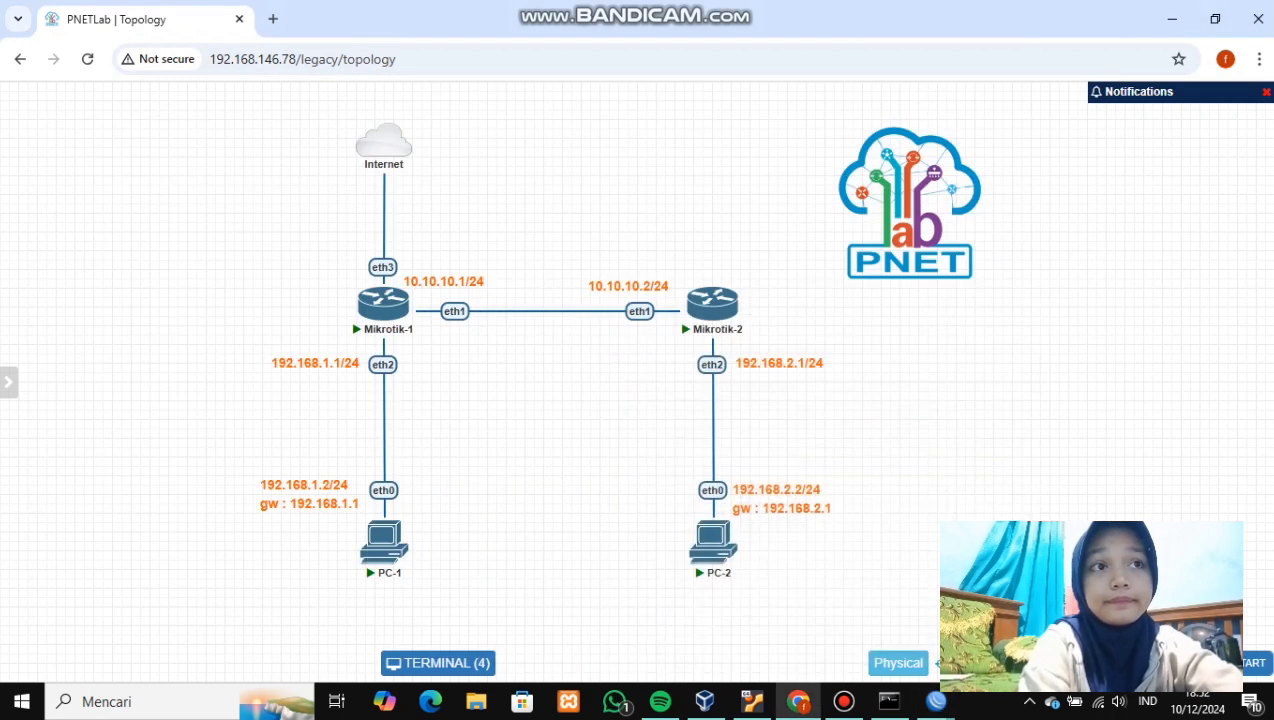
{"action": "left_click", "coordinate": [384, 540]}
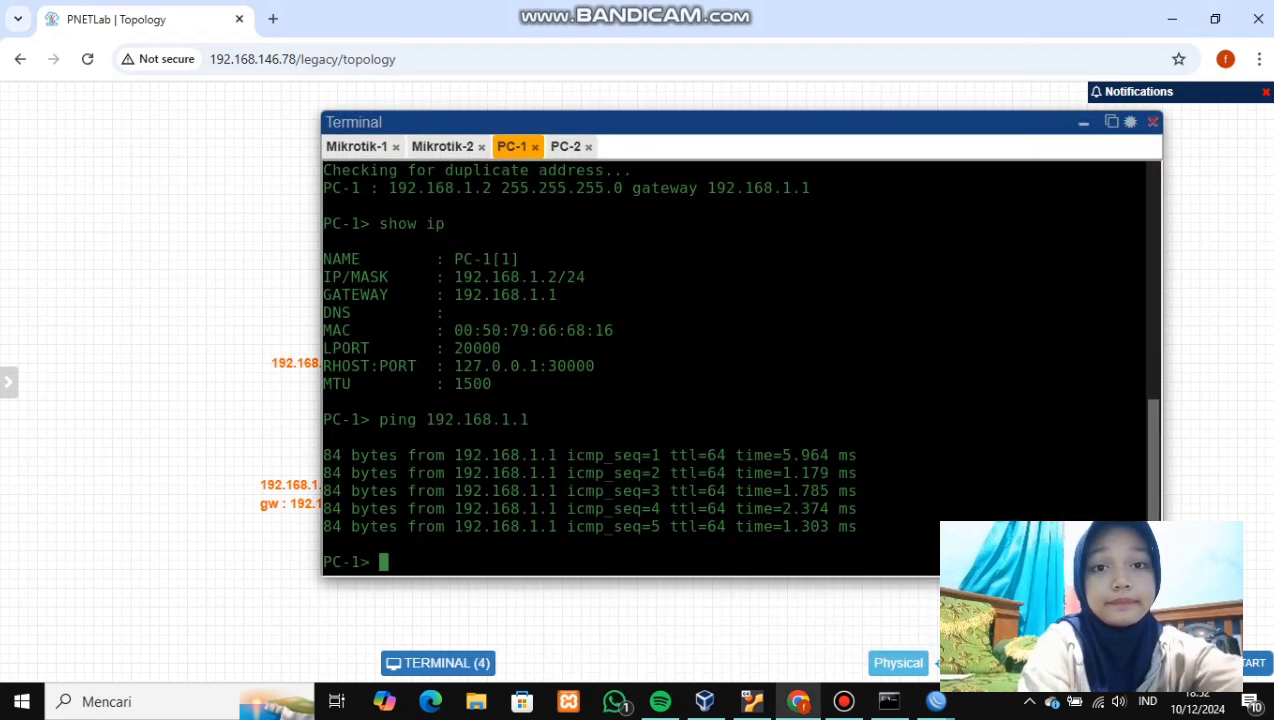
{"action": "type", "text": "ping "}
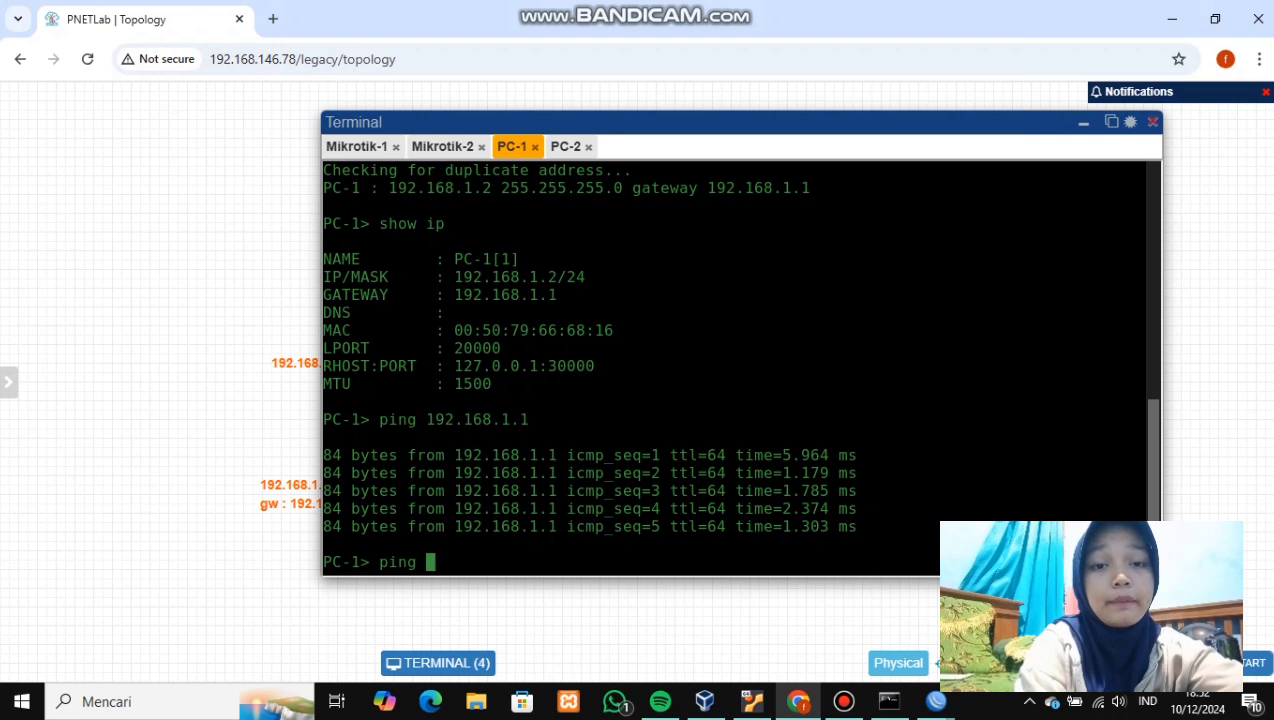
{"action": "type", "text": "192.168.1."}
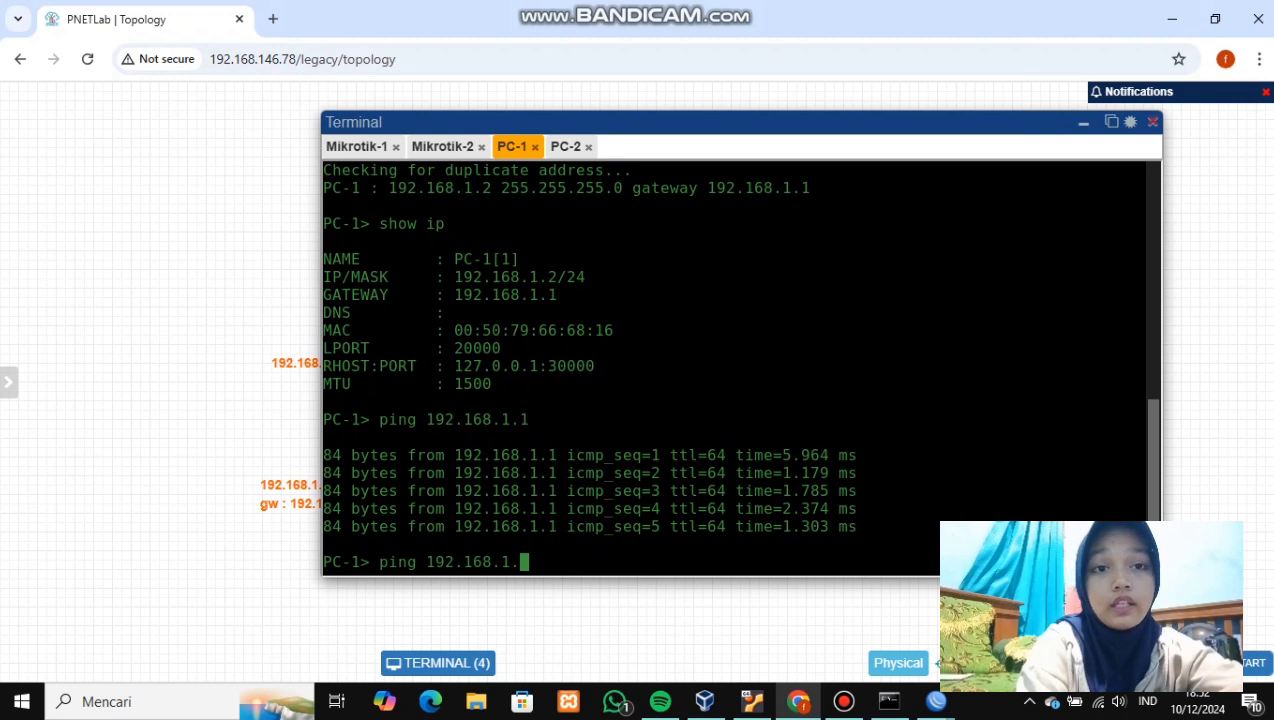
{"action": "key", "text": "BackSpace"}
{"action": "key", "text": "BackSpace"}
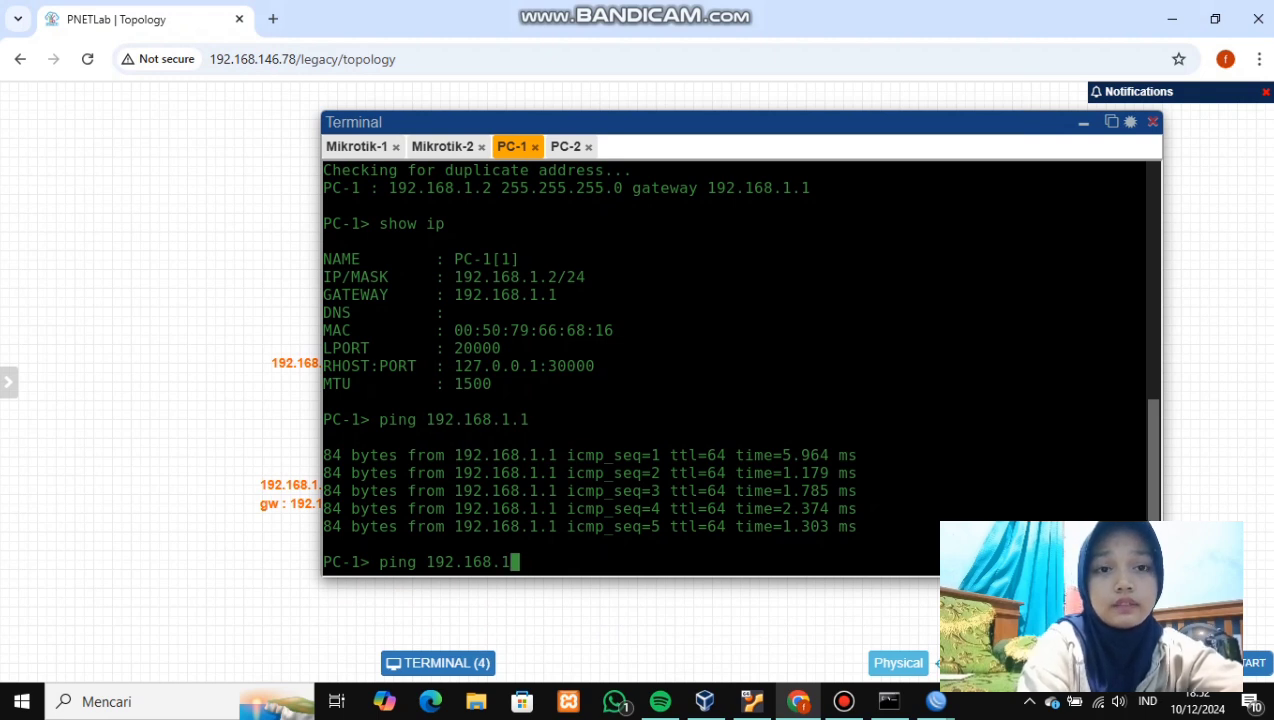
{"action": "type", "text": "2,2"}
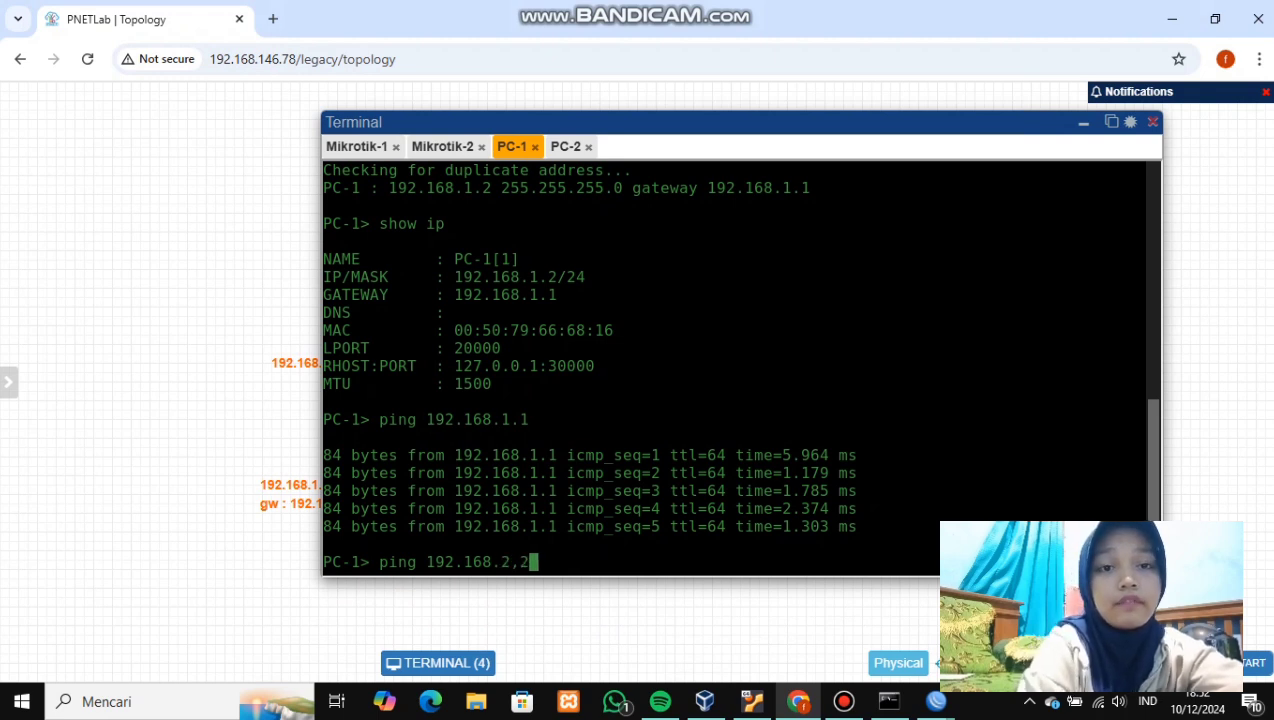
{"action": "key", "text": "BackSpace"}
{"action": "key", "text": "BackSpace"}
{"action": "key", "text": "BackSpace"}
{"action": "type", "text": "2.2"}
{"action": "key", "text": "Return"}
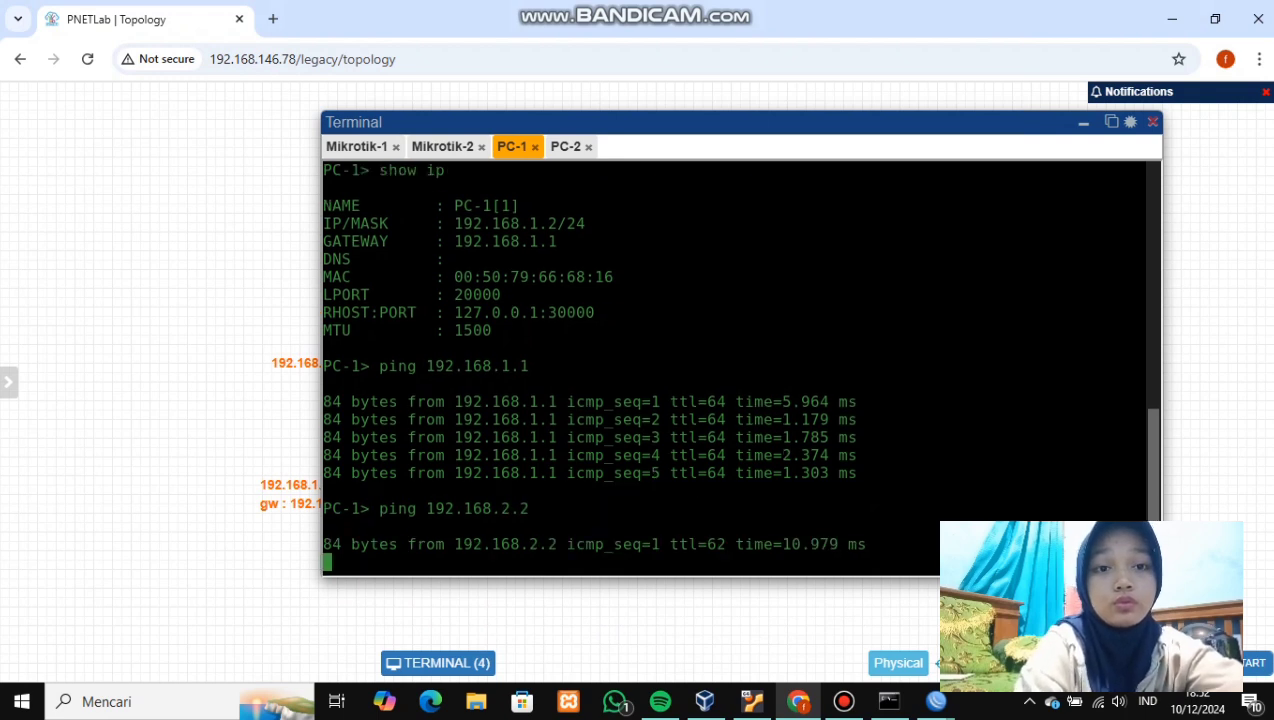
{"action": "key", "text": "ctrl+c"}
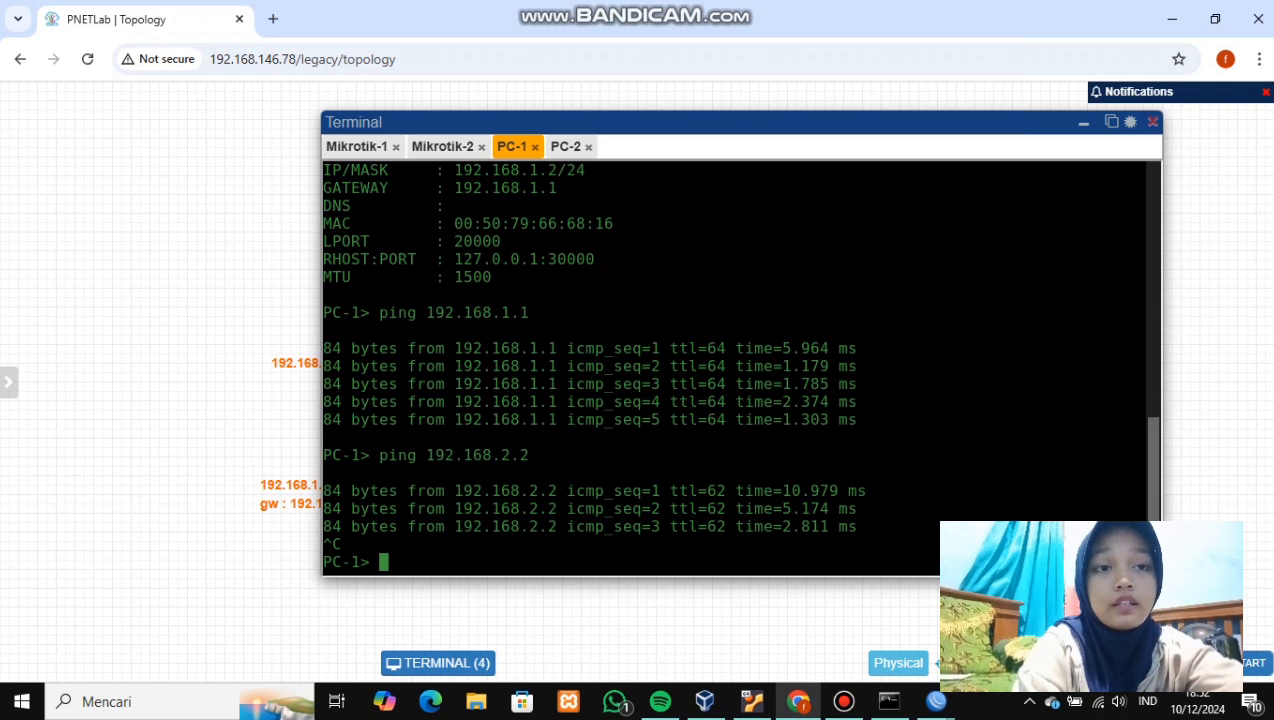
- From PC-2's console, ping PC-1 at 192.168.1.2 and stop it
{"action": "left_click", "coordinate": [565, 146]}
{"action": "type", "text": "pi"}
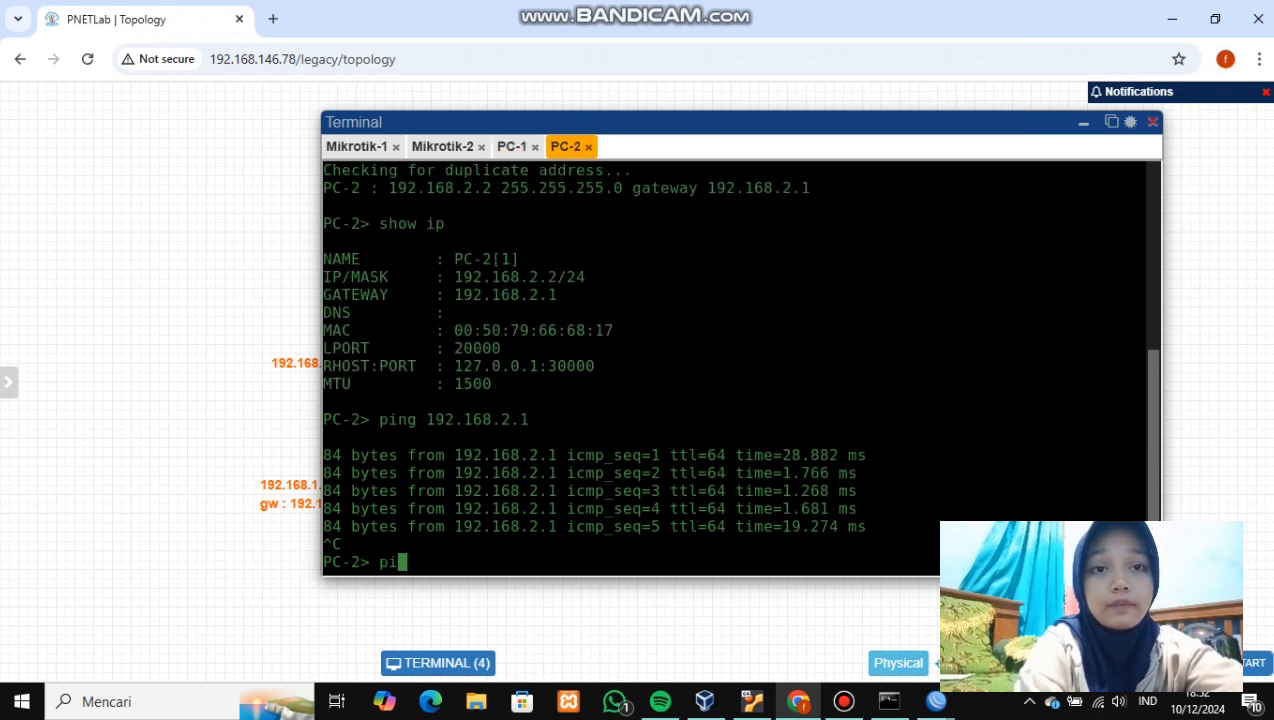
{"action": "type", "text": "ng 19"}
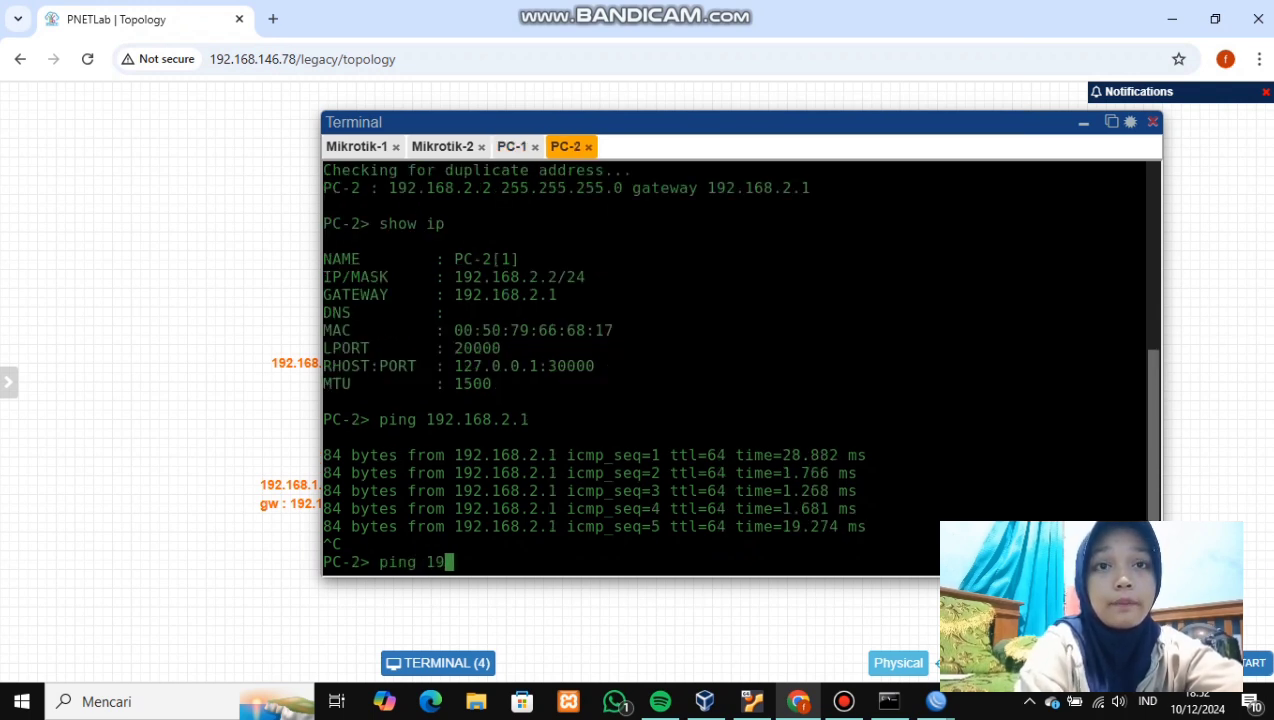
{"action": "type", "text": "2.1"}
{"action": "type", "text": "6"}
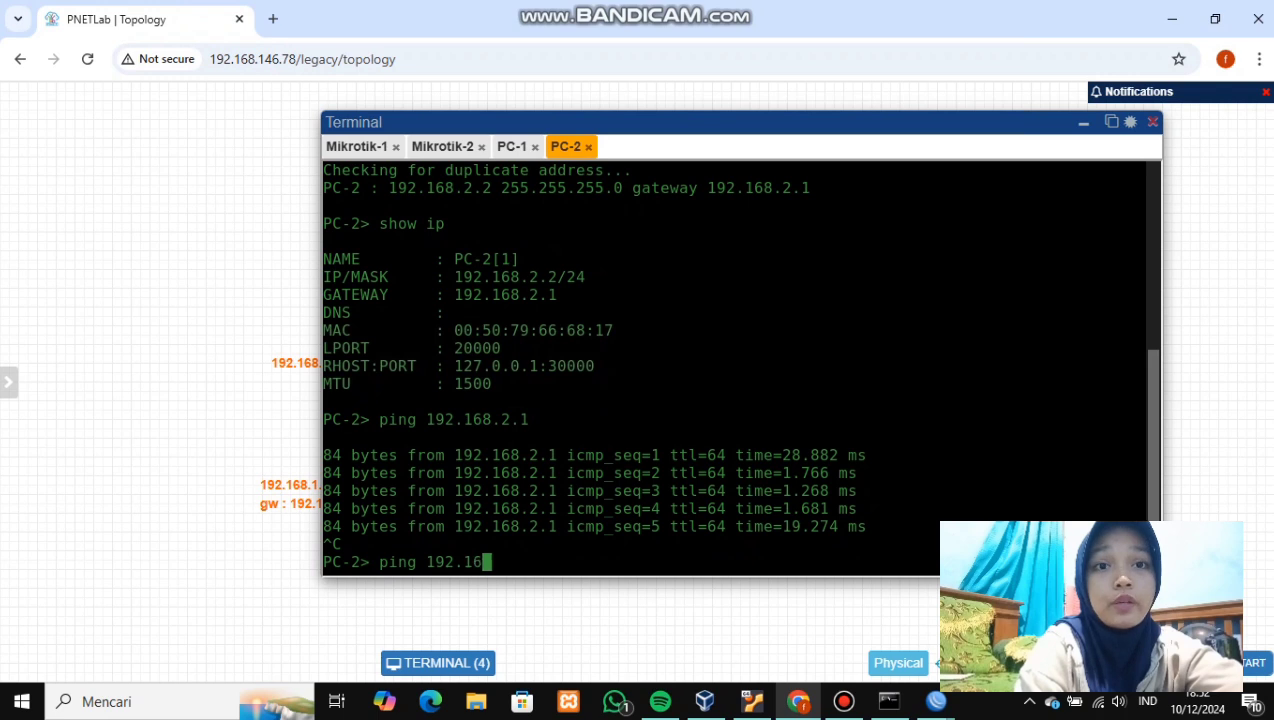
{"action": "type", "text": "8.1.2"}
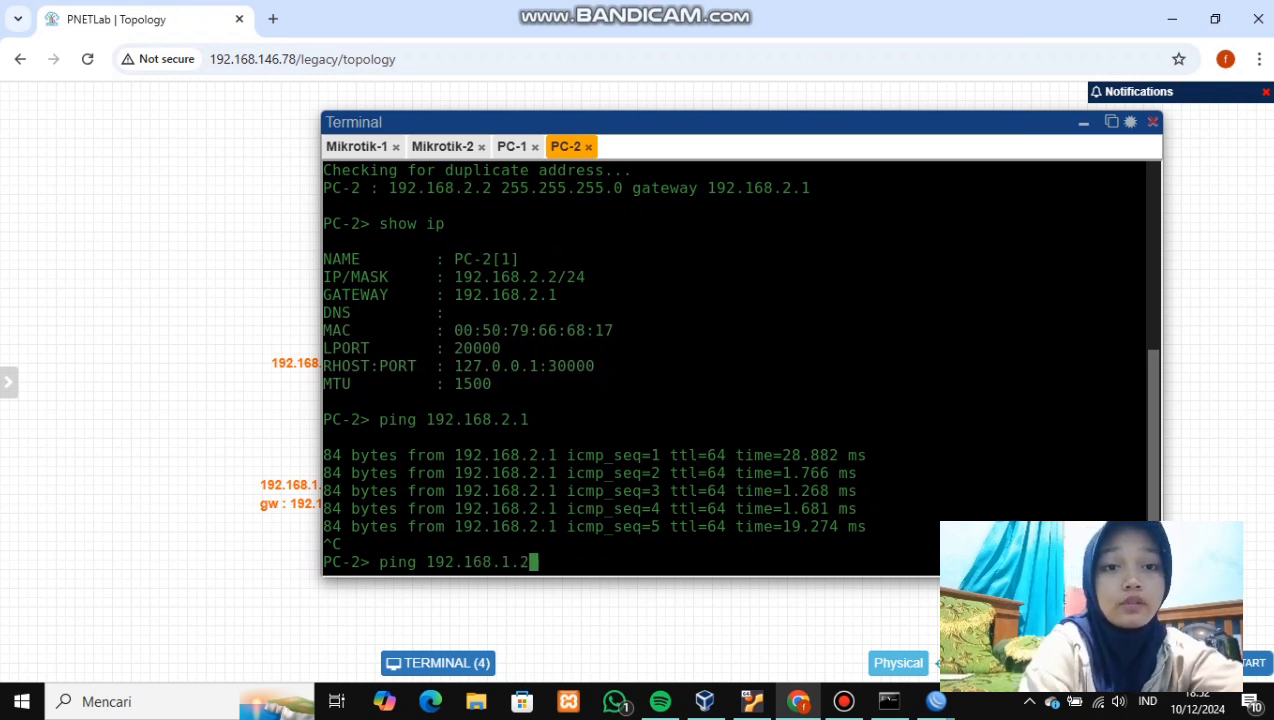
{"action": "key", "text": "Return"}
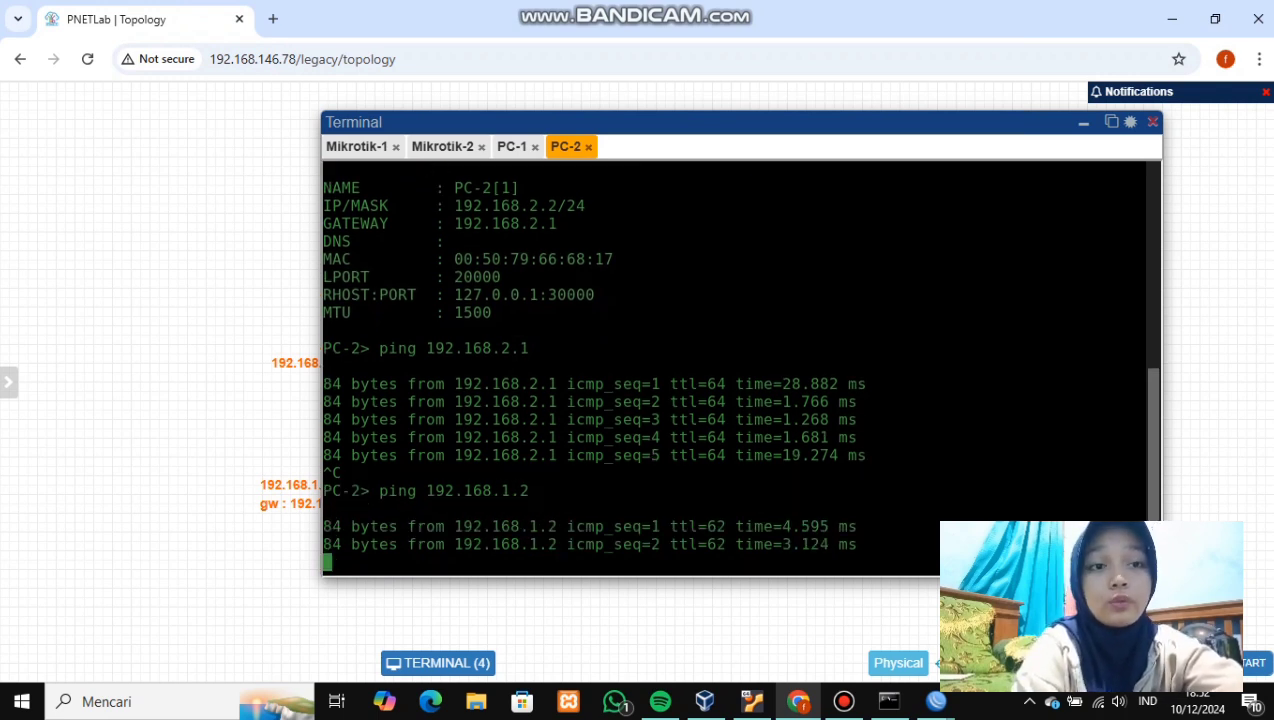
{"action": "key", "text": "ctrl+c"}
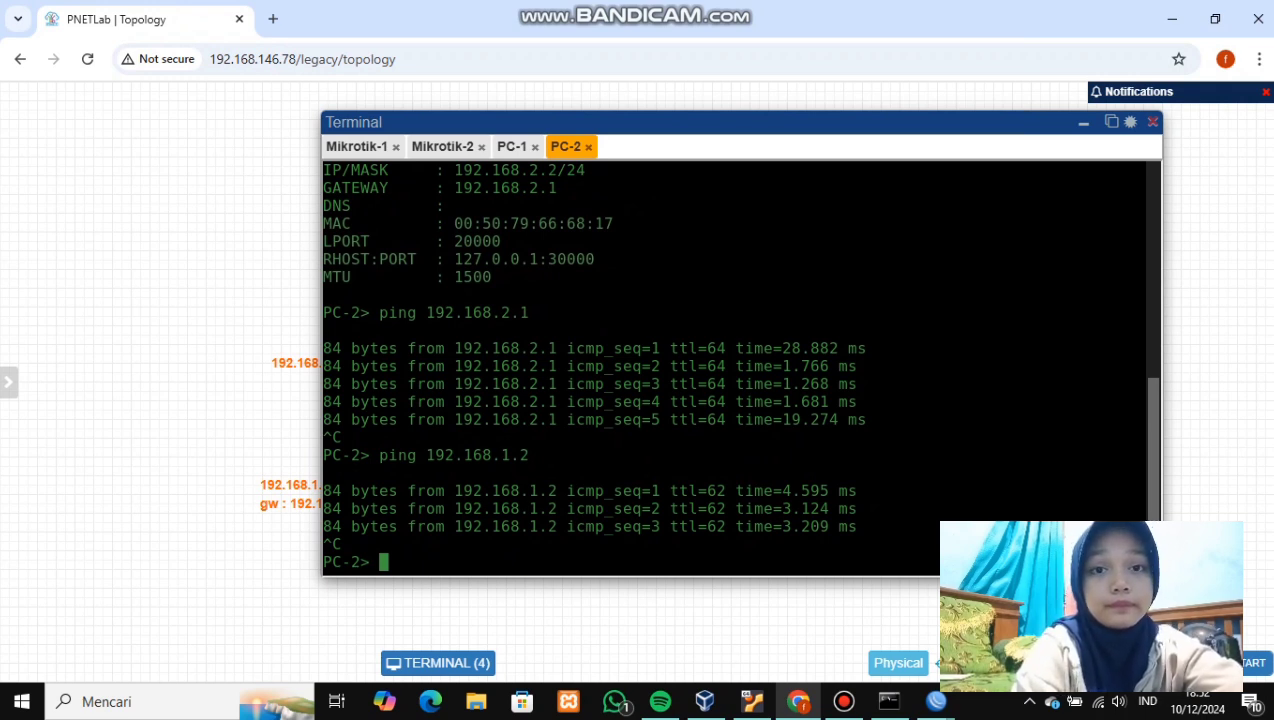
{"action": "left_click", "coordinate": [512, 146]}
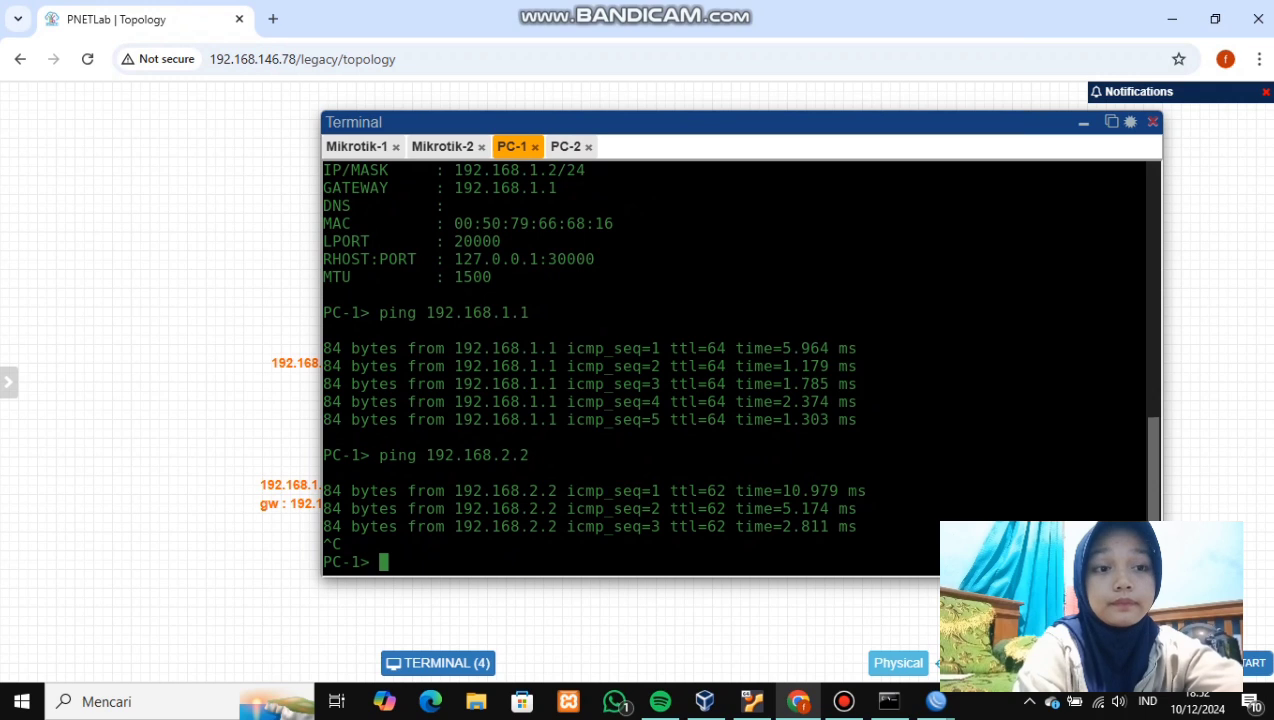
- Traceroute from PC-1 to 192.168.2.2 and from PC-2 to 192.168.1.2
{"action": "type", "text": "trace"}
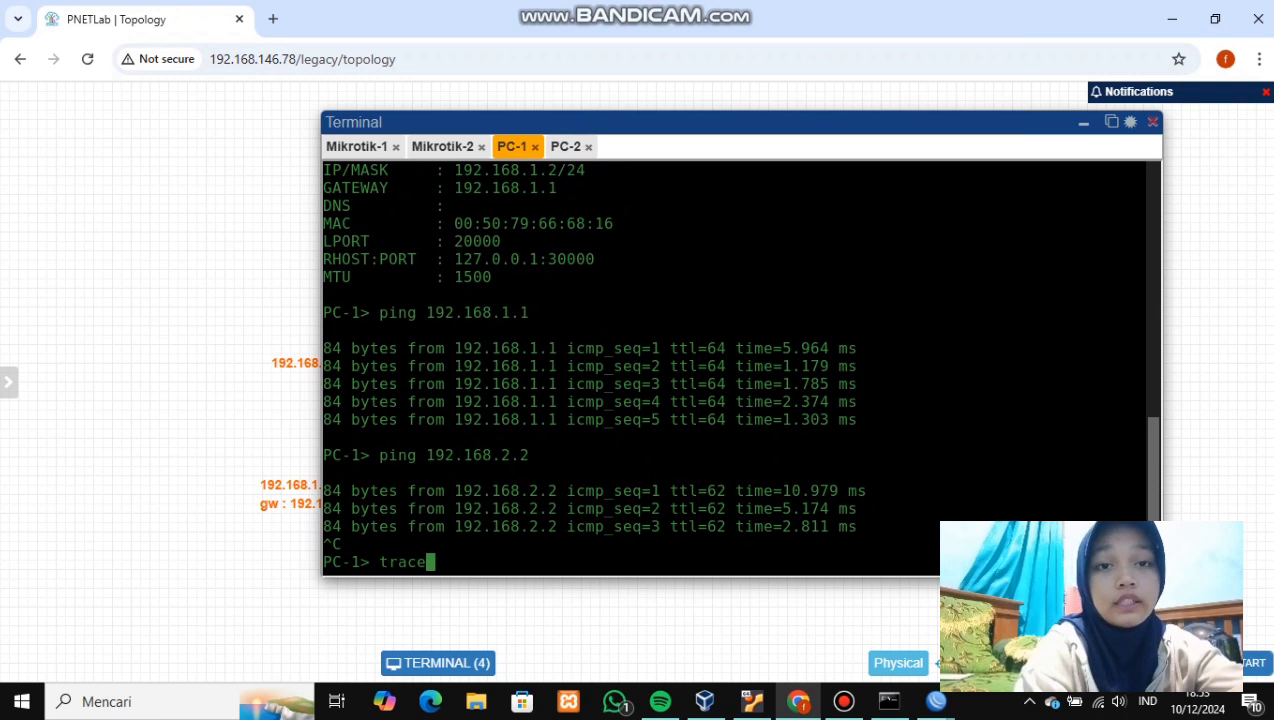
{"action": "type", "text": "192."}
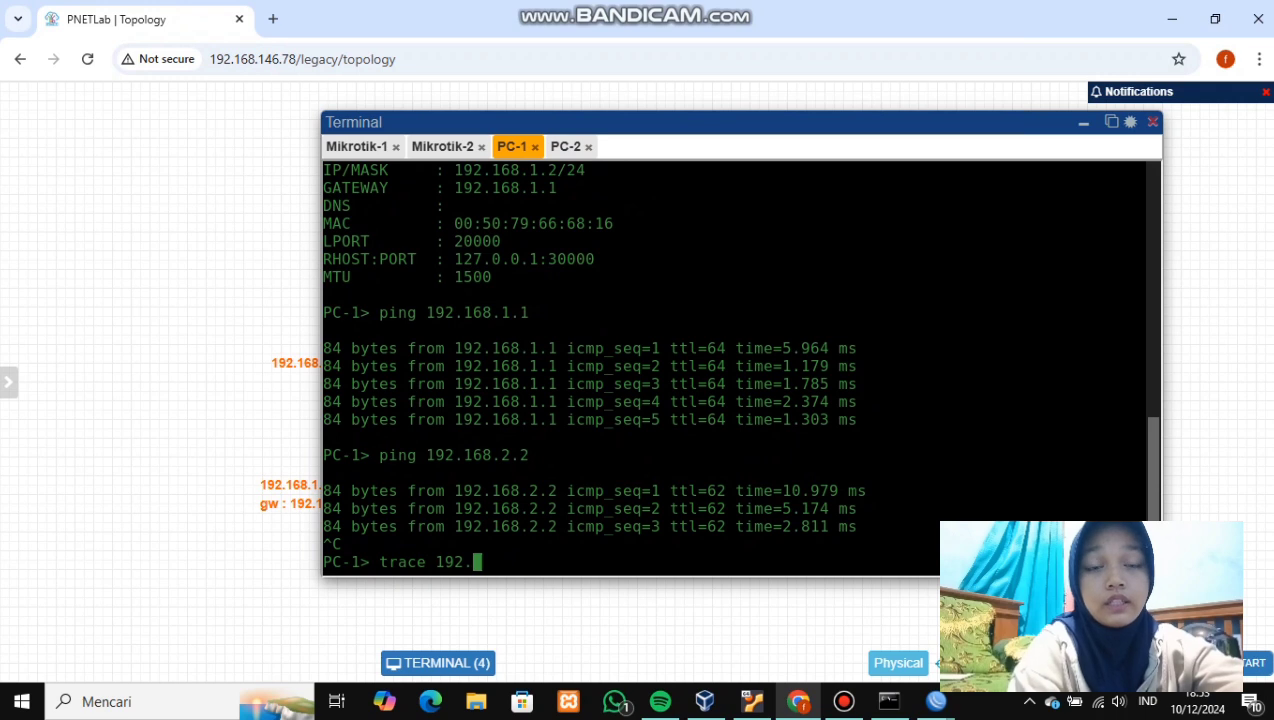
{"action": "type", "text": "168."}
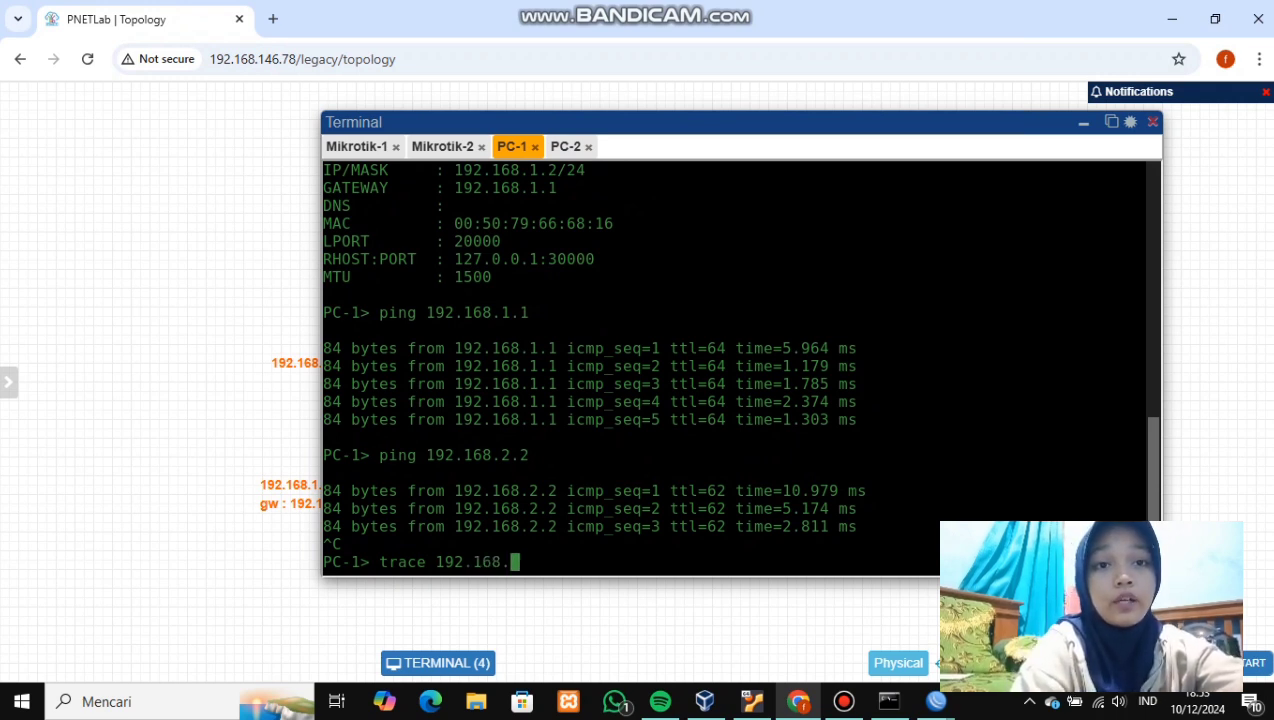
{"action": "type", "text": "2.2"}
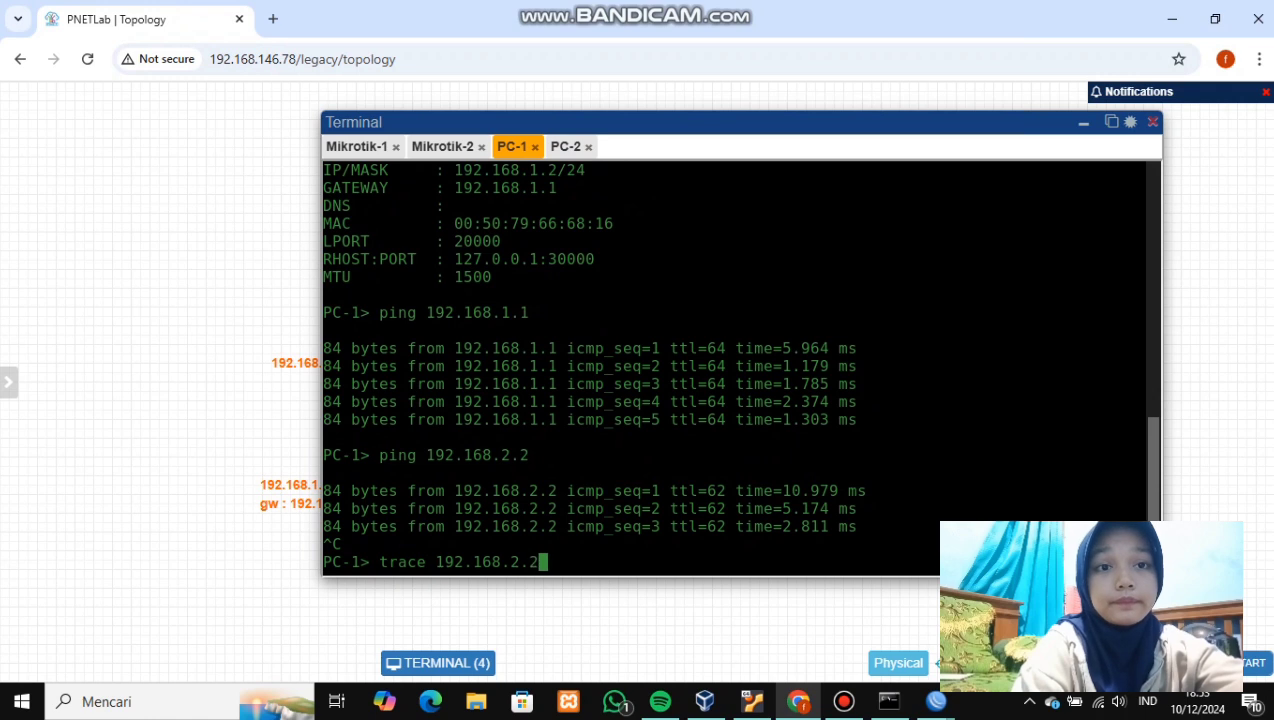
{"action": "key", "text": "Return"}
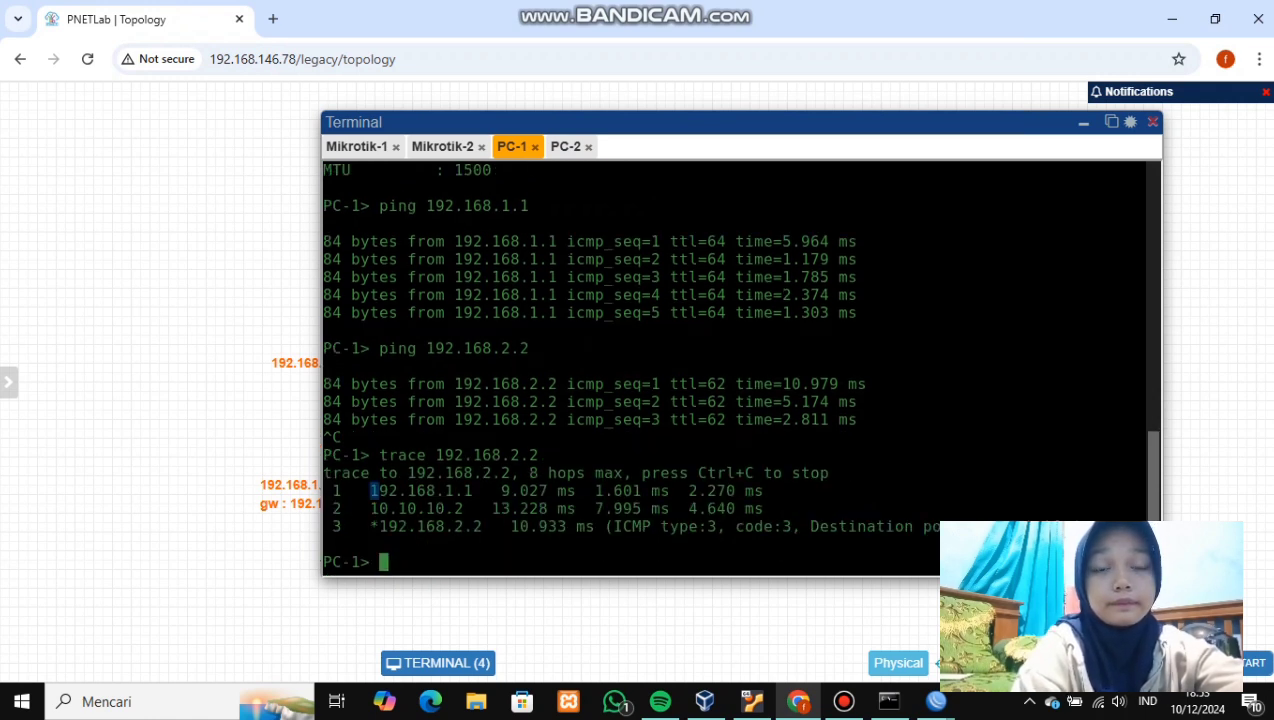
{"action": "left_click", "coordinate": [565, 146]}
{"action": "type", "text": "t"}
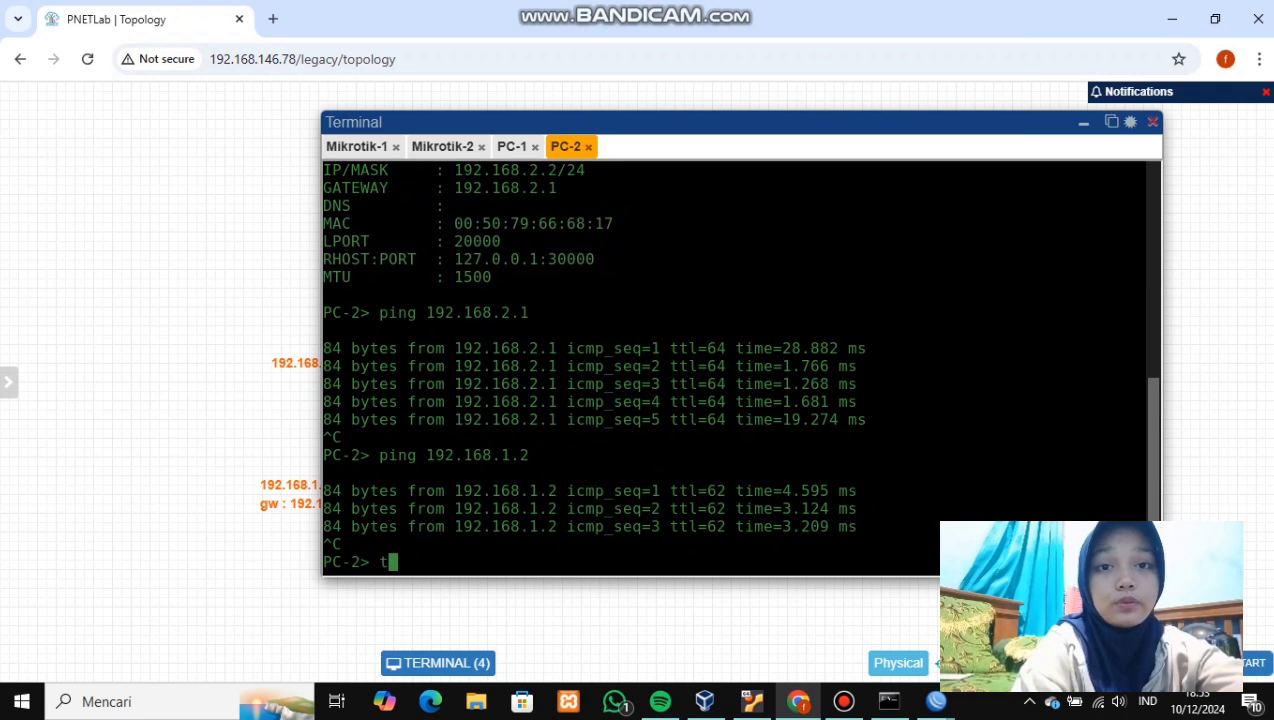
{"action": "type", "text": "race "}
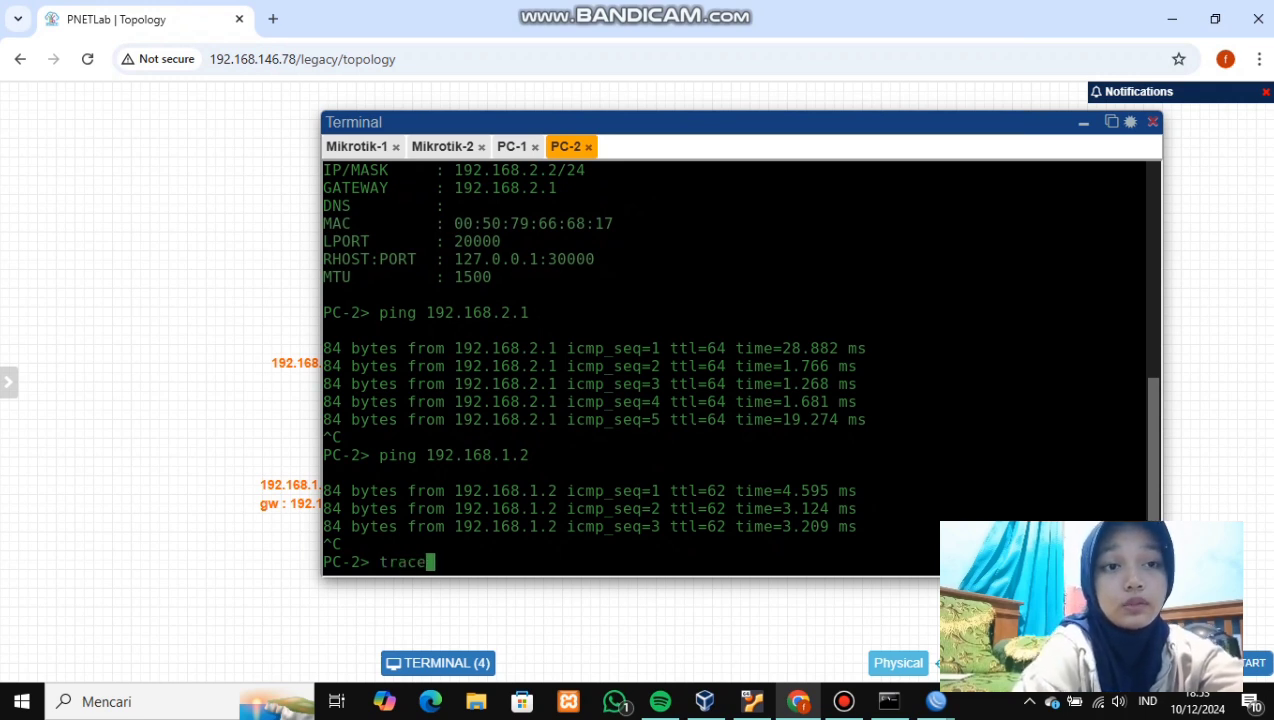
{"action": "type", "text": "192.168"}
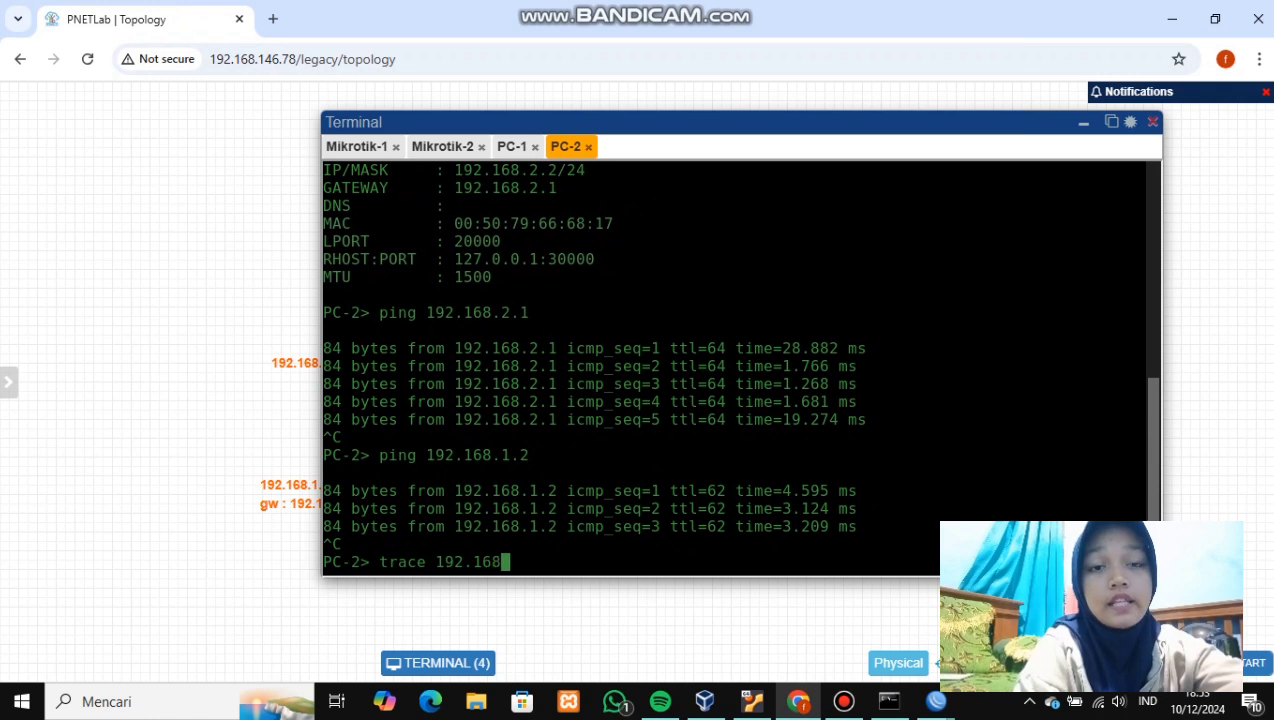
{"action": "type", "text": ".1."}
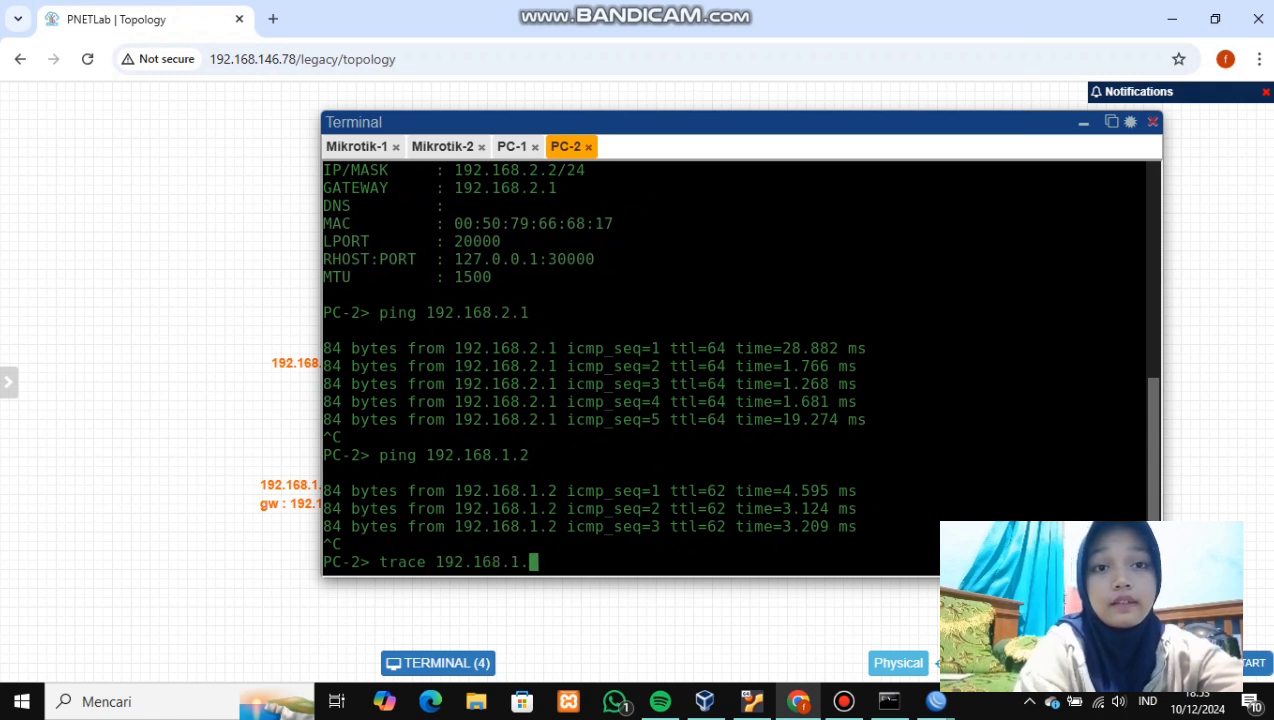
{"action": "type", "text": "2"}
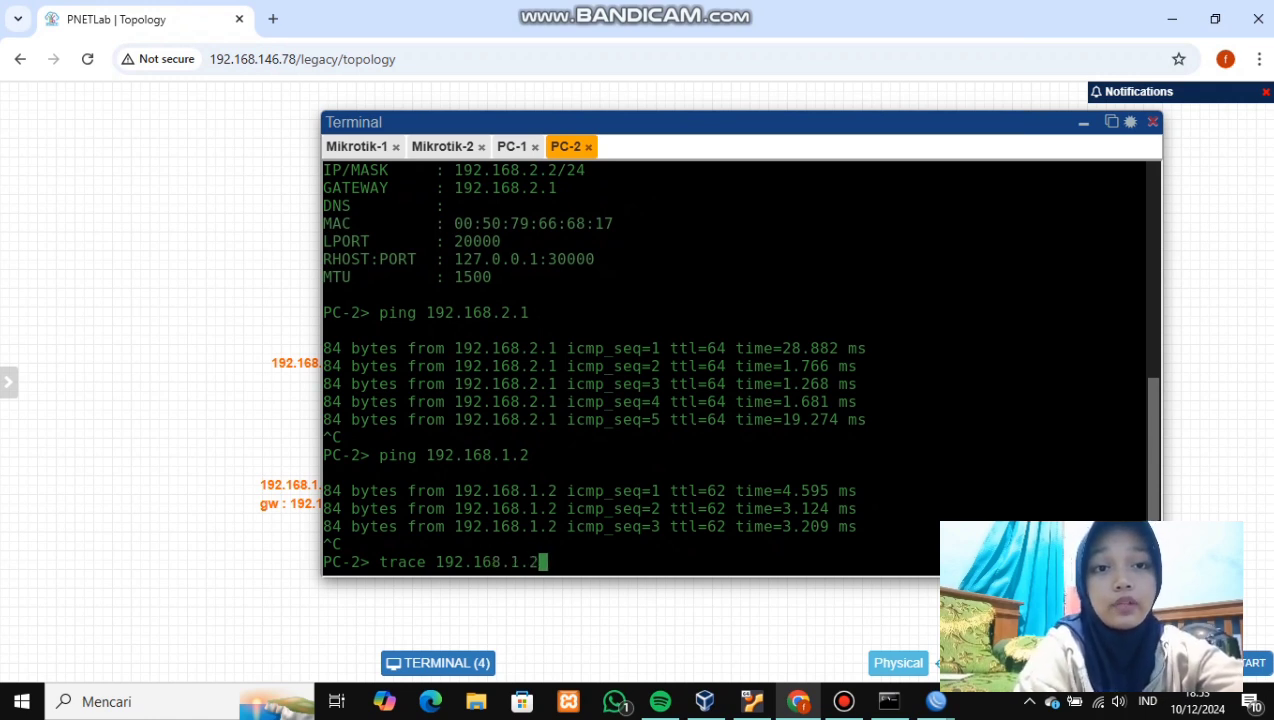
{"action": "key", "text": "Return"}
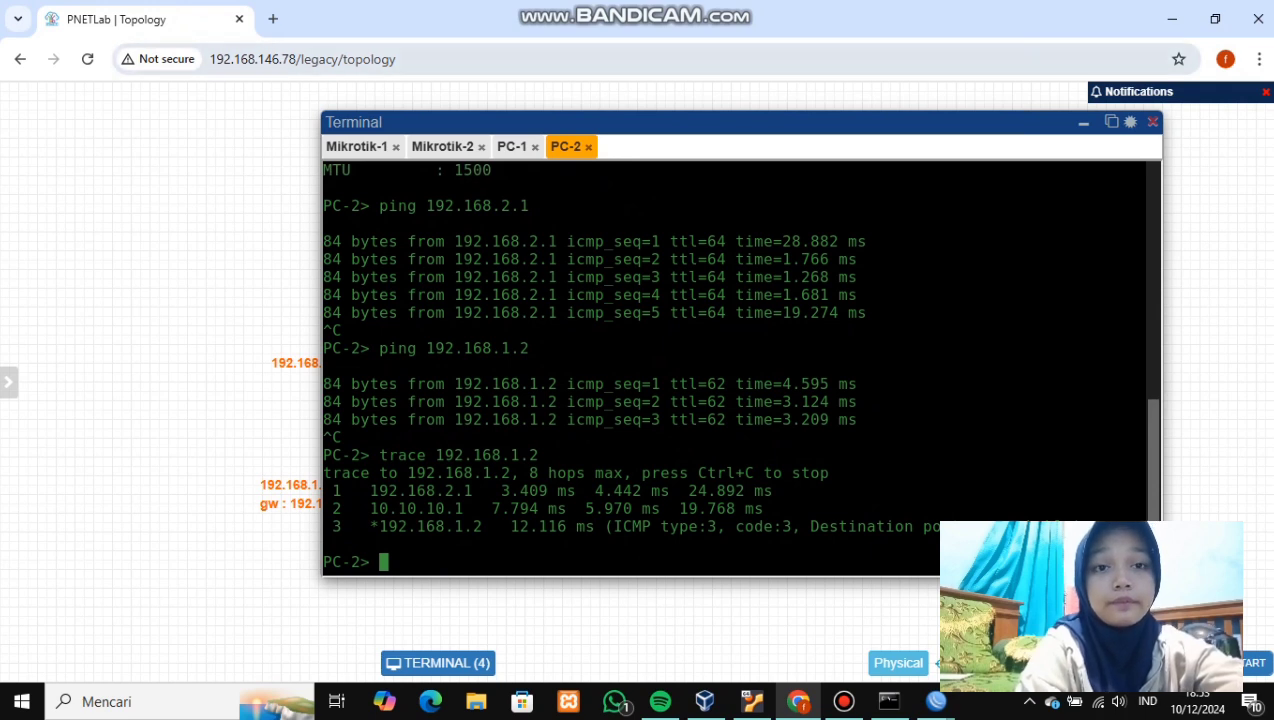
- Add a new MikroTik RouterOS node to the PNETLab canvas
{"action": "left_click", "coordinate": [1083, 122]}
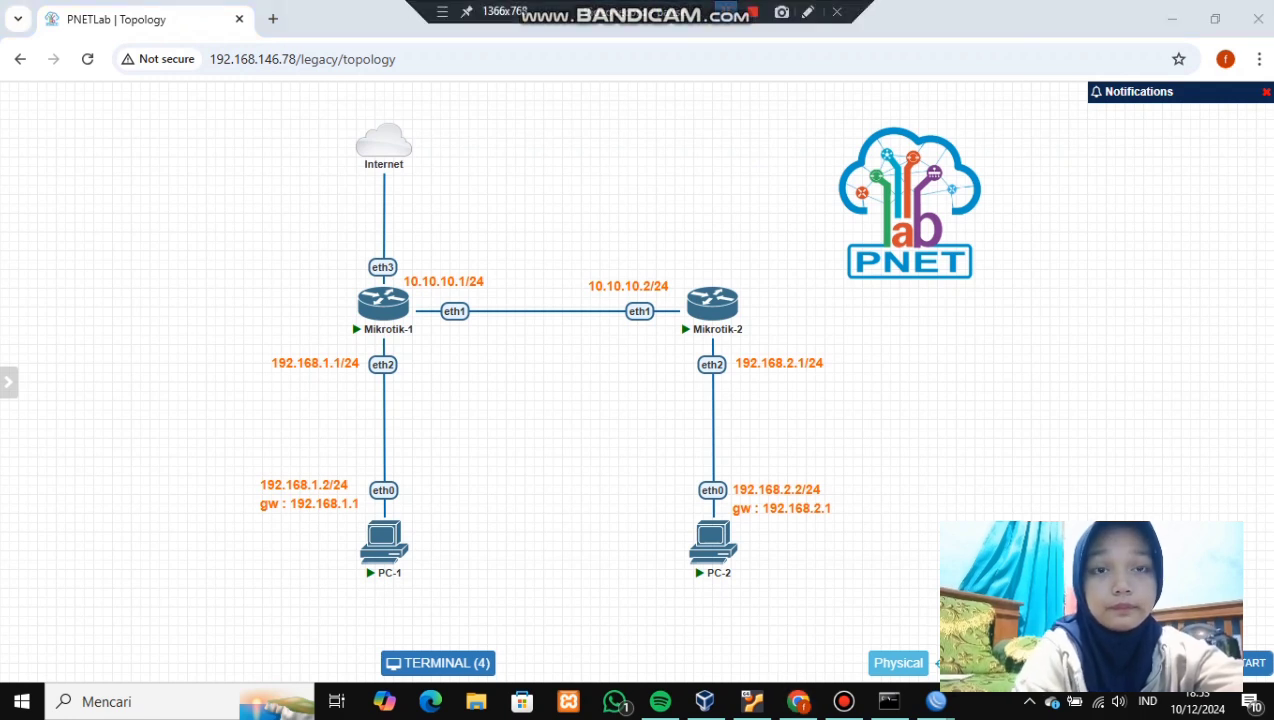
{"action": "scroll", "coordinate": [450, 350], "scroll_direction": "down", "scroll_amount": 2}
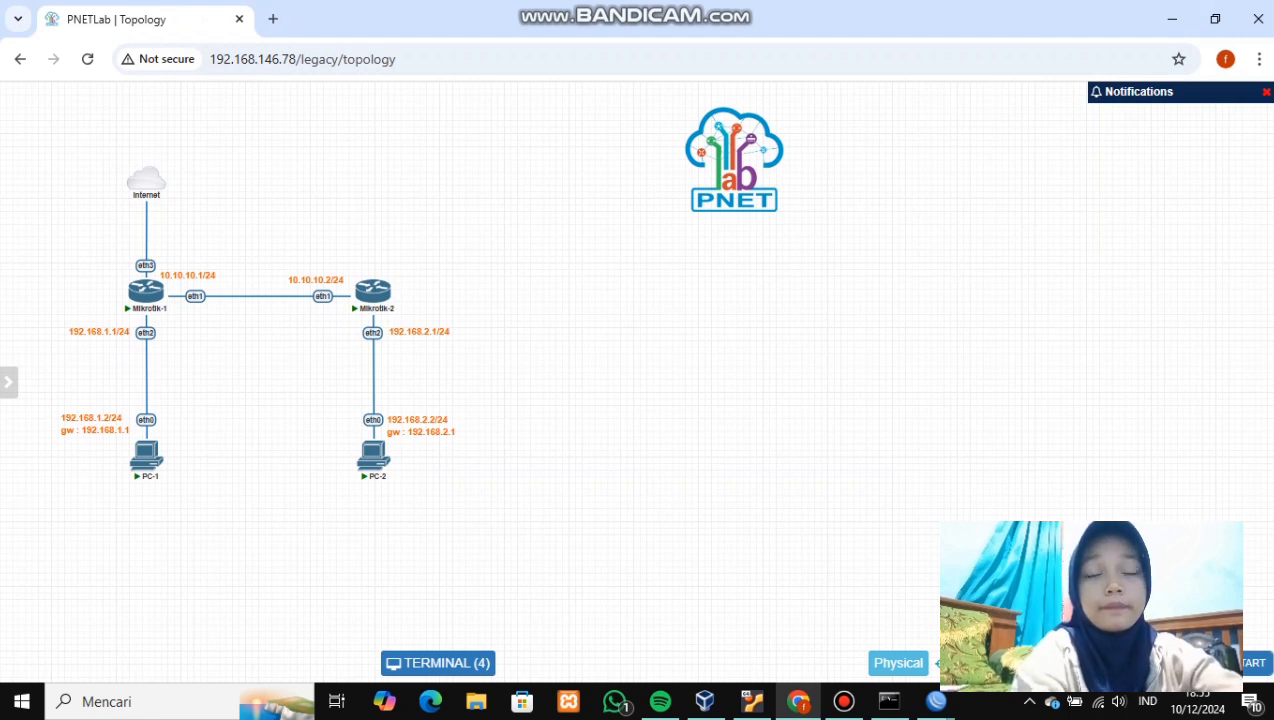
{"action": "right_click", "coordinate": [720, 355]}
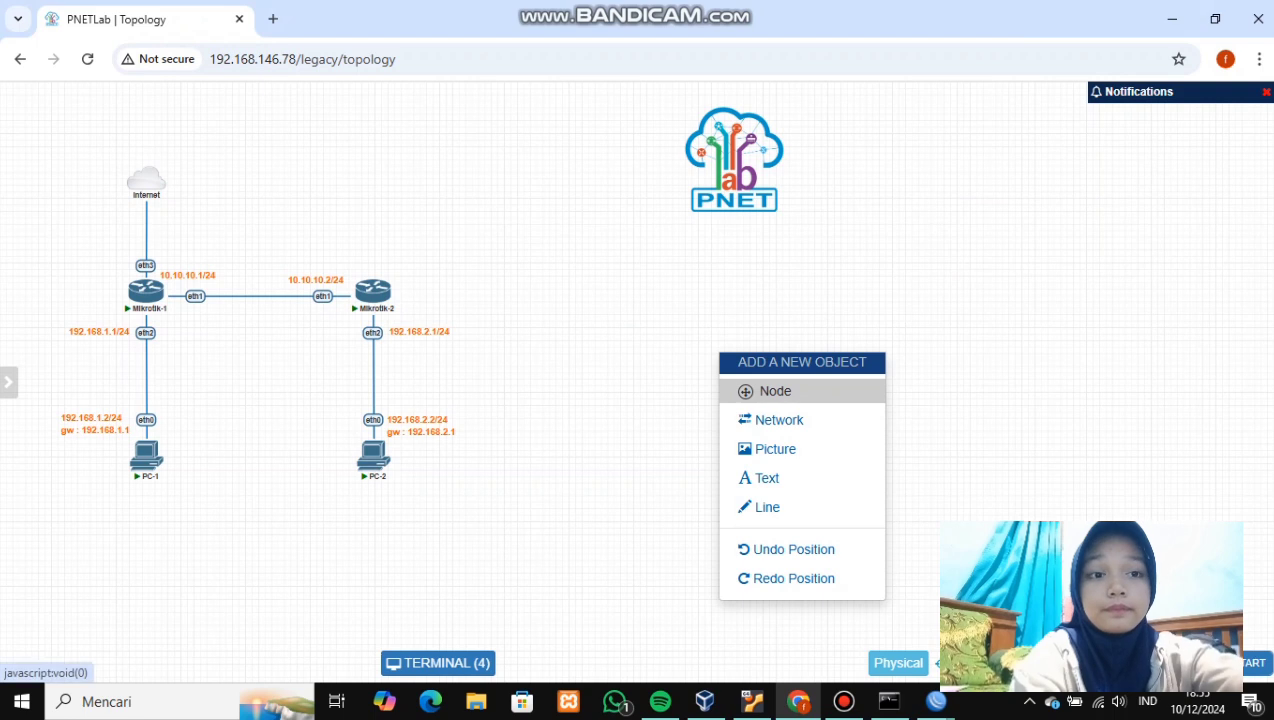
{"action": "left_click", "coordinate": [775, 391]}
{"action": "left_click", "coordinate": [322, 344]}
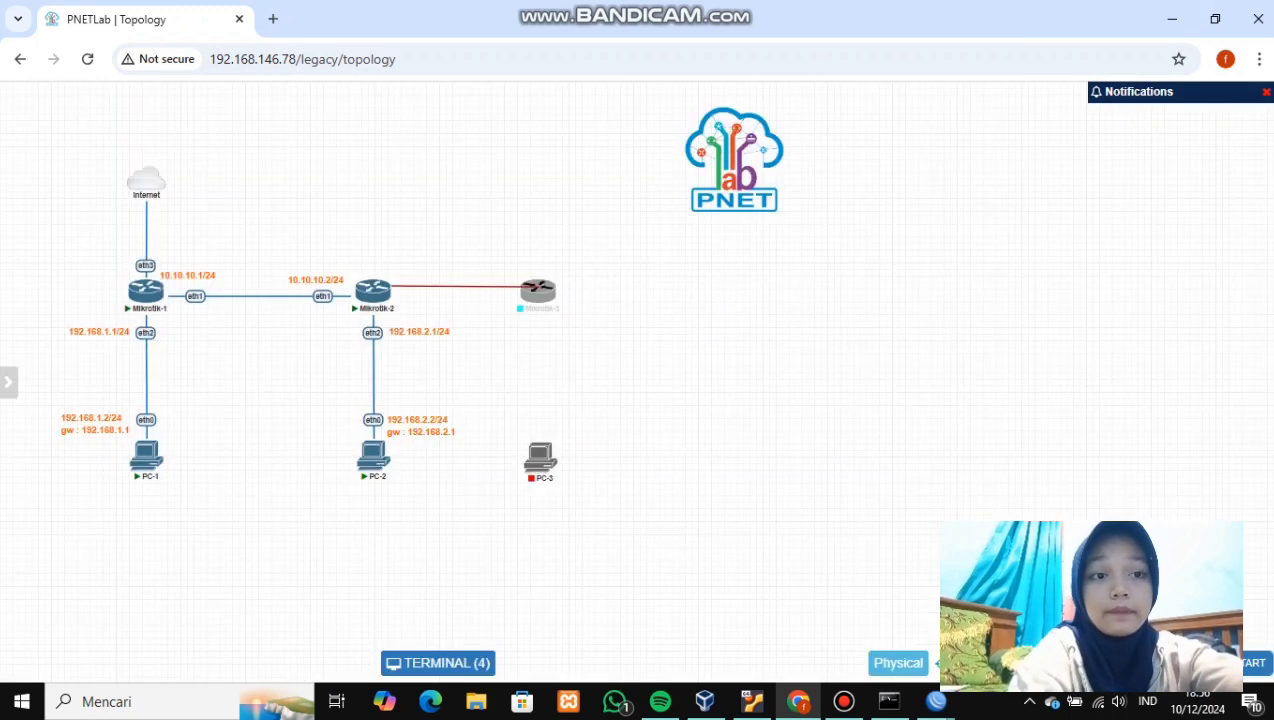
- Link Mikrotik-2 eth3 to Mikrotik-3 eth1 and Mikrotik-3 eth2 to PC-3 eth0
{"action": "left_click_drag", "start_coordinate": [530, 287], "coordinate": [537, 288]}
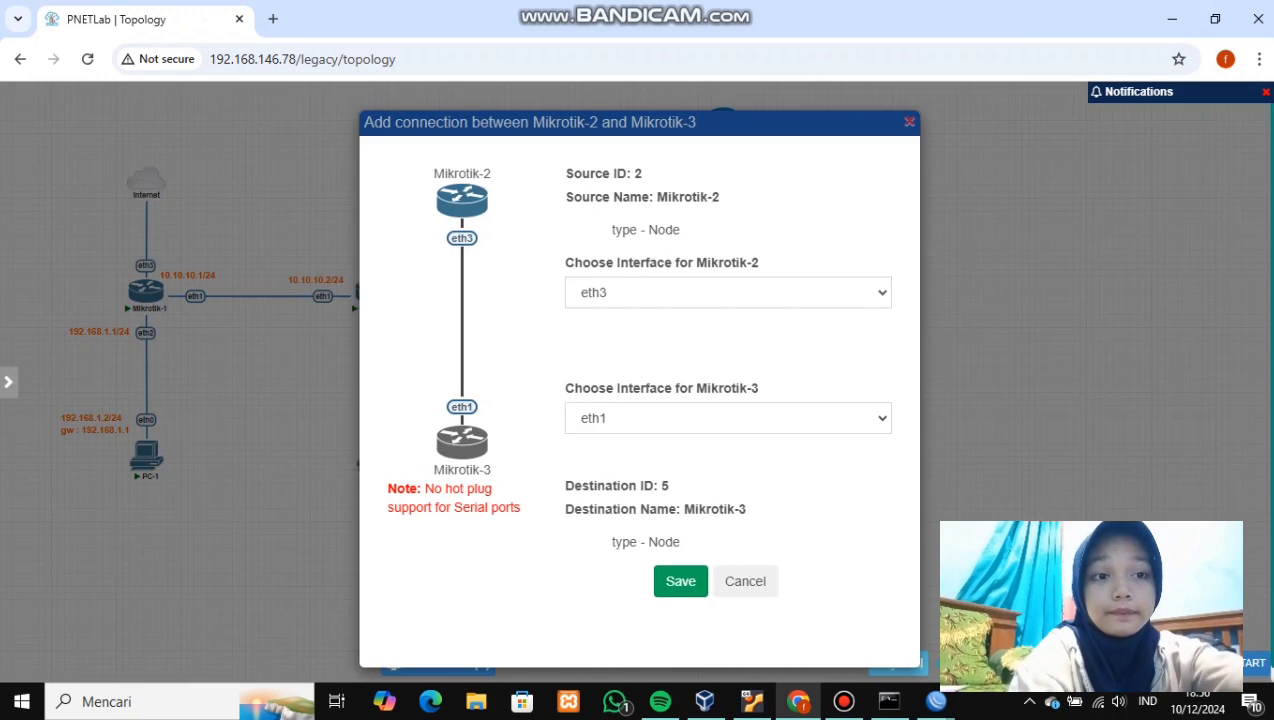
{"action": "left_click", "coordinate": [680, 581]}
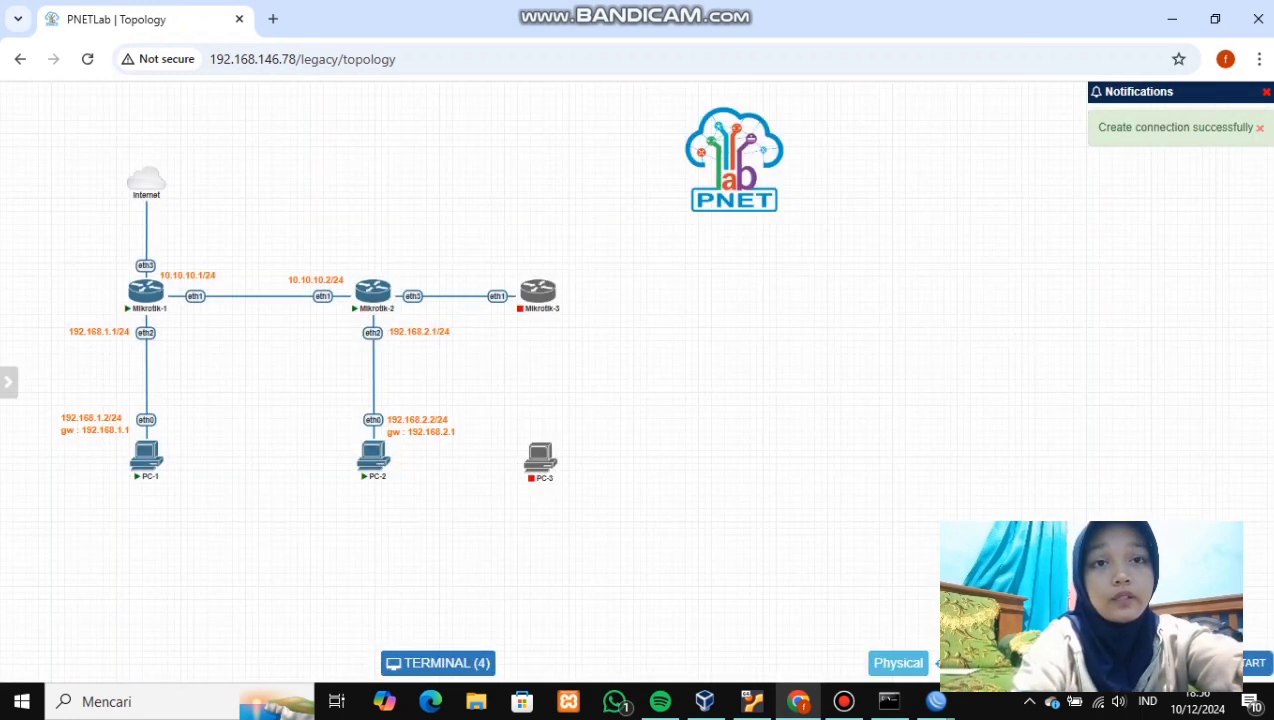
{"action": "left_click_drag", "start_coordinate": [550, 286], "coordinate": [541, 455]}
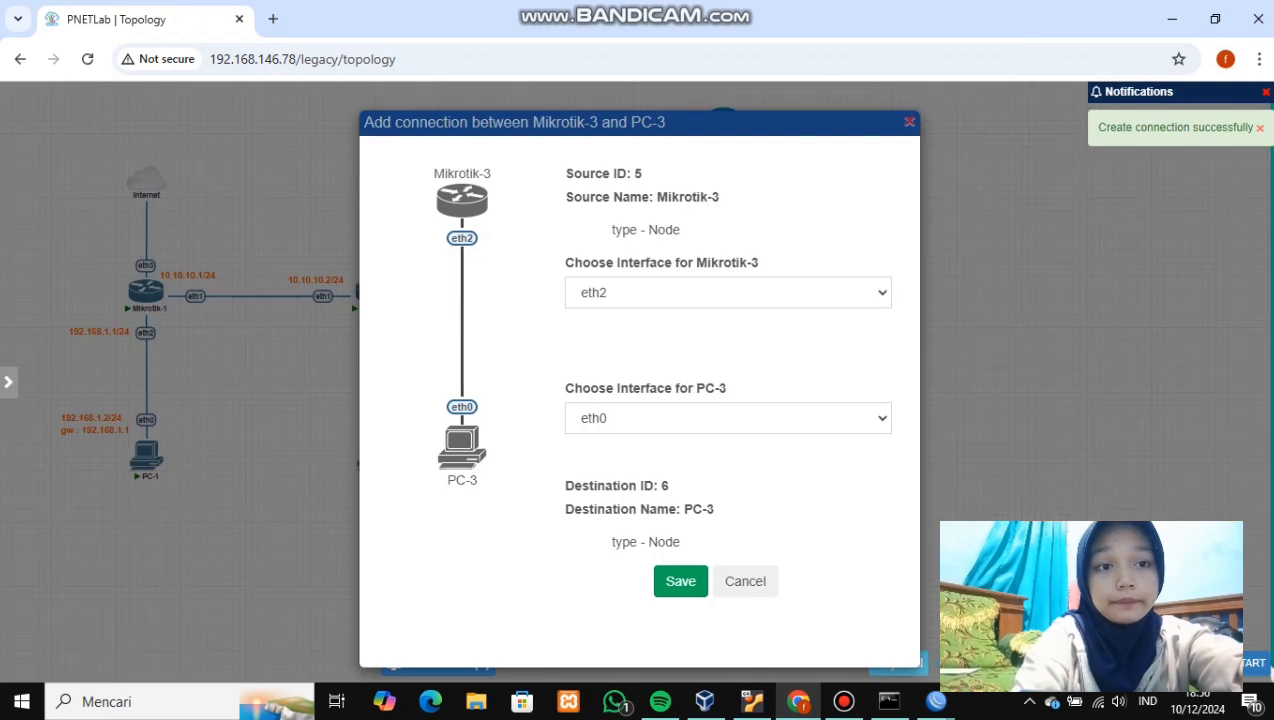
{"action": "left_click", "coordinate": [680, 581]}
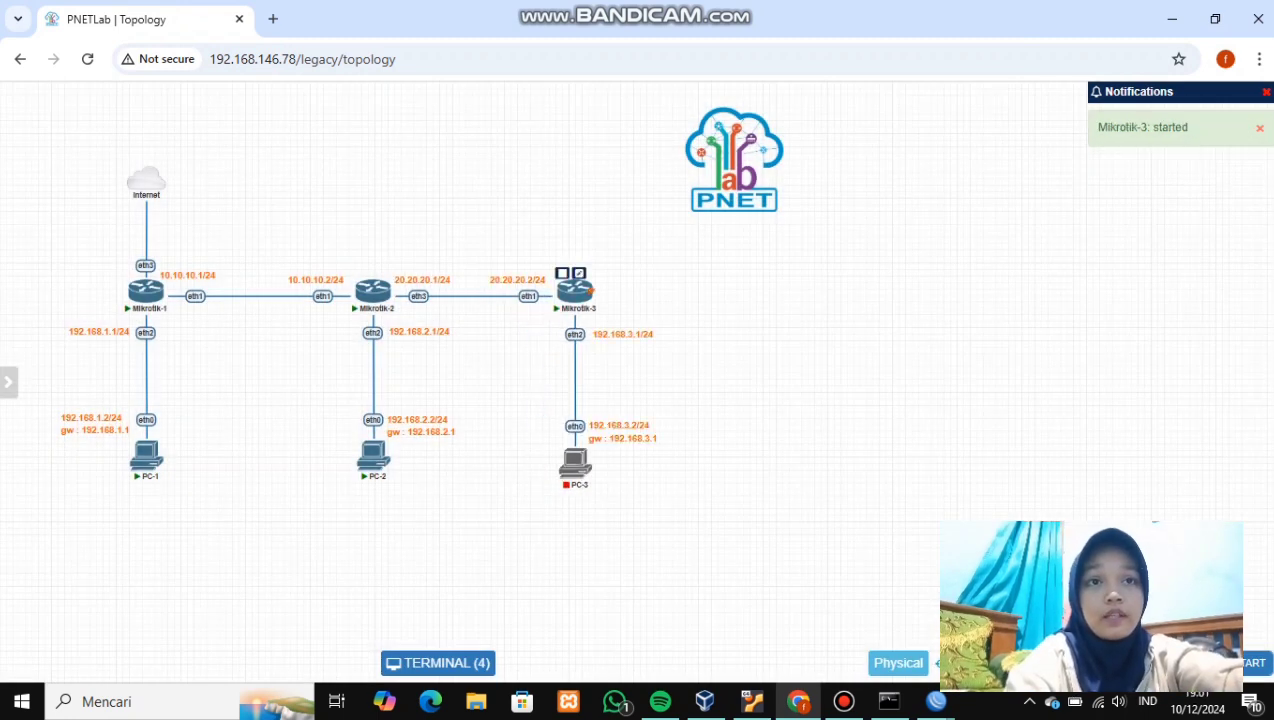
{"action": "left_click", "coordinate": [576, 290]}
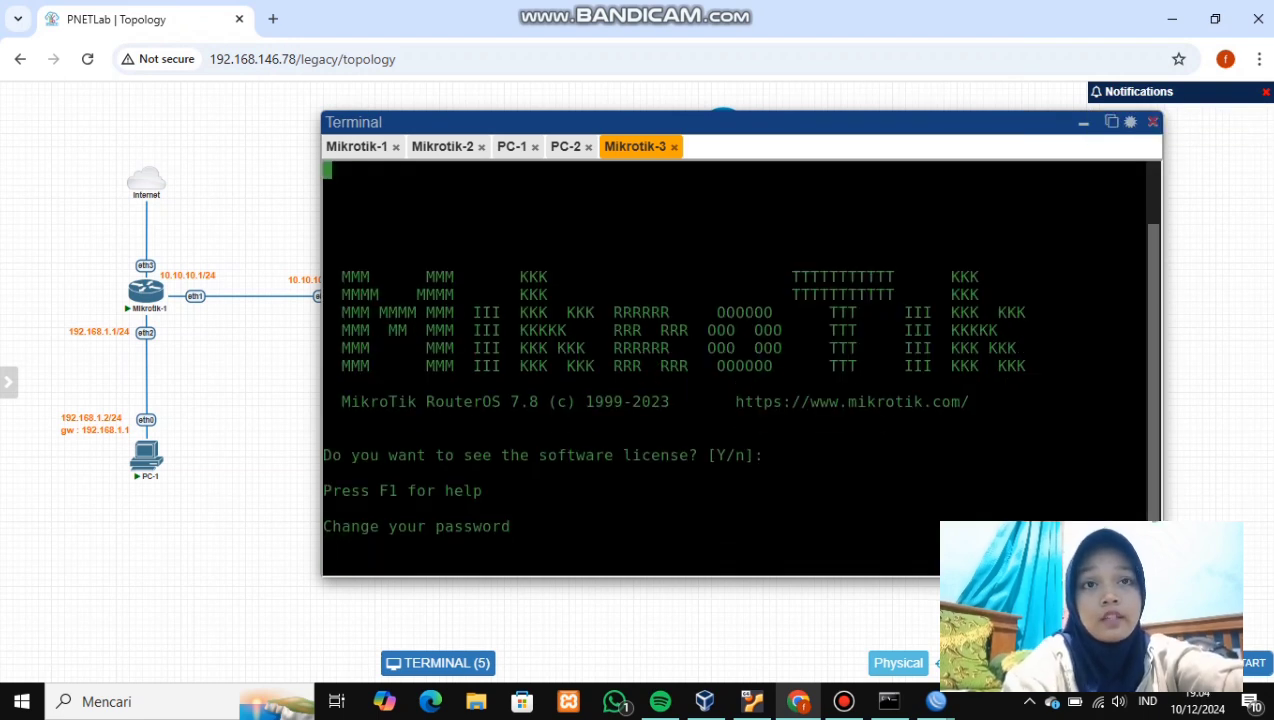
- Skip the password prompt and rename the new router via 'system/identity/set name=Mikrotik-3'
{"action": "key", "text": "ctrl+c"}
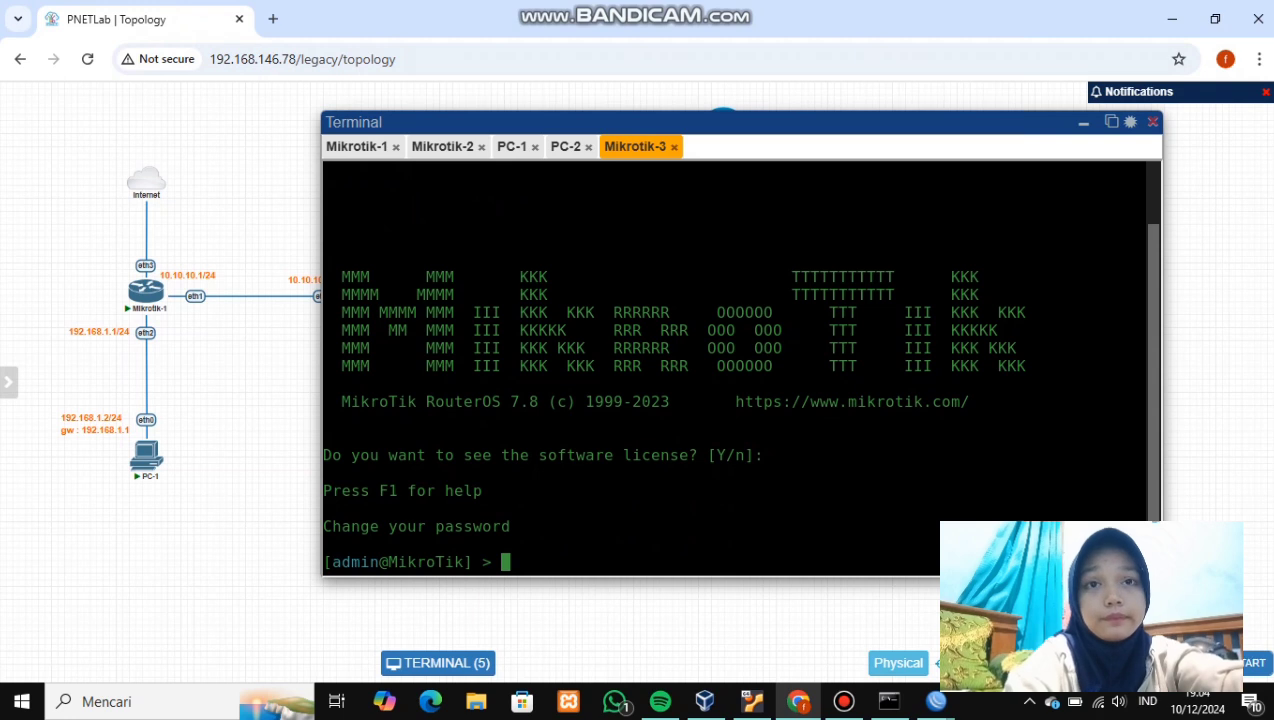
{"action": "left_click", "coordinate": [674, 147]}
{"action": "left_click", "coordinate": [1084, 122]}
{"action": "left_click", "coordinate": [723, 120]}
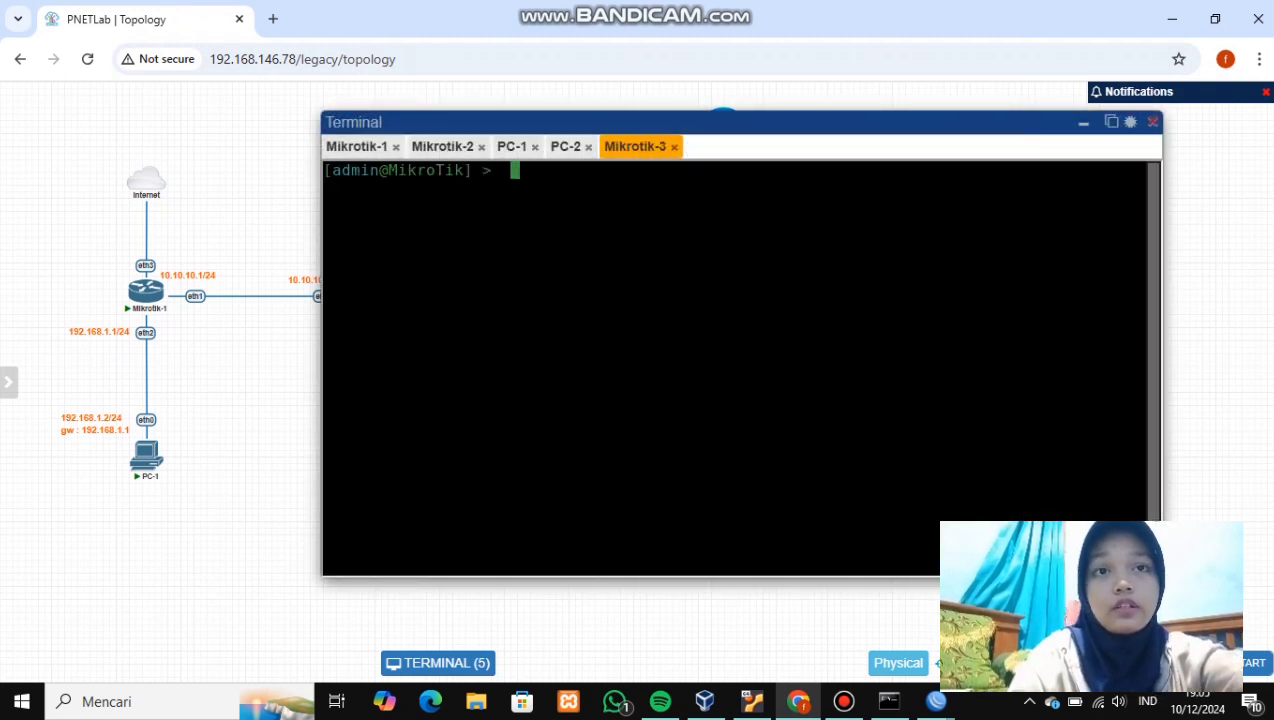
{"action": "type", "text": "system/identity/"}
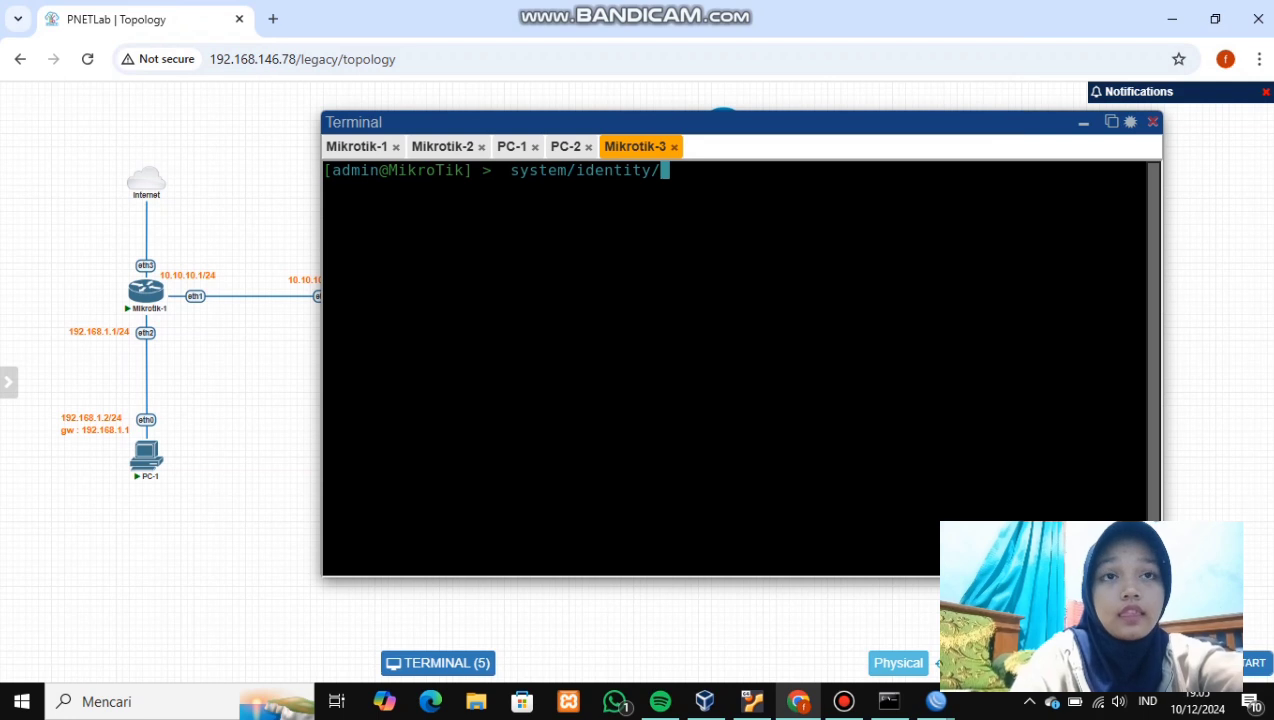
{"action": "type", "text": "s"}
{"action": "type", "text": "et "}
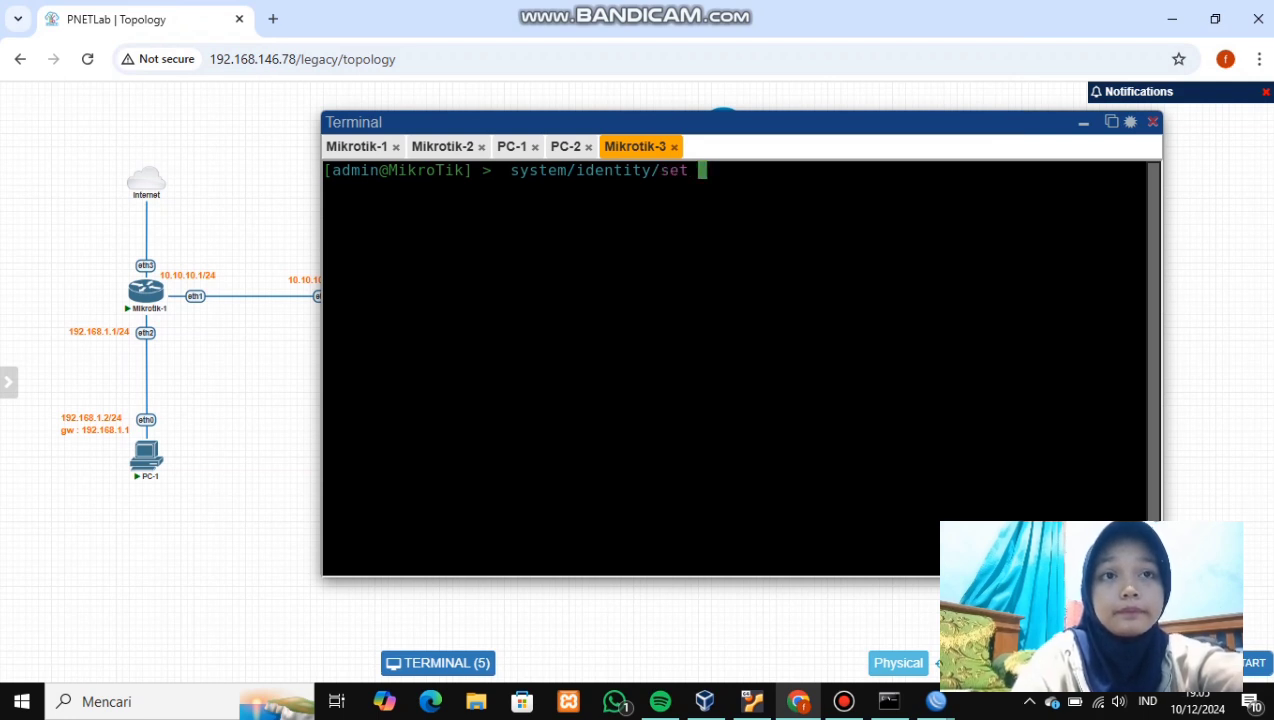
{"action": "type", "text": "name="}
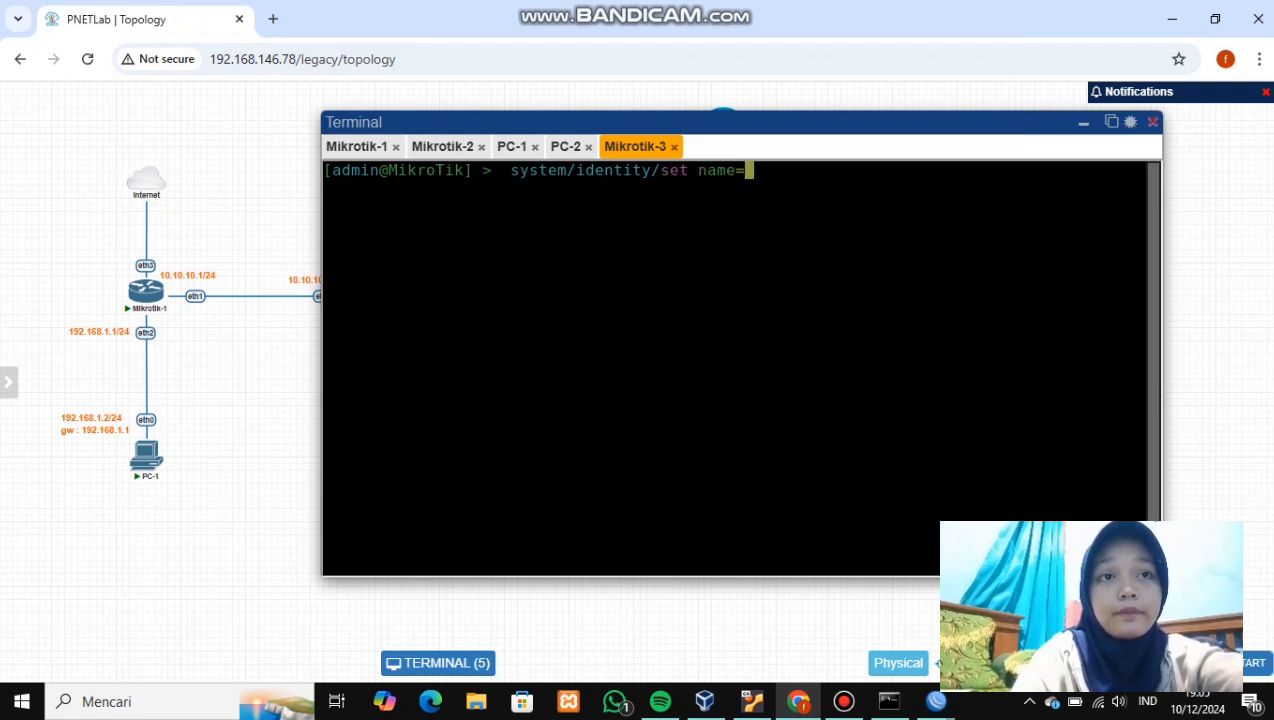
{"action": "type", "text": "Mikrotik"}
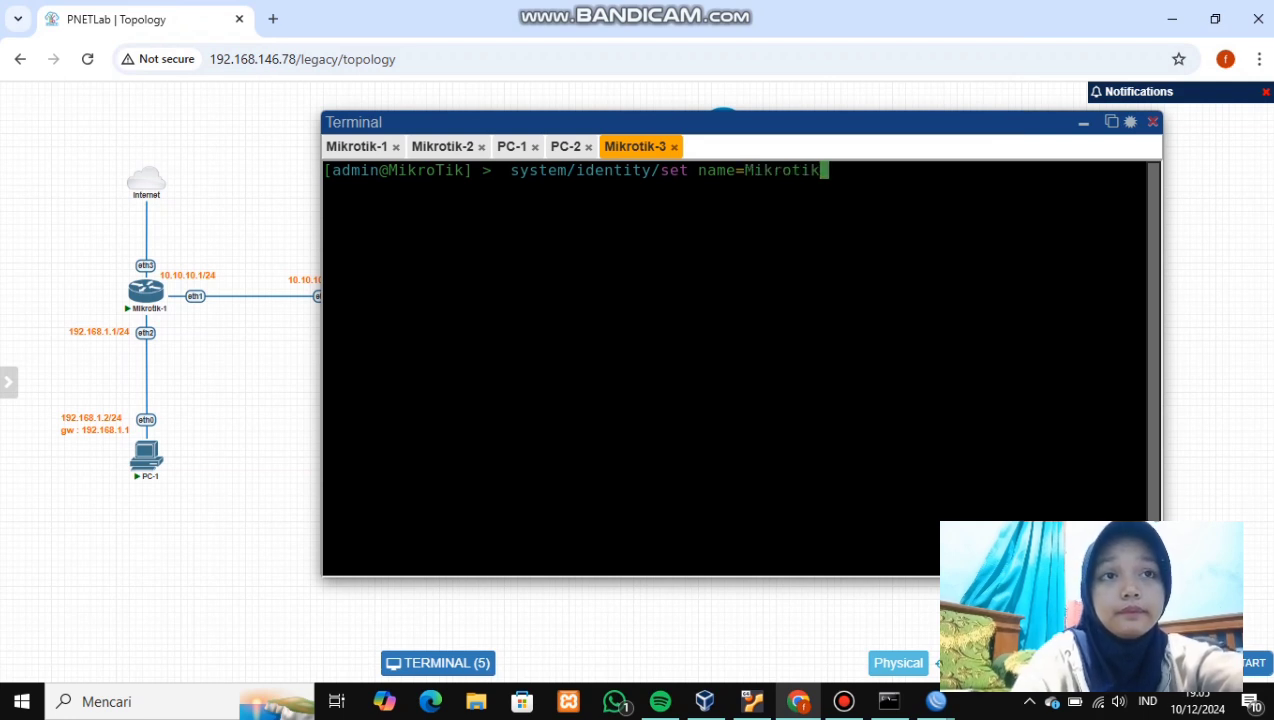
{"action": "type", "text": "-3"}
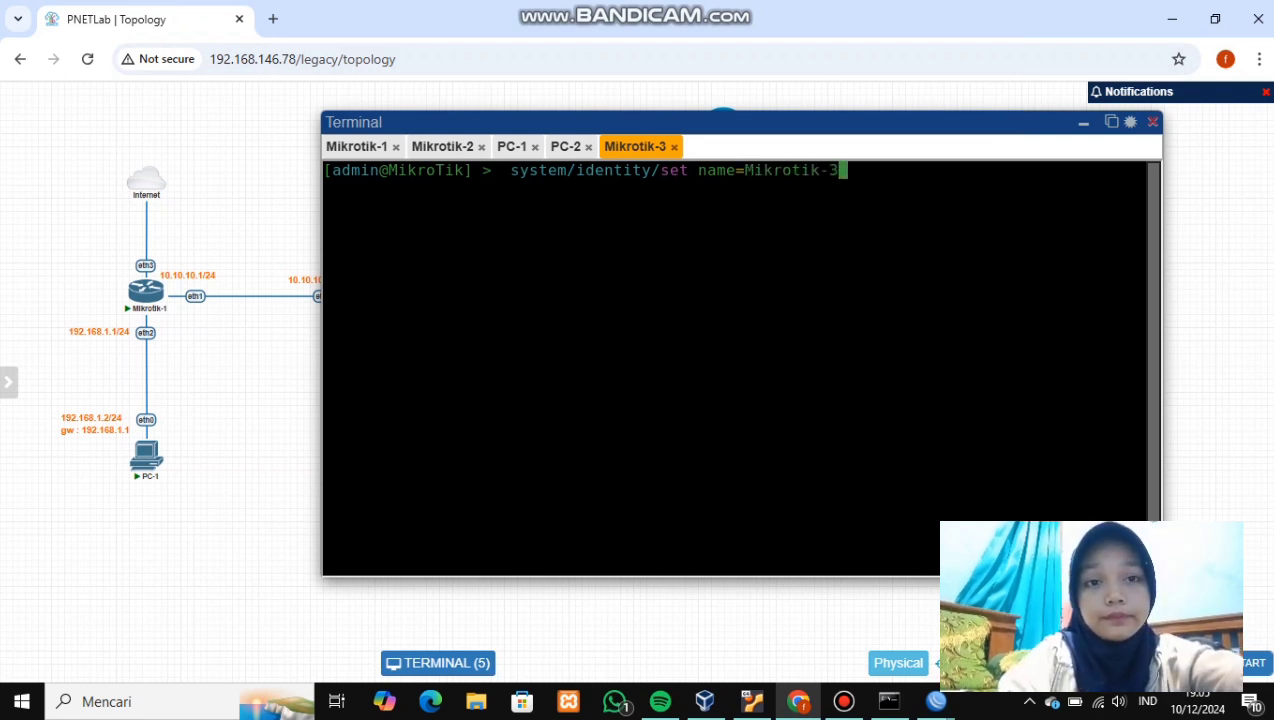
{"action": "key", "text": "Return"}
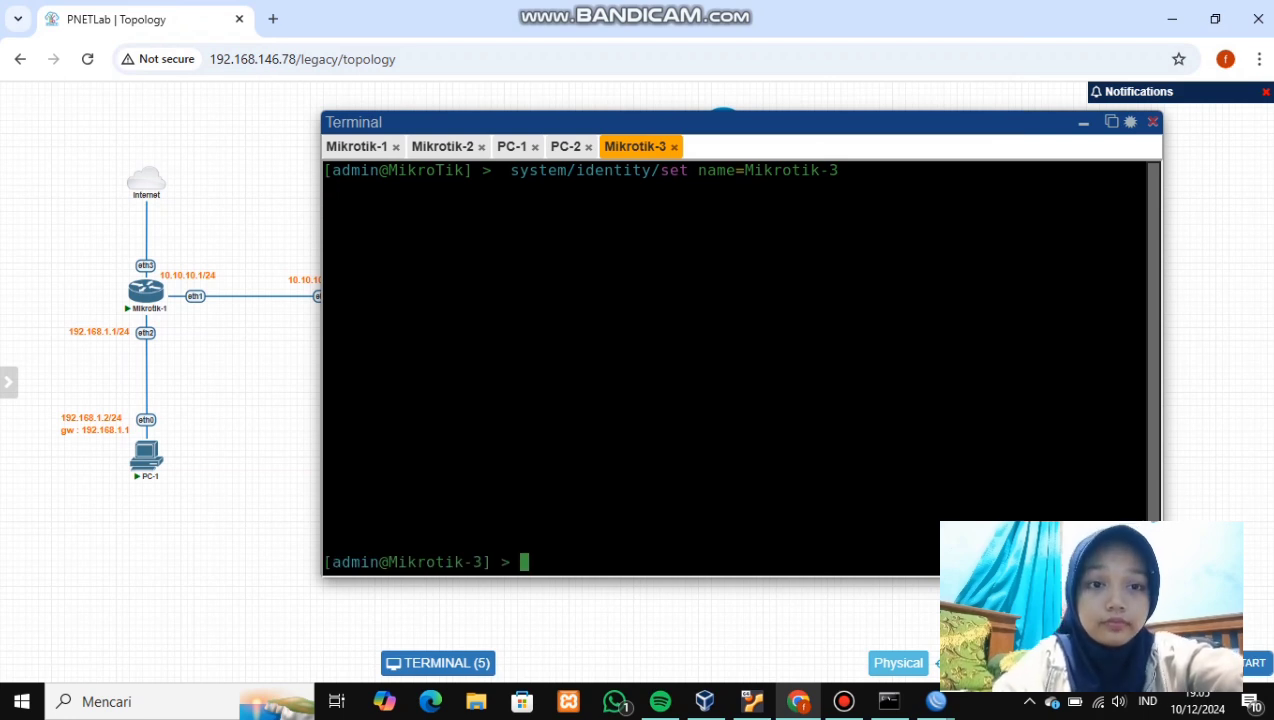
{"action": "left_click", "coordinate": [936, 701]}
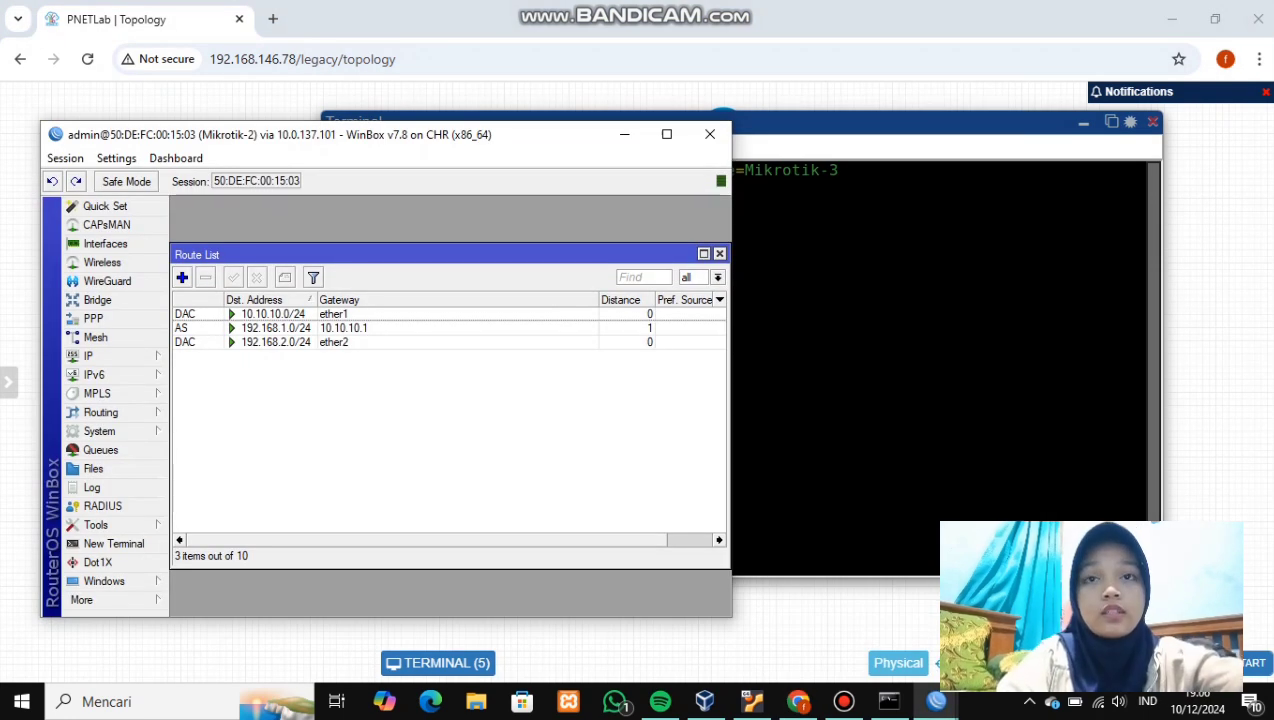
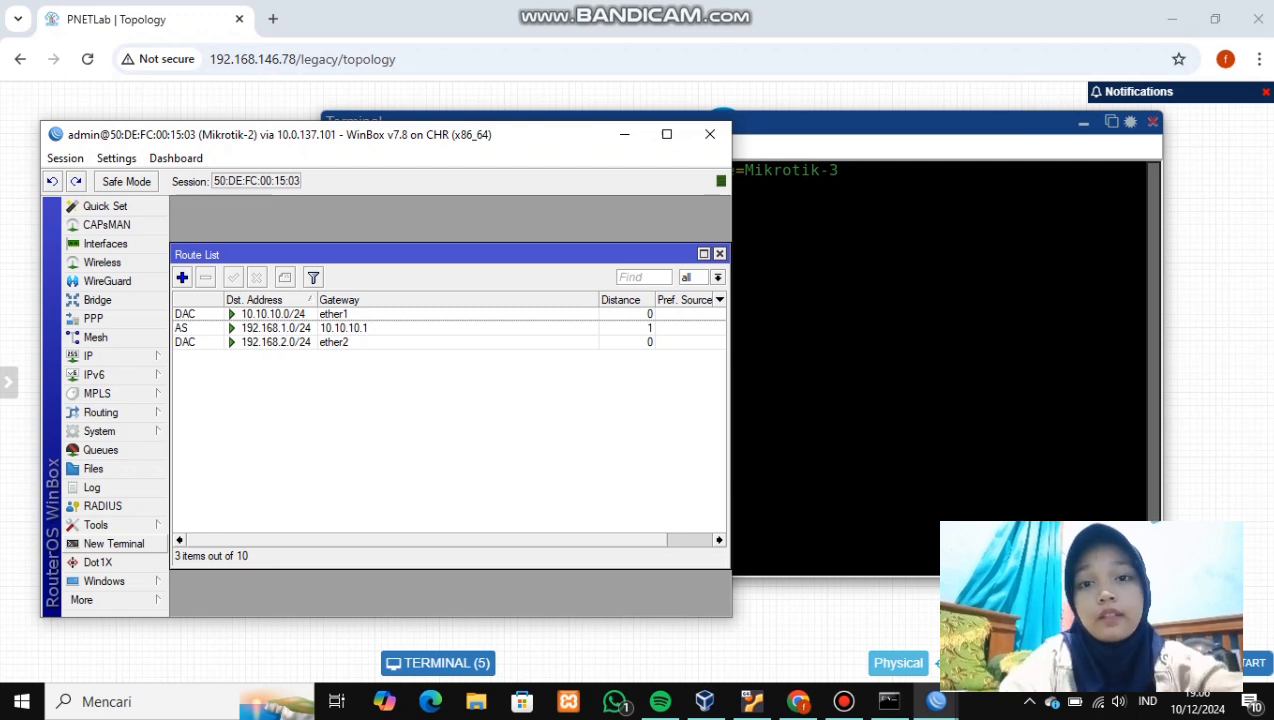
- Launch a new WinBox loader, connect to the RoMON agent and select the Mikrotik-2 neighbour
{"action": "left_click", "coordinate": [82, 599]}
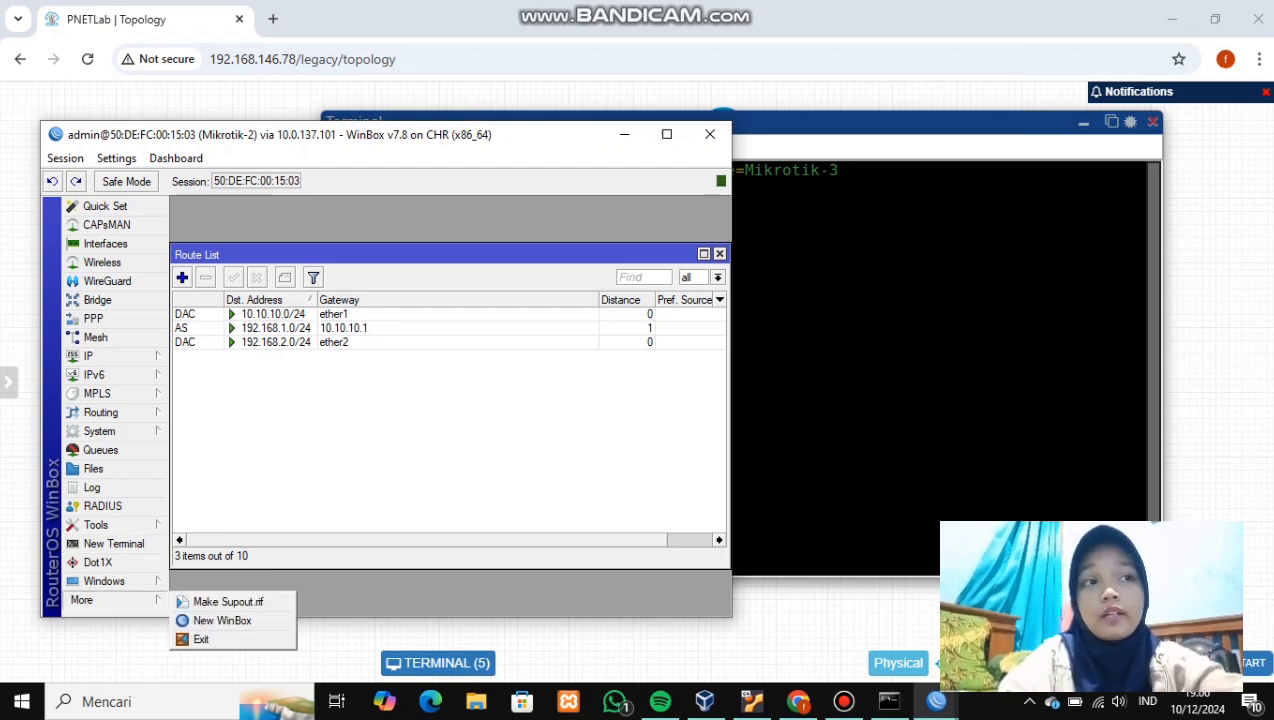
{"action": "left_click", "coordinate": [222, 620]}
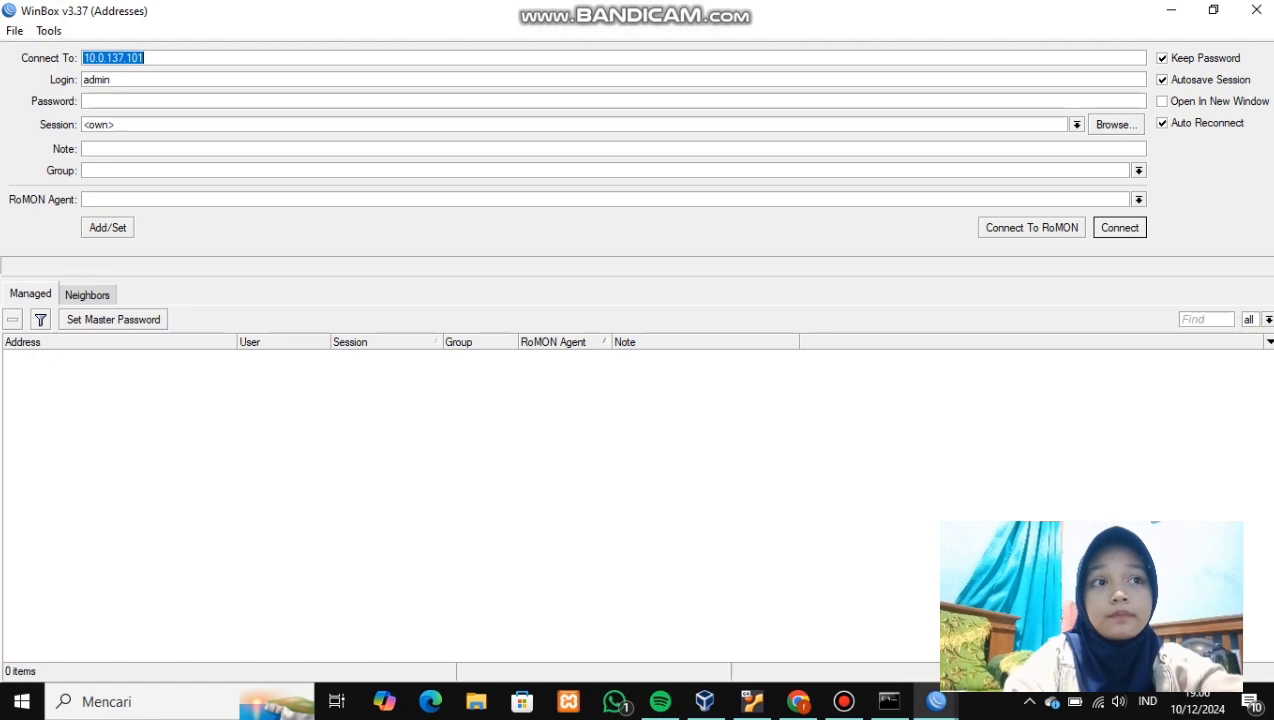
{"action": "left_click", "coordinate": [1032, 228]}
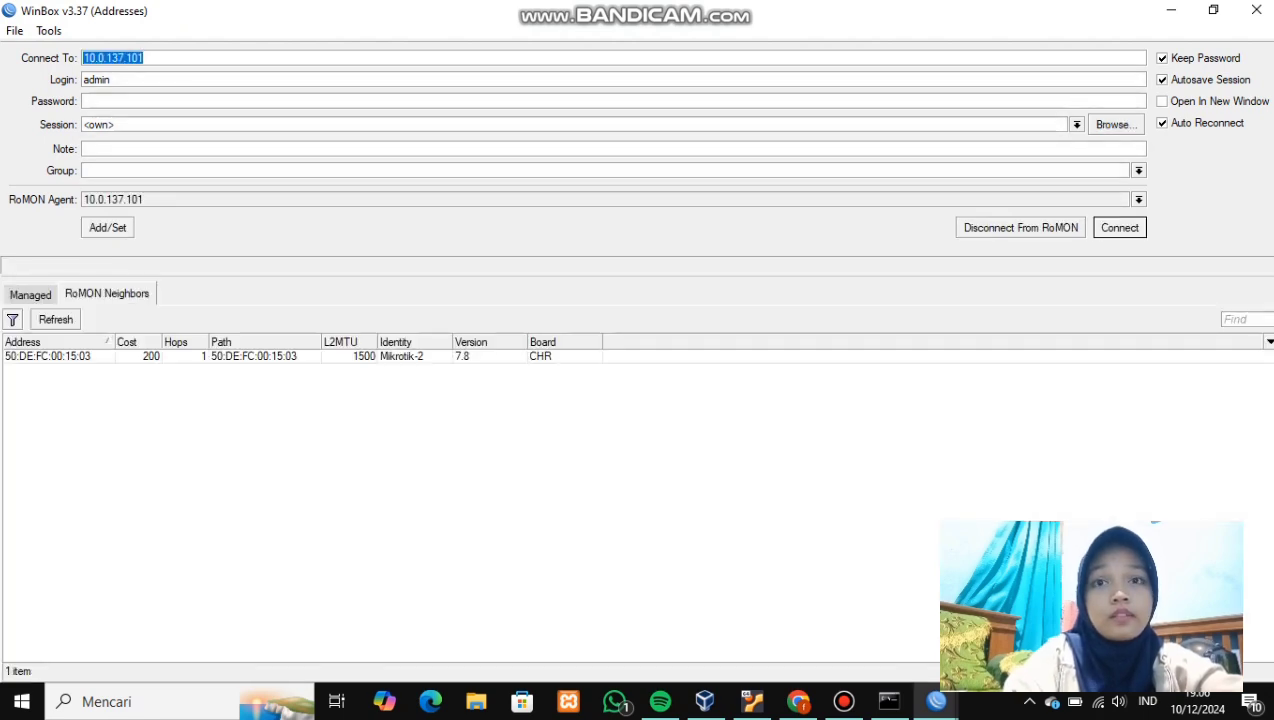
{"action": "left_click", "coordinate": [60, 356]}
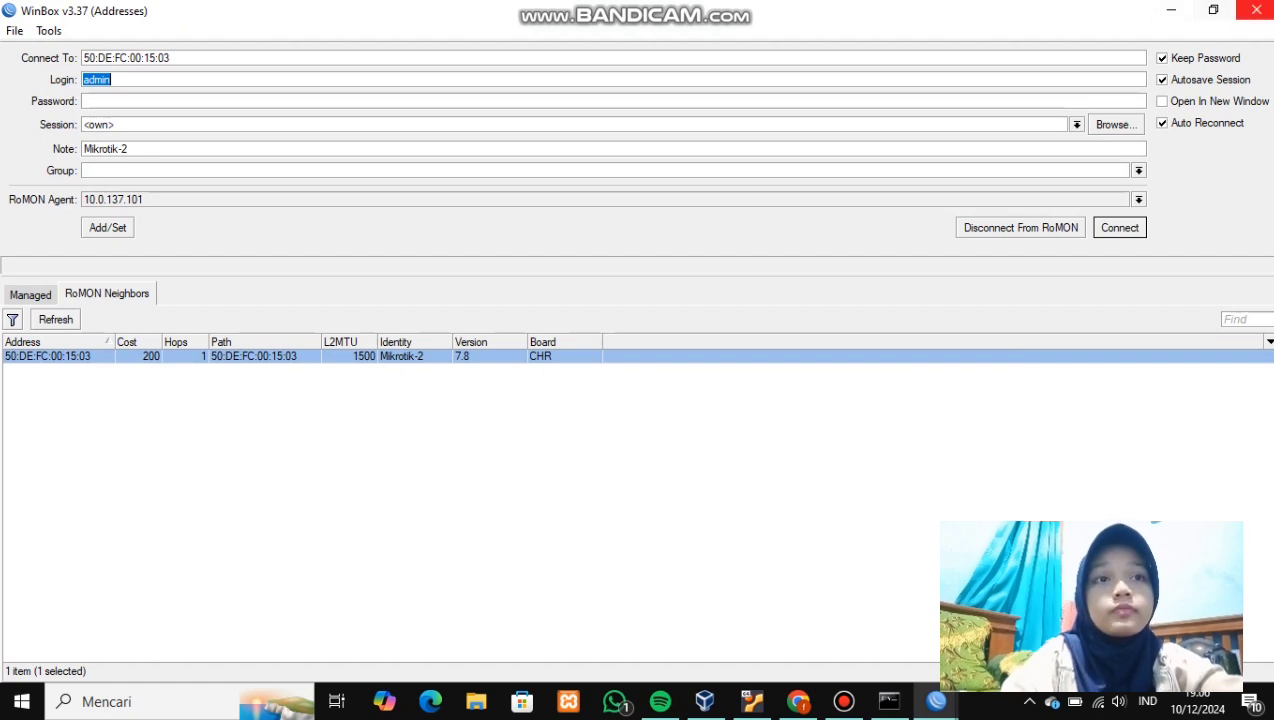
{"action": "left_click", "coordinate": [1256, 10]}
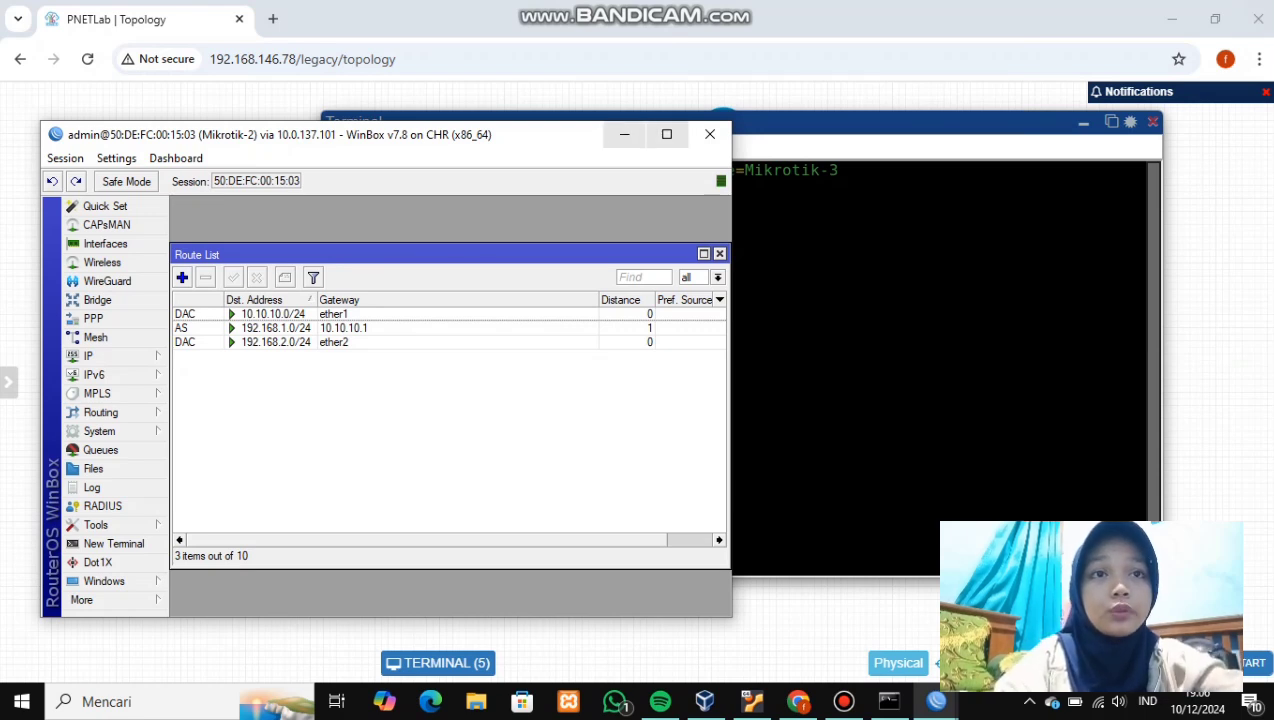
- Enable RoMON on Mikrotik-3 with 'tool/romon/set enabled=yes' in its console
{"action": "left_click", "coordinate": [624, 134]}
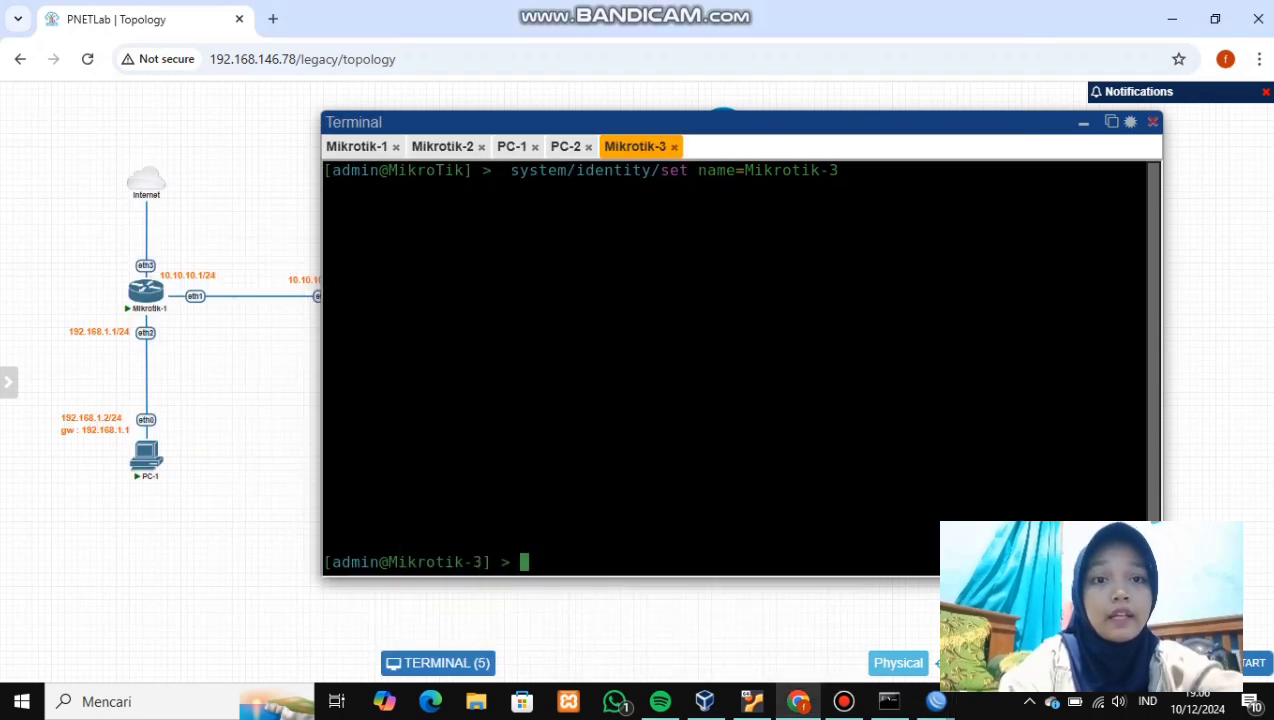
{"action": "type", "text": "too"}
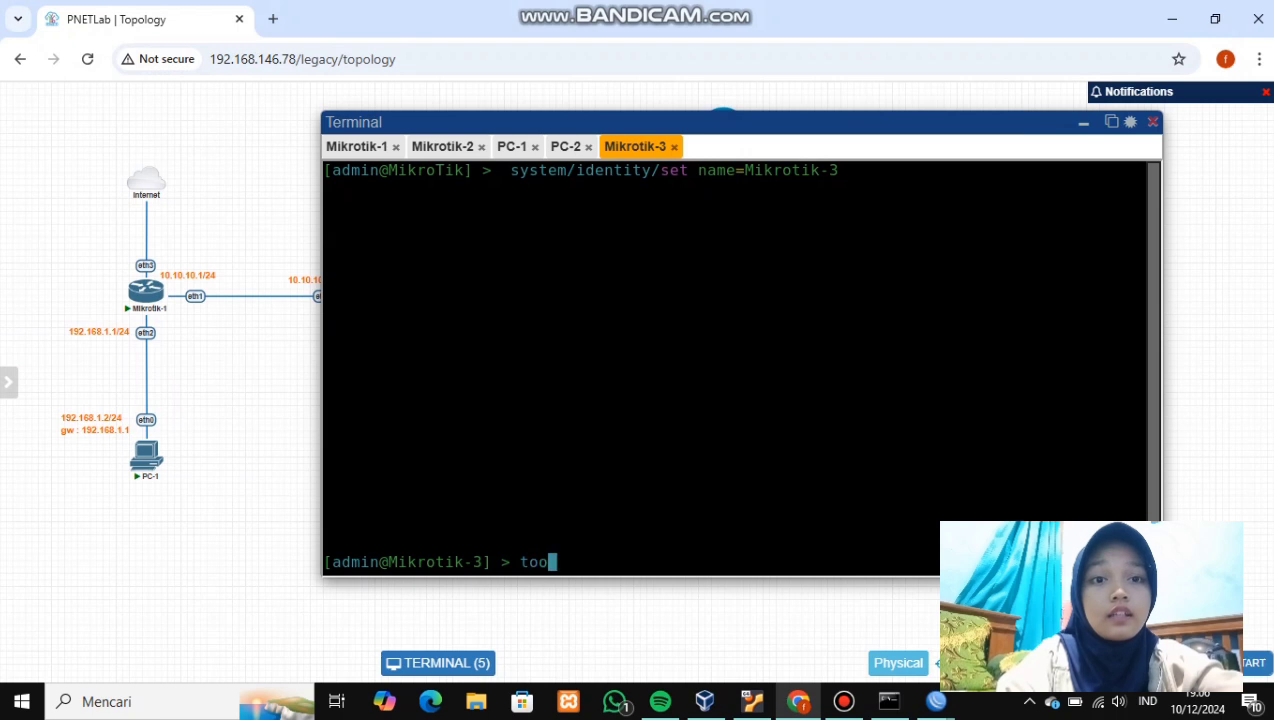
{"action": "type", "text": "l/"}
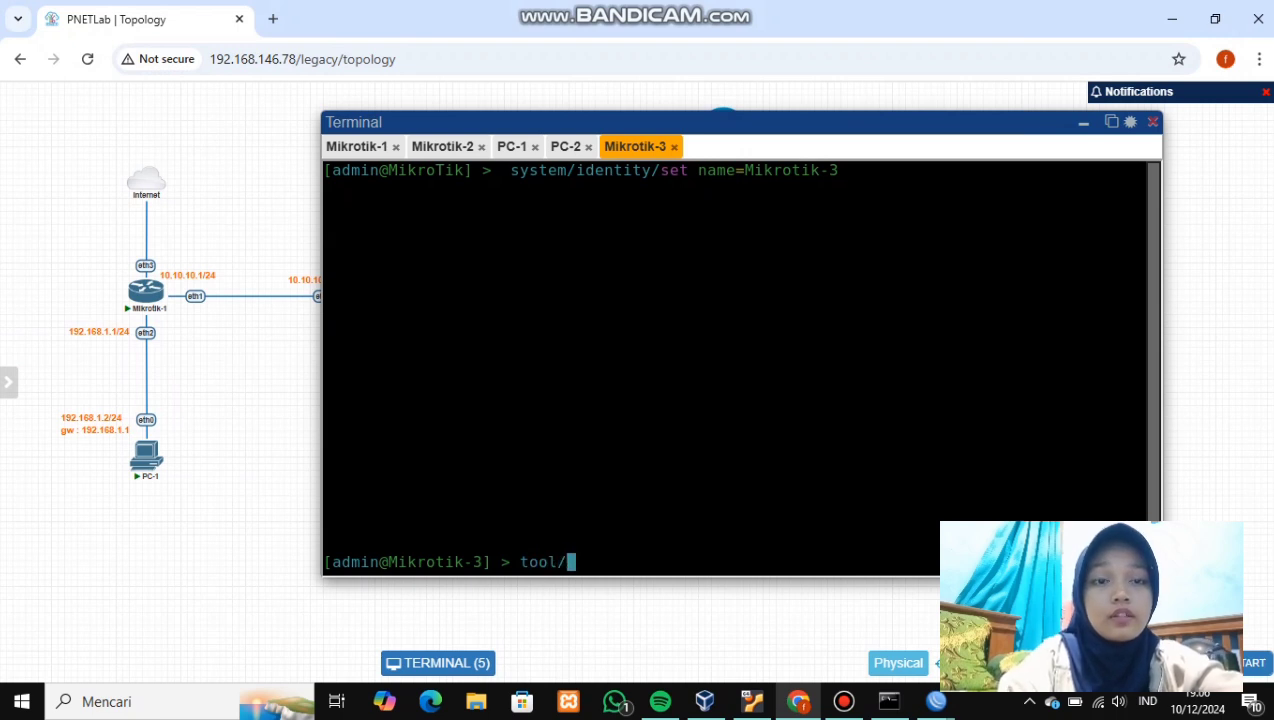
{"action": "type", "text": "romon/"}
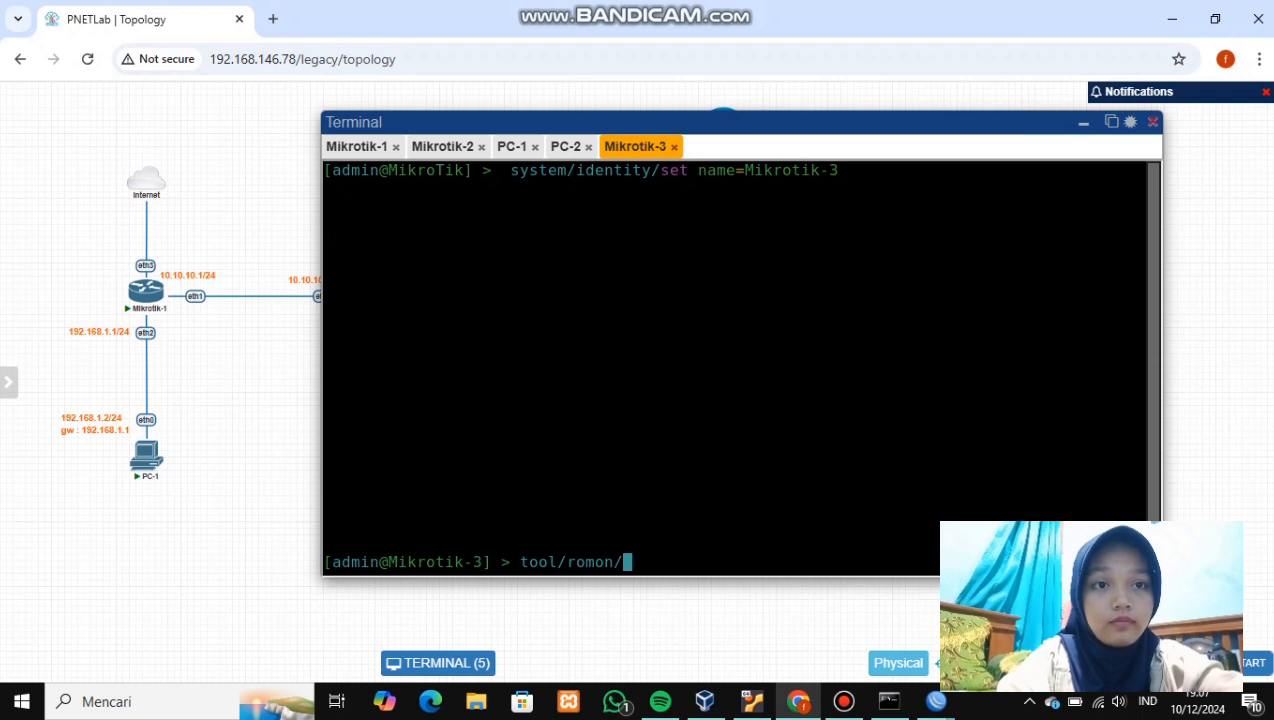
{"action": "type", "text": "s"}
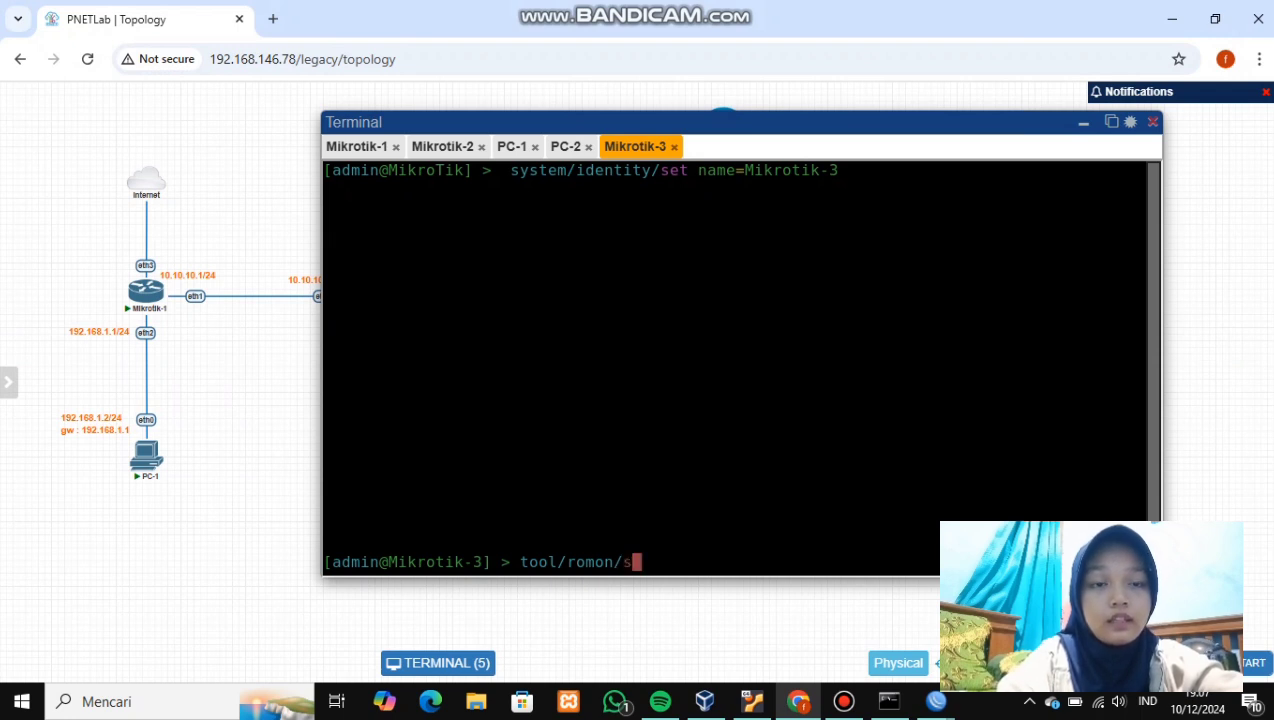
{"action": "type", "text": "et "}
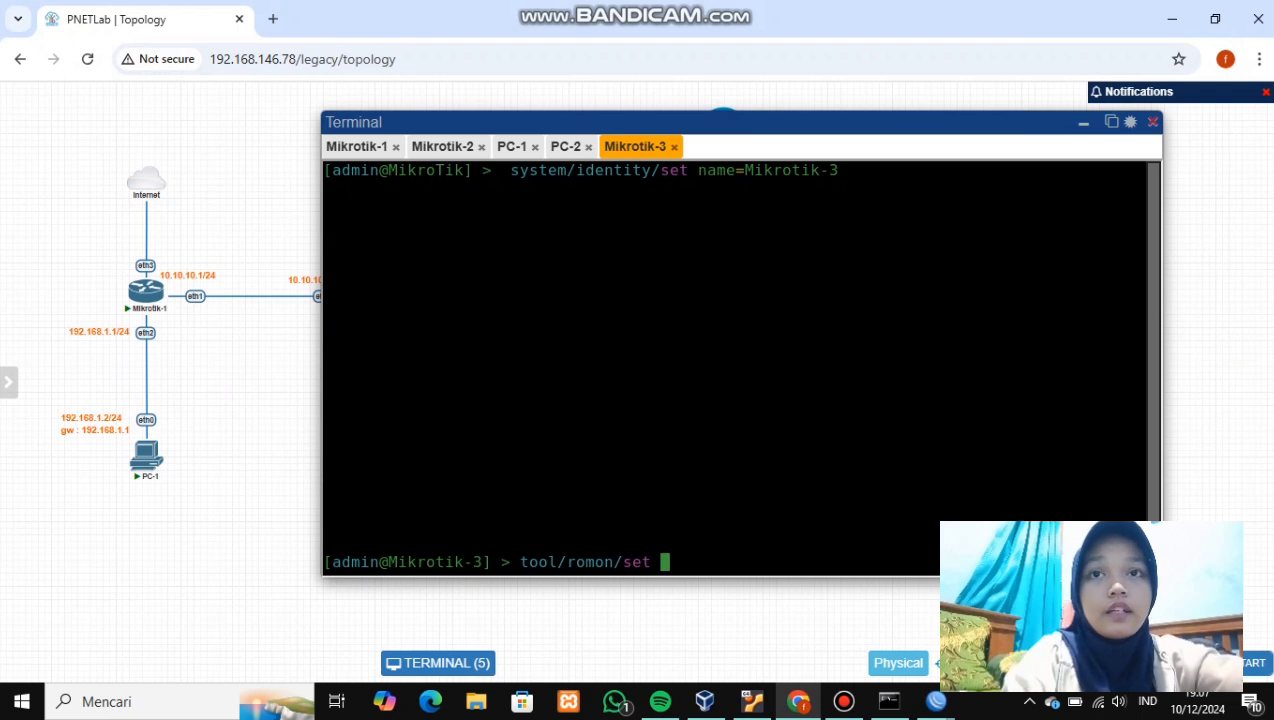
{"action": "type", "text": "enabled="}
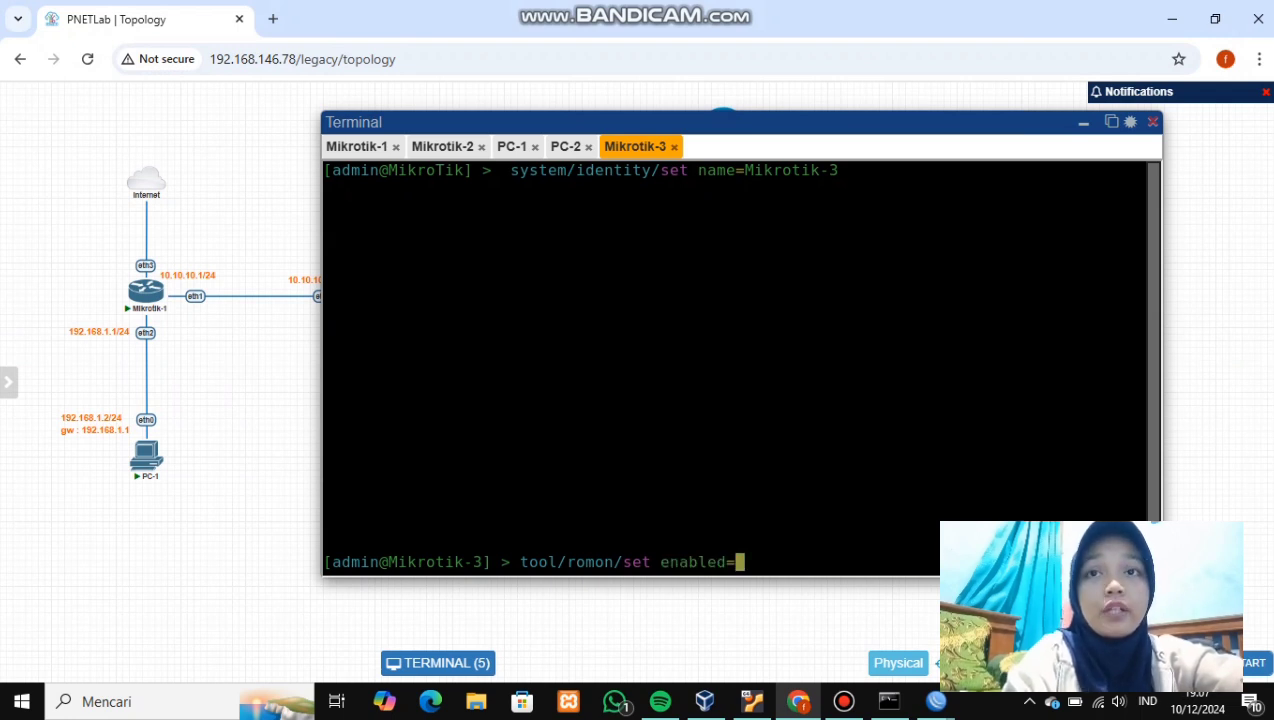
{"action": "type", "text": "yes"}
{"action": "key", "text": "Return"}
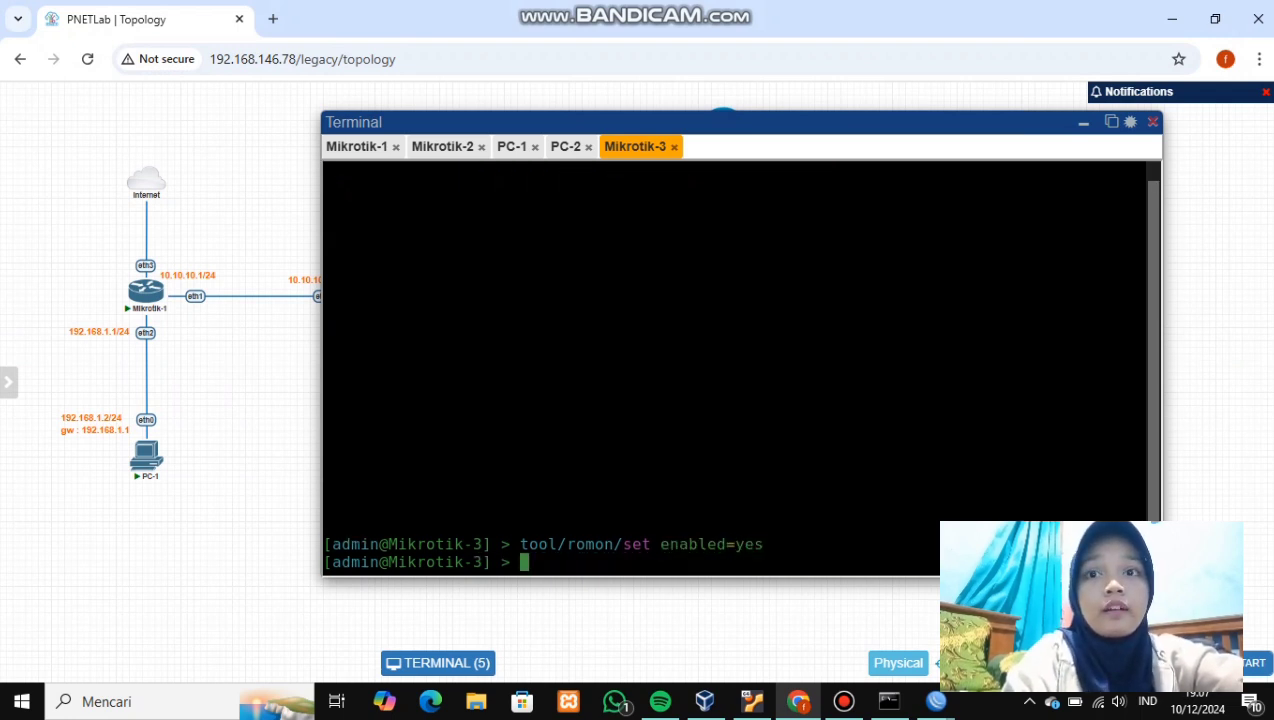
{"action": "key", "text": "alt+Tab"}
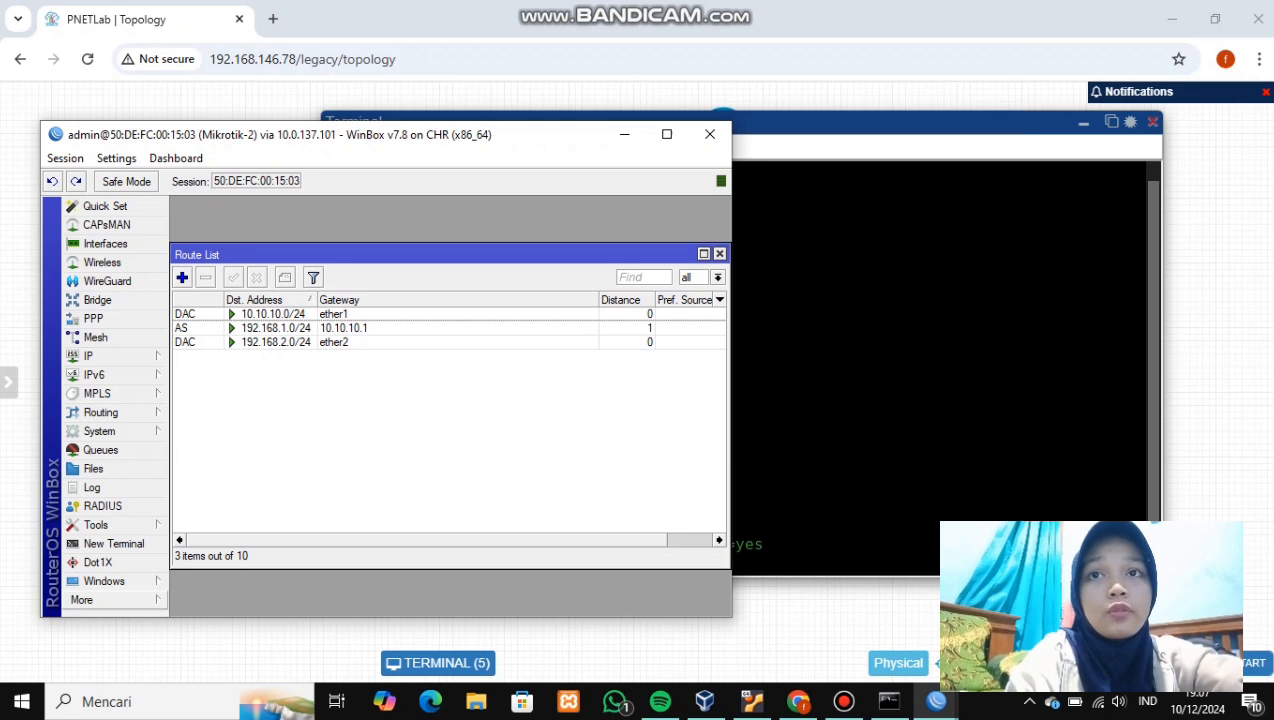
- Connect to Mikrotik-3 via its RoMON neighbour entry, skip the password change, and minimize the session
{"action": "left_click", "coordinate": [100, 600]}
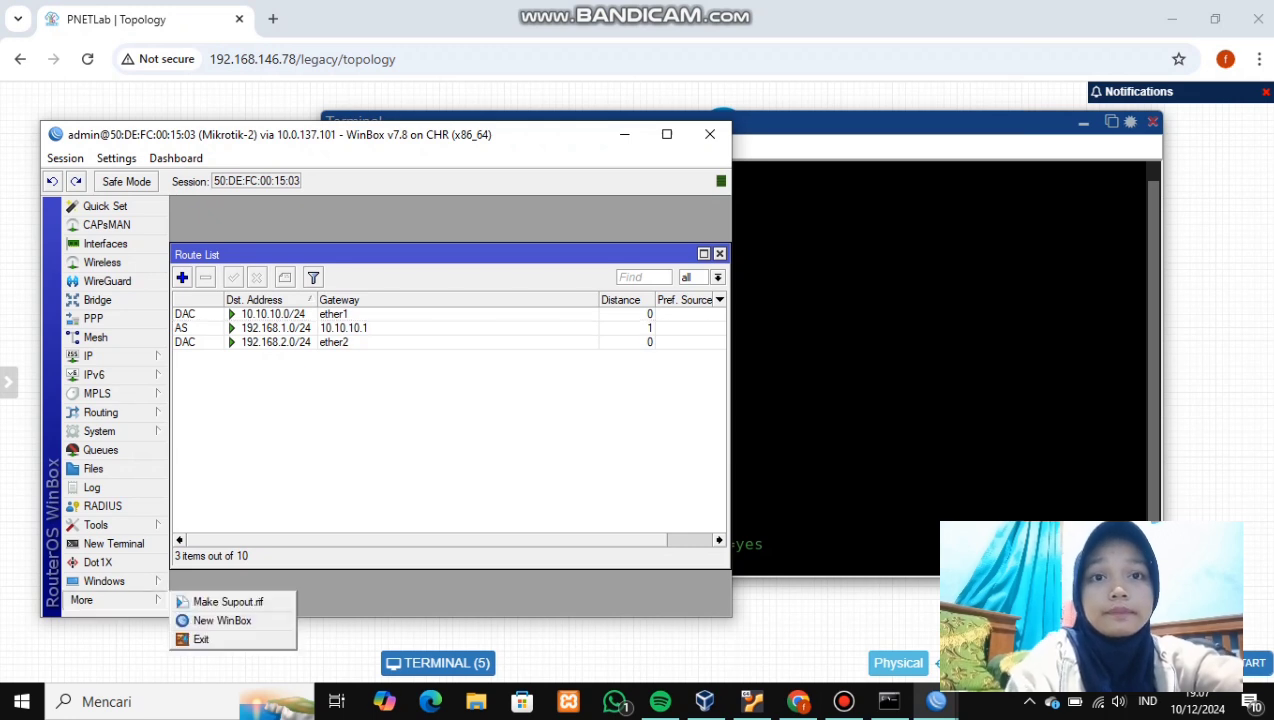
{"action": "left_click", "coordinate": [222, 620]}
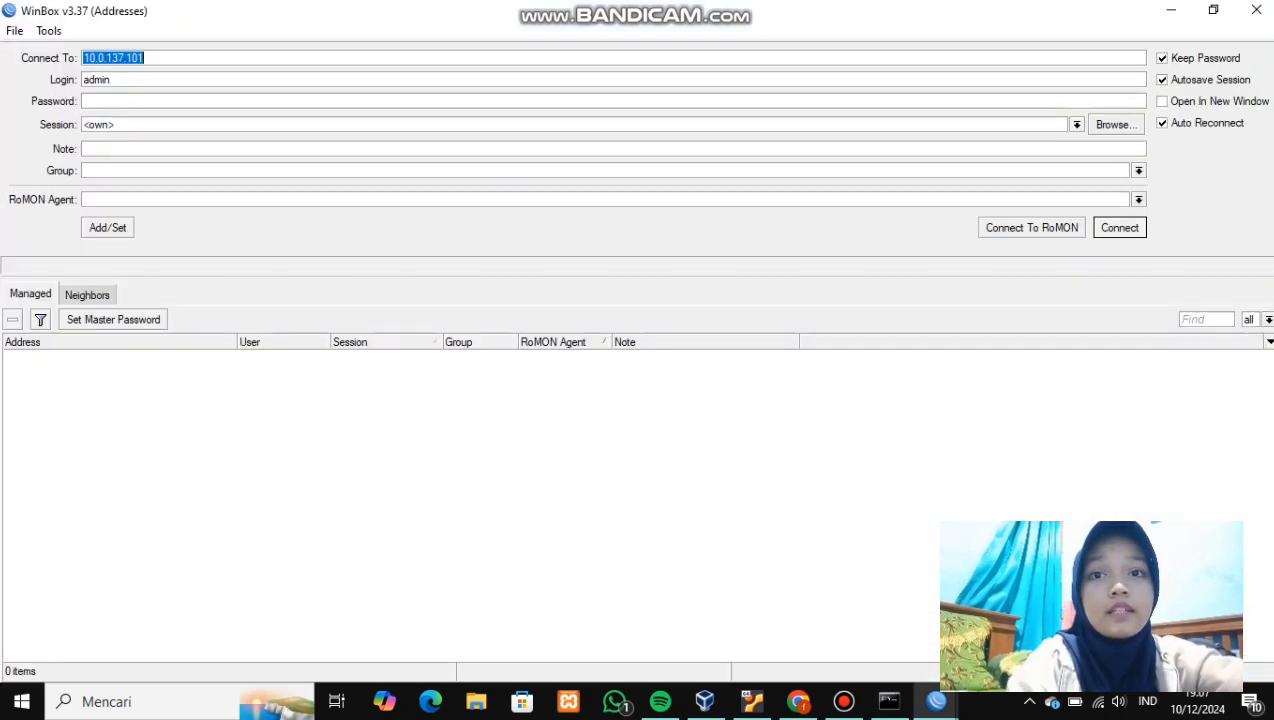
{"action": "left_click", "coordinate": [45, 370]}
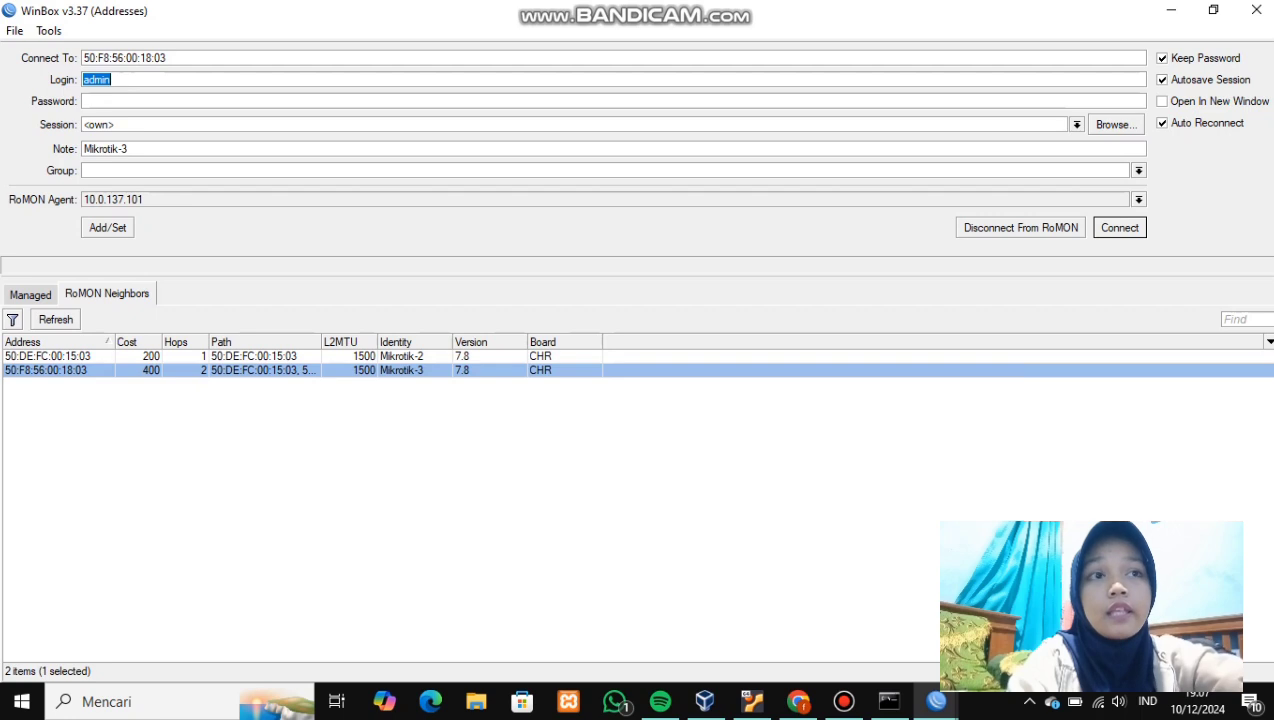
{"action": "key", "text": "Return"}
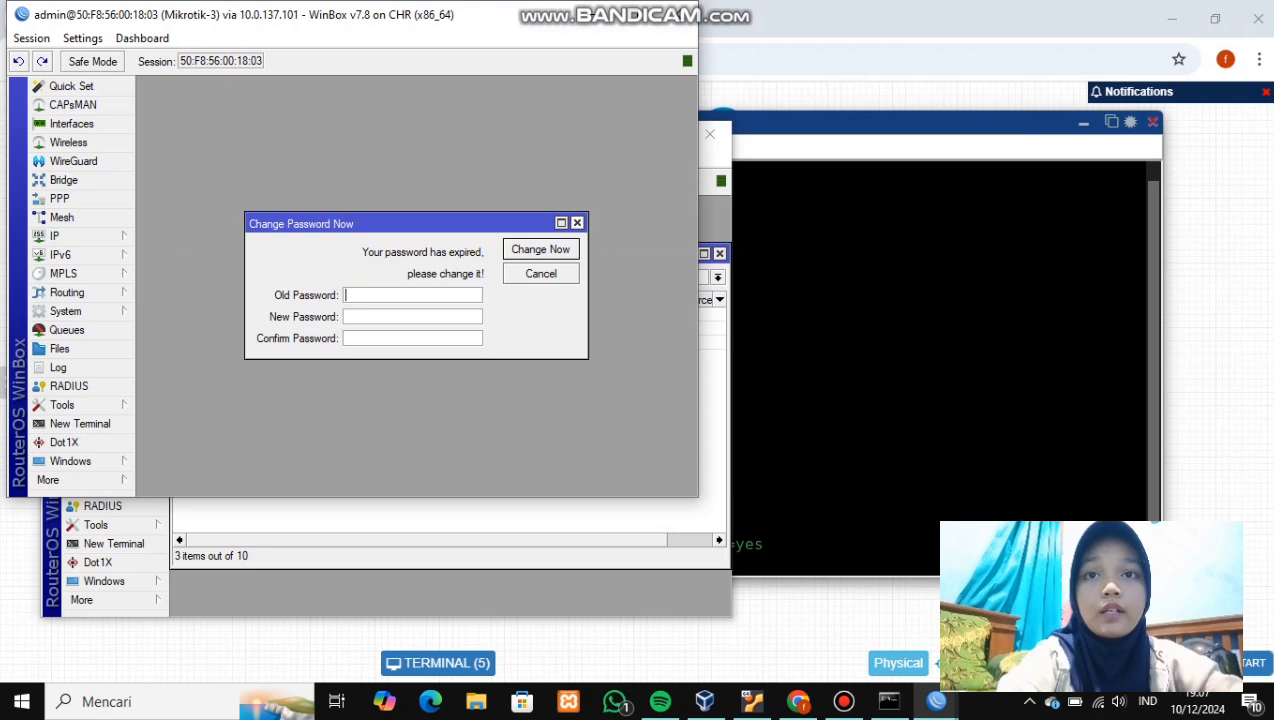
{"action": "left_click", "coordinate": [577, 222]}
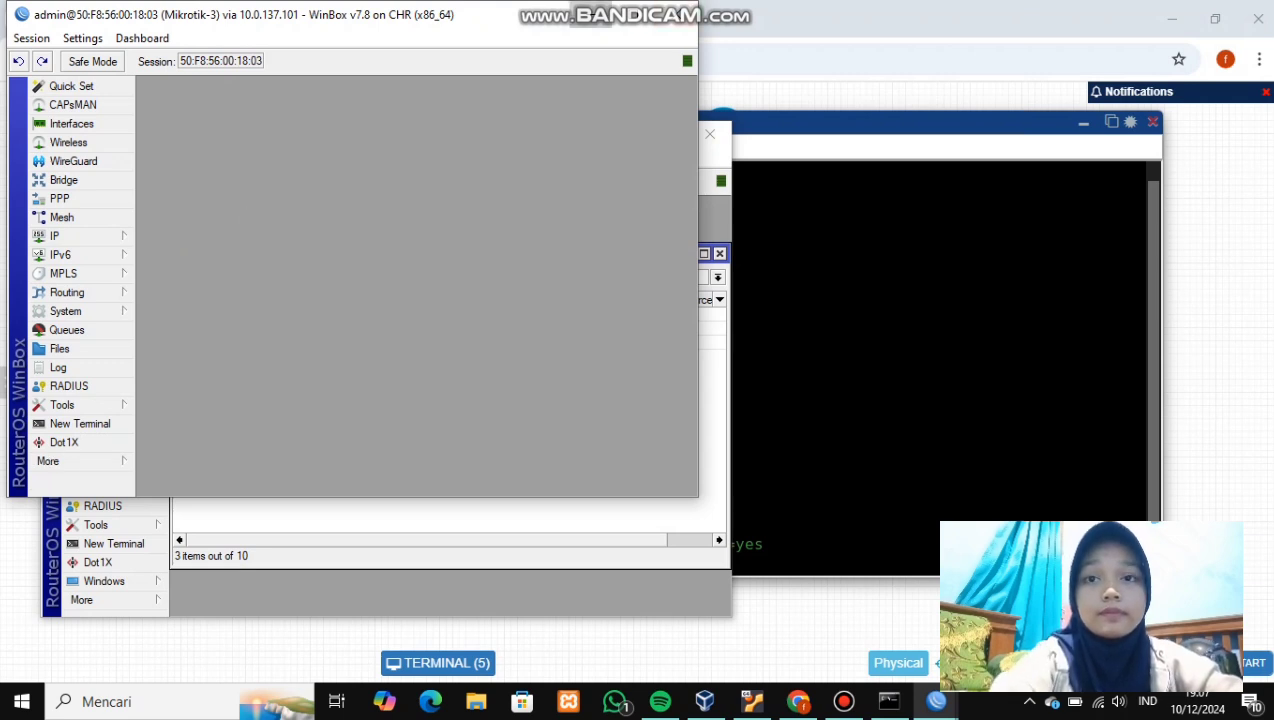
{"action": "left_click", "coordinate": [590, 14]}
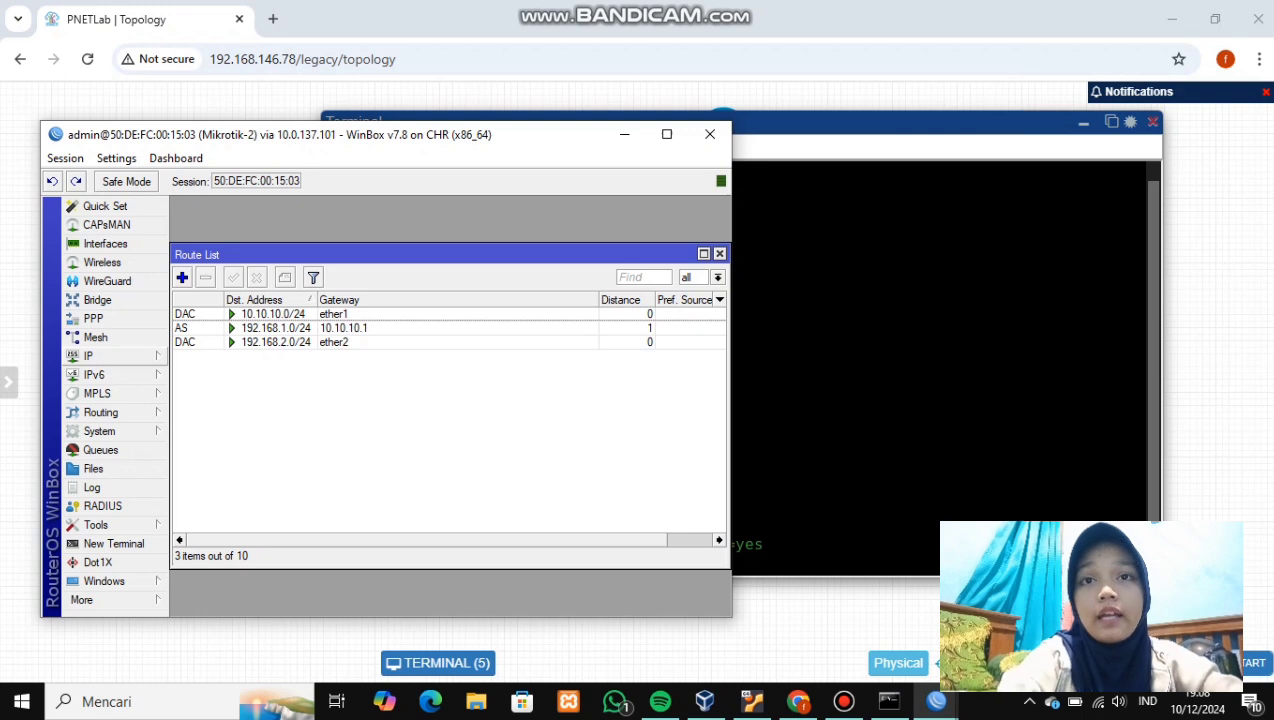
- Add address 20.20.20.1/24 on ether3 in Mikrotik-2's IP Addresses list
{"action": "left_click", "coordinate": [88, 356]}
{"action": "left_click", "coordinate": [205, 221]}
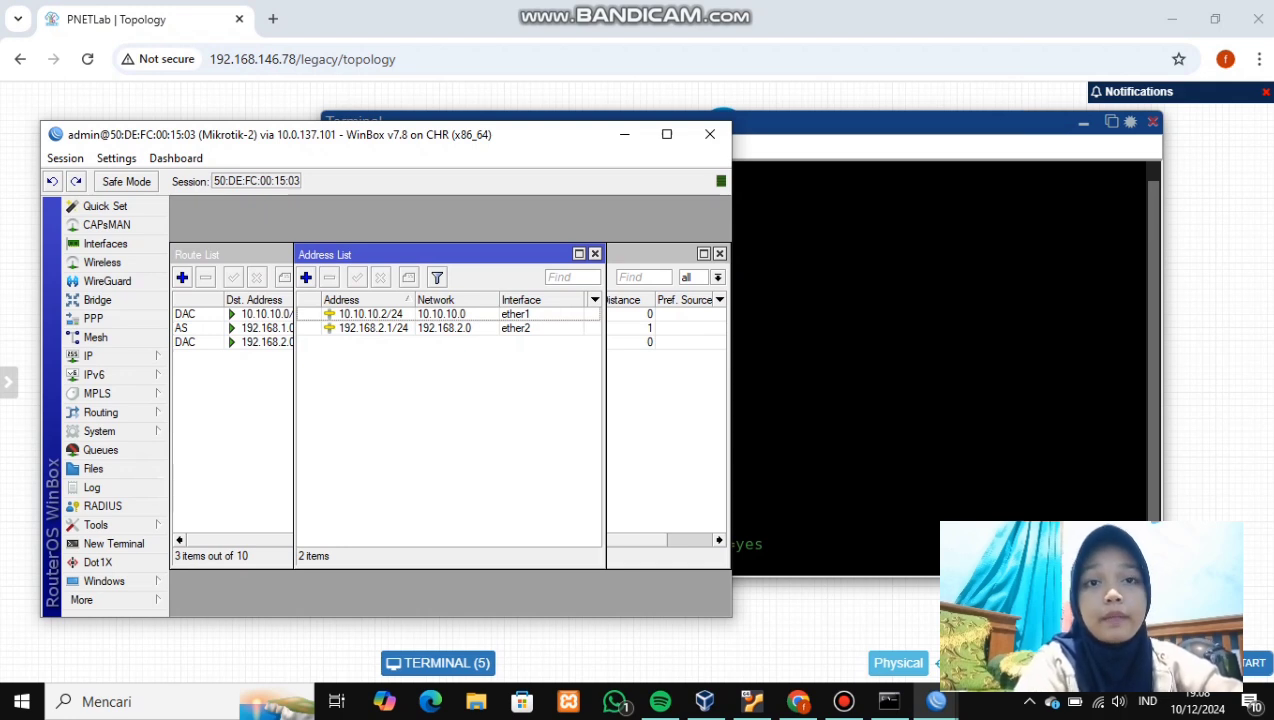
{"action": "left_click", "coordinate": [306, 277]}
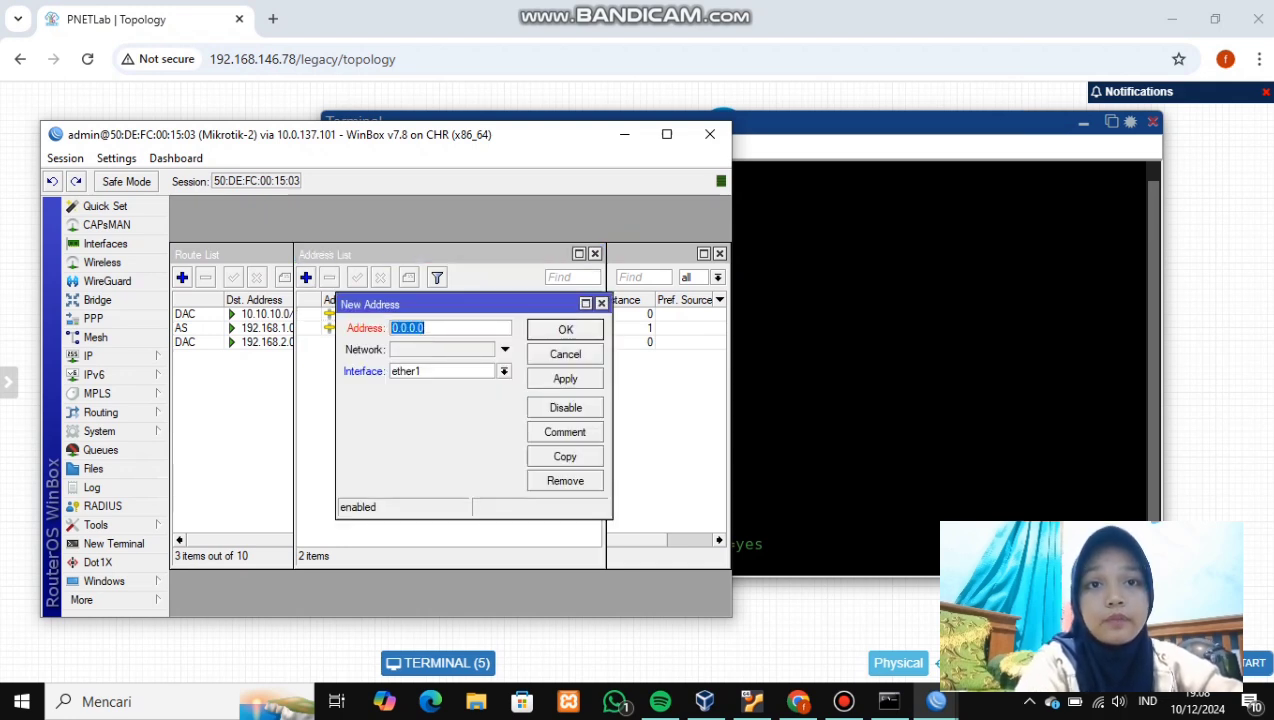
{"action": "left_click", "coordinate": [504, 371]}
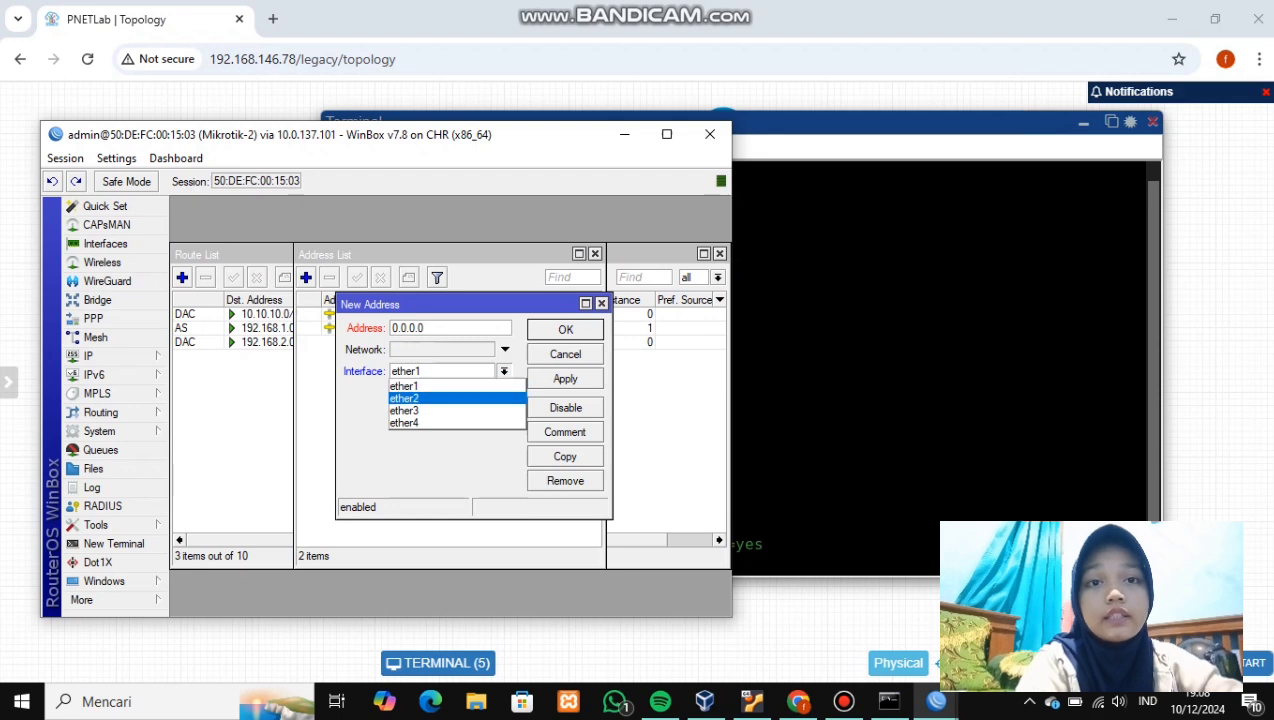
{"action": "left_click", "coordinate": [404, 410]}
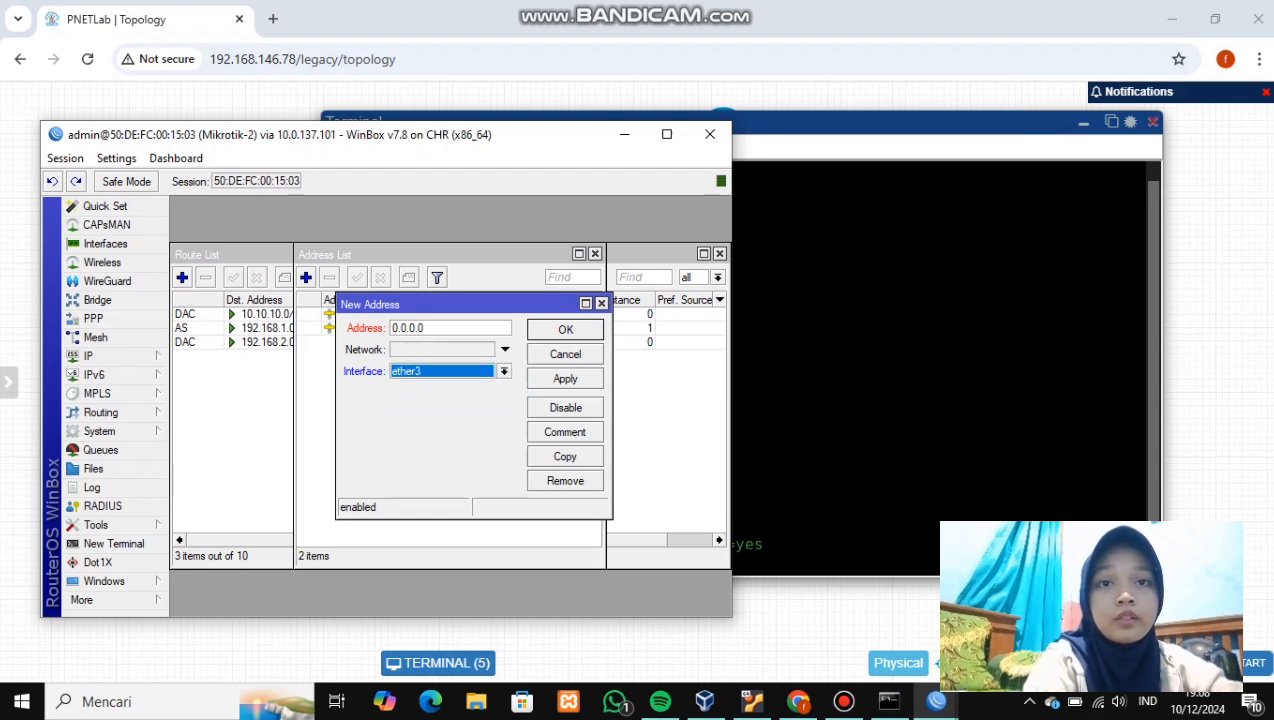
{"action": "left_click", "coordinate": [422, 327]}
{"action": "key", "text": "BackSpace"}
{"action": "key", "text": "BackSpace"}
{"action": "key", "text": "BackSpace"}
{"action": "key", "text": "BackSpace"}
{"action": "key", "text": "BackSpace"}
{"action": "key", "text": "BackSpace"}
{"action": "key", "text": "BackSpace"}
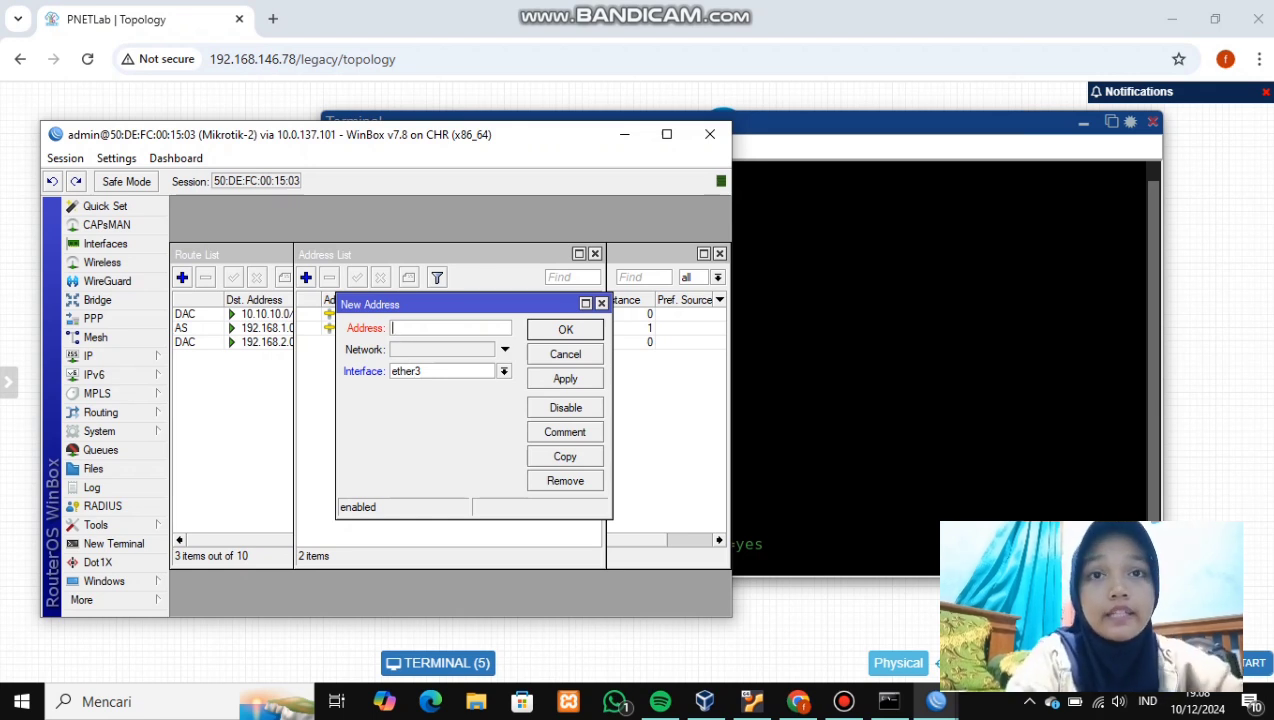
{"action": "type", "text": "20.20.20.1/2"}
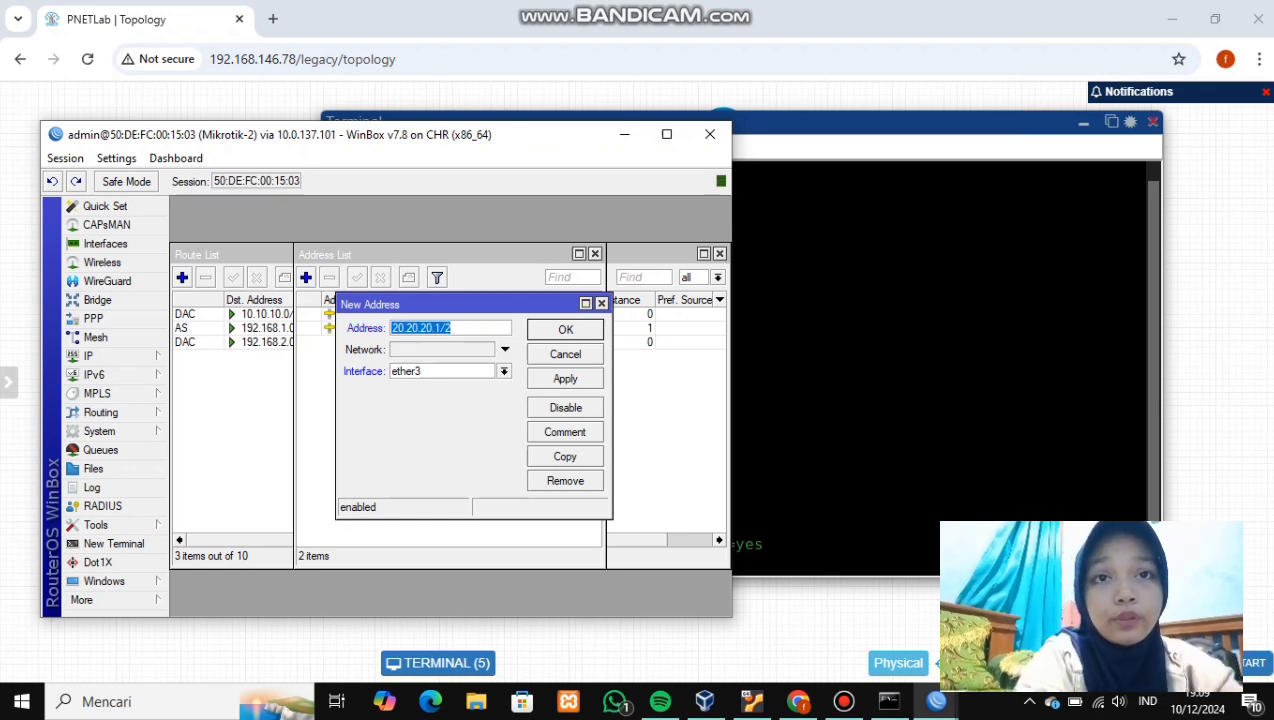
{"action": "left_click", "coordinate": [451, 328]}
{"action": "type", "text": "4"}
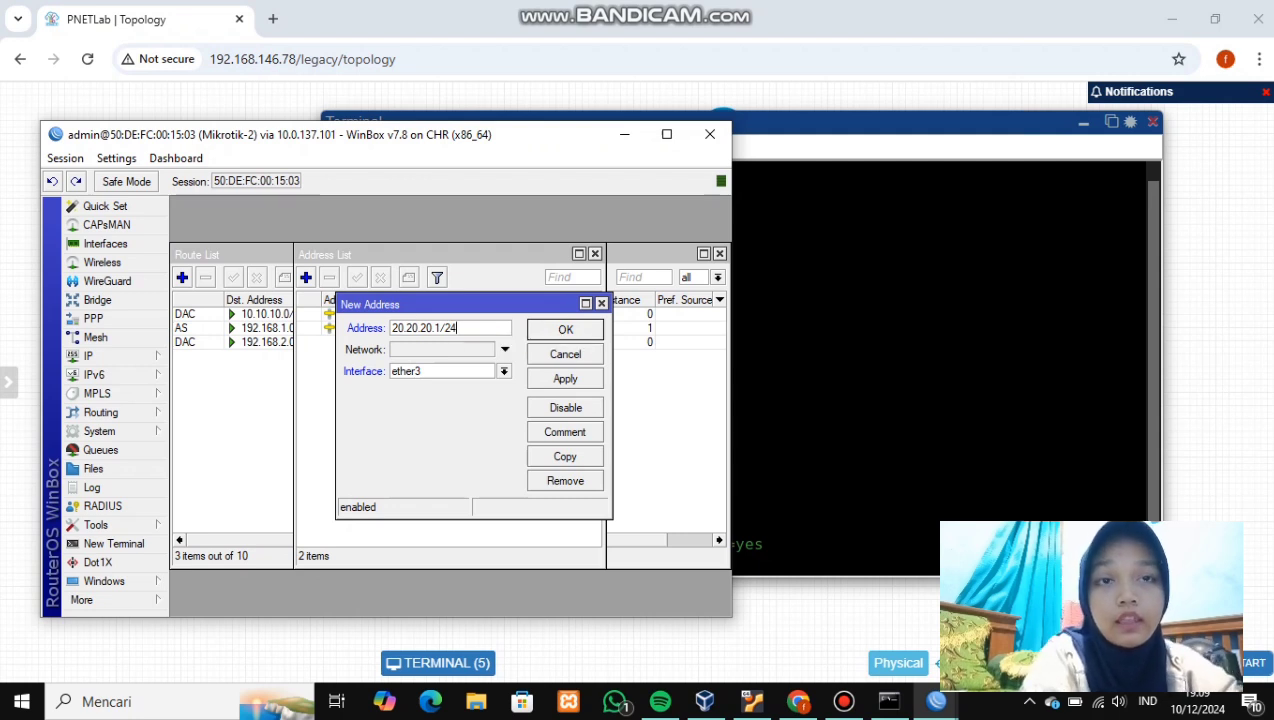
{"action": "left_click", "coordinate": [565, 378]}
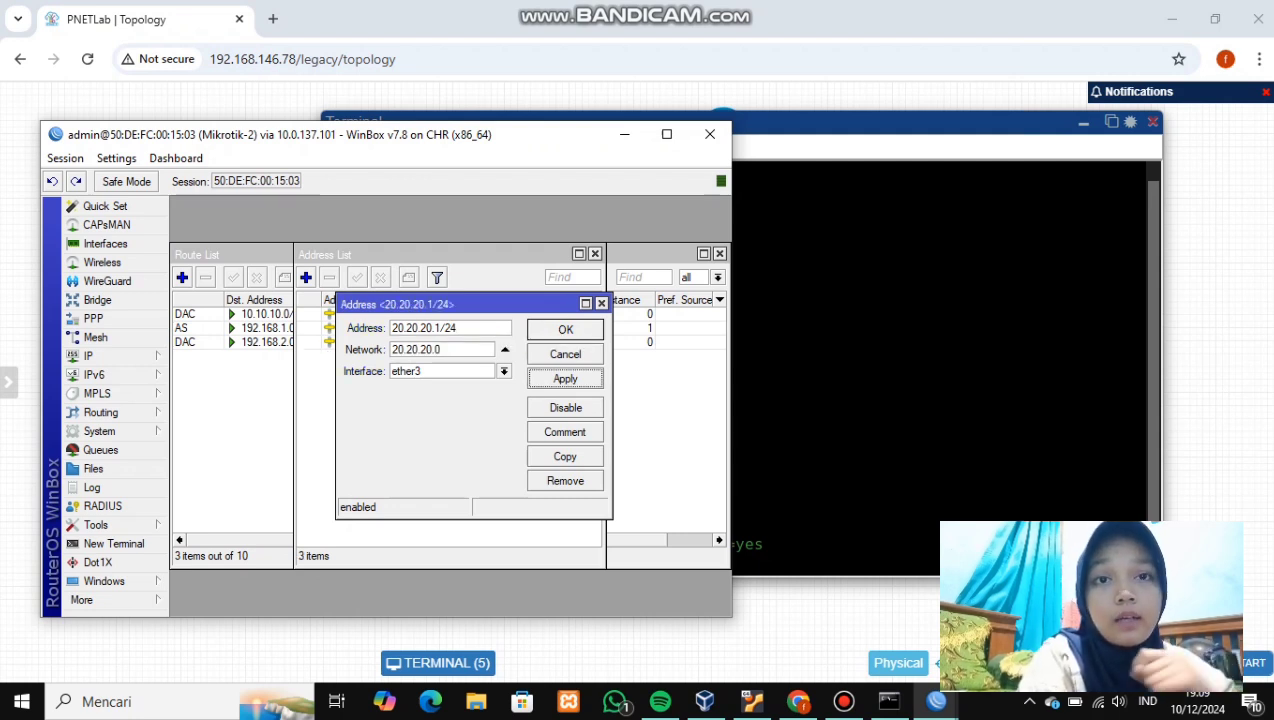
{"action": "left_click", "coordinate": [565, 329]}
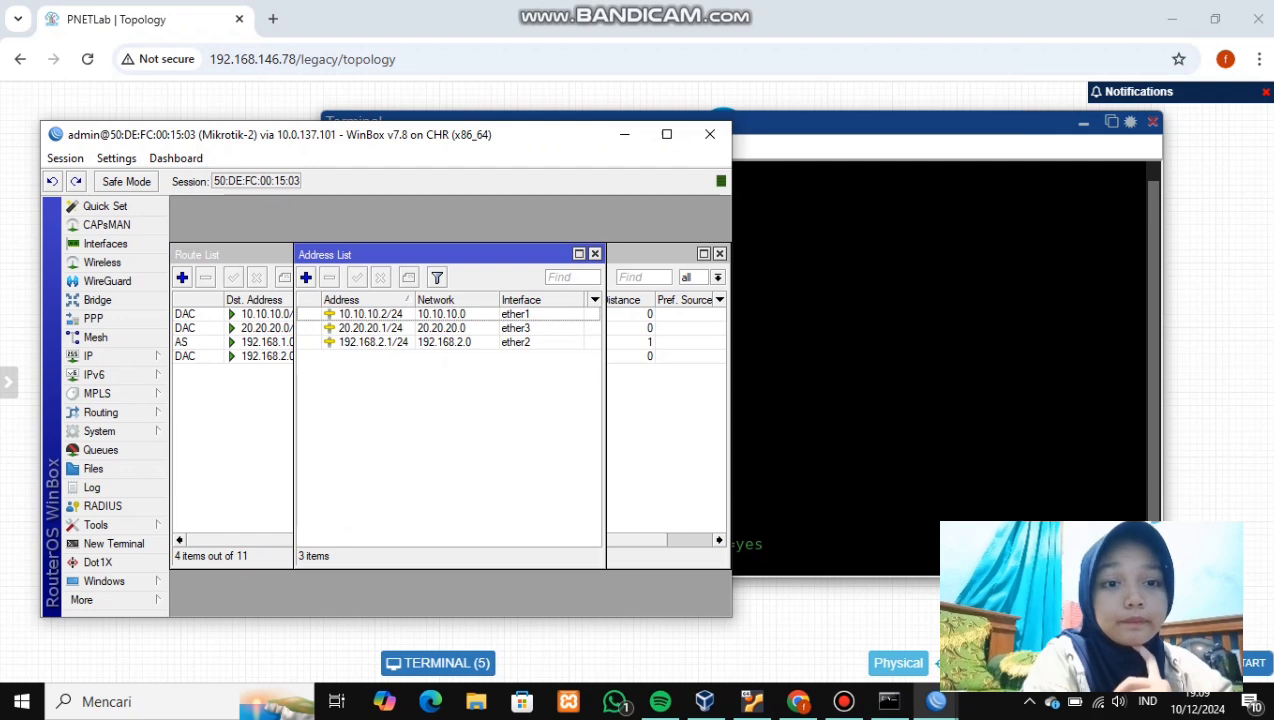
- On Mikrotik-3, add address 20.20.20.2/24 on ether1
{"action": "key", "text": "alt+Tab"}
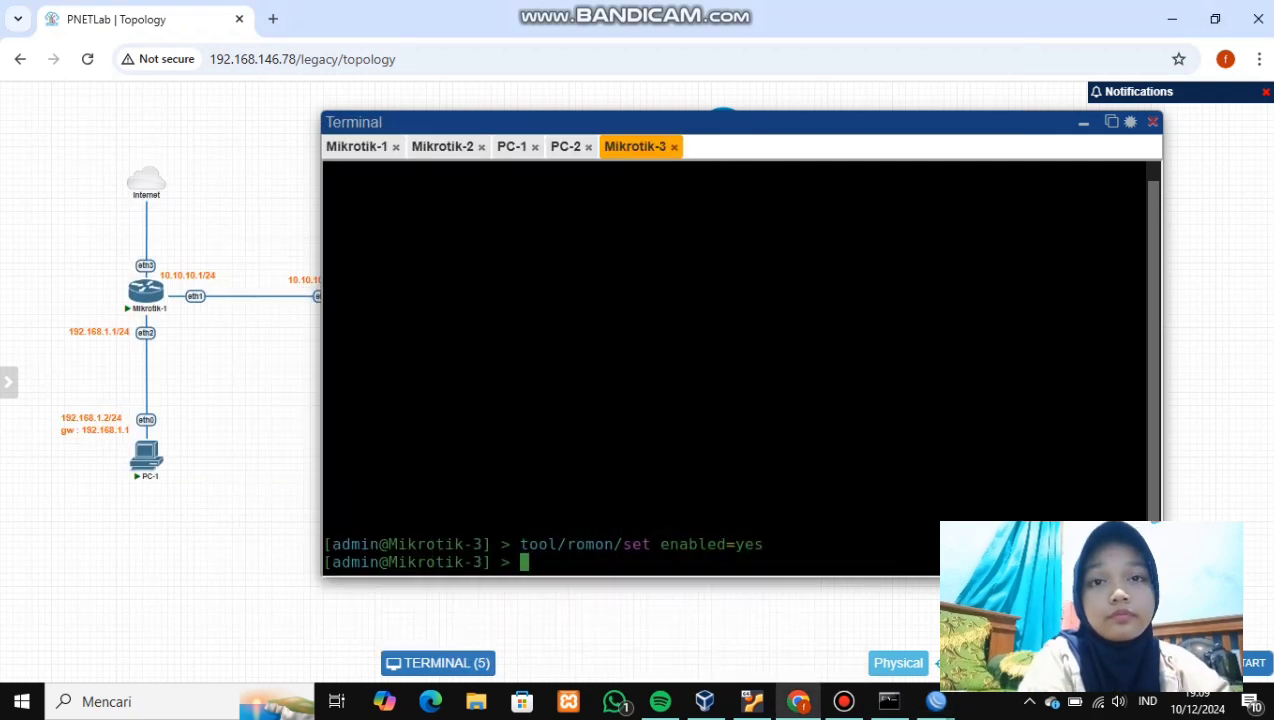
{"action": "mouse_move", "coordinate": [936, 701]}
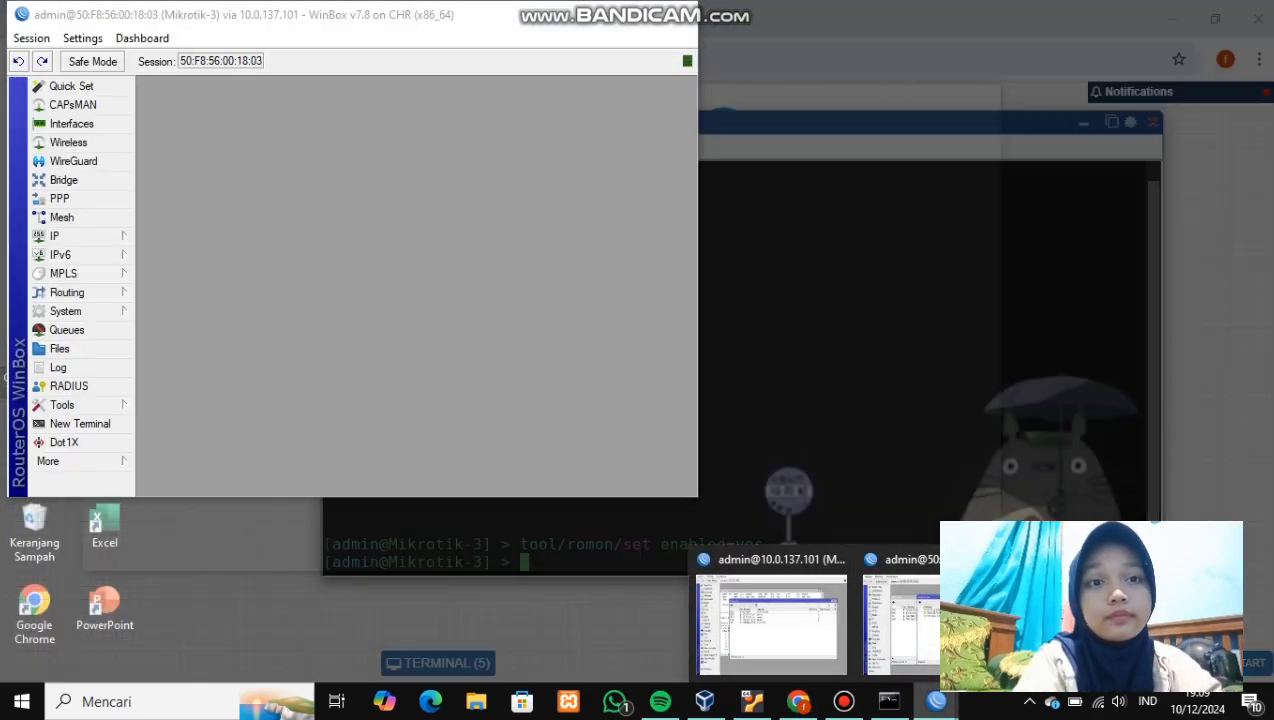
{"action": "left_click", "coordinate": [900, 620]}
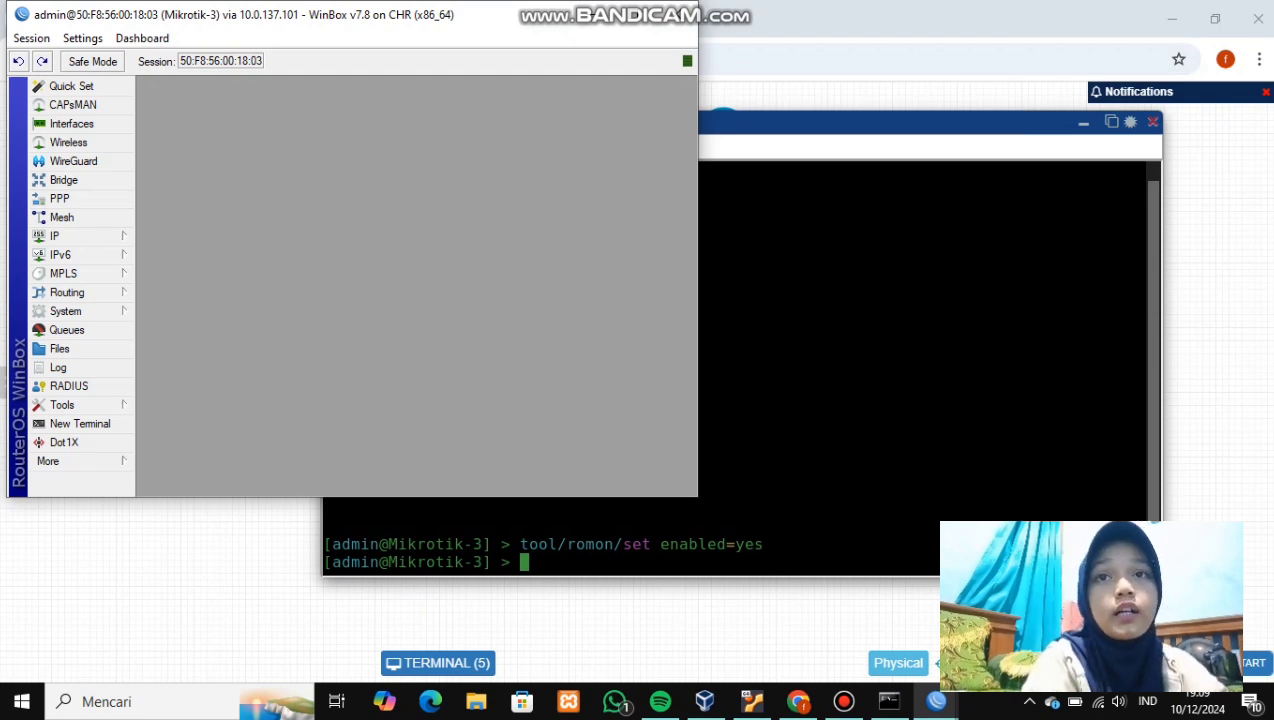
{"action": "left_click", "coordinate": [60, 236]}
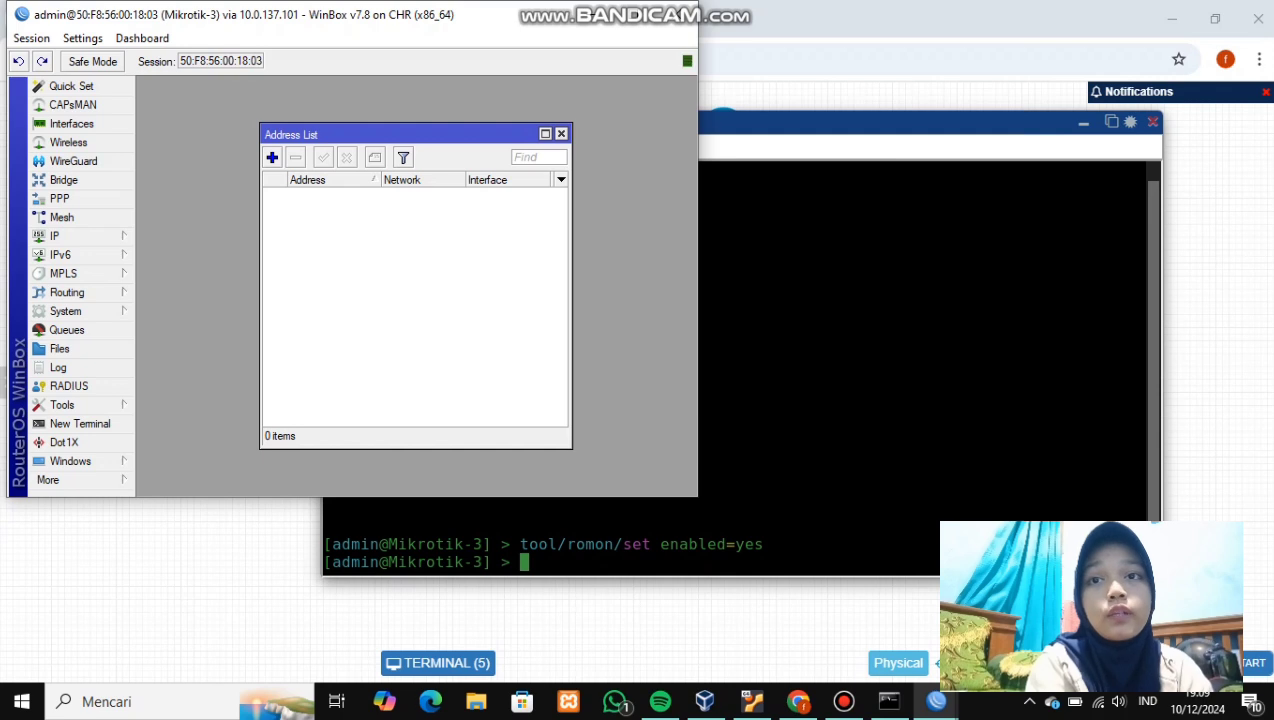
{"action": "left_click", "coordinate": [272, 157]}
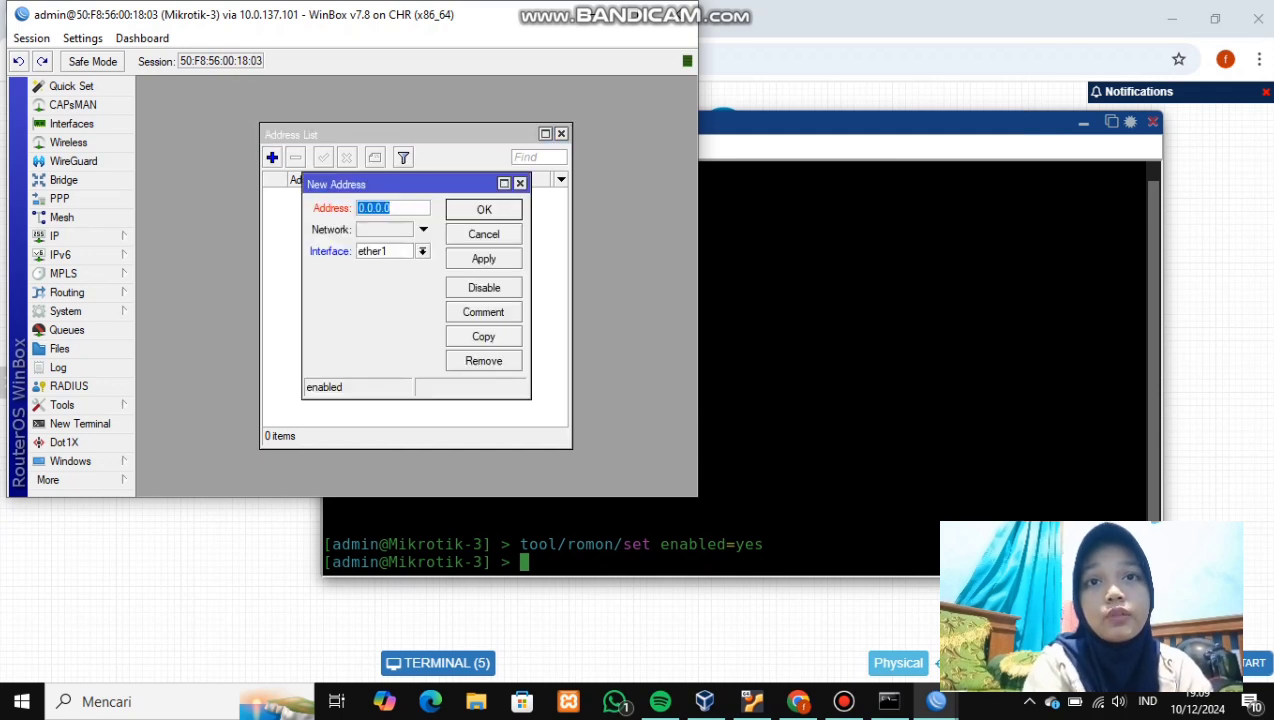
{"action": "left_click", "coordinate": [423, 251]}
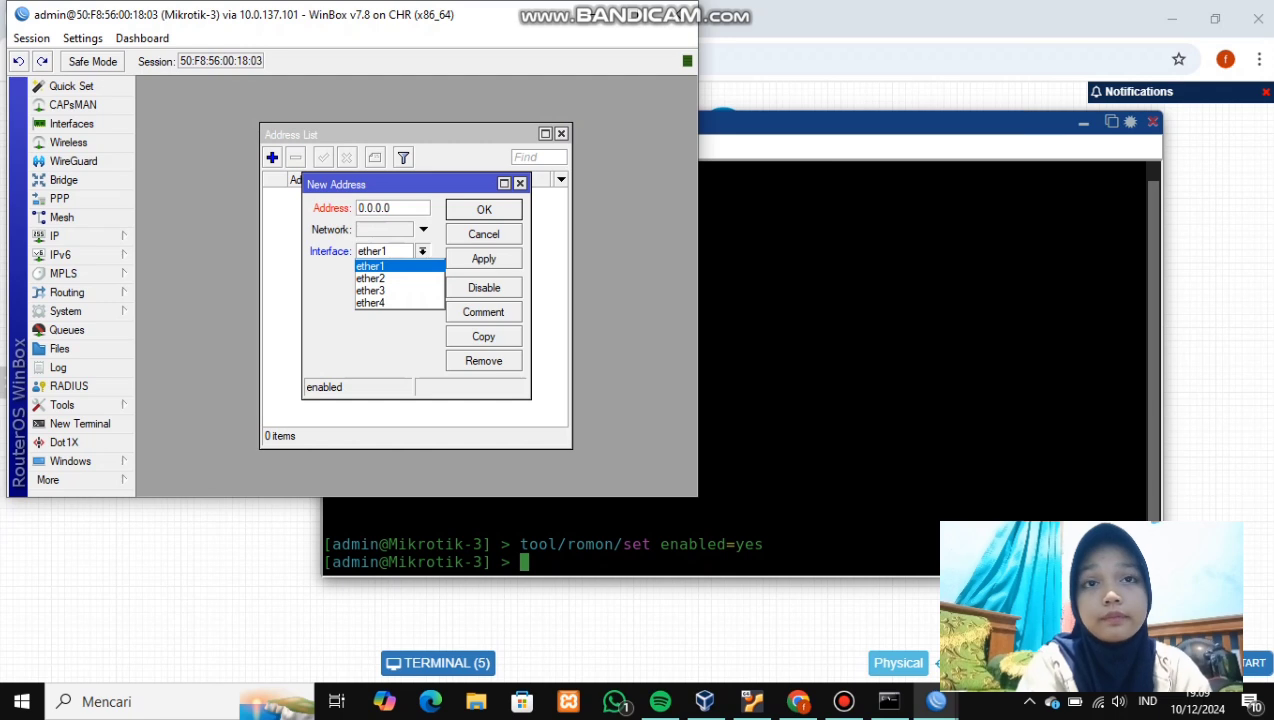
{"action": "left_click", "coordinate": [371, 266]}
{"action": "left_click", "coordinate": [391, 208]}
{"action": "key", "text": "BackSpace"}
{"action": "key", "text": "BackSpace"}
{"action": "key", "text": "BackSpace"}
{"action": "key", "text": "BackSpace"}
{"action": "key", "text": "BackSpace"}
{"action": "key", "text": "BackSpace"}
{"action": "key", "text": "BackSpace"}
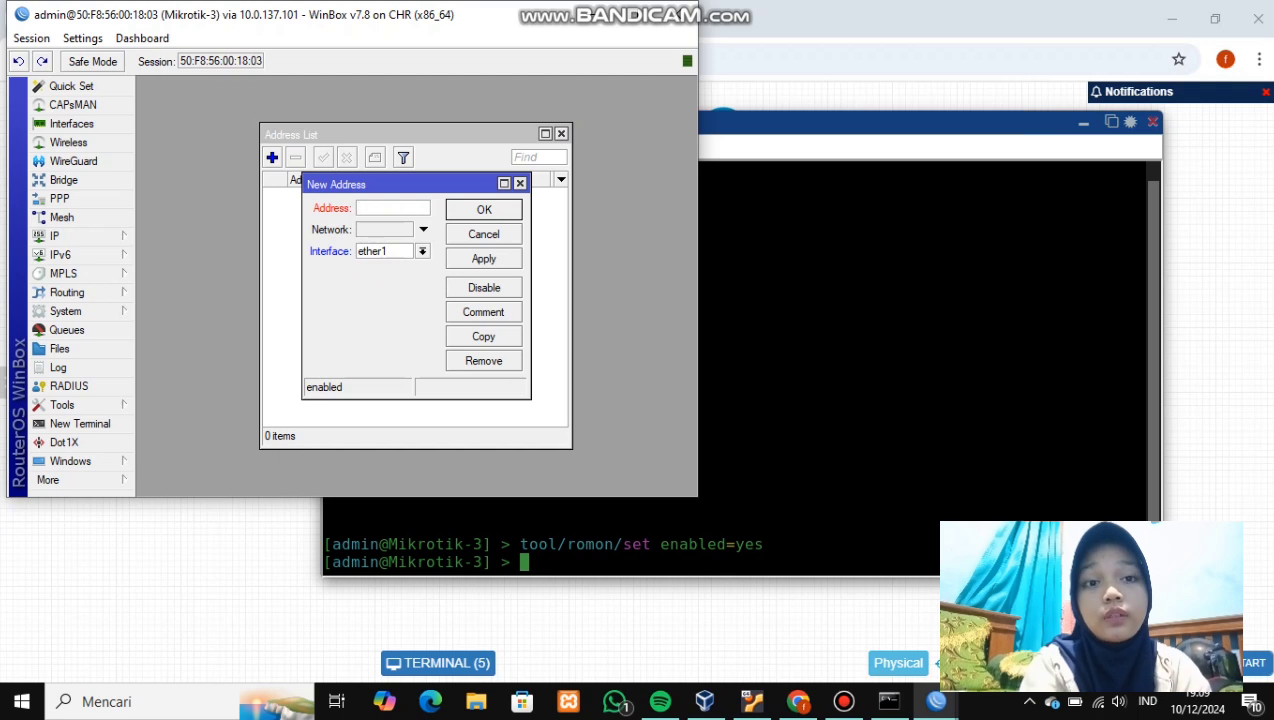
{"action": "type", "text": "20.20.2"}
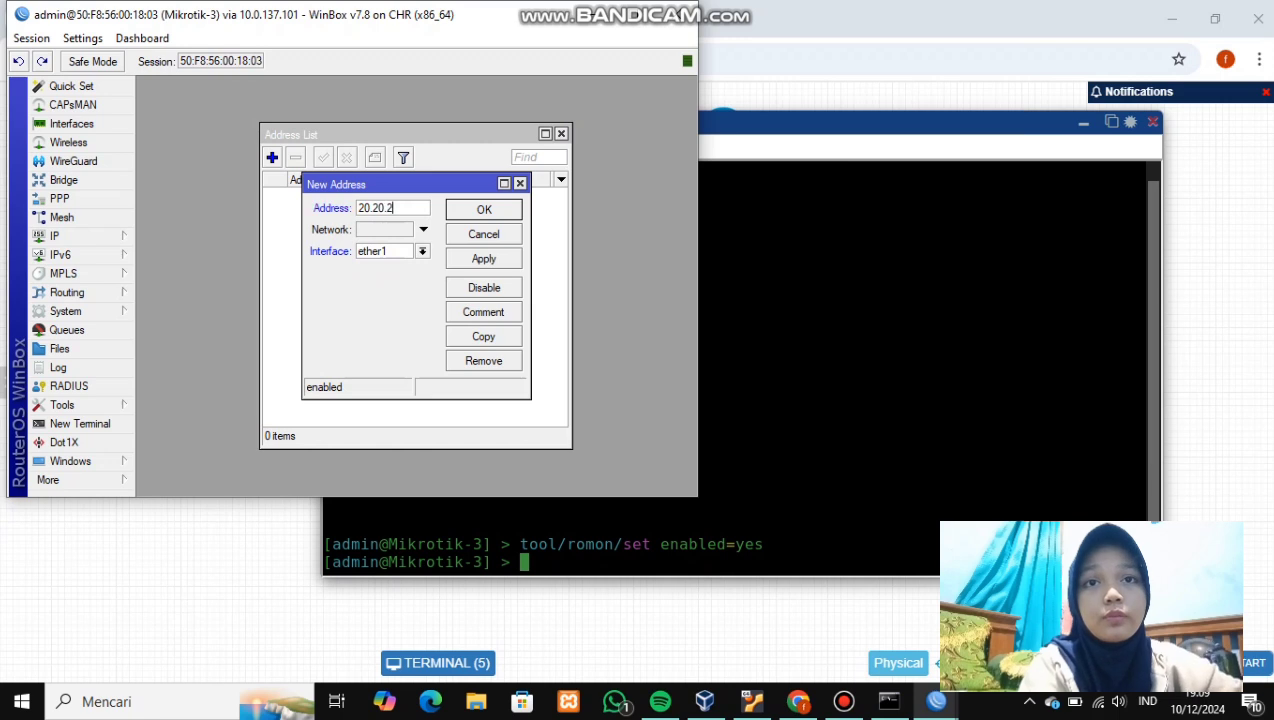
{"action": "type", "text": "0."}
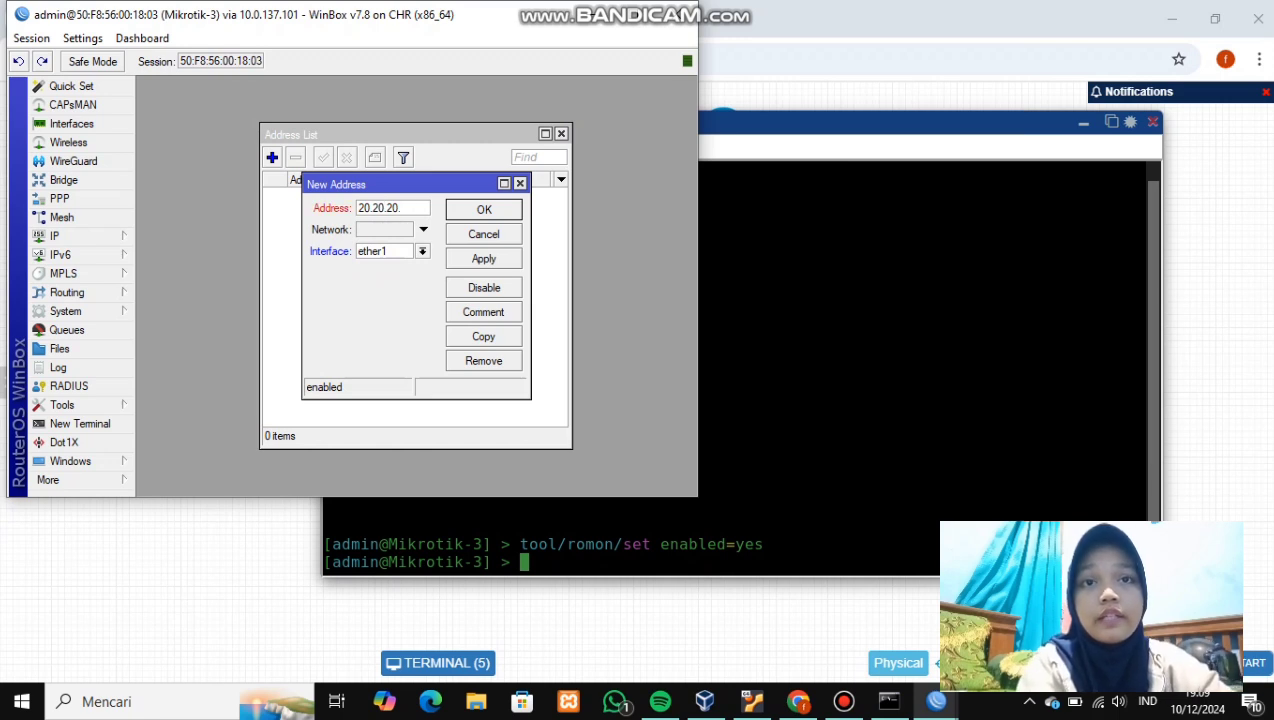
{"action": "type", "text": "2"}
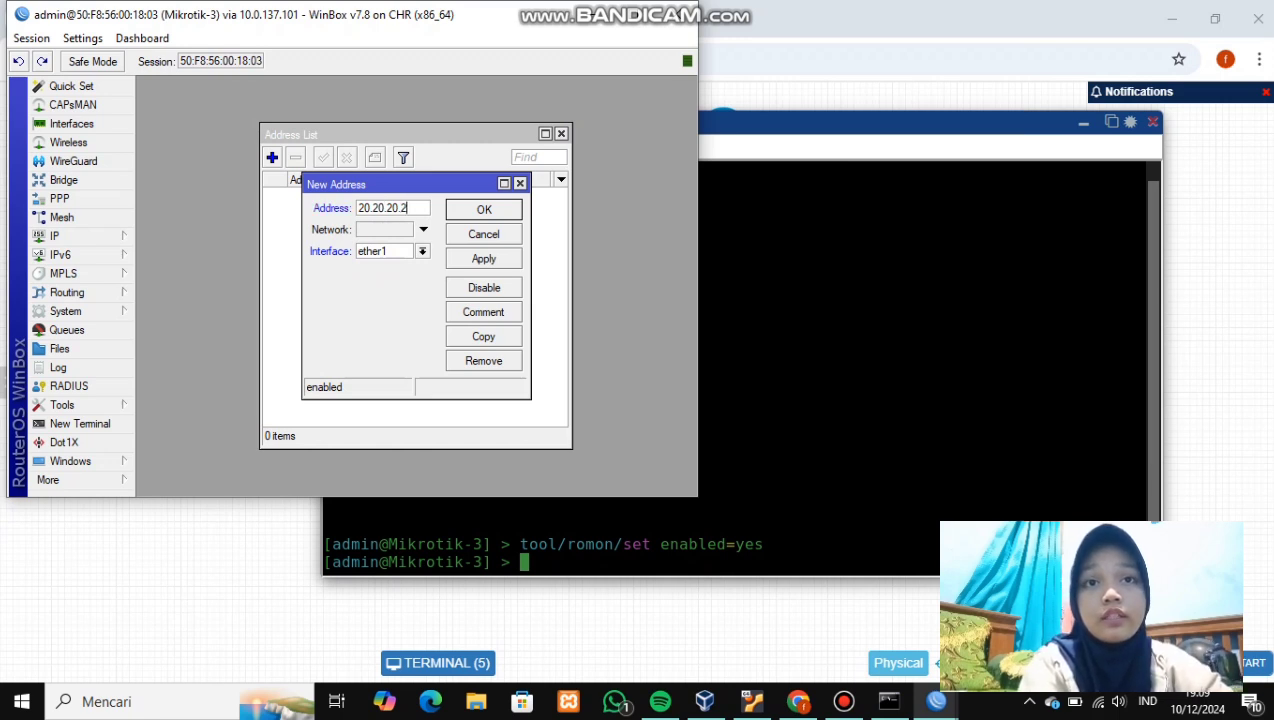
{"action": "type", "text": "/24"}
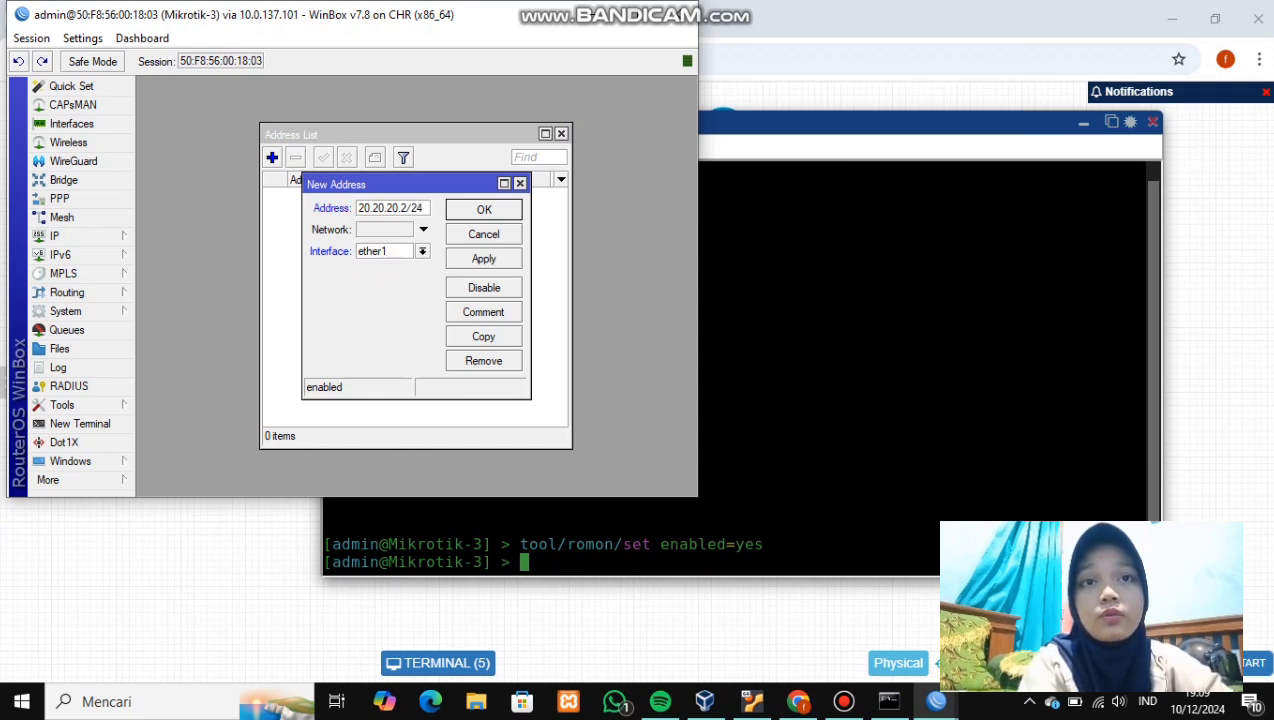
{"action": "left_click", "coordinate": [483, 258]}
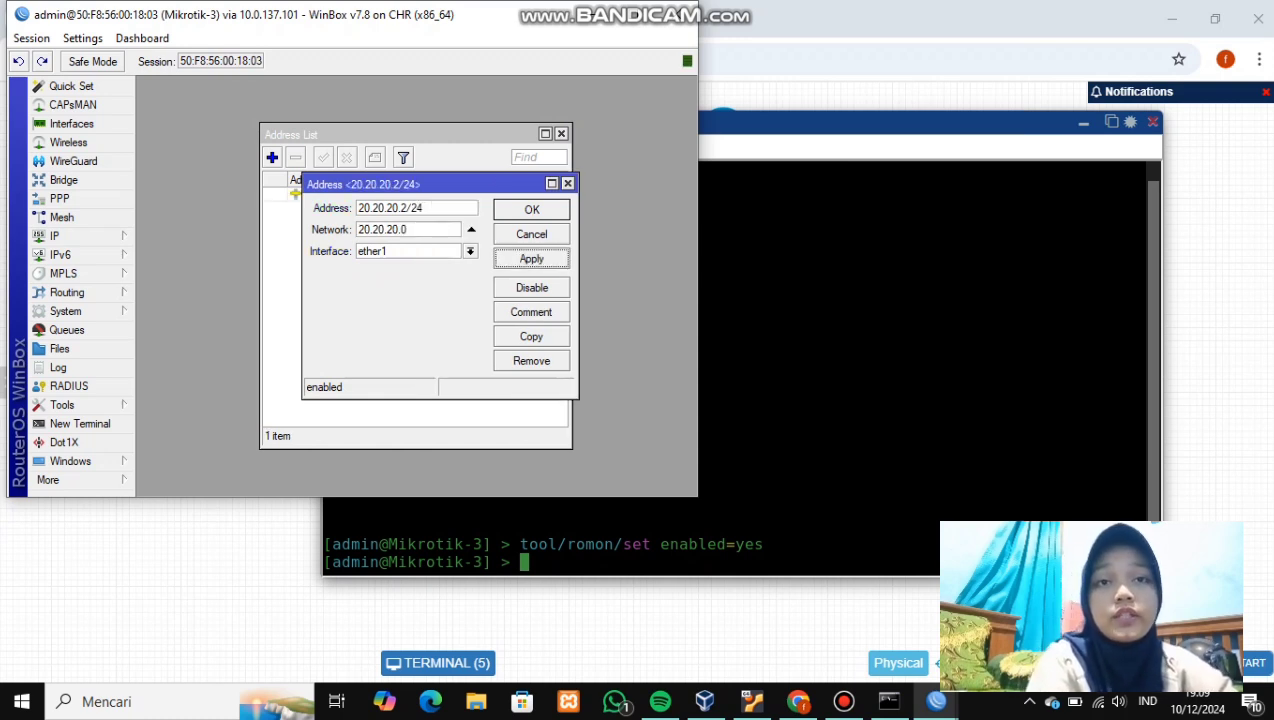
{"action": "left_click", "coordinate": [531, 209]}
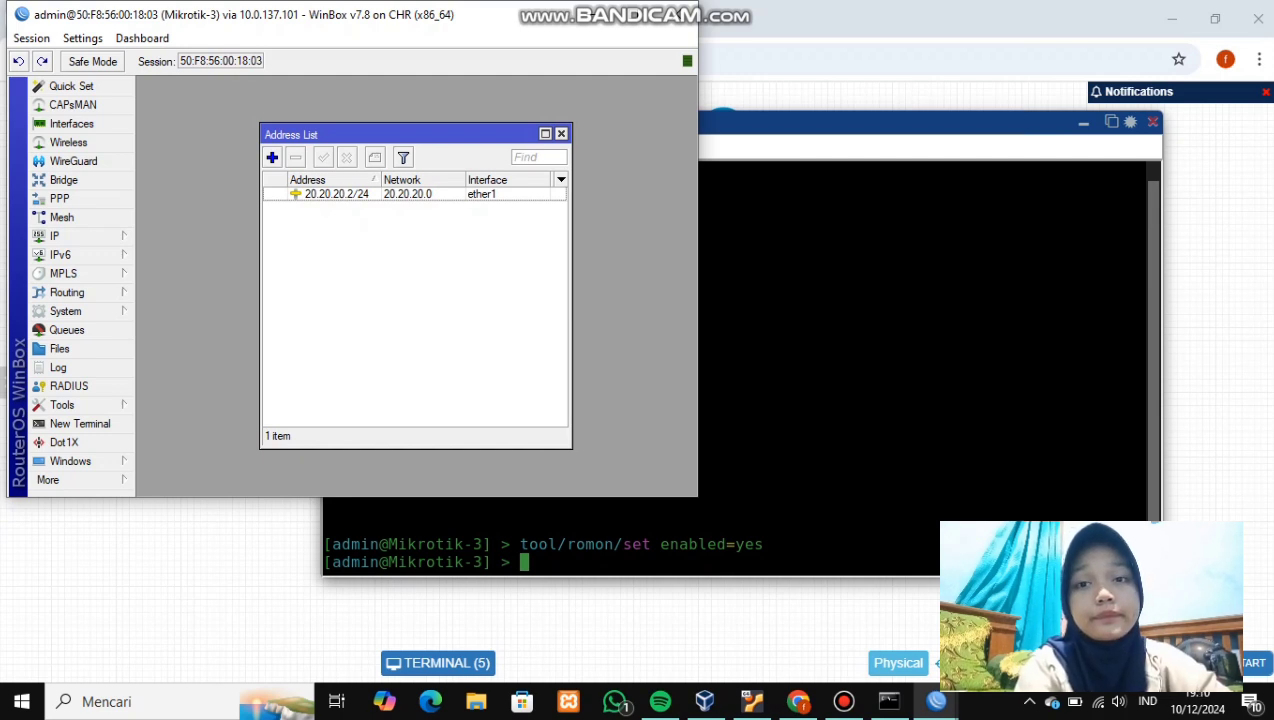
- Add a second Mikrotik-3 address, 192.168.3.1/24 on ether2
{"action": "left_click", "coordinate": [272, 157]}
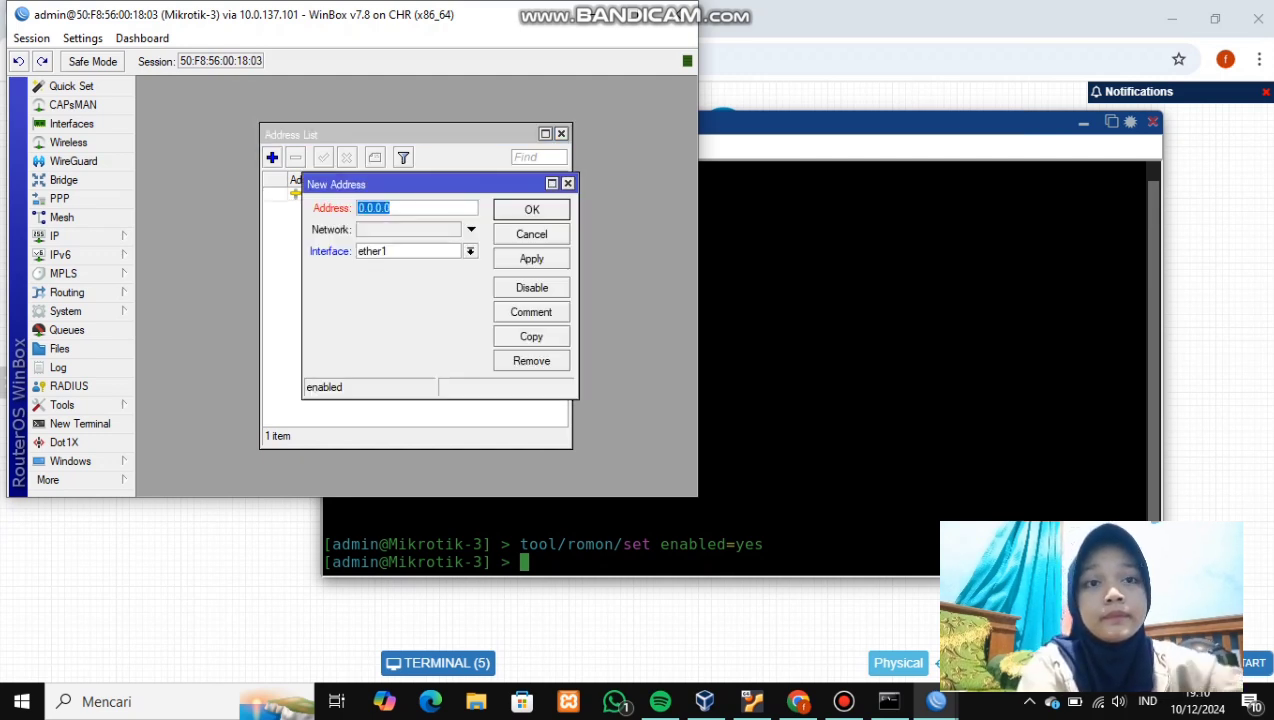
{"action": "left_click", "coordinate": [470, 251]}
{"action": "left_click", "coordinate": [370, 278]}
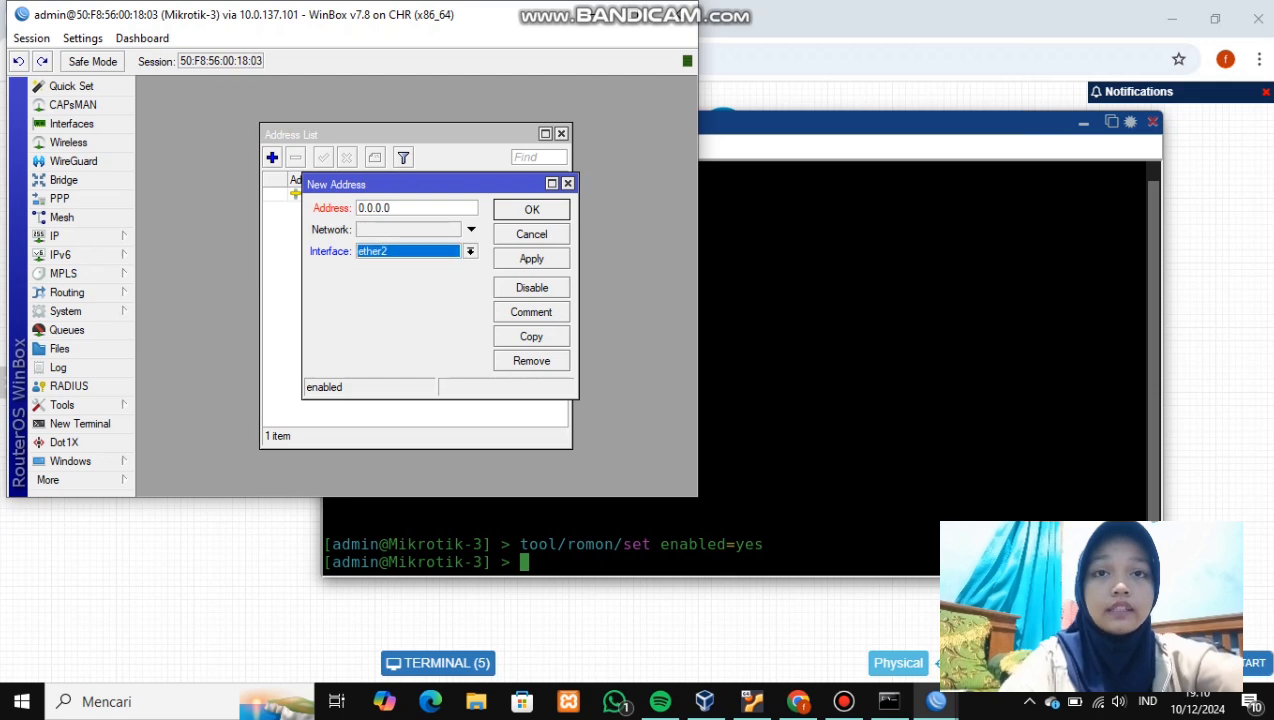
{"action": "left_click", "coordinate": [390, 208]}
{"action": "key", "text": "BackSpace"}
{"action": "key", "text": "BackSpace"}
{"action": "key", "text": "BackSpace"}
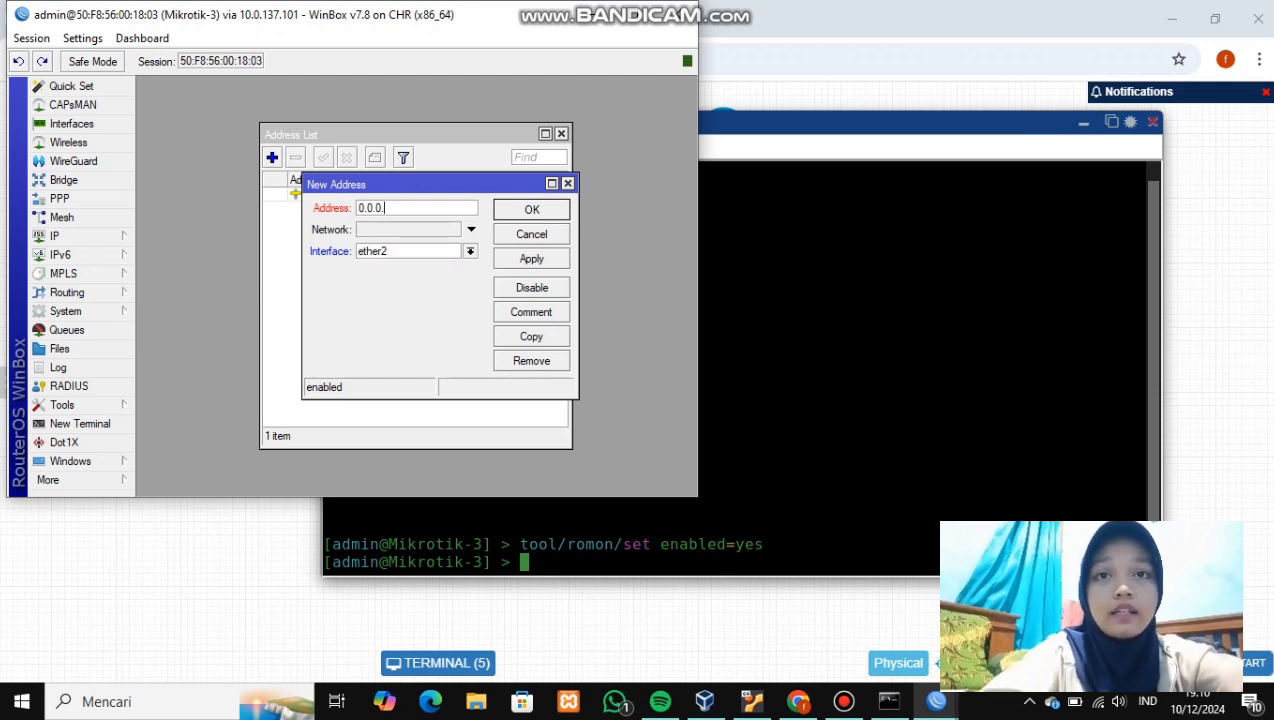
{"action": "key", "text": "BackSpace"}
{"action": "key", "text": "BackSpace"}
{"action": "key", "text": "BackSpace"}
{"action": "key", "text": "BackSpace"}
{"action": "type", "text": "1"}
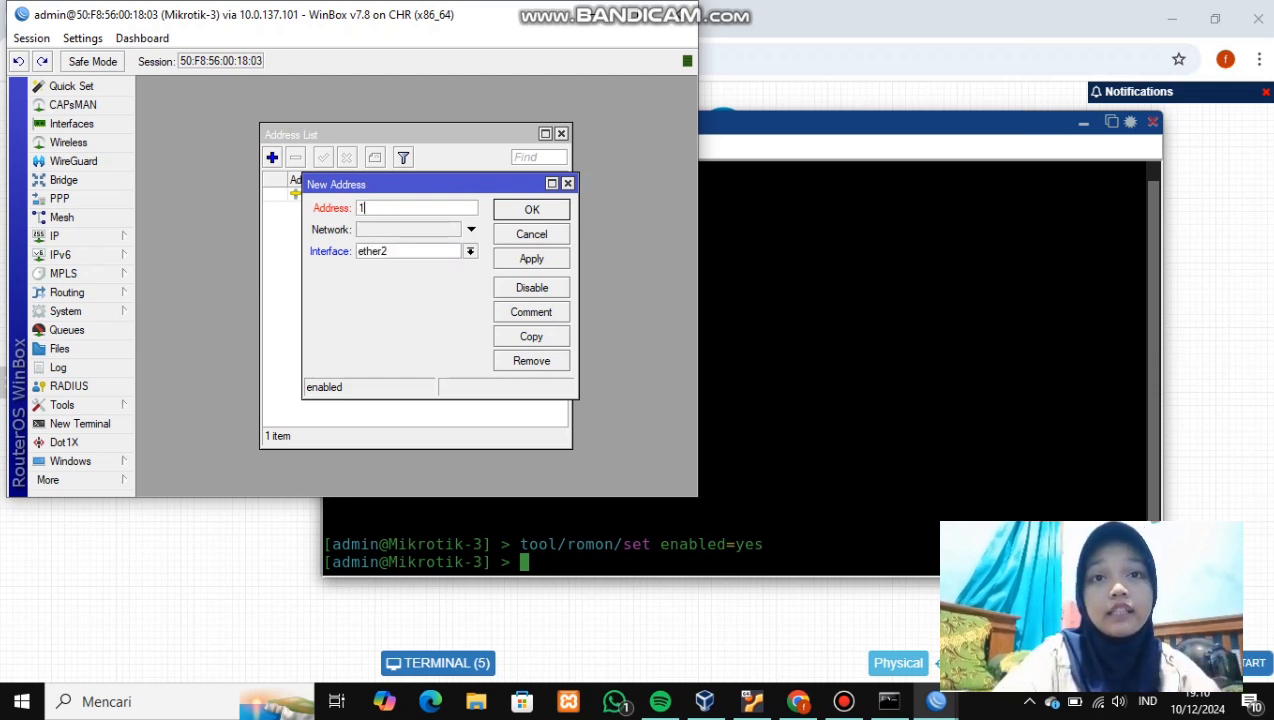
{"action": "type", "text": "92."}
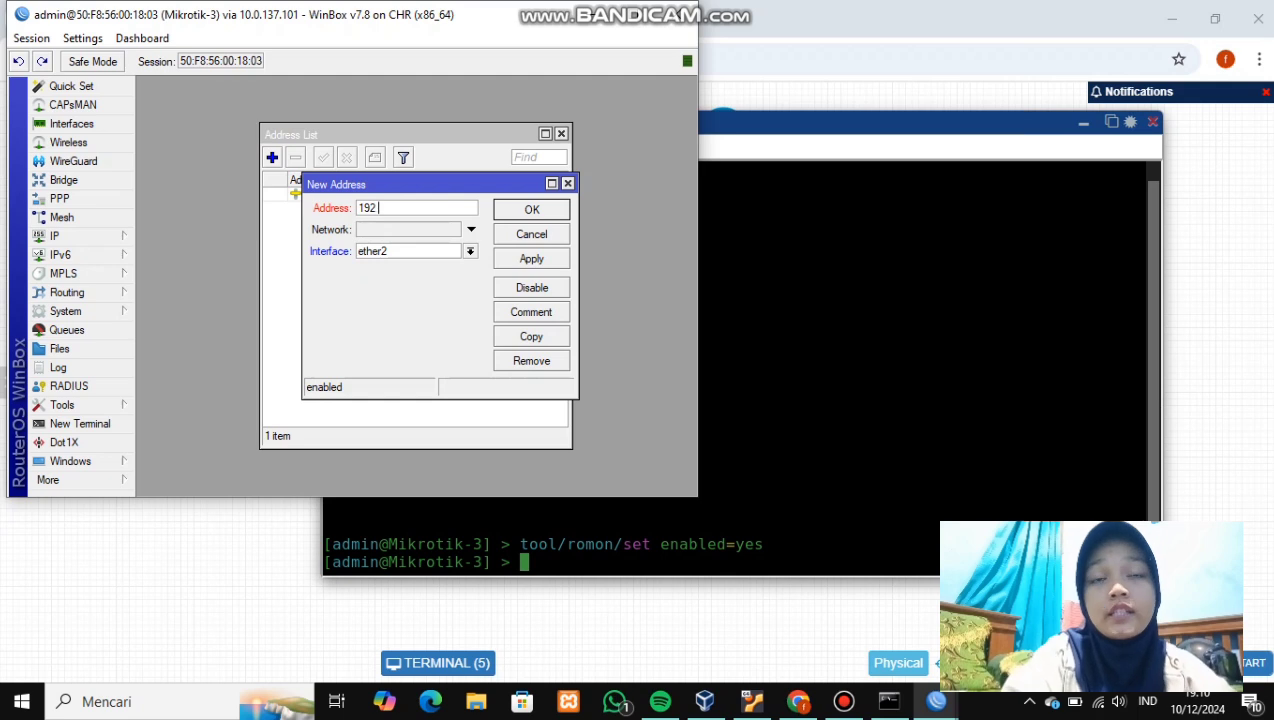
{"action": "type", "text": "168"}
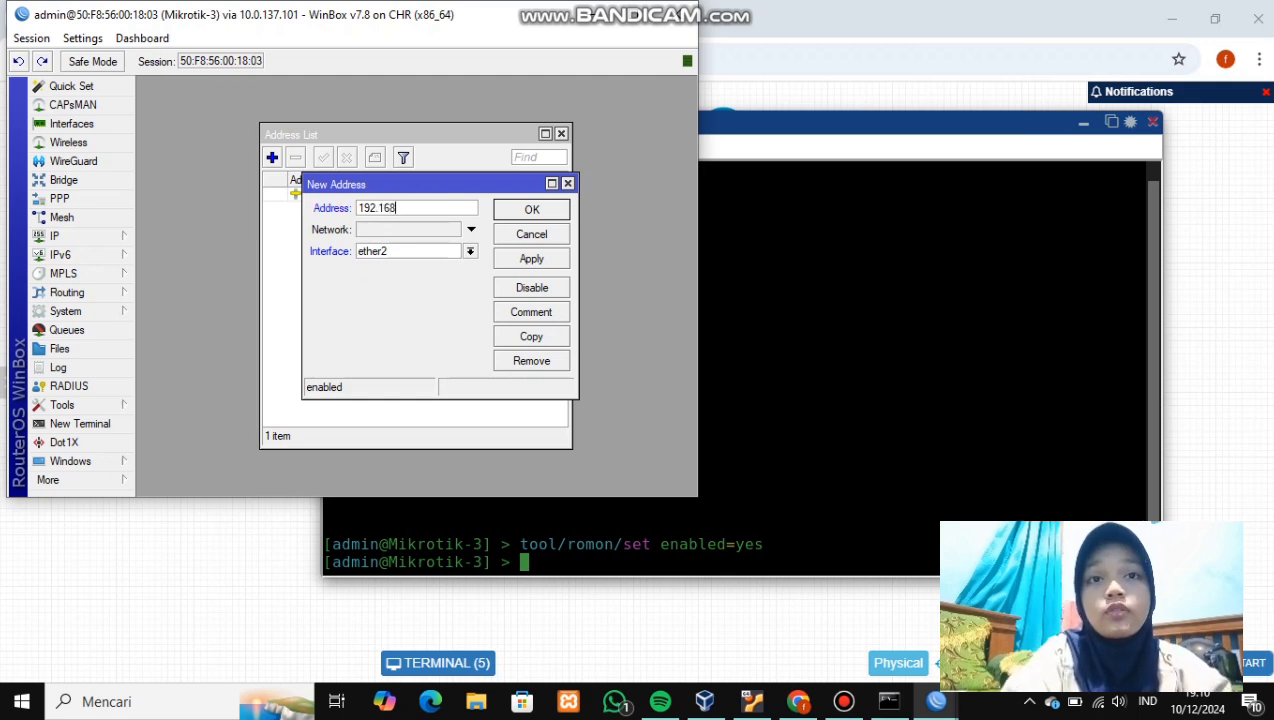
{"action": "type", "text": ".3.1"}
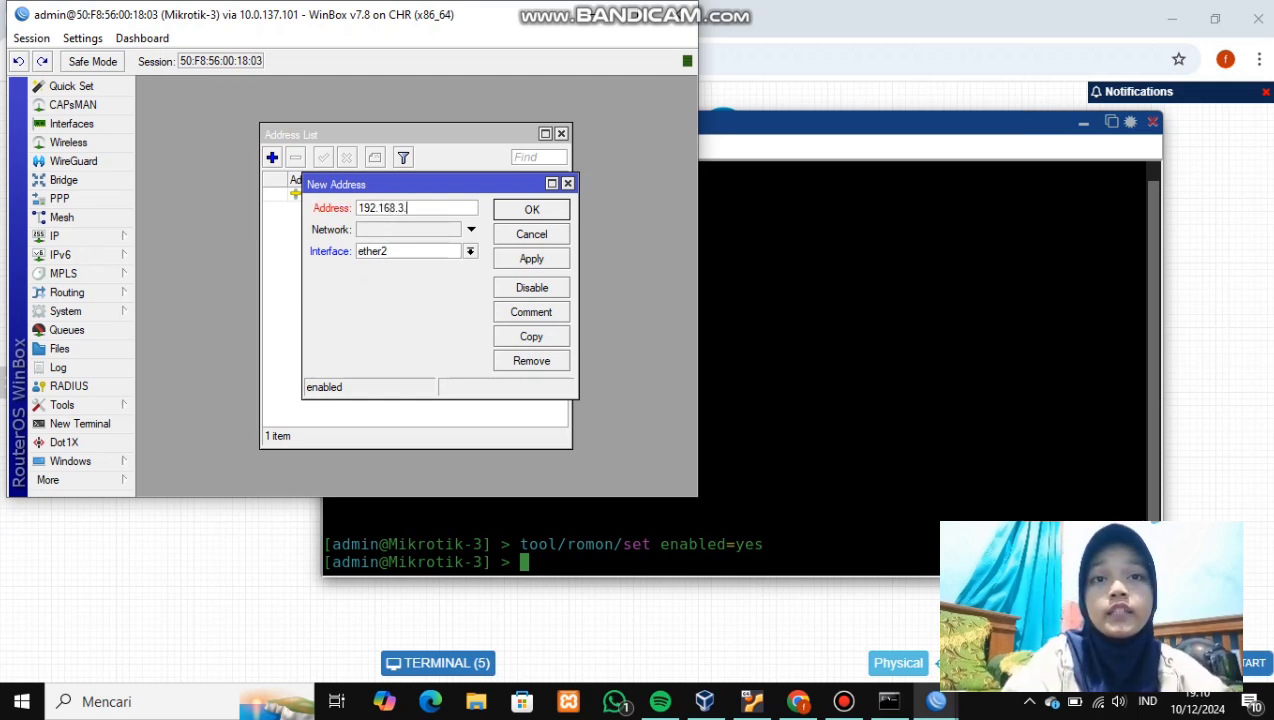
{"action": "type", "text": "/24"}
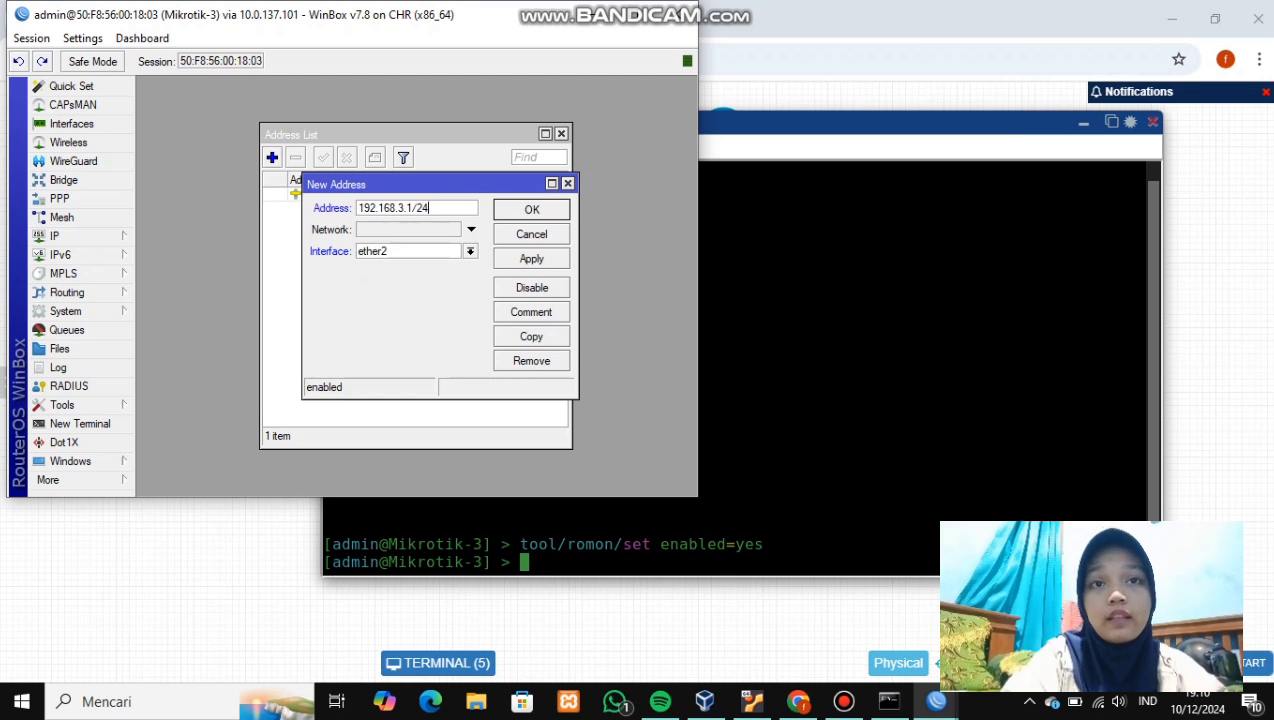
{"action": "left_click", "coordinate": [532, 259]}
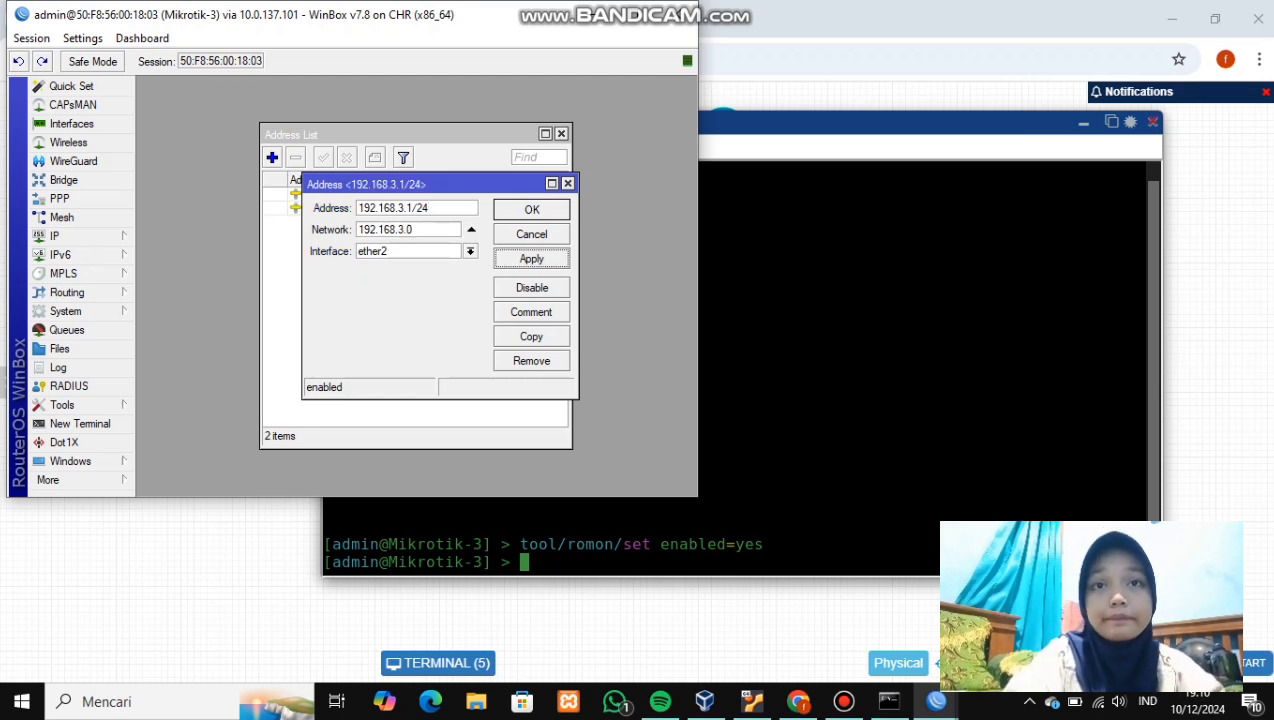
{"action": "left_click", "coordinate": [532, 209]}
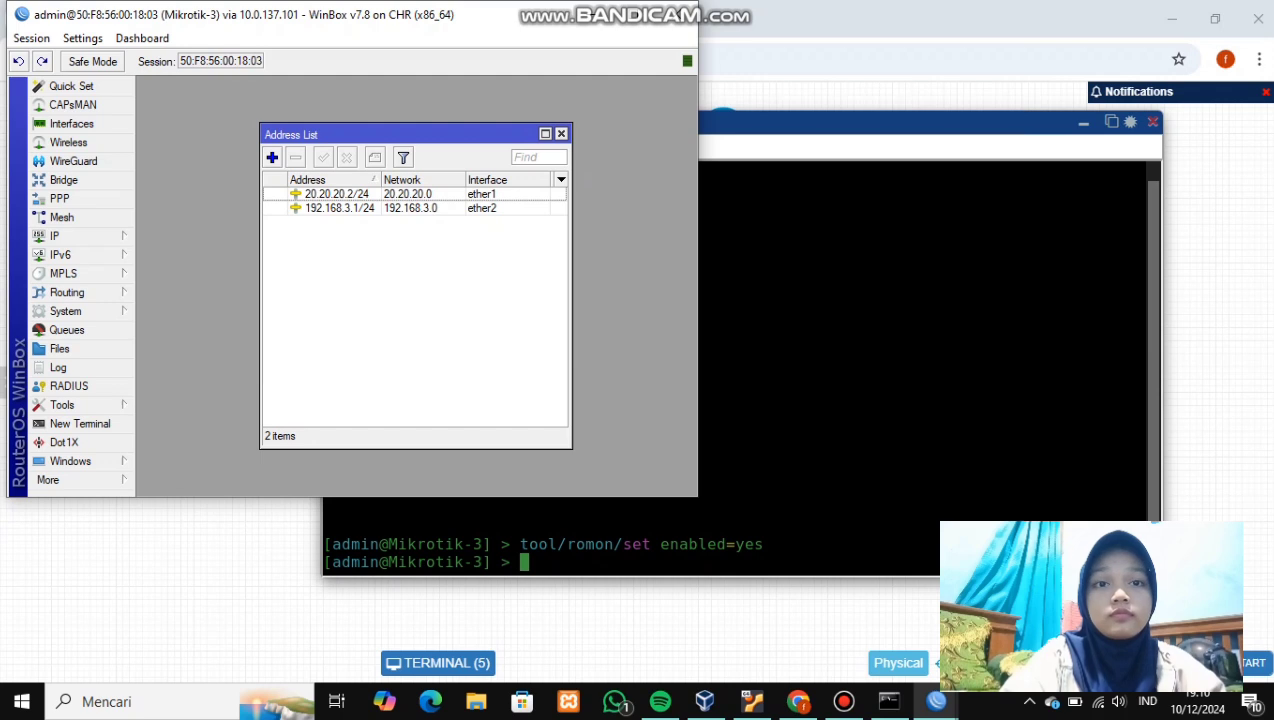
- Start PC-3 and give it 192.168.3.2/24 with gateway 192.168.3.1, checking with 'show ip'
{"action": "left_click", "coordinate": [589, 15]}
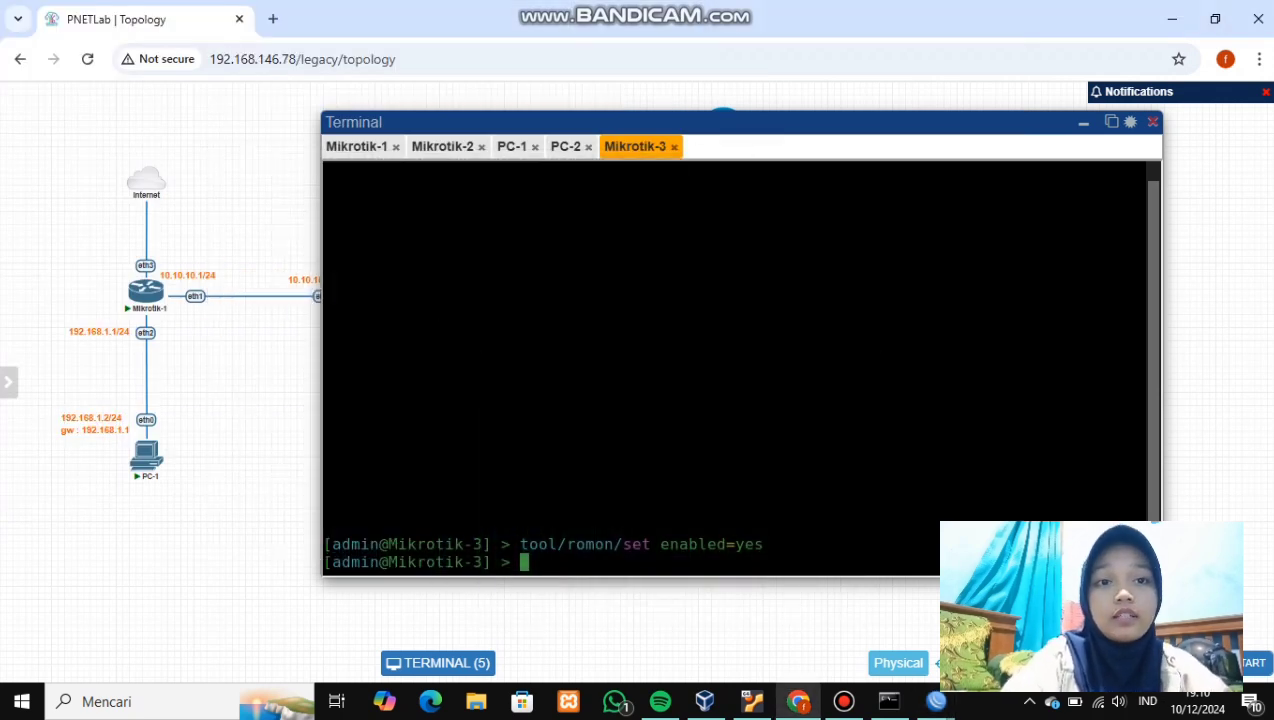
{"action": "left_click", "coordinate": [1083, 123]}
{"action": "left_click", "coordinate": [566, 442]}
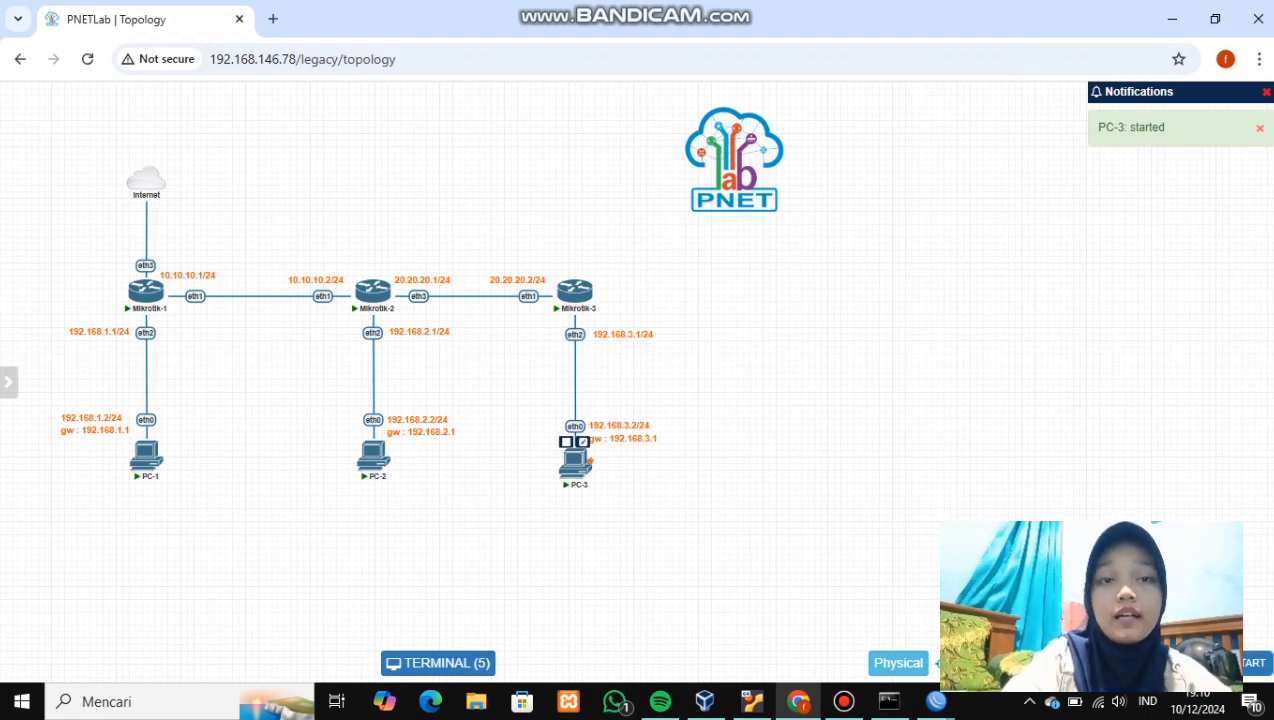
{"action": "left_click", "coordinate": [576, 460]}
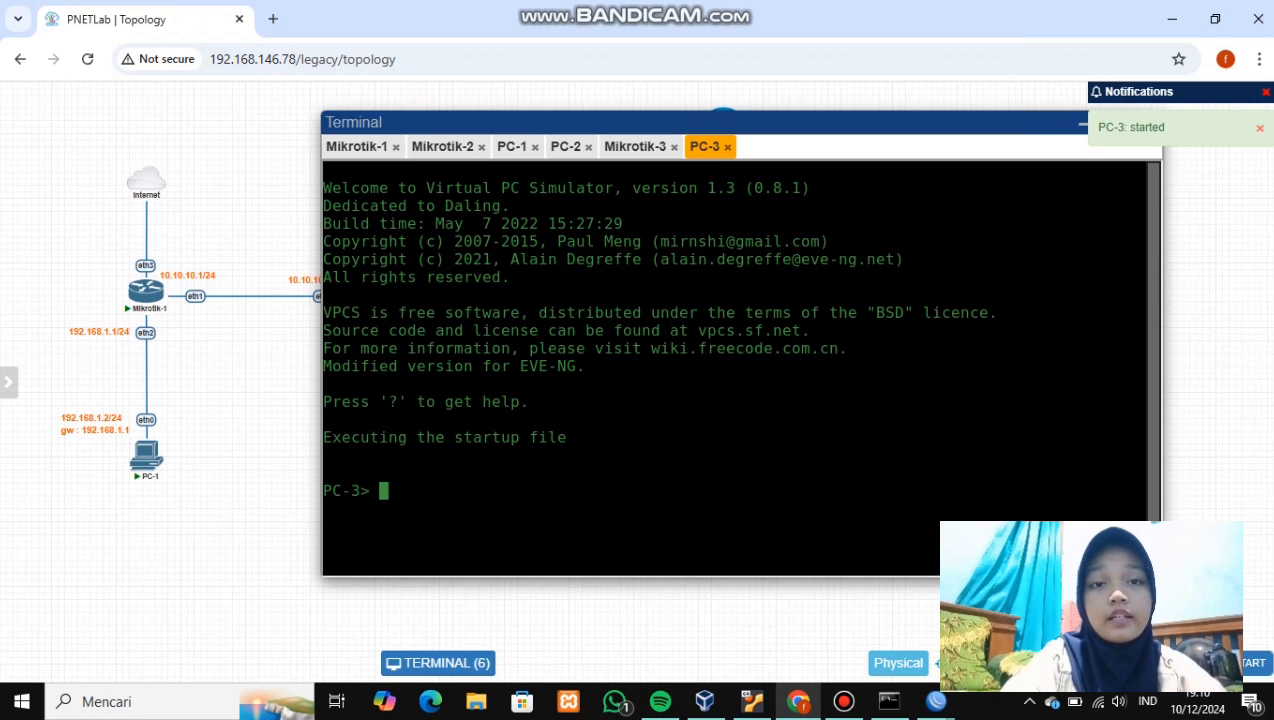
{"action": "type", "text": "ip 192.168."}
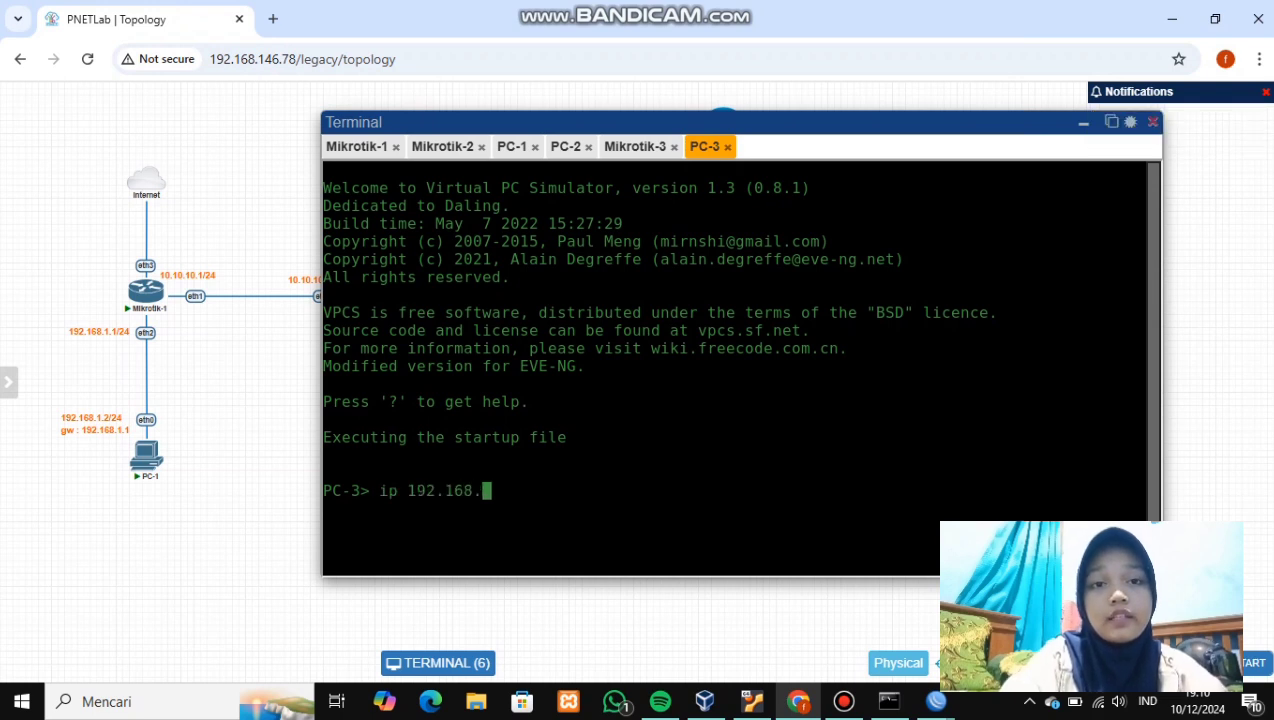
{"action": "type", "text": "3.2/"}
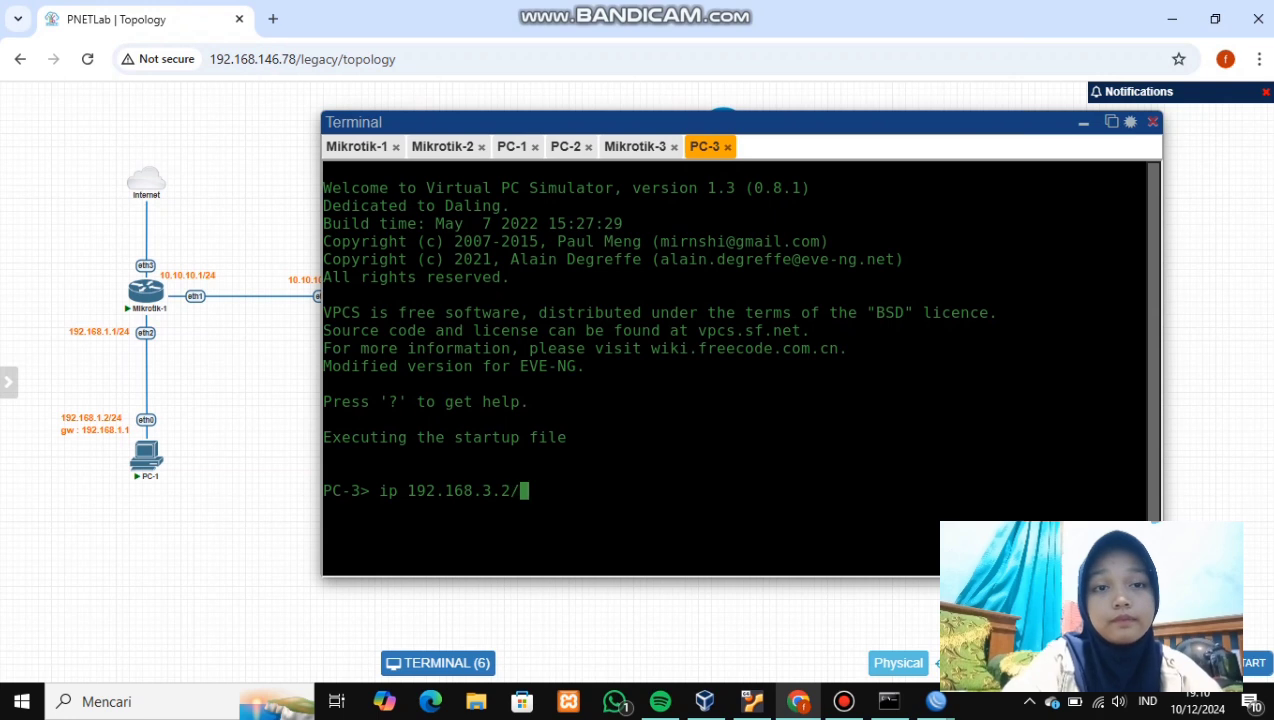
{"action": "type", "text": "24 "}
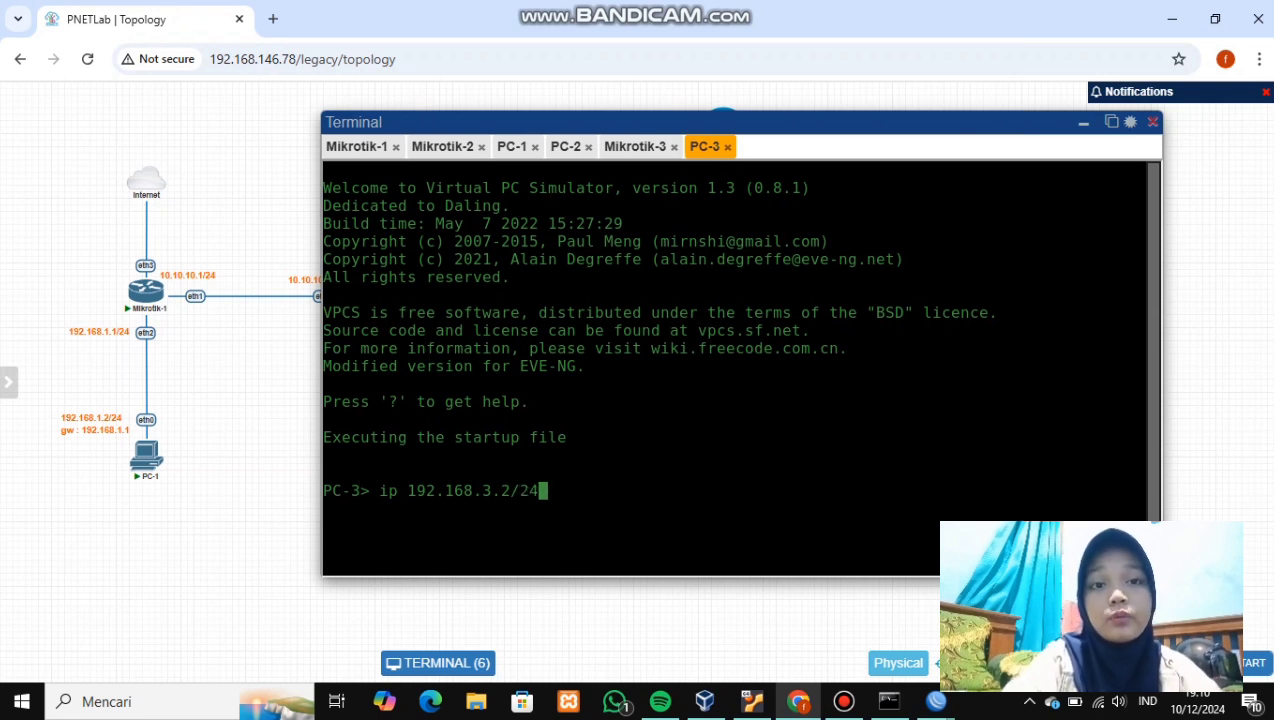
{"action": "type", "text": "192.16"}
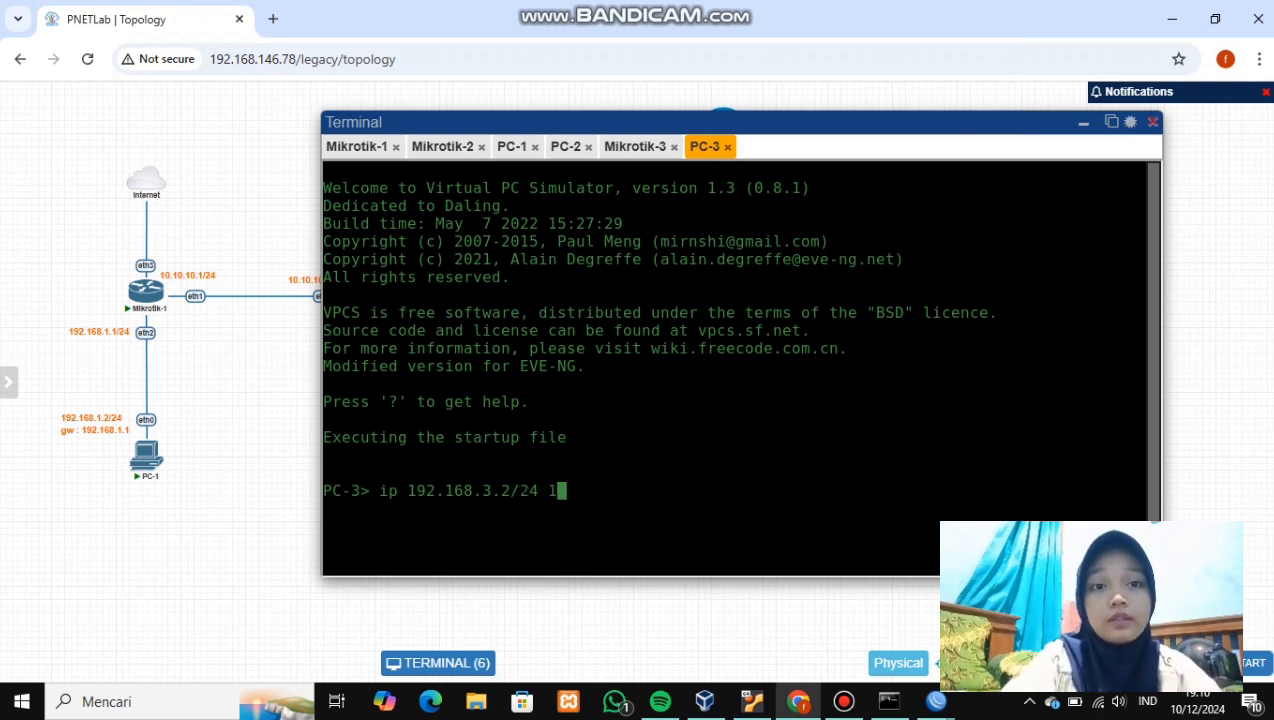
{"action": "type", "text": "8"}
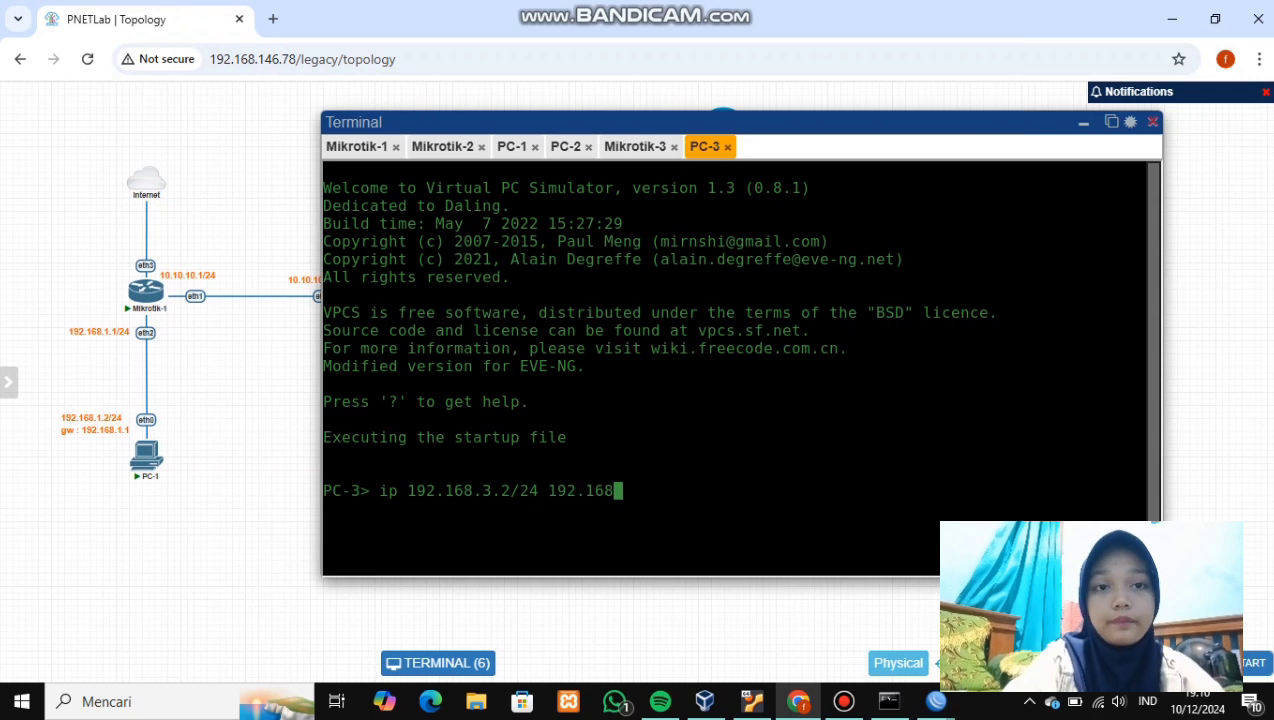
{"action": "type", "text": ".3.1"}
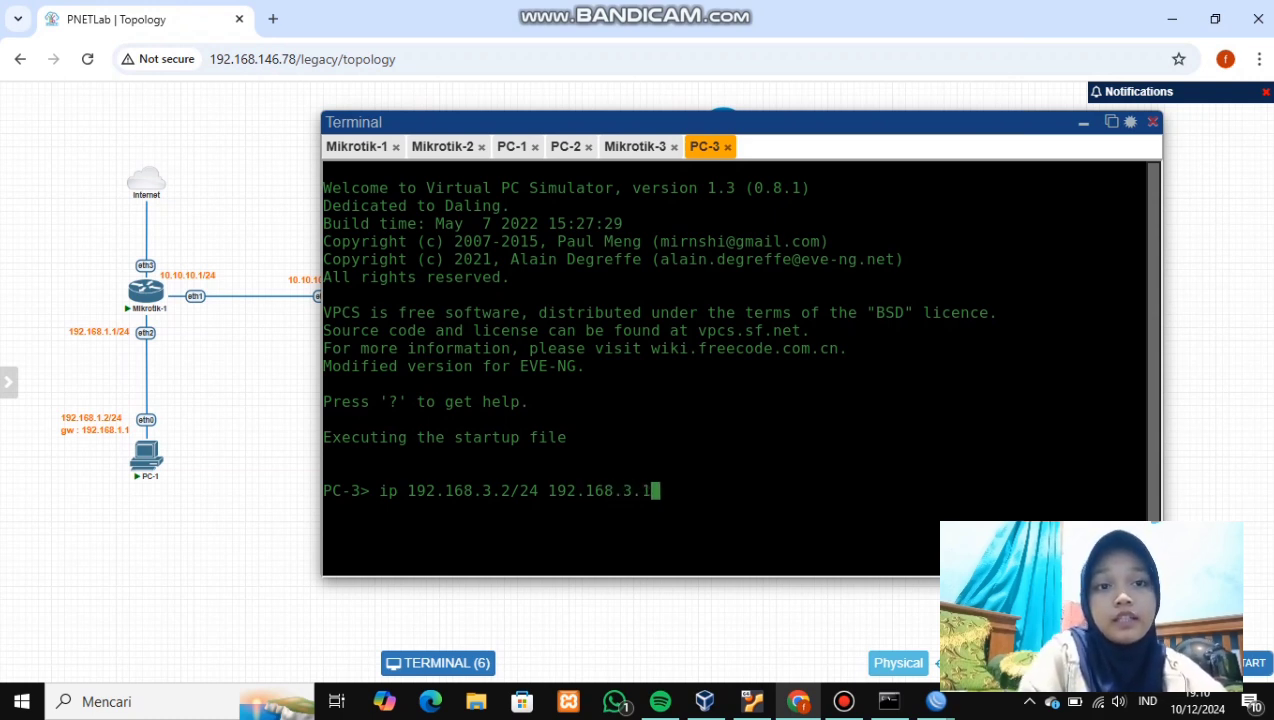
{"action": "key", "text": "Return"}
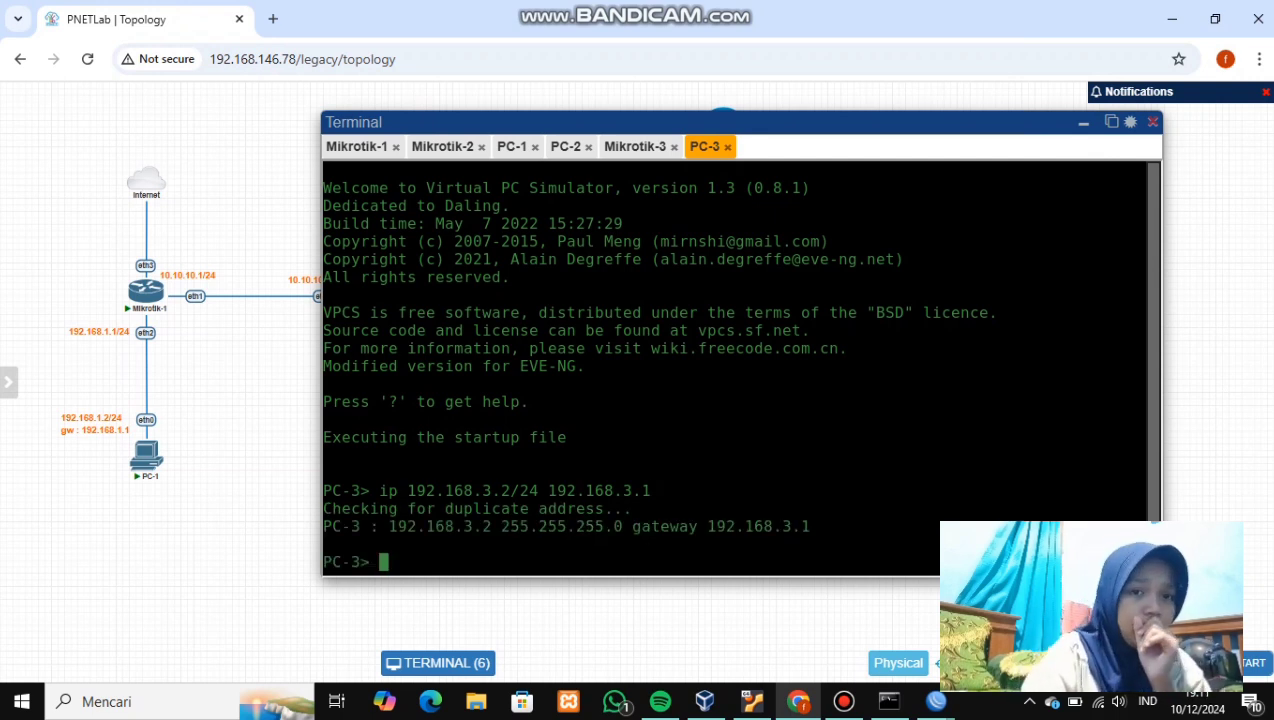
{"action": "type", "text": "sh"}
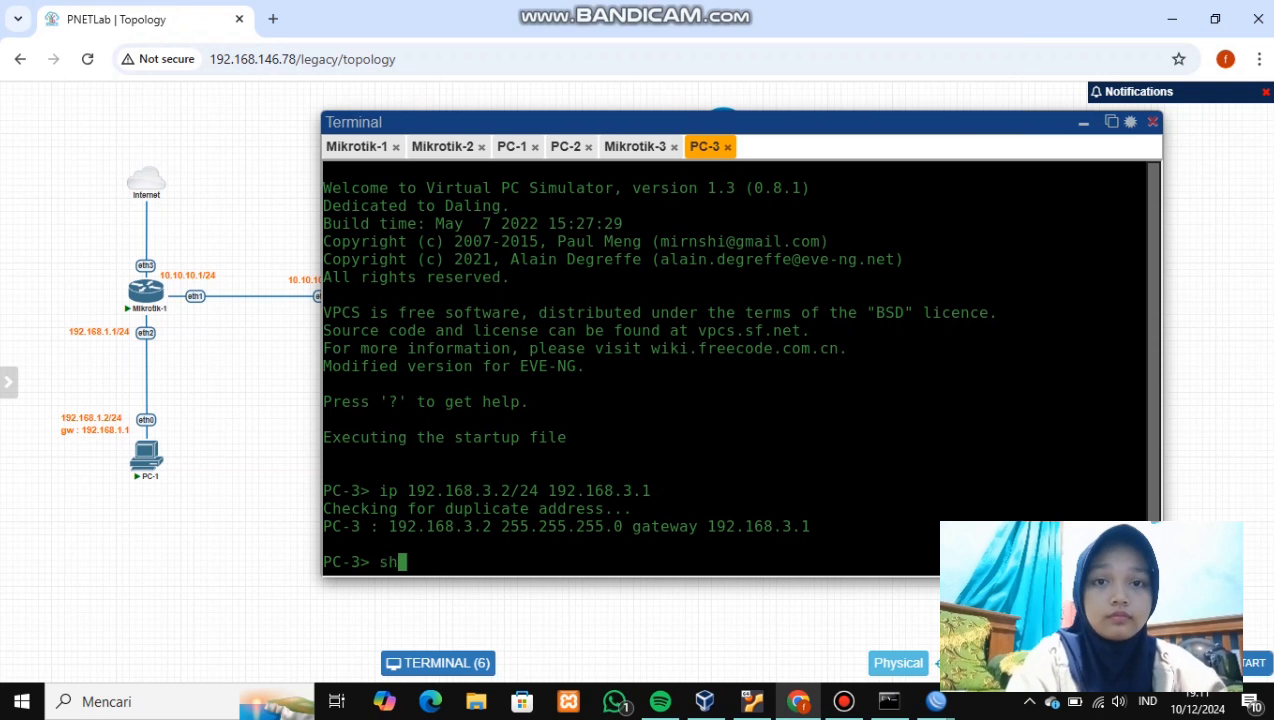
{"action": "type", "text": "ow ip"}
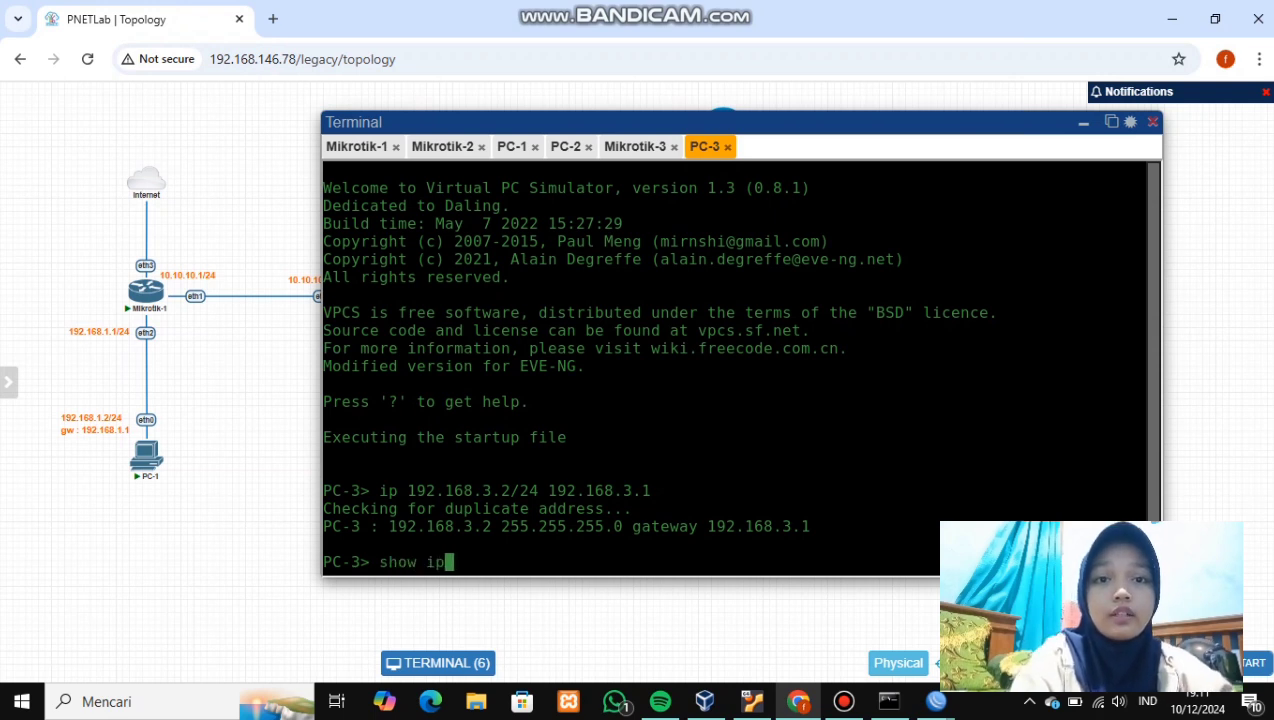
{"action": "key", "text": "Return"}
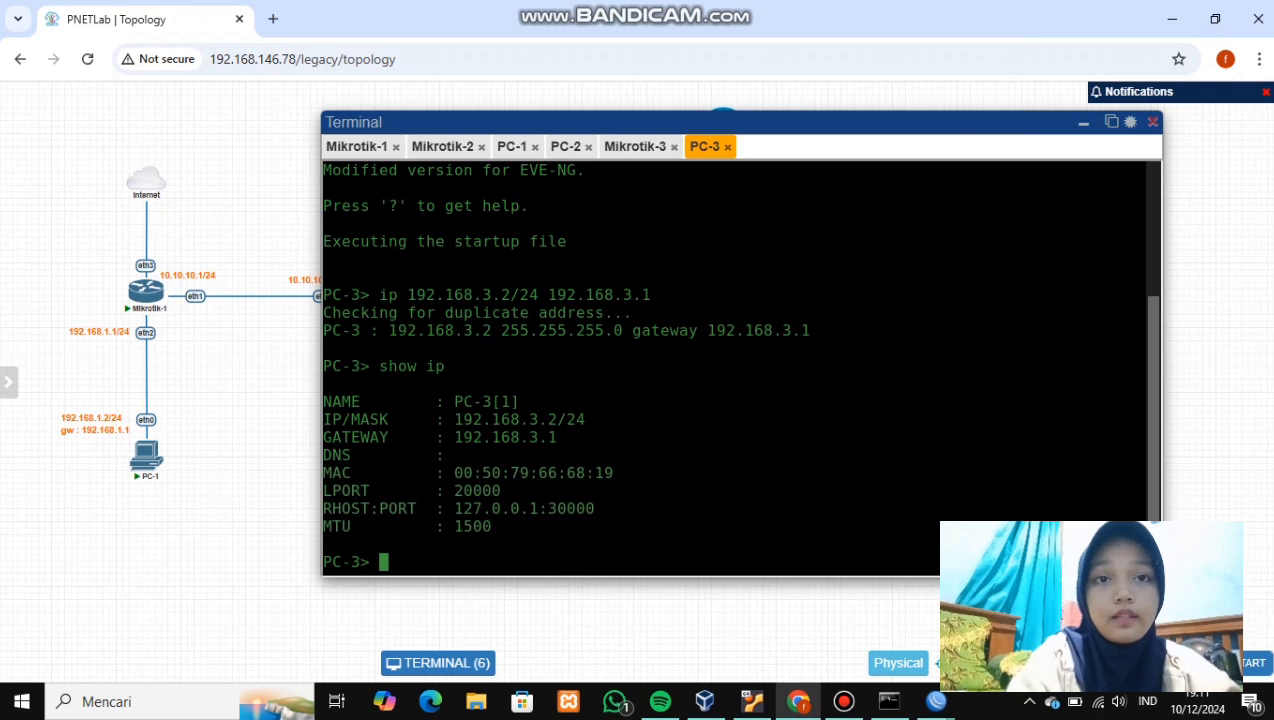
{"action": "left_click", "coordinate": [1083, 122]}
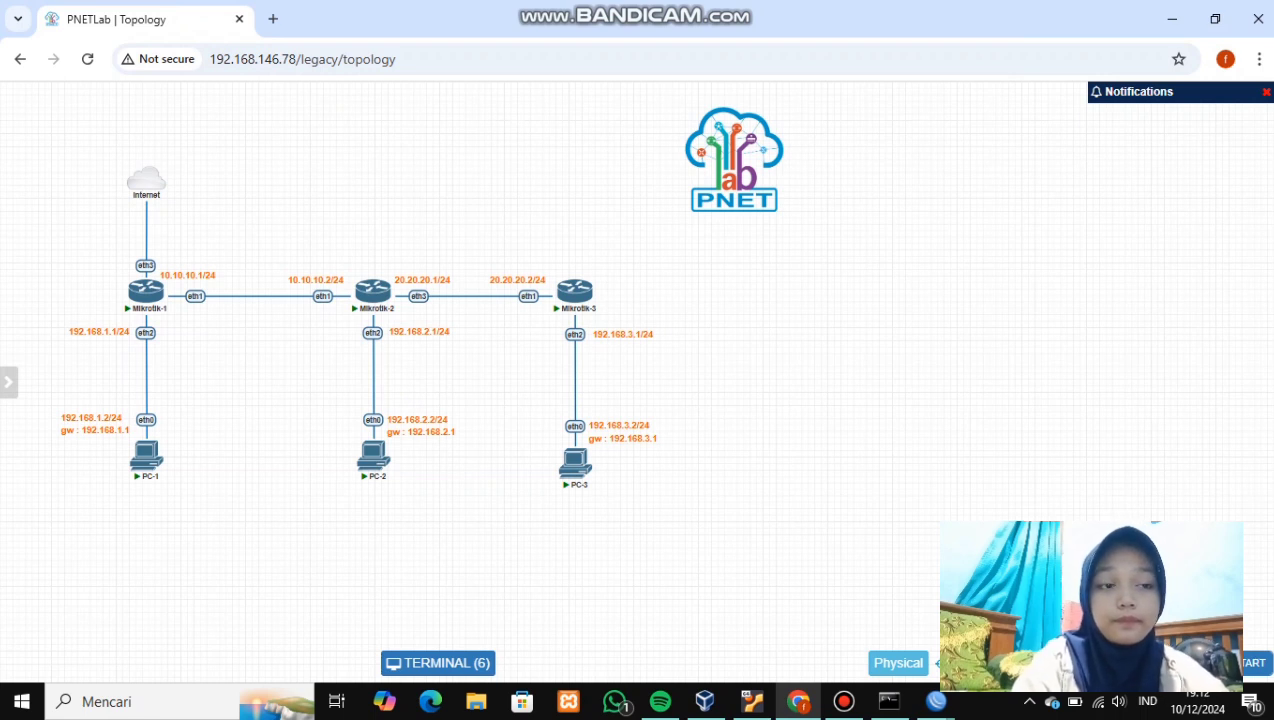
- Bring Mikrotik-1's WinBox window forward, close its old windows, and open IP Routes
{"action": "mouse_move", "coordinate": [936, 701]}
{"action": "left_click", "coordinate": [895, 610]}
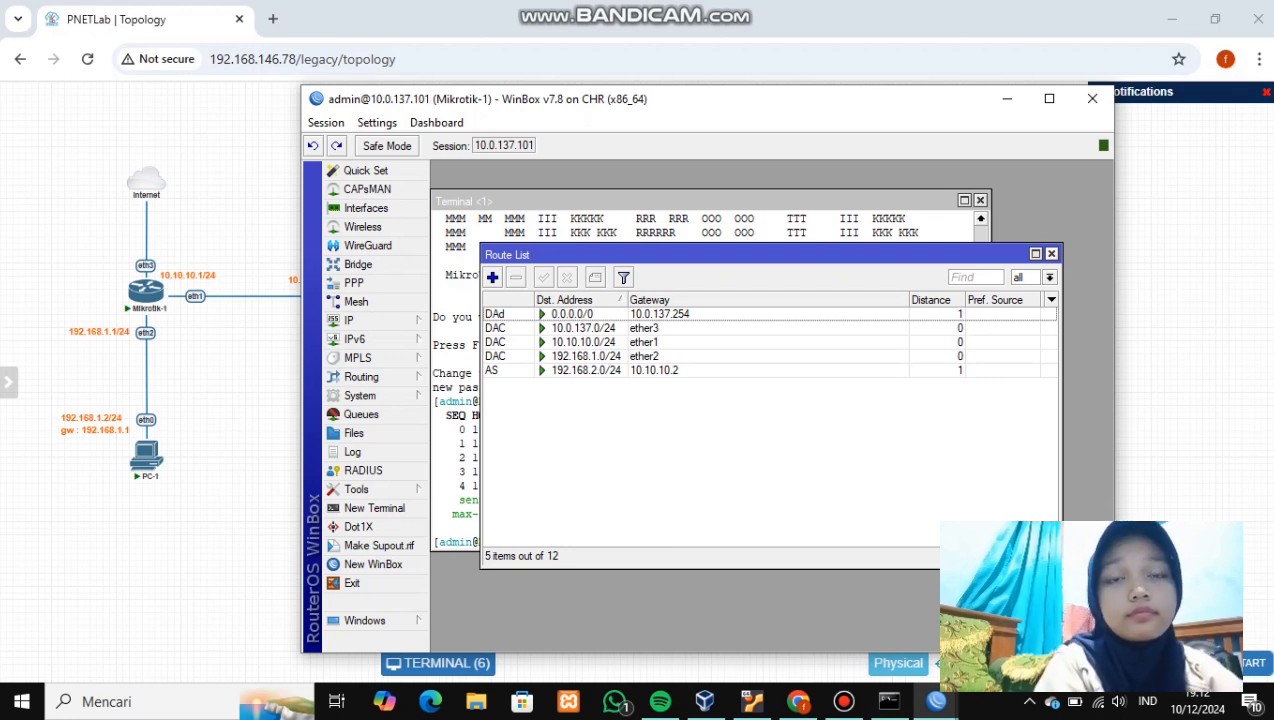
{"action": "left_click", "coordinate": [1051, 254]}
{"action": "left_click", "coordinate": [980, 201]}
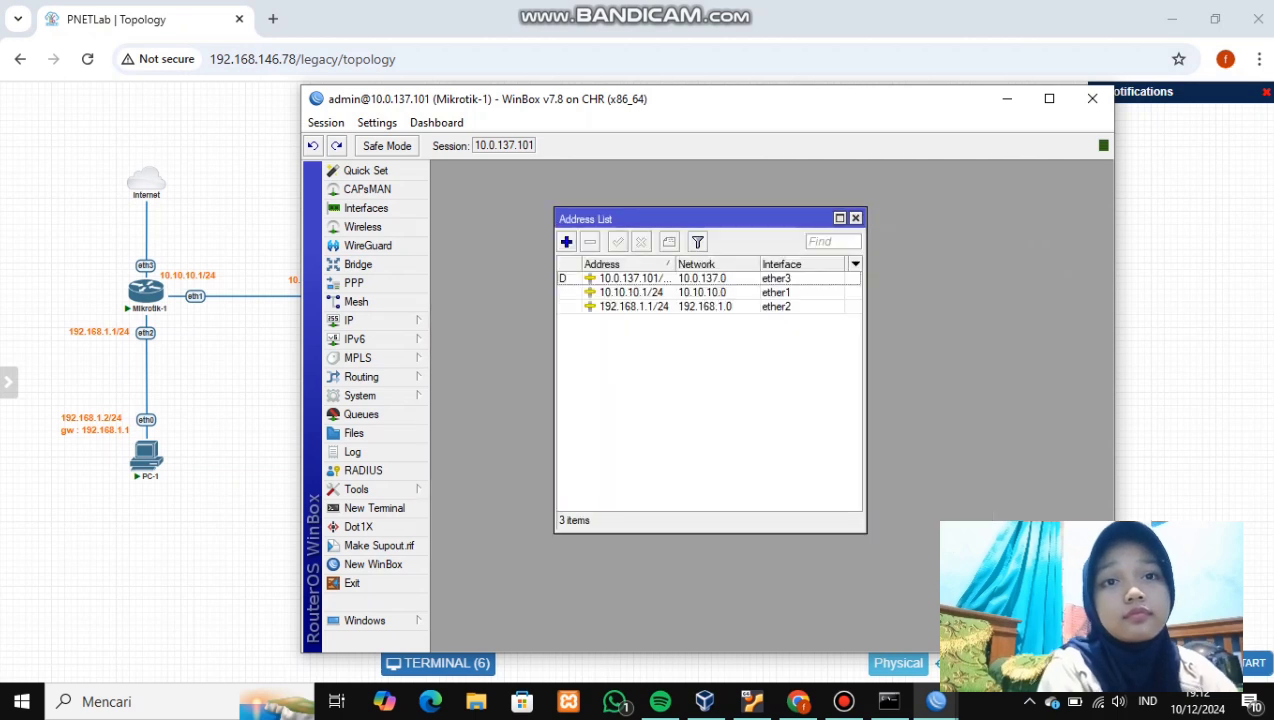
{"action": "left_click", "coordinate": [855, 218]}
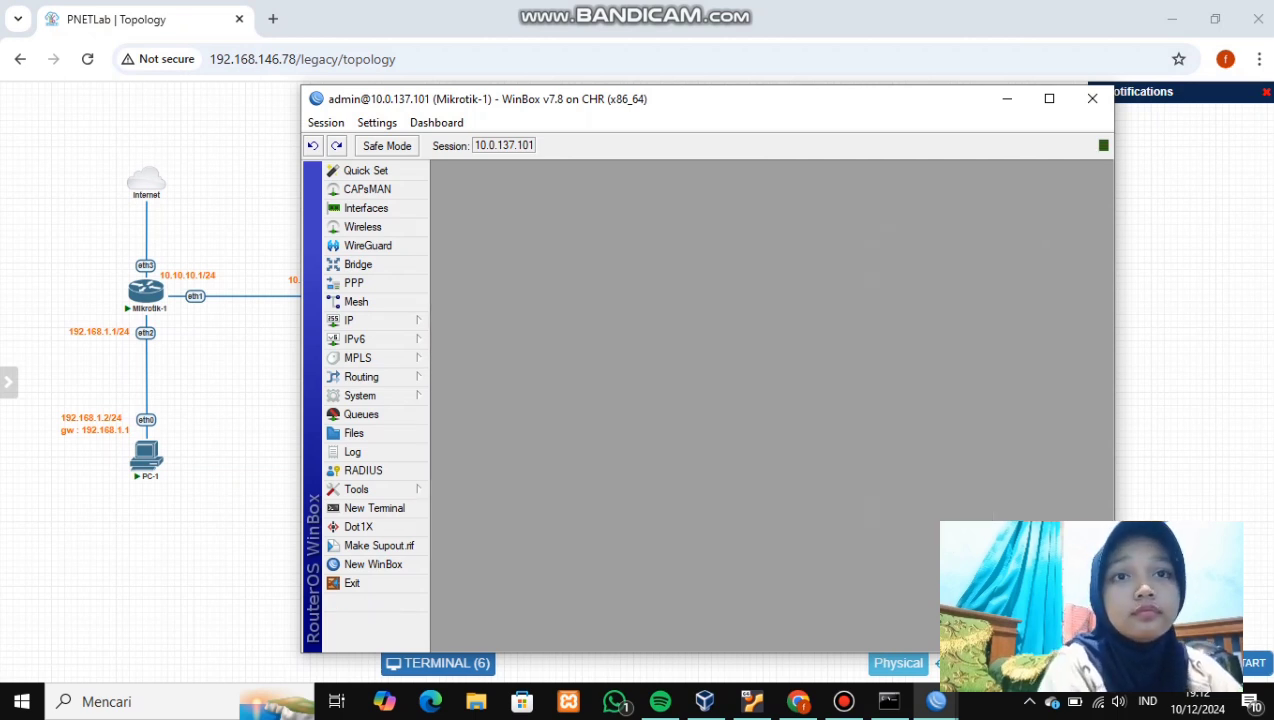
{"action": "left_click", "coordinate": [370, 320]}
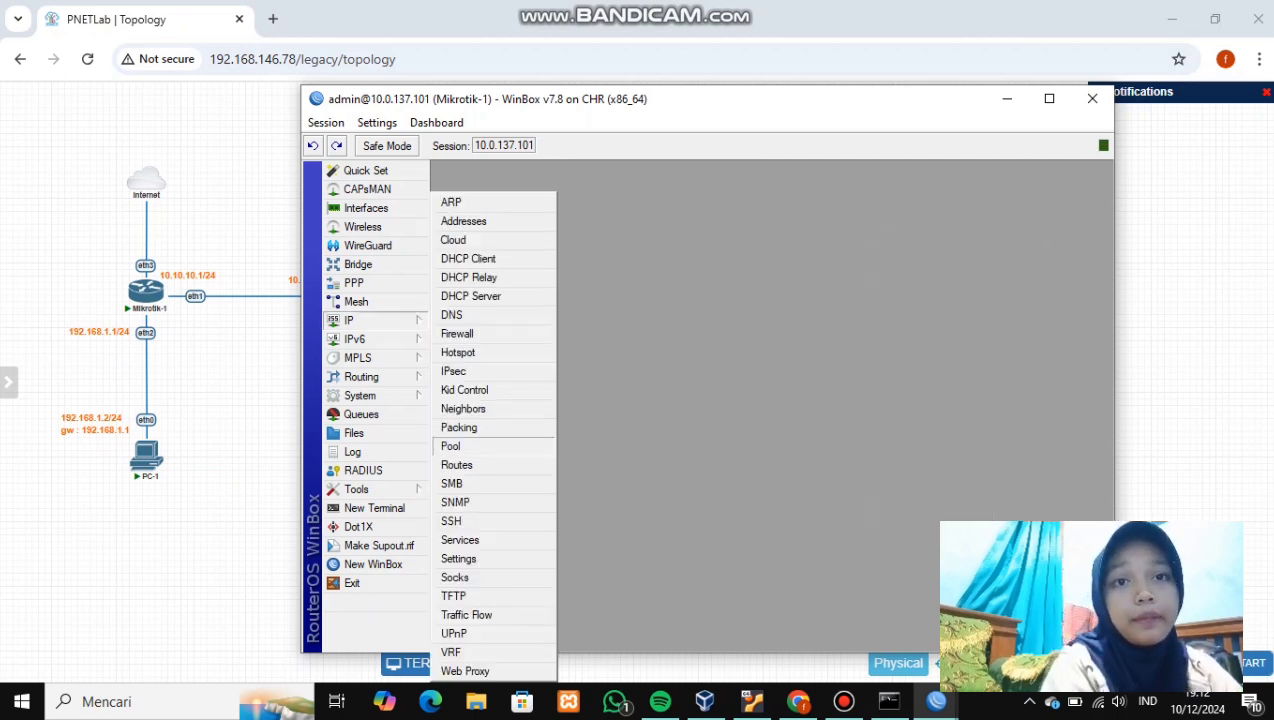
{"action": "left_click", "coordinate": [457, 465]}
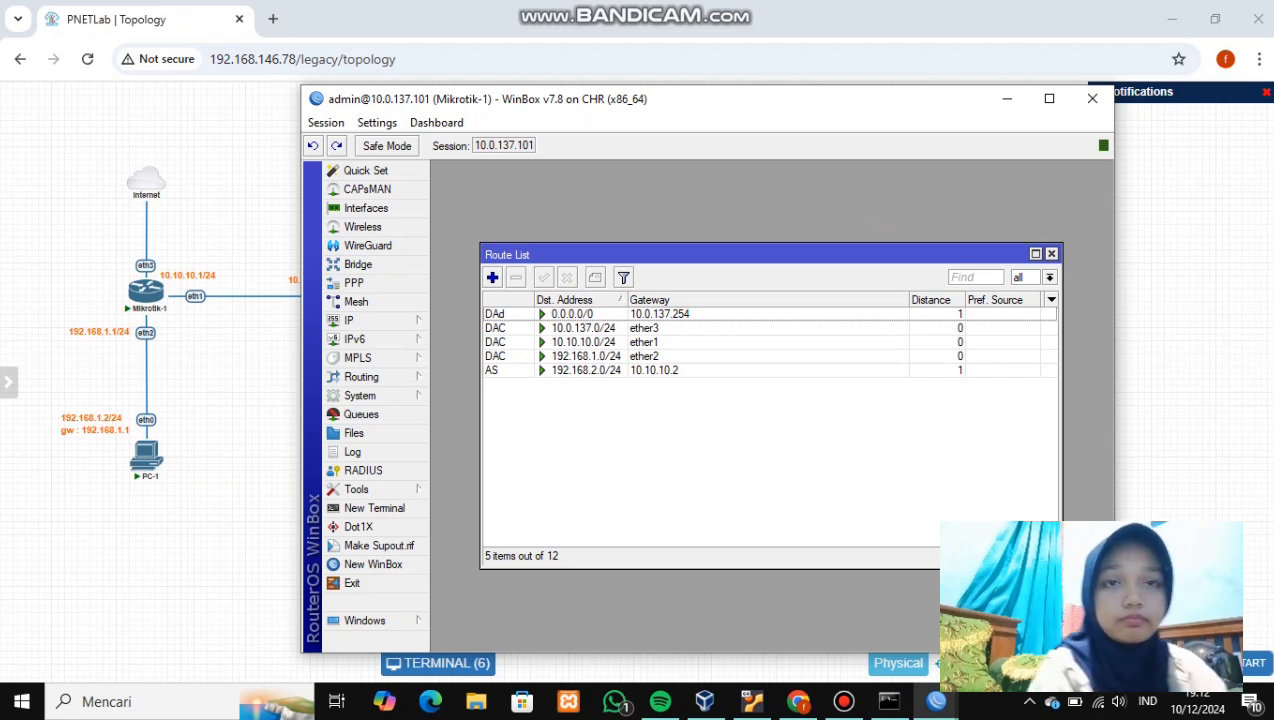
- Add a static route to 20.20.20.0/24 via gateway 10.10.10.2
{"action": "left_click", "coordinate": [492, 277]}
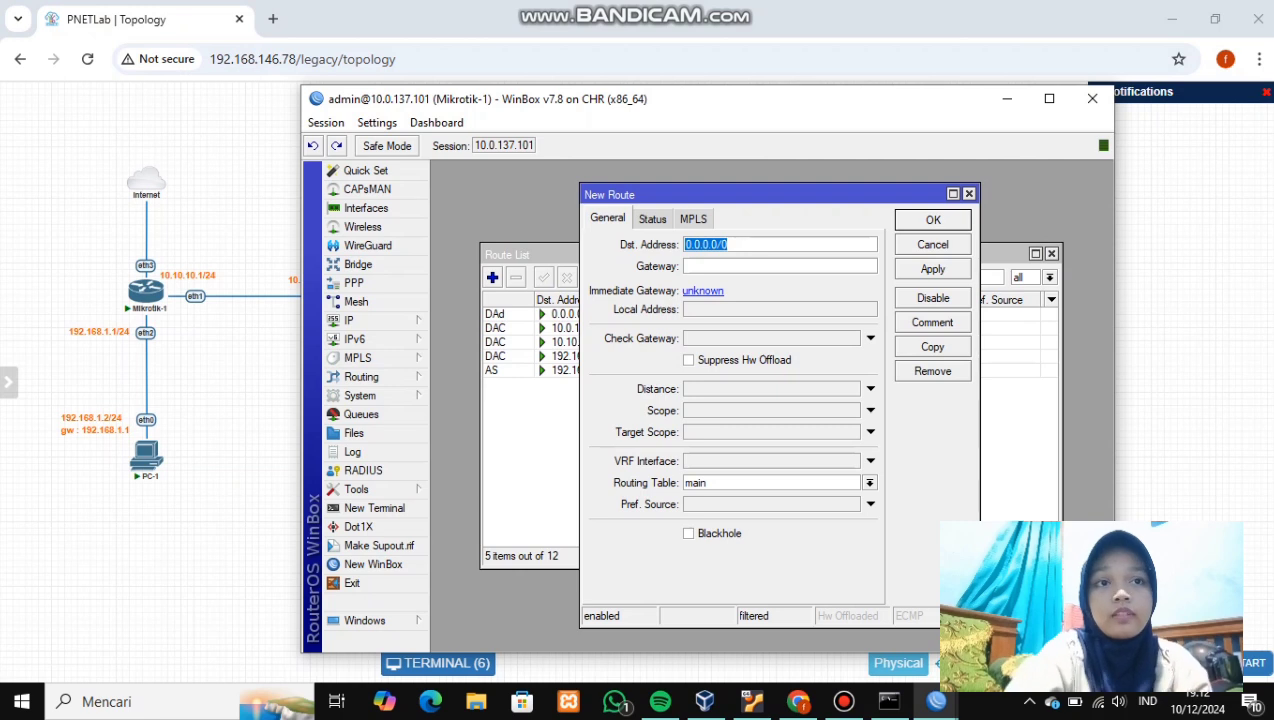
{"action": "key", "text": "BackSpace"}
{"action": "type", "text": "20.20.20."}
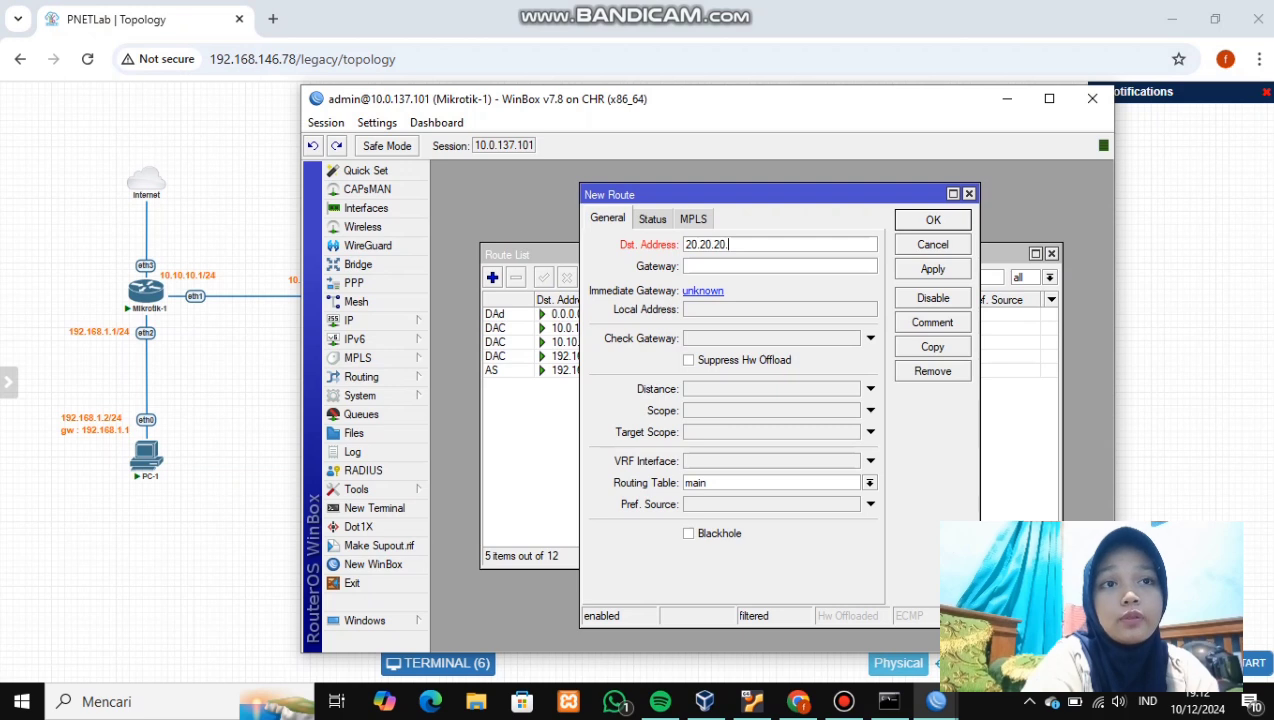
{"action": "type", "text": "0"}
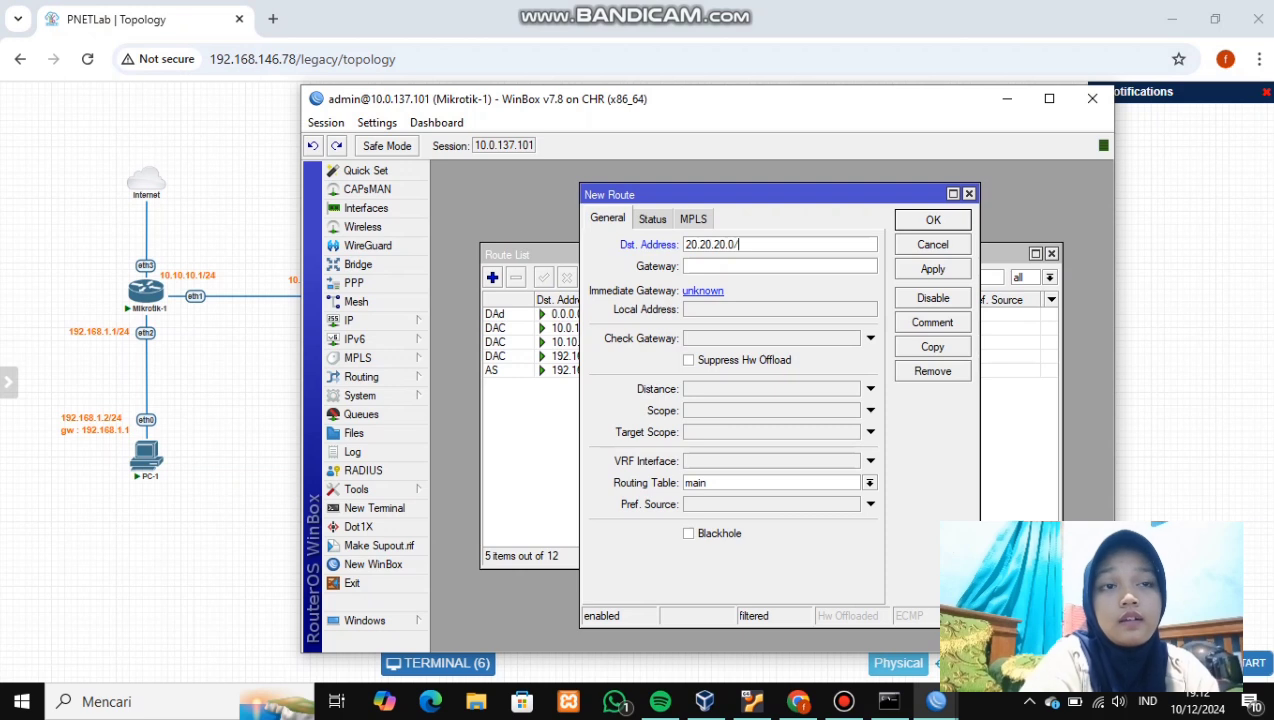
{"action": "type", "text": "/24"}
{"action": "left_click", "coordinate": [690, 266]}
{"action": "type", "text": "10.10.10."}
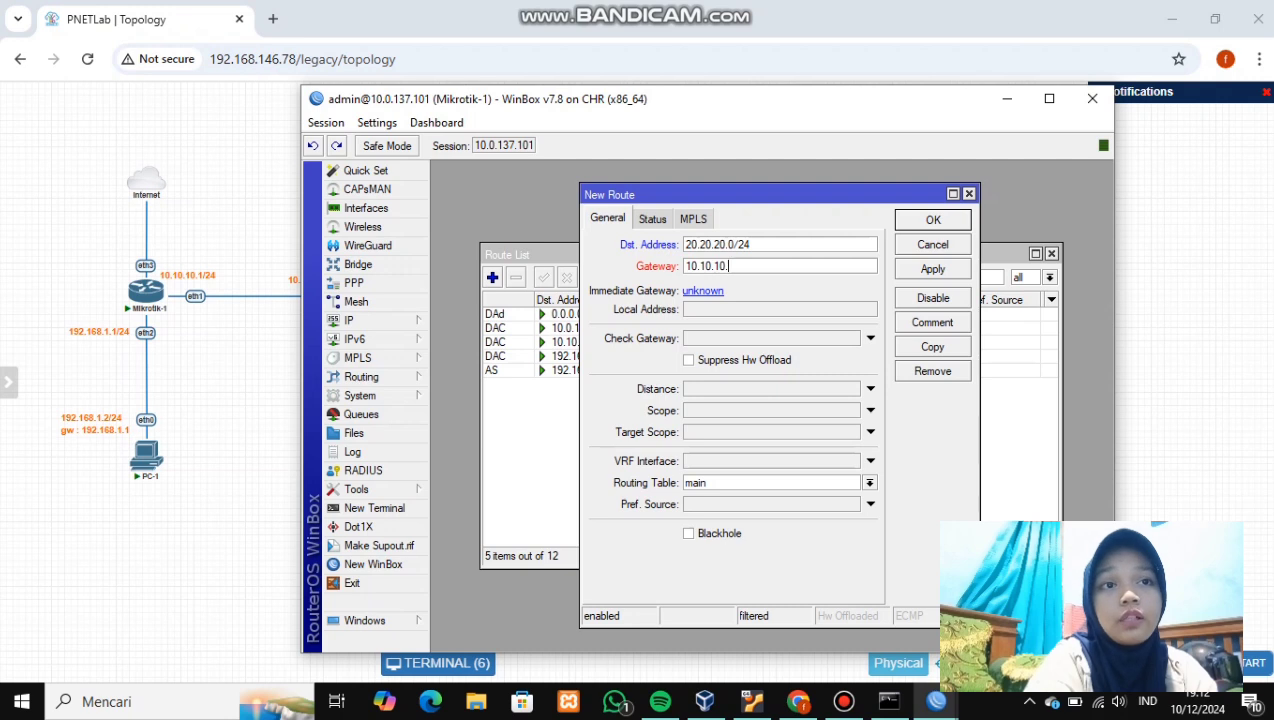
{"action": "type", "text": "2"}
{"action": "left_click", "coordinate": [932, 269]}
{"action": "key", "text": "Return"}
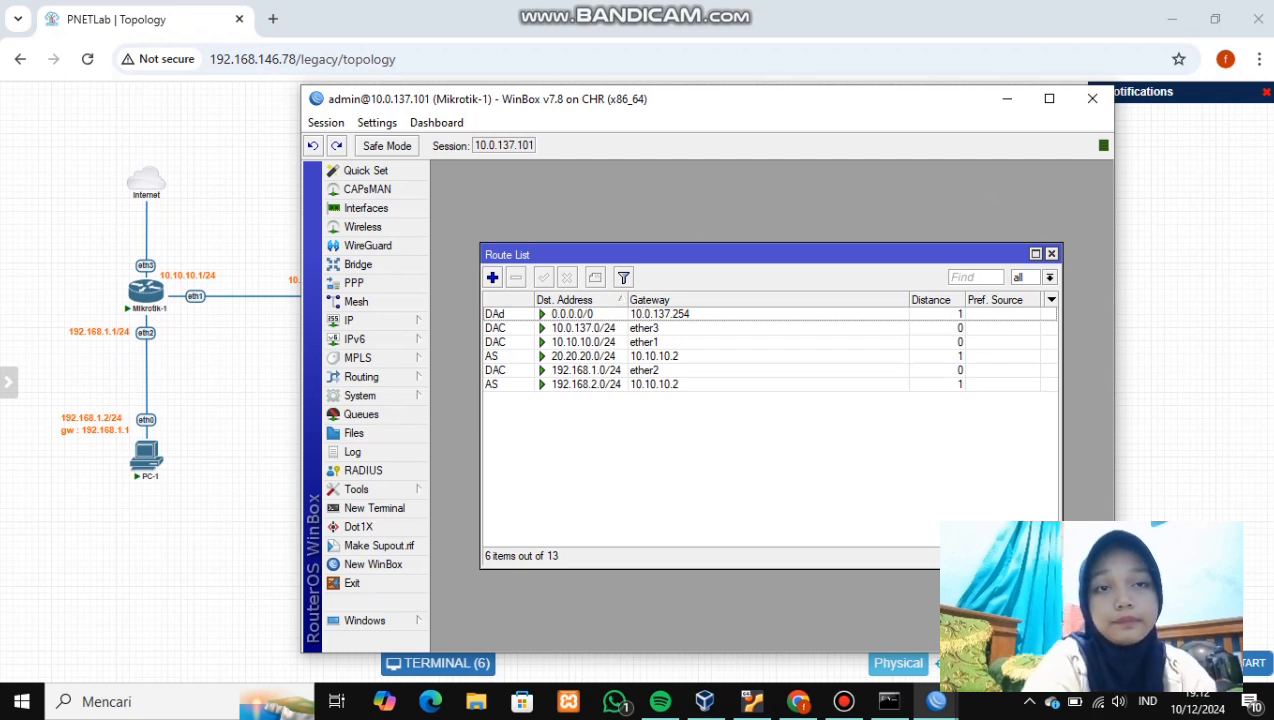
- Add Mikrotik-1 static route 192.168.3.0/24 via 10.10.10.3, then minimize WinBox
{"action": "left_click", "coordinate": [492, 277]}
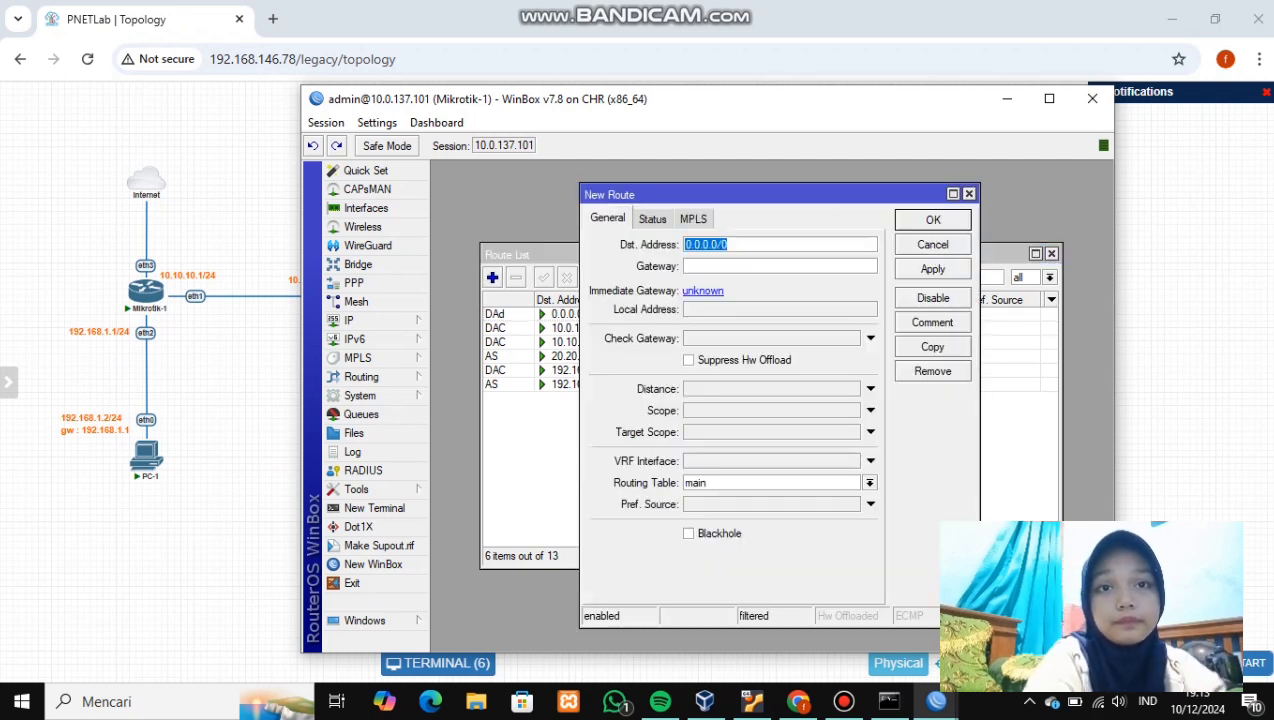
{"action": "type", "text": "19"}
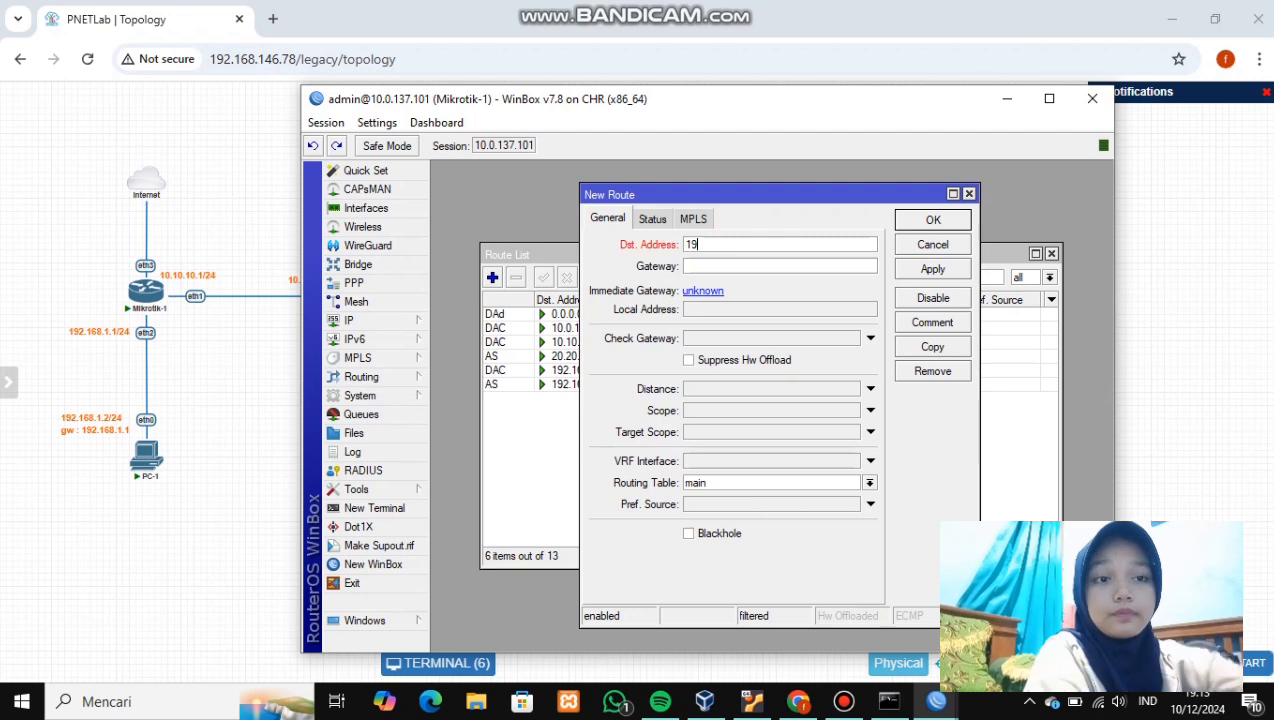
{"action": "type", "text": "2.168."}
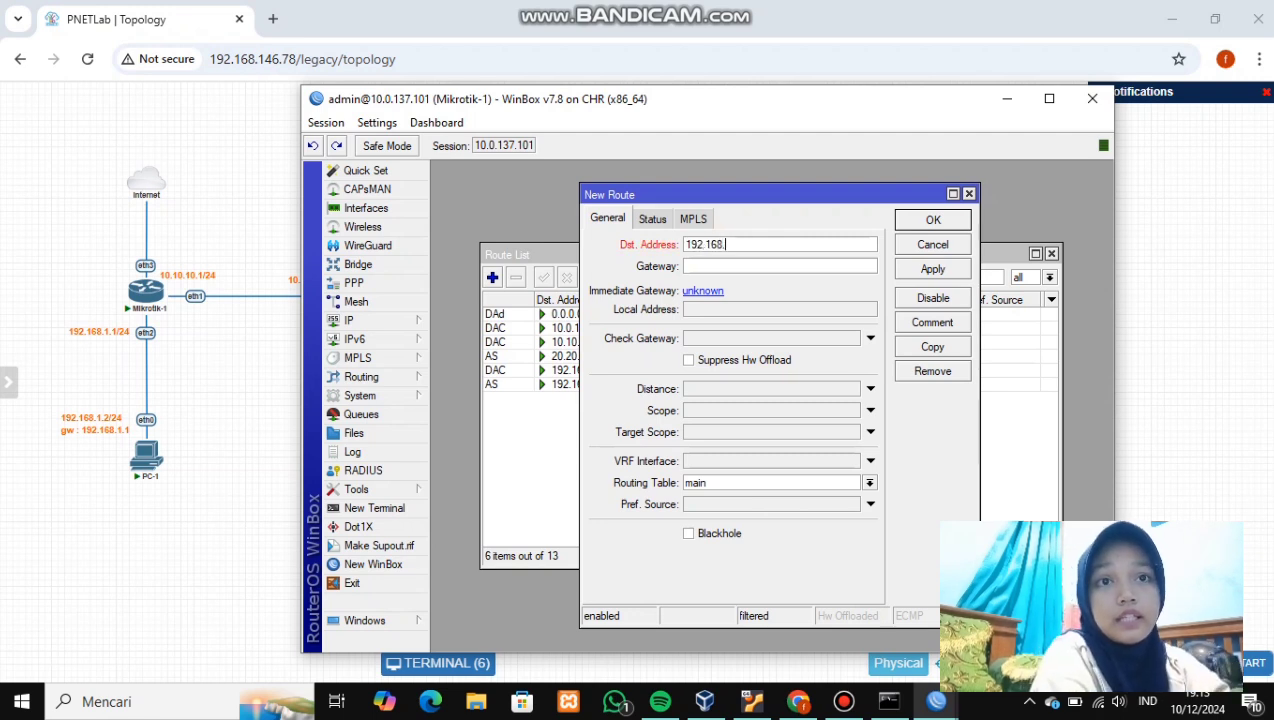
{"action": "type", "text": "3.0/"}
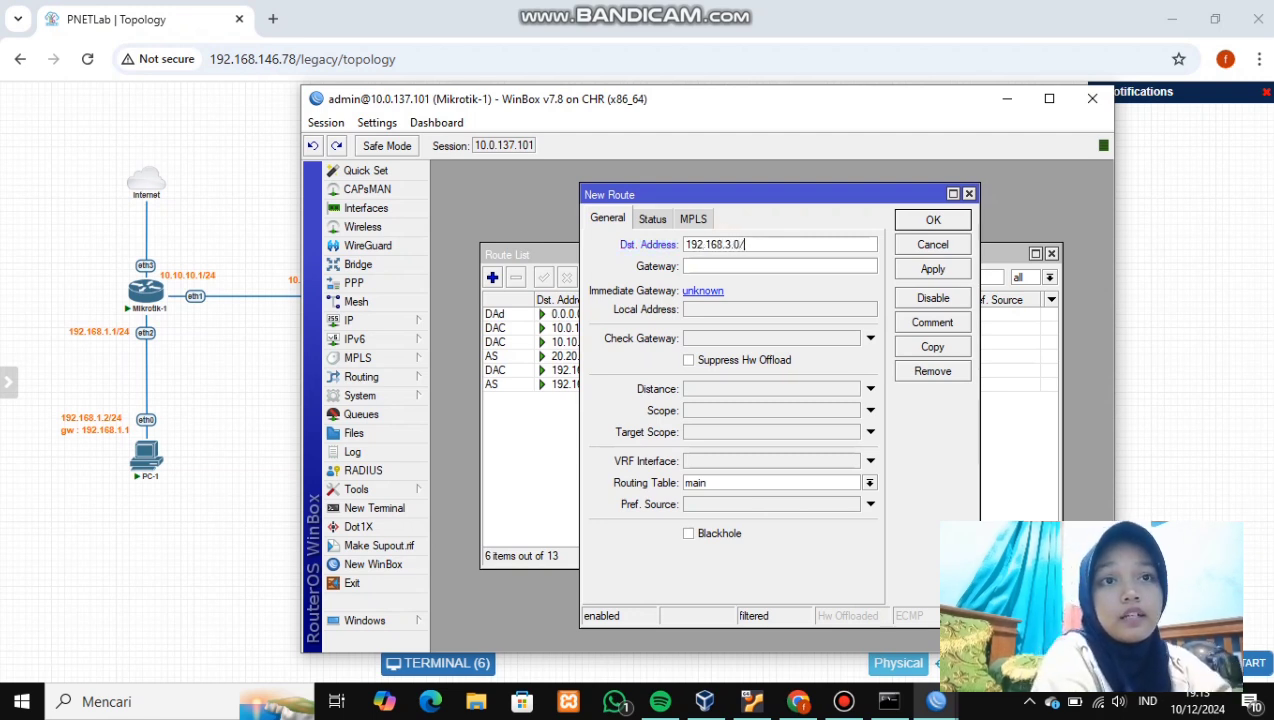
{"action": "type", "text": "24"}
{"action": "left_click", "coordinate": [700, 266]}
{"action": "type", "text": "10.10.10."}
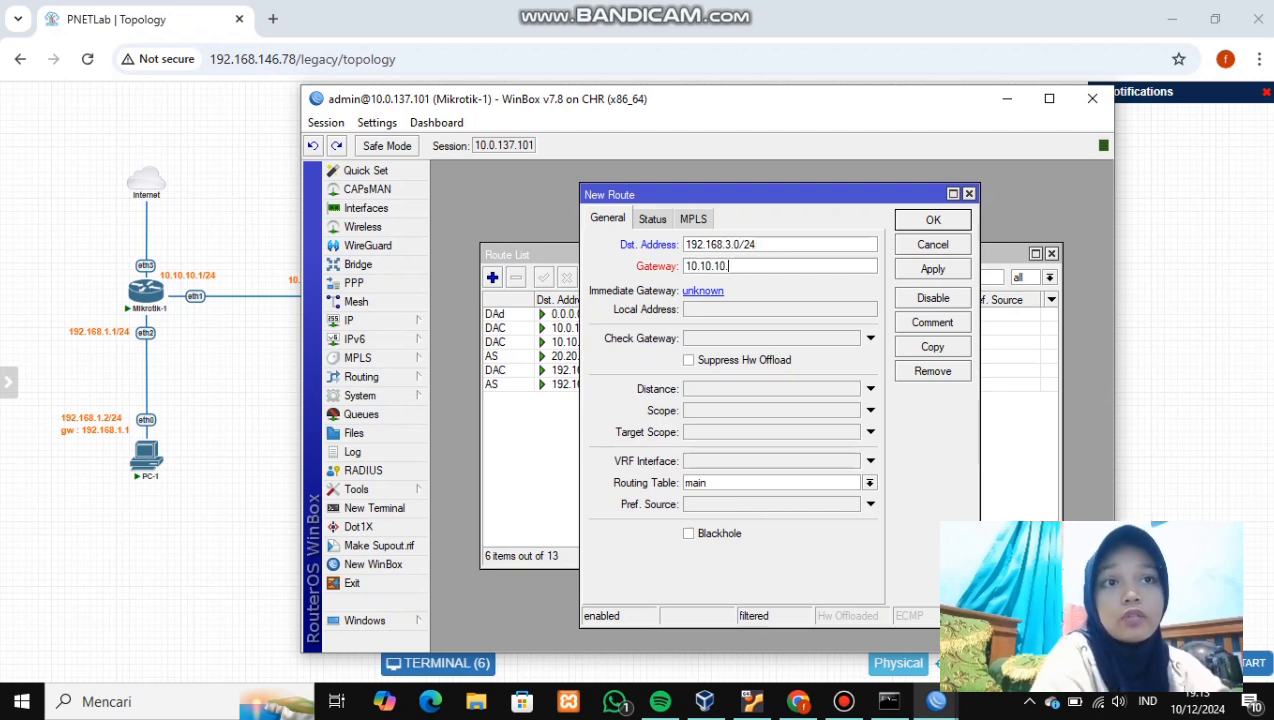
{"action": "type", "text": "3"}
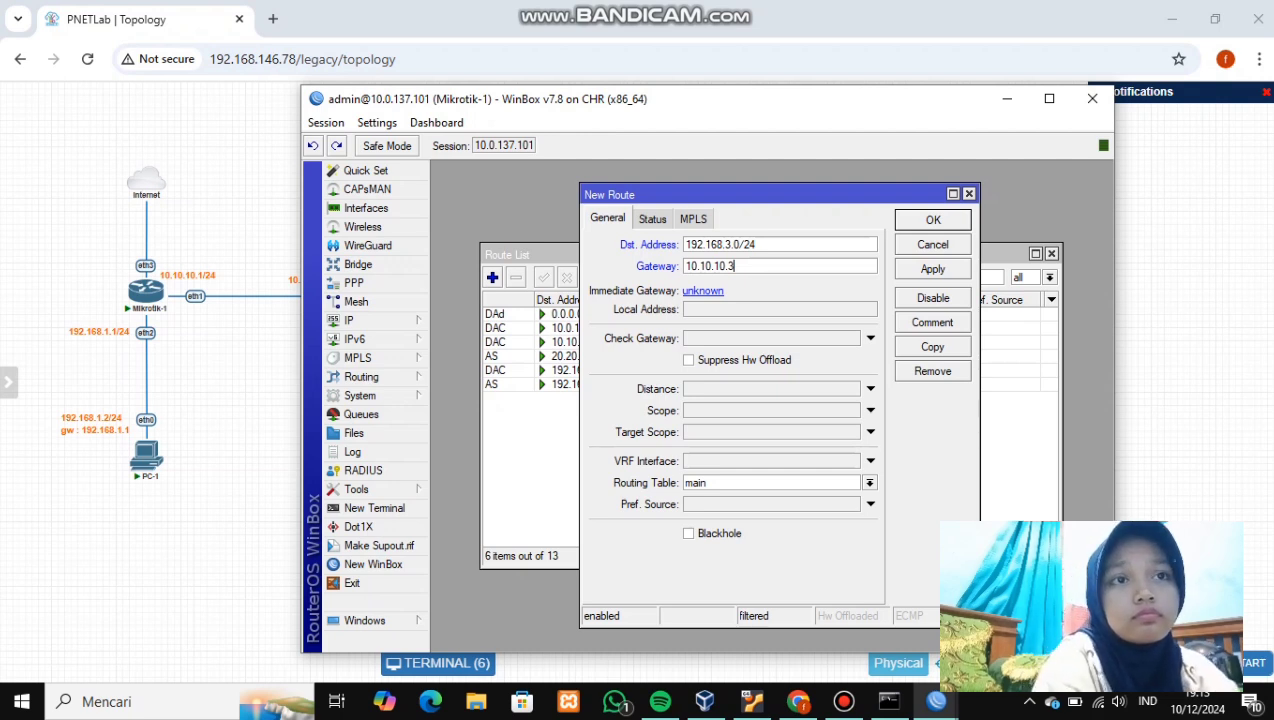
{"action": "left_click", "coordinate": [932, 269]}
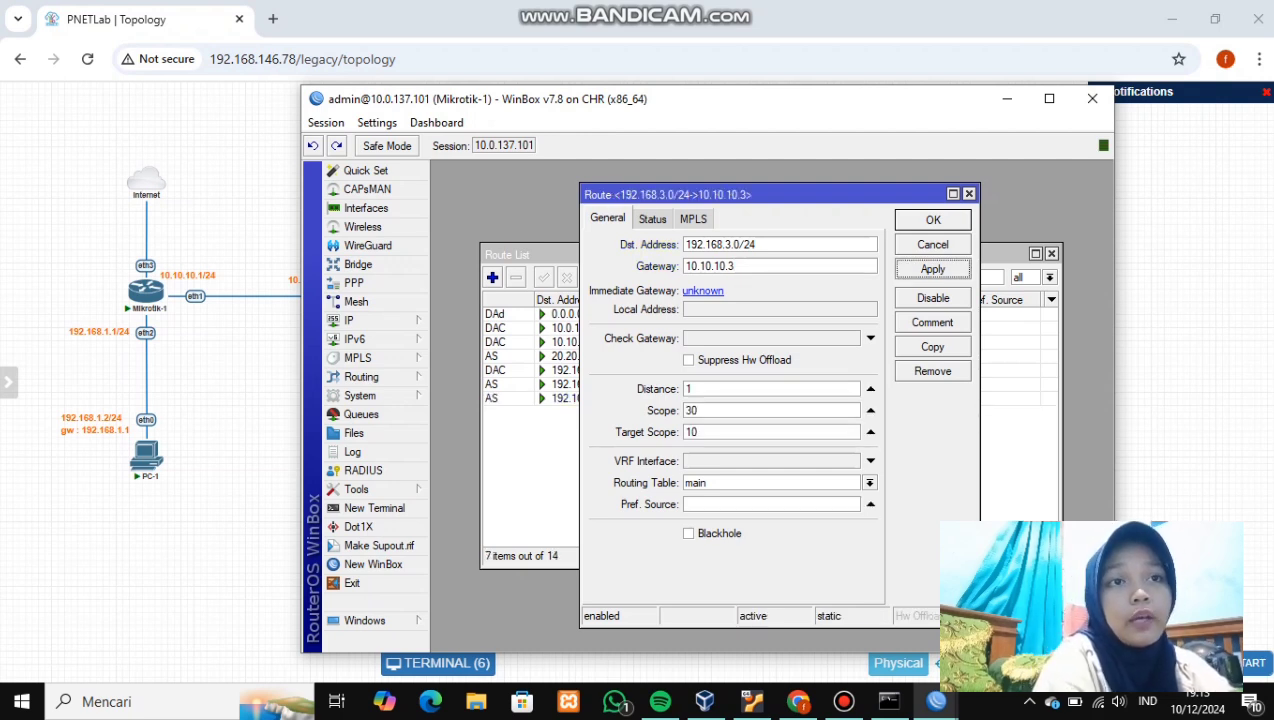
{"action": "key", "text": "Return"}
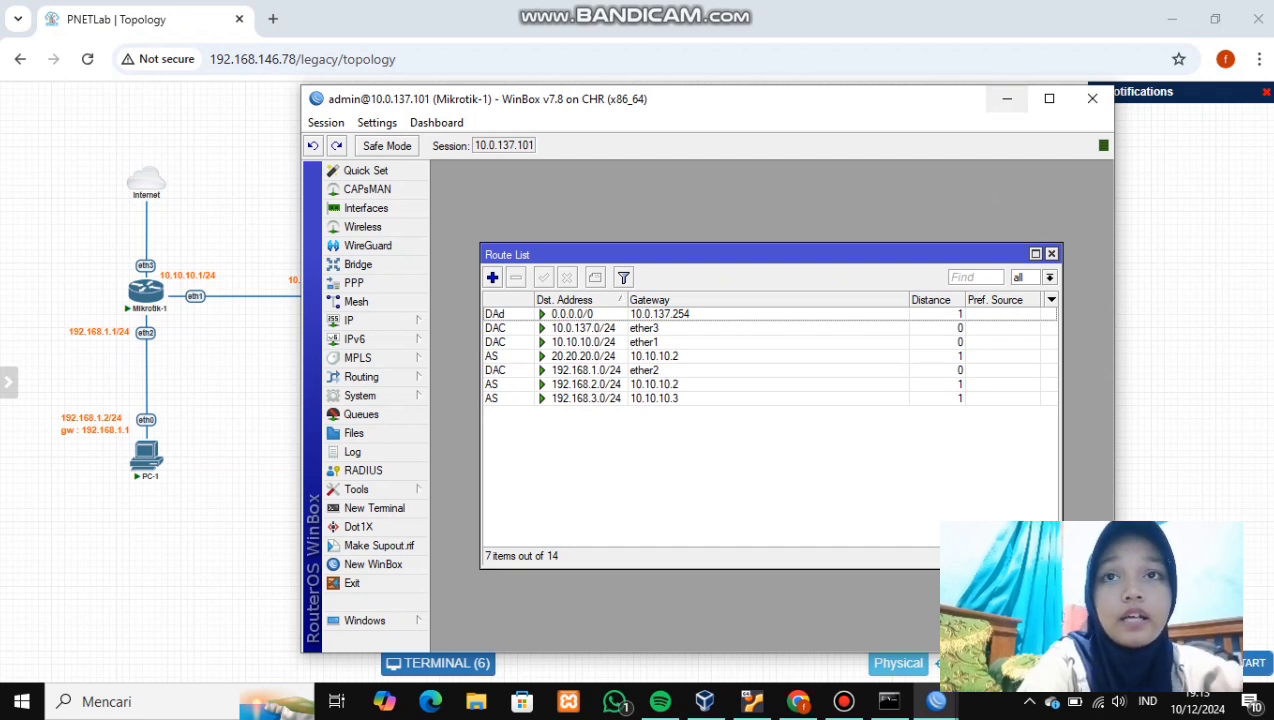
{"action": "left_click", "coordinate": [1007, 98]}
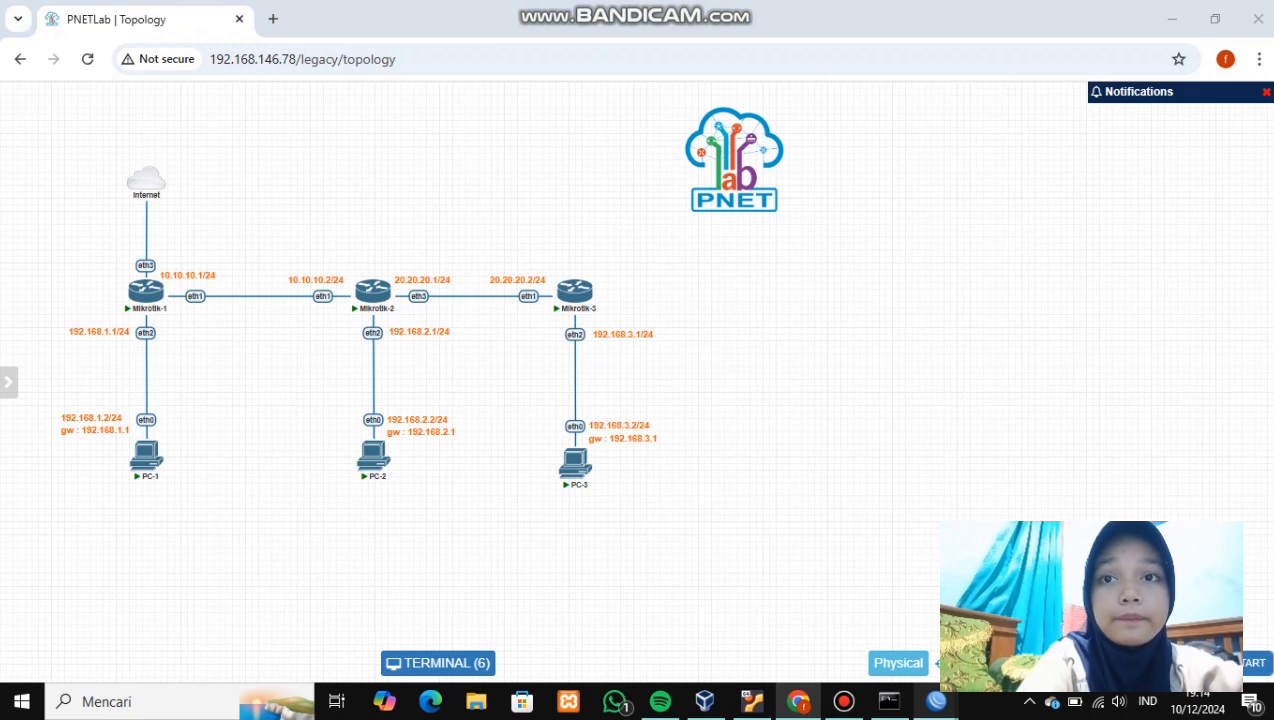
- Bring up Mikrotik-2's WinBox window and open its IP Routes list
{"action": "mouse_move", "coordinate": [936, 701]}
{"action": "left_click", "coordinate": [774, 615]}
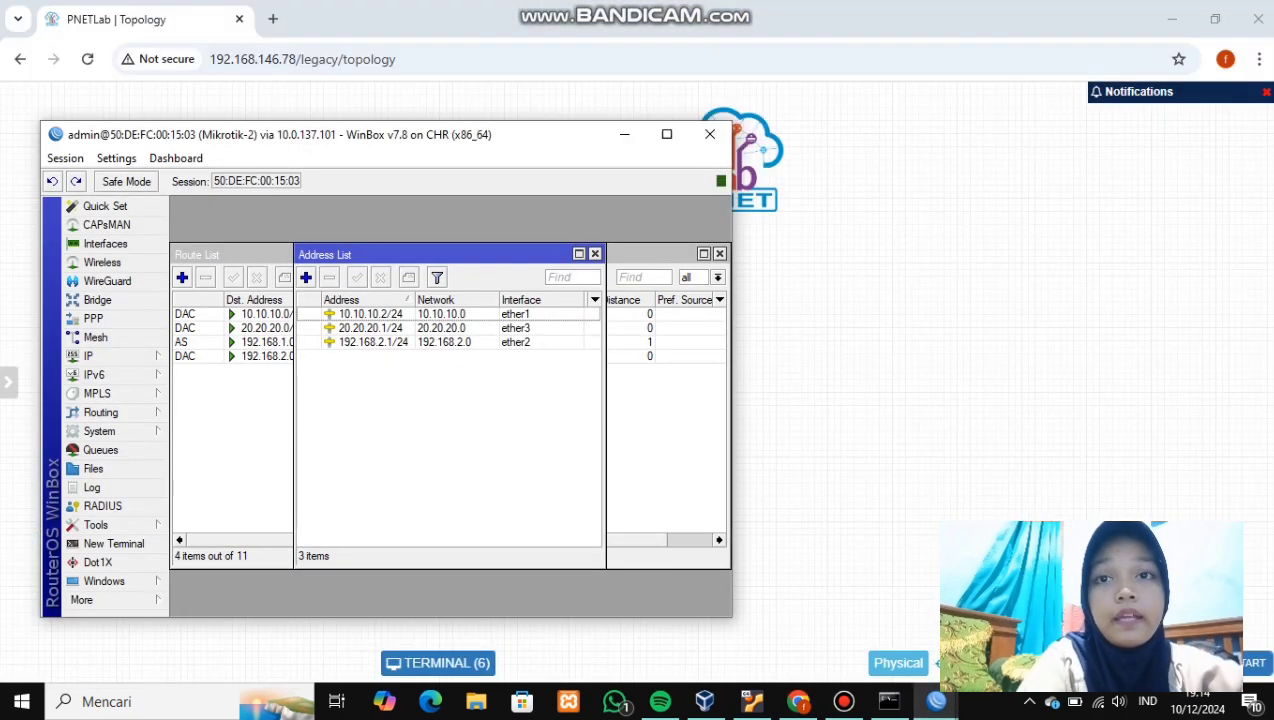
{"action": "left_click", "coordinate": [95, 356]}
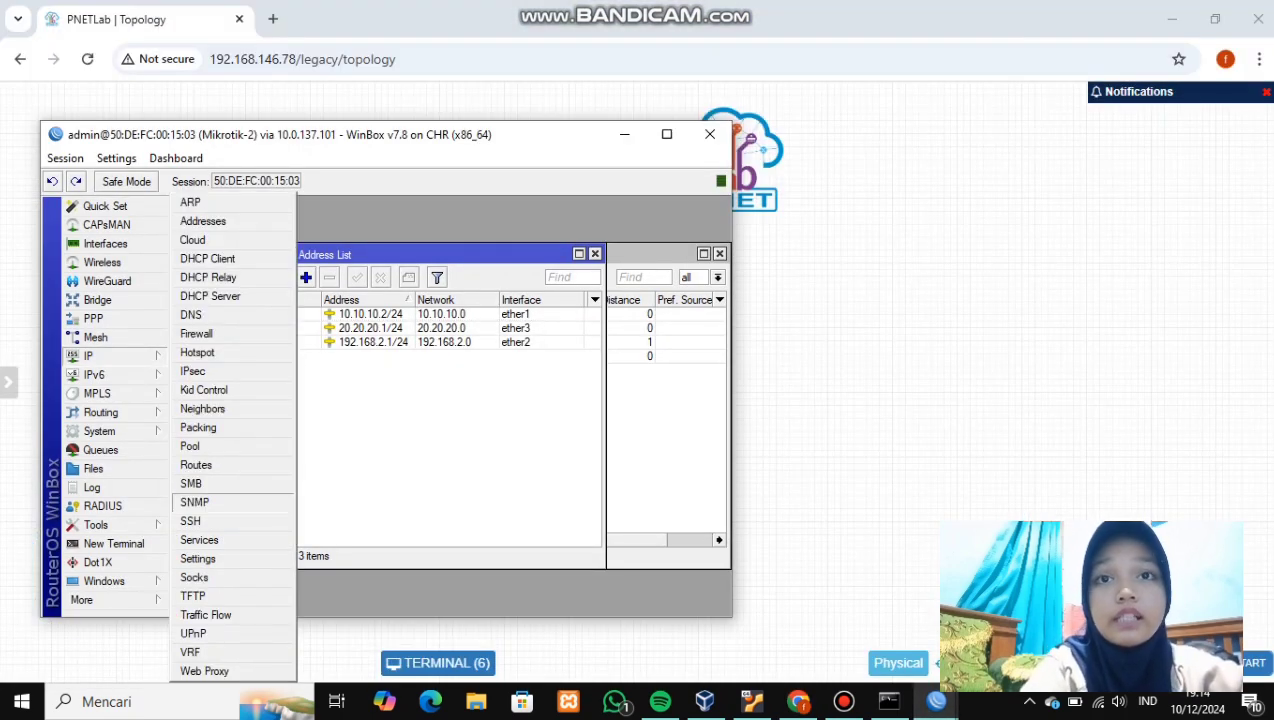
{"action": "left_click", "coordinate": [196, 465]}
- Add a static route to 192.168.3.0/24 via gateway 20.20.20.3
{"action": "left_click", "coordinate": [182, 277]}
{"action": "type", "text": "192.168"}
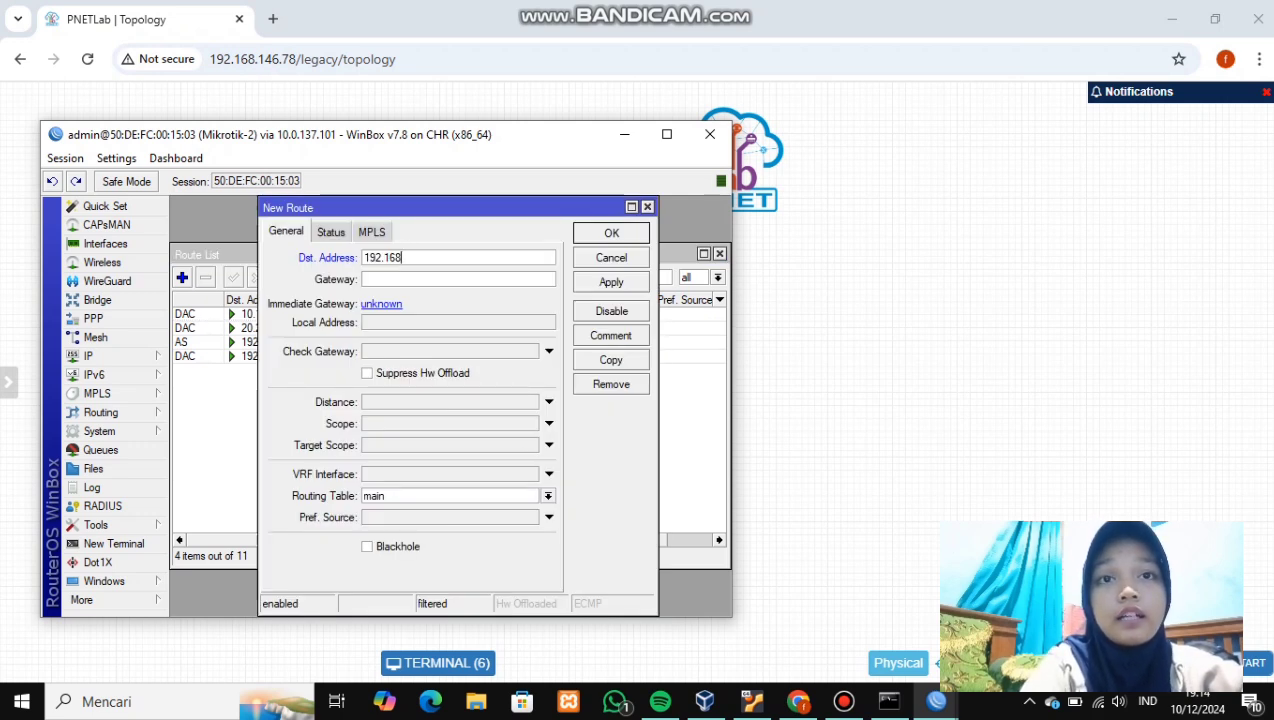
{"action": "type", "text": "."}
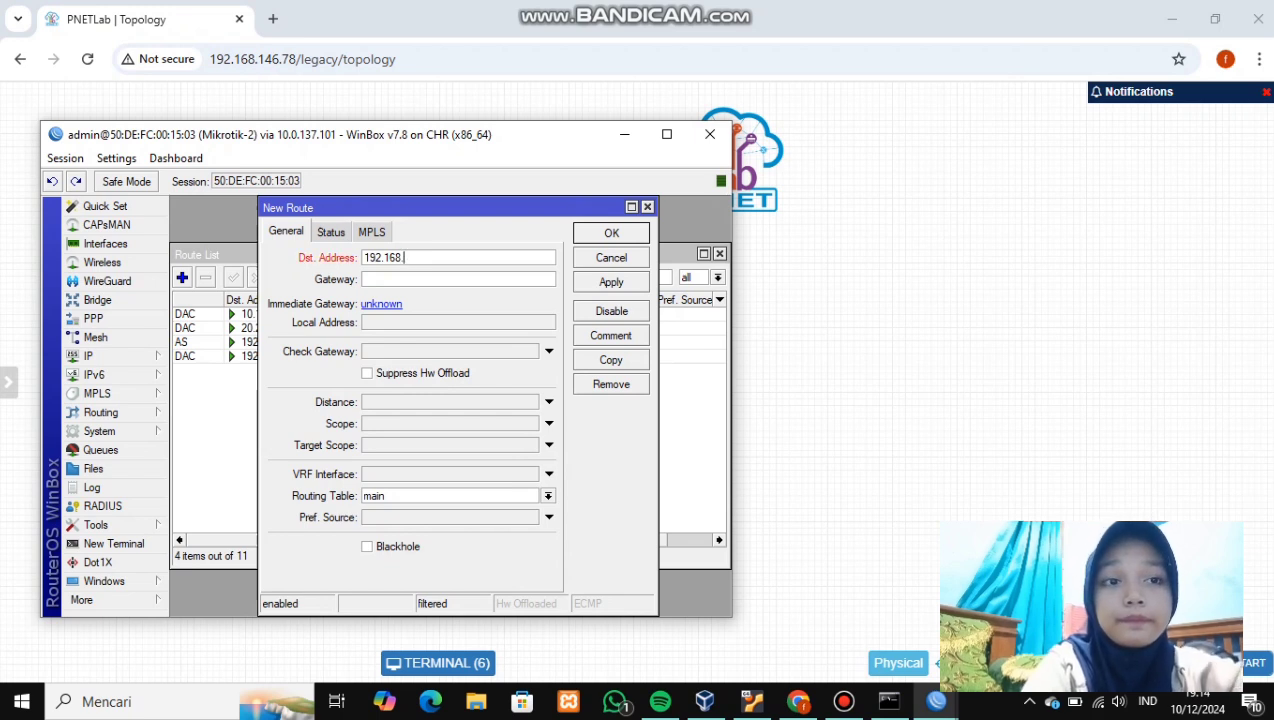
{"action": "type", "text": "4"}
{"action": "key", "text": "BackSpace"}
{"action": "type", "text": "3"}
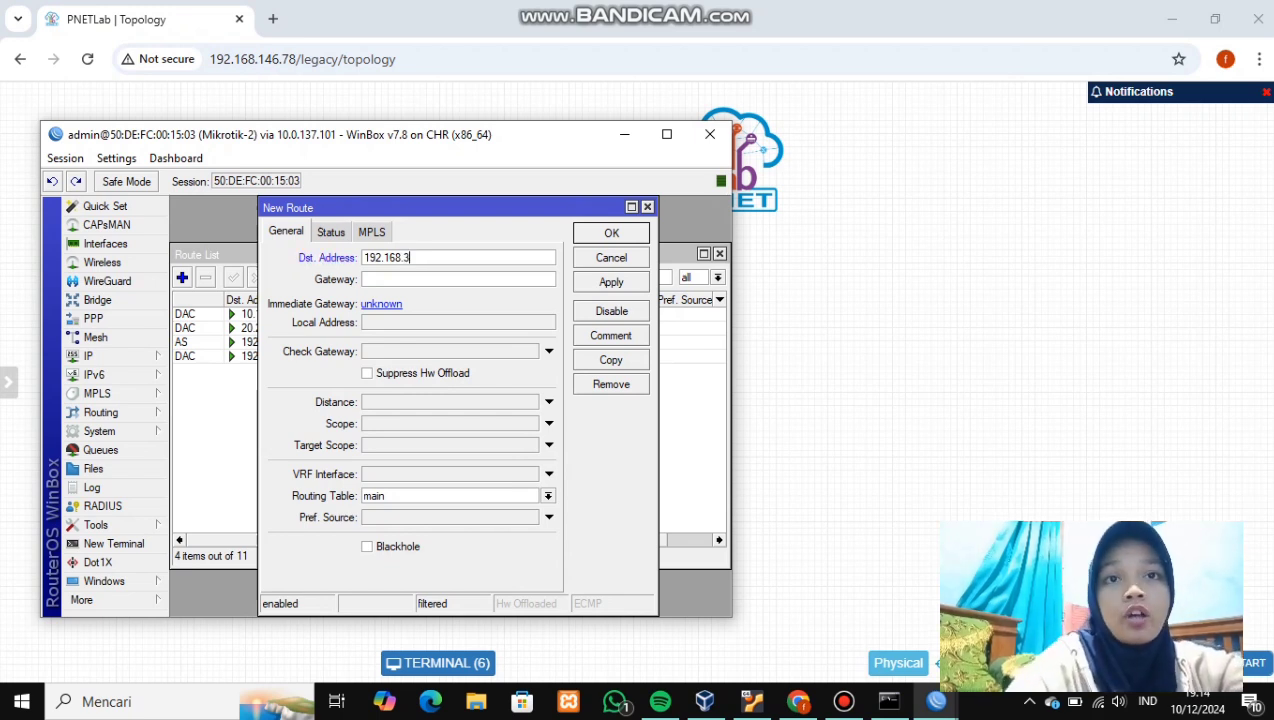
{"action": "type", "text": ".0"}
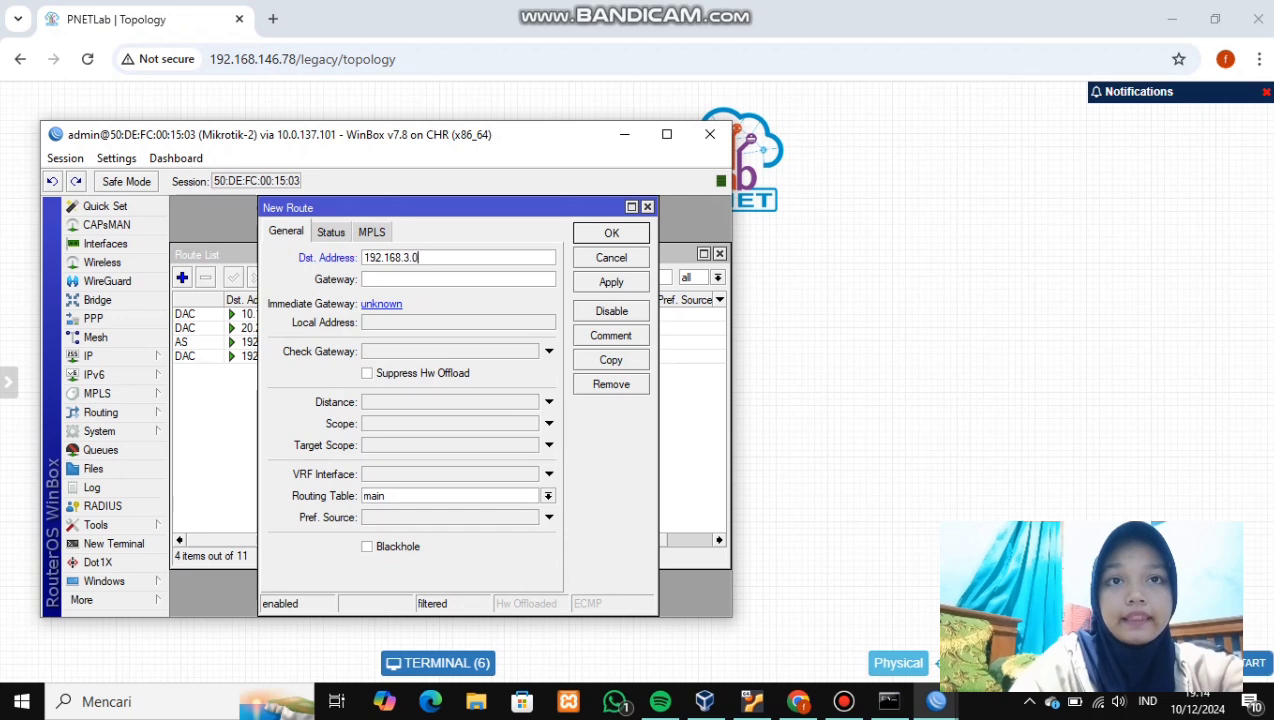
{"action": "type", "text": "/24"}
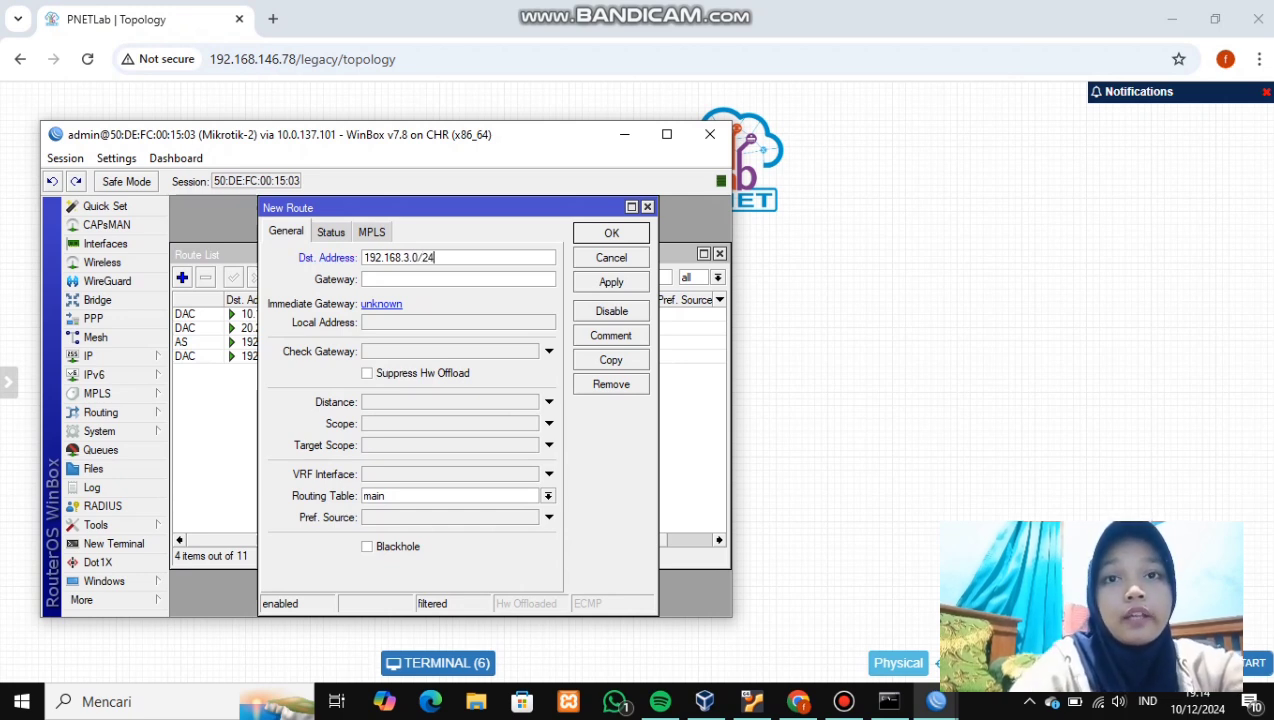
{"action": "key", "text": "Tab"}
{"action": "type", "text": "20.20.02."}
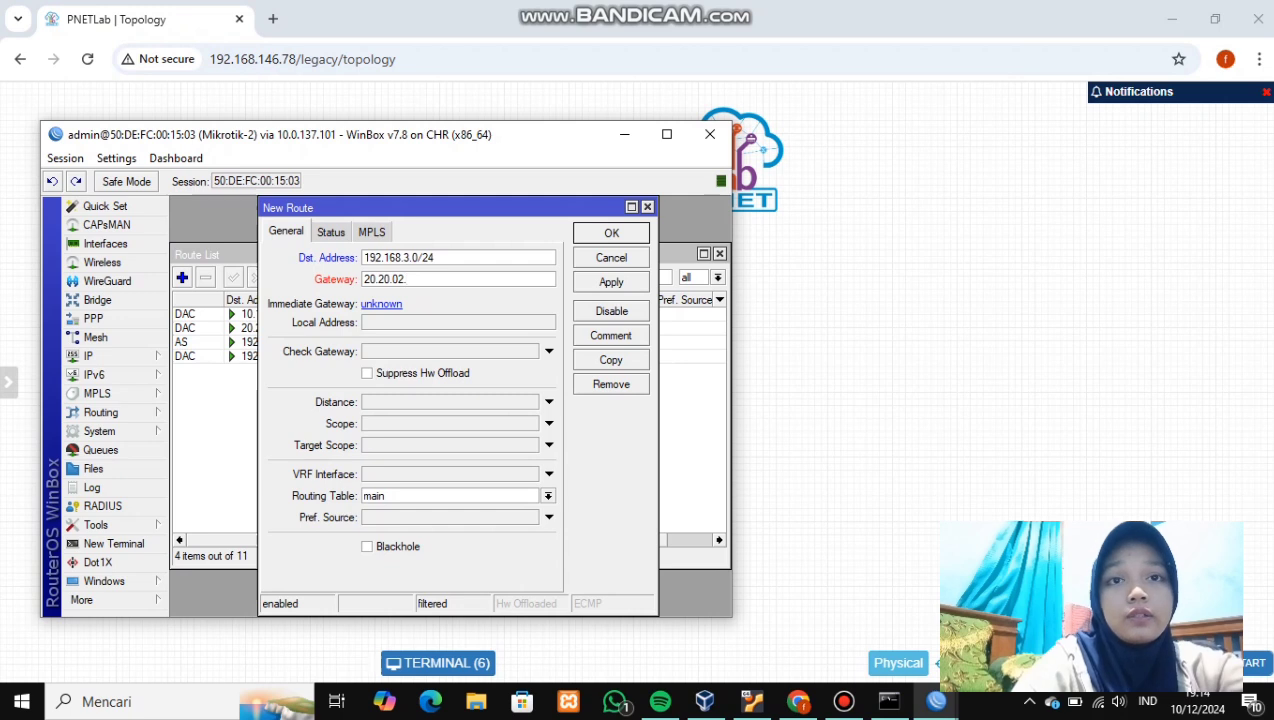
{"action": "key", "text": "BackSpace"}
{"action": "key", "text": "BackSpace"}
{"action": "key", "text": "BackSpace"}
{"action": "type", "text": "20.3"}
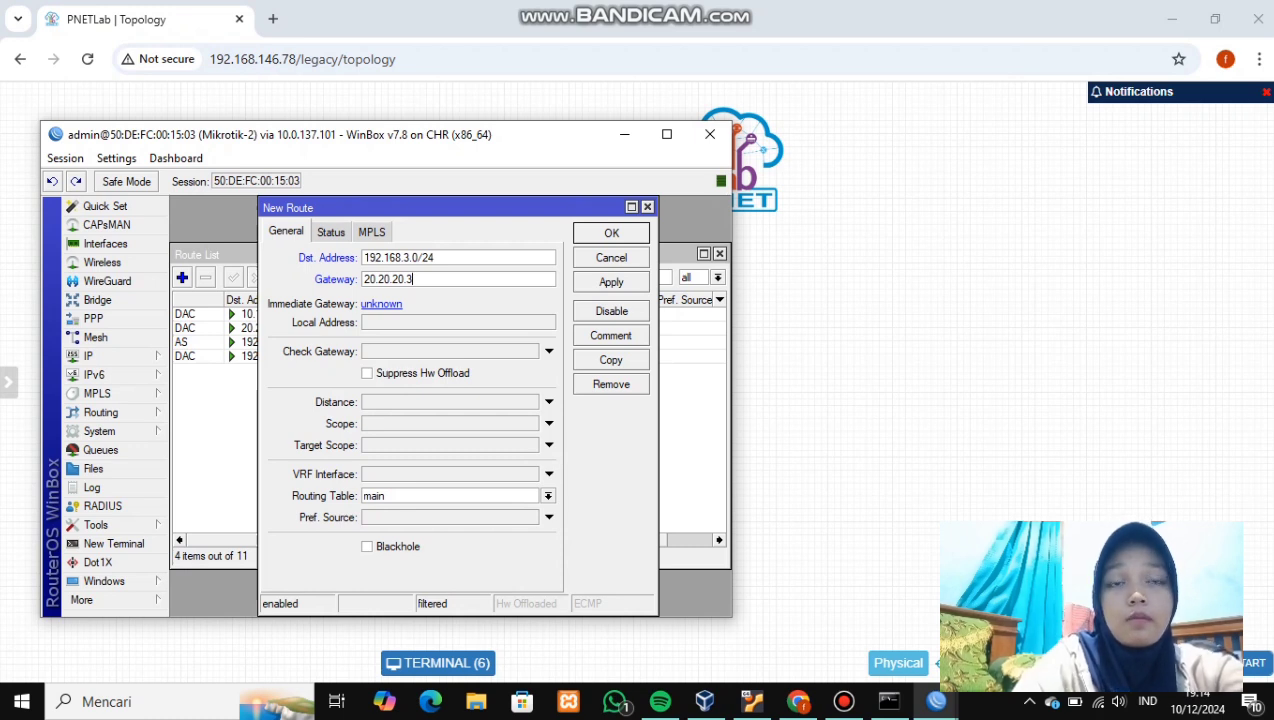
{"action": "left_click", "coordinate": [611, 282]}
{"action": "left_click", "coordinate": [611, 233]}
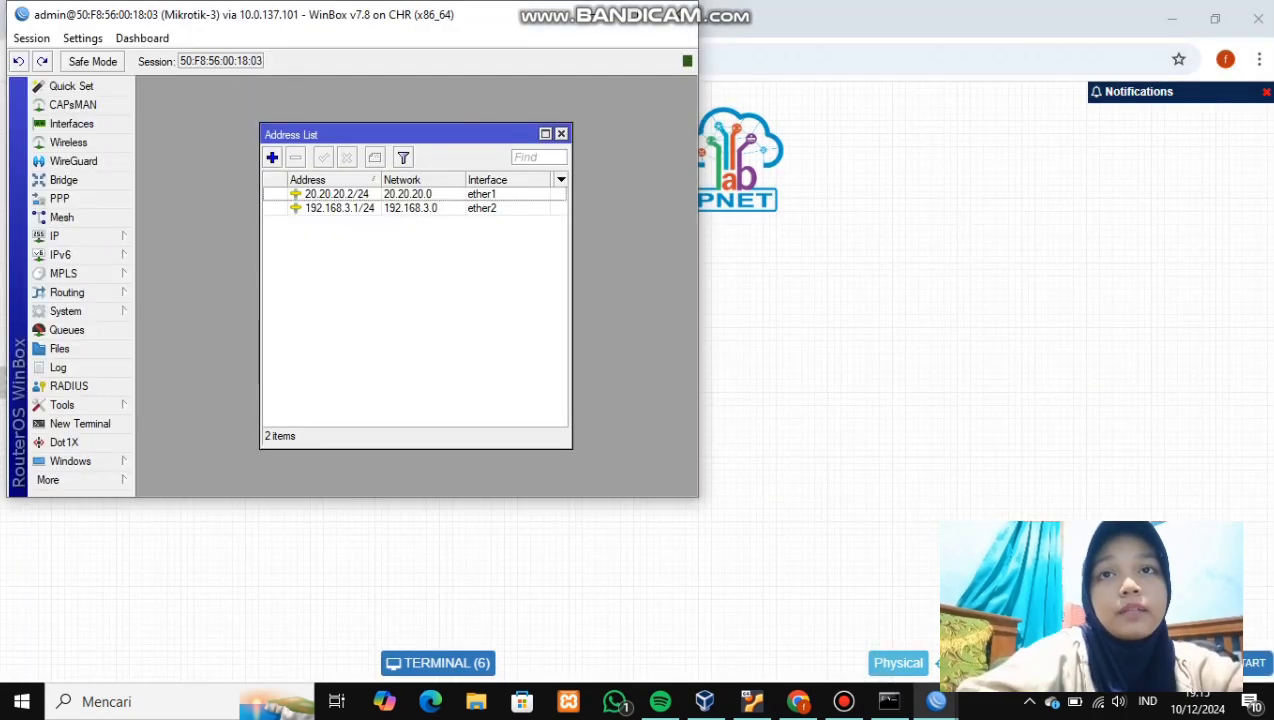
- In Mikrotik-3's IP Routes, add static route 10.10.10.0/24 via gateway 20.20.20.1
{"action": "left_click", "coordinate": [60, 236]}
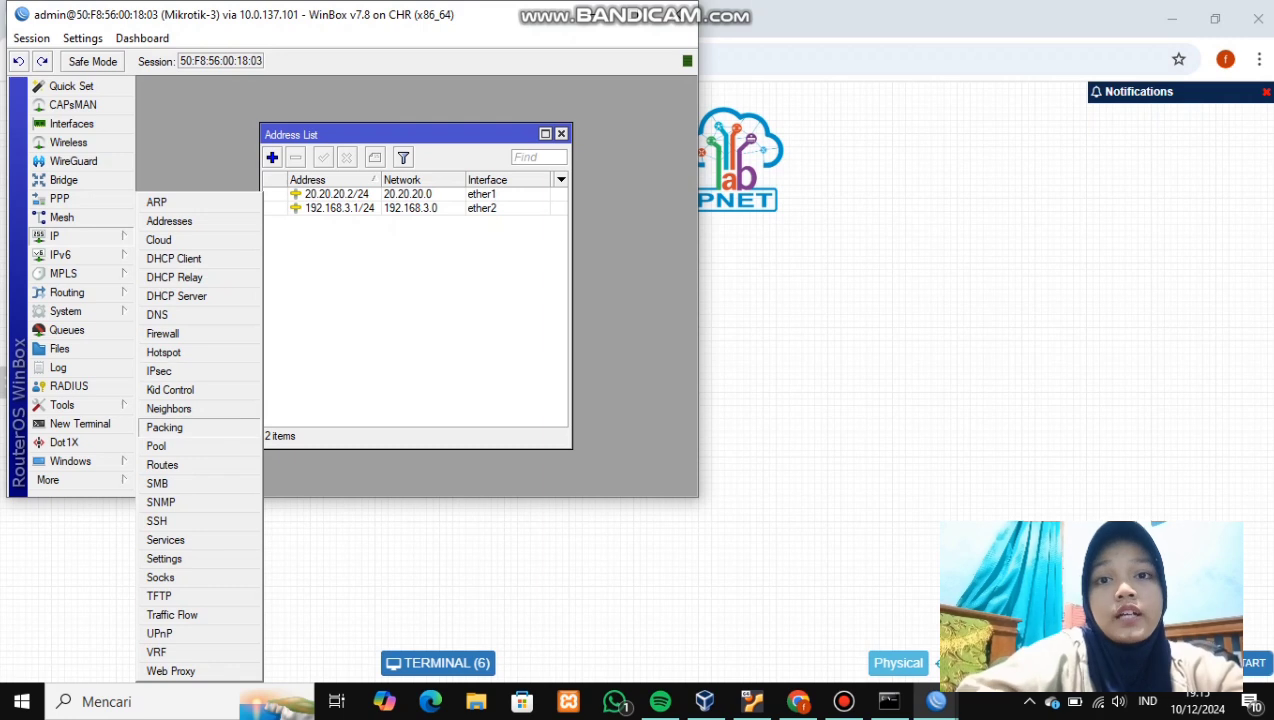
{"action": "left_click", "coordinate": [162, 465]}
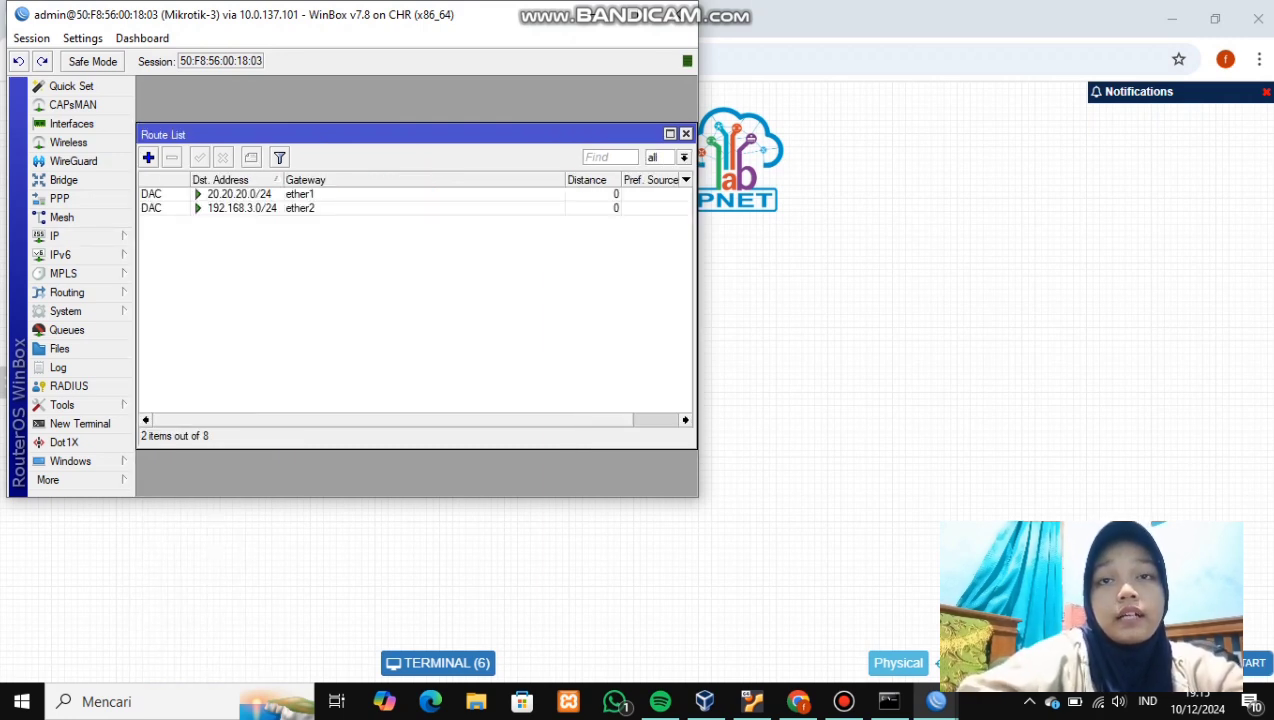
{"action": "left_click", "coordinate": [148, 157]}
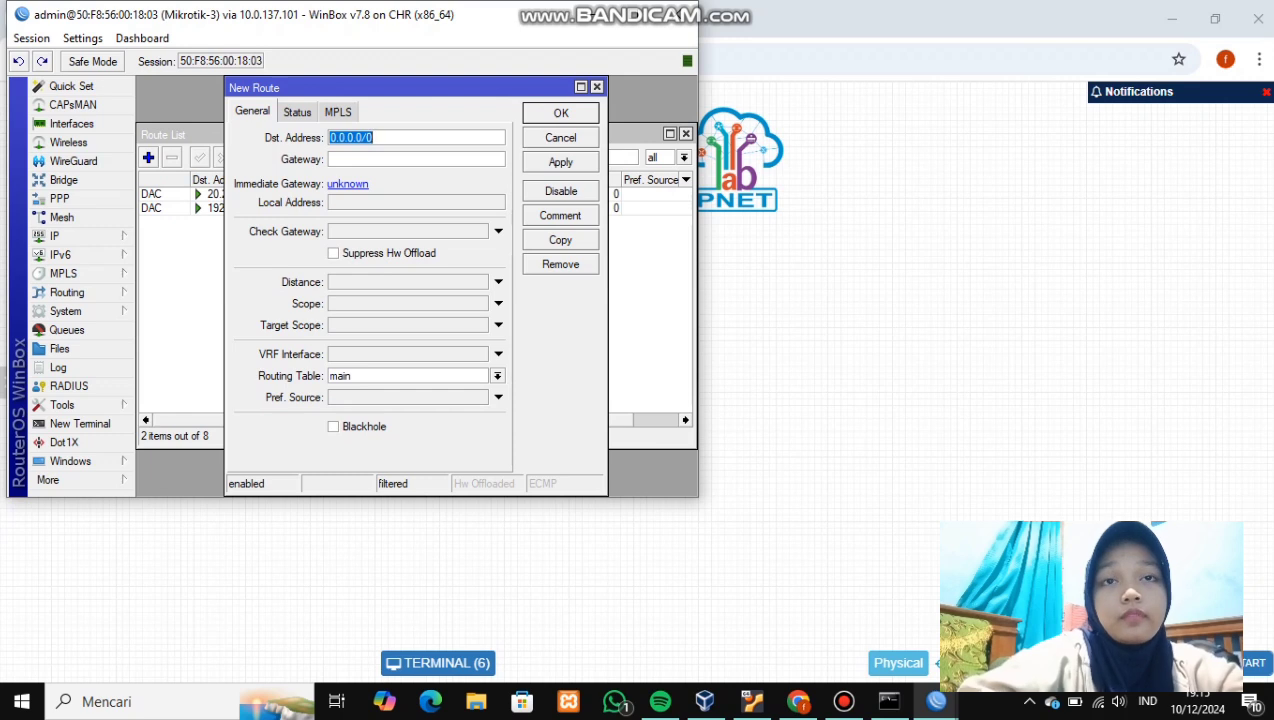
{"action": "key", "text": "BackSpace"}
{"action": "type", "text": "10."}
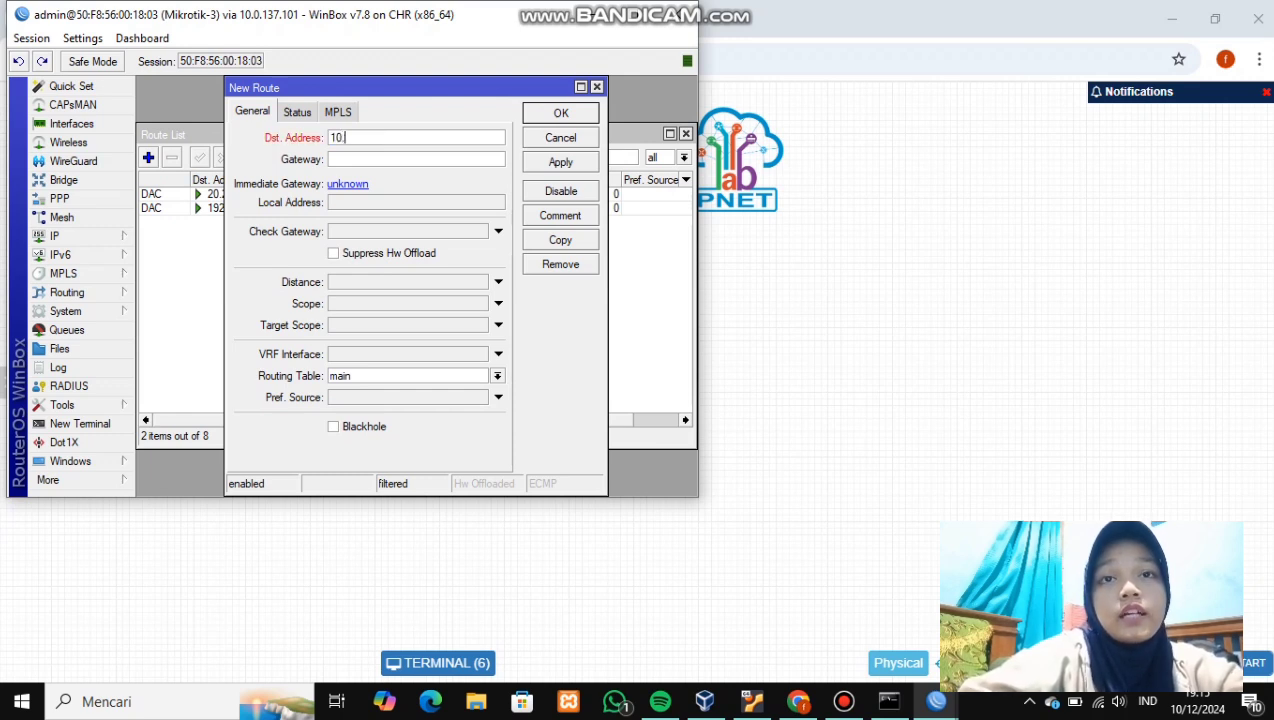
{"action": "type", "text": "10.10."}
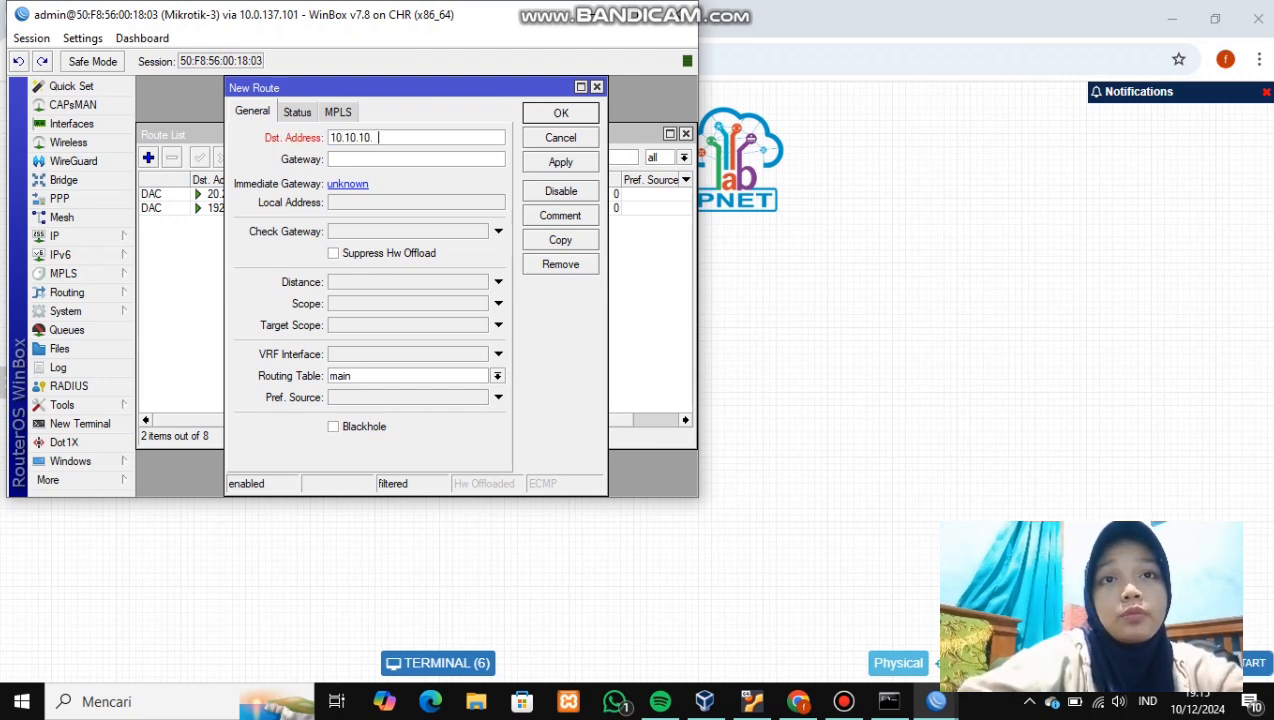
{"action": "type", "text": "0/"}
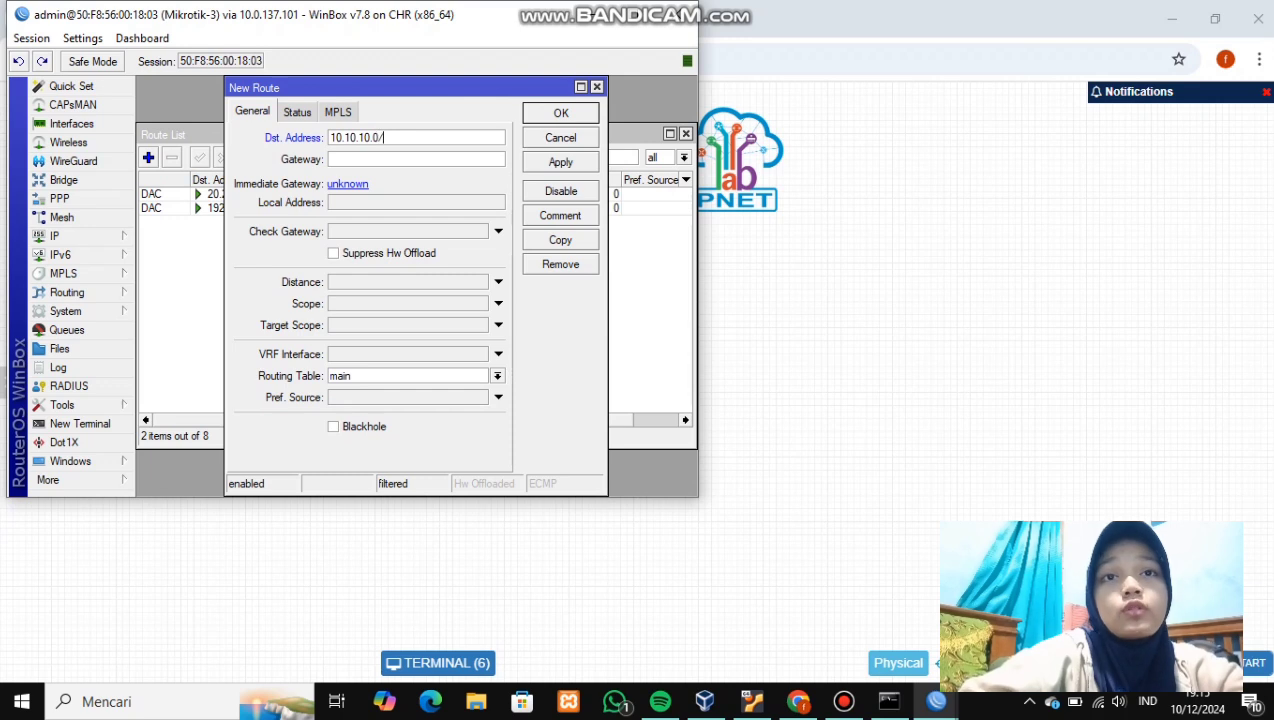
{"action": "type", "text": "24"}
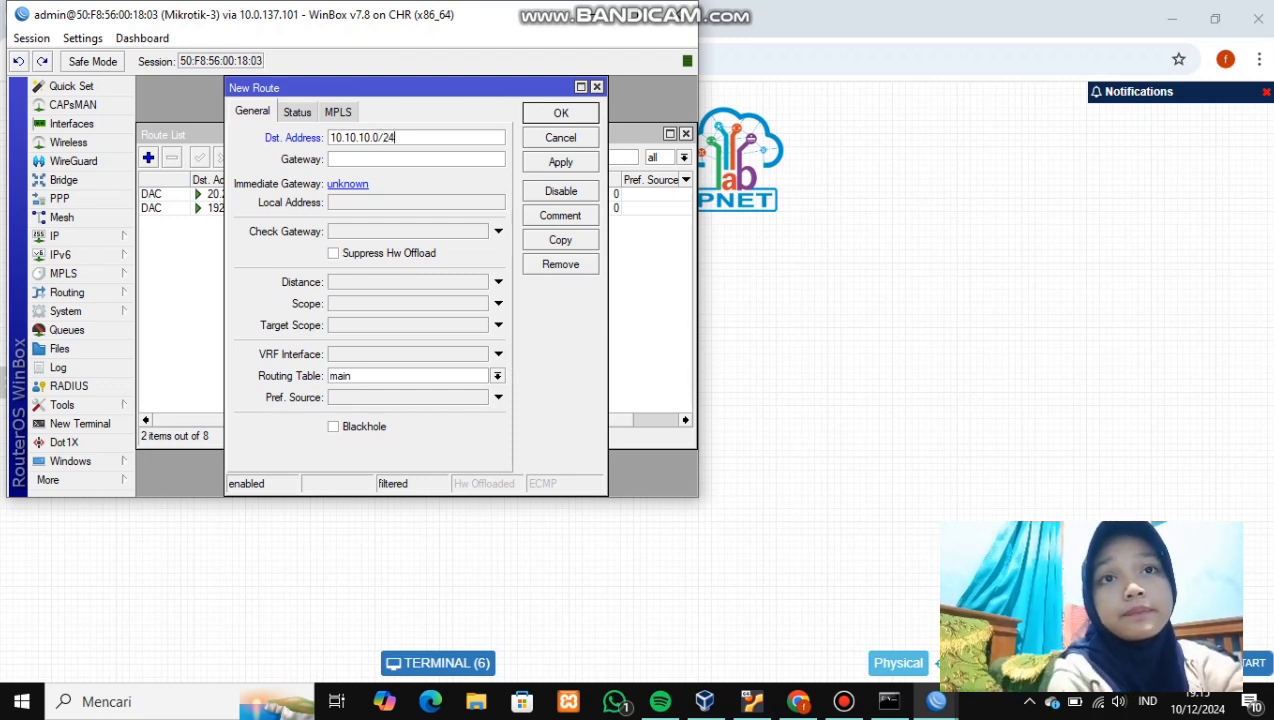
{"action": "left_click", "coordinate": [330, 159]}
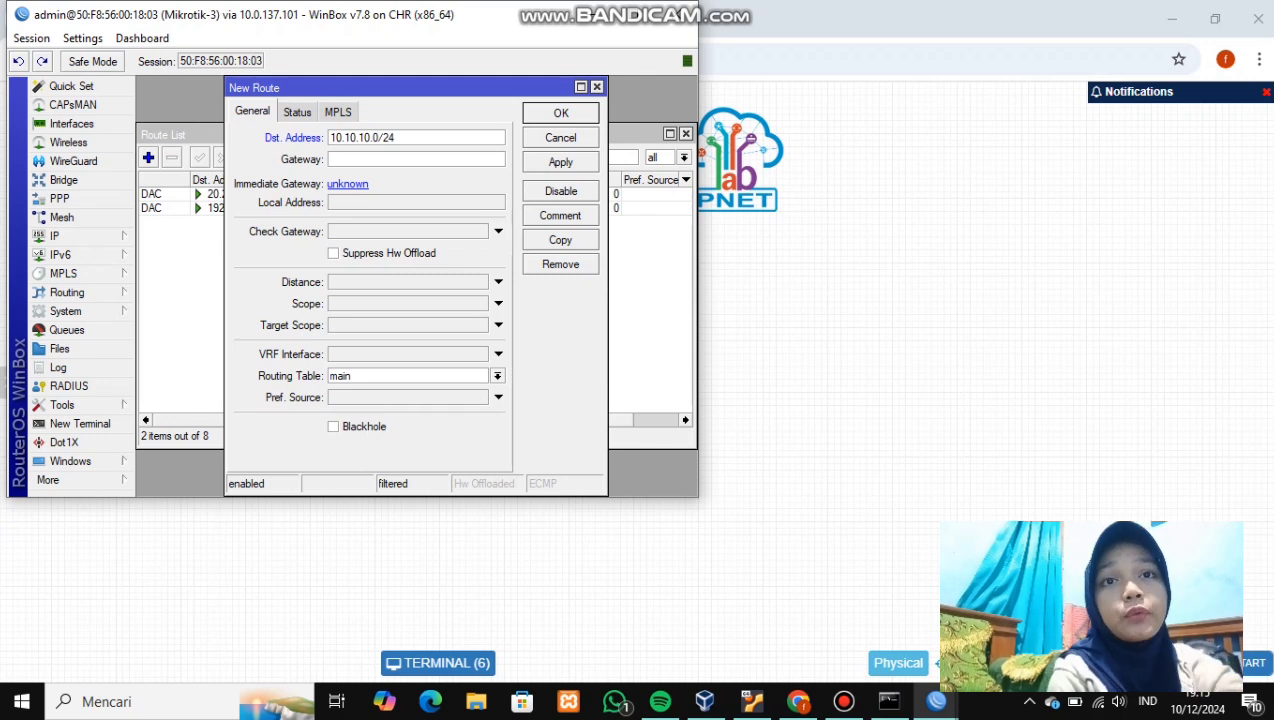
{"action": "type", "text": "2"}
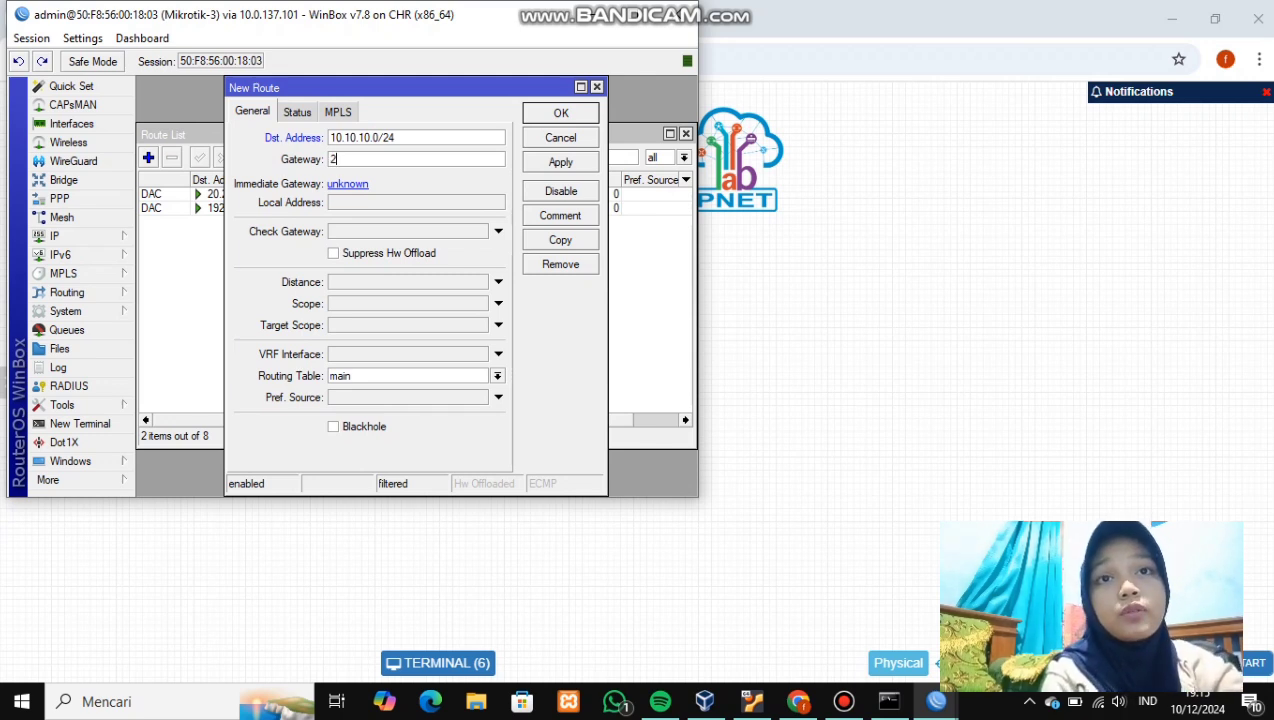
{"action": "type", "text": "0.20.20.1"}
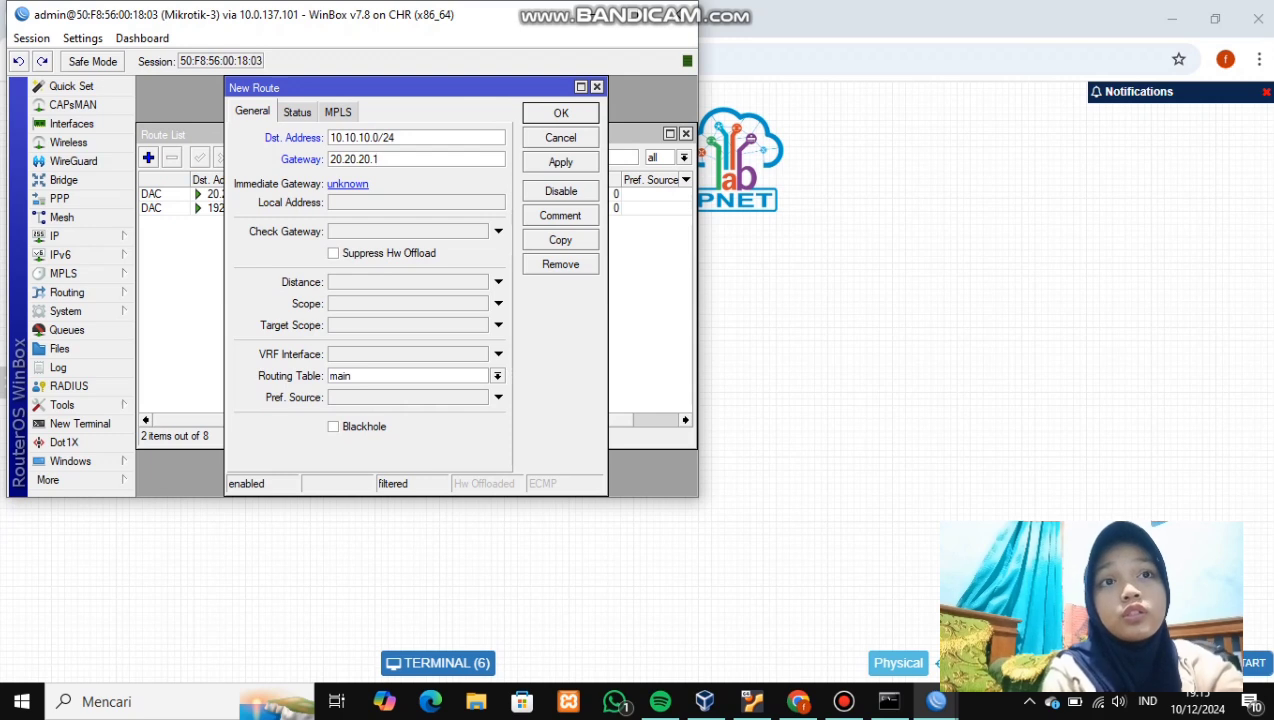
{"action": "left_click", "coordinate": [560, 162]}
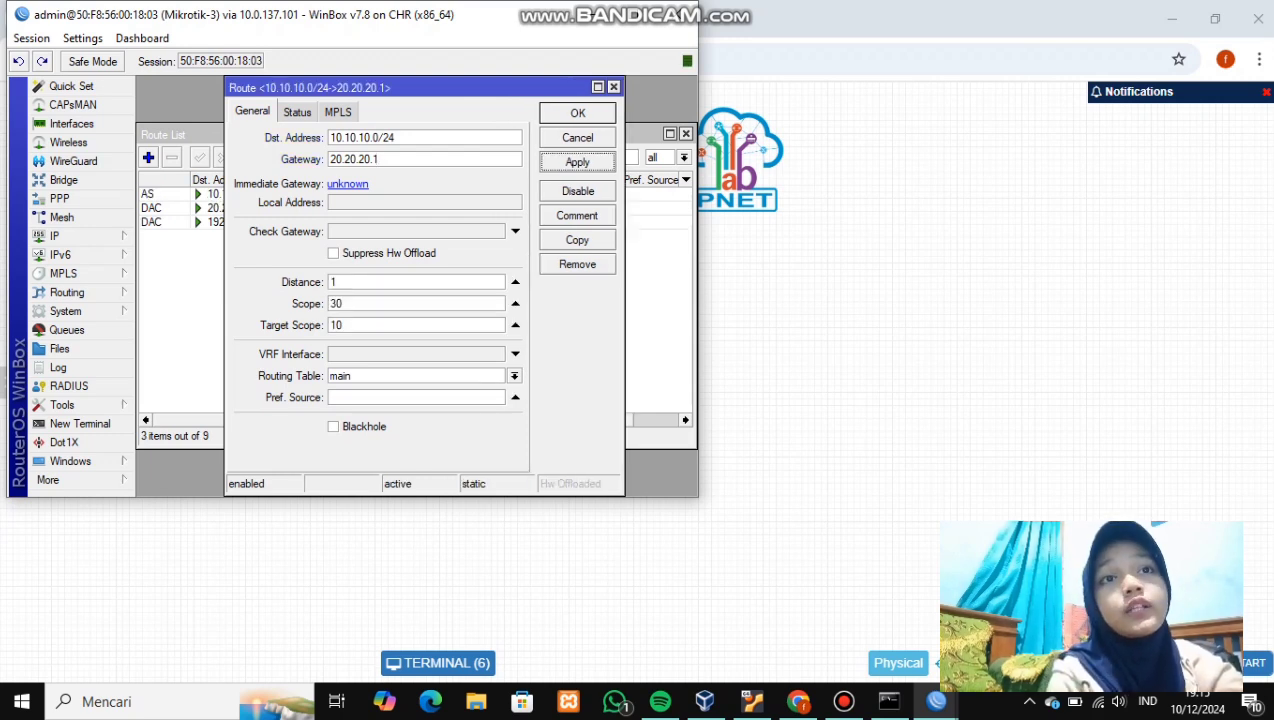
{"action": "left_click", "coordinate": [560, 113]}
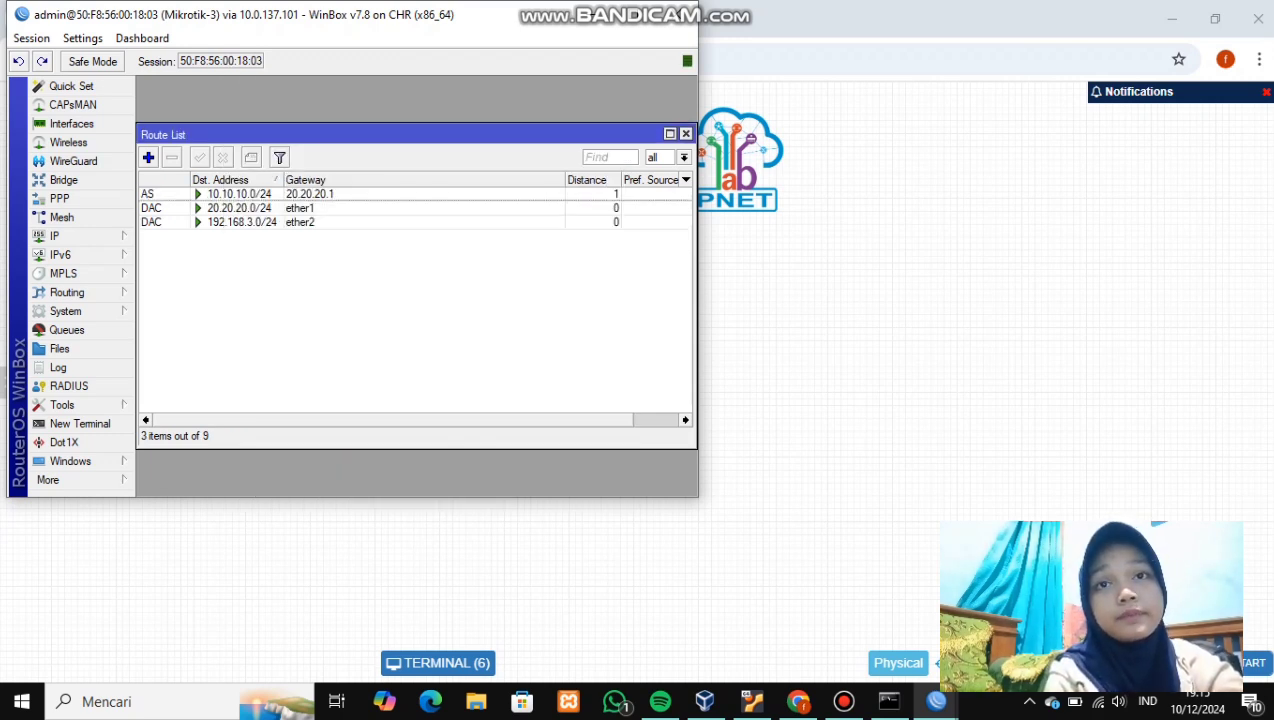
- Add another Mikrotik-3 route: 192.168.2.0/24 via gateway 20.20.20.1
{"action": "left_click", "coordinate": [148, 157]}
{"action": "key", "text": "BackSpace"}
{"action": "type", "text": "192.168"}
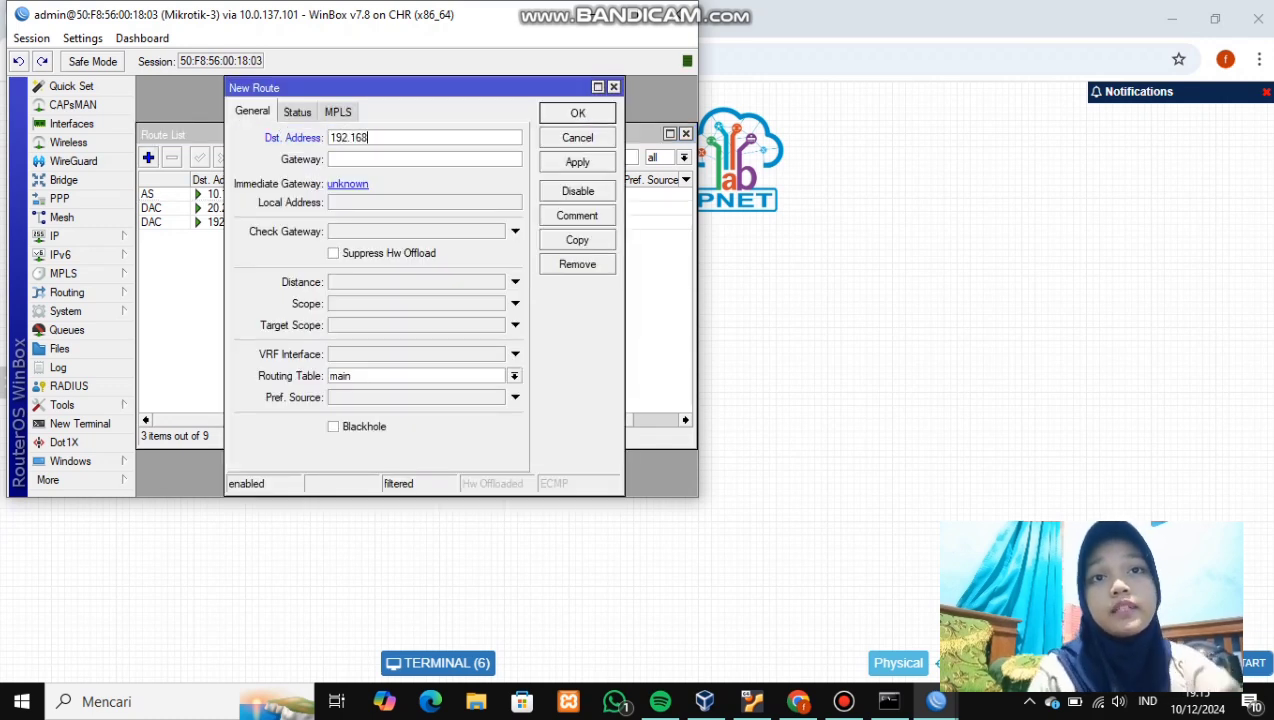
{"action": "type", "text": ".2."}
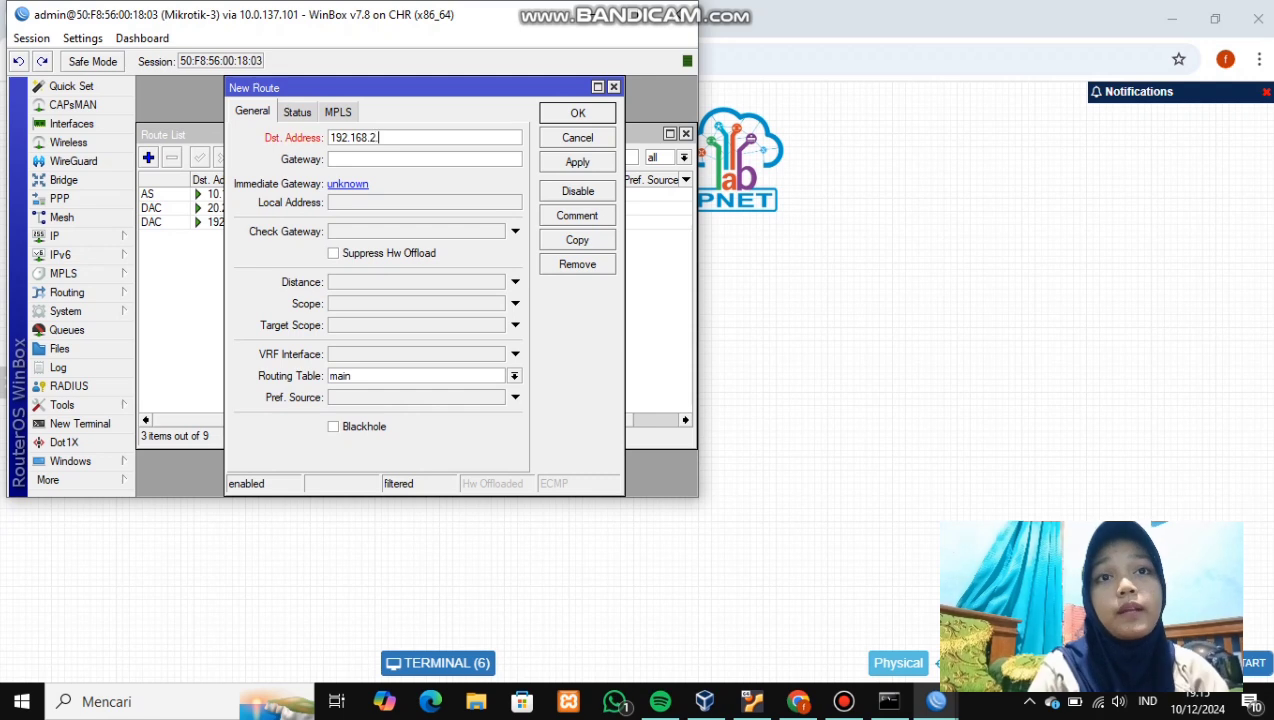
{"action": "type", "text": "0/24"}
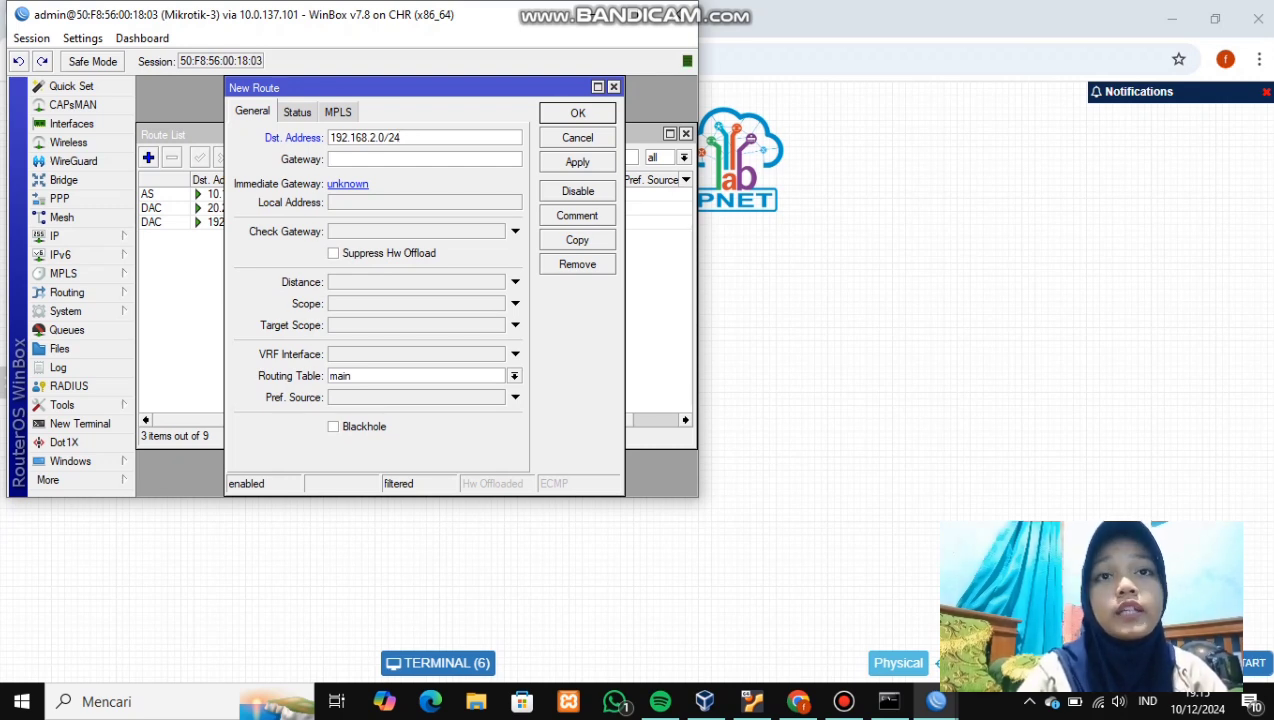
{"action": "type", "text": "20.20."}
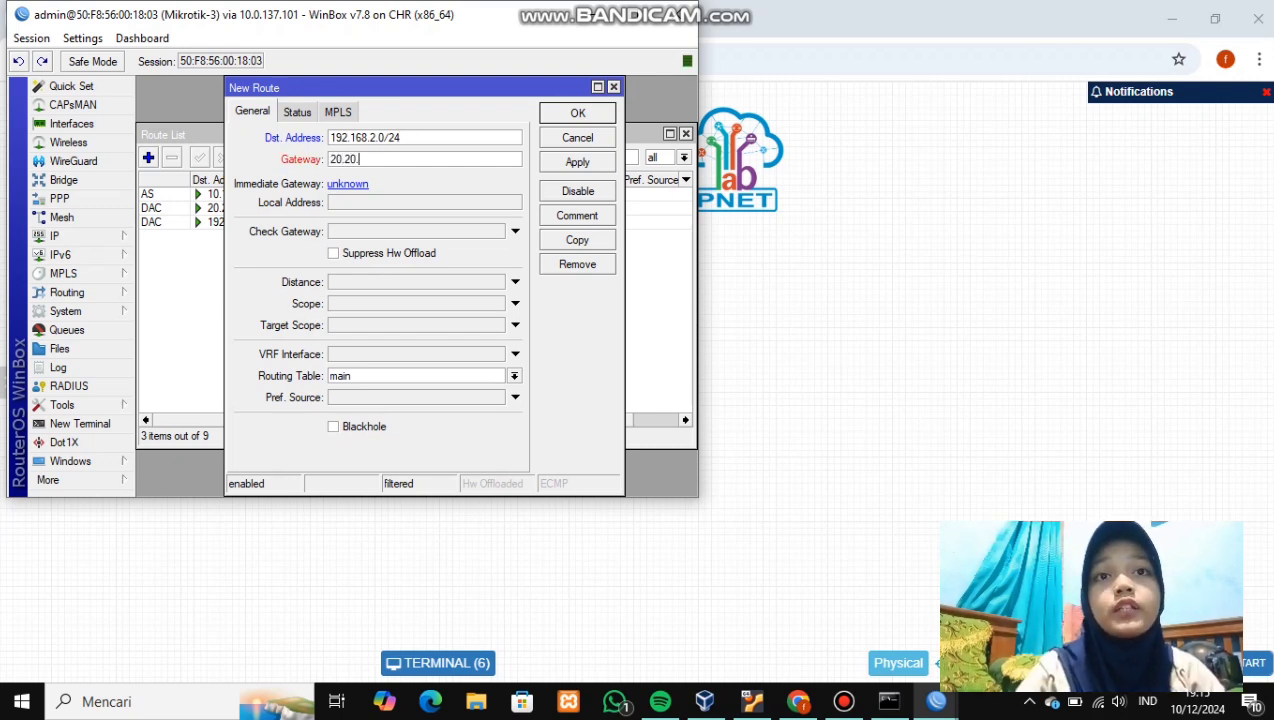
{"action": "type", "text": "20.2"}
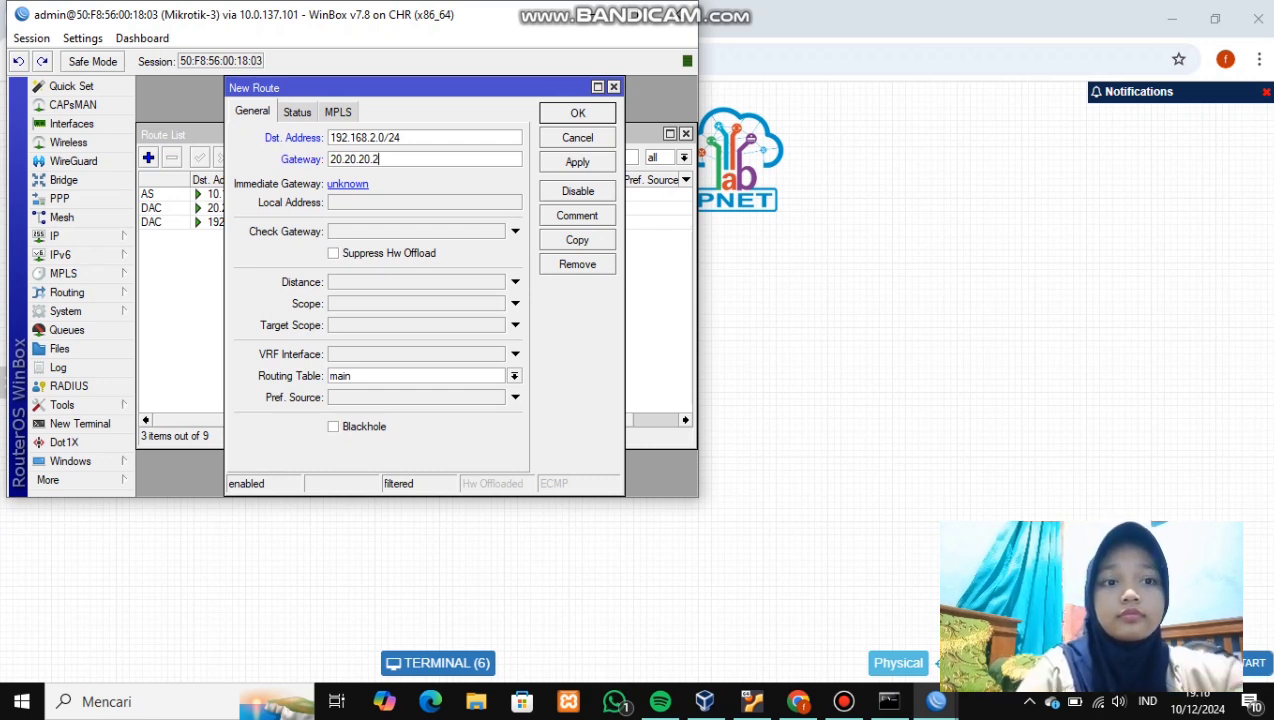
{"action": "key", "text": "BackSpace"}
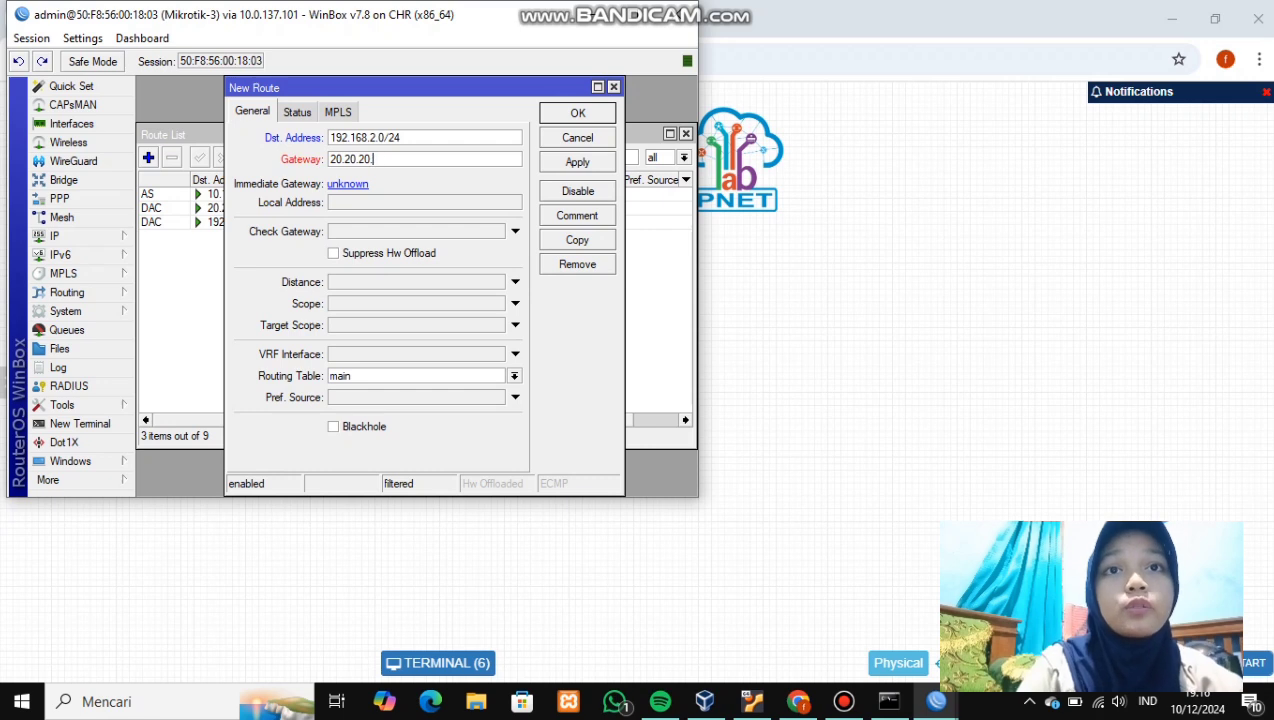
{"action": "type", "text": "1"}
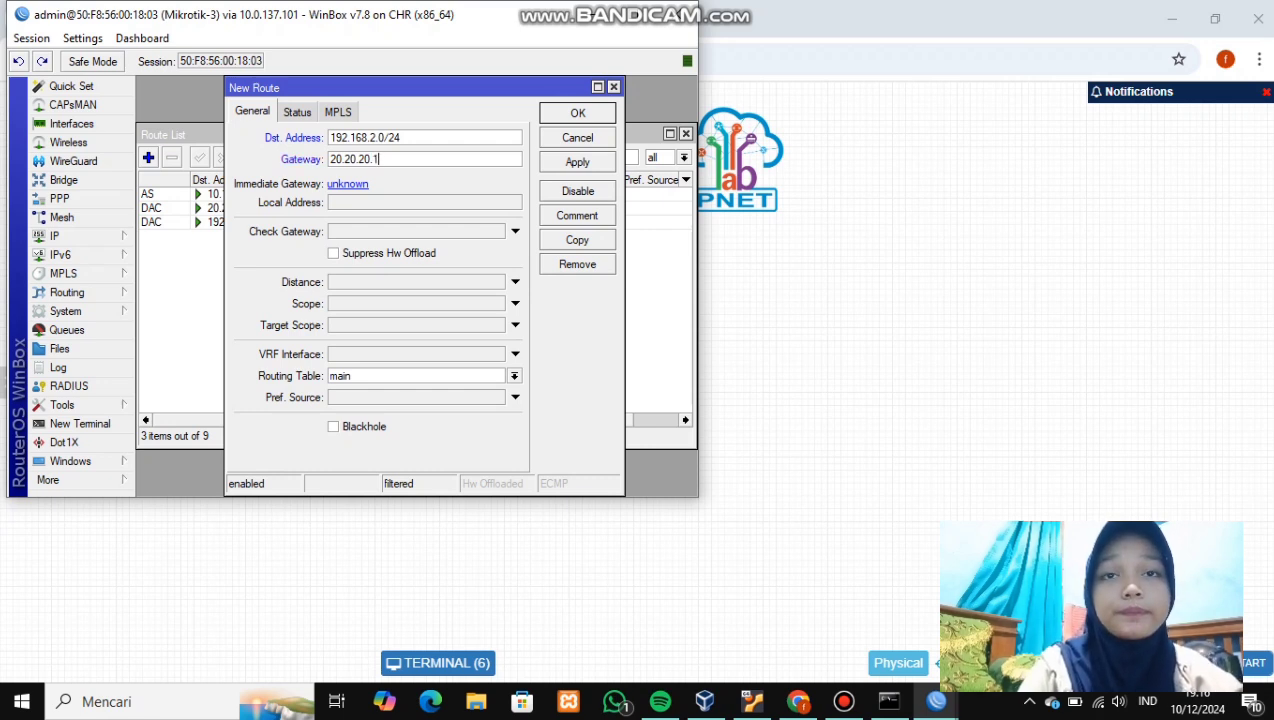
{"action": "left_click", "coordinate": [577, 162]}
{"action": "left_click", "coordinate": [577, 113]}
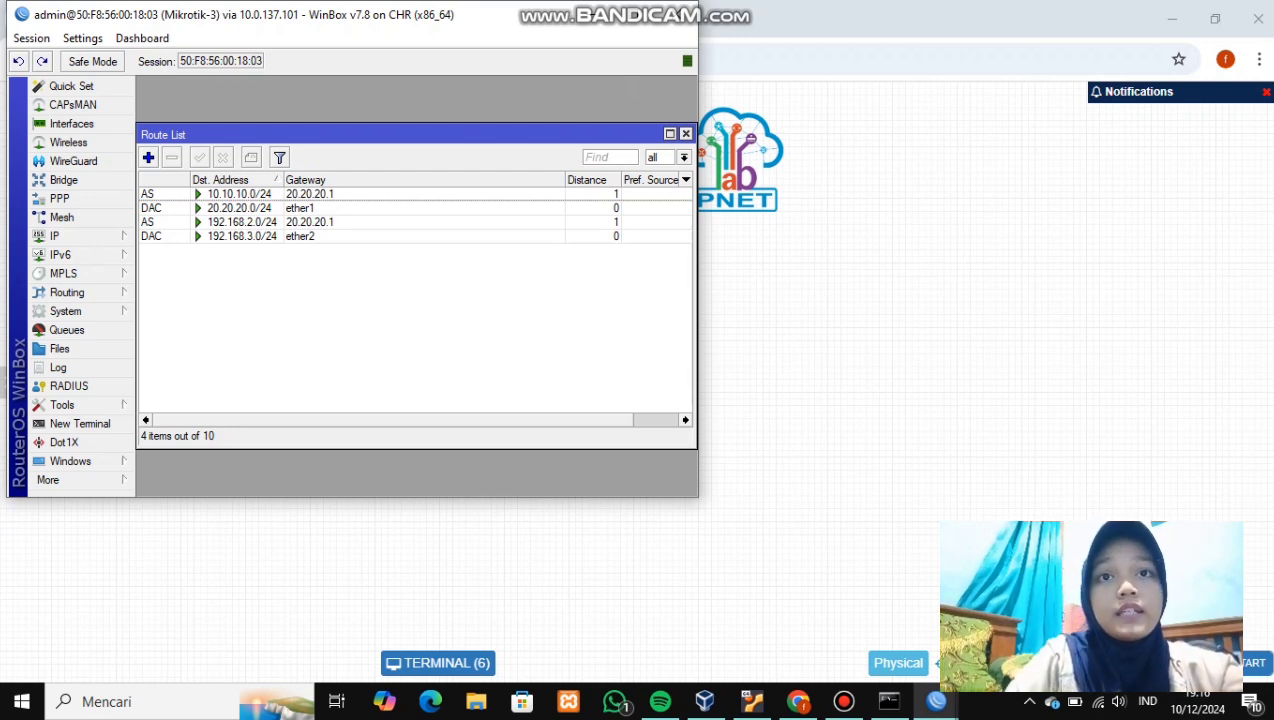
- Add a static route on Mikrotik-3 to 192.168.1.0/24 via gateway 20.20.20.1
{"action": "left_click", "coordinate": [148, 157]}
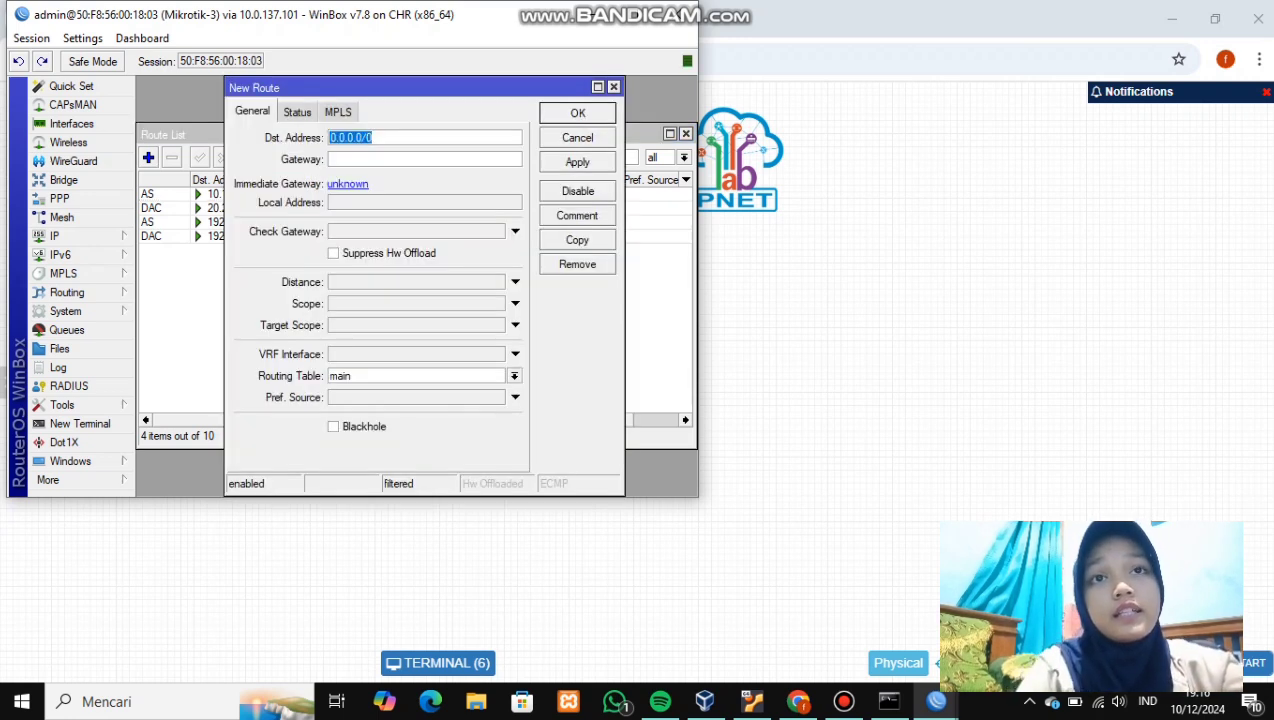
{"action": "key", "text": "BackSpace"}
{"action": "type", "text": "192.168.1.0/24"}
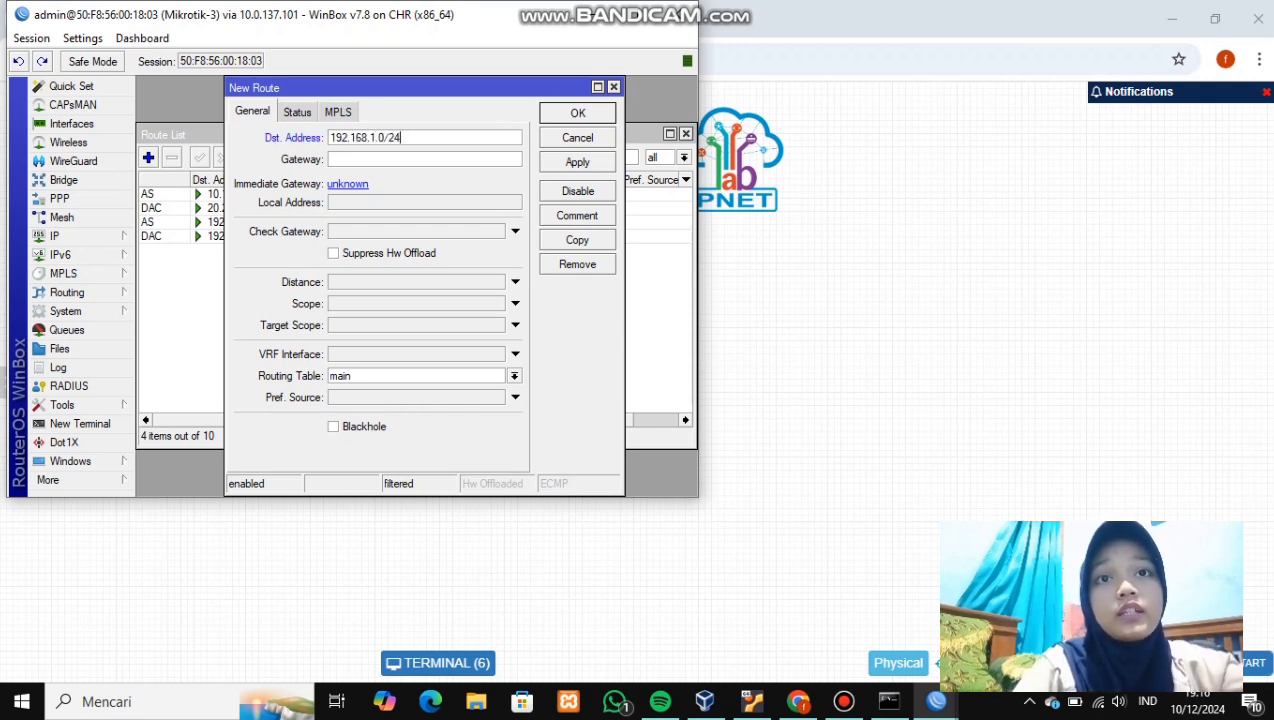
{"action": "left_click", "coordinate": [330, 159]}
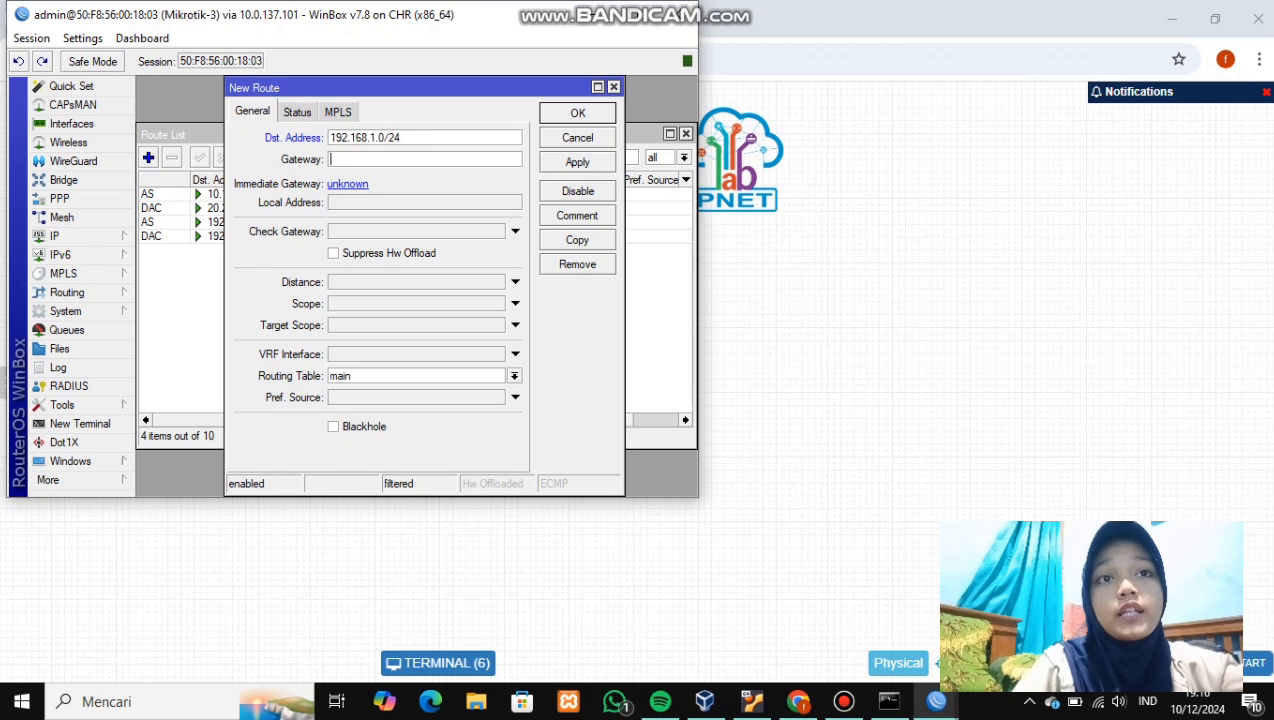
{"action": "type", "text": "20."}
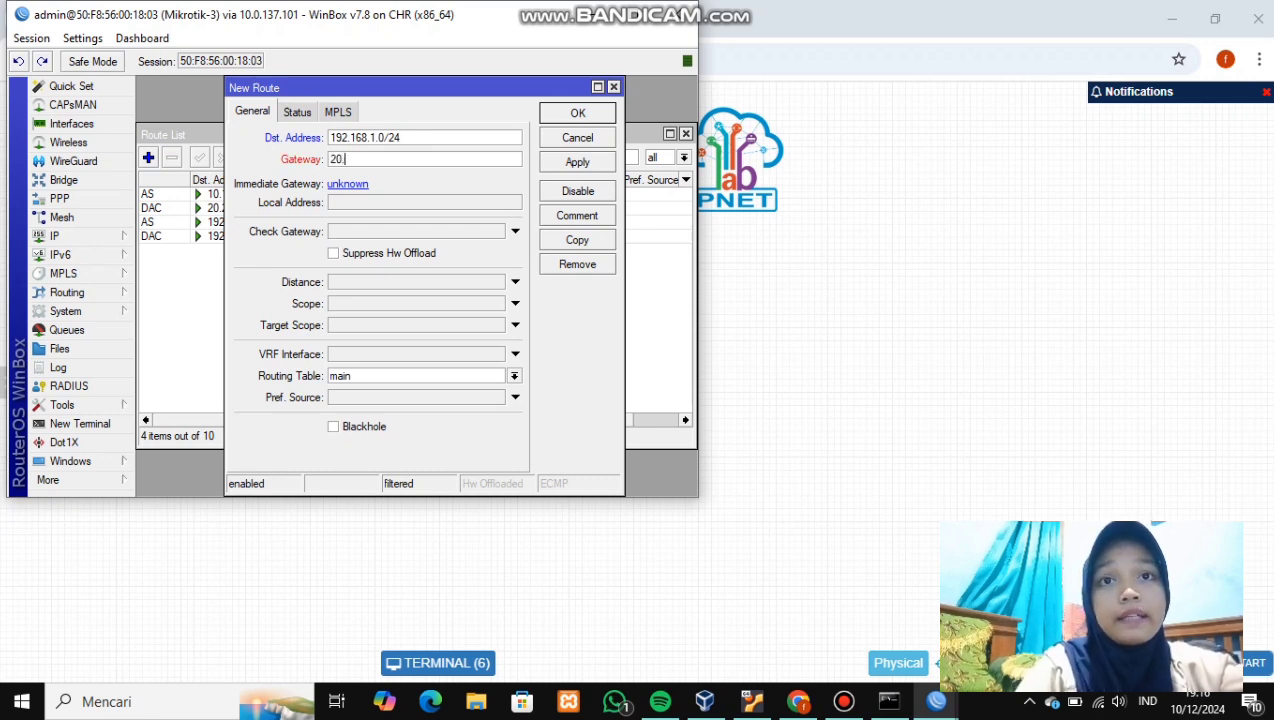
{"action": "type", "text": "20.20.1"}
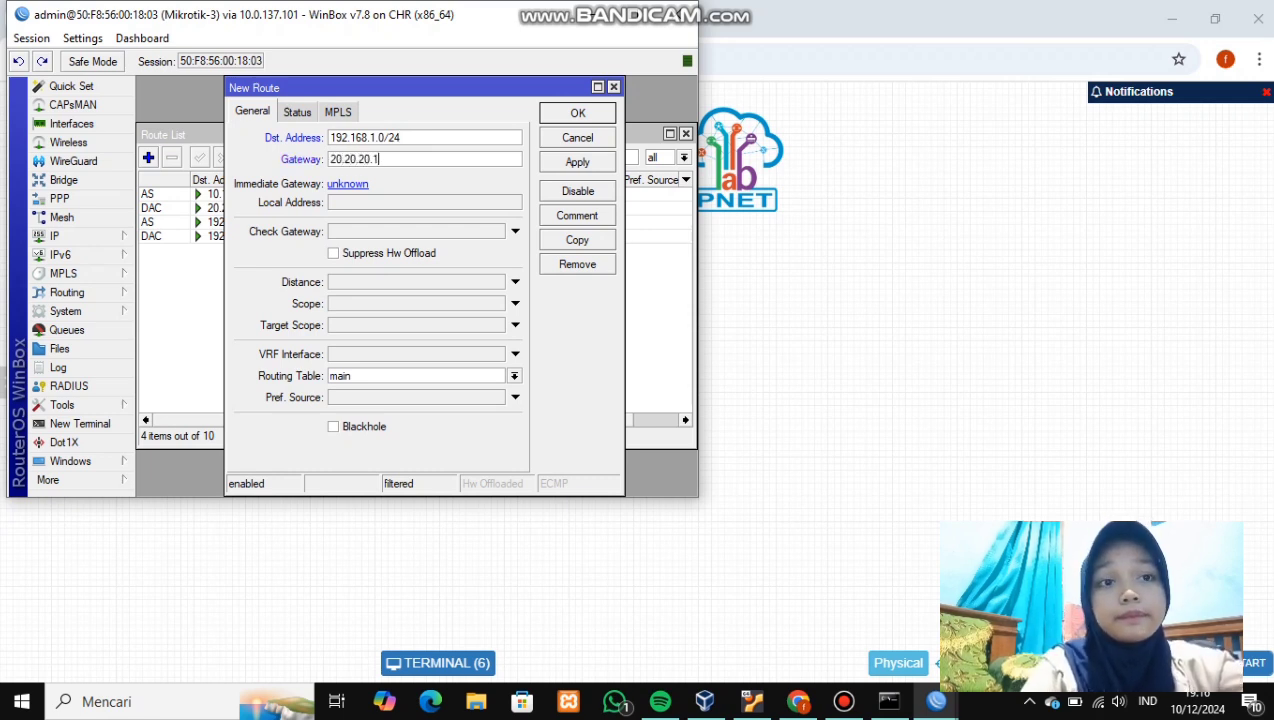
{"action": "left_click", "coordinate": [577, 162]}
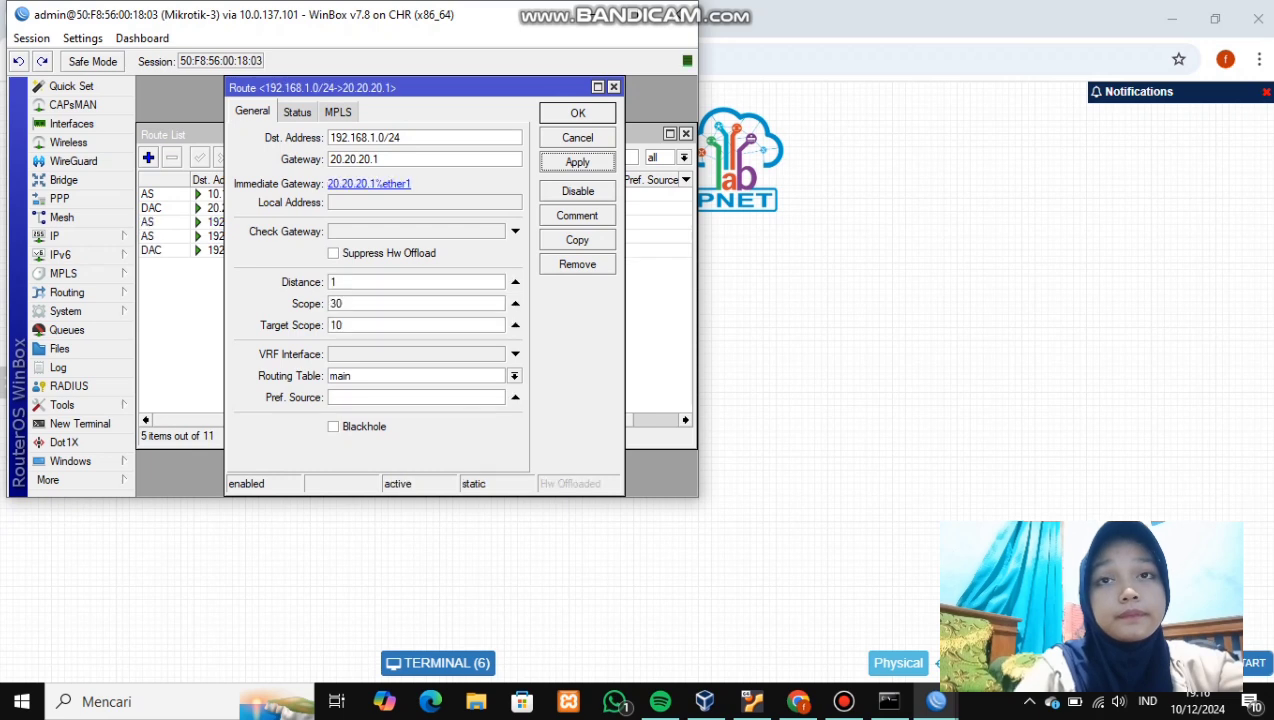
{"action": "left_click", "coordinate": [577, 113]}
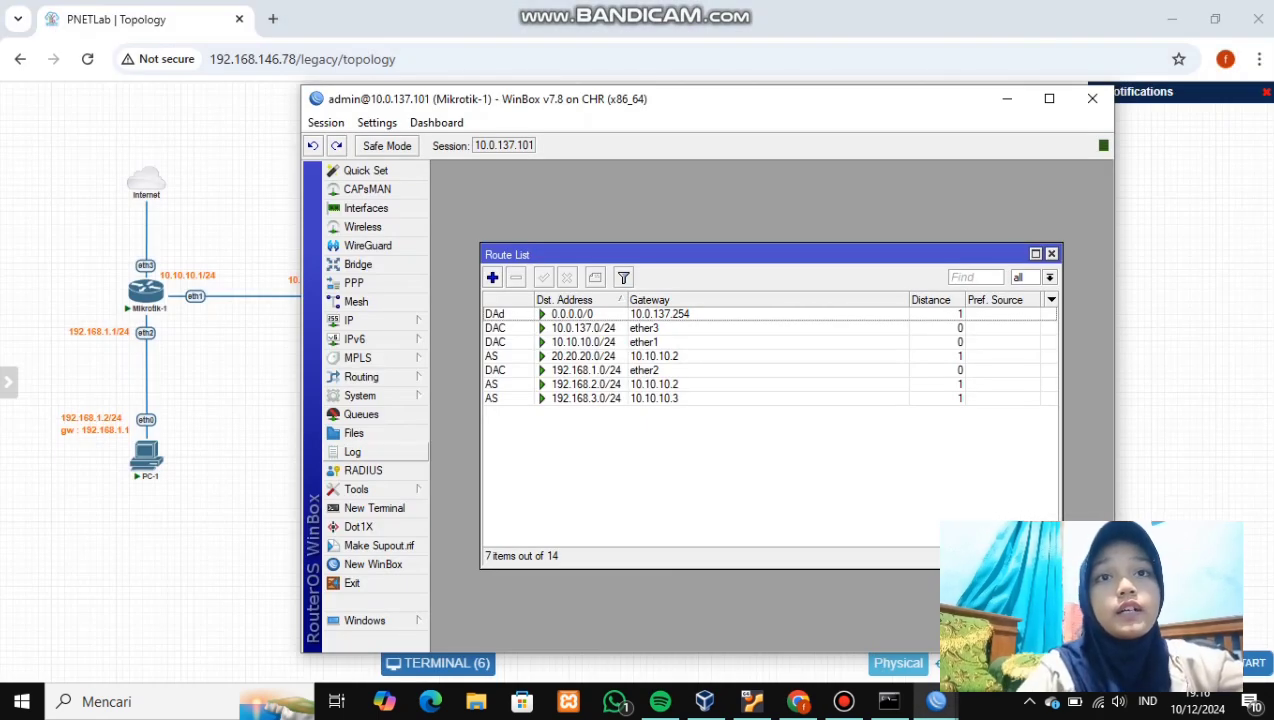
- Open a terminal on Mikrotik-1 and ping 10.10.10.2 and 20.20.20.2, stopping each with Ctrl+C
{"action": "left_click", "coordinate": [374, 508]}
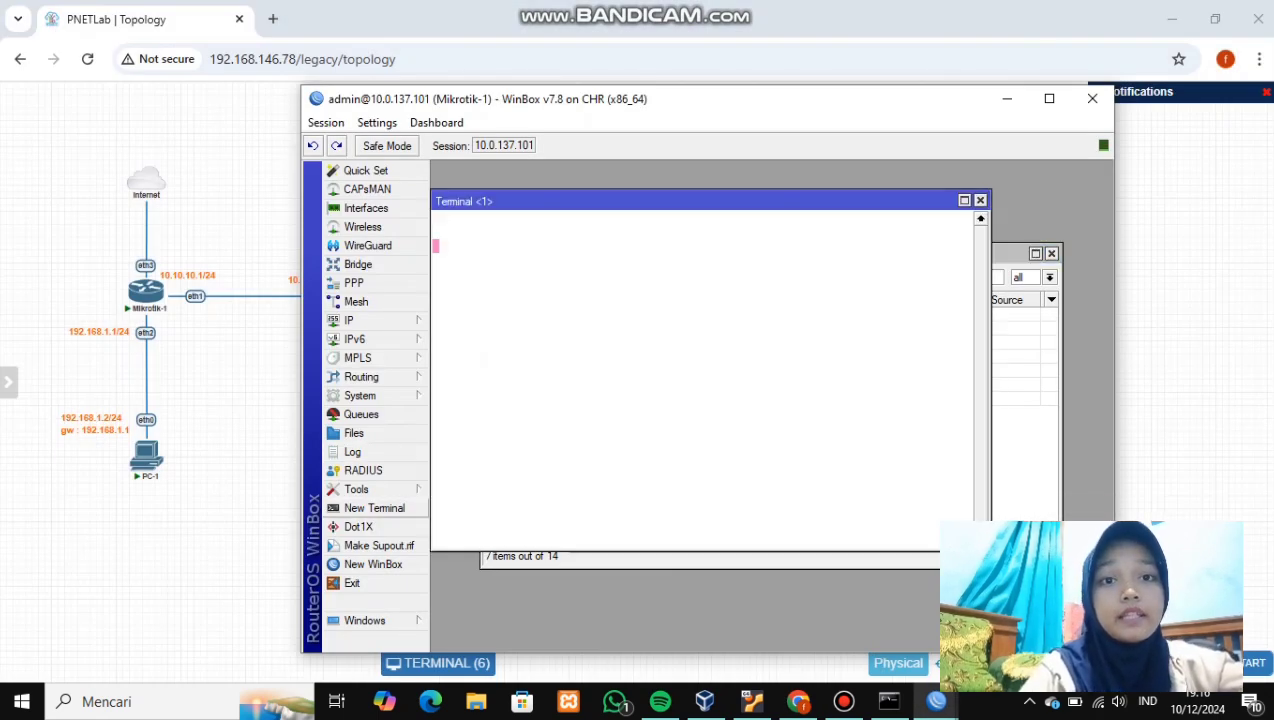
{"action": "key", "text": "Return"}
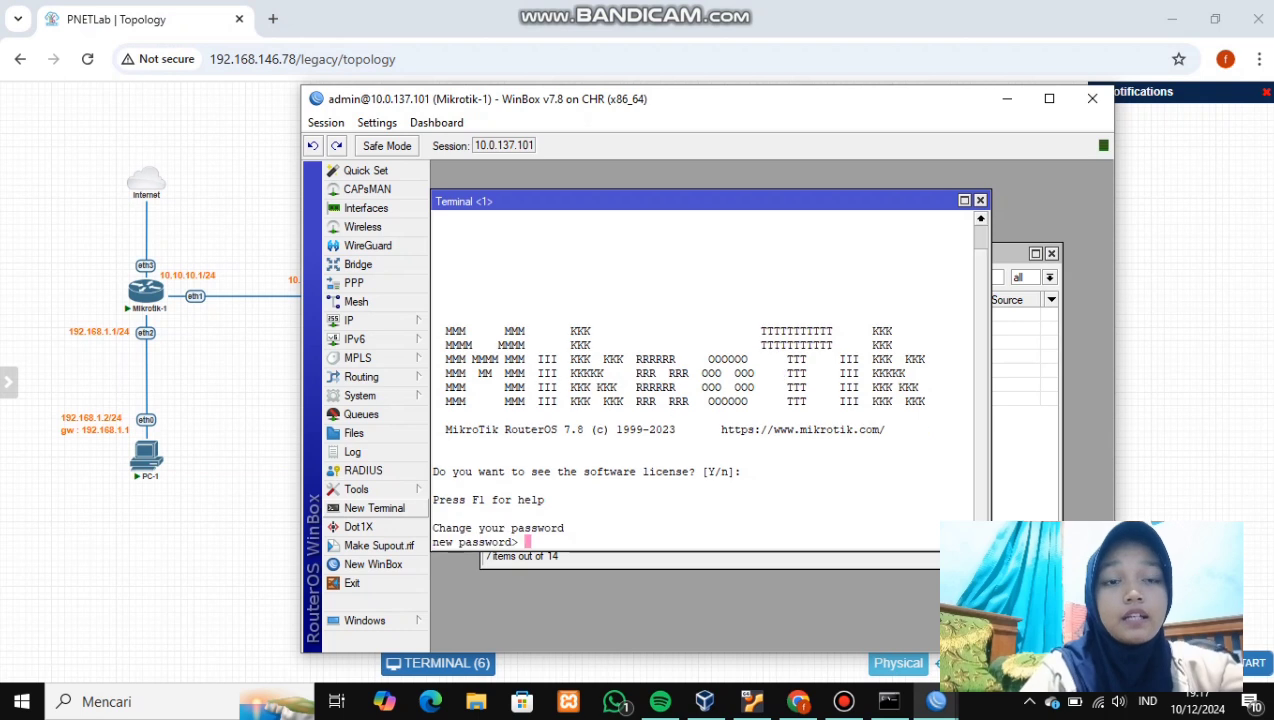
{"action": "key", "text": "Return"}
{"action": "type", "text": "pi"}
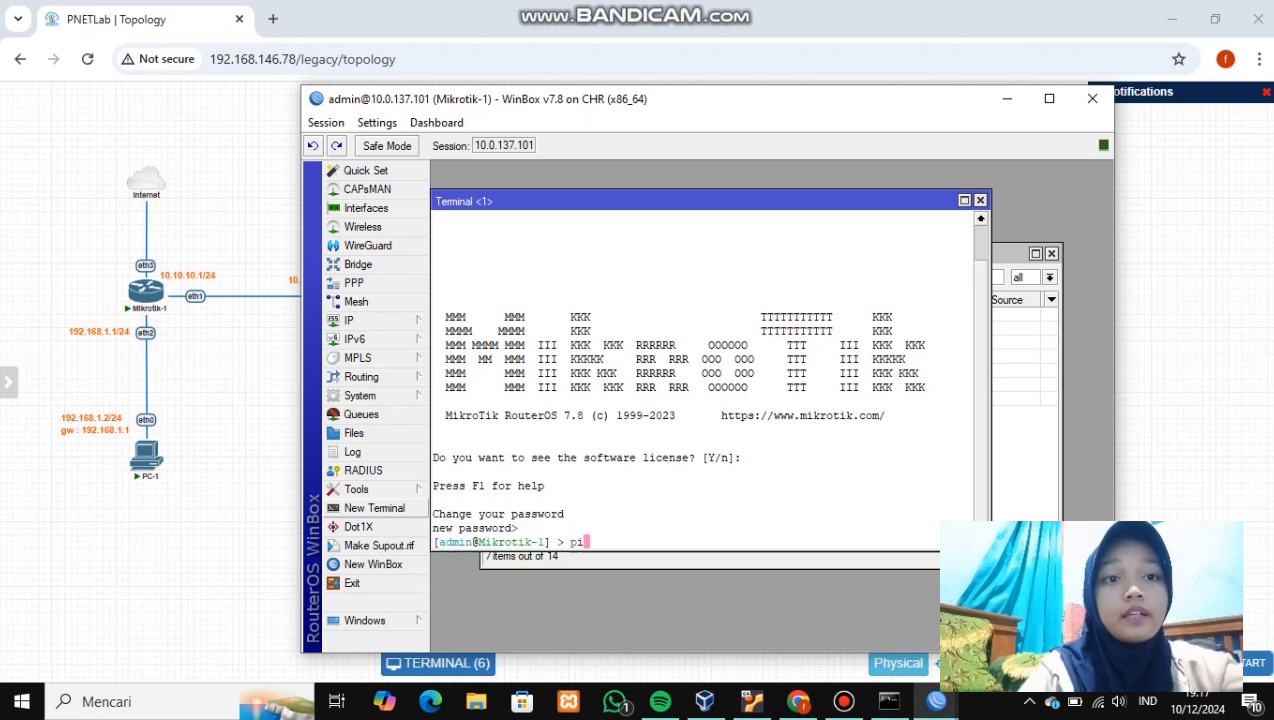
{"action": "type", "text": "ng 10.10.10"}
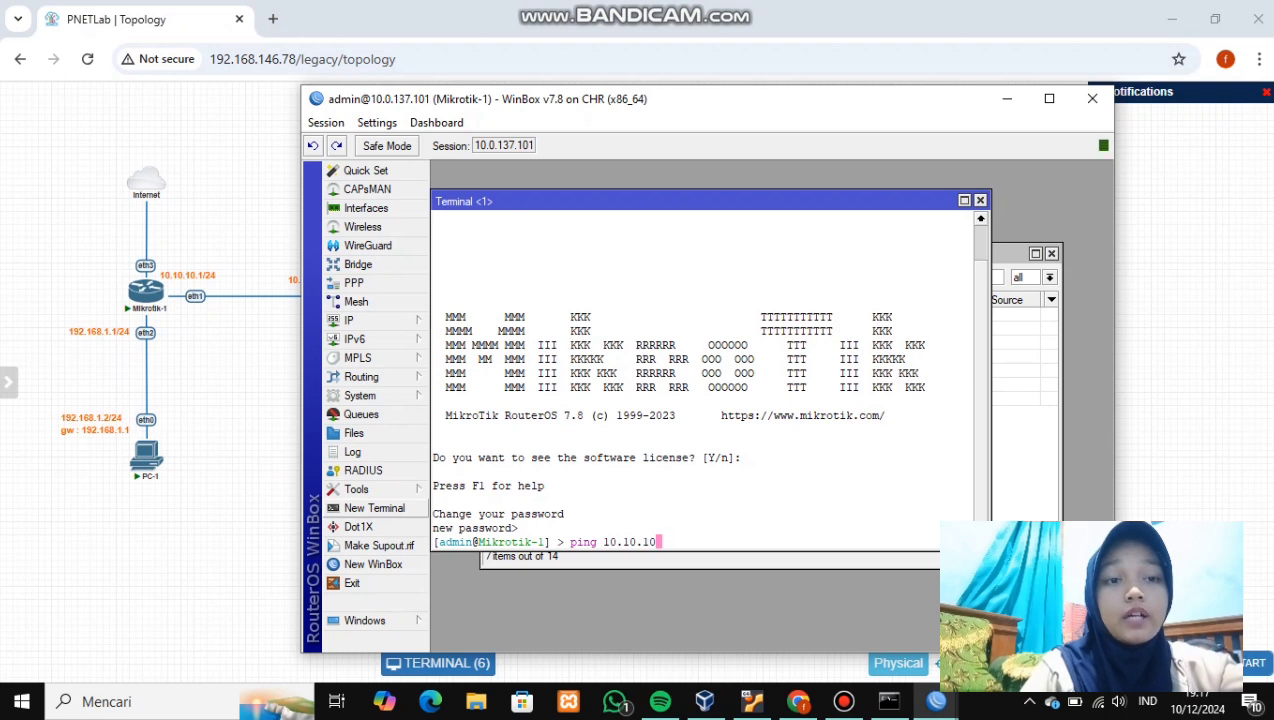
{"action": "type", "text": ".2"}
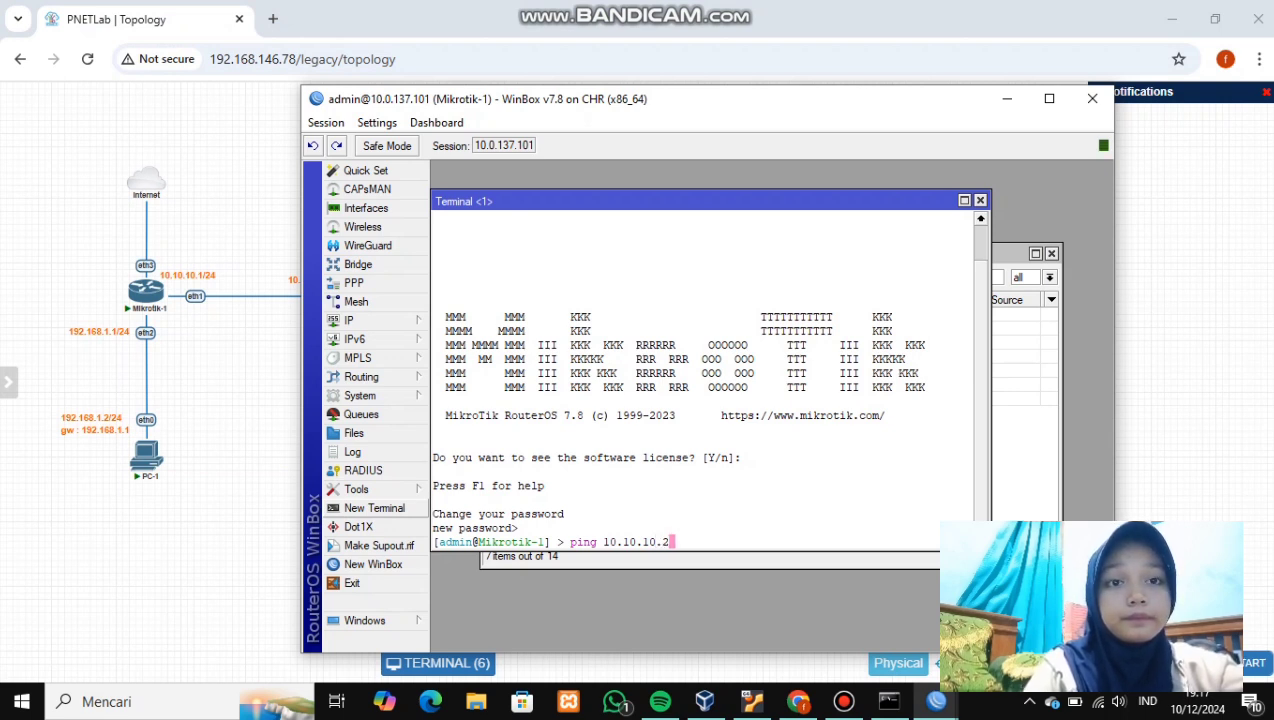
{"action": "key", "text": "Return"}
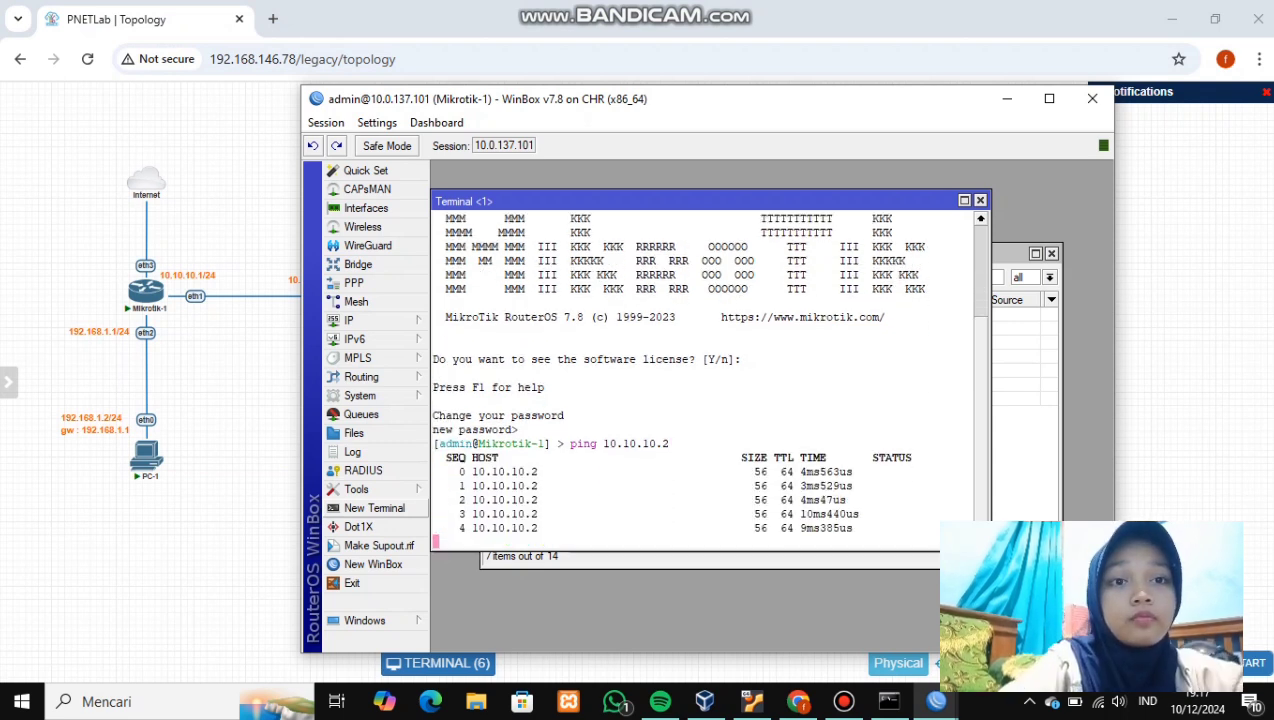
{"action": "key", "text": "ctrl+c"}
{"action": "type", "text": "ping 20.20"}
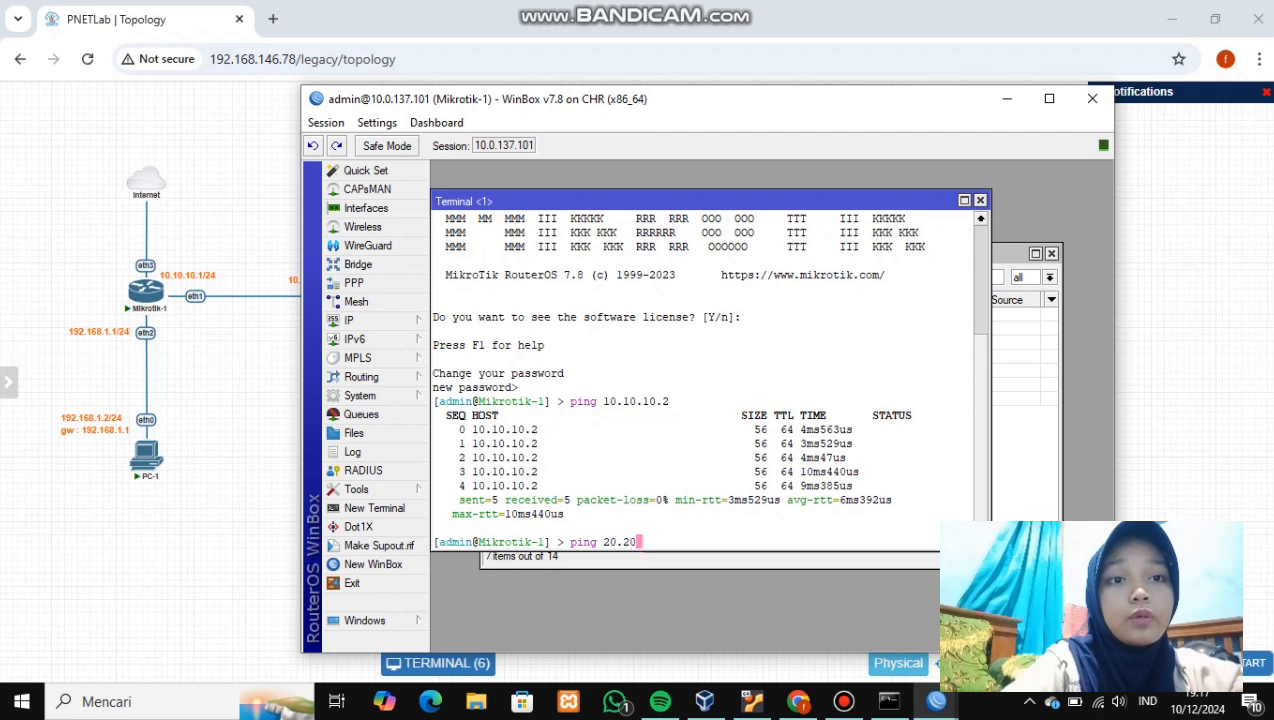
{"action": "type", "text": ".20.20."}
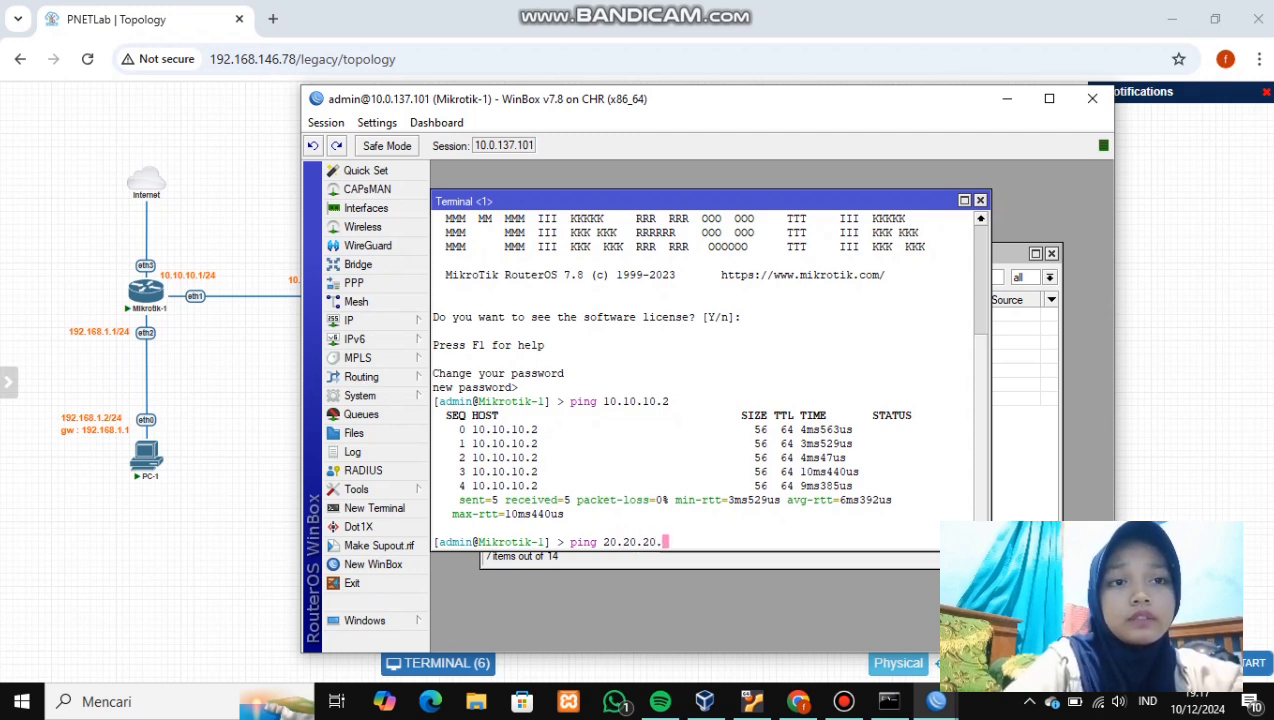
{"action": "type", "text": "2"}
{"action": "key", "text": "Return"}
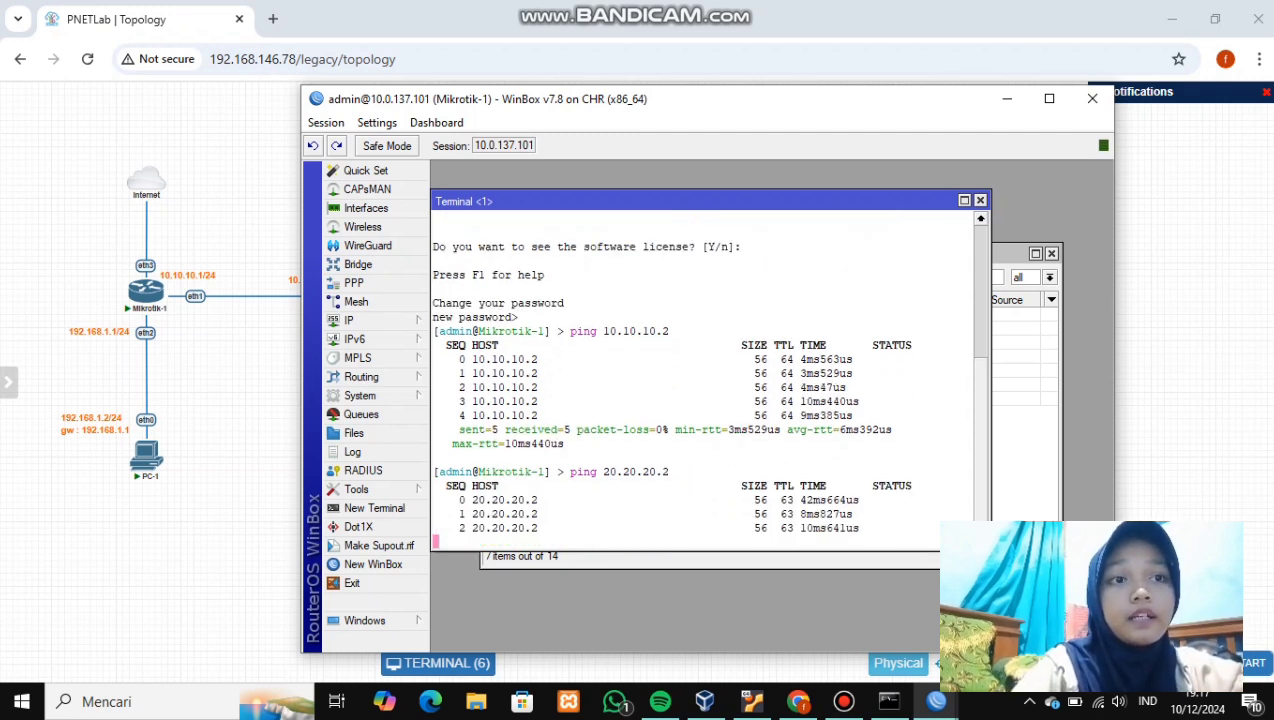
{"action": "key", "text": "ctrl+c"}
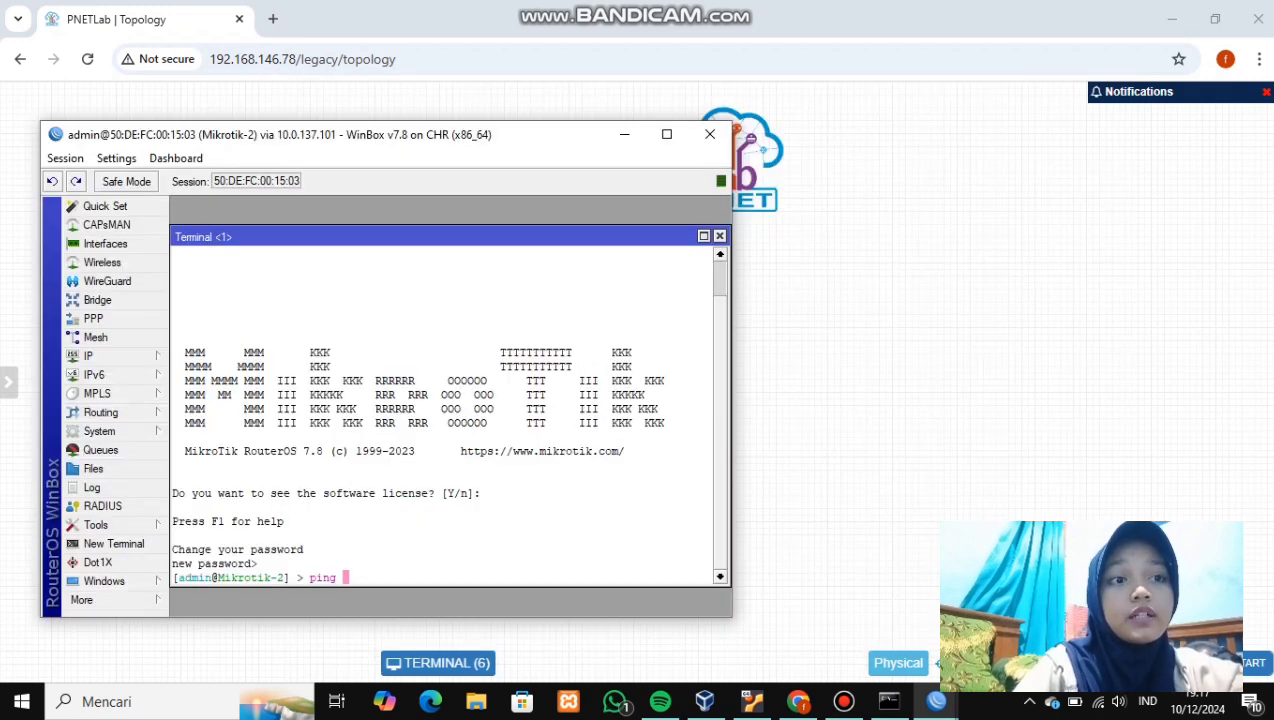
- Ping 10.10.10.1 and 20.20.20.1 from Mikrotik-2's terminal, then minimise its WinBox window
{"action": "type", "text": "10"}
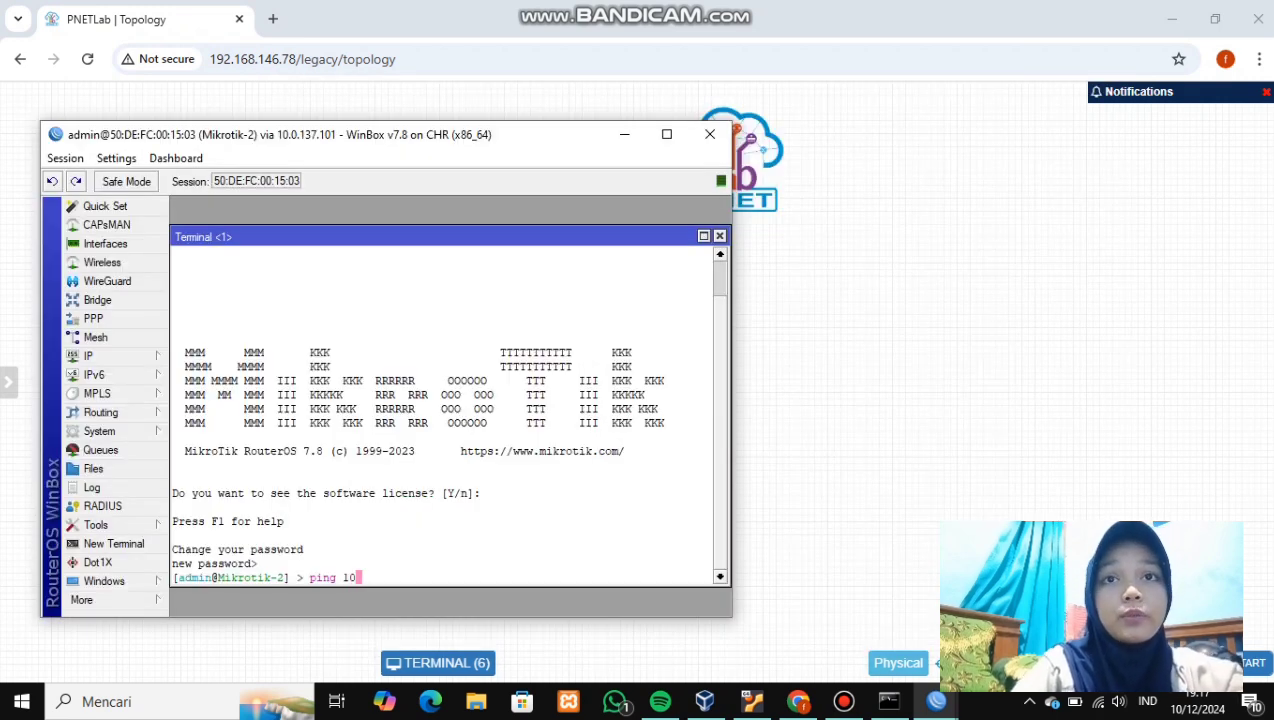
{"action": "type", "text": ".10.10."}
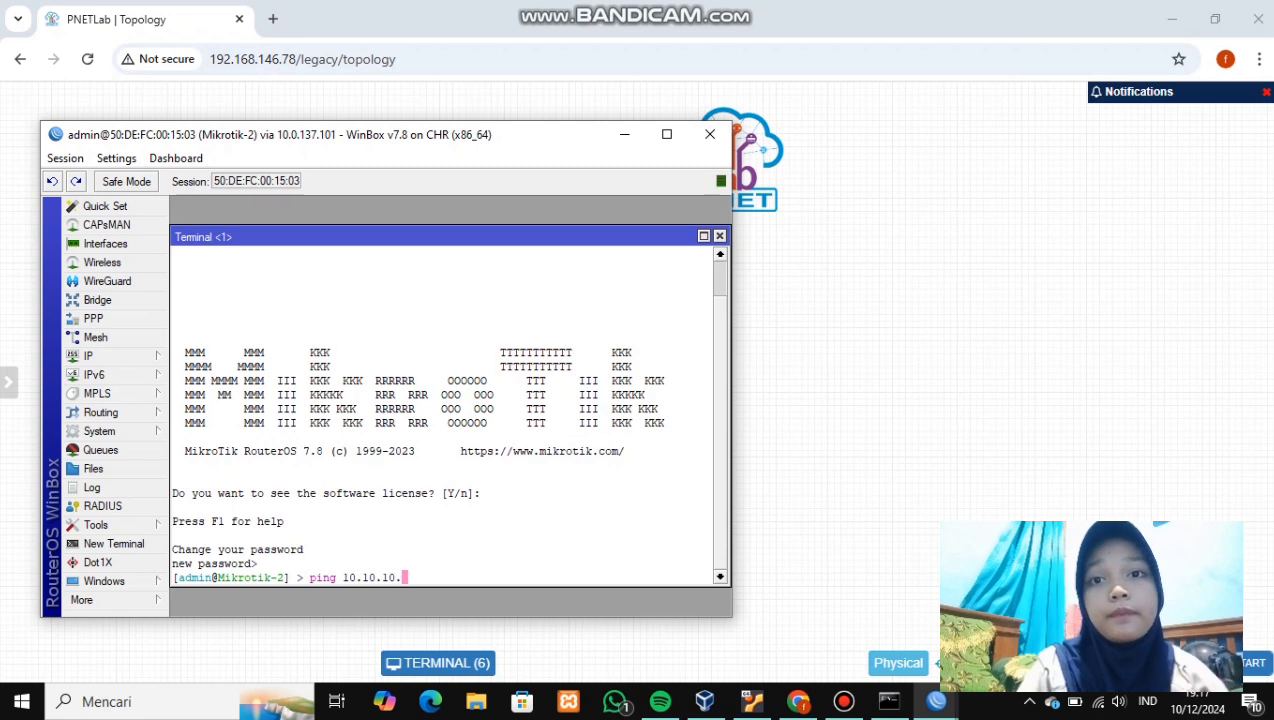
{"action": "type", "text": "1"}
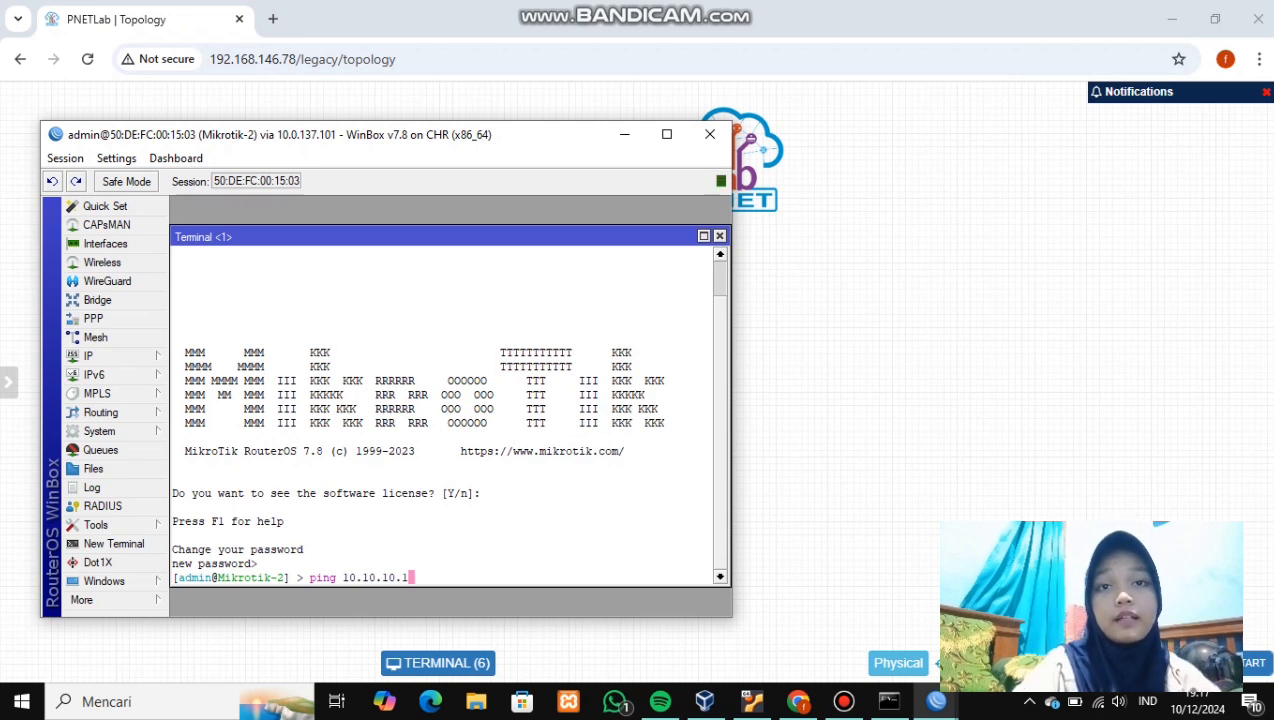
{"action": "key", "text": "Return"}
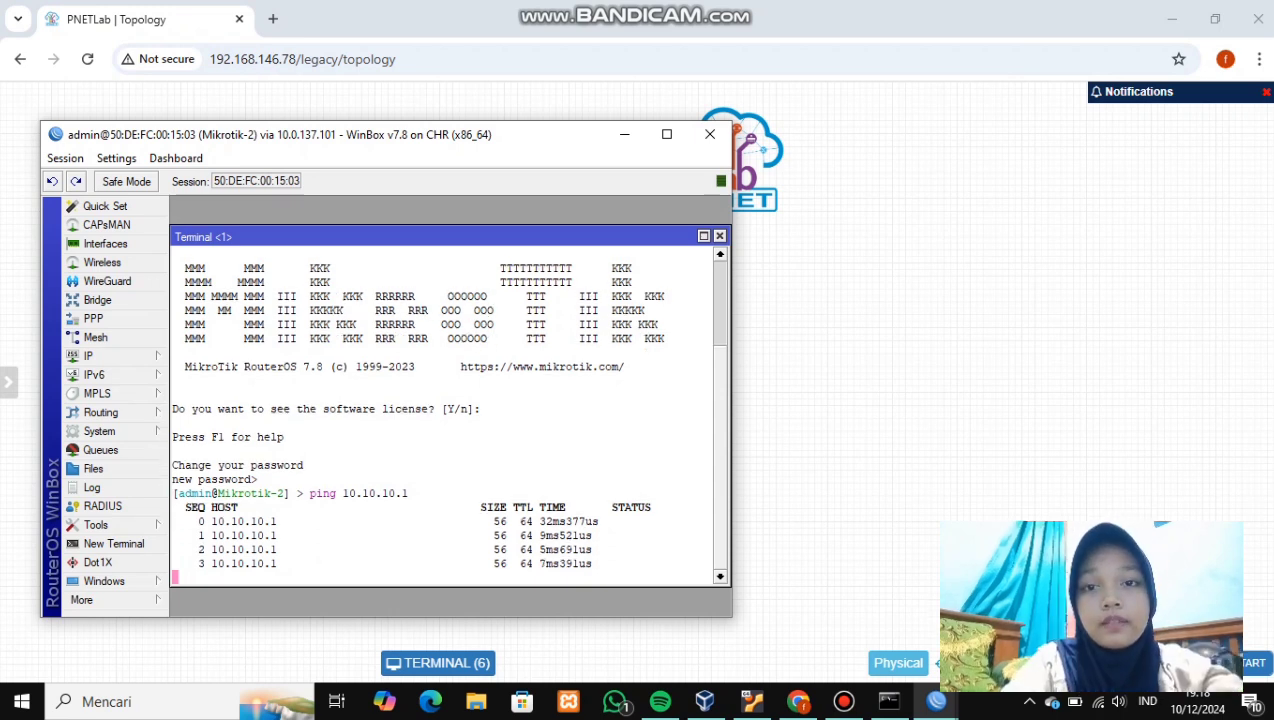
{"action": "key", "text": "ctrl+c"}
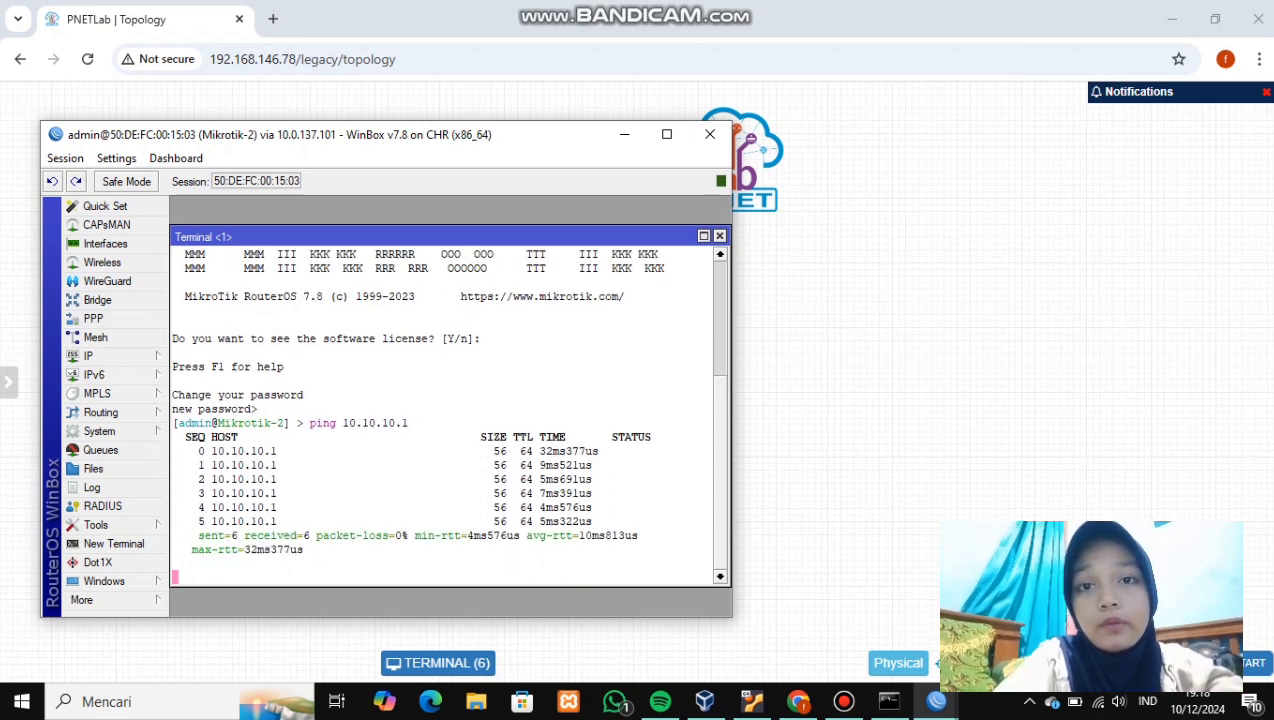
{"action": "type", "text": "ping 20.20.20"}
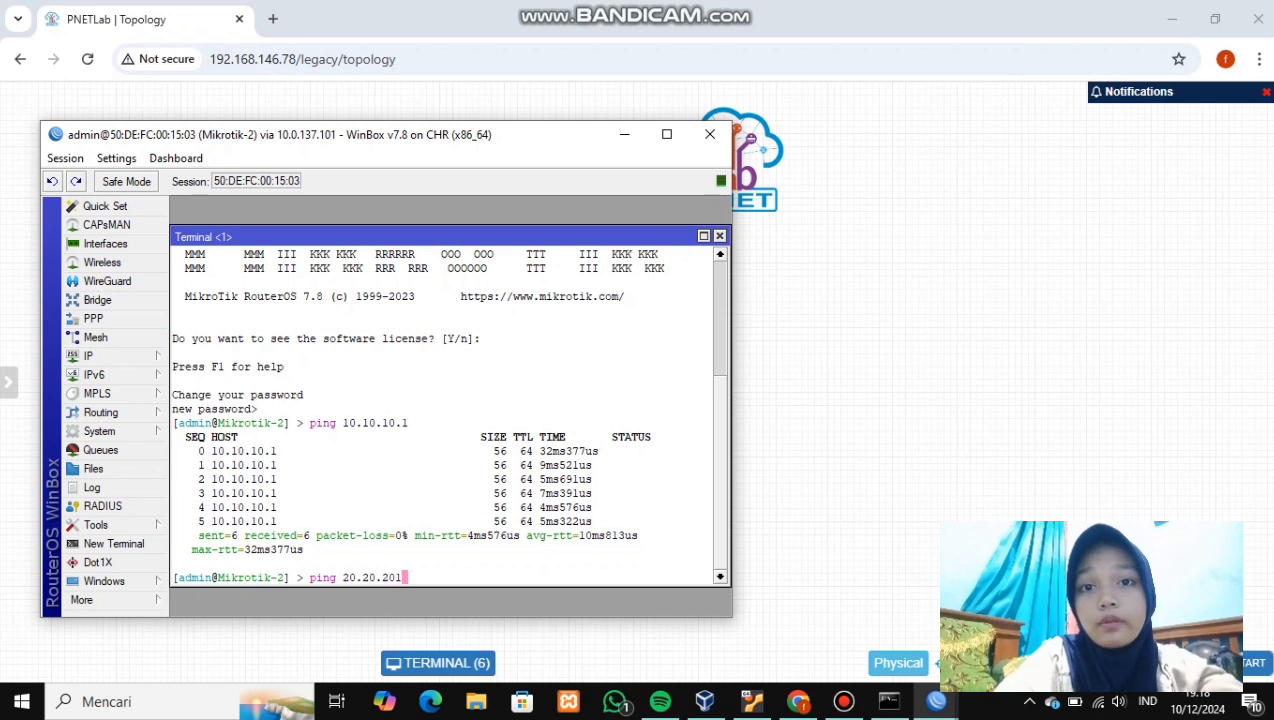
{"action": "type", "text": "."}
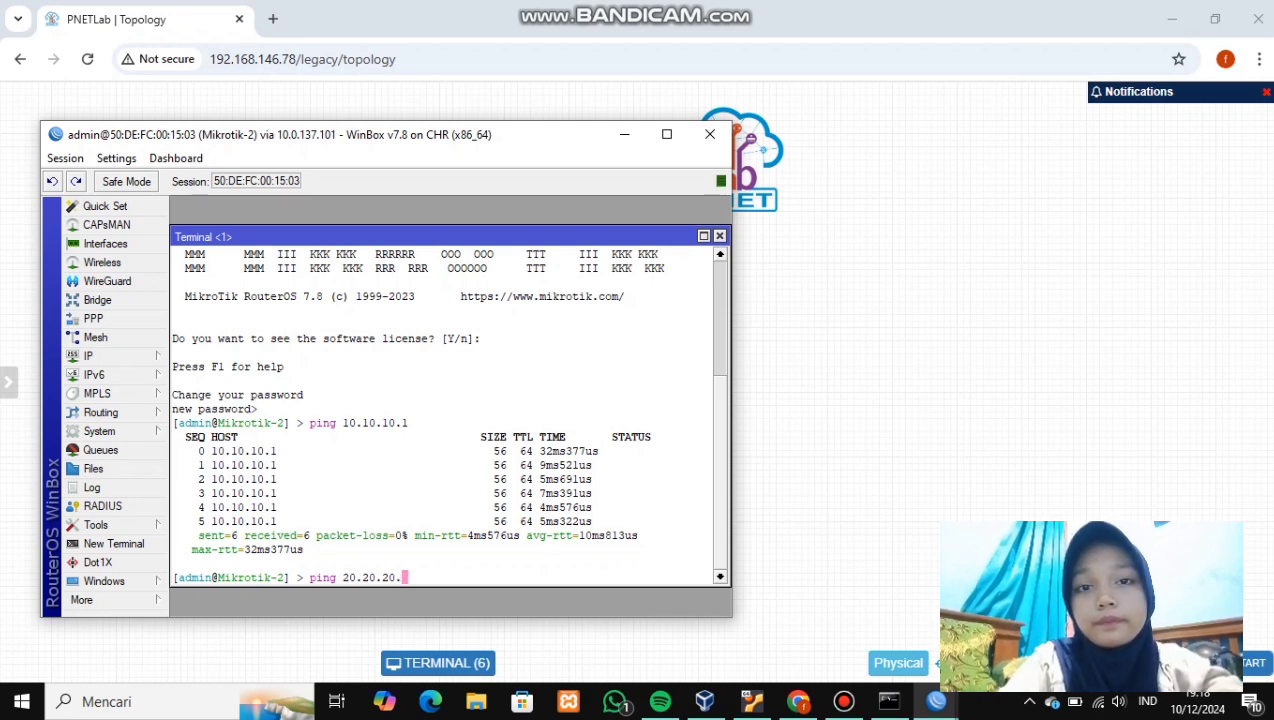
{"action": "type", "text": "1"}
{"action": "key", "text": "Return"}
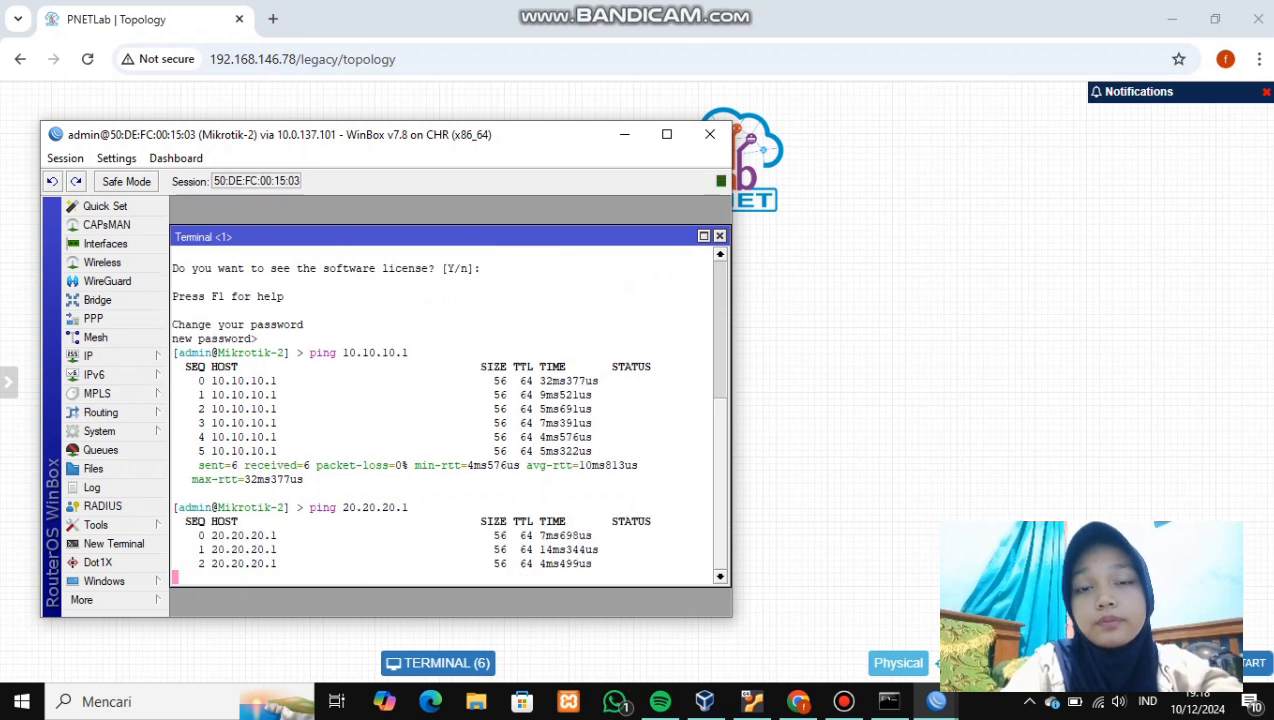
{"action": "key", "text": "ctrl+c"}
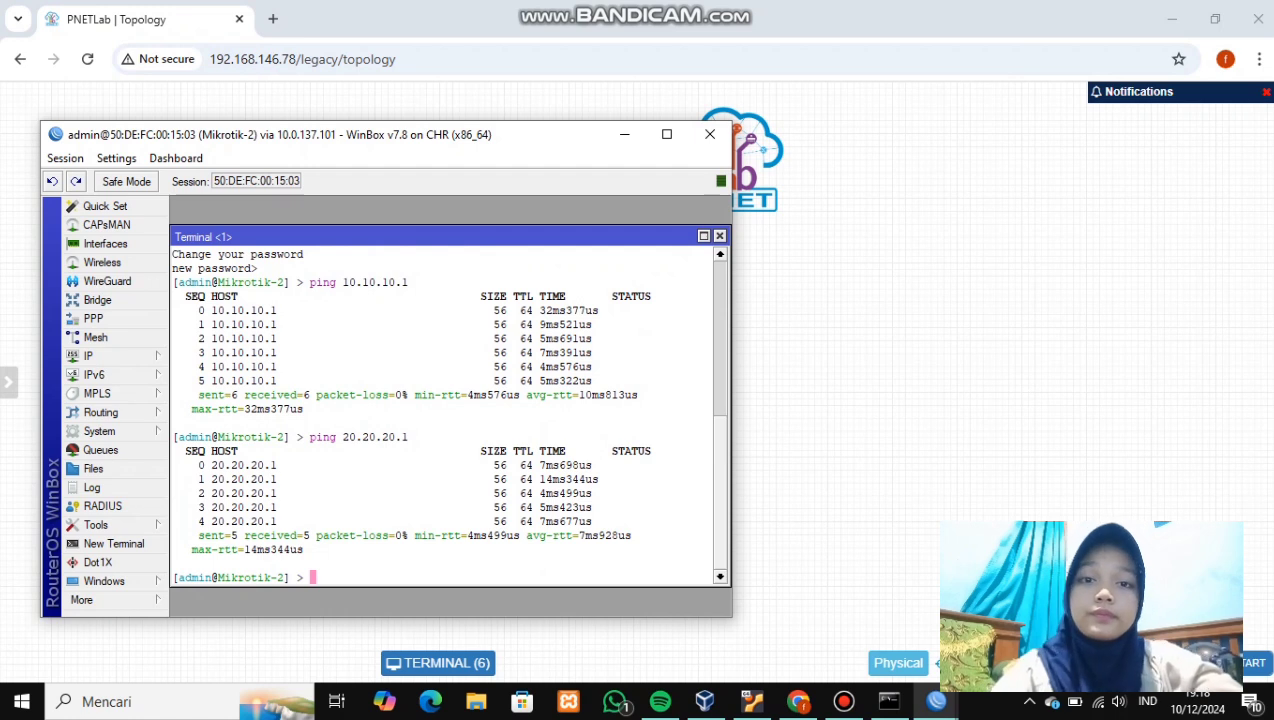
{"action": "left_click", "coordinate": [624, 134]}
- In Mikrotik-3's terminal, skip the startup prompts and ping 10.10.10.1, then minimise WinBox
{"action": "mouse_move", "coordinate": [936, 701]}
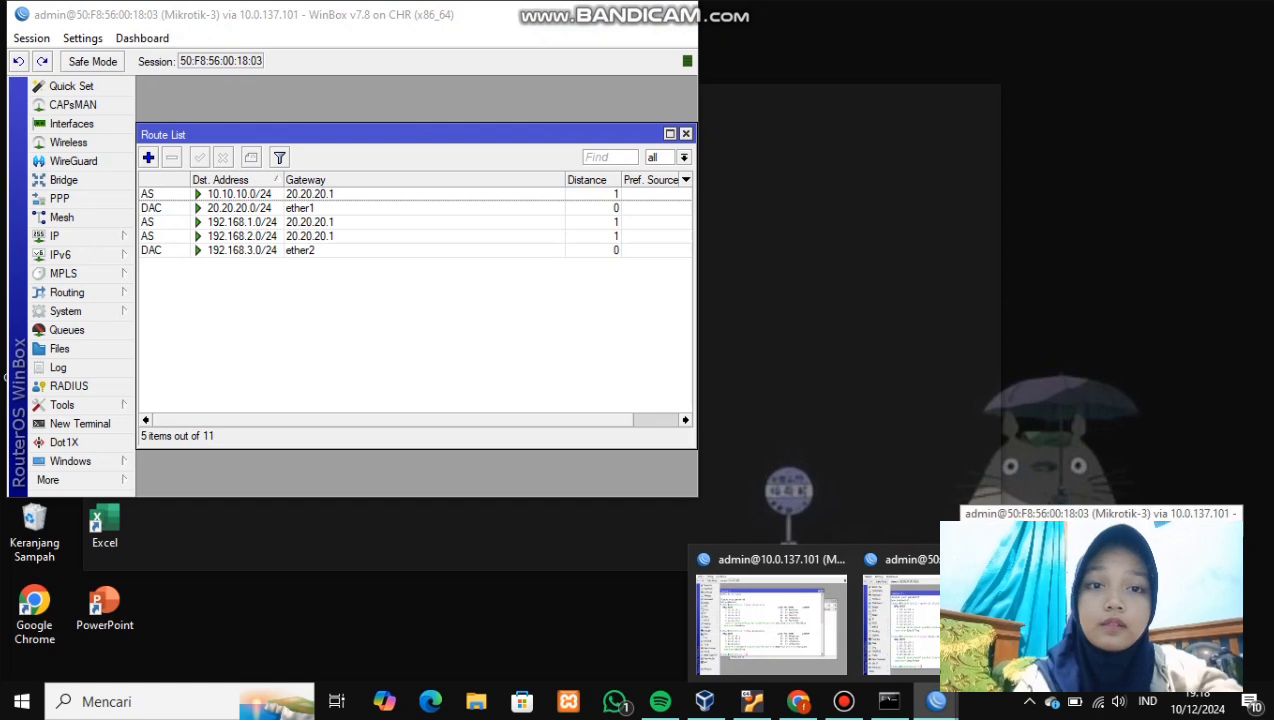
{"action": "left_click", "coordinate": [910, 615]}
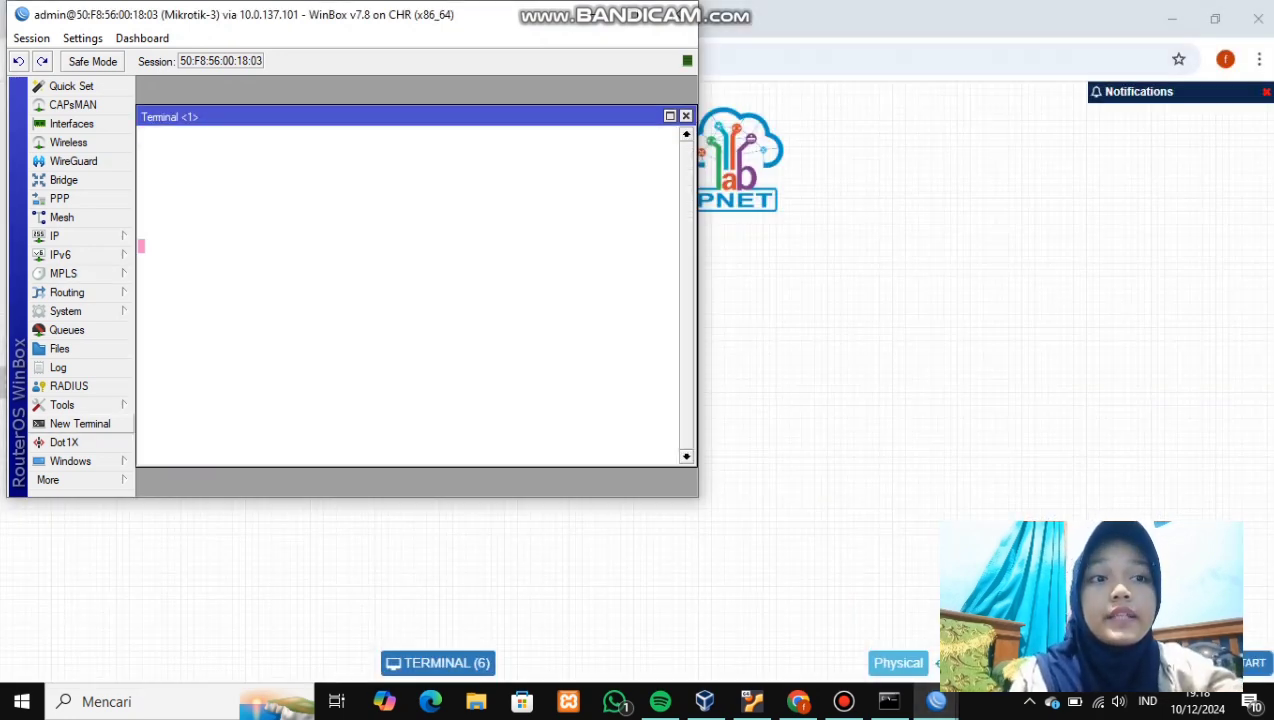
{"action": "key", "text": "n"}
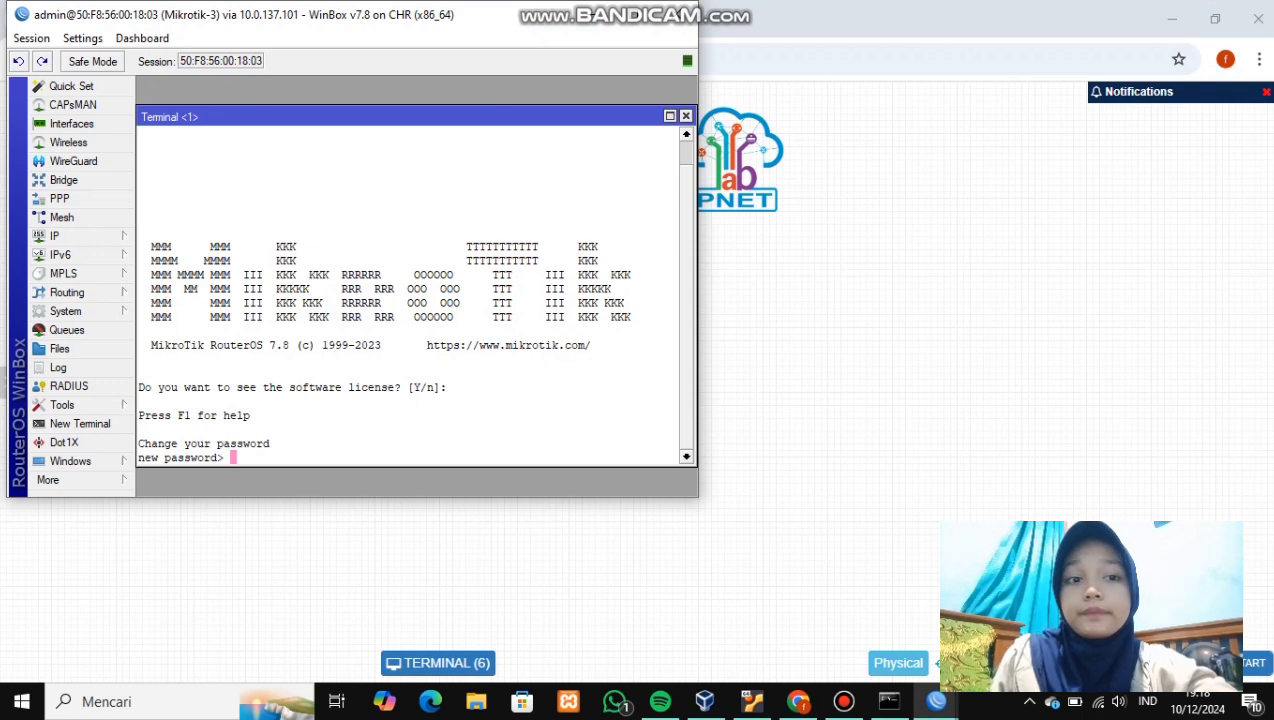
{"action": "key", "text": "Return"}
{"action": "type", "text": "ping "}
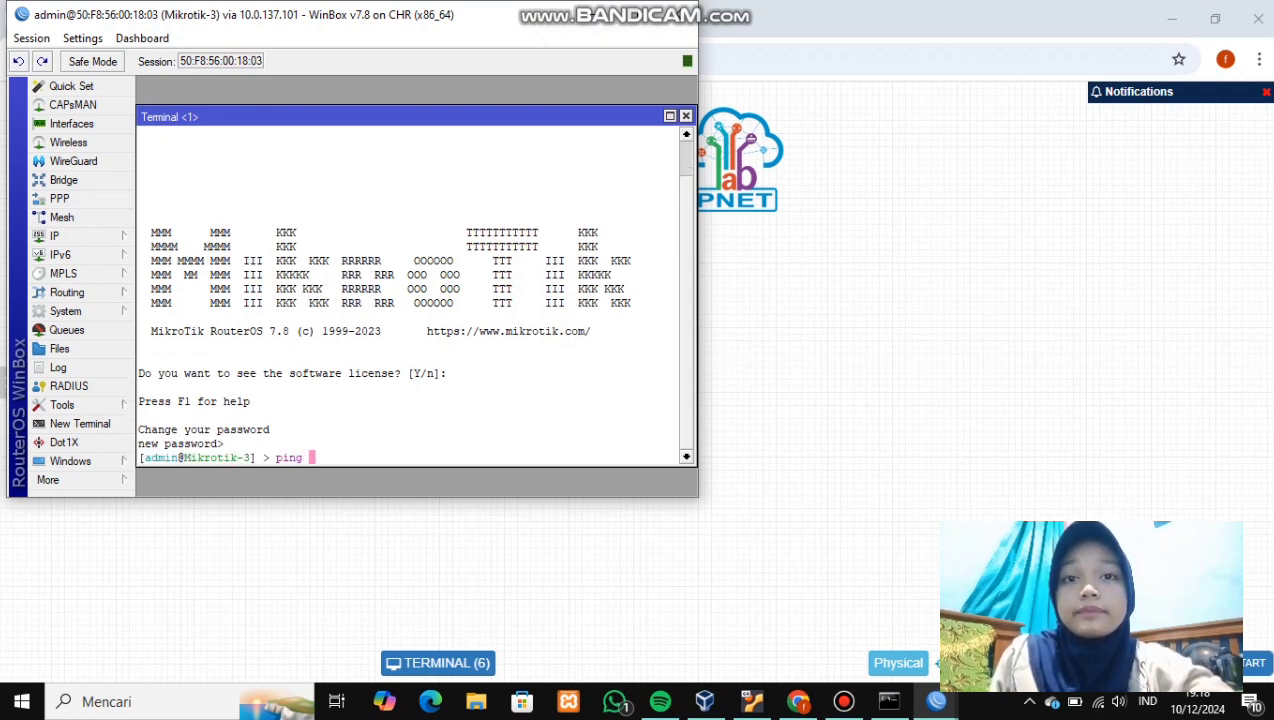
{"action": "type", "text": "10.10.10"}
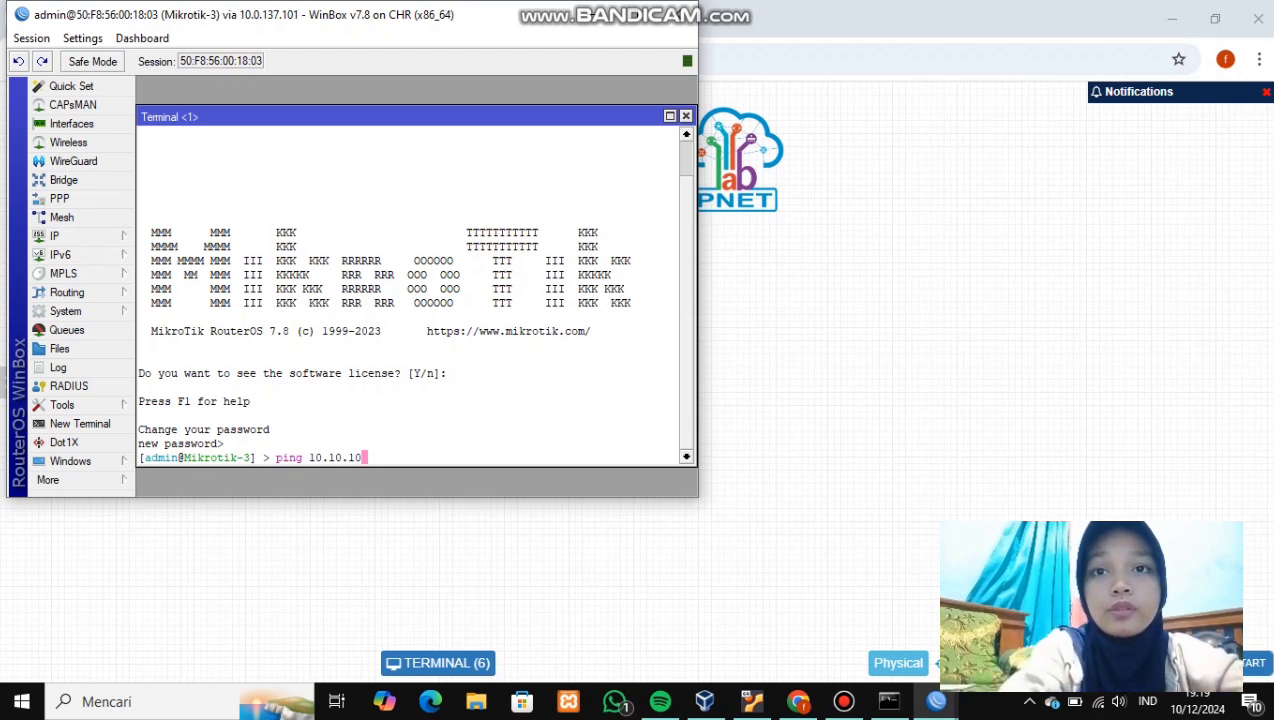
{"action": "type", "text": "."}
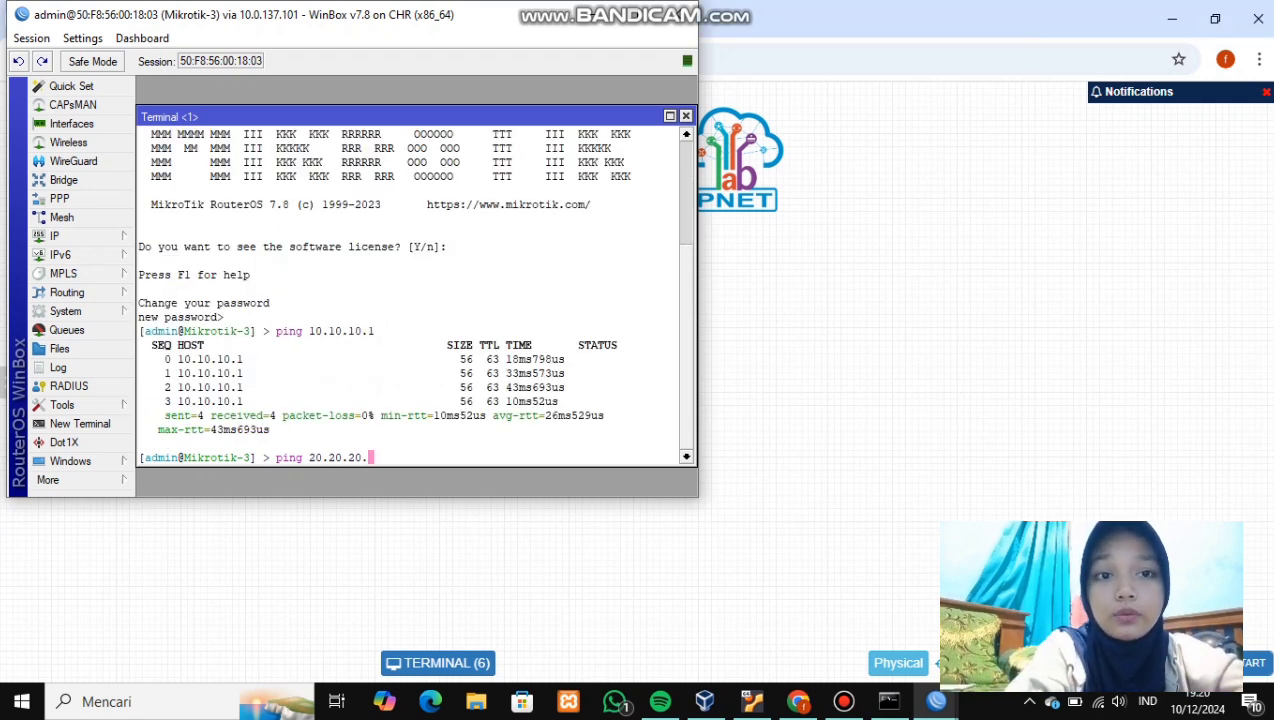
{"action": "type", "text": "1"}
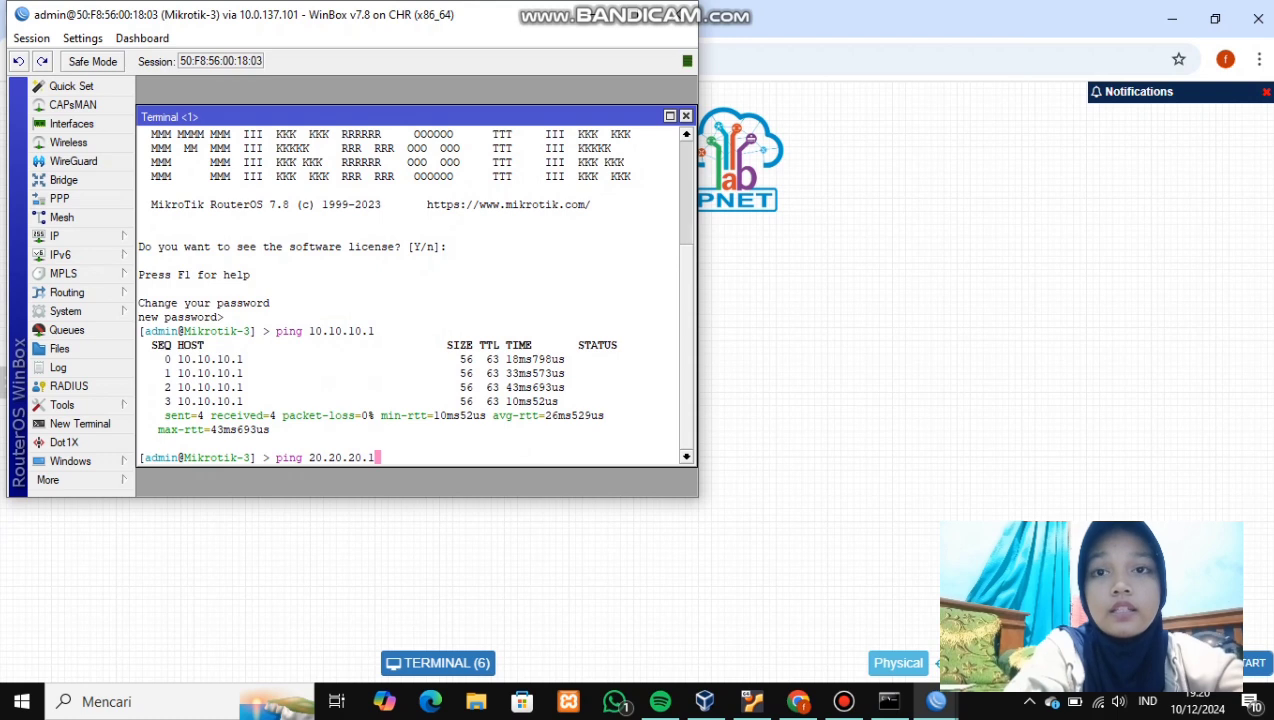
{"action": "key", "text": "Return"}
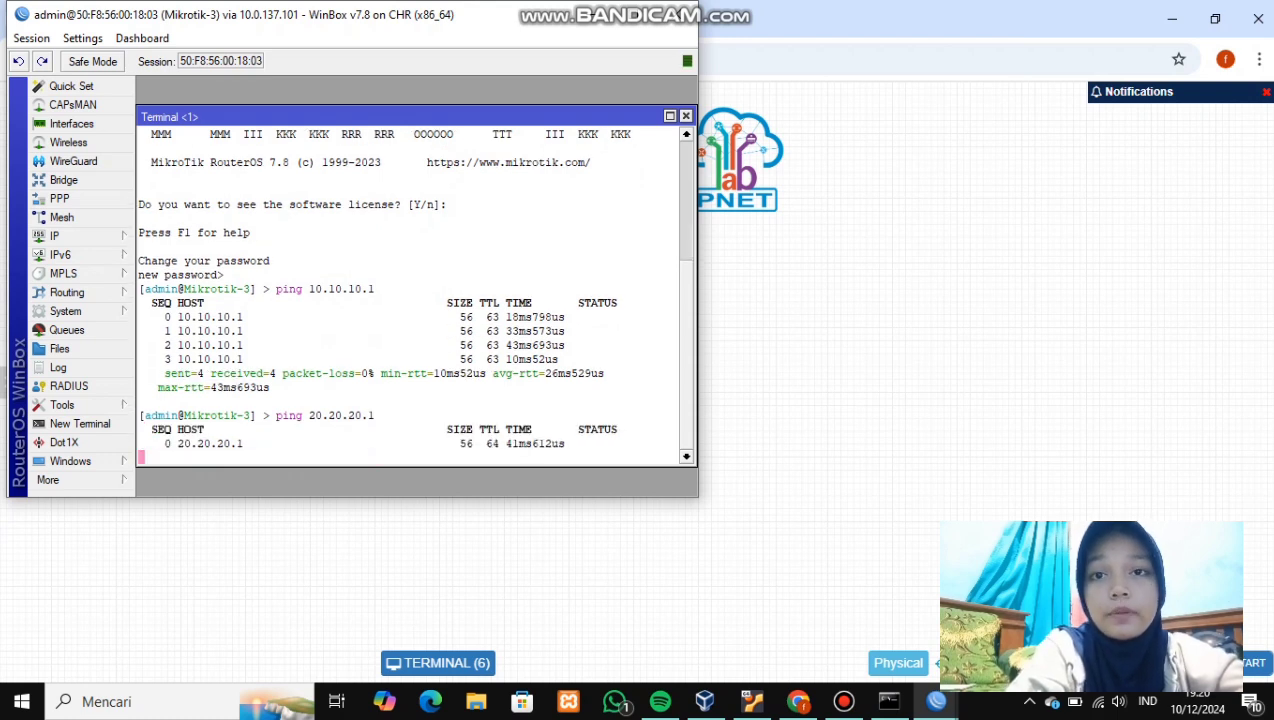
{"action": "key", "text": "ctrl+c"}
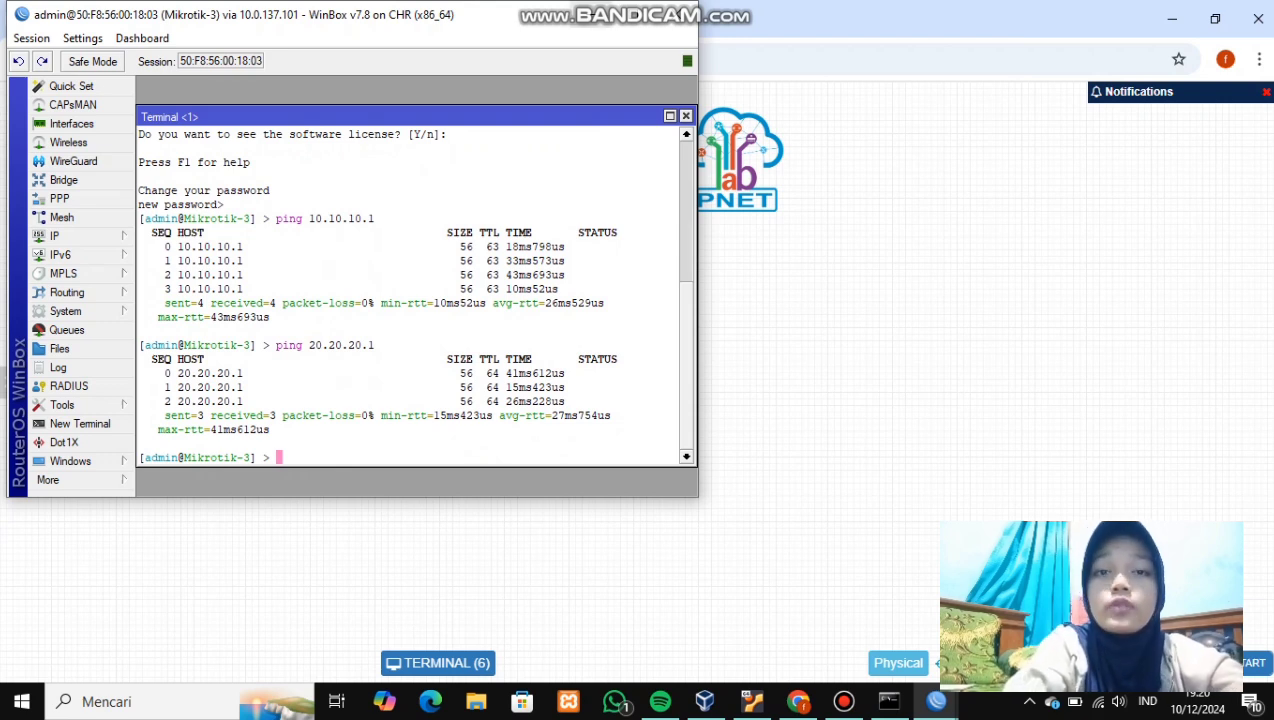
{"action": "left_click", "coordinate": [588, 14]}
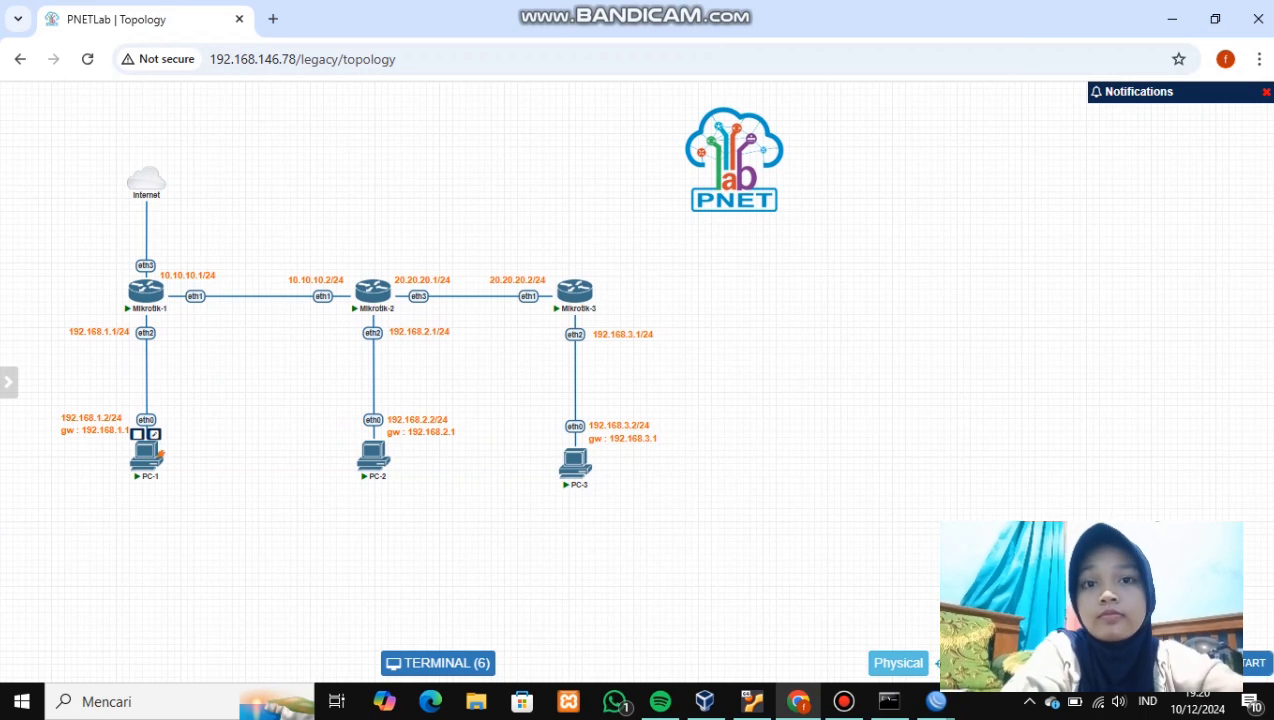
- Open PC-1's console, clear it, and ping 192.168.2.2 and 192.168.3.2
{"action": "left_click", "coordinate": [158, 455]}
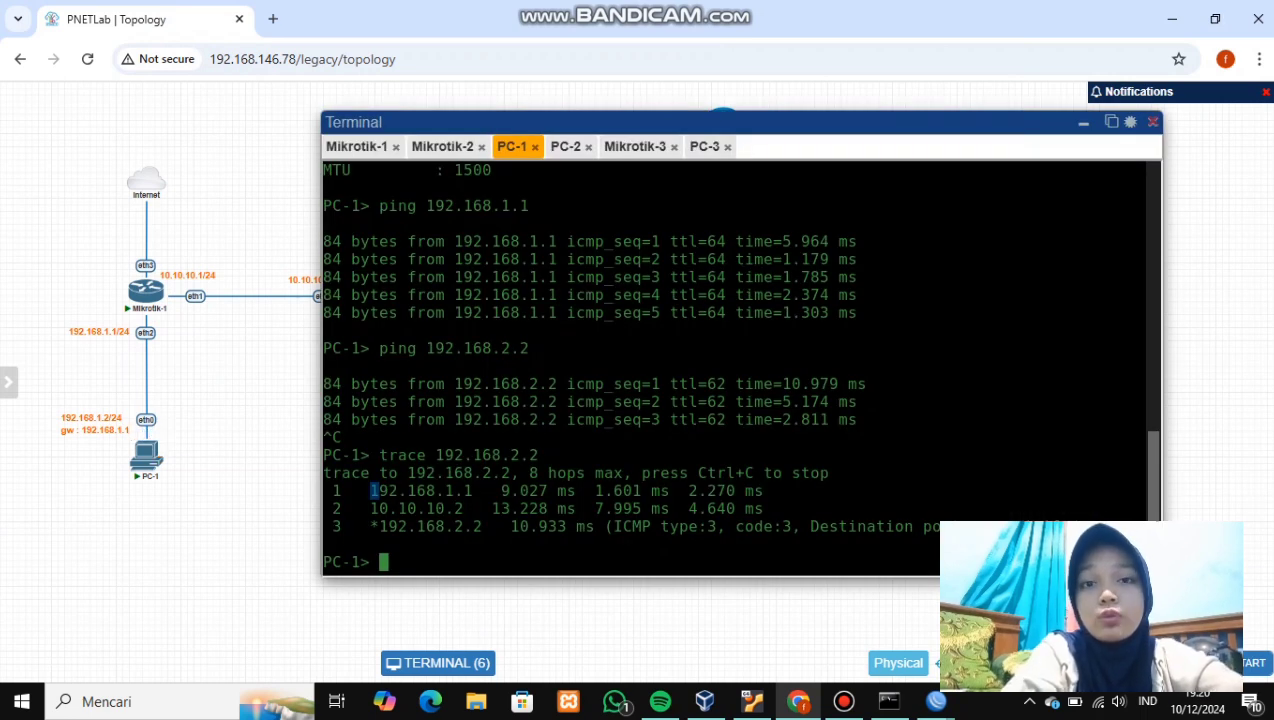
{"action": "left_click", "coordinate": [374, 491]}
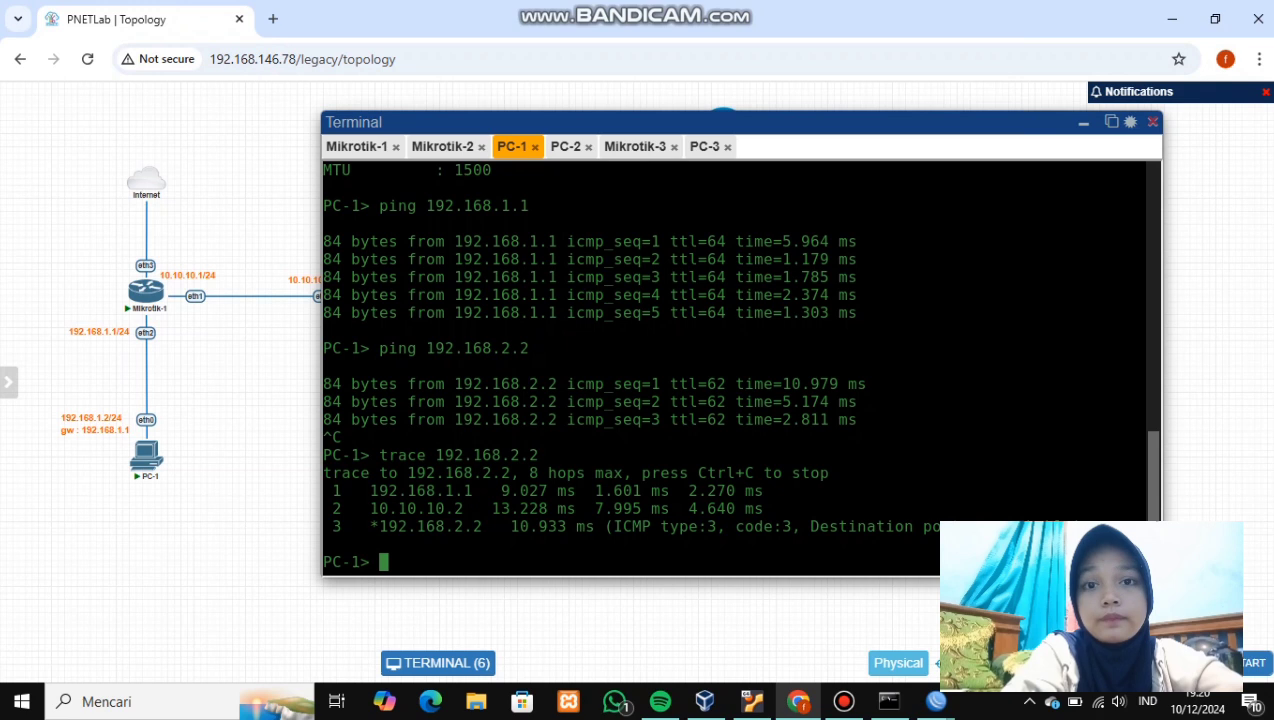
{"action": "type", "text": "clear"}
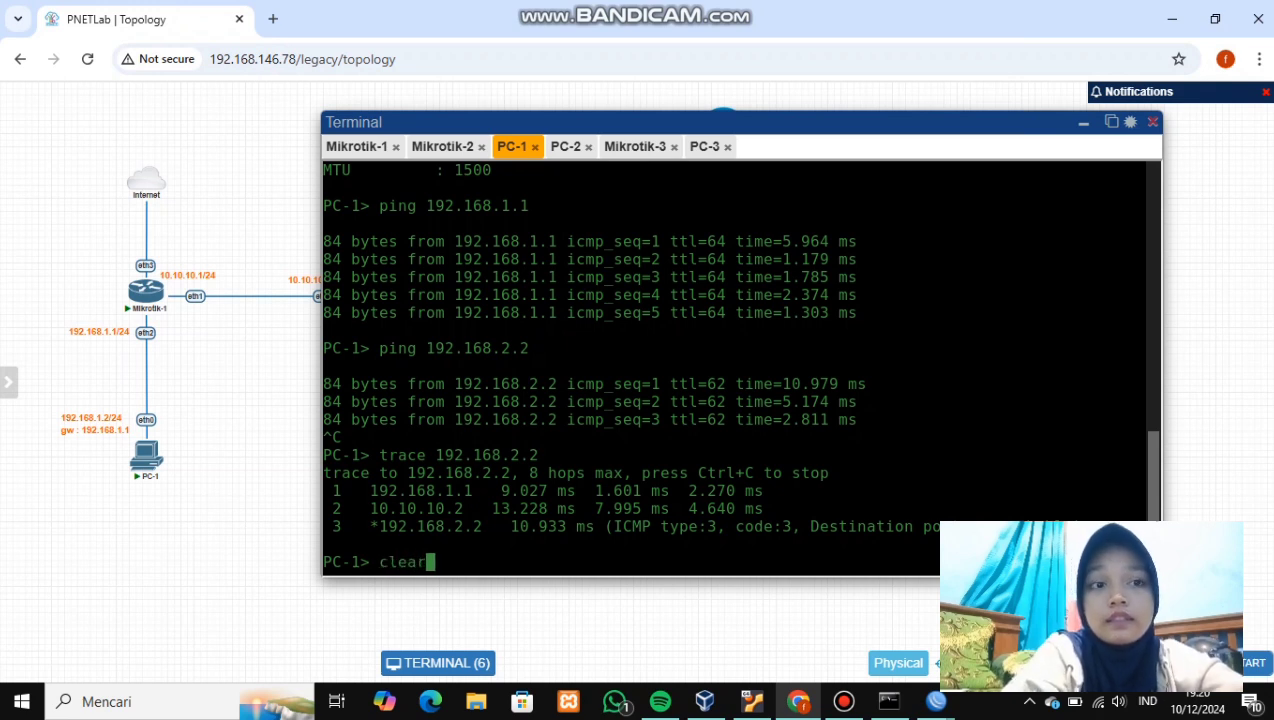
{"action": "key", "text": "Return"}
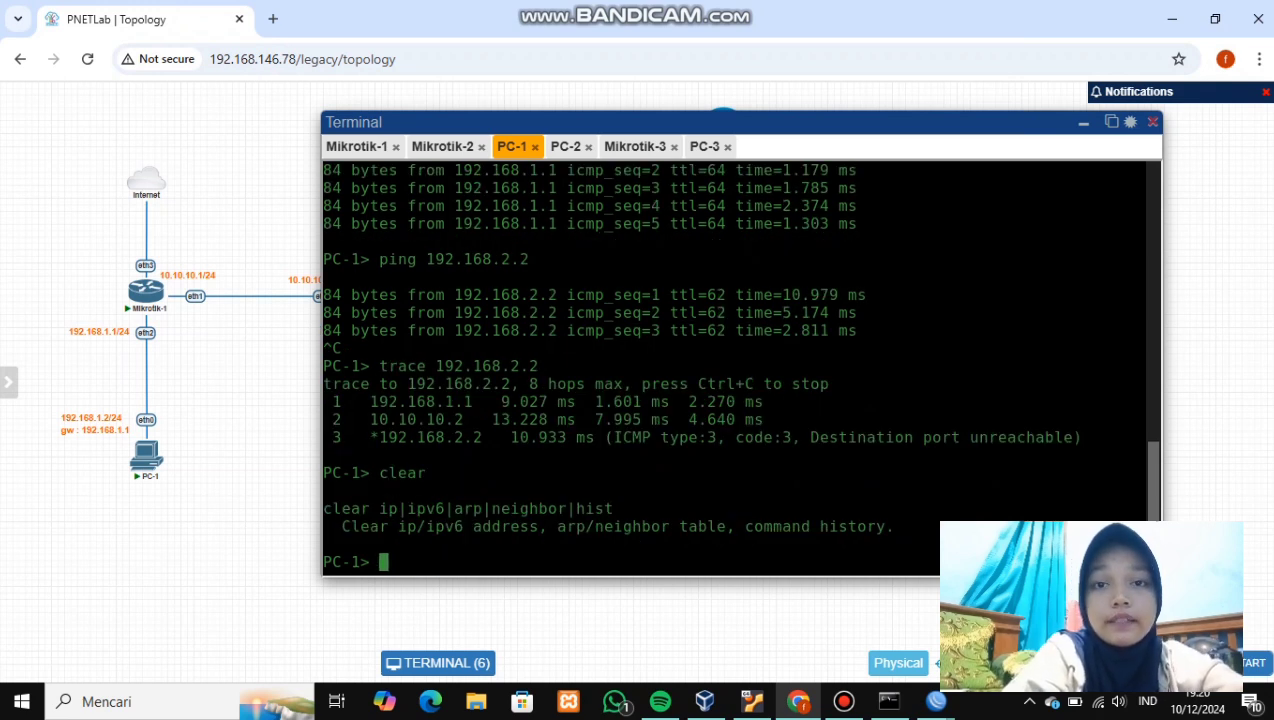
{"action": "type", "text": "ping 192.16"}
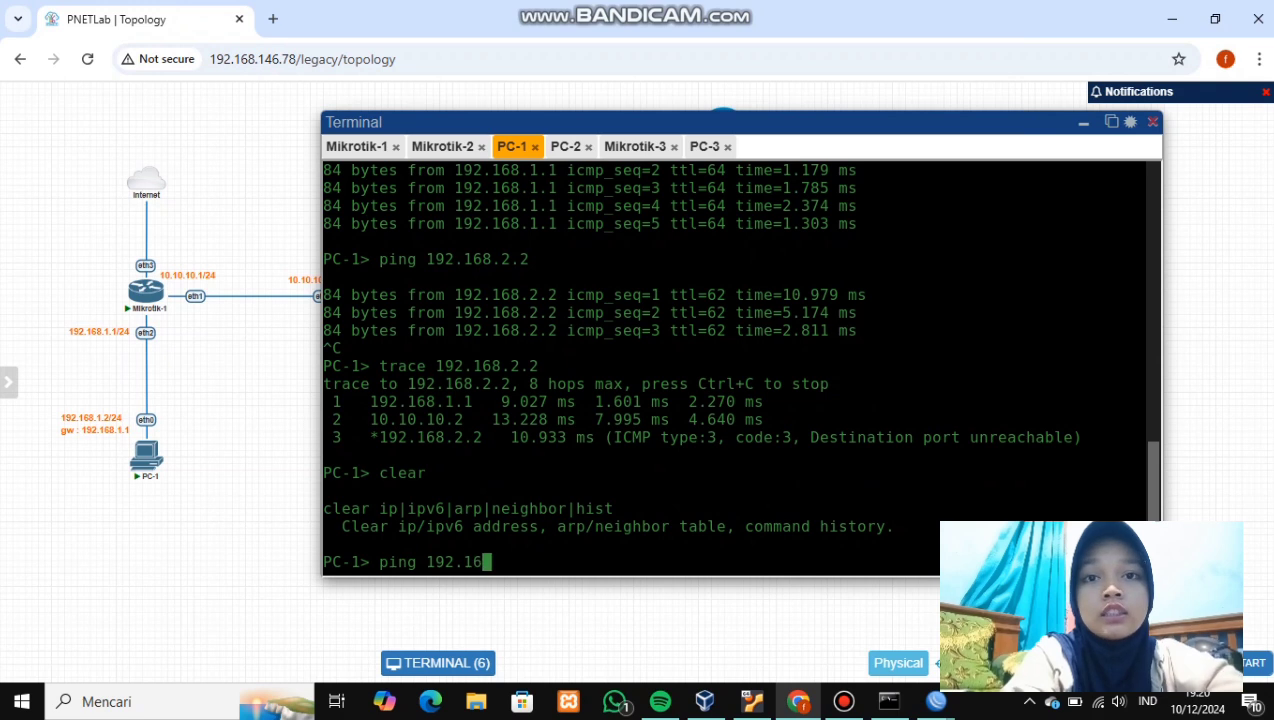
{"action": "type", "text": "8.2.2"}
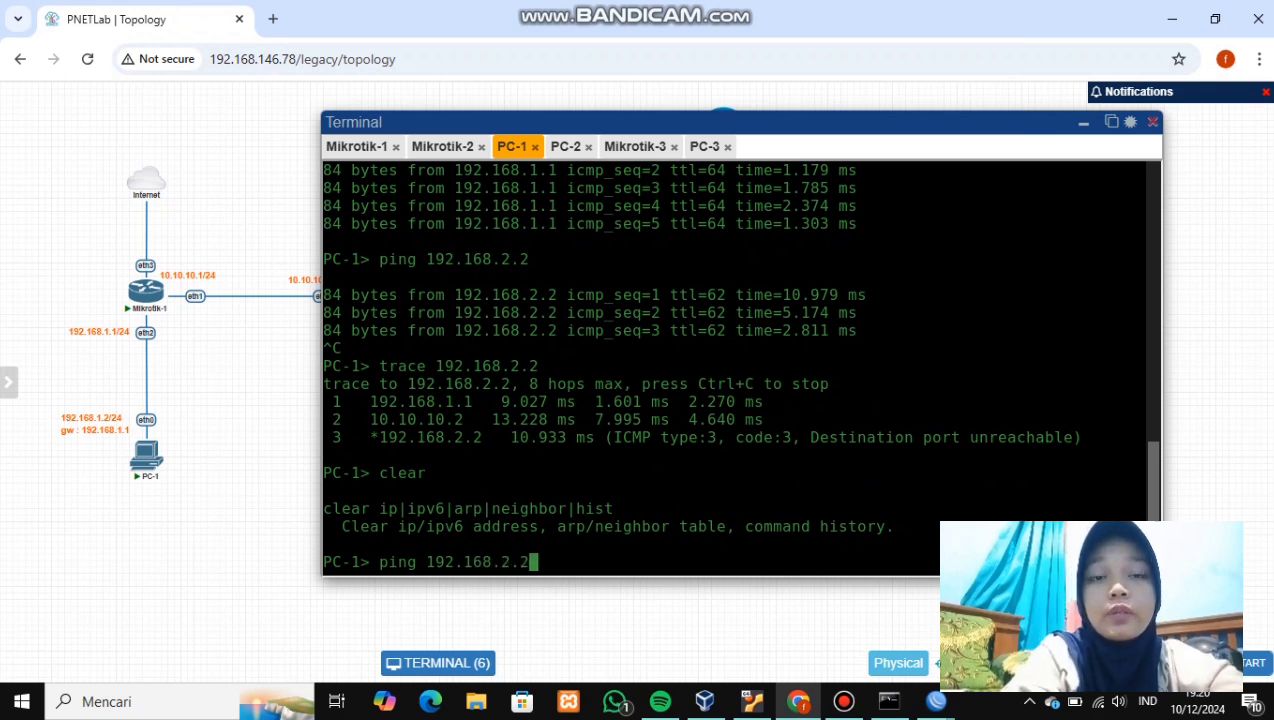
{"action": "key", "text": "Return"}
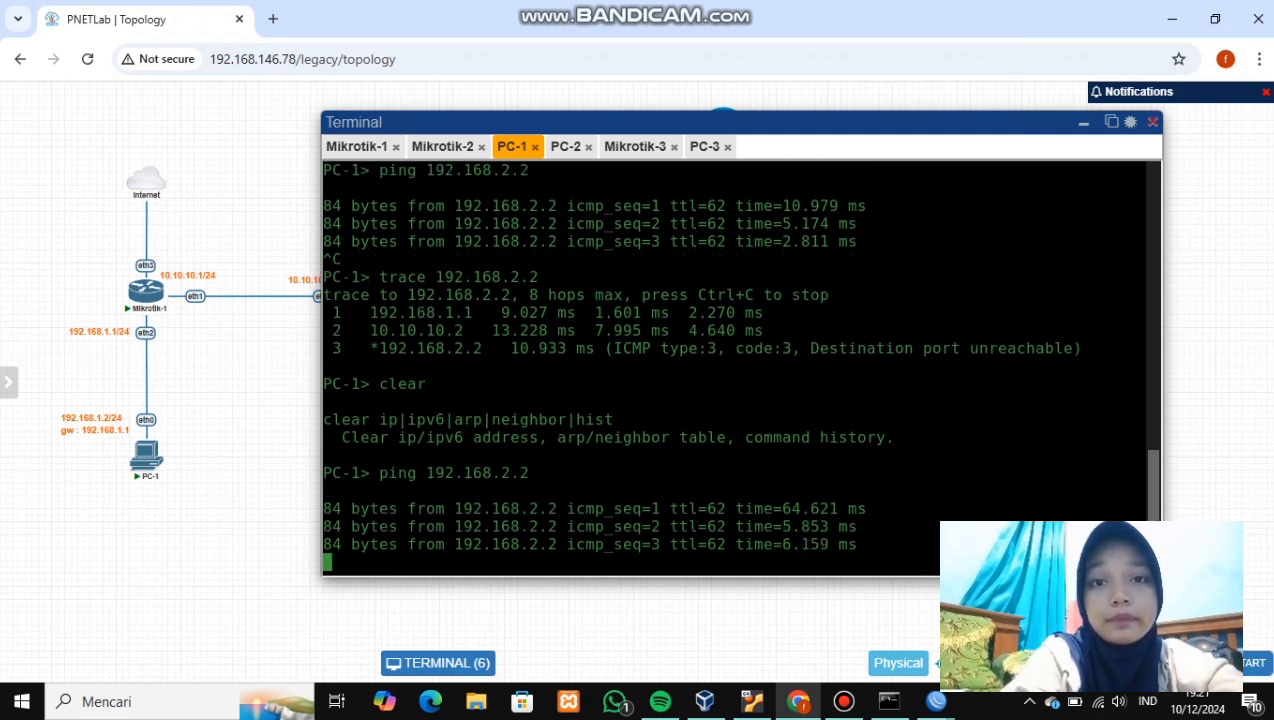
{"action": "key", "text": "ctrl+c"}
{"action": "type", "text": "ping 192.168"}
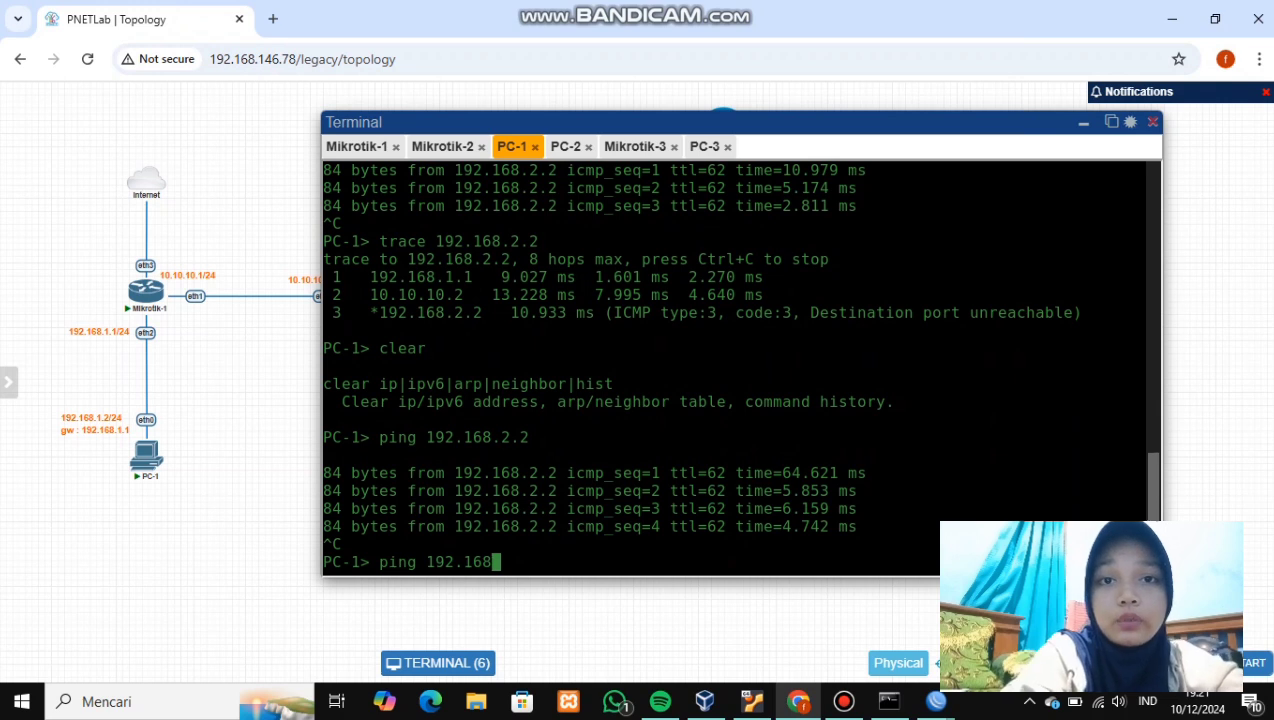
{"action": "type", "text": "."}
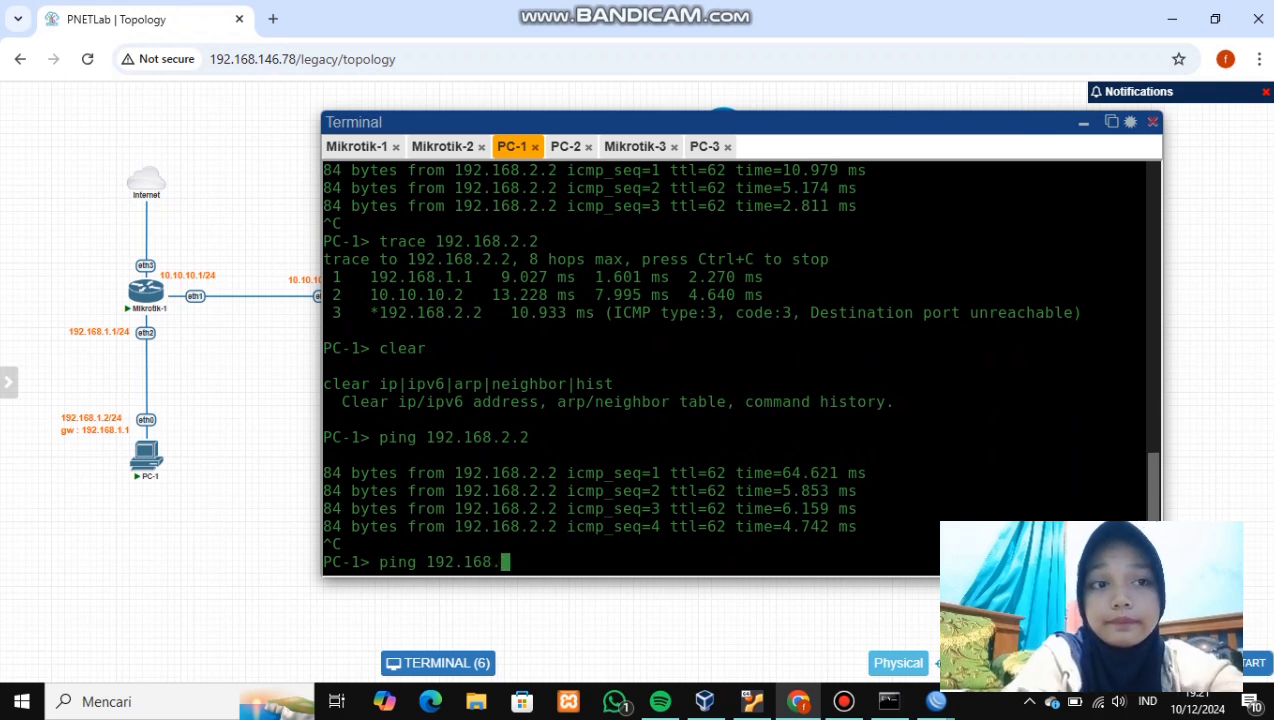
{"action": "type", "text": "3."}
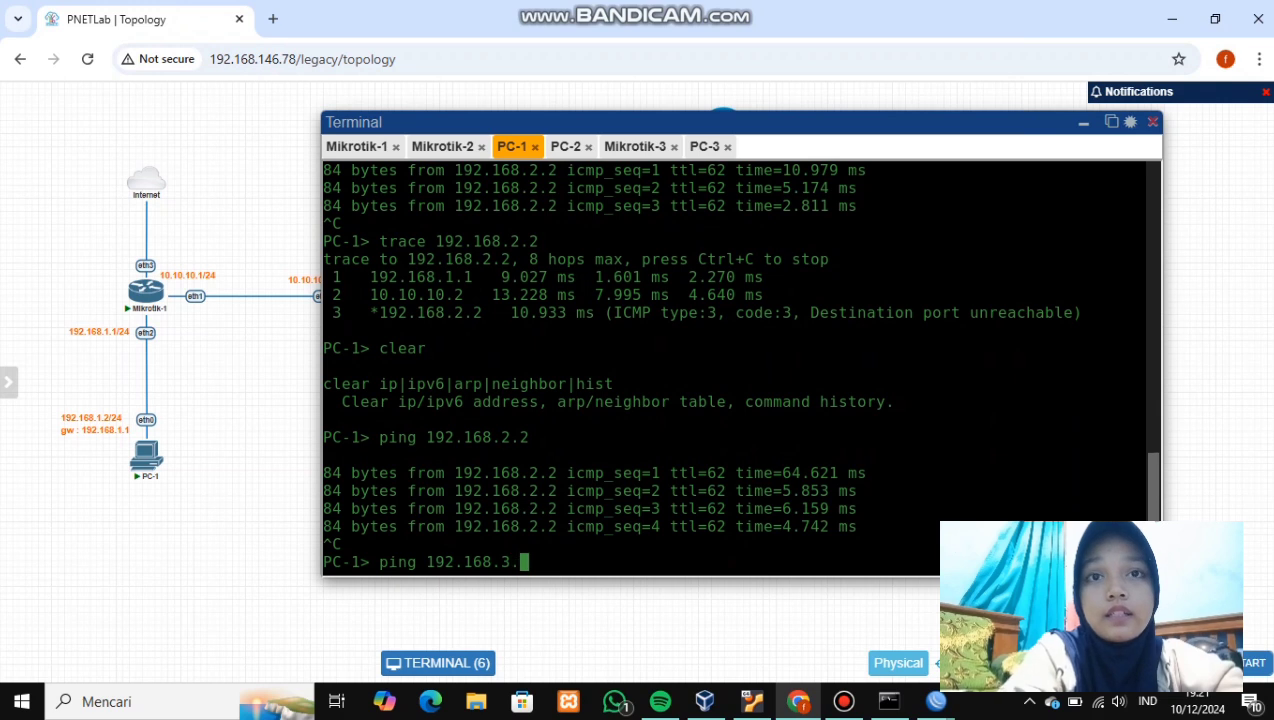
{"action": "type", "text": "2"}
{"action": "key", "text": "Return"}
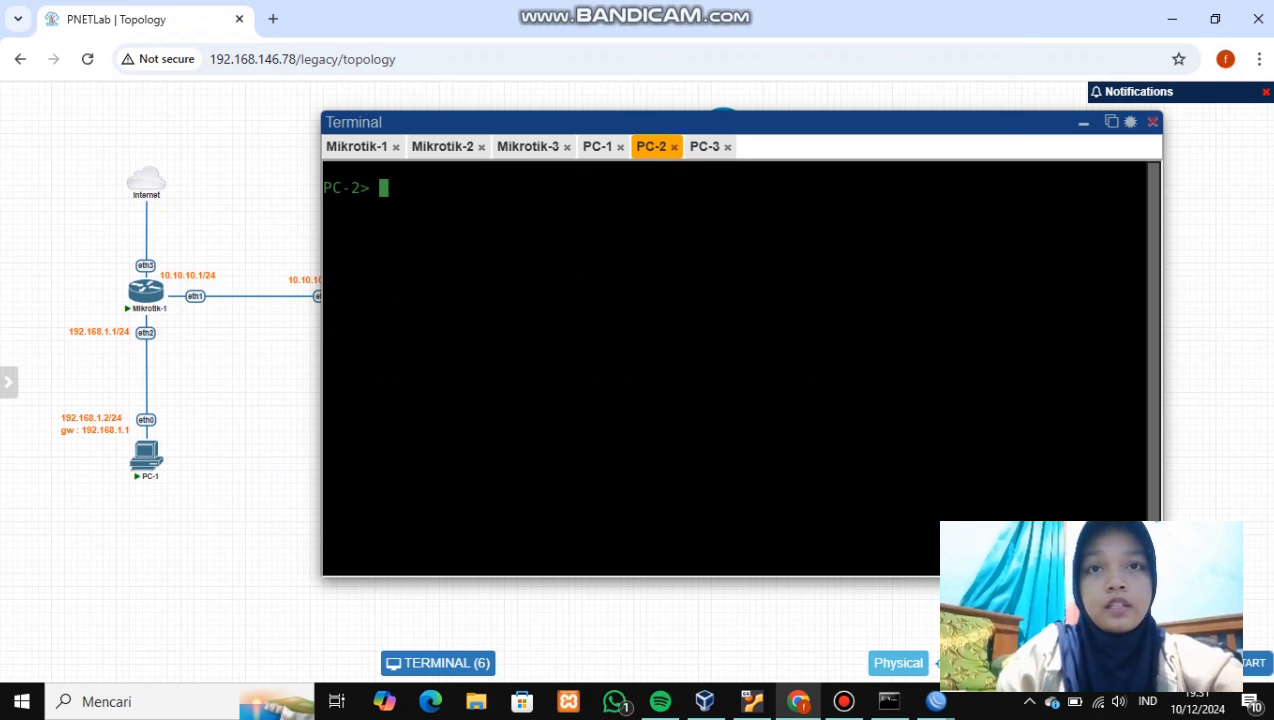
- Ping 192.168.1.2 and 192.168.3.2 from PC-2's console, then bring up the PC-3 console
{"action": "type", "text": "ping 192.168."}
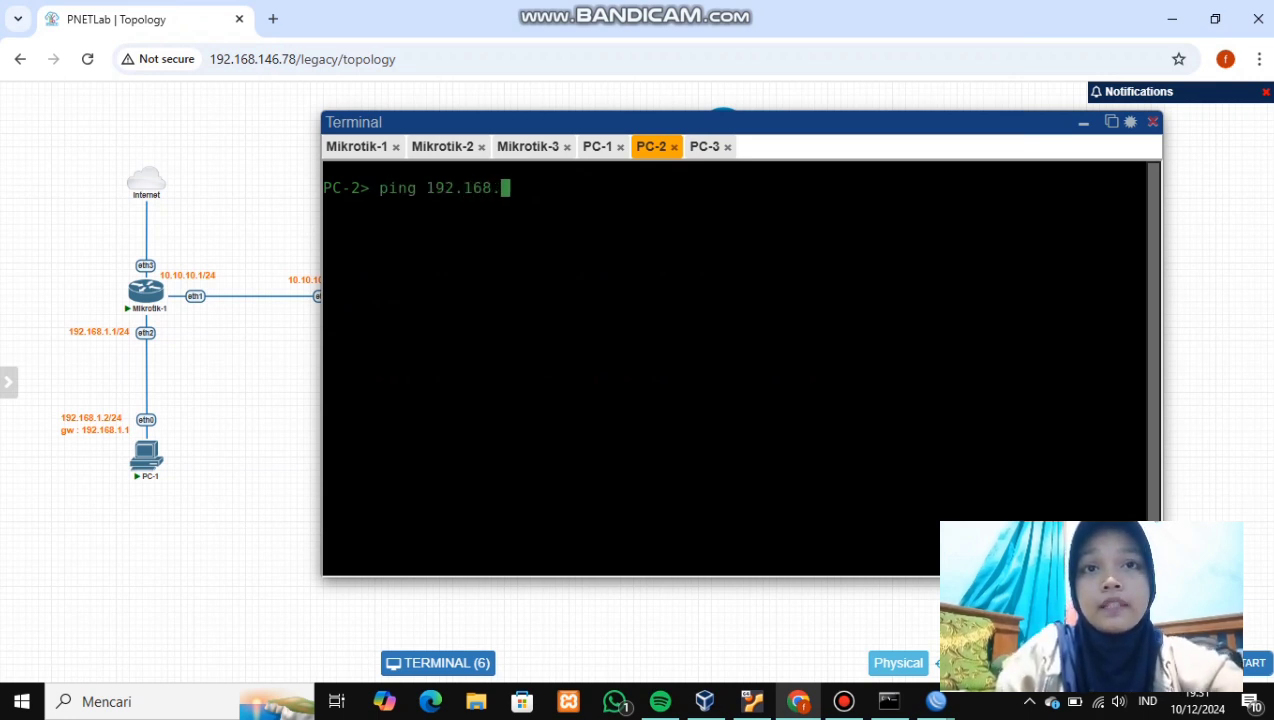
{"action": "type", "text": "1."}
{"action": "type", "text": "2"}
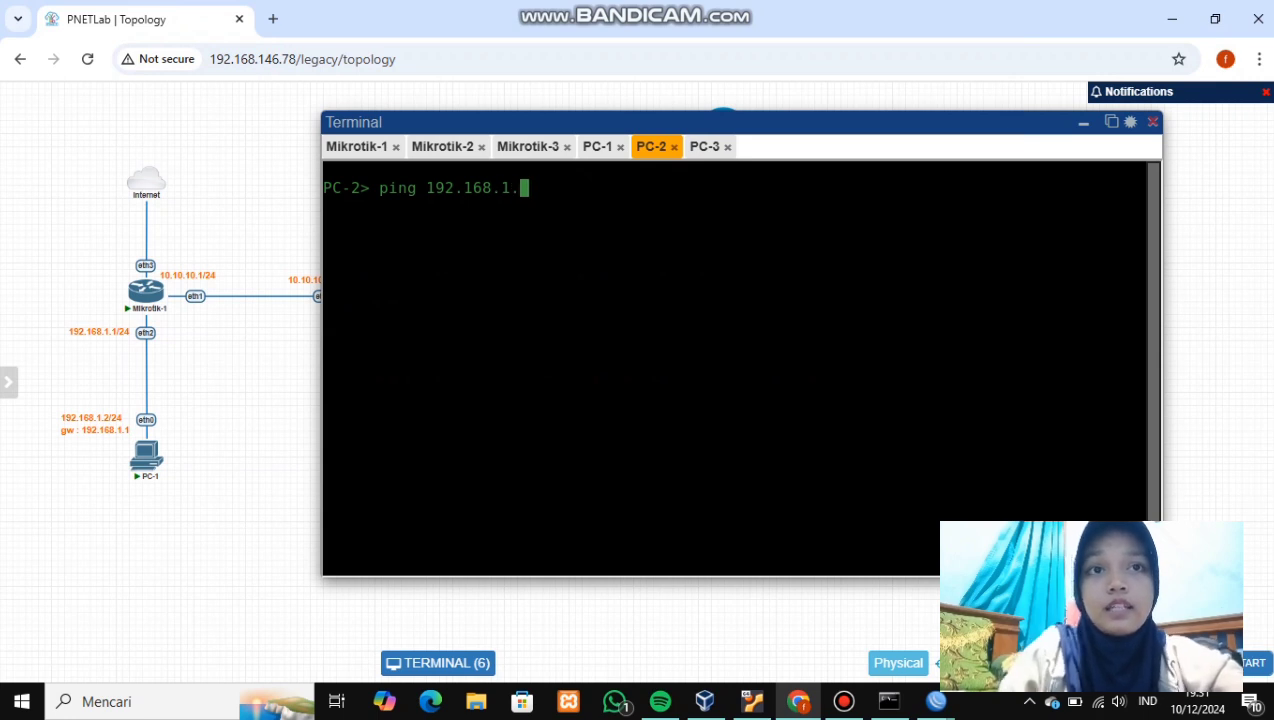
{"action": "key", "text": "Return"}
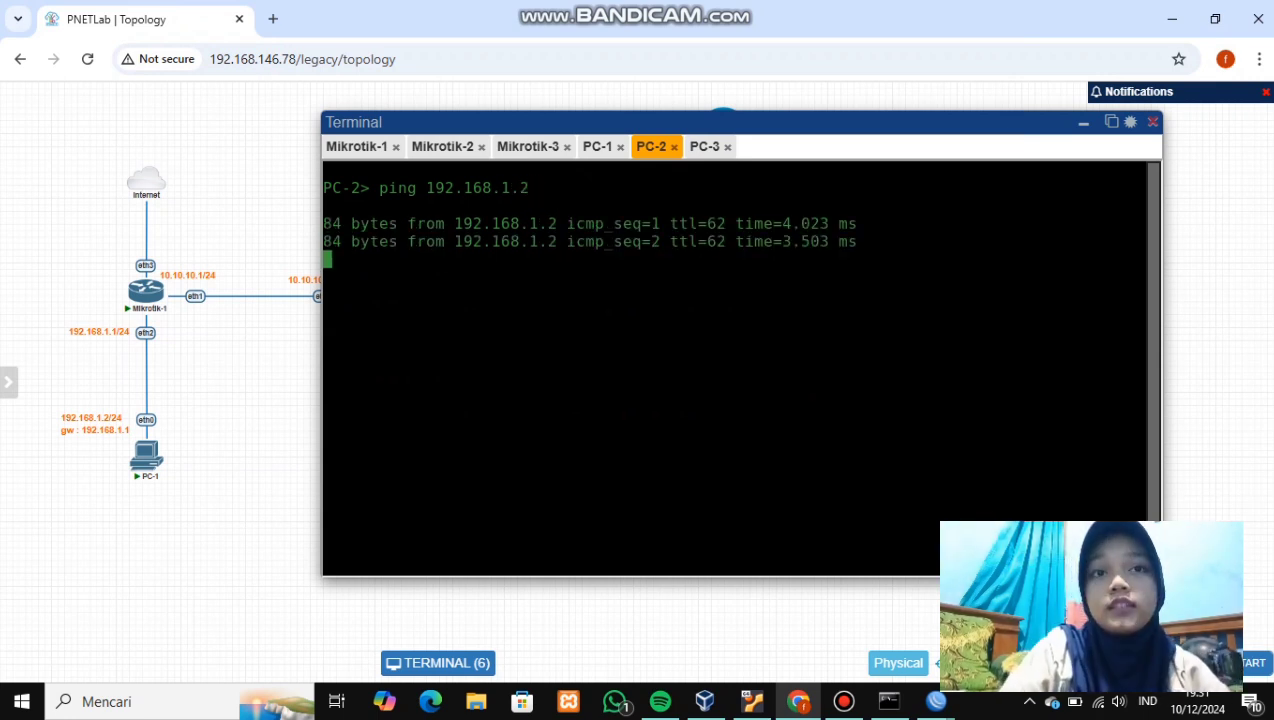
{"action": "key", "text": "ctrl+c"}
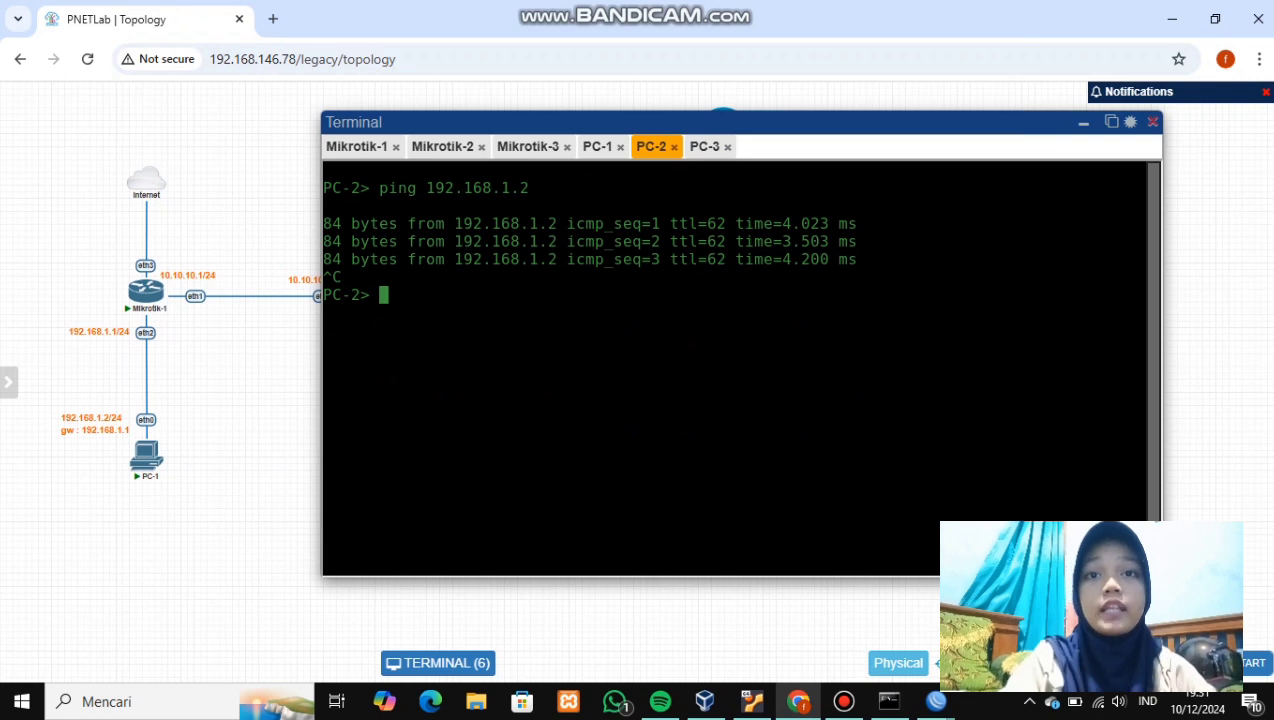
{"action": "type", "text": "ping 192.168.3"}
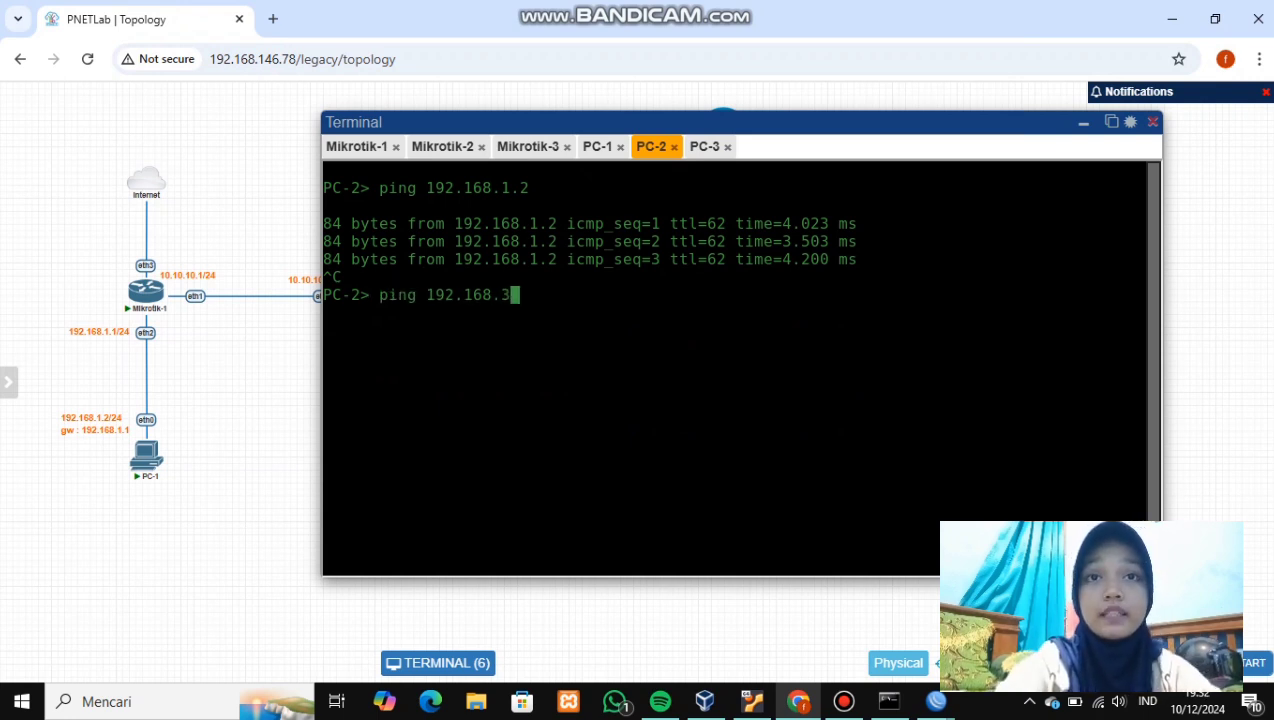
{"action": "type", "text": "."}
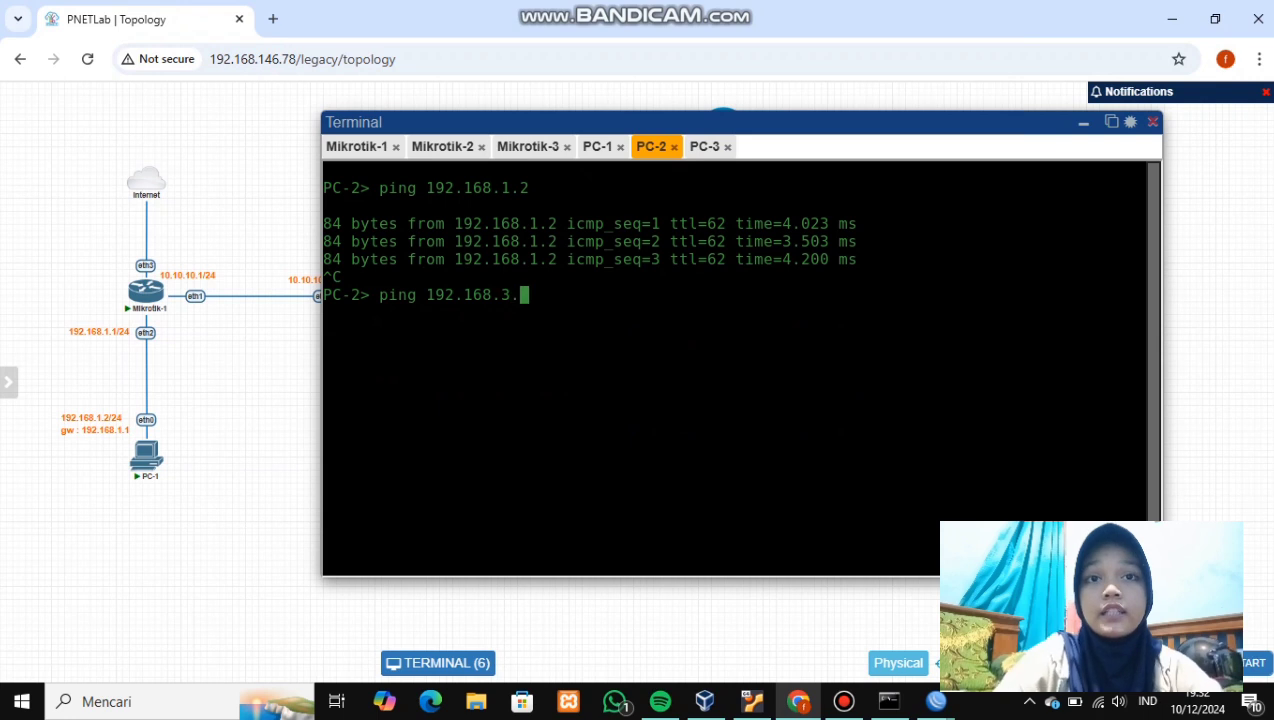
{"action": "type", "text": "2"}
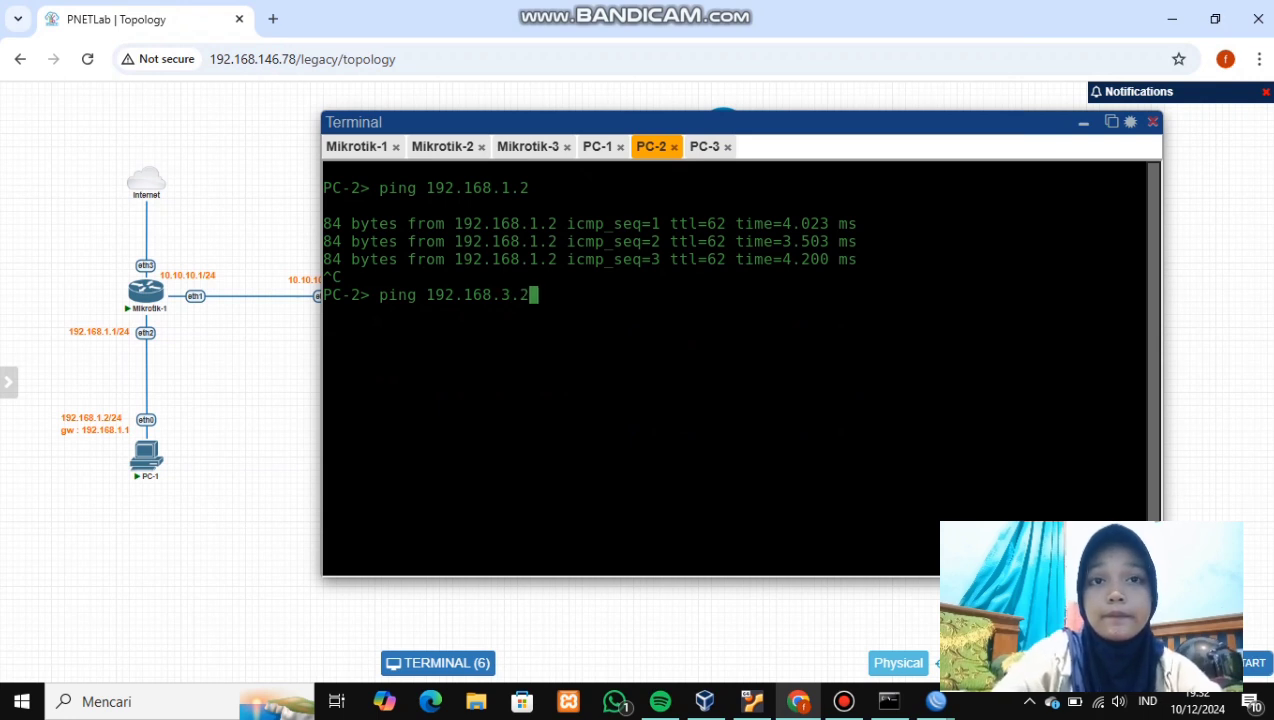
{"action": "key", "text": "Return"}
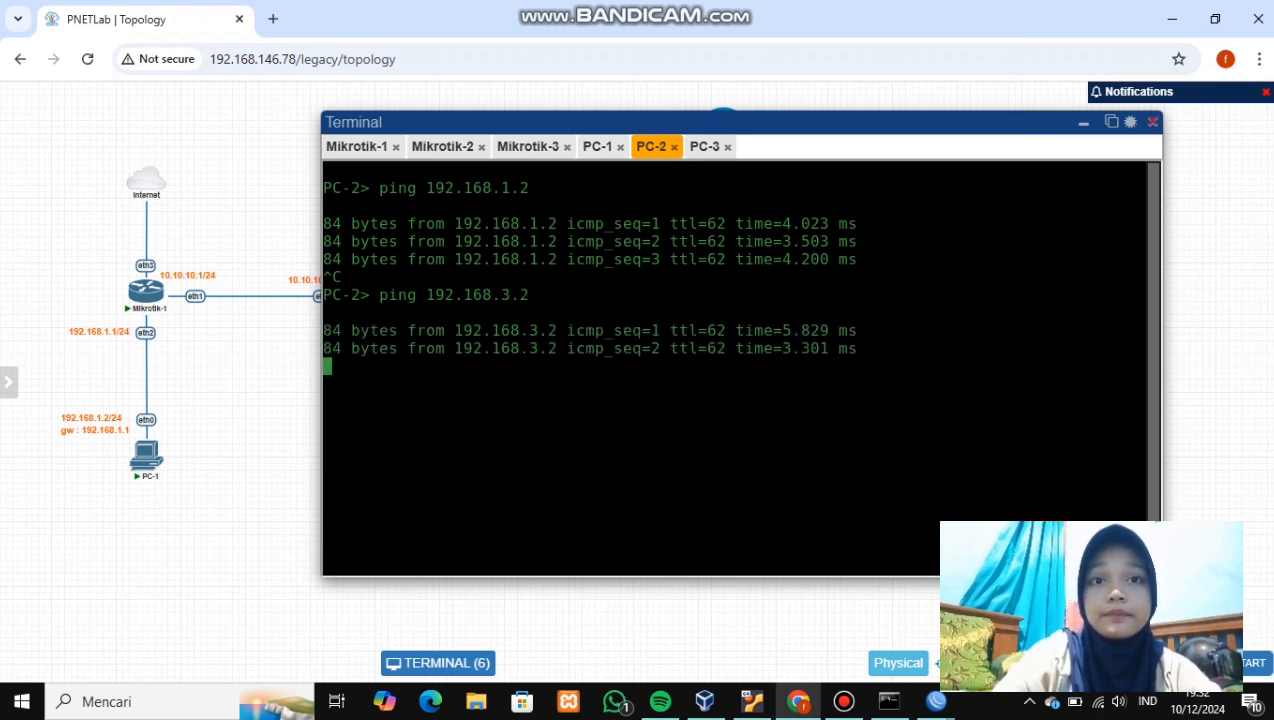
{"action": "key", "text": "ctrl+c"}
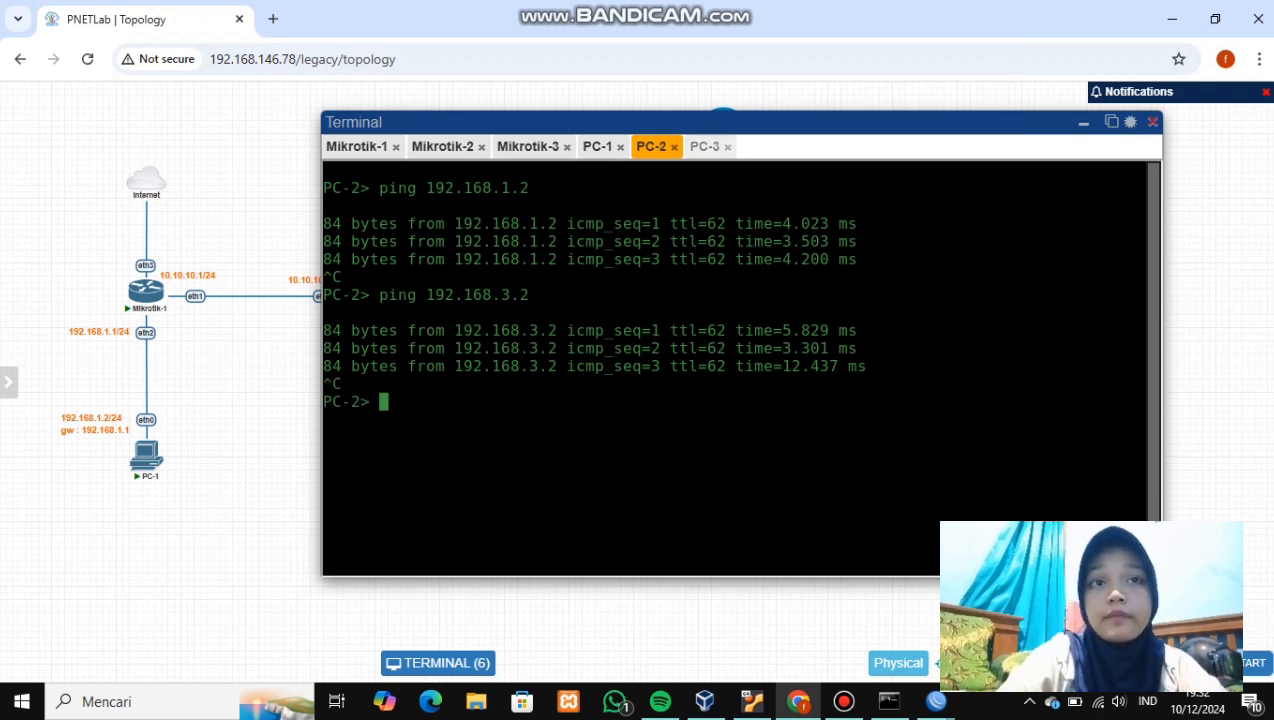
{"action": "left_click", "coordinate": [705, 147]}
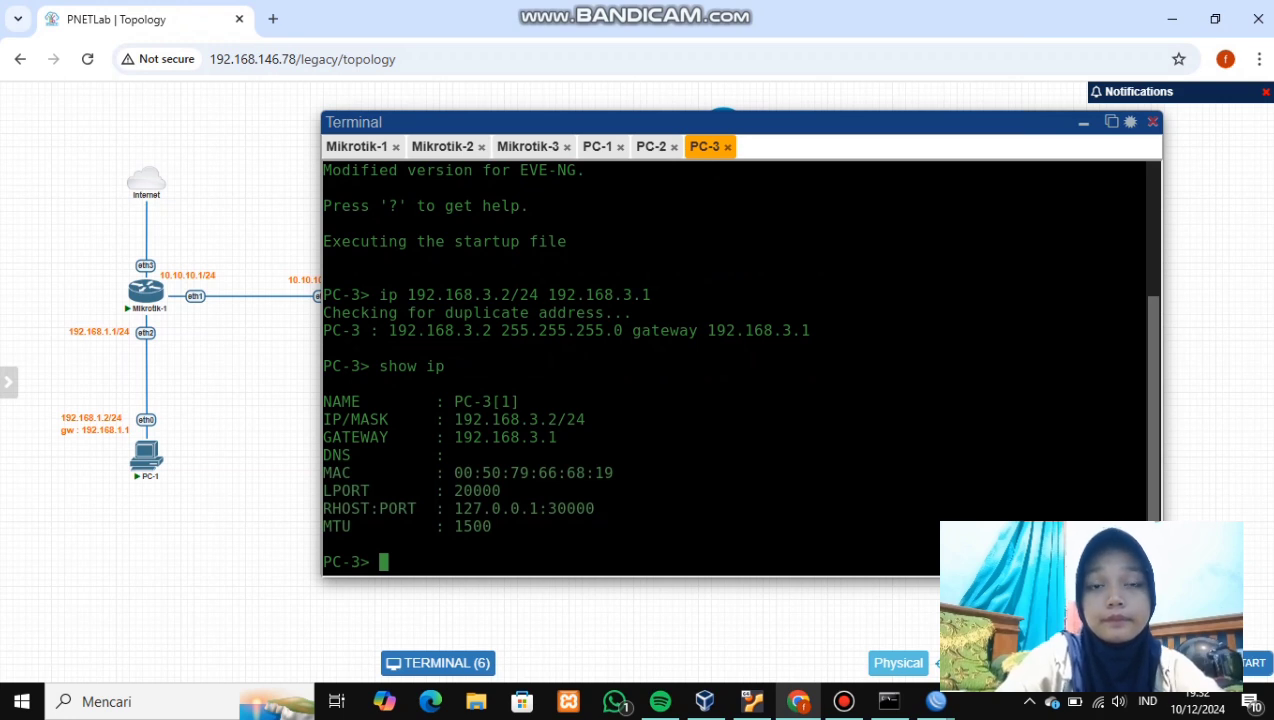
- Ping 192.168.1.2 and 192.168.2.2 from PC-3, then minimise the terminal to show the topology
{"action": "type", "text": "p"}
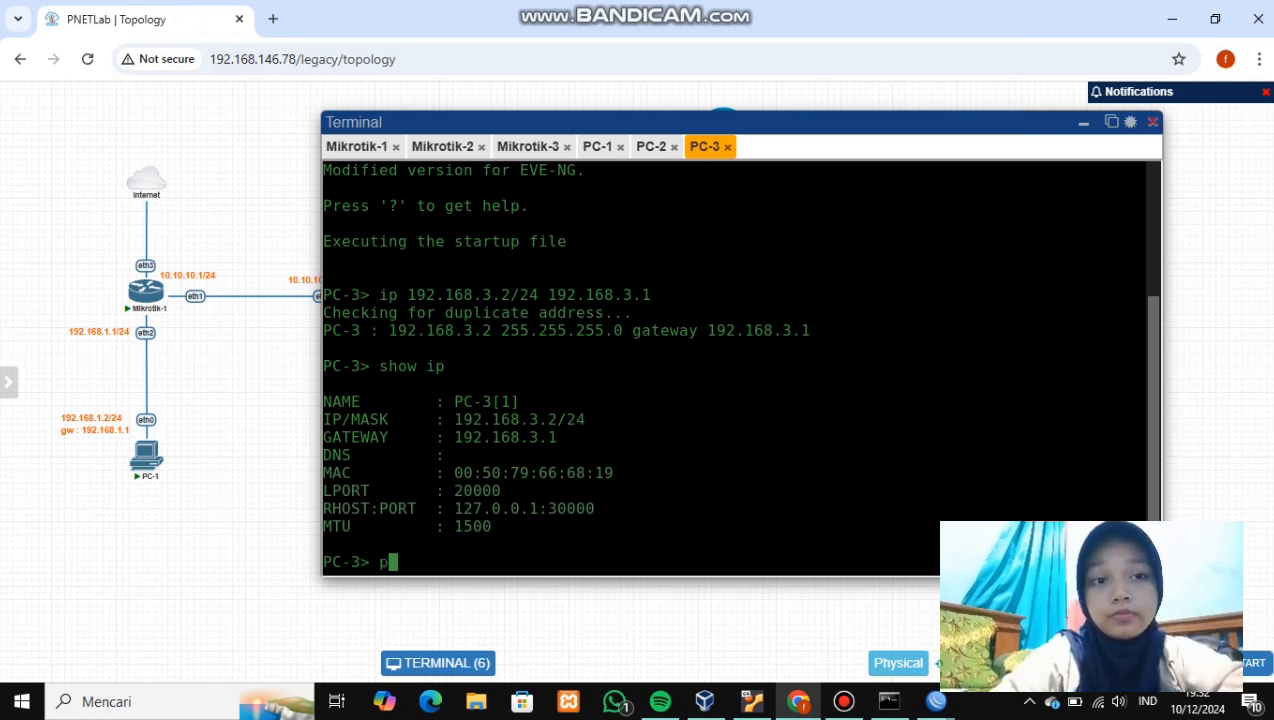
{"action": "type", "text": "ing"}
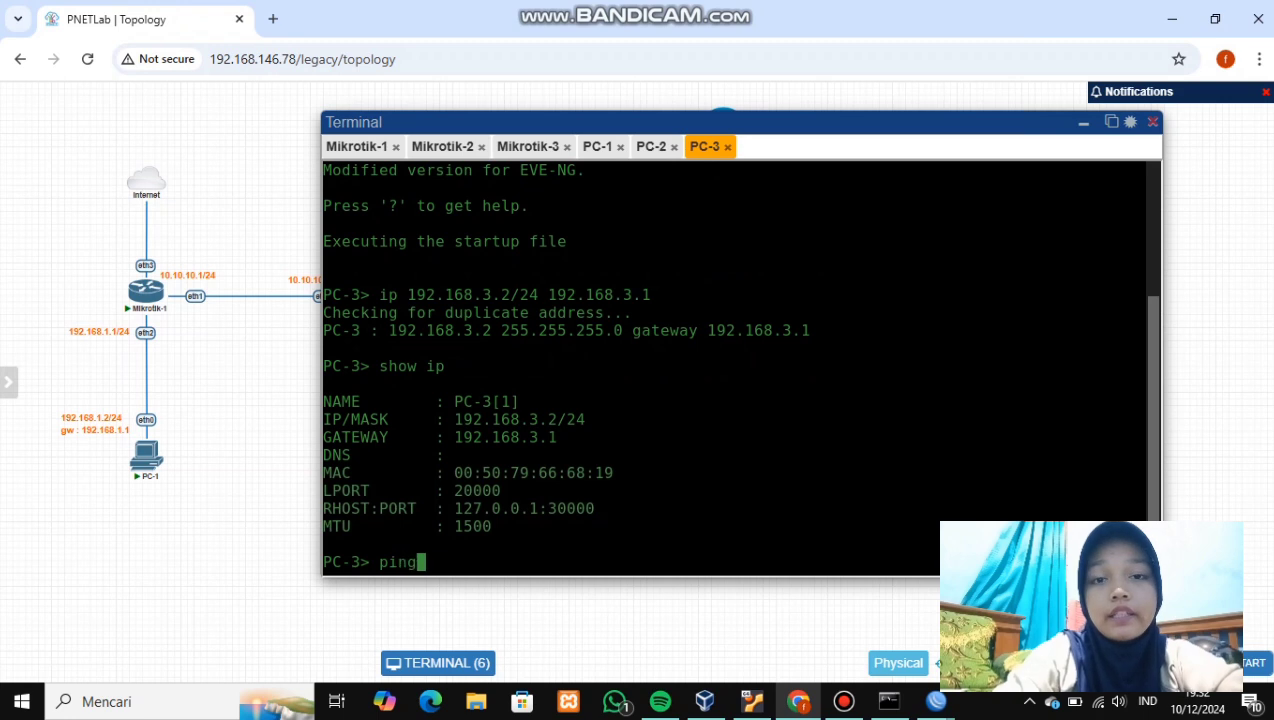
{"action": "type", "text": " 192.1"}
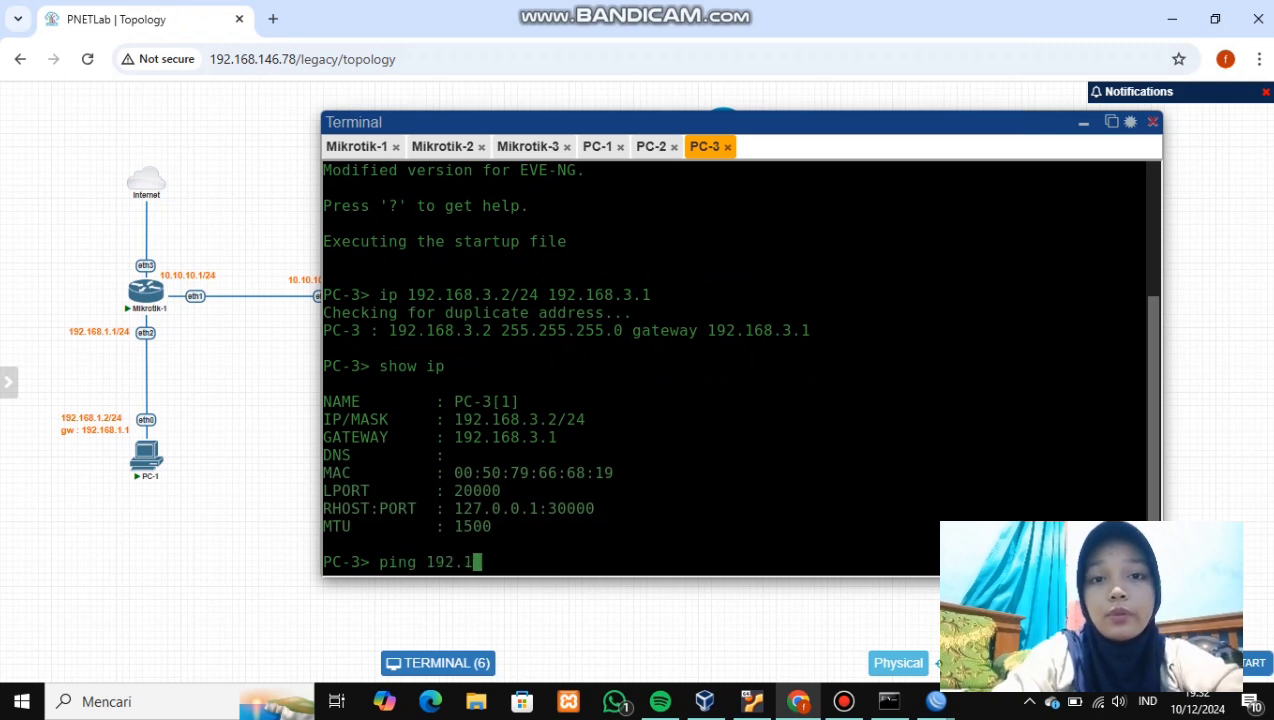
{"action": "type", "text": "68.1."}
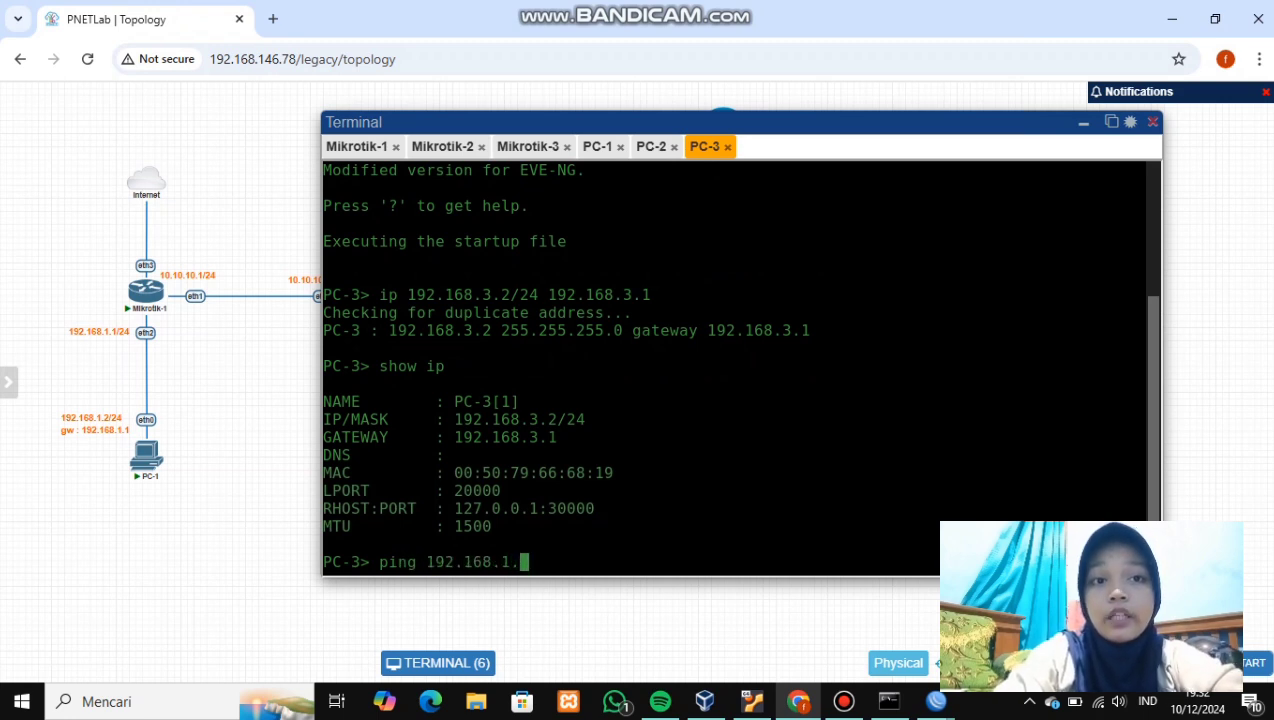
{"action": "type", "text": "2"}
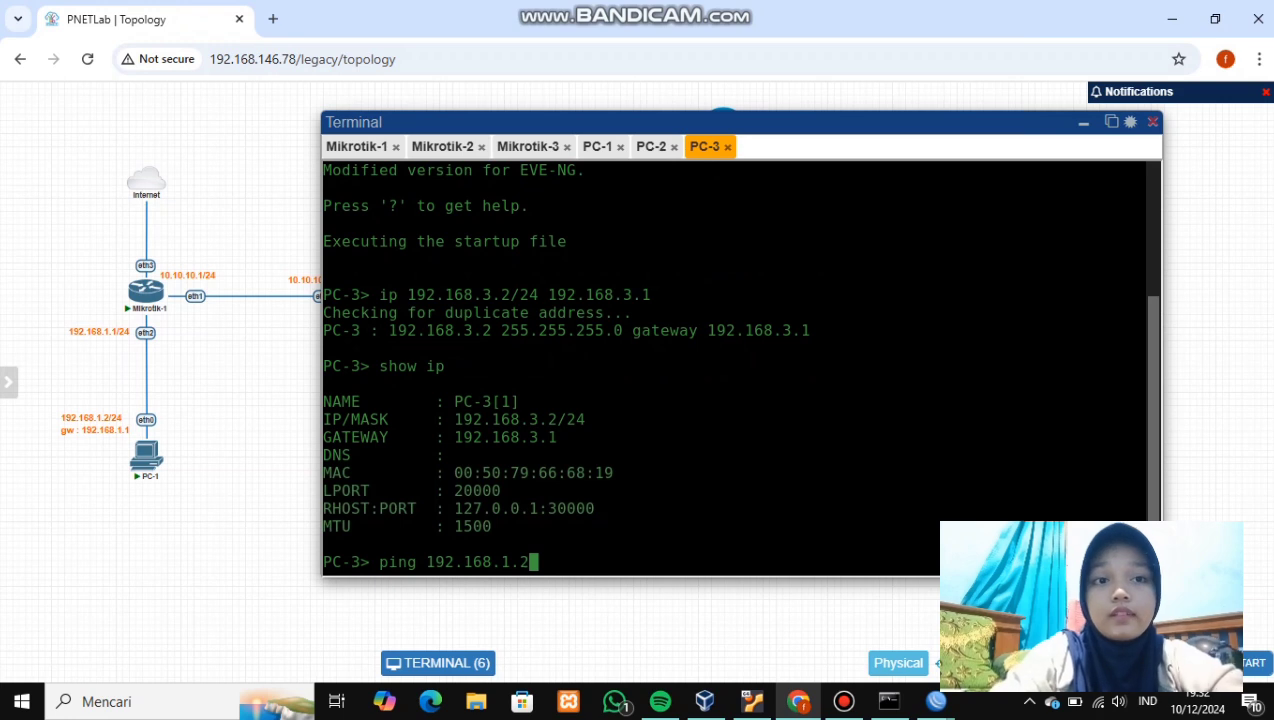
{"action": "key", "text": "Return"}
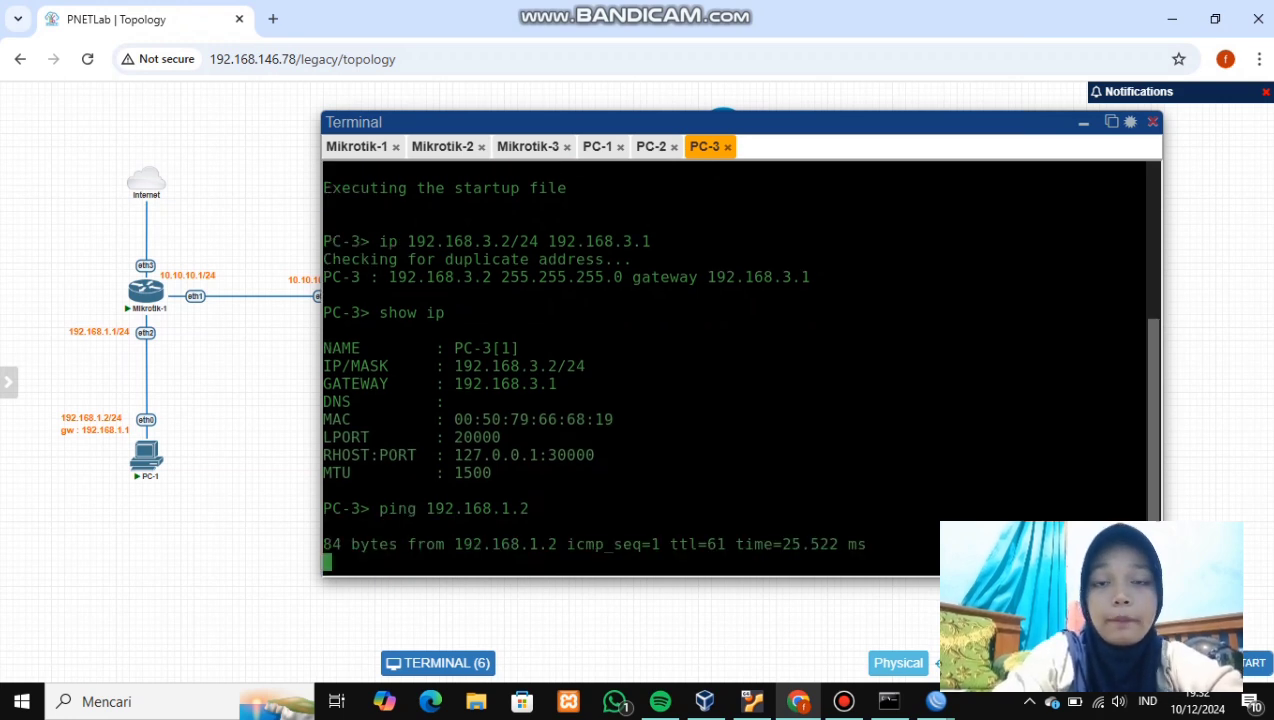
{"action": "key", "text": "ctrl+c"}
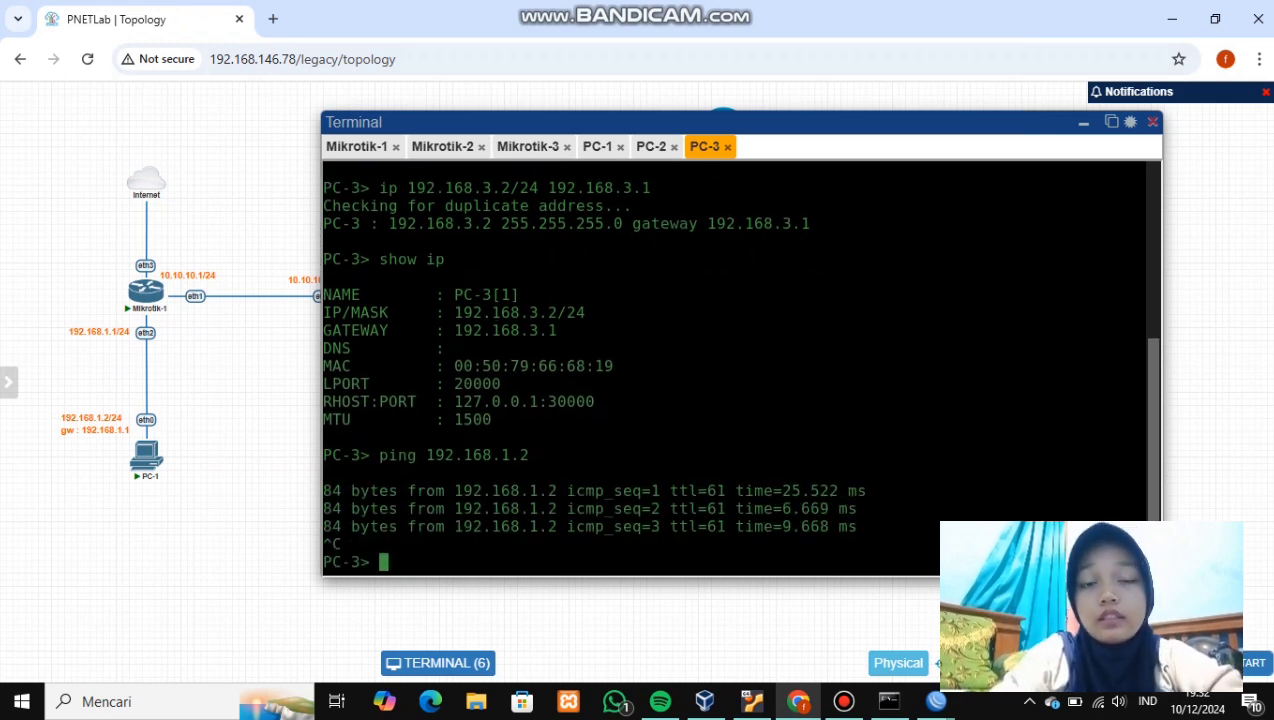
{"action": "type", "text": "p"}
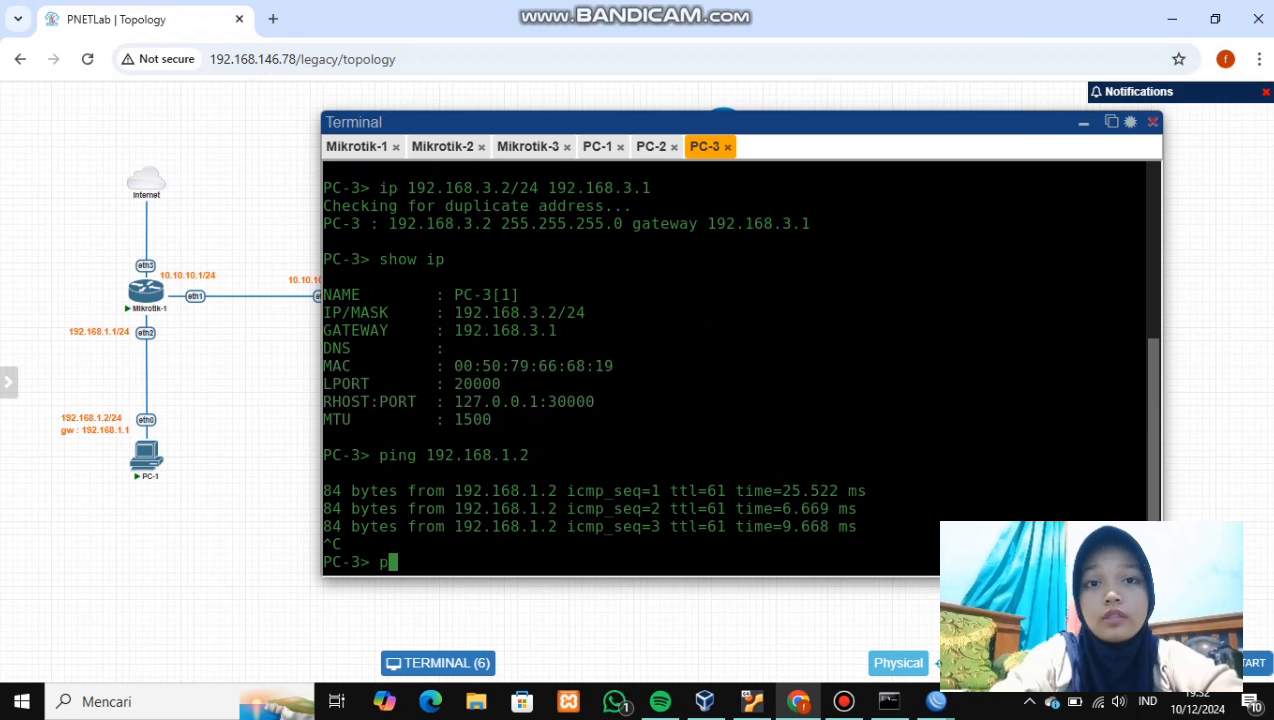
{"action": "type", "text": "i"}
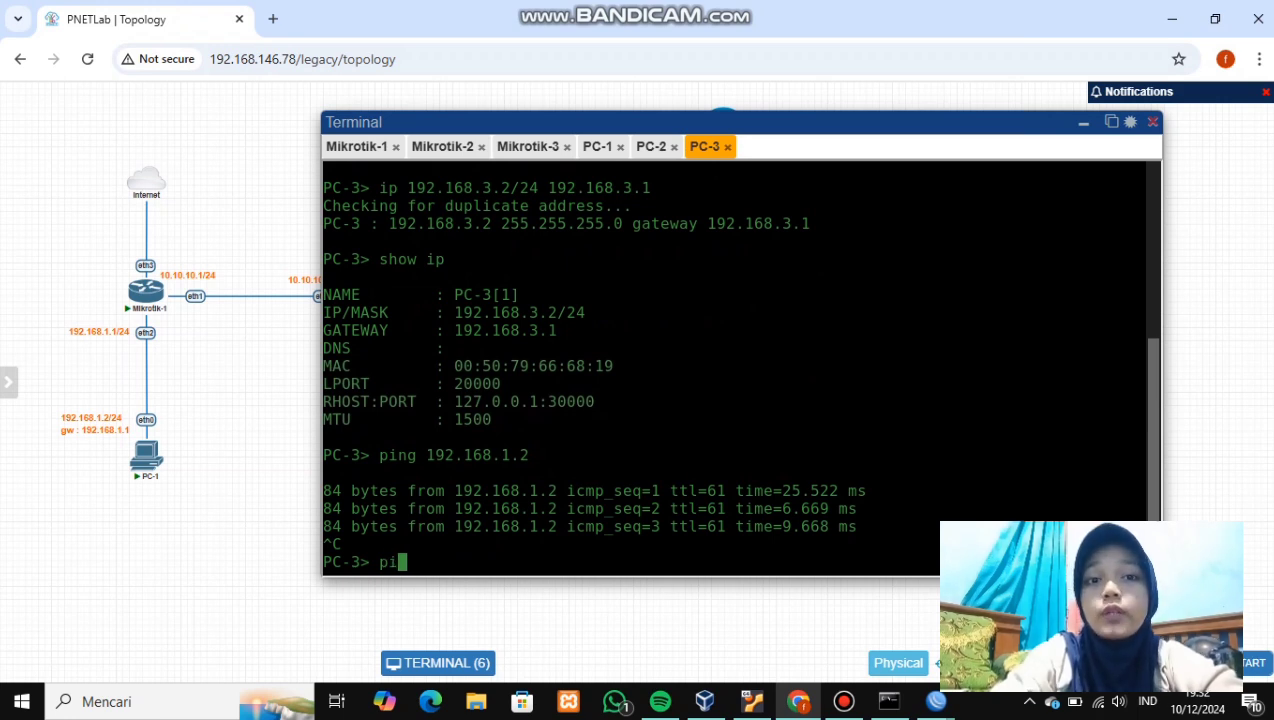
{"action": "type", "text": "ng 192.168"}
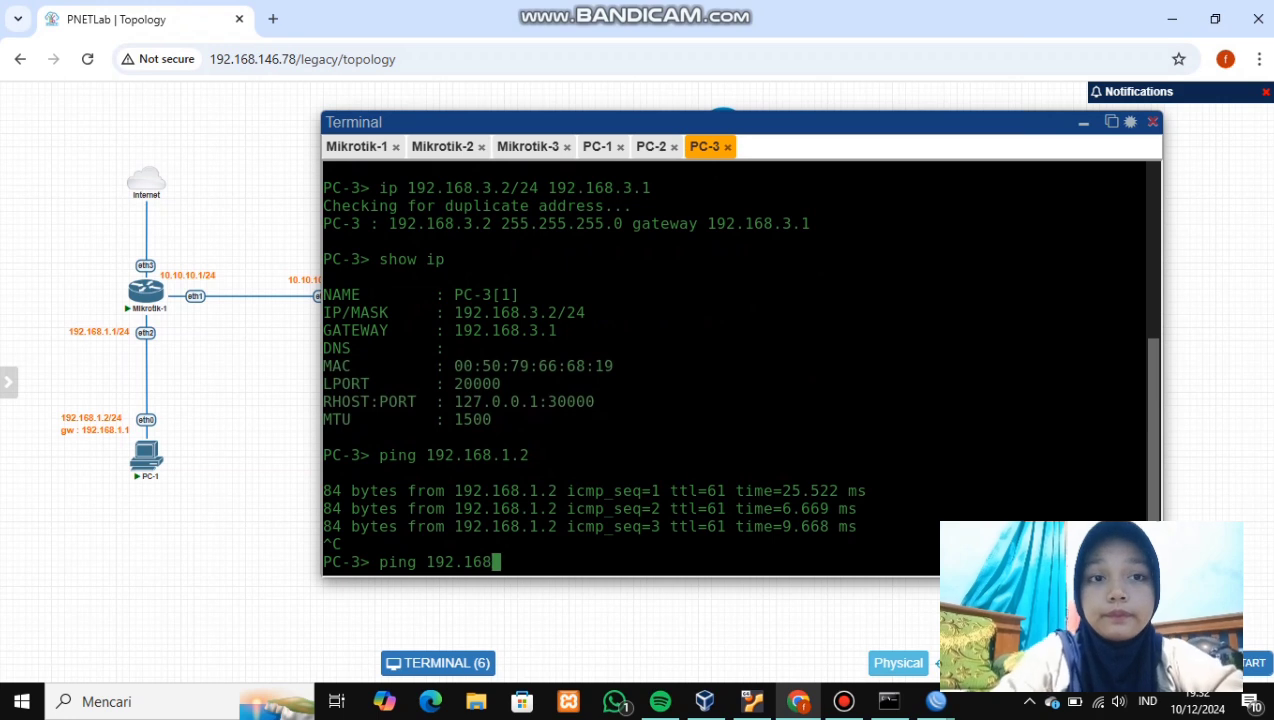
{"action": "type", "text": ".2.2"}
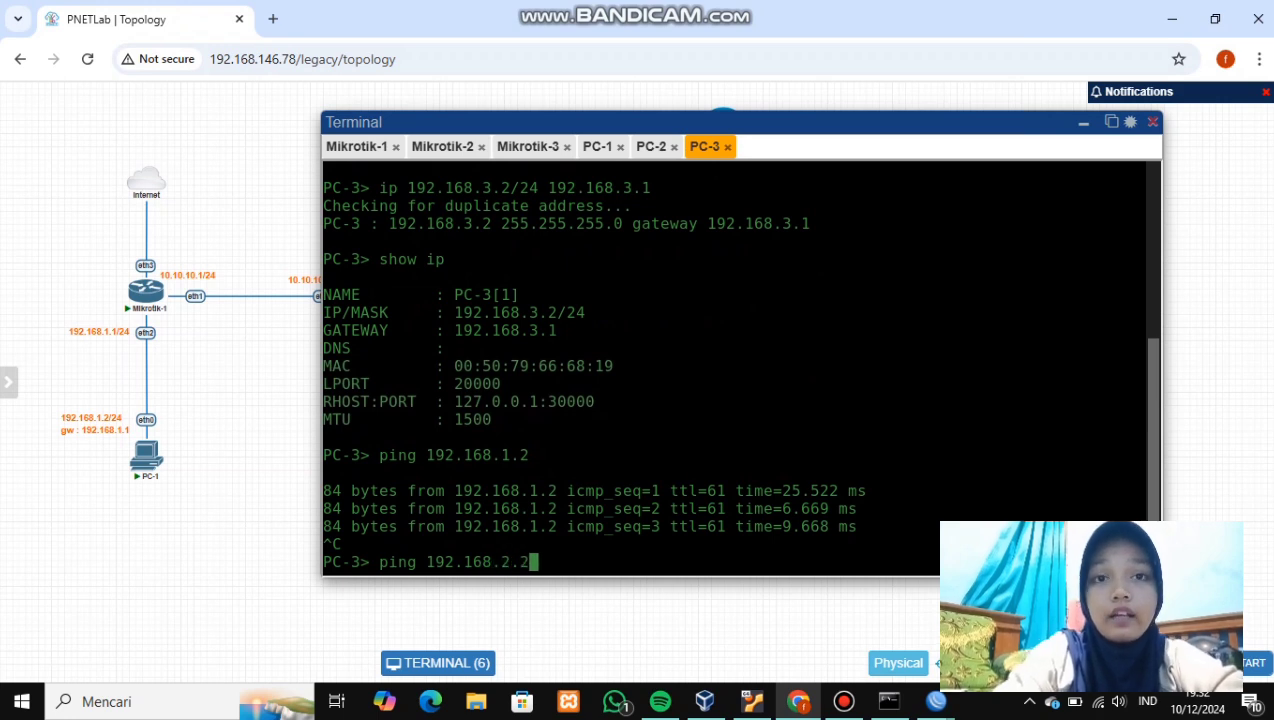
{"action": "key", "text": "Return"}
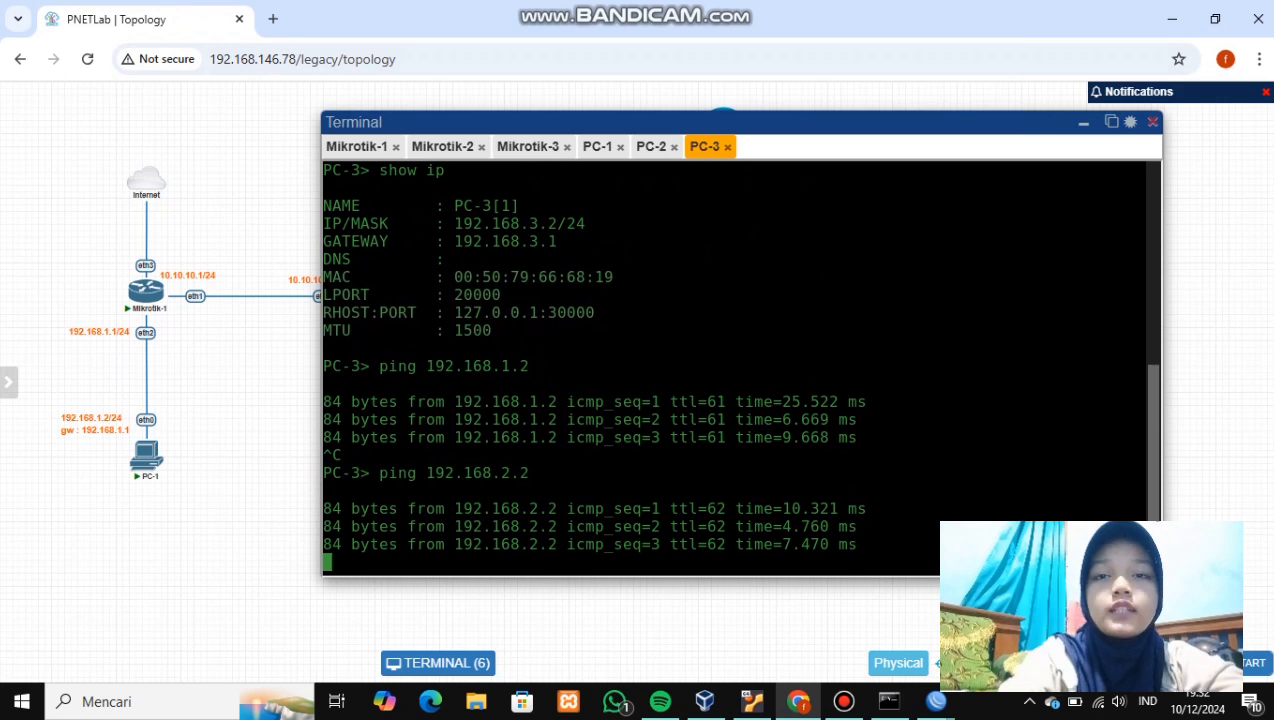
{"action": "key", "text": "ctrl+c"}
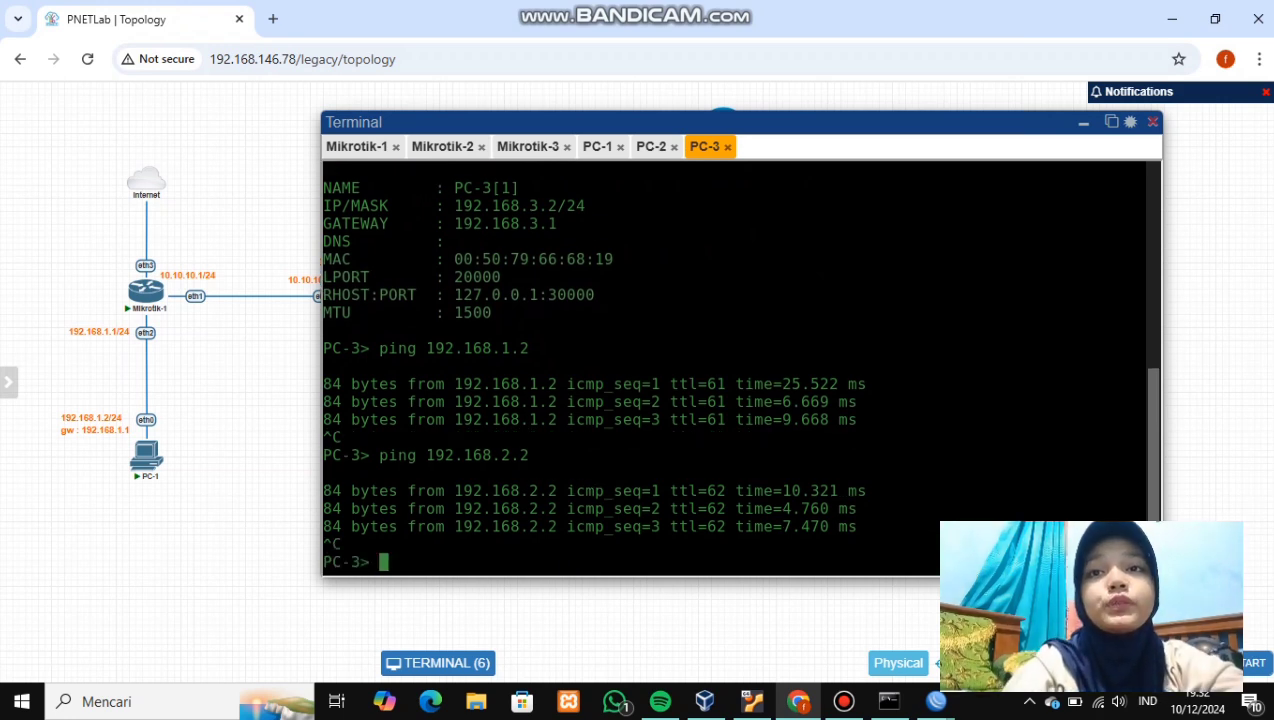
{"action": "left_click", "coordinate": [1083, 122]}
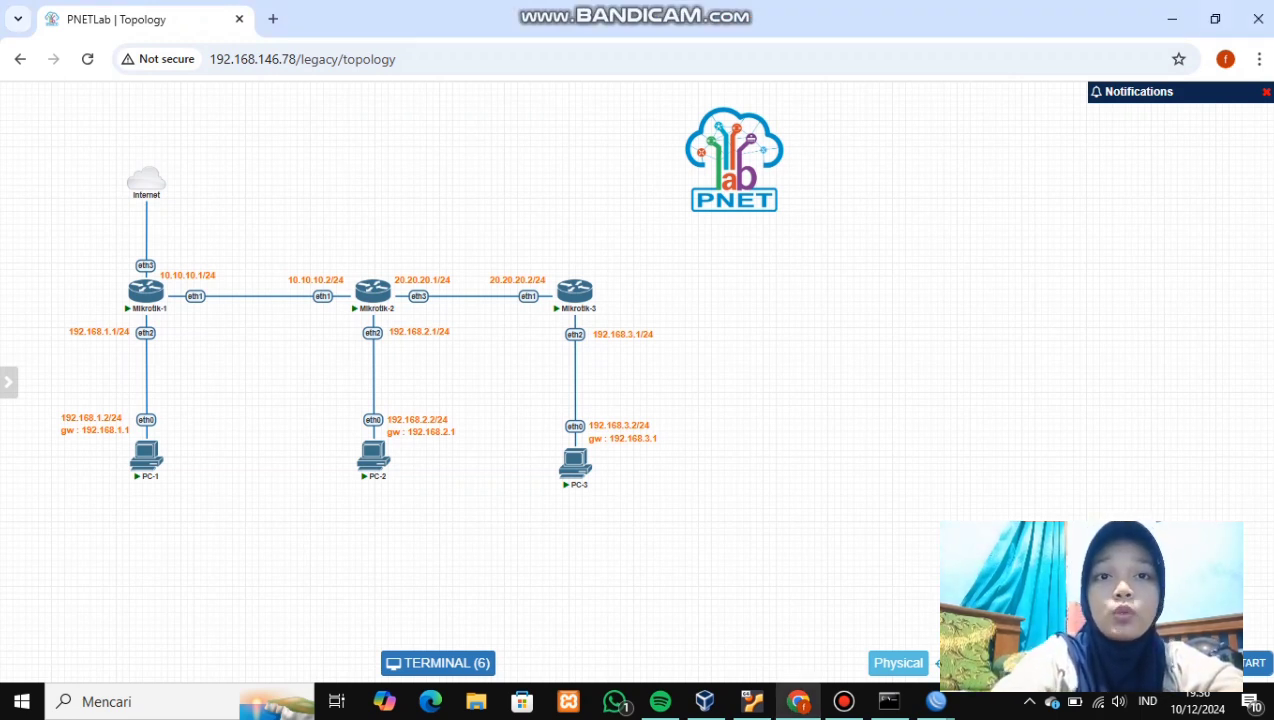
- Add a Virtual PC (VPCS) node named PC-4 to the topology and save it
{"action": "right_click", "coordinate": [737, 289]}
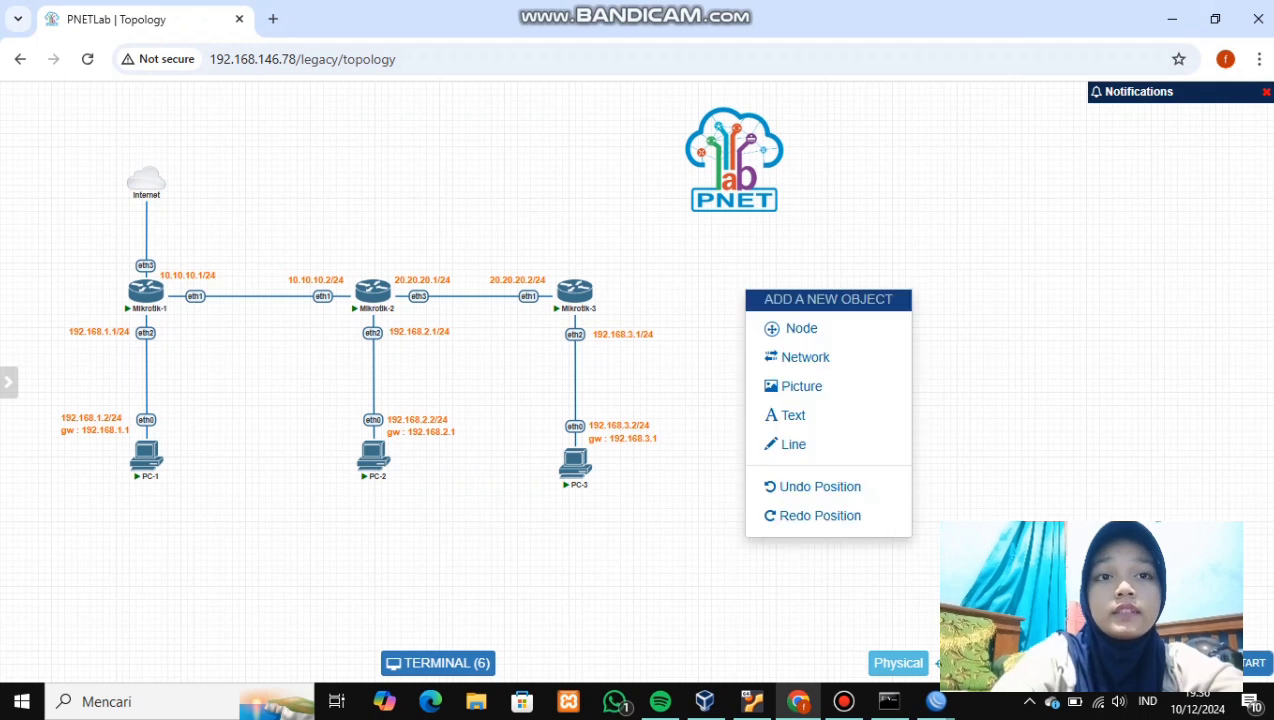
{"action": "left_click", "coordinate": [790, 327]}
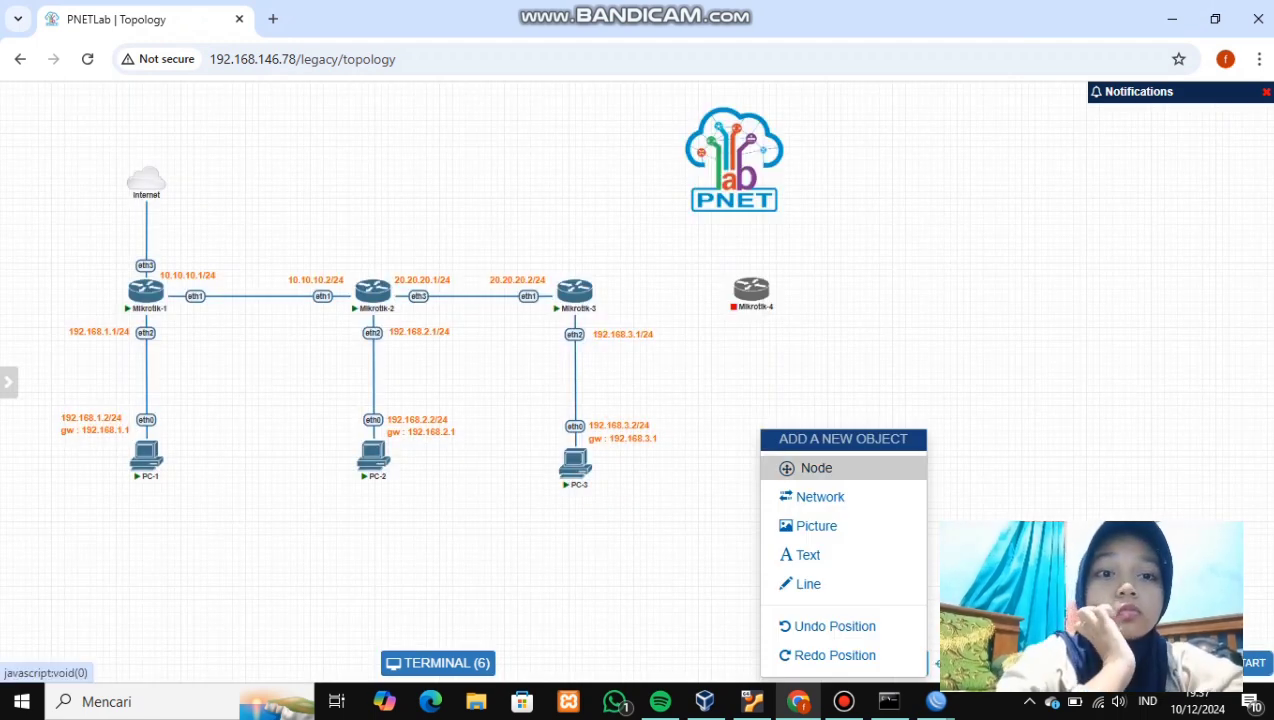
{"action": "left_click", "coordinate": [816, 467]}
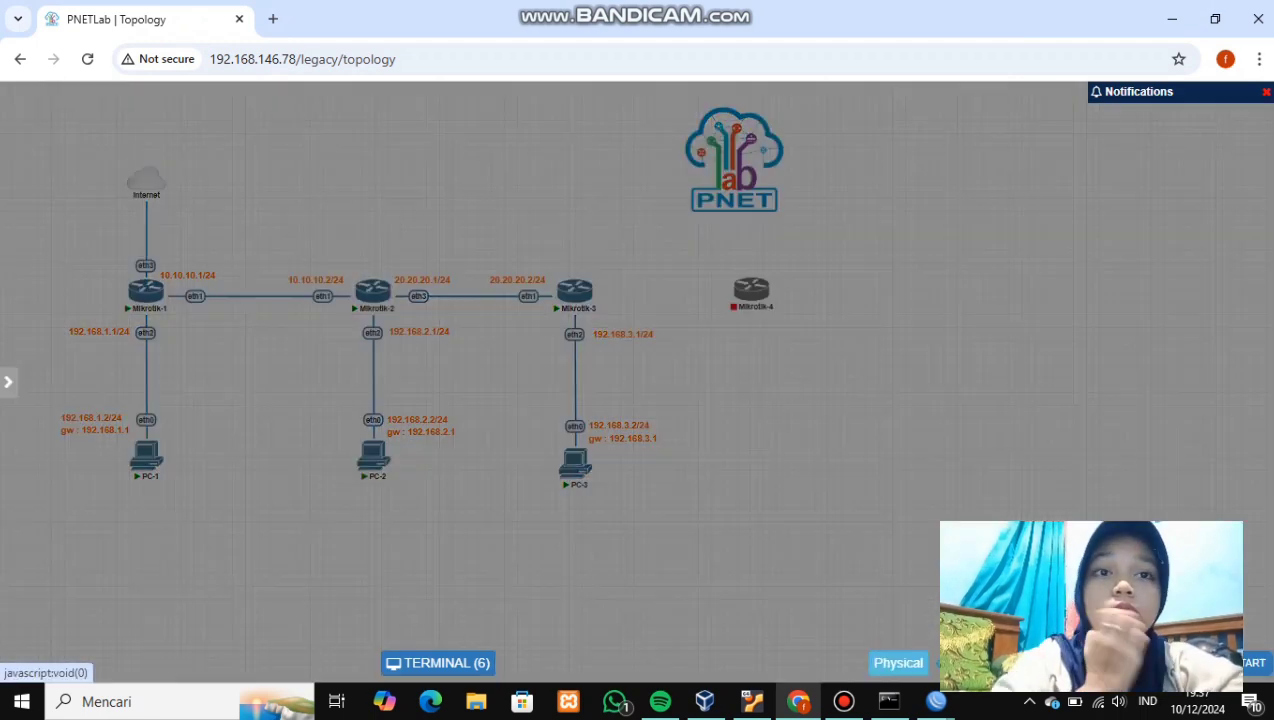
{"action": "left_click", "coordinate": [313, 372]}
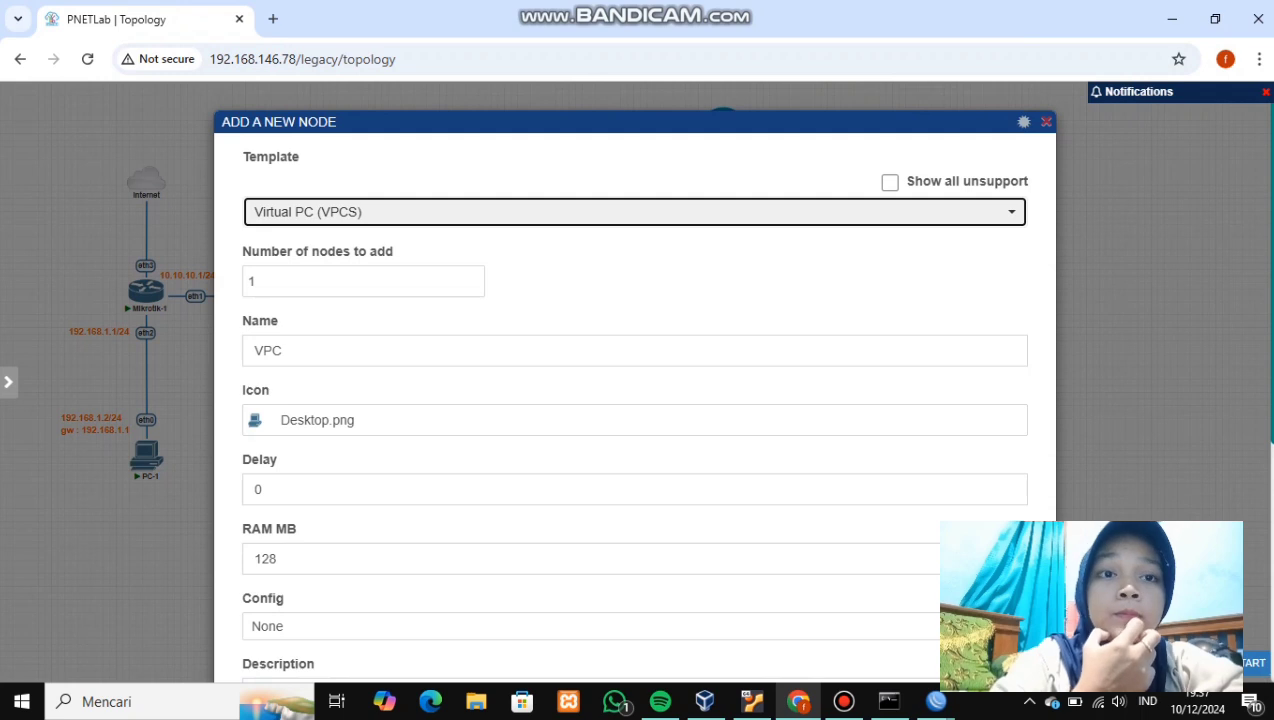
{"action": "left_click", "coordinate": [262, 350]}
{"action": "key", "text": "BackSpace"}
{"action": "left_click", "coordinate": [273, 350]}
{"action": "type", "text": "-4"}
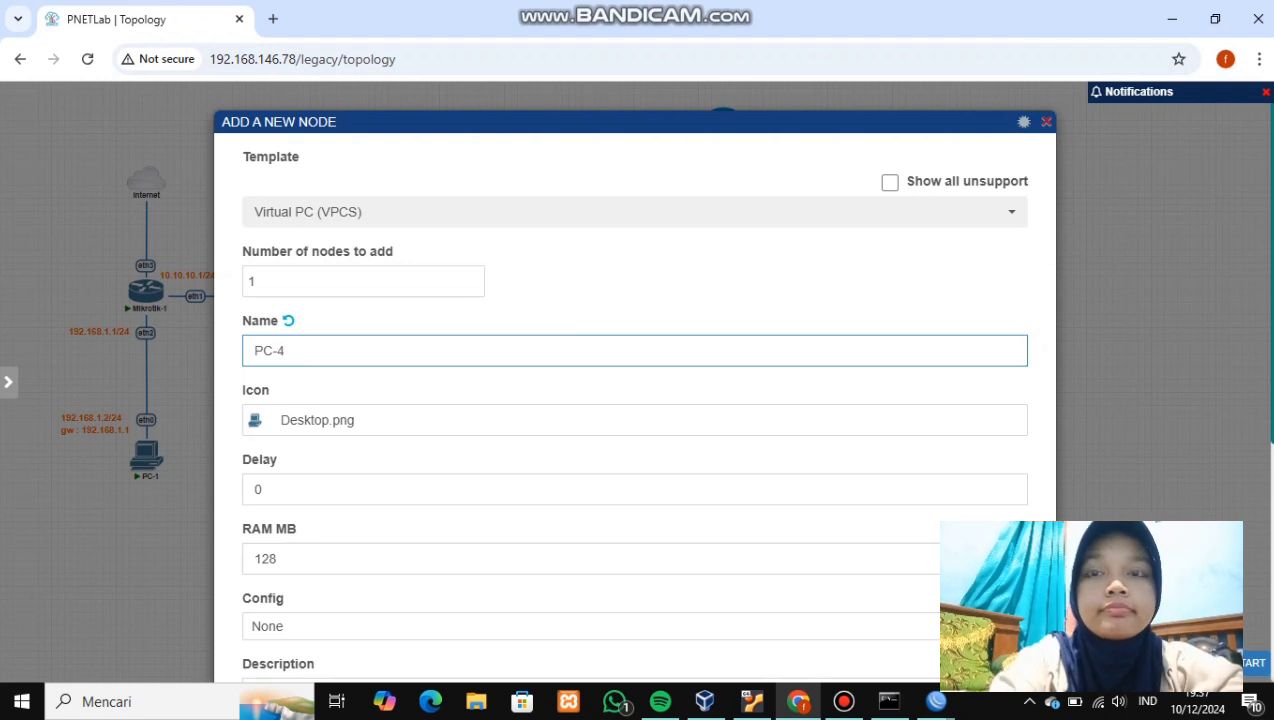
{"action": "scroll", "coordinate": [634, 380], "scroll_direction": "down", "scroll_amount": 4}
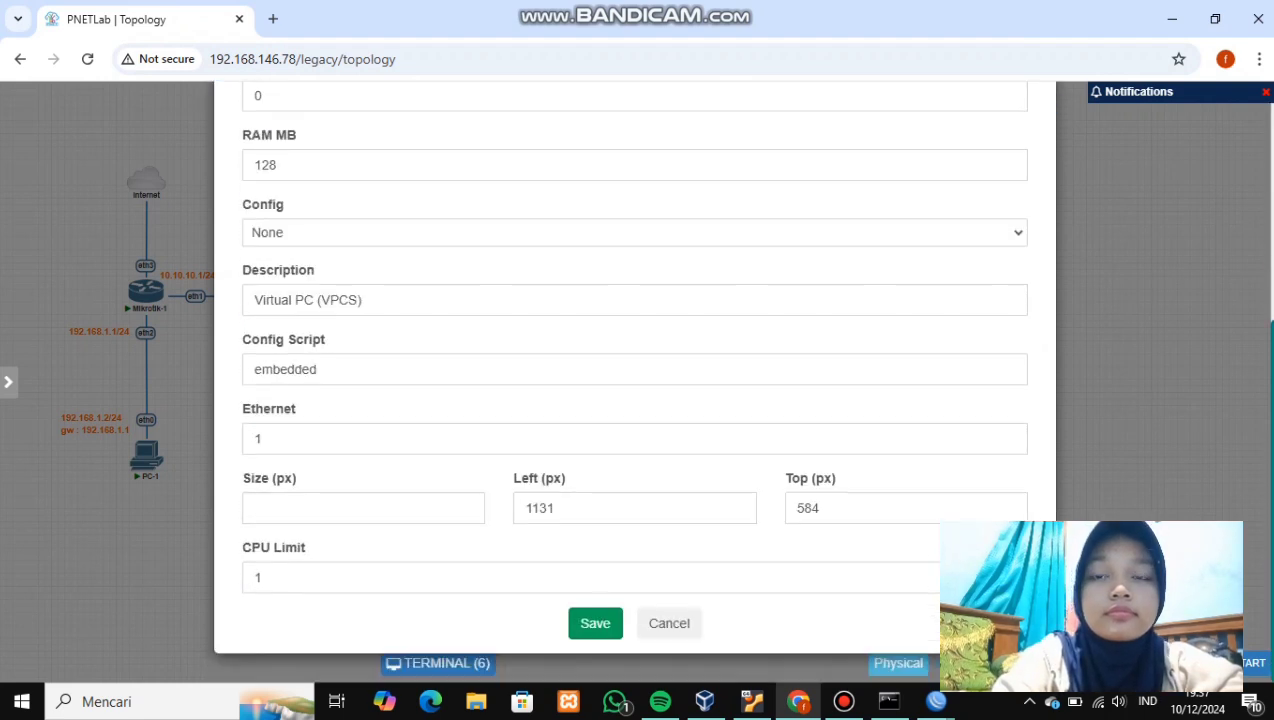
{"action": "left_click", "coordinate": [595, 623]}
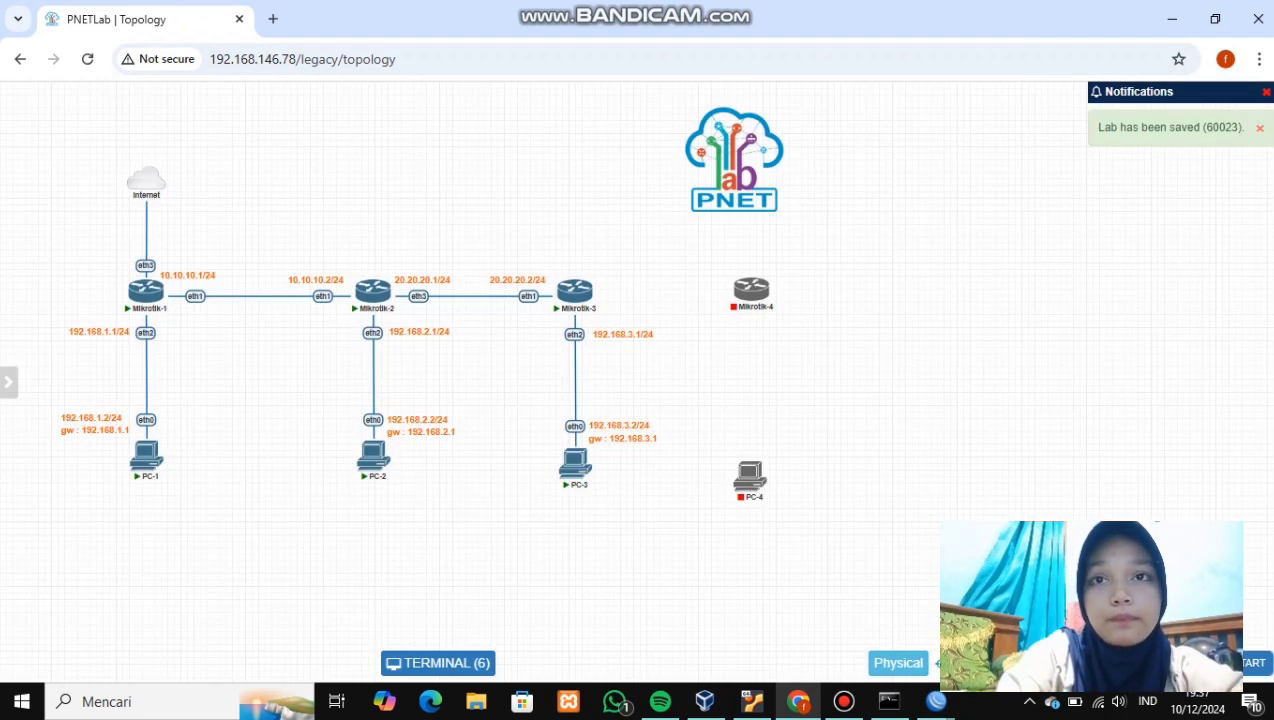
- Link Mikrotik-3 eth3 to Mikrotik-4 eth1 and Mikrotik-4 eth2 to PC-4 eth0, then return to Mikrotik-3's WinBox
{"action": "left_click_drag", "start_coordinate": [765, 471], "coordinate": [770, 462]}
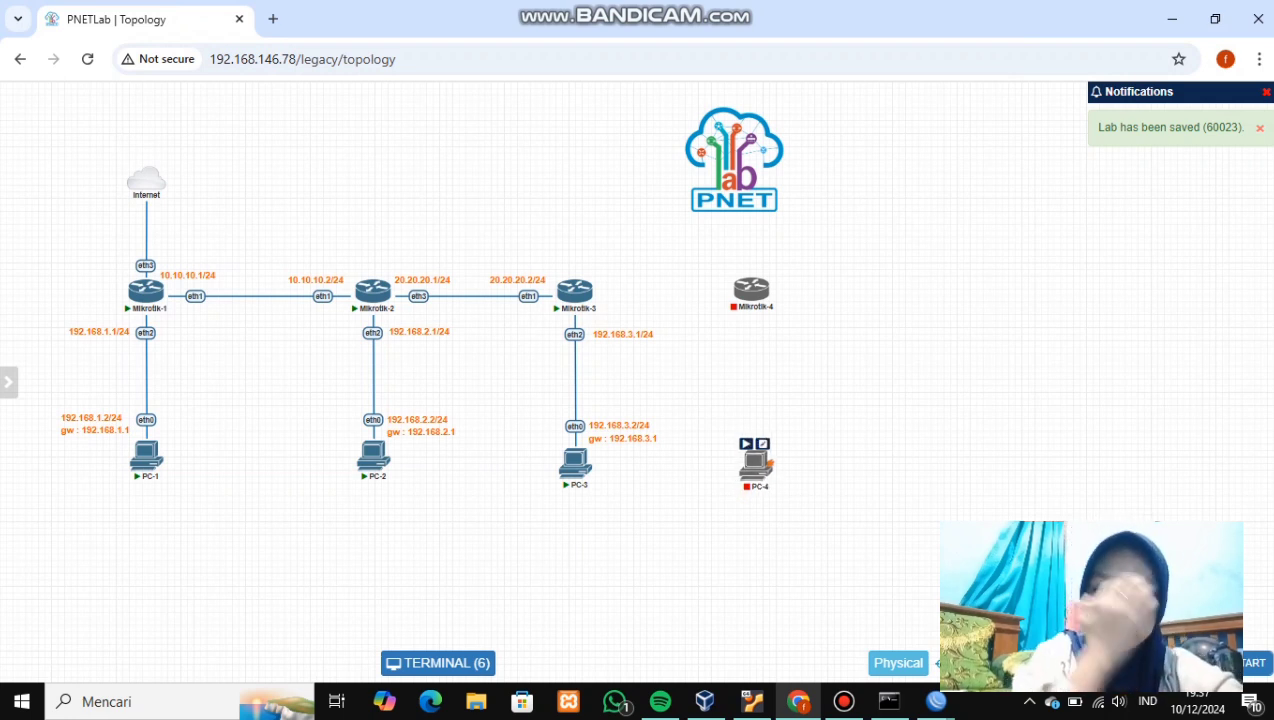
{"action": "left_click_drag", "start_coordinate": [576, 290], "coordinate": [767, 288]}
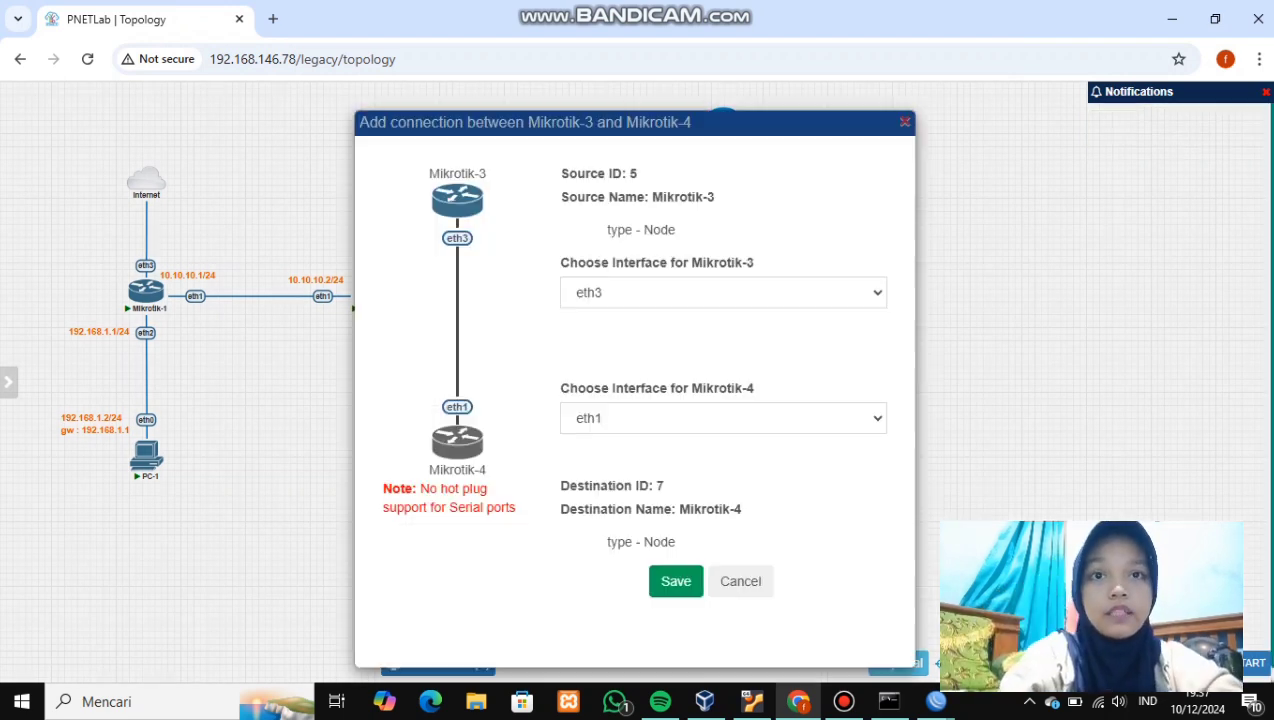
{"action": "left_click", "coordinate": [680, 581]}
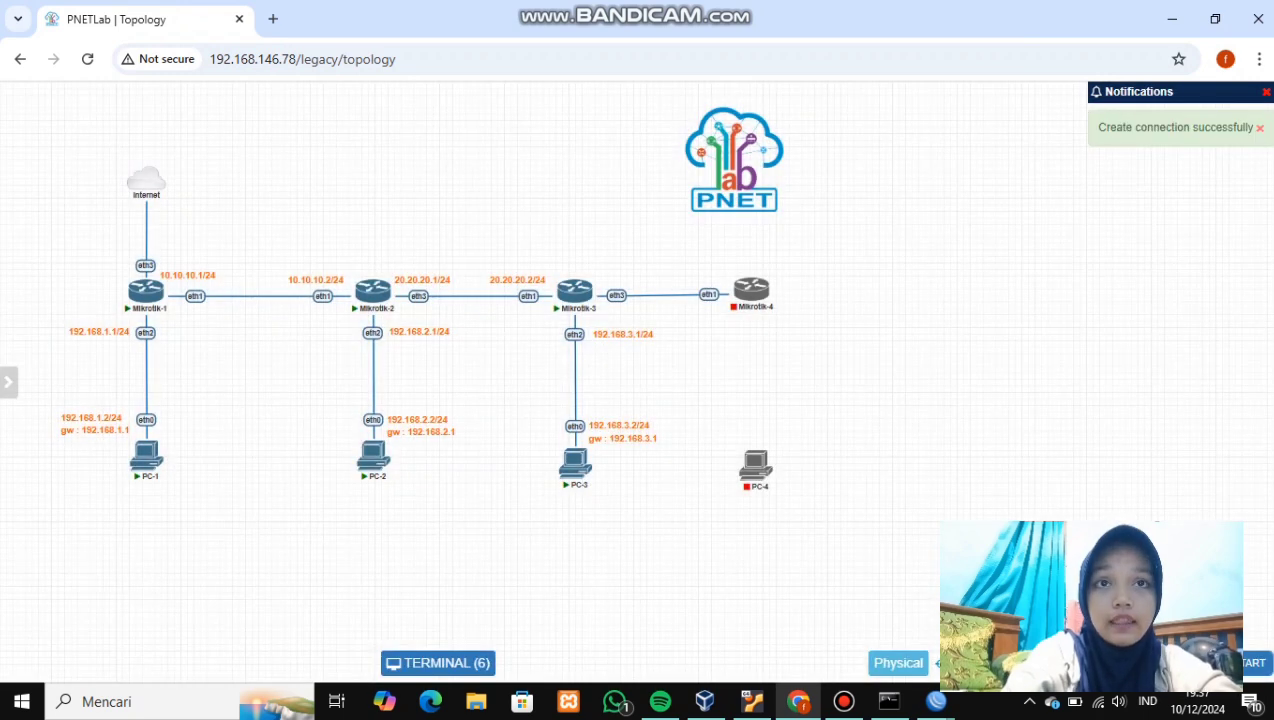
{"action": "left_click_drag", "start_coordinate": [767, 290], "coordinate": [767, 452]}
{"action": "left_click", "coordinate": [680, 581]}
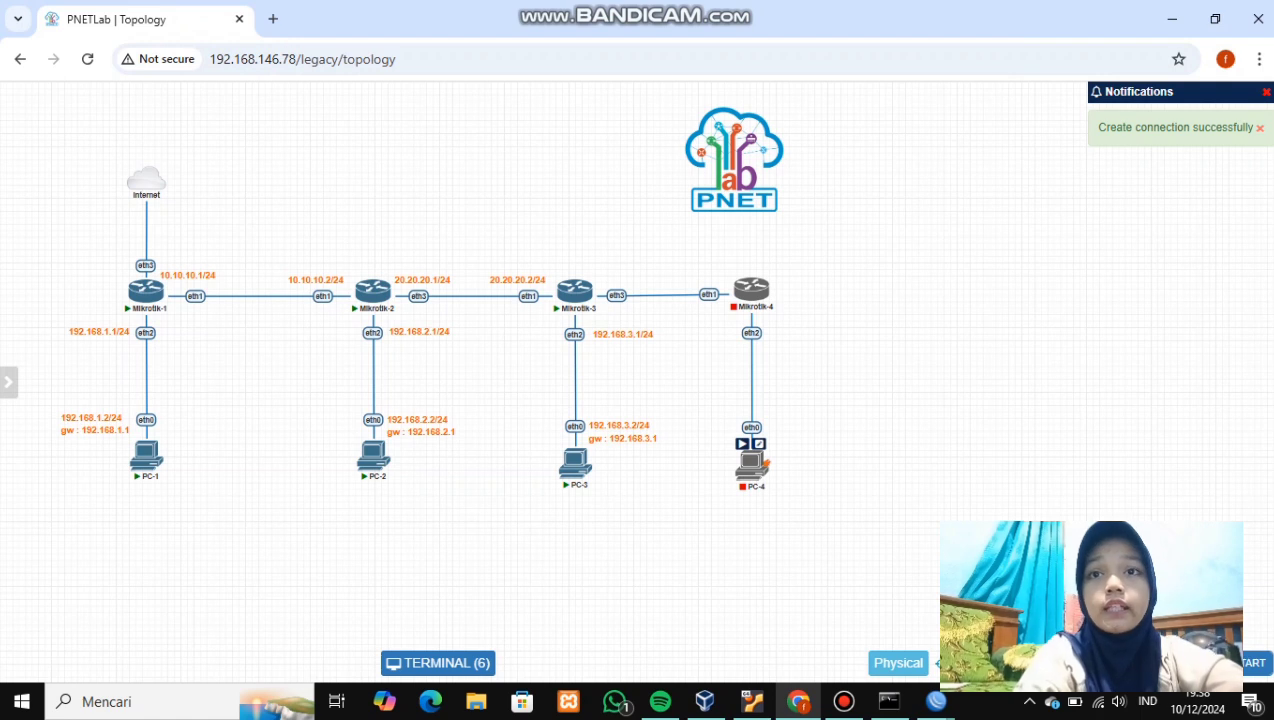
{"action": "left_click", "coordinate": [936, 701]}
{"action": "left_click", "coordinate": [775, 620]}
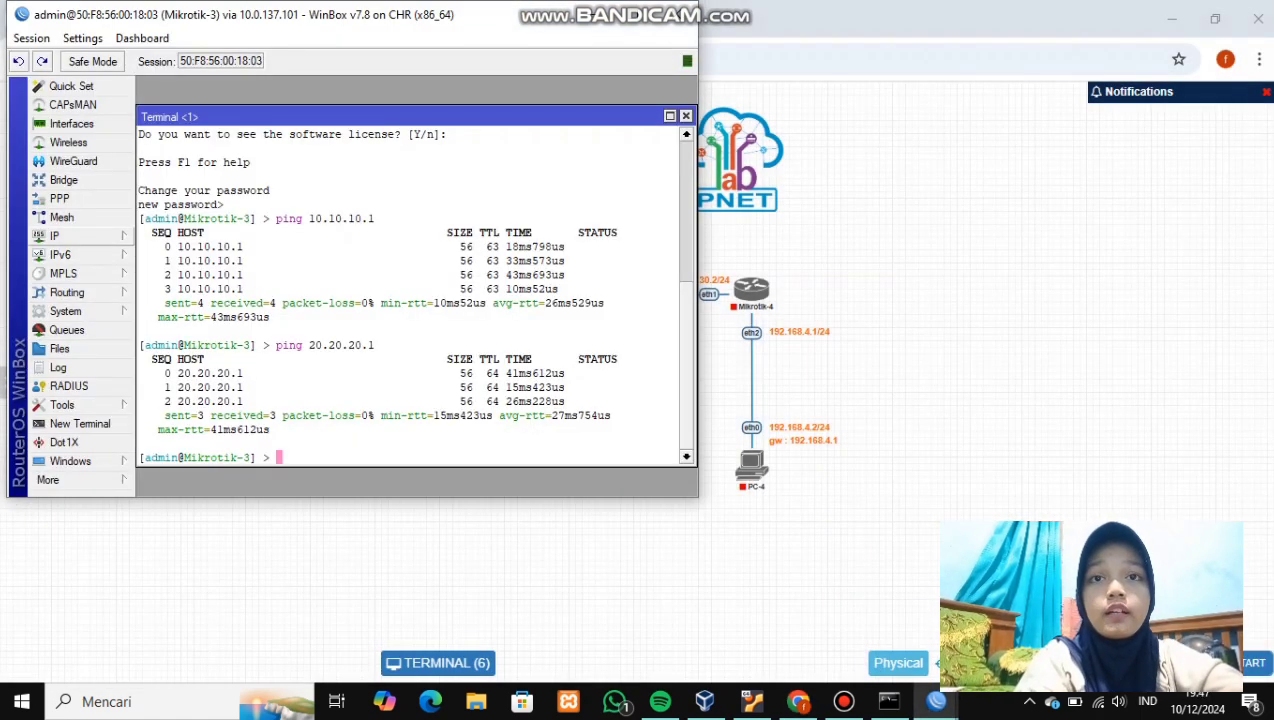
- Add the address 30.30.30.1/24 on ether3 to Mikrotik-3 in WinBox
{"action": "left_click", "coordinate": [60, 236]}
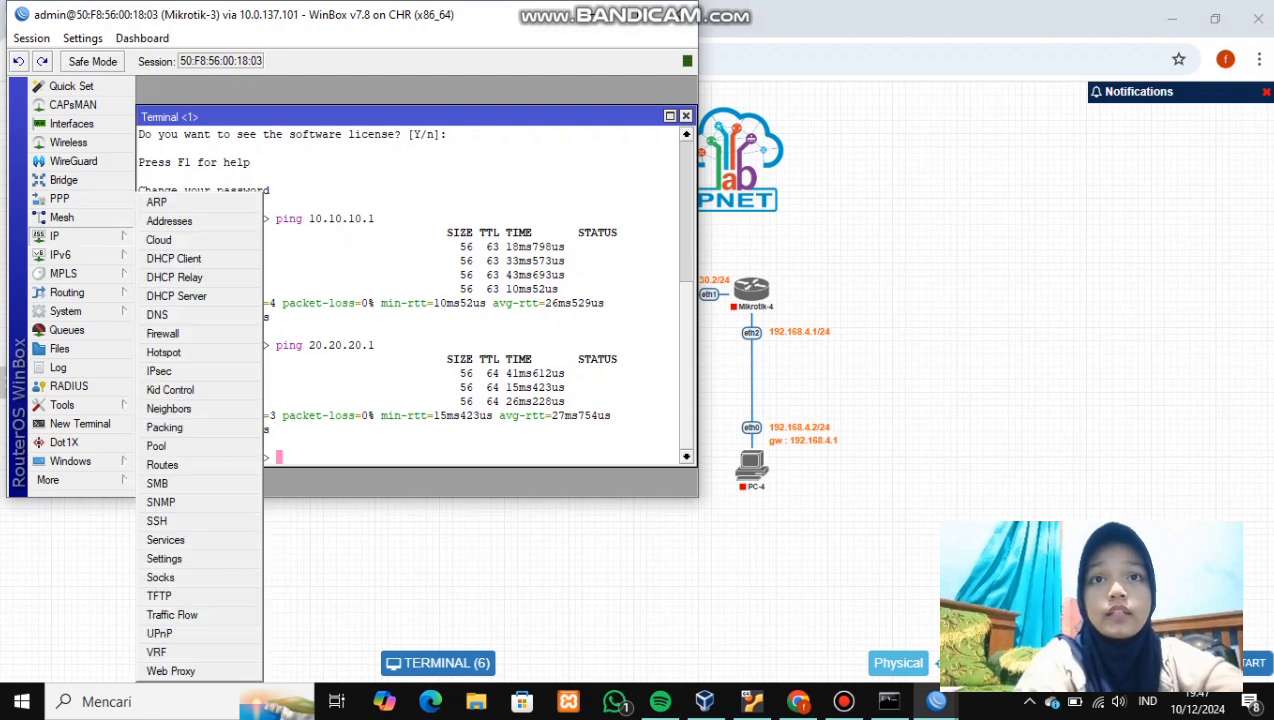
{"action": "left_click", "coordinate": [169, 221]}
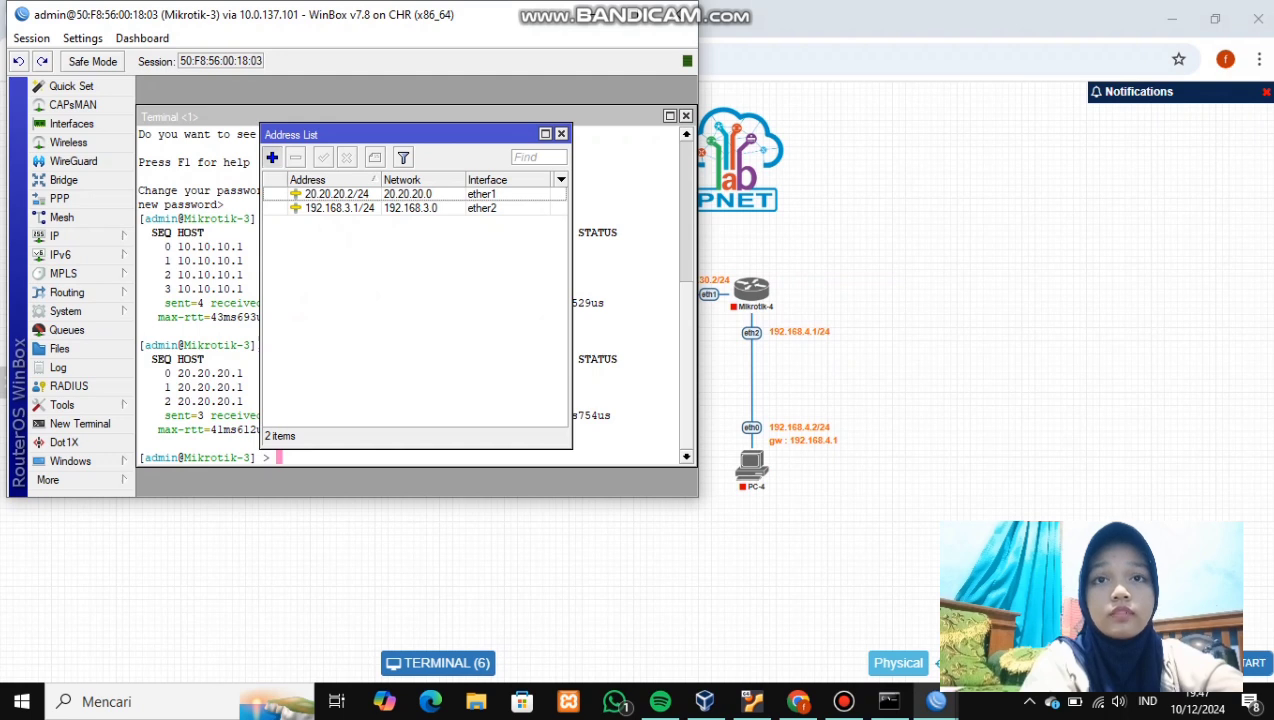
{"action": "key", "text": "Insert"}
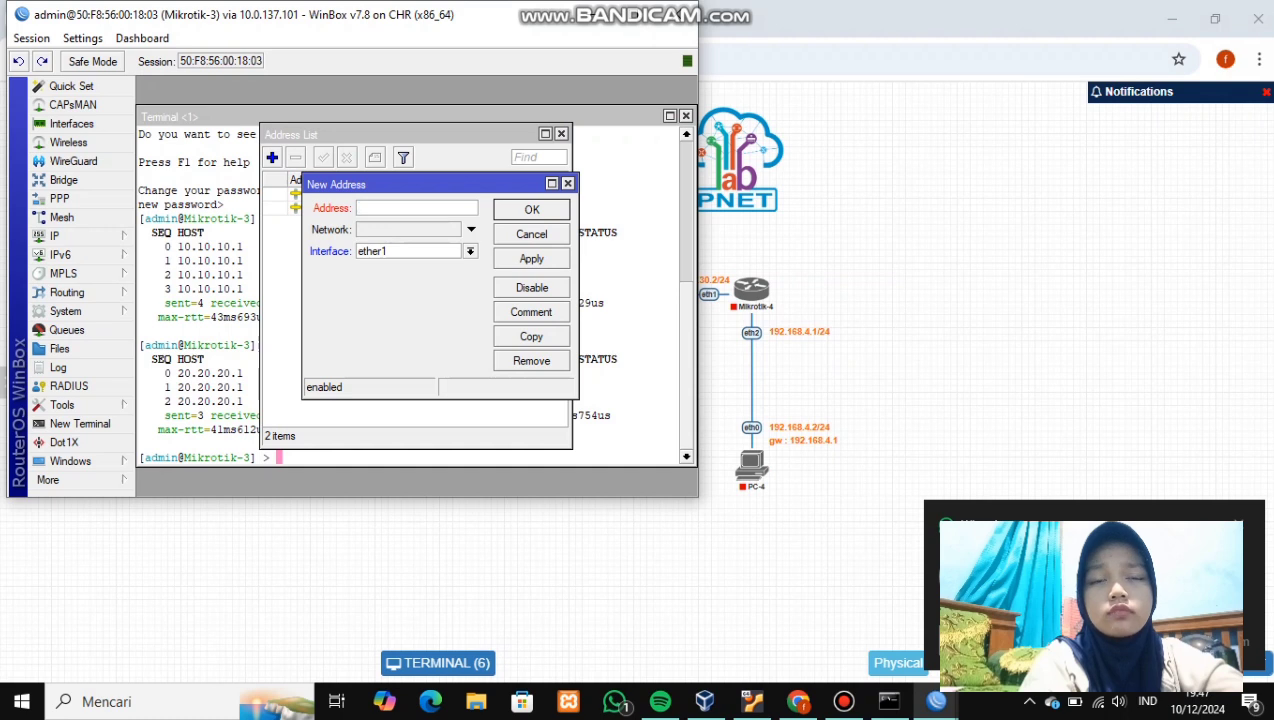
{"action": "type", "text": "30.30.30."}
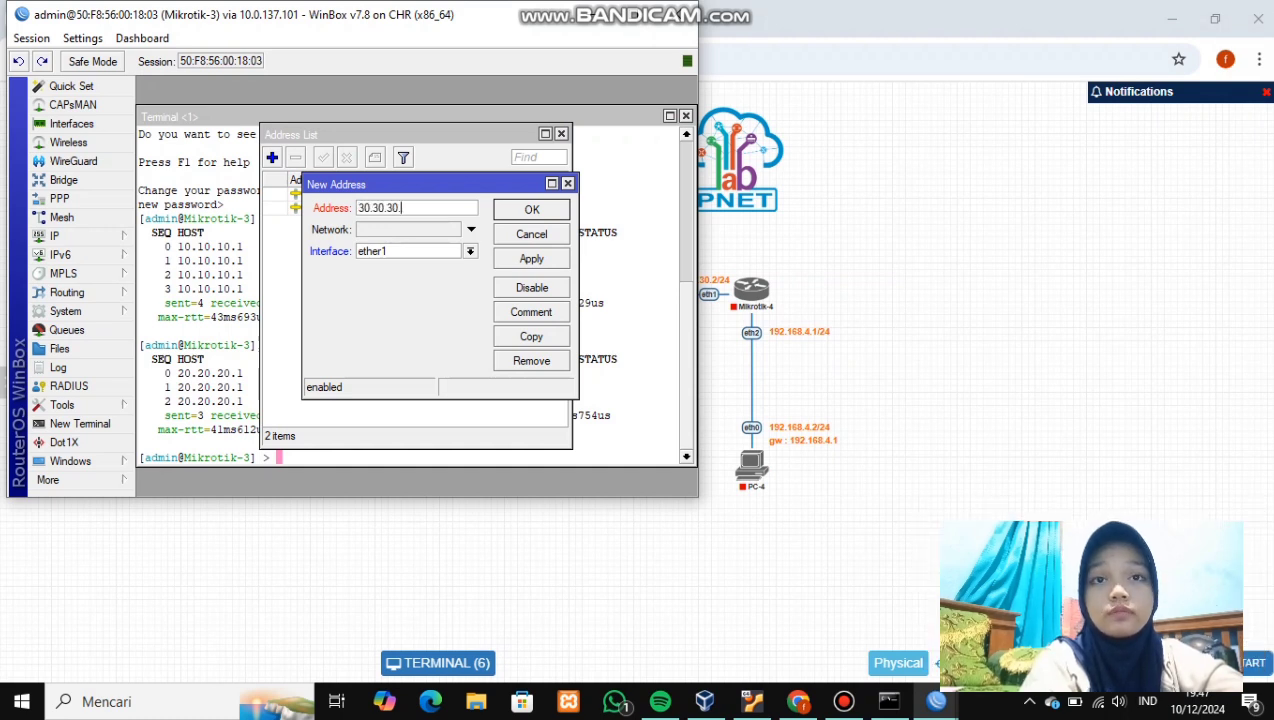
{"action": "type", "text": "1/24"}
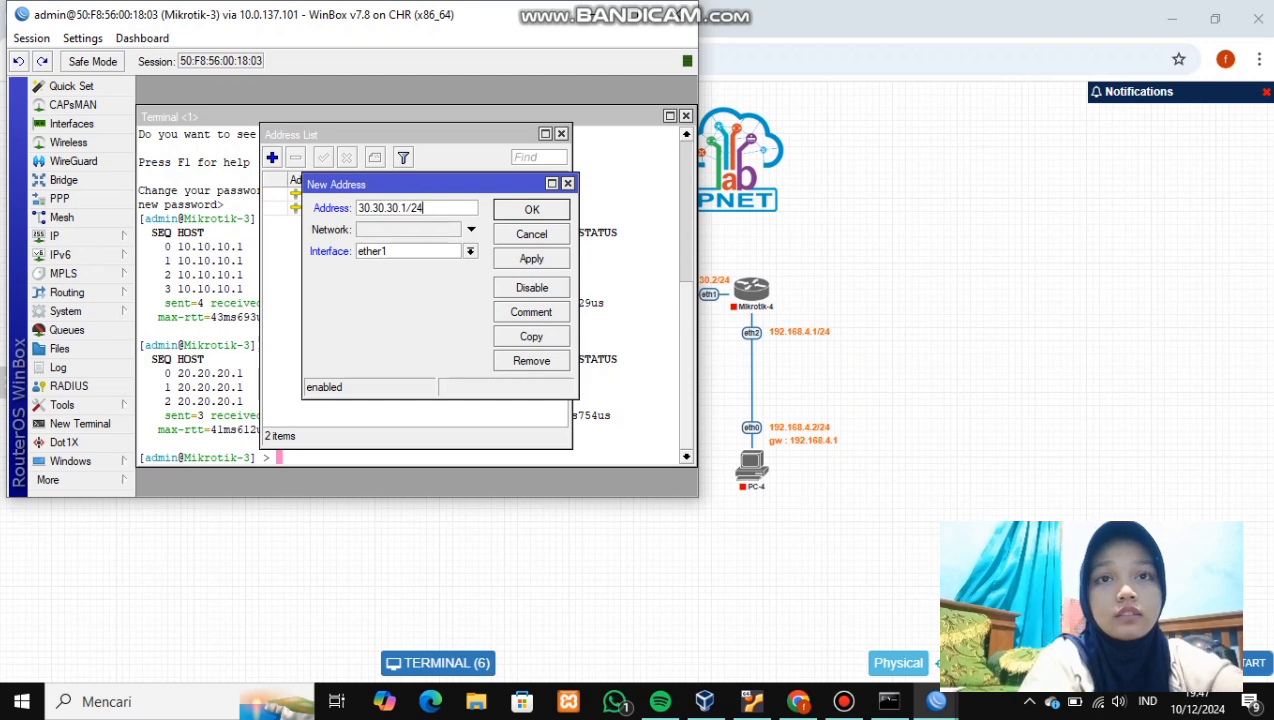
{"action": "left_click", "coordinate": [470, 252]}
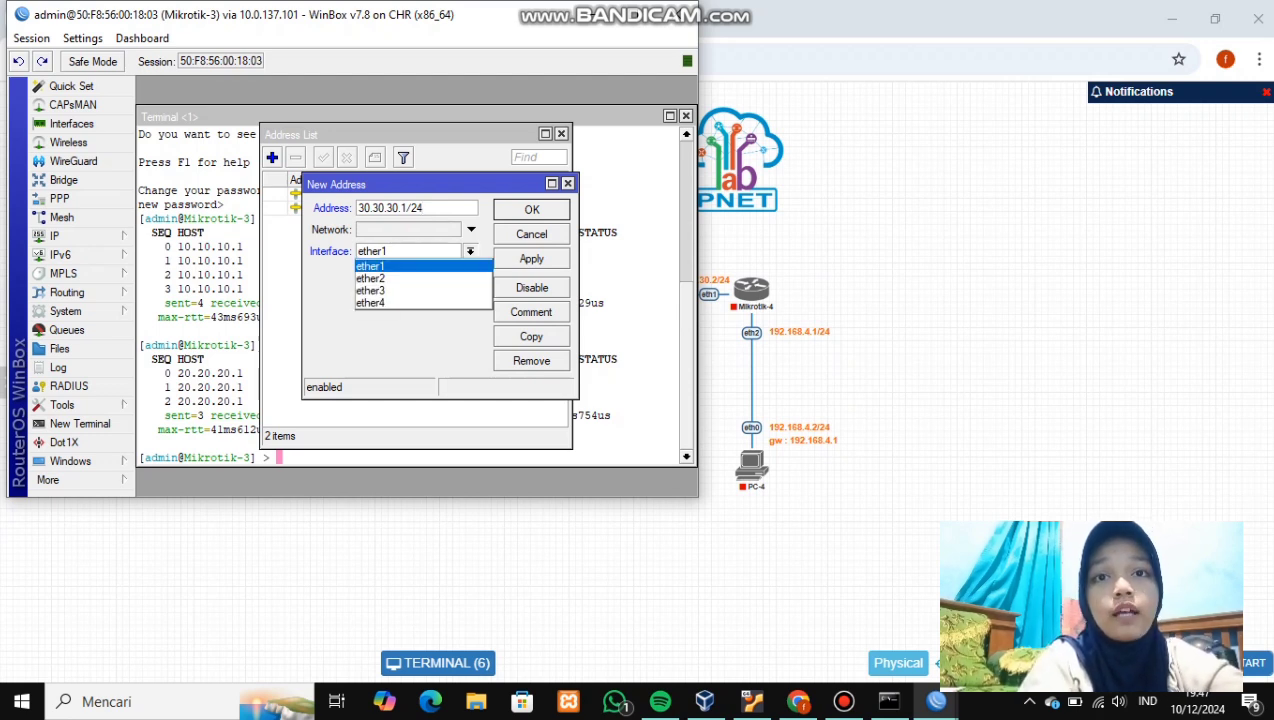
{"action": "left_click", "coordinate": [420, 290]}
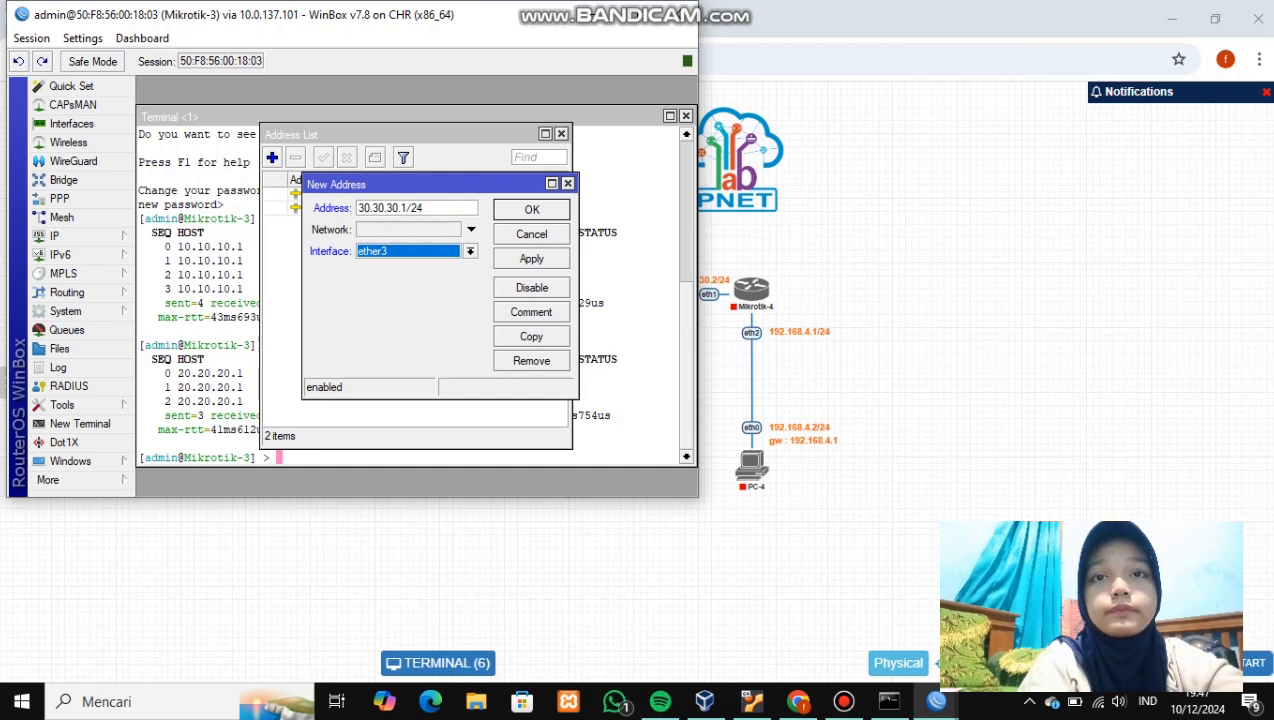
{"action": "left_click", "coordinate": [532, 259]}
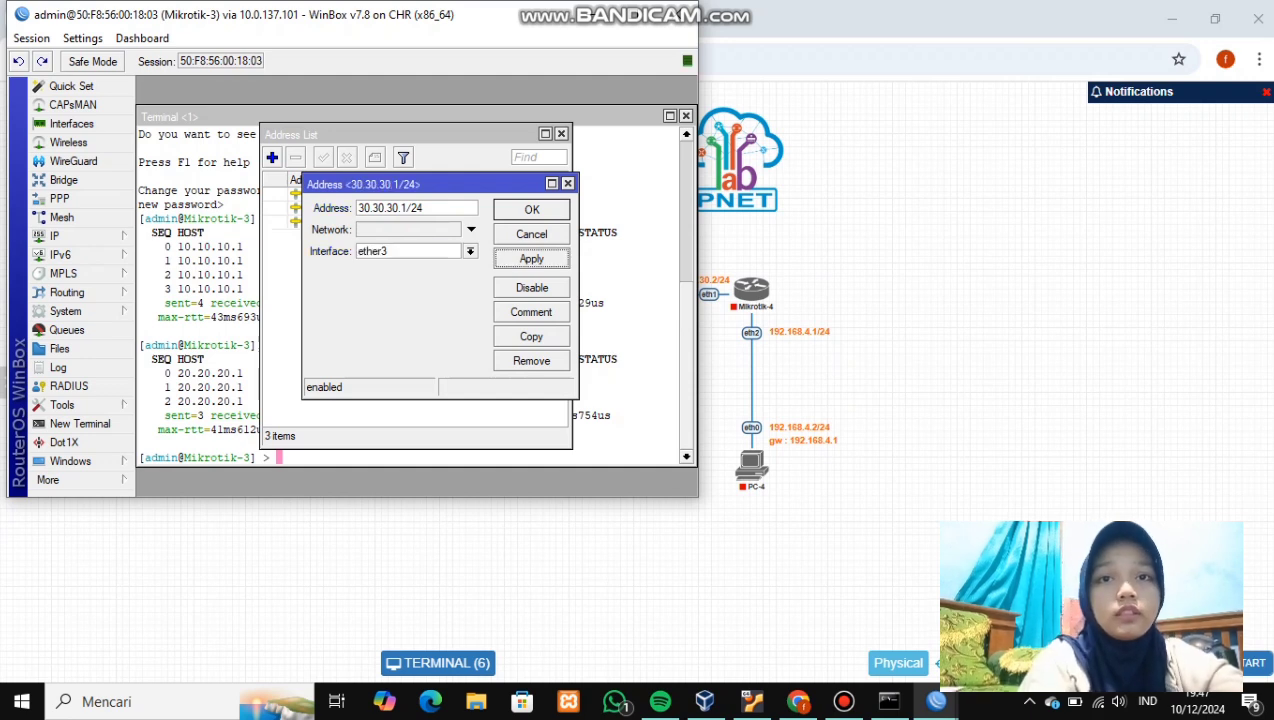
{"action": "left_click", "coordinate": [532, 210]}
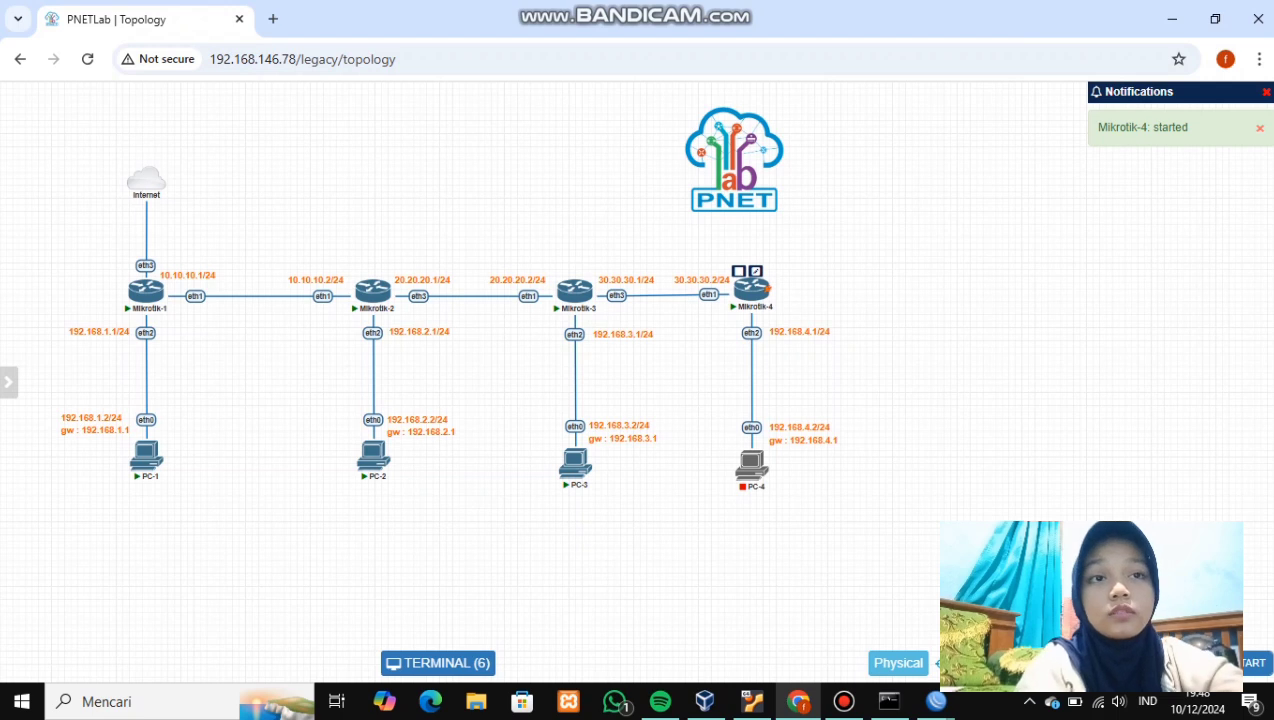
- In the fourth router's console, rename the router to Mikrotik-4 with system/identity/set
{"action": "left_click", "coordinate": [752, 289]}
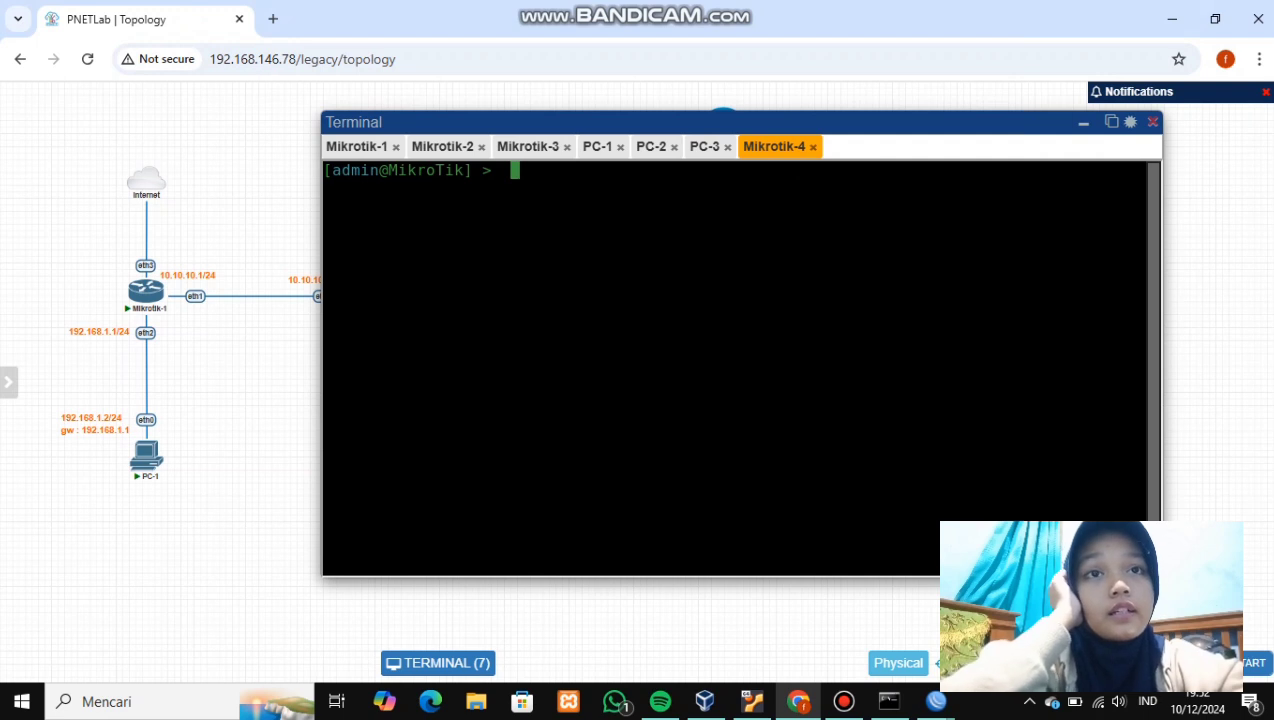
{"action": "key", "text": "ctrl+v"}
{"action": "type", "text": "4"}
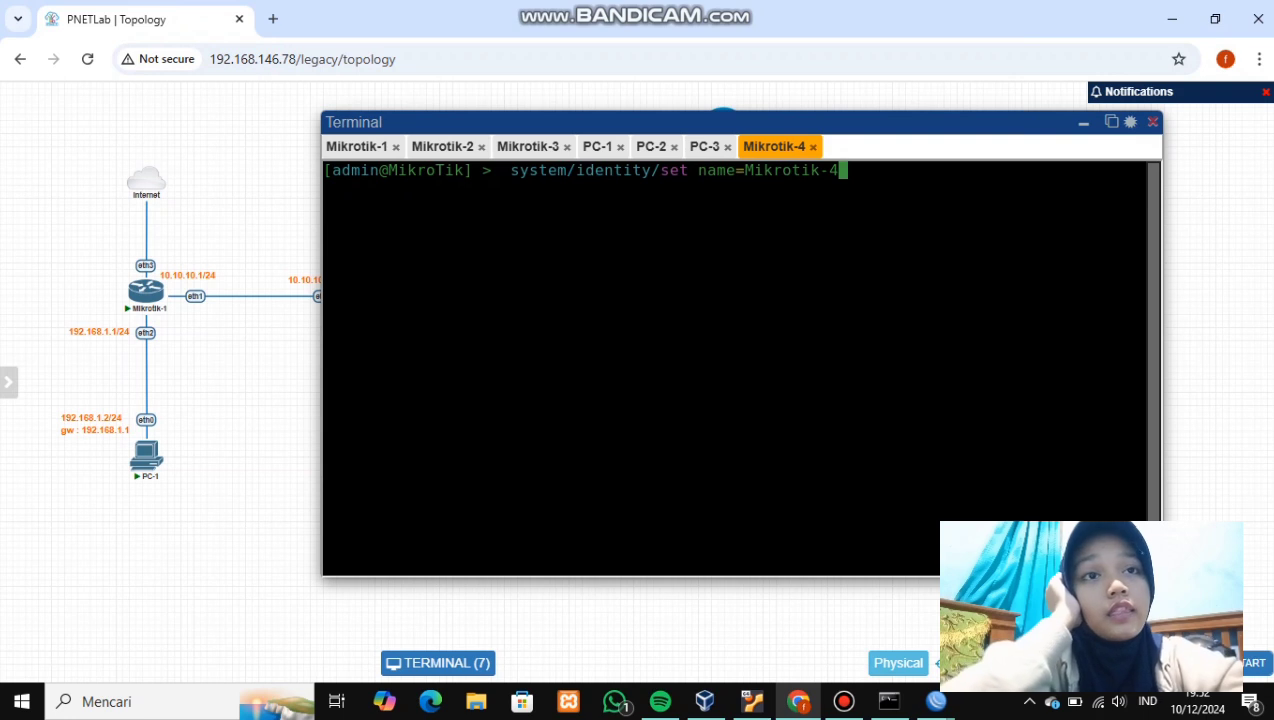
{"action": "key", "text": "Return"}
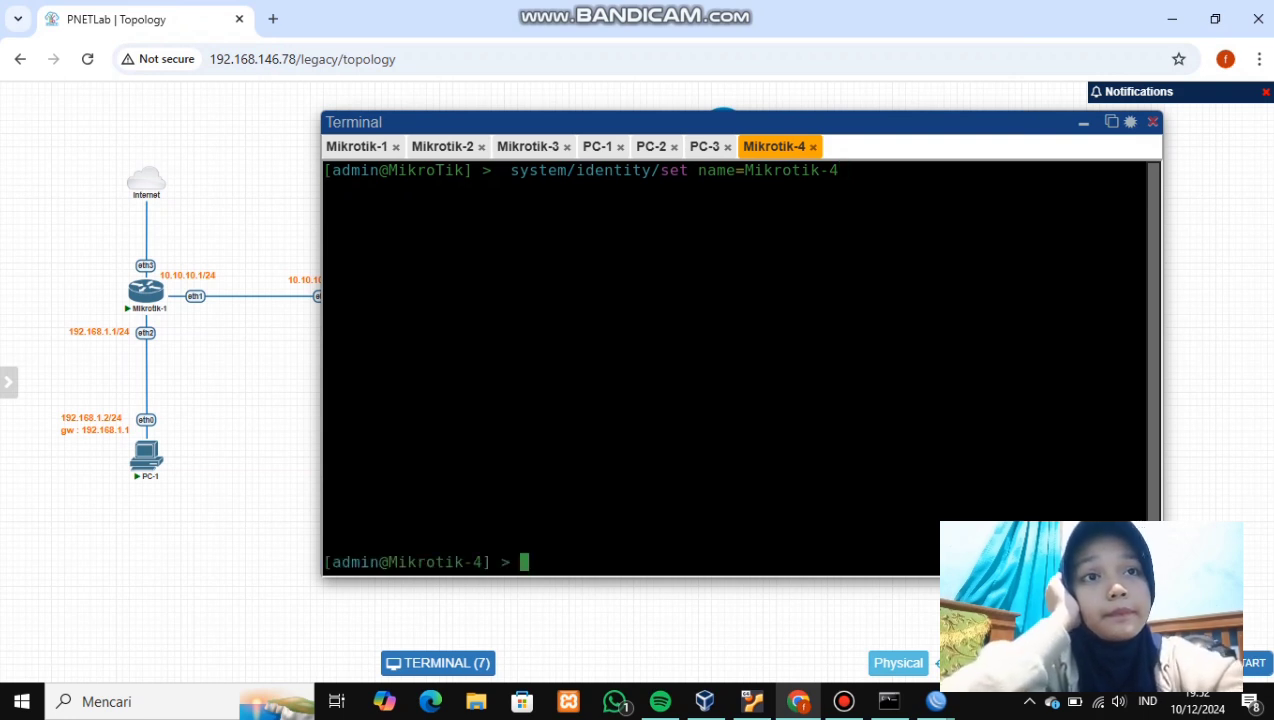
- Enable RoMON on Mikrotik-4 with tool/romon/set enabled=yes
{"action": "type", "text": "tool/romon/"}
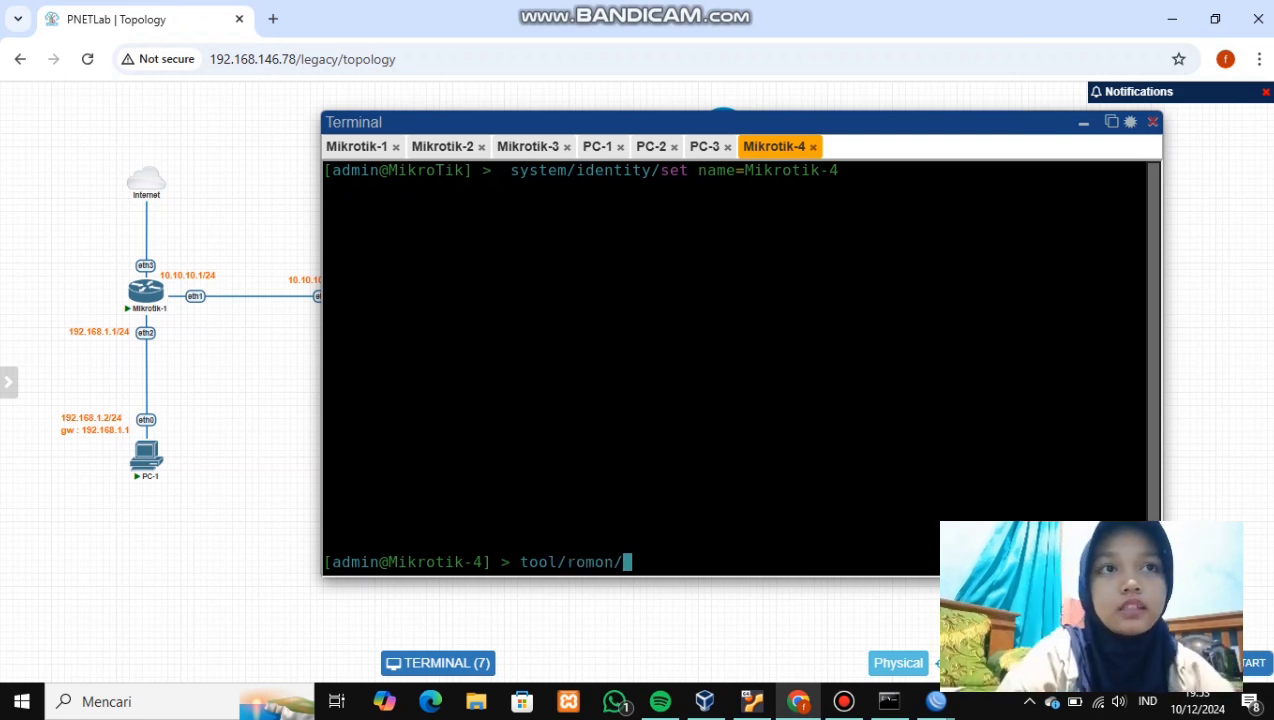
{"action": "type", "text": "set en"}
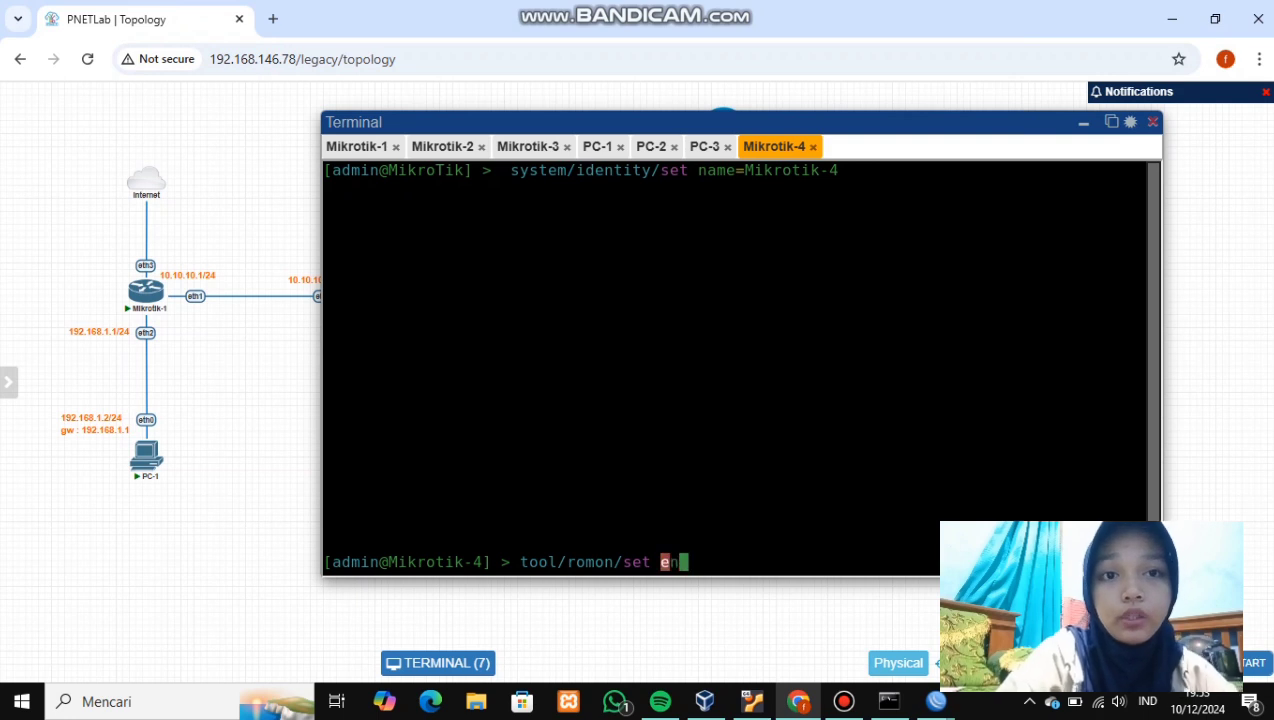
{"action": "key", "text": "Tab"}
{"action": "type", "text": "yes"}
{"action": "key", "text": "Return"}
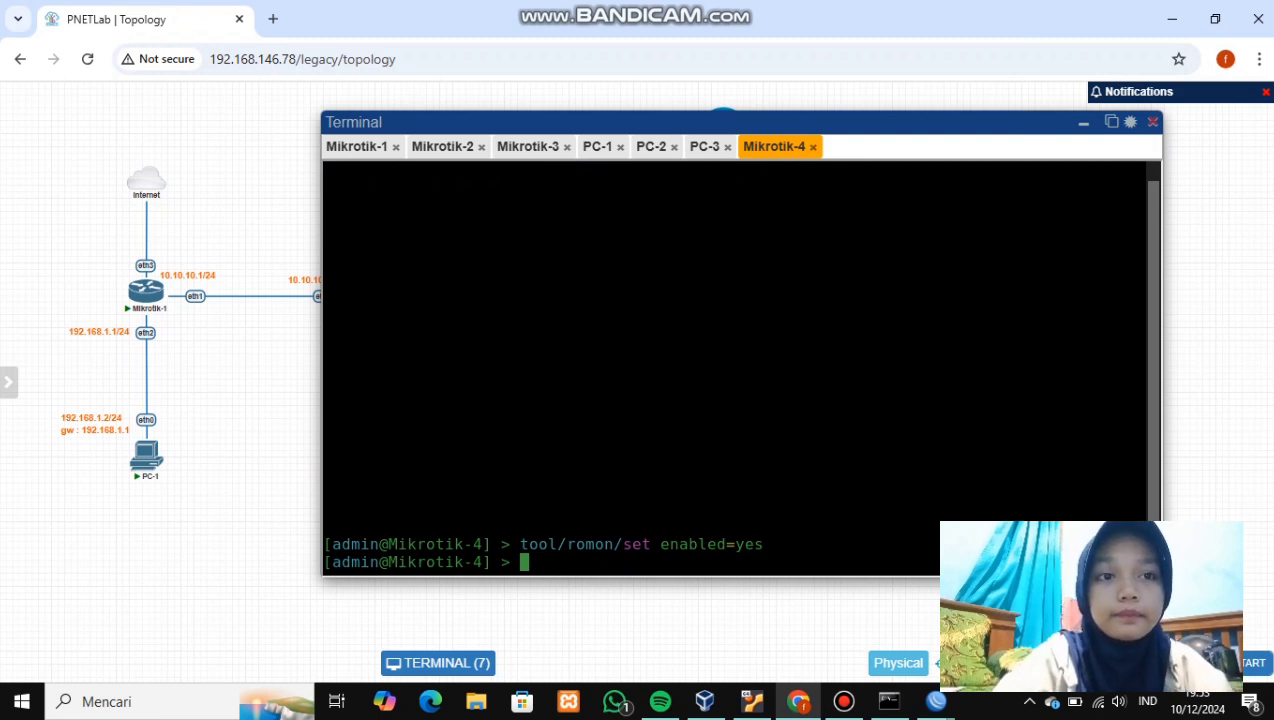
- From the Mikrotik-3 WinBox, start a new WinBox and connect to Mikrotik-4 under RoMON Neighbors
{"action": "mouse_move", "coordinate": [936, 701]}
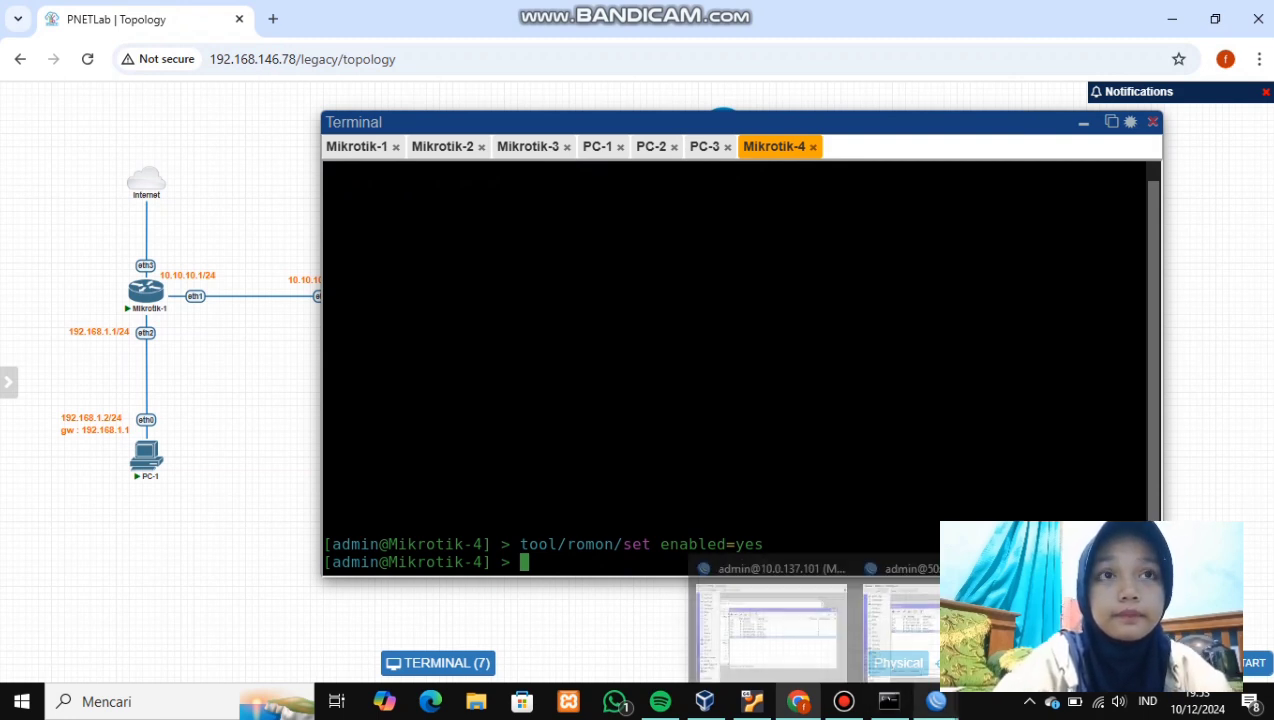
{"action": "left_click", "coordinate": [900, 615]}
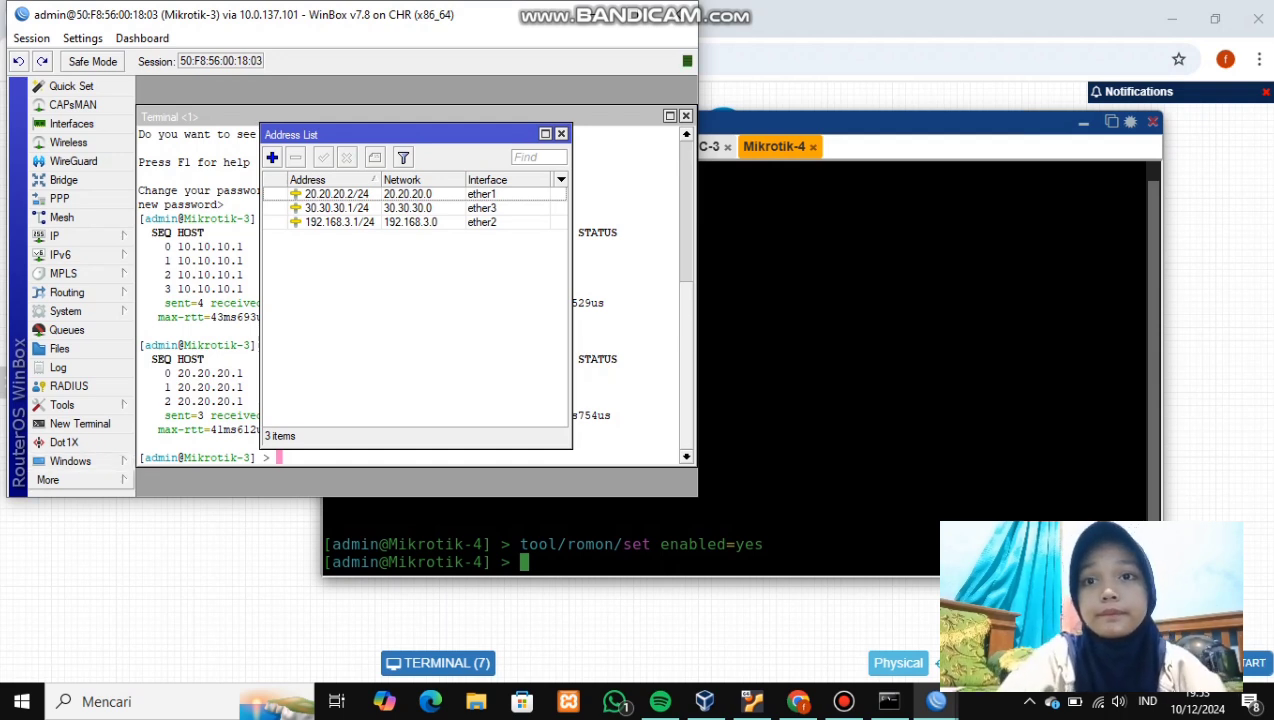
{"action": "left_click", "coordinate": [48, 480]}
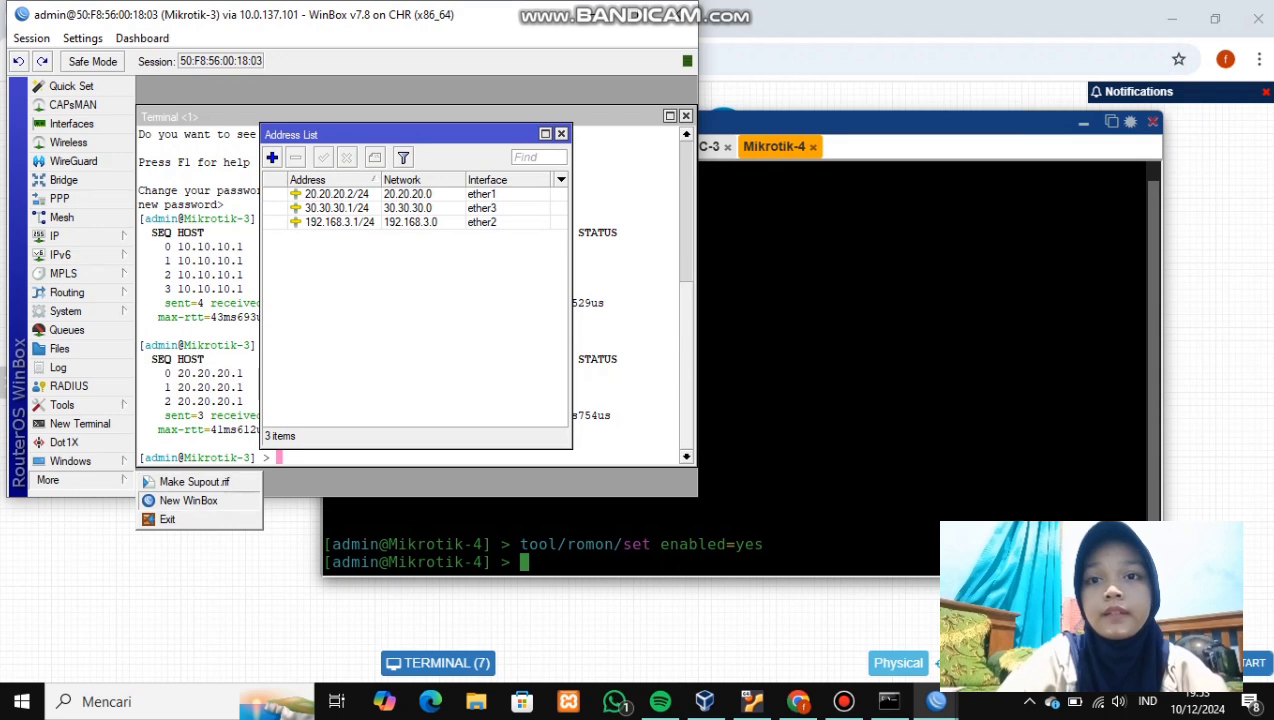
{"action": "left_click", "coordinate": [188, 501]}
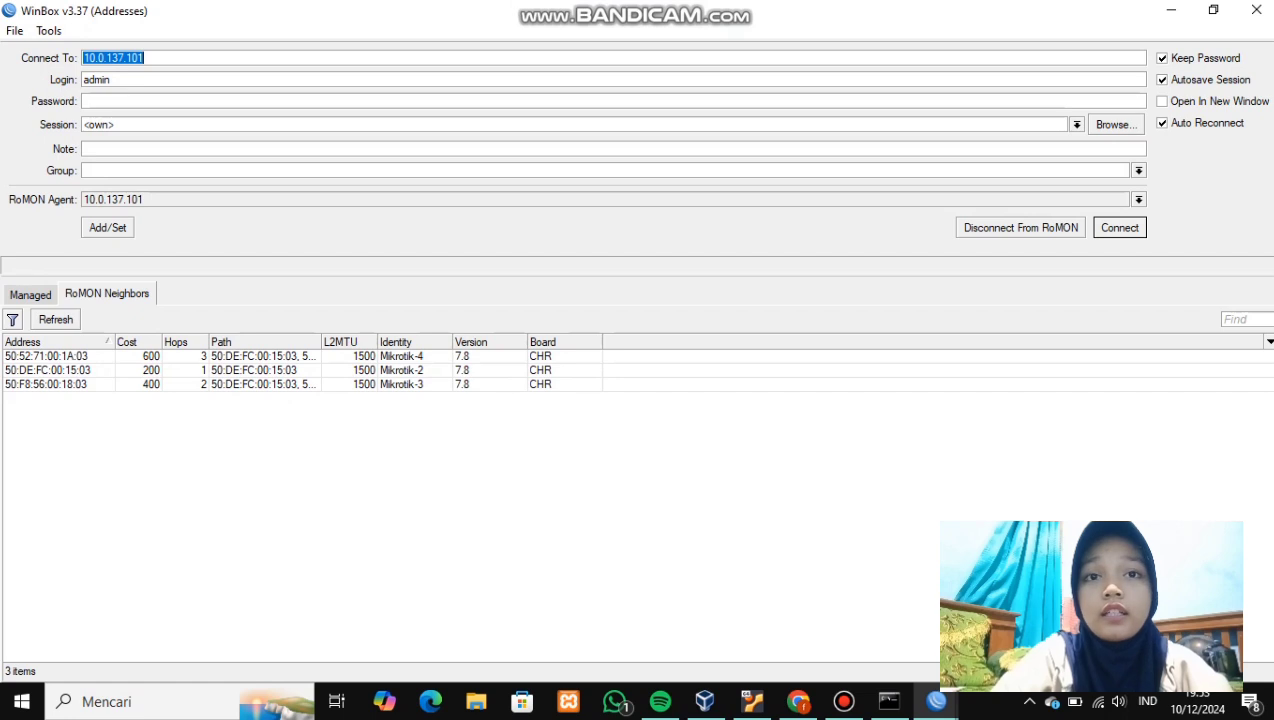
{"action": "left_click", "coordinate": [60, 356]}
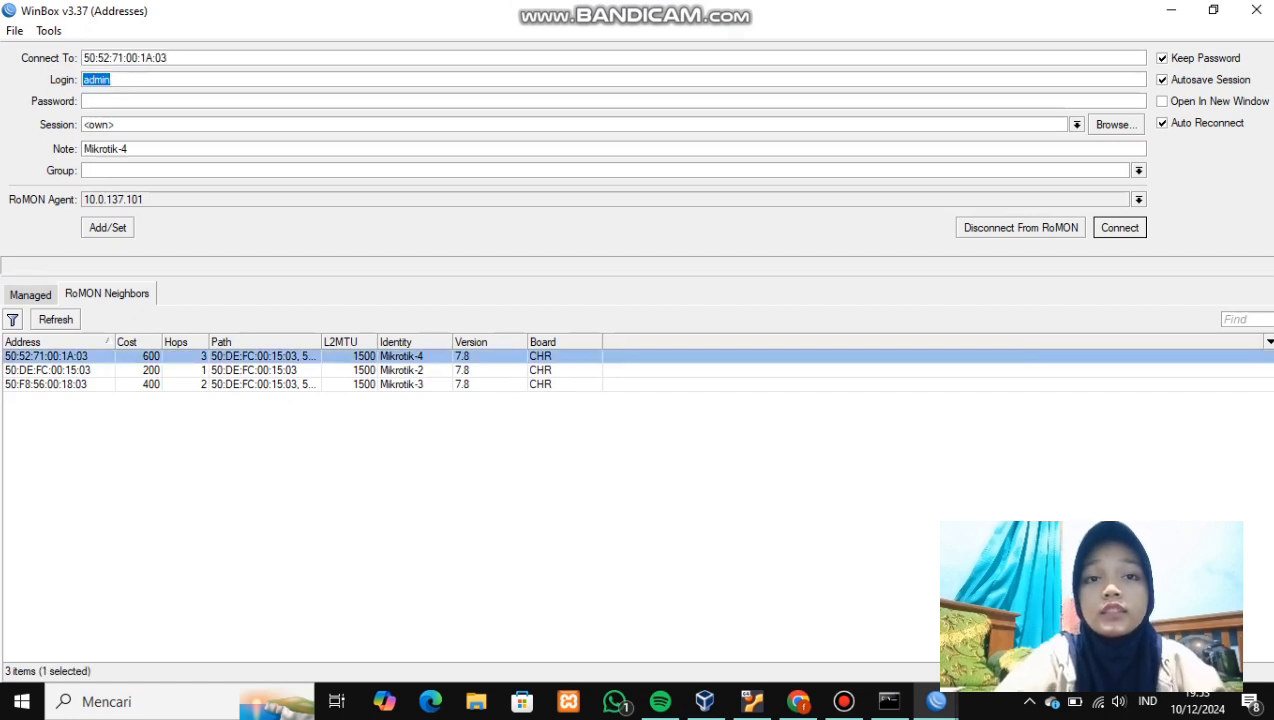
{"action": "key", "text": "Return"}
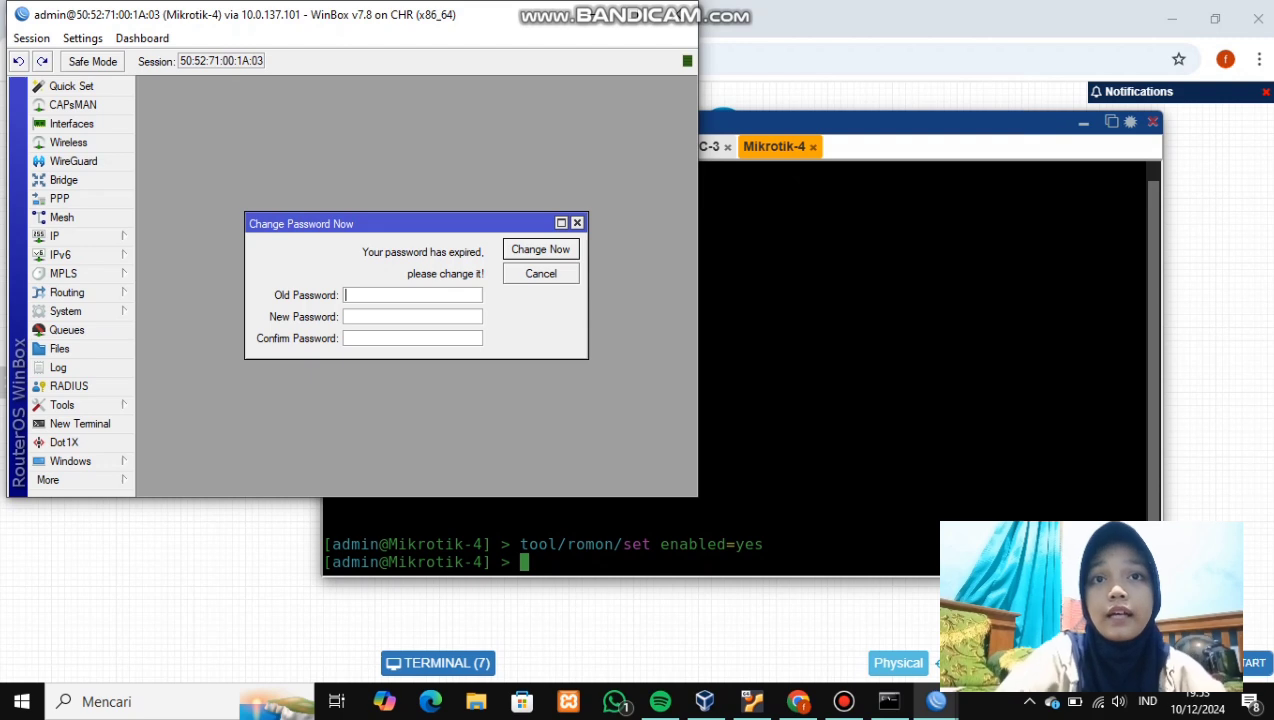
- Skip the password change and add address 30.30.30.2/24 on ether1 in IP Addresses
{"action": "left_click", "coordinate": [577, 222]}
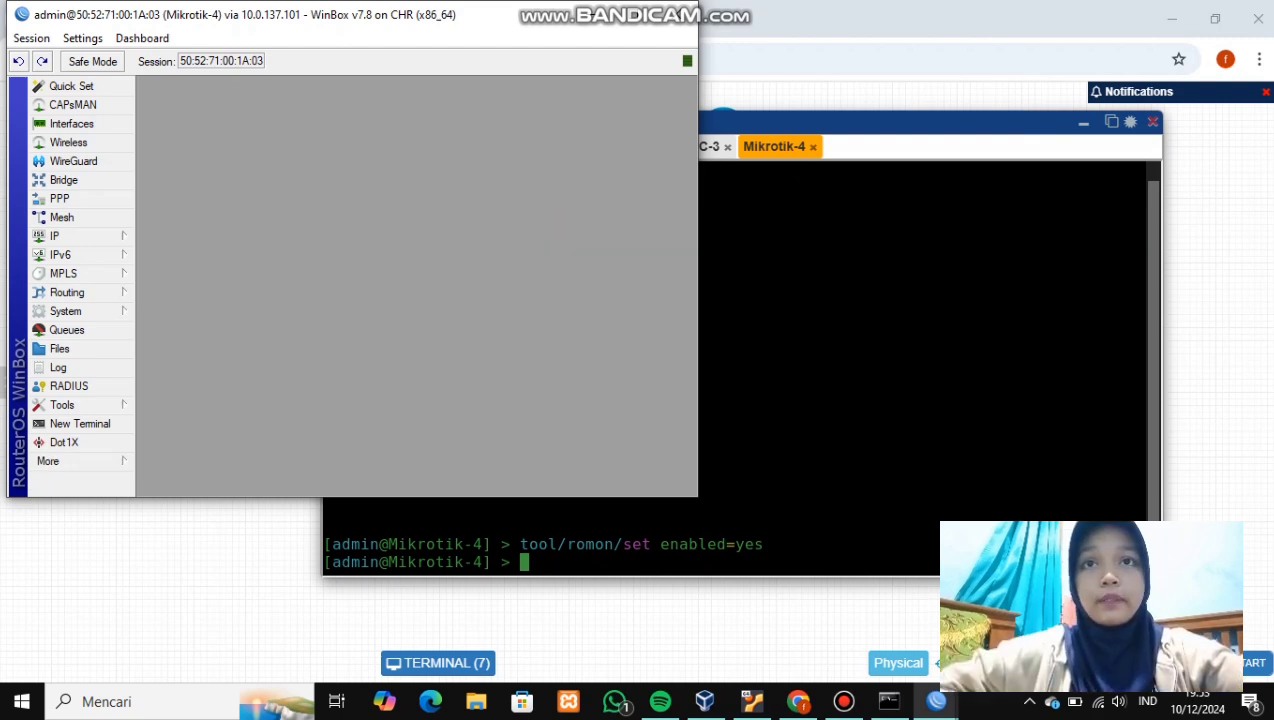
{"action": "left_click", "coordinate": [55, 236]}
{"action": "left_click", "coordinate": [165, 255]}
{"action": "left_click", "coordinate": [272, 157]}
{"action": "key", "text": "BackSpace"}
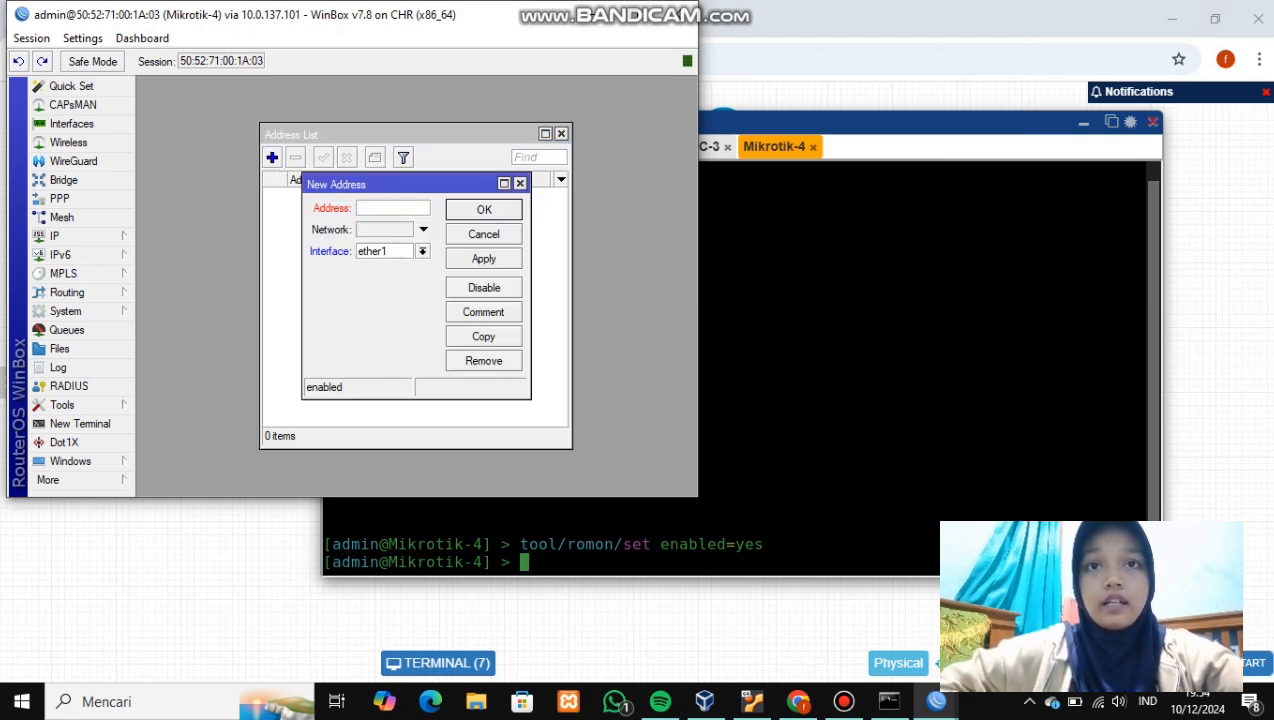
{"action": "type", "text": "30"}
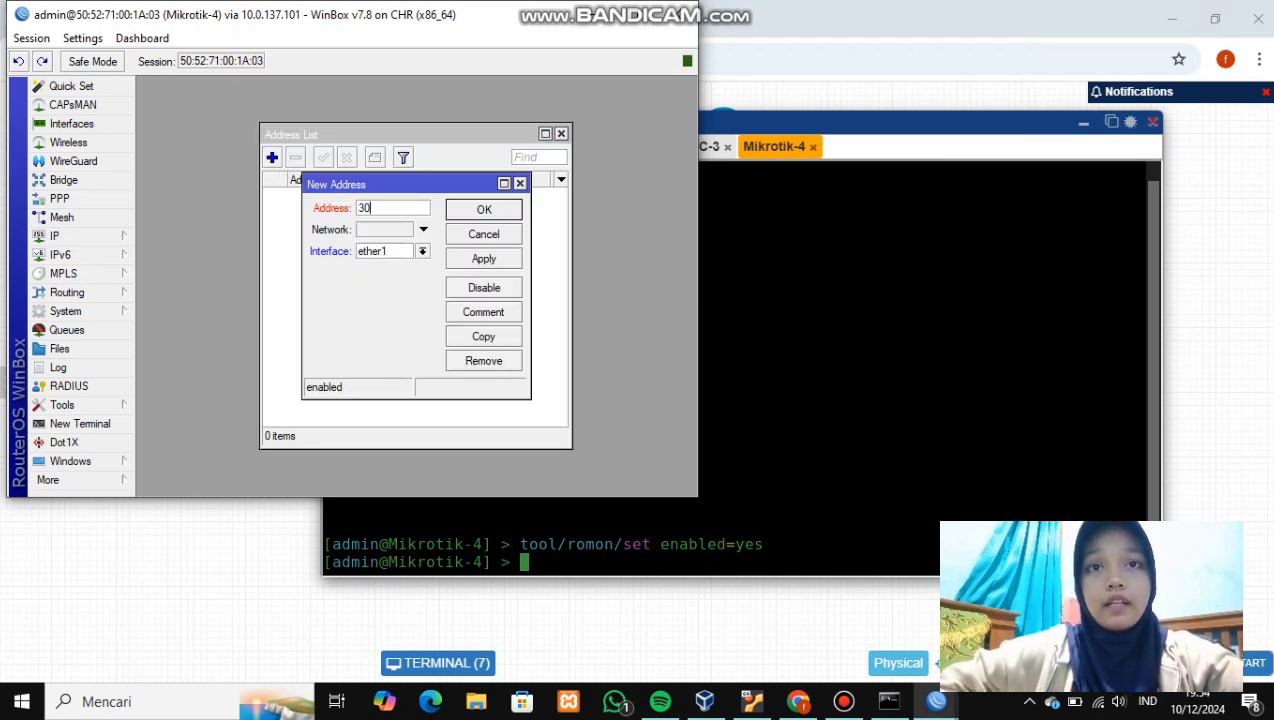
{"action": "type", "text": ".30.30."}
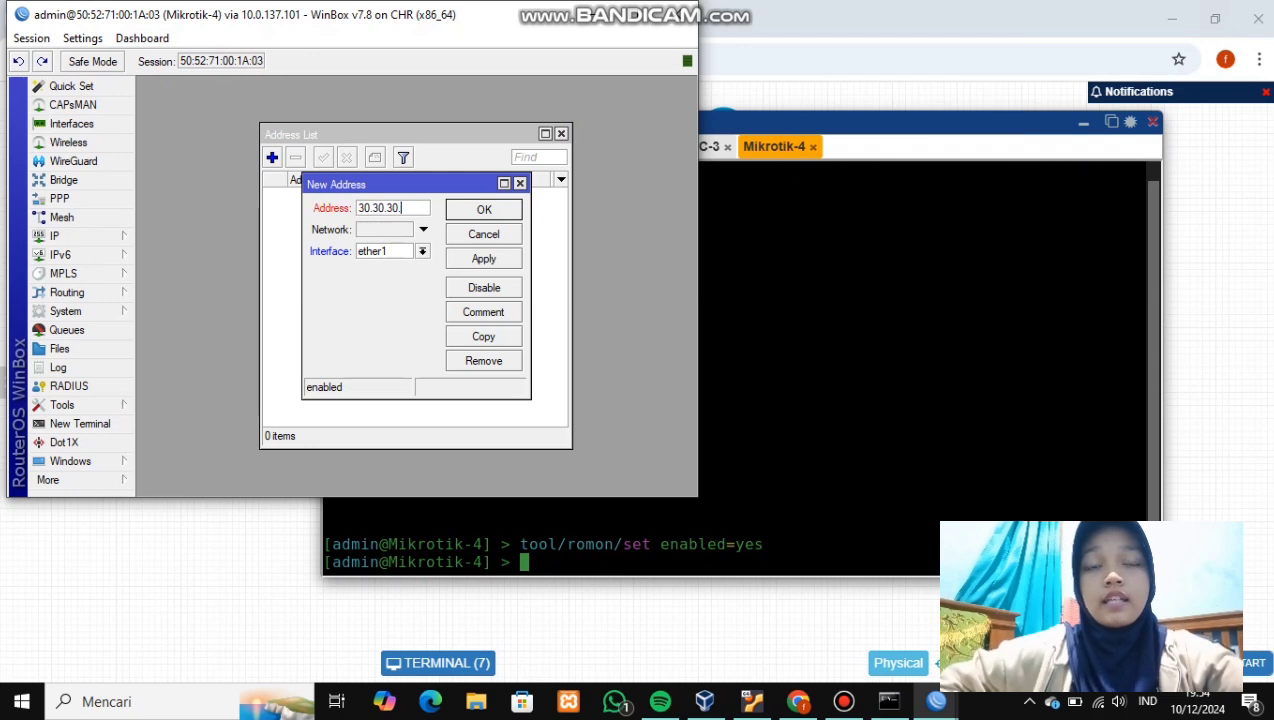
{"action": "type", "text": "2"}
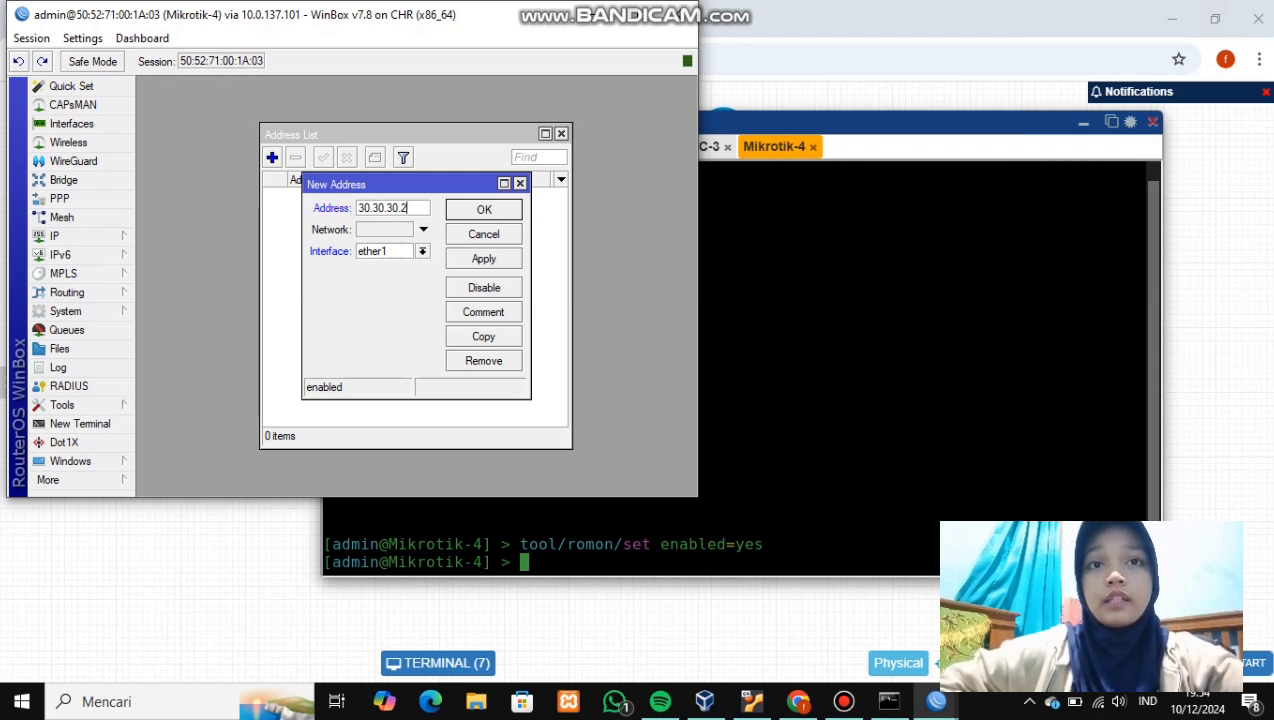
{"action": "type", "text": "/"}
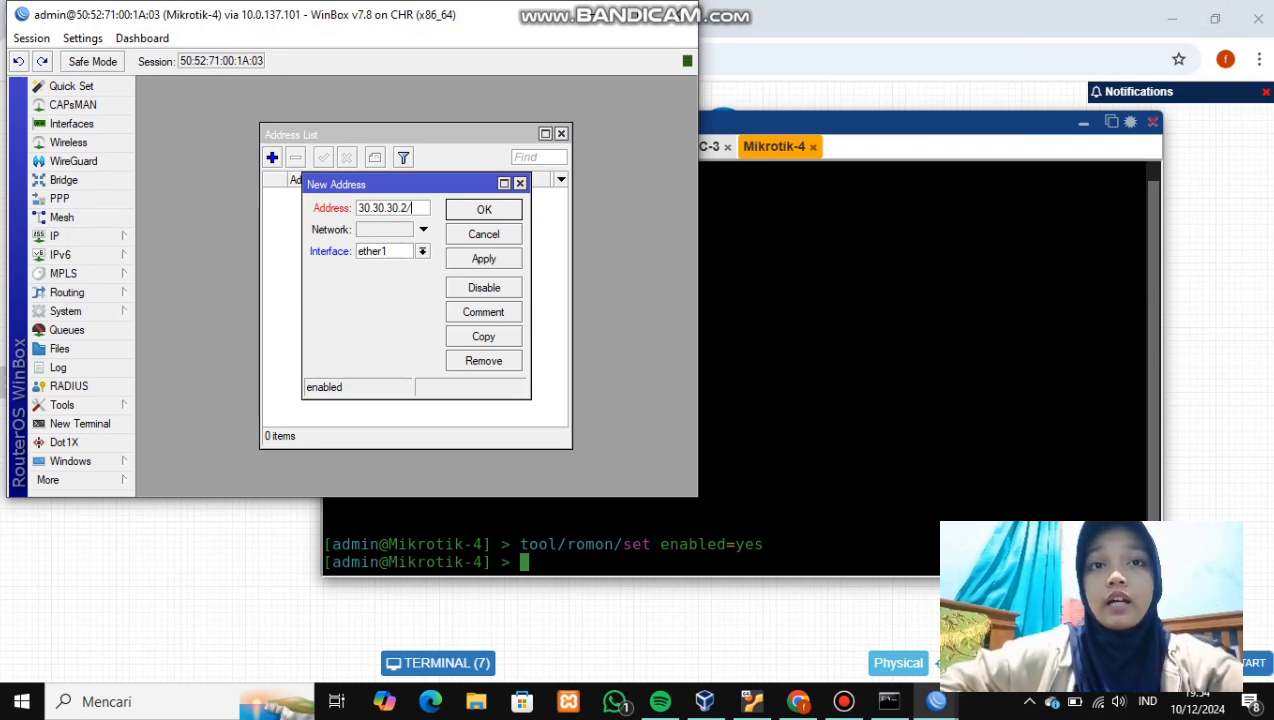
{"action": "type", "text": "24"}
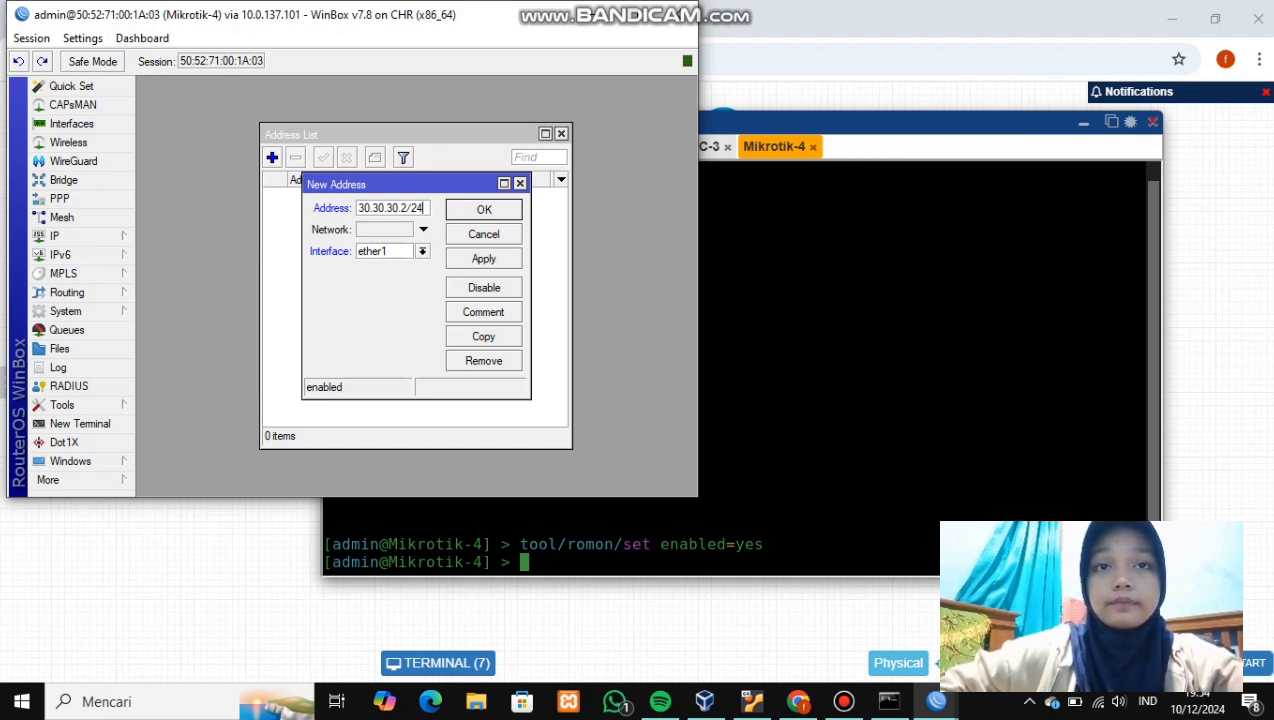
{"action": "left_click", "coordinate": [483, 258]}
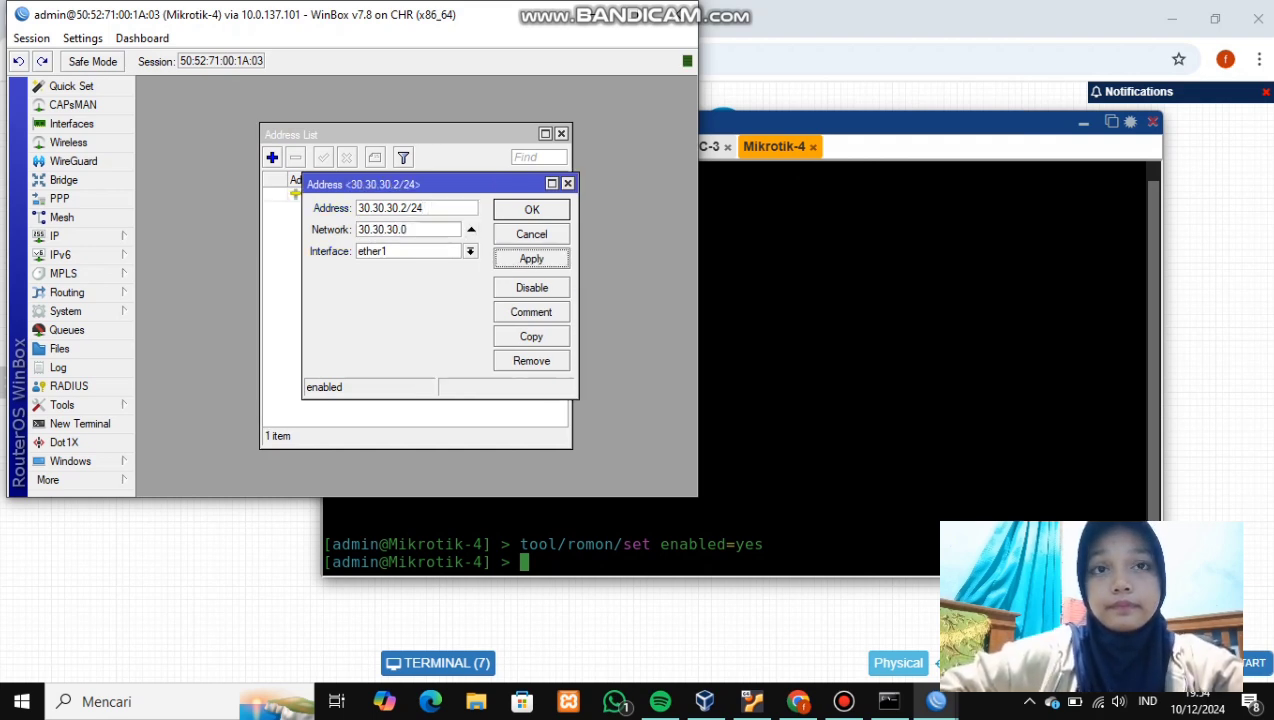
{"action": "left_click", "coordinate": [528, 209]}
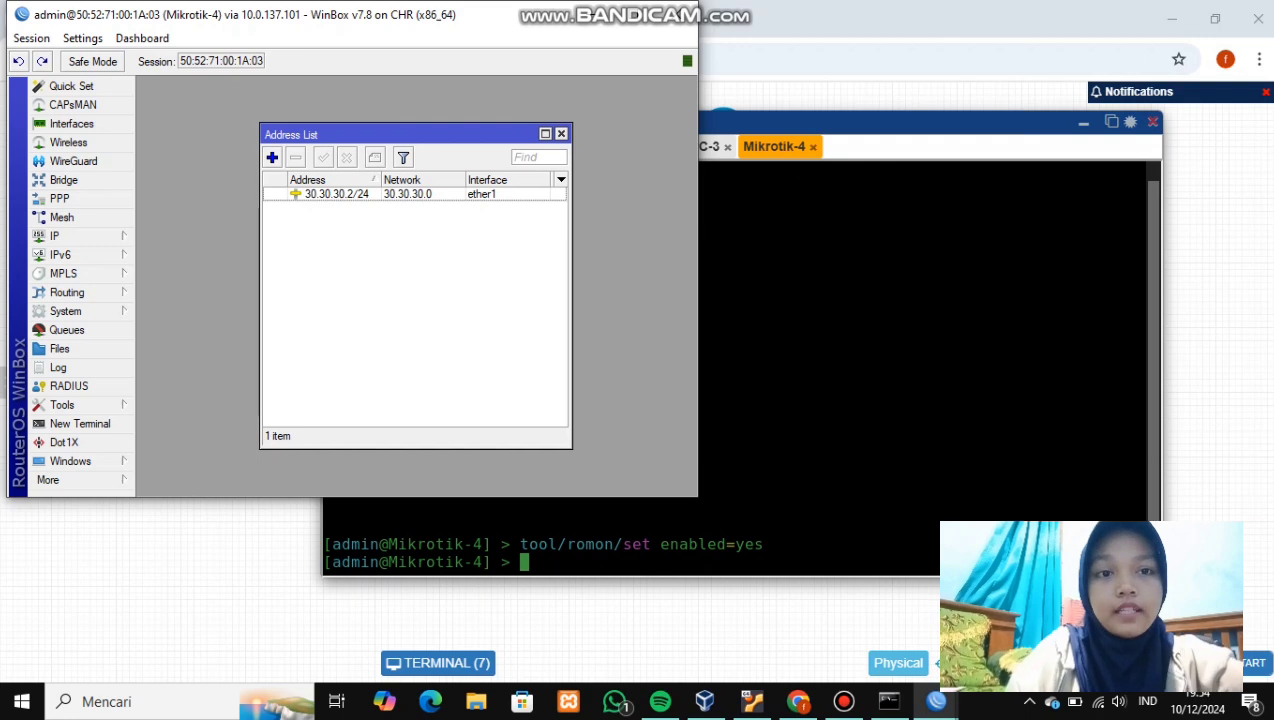
- Begin adding a second address starting with 192.168
{"action": "left_click", "coordinate": [272, 157]}
{"action": "key", "text": "BackSpace"}
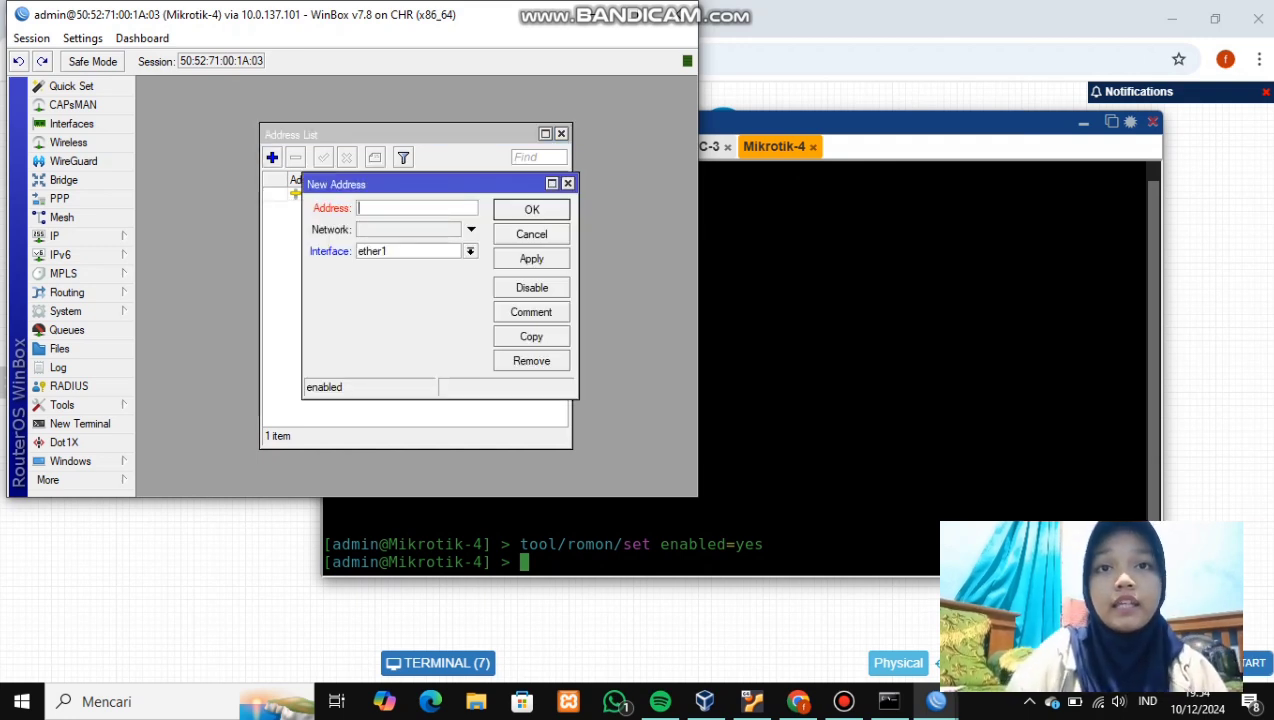
{"action": "type", "text": "192.1"}
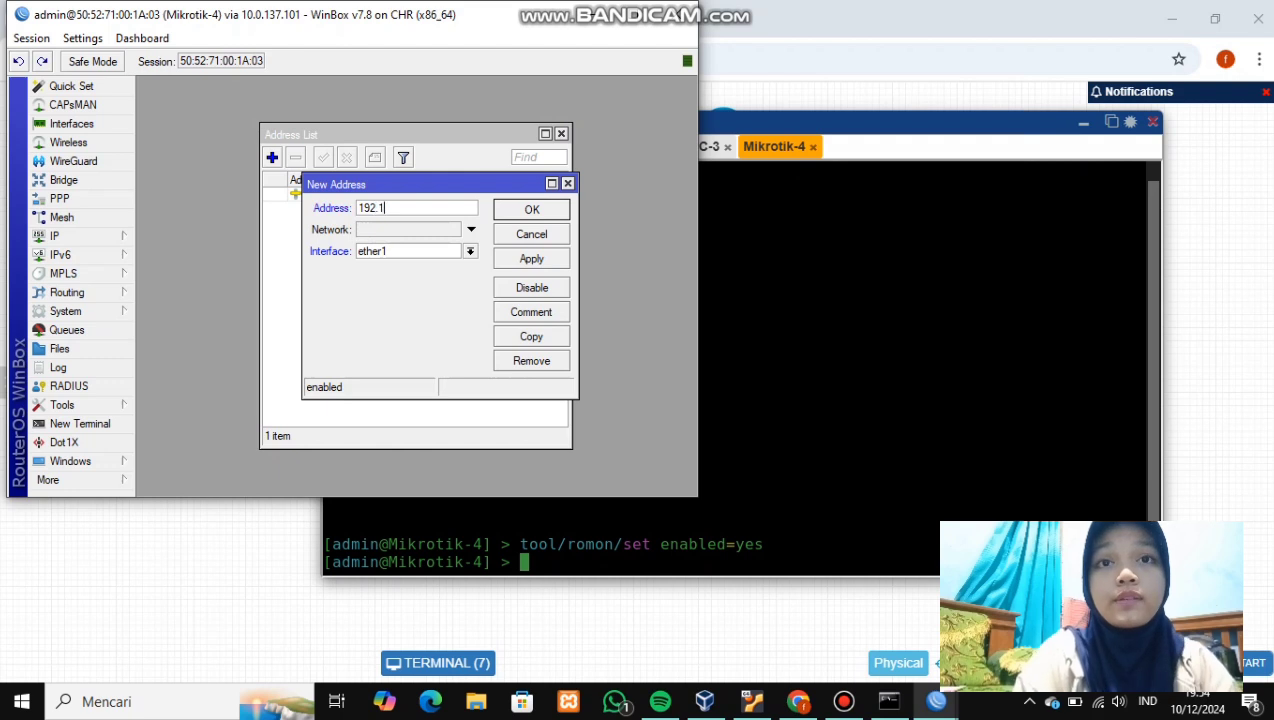
{"action": "type", "text": "68.4.1/30"}
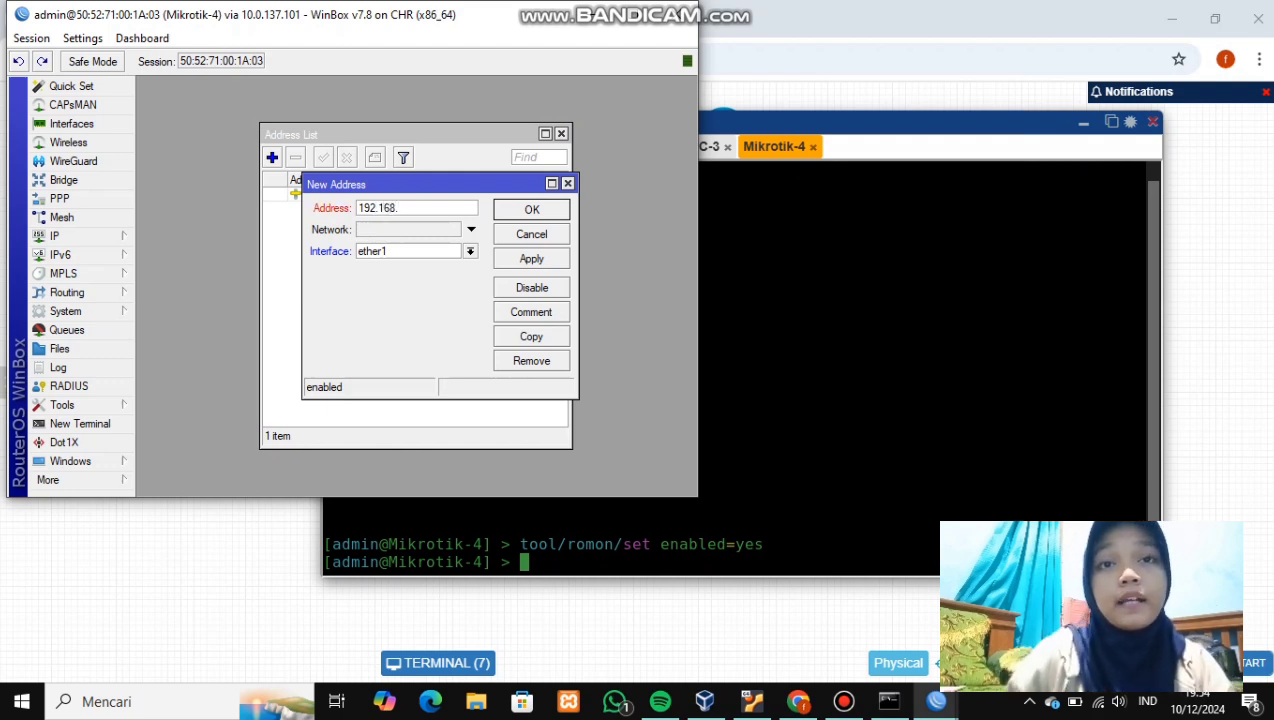
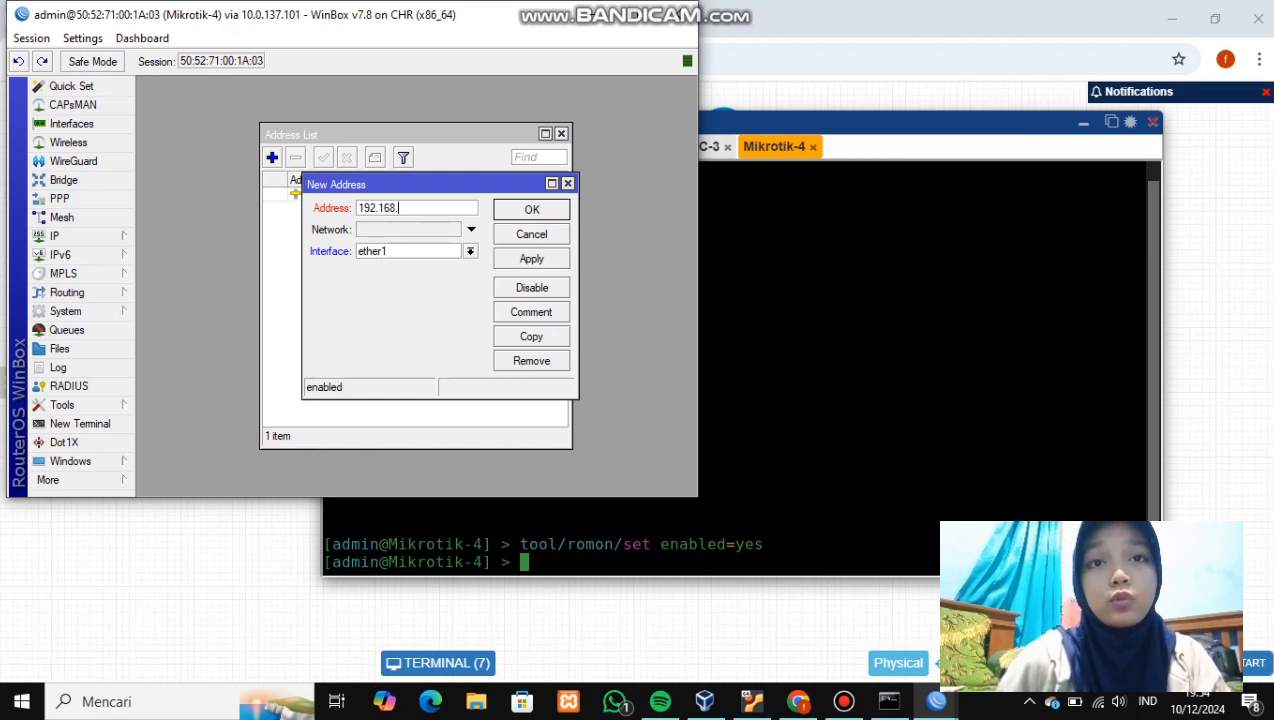
- Finish Mikrotik-4's second address as 192.168.4.1/30 on ether2 and save it
{"action": "type", "text": "4"}
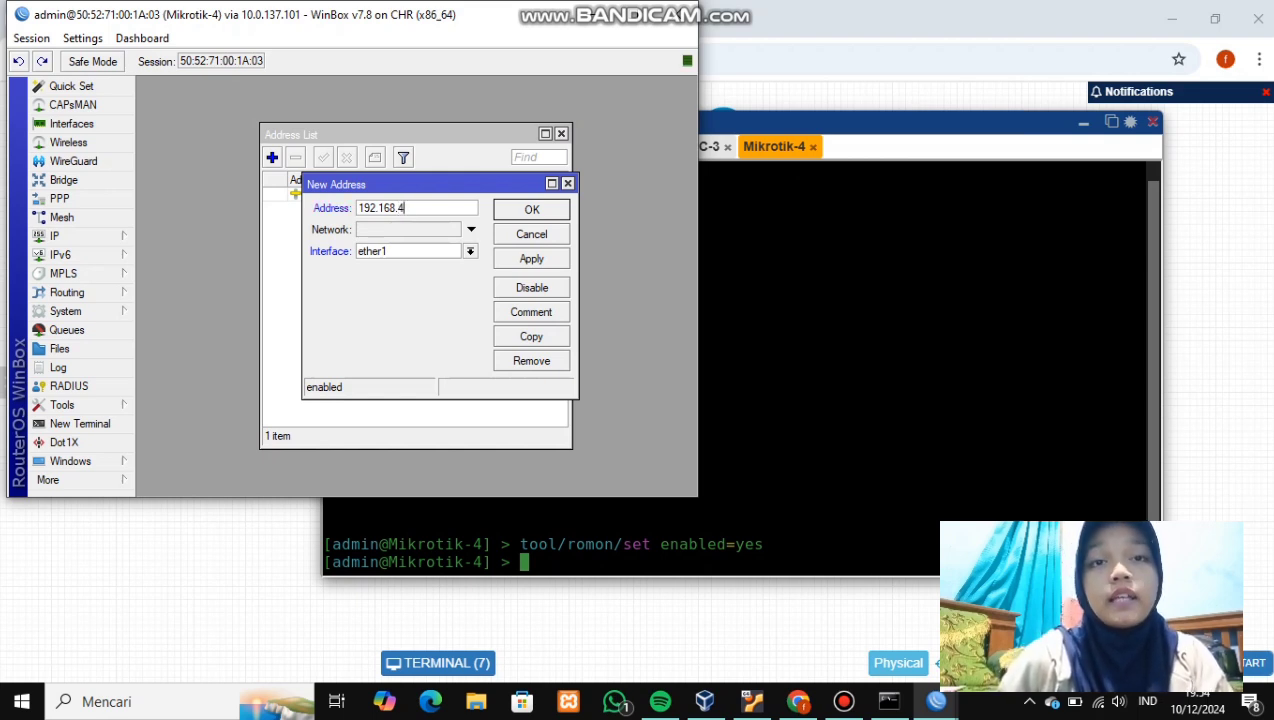
{"action": "type", "text": ".1/"}
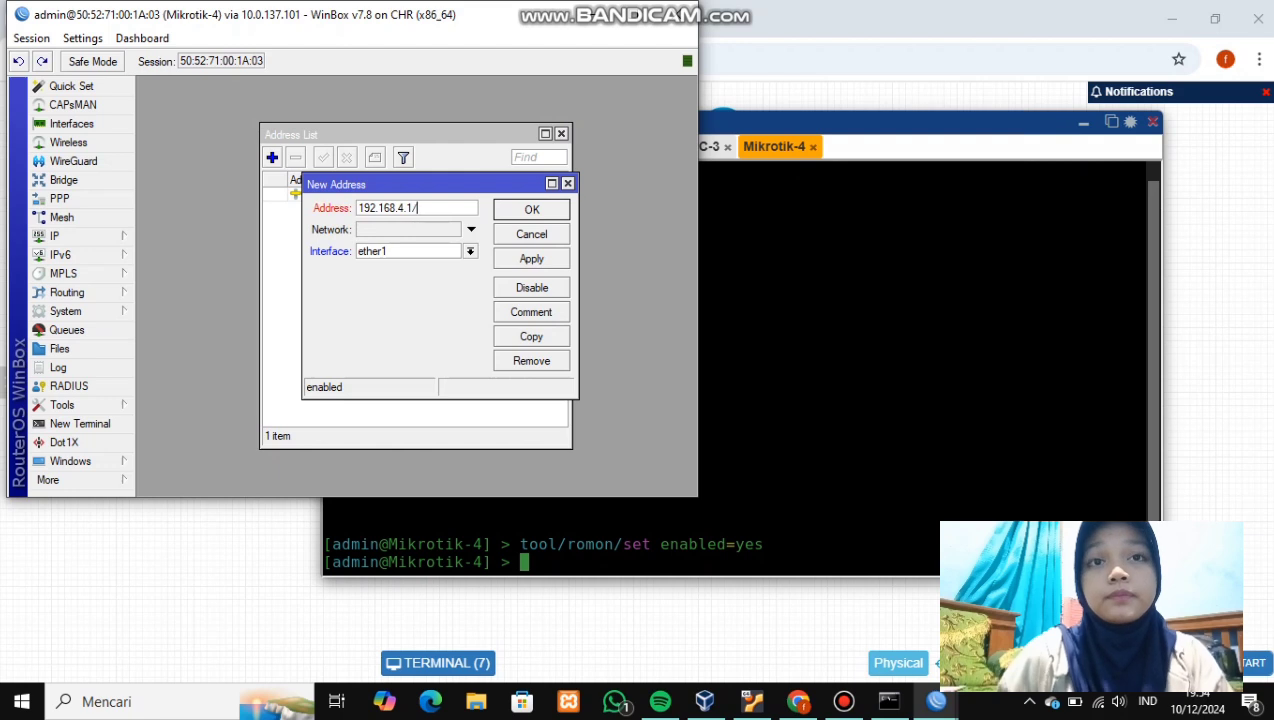
{"action": "type", "text": "30"}
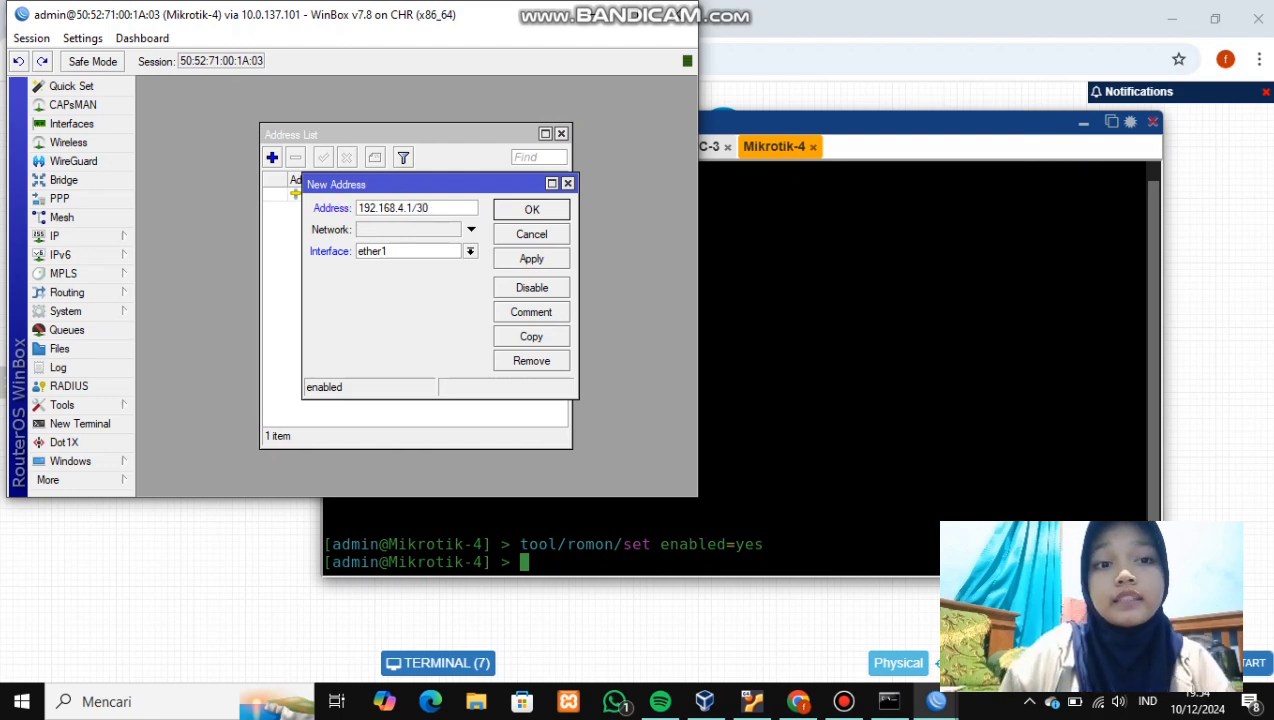
{"action": "left_click", "coordinate": [470, 251]}
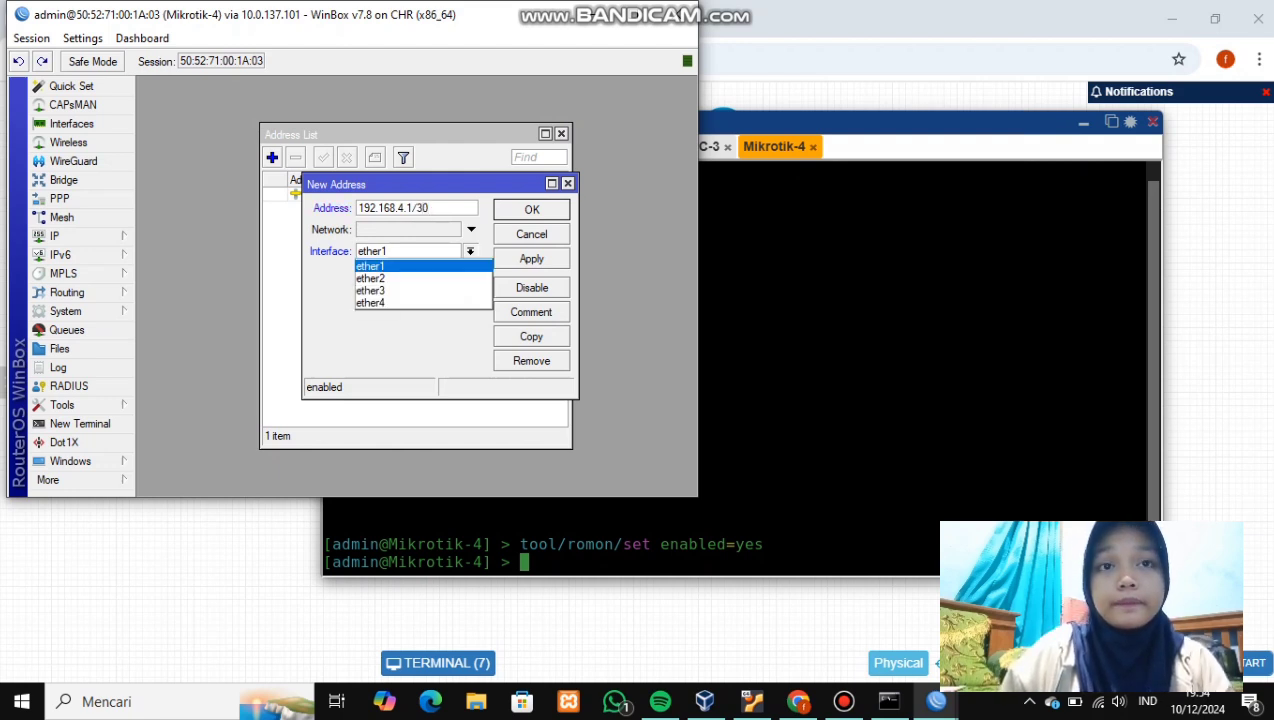
{"action": "left_click", "coordinate": [408, 278]}
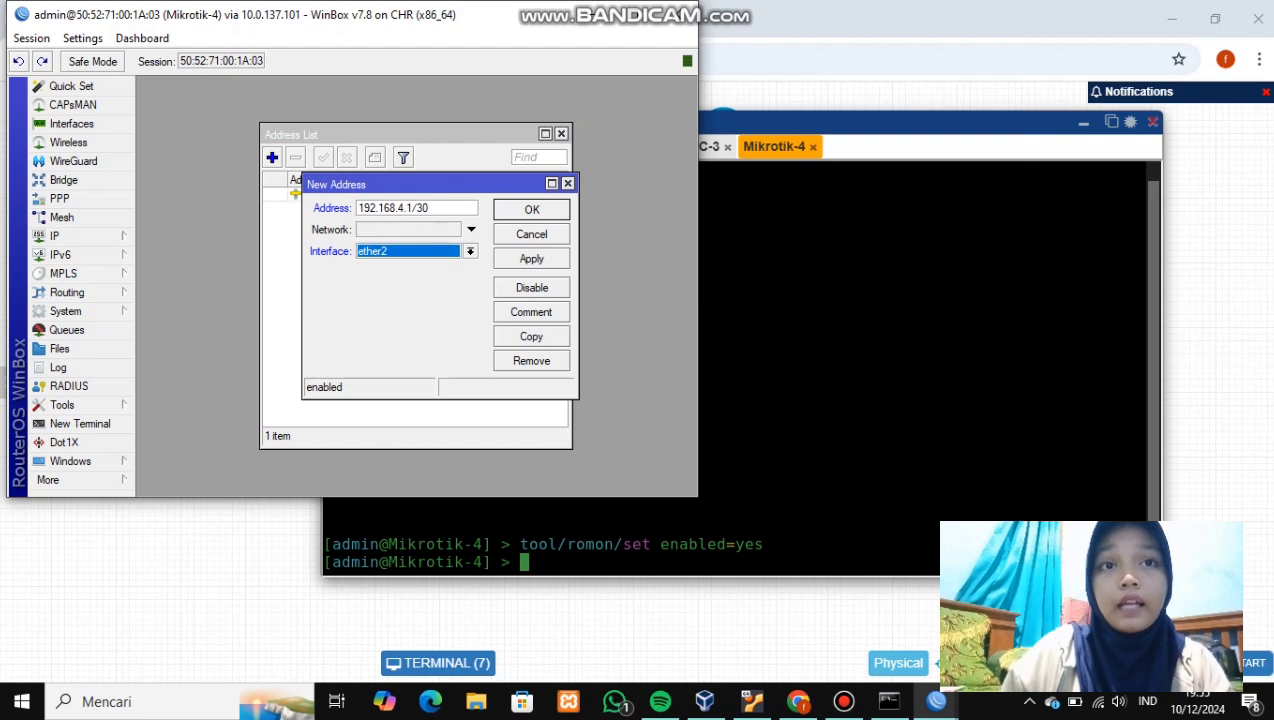
{"action": "left_click", "coordinate": [531, 258]}
{"action": "left_click", "coordinate": [531, 209]}
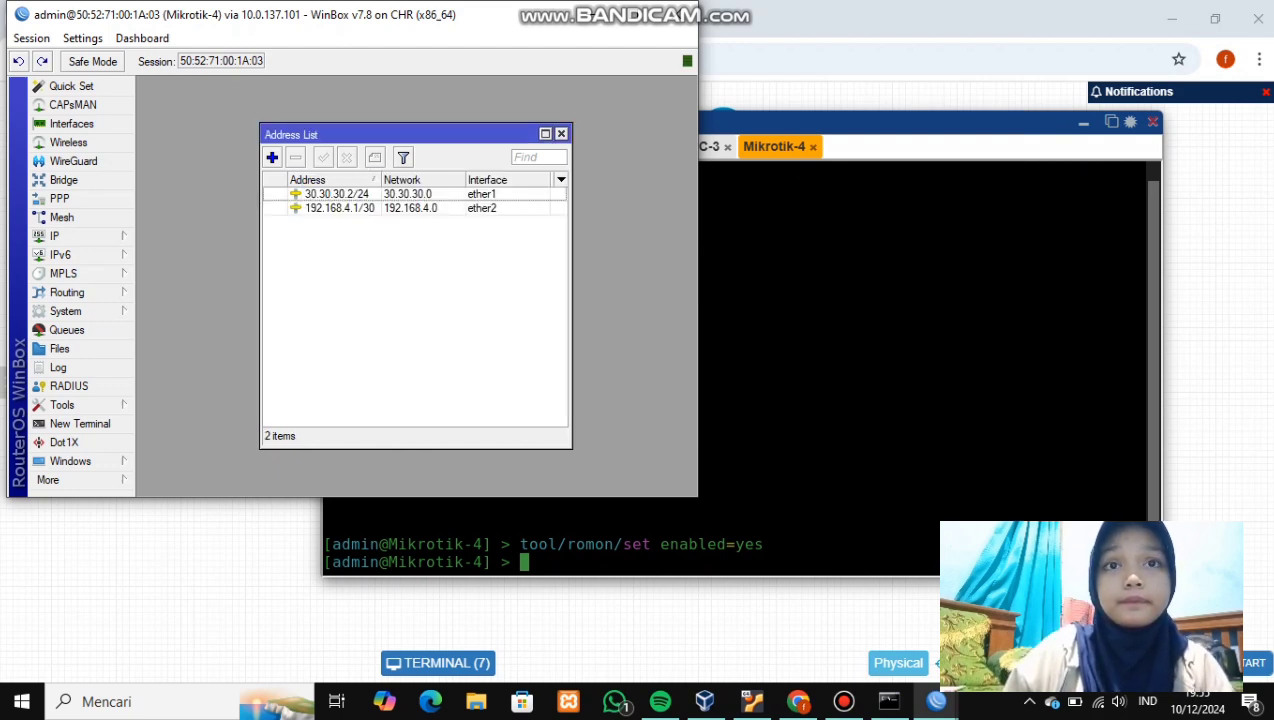
- Minimize WinBox and the console panel, then start the PC-4 node
{"action": "left_click", "coordinate": [588, 14]}
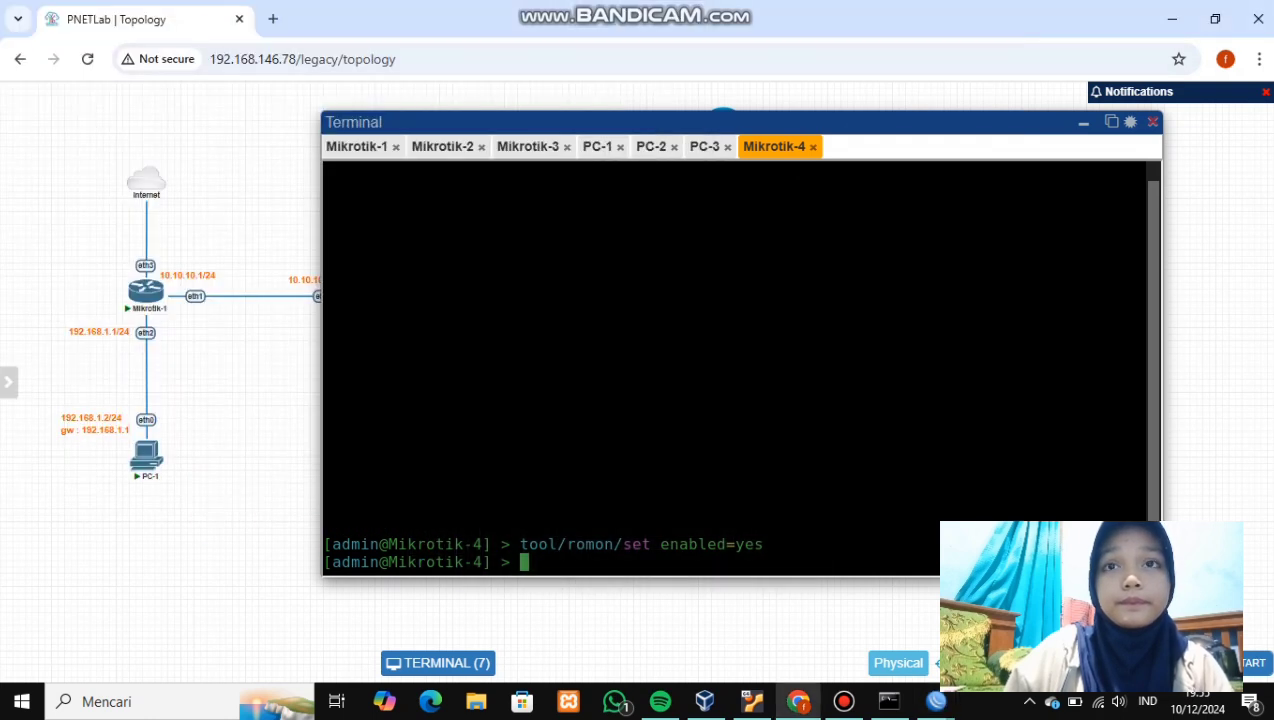
{"action": "left_click", "coordinate": [1084, 122]}
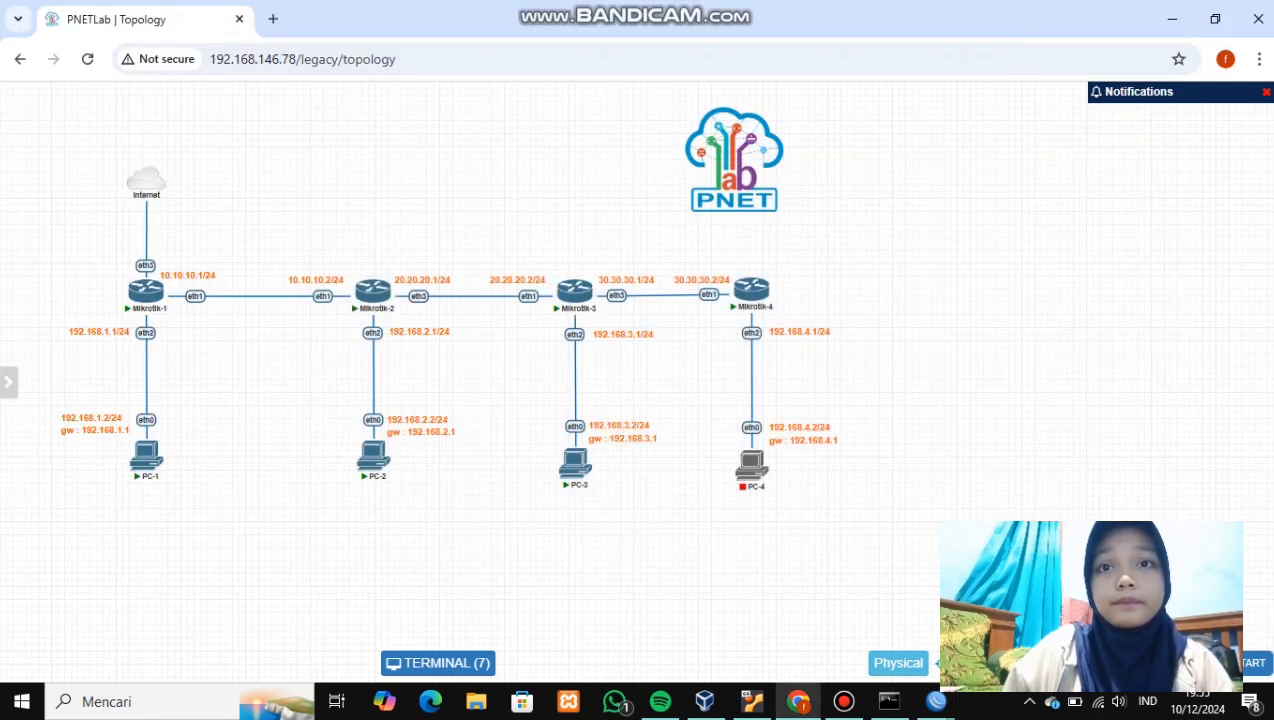
{"action": "left_click", "coordinate": [741, 443]}
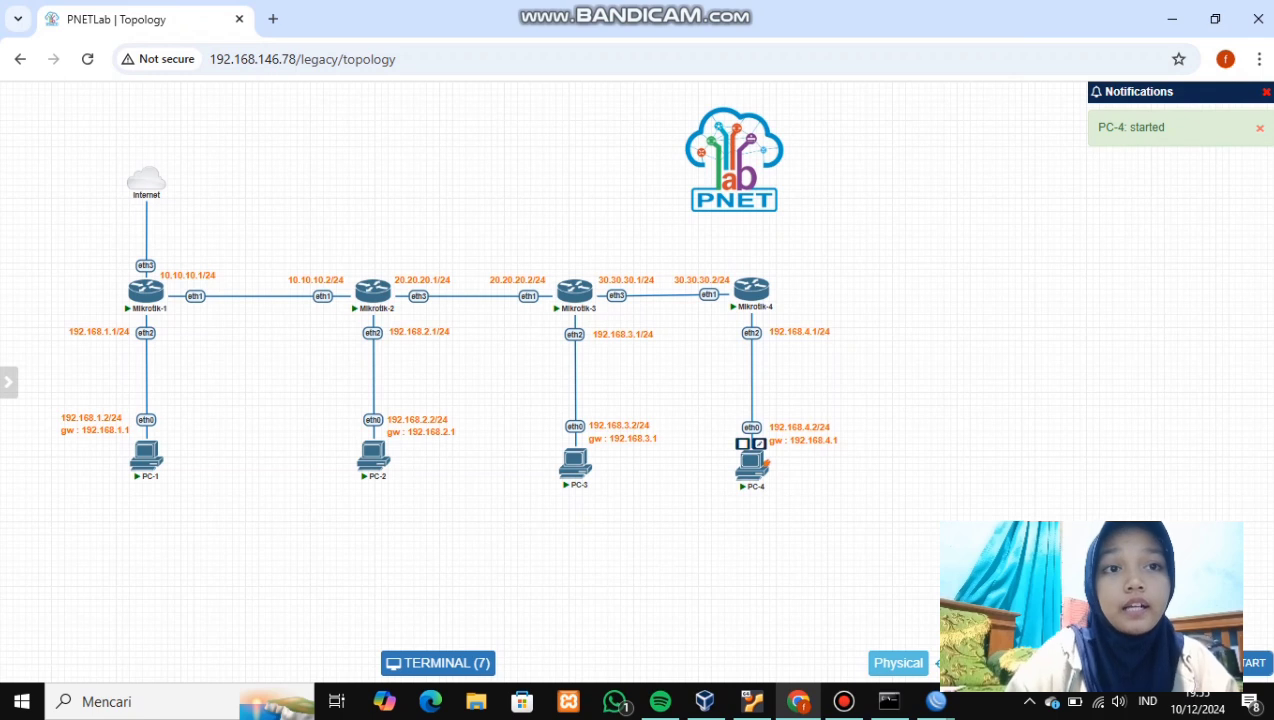
- Give PC-4 IP 192.168.4.2/24 with gateway 192.168.4.1 and verify it with show ip
{"action": "left_click", "coordinate": [765, 462]}
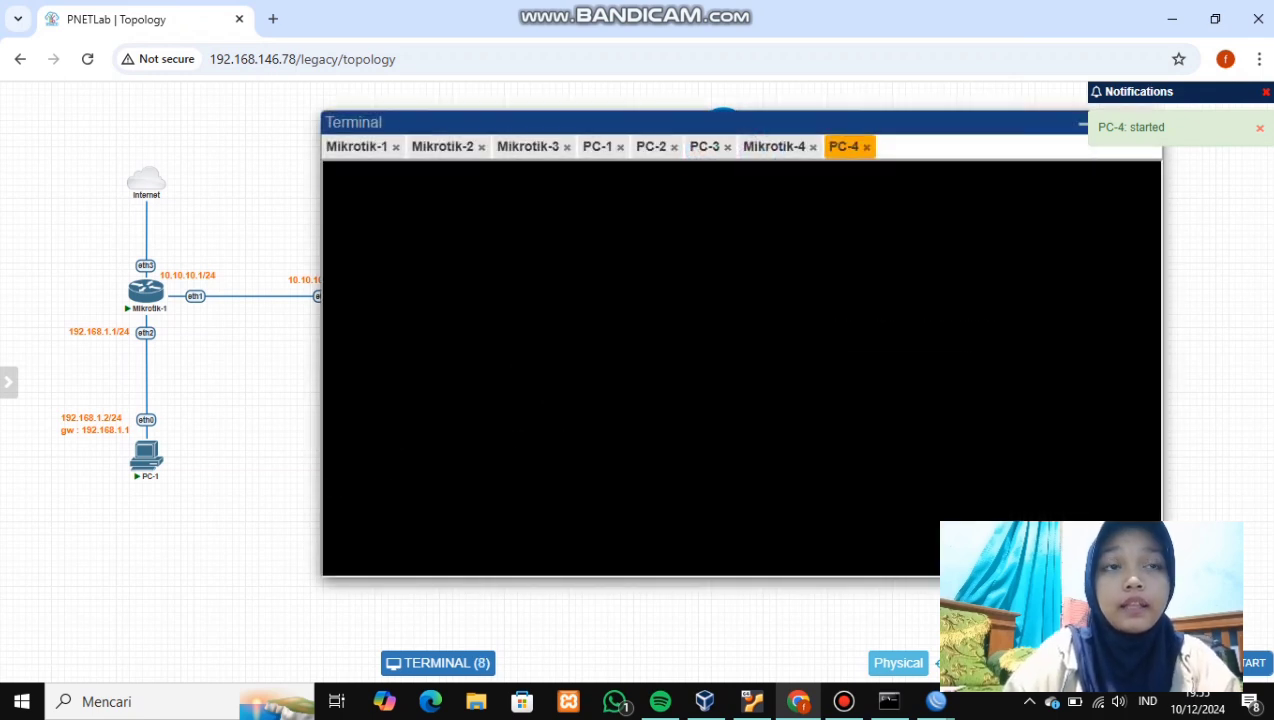
{"action": "type", "text": "ip"}
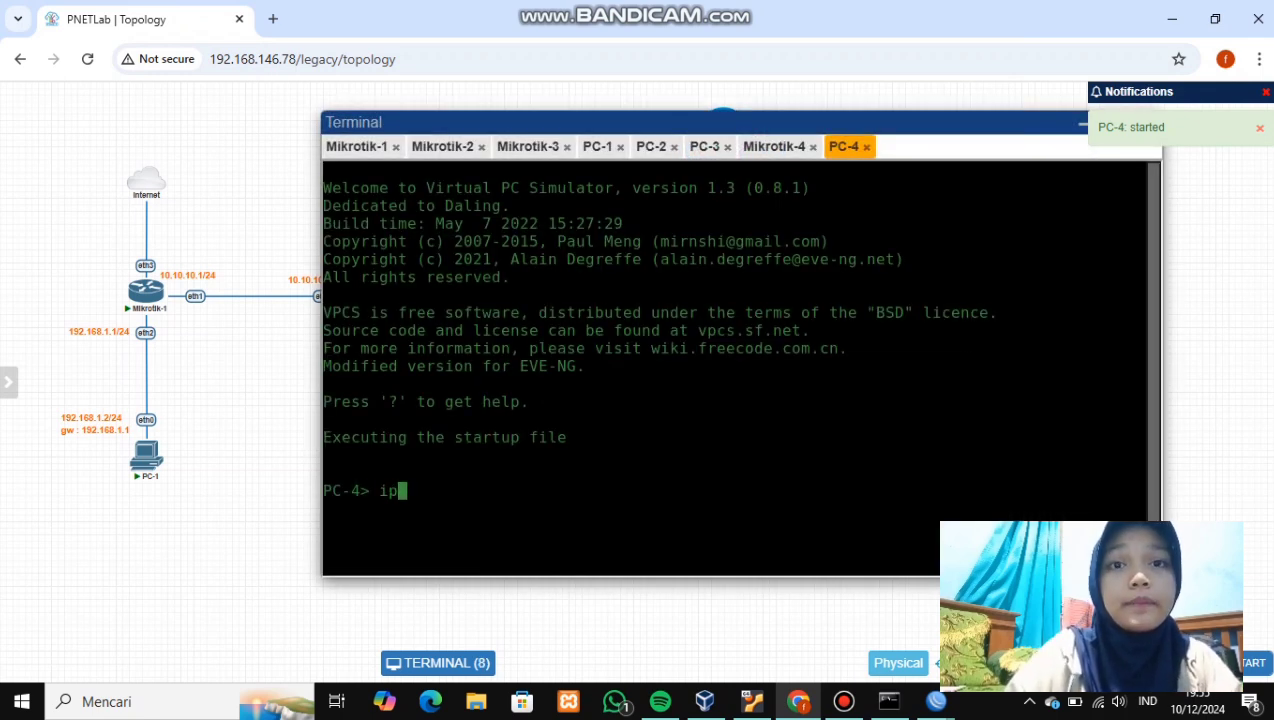
{"action": "type", "text": " 192.168."}
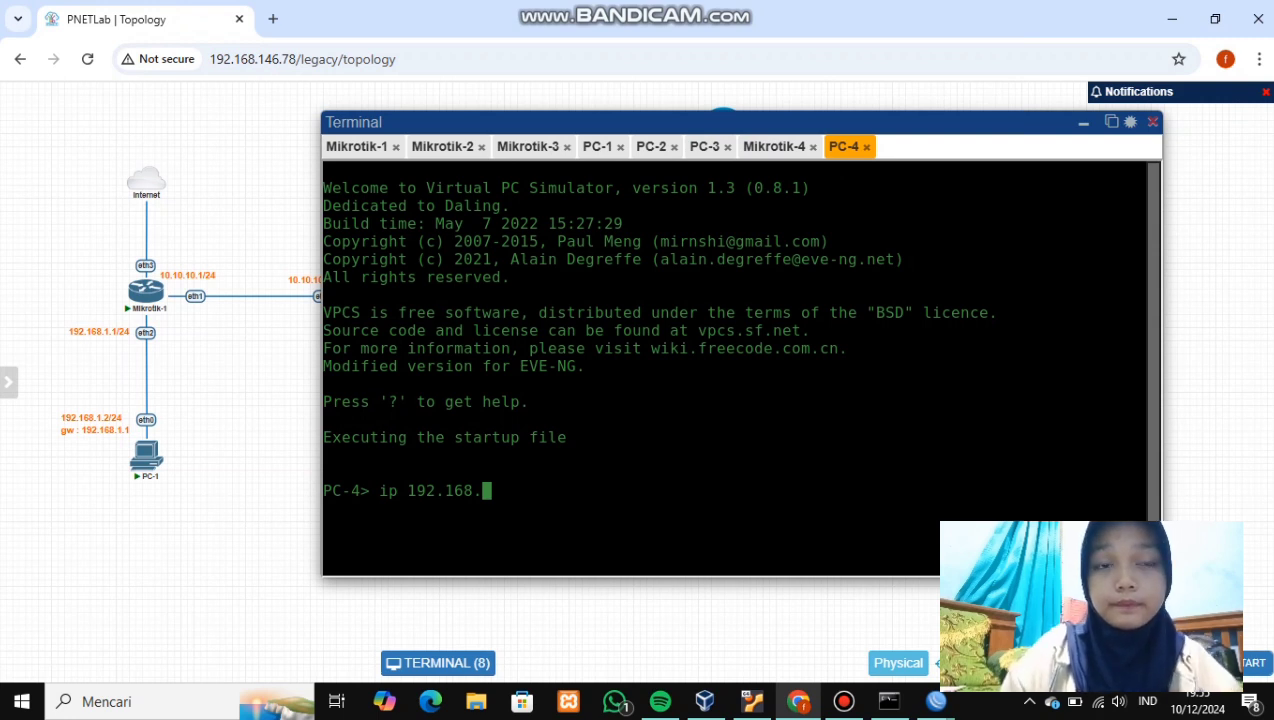
{"action": "type", "text": "4"}
{"action": "type", "text": ".2"}
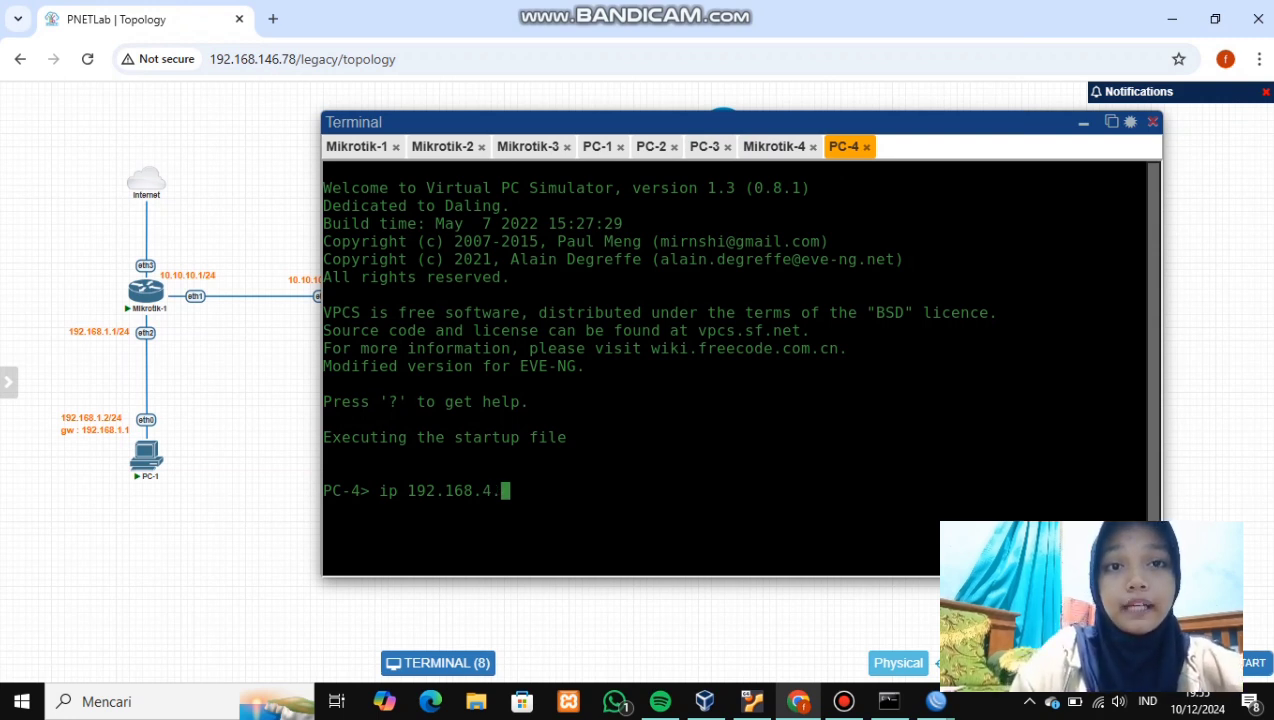
{"action": "type", "text": "/24"}
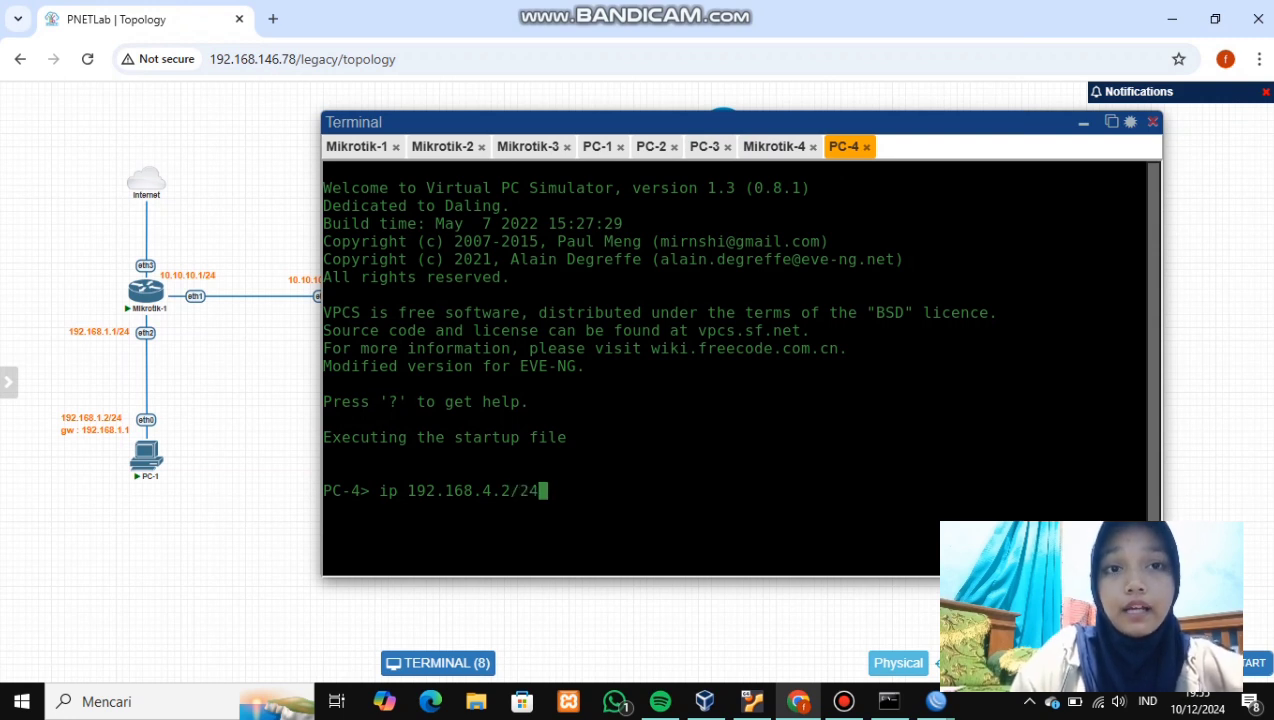
{"action": "type", "text": " 192.1"}
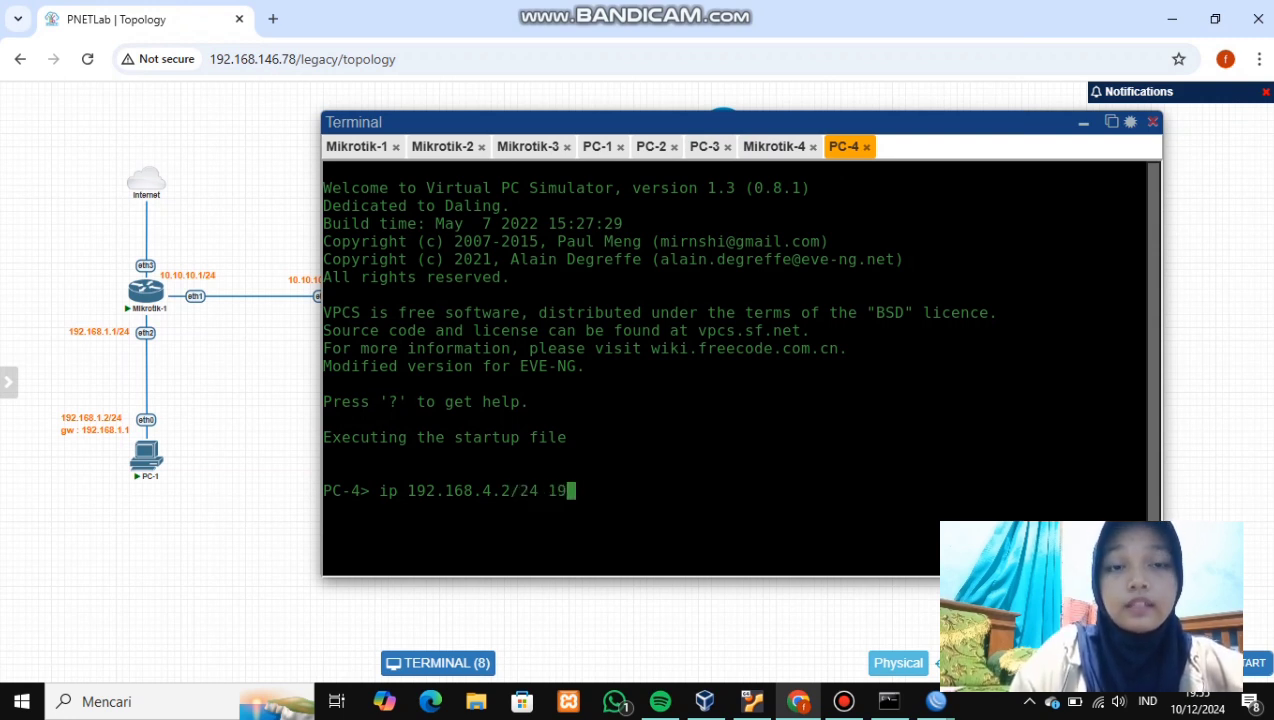
{"action": "type", "text": "68"}
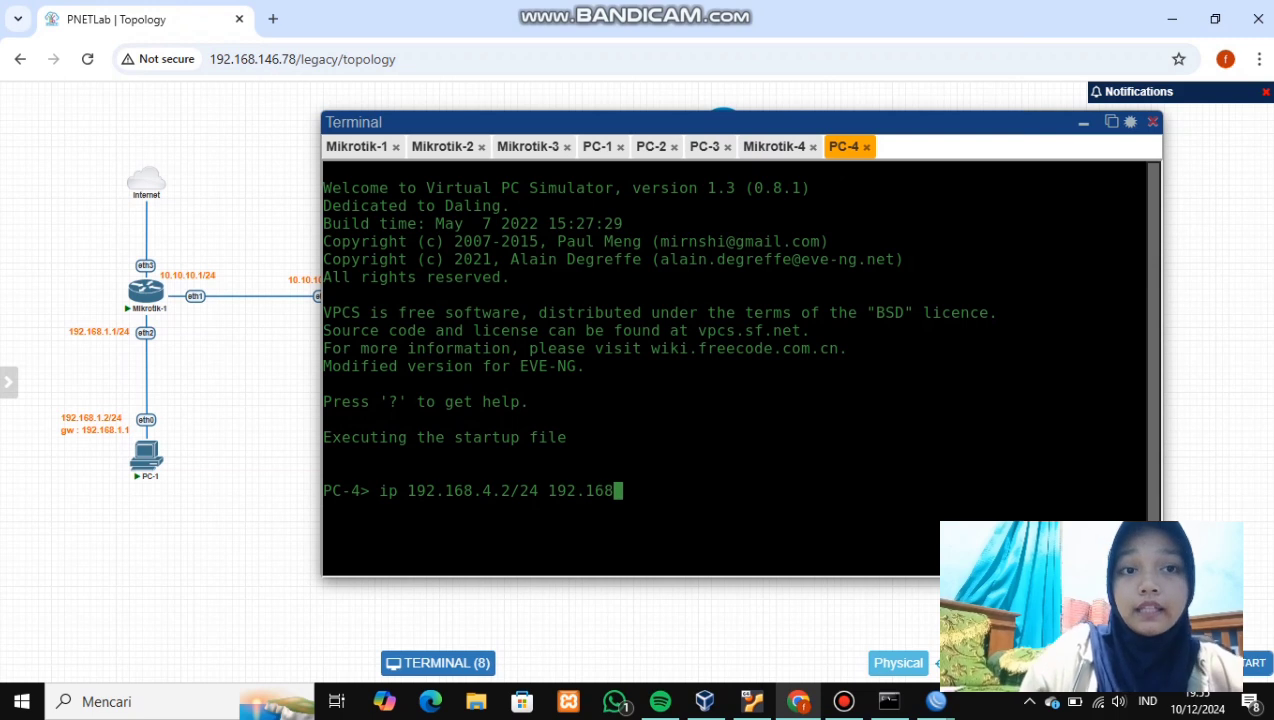
{"action": "type", "text": ".4"}
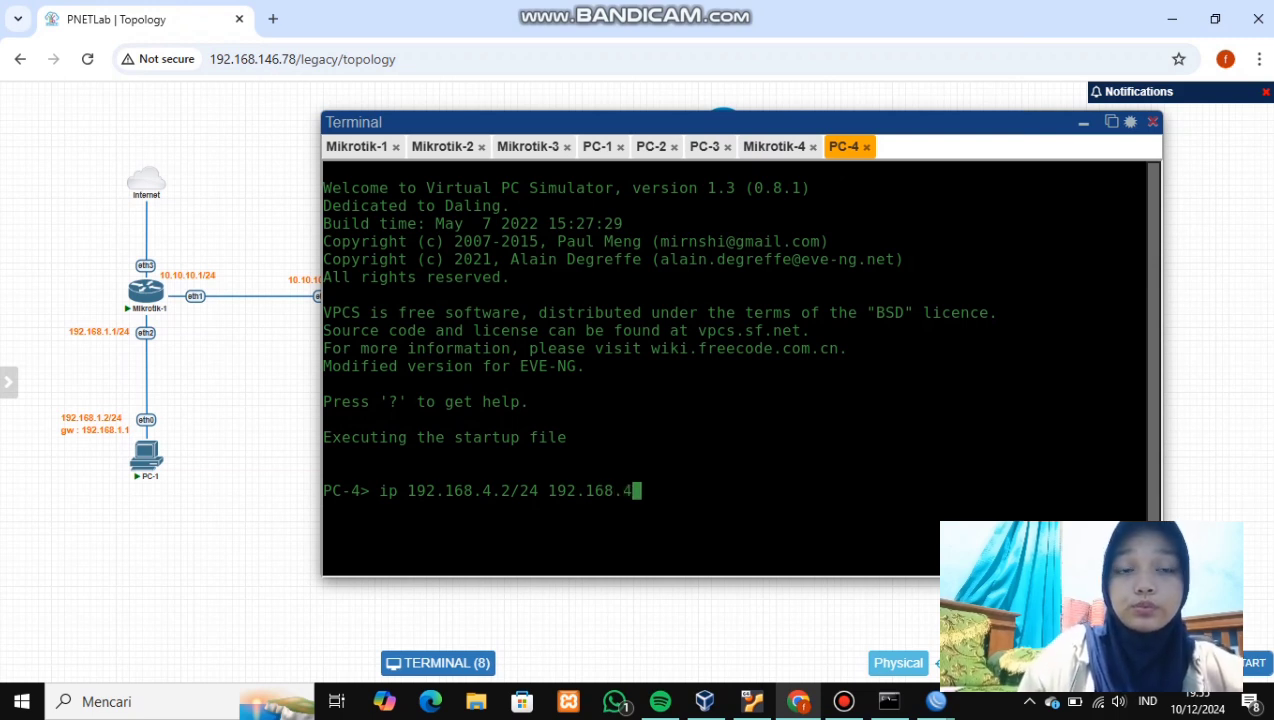
{"action": "type", "text": ".1"}
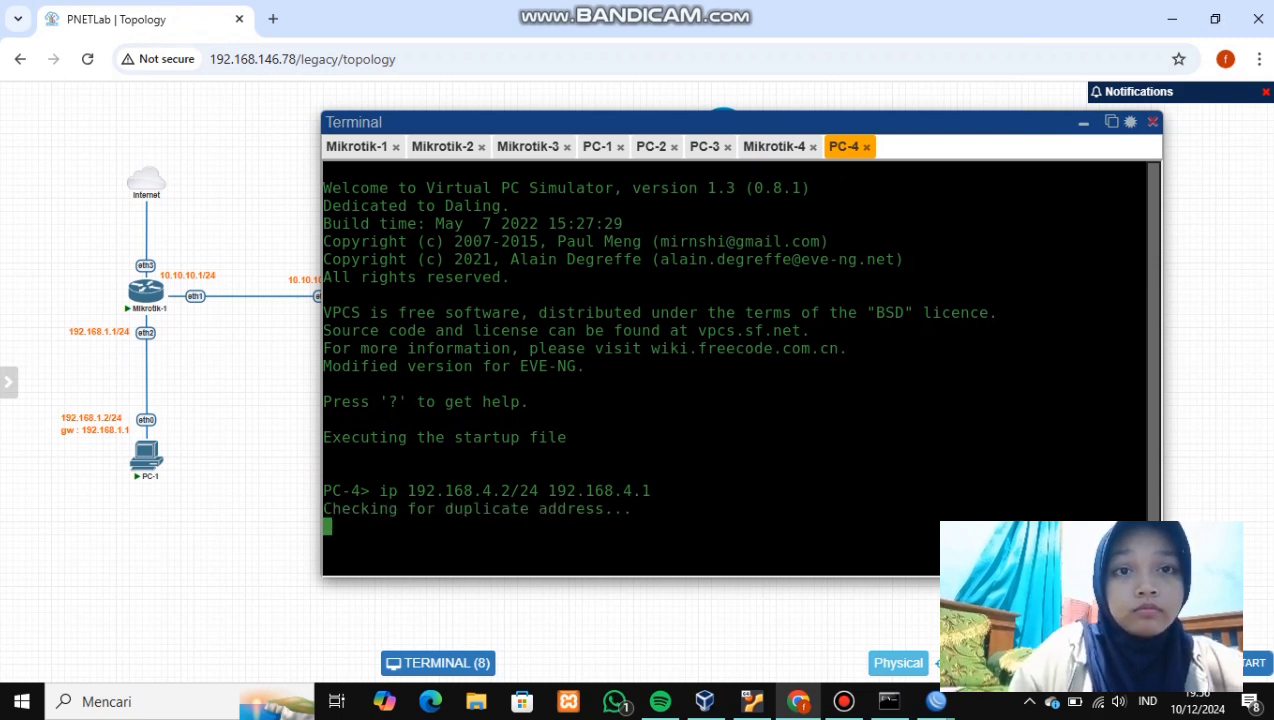
{"action": "type", "text": "show ip"}
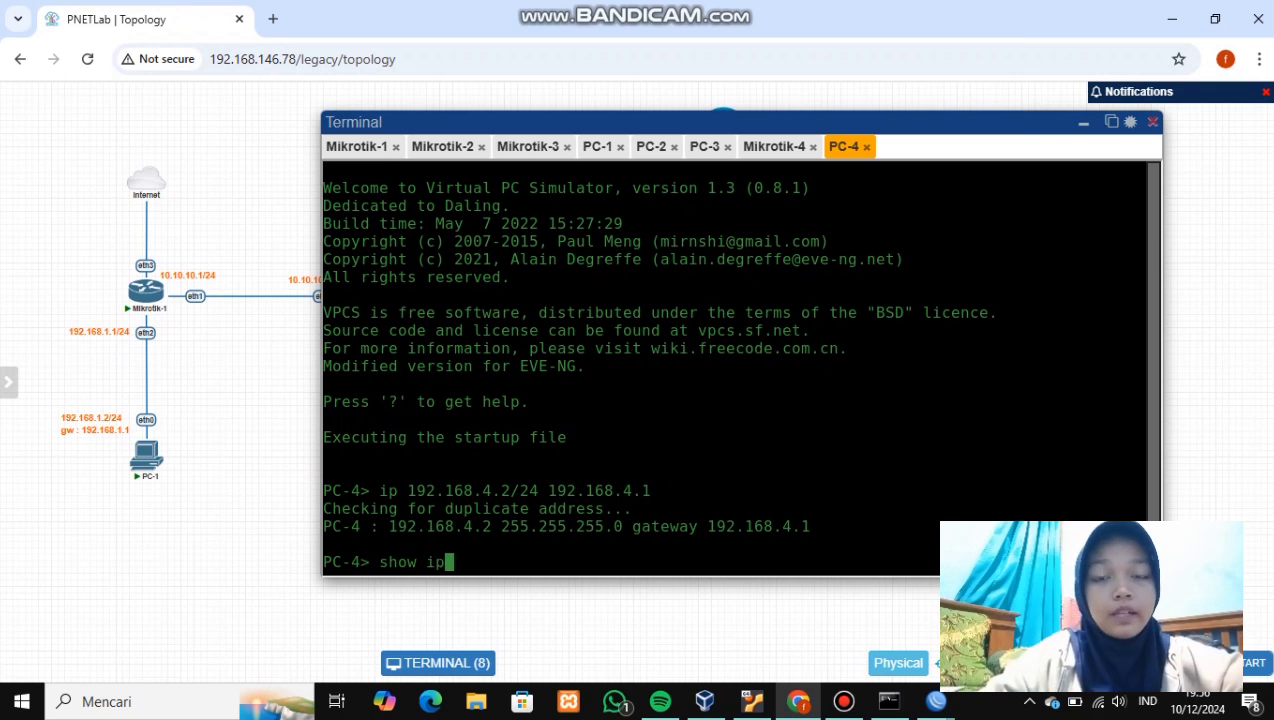
{"action": "key", "text": "Return"}
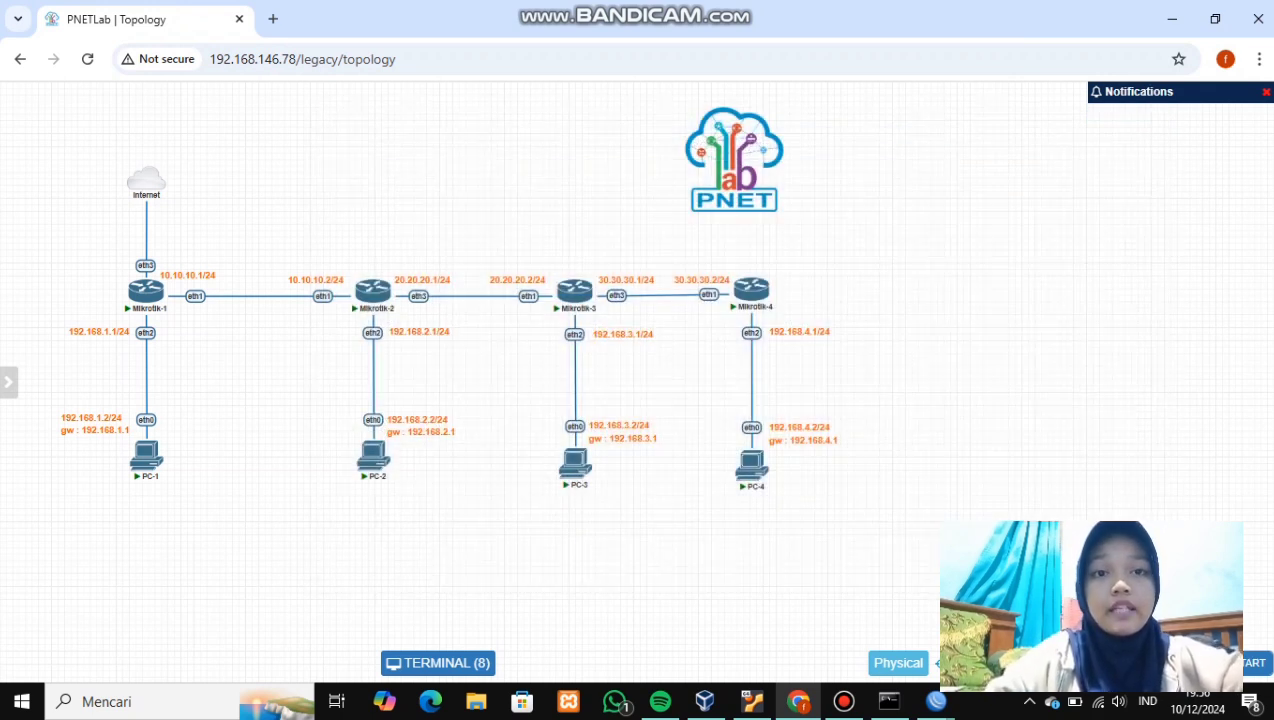
- On Mikrotik-1, add a static route to 30.30.30.0/24 via gateway 10.10.10.2
{"action": "left_click", "coordinate": [936, 701]}
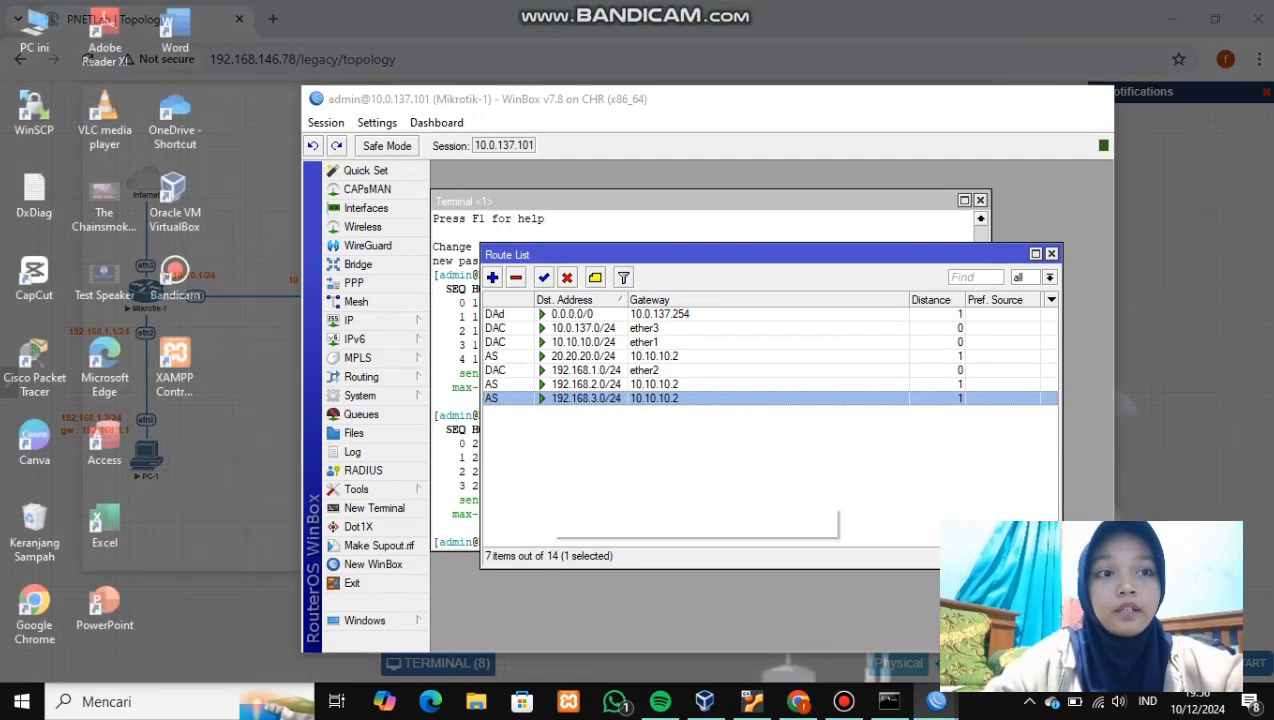
{"action": "left_click", "coordinate": [690, 615]}
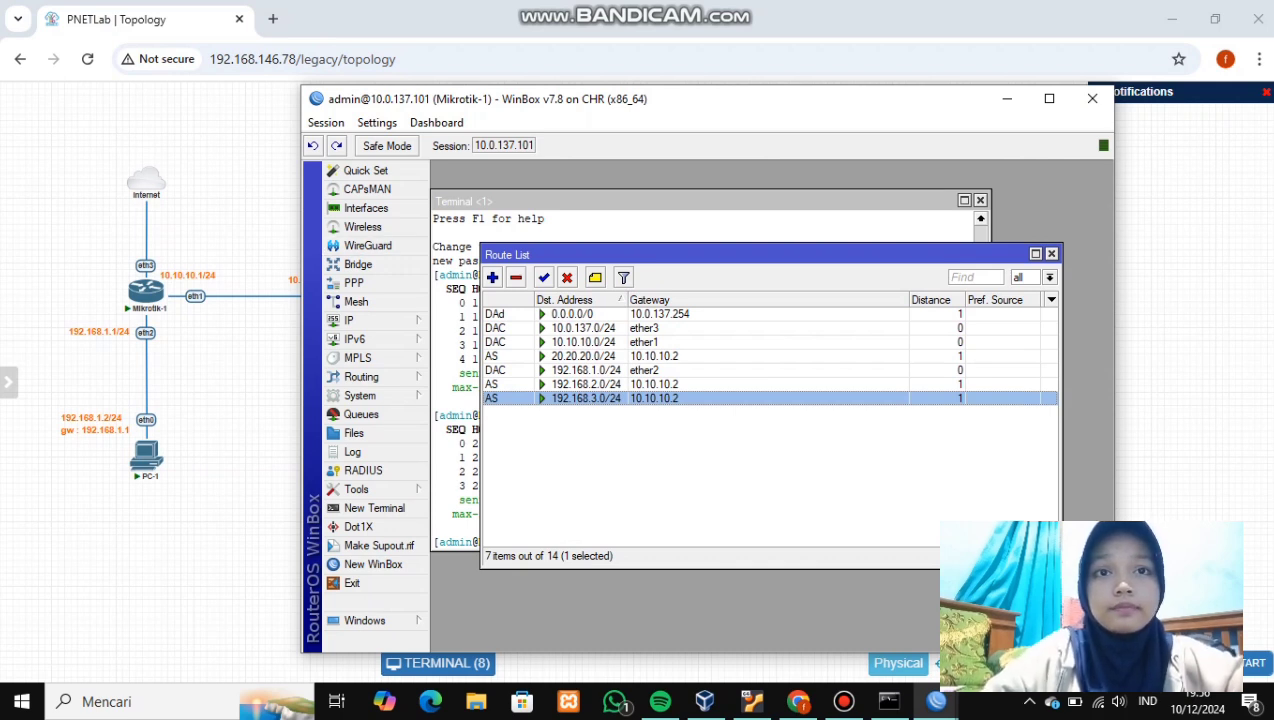
{"action": "left_click", "coordinate": [492, 277]}
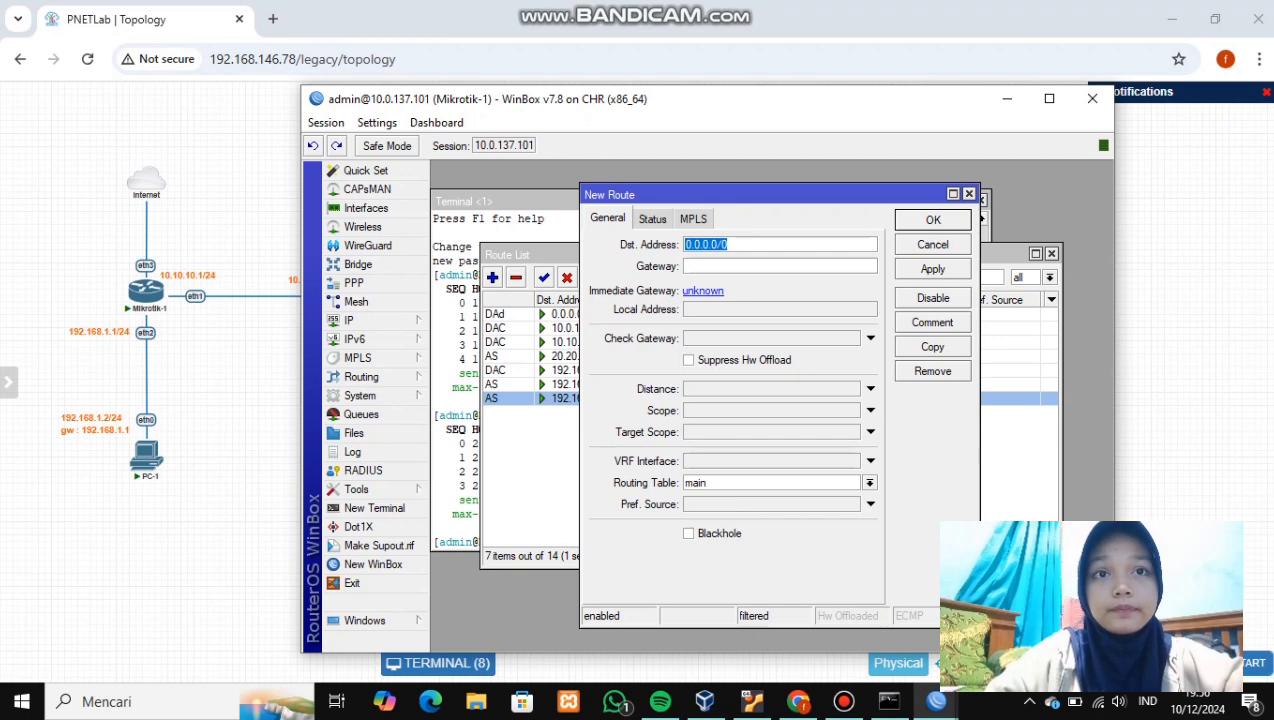
{"action": "key", "text": "BackSpace"}
{"action": "type", "text": "30.30.30."}
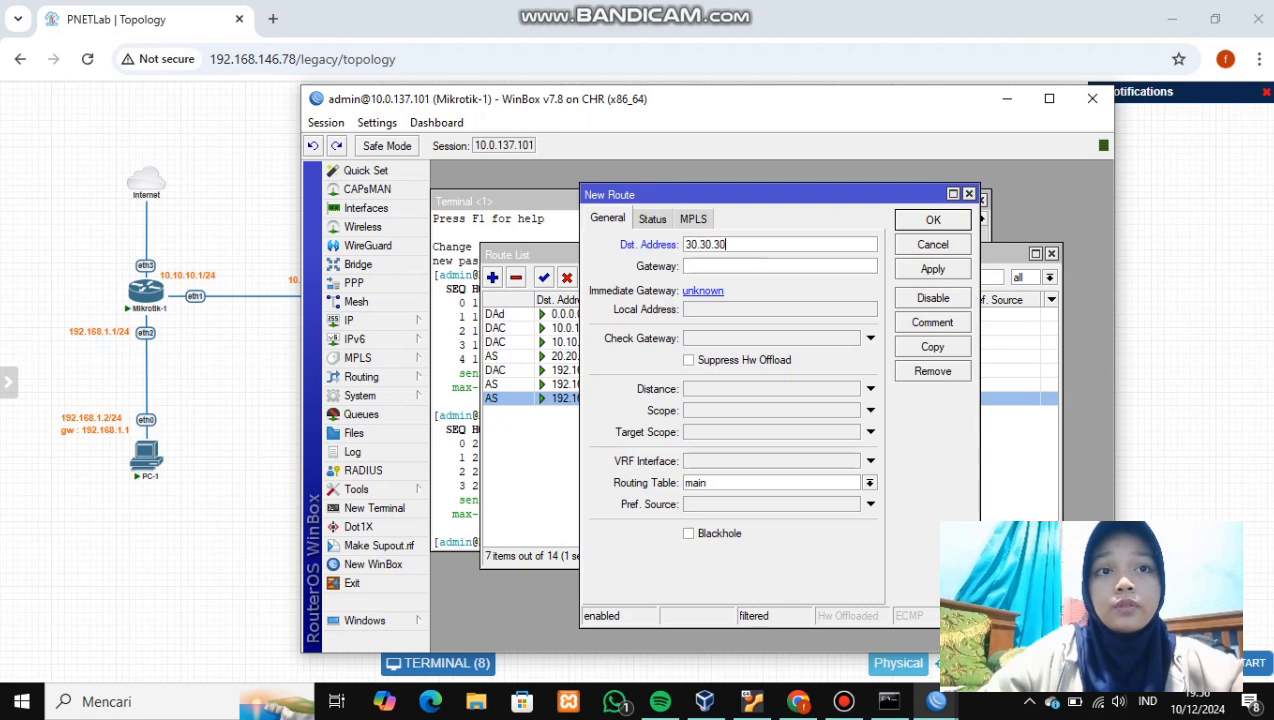
{"action": "type", "text": "0/2"}
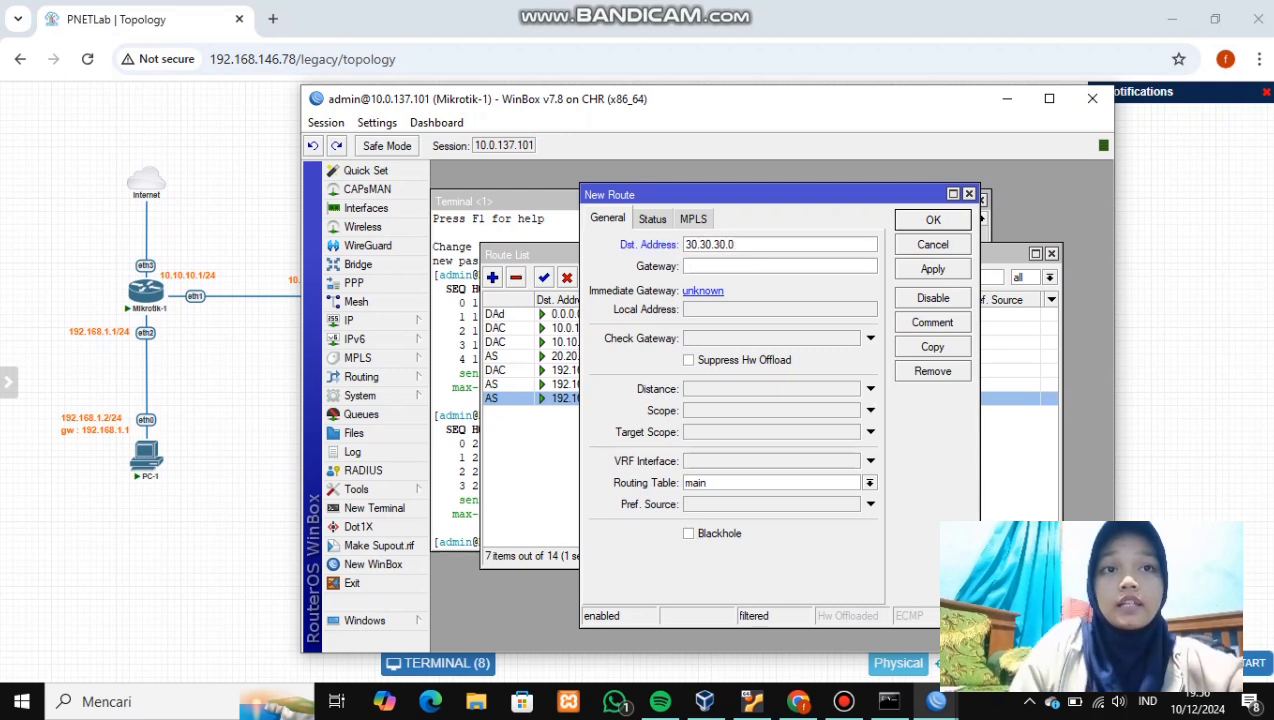
{"action": "type", "text": "4"}
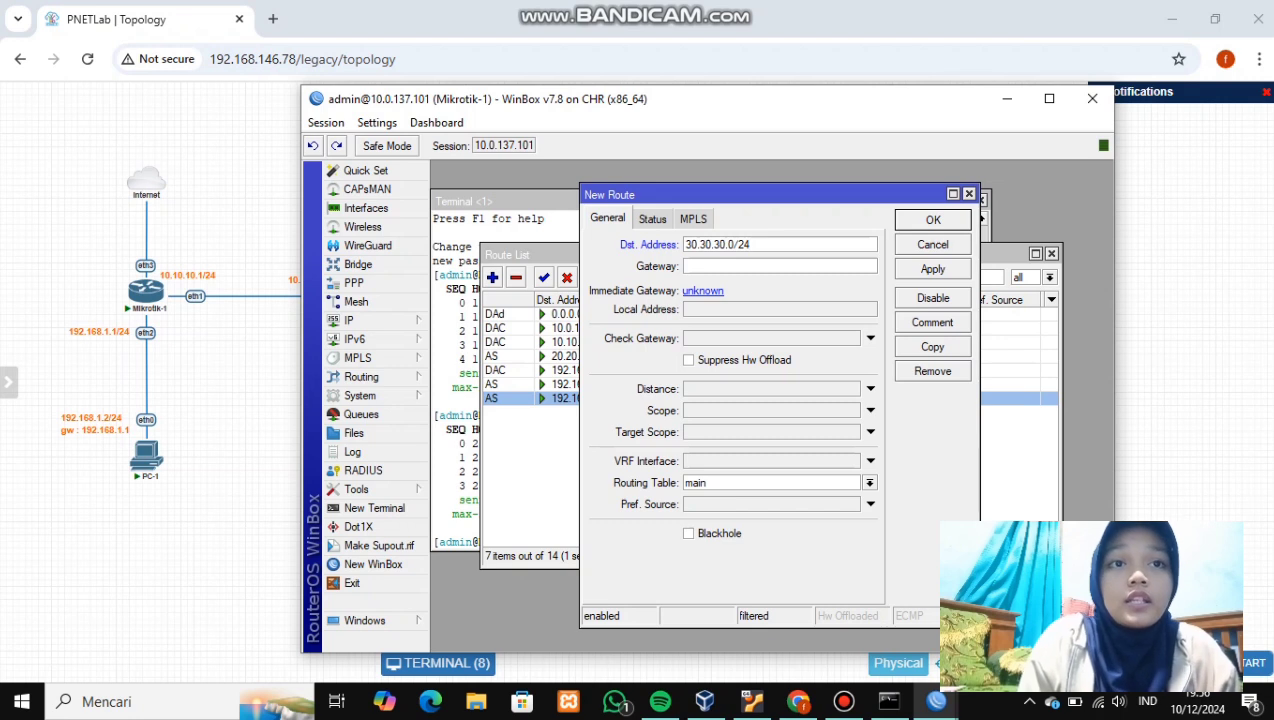
{"action": "type", "text": "10.10.10."}
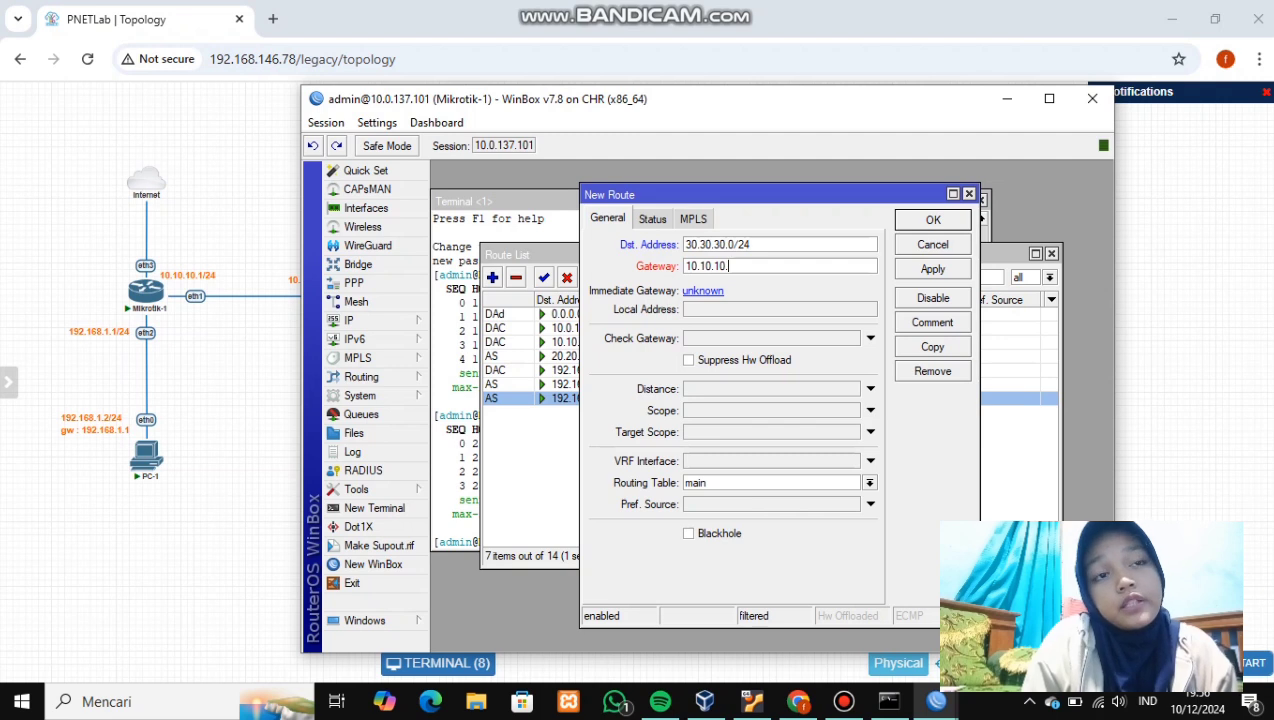
{"action": "type", "text": "2"}
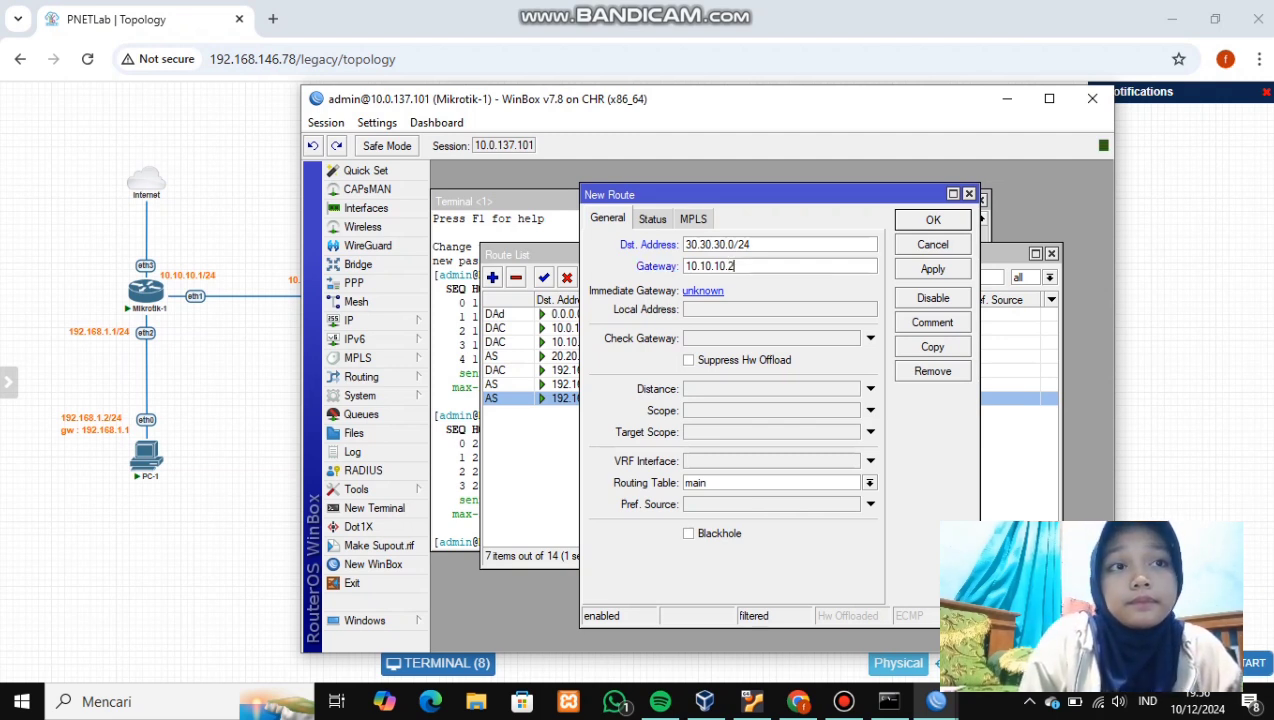
{"action": "left_click", "coordinate": [932, 269]}
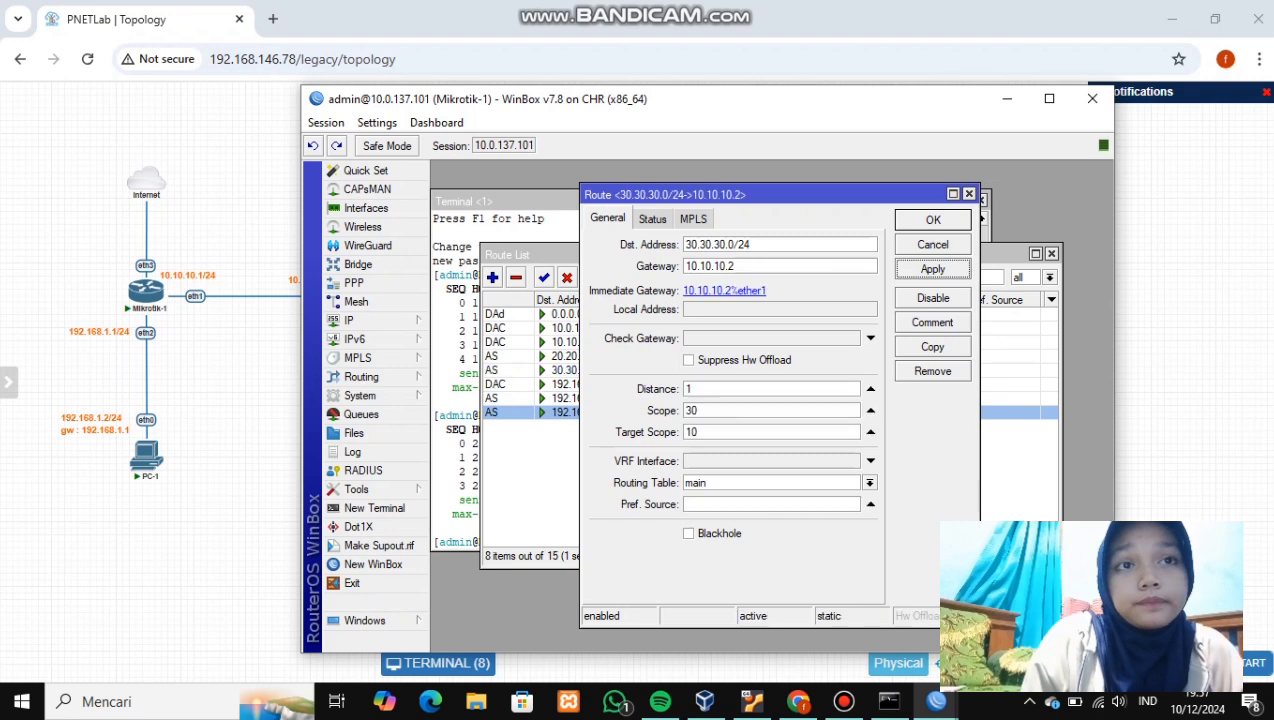
{"action": "left_click", "coordinate": [932, 220]}
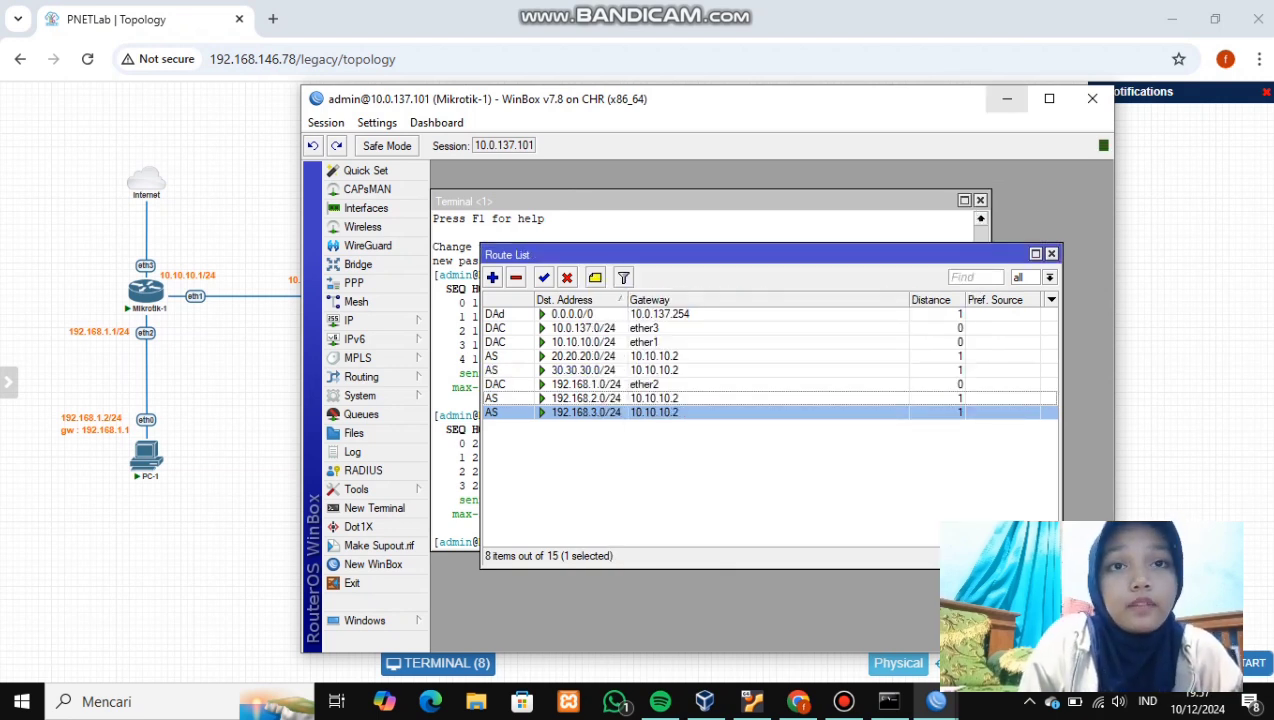
{"action": "left_click", "coordinate": [1007, 99]}
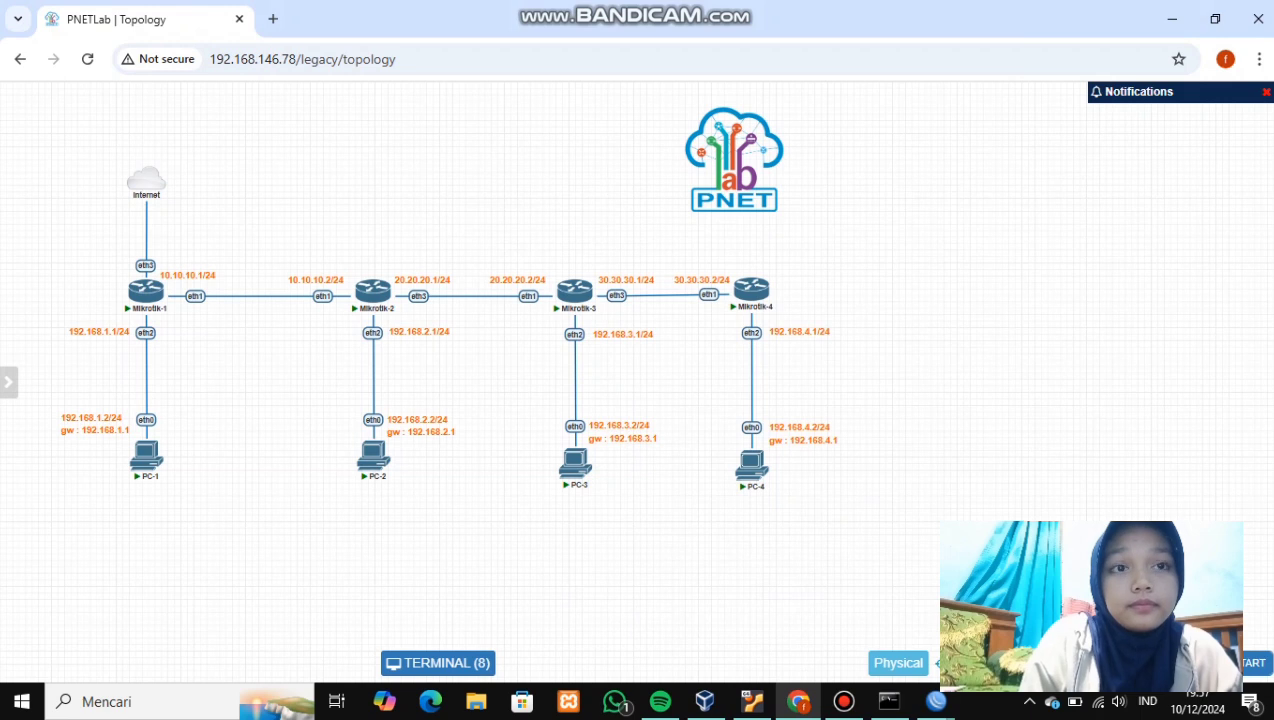
- Return to Mikrotik-2 and begin a new route with destination 30.30.30.0/24
{"action": "mouse_move", "coordinate": [936, 701]}
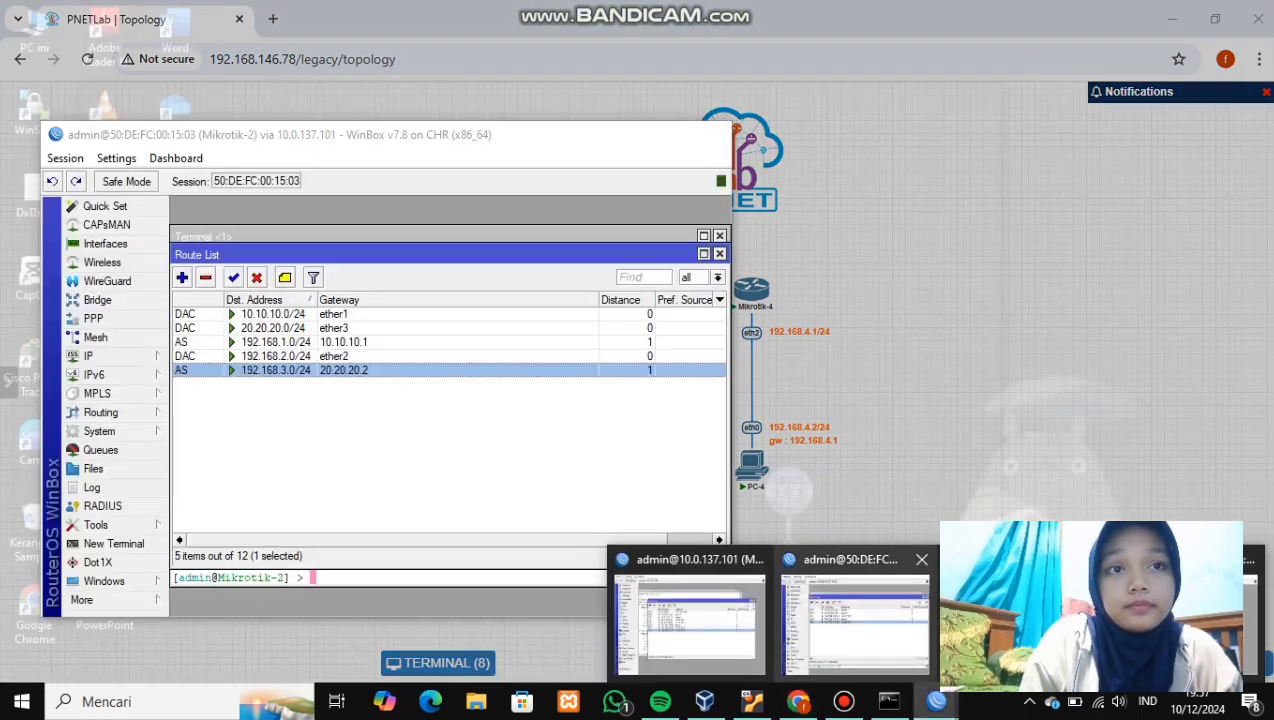
{"action": "left_click", "coordinate": [855, 615]}
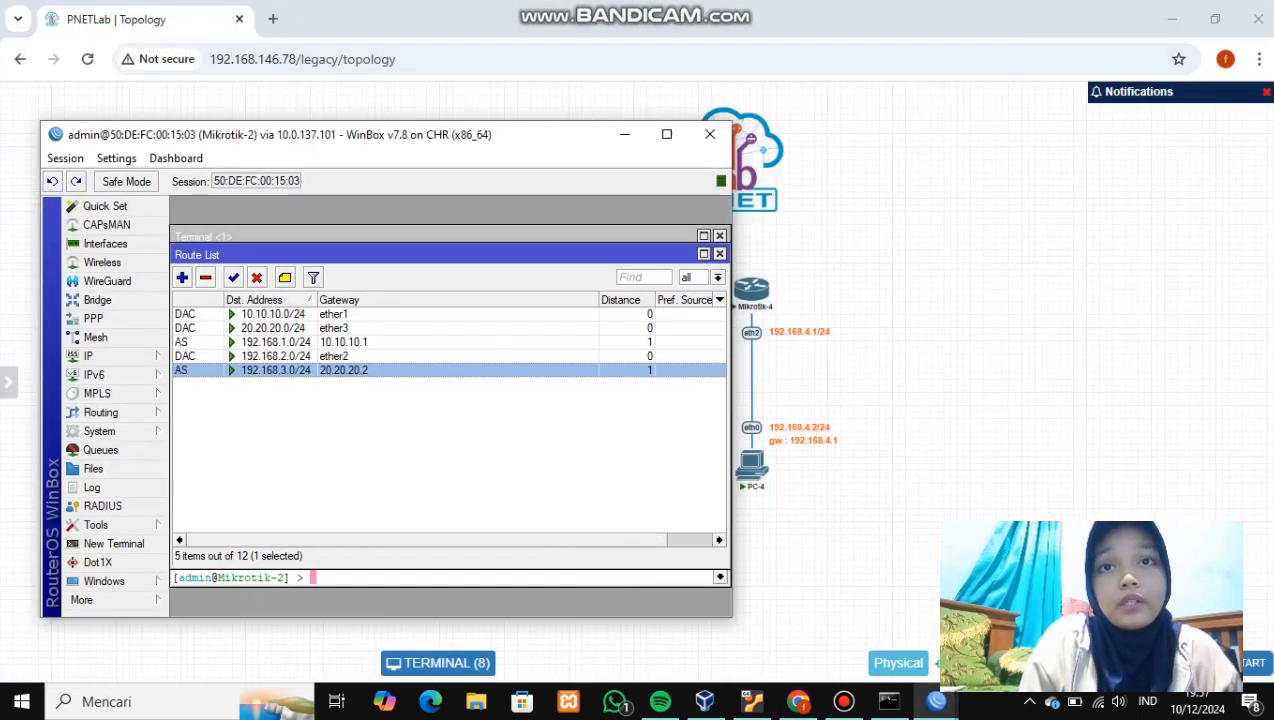
{"action": "left_click", "coordinate": [182, 277]}
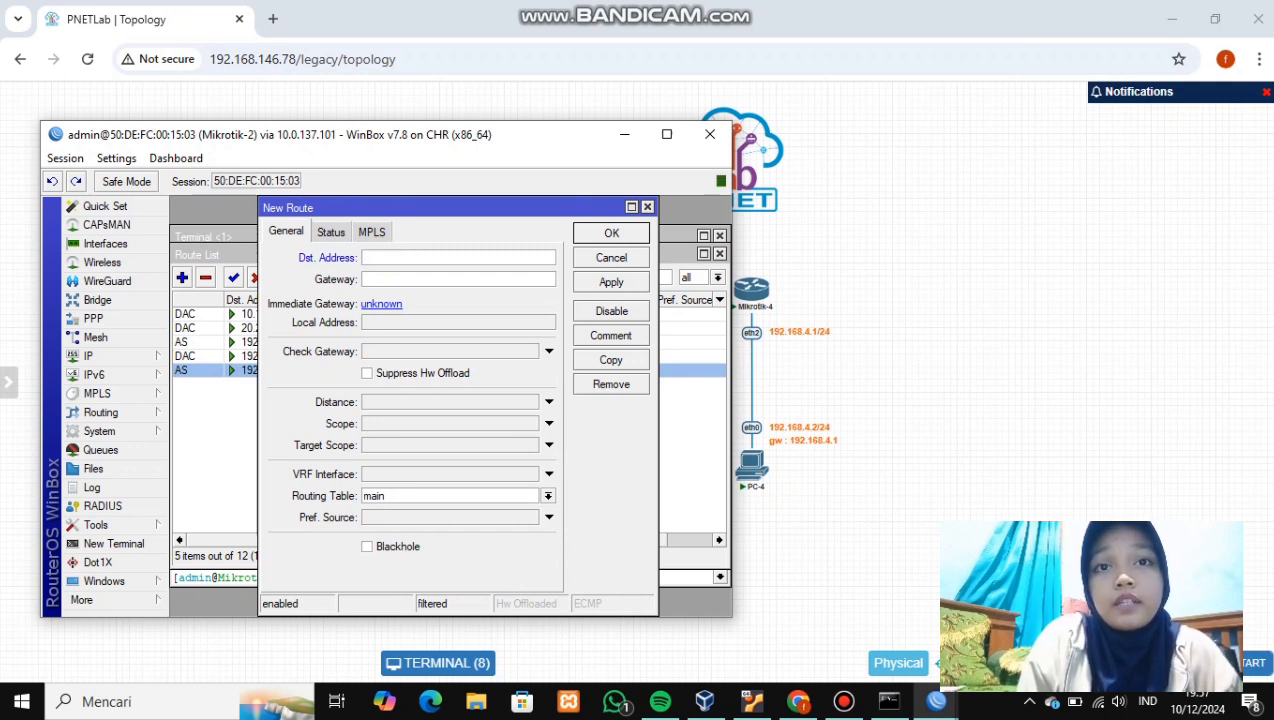
{"action": "type", "text": "30"}
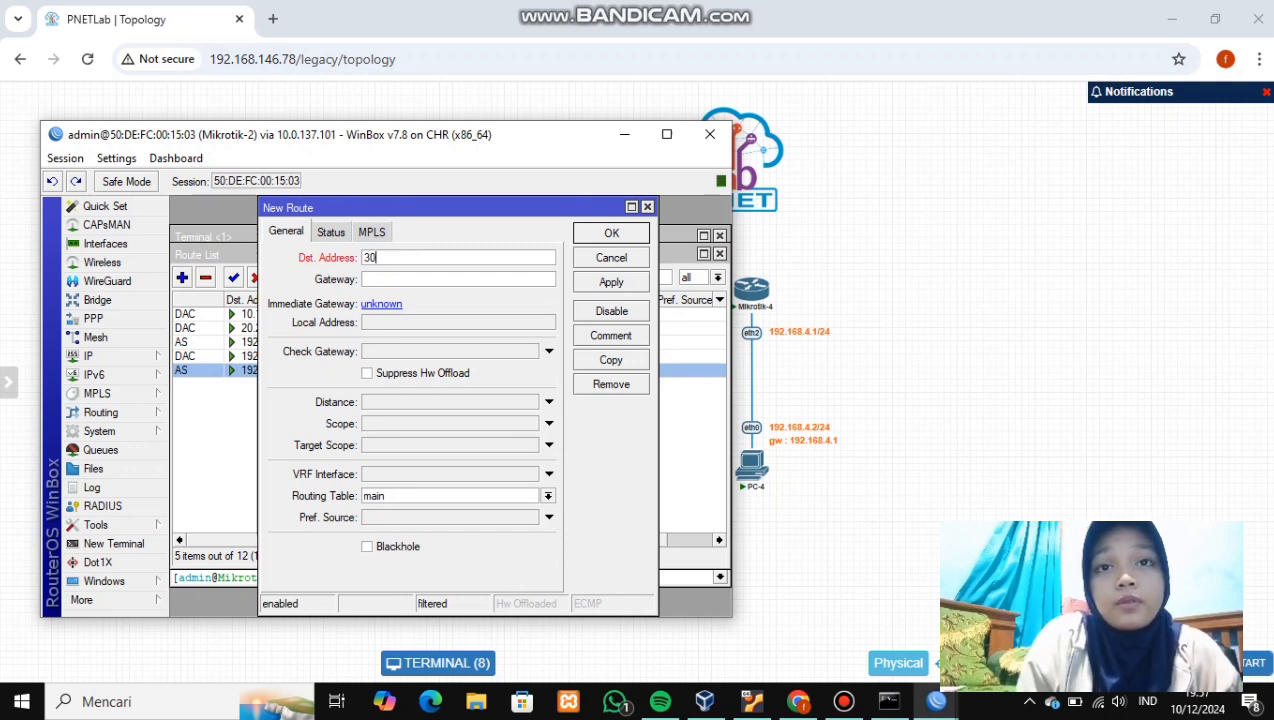
{"action": "type", "text": ".30."}
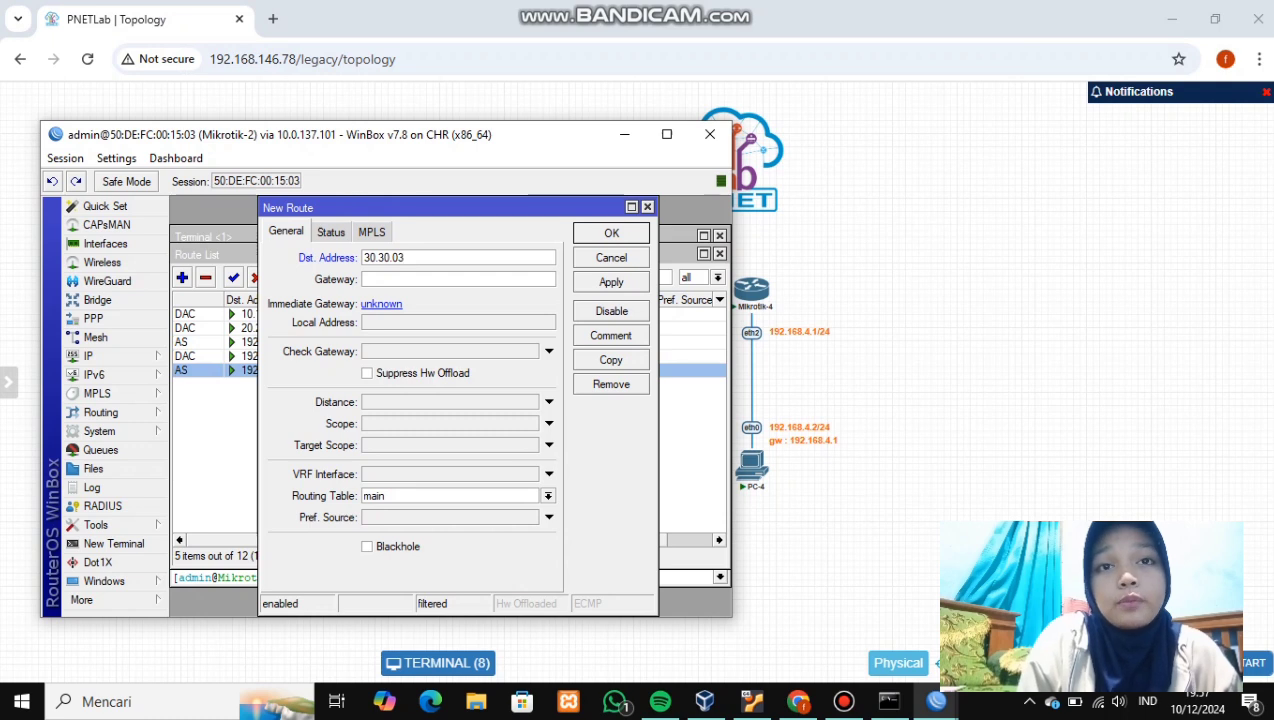
{"action": "type", "text": "30.30"}
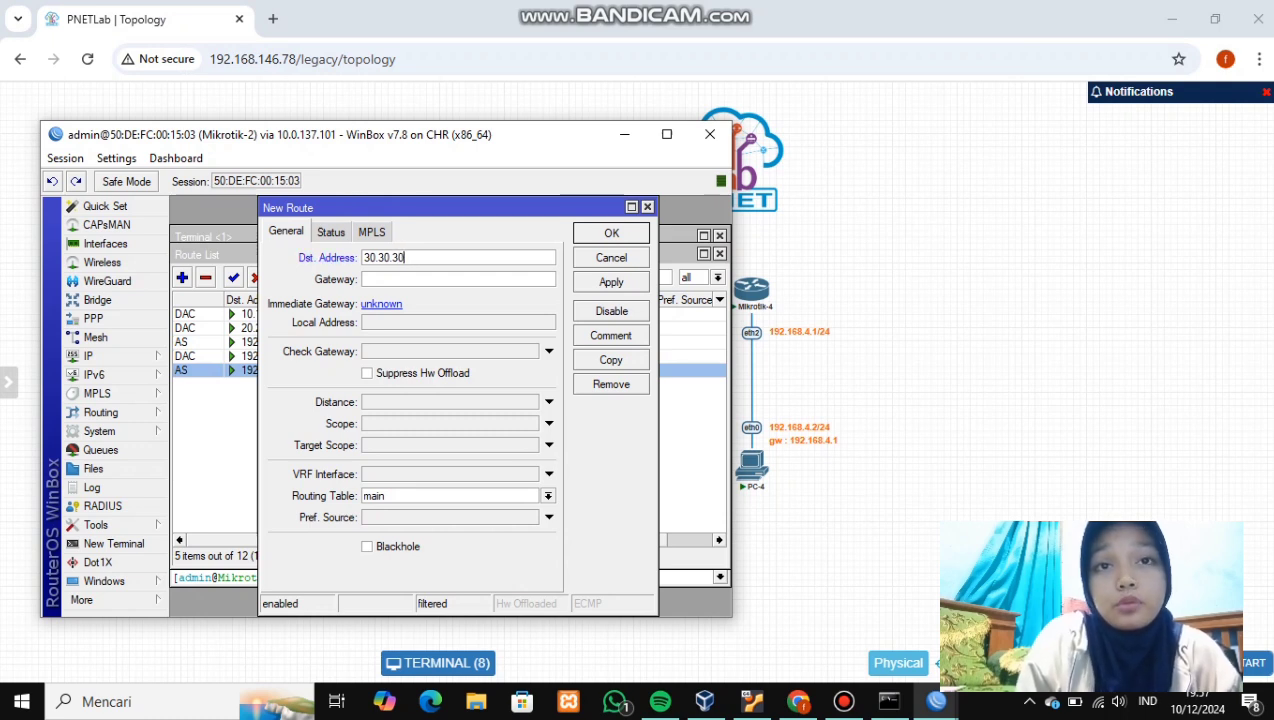
{"action": "type", "text": "."}
{"action": "key", "text": "BackSpace"}
{"action": "key", "text": "BackSpace"}
{"action": "key", "text": "BackSpace"}
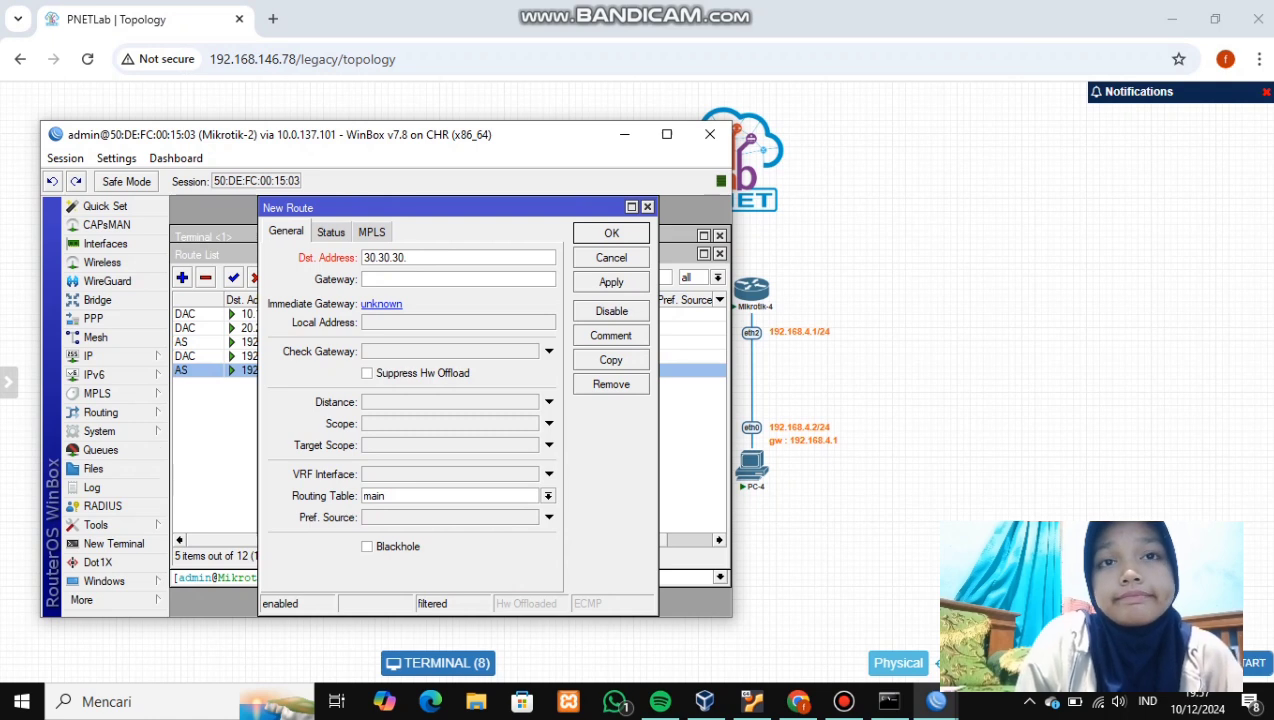
{"action": "type", "text": "0"}
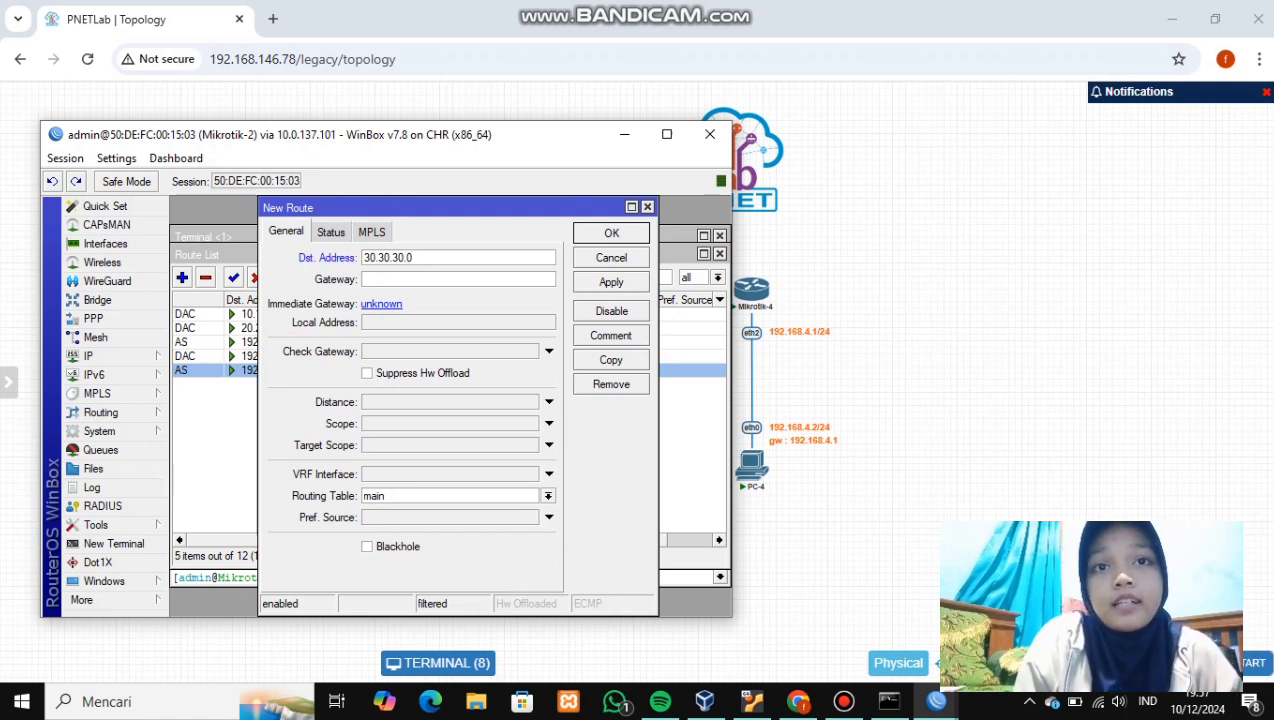
{"action": "type", "text": "/24"}
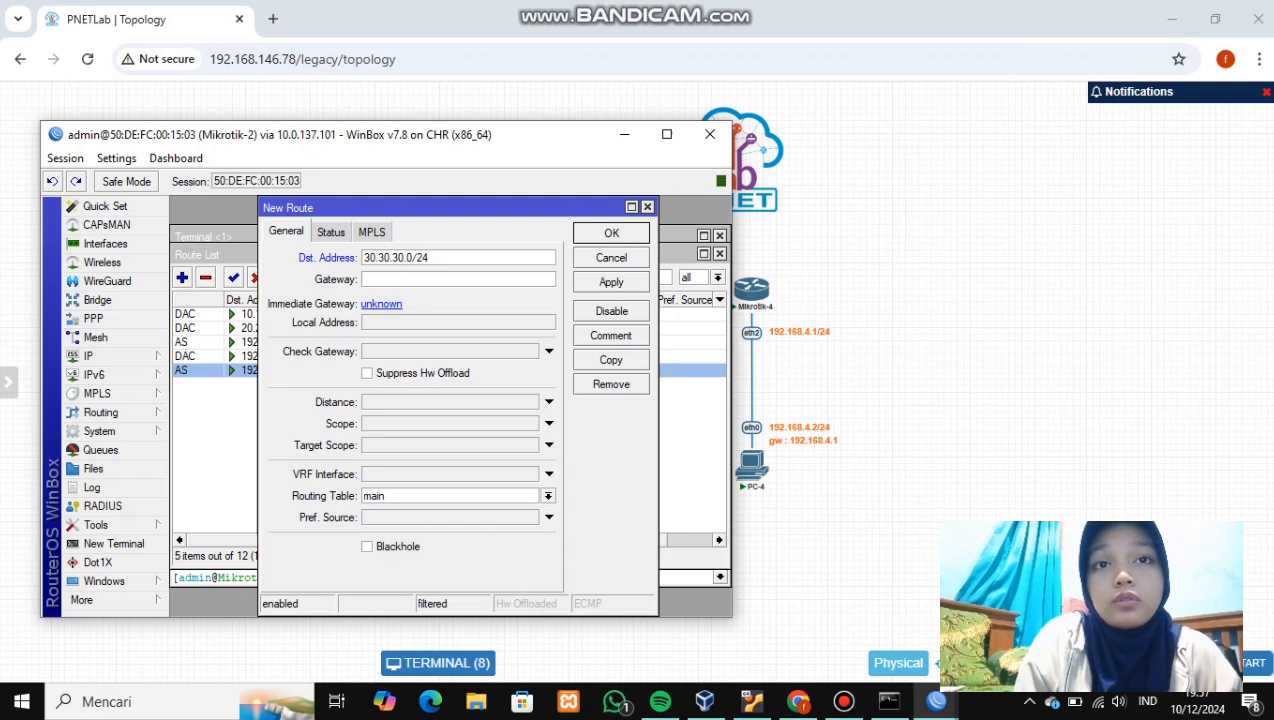
- Set the route's gateway to 20.20.20.2 and save it
{"action": "left_click", "coordinate": [368, 279]}
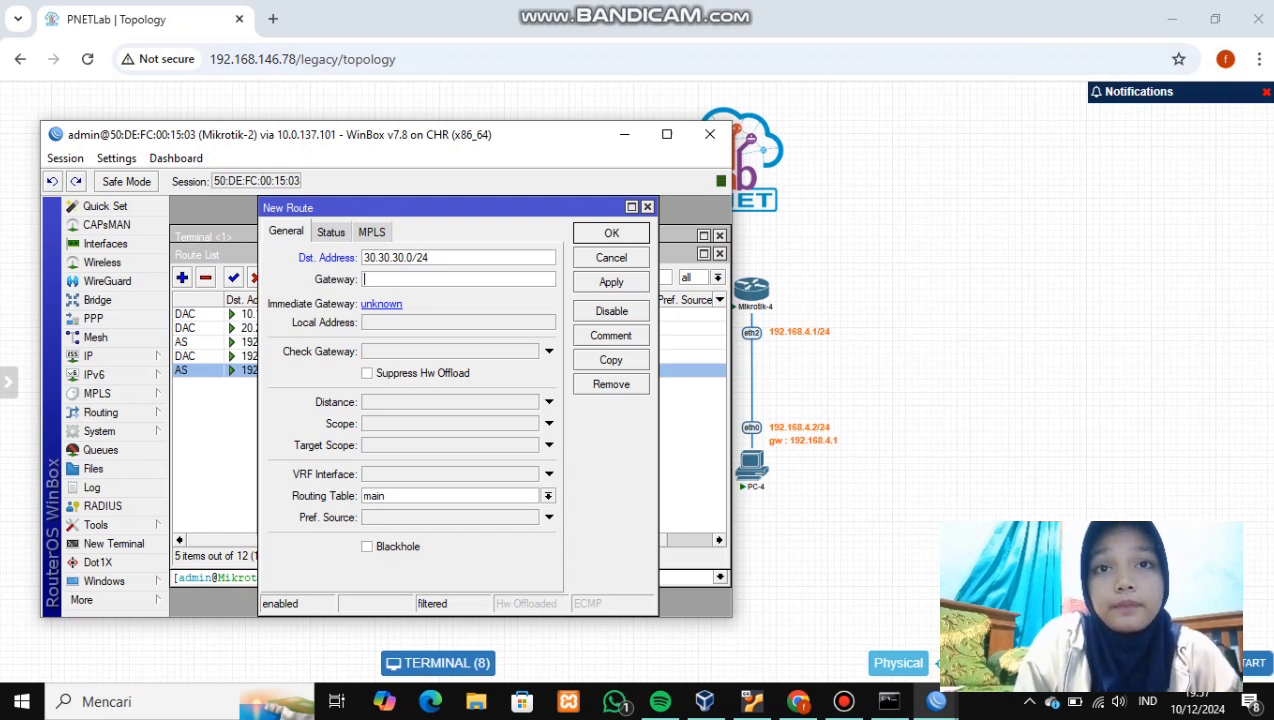
{"action": "type", "text": "192.1"}
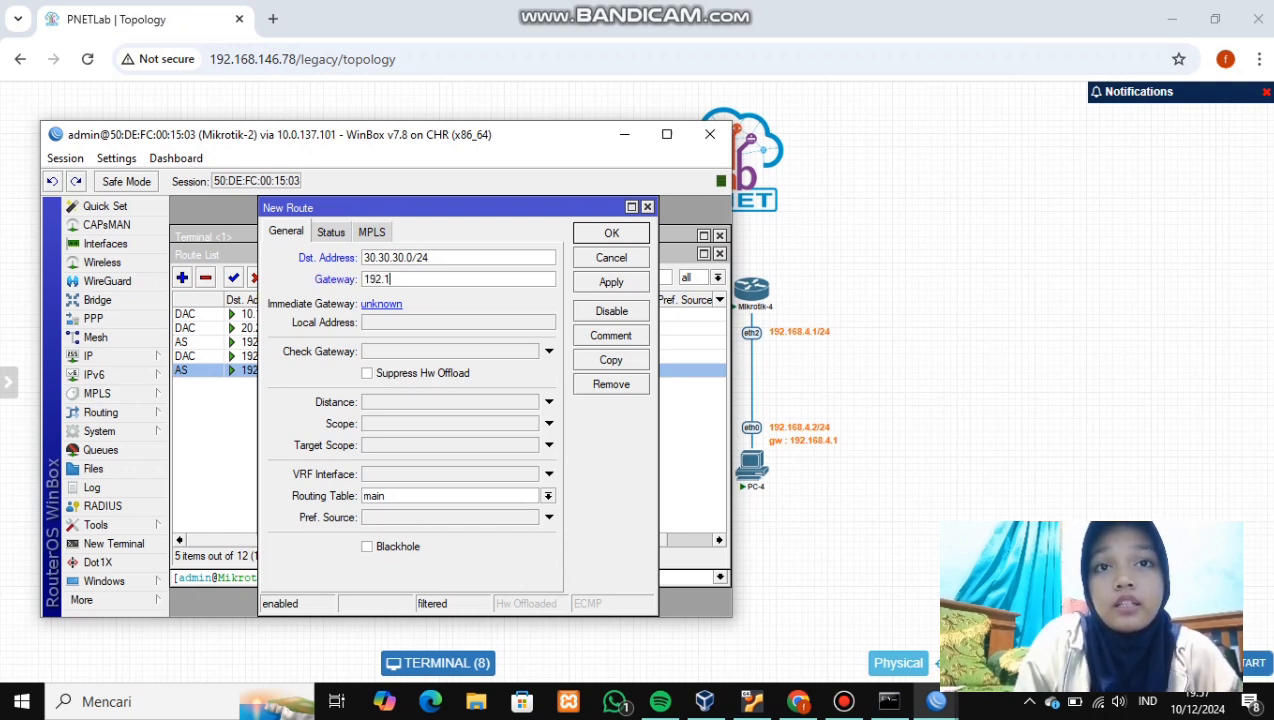
{"action": "type", "text": "68."}
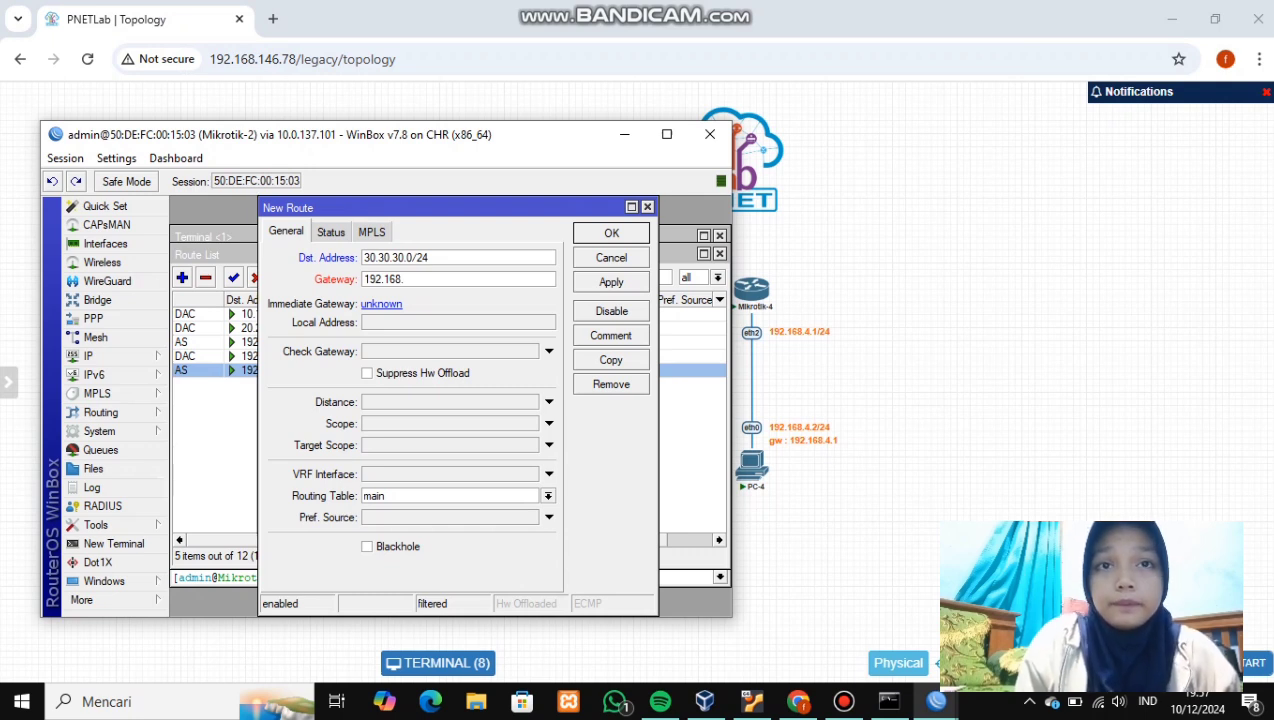
{"action": "key", "text": "BackSpace"}
{"action": "key", "text": "BackSpace"}
{"action": "key", "text": "BackSpace"}
{"action": "key", "text": "BackSpace"}
{"action": "key", "text": "BackSpace"}
{"action": "key", "text": "BackSpace"}
{"action": "key", "text": "BackSpace"}
{"action": "key", "text": "BackSpace"}
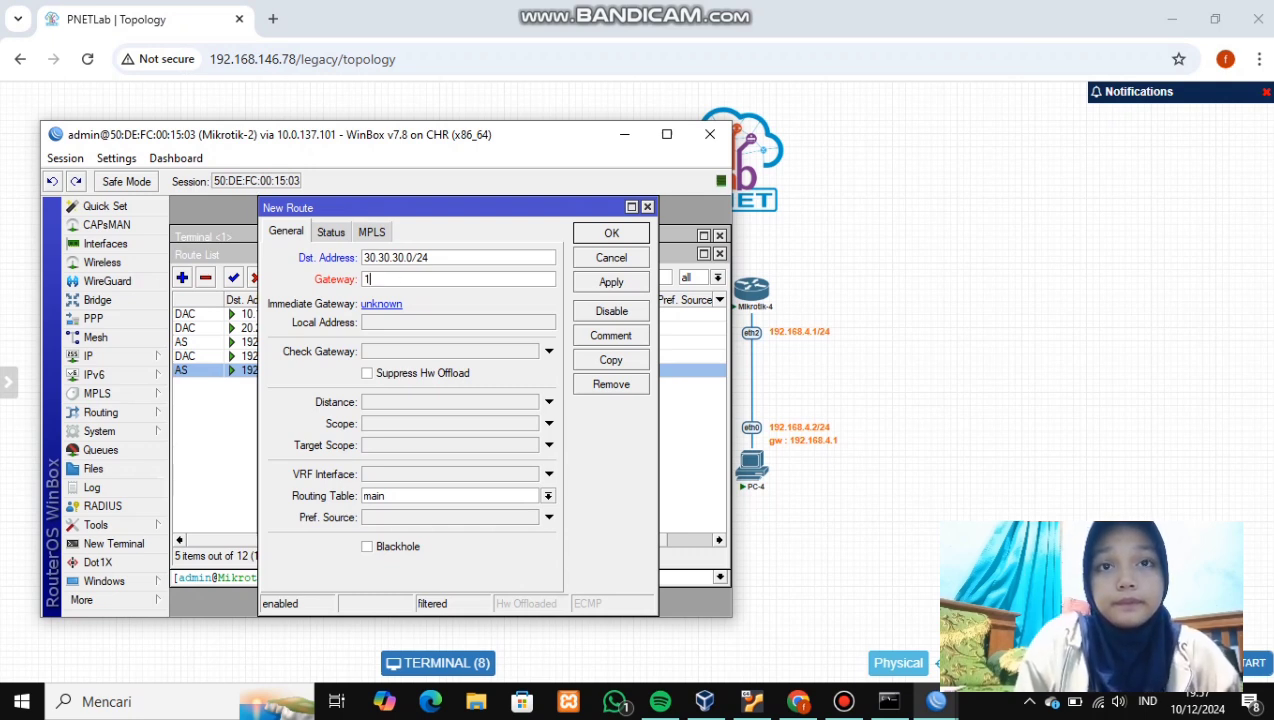
{"action": "type", "text": "20"}
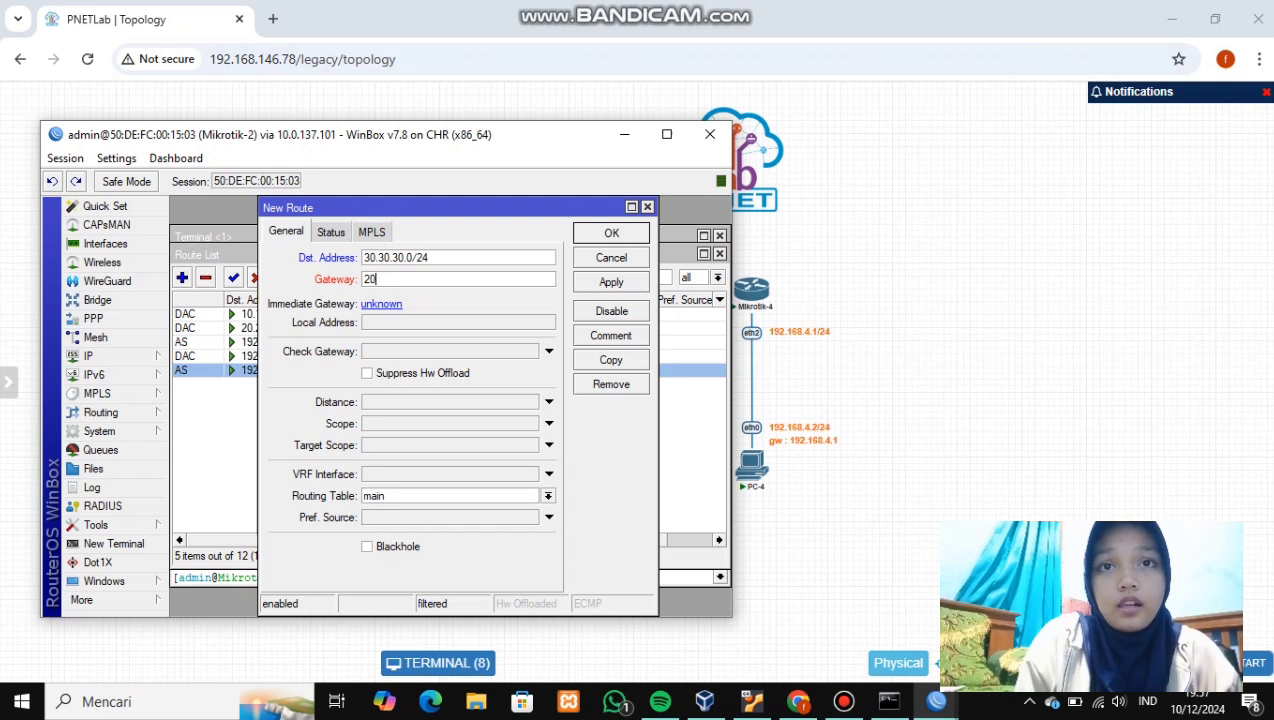
{"action": "type", "text": ".20.02."}
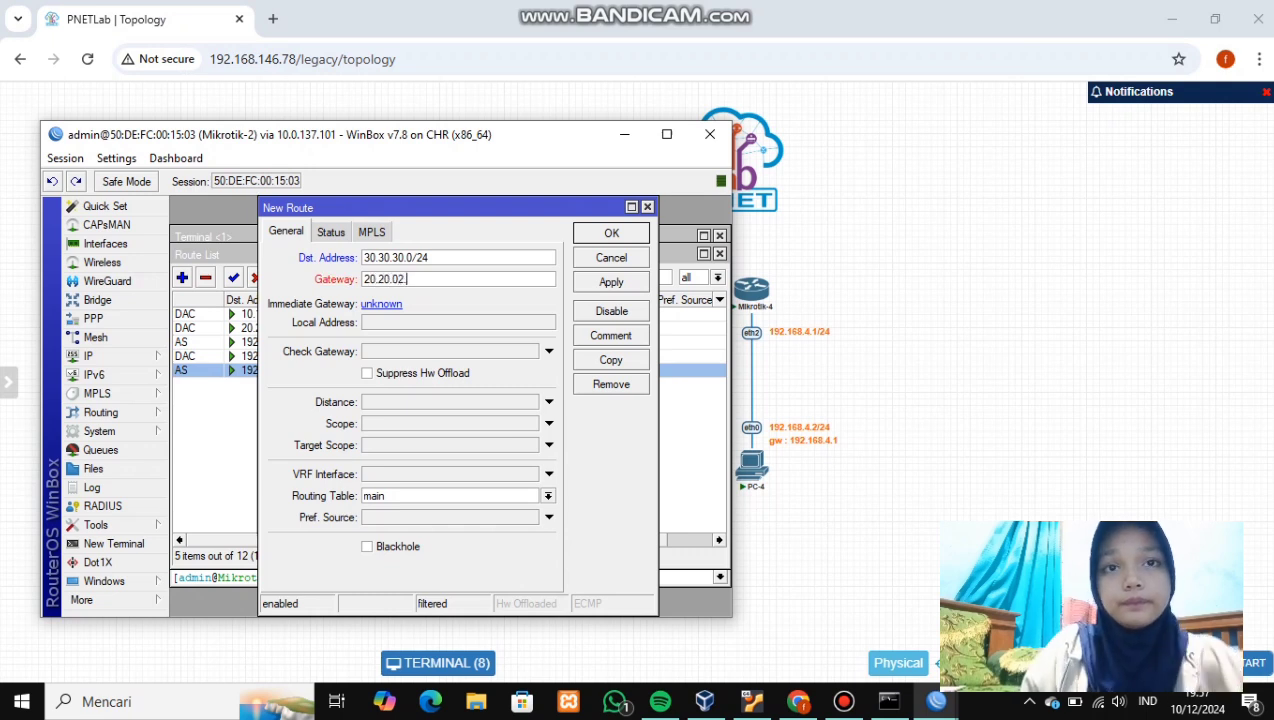
{"action": "key", "text": "BackSpace"}
{"action": "key", "text": "BackSpace"}
{"action": "type", "text": "20"}
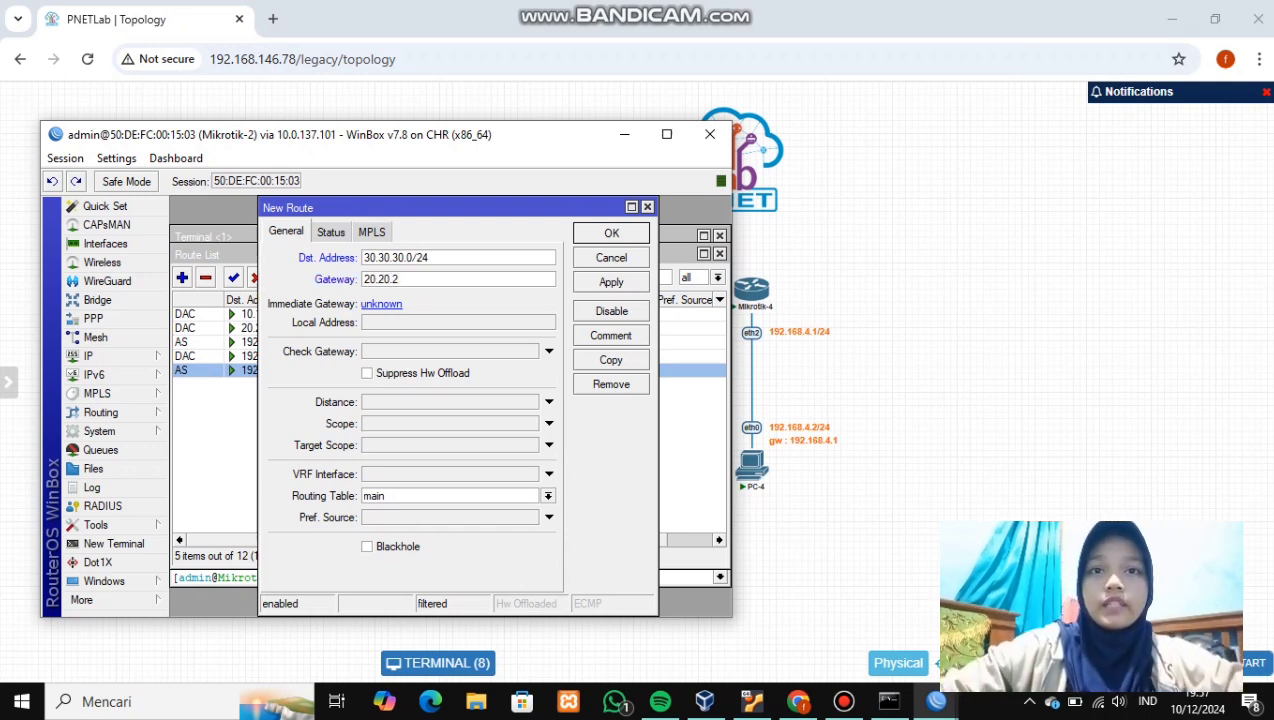
{"action": "type", "text": "."}
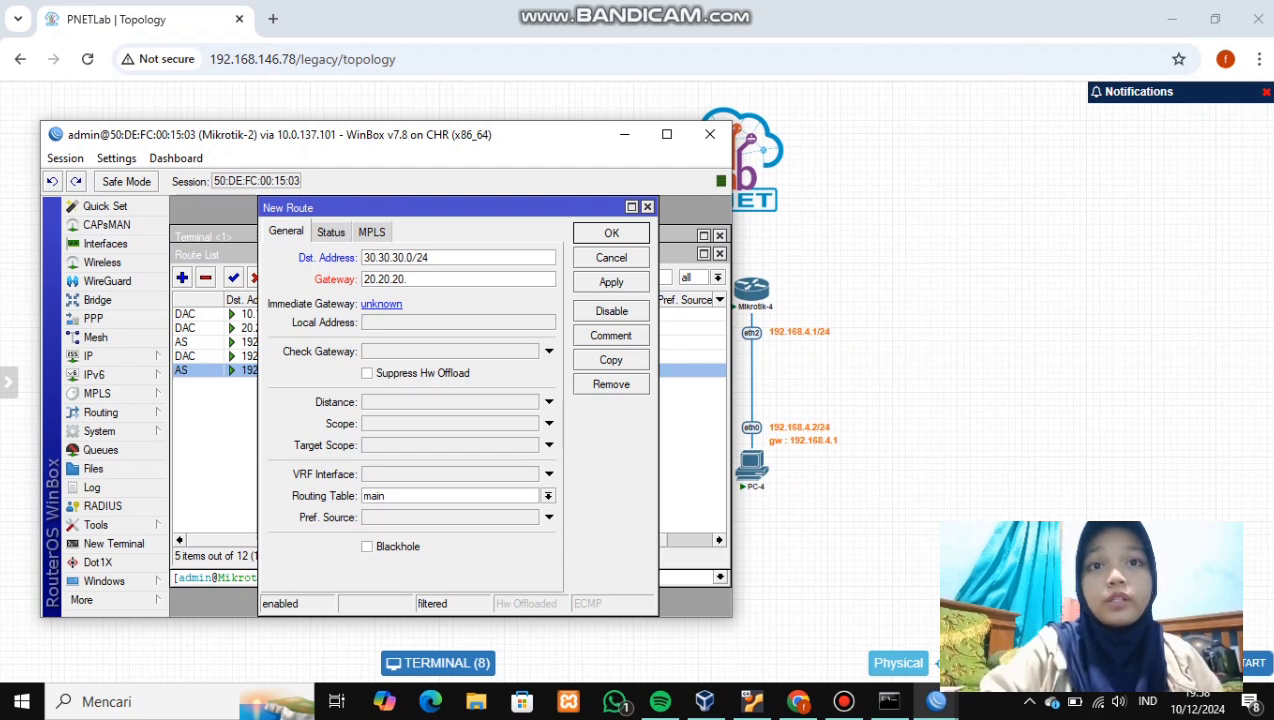
{"action": "type", "text": "2"}
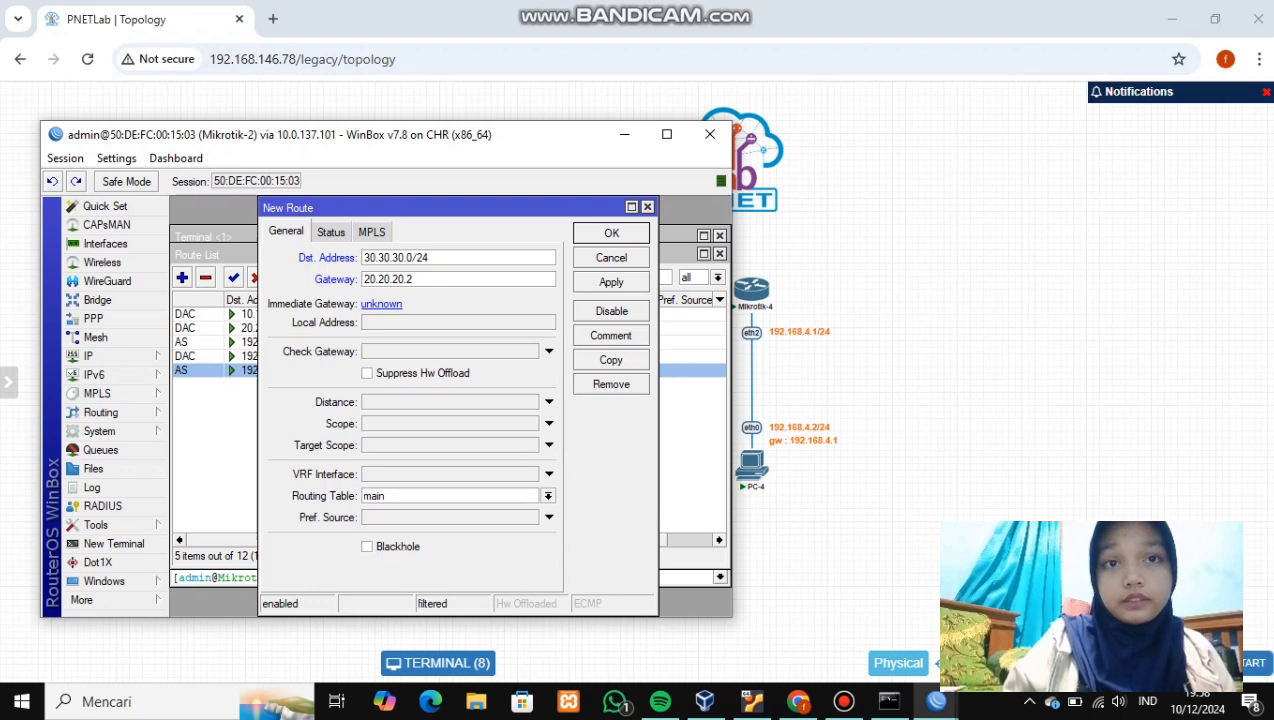
{"action": "left_click", "coordinate": [611, 282]}
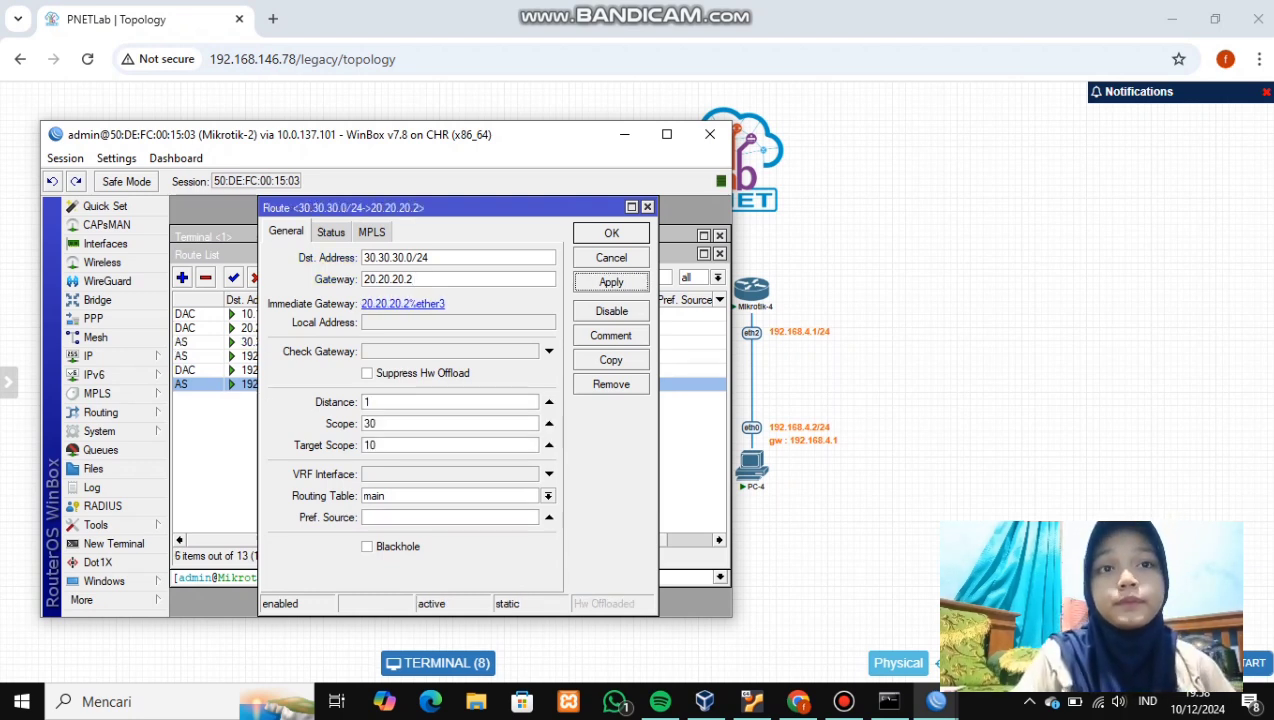
{"action": "left_click", "coordinate": [611, 233]}
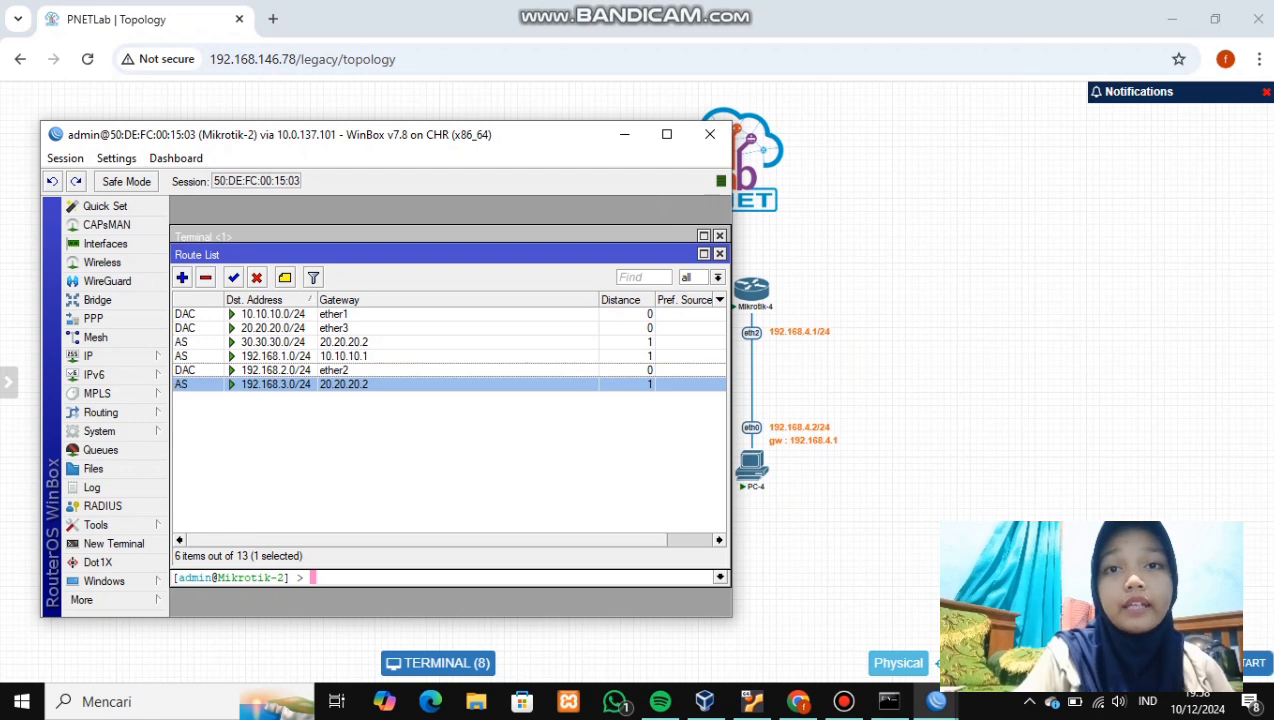
- Add a Mikrotik-2 static route to 192.168.4.0/24 via 20.20.20.2, then minimize WinBox
{"action": "left_click", "coordinate": [182, 277]}
{"action": "key", "text": "BackSpace"}
{"action": "type", "text": "192.168."}
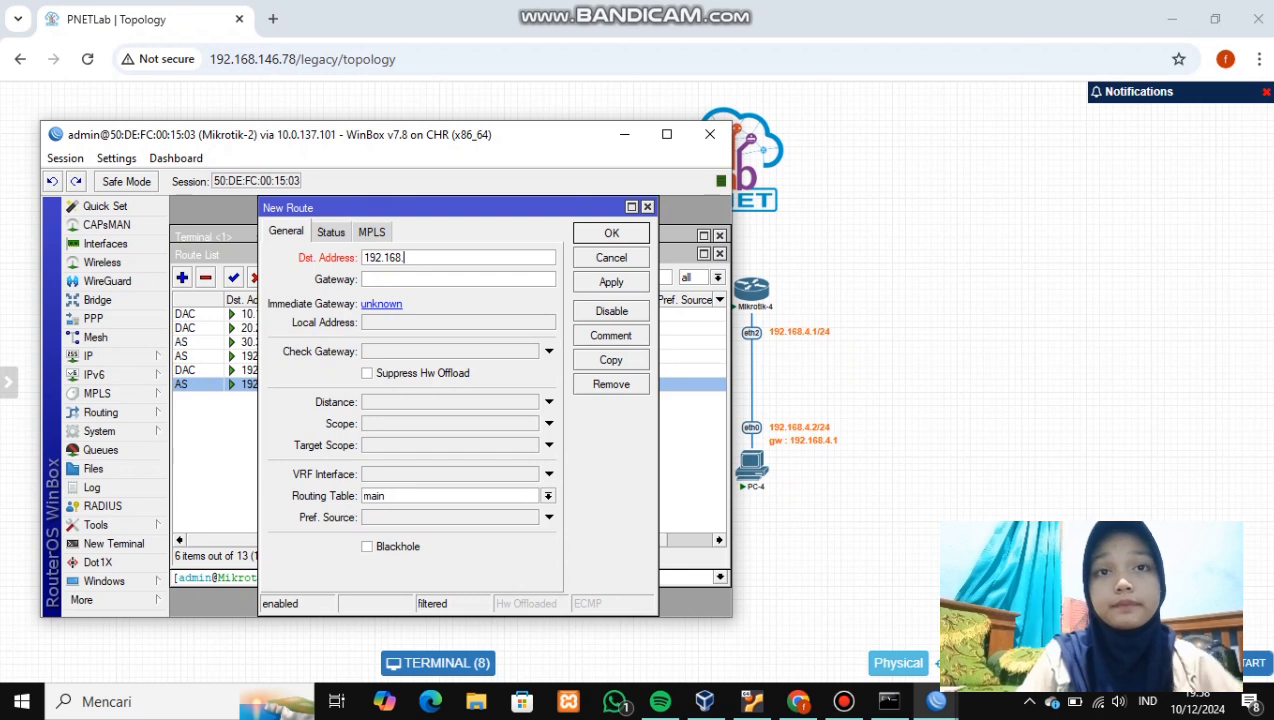
{"action": "type", "text": "4"}
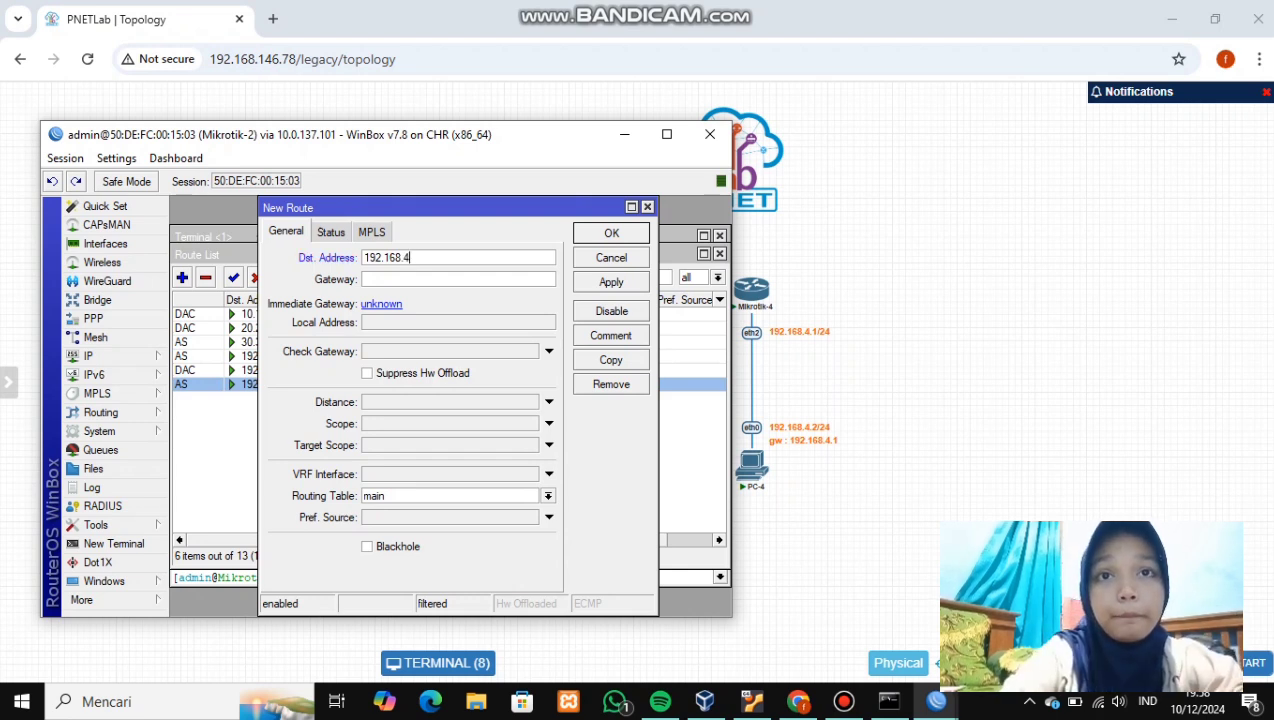
{"action": "type", "text": ".0/"}
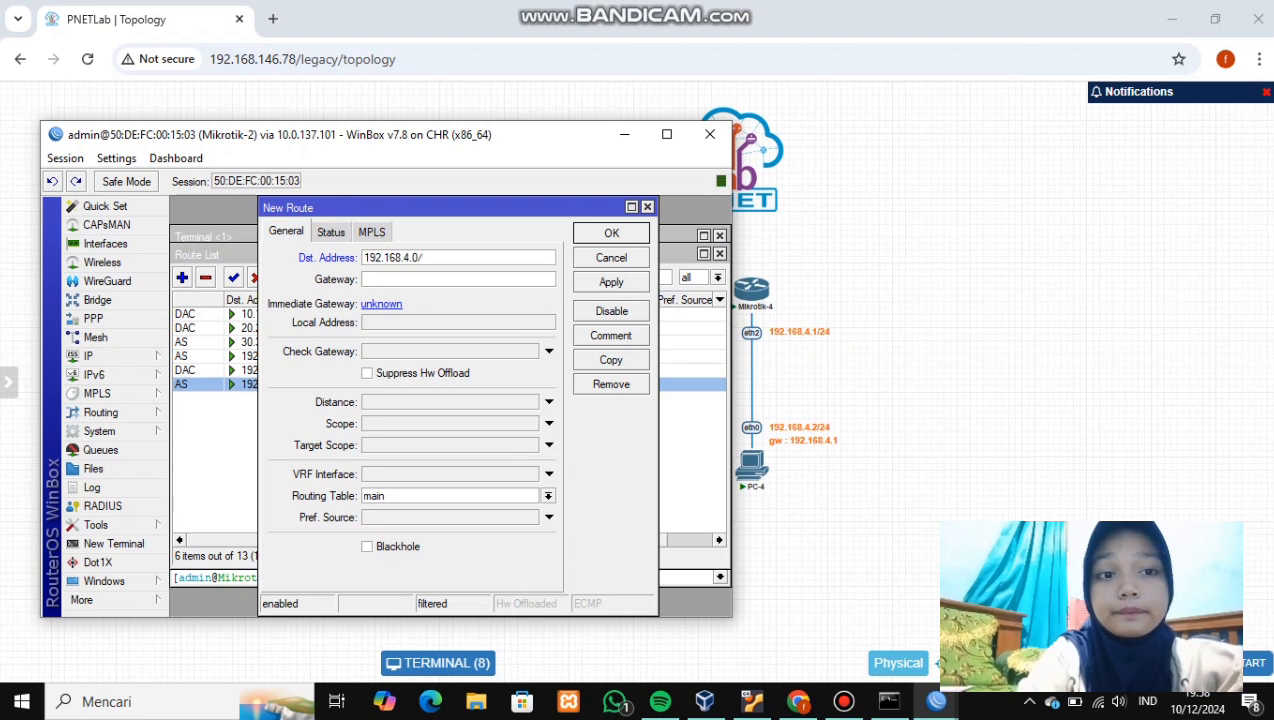
{"action": "type", "text": "24"}
{"action": "key", "text": "Tab"}
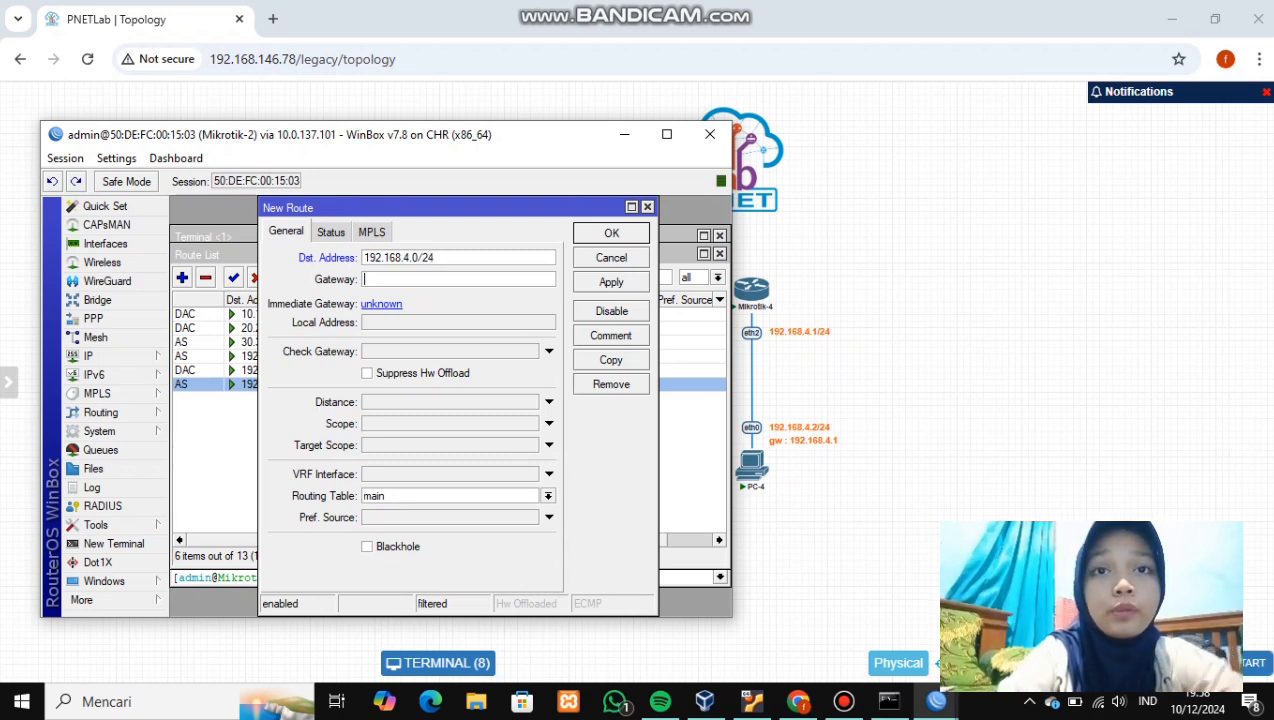
{"action": "type", "text": "20.20"}
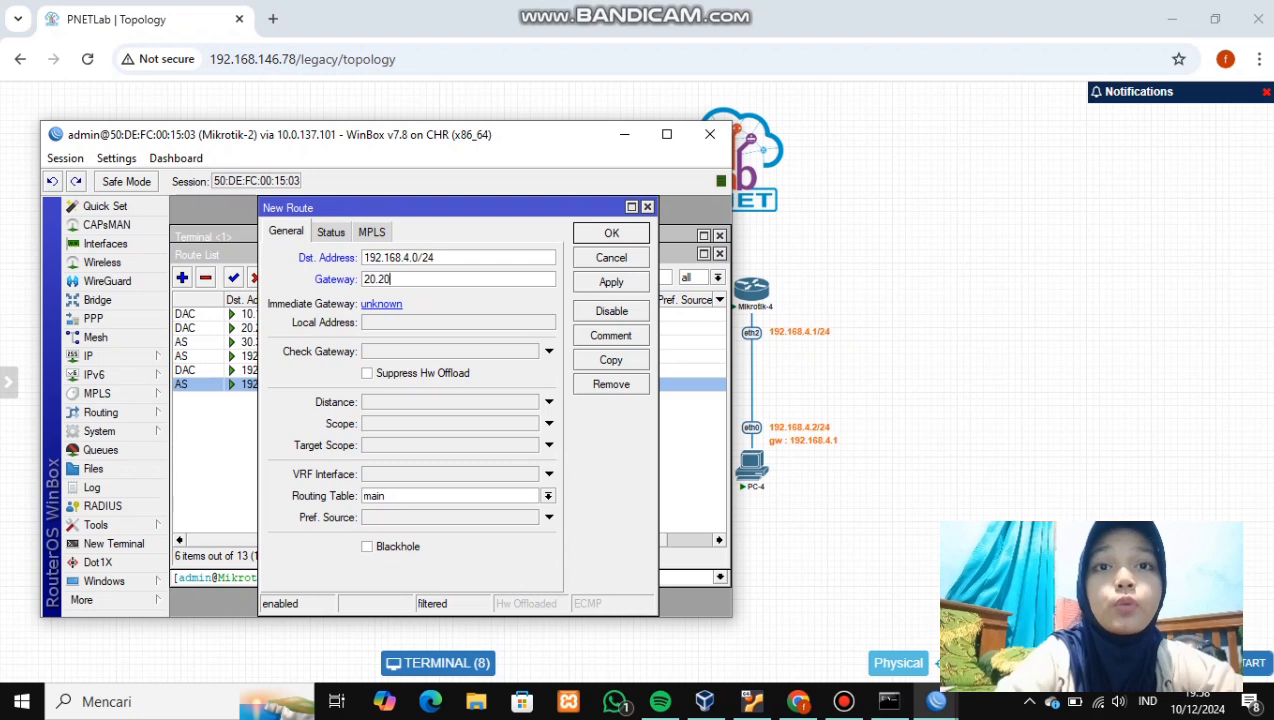
{"action": "type", "text": ".20.20."}
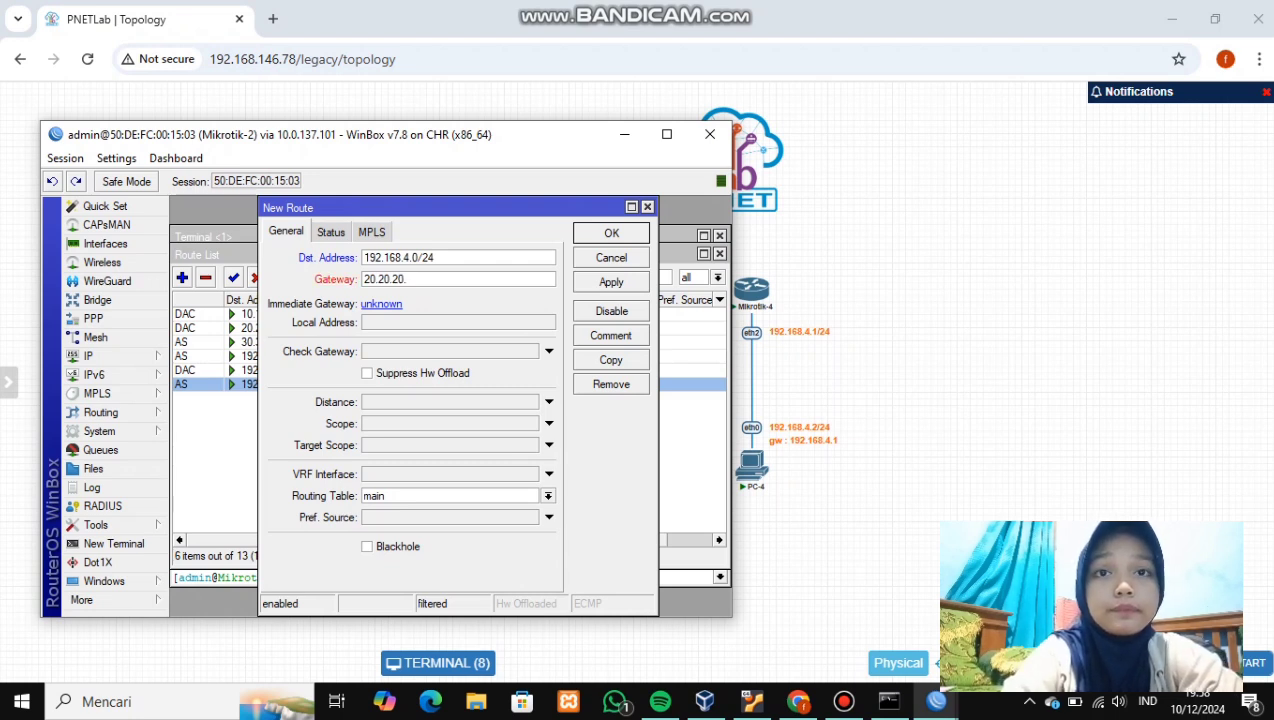
{"action": "type", "text": "2"}
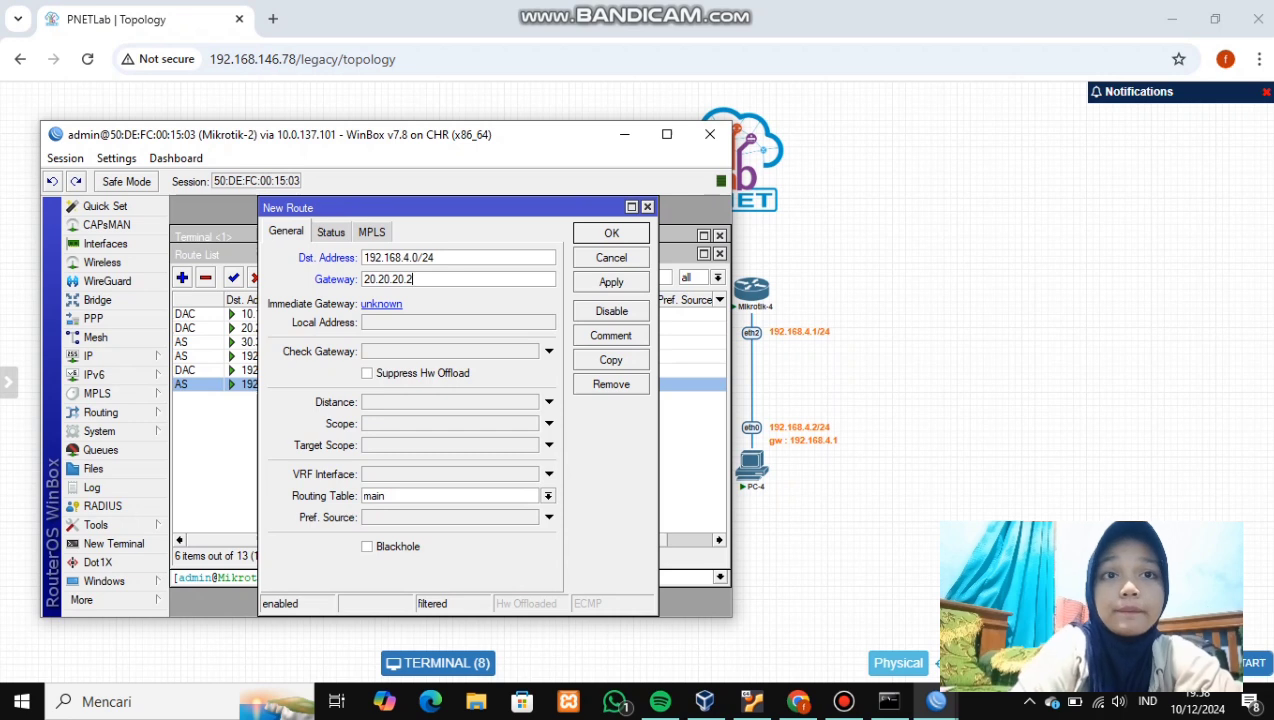
{"action": "left_click", "coordinate": [611, 282]}
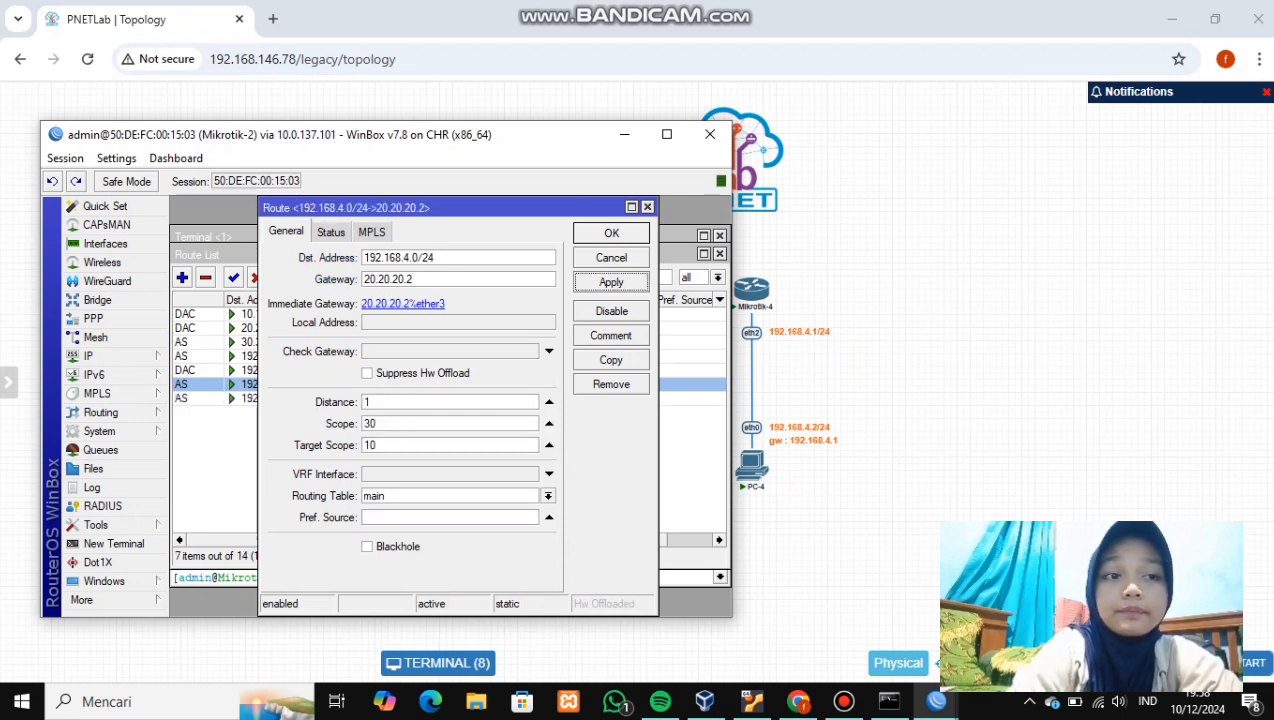
{"action": "left_click", "coordinate": [611, 233]}
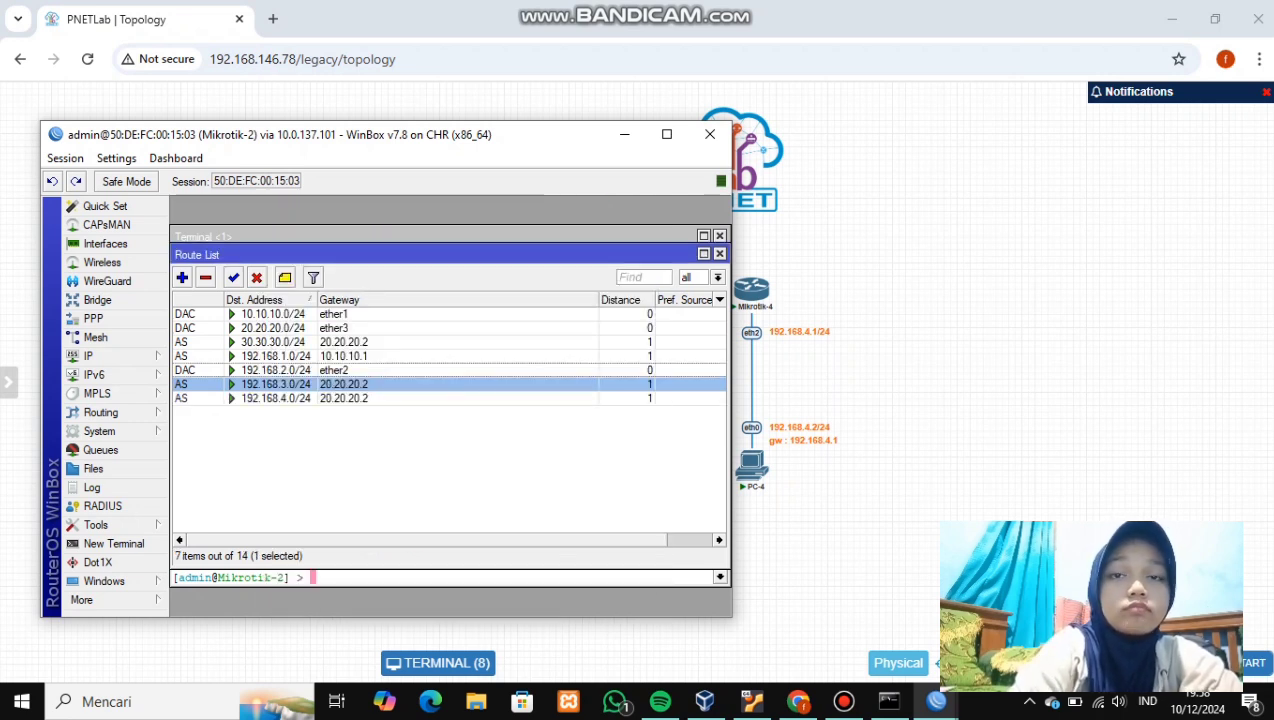
{"action": "left_click", "coordinate": [624, 134]}
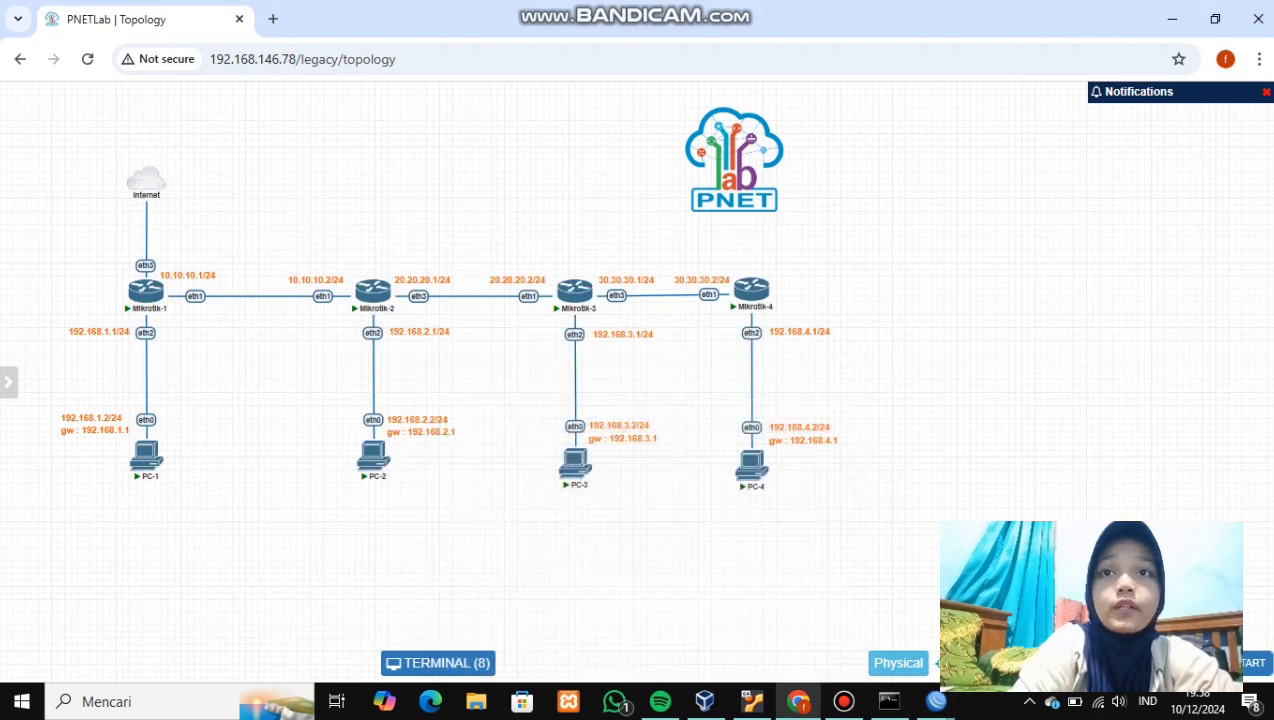
- Bring up Mikrotik-3's WinBox and open its IP Routes list
{"action": "mouse_move", "coordinate": [936, 701]}
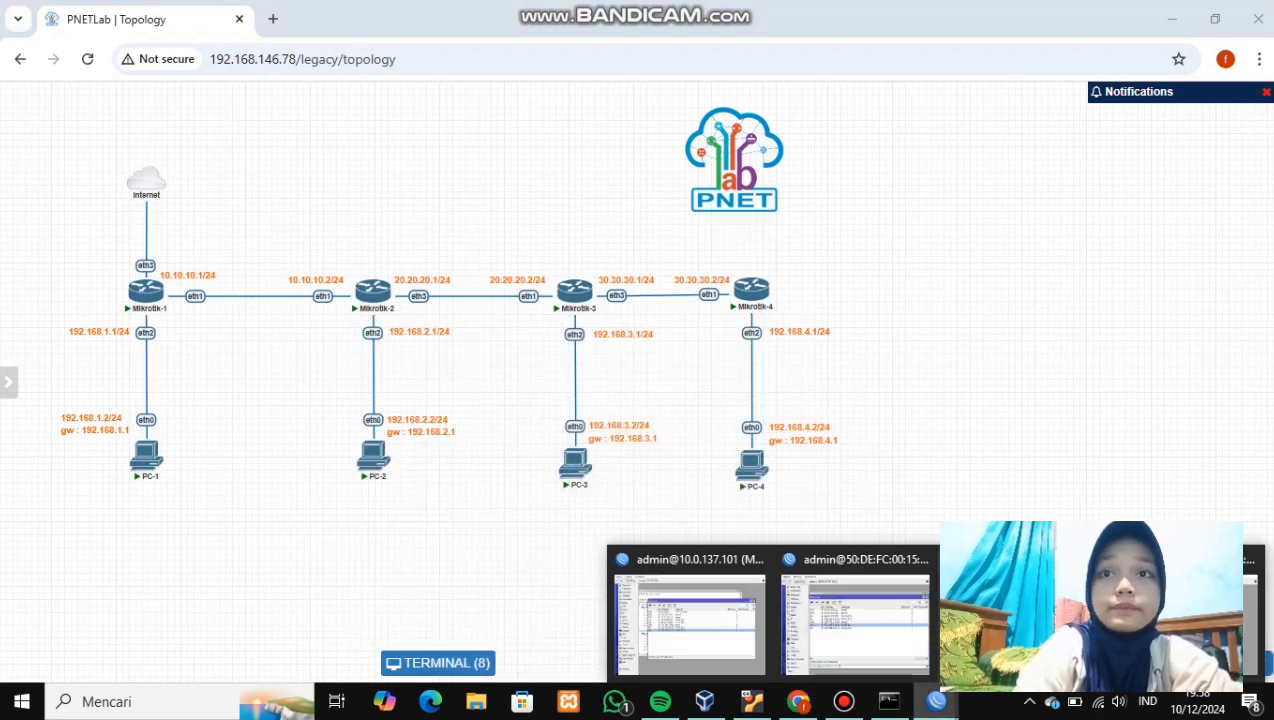
{"action": "mouse_move", "coordinate": [855, 615]}
{"action": "left_click", "coordinate": [690, 615]}
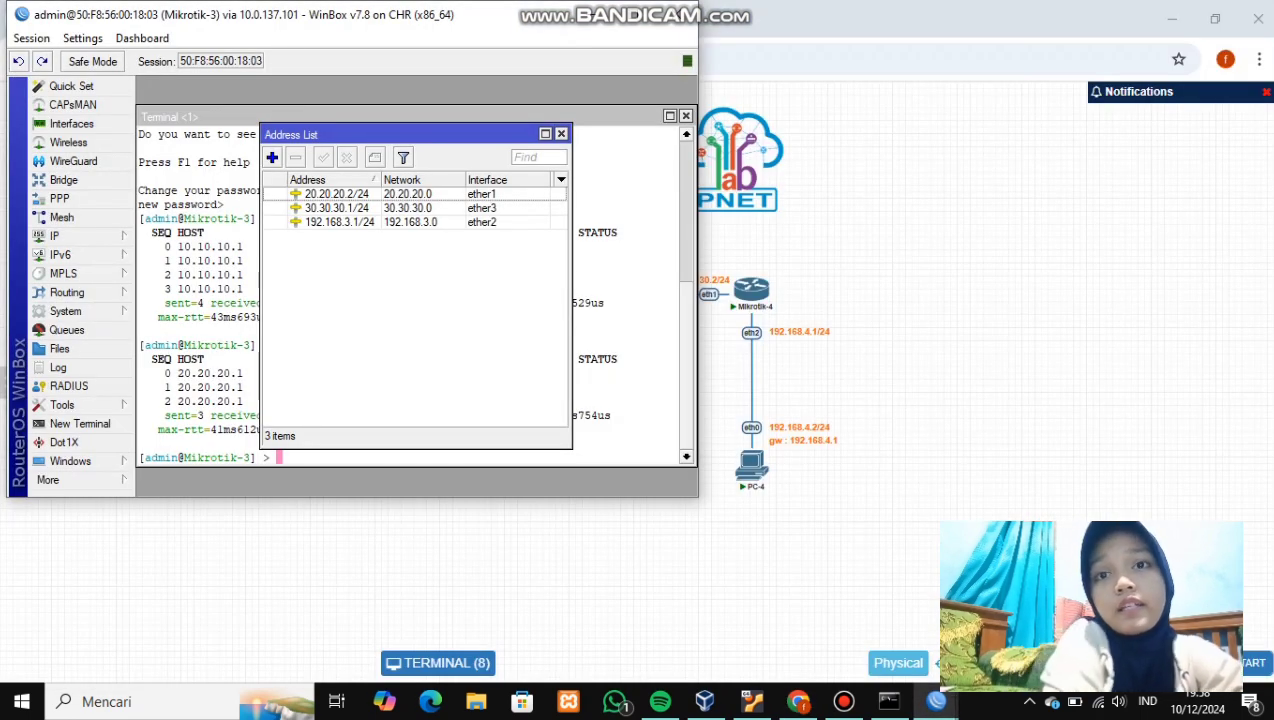
{"action": "left_click", "coordinate": [80, 235]}
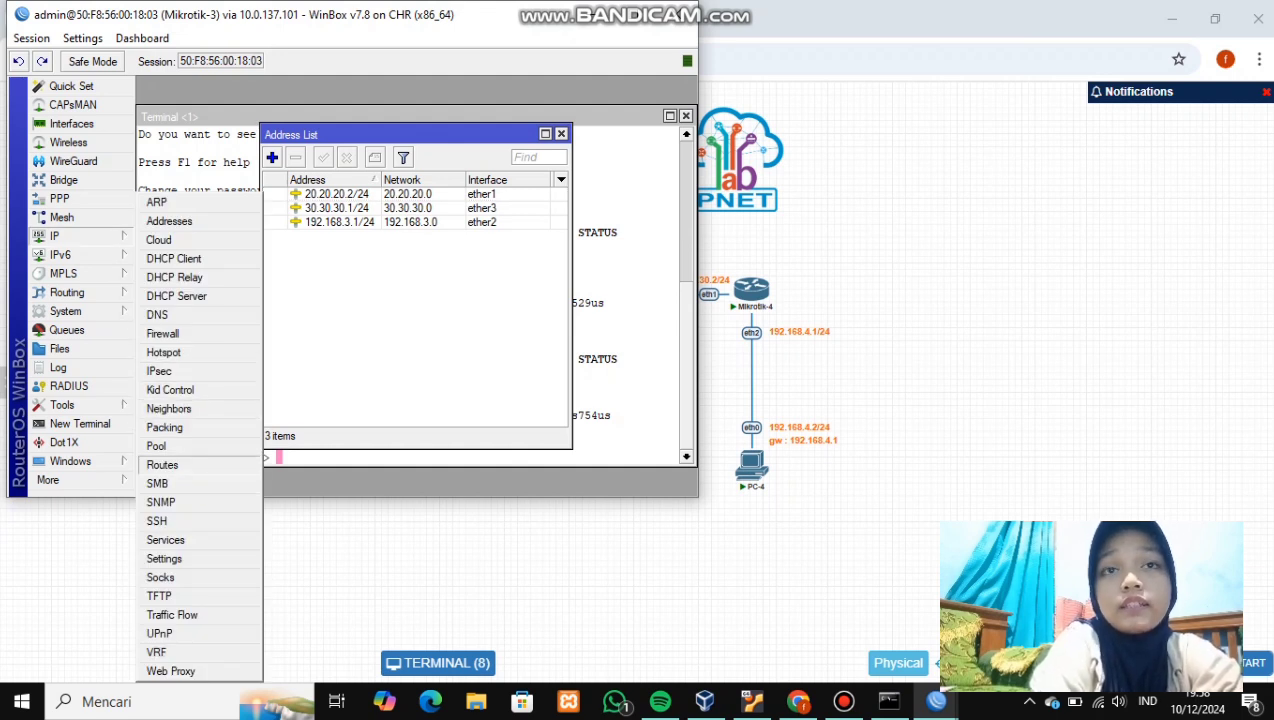
{"action": "left_click", "coordinate": [162, 465]}
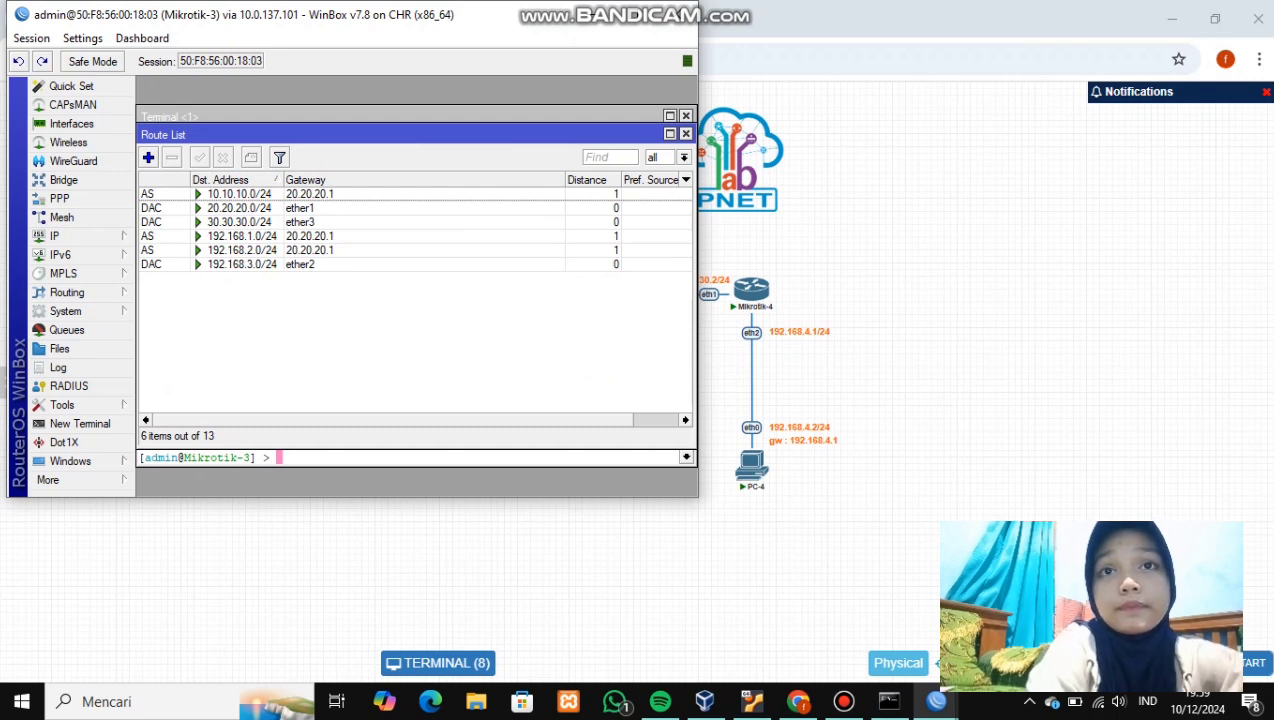
- Add a static route to 192.168.4.0/24 via 30.30.30.2, then minimize WinBox
{"action": "left_click", "coordinate": [148, 157]}
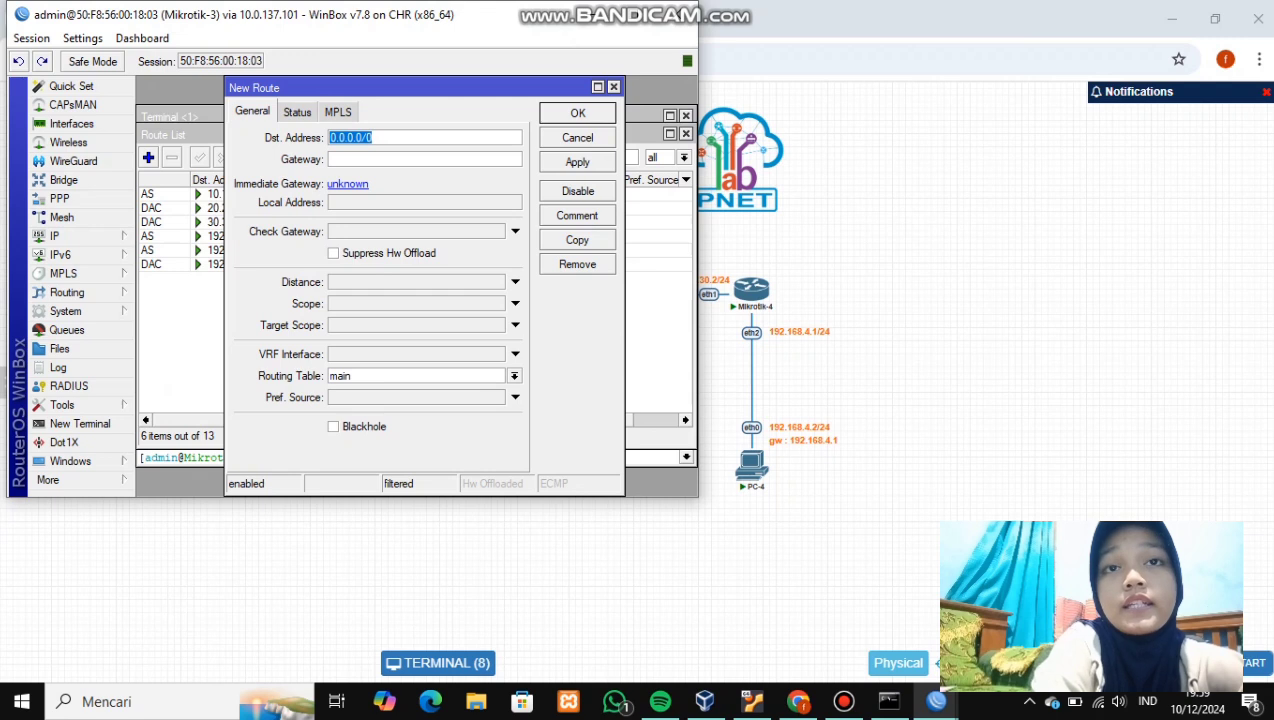
{"action": "key", "text": "BackSpace"}
{"action": "type", "text": "19"}
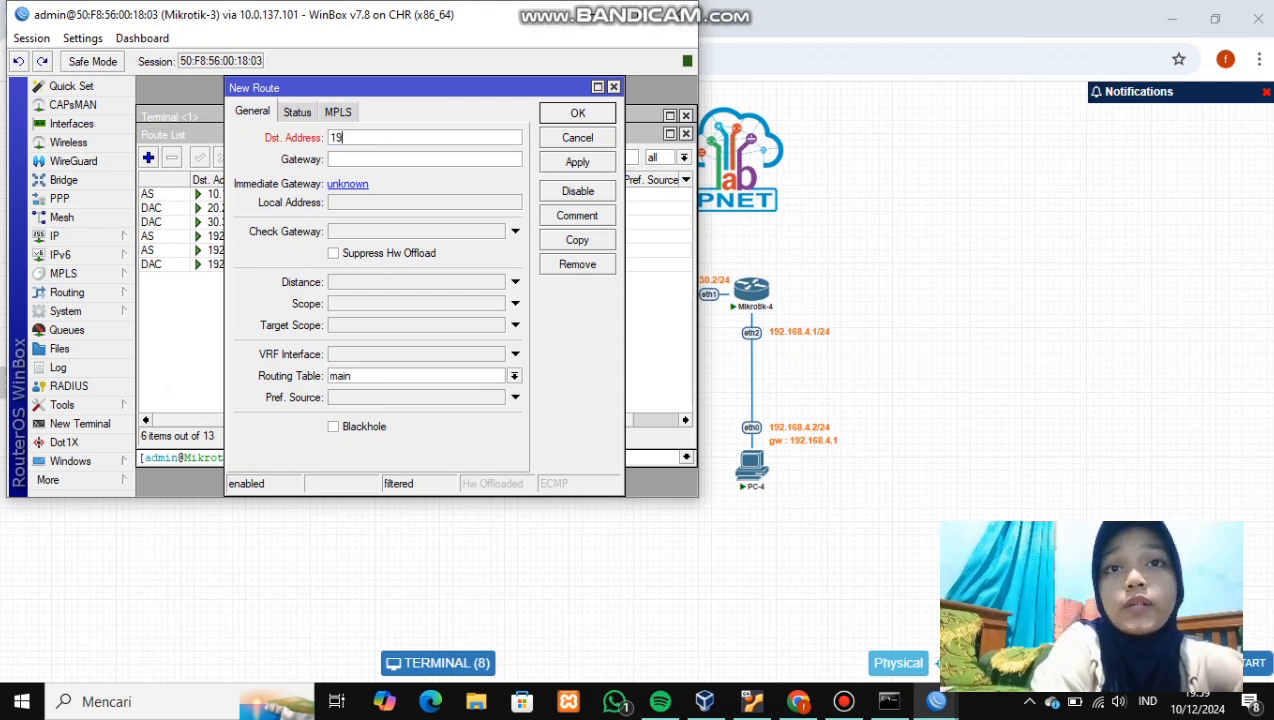
{"action": "type", "text": "2.168."}
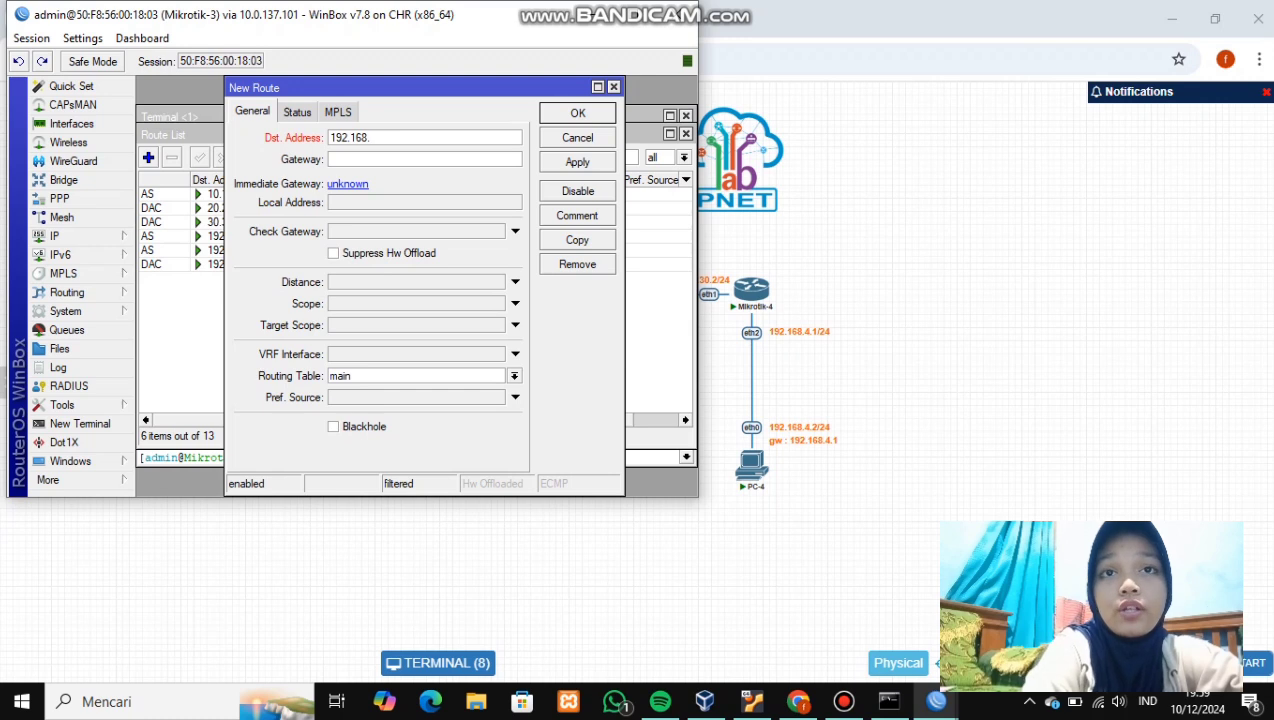
{"action": "type", "text": "4"}
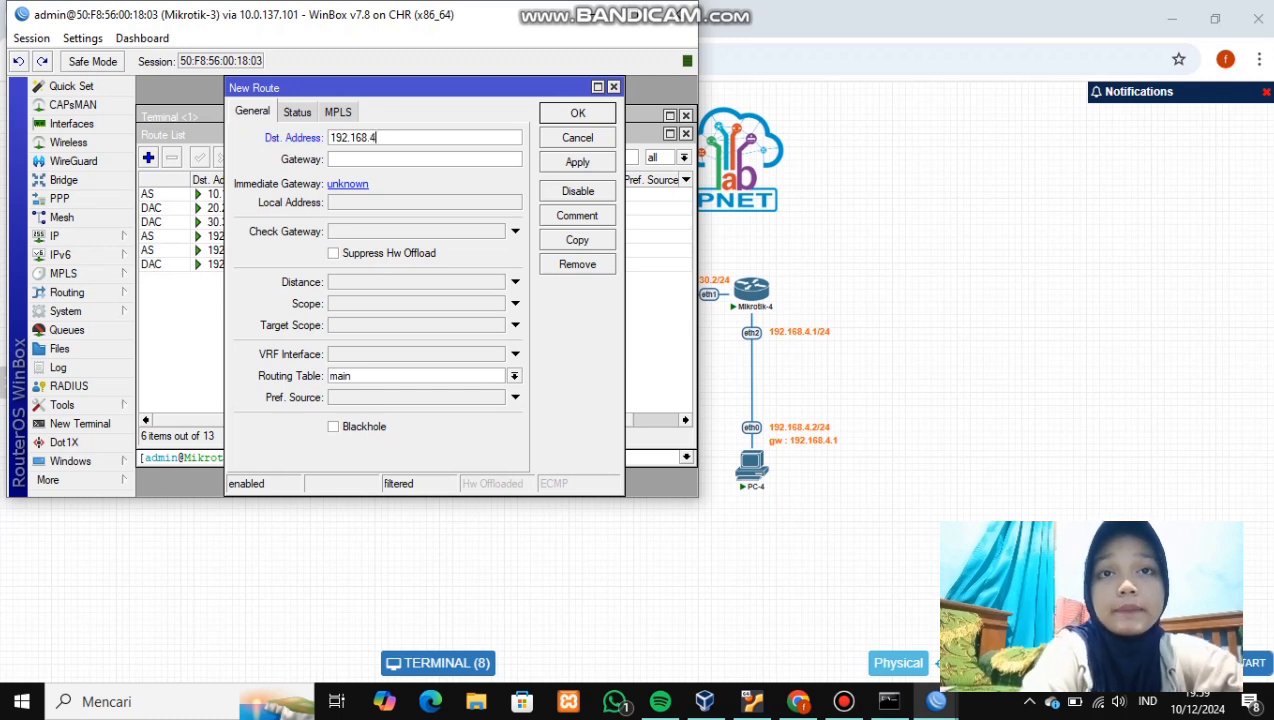
{"action": "type", "text": ".0/24"}
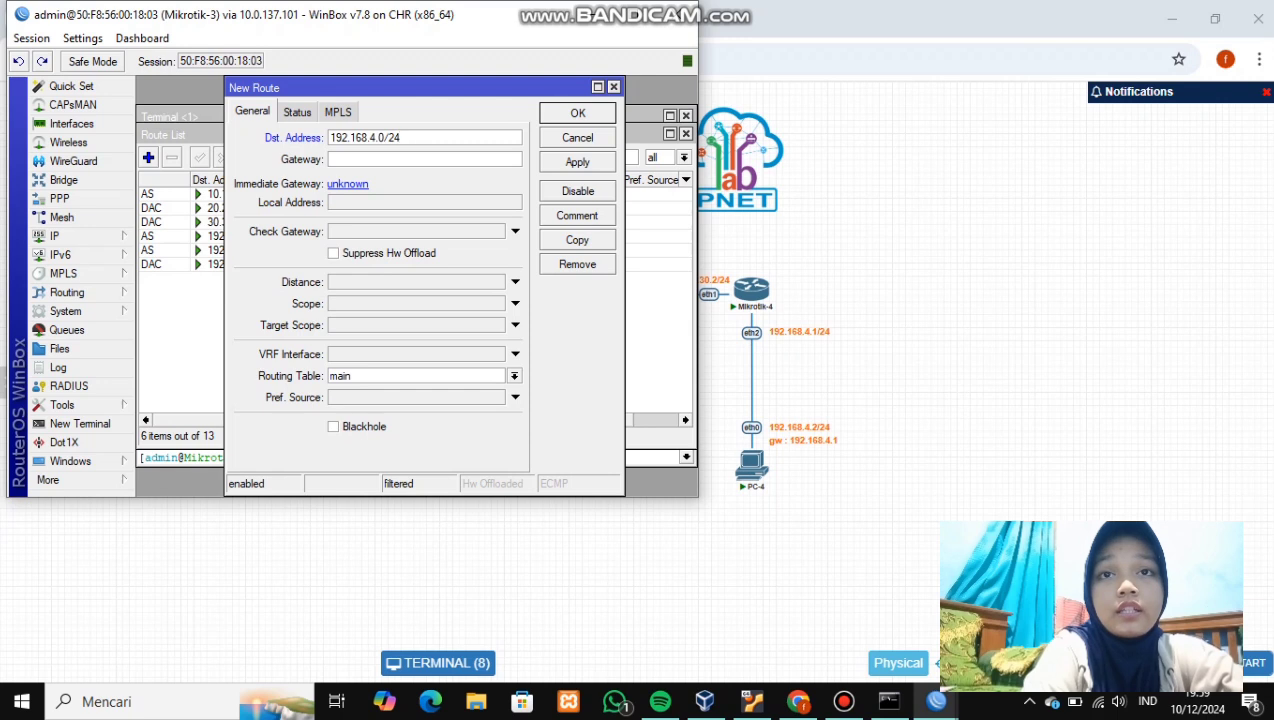
{"action": "left_click", "coordinate": [330, 159]}
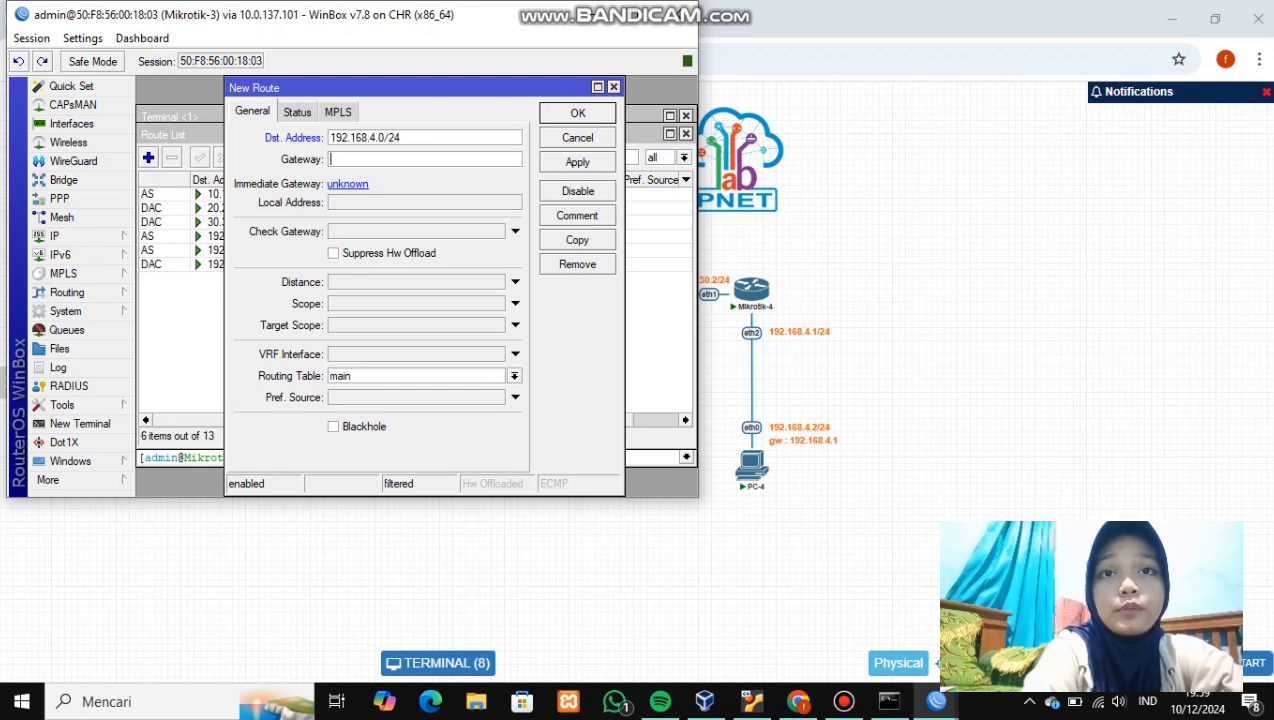
{"action": "type", "text": "30.30.30.1"}
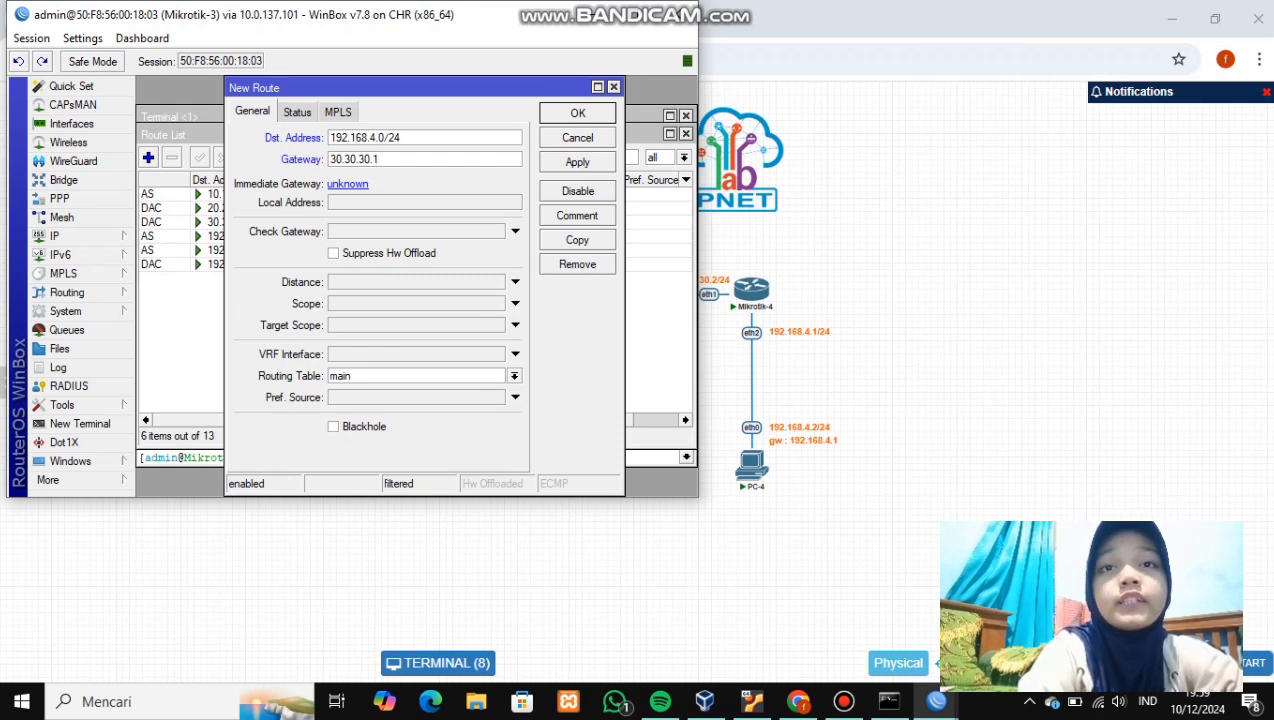
{"action": "key", "text": "BackSpace"}
{"action": "type", "text": "2"}
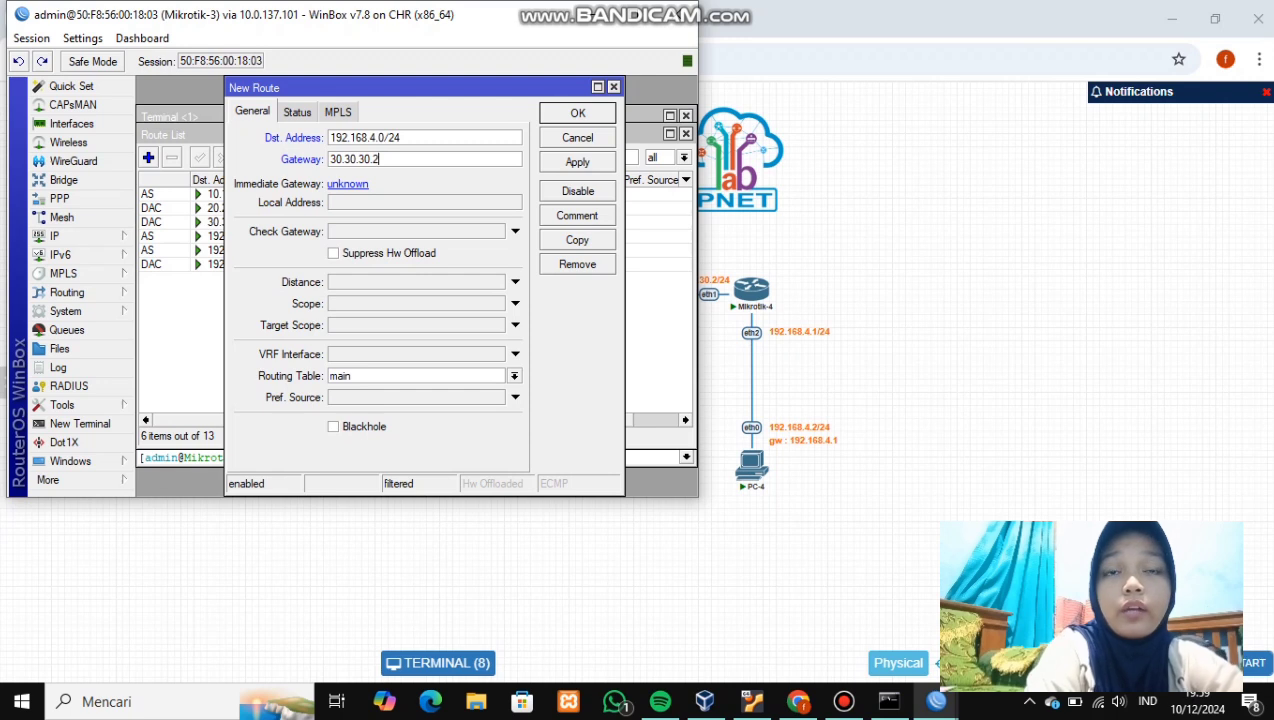
{"action": "left_click", "coordinate": [577, 162]}
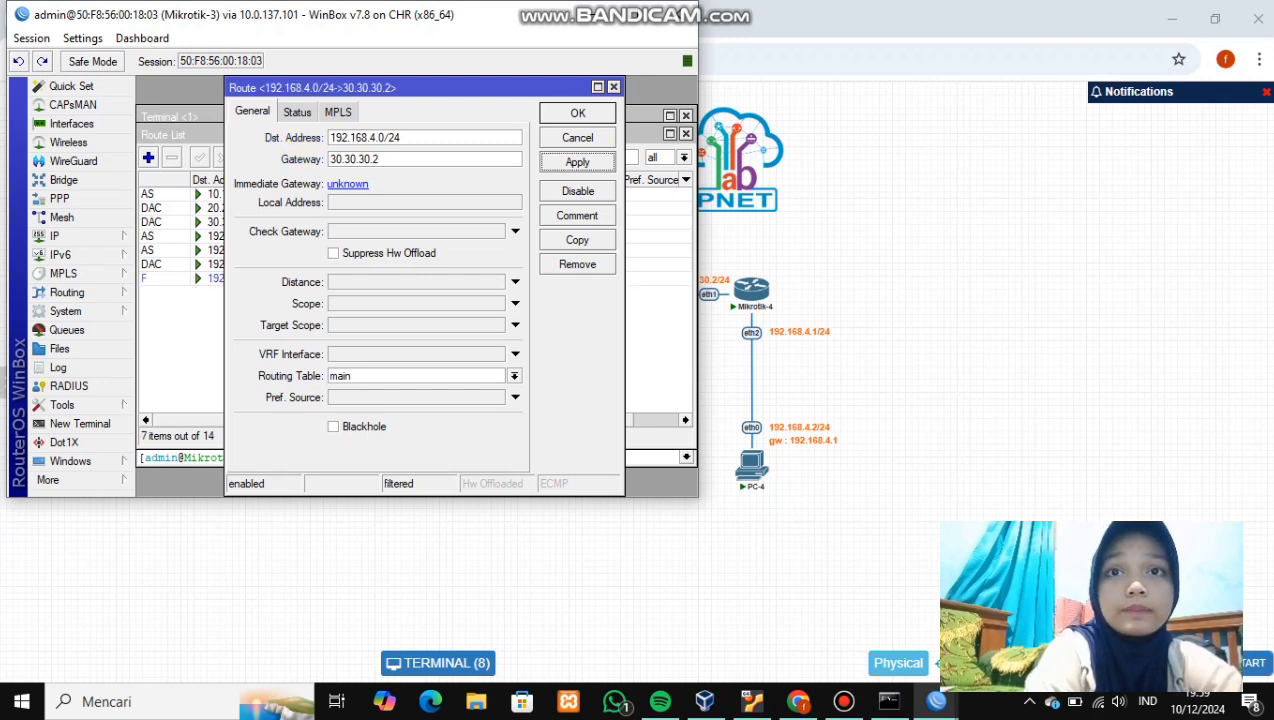
{"action": "key", "text": "Return"}
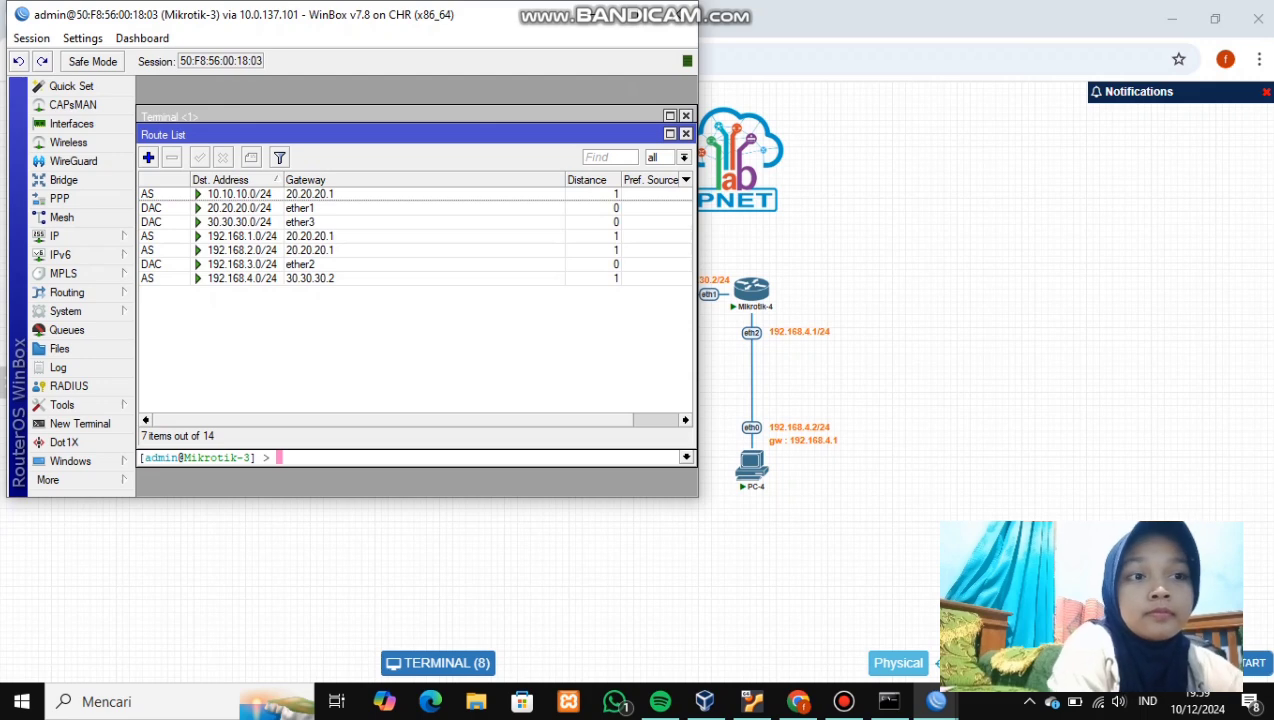
{"action": "key", "text": "super+Down"}
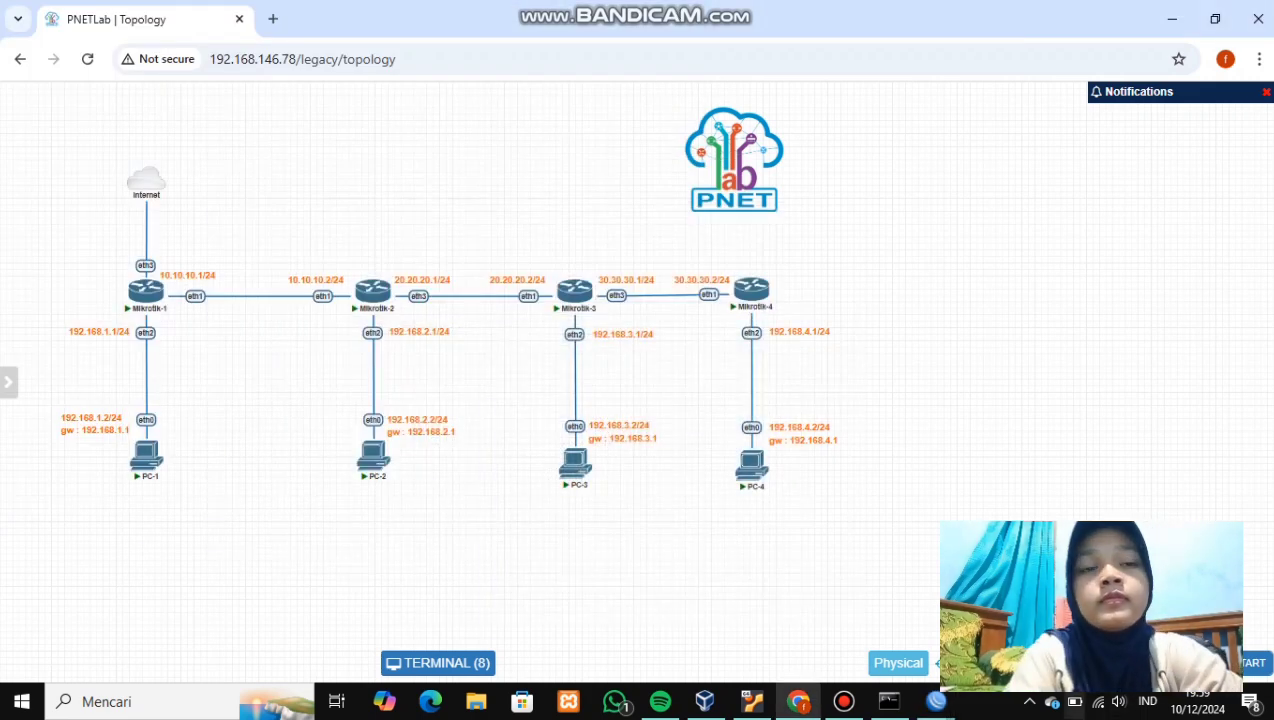
- Bring up Mikrotik-4's WinBox and open its IP Routes list
{"action": "mouse_move", "coordinate": [936, 701]}
{"action": "left_click", "coordinate": [682, 640]}
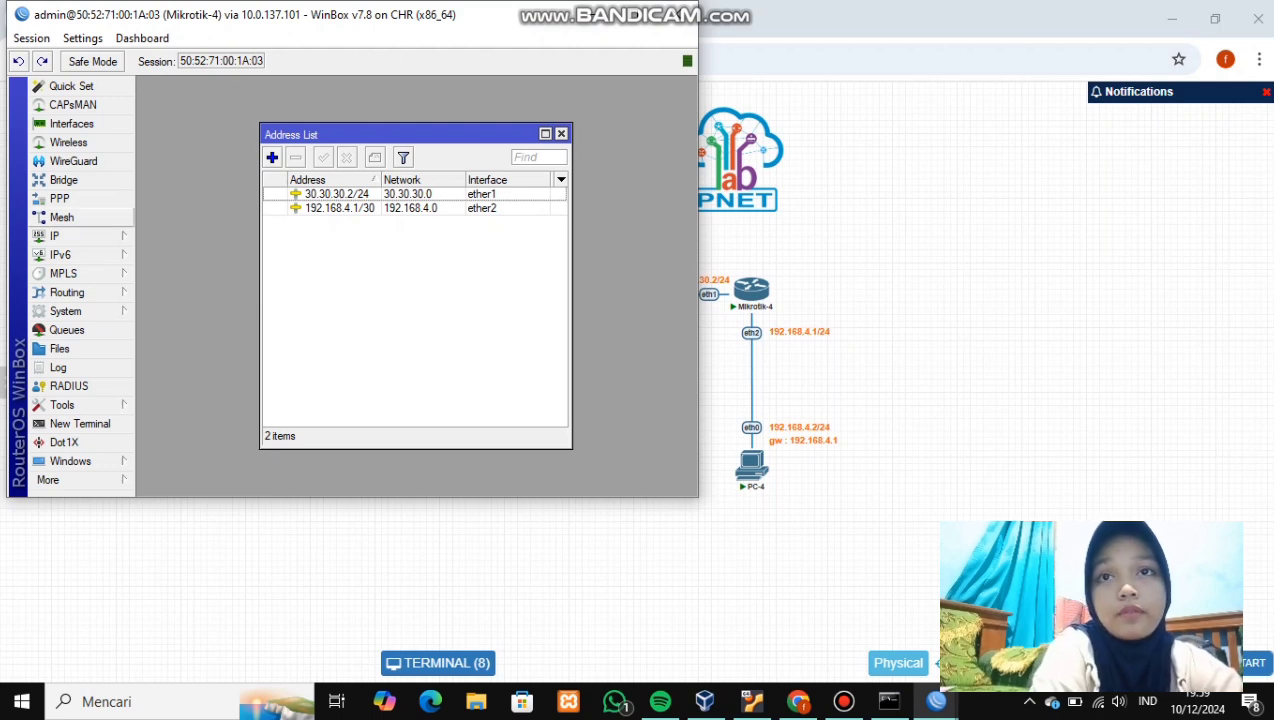
{"action": "left_click", "coordinate": [60, 236]}
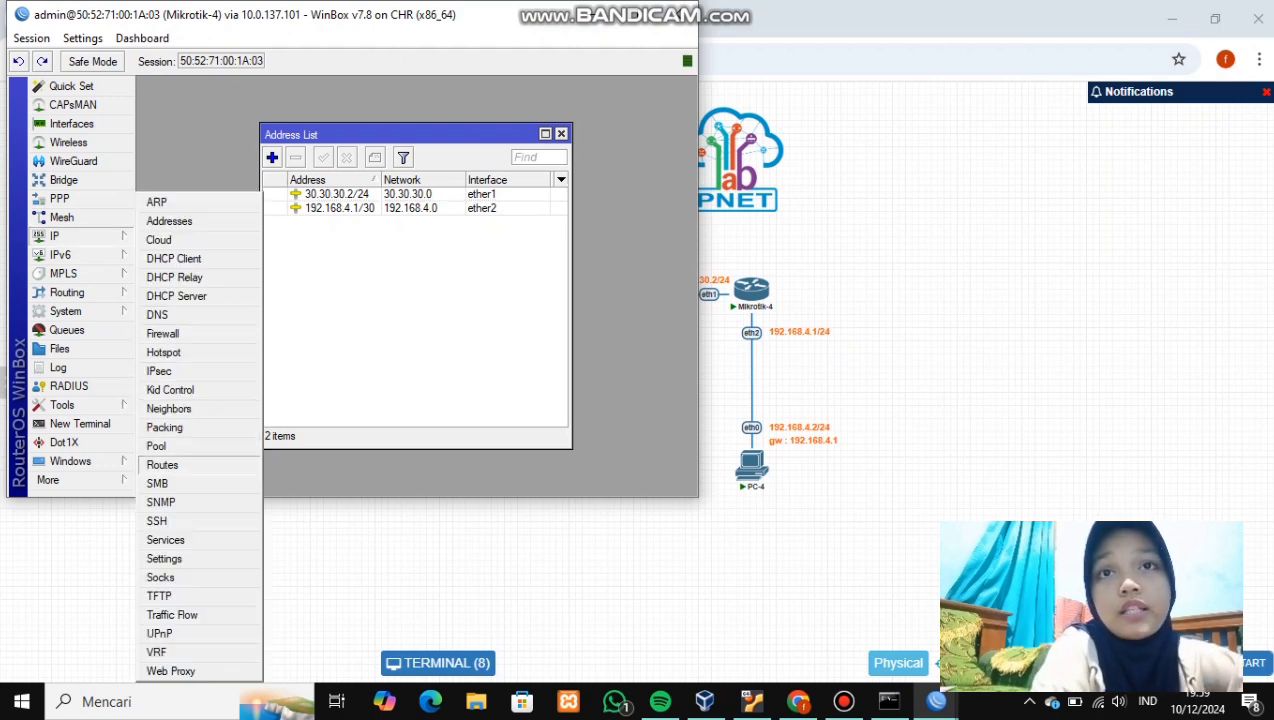
{"action": "left_click", "coordinate": [162, 465]}
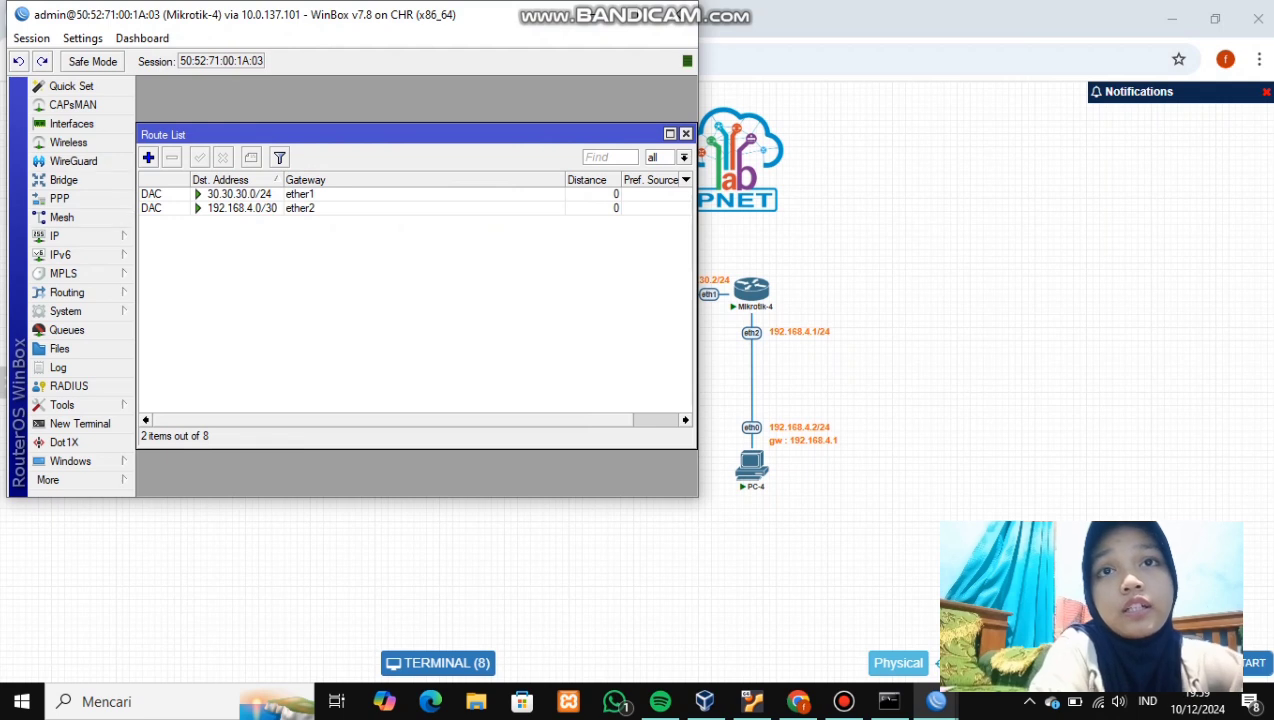
- Add a static route to 20.20.20.0/24 via gateway 30.30.30.1
{"action": "left_click", "coordinate": [148, 157]}
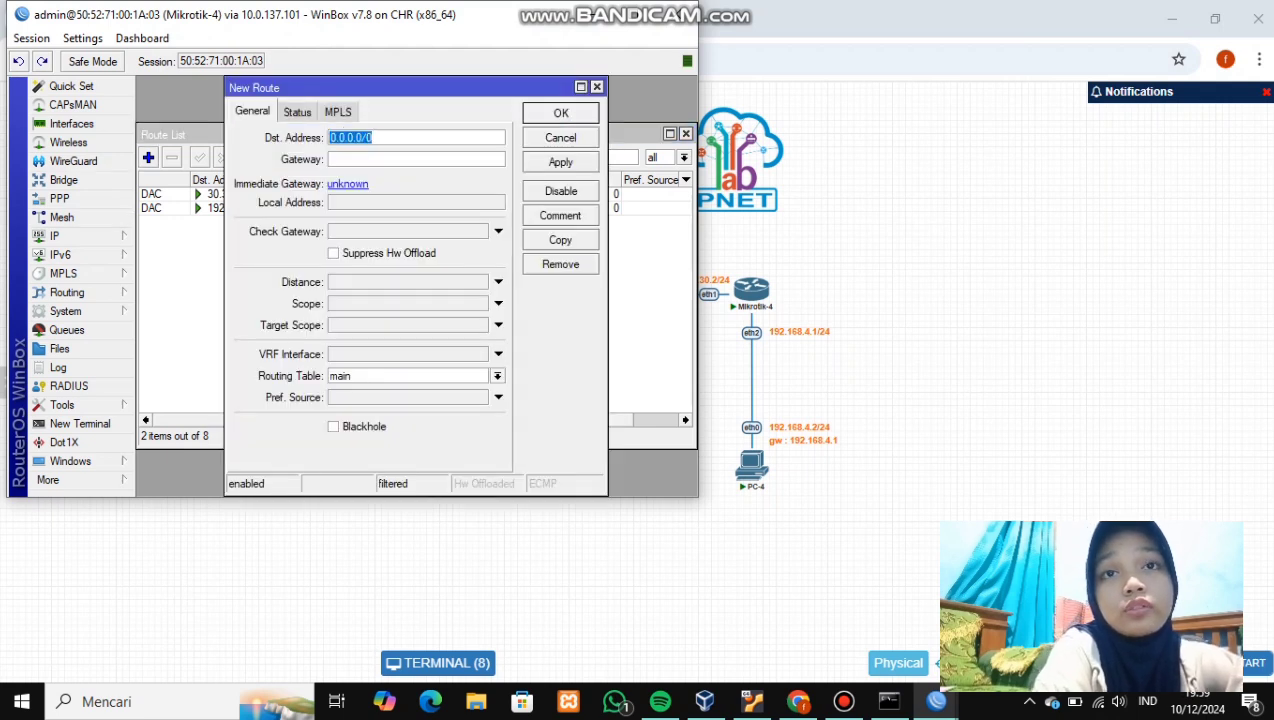
{"action": "key", "text": "BackSpace"}
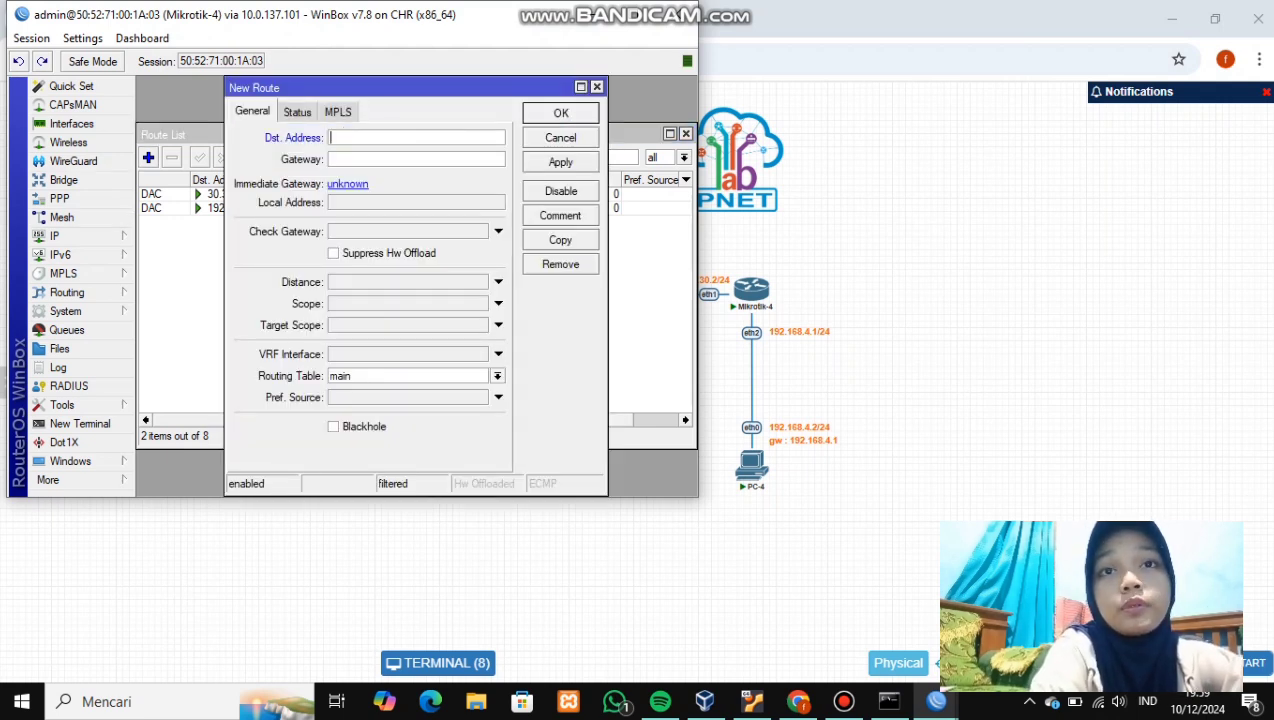
{"action": "type", "text": "20.20.20.20.0"}
{"action": "key", "text": "BackSpace"}
{"action": "key", "text": "BackSpace"}
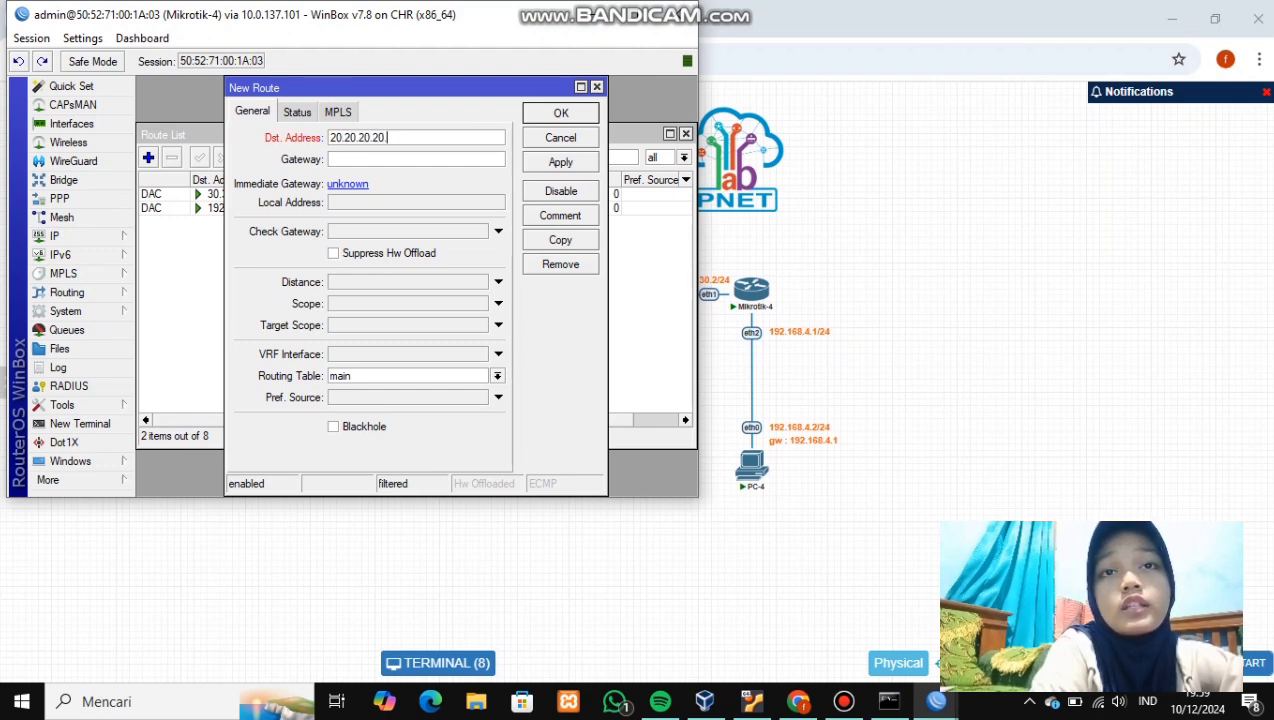
{"action": "type", "text": ".0/"}
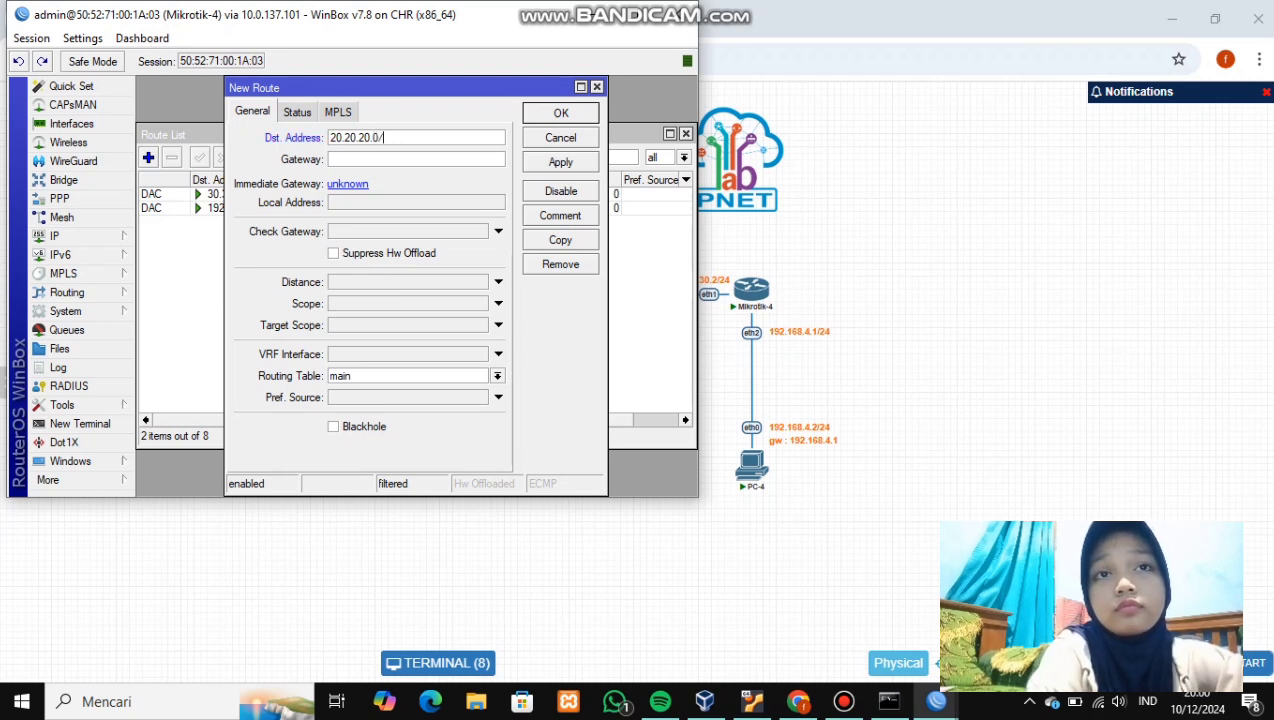
{"action": "type", "text": "24"}
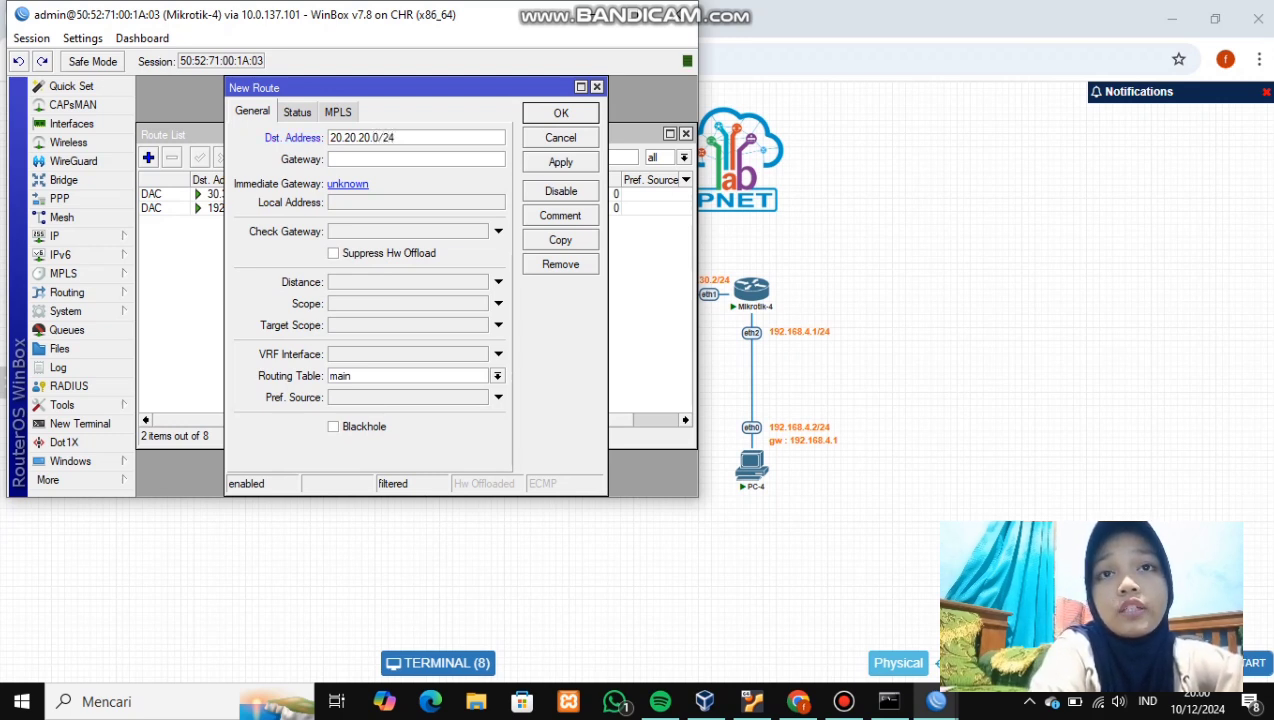
{"action": "left_click", "coordinate": [332, 159]}
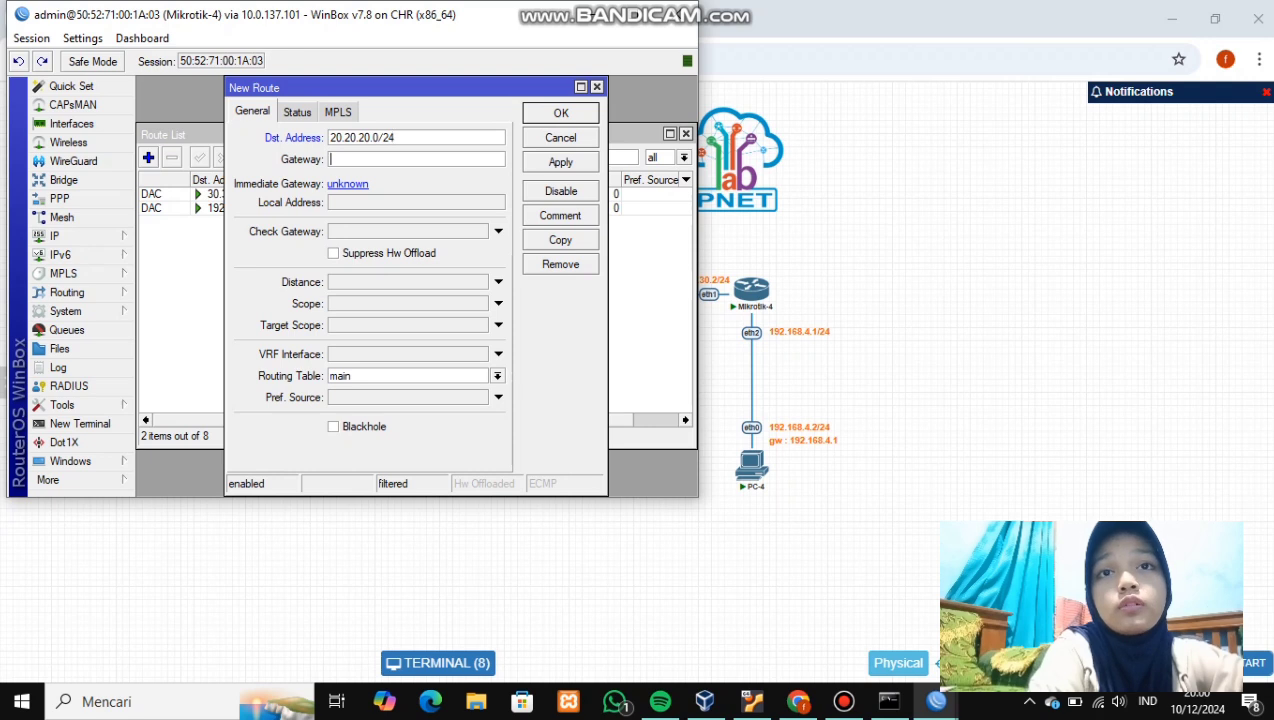
{"action": "type", "text": "30.30.30.1"}
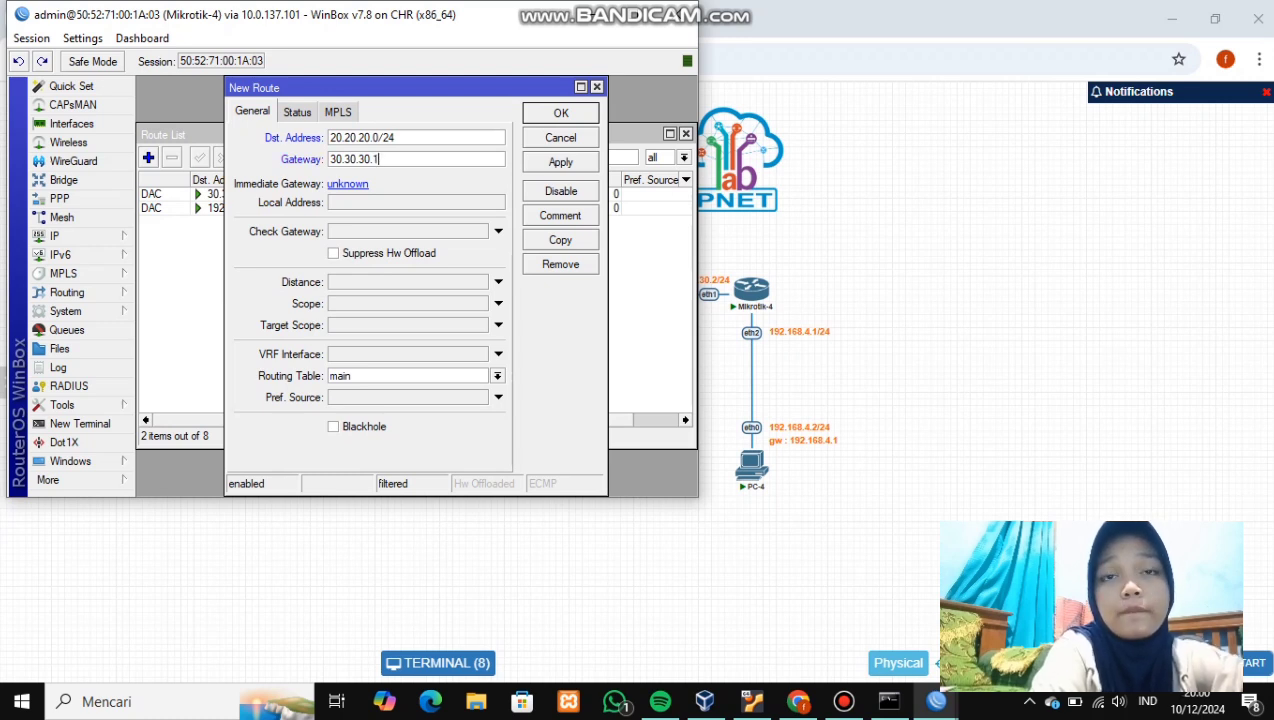
{"action": "left_click", "coordinate": [560, 162]}
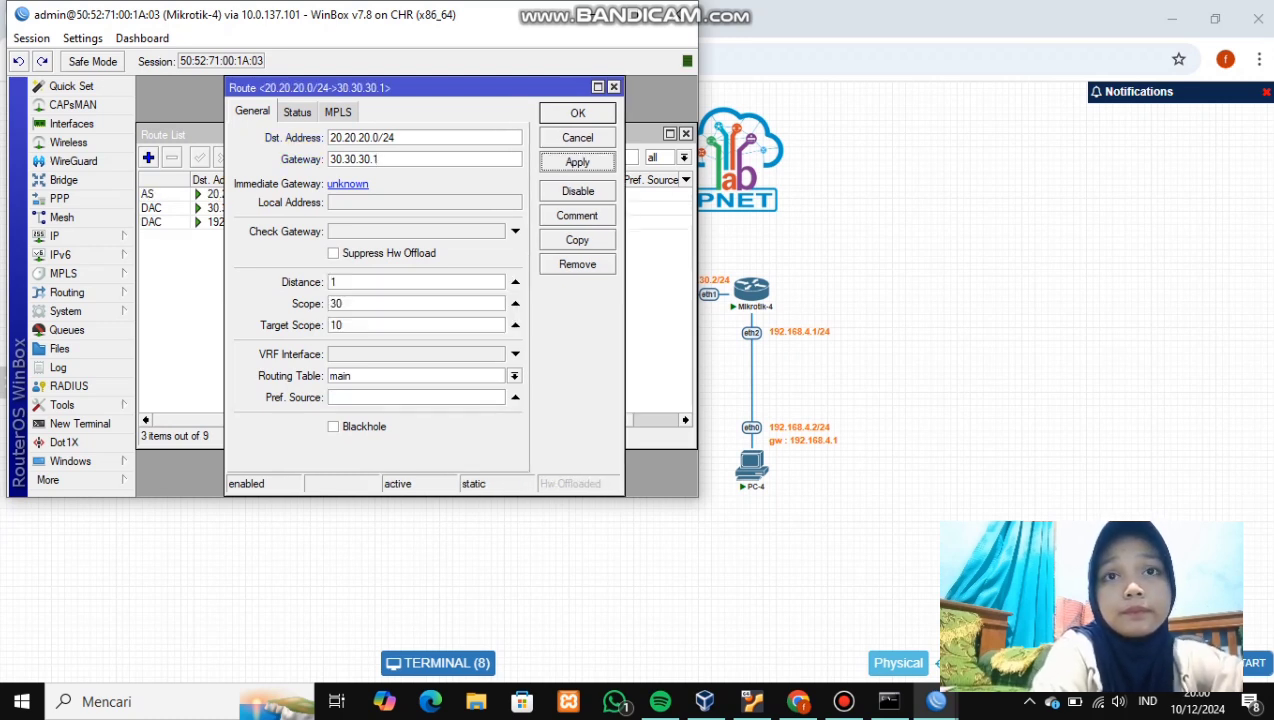
{"action": "left_click", "coordinate": [577, 113]}
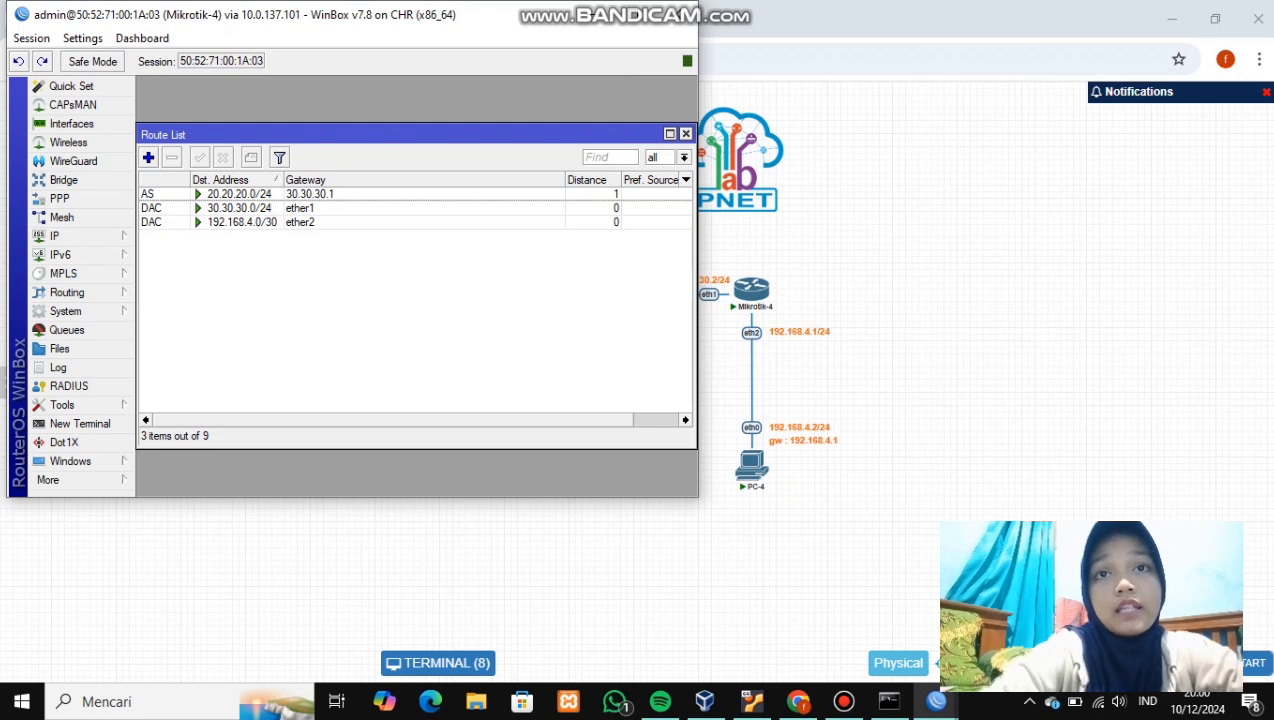
- Add a static route to 10.10.10.0/24 via gateway 30.30.30.1
{"action": "left_click", "coordinate": [148, 157]}
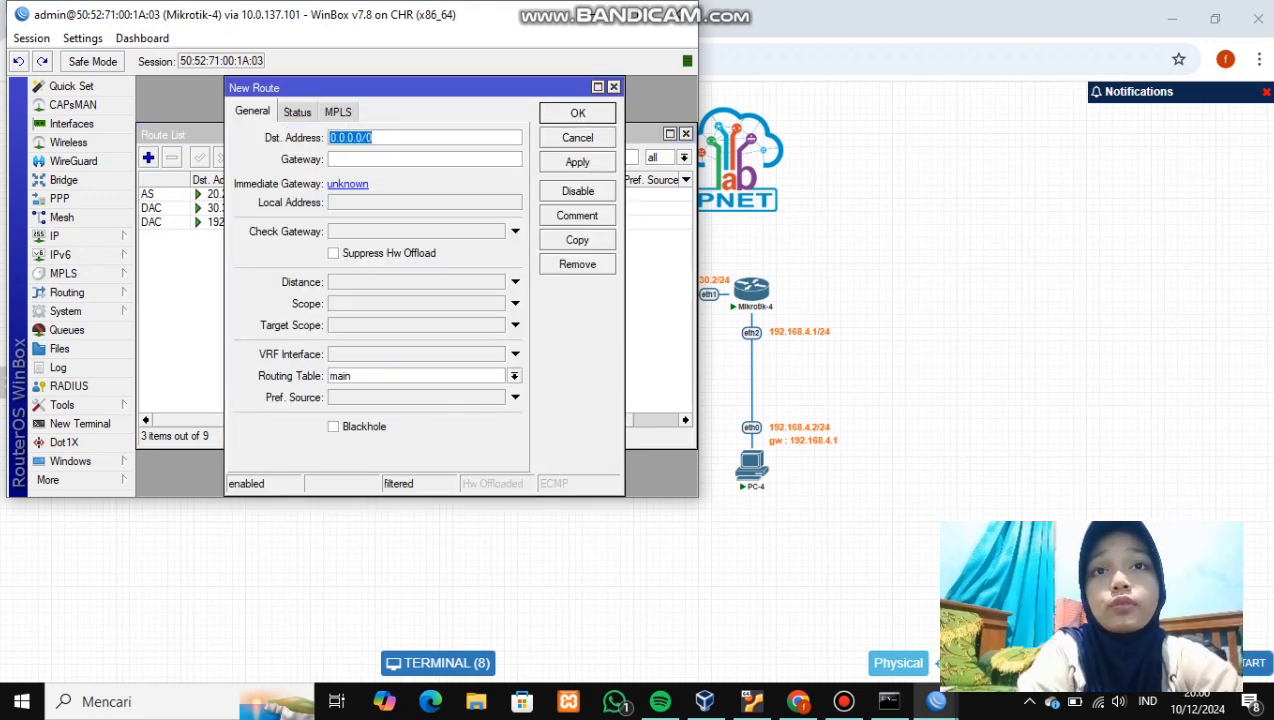
{"action": "key", "text": "BackSpace"}
{"action": "type", "text": "10.1"}
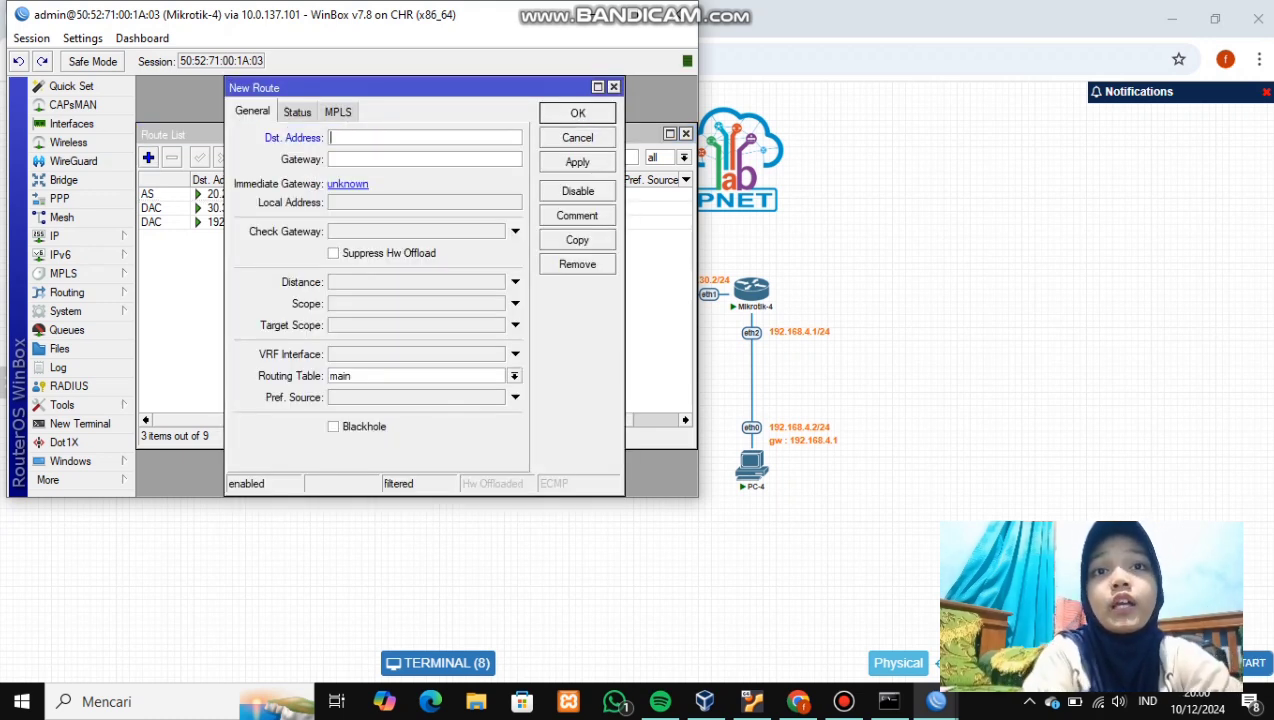
{"action": "type", "text": "0.10."}
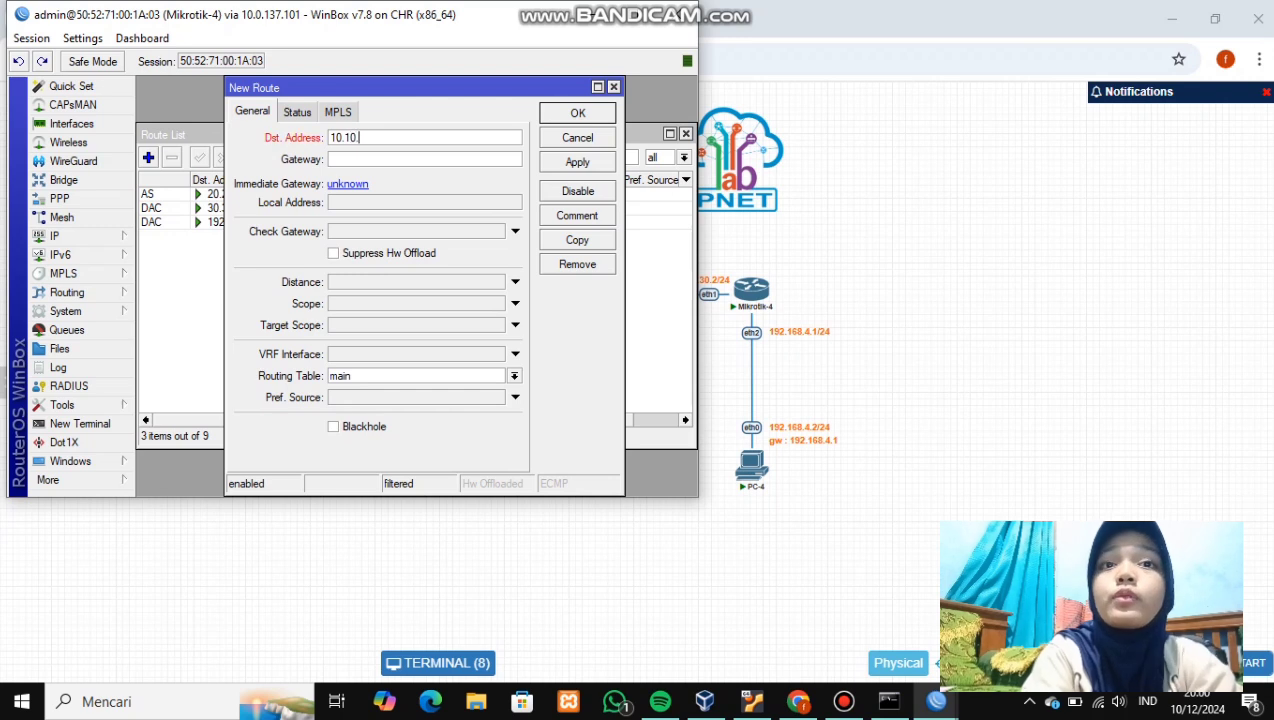
{"action": "type", "text": "0/2"}
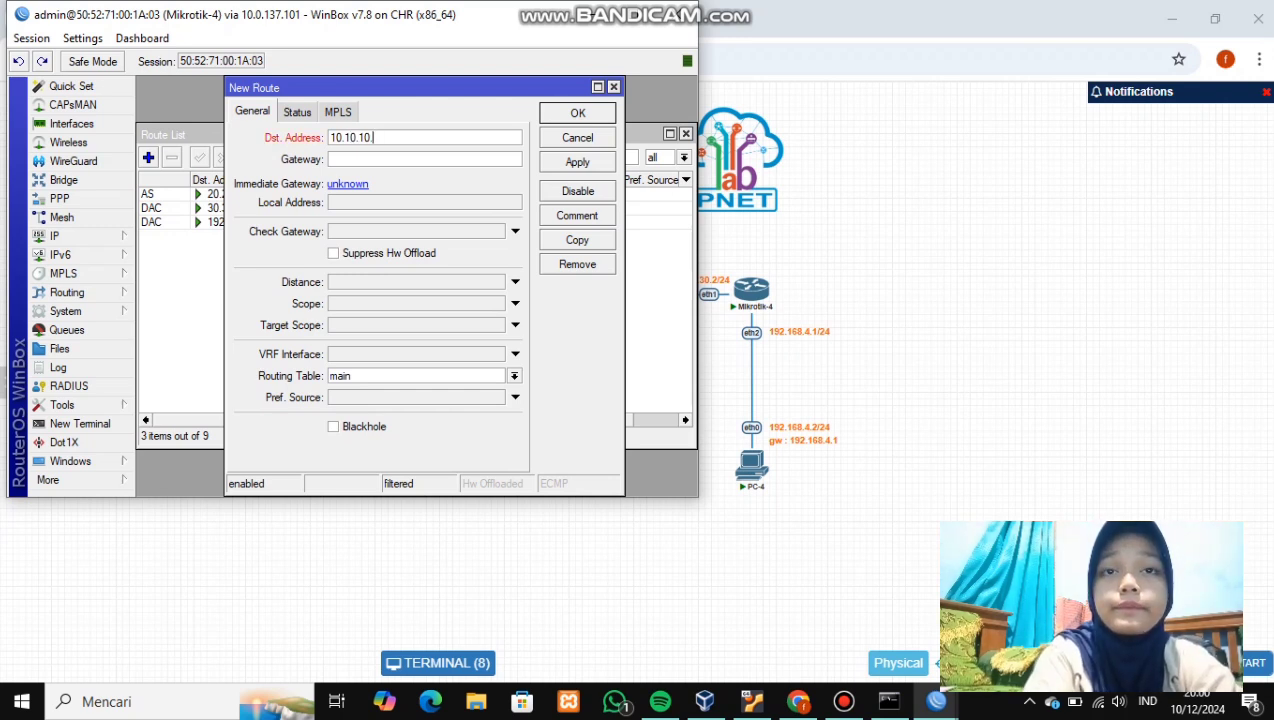
{"action": "type", "text": "4"}
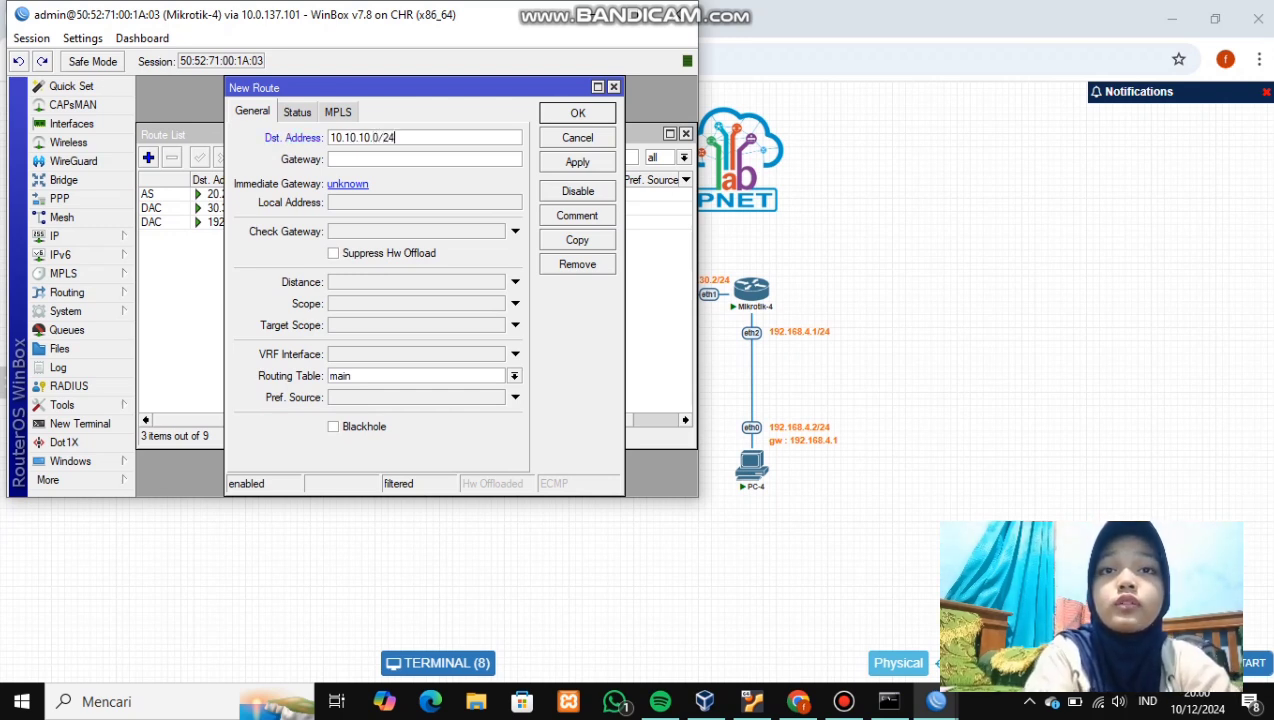
{"action": "key", "text": "Tab"}
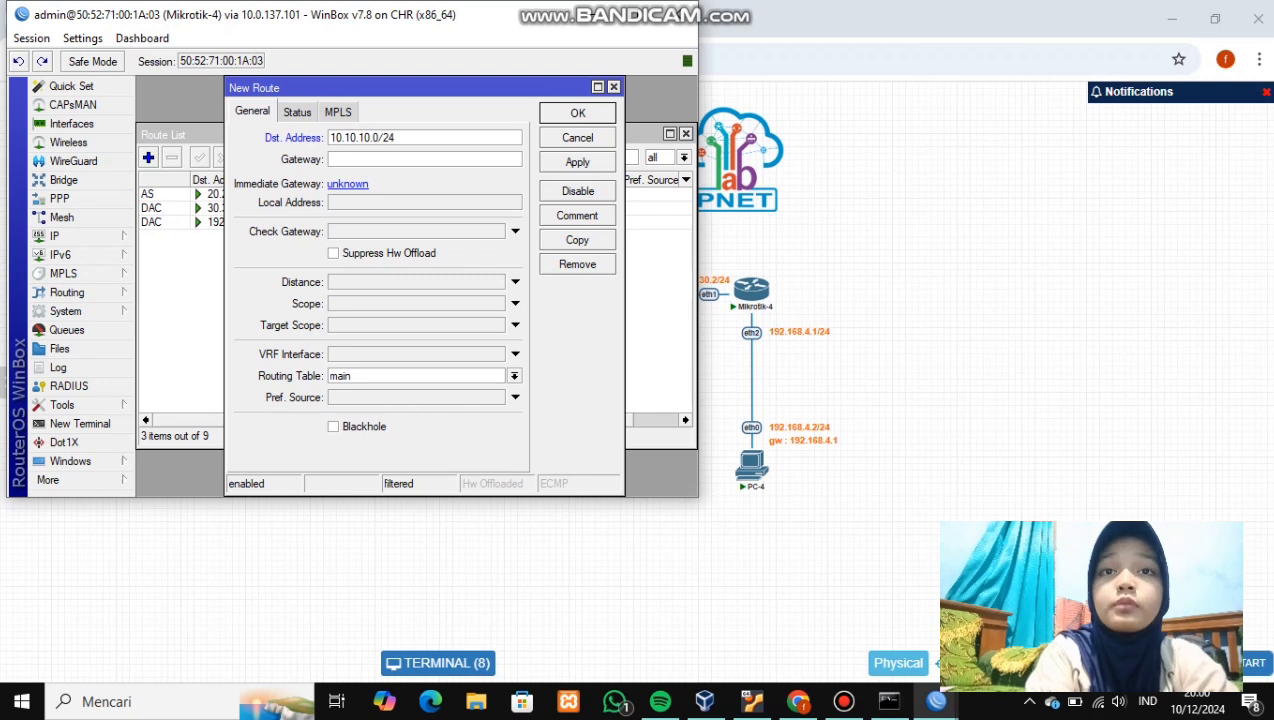
{"action": "type", "text": "3"}
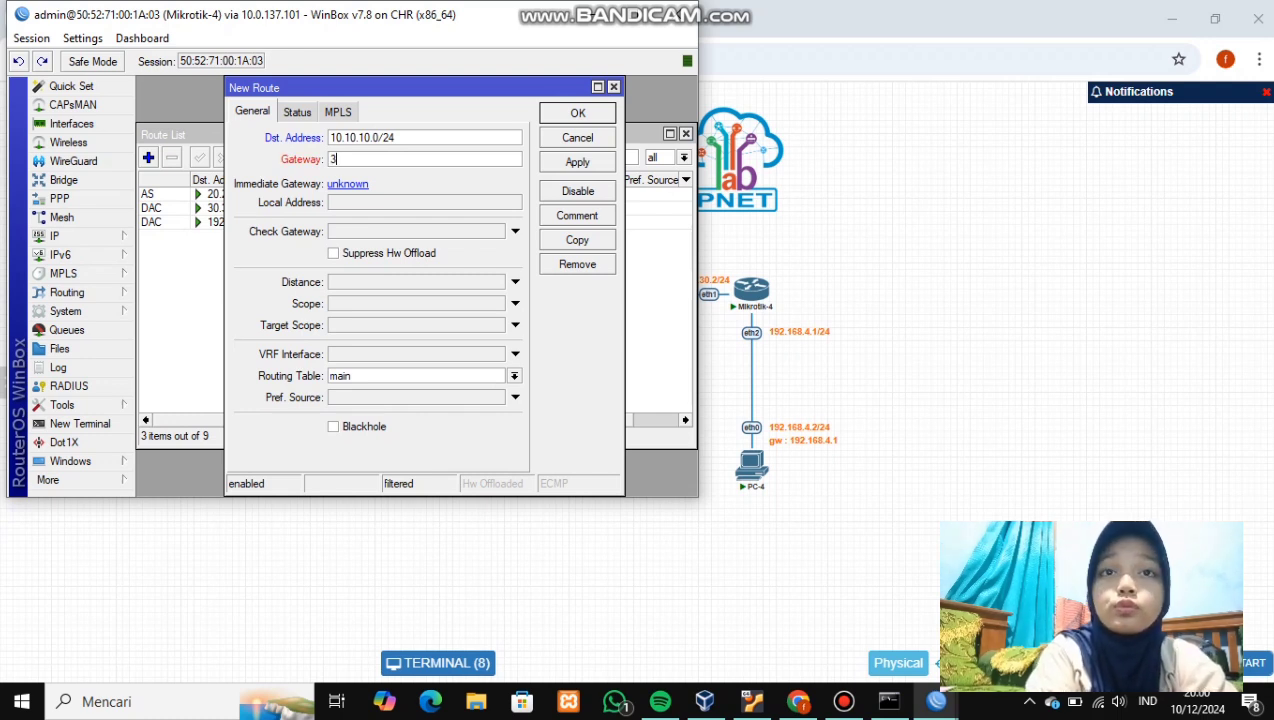
{"action": "type", "text": "0.30.30."}
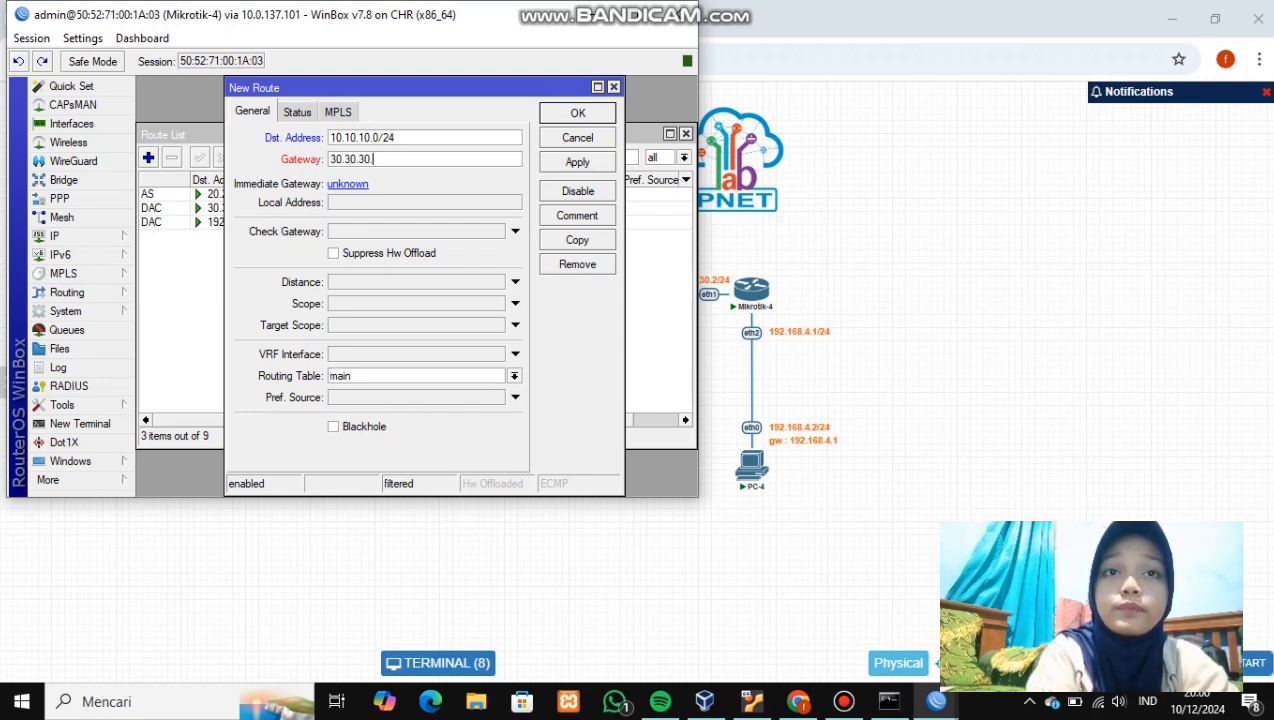
{"action": "type", "text": "1"}
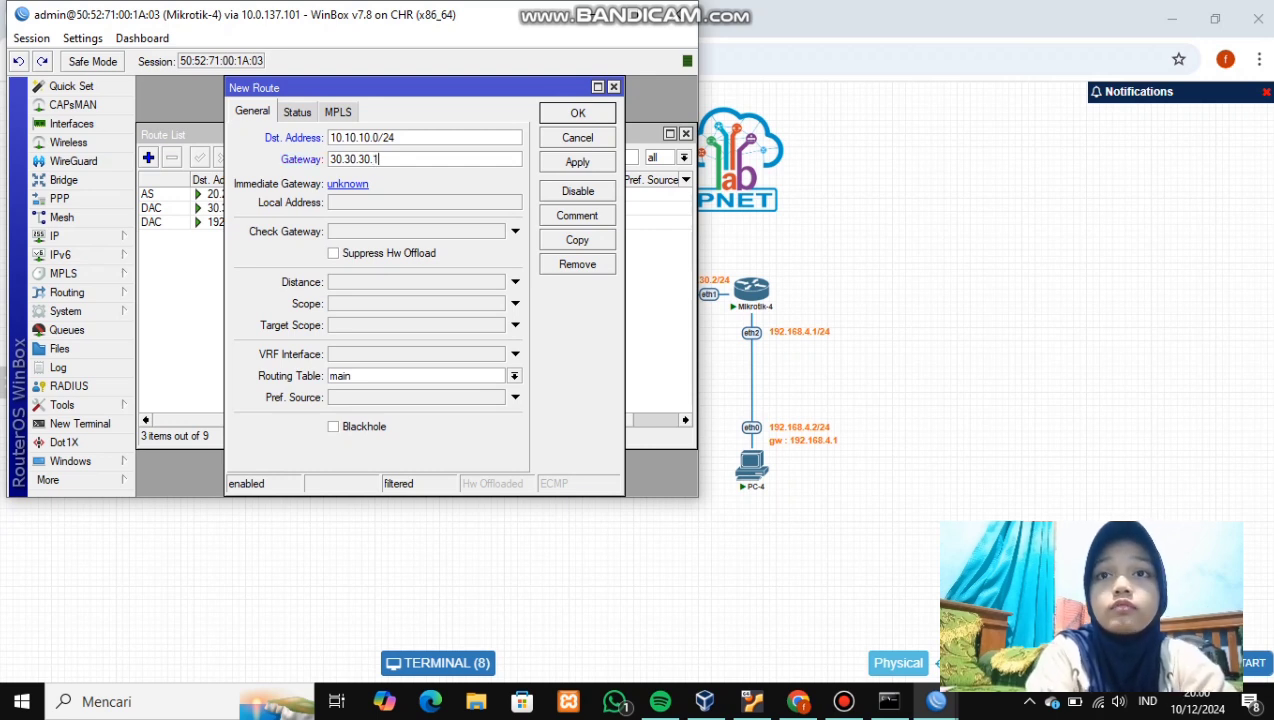
{"action": "left_click", "coordinate": [577, 162]}
{"action": "left_click", "coordinate": [577, 113]}
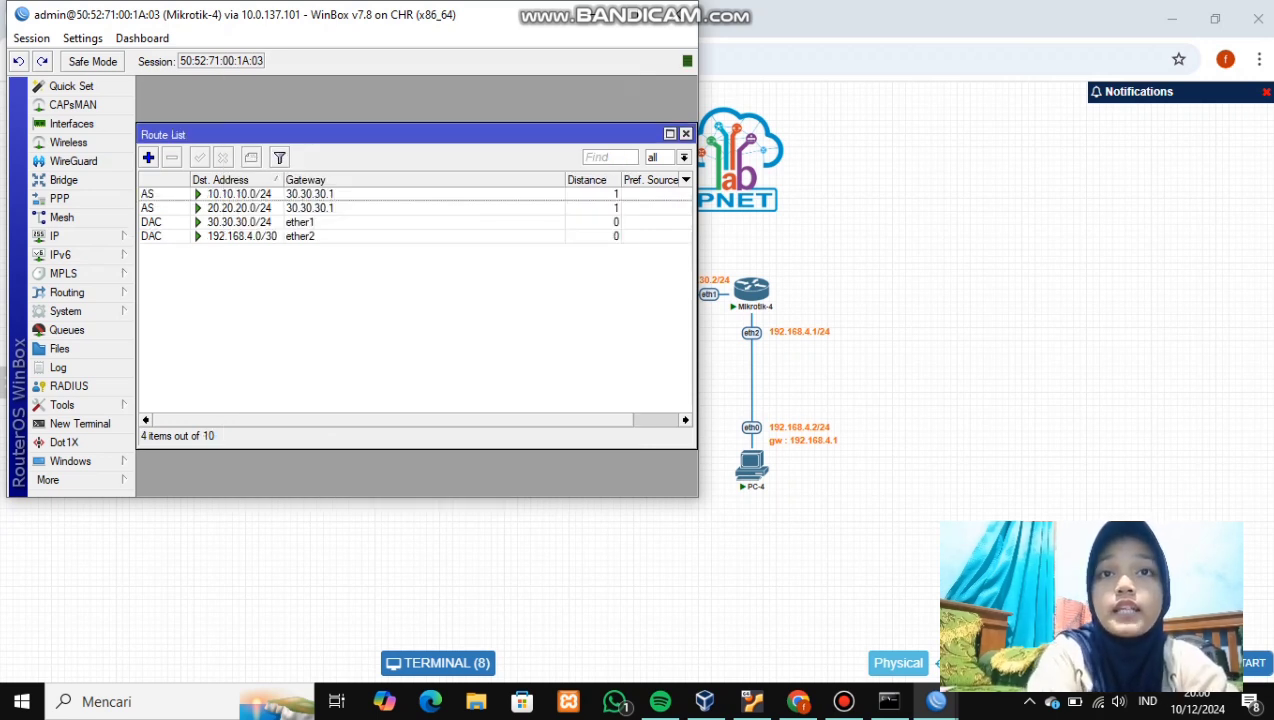
- Add a Mikrotik-4 static route to 192.168.3.0/24 via 30.30.30.1
{"action": "left_click", "coordinate": [148, 157]}
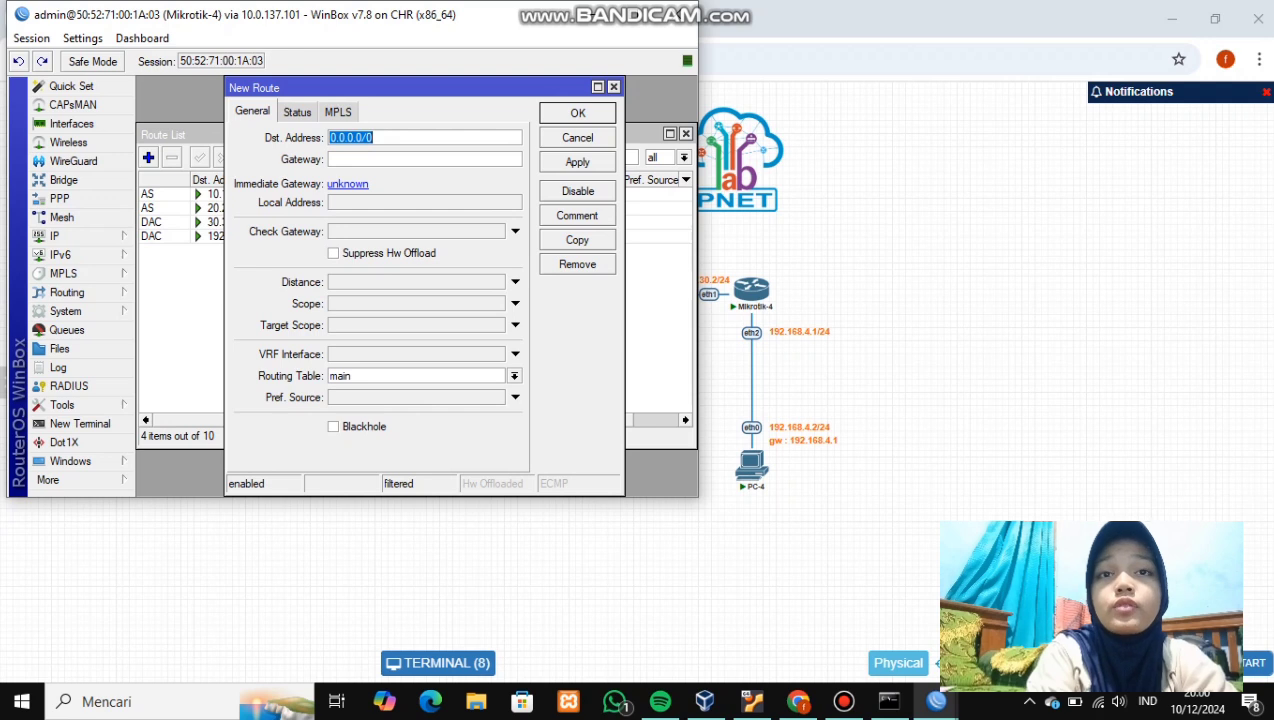
{"action": "key", "text": "BackSpace"}
{"action": "type", "text": "192.168."}
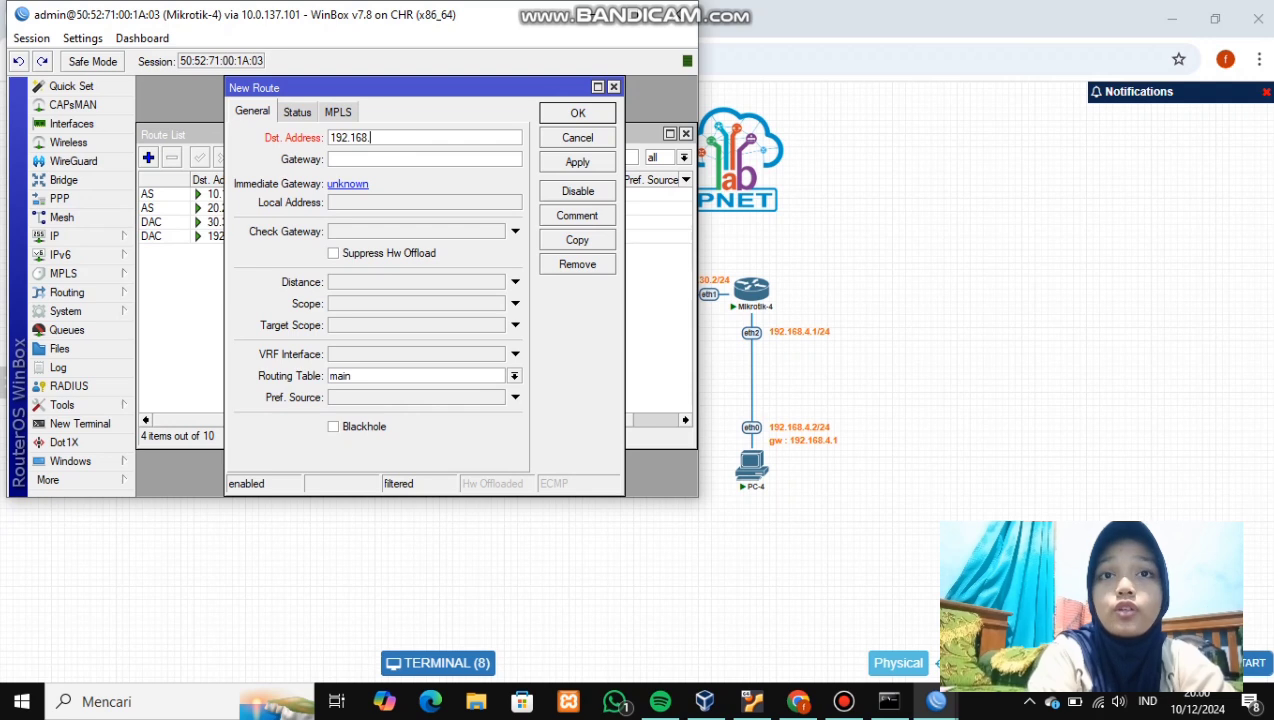
{"action": "type", "text": "3."}
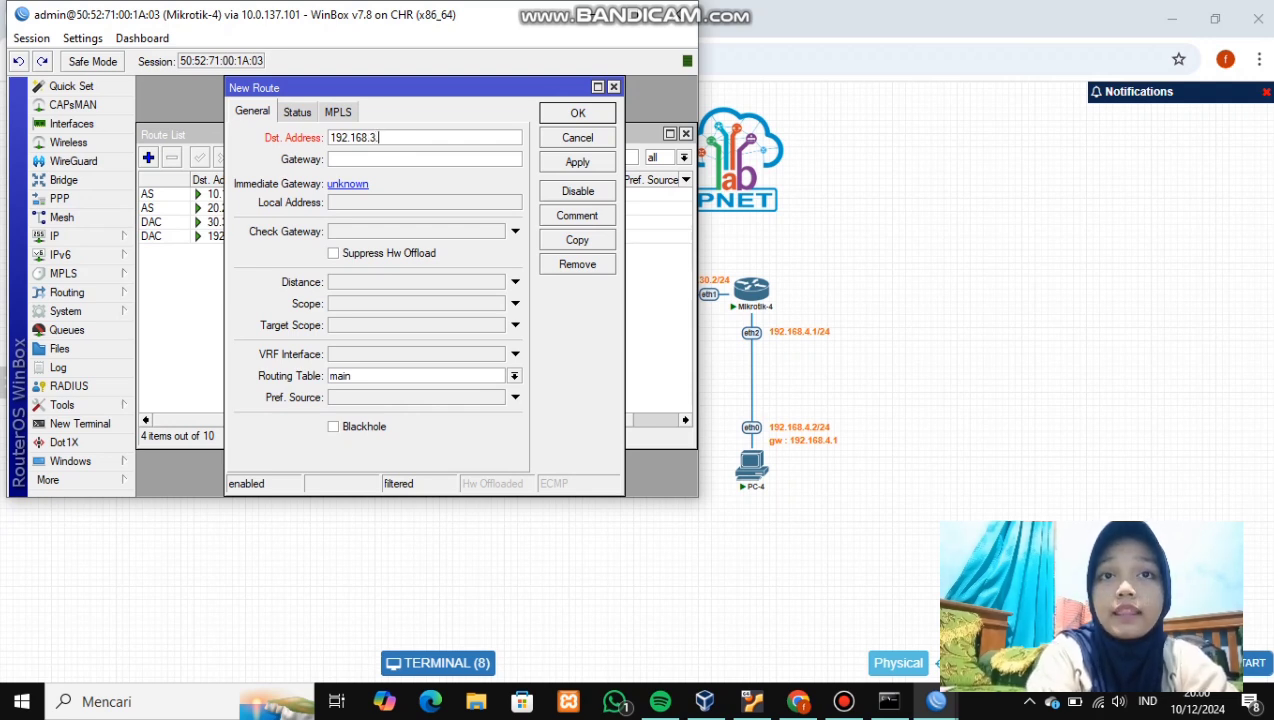
{"action": "type", "text": "0/24"}
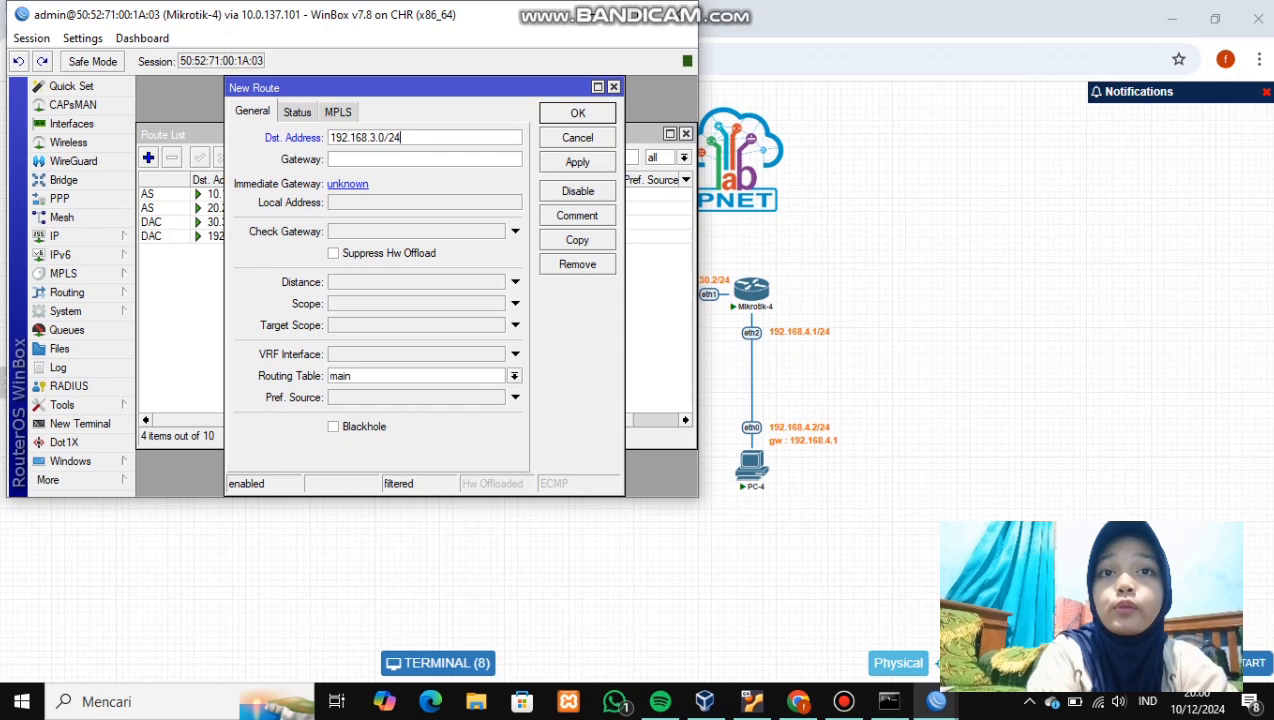
{"action": "key", "text": "Tab"}
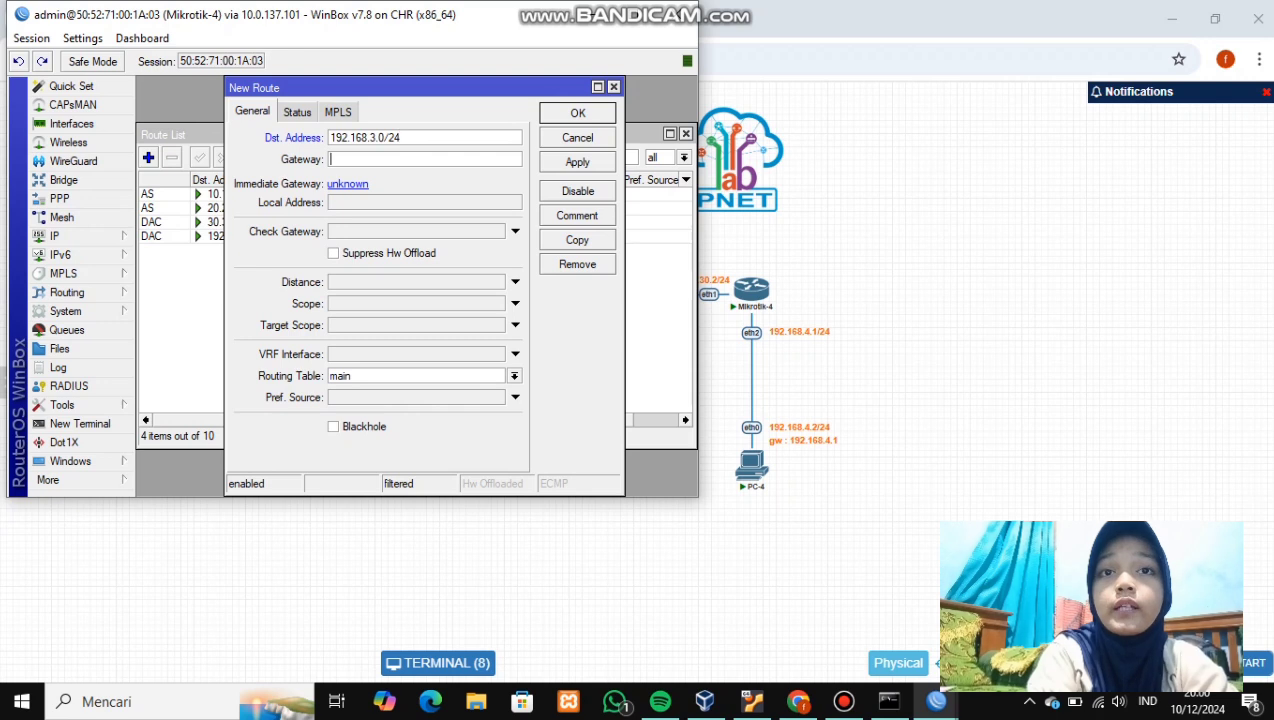
{"action": "type", "text": "30.30"}
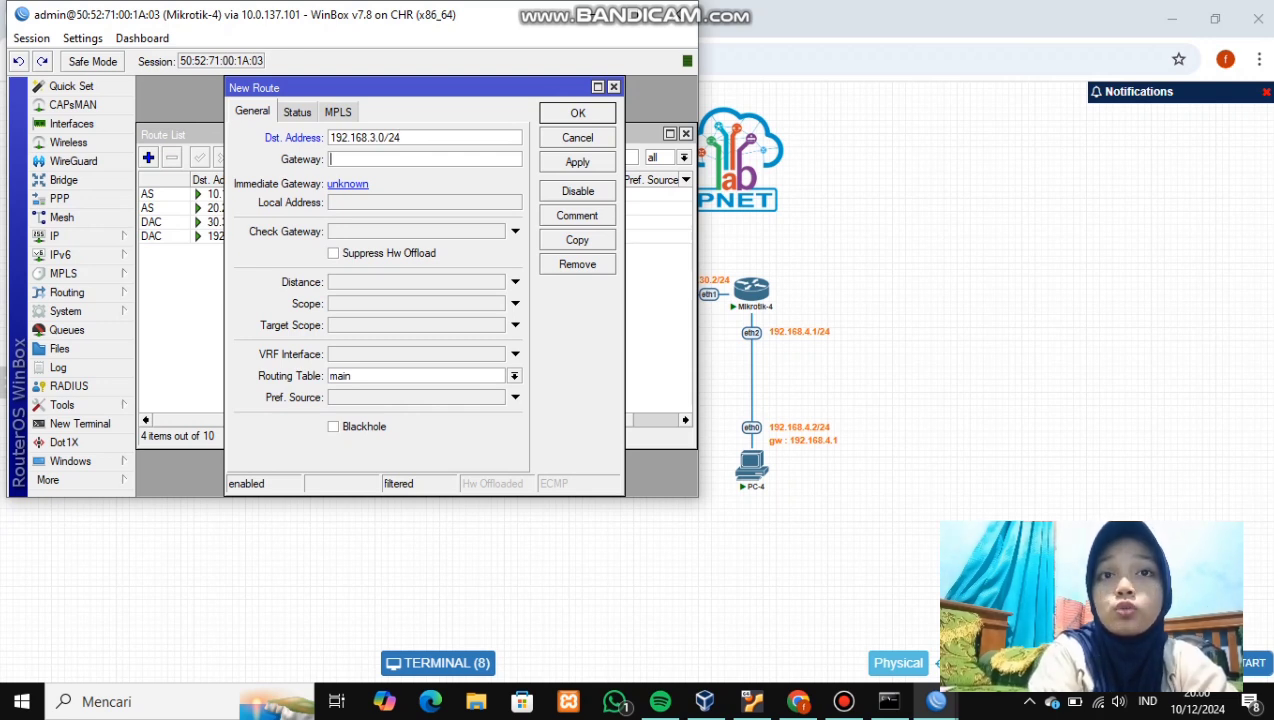
{"action": "type", "text": ".30."}
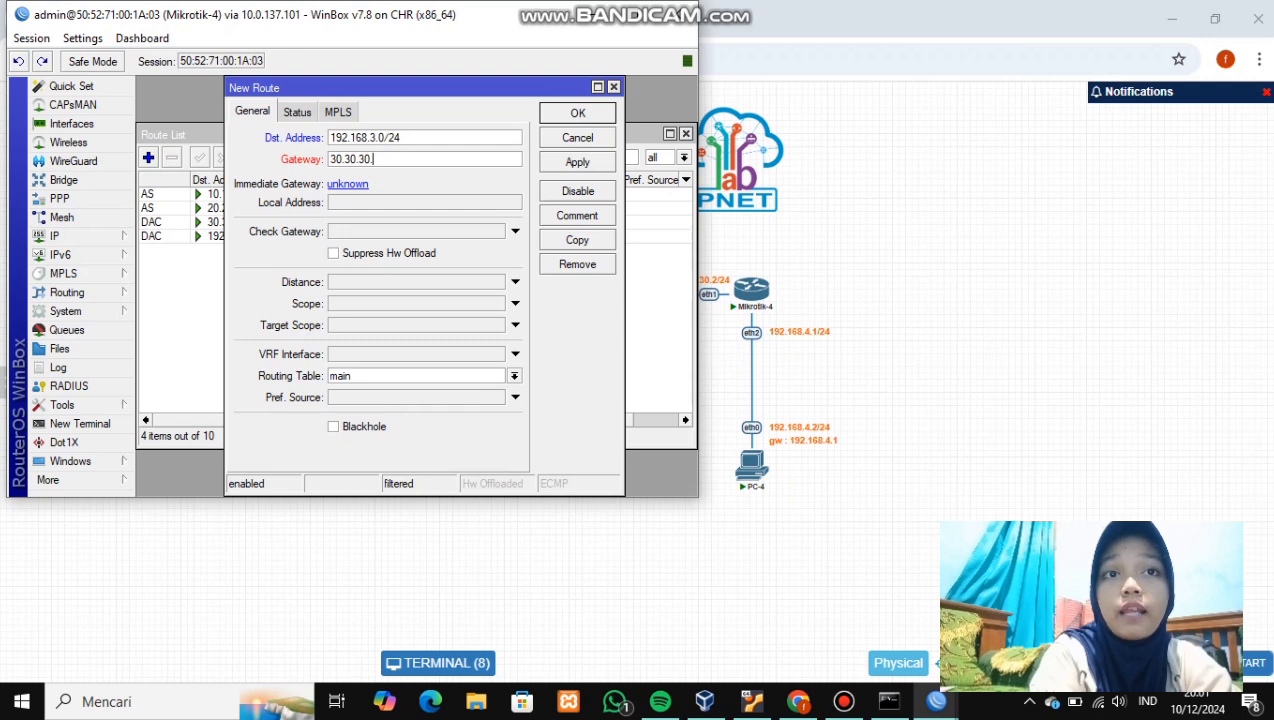
{"action": "type", "text": "1"}
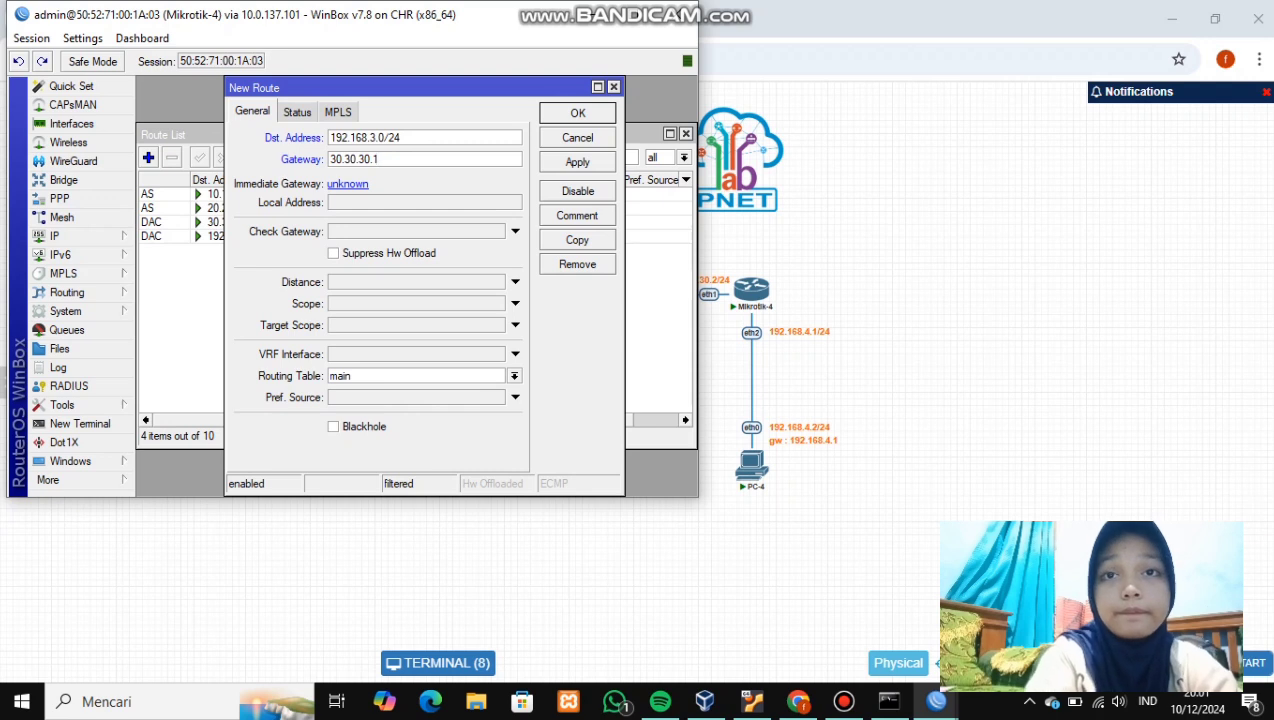
{"action": "left_click", "coordinate": [577, 162]}
{"action": "left_click", "coordinate": [577, 113]}
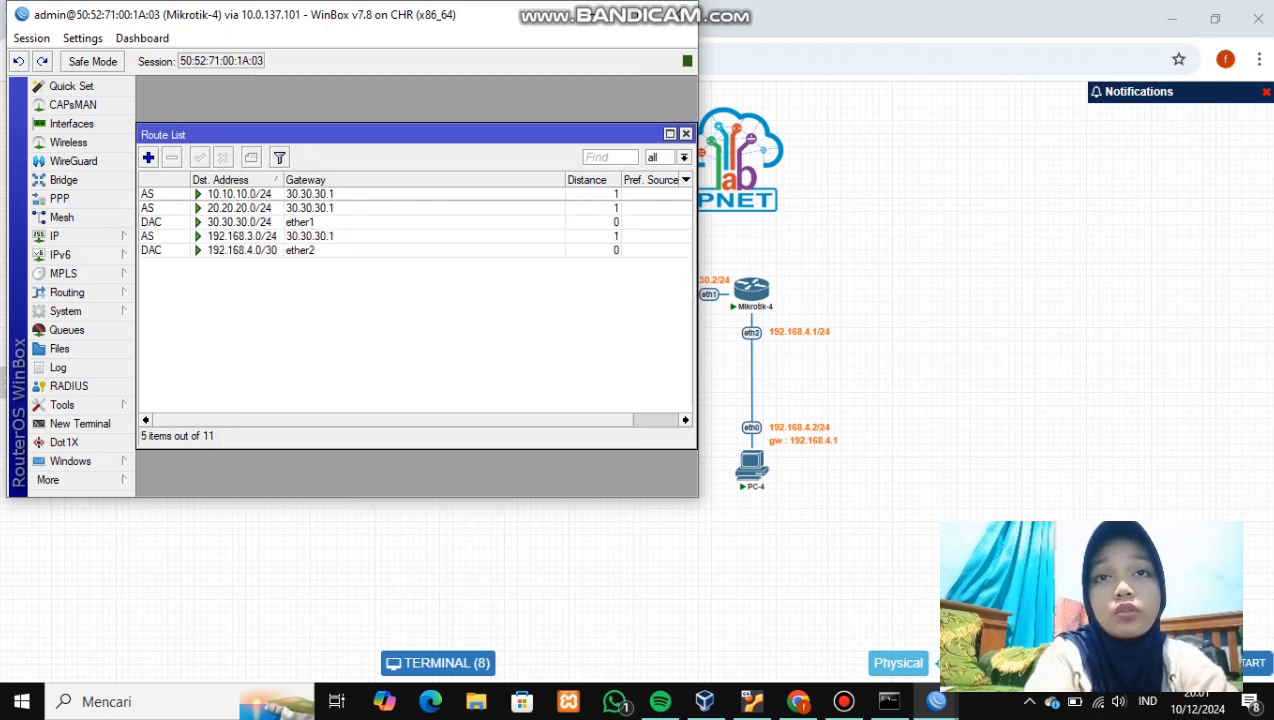
{"action": "left_click", "coordinate": [148, 157]}
- Save a static route to 192.168.2.0/24 via 30.30.30.1, then open a fresh route form
{"action": "key", "text": "BackSpace"}
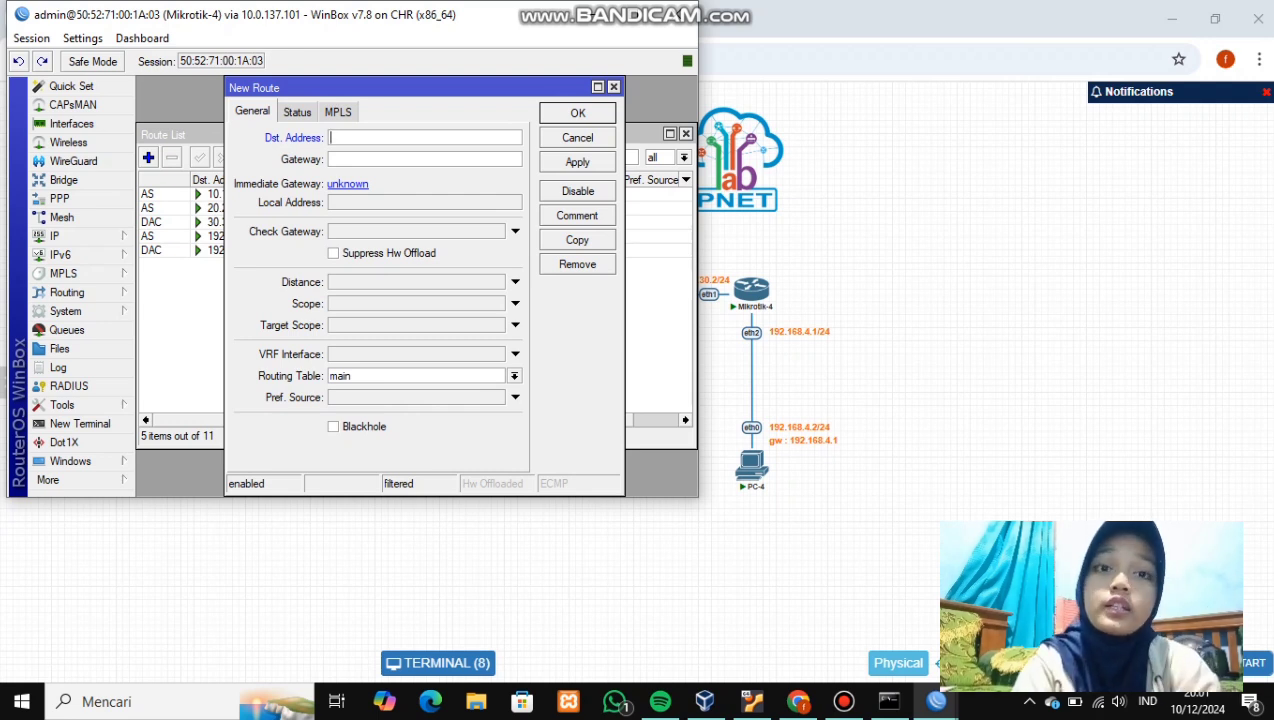
{"action": "type", "text": "192"}
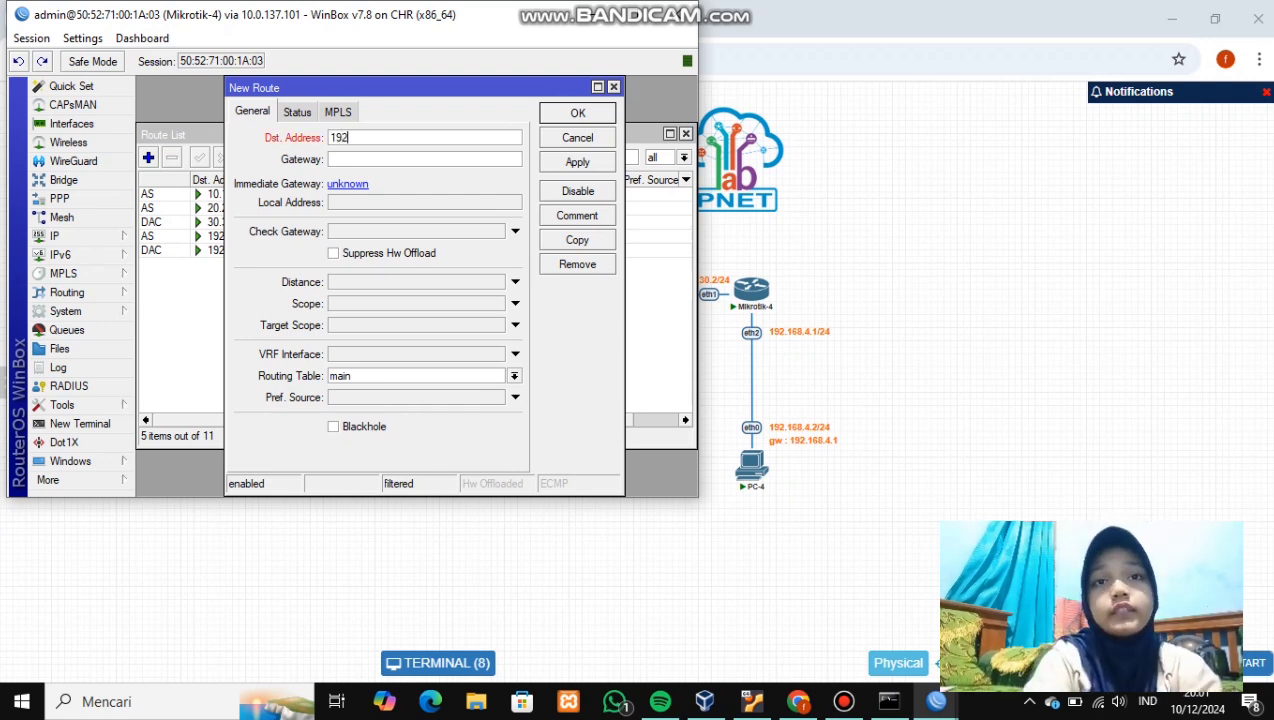
{"action": "type", "text": ".168."}
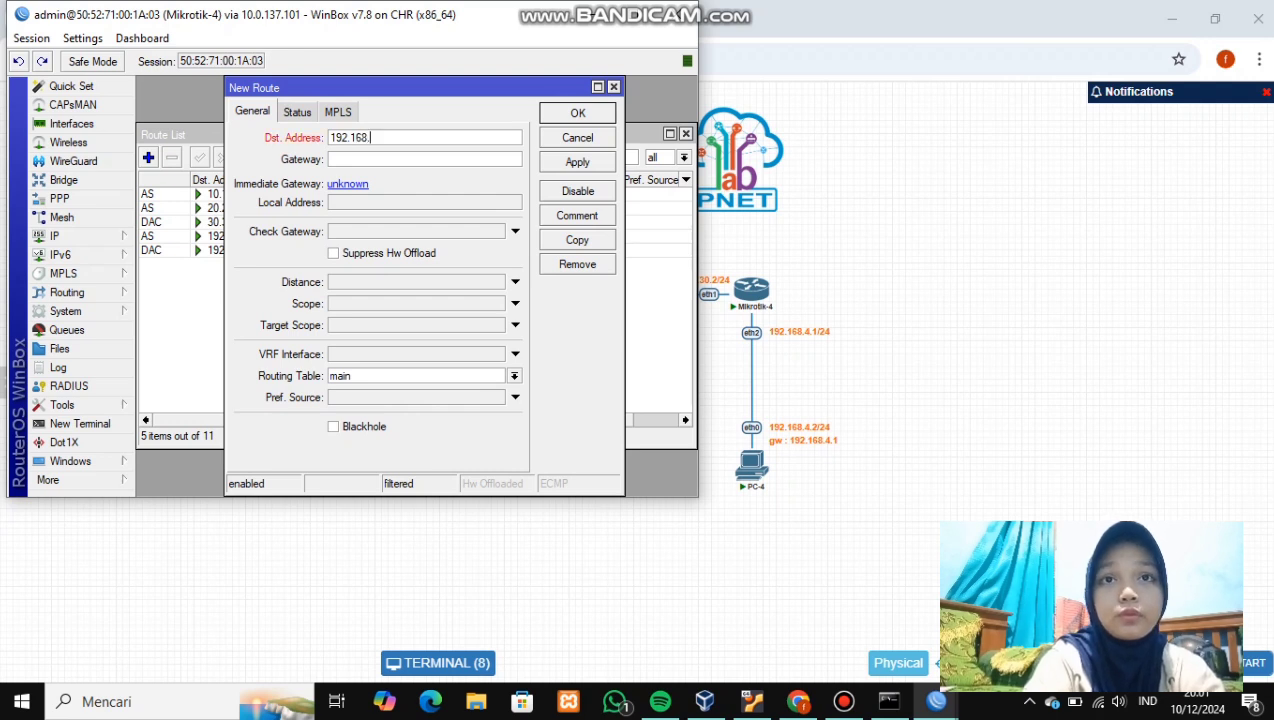
{"action": "type", "text": "2."}
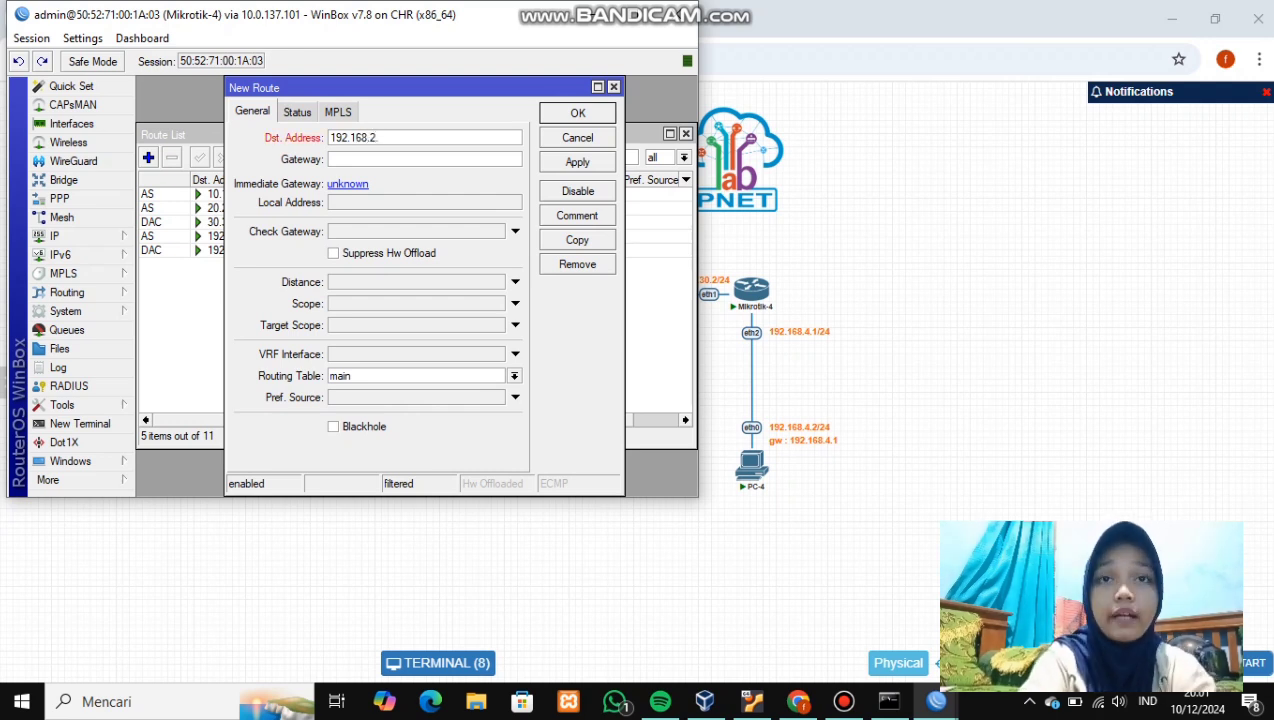
{"action": "type", "text": "0/24"}
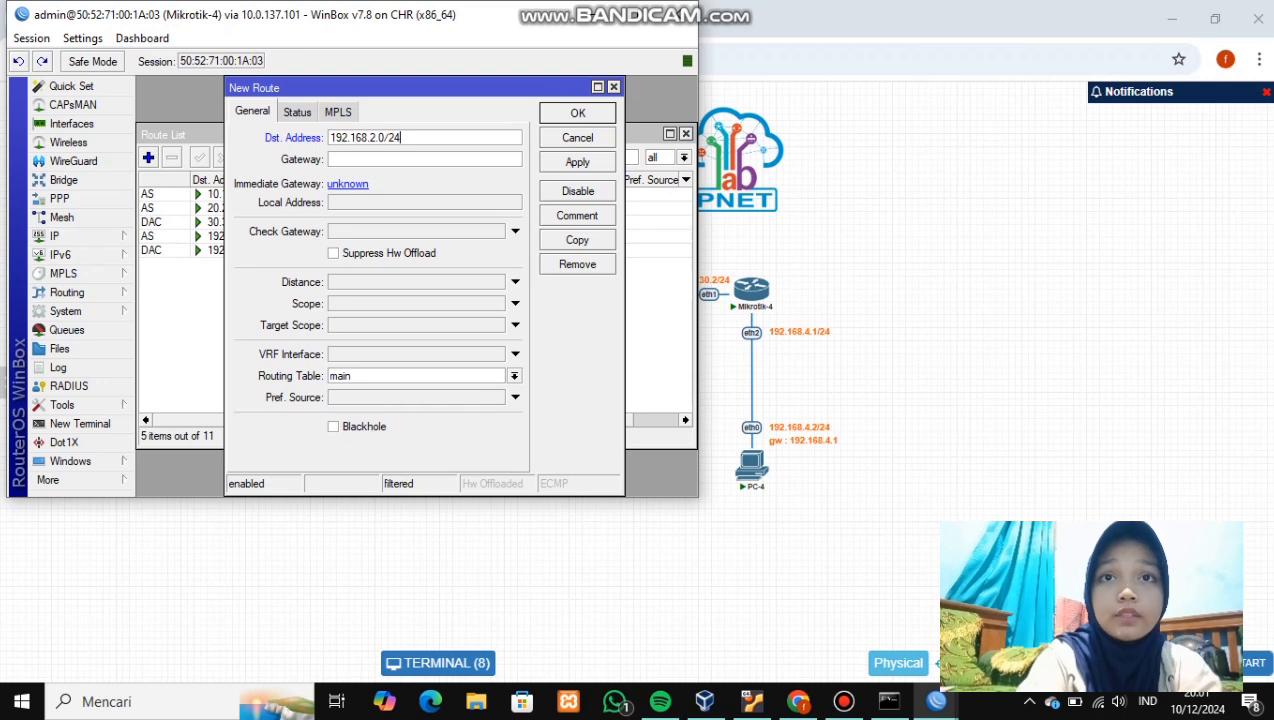
{"action": "left_click", "coordinate": [332, 159]}
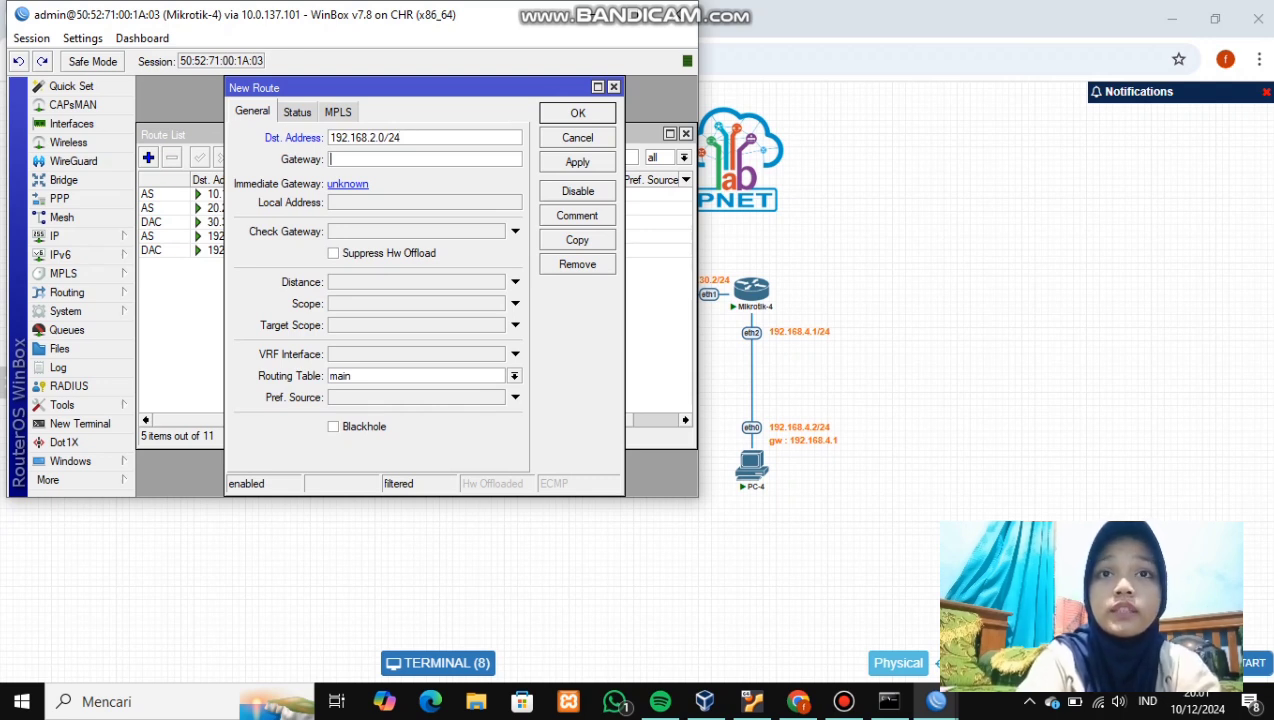
{"action": "type", "text": "30"}
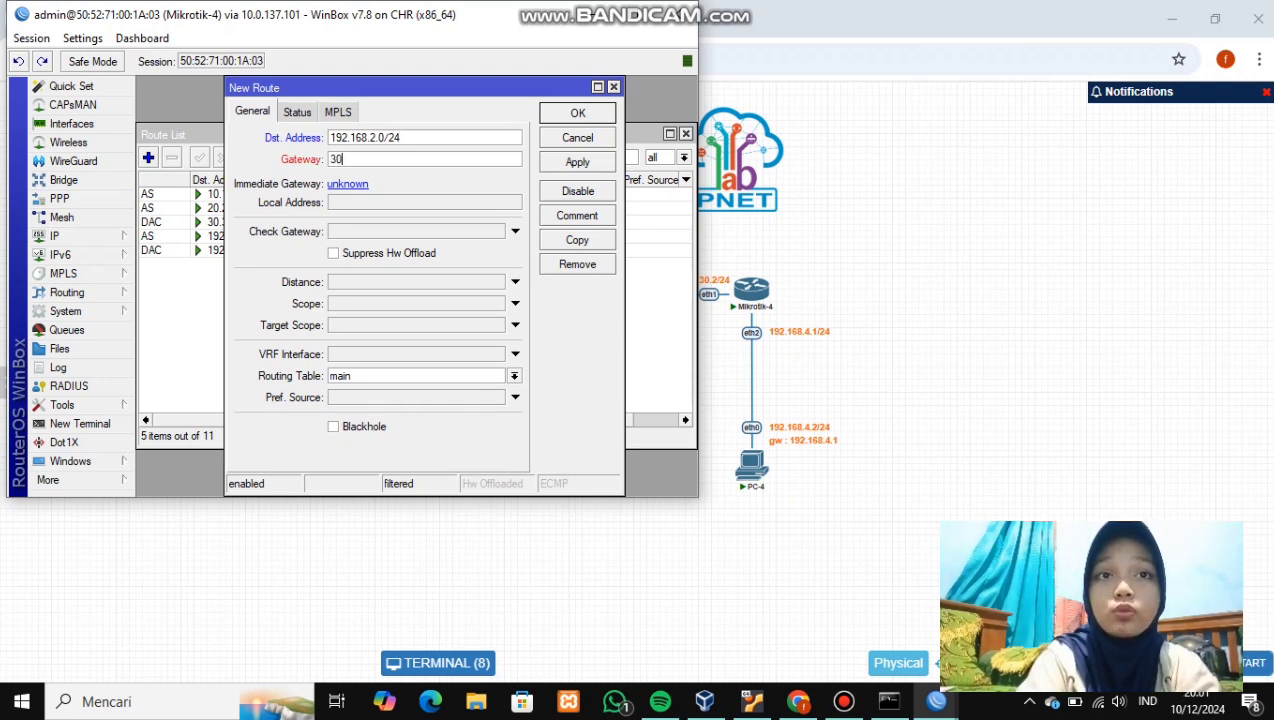
{"action": "type", "text": ".30.30"}
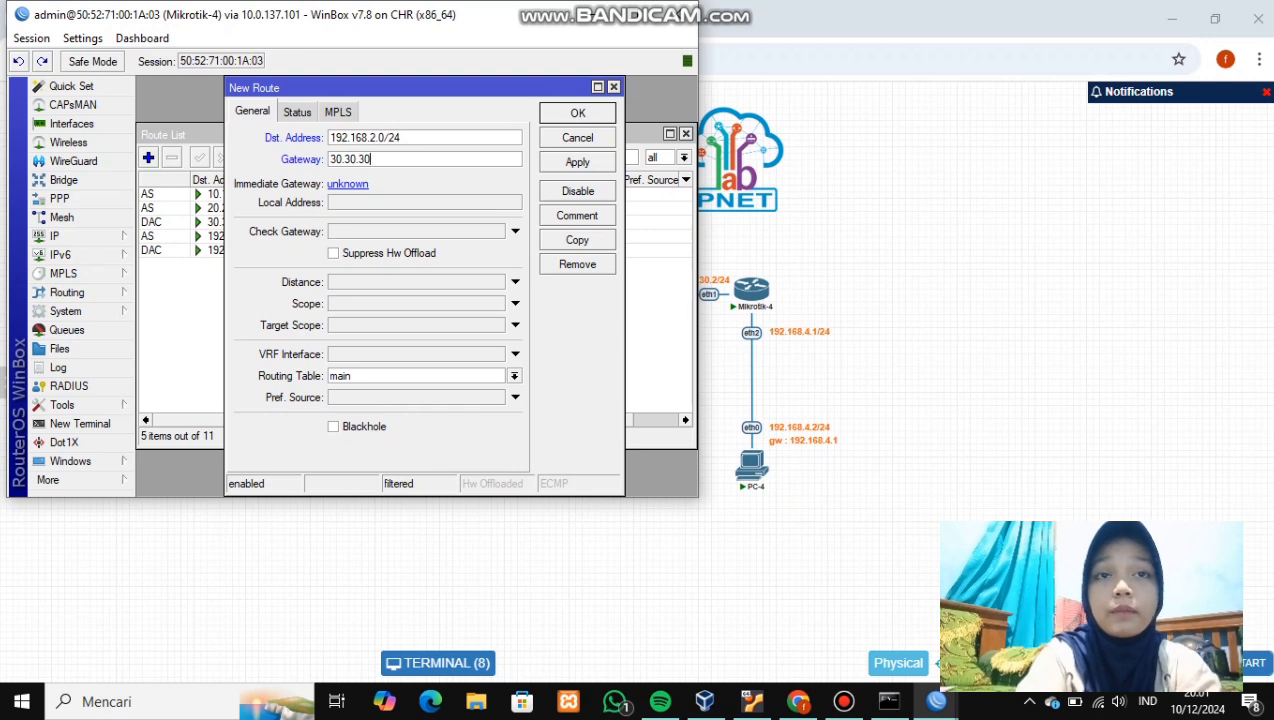
{"action": "type", "text": ".1"}
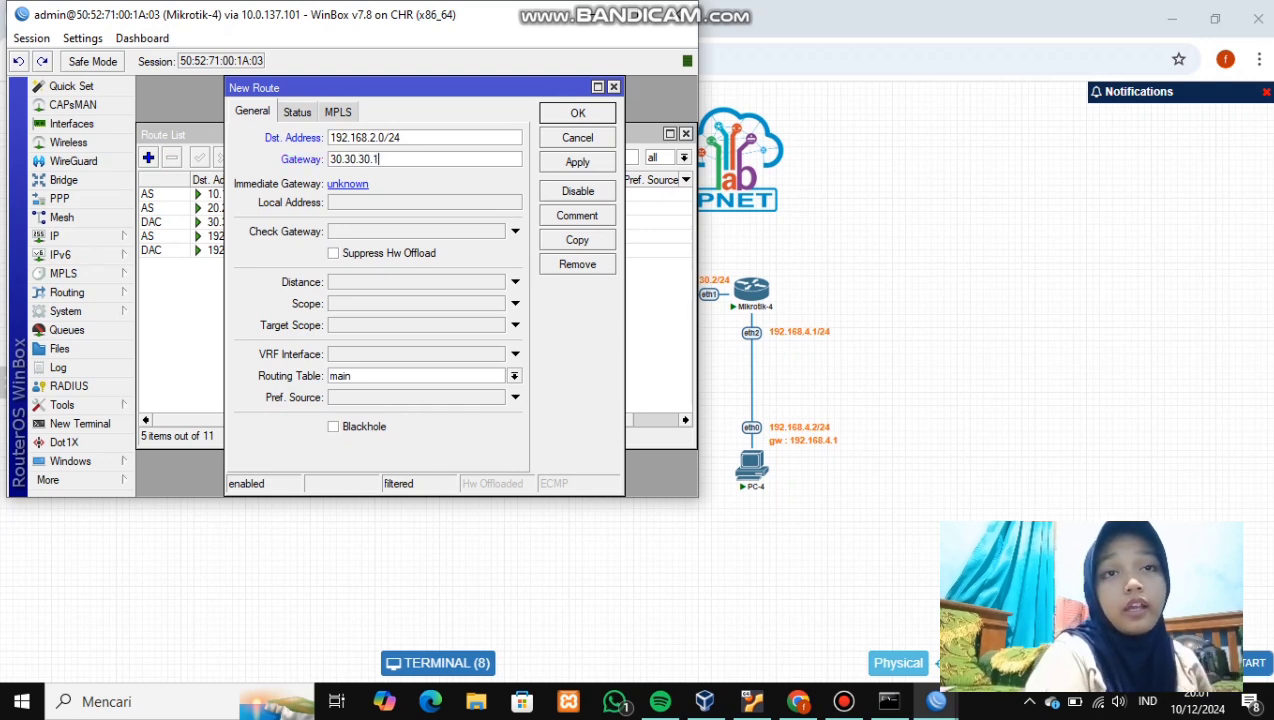
{"action": "left_click", "coordinate": [577, 162]}
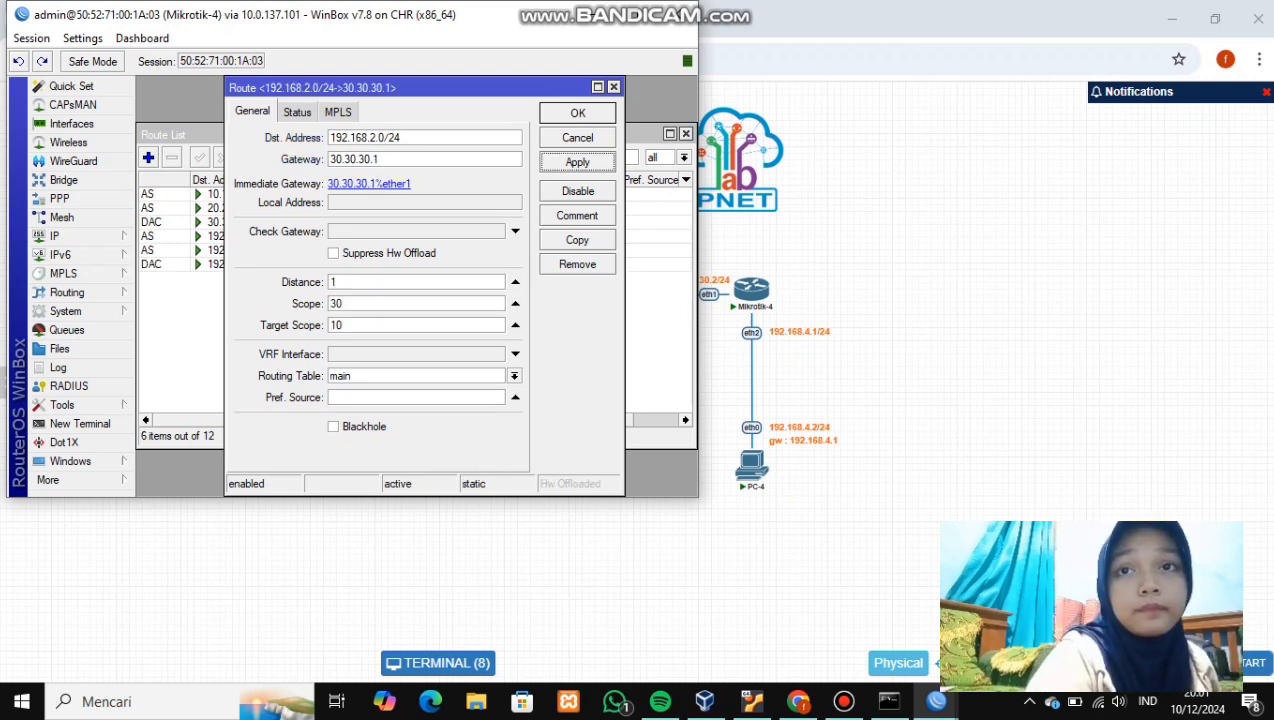
{"action": "left_click", "coordinate": [577, 113]}
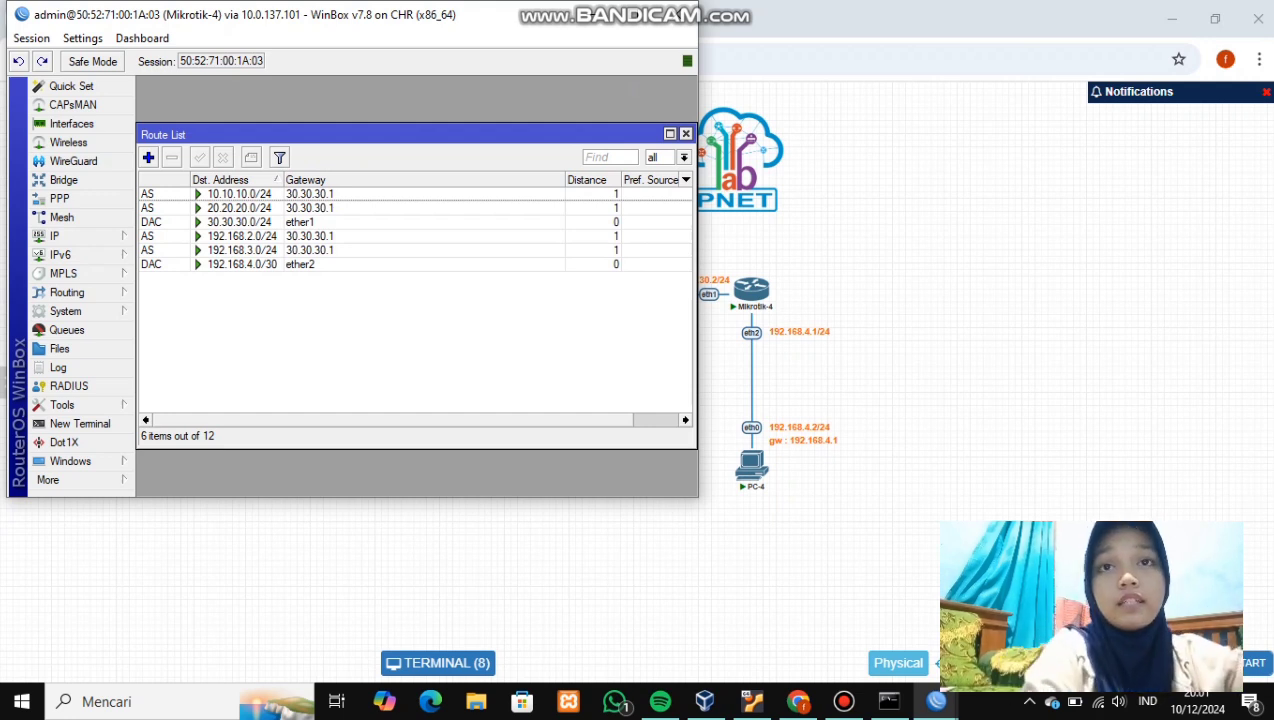
{"action": "left_click", "coordinate": [148, 157]}
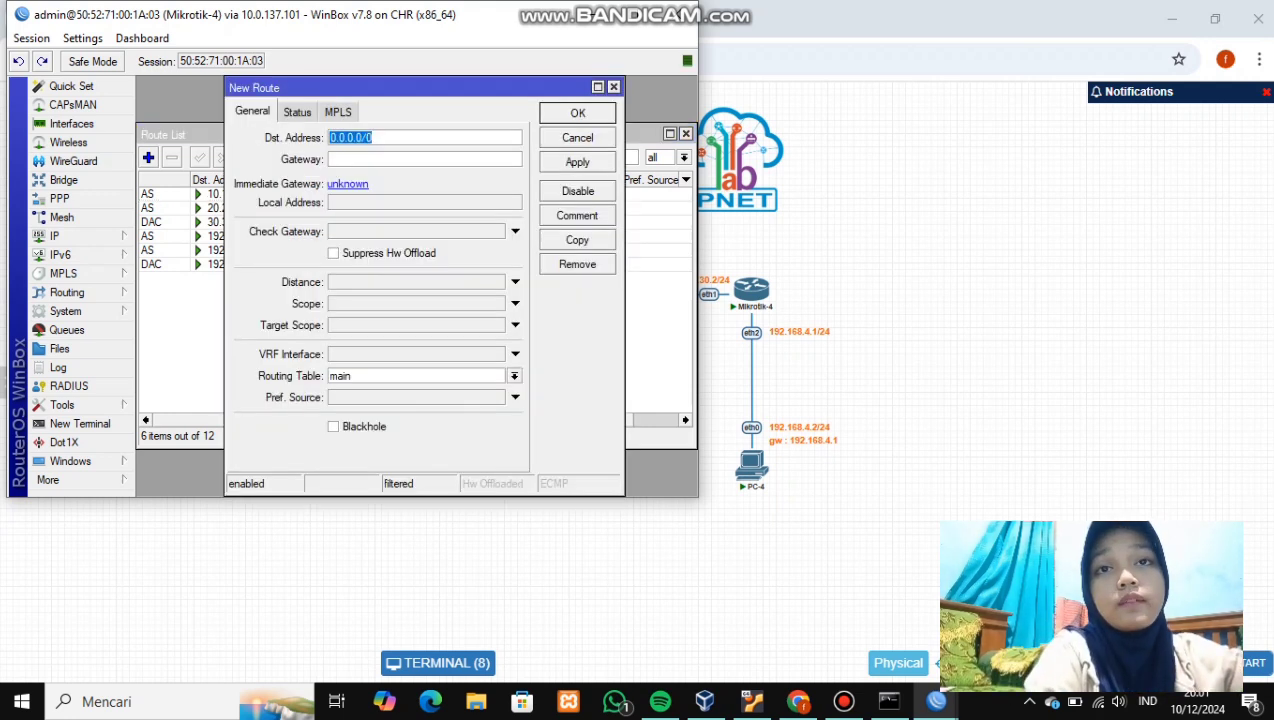
- Add a Mikrotik-4 route to 192.168.1.0/24 via gateway 30.30.30.1, then start a ping to 30.30.30.1
{"action": "key", "text": "BackSpace"}
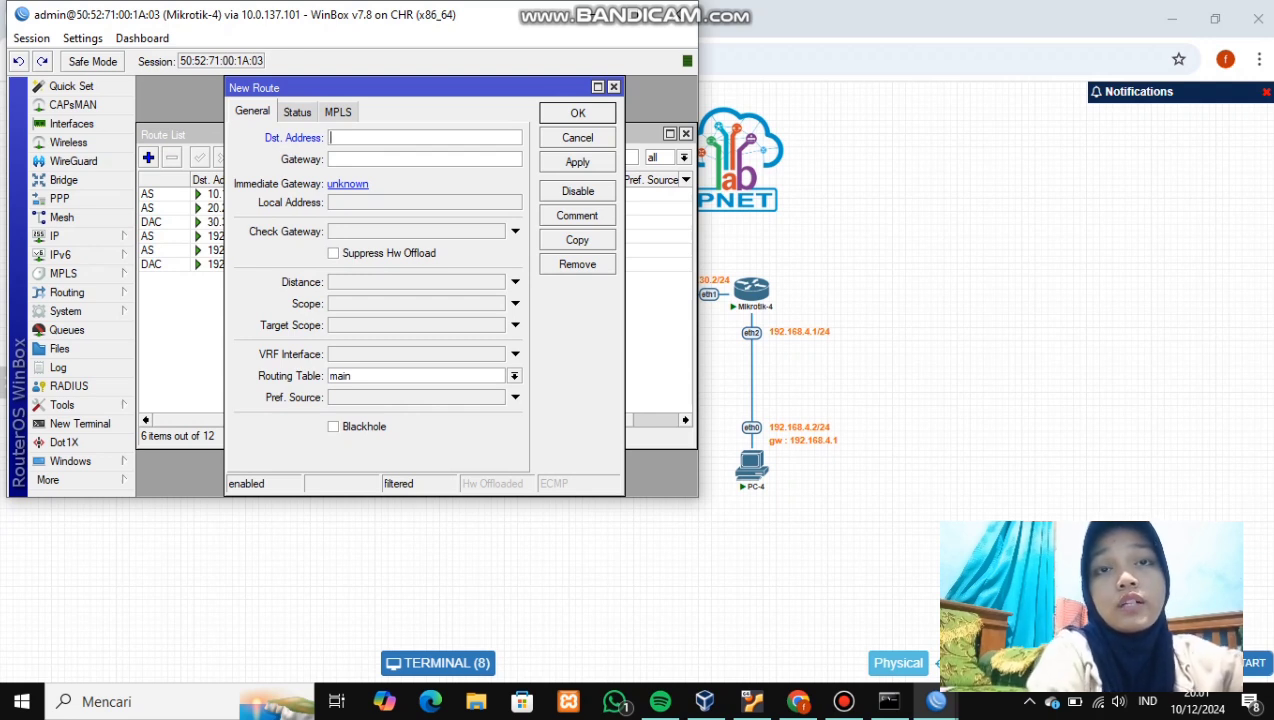
{"action": "type", "text": "192"}
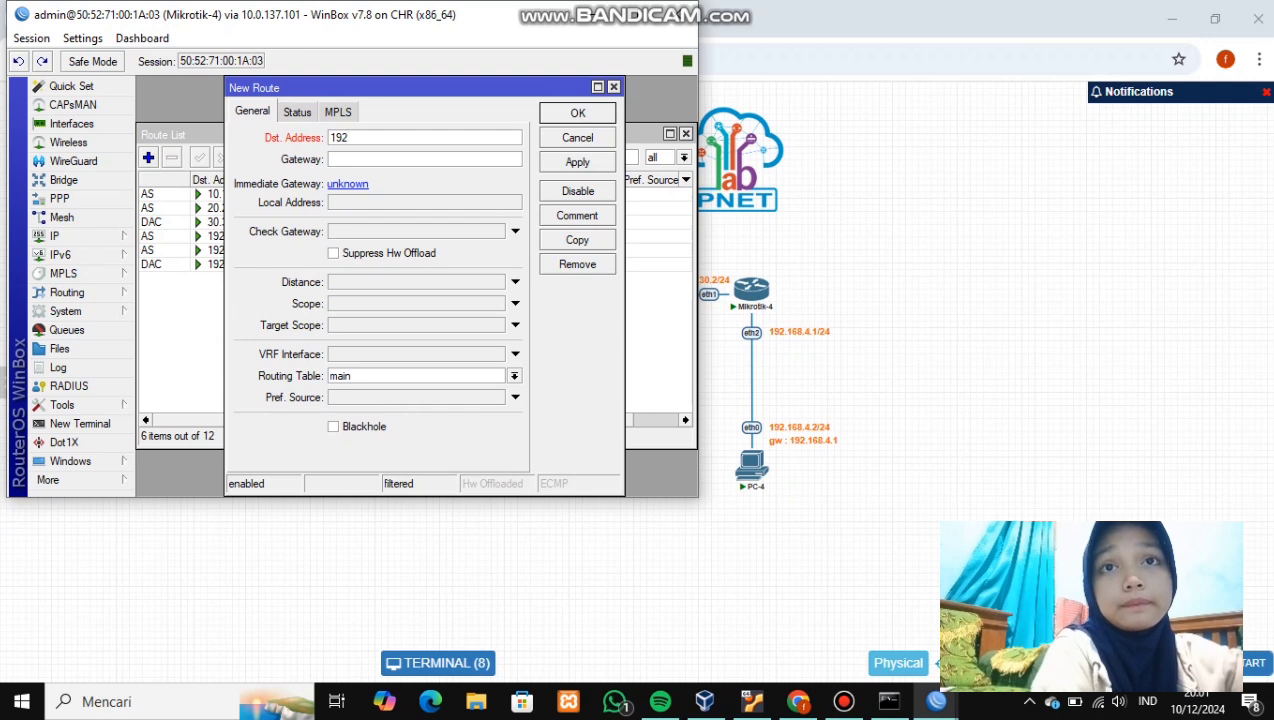
{"action": "type", "text": "."}
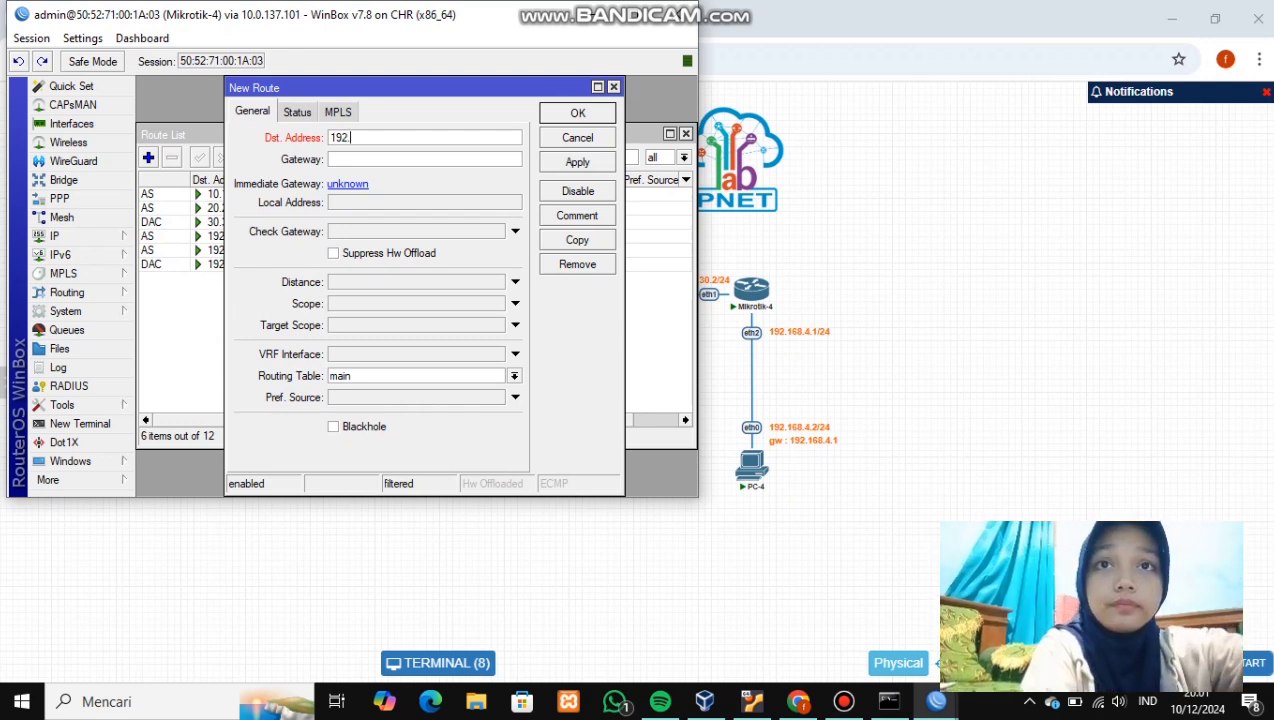
{"action": "type", "text": "1"}
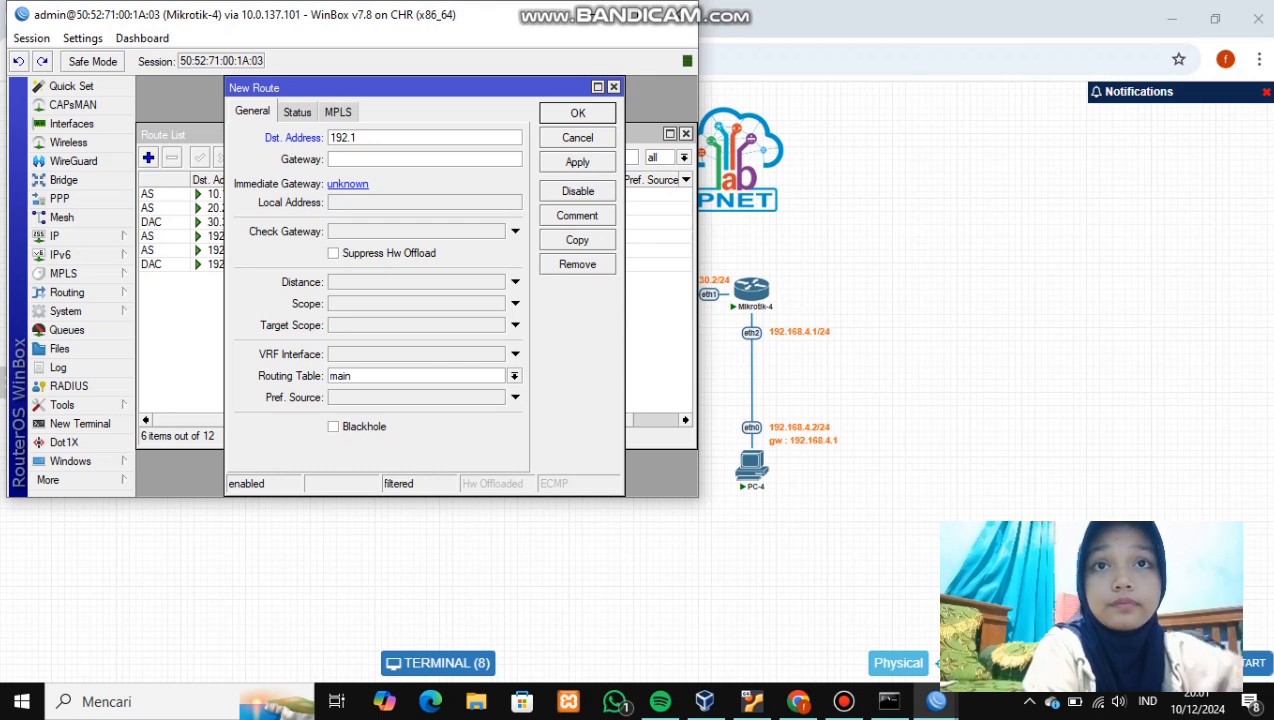
{"action": "type", "text": "68."}
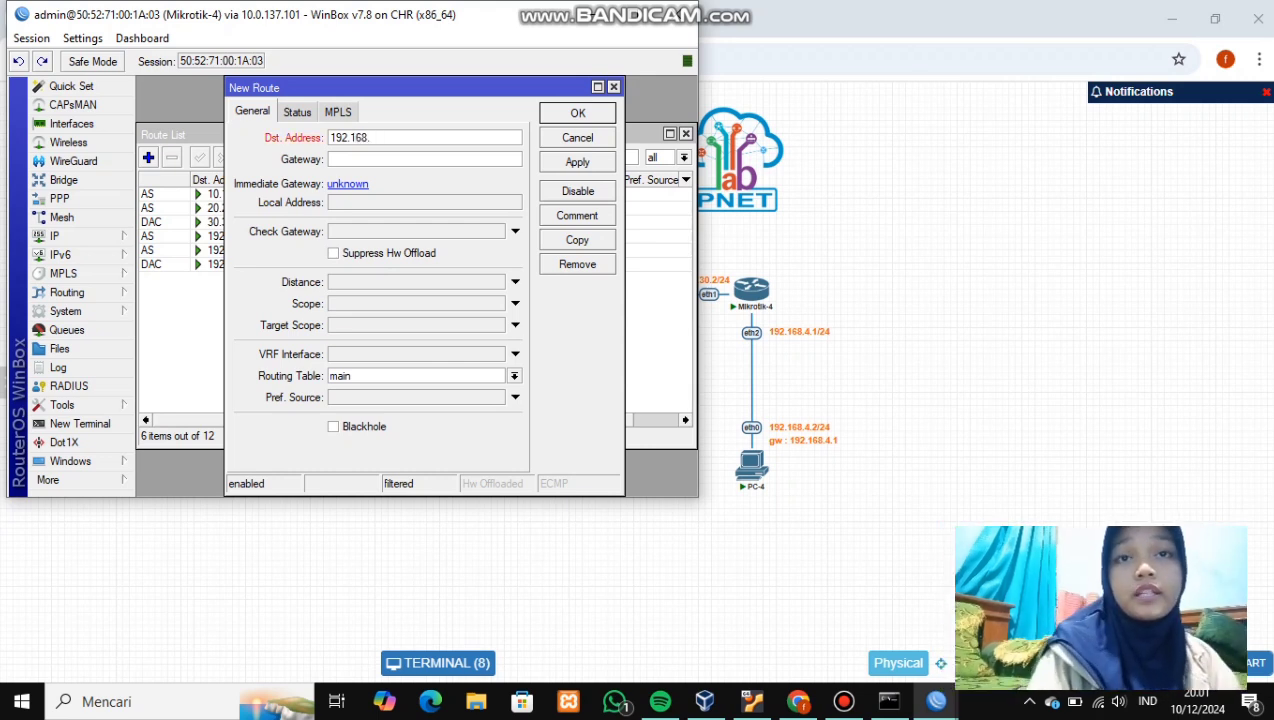
{"action": "type", "text": "1.0"}
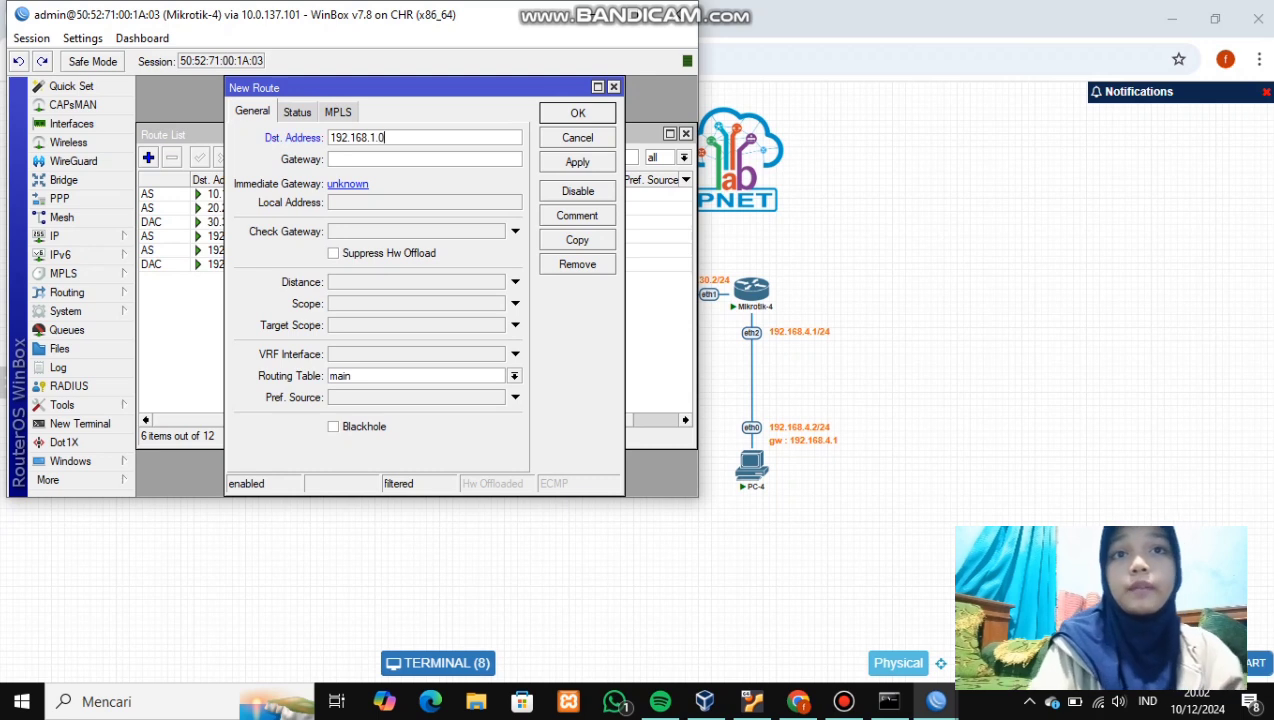
{"action": "type", "text": "/24"}
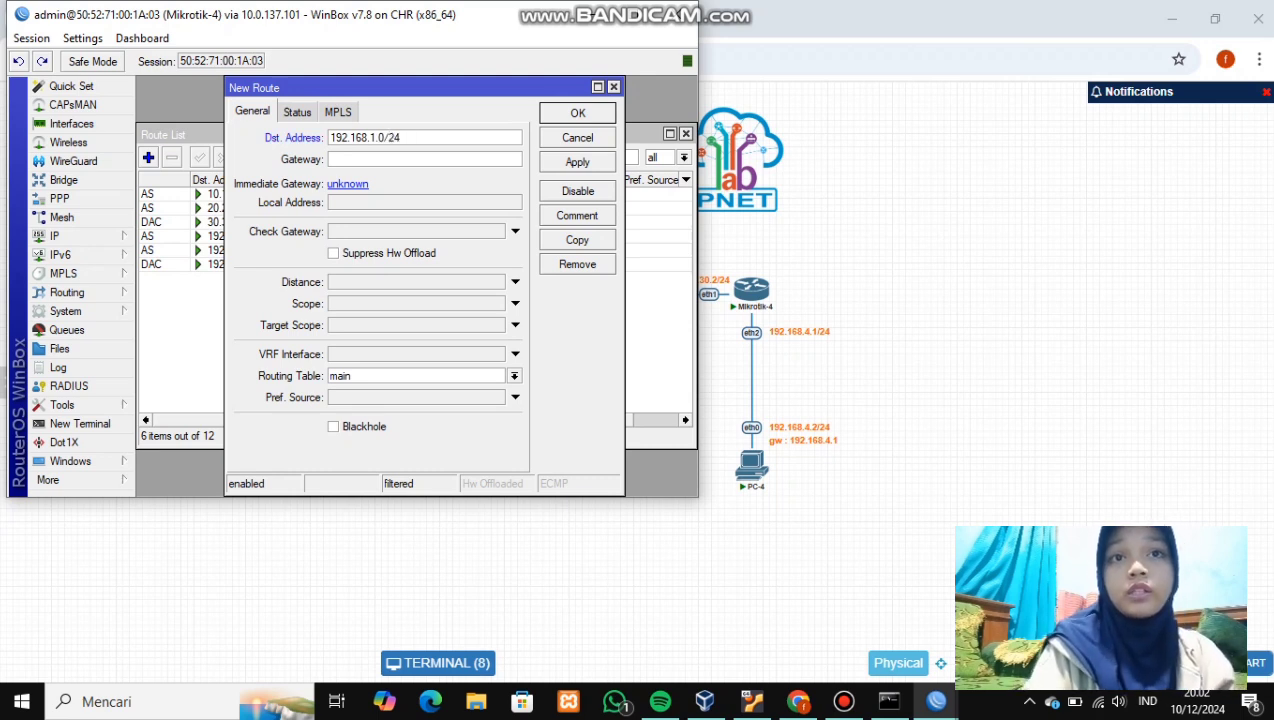
{"action": "key", "text": "Tab"}
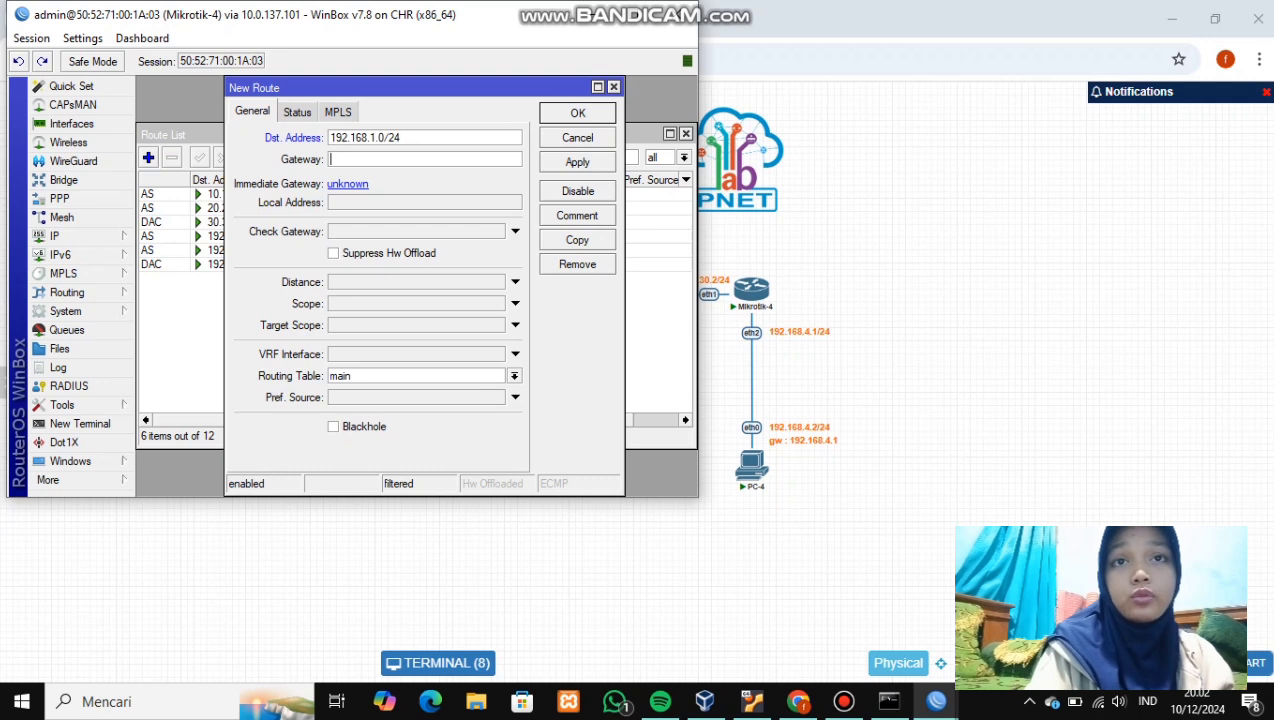
{"action": "type", "text": "30"}
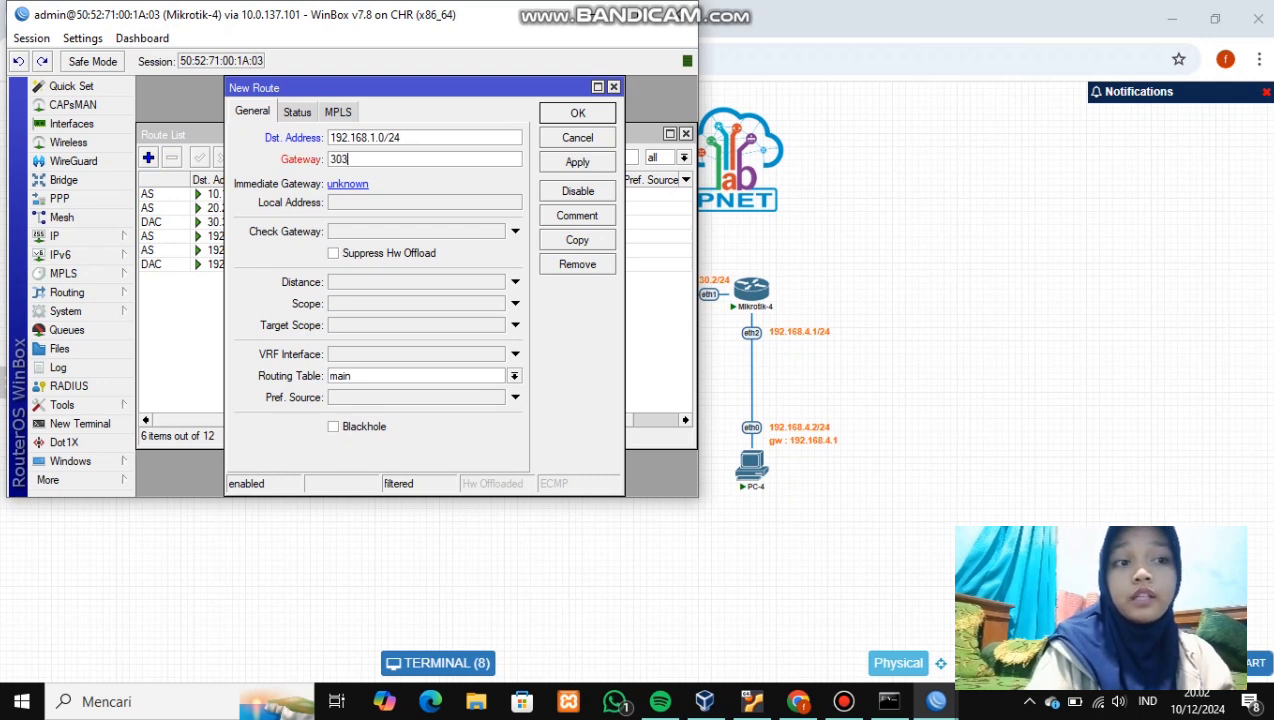
{"action": "type", "text": ".30"}
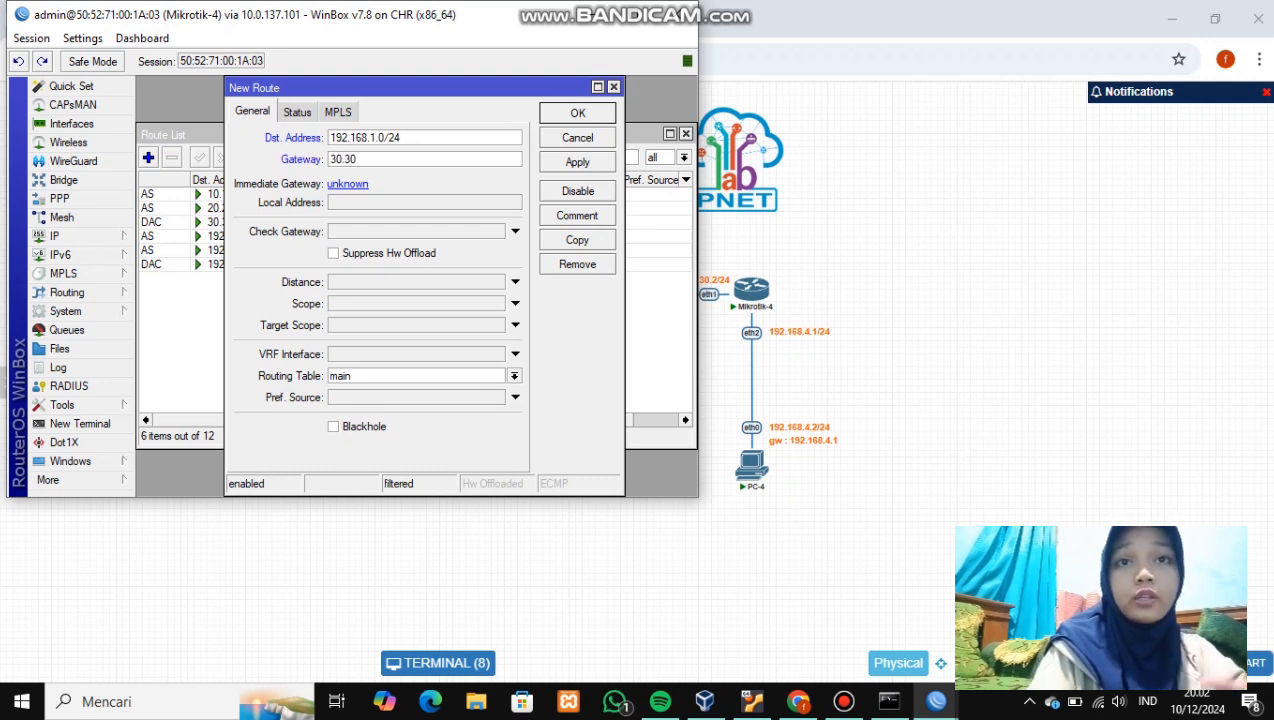
{"action": "type", "text": ".30.1"}
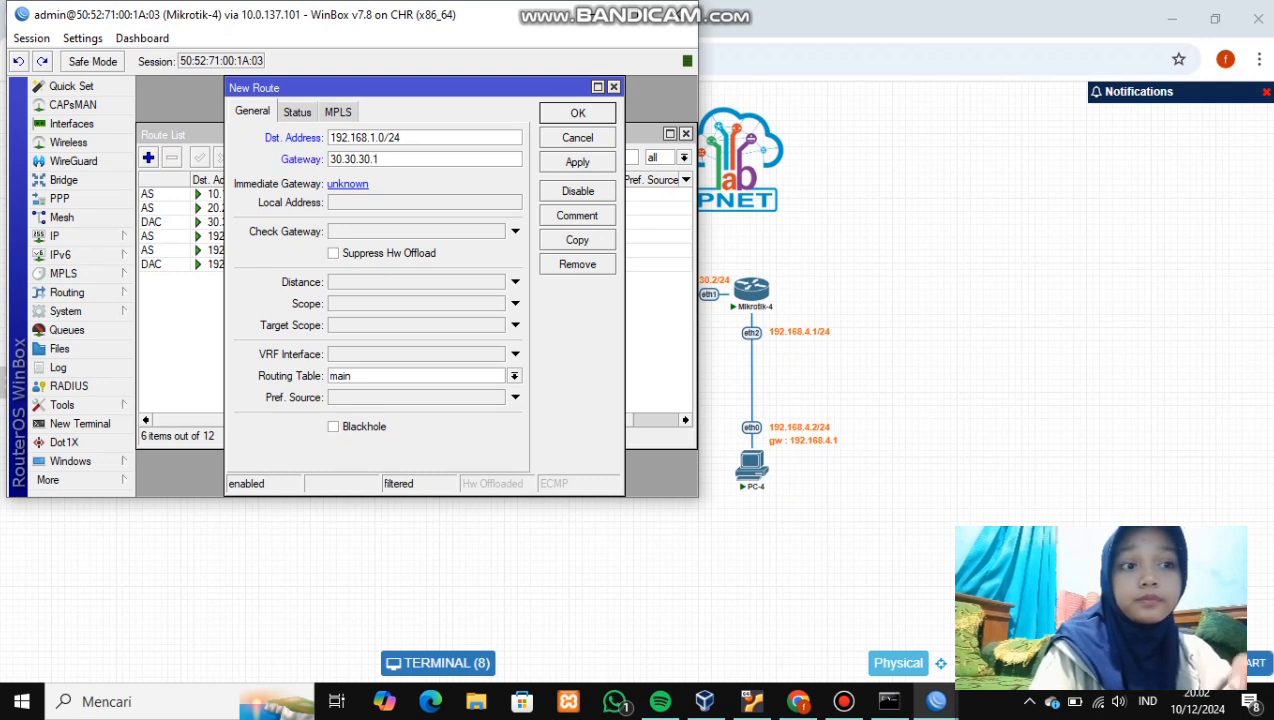
{"action": "type", "text": "ng "}
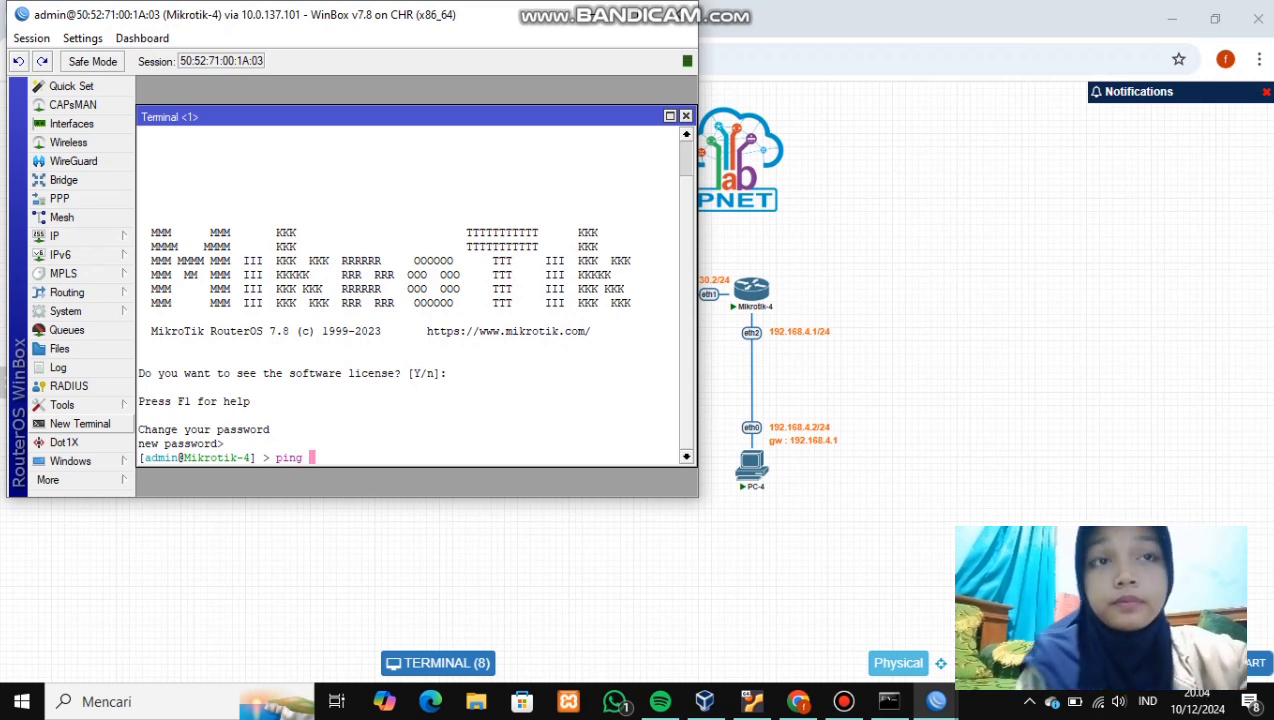
{"action": "type", "text": "30"}
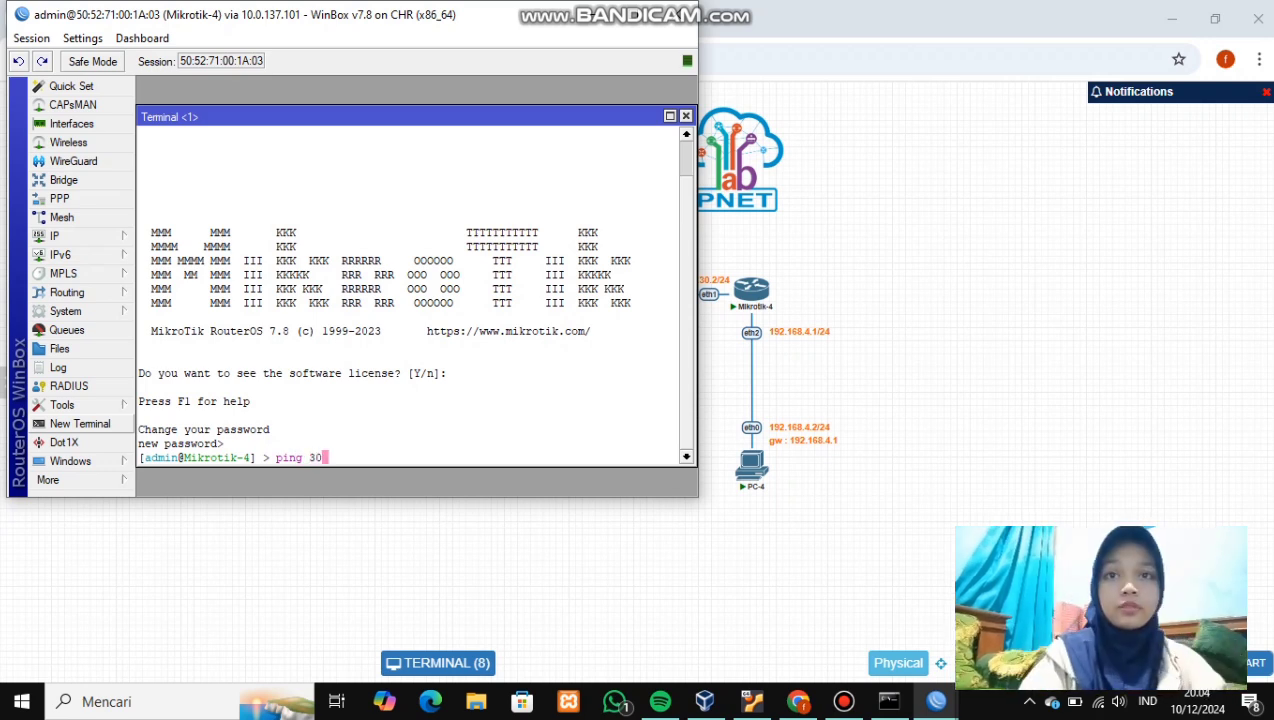
{"action": "type", "text": ".30.30."}
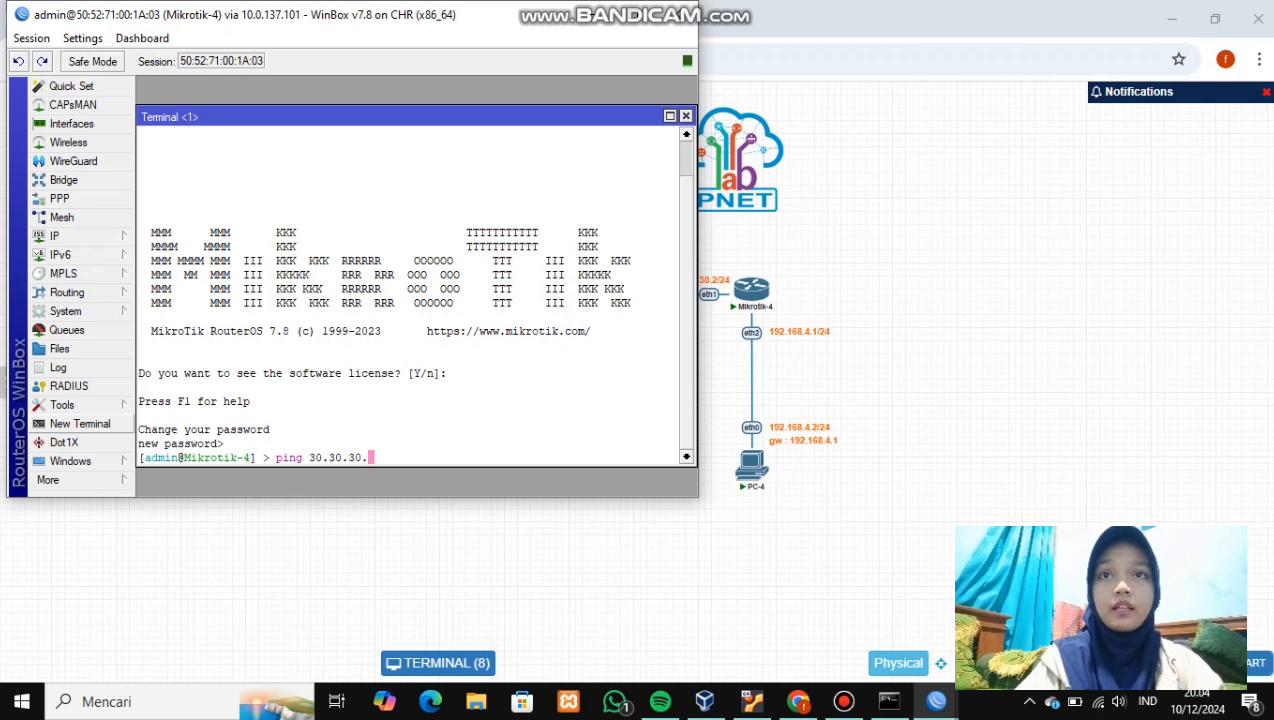
{"action": "type", "text": "1"}
- Ping 30.30.30.1, 20.20.20.1 and 10.10.10.1 from Mikrotik-4, then return to the PNETLab topology
{"action": "key", "text": "Return"}
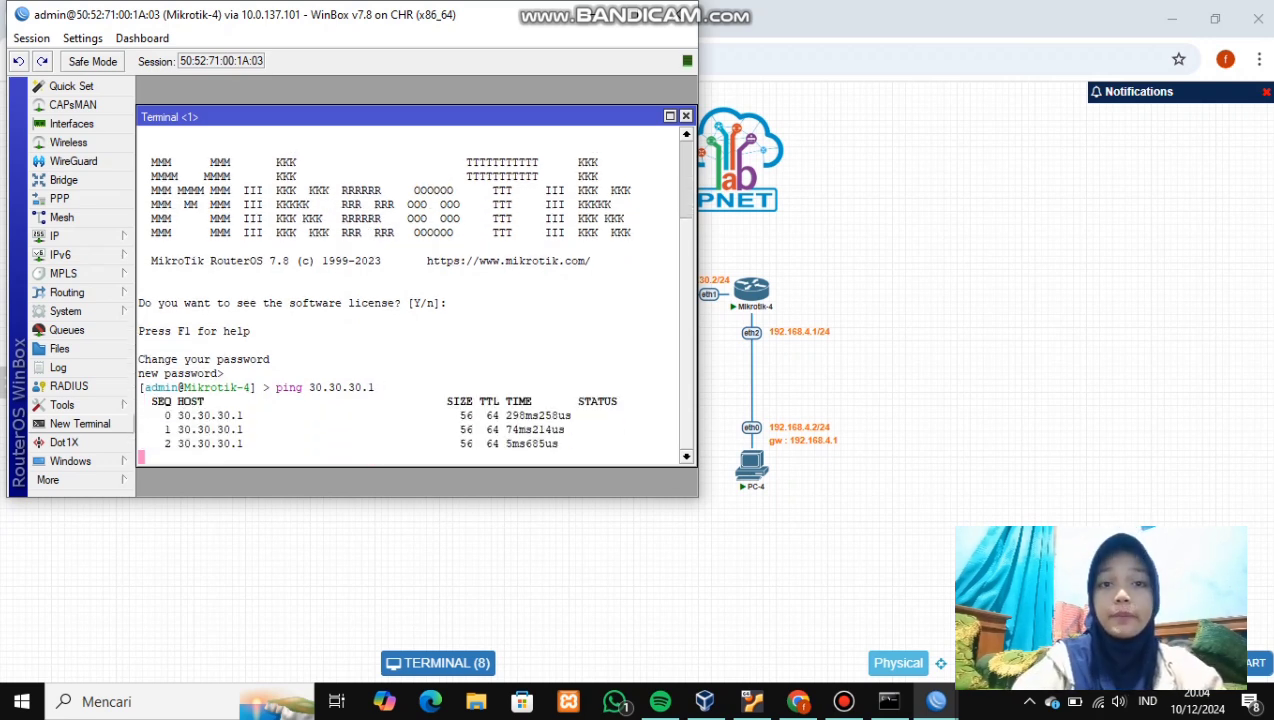
{"action": "key", "text": "ctrl+c"}
{"action": "type", "text": "ping 20.20.20.1"}
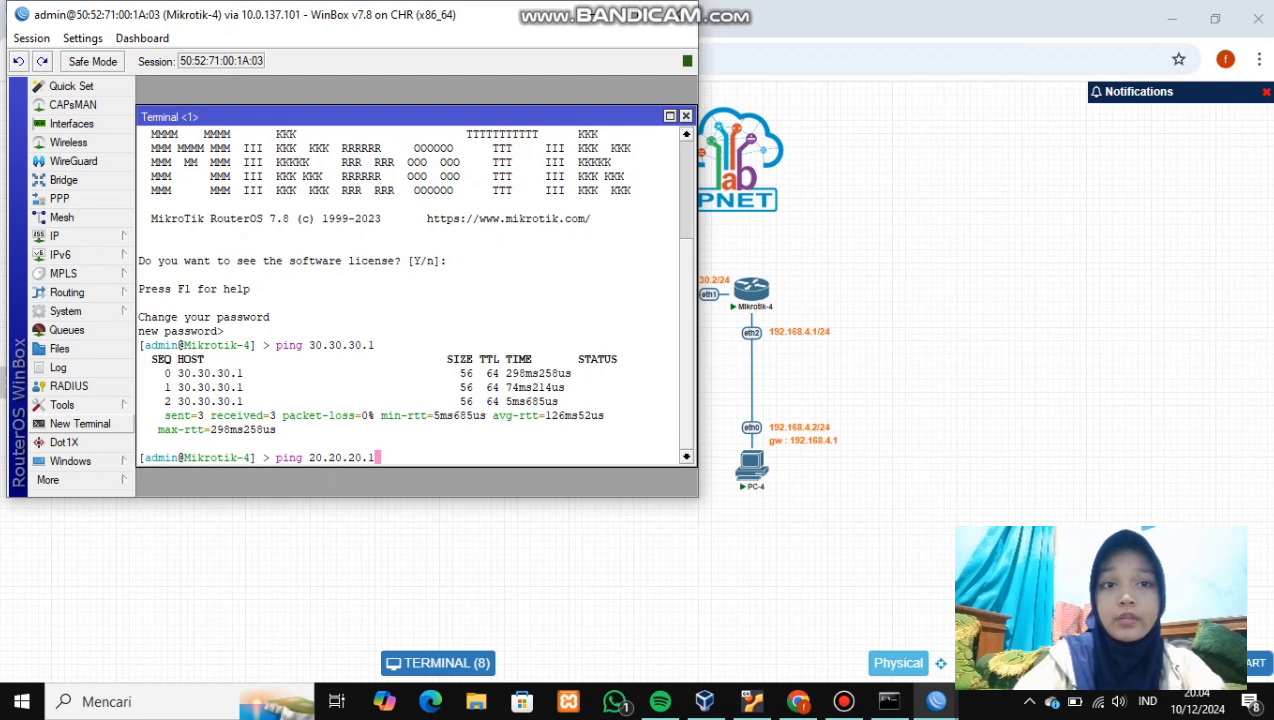
{"action": "key", "text": "Return"}
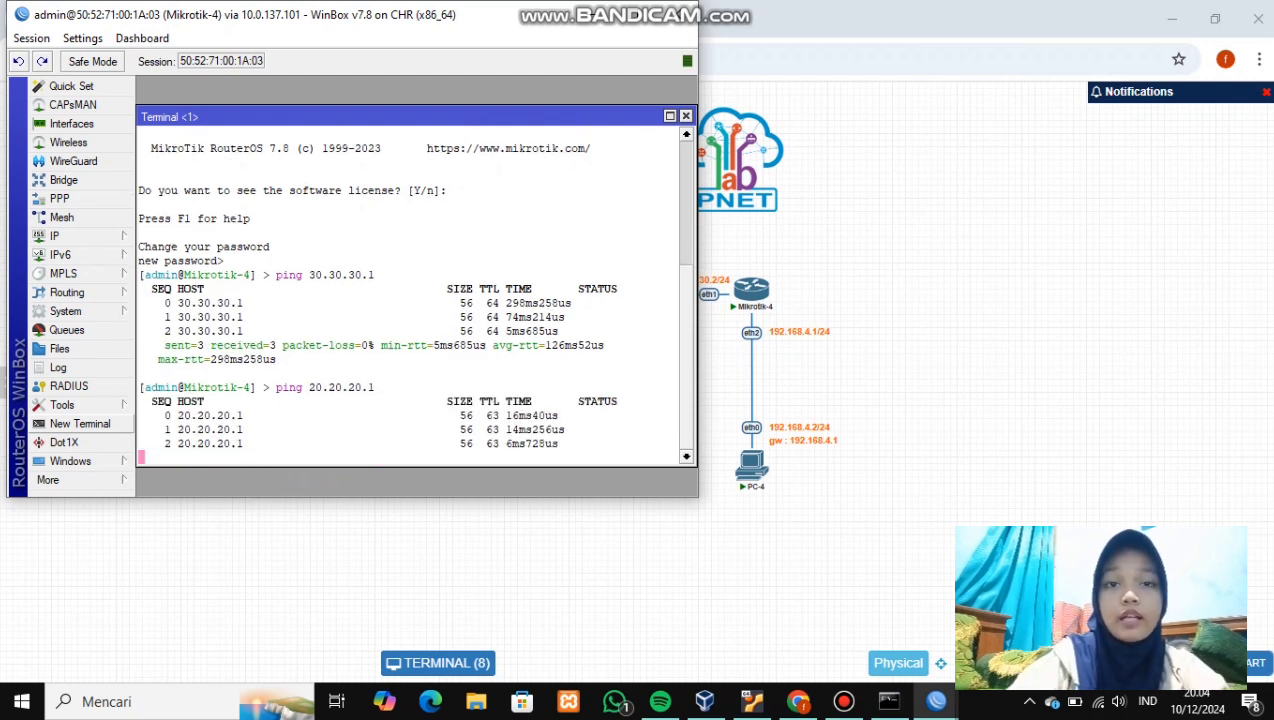
{"action": "key", "text": "ctrl+c"}
{"action": "type", "text": "p"}
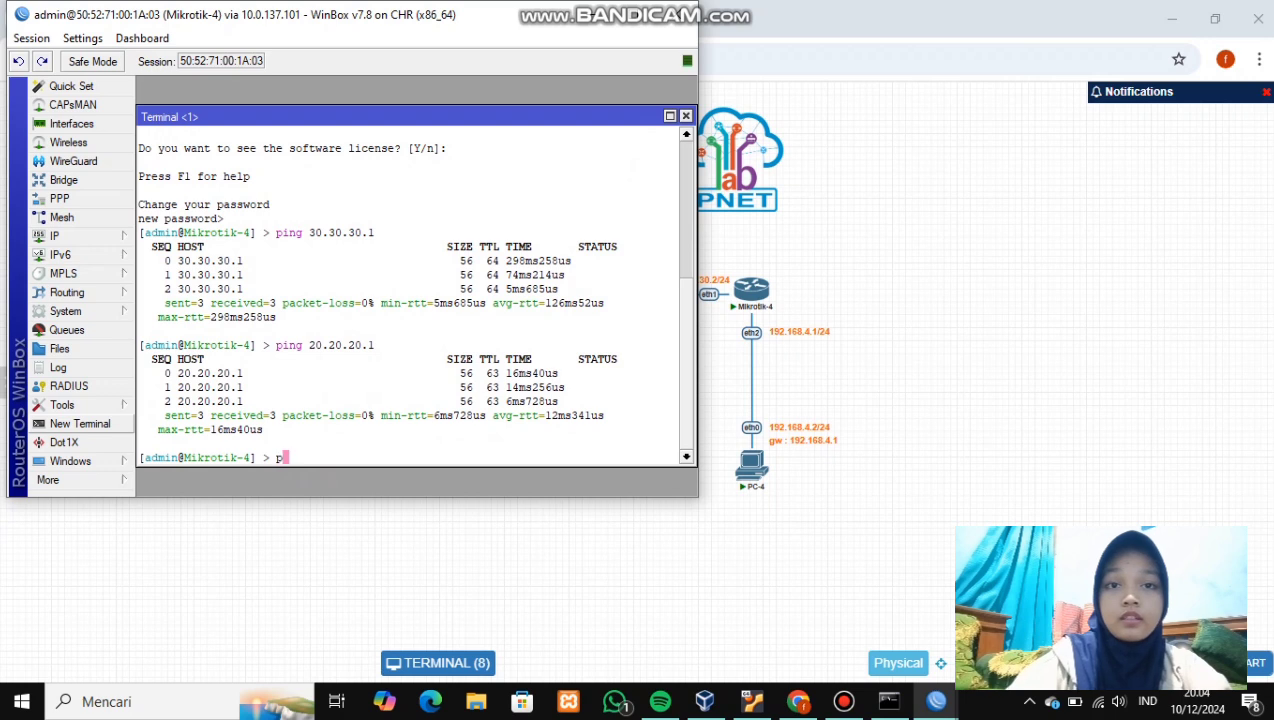
{"action": "type", "text": "ing "}
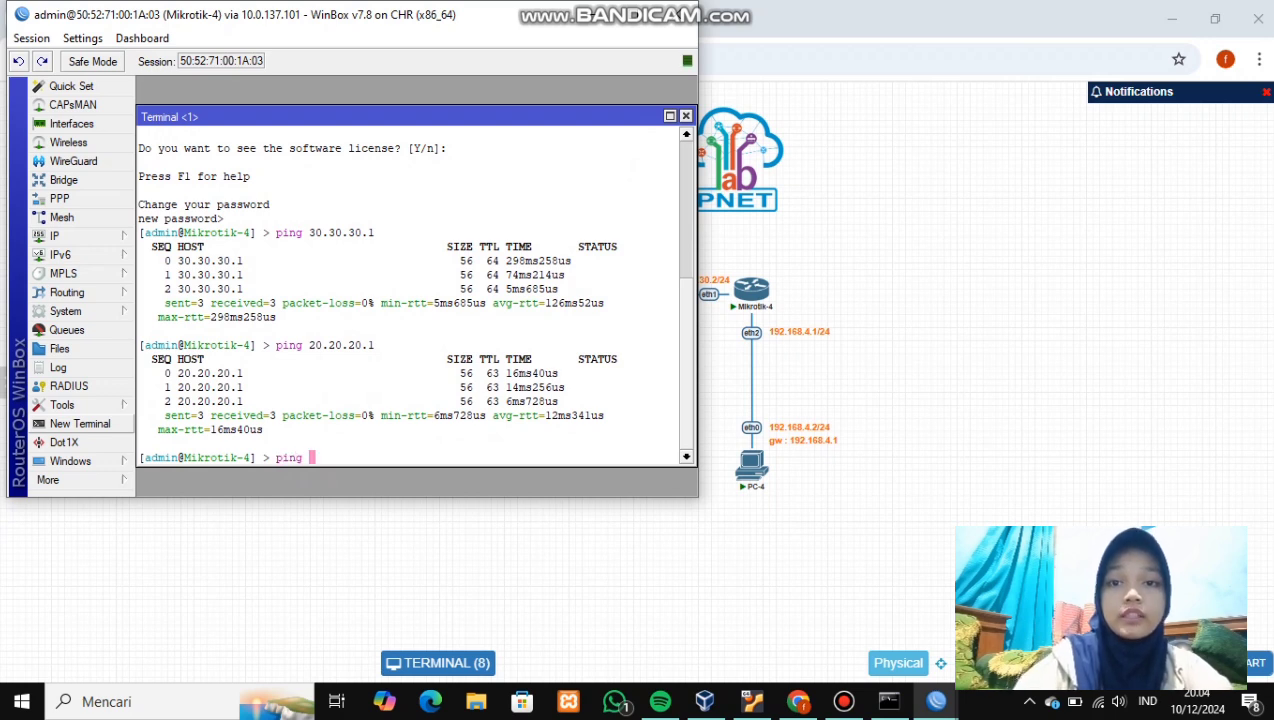
{"action": "type", "text": "10.10.10.10.10"}
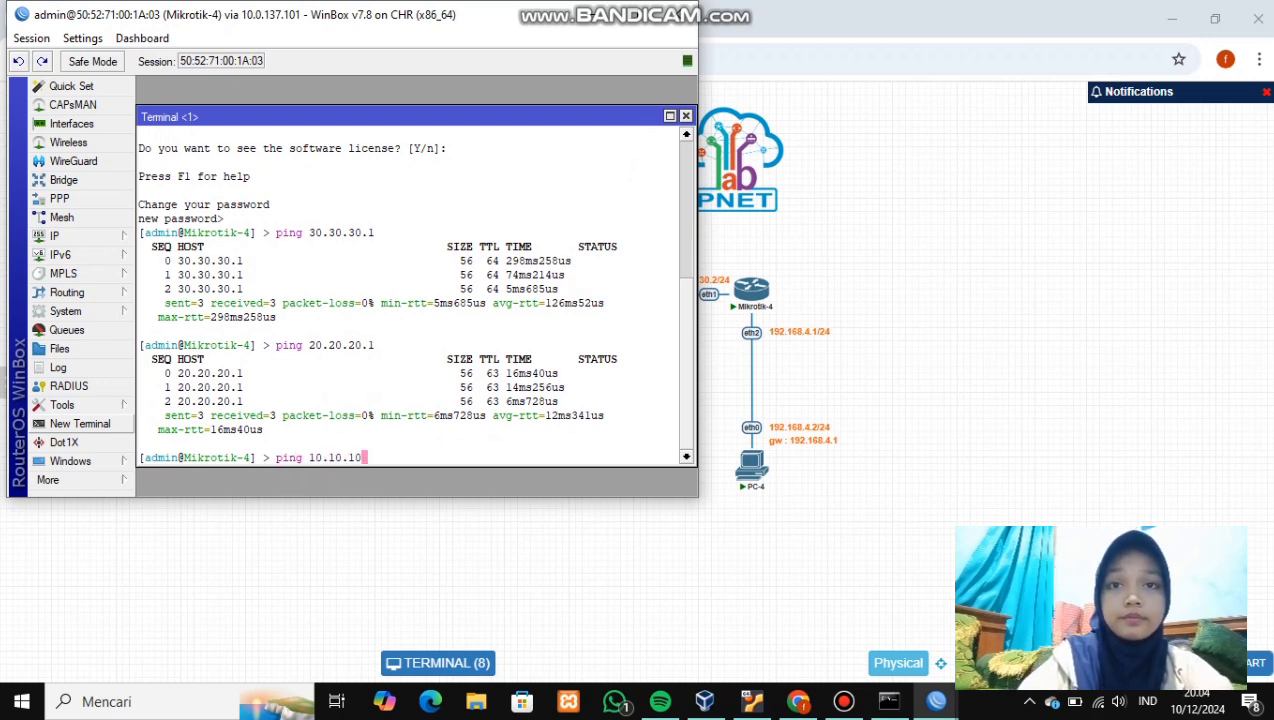
{"action": "type", "text": "1"}
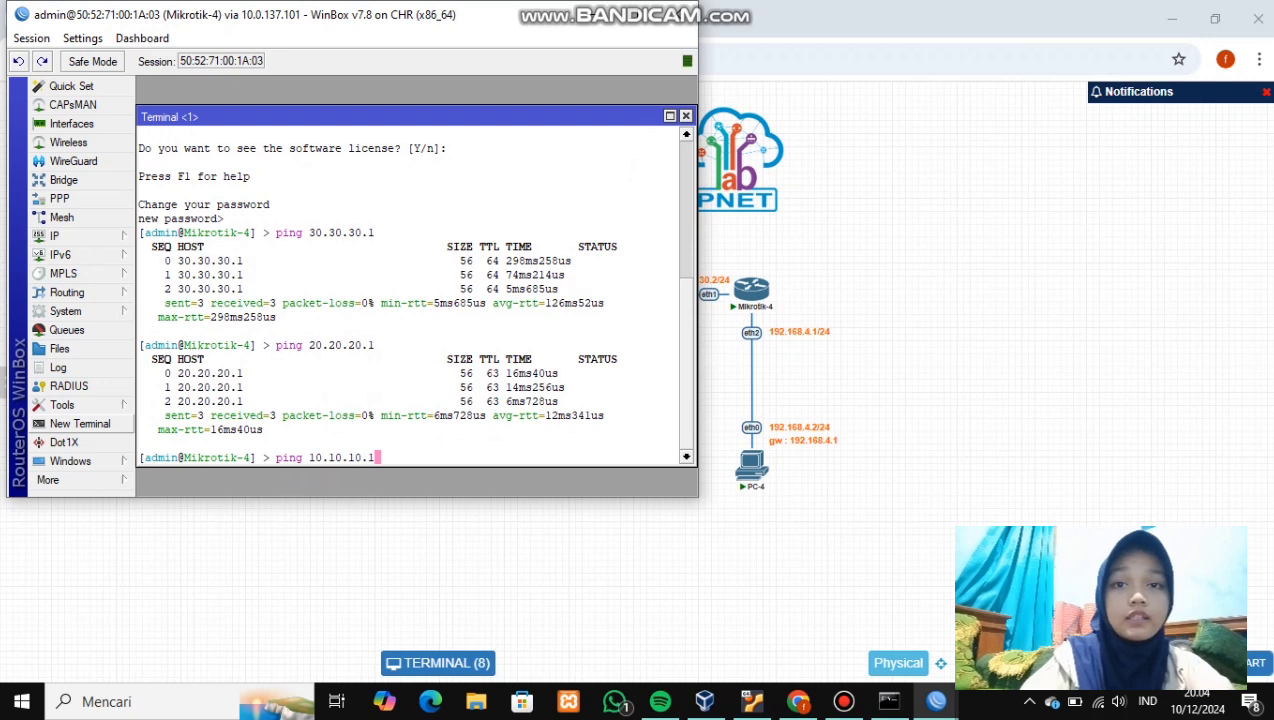
{"action": "key", "text": "Return"}
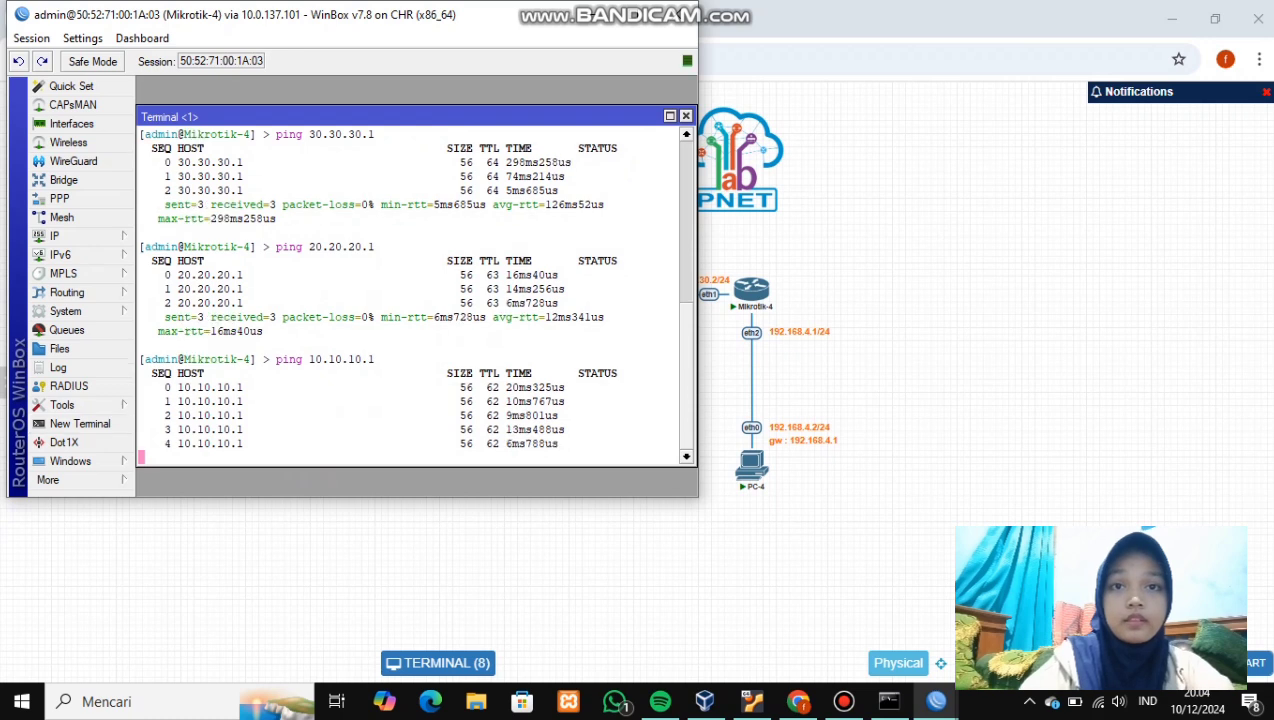
{"action": "key", "text": "ctrl+c"}
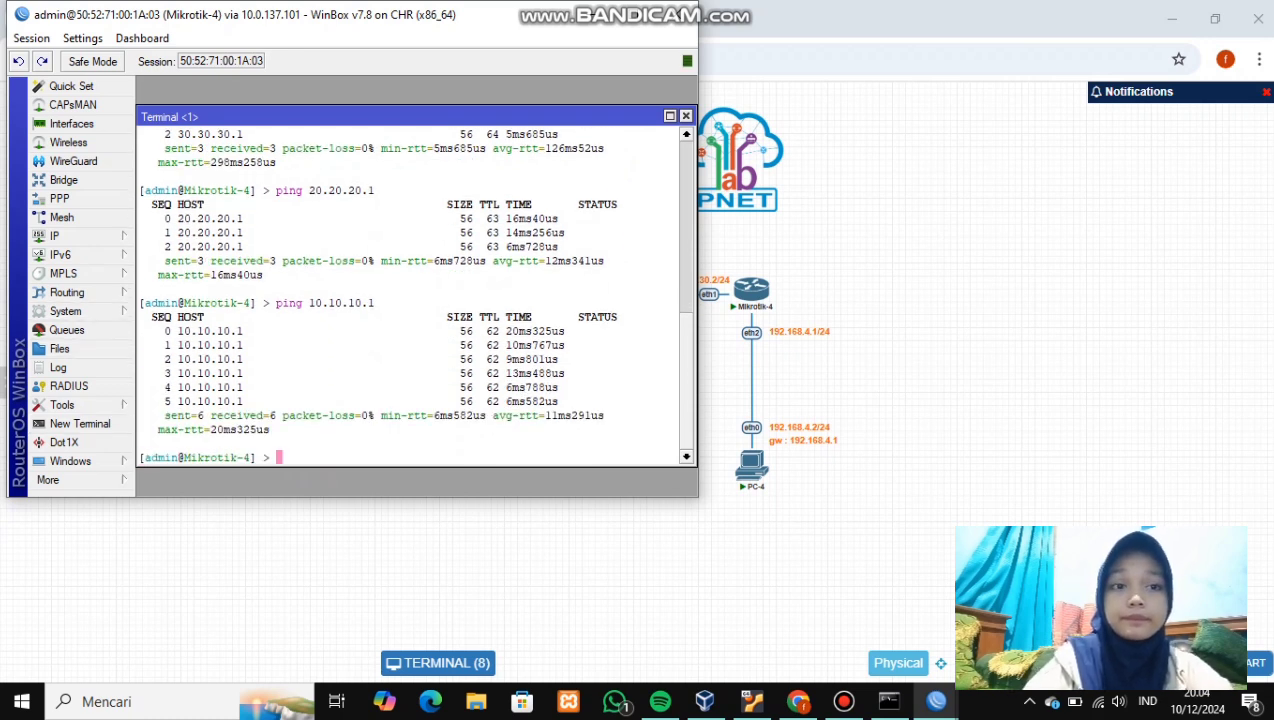
{"action": "key", "text": "alt+Tab"}
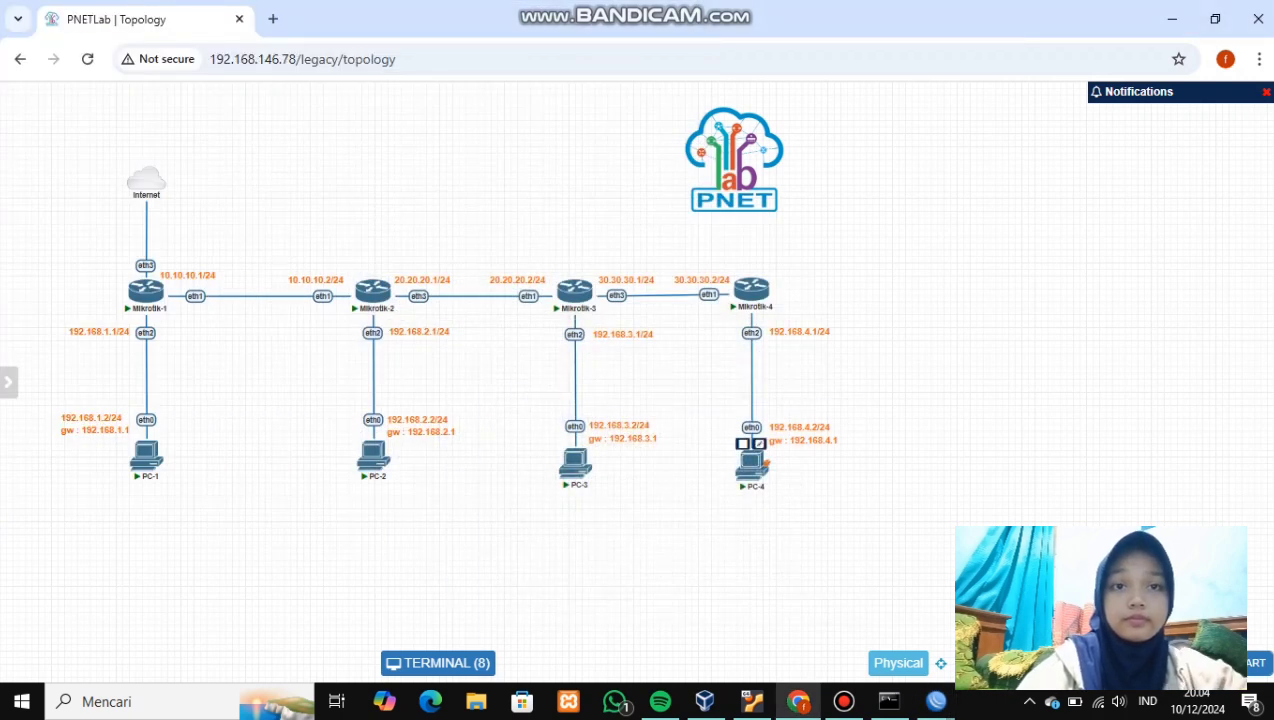
- From PC-4's console, ping 192.168.3.2, 192.168.2.2 and 192.168.1.2, stopping each run
{"action": "left_click", "coordinate": [751, 460]}
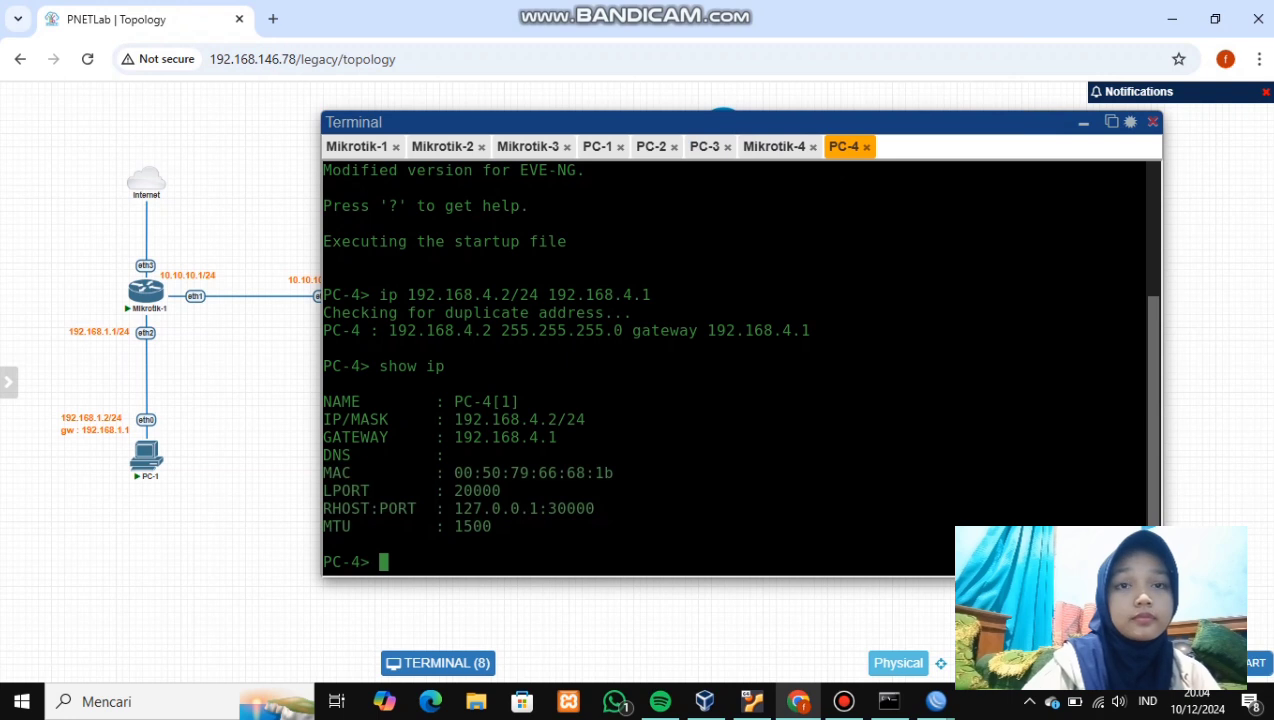
{"action": "type", "text": "p"}
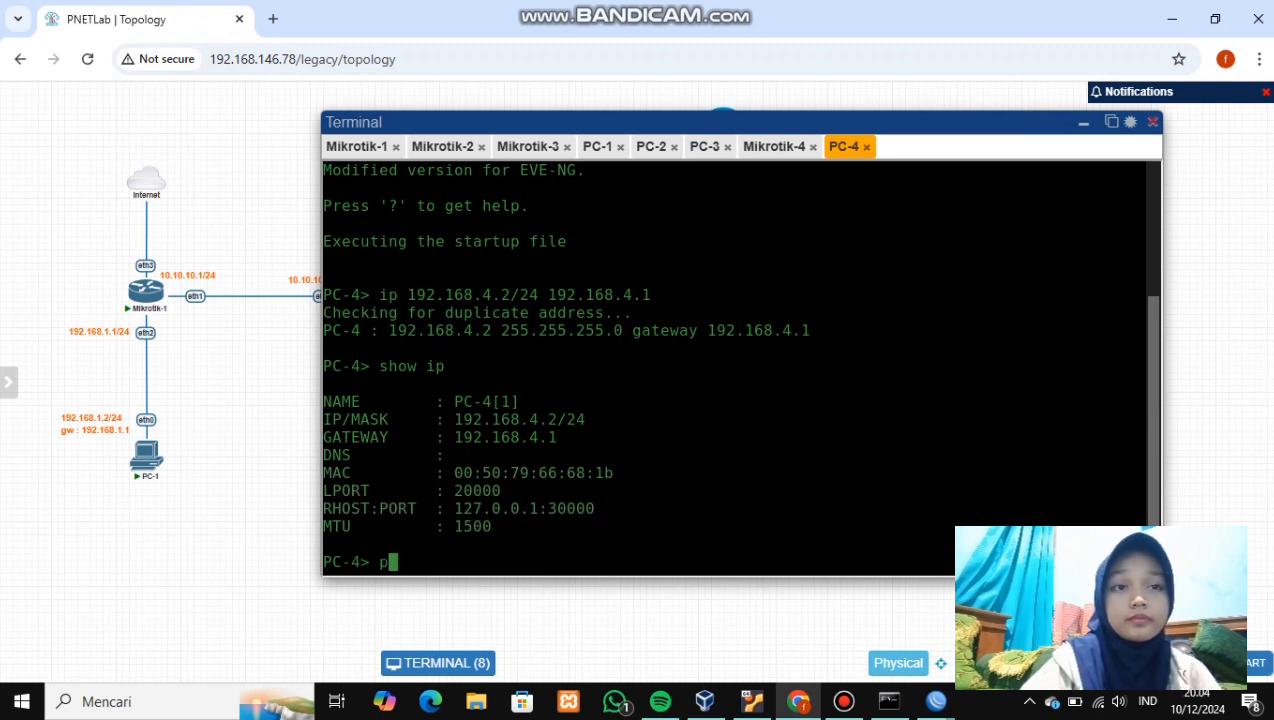
{"action": "type", "text": "ing "}
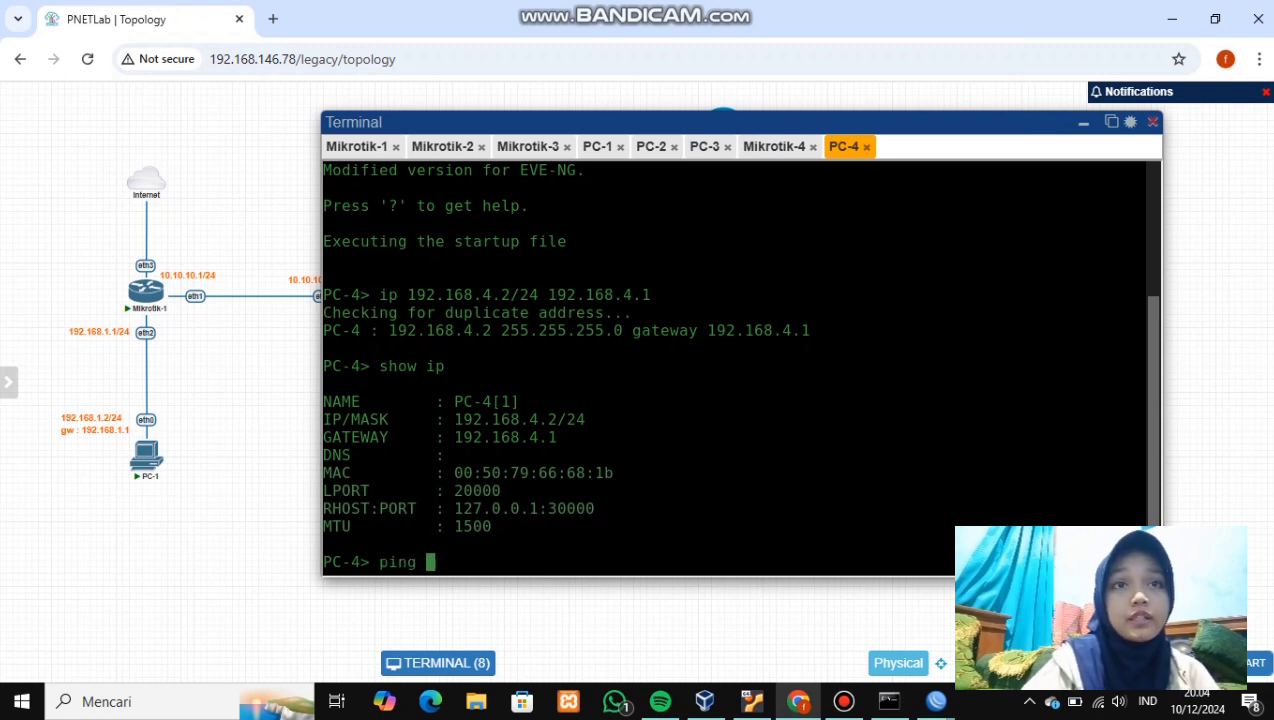
{"action": "type", "text": "192/"}
{"action": "key", "text": "BackSpace"}
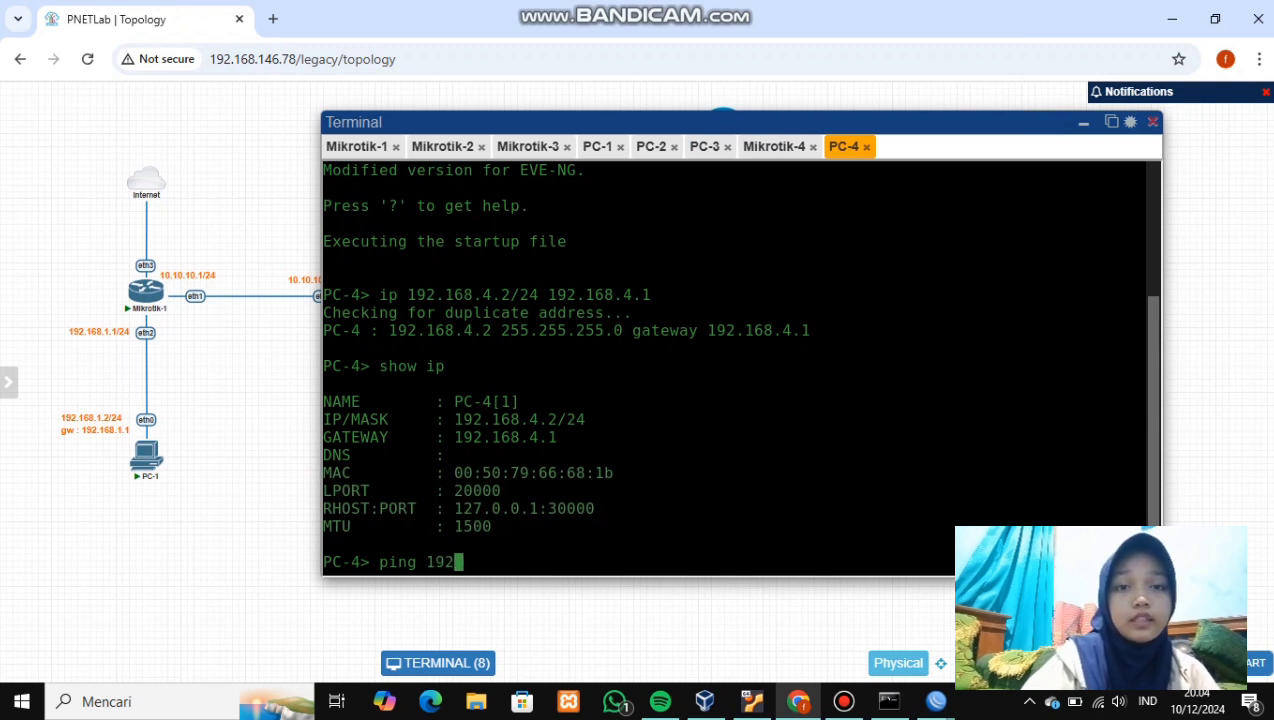
{"action": "type", "text": ".168.3.2"}
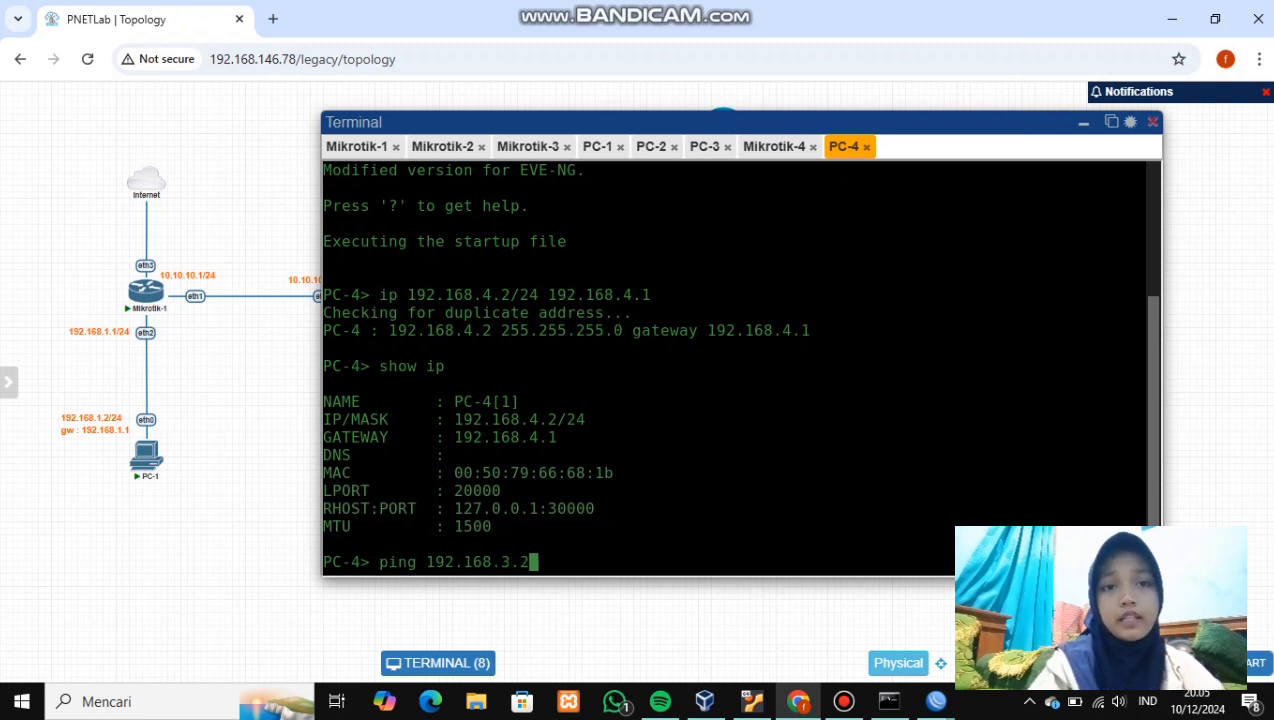
{"action": "key", "text": "Return"}
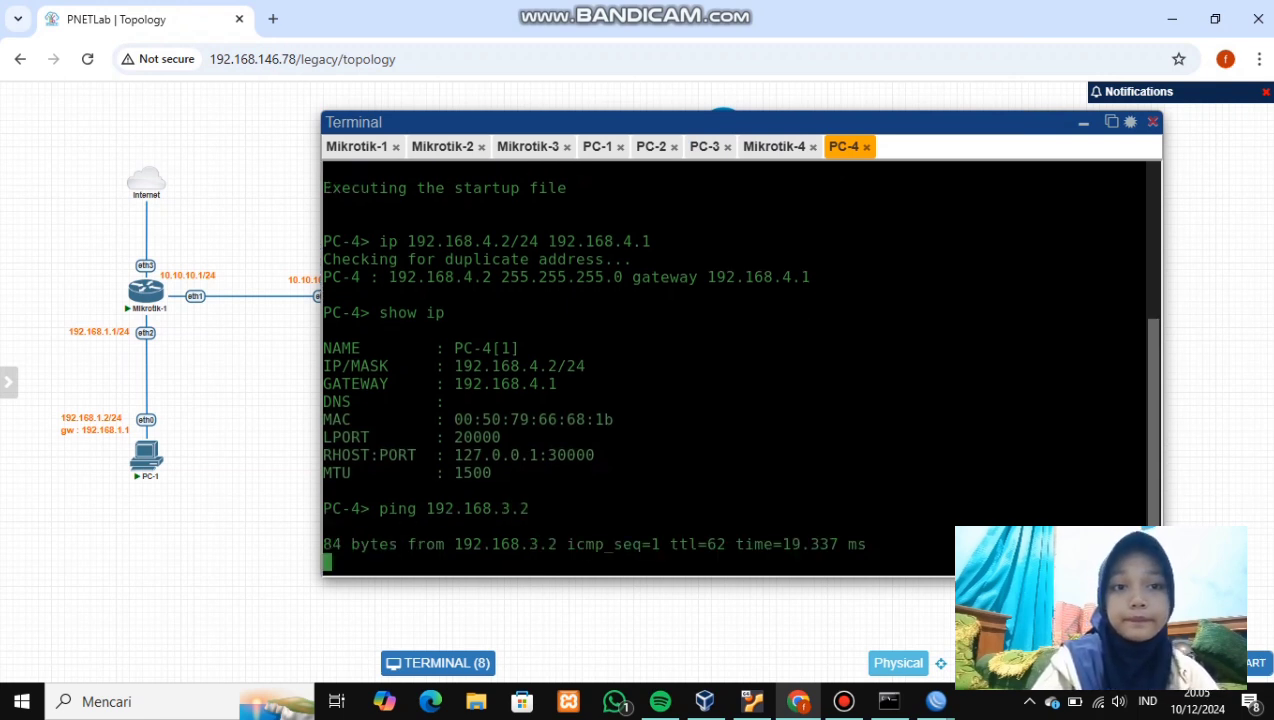
{"action": "key", "text": "ctrl+c"}
{"action": "type", "text": "ping "}
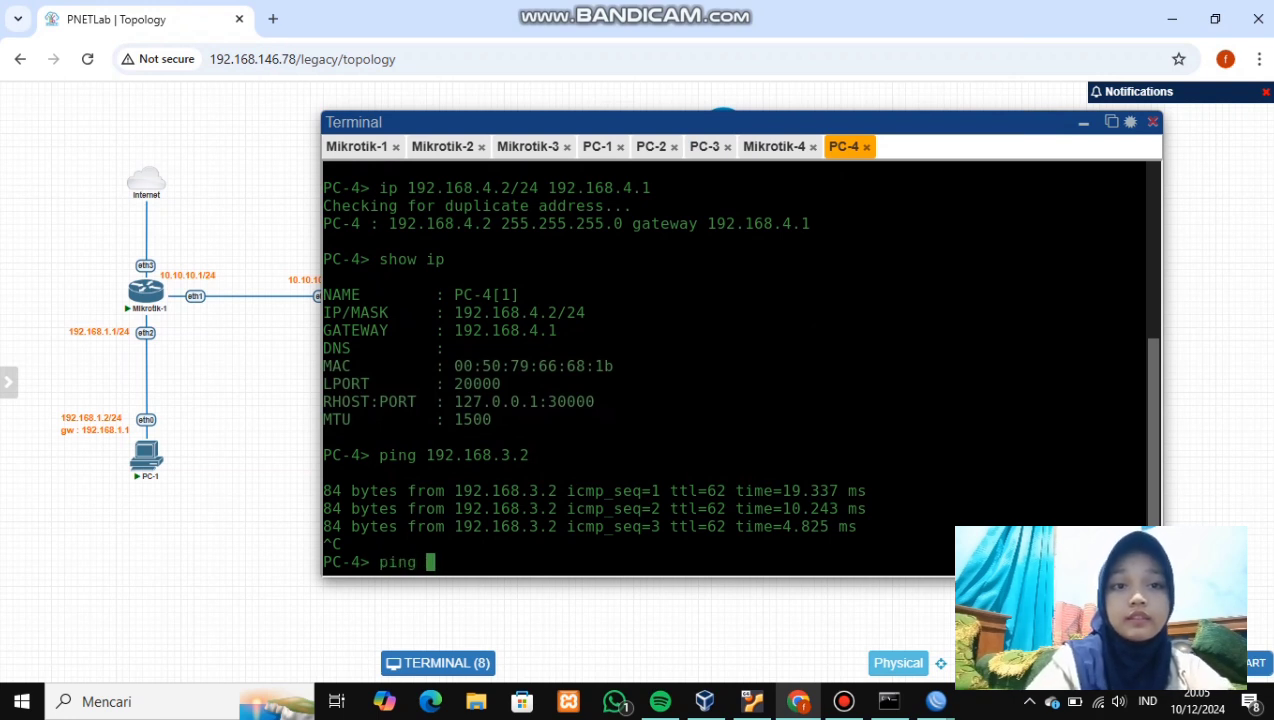
{"action": "type", "text": "192.168"}
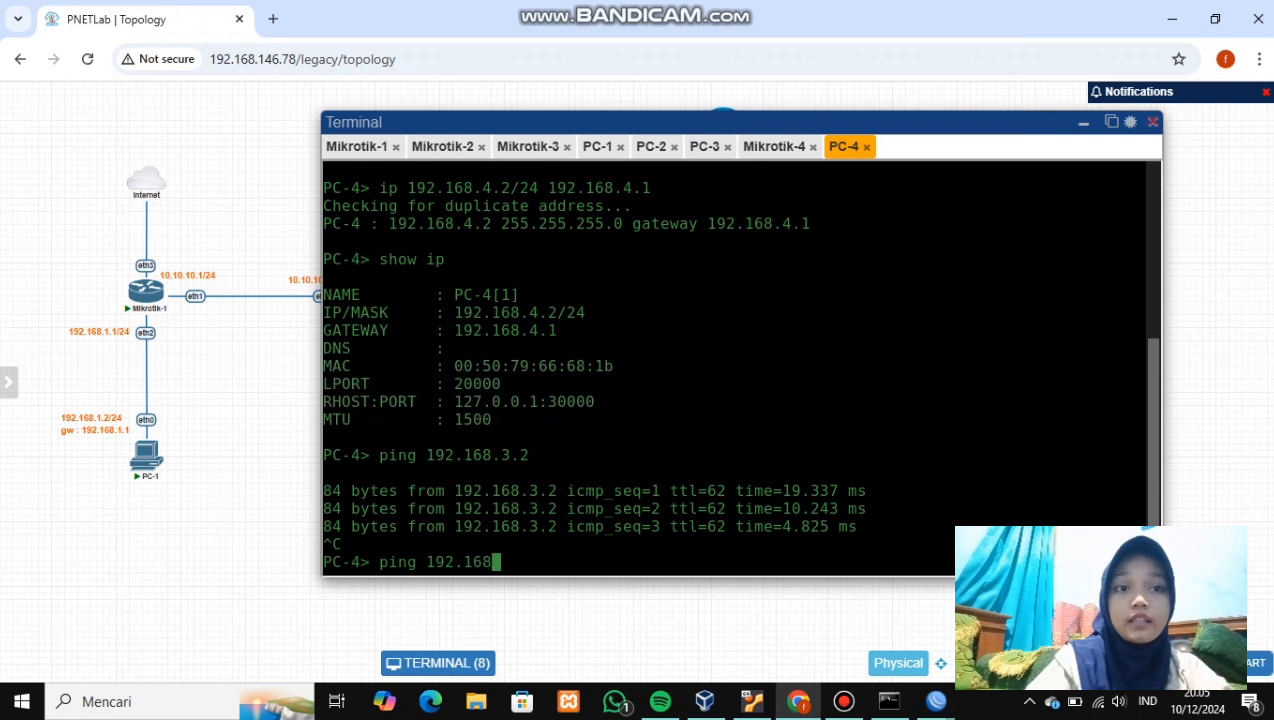
{"action": "type", "text": ".2.2"}
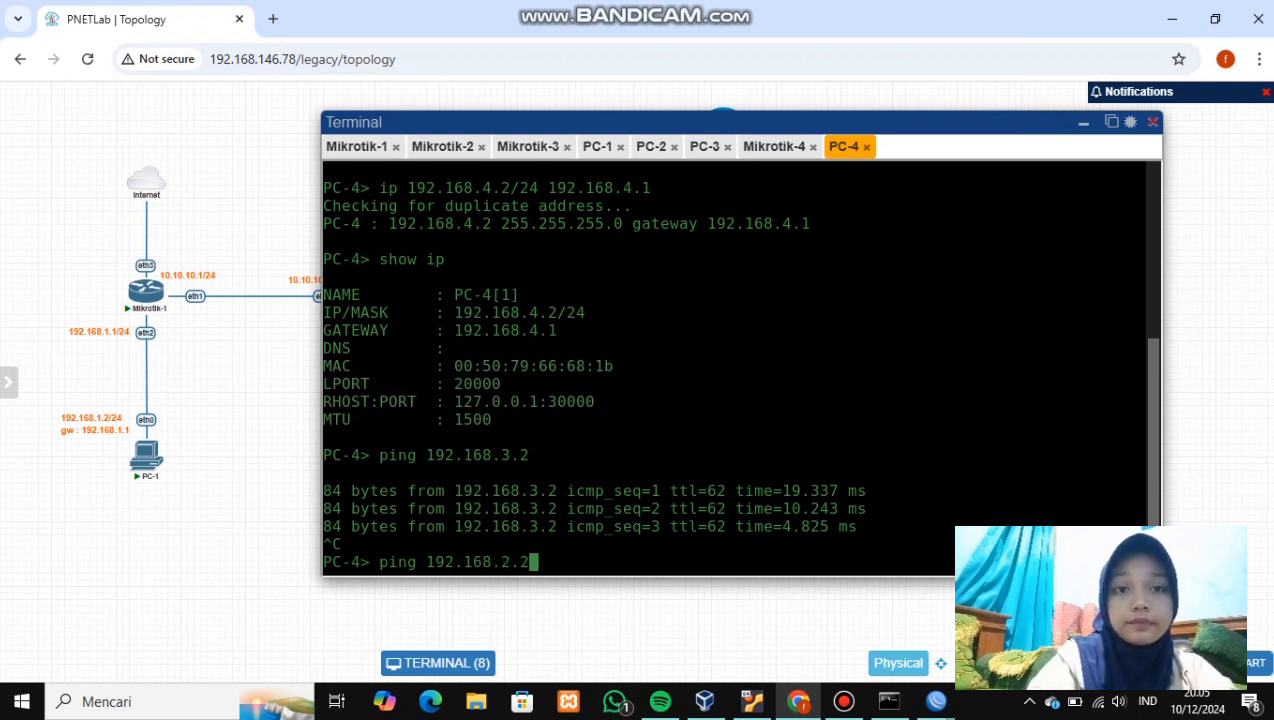
{"action": "key", "text": "Return"}
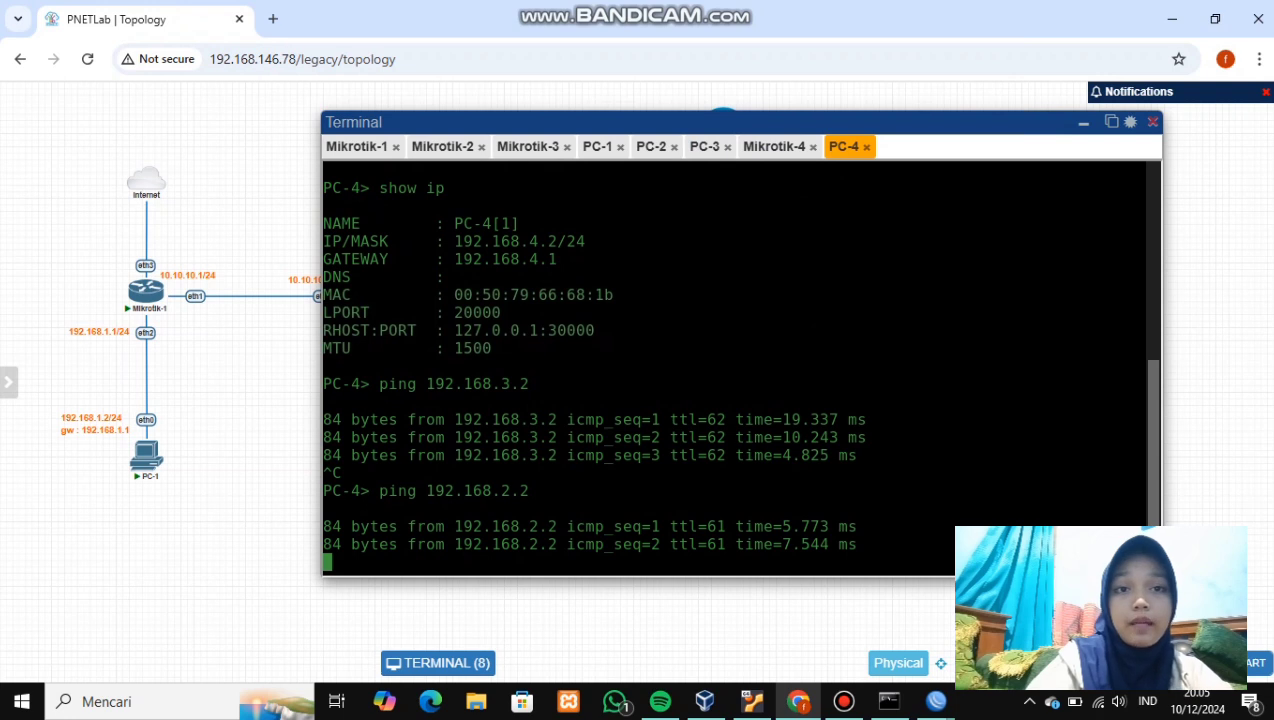
{"action": "key", "text": "ctrl+c"}
{"action": "type", "text": "ping "}
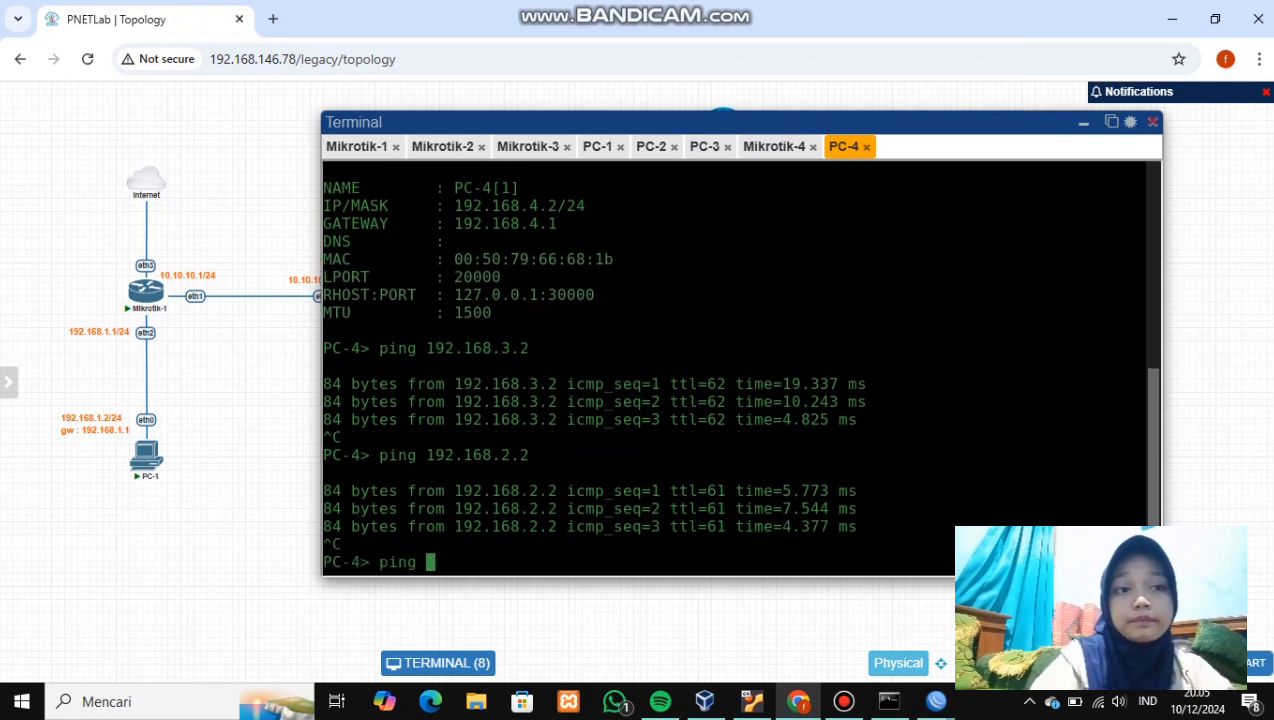
{"action": "type", "text": "192.1"}
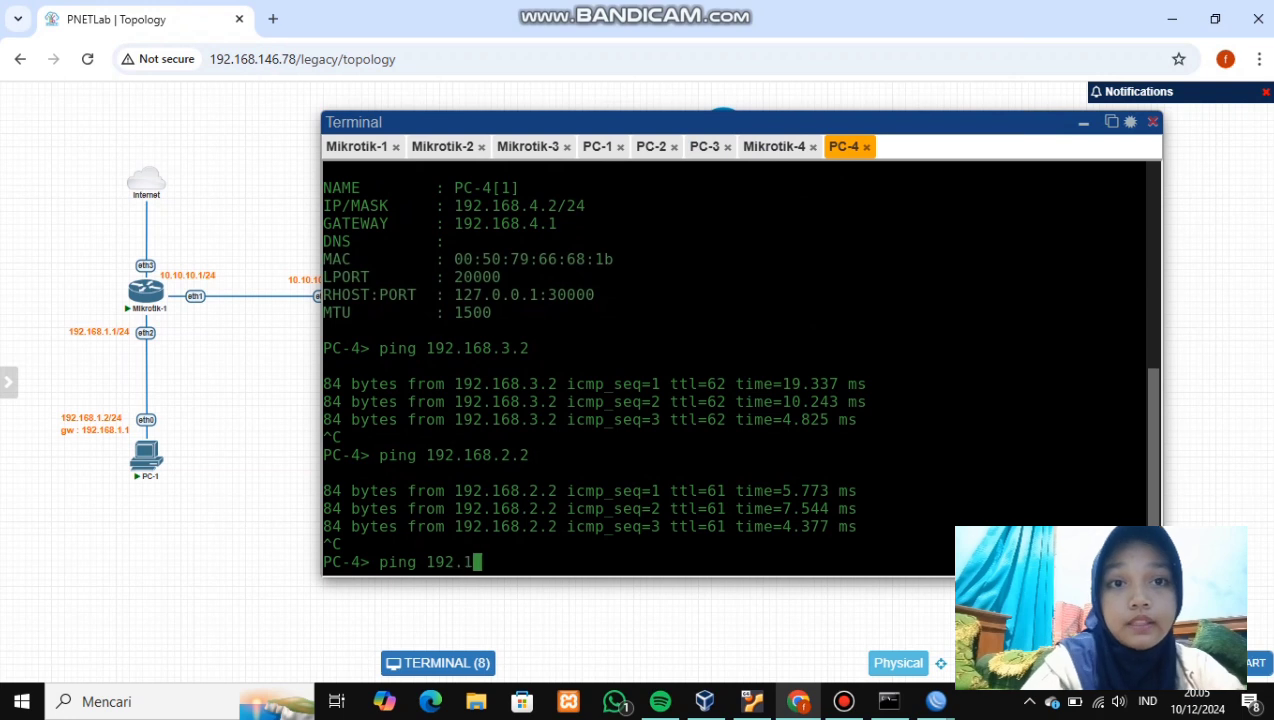
{"action": "type", "text": "68.1.2"}
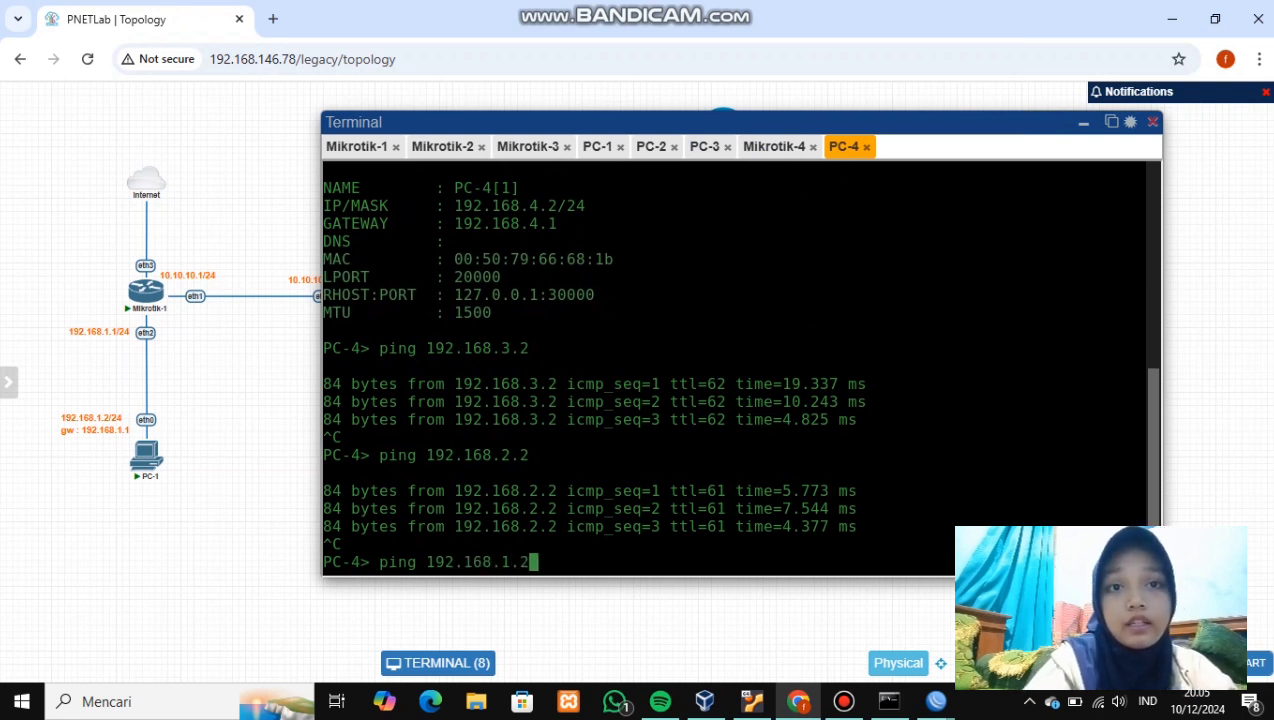
{"action": "key", "text": "Return"}
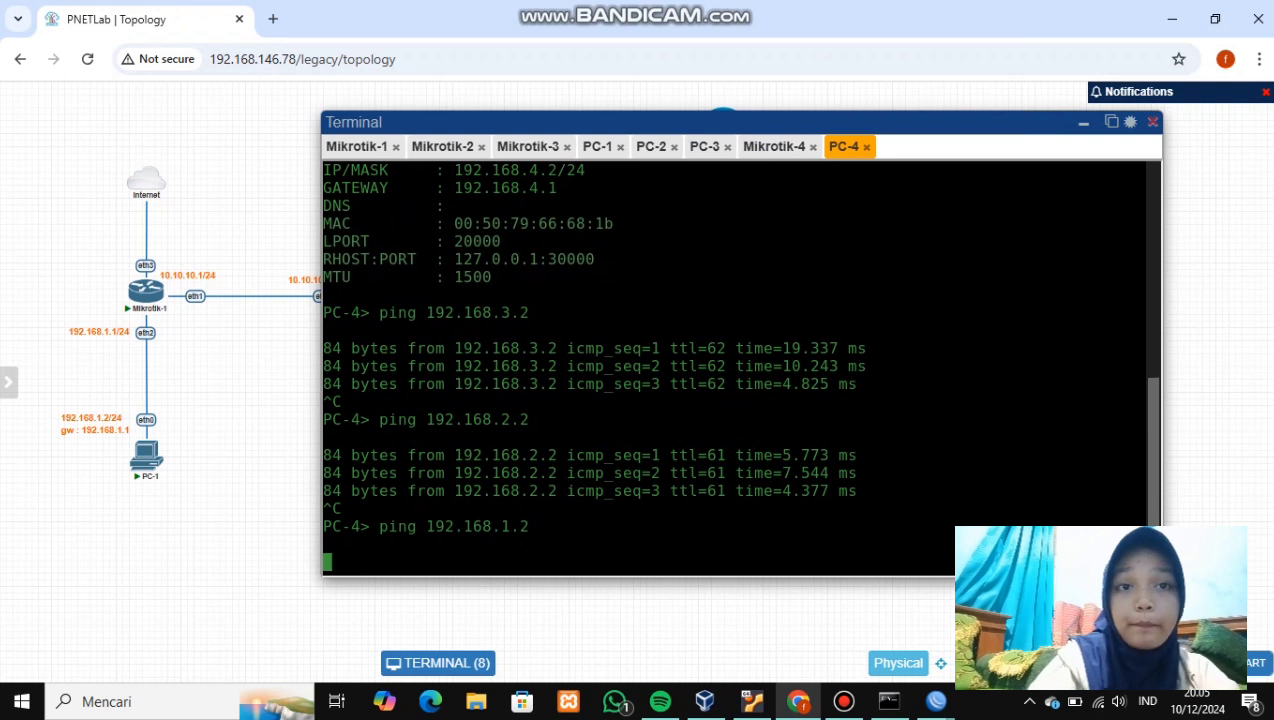
{"action": "key", "text": "ctrl+c"}
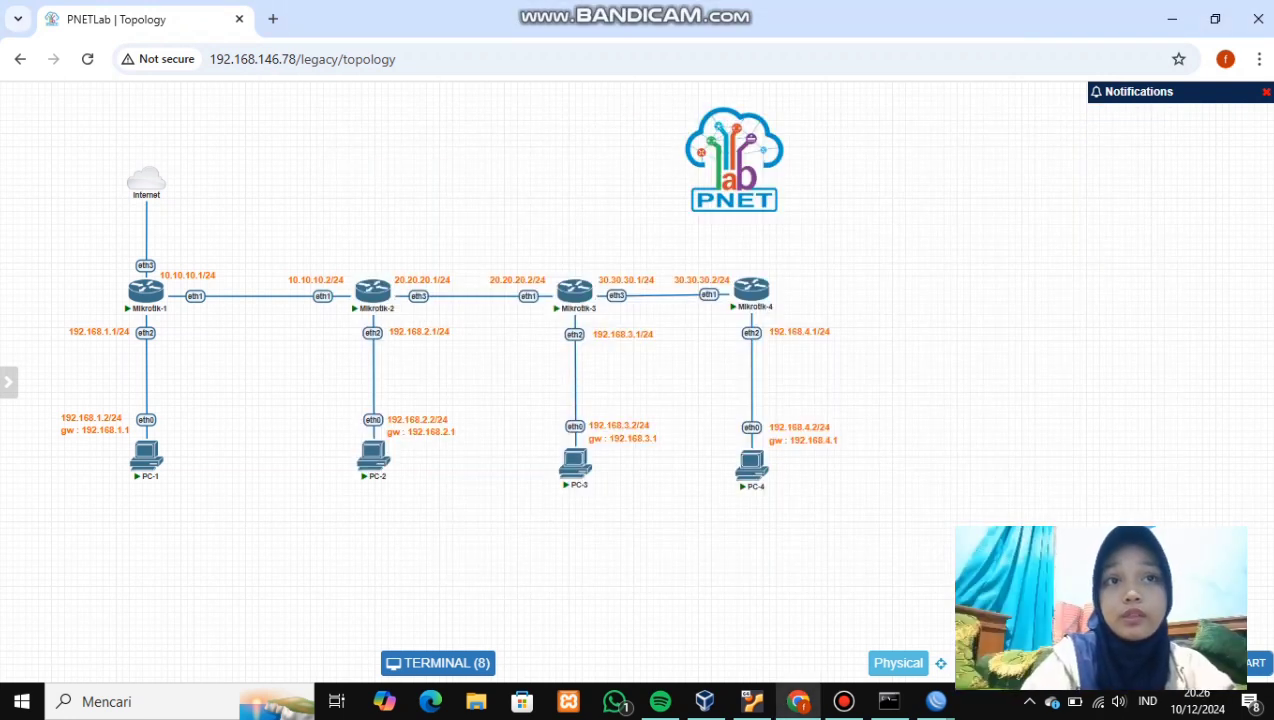
- Ping 192.168.4.2 from PC-1's console and stop after four replies
{"action": "left_click", "coordinate": [147, 455]}
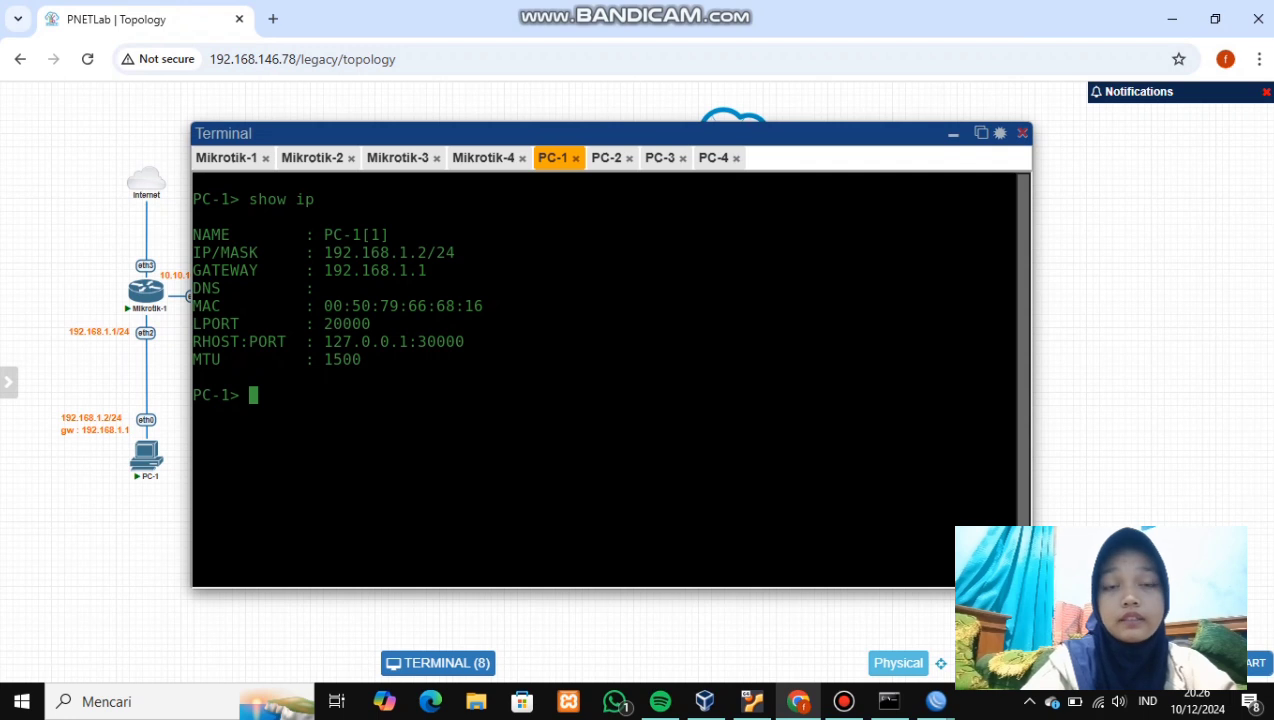
{"action": "type", "text": "ping"}
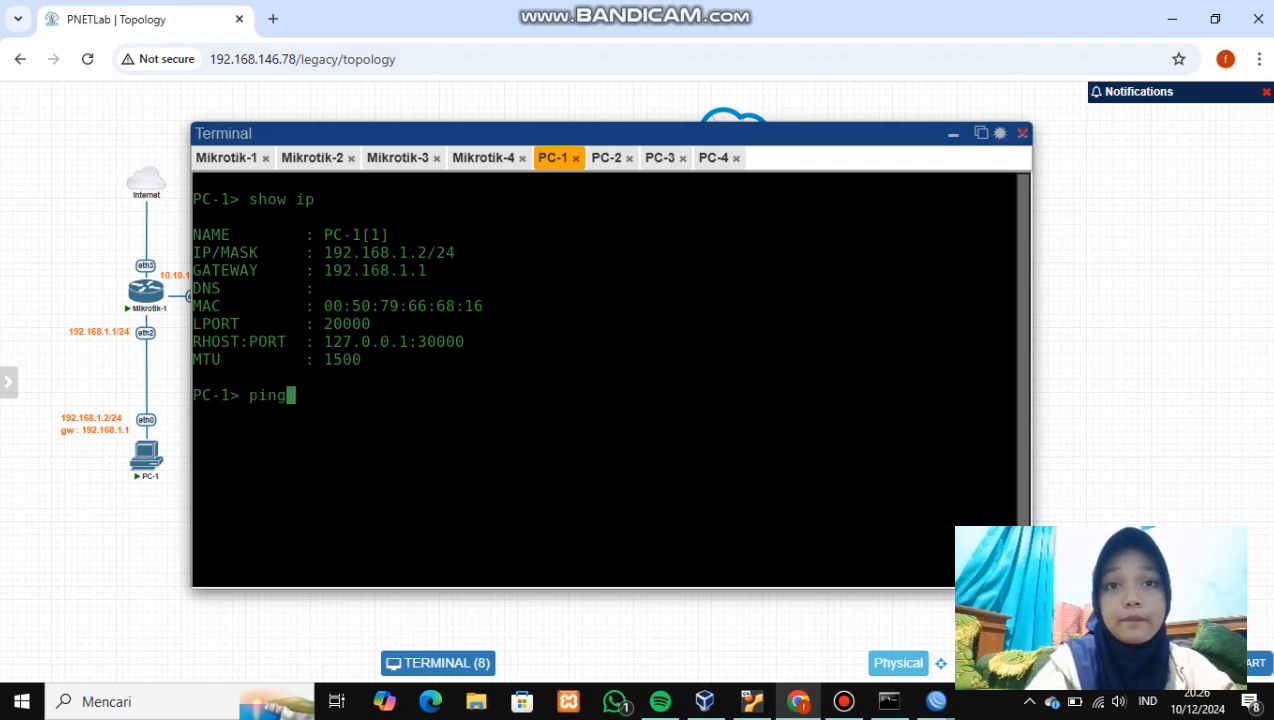
{"action": "type", "text": " 19"}
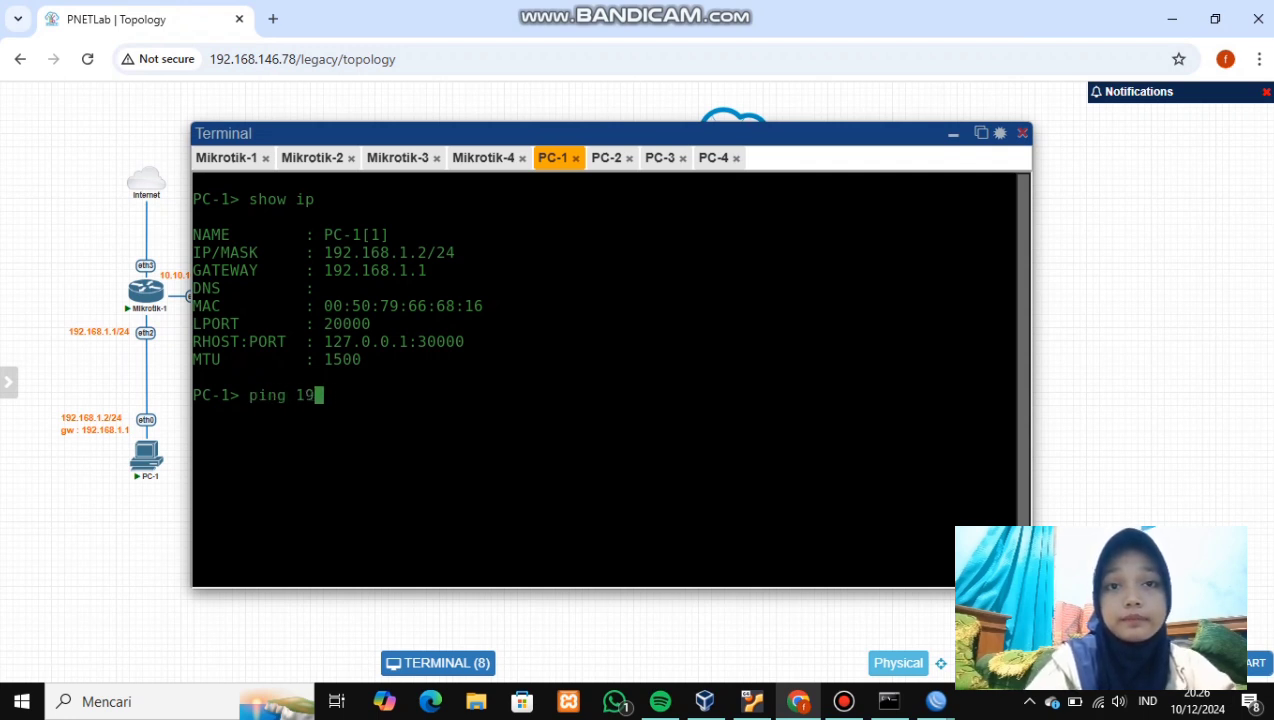
{"action": "type", "text": "2."}
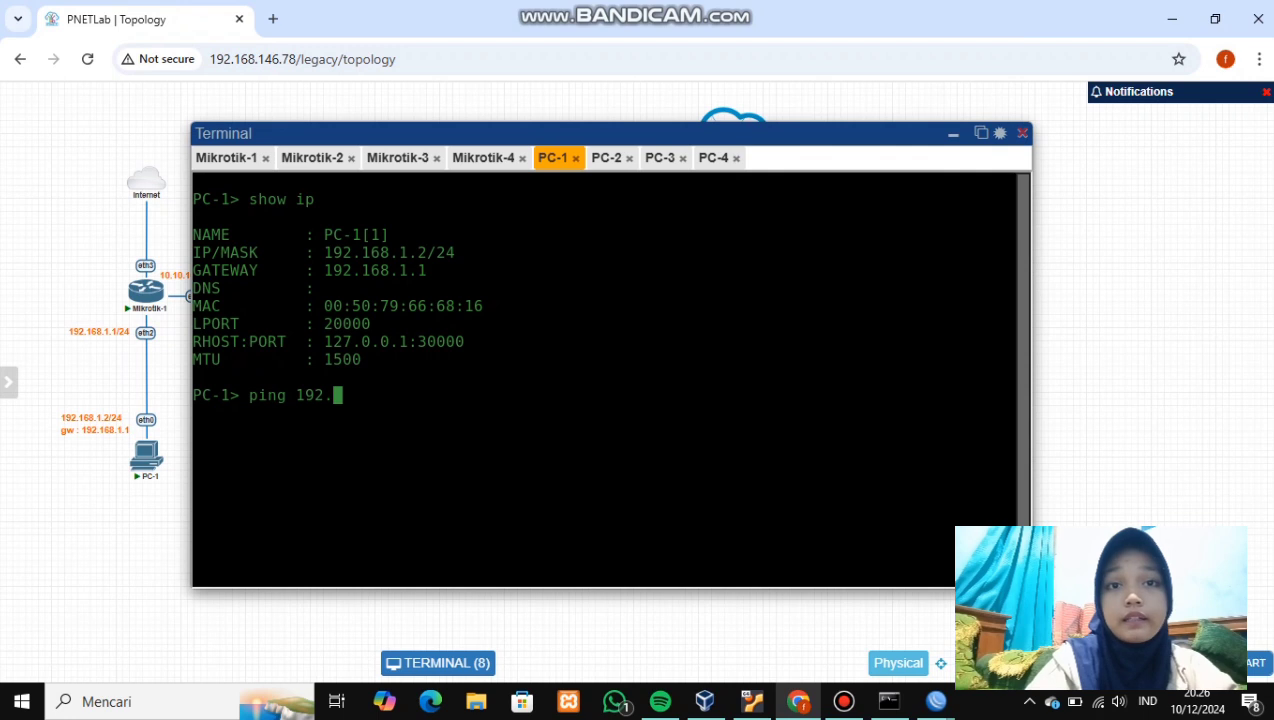
{"action": "type", "text": "168."}
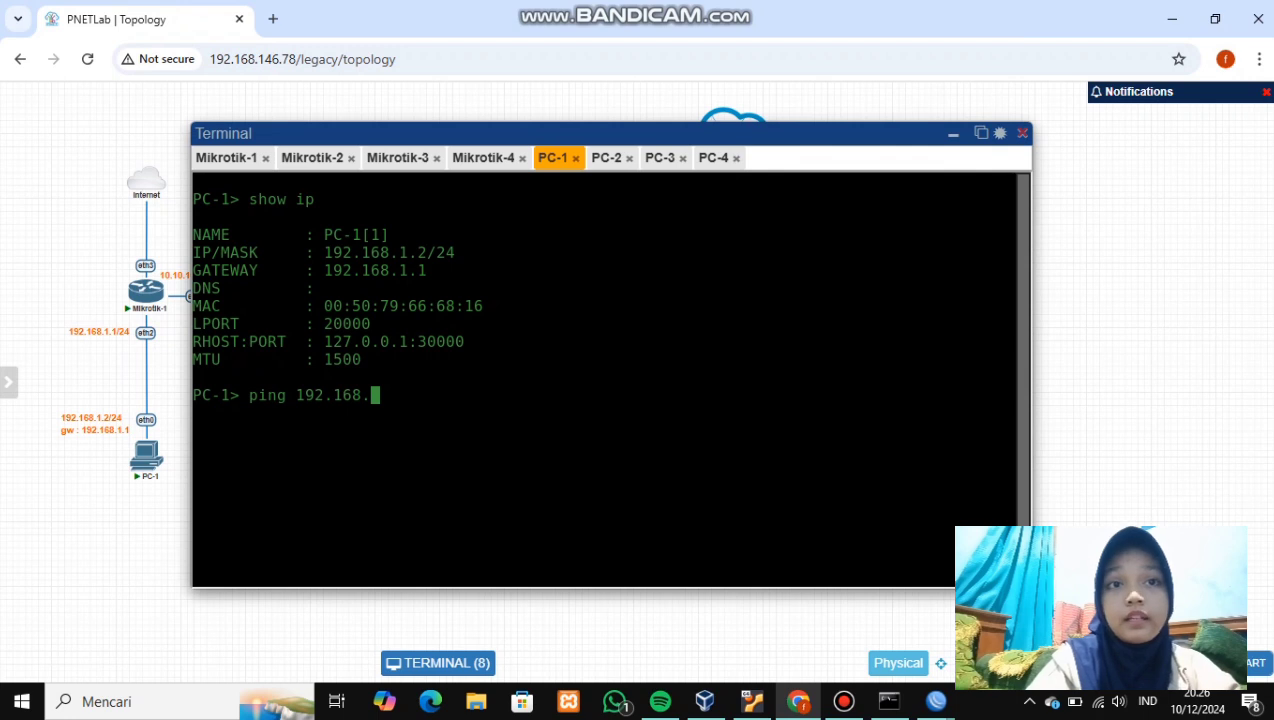
{"action": "type", "text": "4.2"}
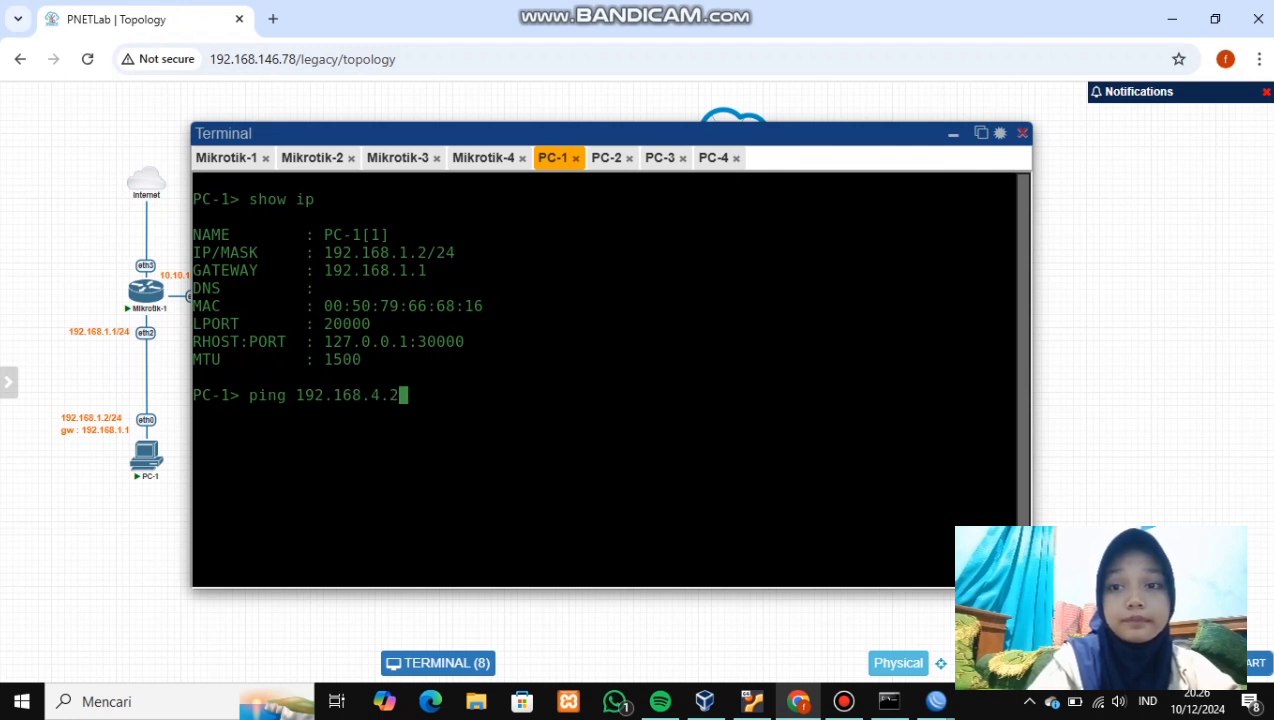
{"action": "key", "text": "Return"}
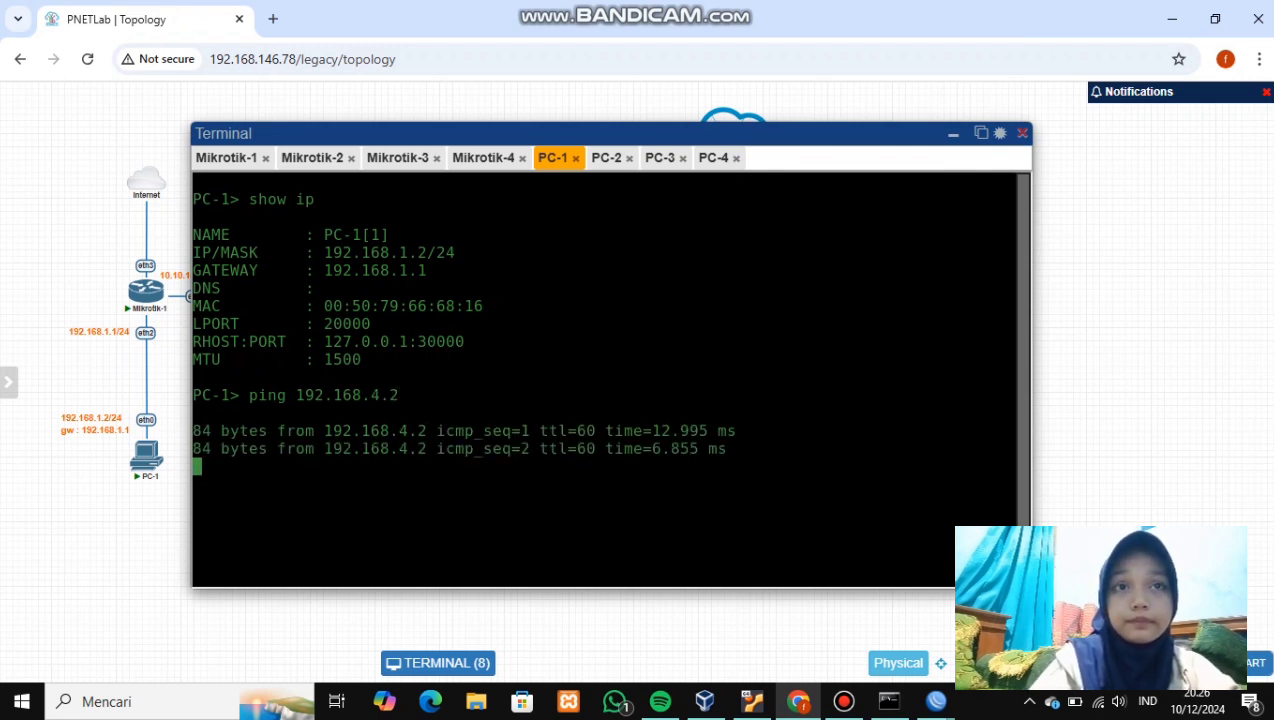
{"action": "key", "text": "ctrl+c"}
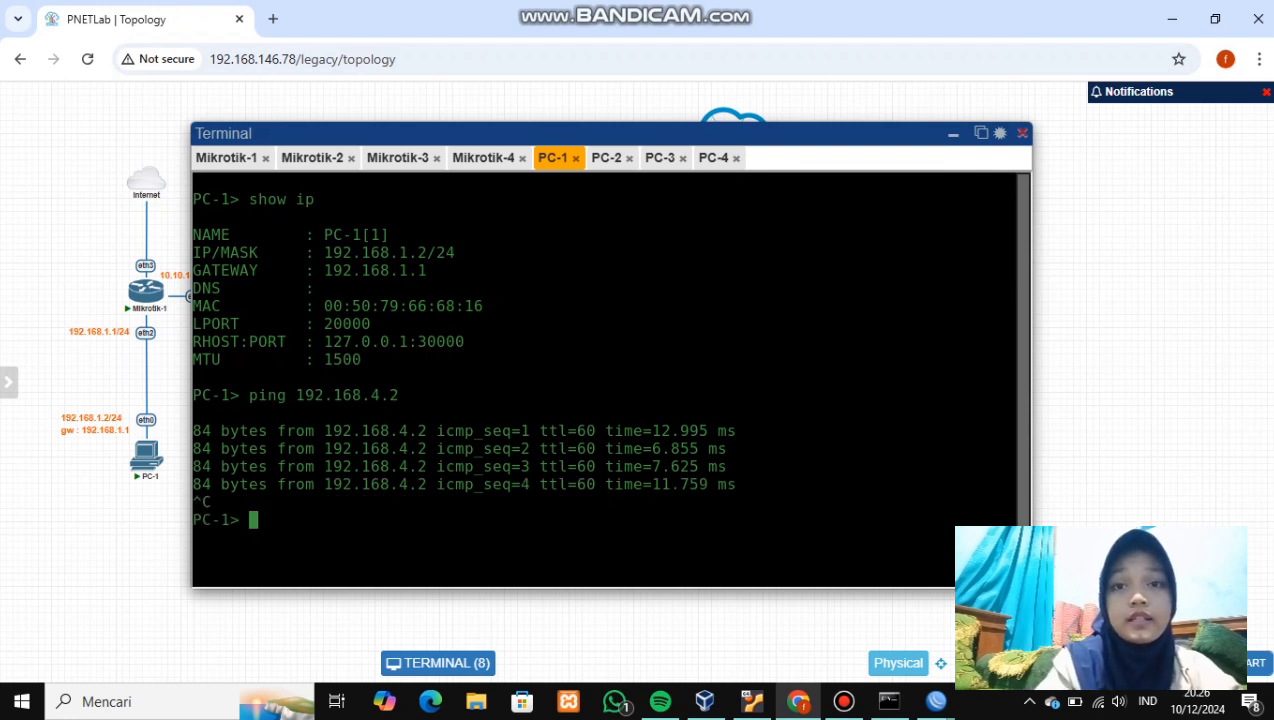
- Ping 192.168.4.2 from both PC-2 and PC-3, stopping each after three replies
{"action": "left_click", "coordinate": [607, 158]}
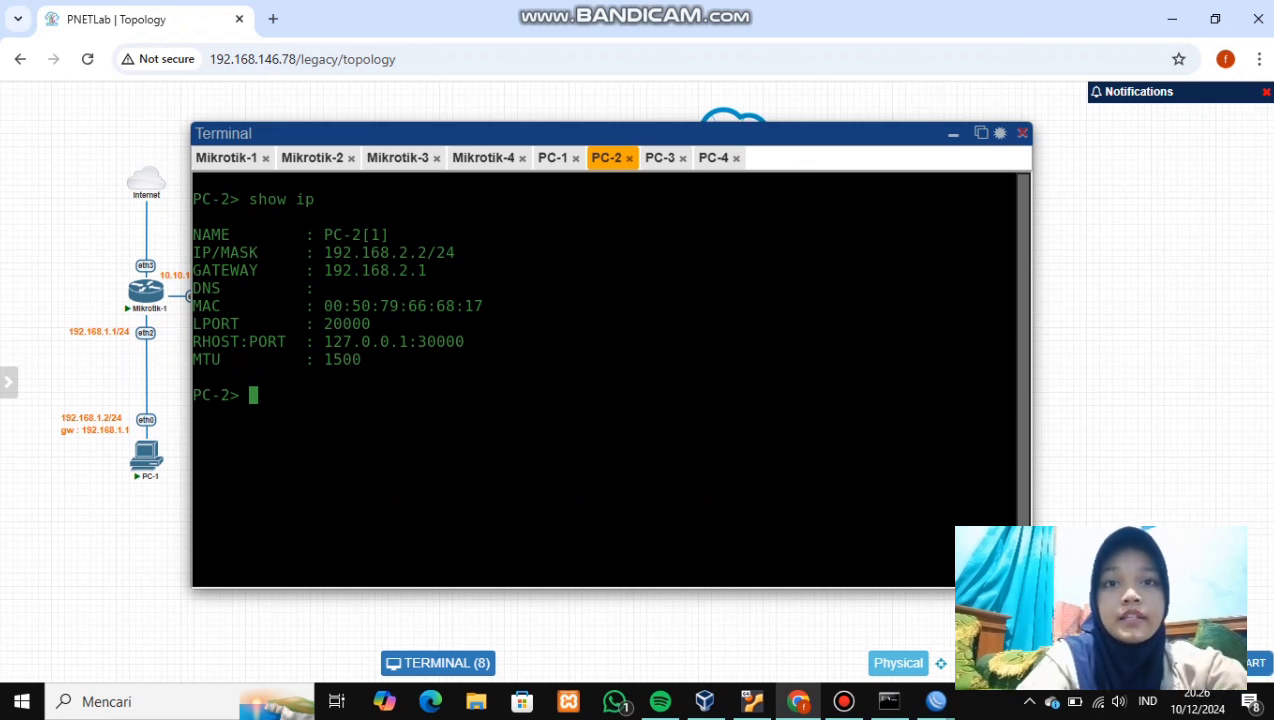
{"action": "type", "text": "ping 192.168.4"}
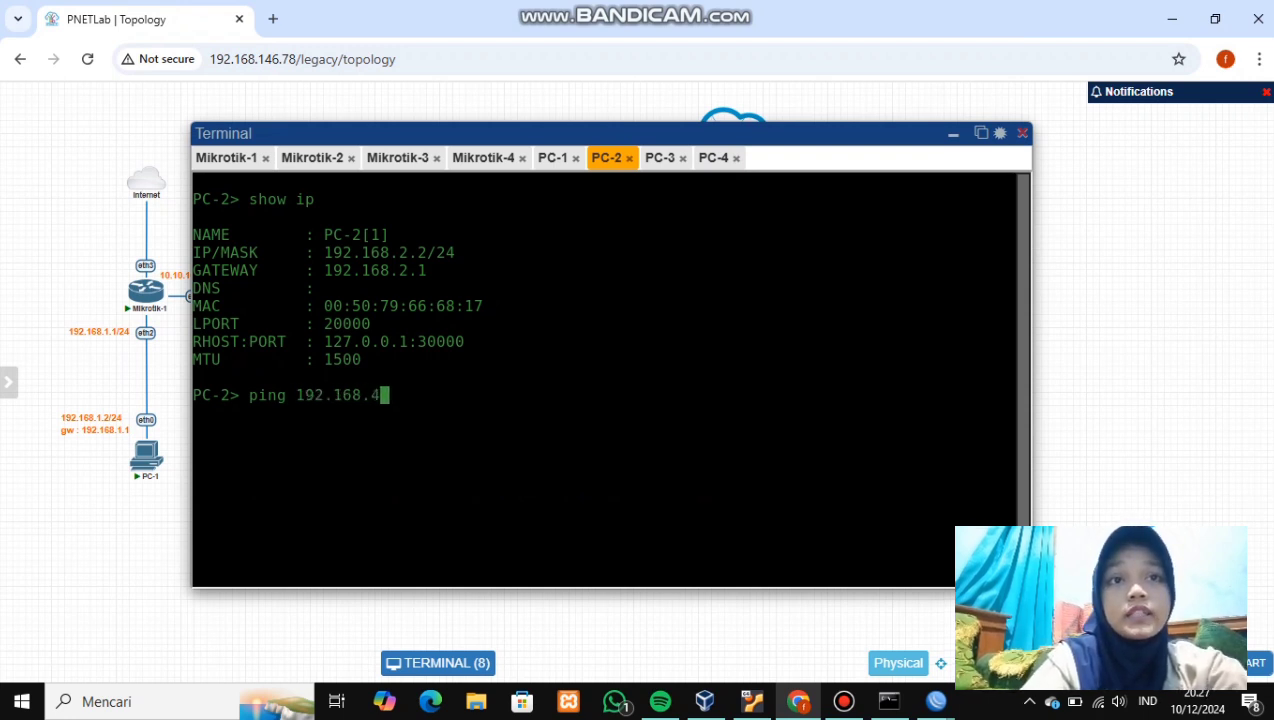
{"action": "type", "text": "."}
{"action": "type", "text": "2"}
{"action": "key", "text": "Return"}
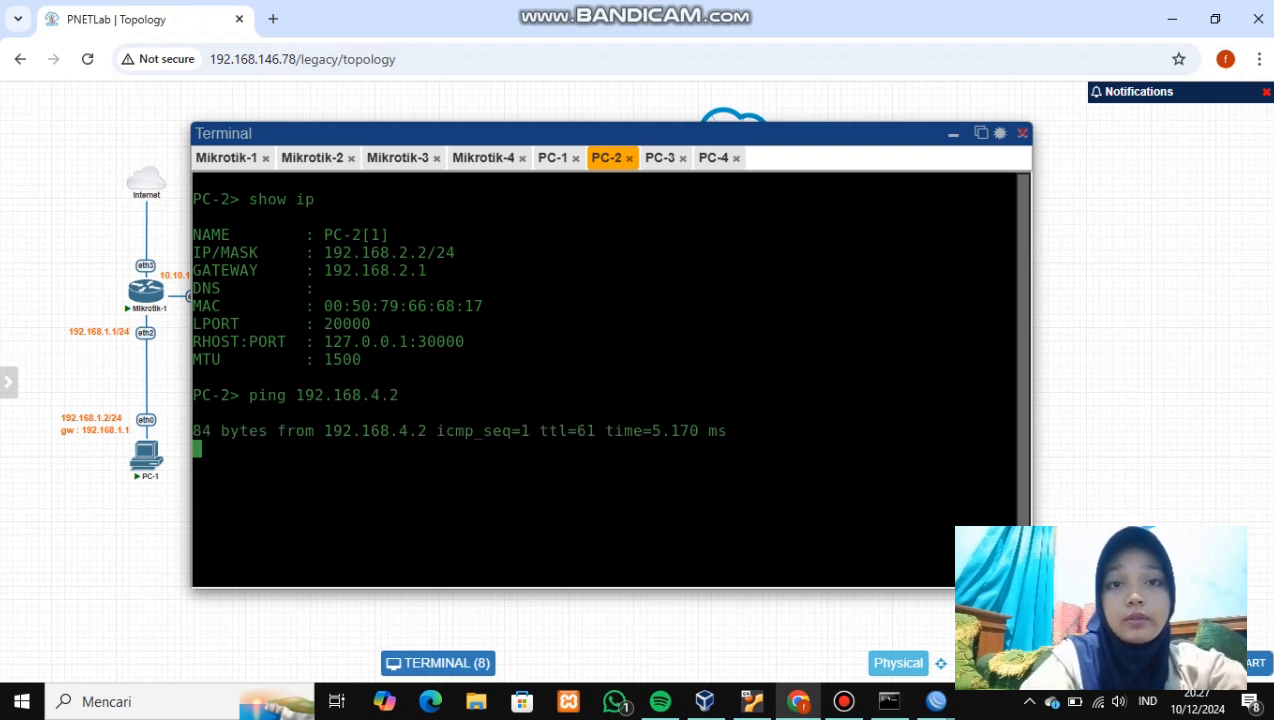
{"action": "key", "text": "ctrl+c"}
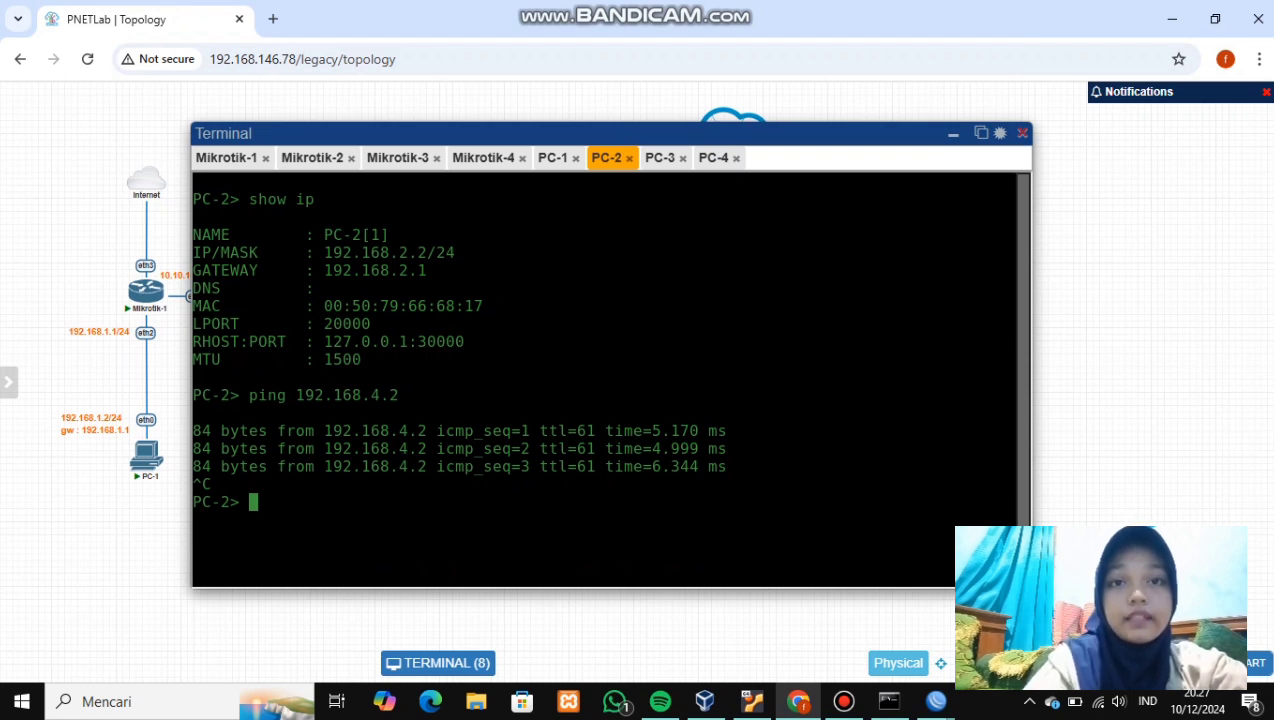
{"action": "left_click", "coordinate": [660, 158]}
{"action": "type", "text": "p"}
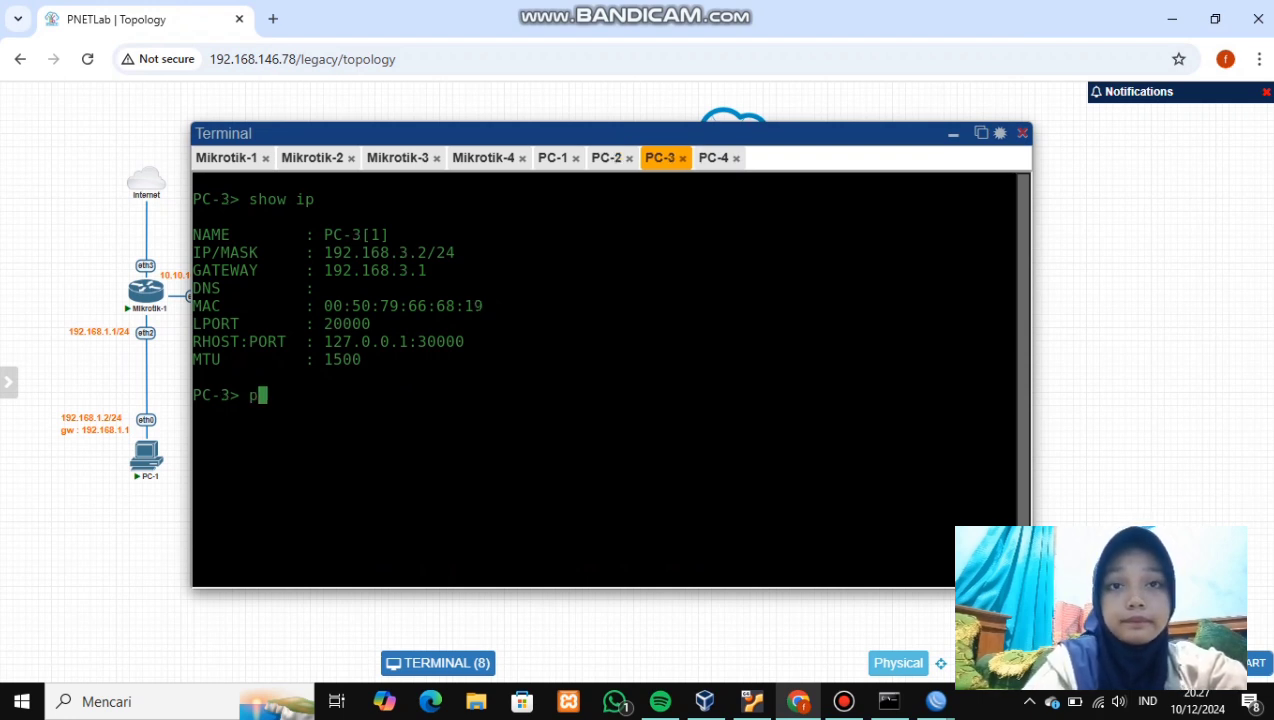
{"action": "type", "text": "ing 192.168"}
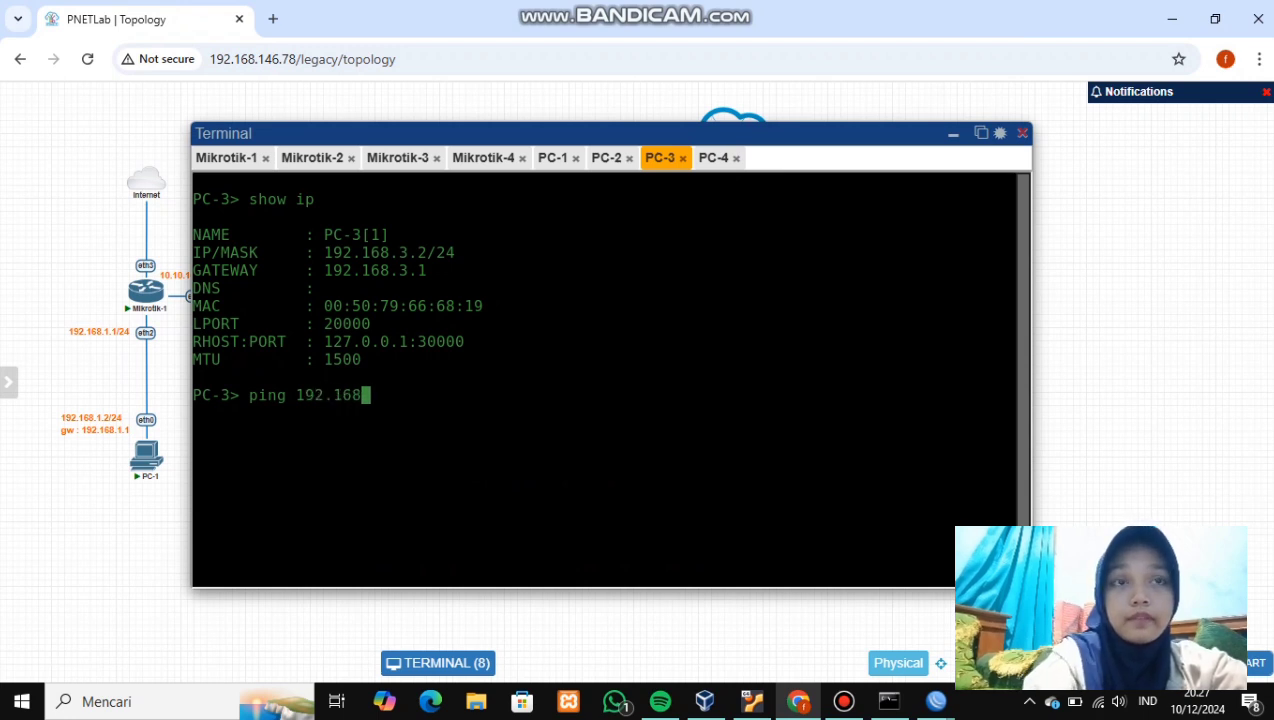
{"action": "type", "text": "."}
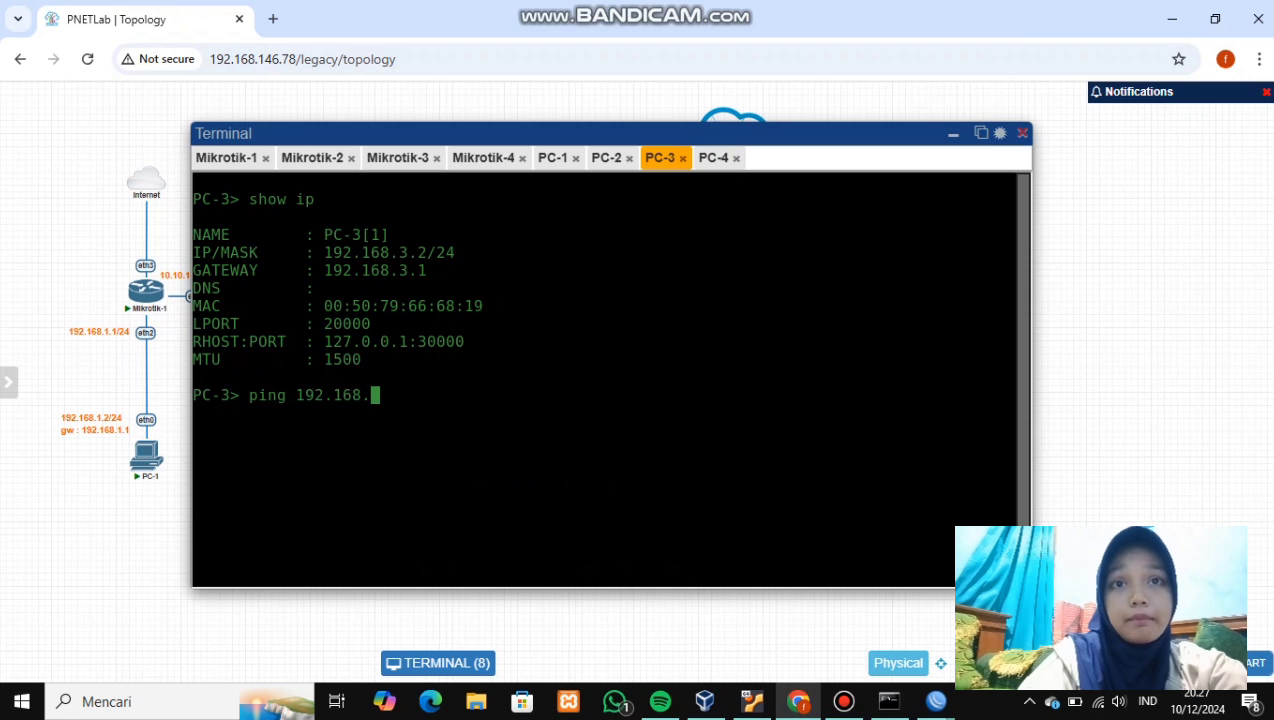
{"action": "type", "text": "4.2"}
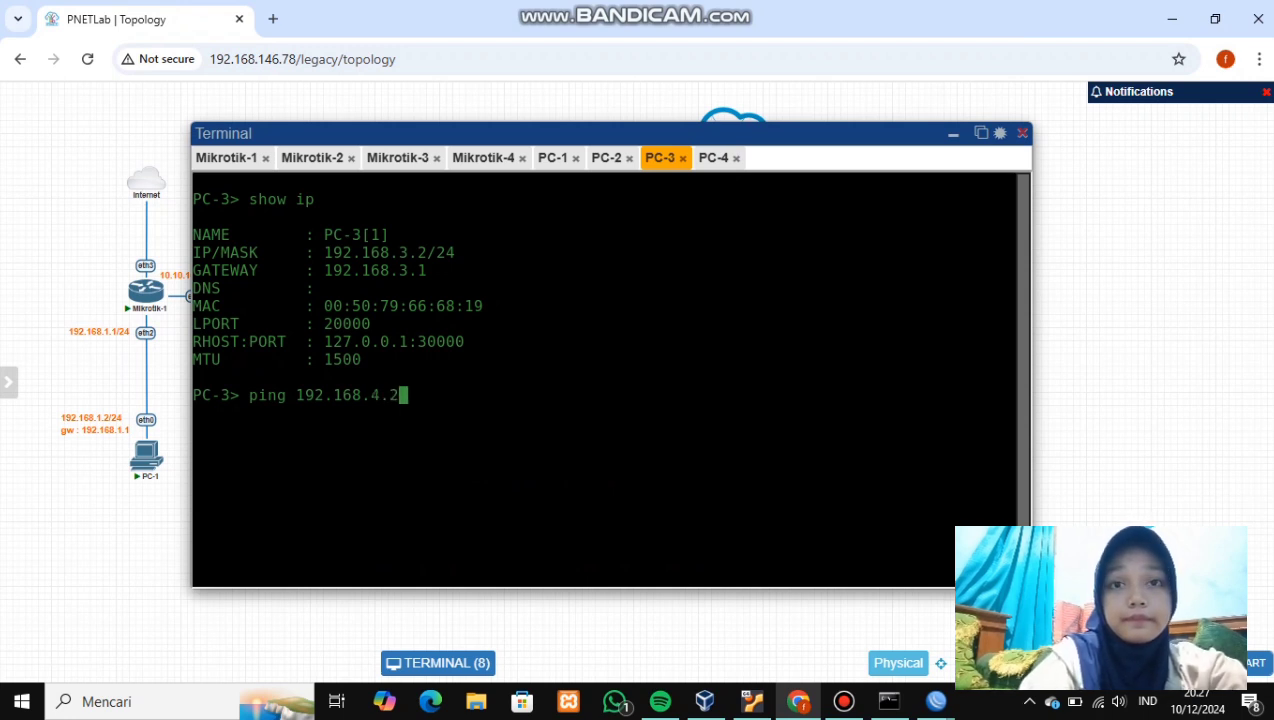
{"action": "key", "text": "Return"}
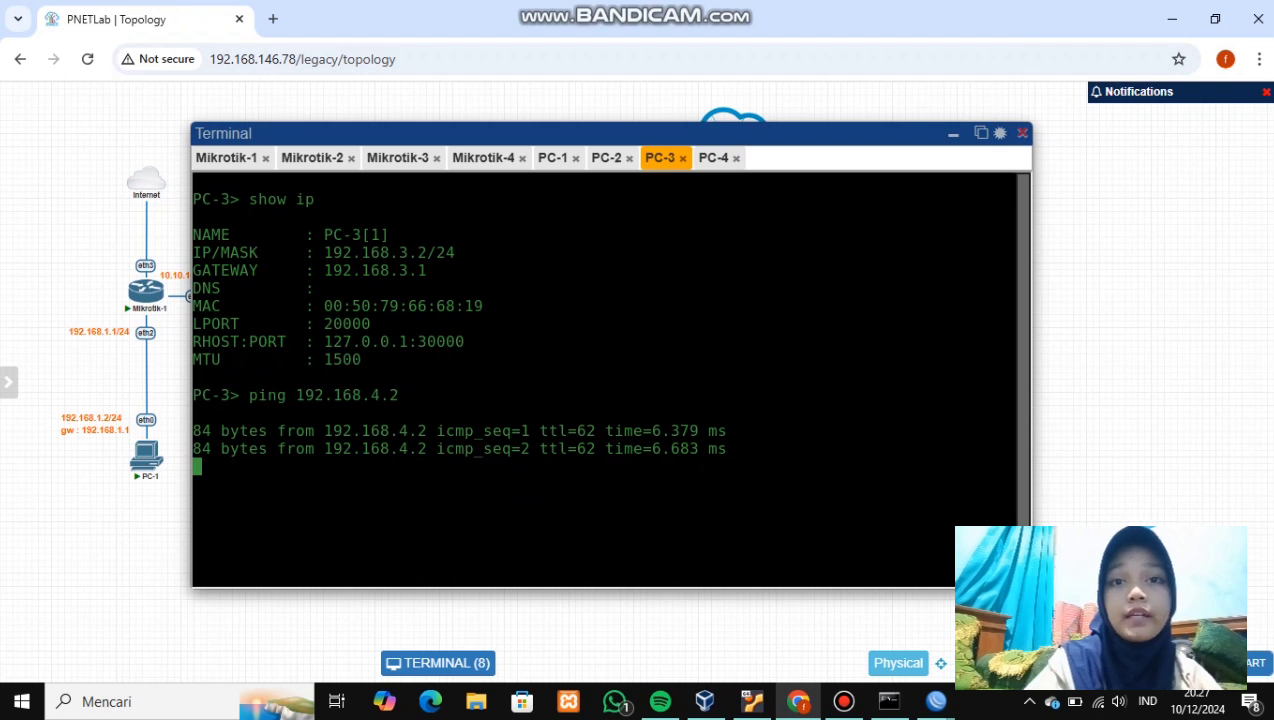
{"action": "key", "text": "ctrl+c"}
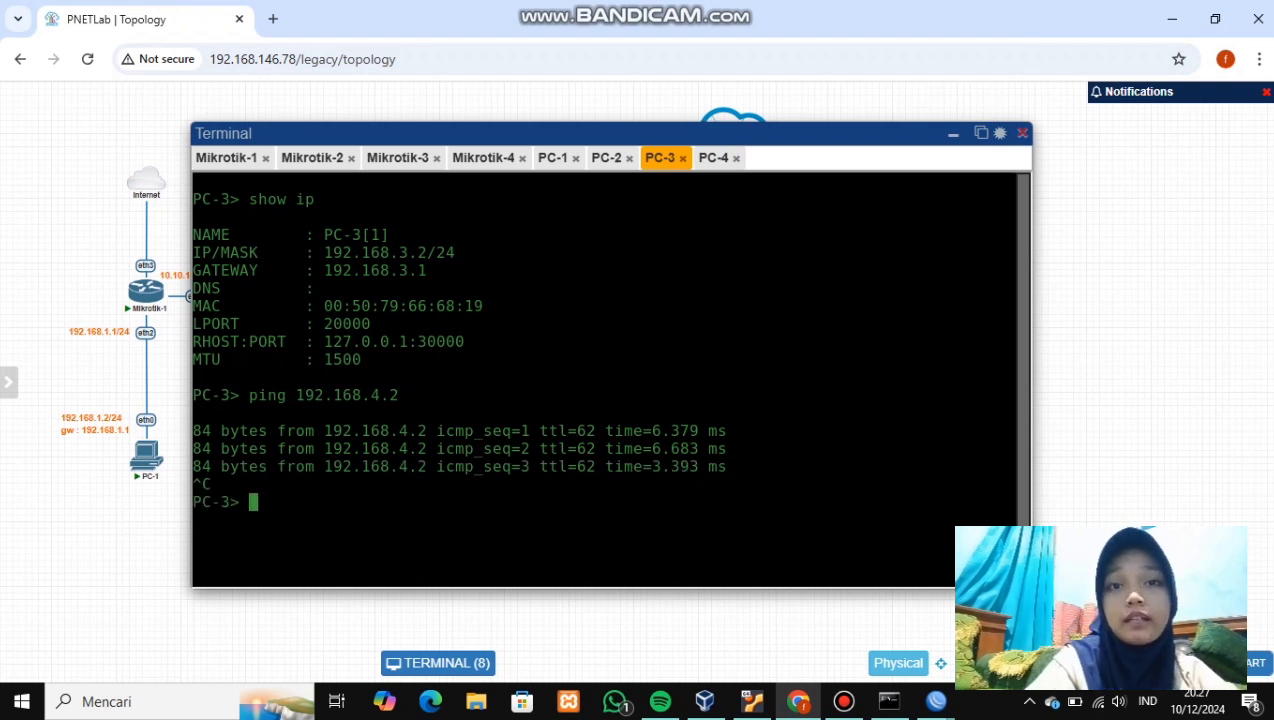
- Ping 192.168.3.2 from PC-4's console and stop after three replies
{"action": "left_click", "coordinate": [713, 158]}
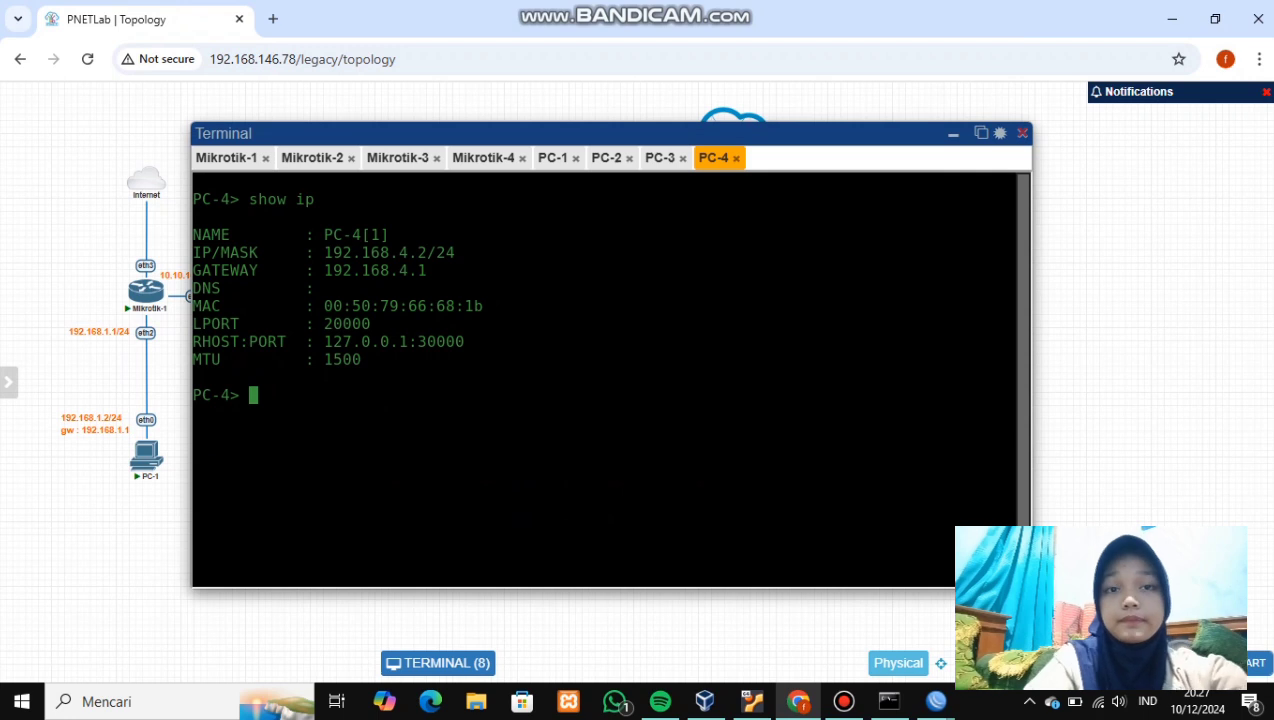
{"action": "type", "text": "ping "}
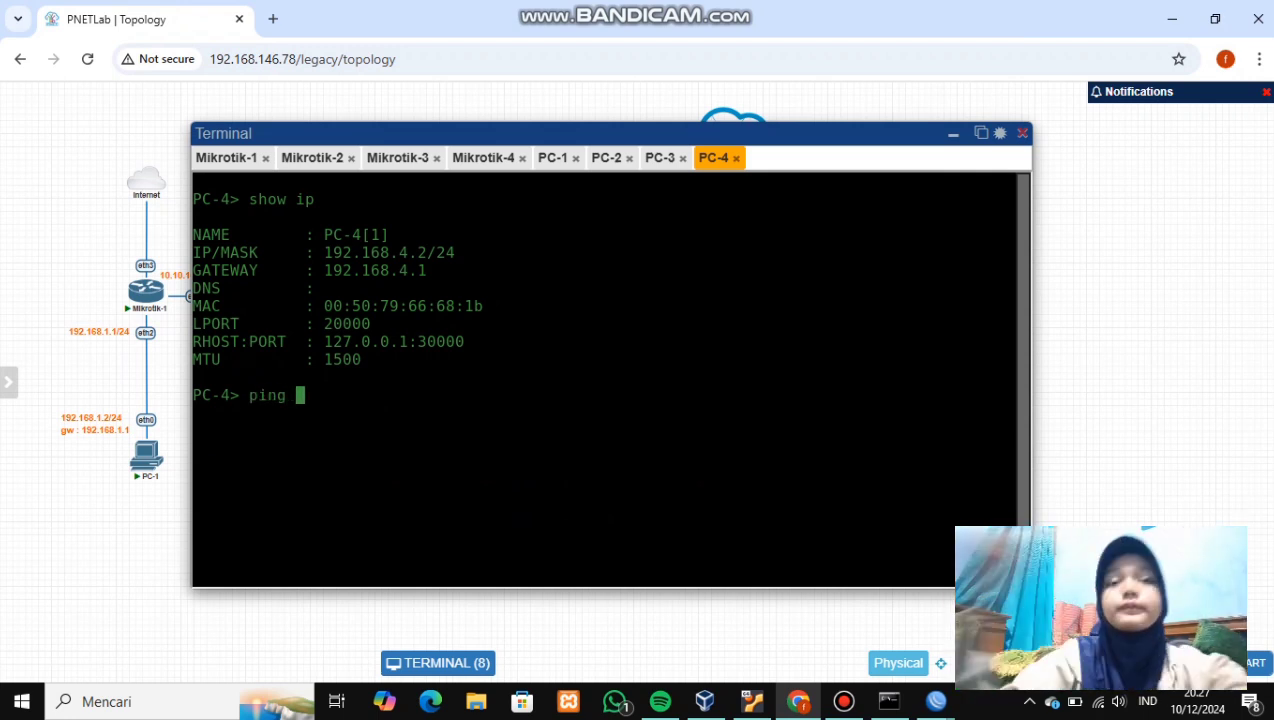
{"action": "type", "text": "192"}
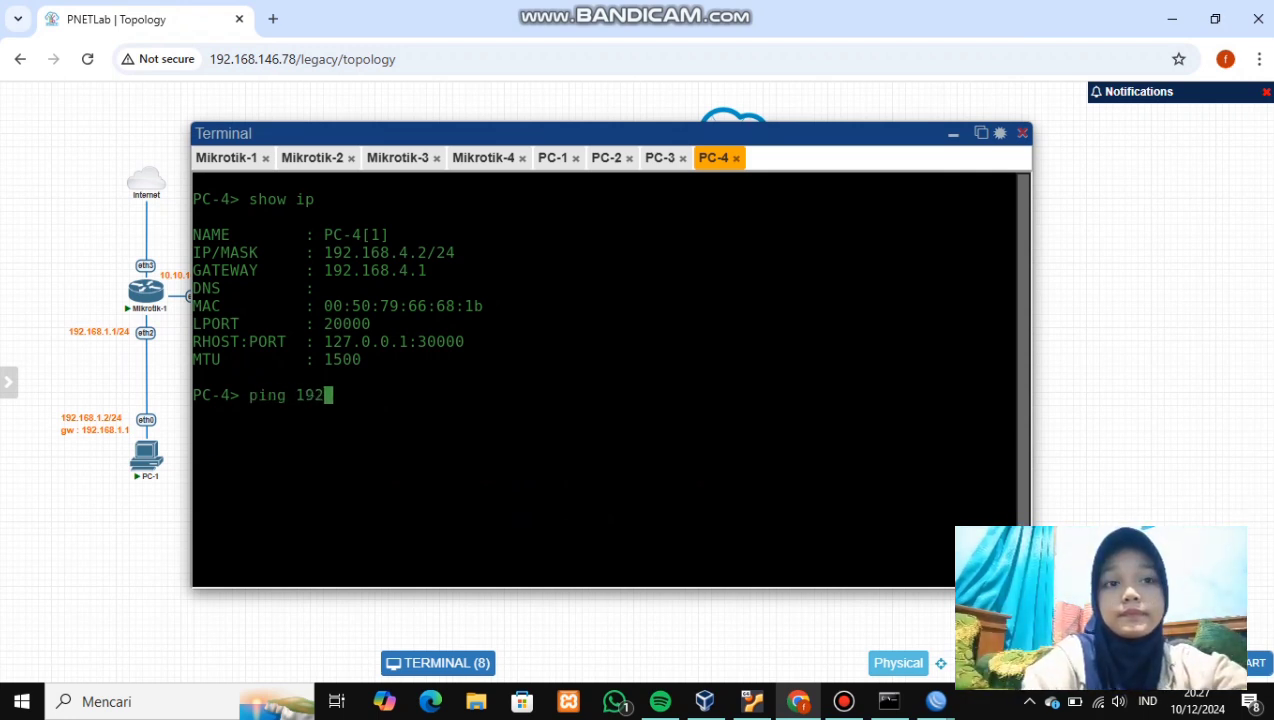
{"action": "type", "text": ".168"}
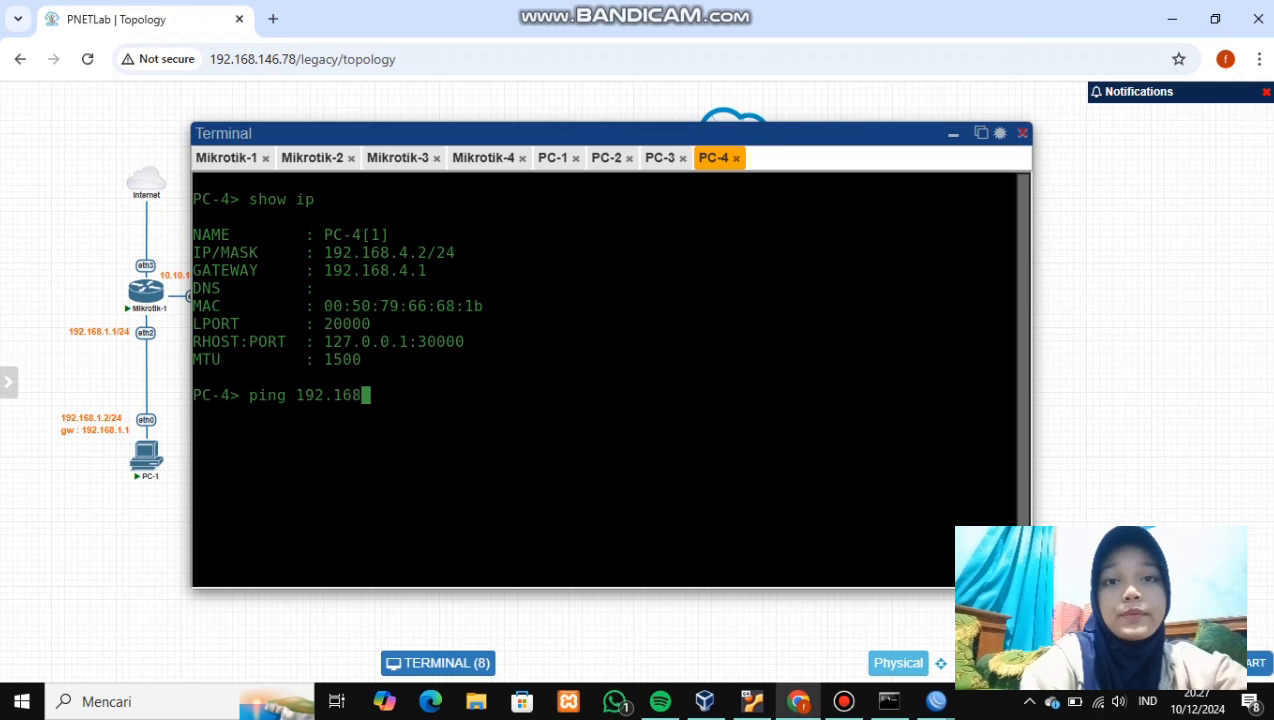
{"action": "type", "text": ".3.2"}
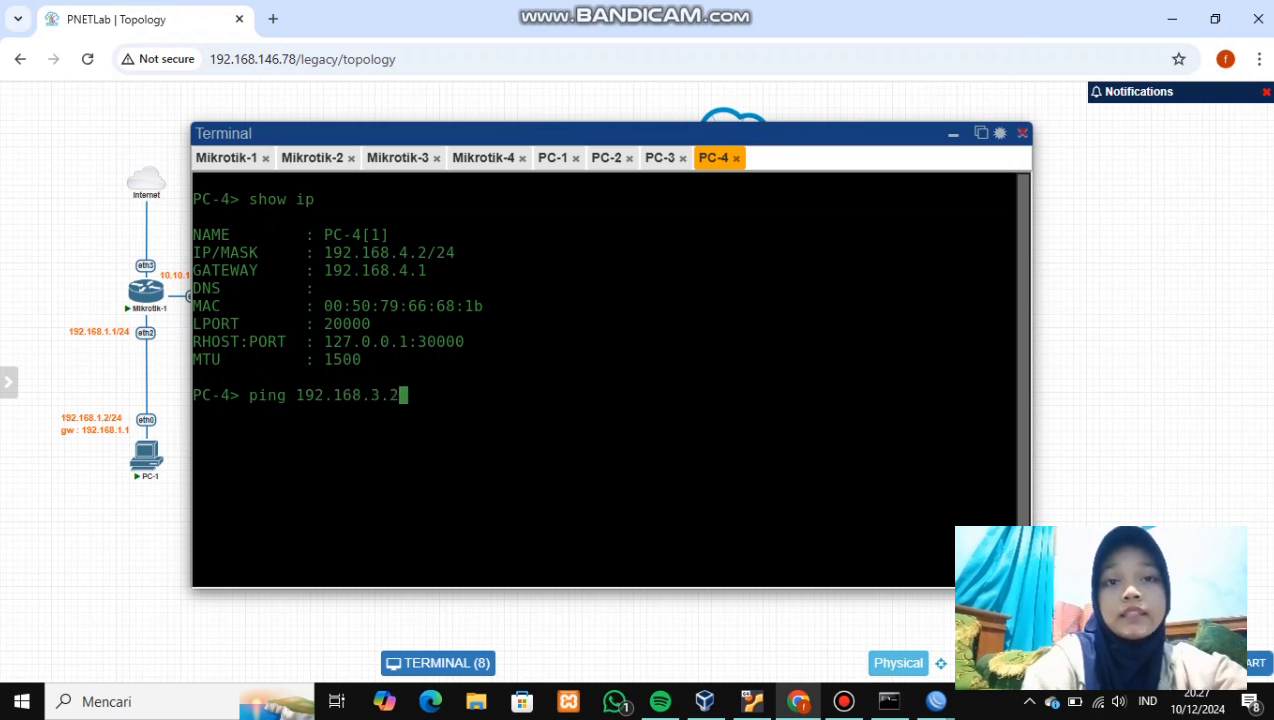
{"action": "key", "text": "Return"}
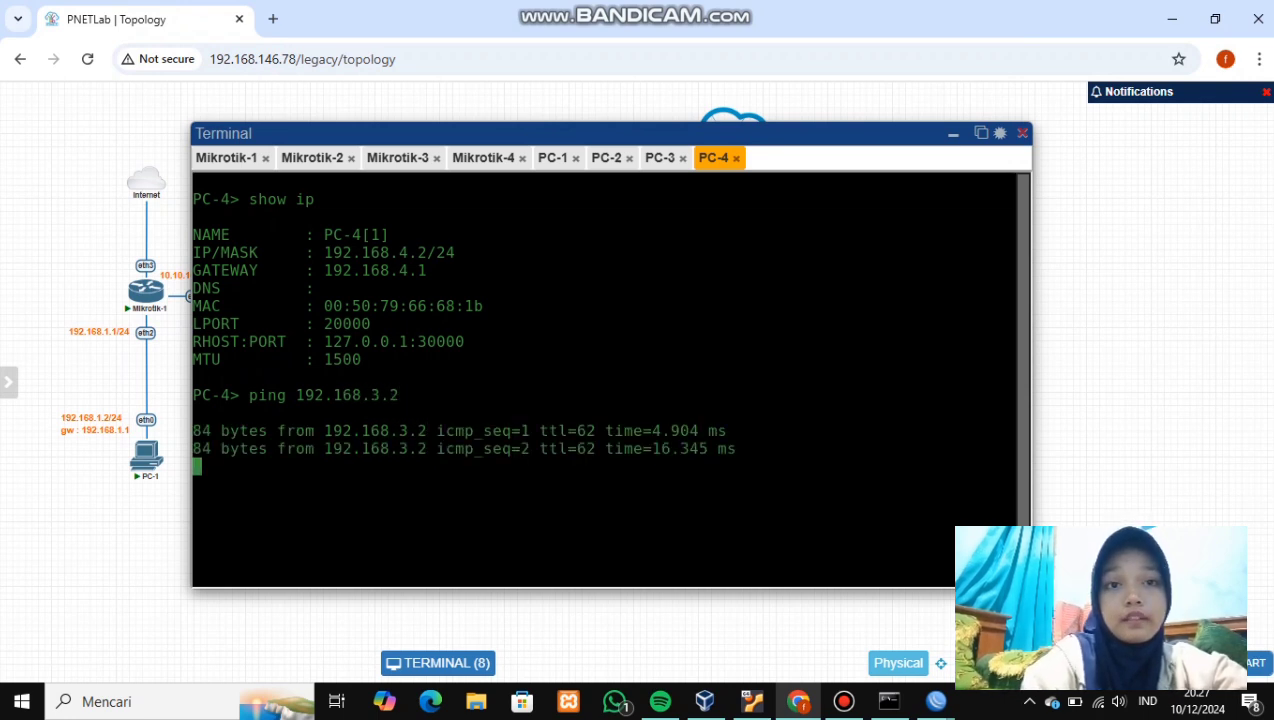
{"action": "key", "text": "ctrl+c"}
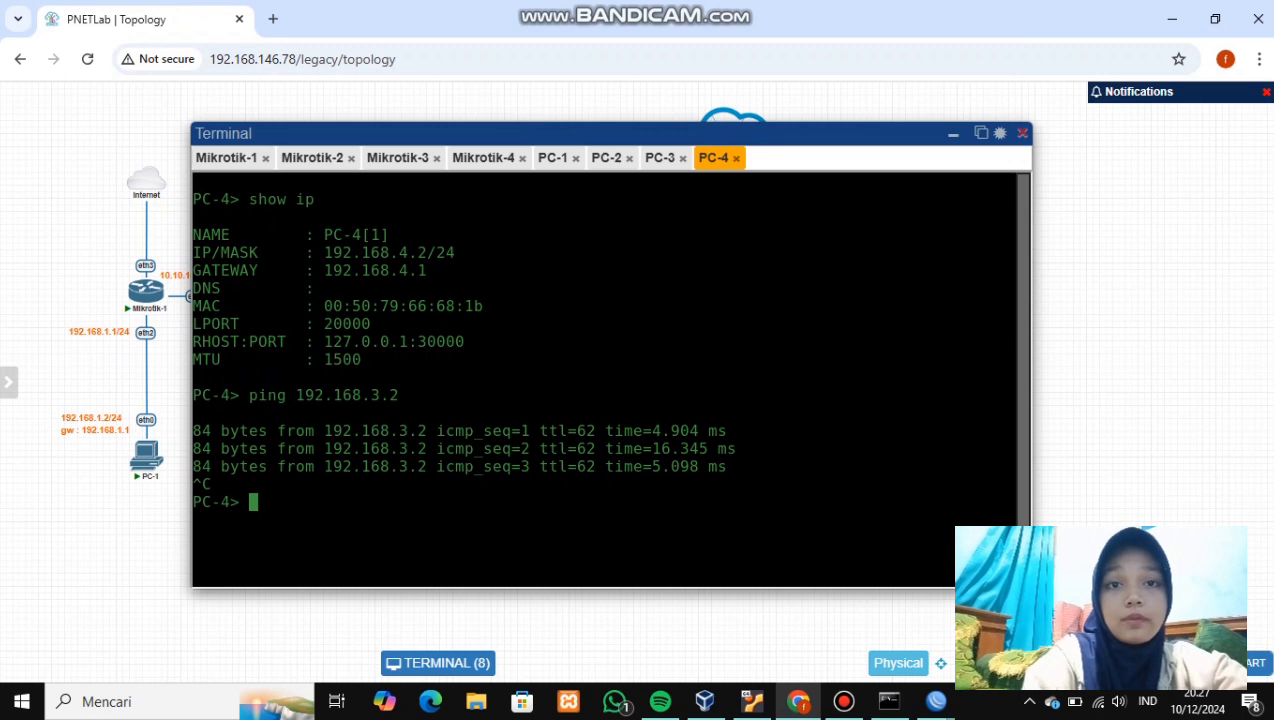
- Edit the recalled ping to target 192.168.2.2, run it, and stop it
{"action": "key", "text": "Up"}
{"action": "key", "text": "Left"}
{"action": "key", "text": "Left"}
{"action": "key", "text": "BackSpace"}
{"action": "type", "text": "2"}
{"action": "key", "text": "Right"}
{"action": "key", "text": "Right"}
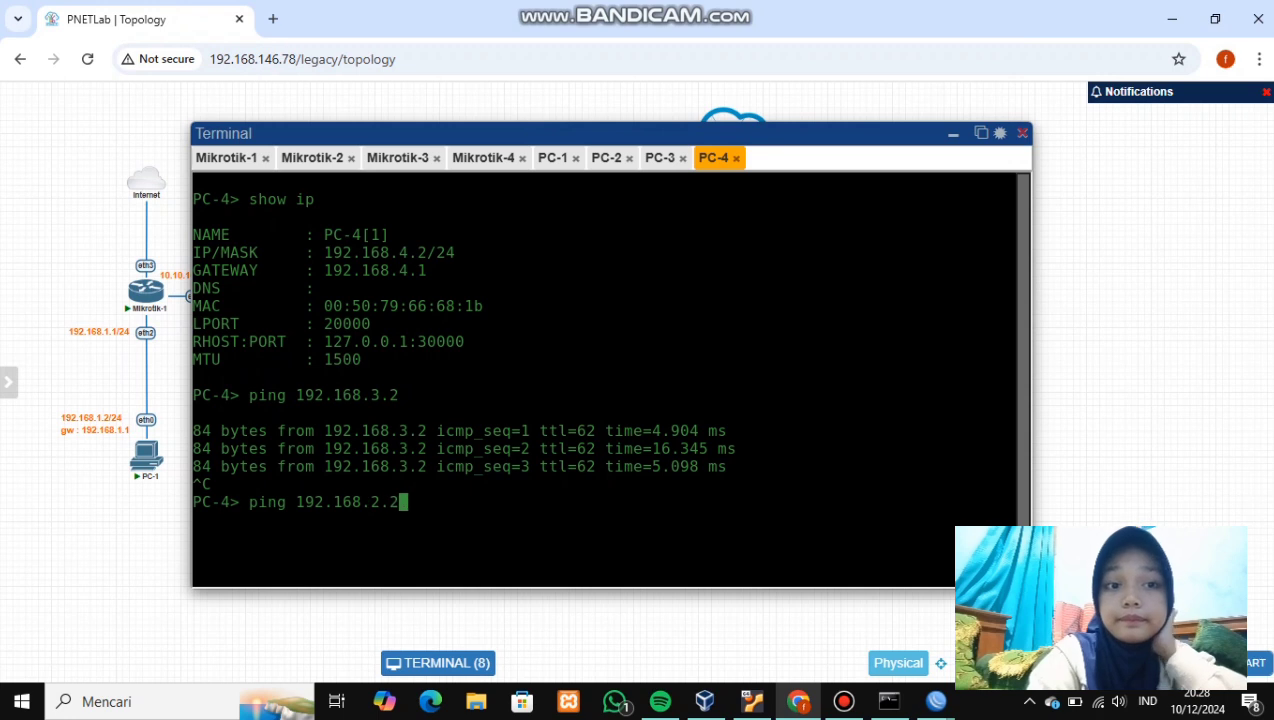
{"action": "key", "text": "Return"}
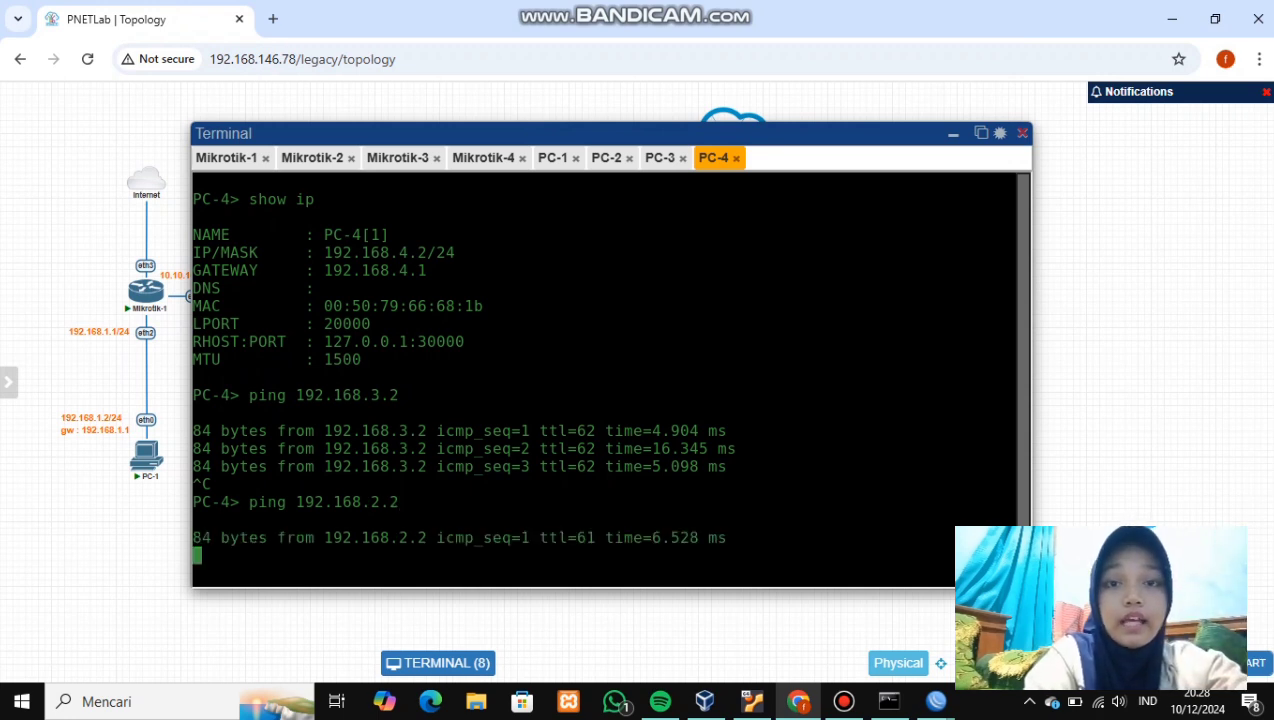
{"action": "key", "text": "ctrl+c"}
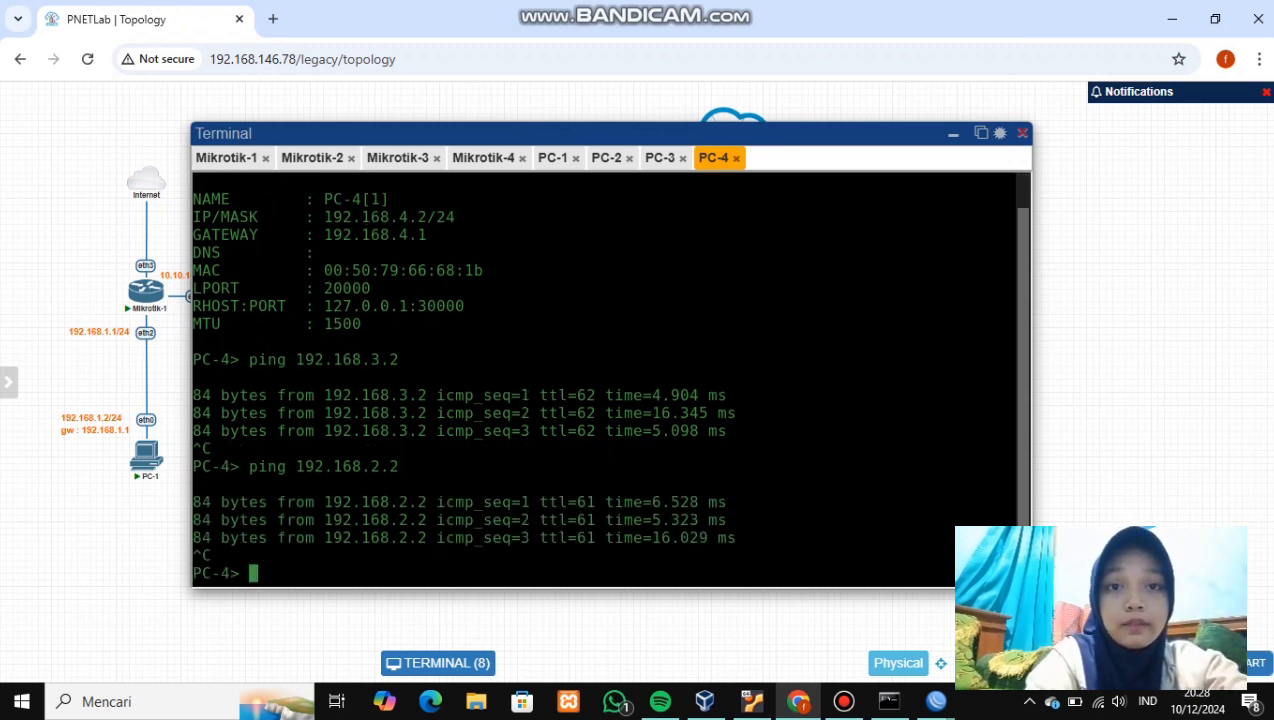
- Ping 192.168.1.2 from PC-4, stop it, and minimise the console window
{"action": "key", "text": "Up"}
{"action": "key", "text": "Left"}
{"action": "key", "text": "Left"}
{"action": "key", "text": "BackSpace"}
{"action": "type", "text": "1"}
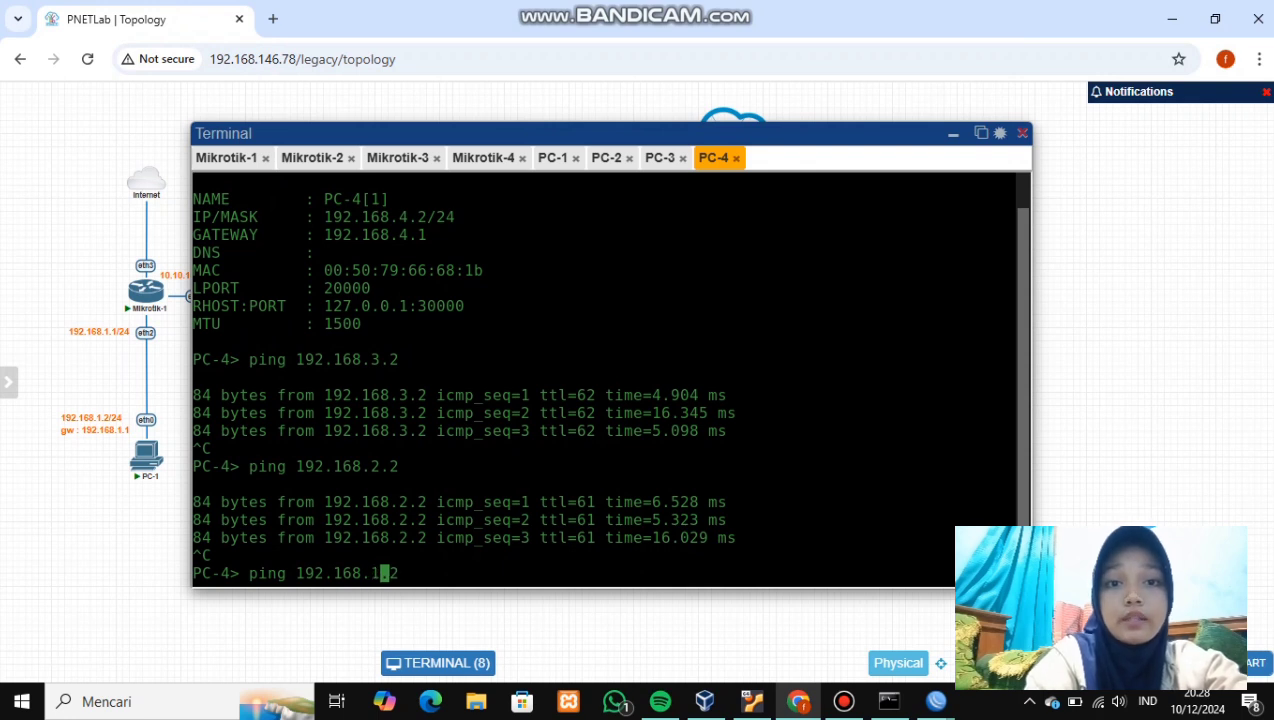
{"action": "key", "text": "Return"}
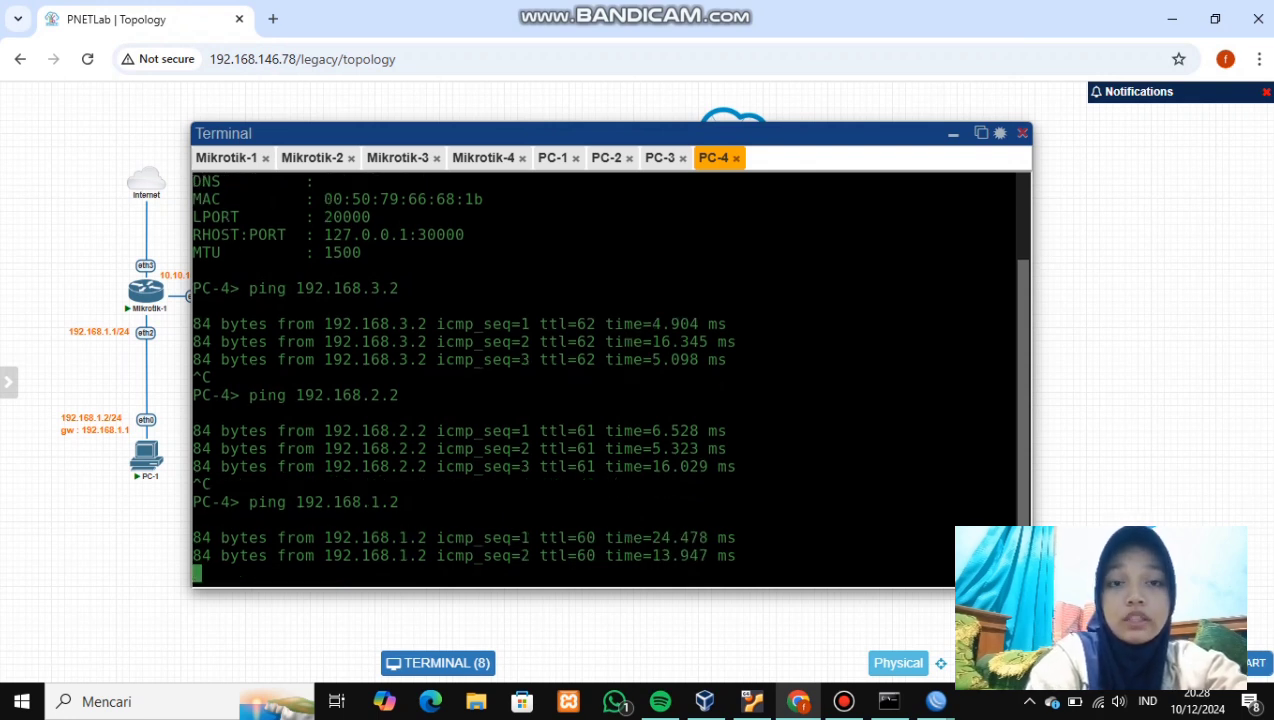
{"action": "key", "text": "ctrl+c"}
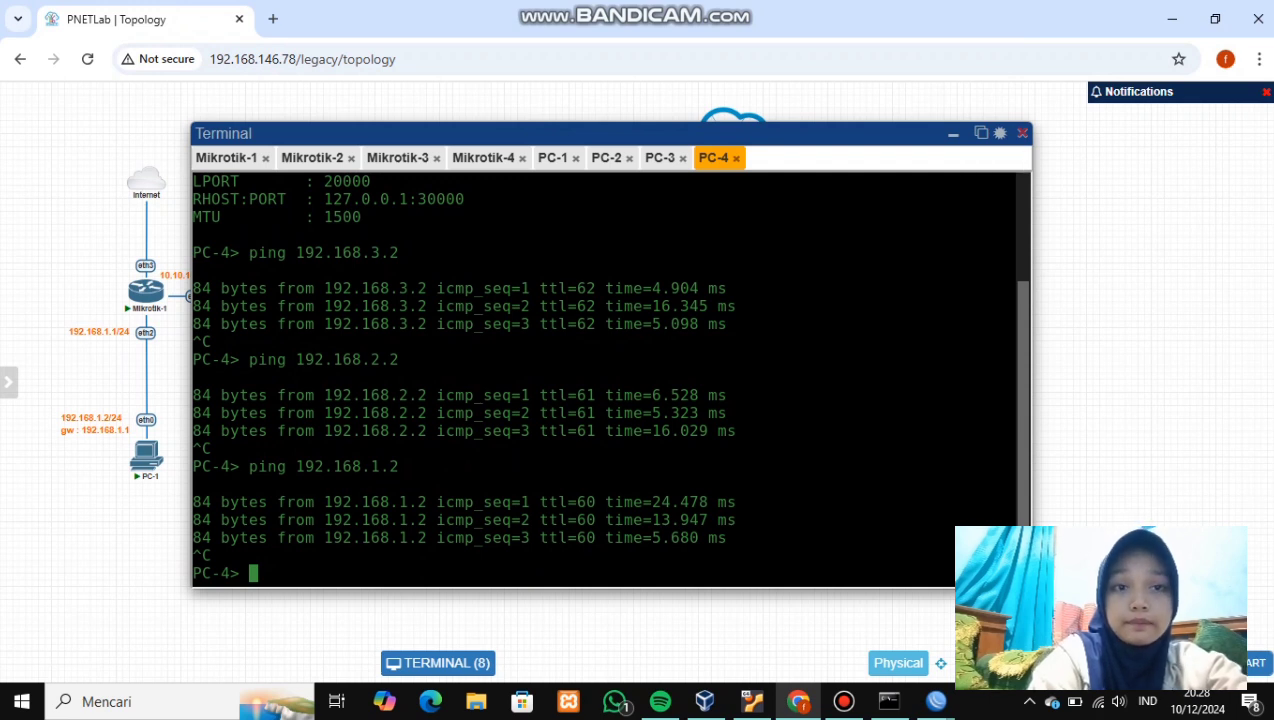
{"action": "left_click", "coordinate": [953, 134]}
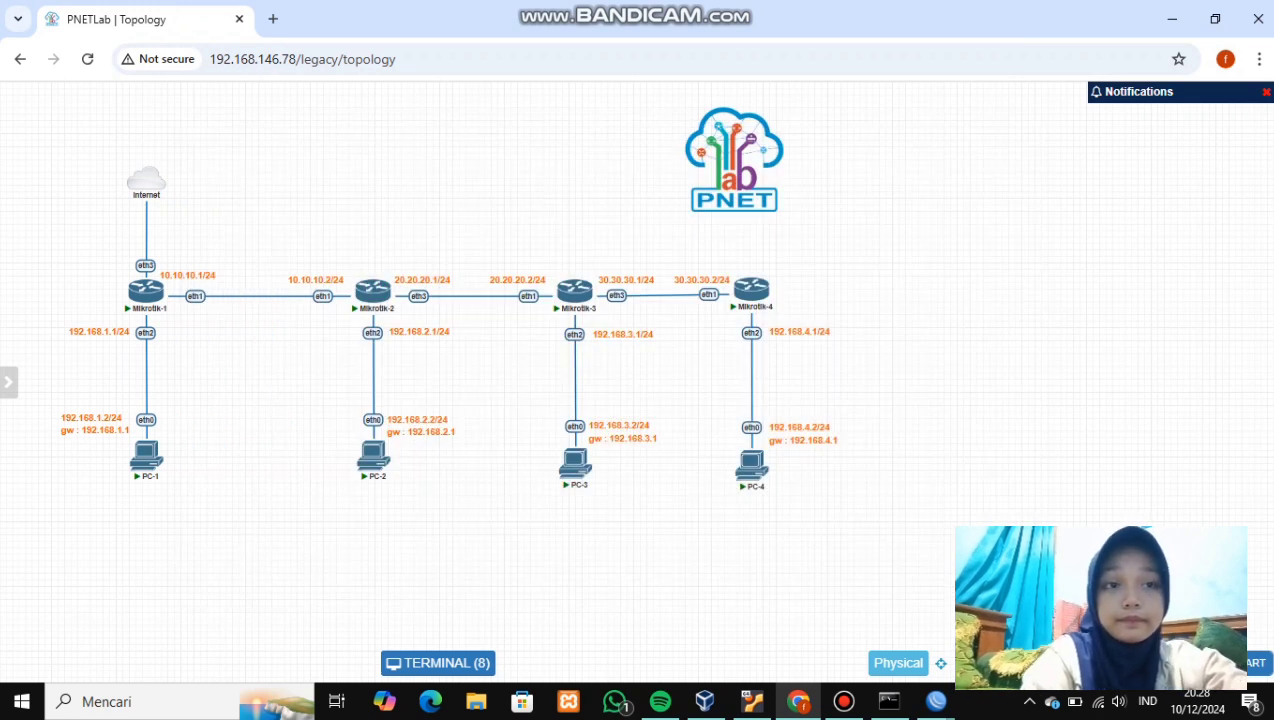
- Ping 30.30.30.2 from a new Mikrotik-1 terminal for four replies, then minimise WinBox
{"action": "left_click", "coordinate": [936, 701]}
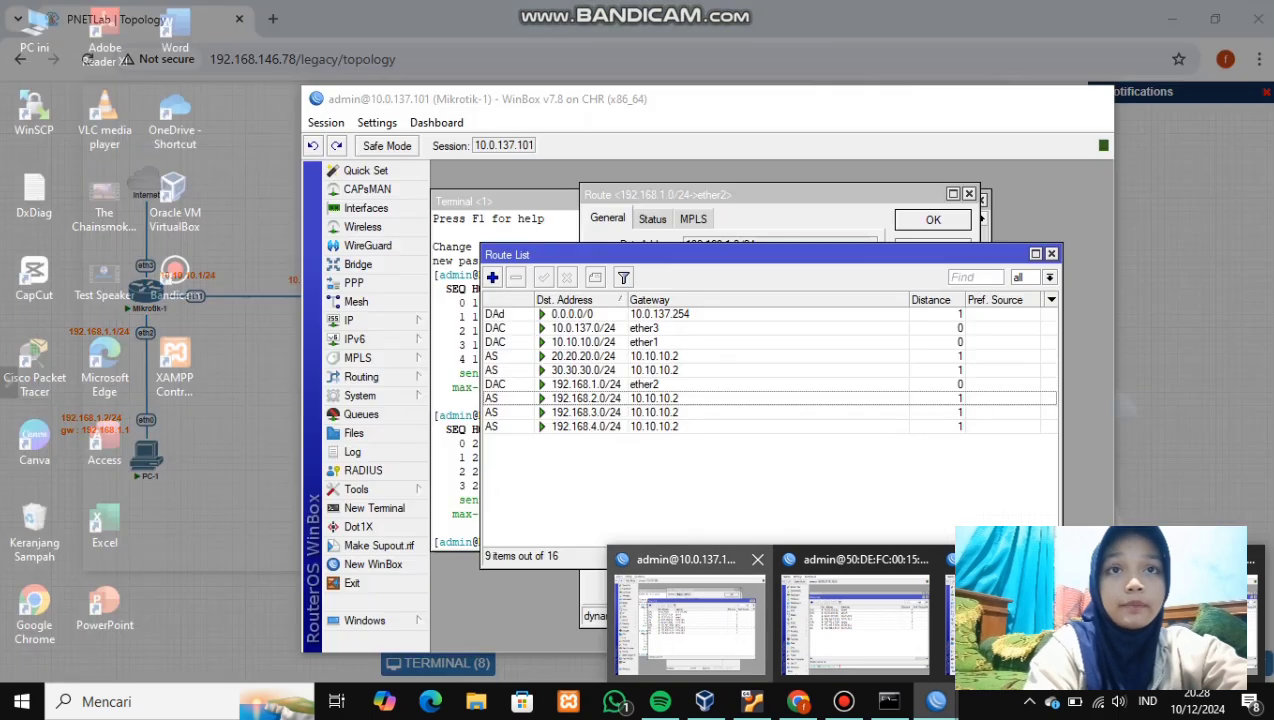
{"action": "left_click", "coordinate": [688, 622]}
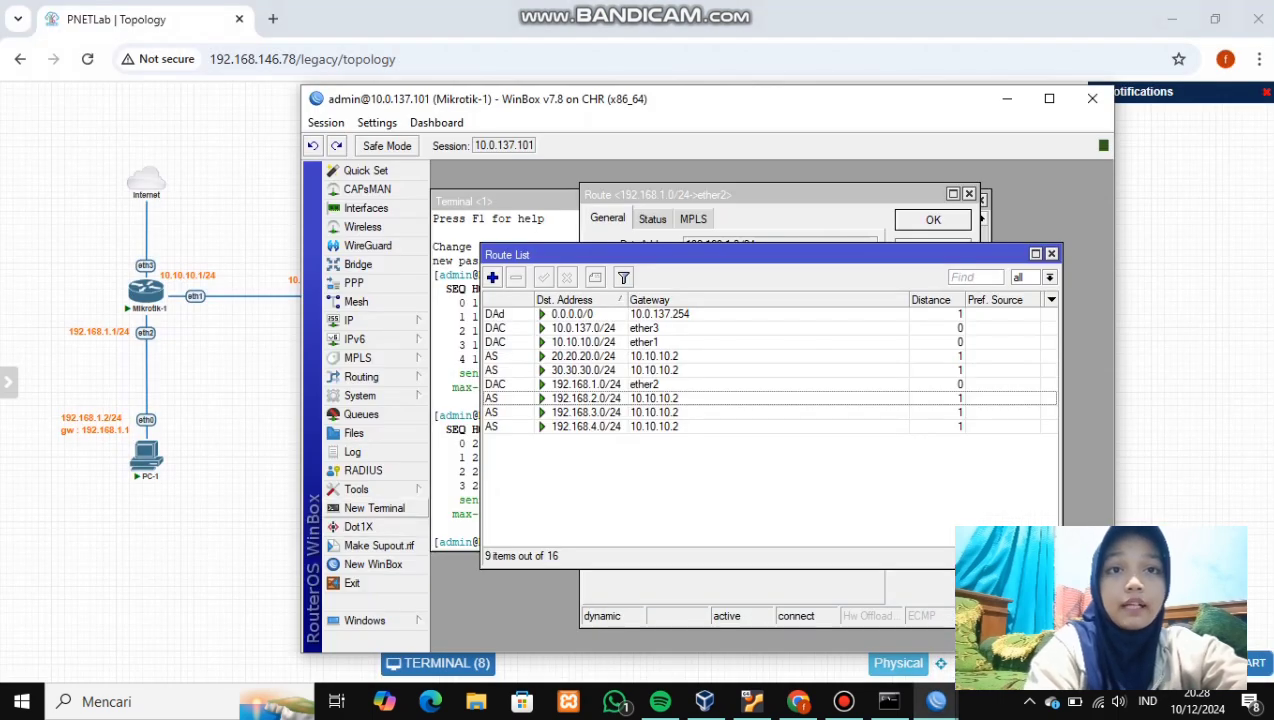
{"action": "left_click", "coordinate": [374, 508]}
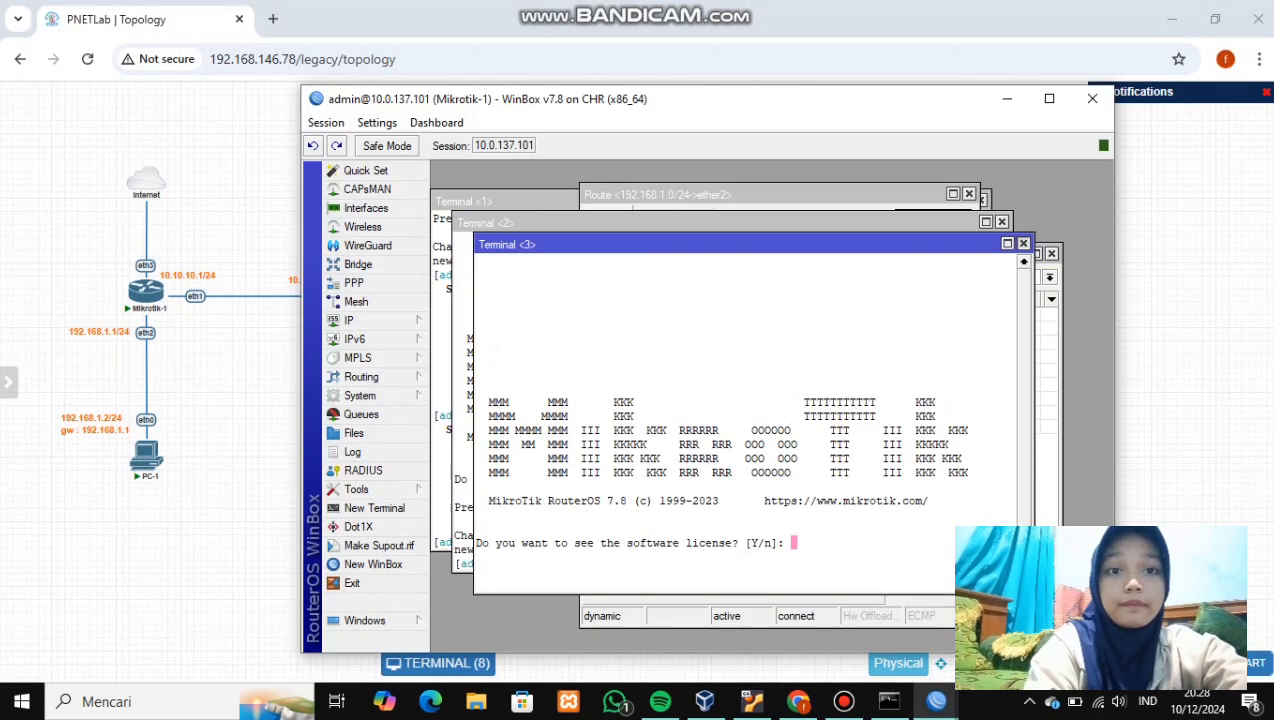
{"action": "key", "text": "n"}
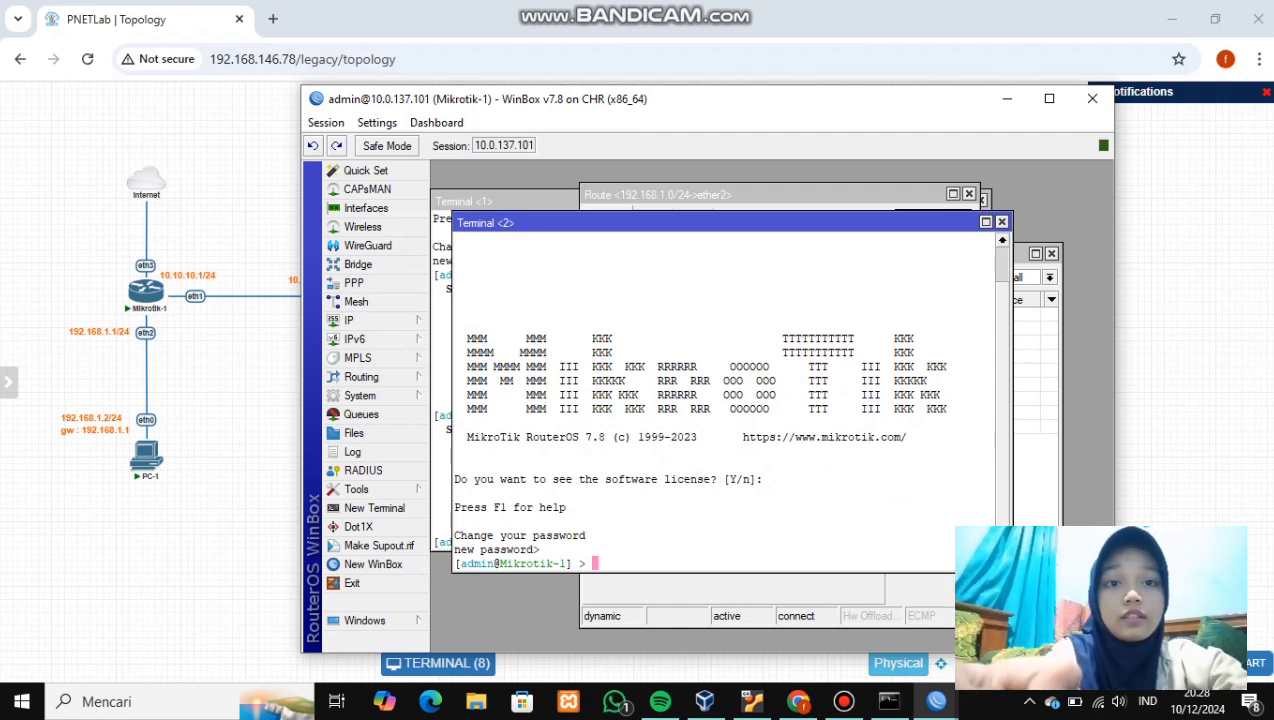
{"action": "type", "text": "ping "}
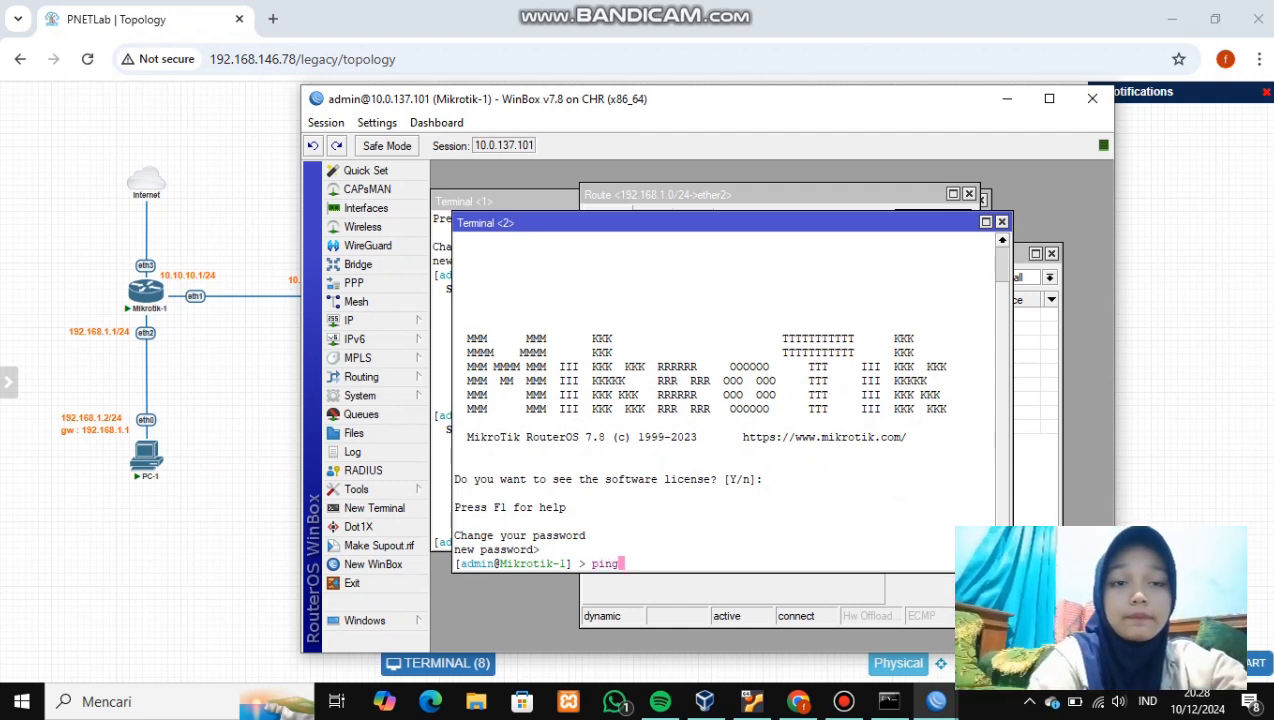
{"action": "type", "text": "30.3"}
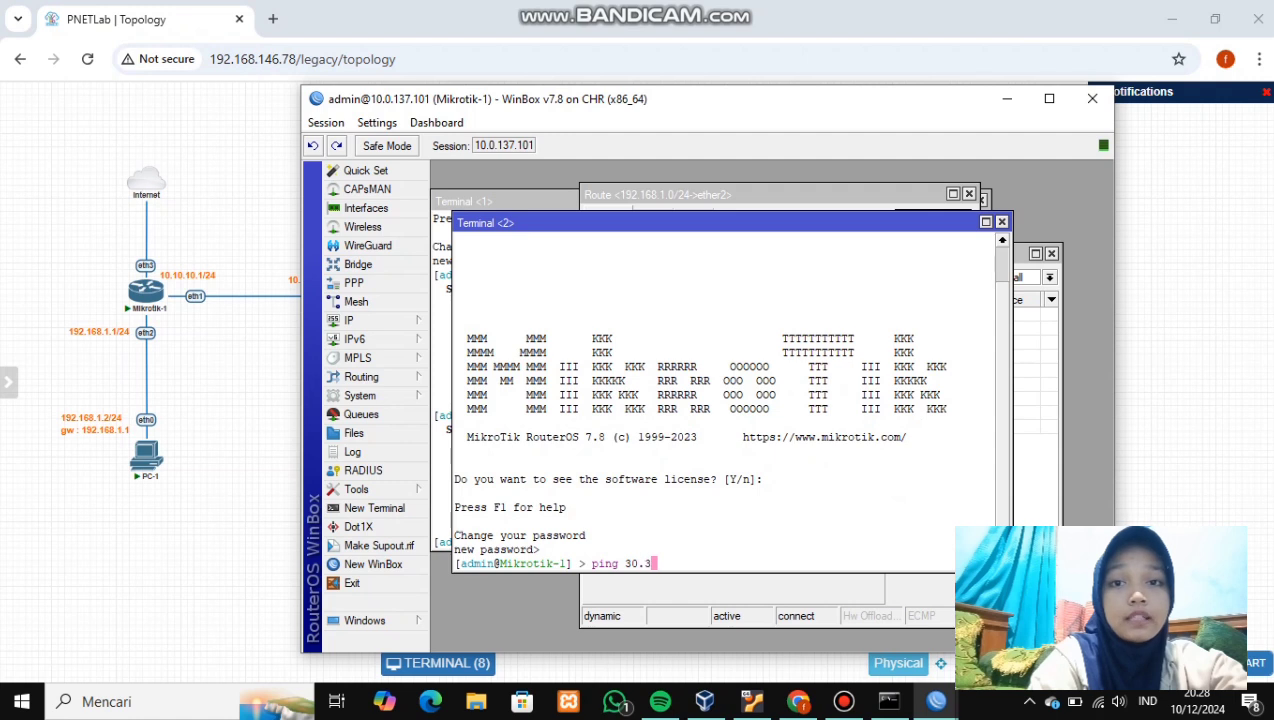
{"action": "type", "text": "0.30.2"}
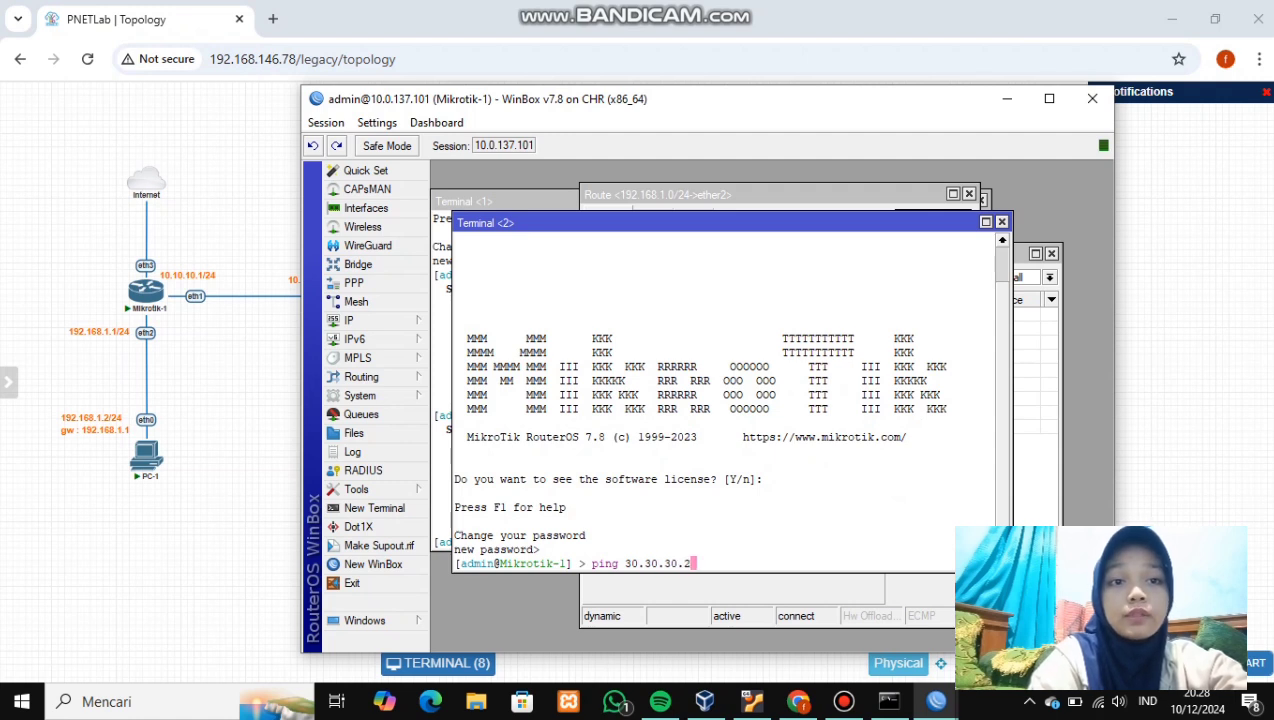
{"action": "key", "text": "Return"}
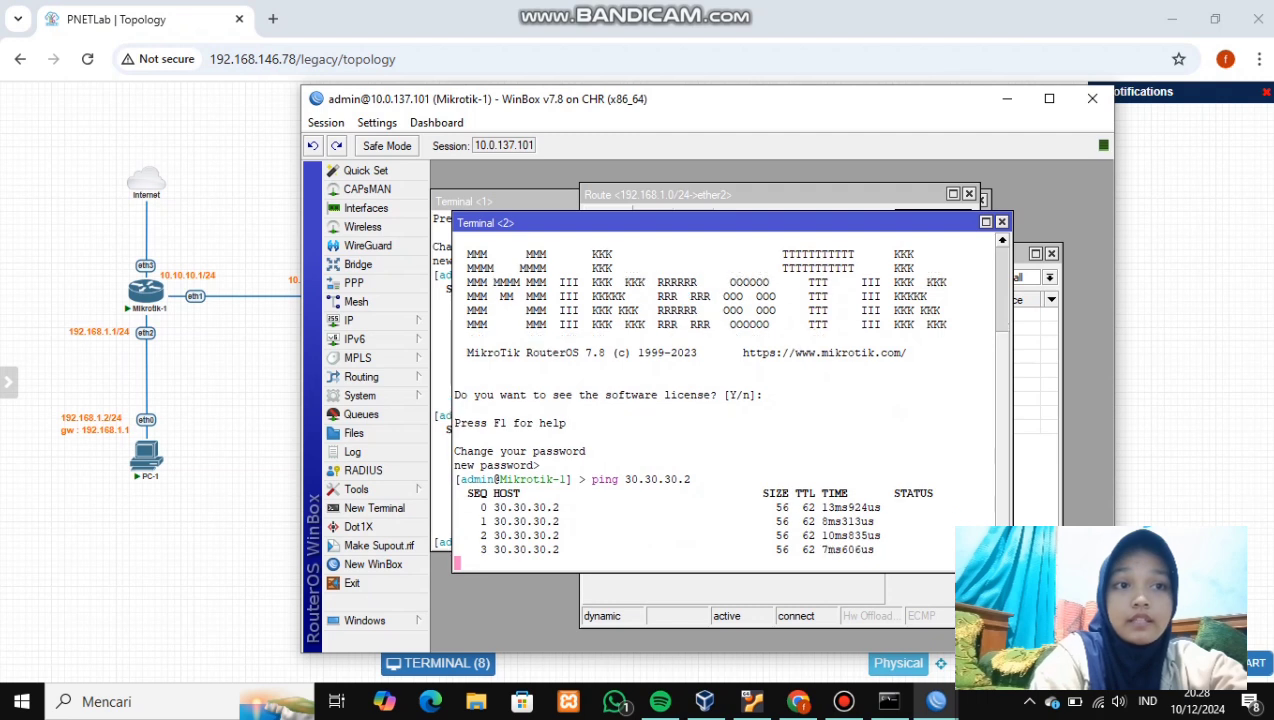
{"action": "key", "text": "ctrl+c"}
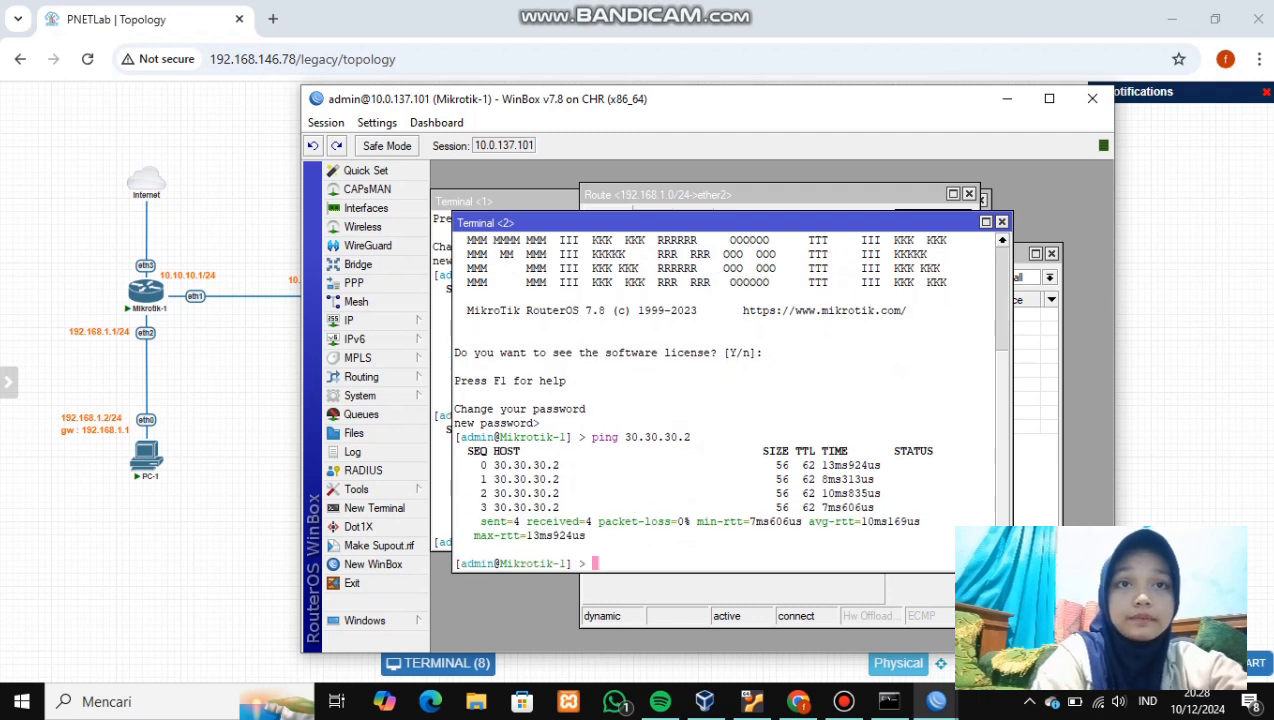
{"action": "left_click", "coordinate": [1007, 98]}
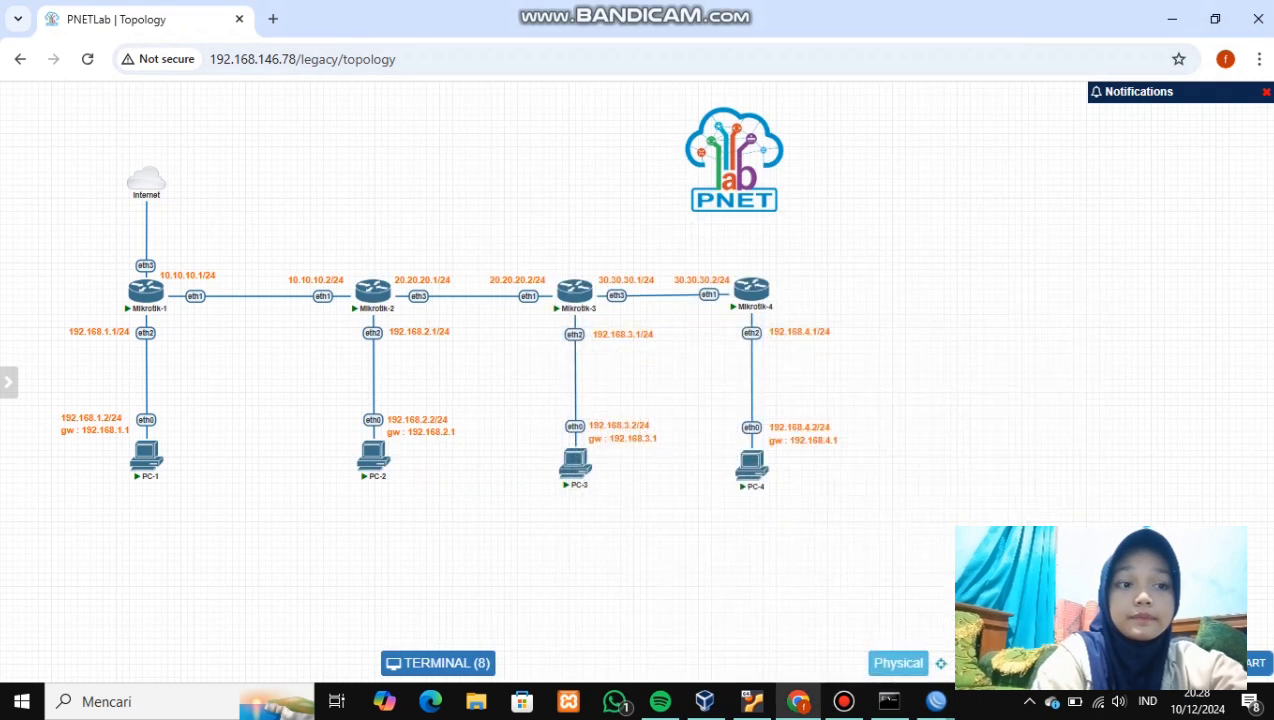
- Ping 30.30.30.2 from a new Mikrotik-2 terminal, skipping login prompts, then minimise WinBox
{"action": "mouse_move", "coordinate": [936, 701]}
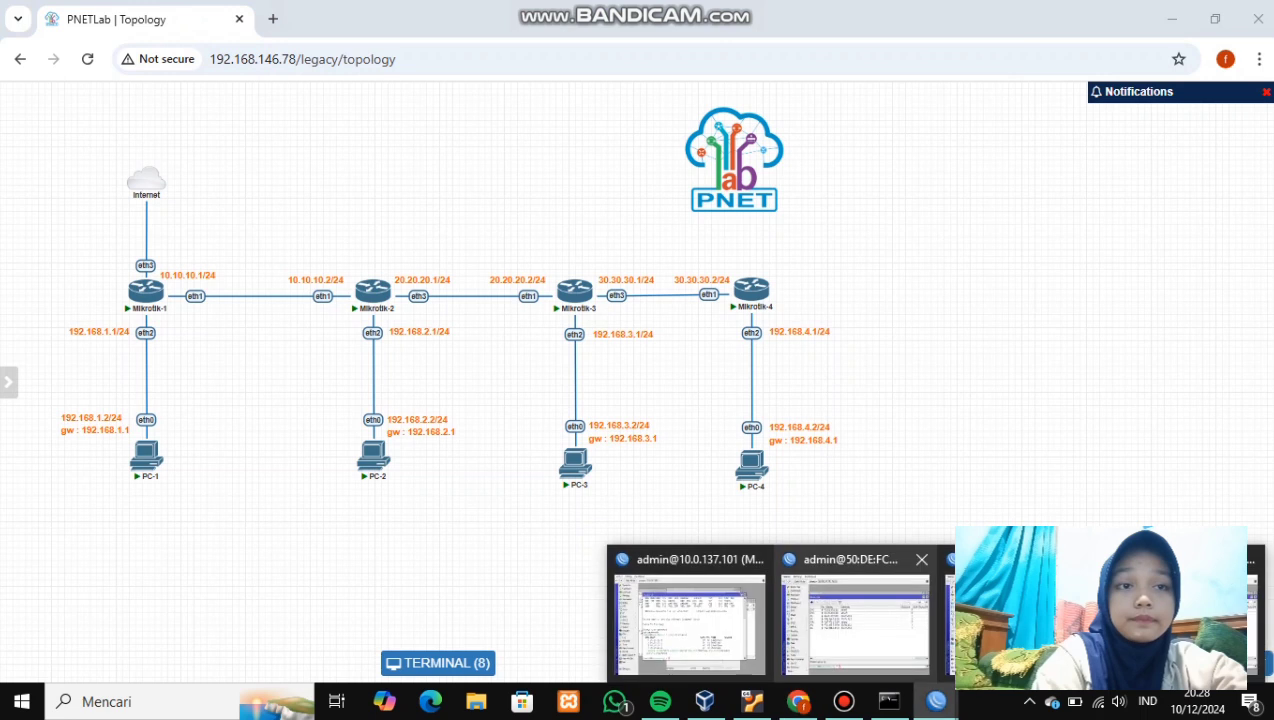
{"action": "left_click", "coordinate": [692, 620]}
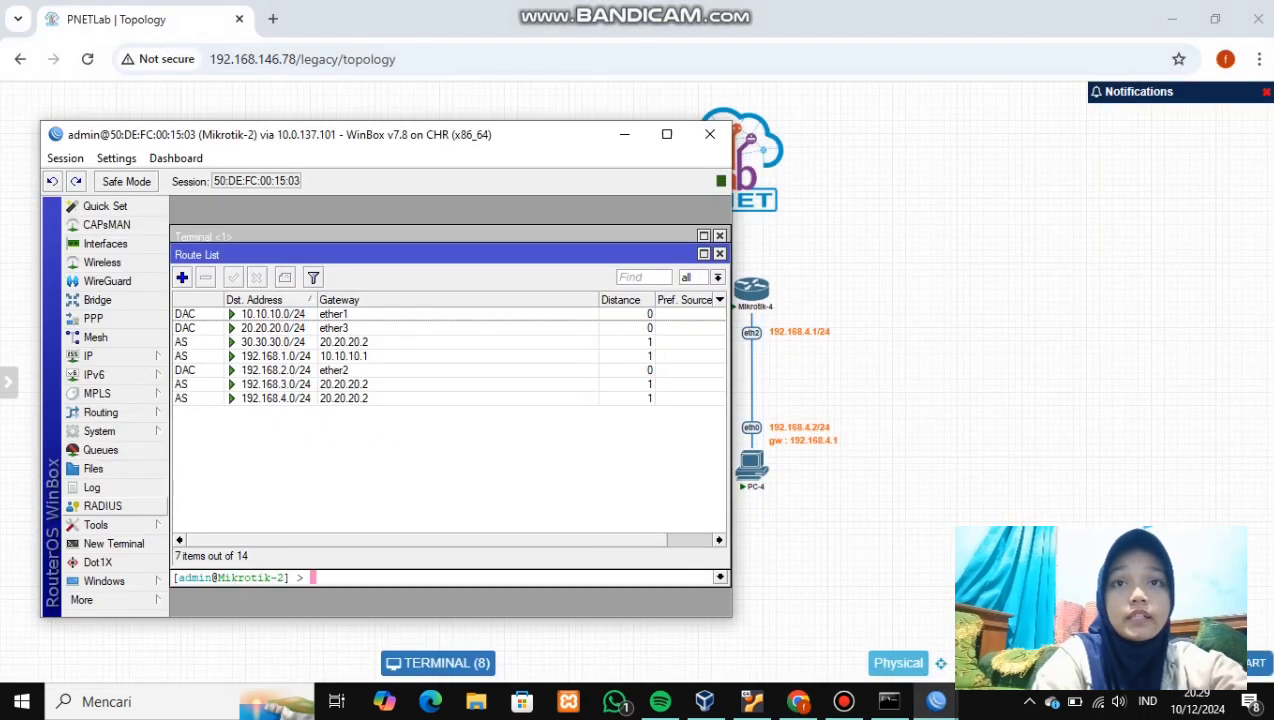
{"action": "left_click", "coordinate": [112, 543]}
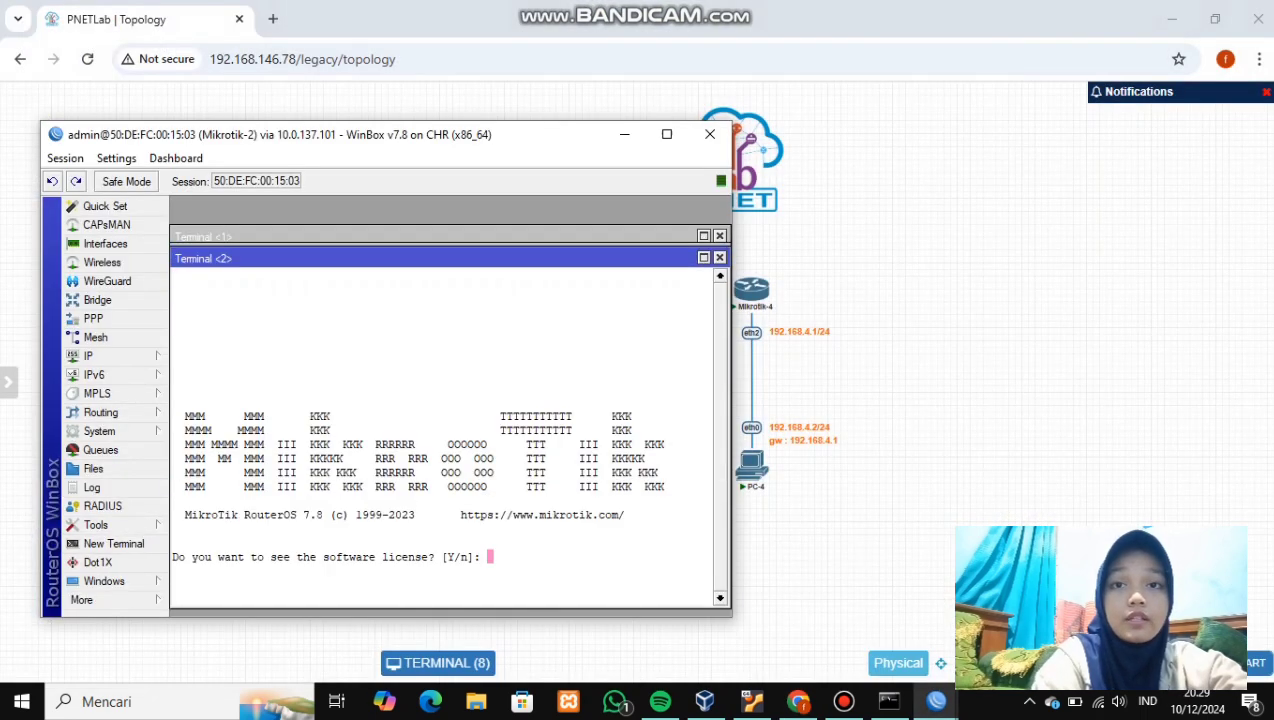
{"action": "key", "text": "n"}
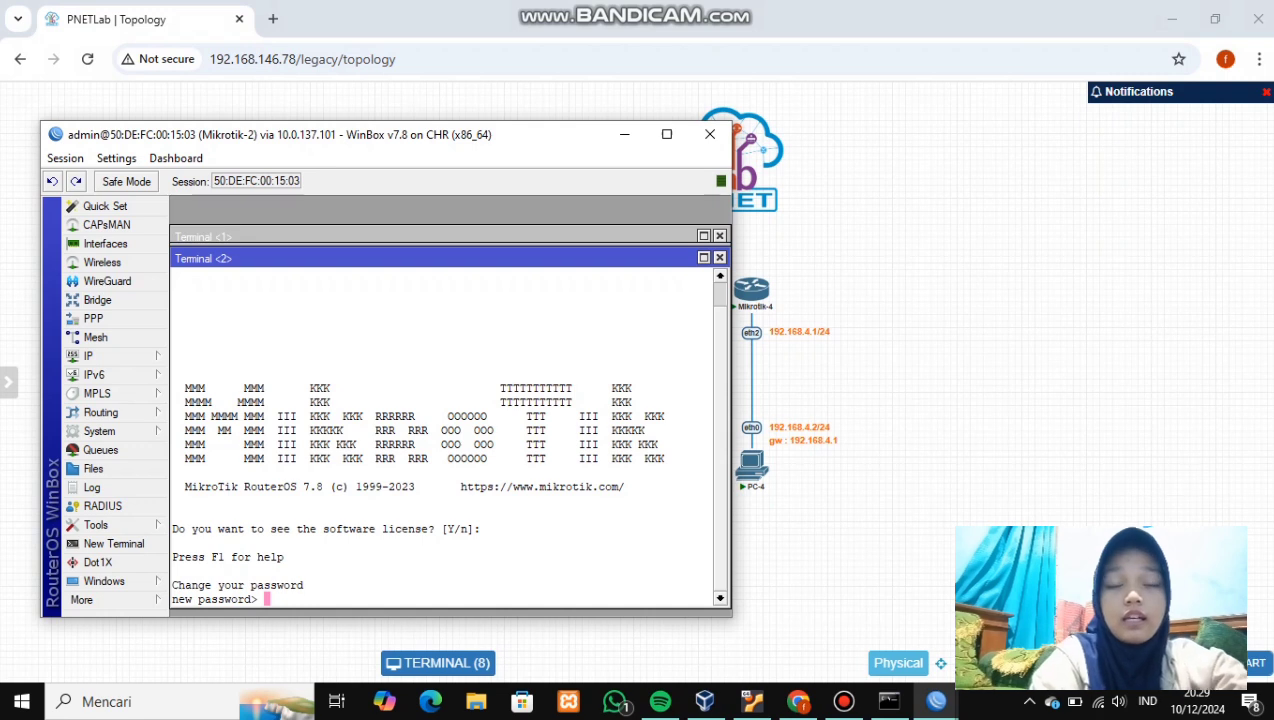
{"action": "key", "text": "Return"}
{"action": "type", "text": "pin"}
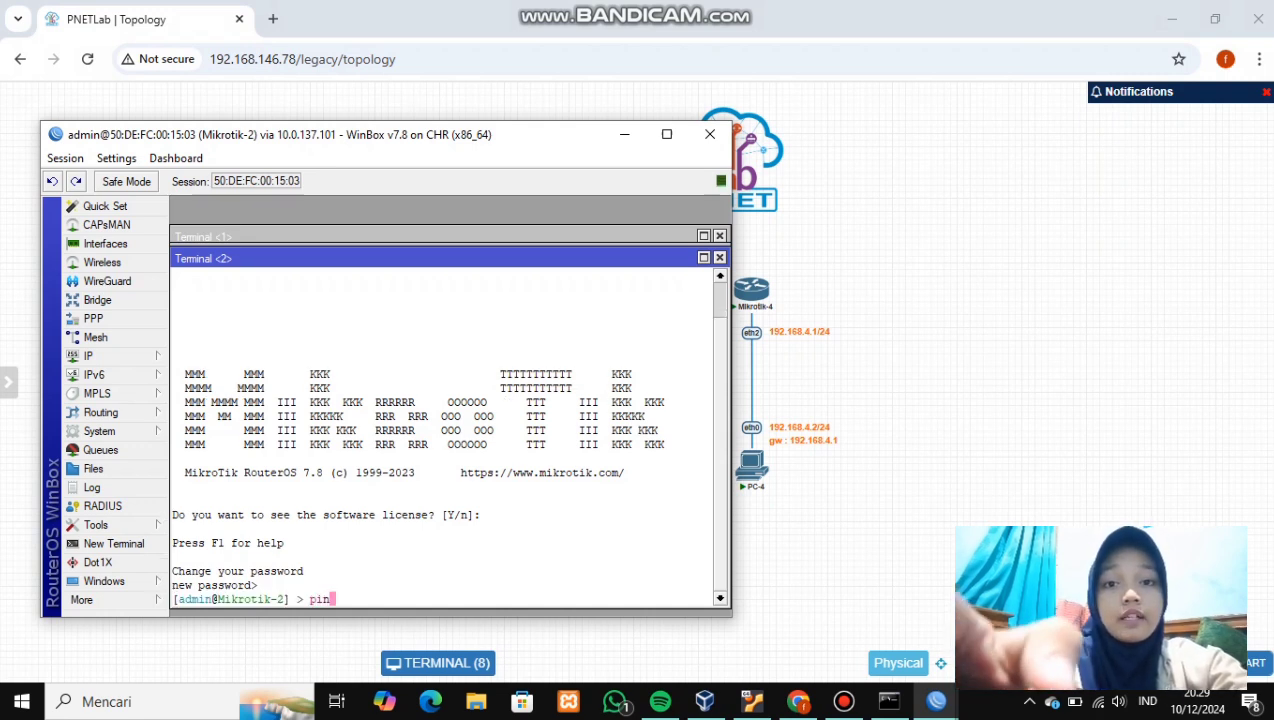
{"action": "type", "text": "g 30."}
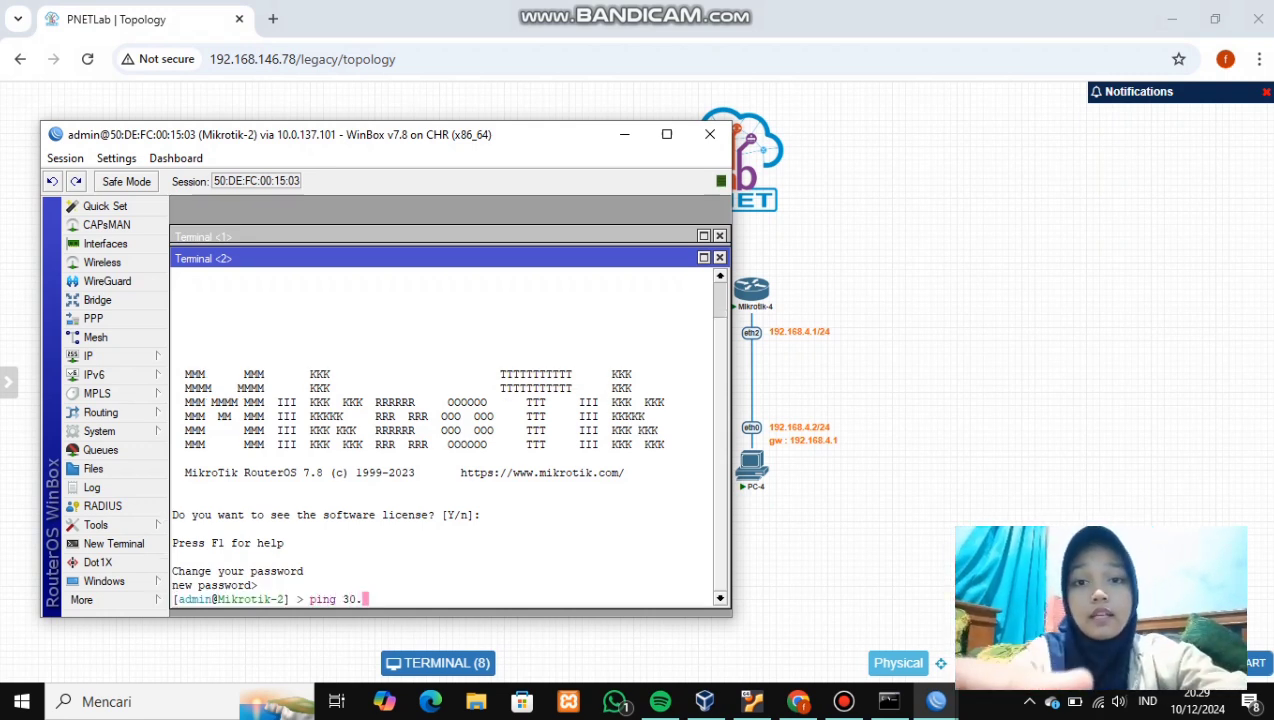
{"action": "type", "text": "30.30."}
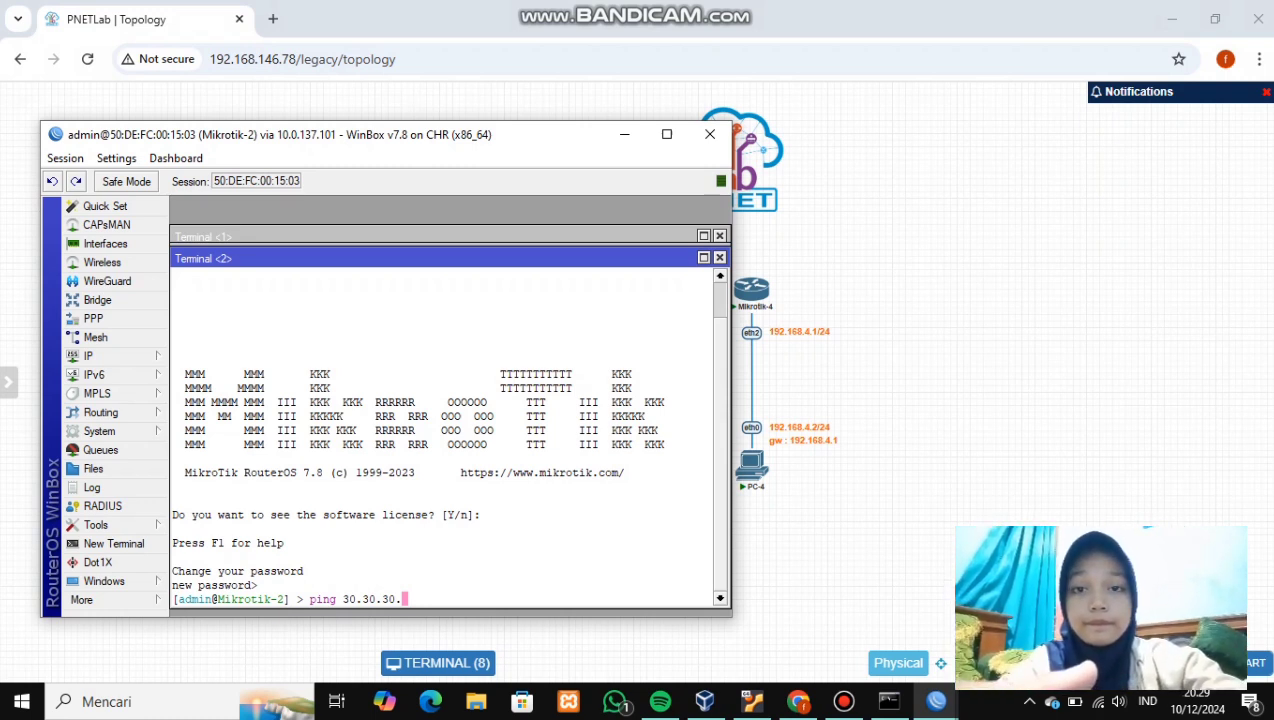
{"action": "type", "text": "2"}
{"action": "key", "text": "Return"}
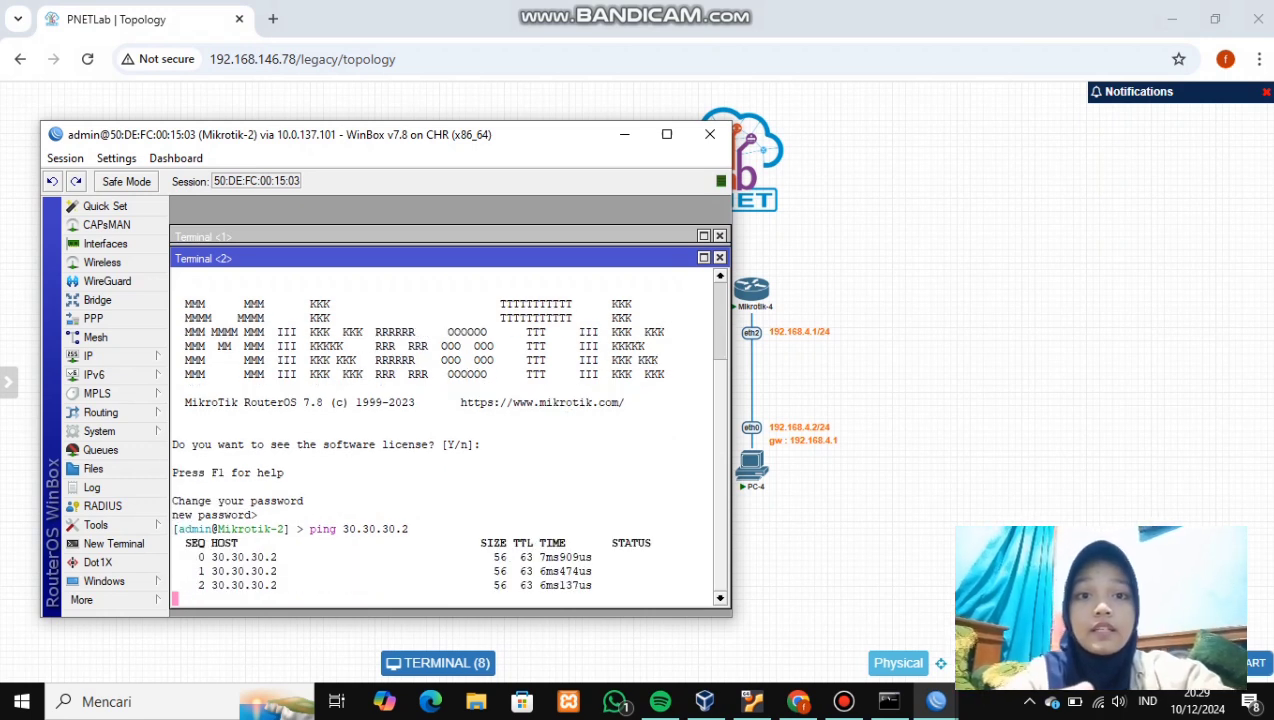
{"action": "key", "text": "ctrl+c"}
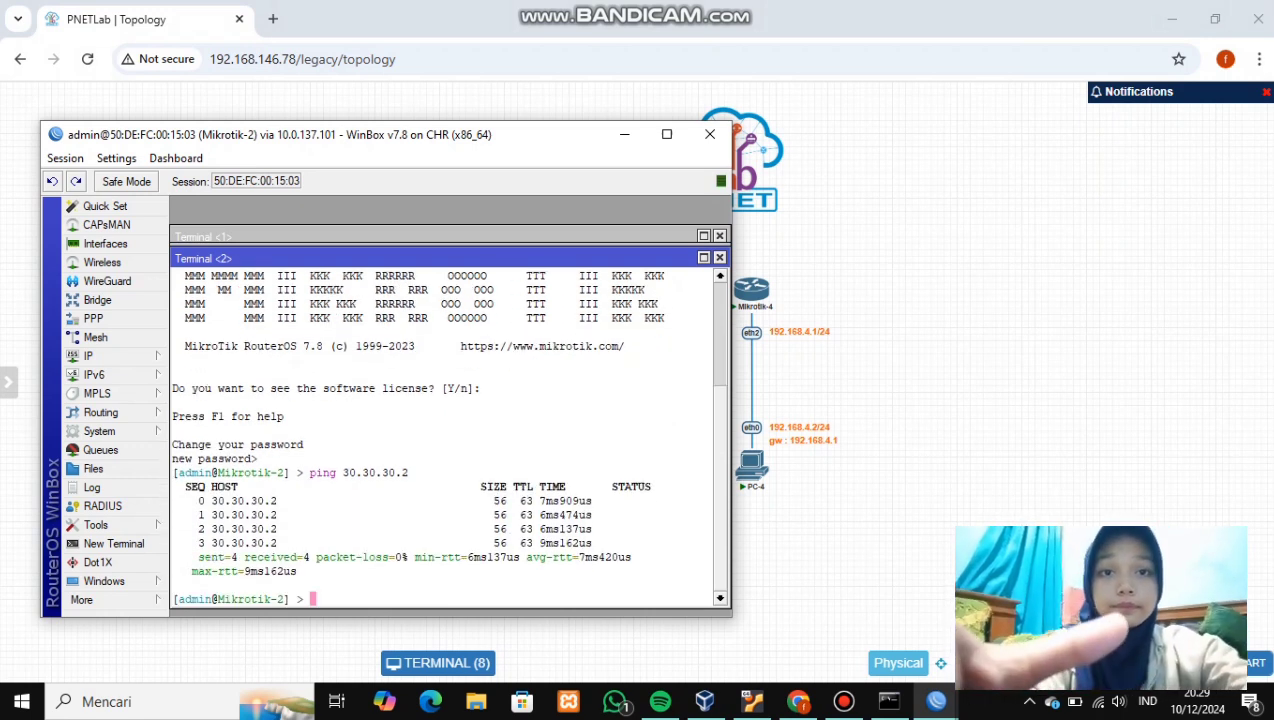
{"action": "left_click", "coordinate": [624, 134]}
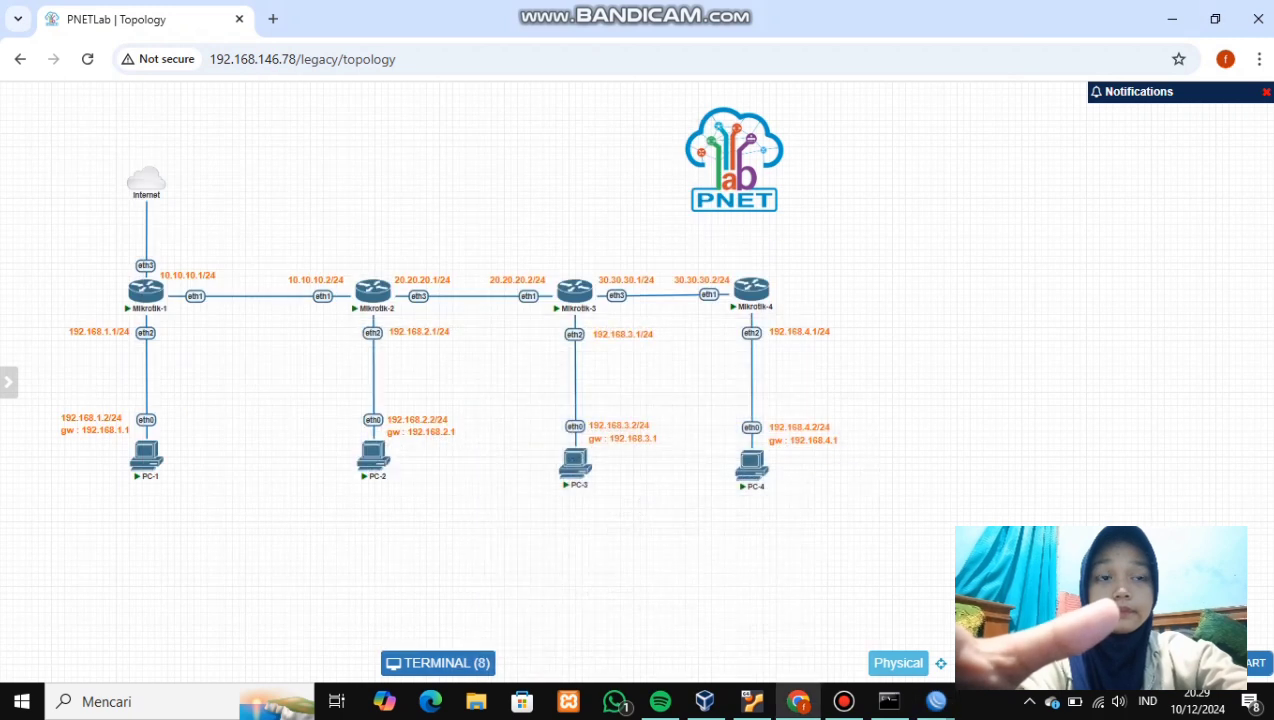
- Ping 30.30.30.2 from a new Mikrotik-3 terminal for four replies, then minimise WinBox
{"action": "mouse_move", "coordinate": [936, 702]}
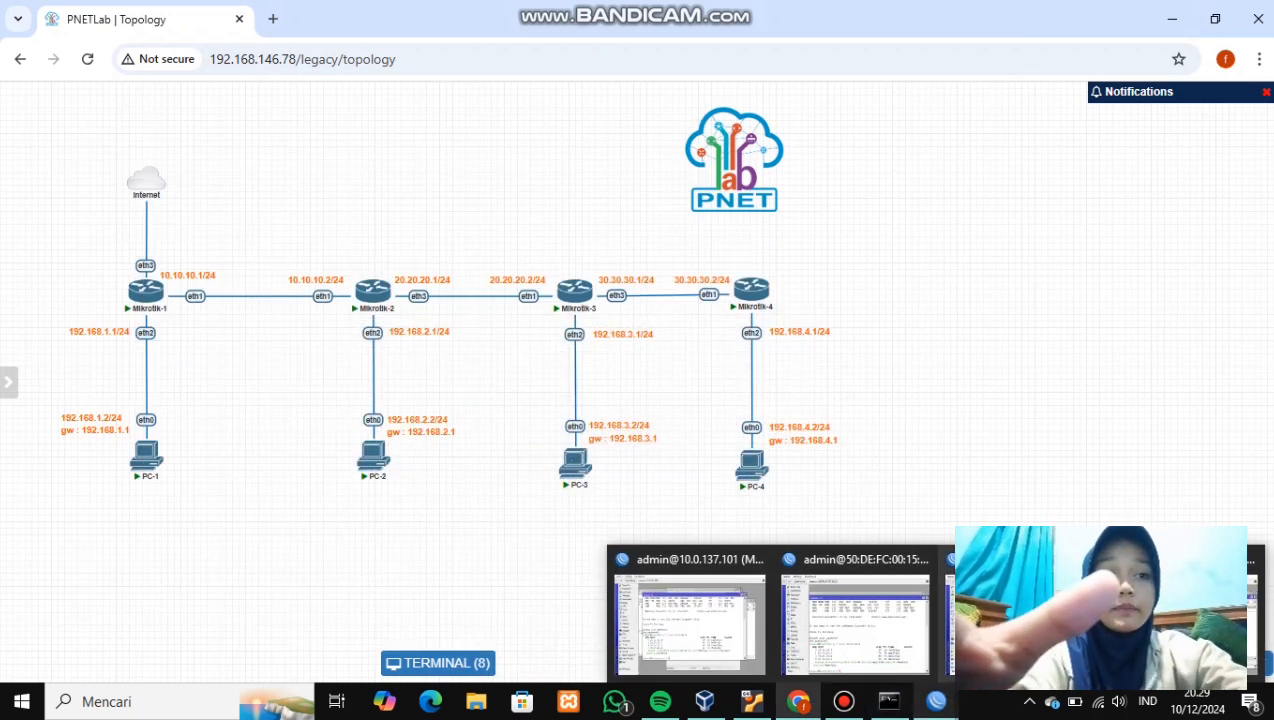
{"action": "left_click", "coordinate": [1022, 618]}
{"action": "left_click", "coordinate": [95, 500]}
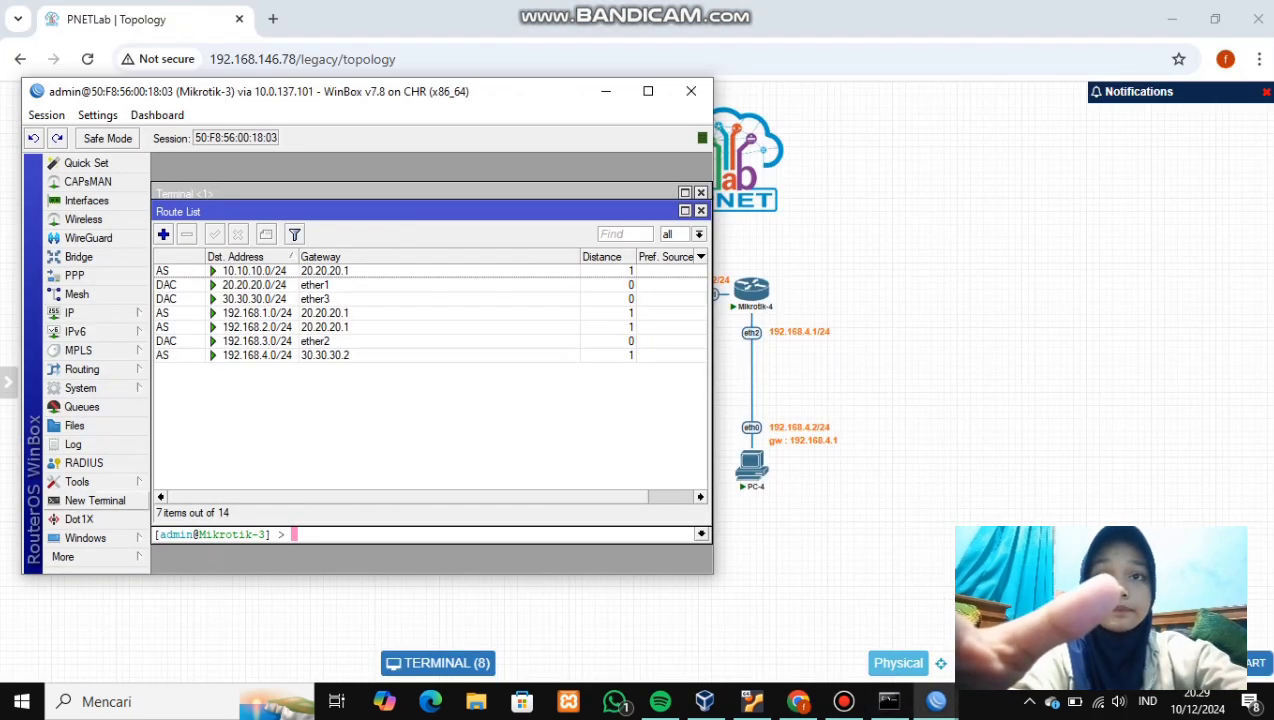
{"action": "key", "text": "n"}
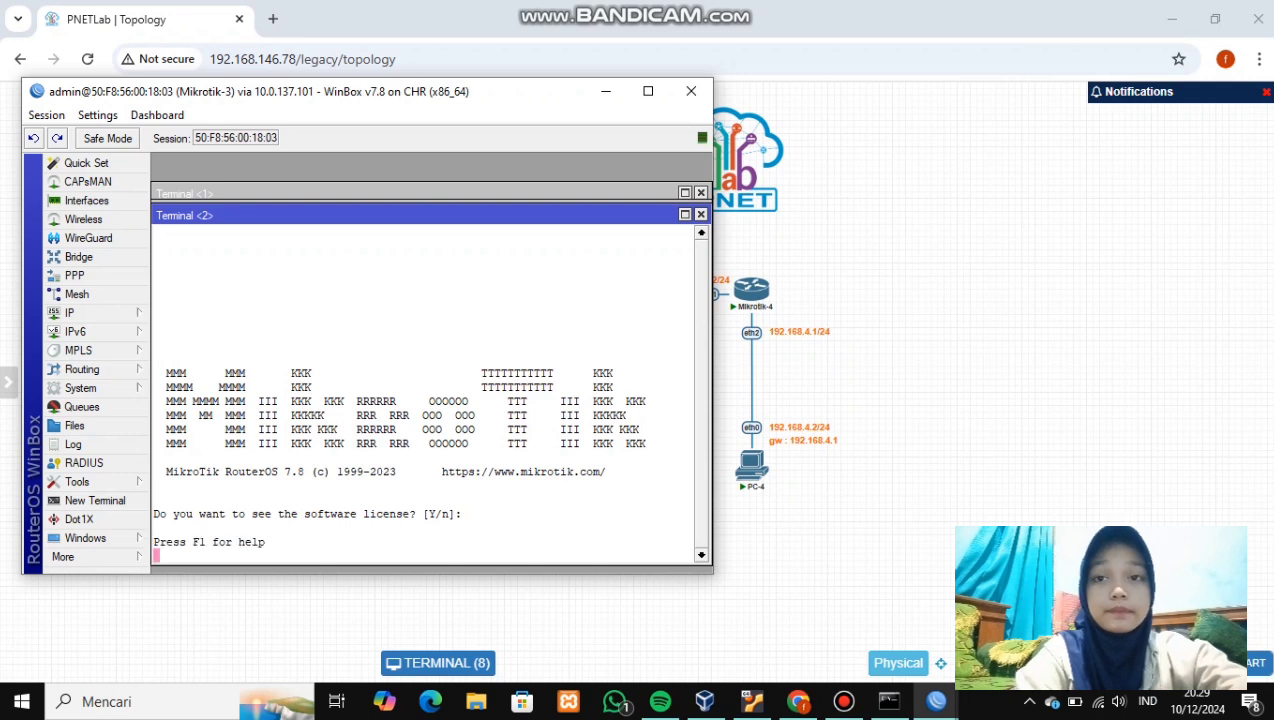
{"action": "key", "text": "ctrl+c"}
{"action": "type", "text": "ping 30.30.30.2"}
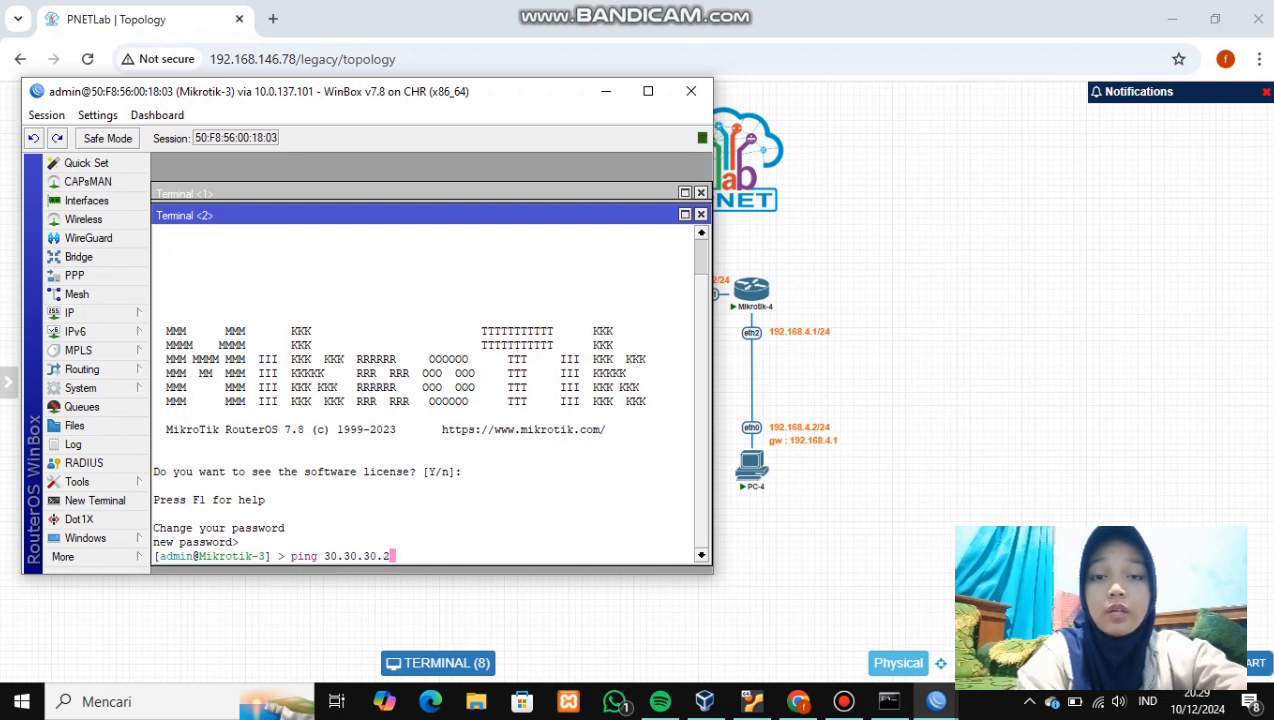
{"action": "key", "text": "Return"}
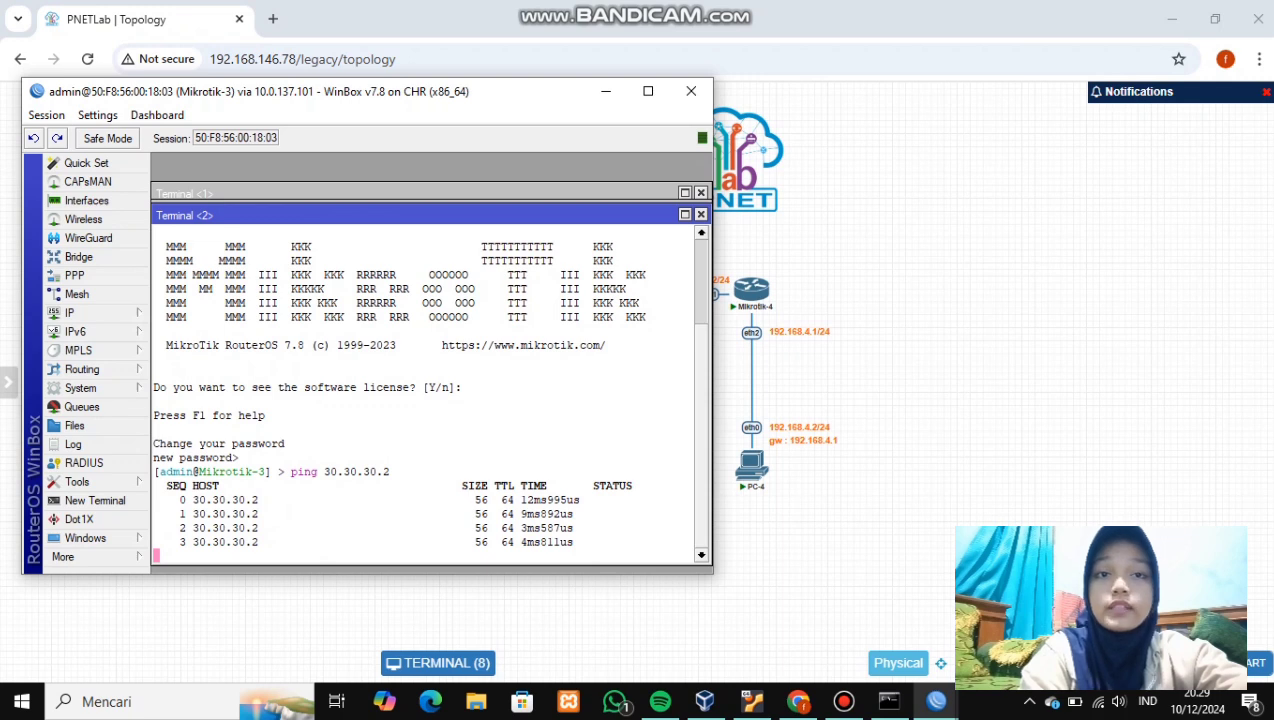
{"action": "key", "text": "ctrl+c"}
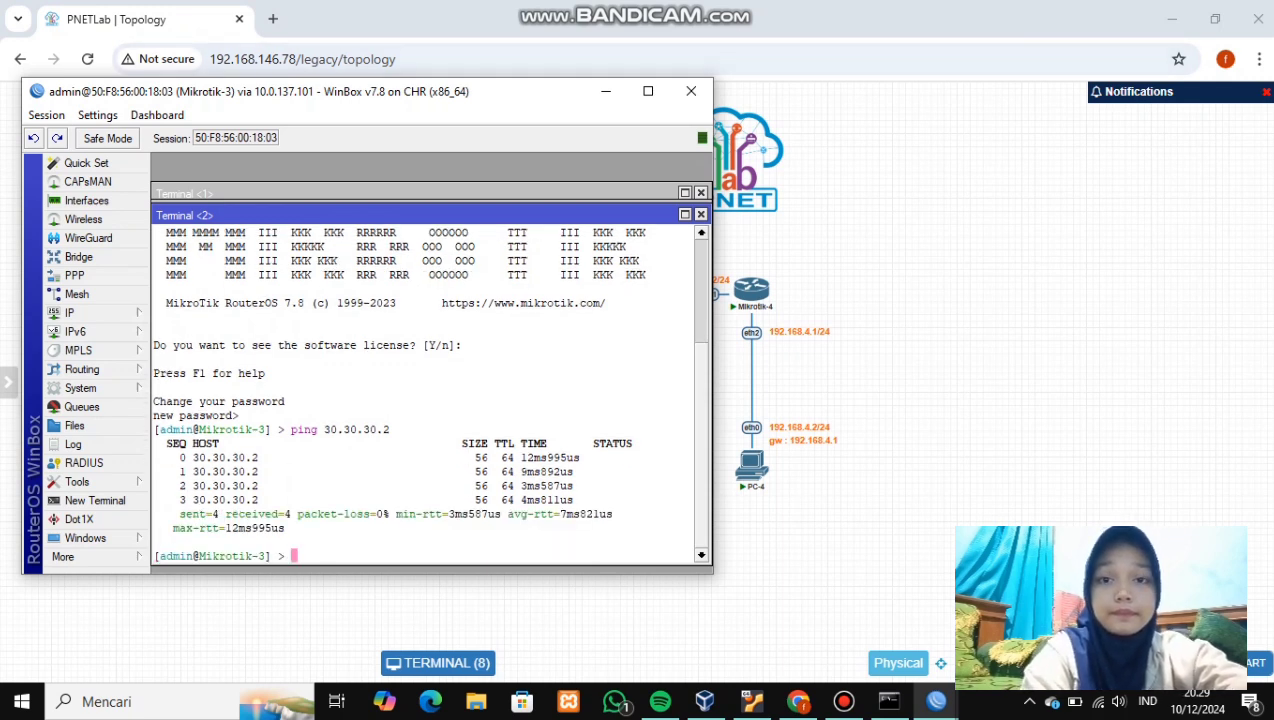
{"action": "left_click", "coordinate": [606, 92]}
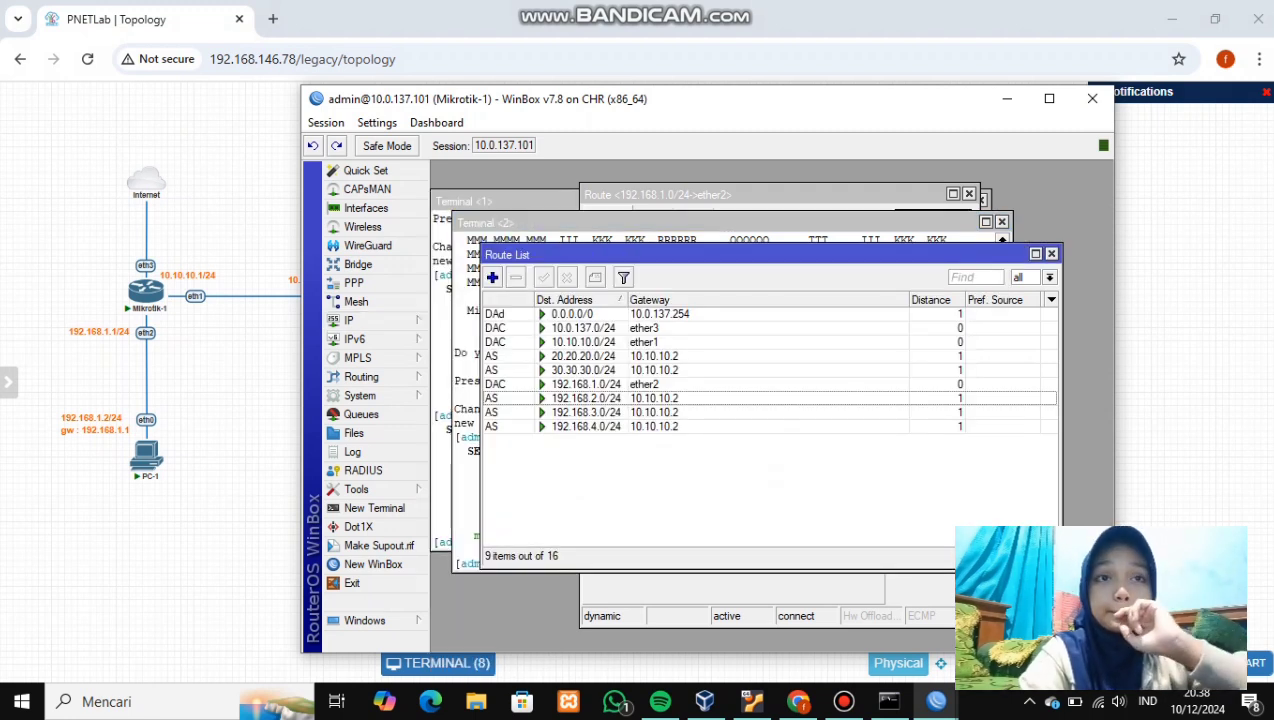
- Select the 0.0.0.0/0 default route in Mikrotik-1's route list
{"action": "left_click", "coordinate": [588, 314]}
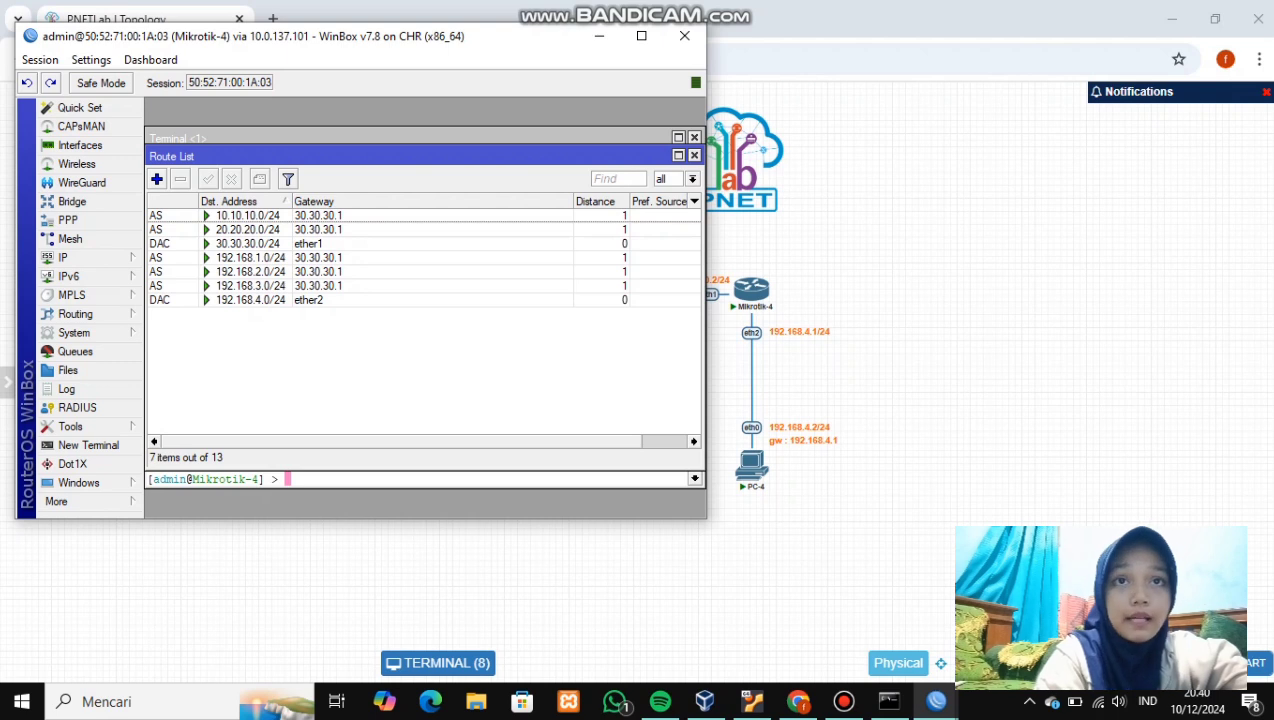
- Add a default route 0.0.0.0/0 via gateway 30.30.30.1 on Mikrotik-4
{"action": "left_click", "coordinate": [156, 178]}
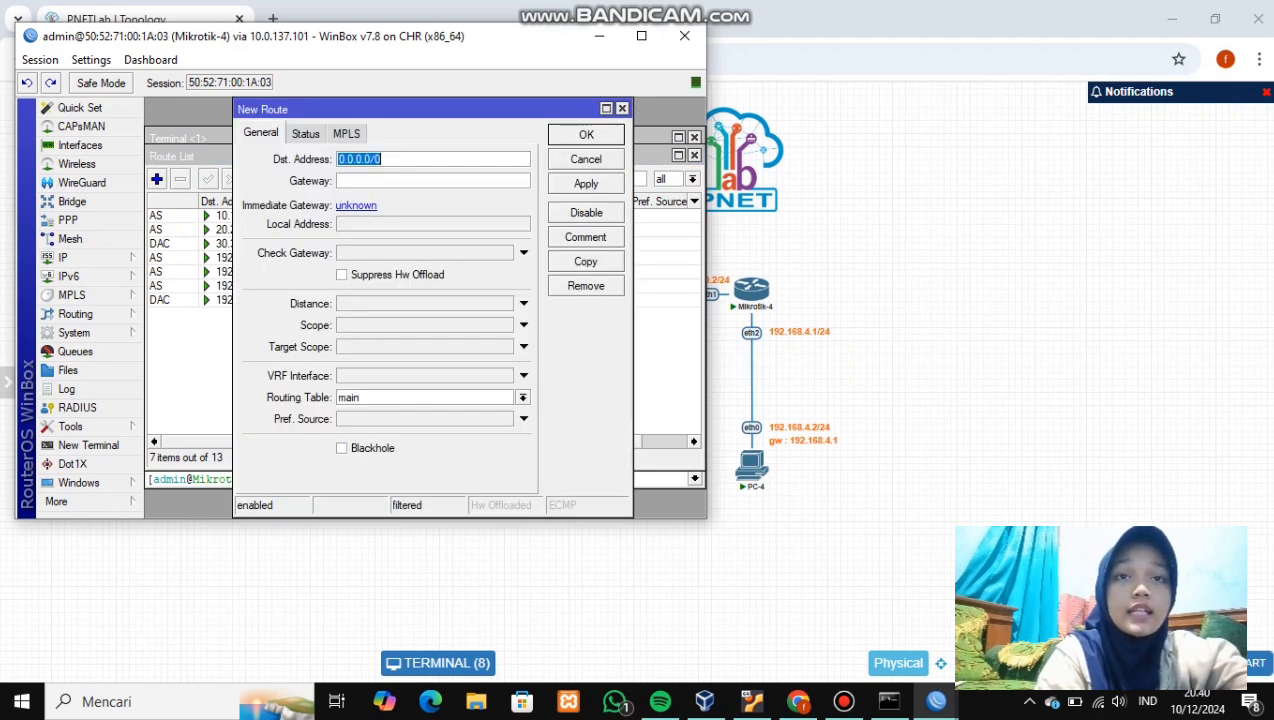
{"action": "left_click", "coordinate": [390, 181]}
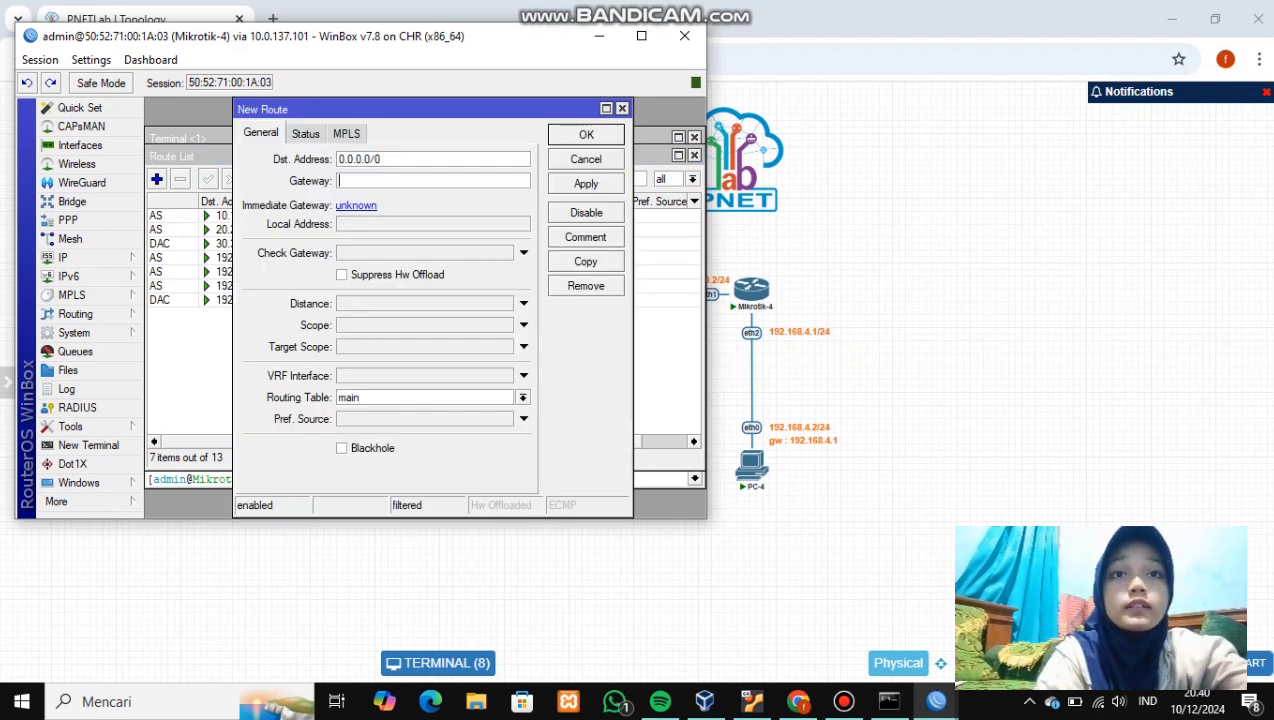
{"action": "type", "text": "30."}
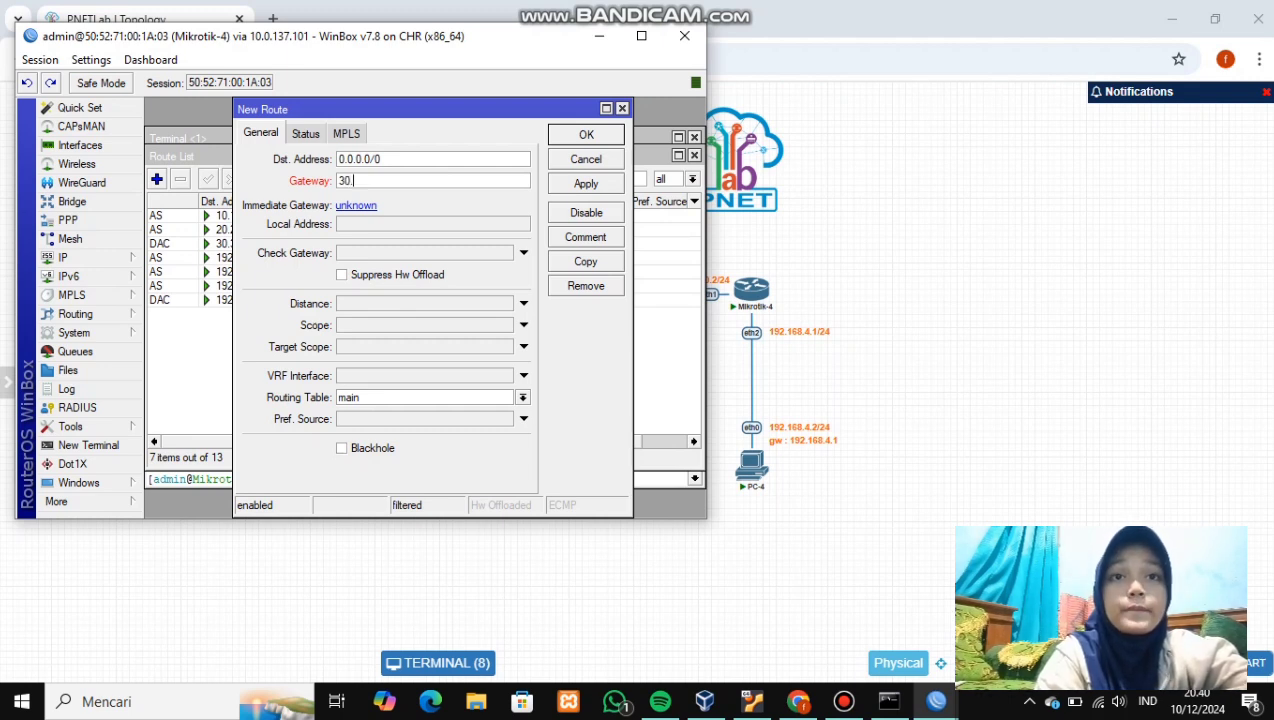
{"action": "type", "text": "30.3"}
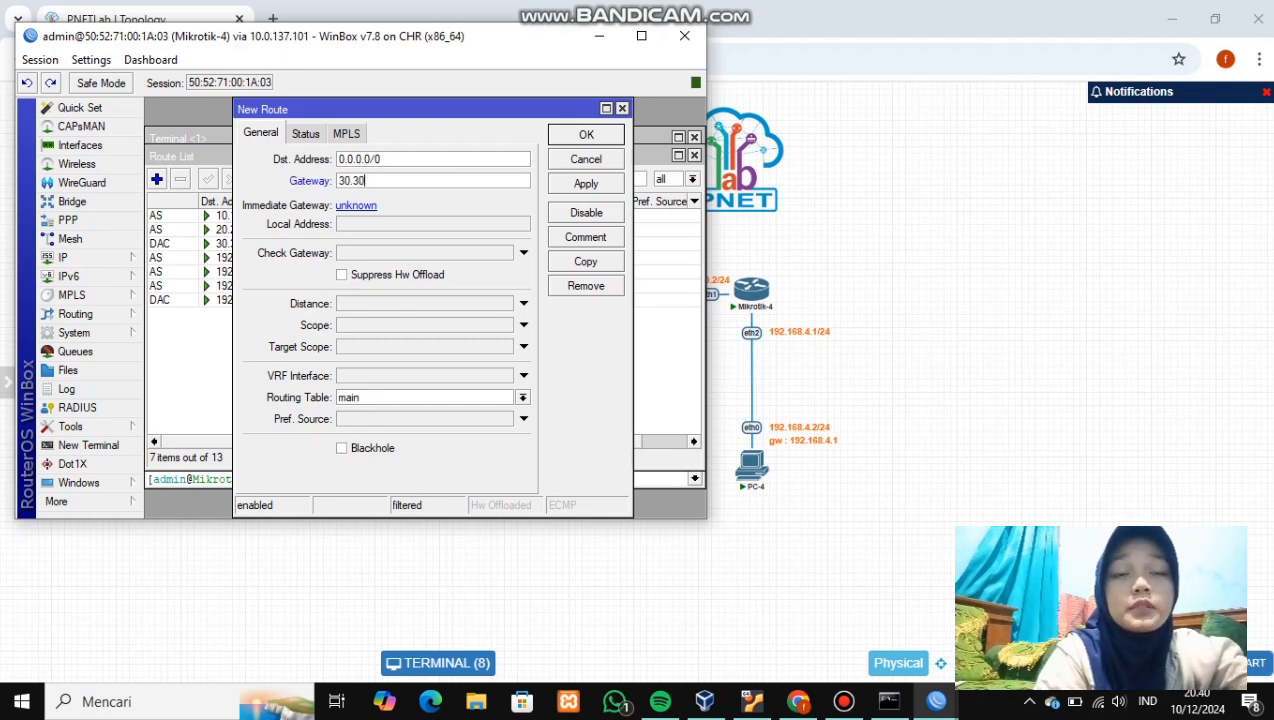
{"action": "type", "text": "0"}
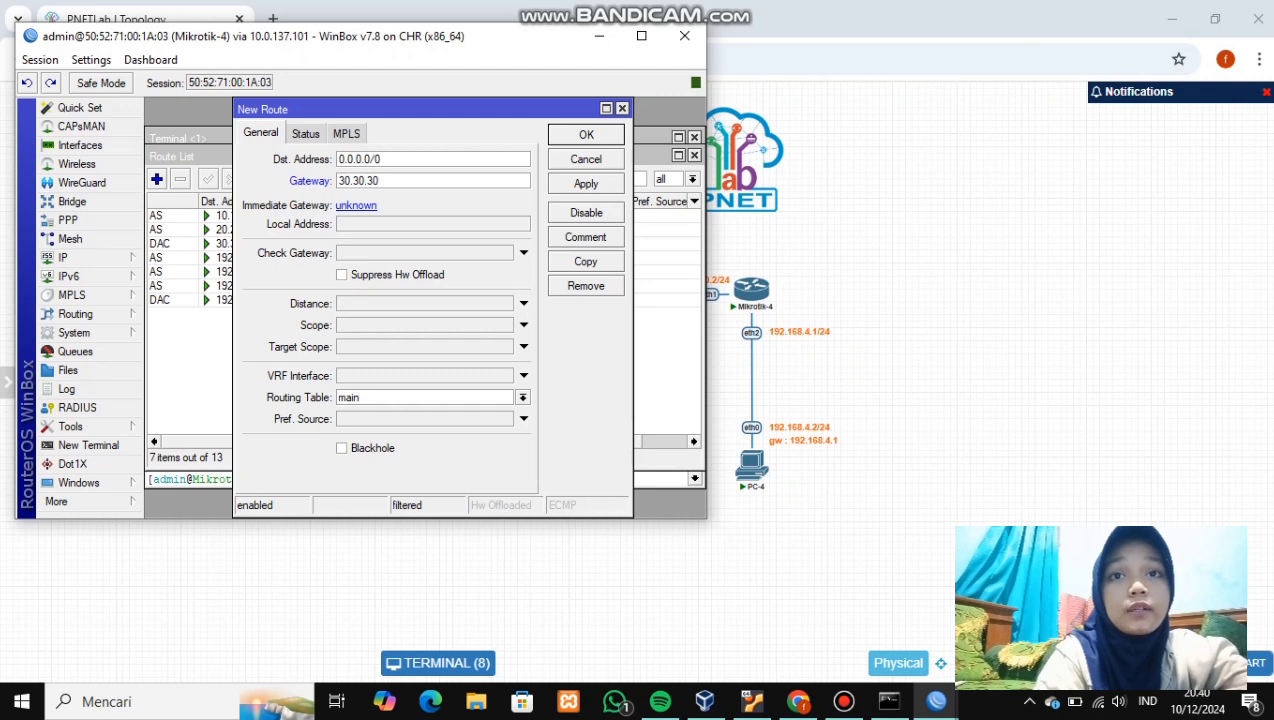
{"action": "type", "text": ".1"}
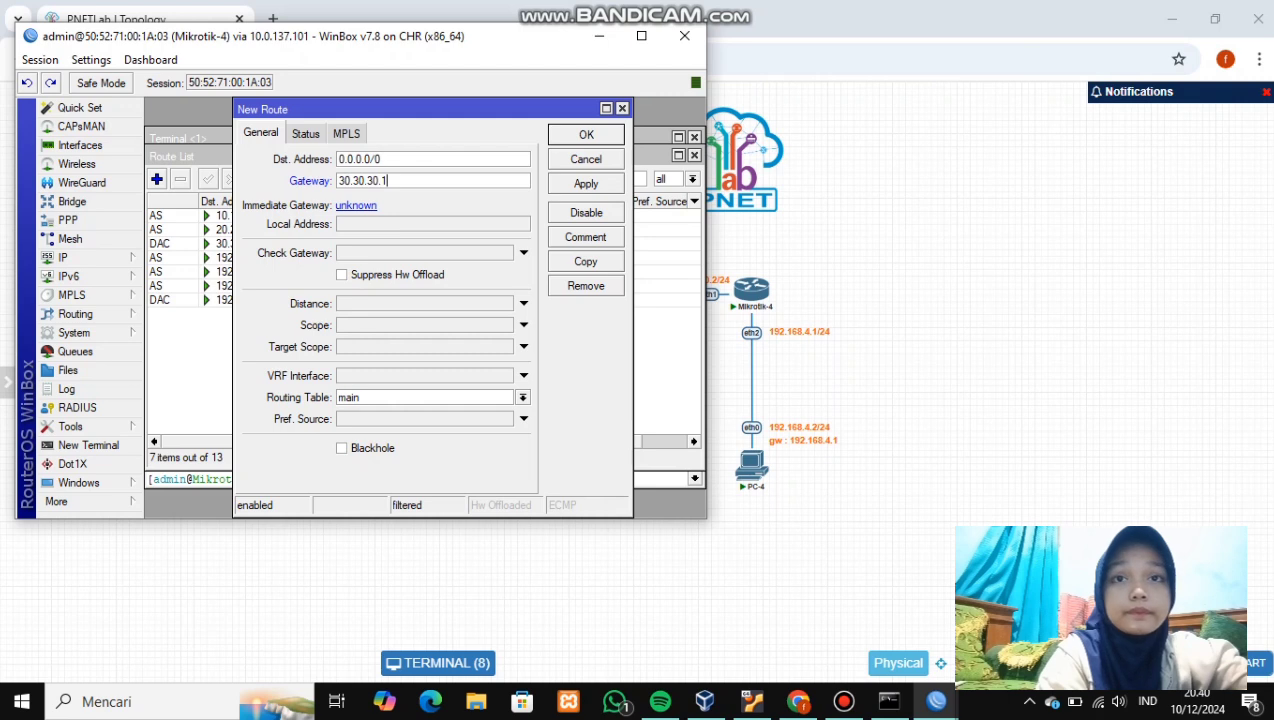
{"action": "left_click", "coordinate": [586, 183]}
{"action": "left_click", "coordinate": [586, 134]}
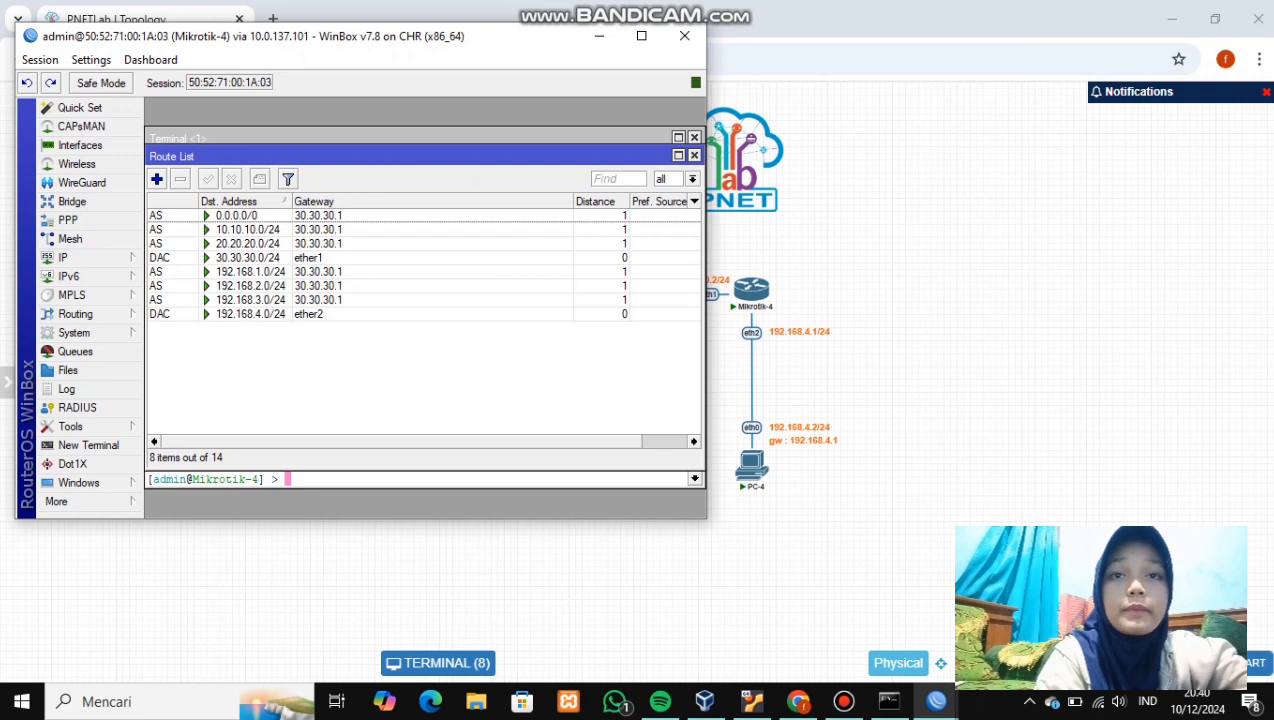
- Disable Mikrotik-4's static routes to 10.10.10.0/24, 20.20.20.0/24 and 192.168.1–3.0/24
{"action": "left_click", "coordinate": [248, 230]}
{"action": "key", "text": "Delete"}
{"action": "left_click", "coordinate": [231, 179]}
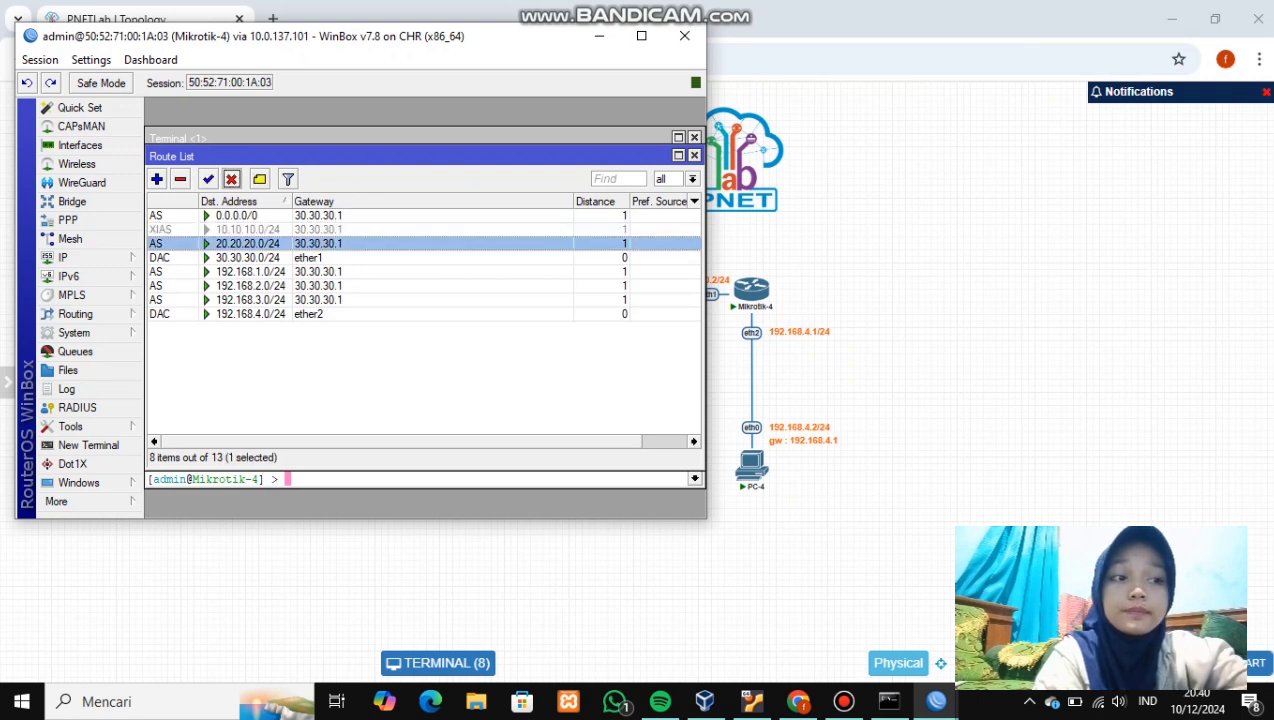
{"action": "left_click", "coordinate": [250, 271]}
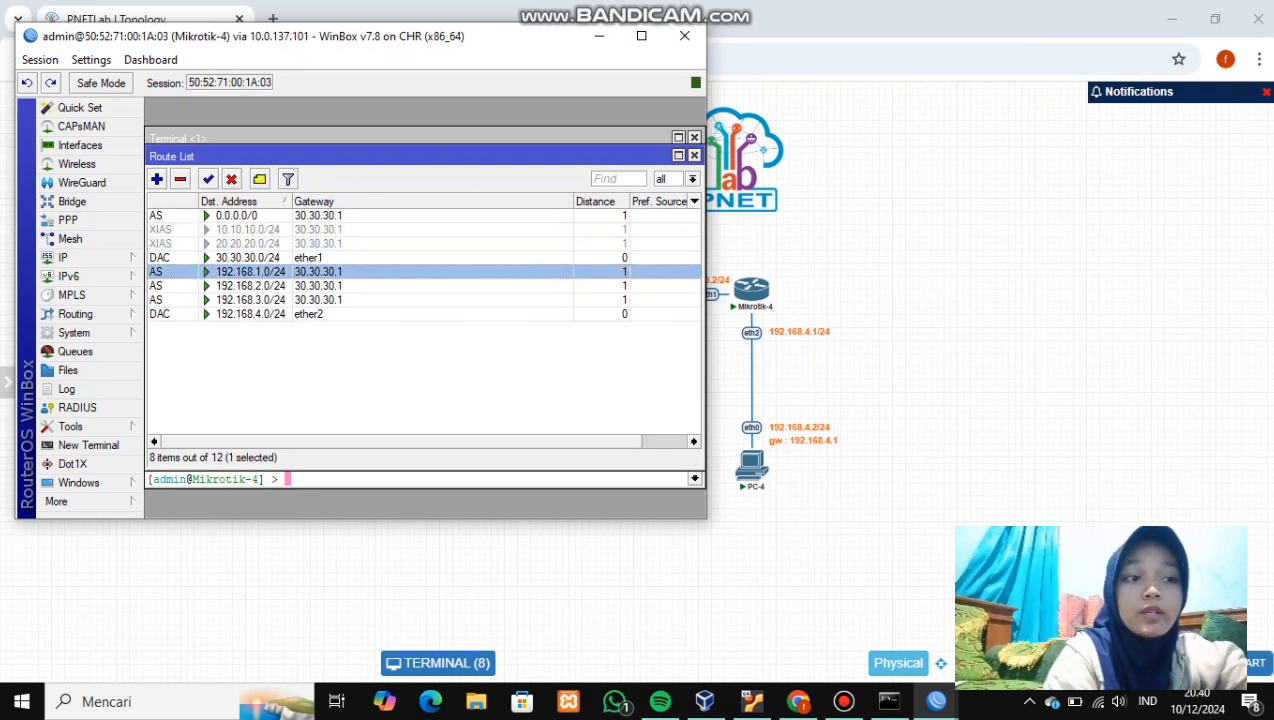
{"action": "left_click", "coordinate": [231, 179]}
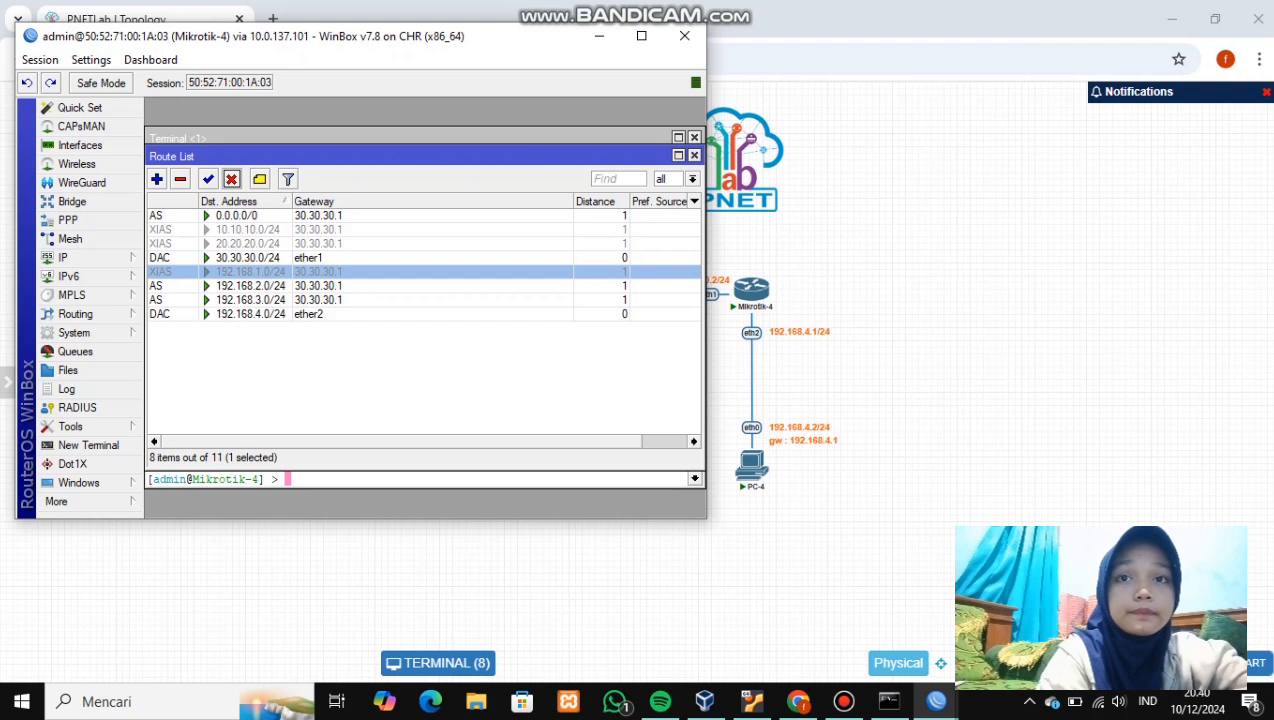
{"action": "left_click", "coordinate": [231, 179]}
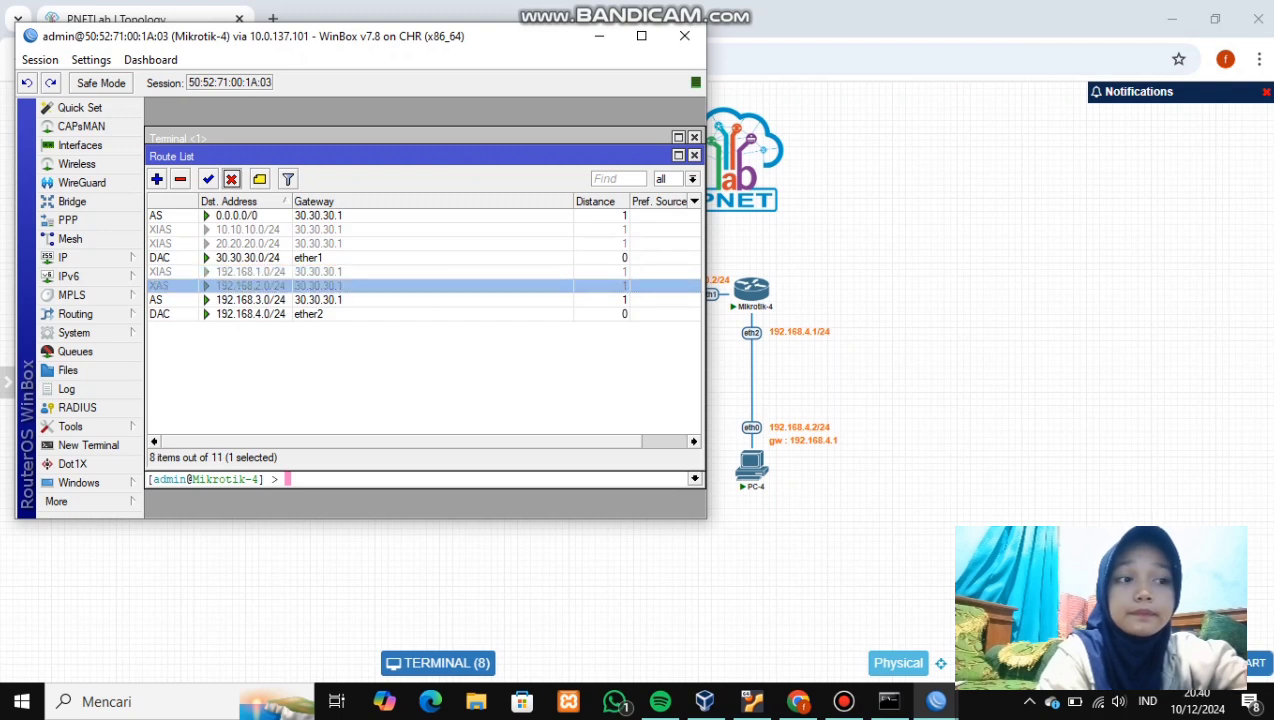
{"action": "left_click", "coordinate": [231, 179]}
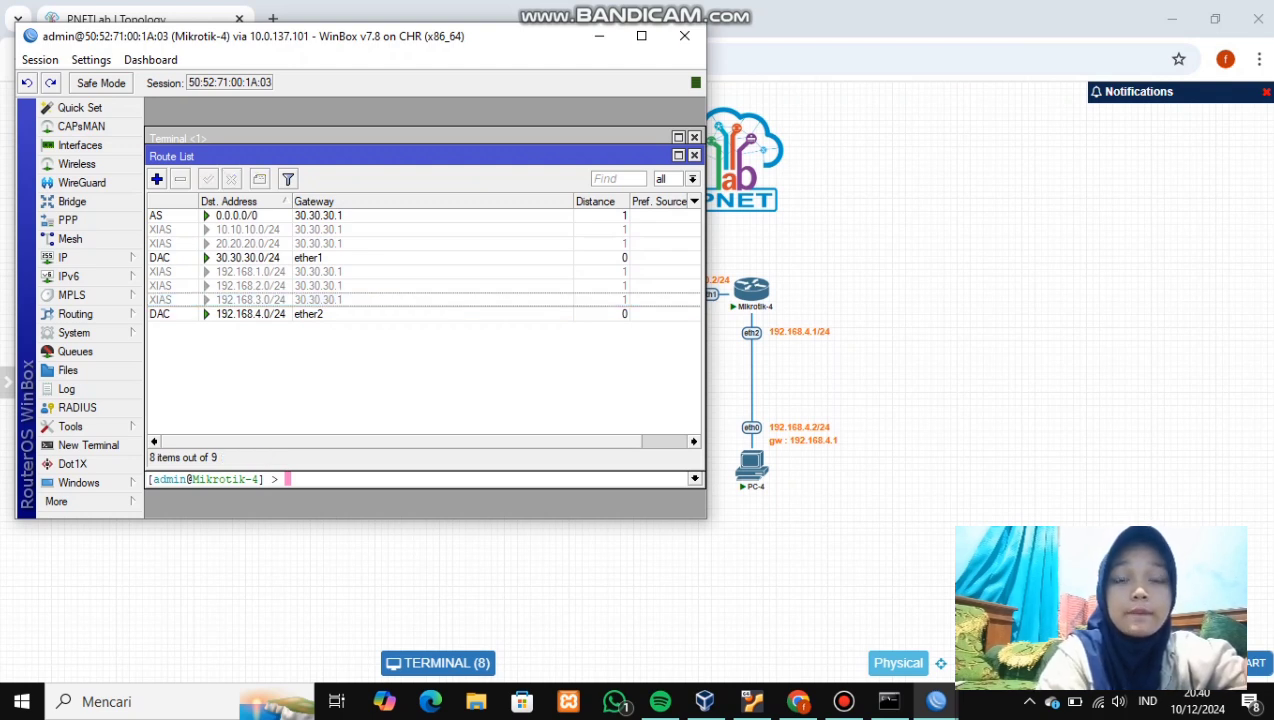
- From Mikrotik-4's terminal, ping 10.10.10.1, 20.20.20.1 and 30.30.30.1, stopping each with Ctrl+C
{"action": "left_click", "coordinate": [420, 480]}
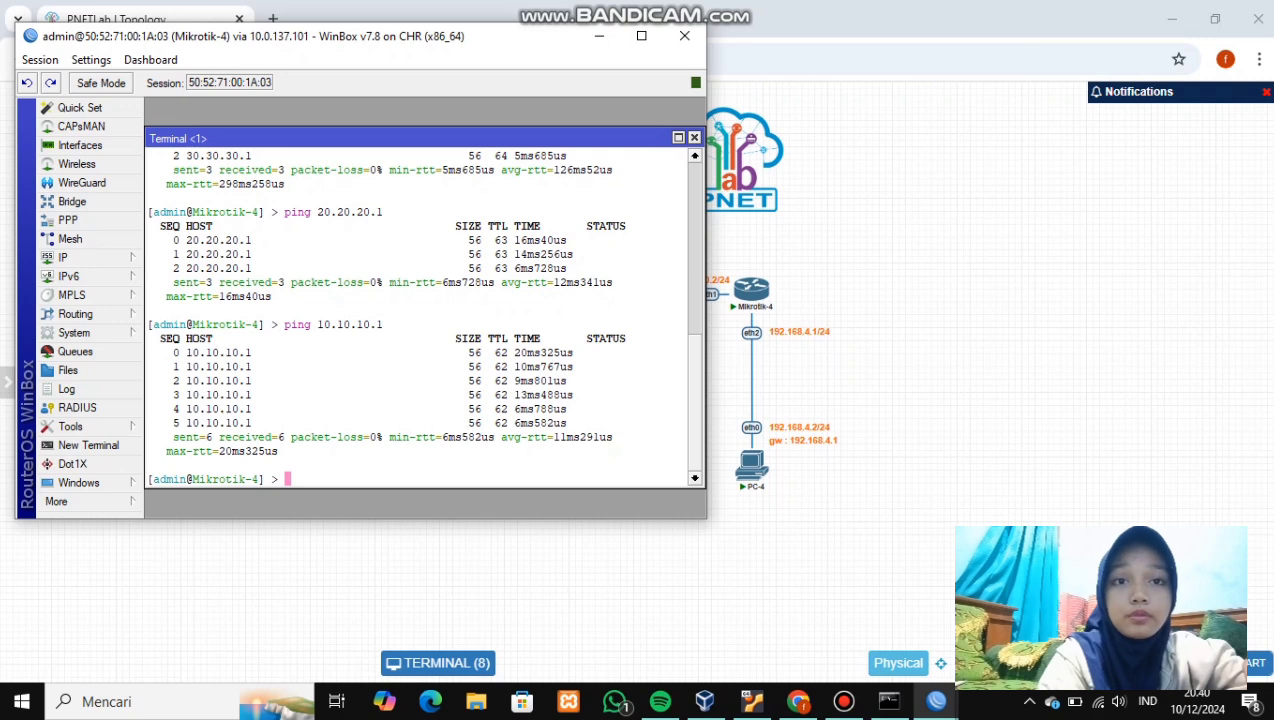
{"action": "type", "text": "ping 10.10.10.1"}
{"action": "key", "text": "Return"}
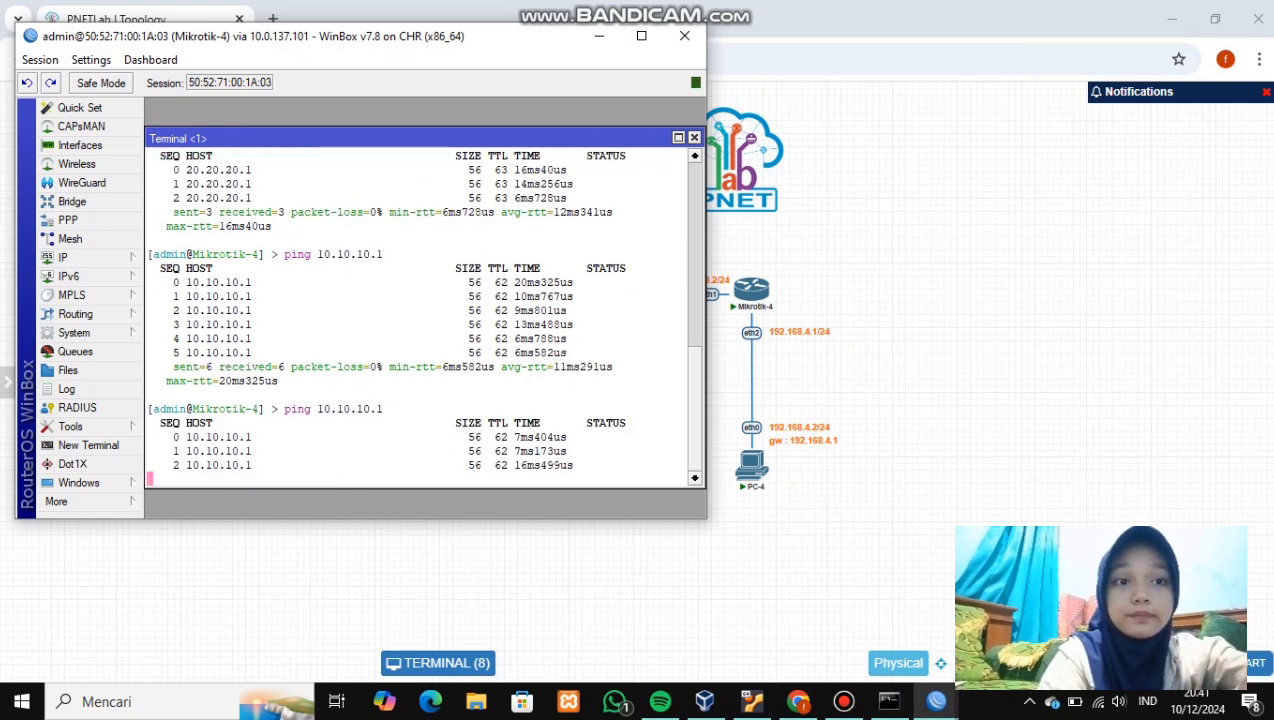
{"action": "key", "text": "ctrl+c"}
{"action": "type", "text": "ping"}
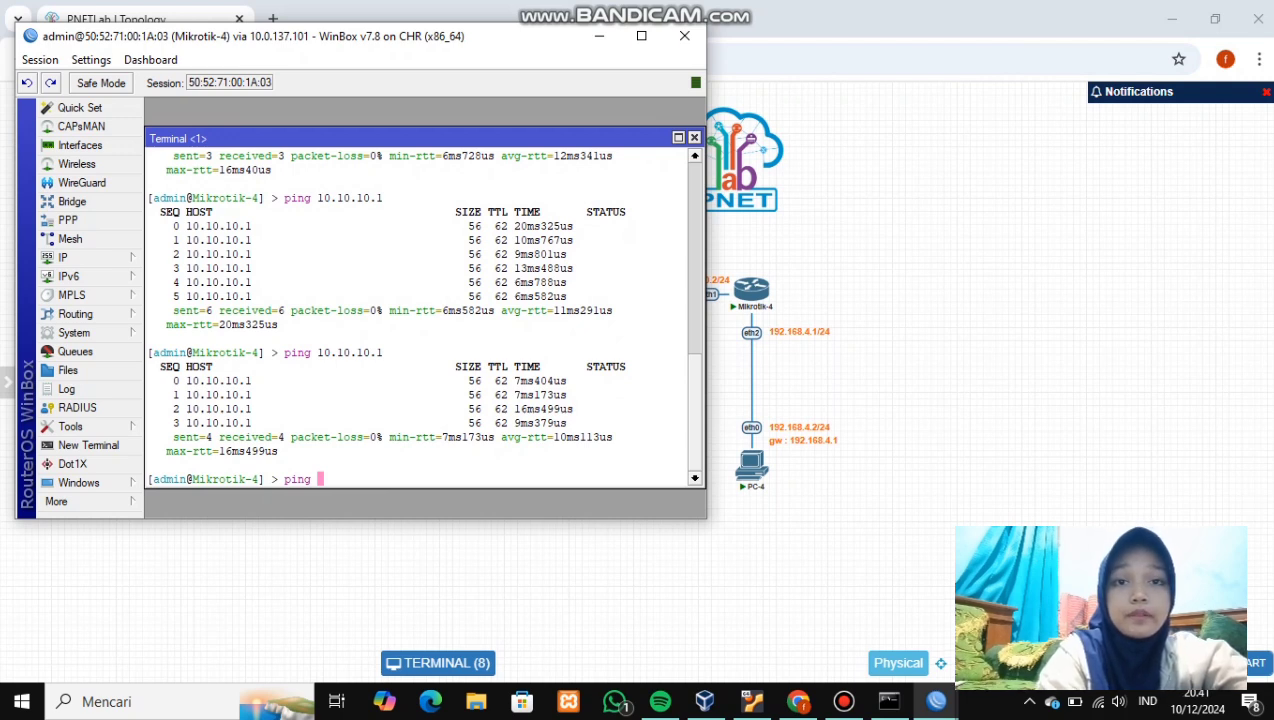
{"action": "type", "text": "20.20.20.1"}
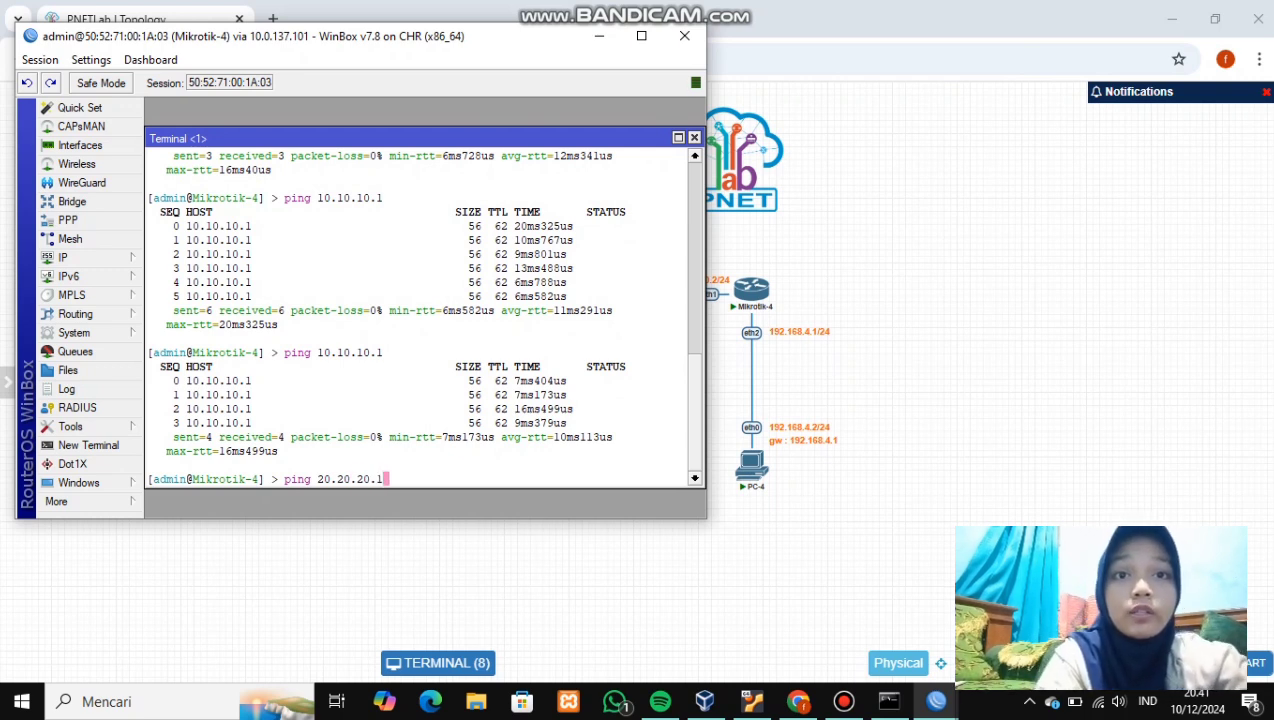
{"action": "key", "text": "Return"}
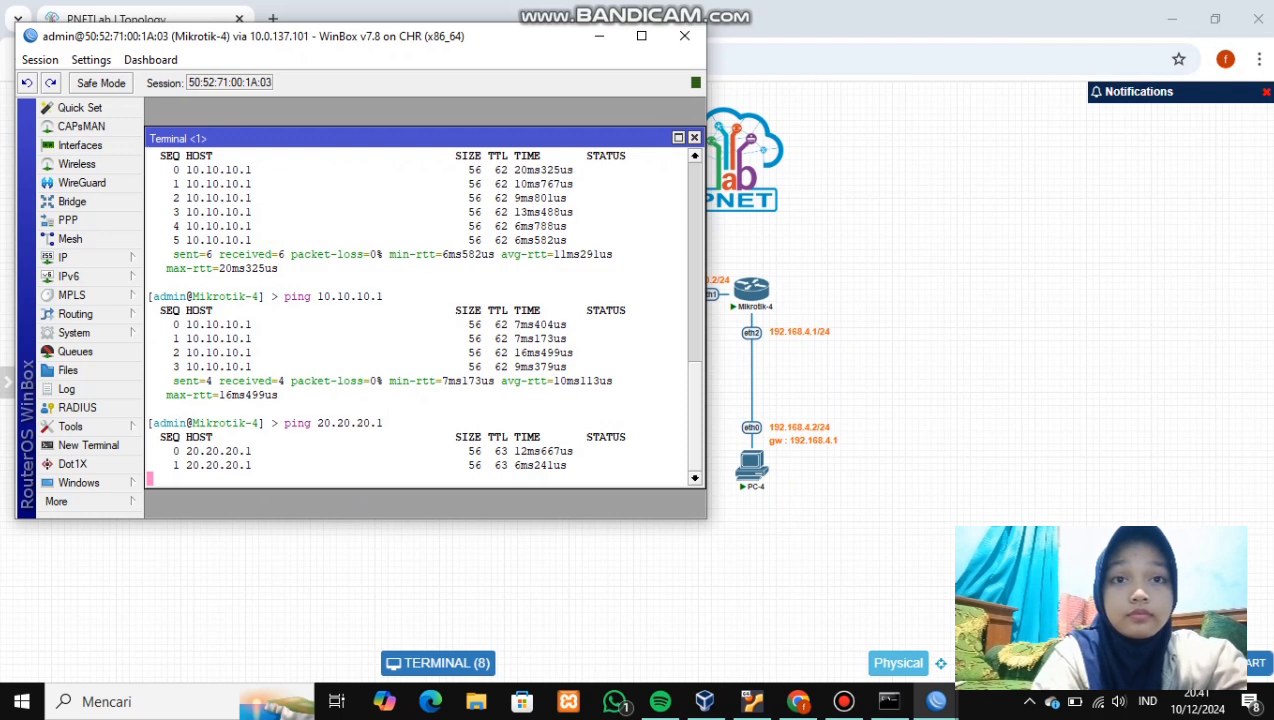
{"action": "key", "text": "ctrl+c"}
{"action": "type", "text": "ping"}
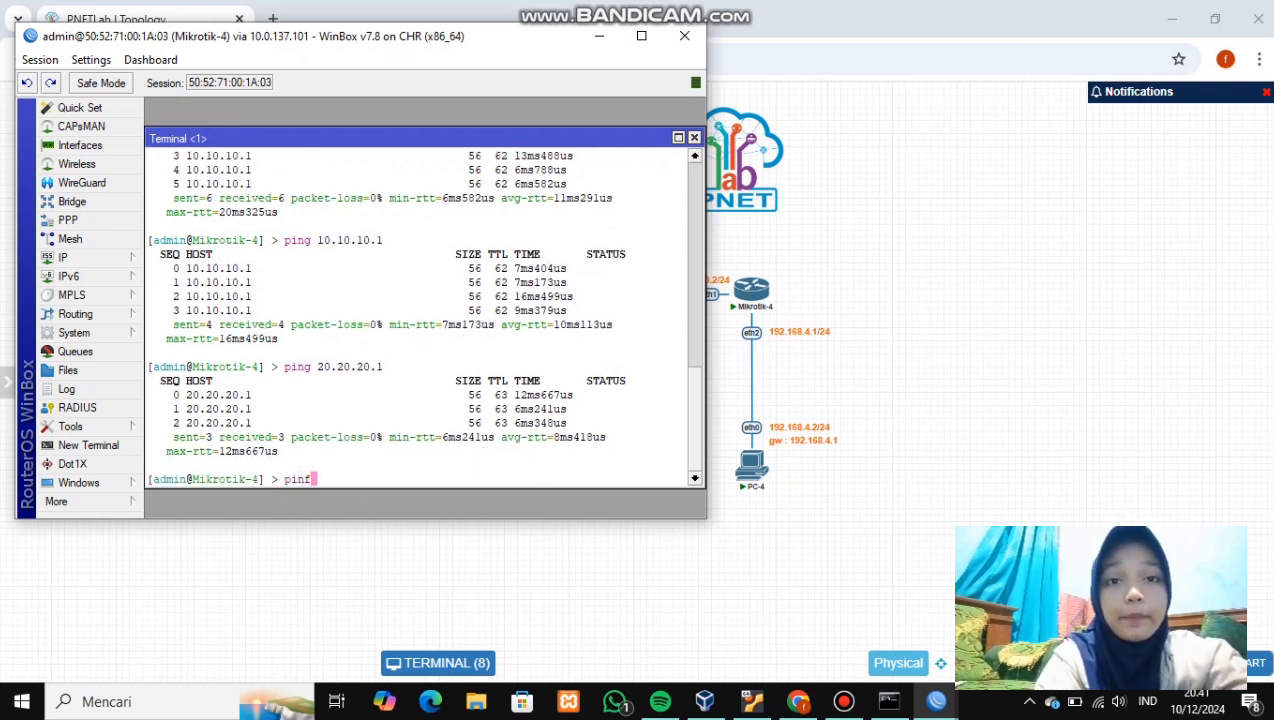
{"action": "type", "text": " 30.30.30.1"}
{"action": "key", "text": "Return"}
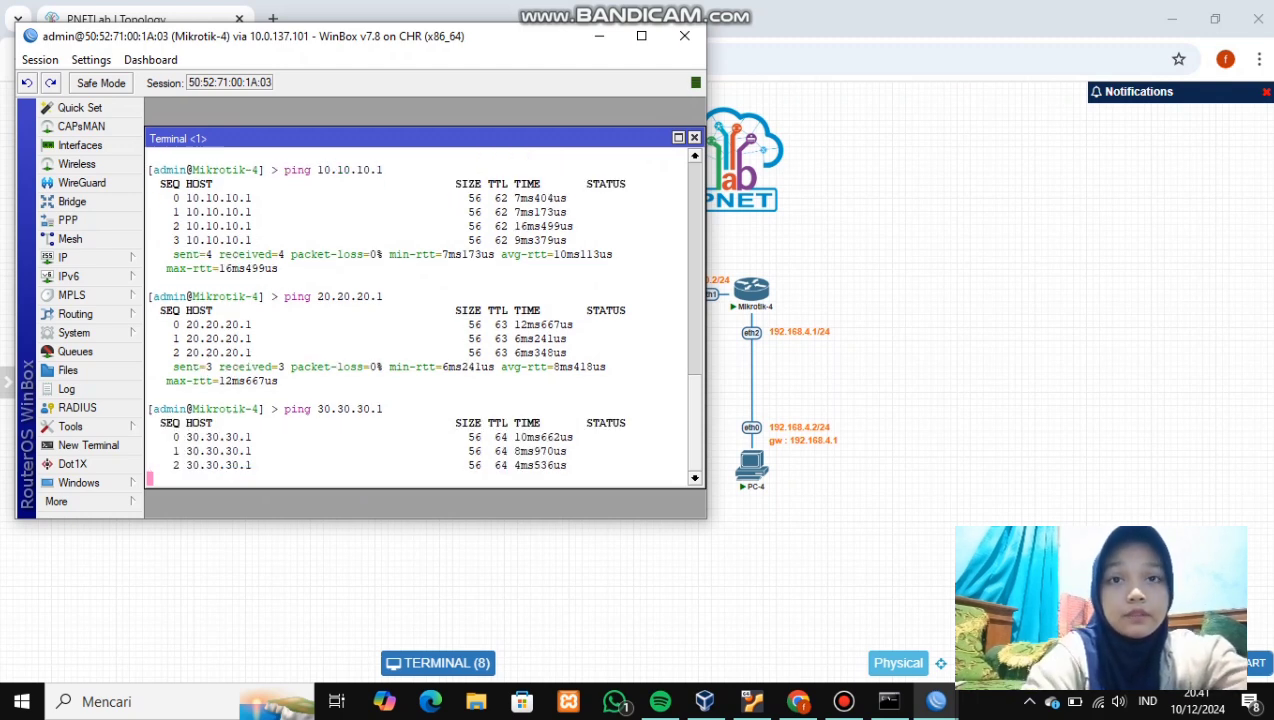
{"action": "key", "text": "ctrl+c"}
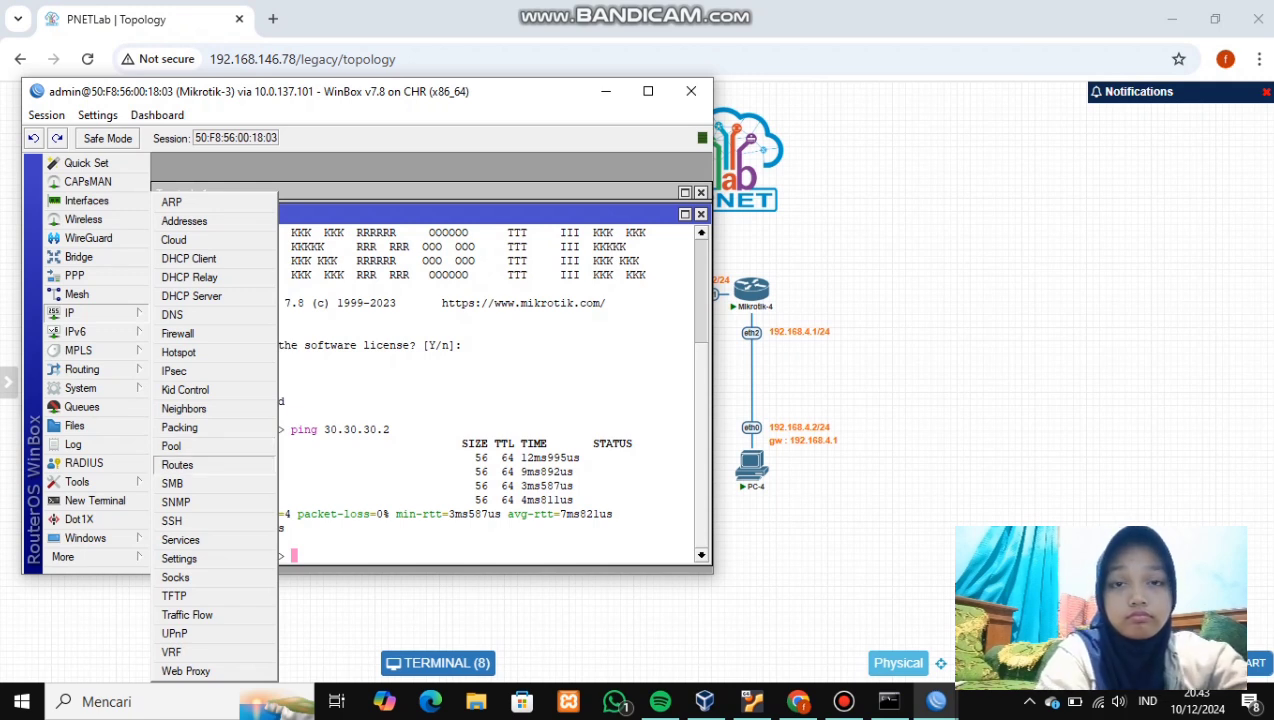
- In Mikrotik-3's route list, disable the routes to 10.10.10.0/24, 192.168.1.0/24, 192.168.2.0/24 and 192.168.4.0/24
{"action": "left_click", "coordinate": [177, 465]}
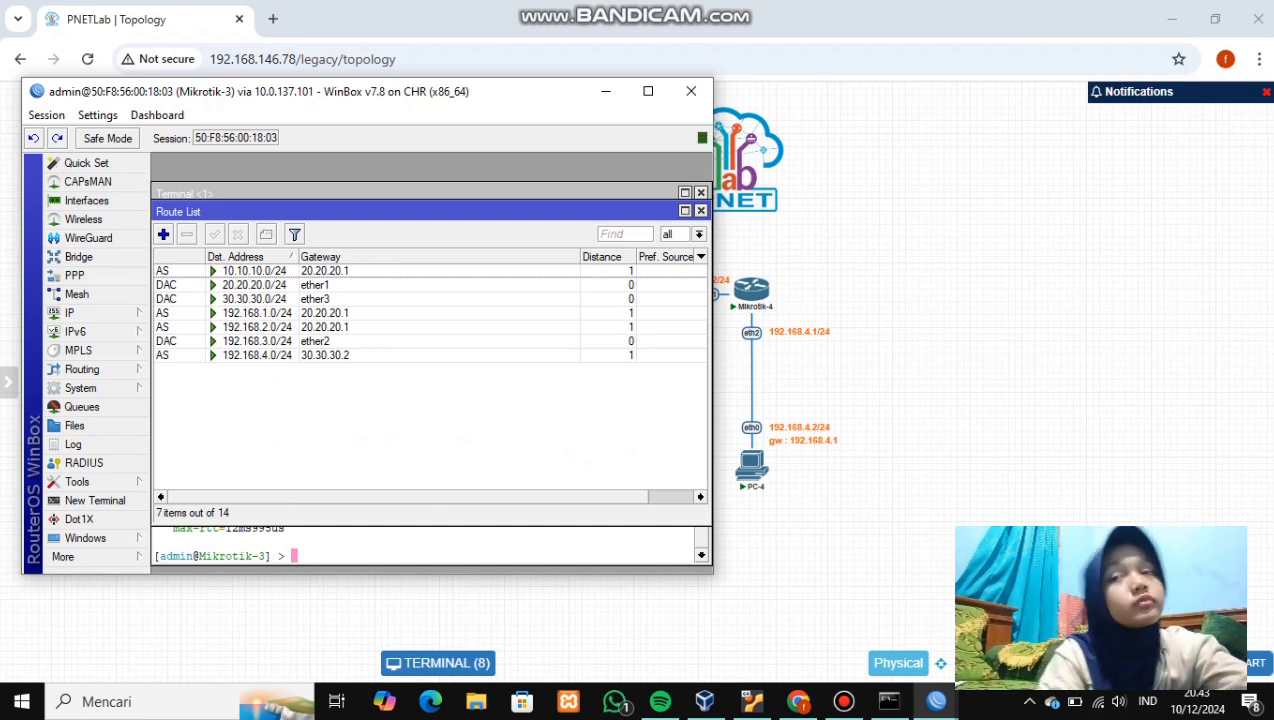
{"action": "left_click", "coordinate": [250, 271]}
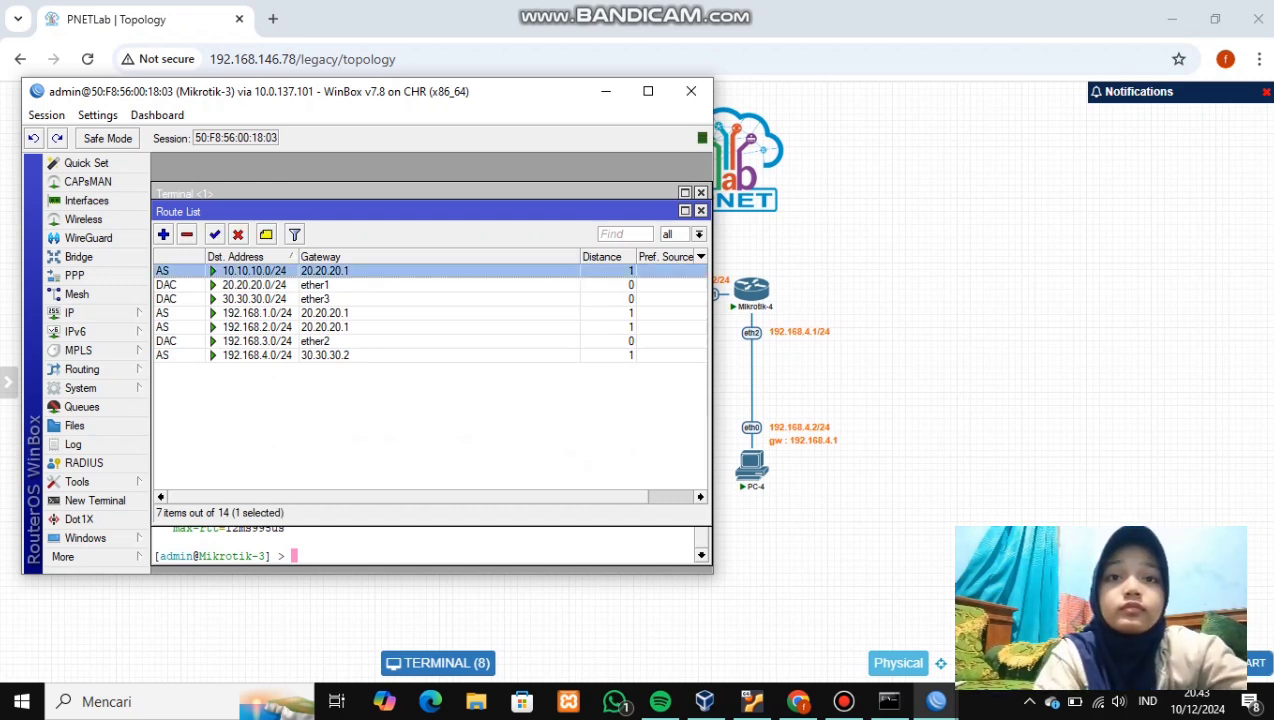
{"action": "left_click", "coordinate": [237, 234]}
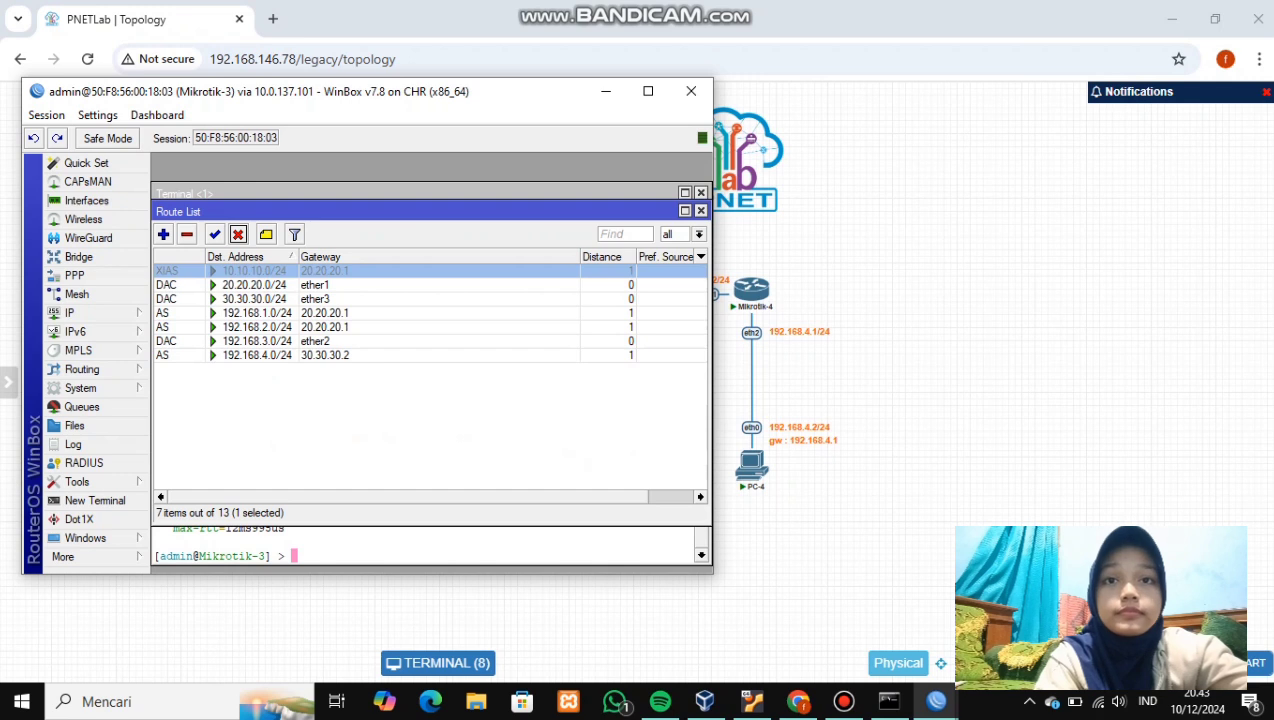
{"action": "left_click", "coordinate": [250, 313]}
{"action": "left_click", "coordinate": [237, 234]}
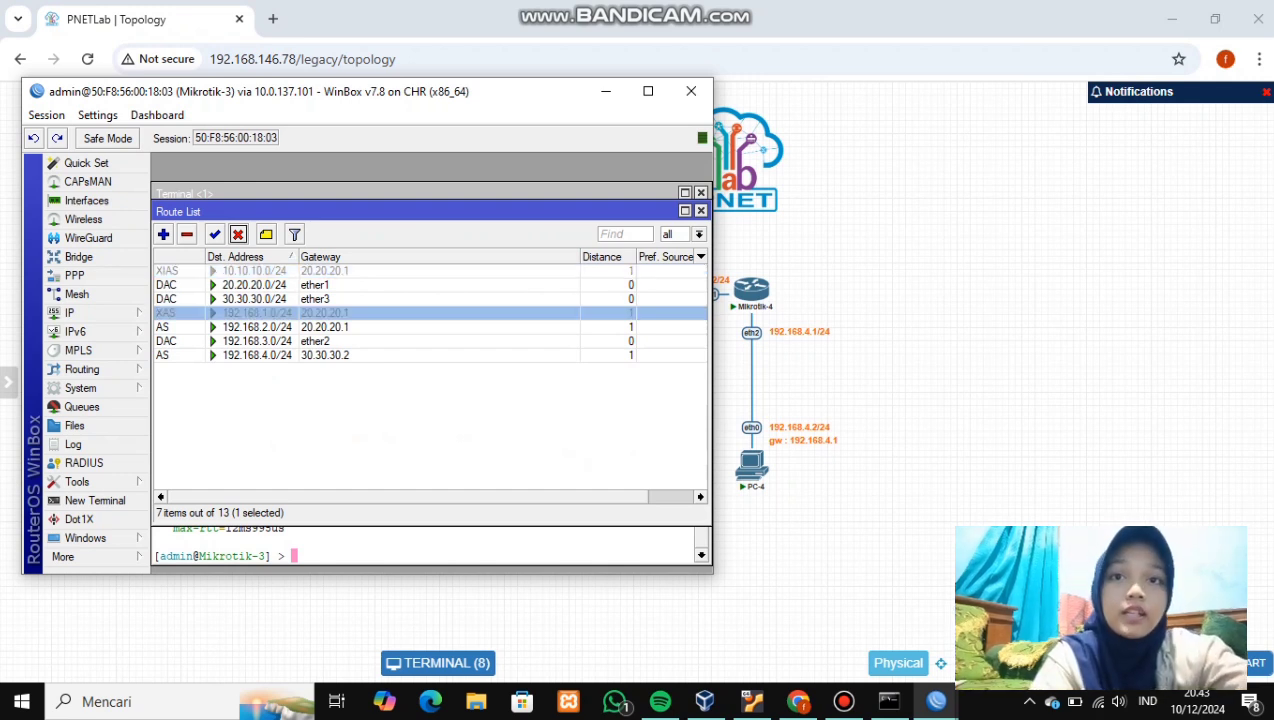
{"action": "left_click", "coordinate": [250, 327]}
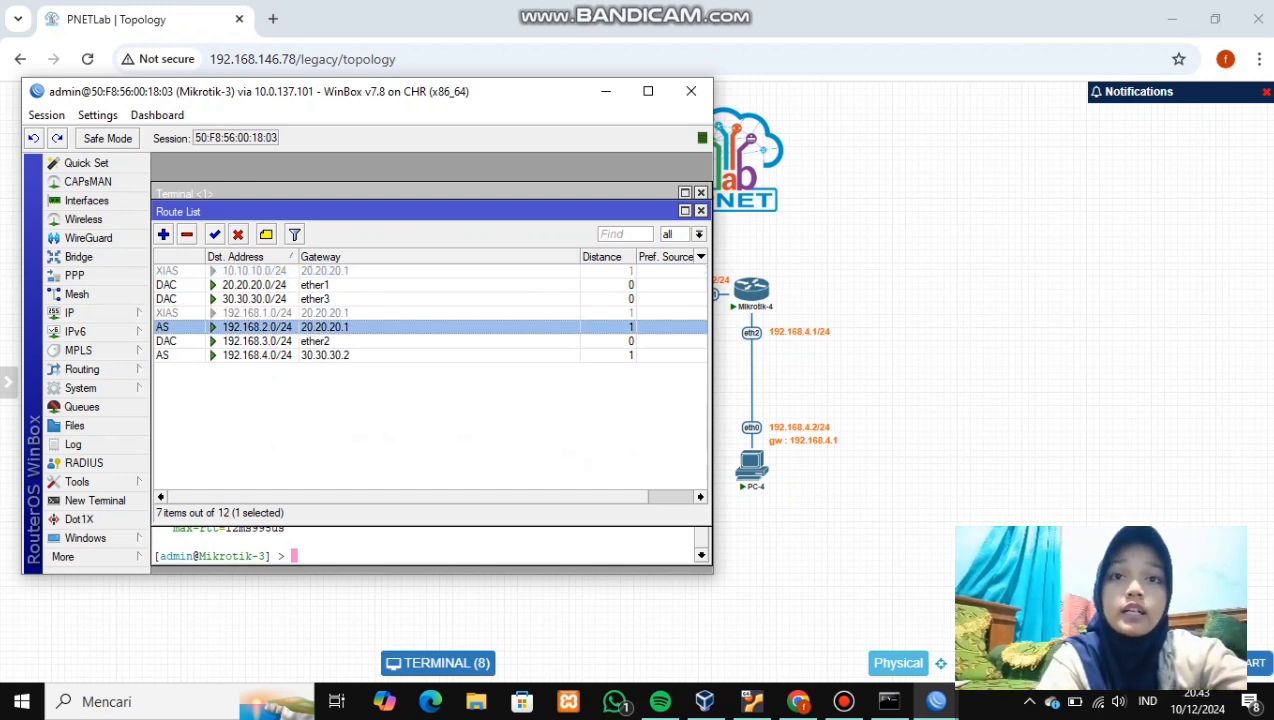
{"action": "left_click", "coordinate": [237, 234]}
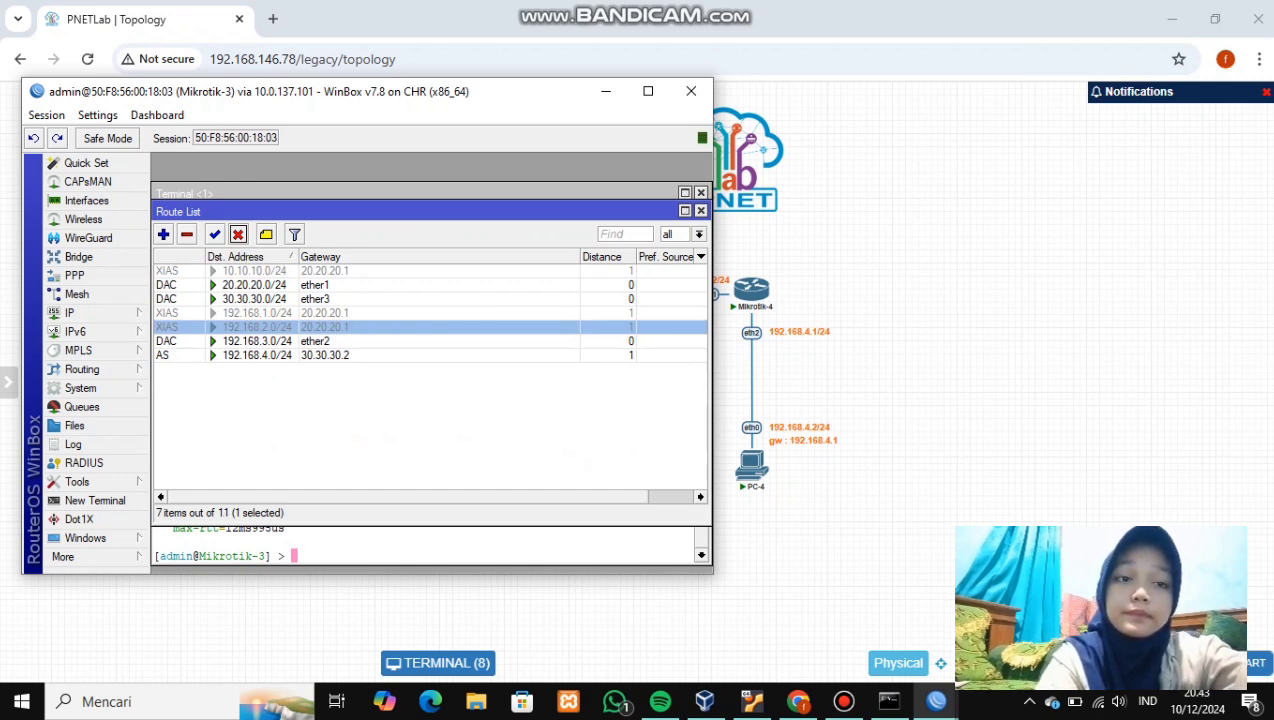
{"action": "left_click", "coordinate": [257, 355]}
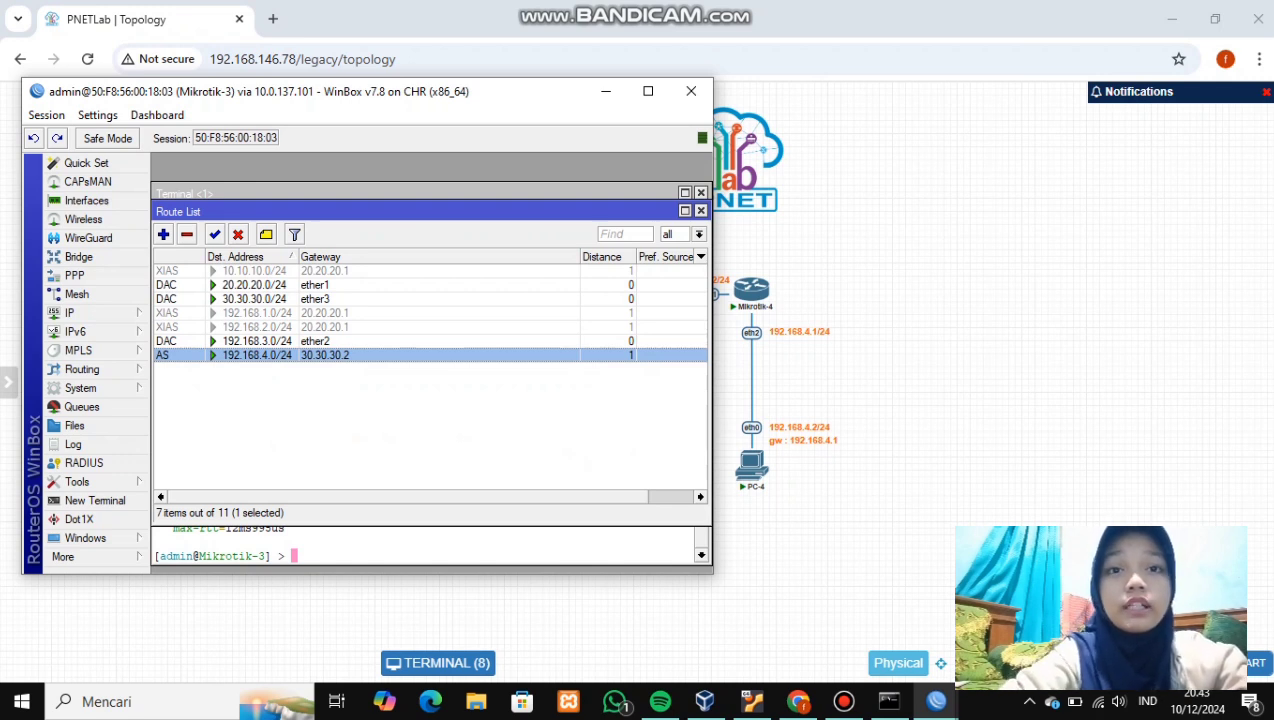
{"action": "left_click", "coordinate": [238, 234]}
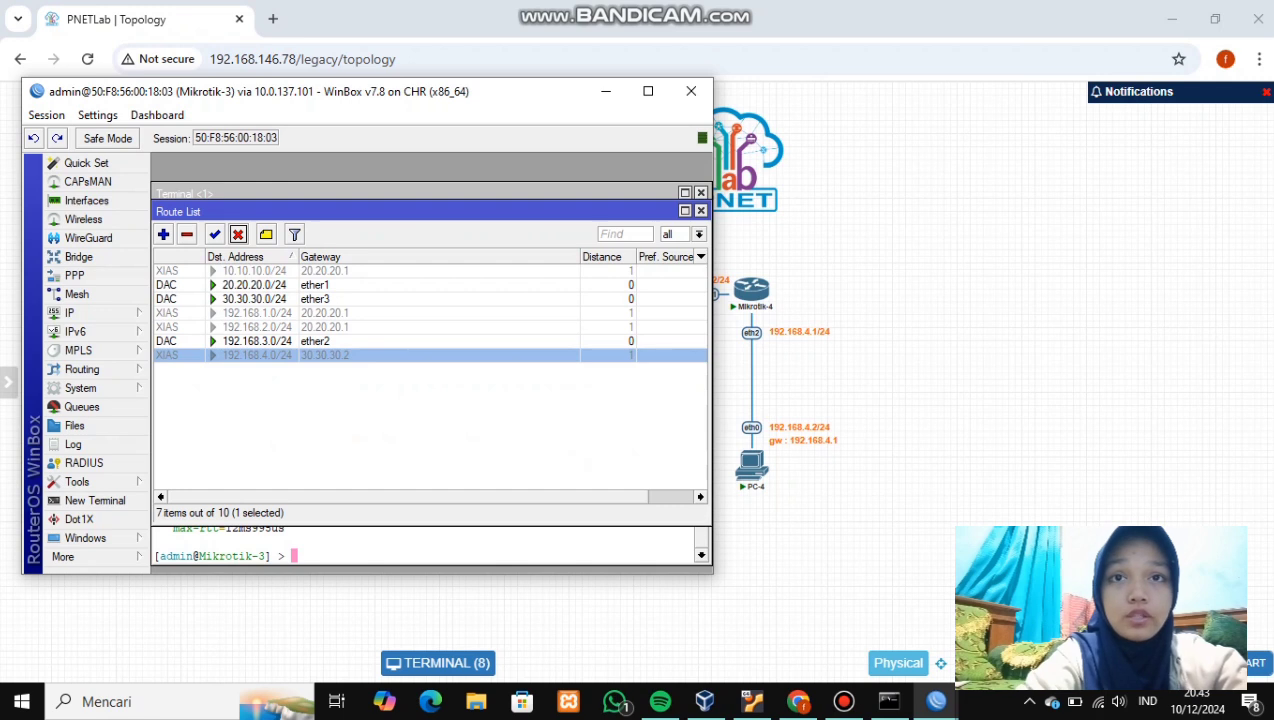
- On Mikrotik-2, disable the static routes to 192.168.3.0/24 and 192.168.4.0/24, then start a new route
{"action": "key", "text": "alt+Tab"}
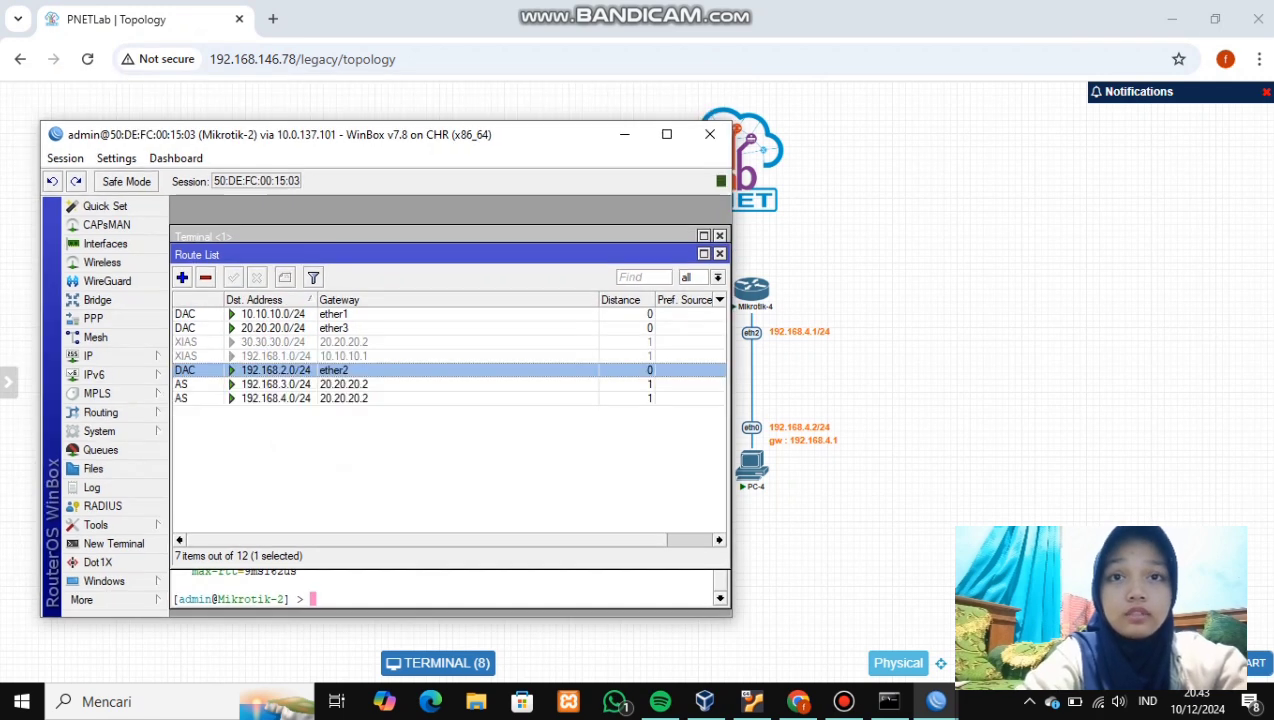
{"action": "left_click", "coordinate": [276, 384]}
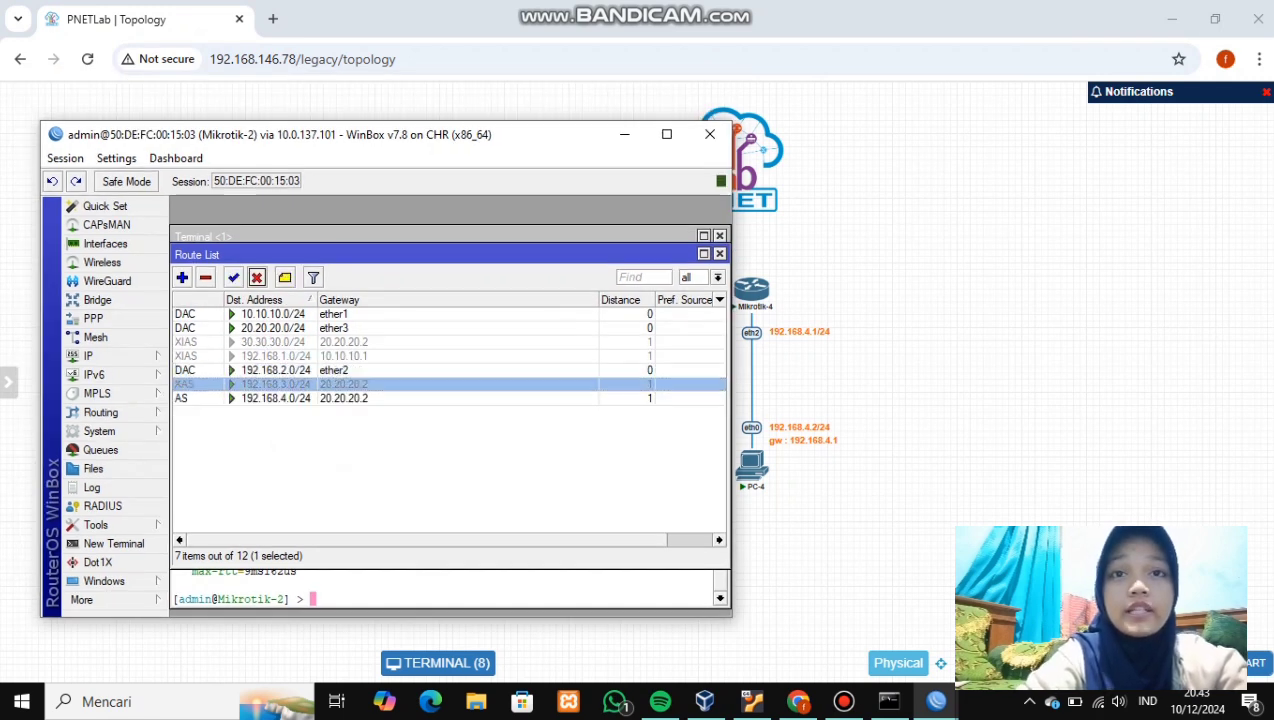
{"action": "left_click", "coordinate": [256, 277]}
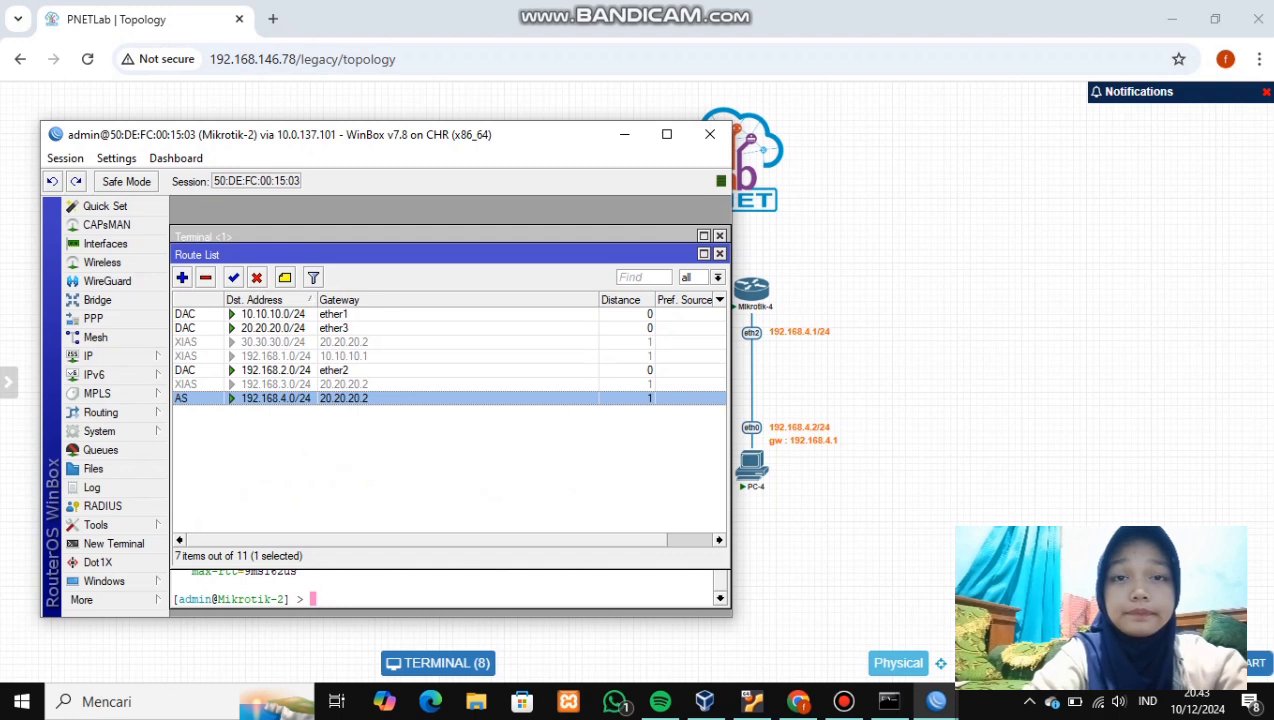
{"action": "left_click", "coordinate": [256, 277]}
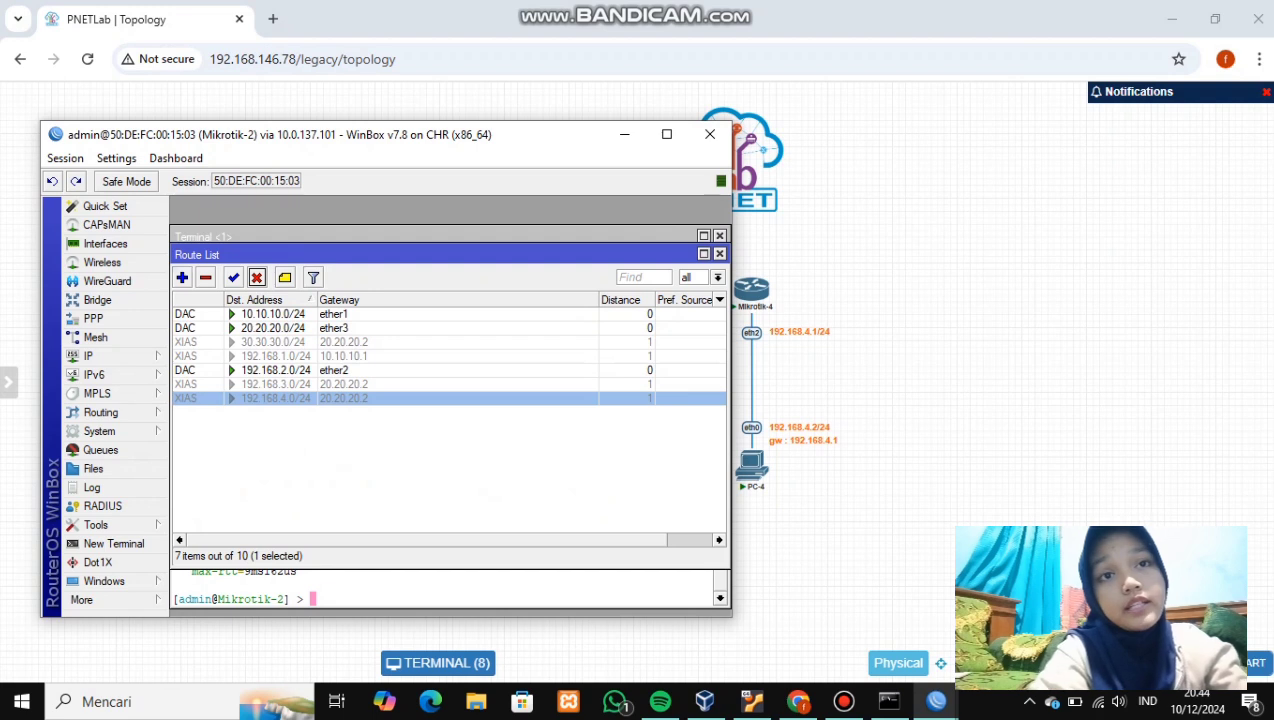
{"action": "left_click", "coordinate": [182, 277]}
- Add a default route 0.0.0.0/0 via 10.10.10.1 on Mikrotik-2
{"action": "left_click", "coordinate": [363, 279]}
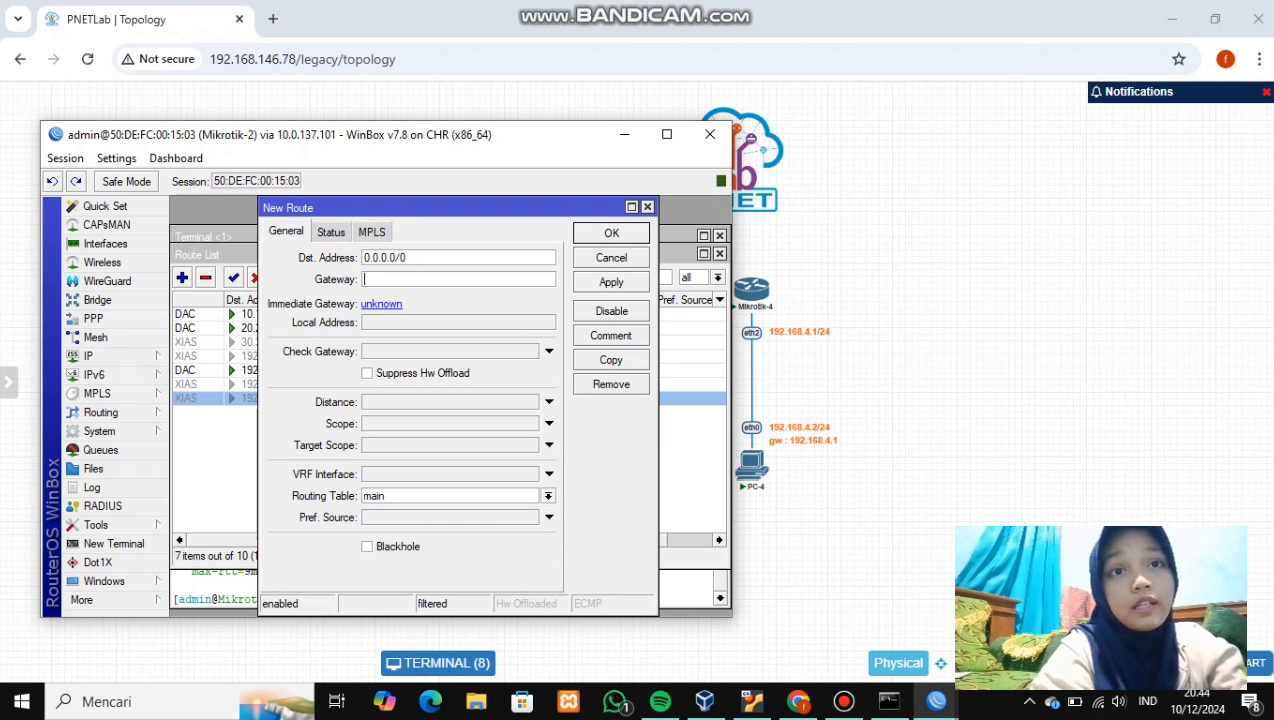
{"action": "type", "text": "1"}
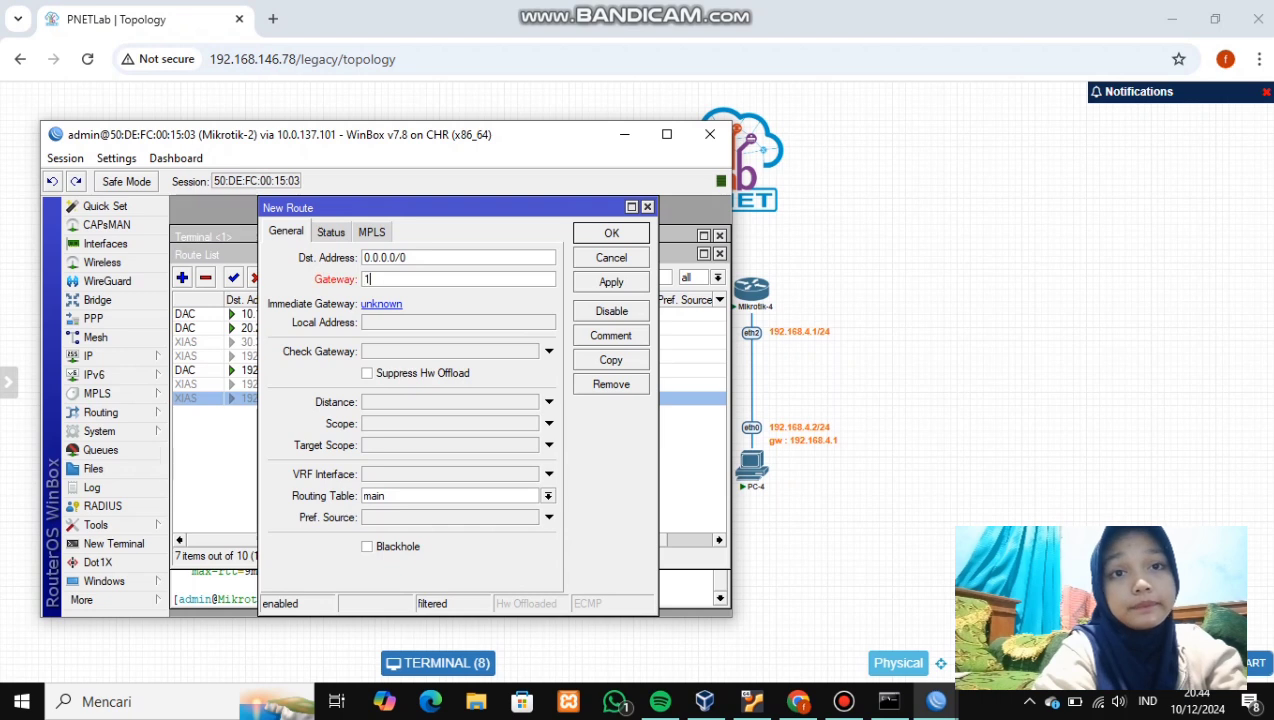
{"action": "type", "text": "0.1"}
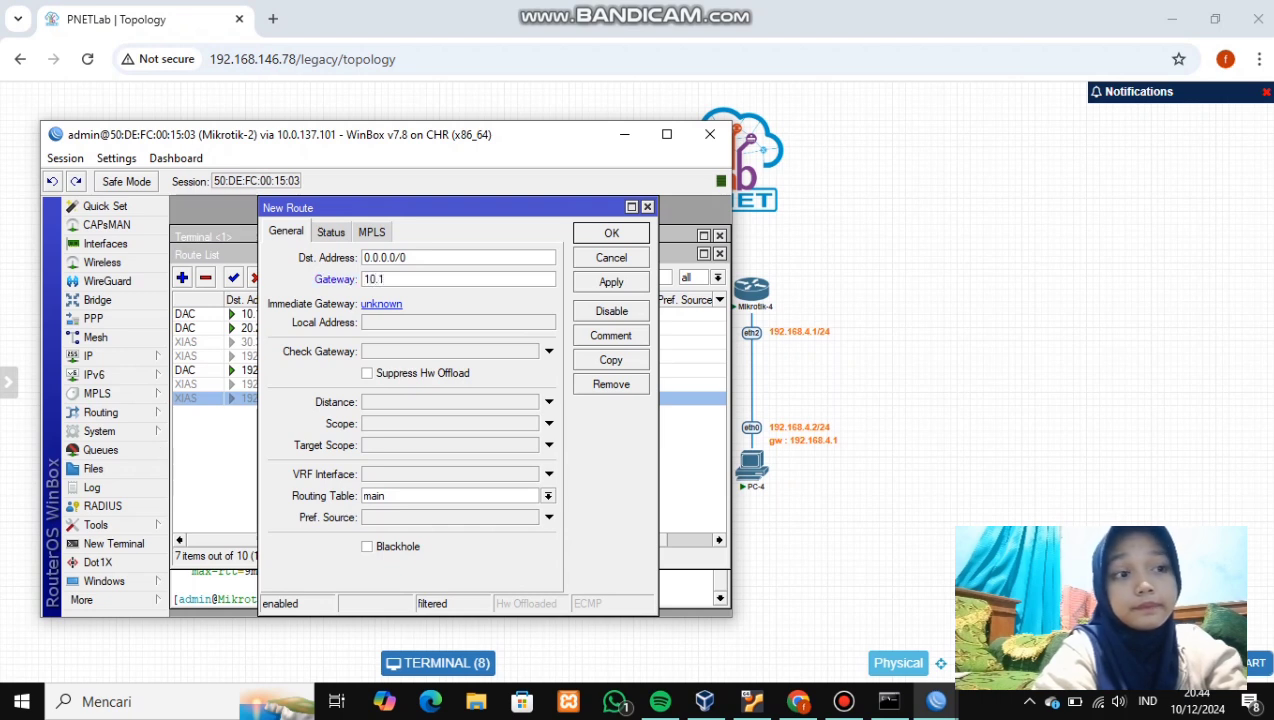
{"action": "type", "text": "0.10.1"}
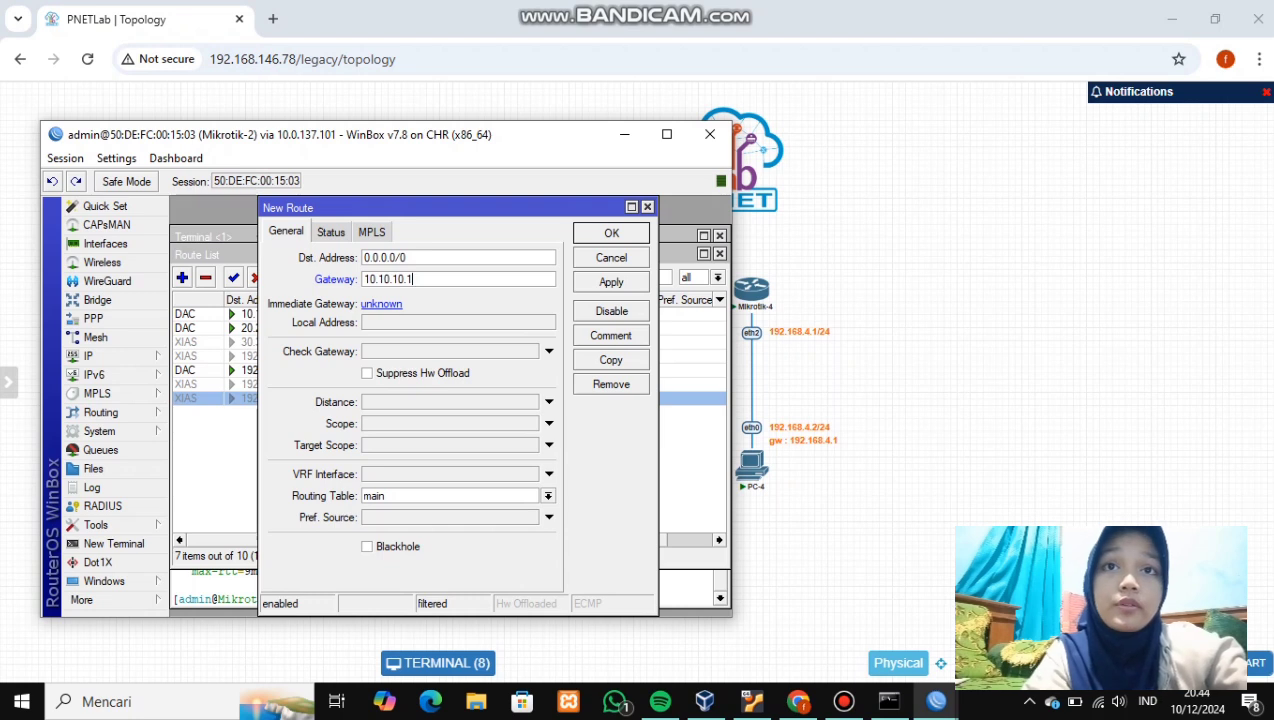
{"action": "left_click", "coordinate": [611, 282]}
{"action": "left_click", "coordinate": [611, 233]}
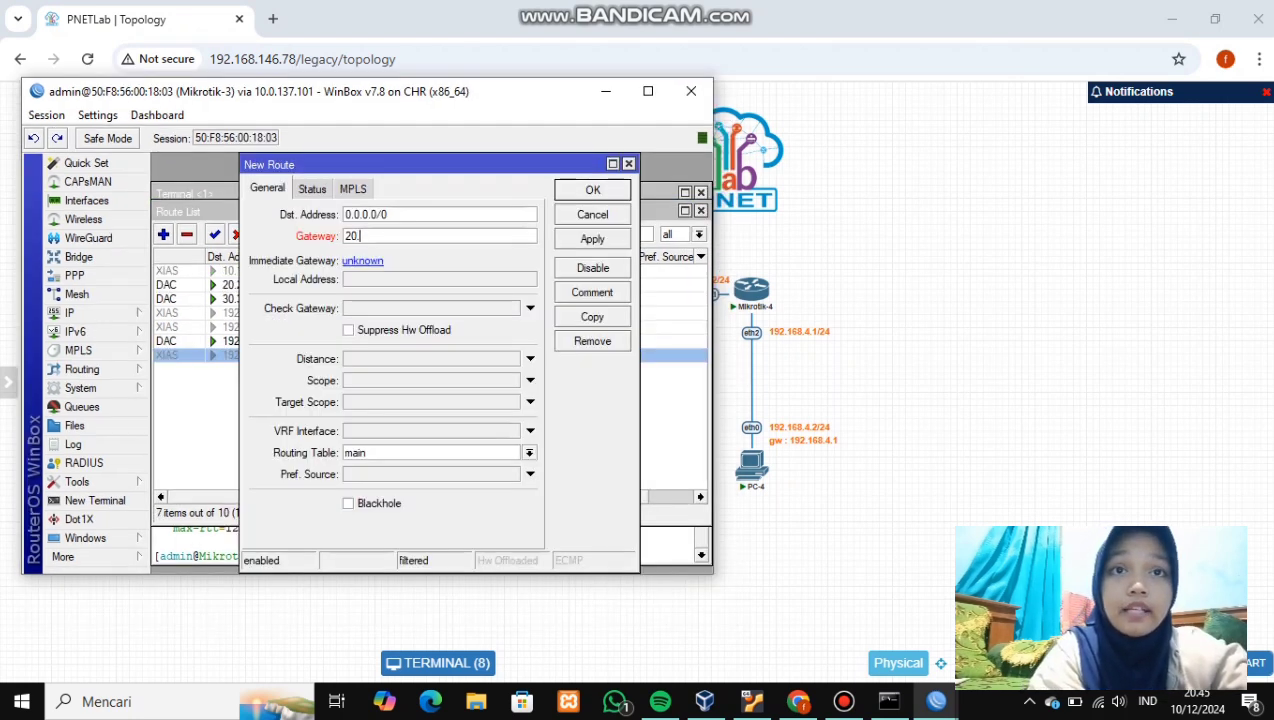
- Add a default route 0.0.0.0/0 via 20.20.20.1 on Mikrotik-3
{"action": "type", "text": "20.2"}
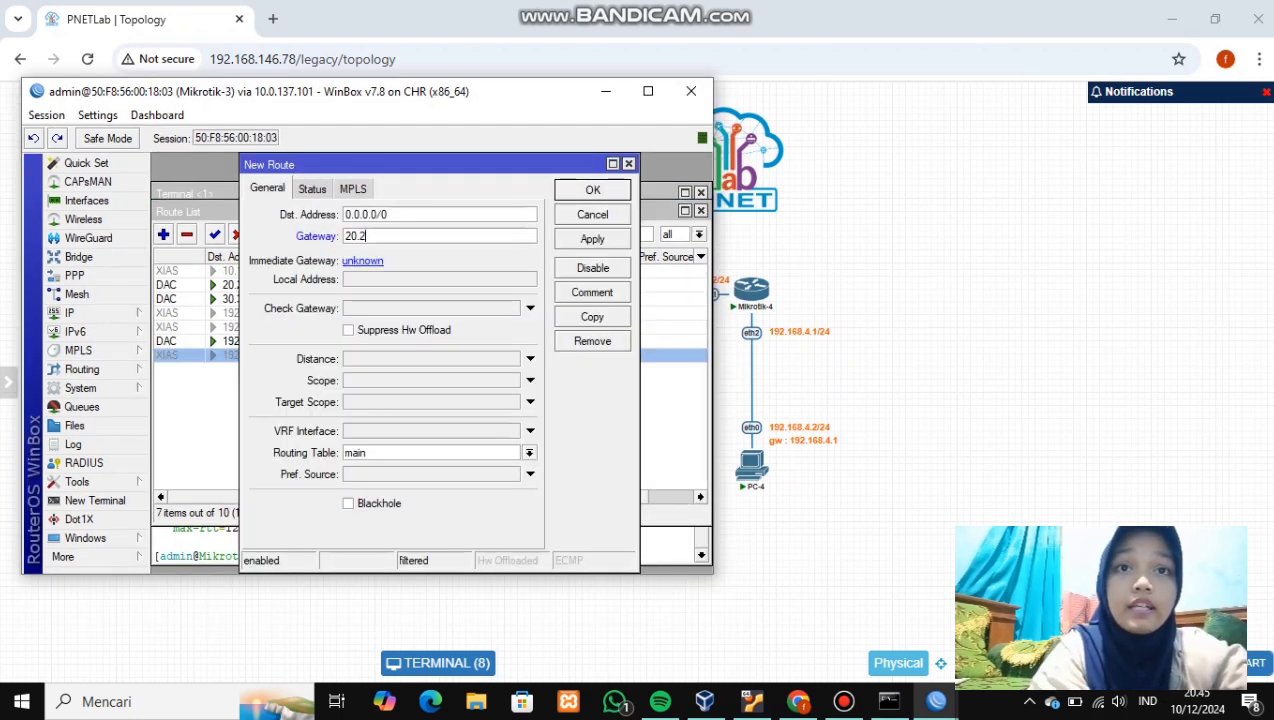
{"action": "type", "text": "0.20"}
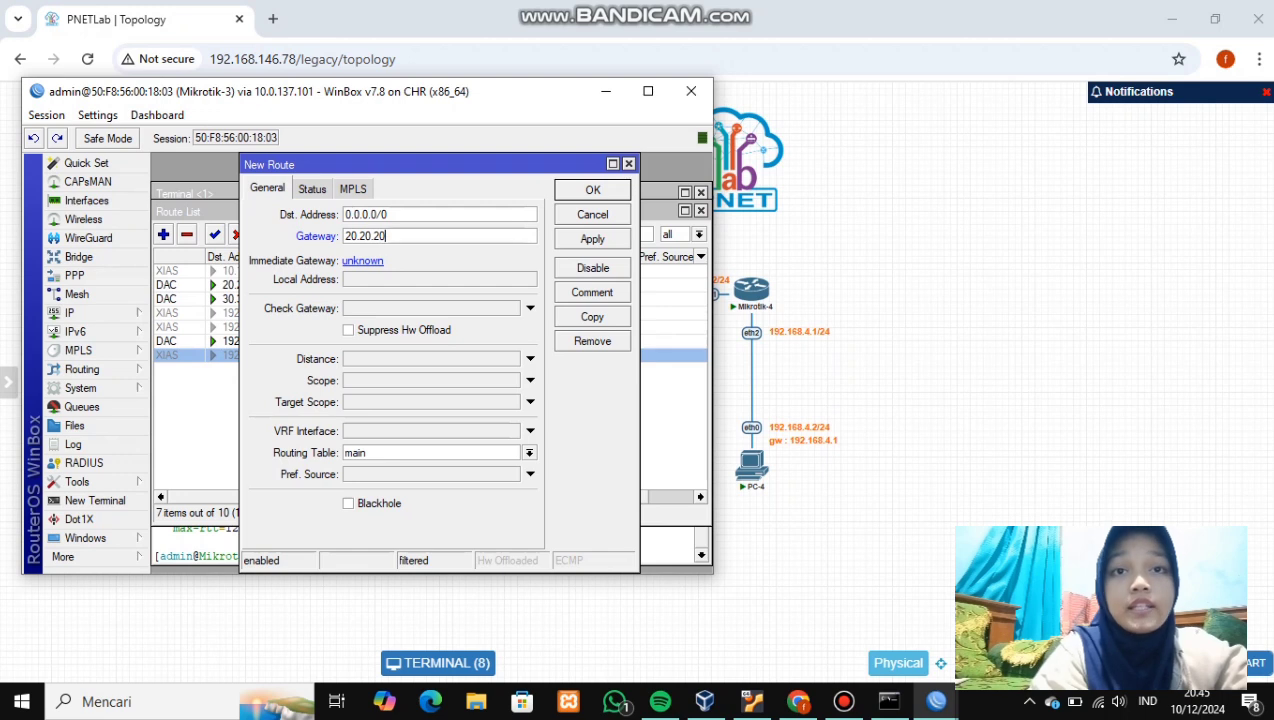
{"action": "type", "text": "1"}
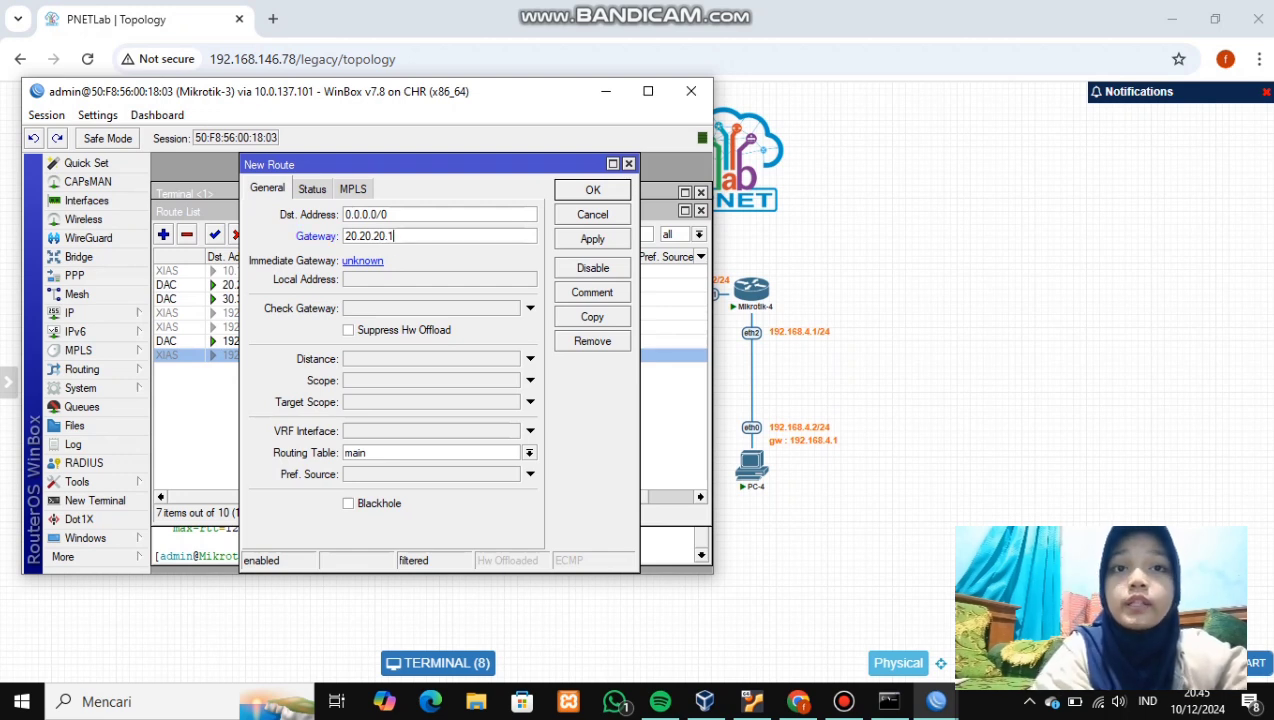
{"action": "left_click", "coordinate": [592, 238]}
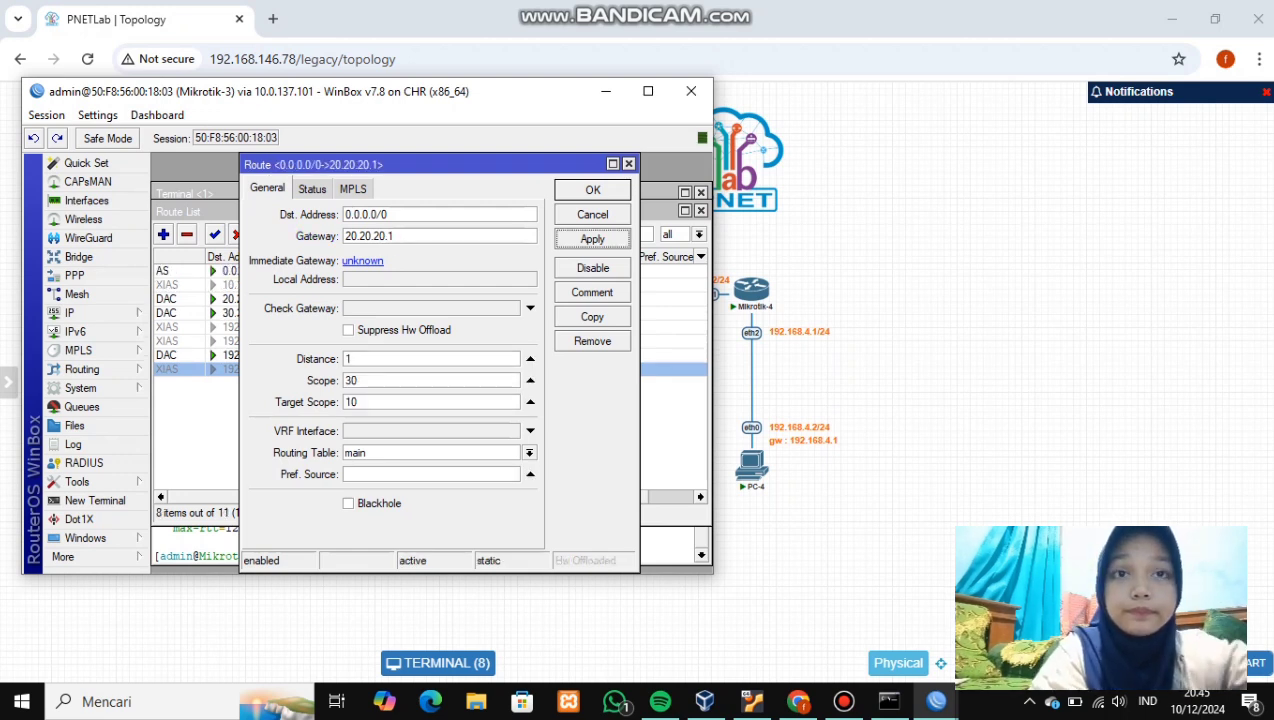
{"action": "left_click", "coordinate": [592, 190]}
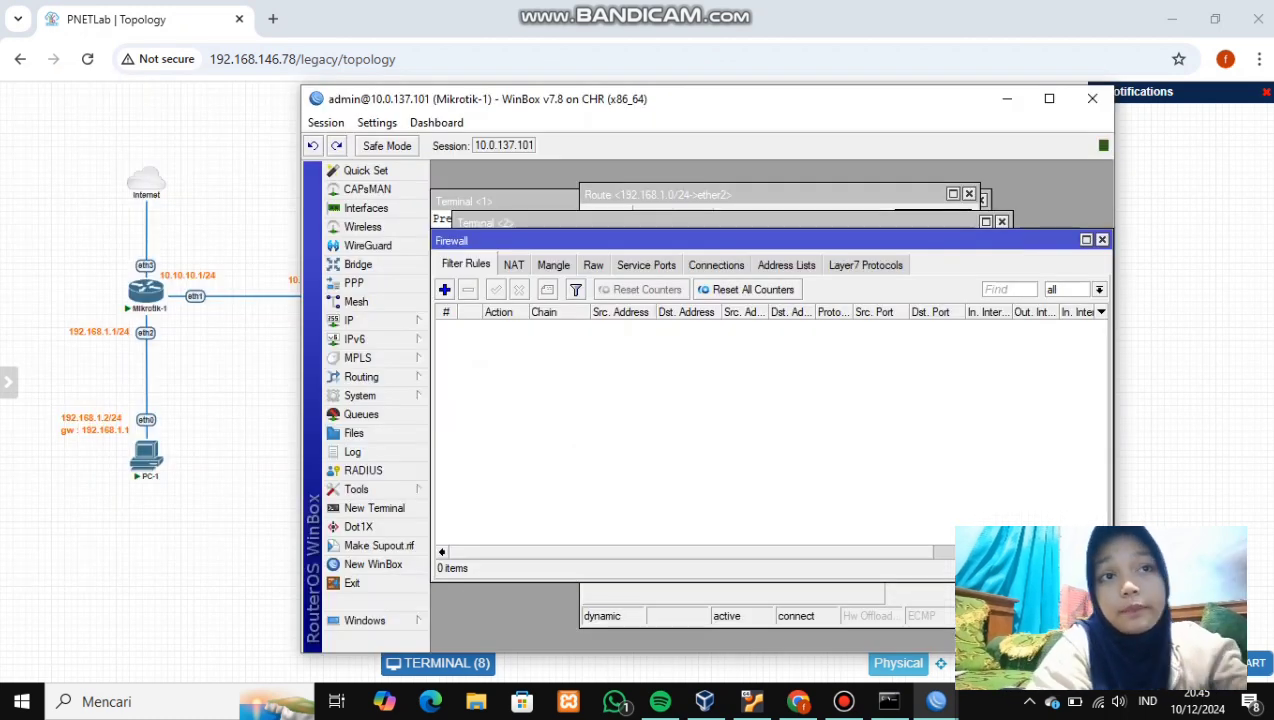
- On Mikrotik-1, add a srcnat NAT rule with out-interface ether3 and action masquerade
{"action": "left_click", "coordinate": [513, 265]}
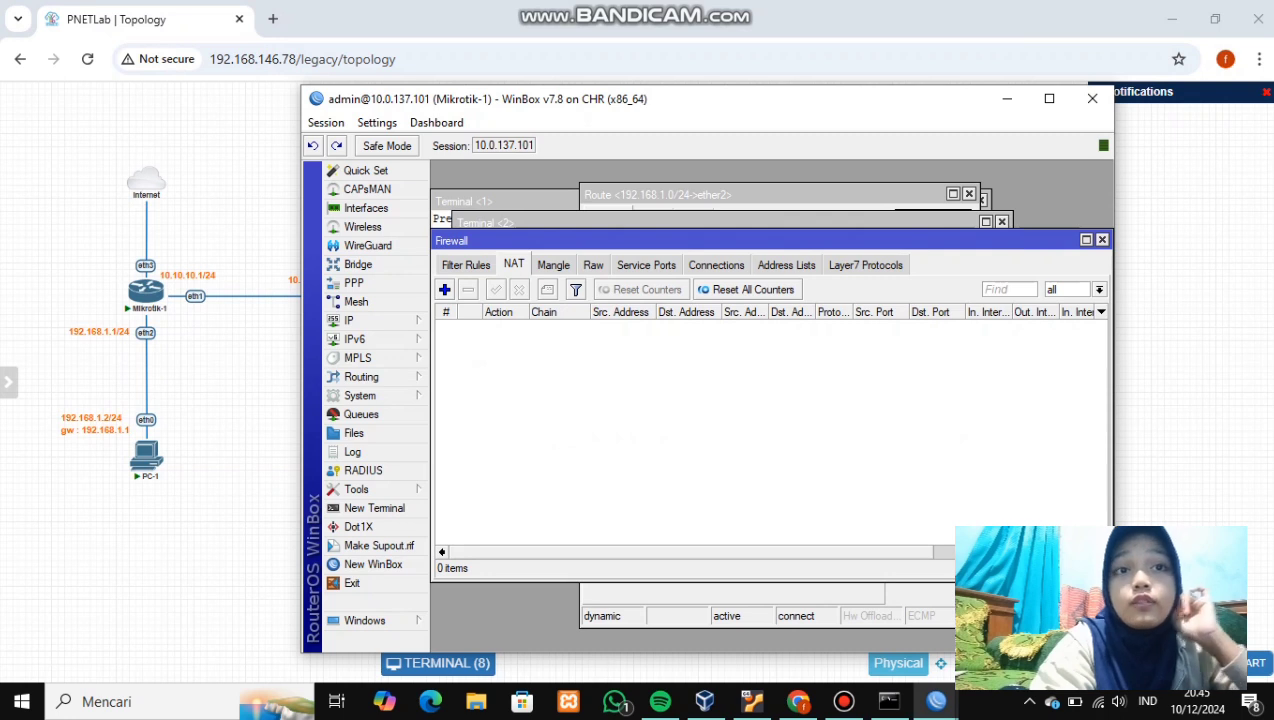
{"action": "left_click", "coordinate": [444, 289]}
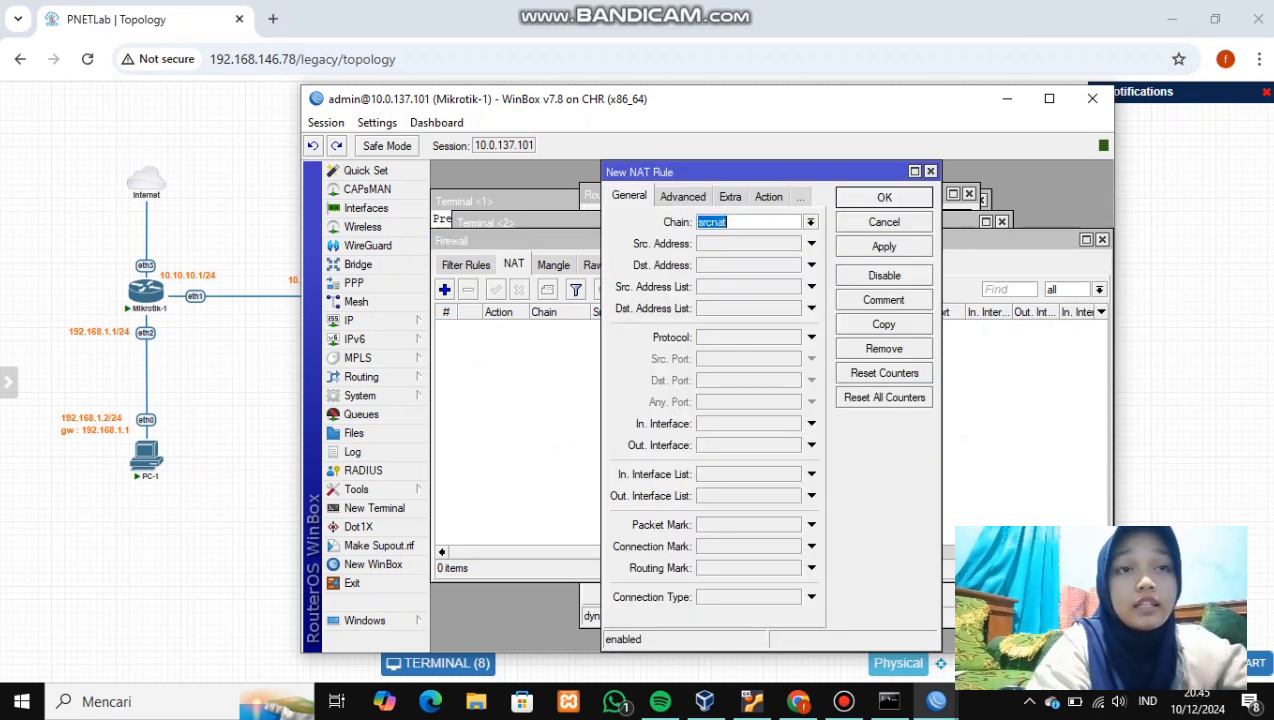
{"action": "left_click", "coordinate": [811, 445]}
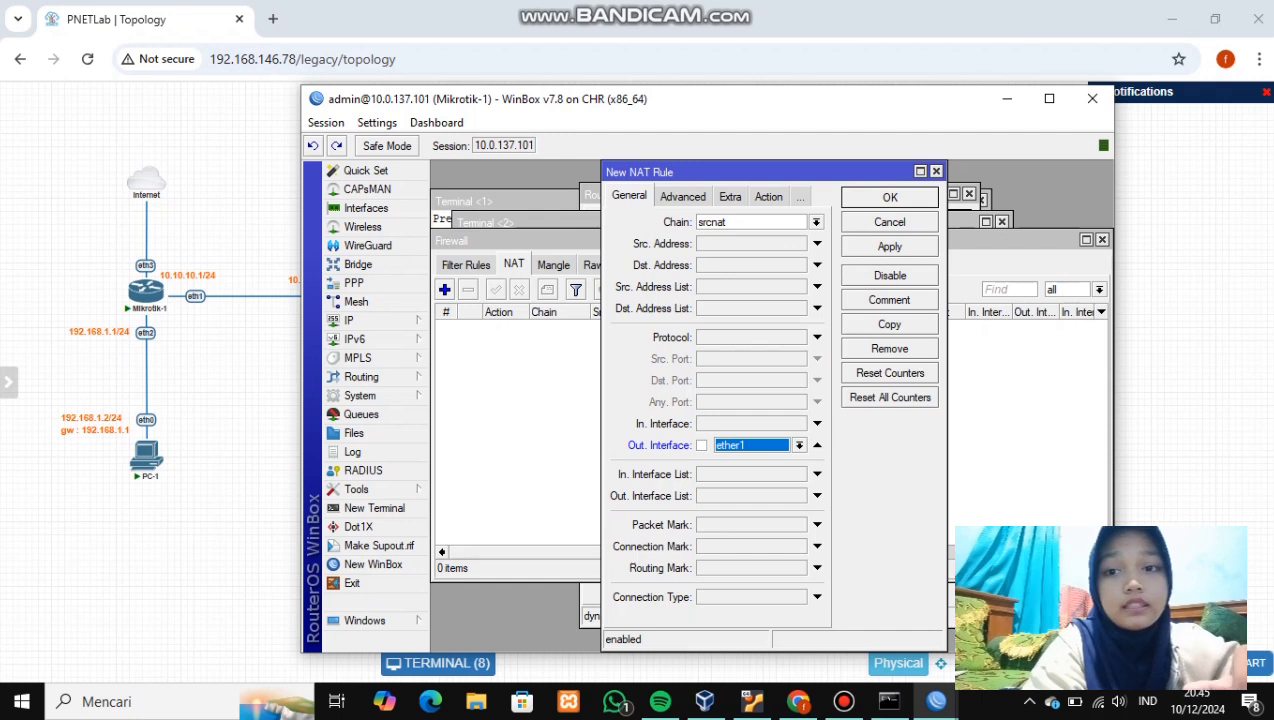
{"action": "left_click", "coordinate": [799, 445]}
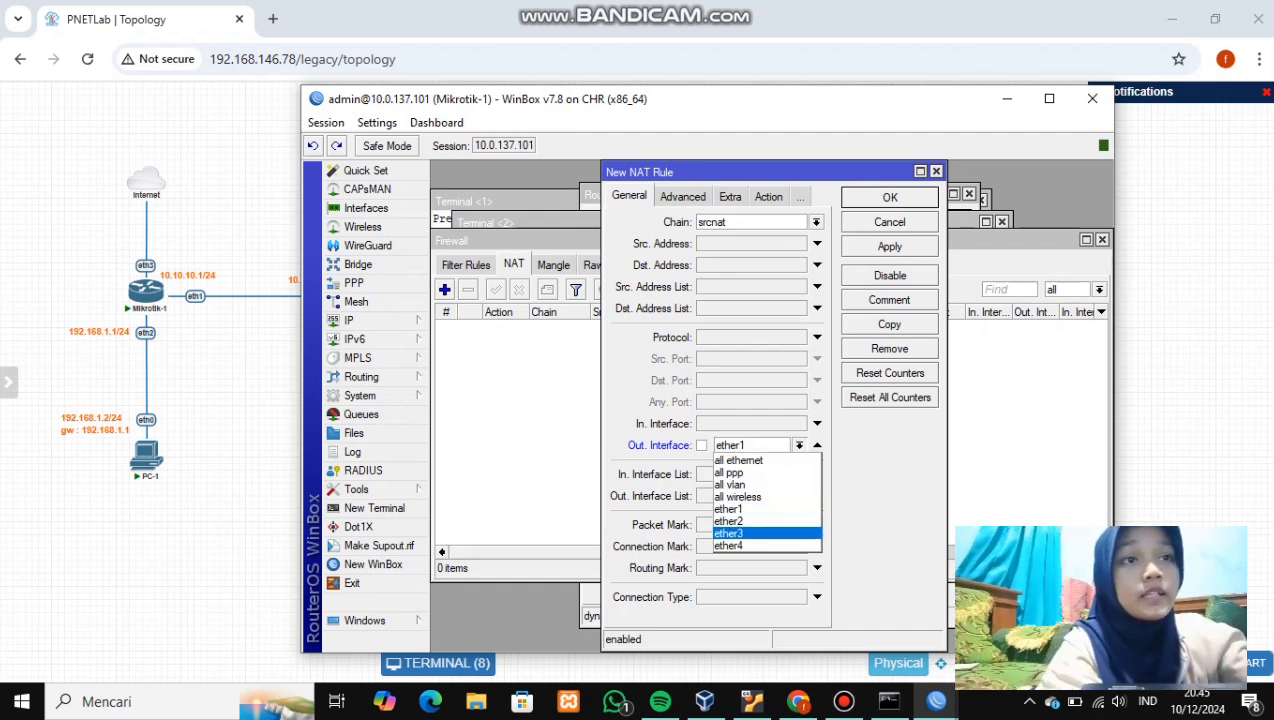
{"action": "key", "text": "Return"}
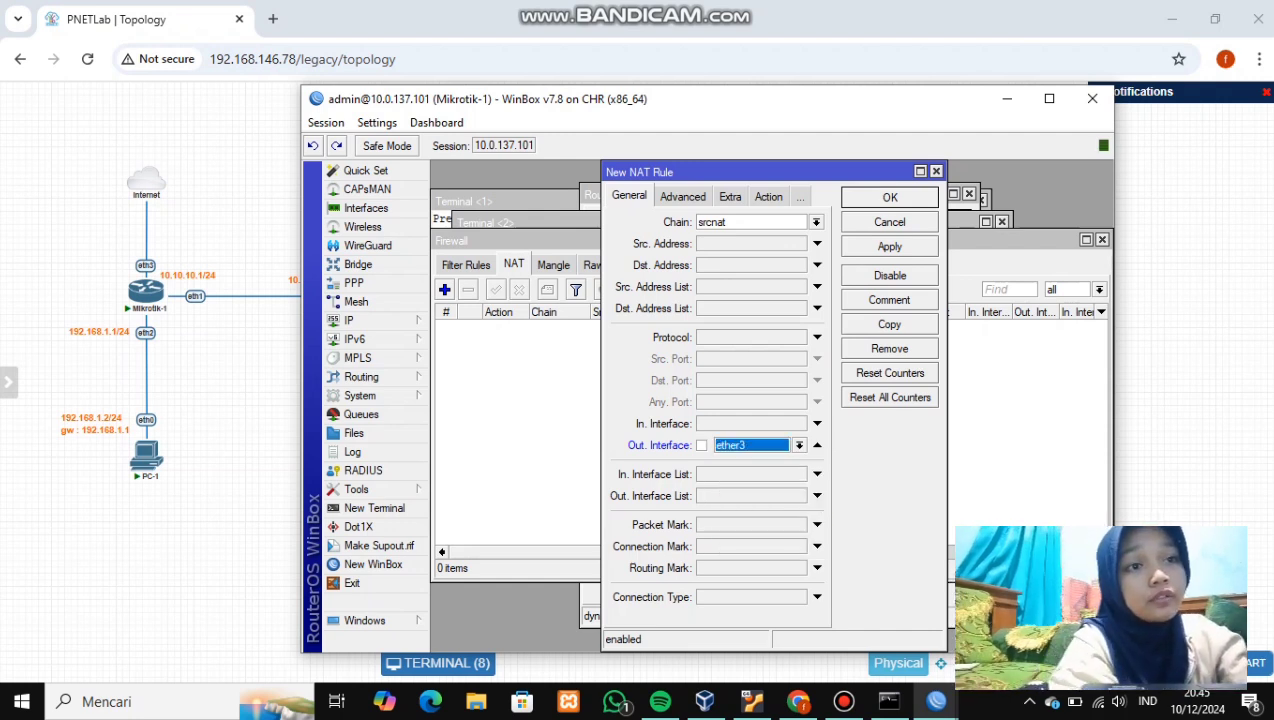
{"action": "left_click", "coordinate": [768, 197]}
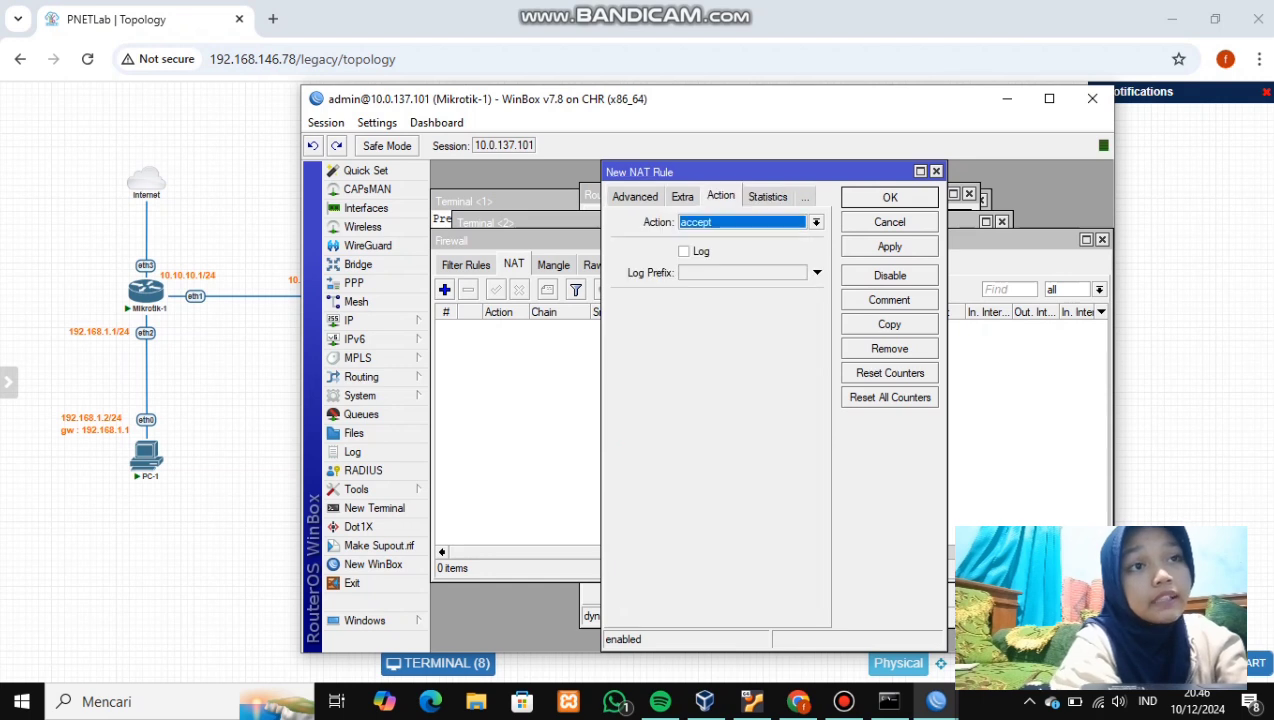
{"action": "left_click", "coordinate": [816, 222]}
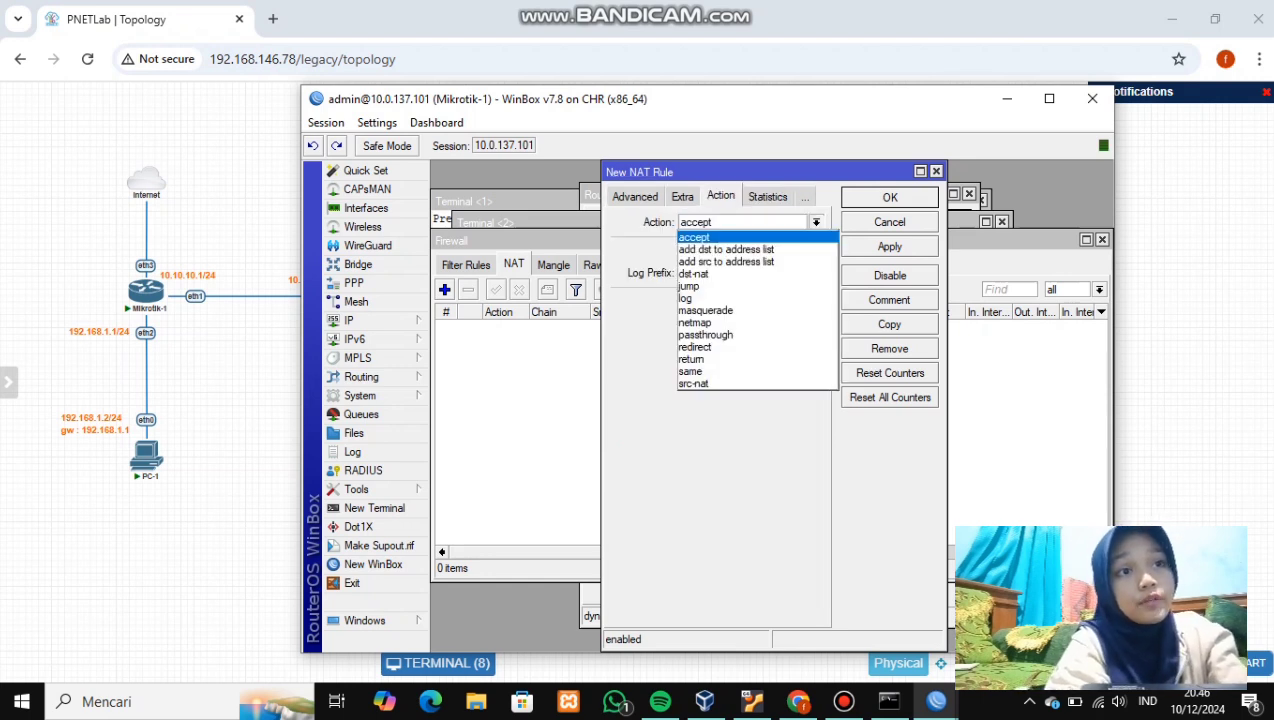
{"action": "left_click", "coordinate": [752, 310]}
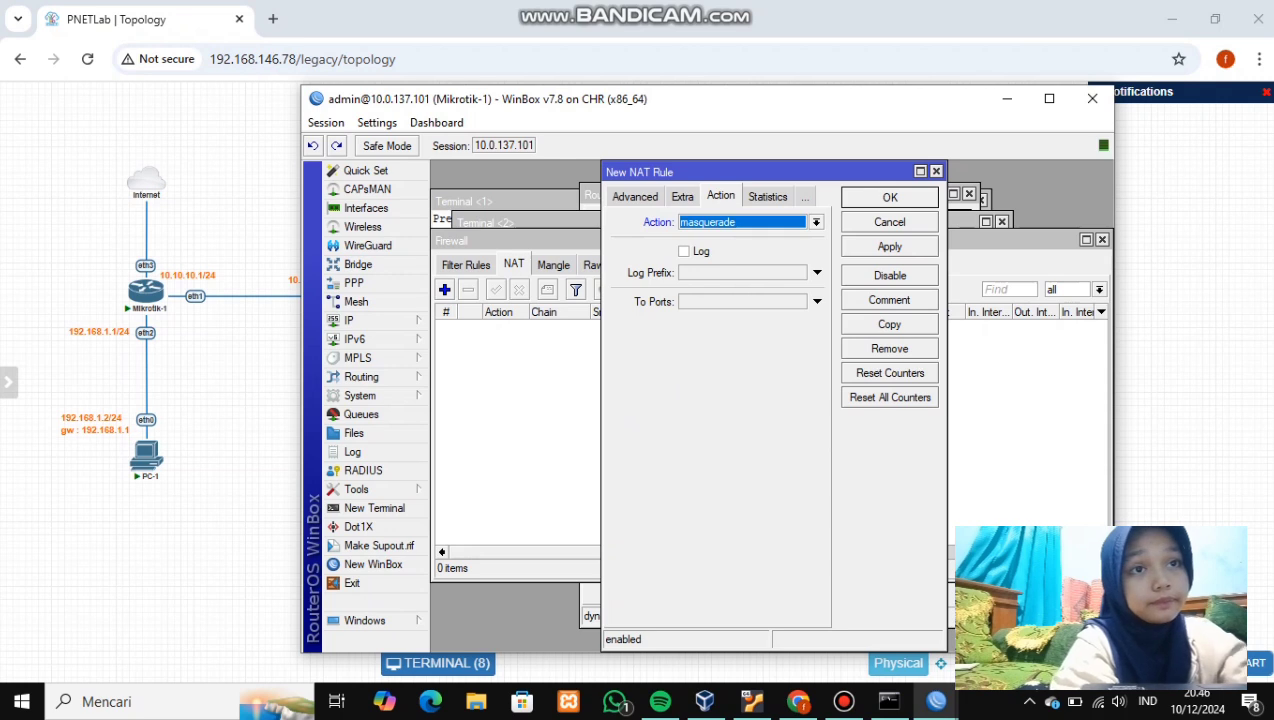
{"action": "left_click", "coordinate": [889, 246]}
{"action": "left_click", "coordinate": [889, 197]}
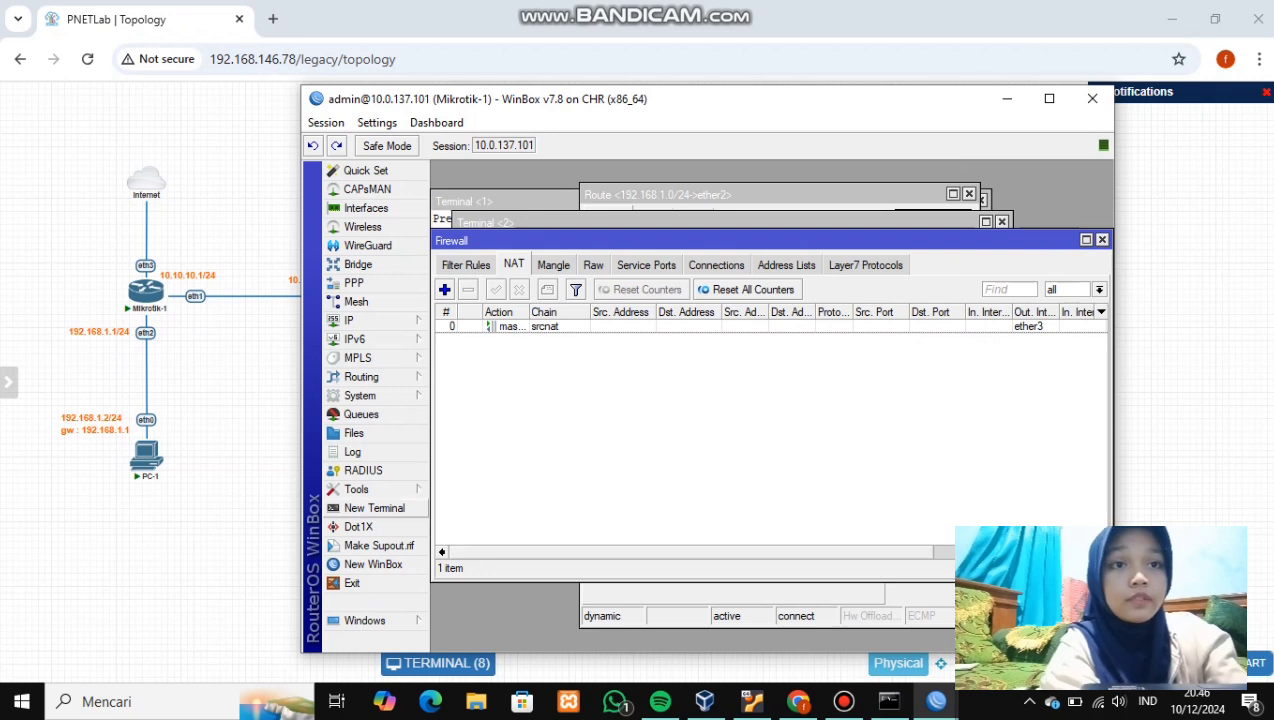
{"action": "left_click", "coordinate": [374, 508]}
- Skip the license and password prompts, then ping 8.8.8.8 from Mikrotik-1 and Mikrotik-2
{"action": "key", "text": "n"}
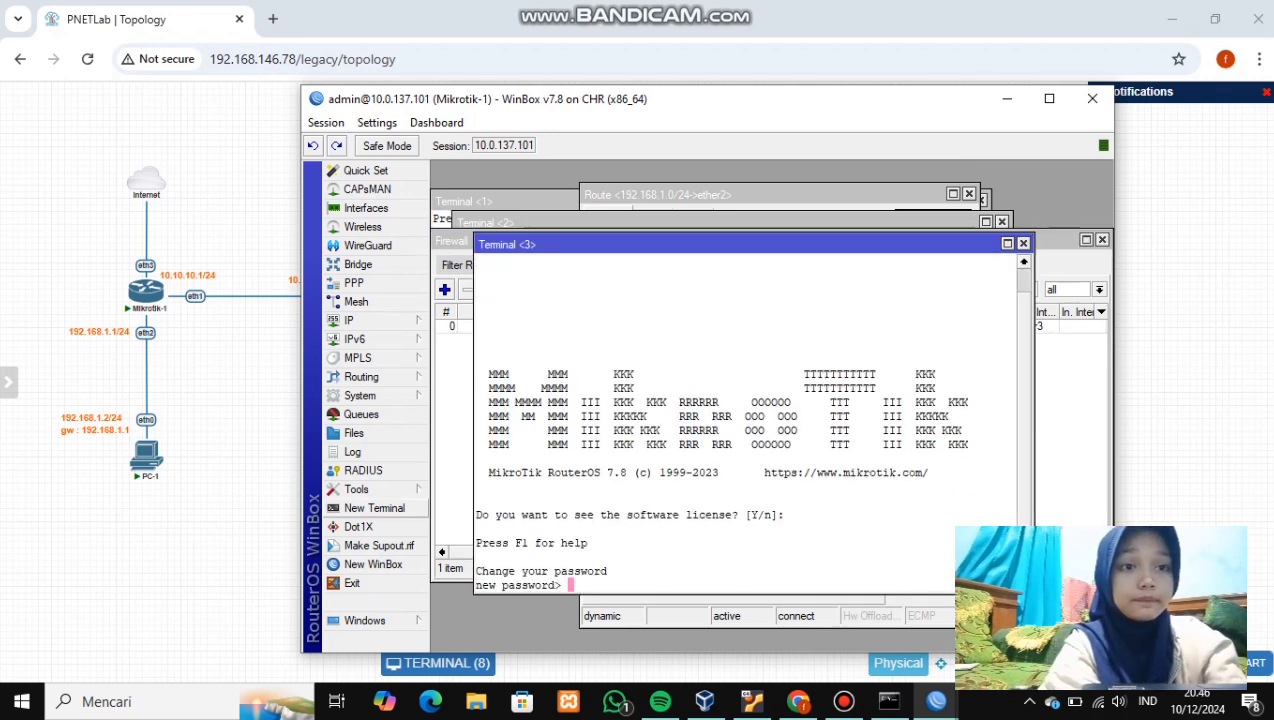
{"action": "key", "text": "Return"}
{"action": "type", "text": "ping"}
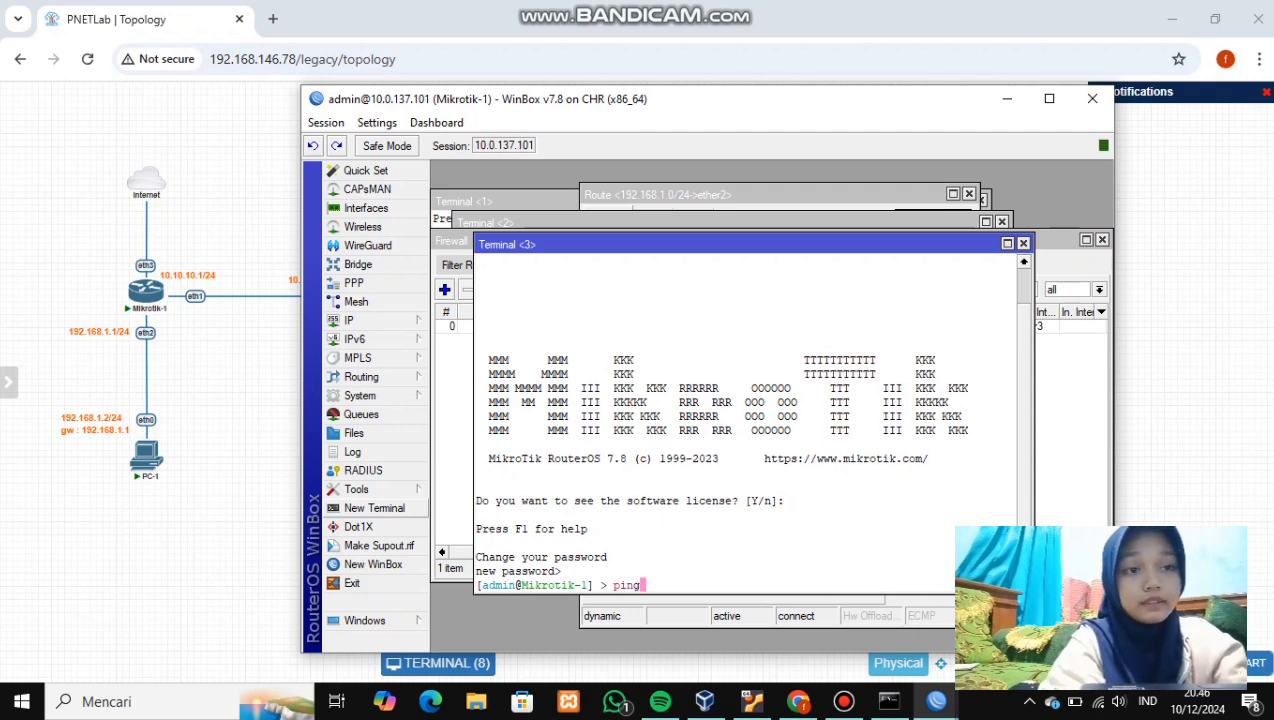
{"action": "type", "text": " 8.8.8"}
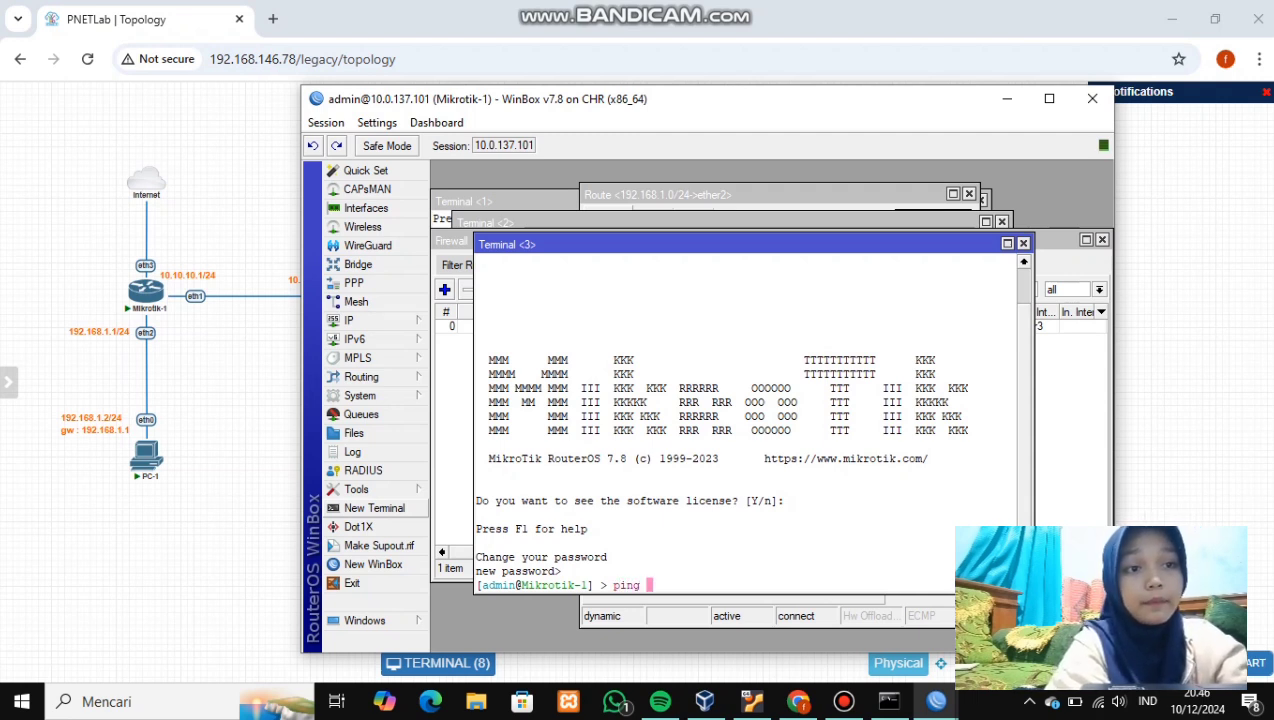
{"action": "type", "text": ".8"}
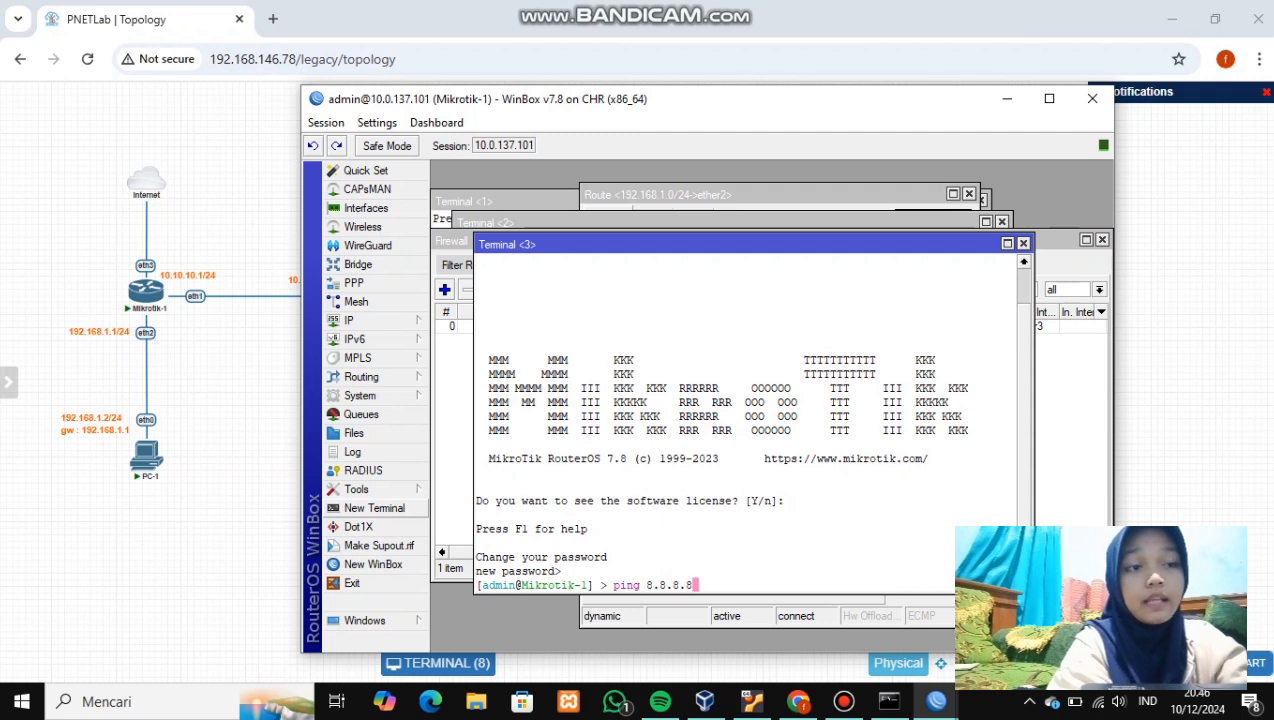
{"action": "key", "text": "Return"}
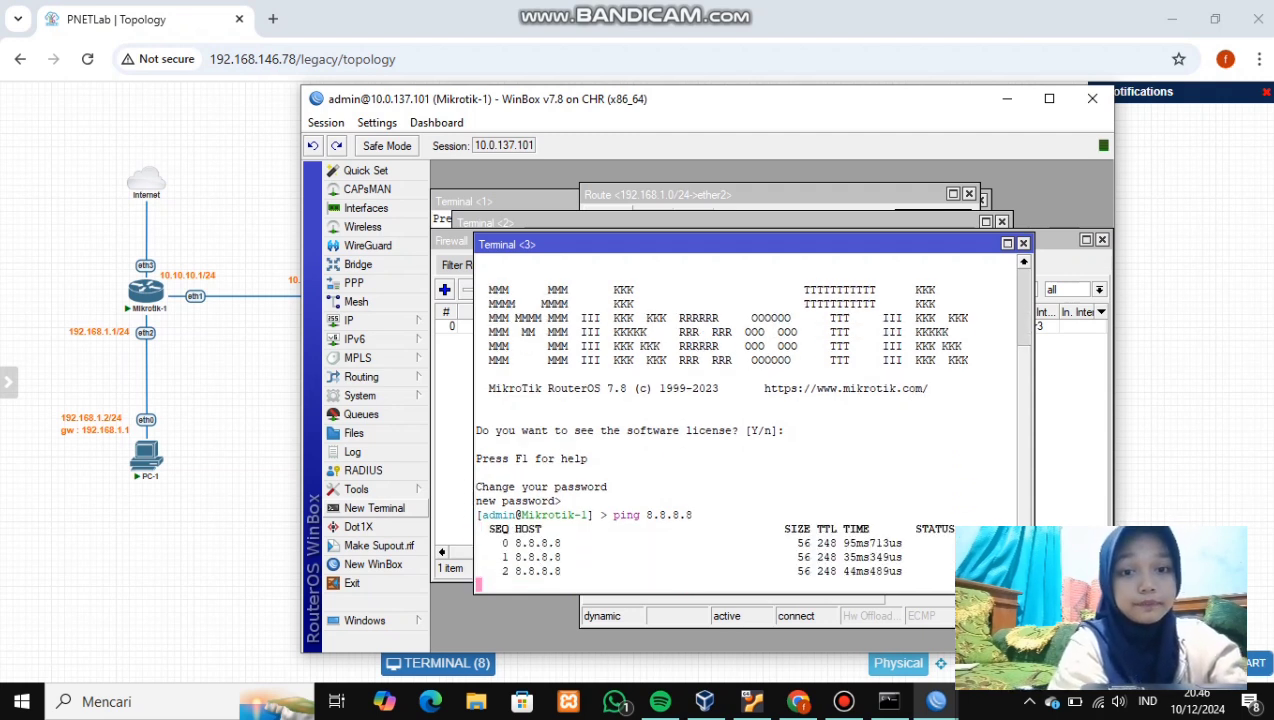
{"action": "key", "text": "ctrl+c"}
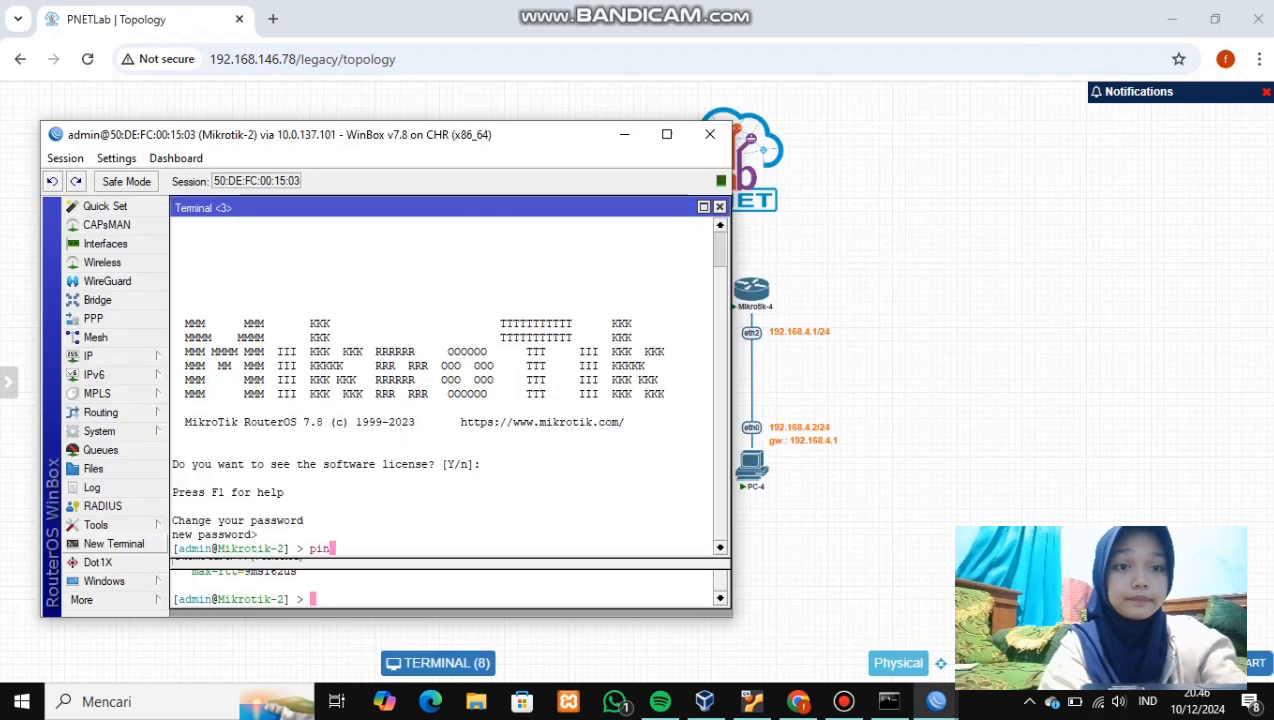
{"action": "type", "text": "8"}
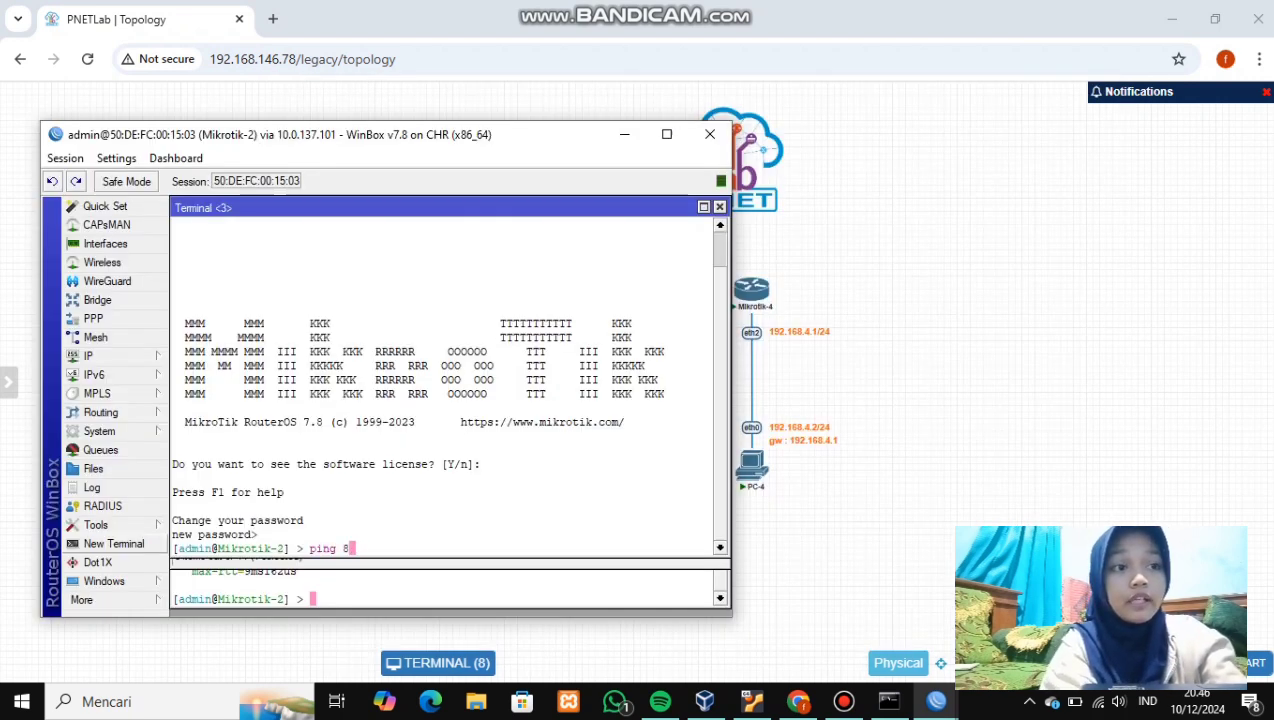
{"action": "type", "text": ".8.8.8"}
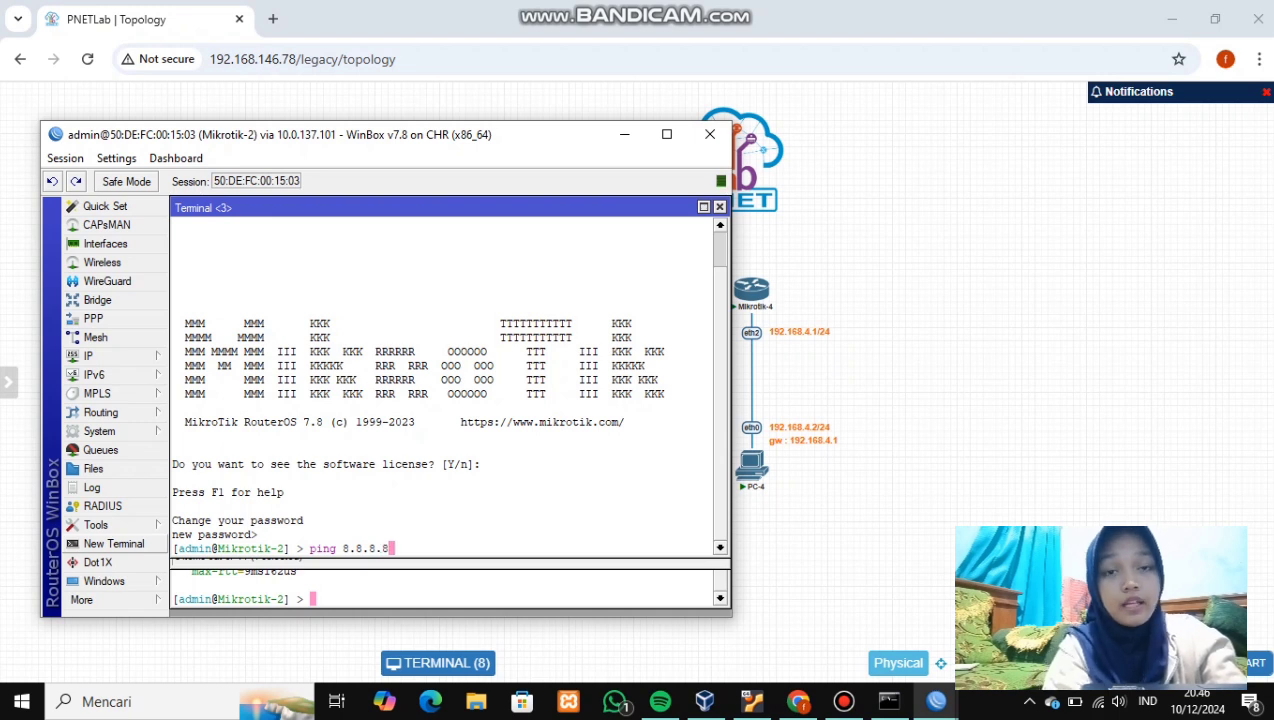
{"action": "key", "text": "Return"}
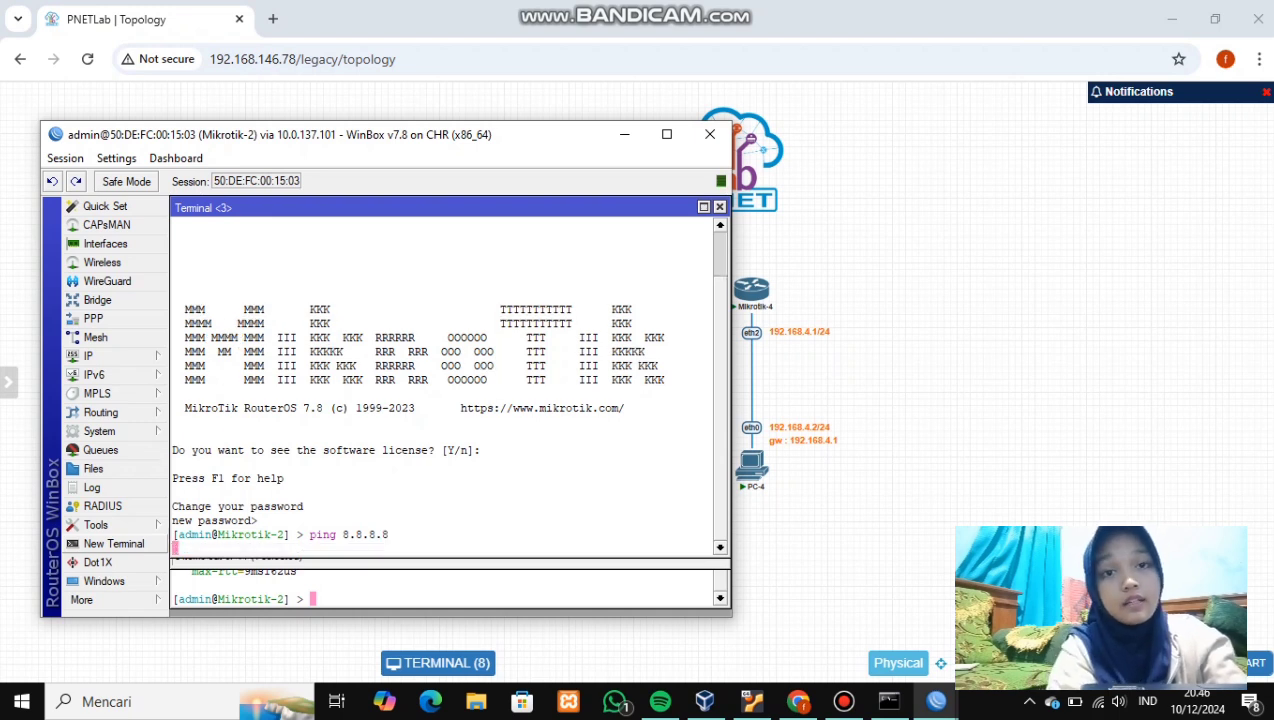
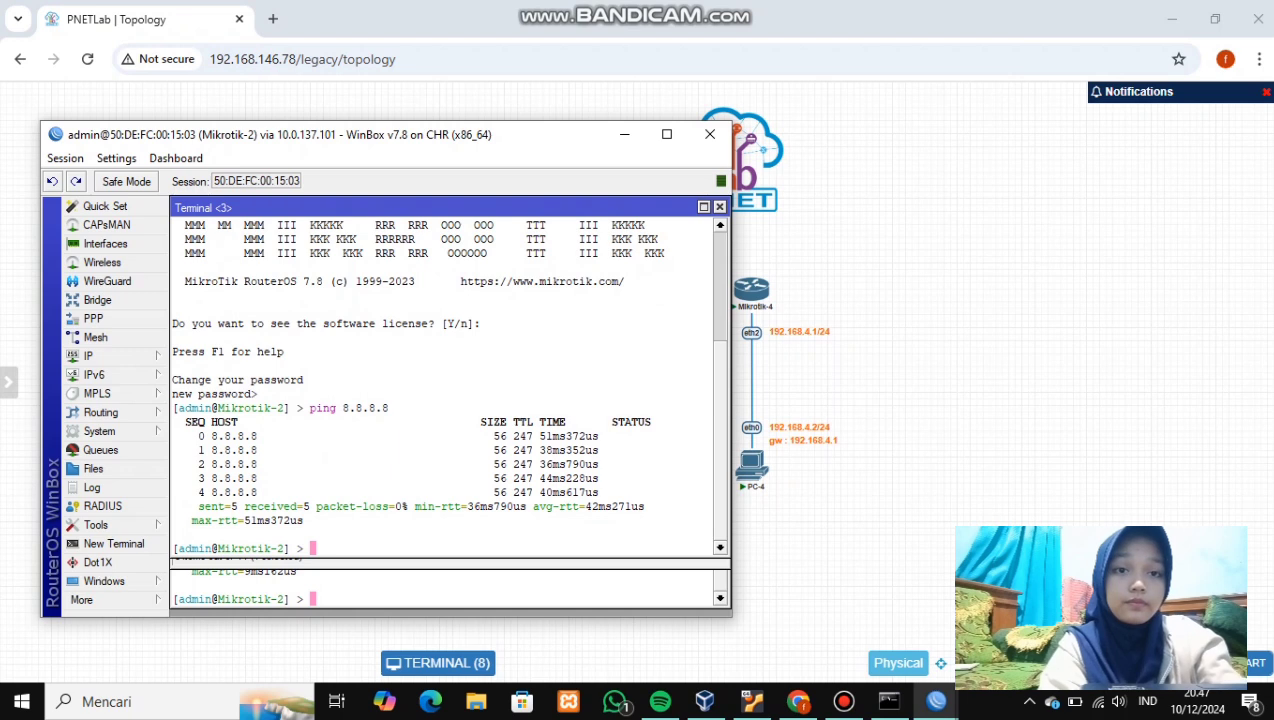
- Ping 8.8.8.8 from the Mikrotik-3 terminal, getting five replies with 0% packet loss
{"action": "left_click", "coordinate": [624, 134]}
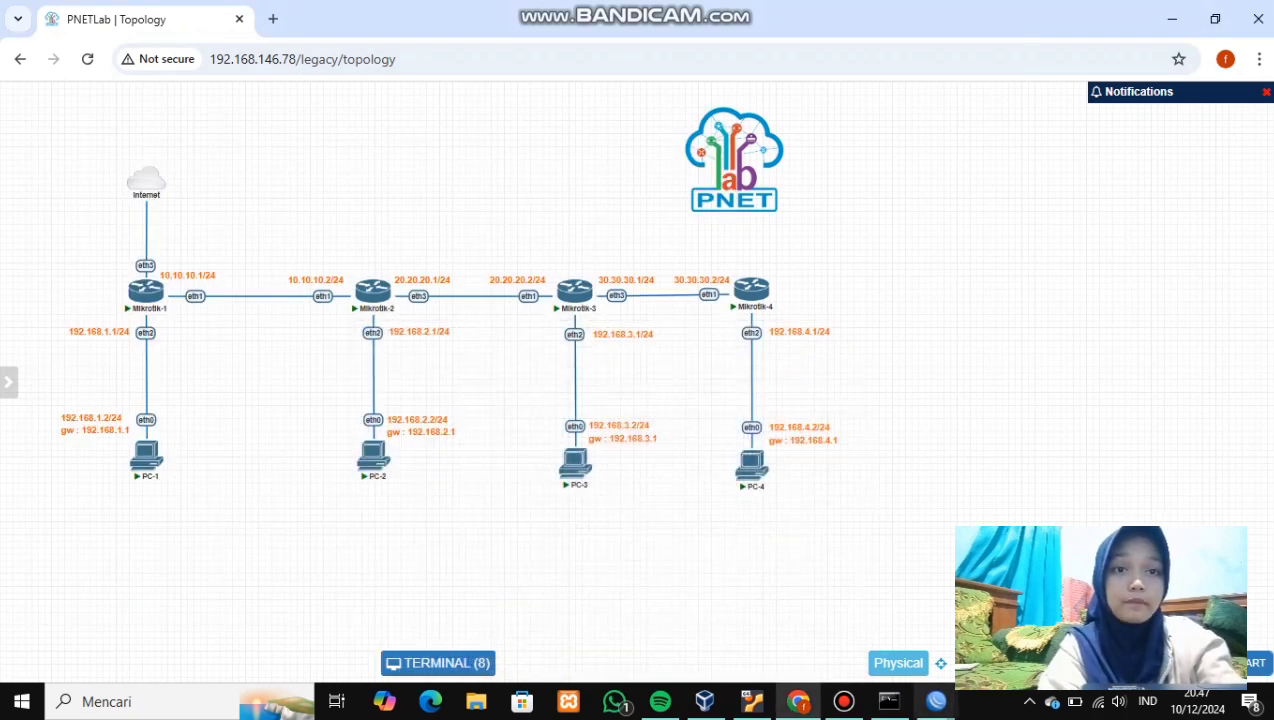
{"action": "left_click", "coordinate": [936, 701]}
{"action": "left_click", "coordinate": [1024, 620]}
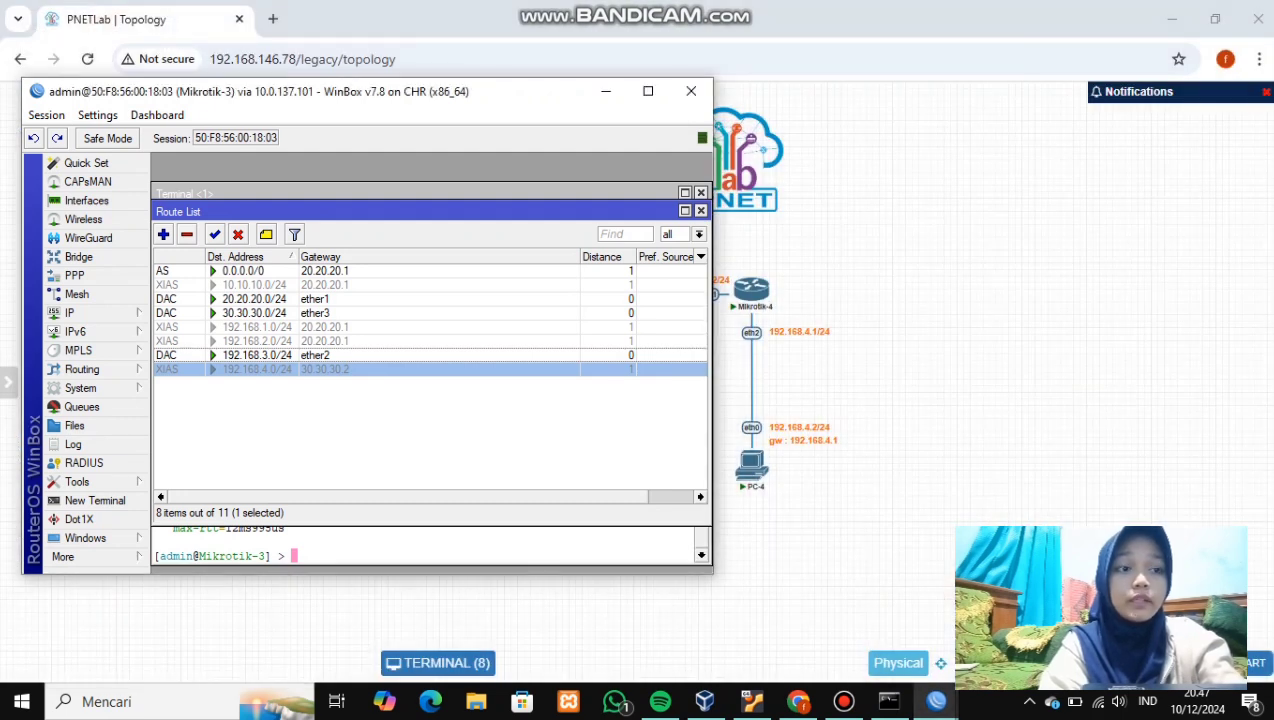
{"action": "left_click", "coordinate": [430, 193]}
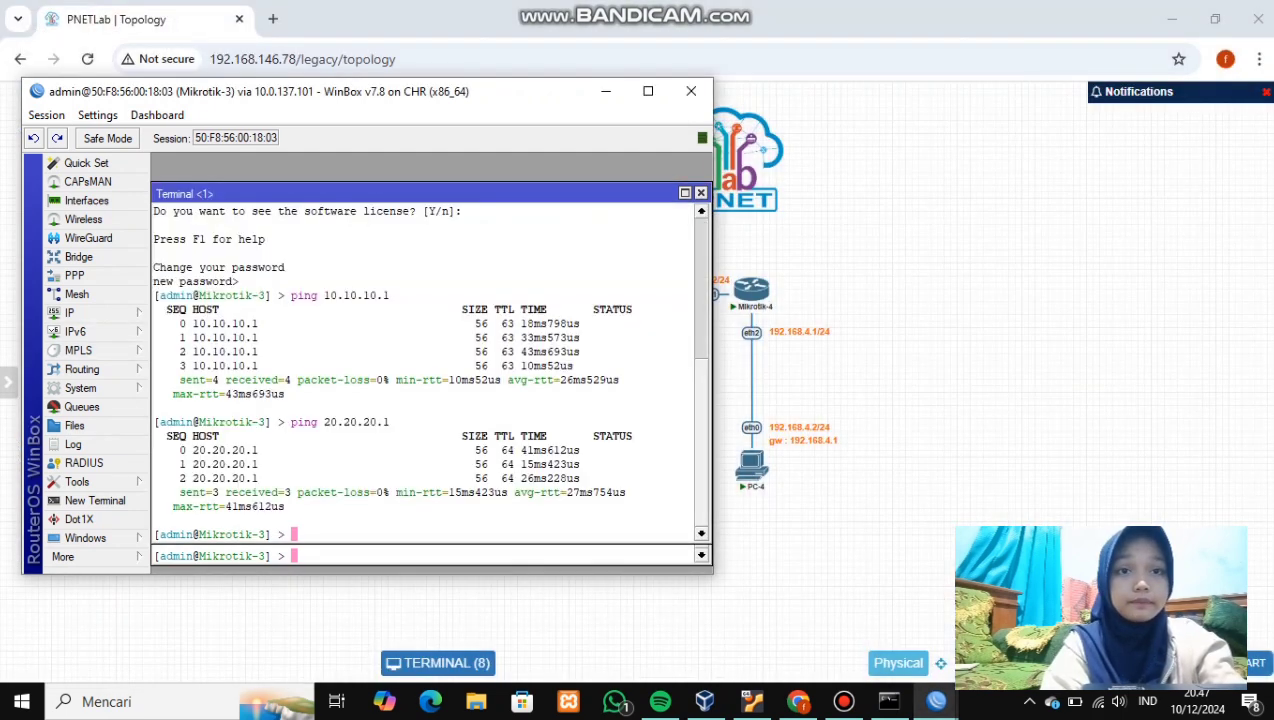
{"action": "type", "text": "pi"}
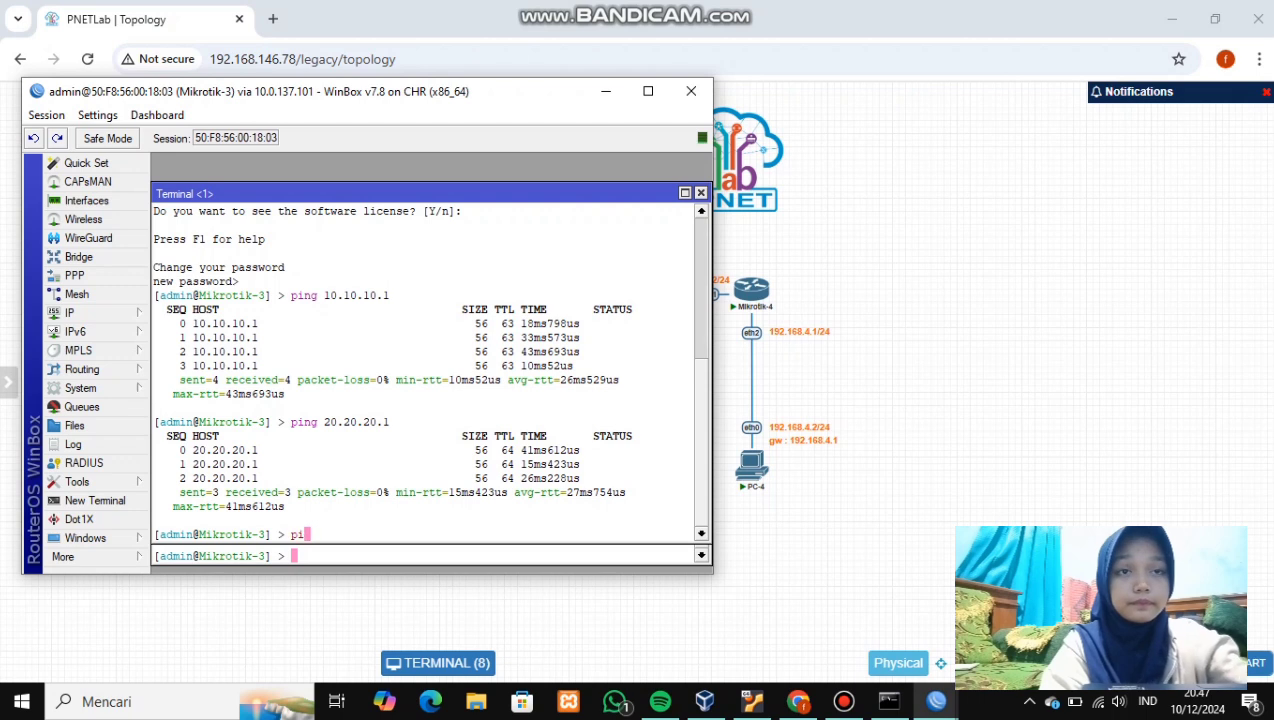
{"action": "type", "text": "ng "}
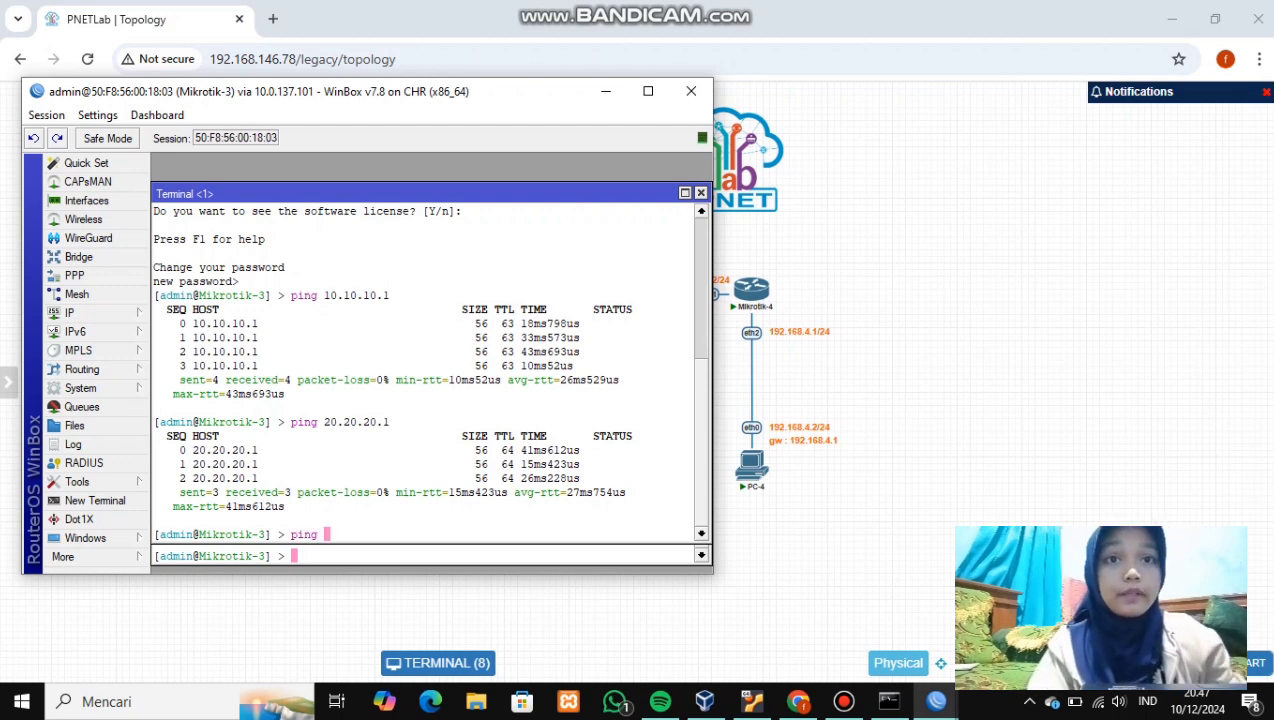
{"action": "type", "text": "8."}
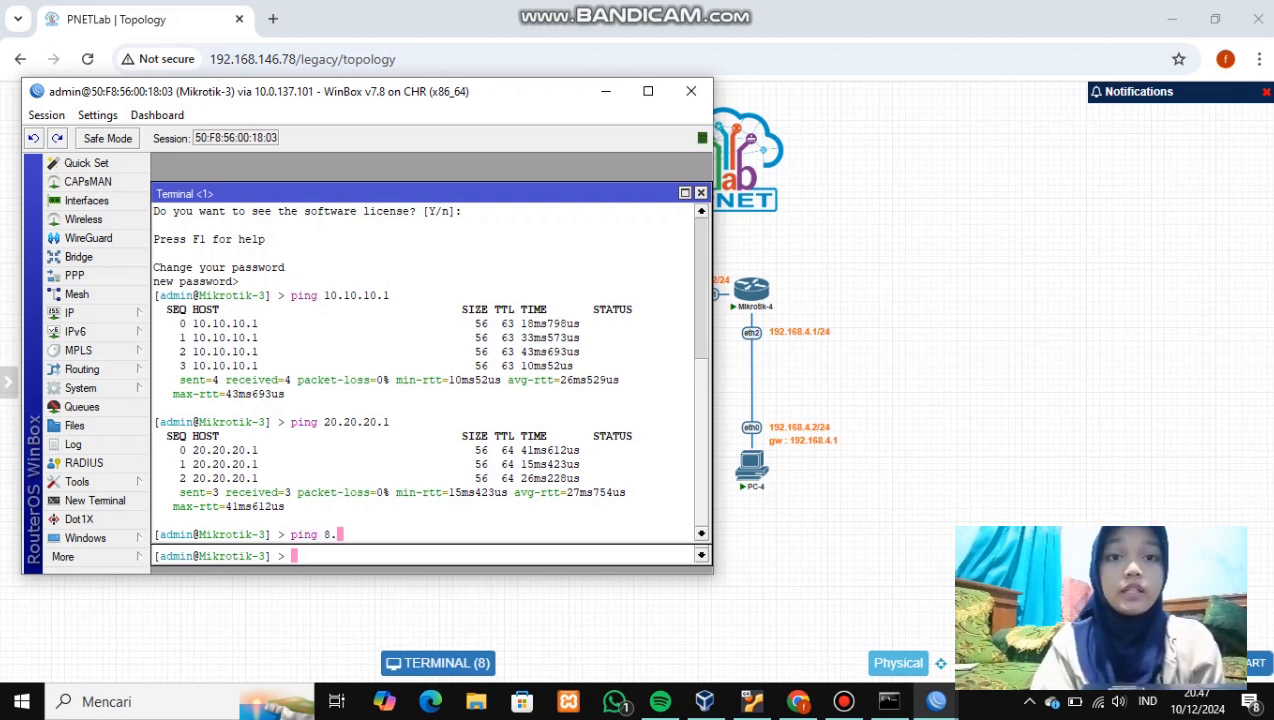
{"action": "type", "text": "8.8"}
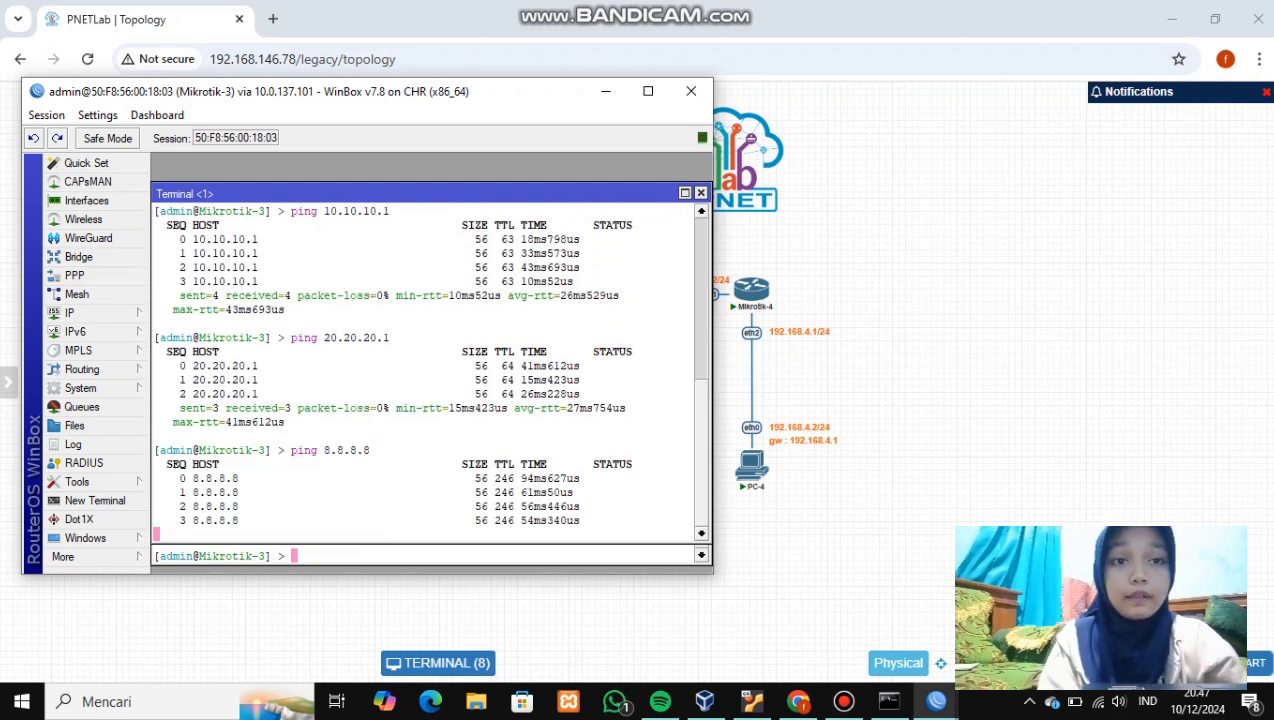
{"action": "key", "text": "ctrl+c"}
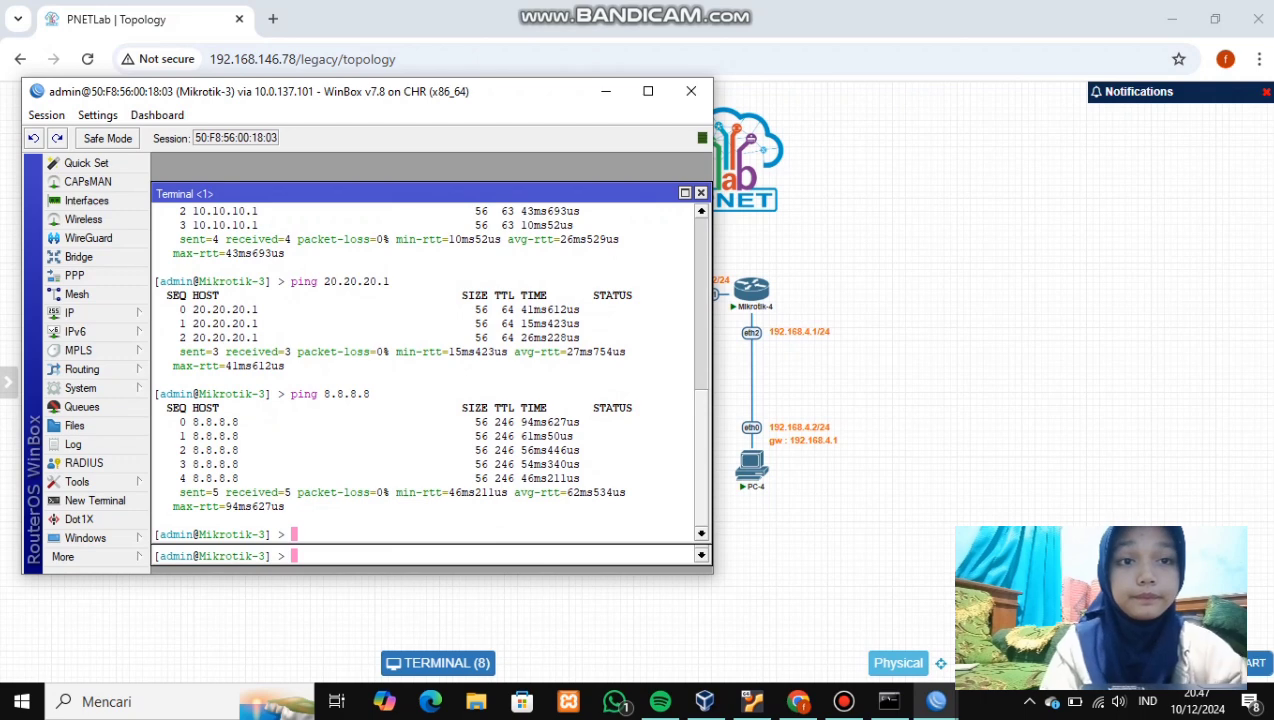
{"action": "left_click", "coordinate": [605, 91]}
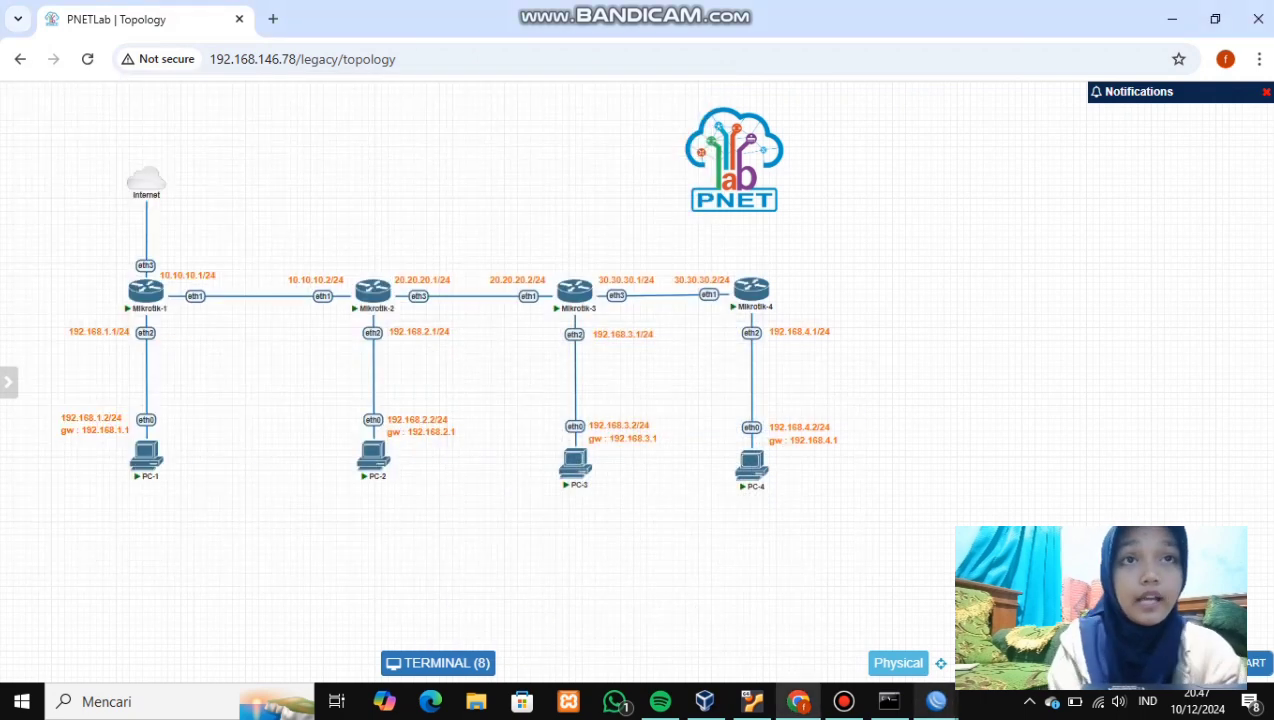
- Start a ping to 8.8.8.8 from the Mikrotik-4 WinBox terminal
{"action": "mouse_move", "coordinate": [936, 701]}
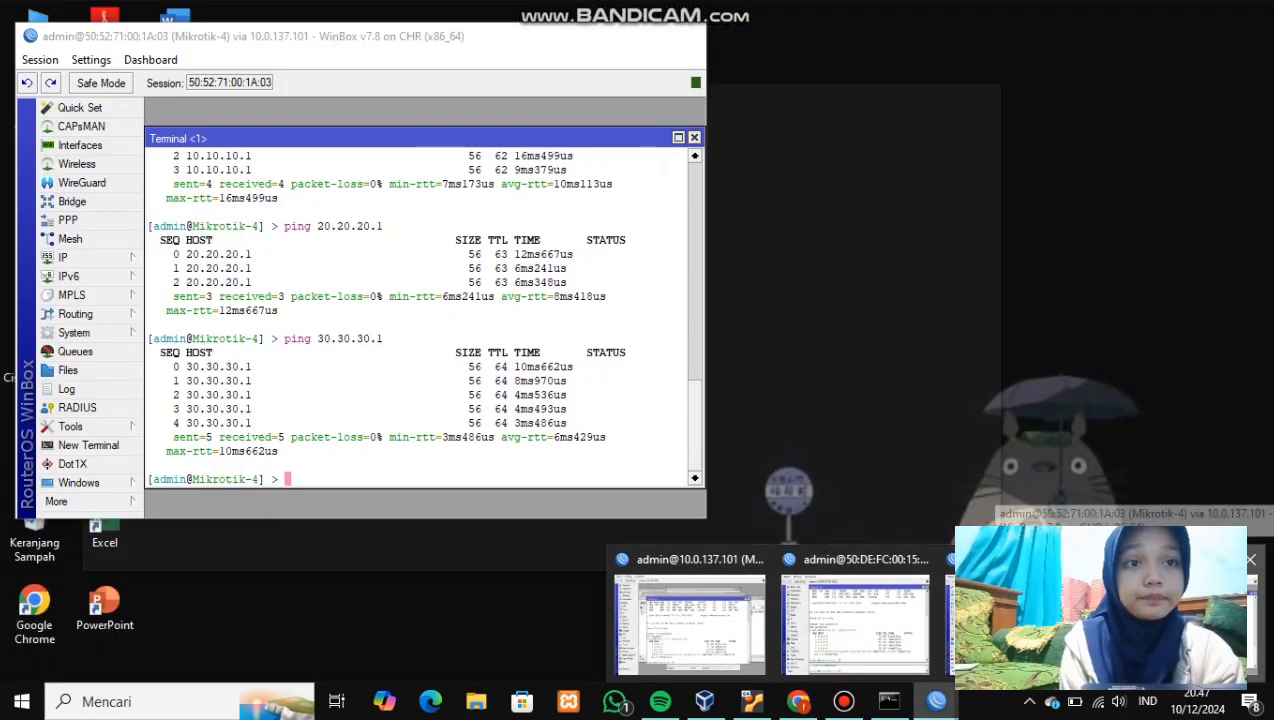
{"action": "left_click", "coordinate": [1040, 610]}
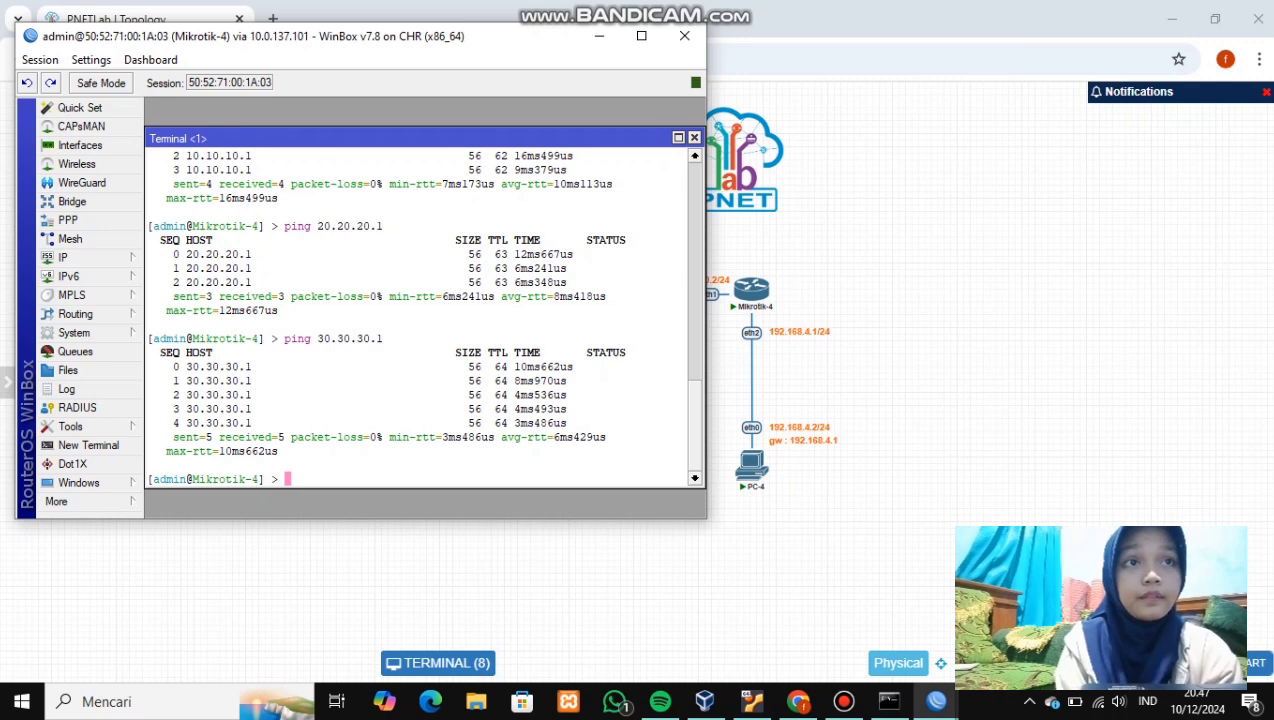
{"action": "type", "text": "ping "}
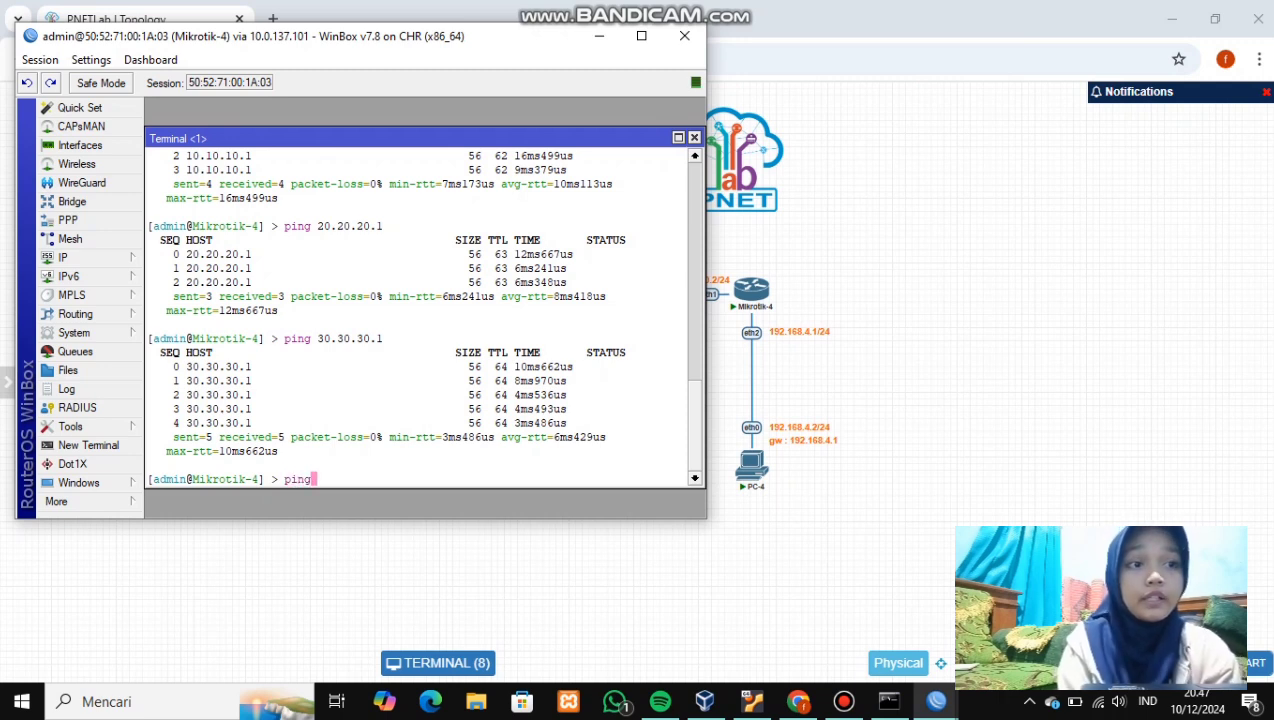
{"action": "type", "text": "8.8.8.8"}
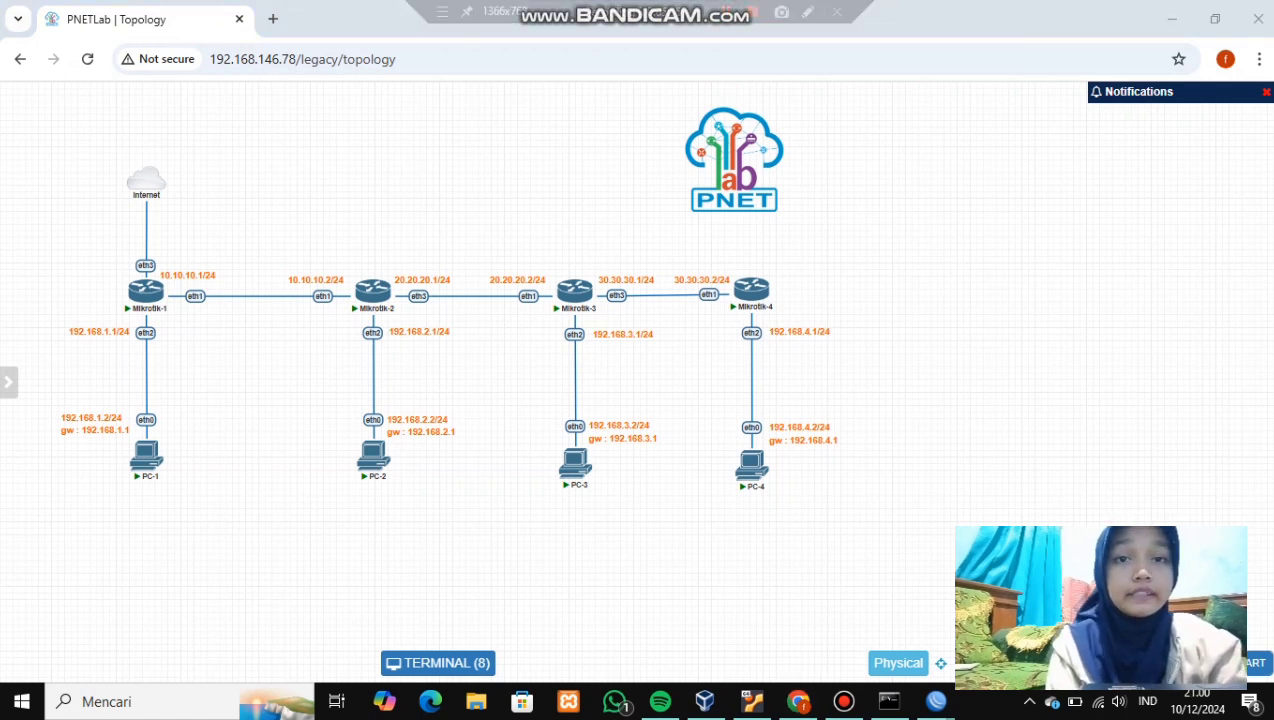
- Ping 8.8.8.8 from PC-1's console and stop after three replies
{"action": "left_click", "coordinate": [150, 455]}
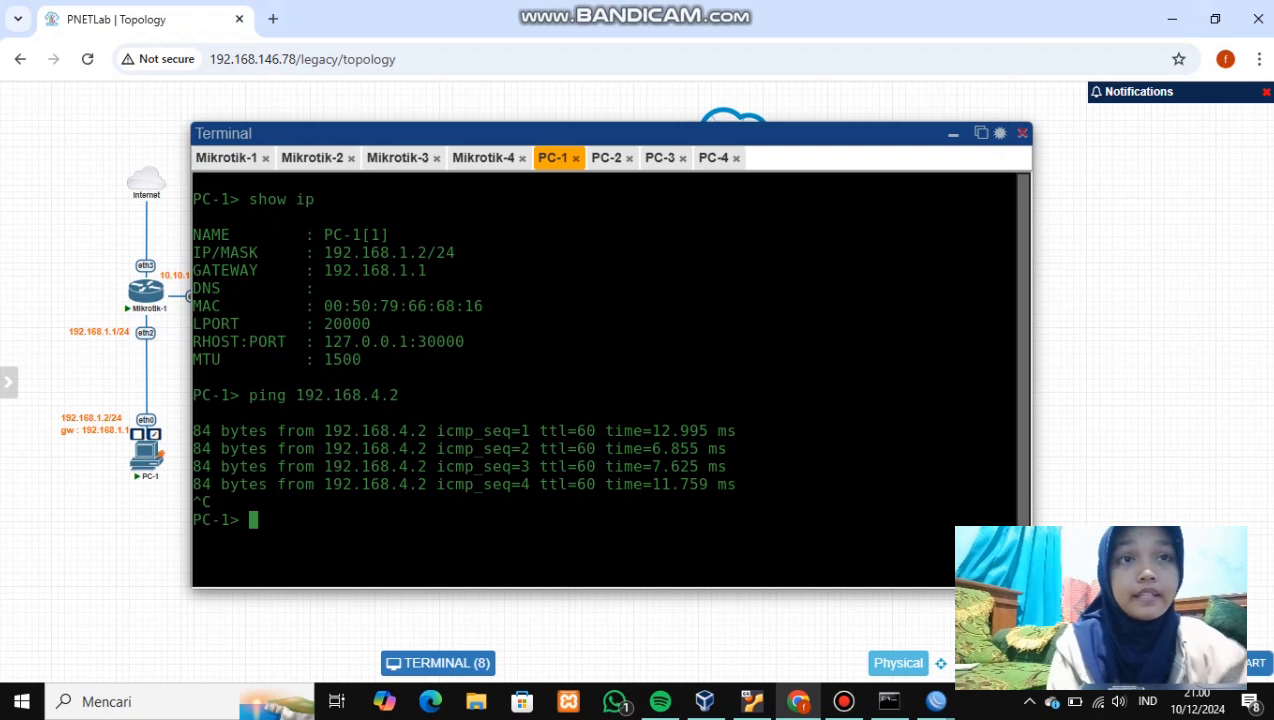
{"action": "type", "text": "ping "}
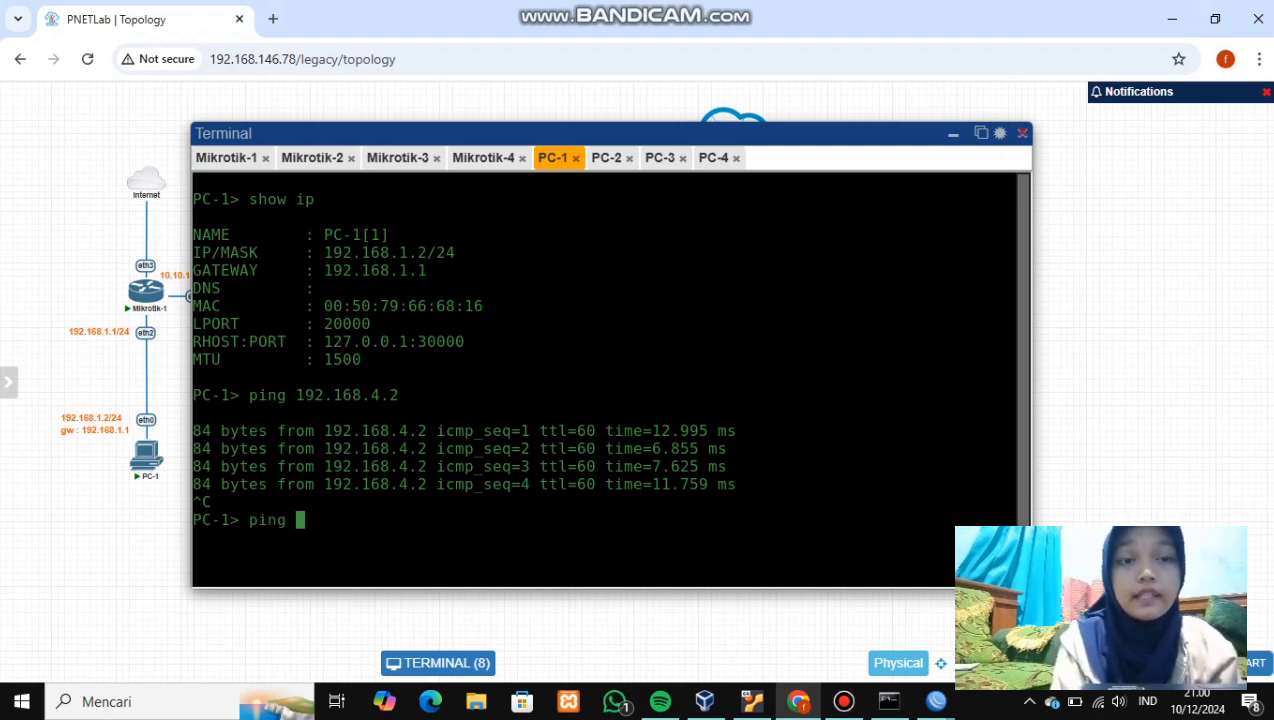
{"action": "type", "text": "8.8.8.8"}
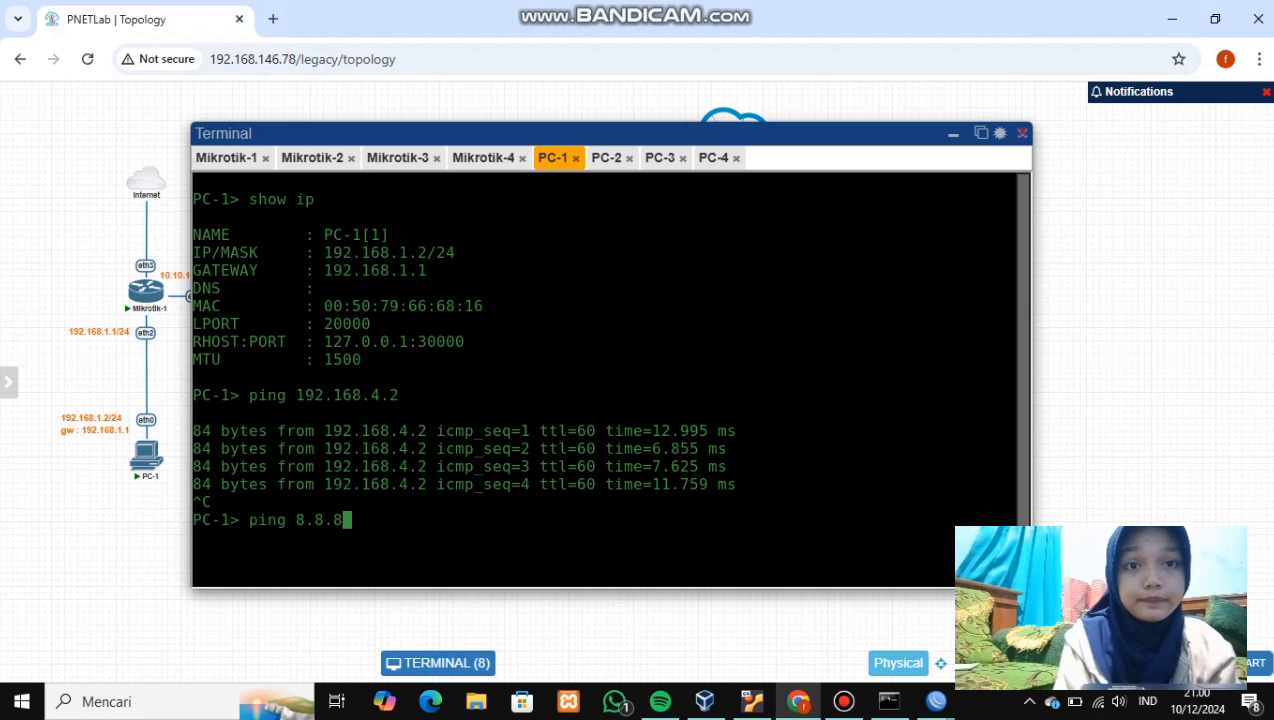
{"action": "key", "text": "Return"}
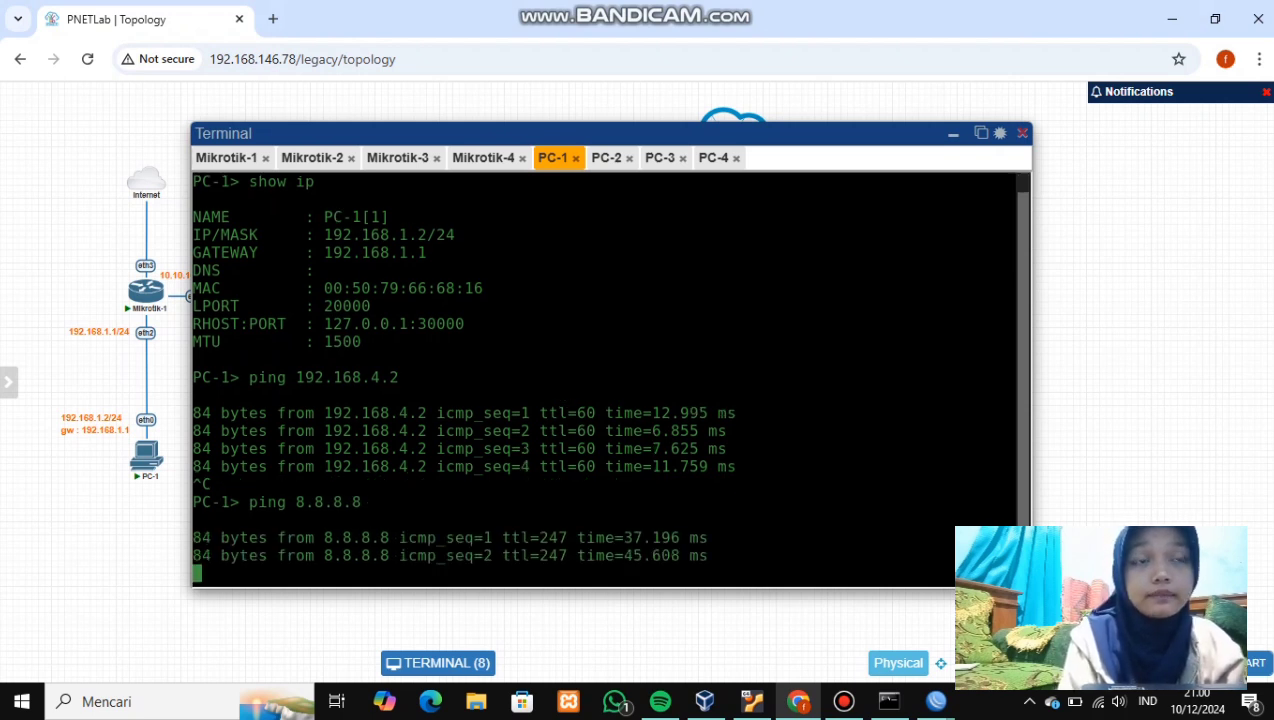
{"action": "key", "text": "ctrl+c"}
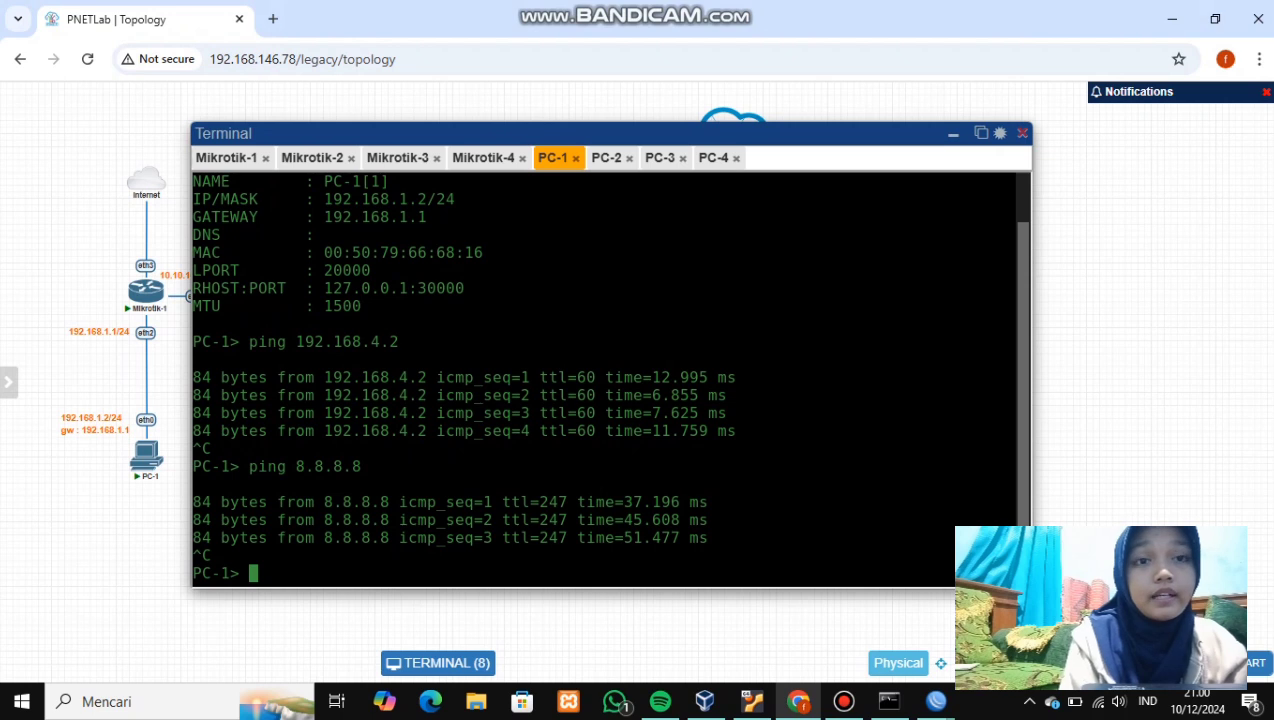
- Ping 8.8.8.8 from PC-2's console, stopping after three replies, then bring up PC-3
{"action": "left_click", "coordinate": [606, 158]}
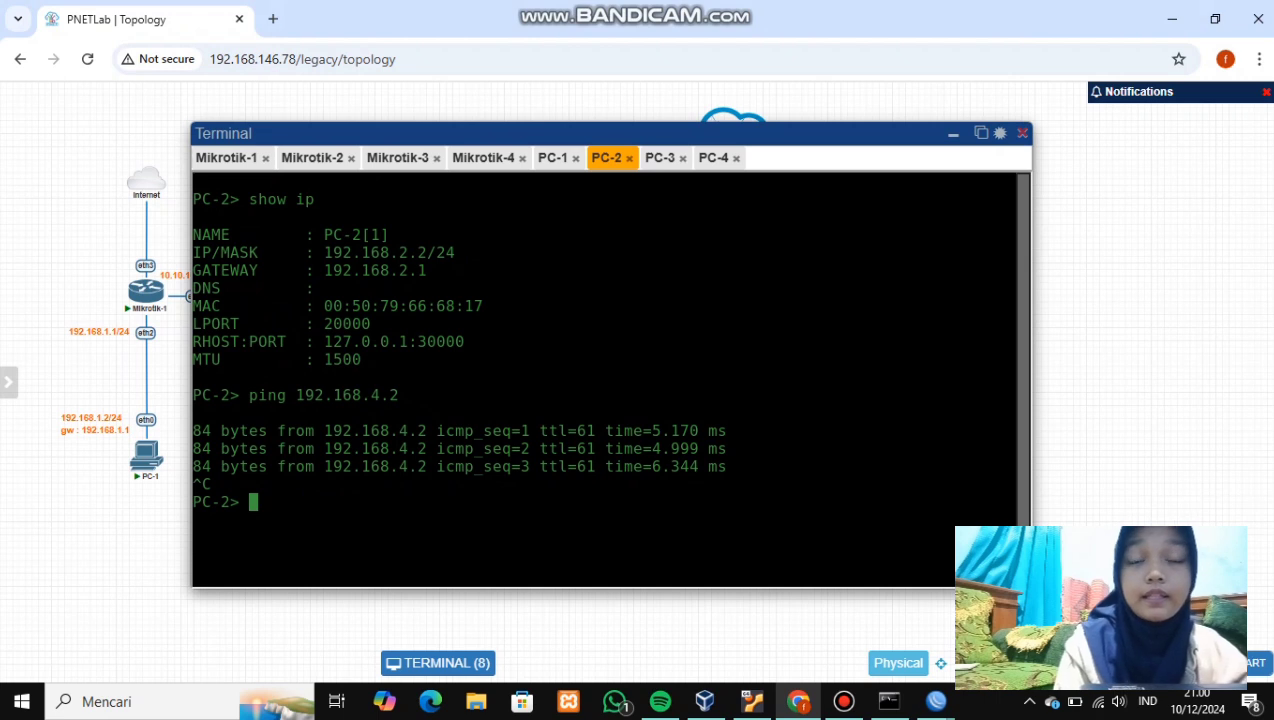
{"action": "type", "text": "pin"}
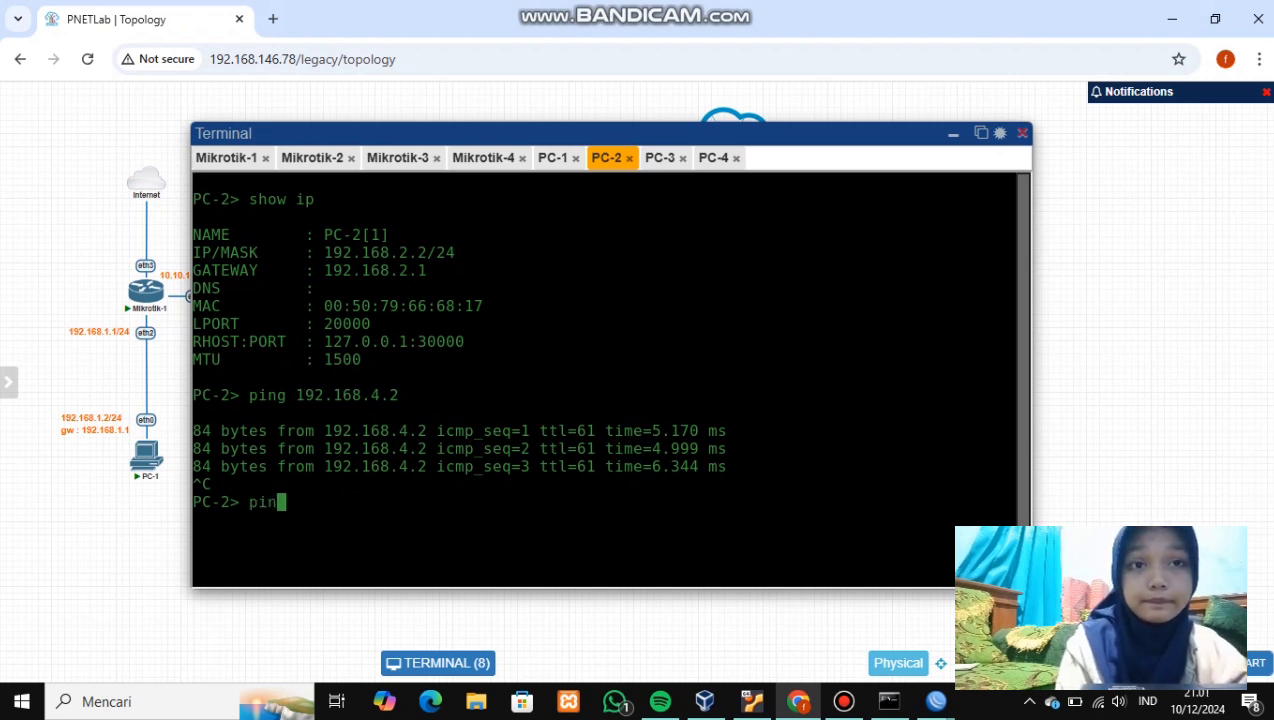
{"action": "type", "text": "g 8.8.8.8"}
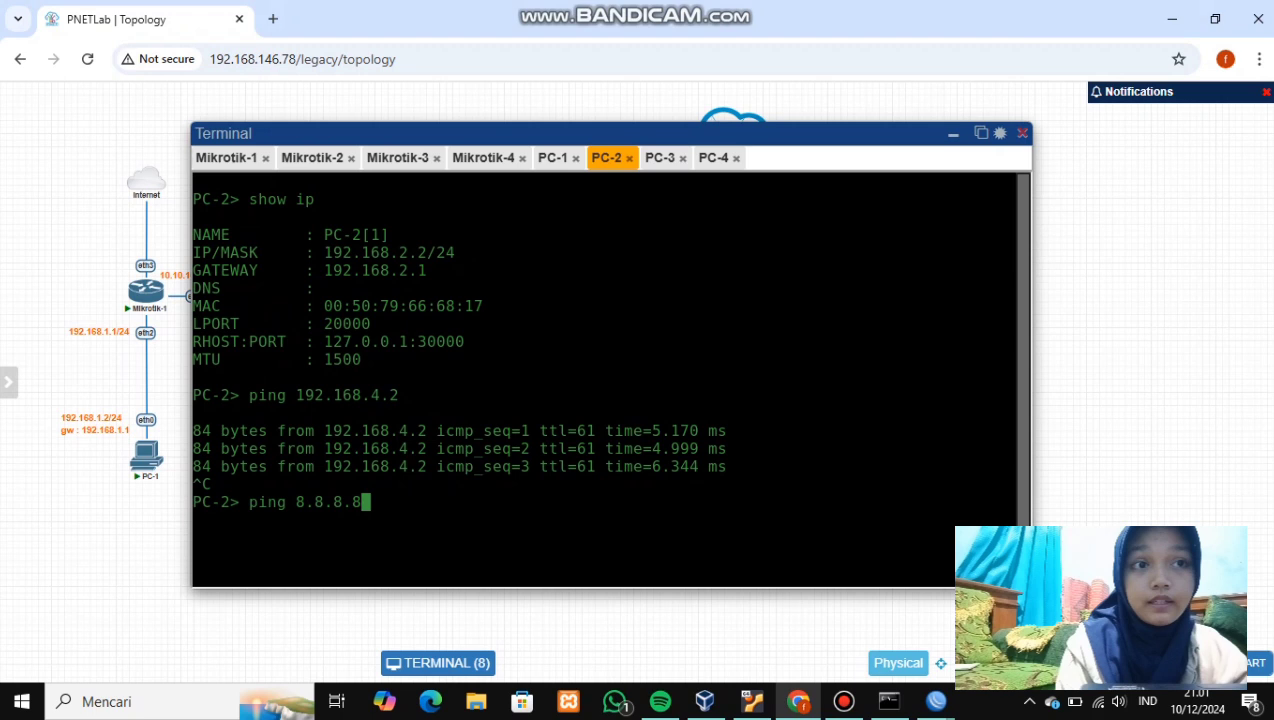
{"action": "key", "text": "Return"}
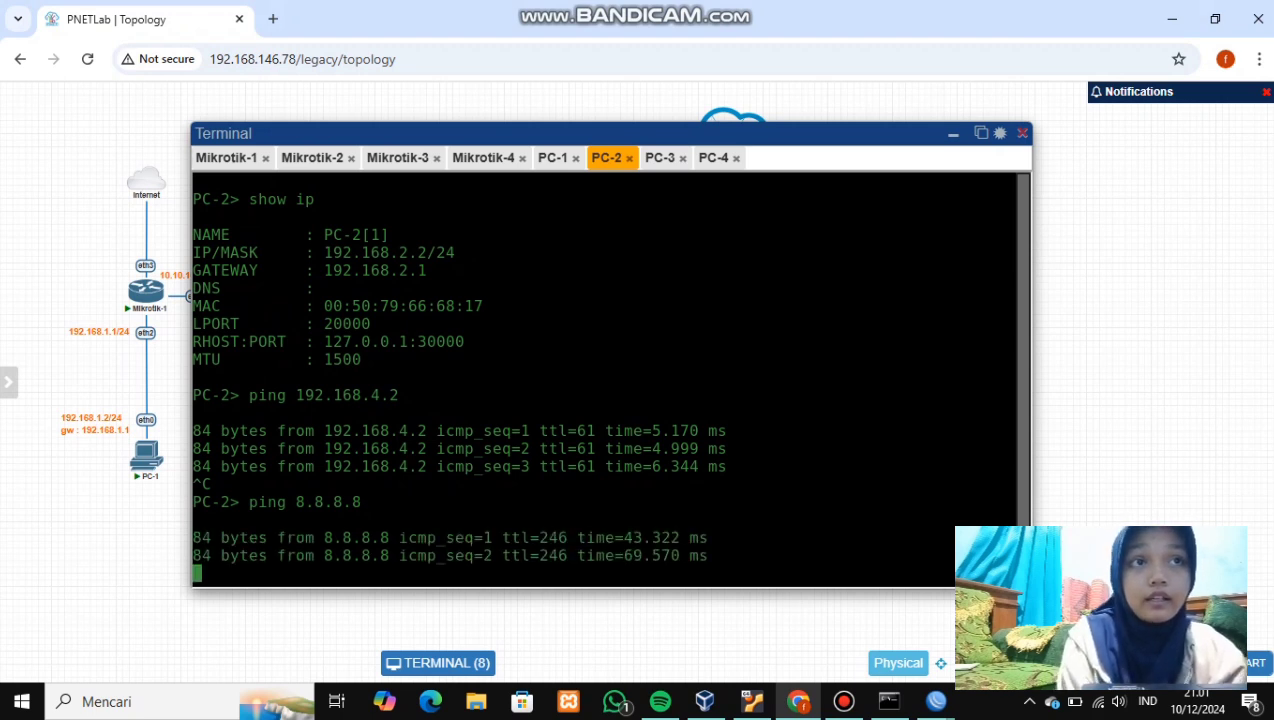
{"action": "key", "text": "ctrl+c"}
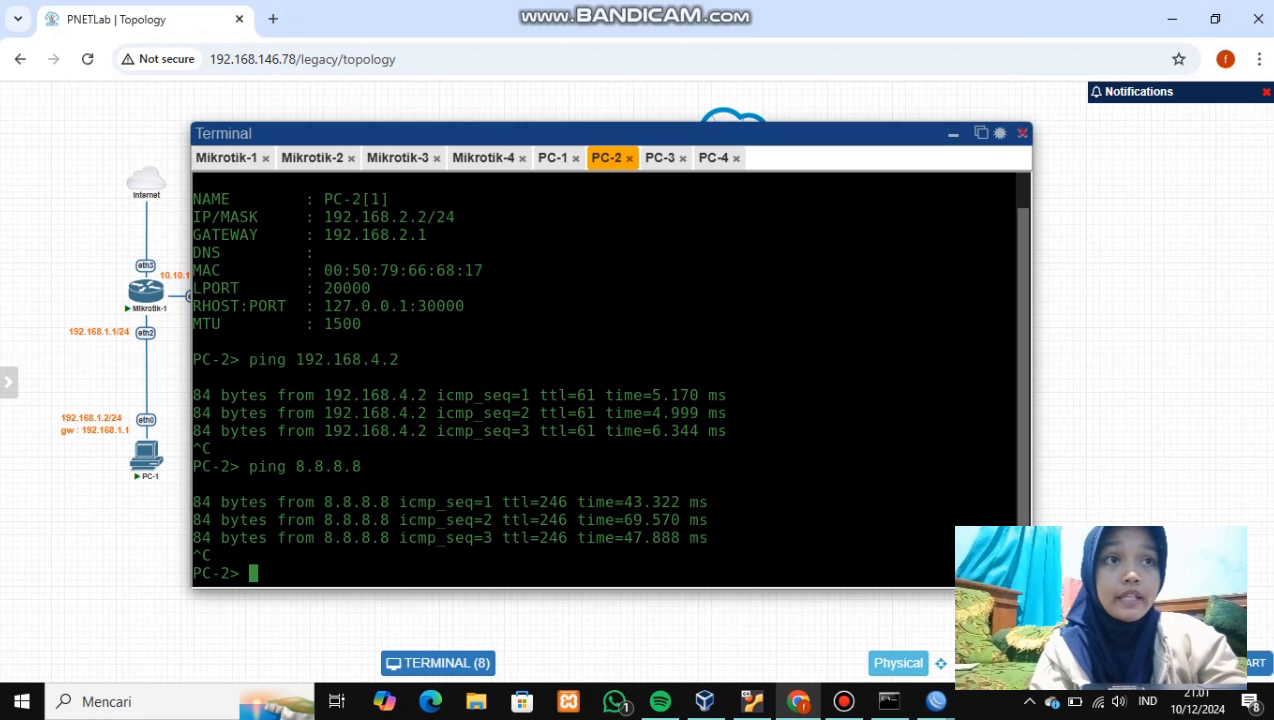
{"action": "left_click", "coordinate": [660, 158]}
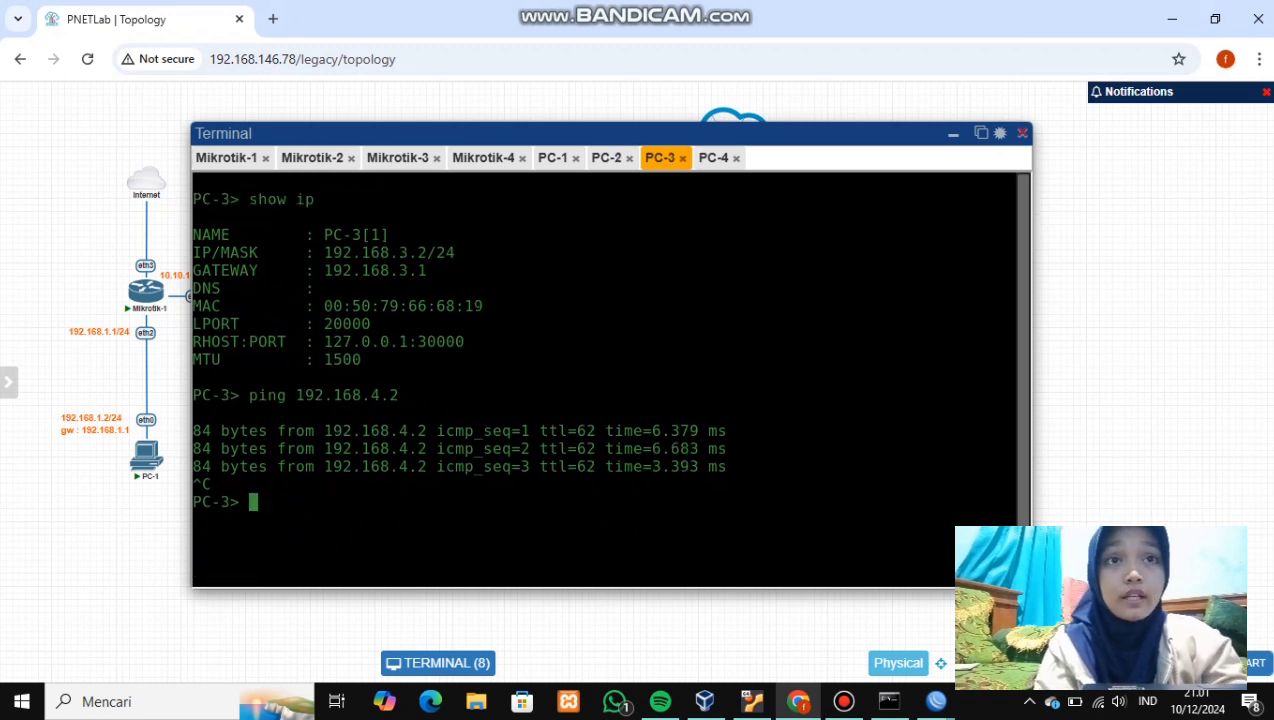